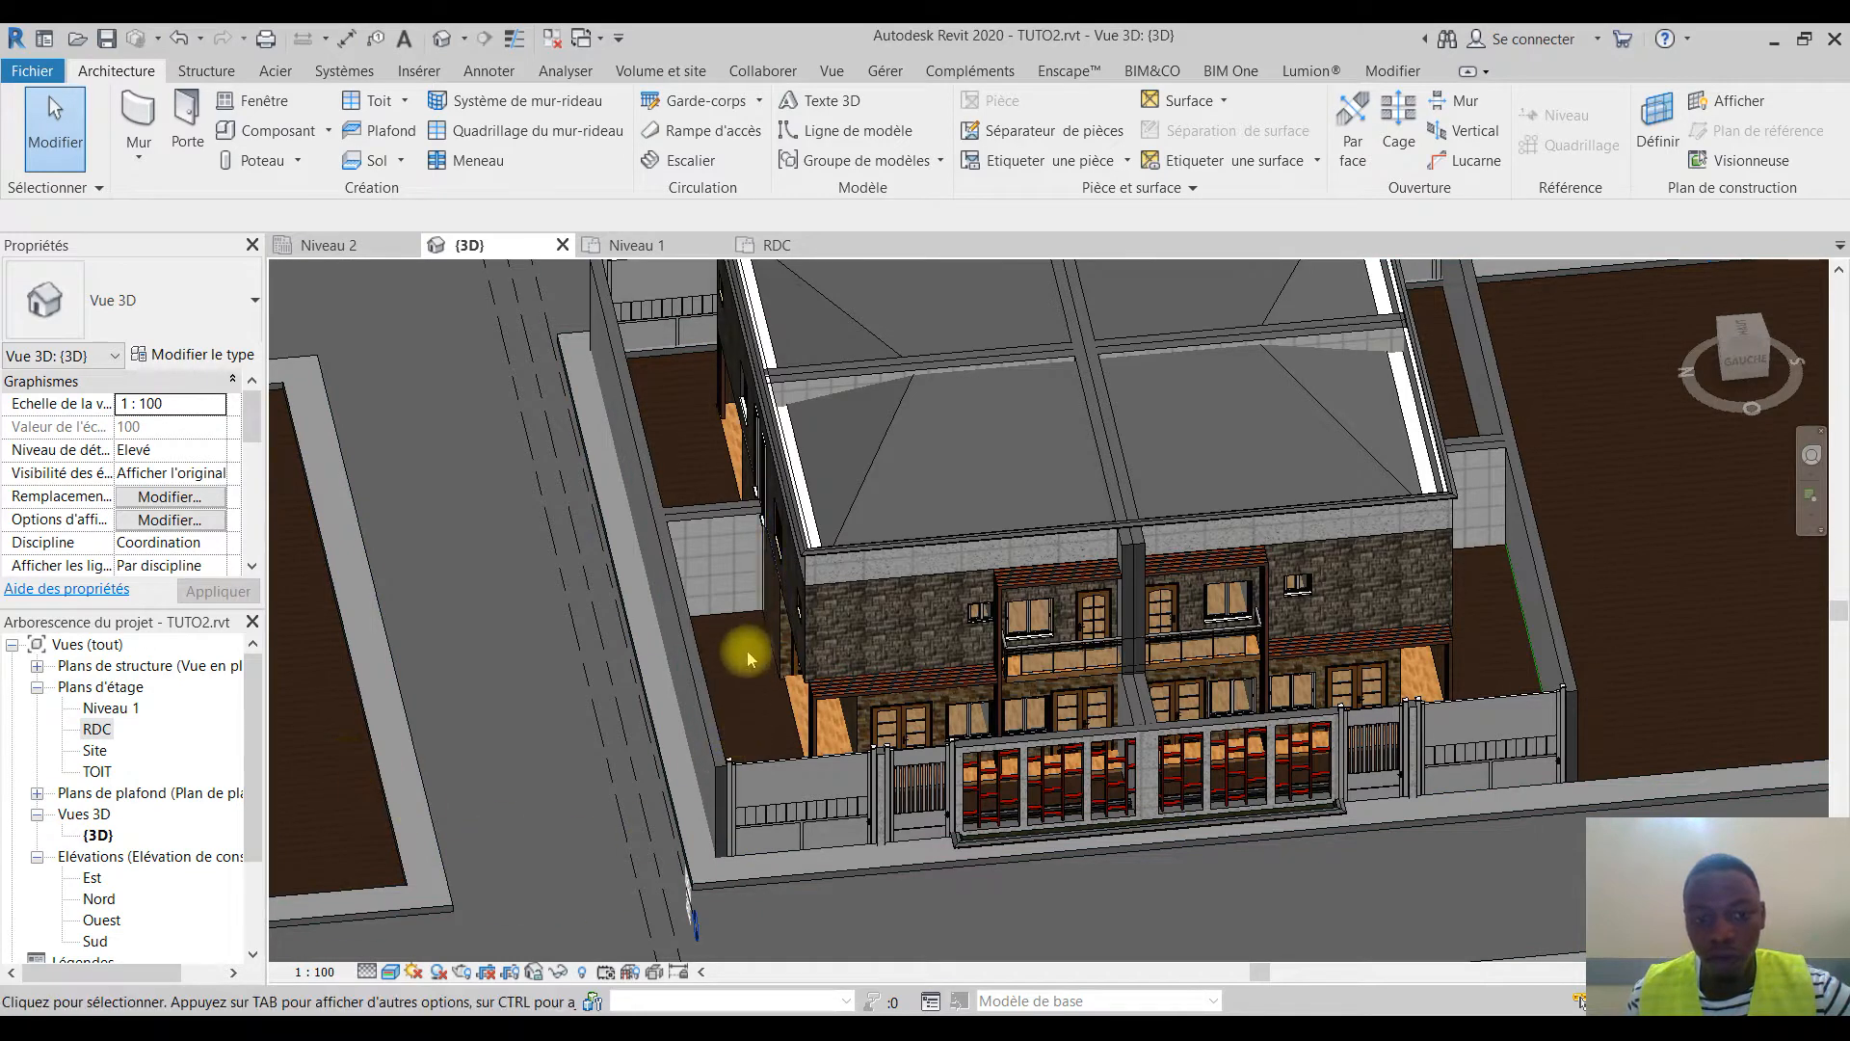
Start a structural floor in the 3D view seen from above and duplicate its type st as sfe
middle_click_drag(755, 627, 1698, 356, "shift")
left_click(1740, 342)
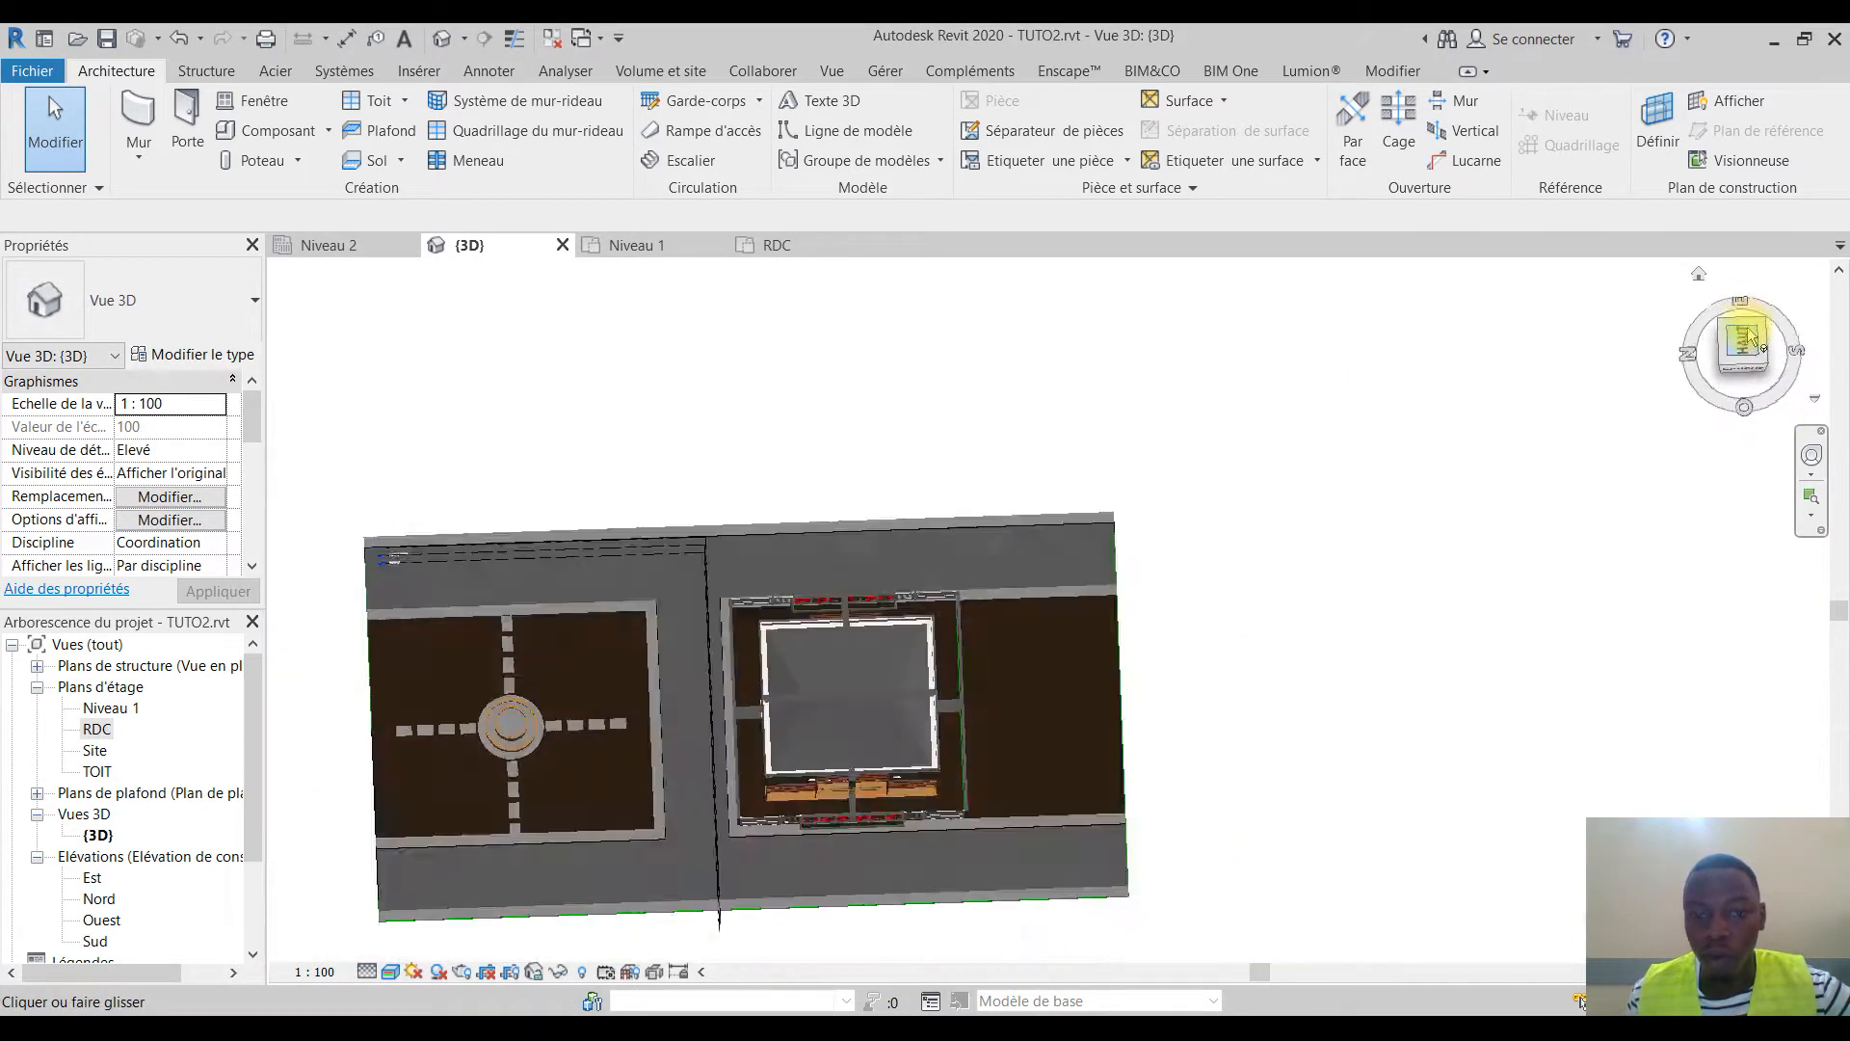
scroll(960, 599, "up", 5)
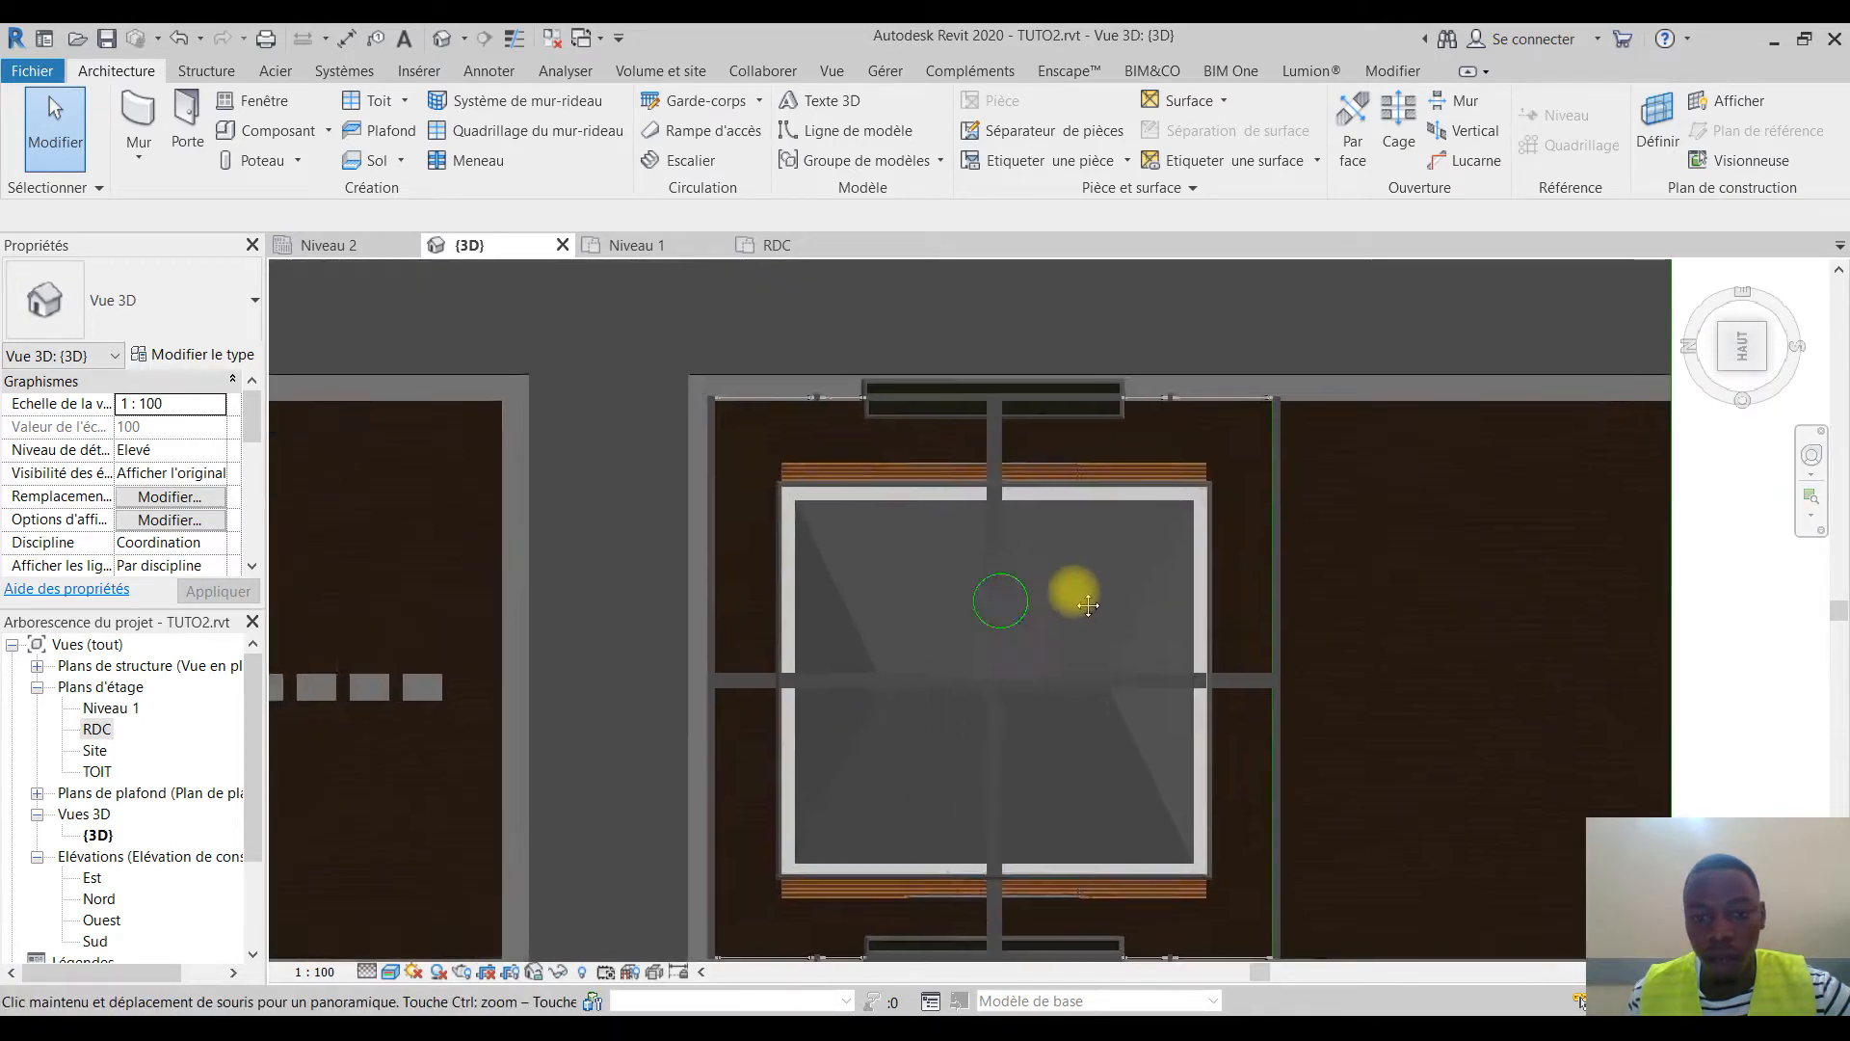
middle_click_drag(1107, 586, 1220, 522)
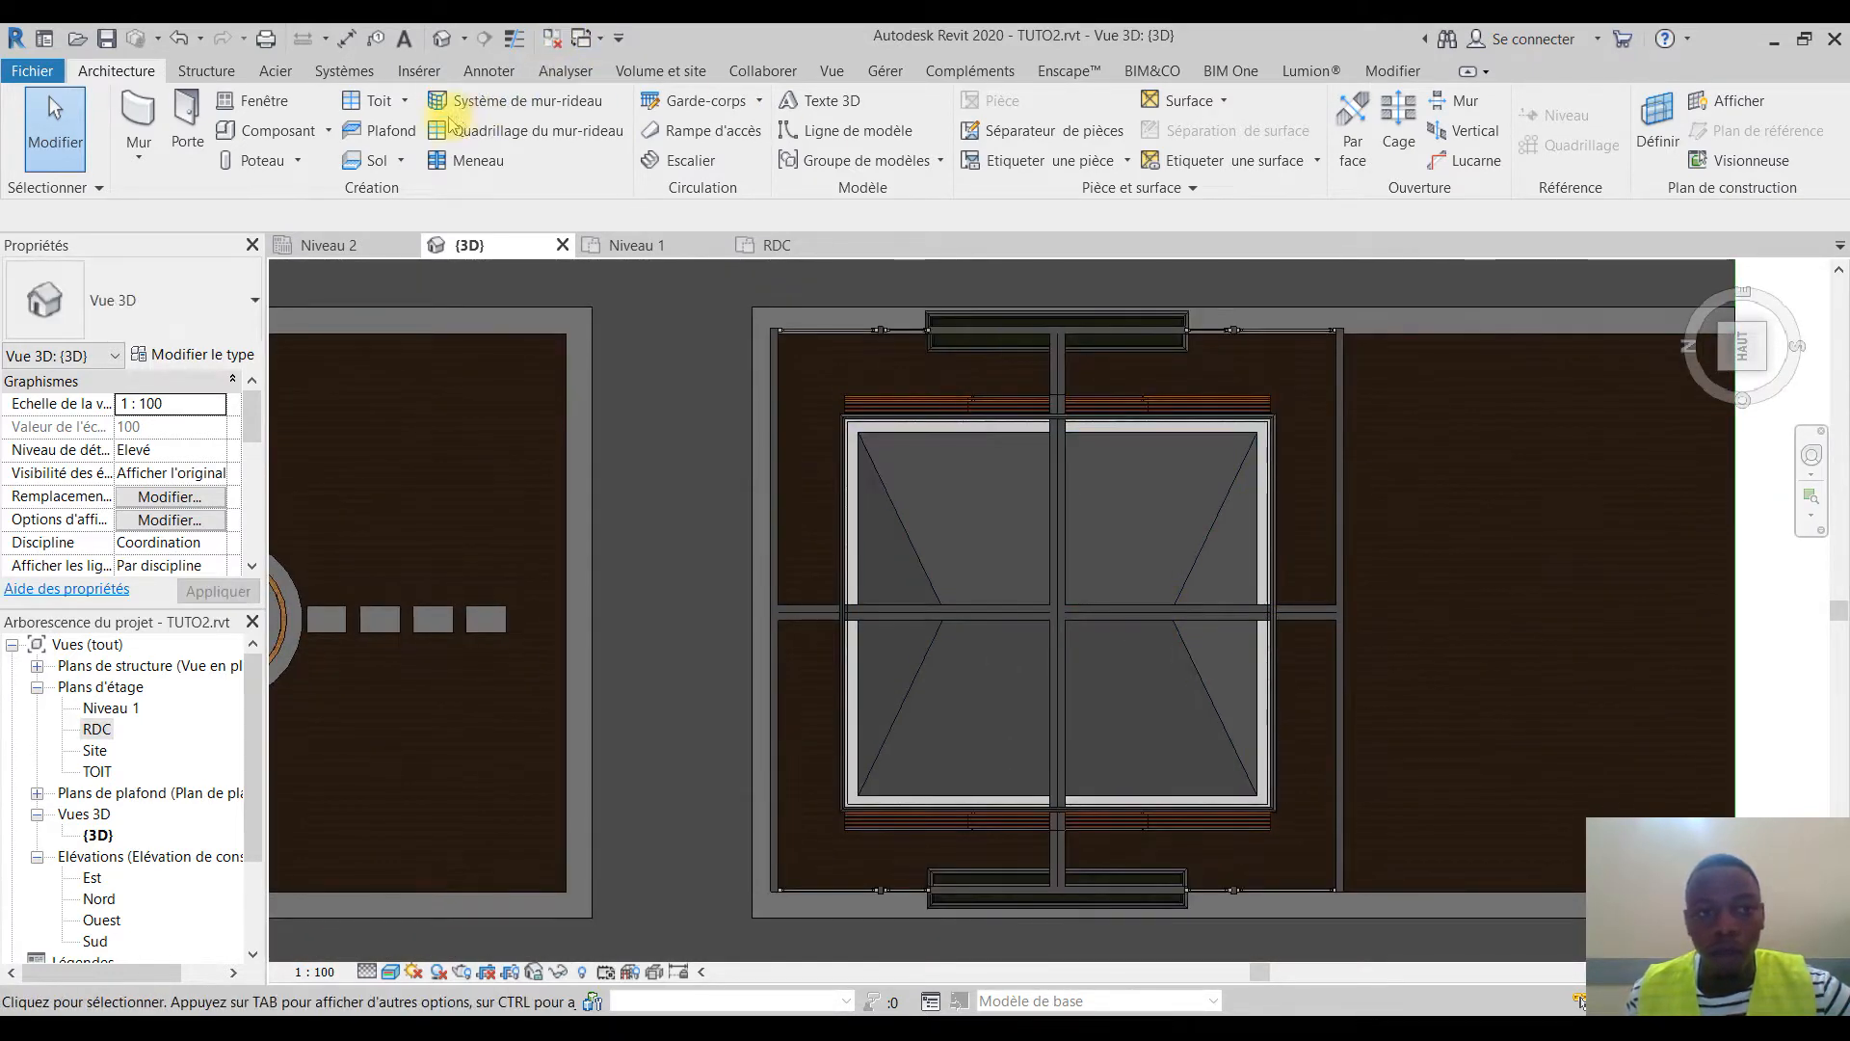
left_click(400, 160)
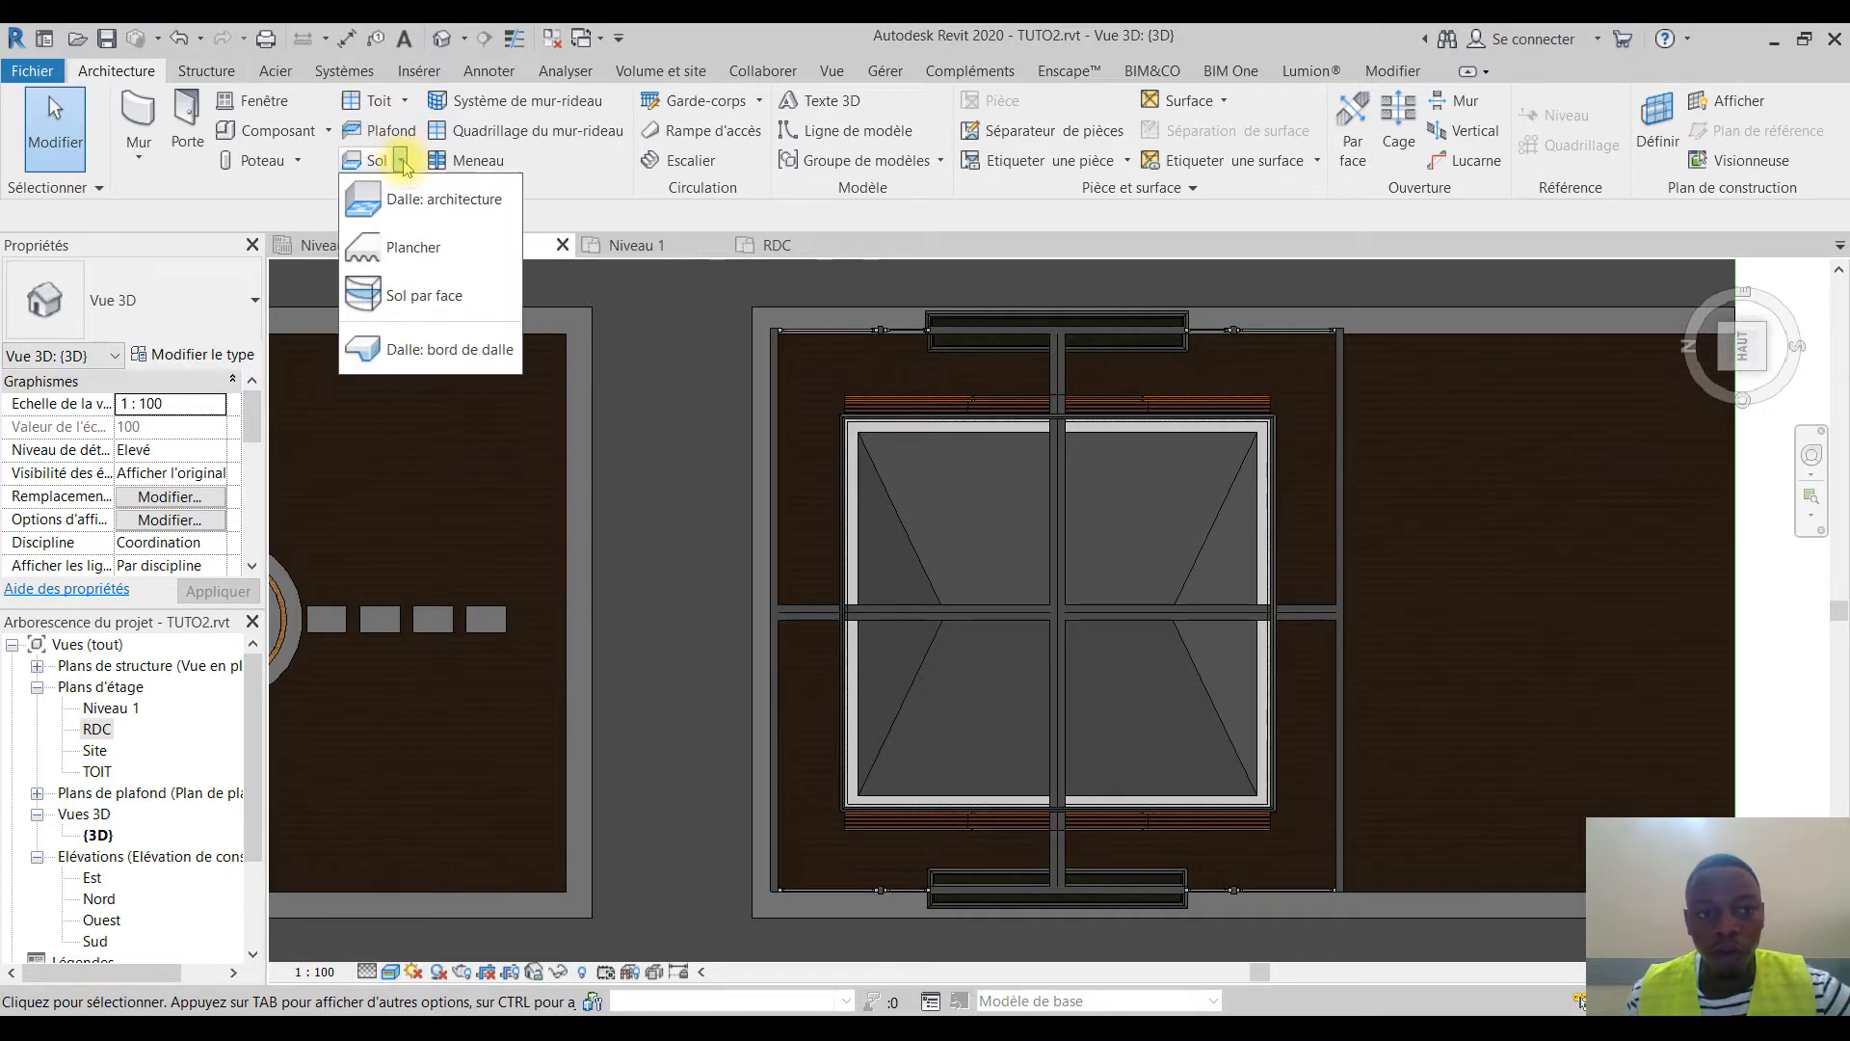
left_click(456, 259)
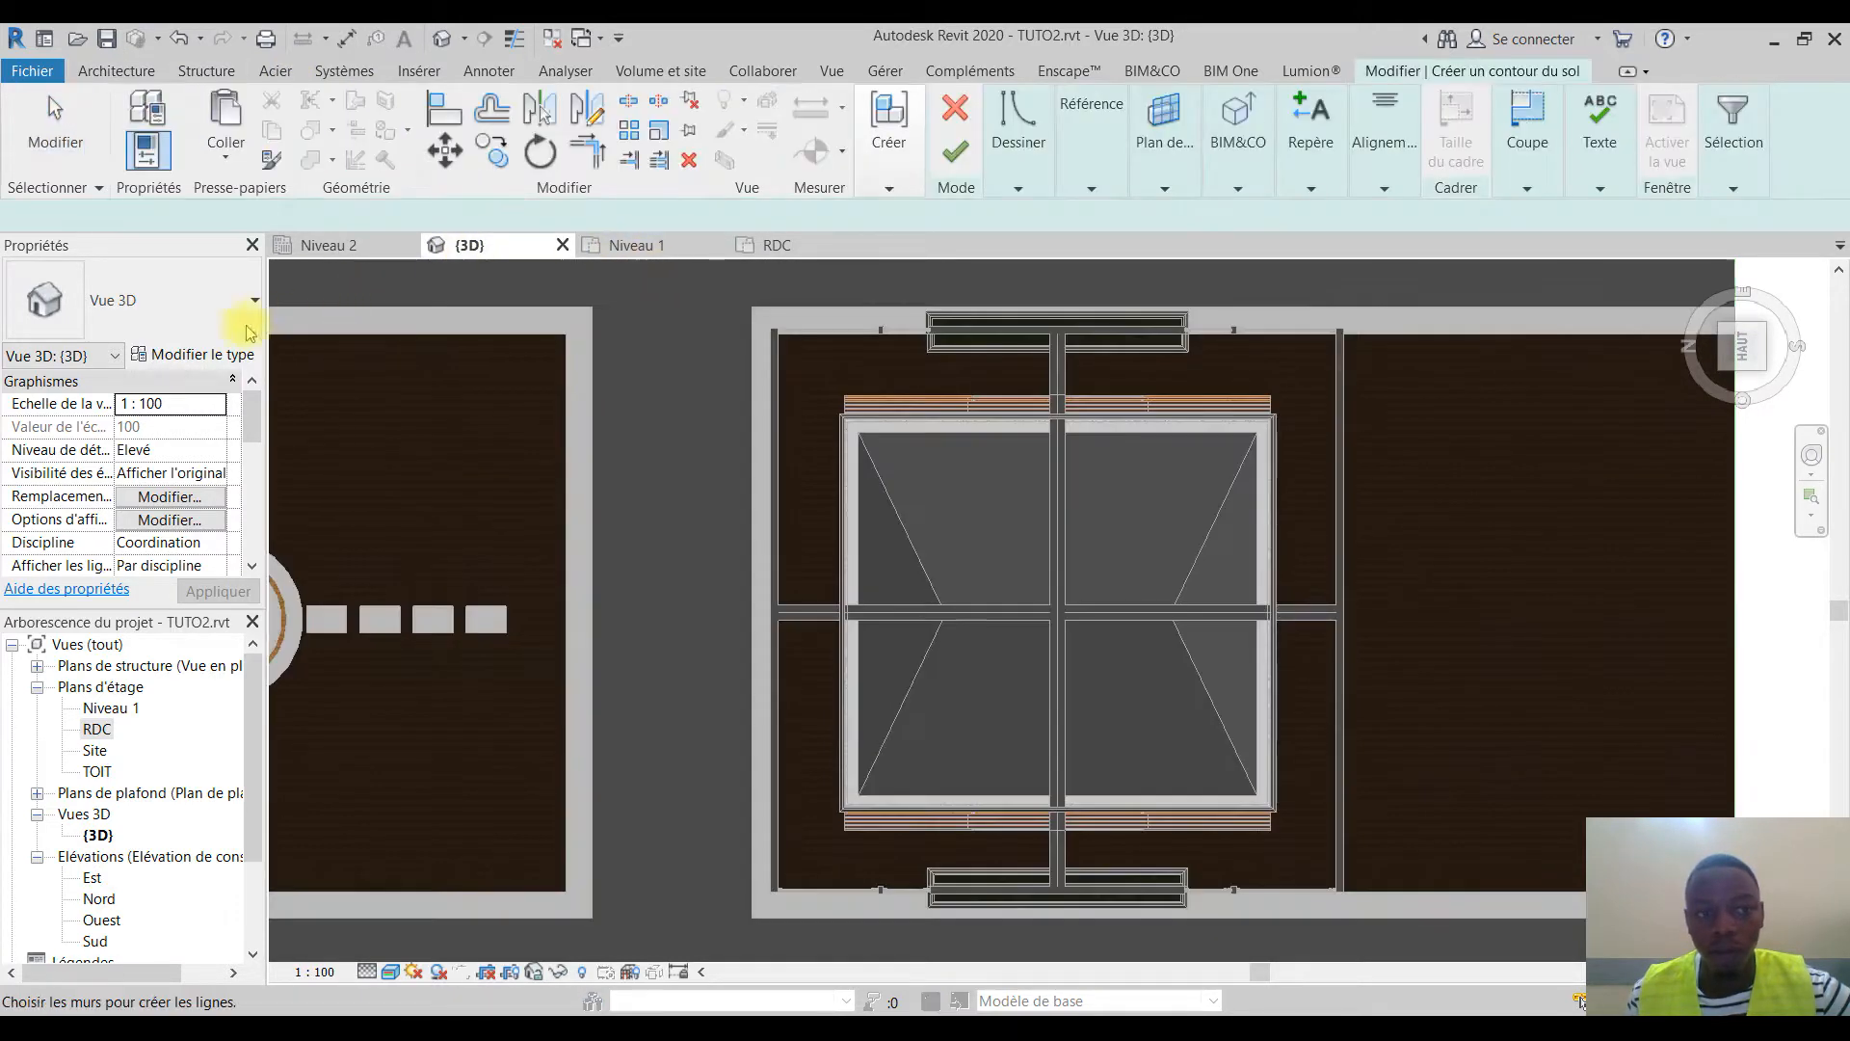
left_click(159, 362)
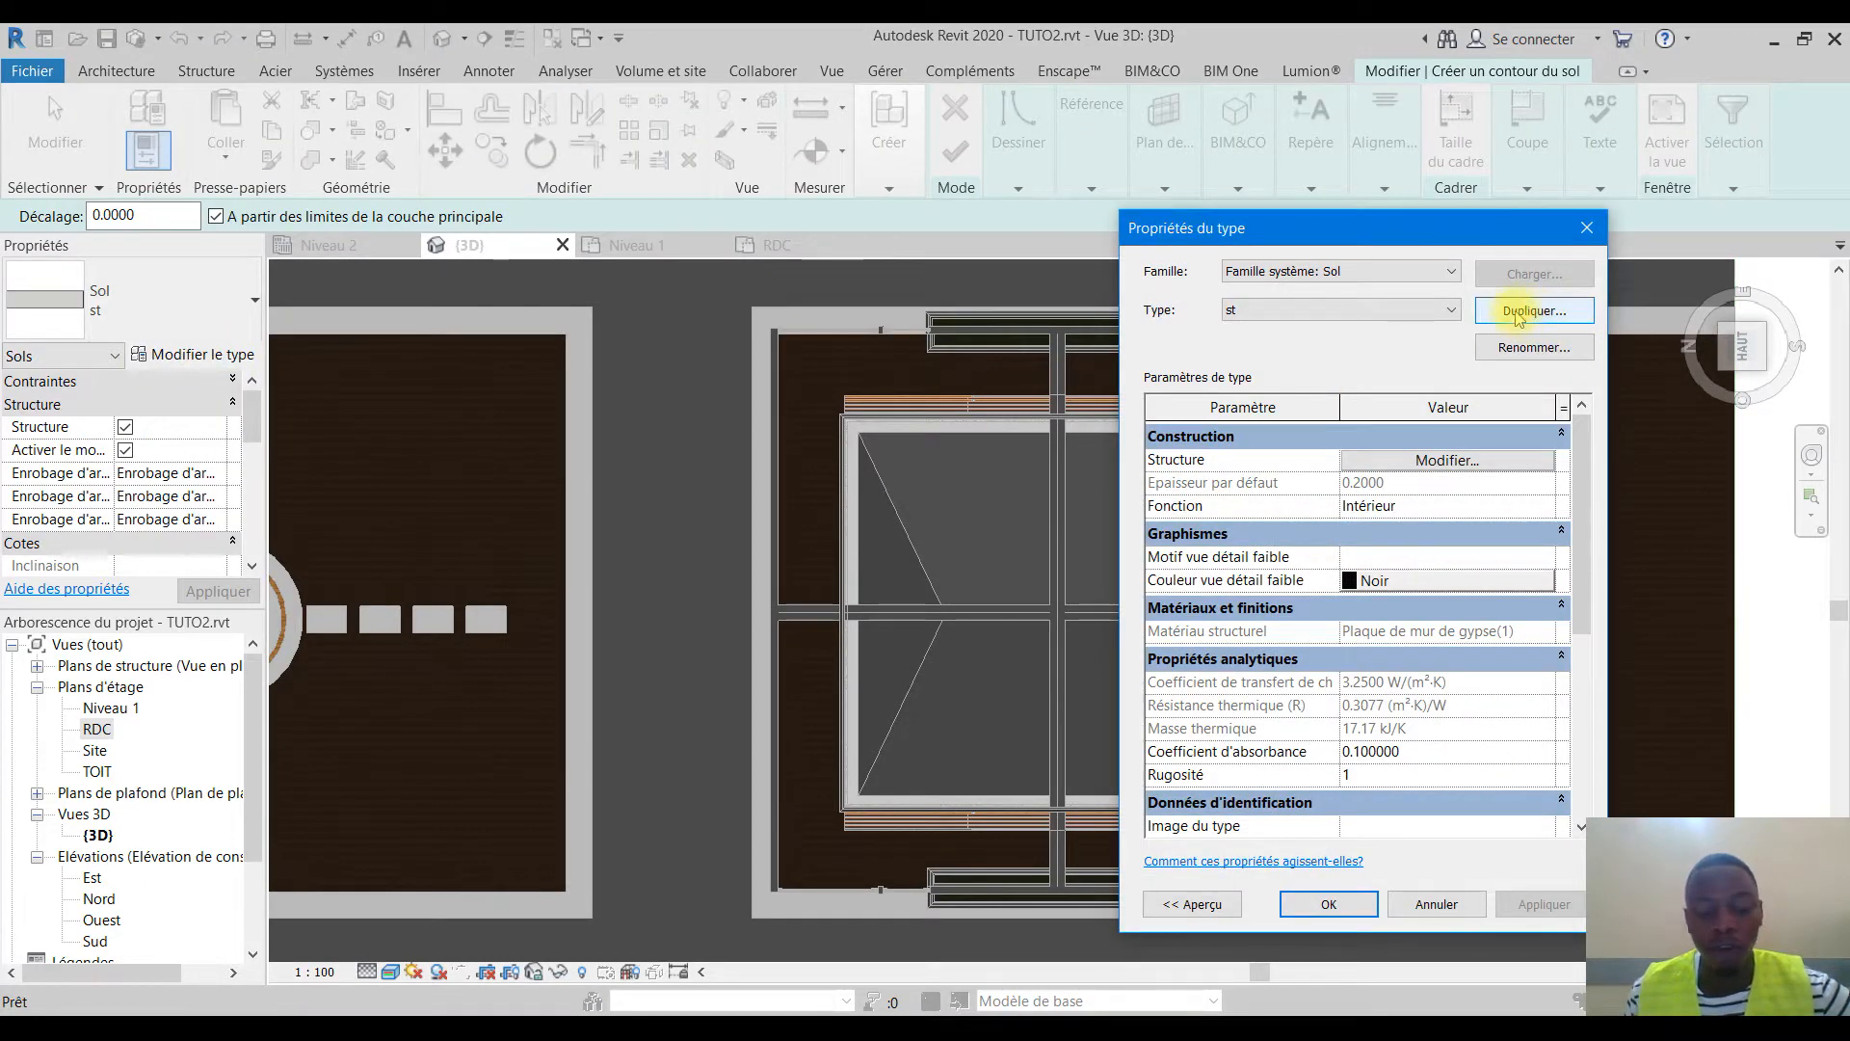
left_click(1525, 311)
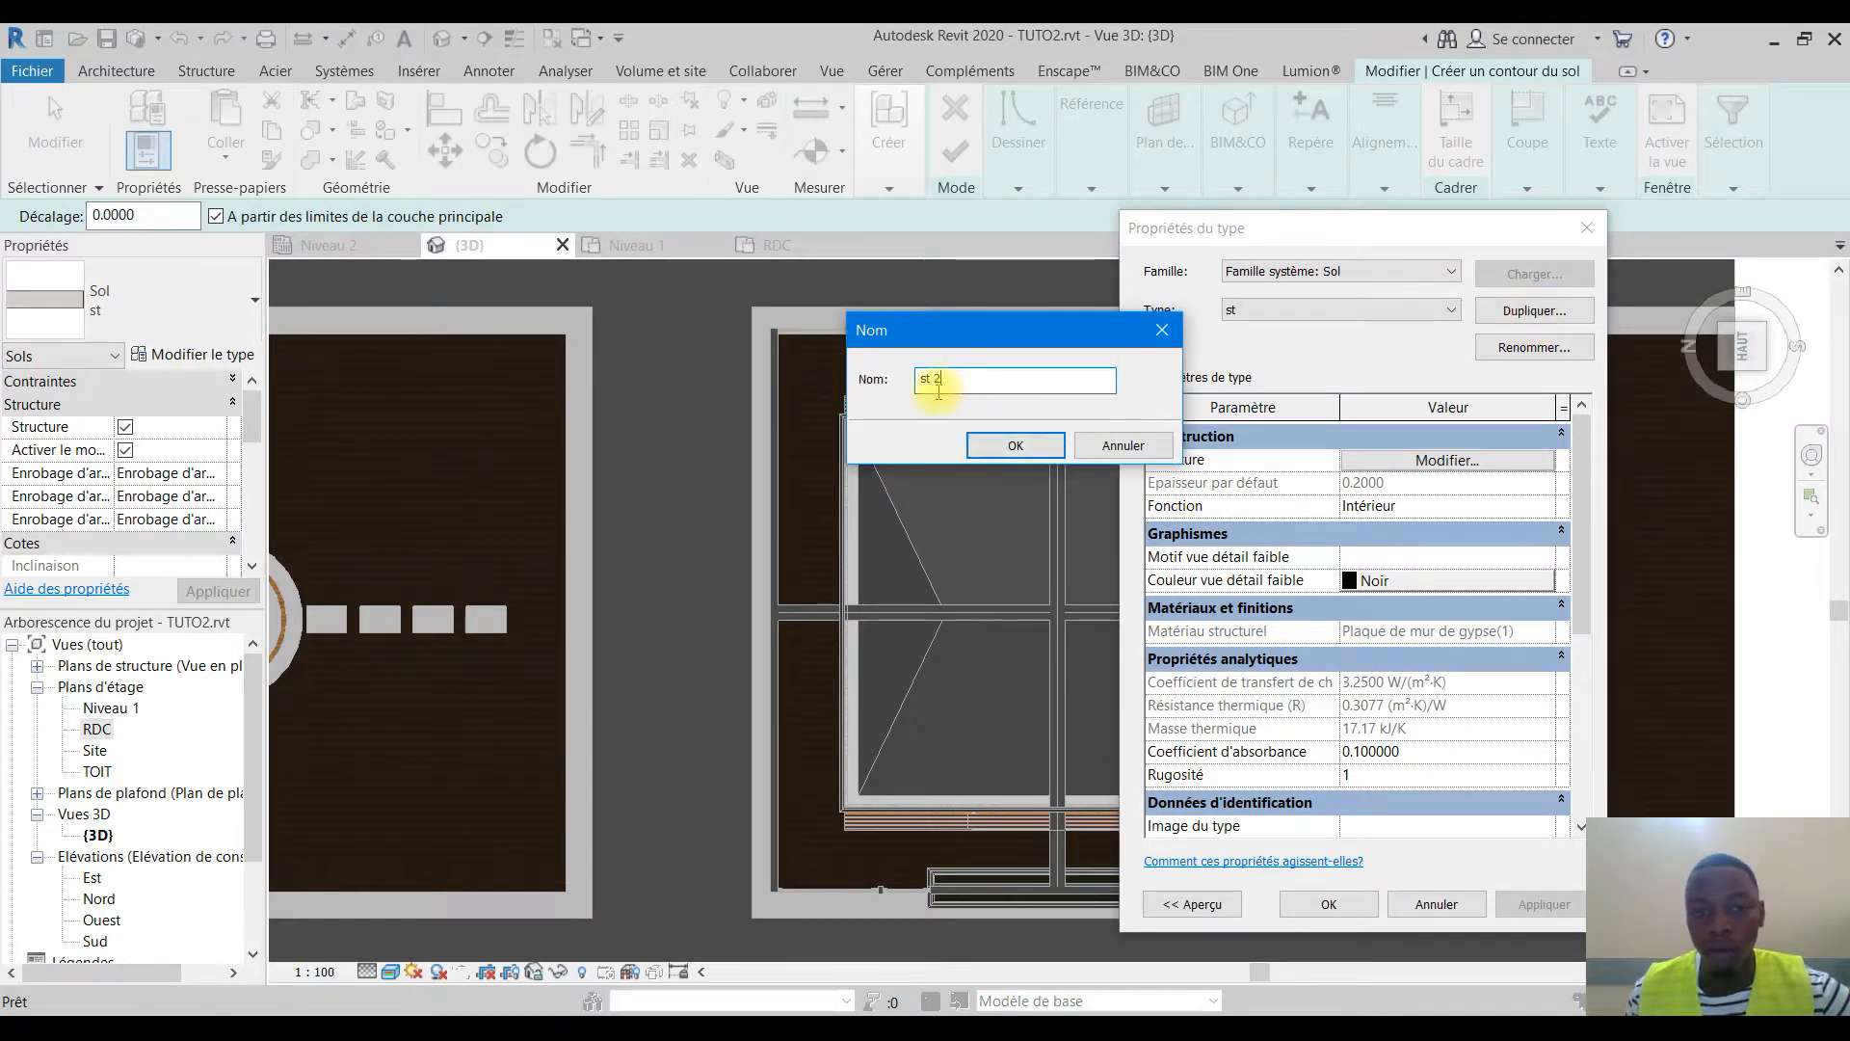
type("sfe")
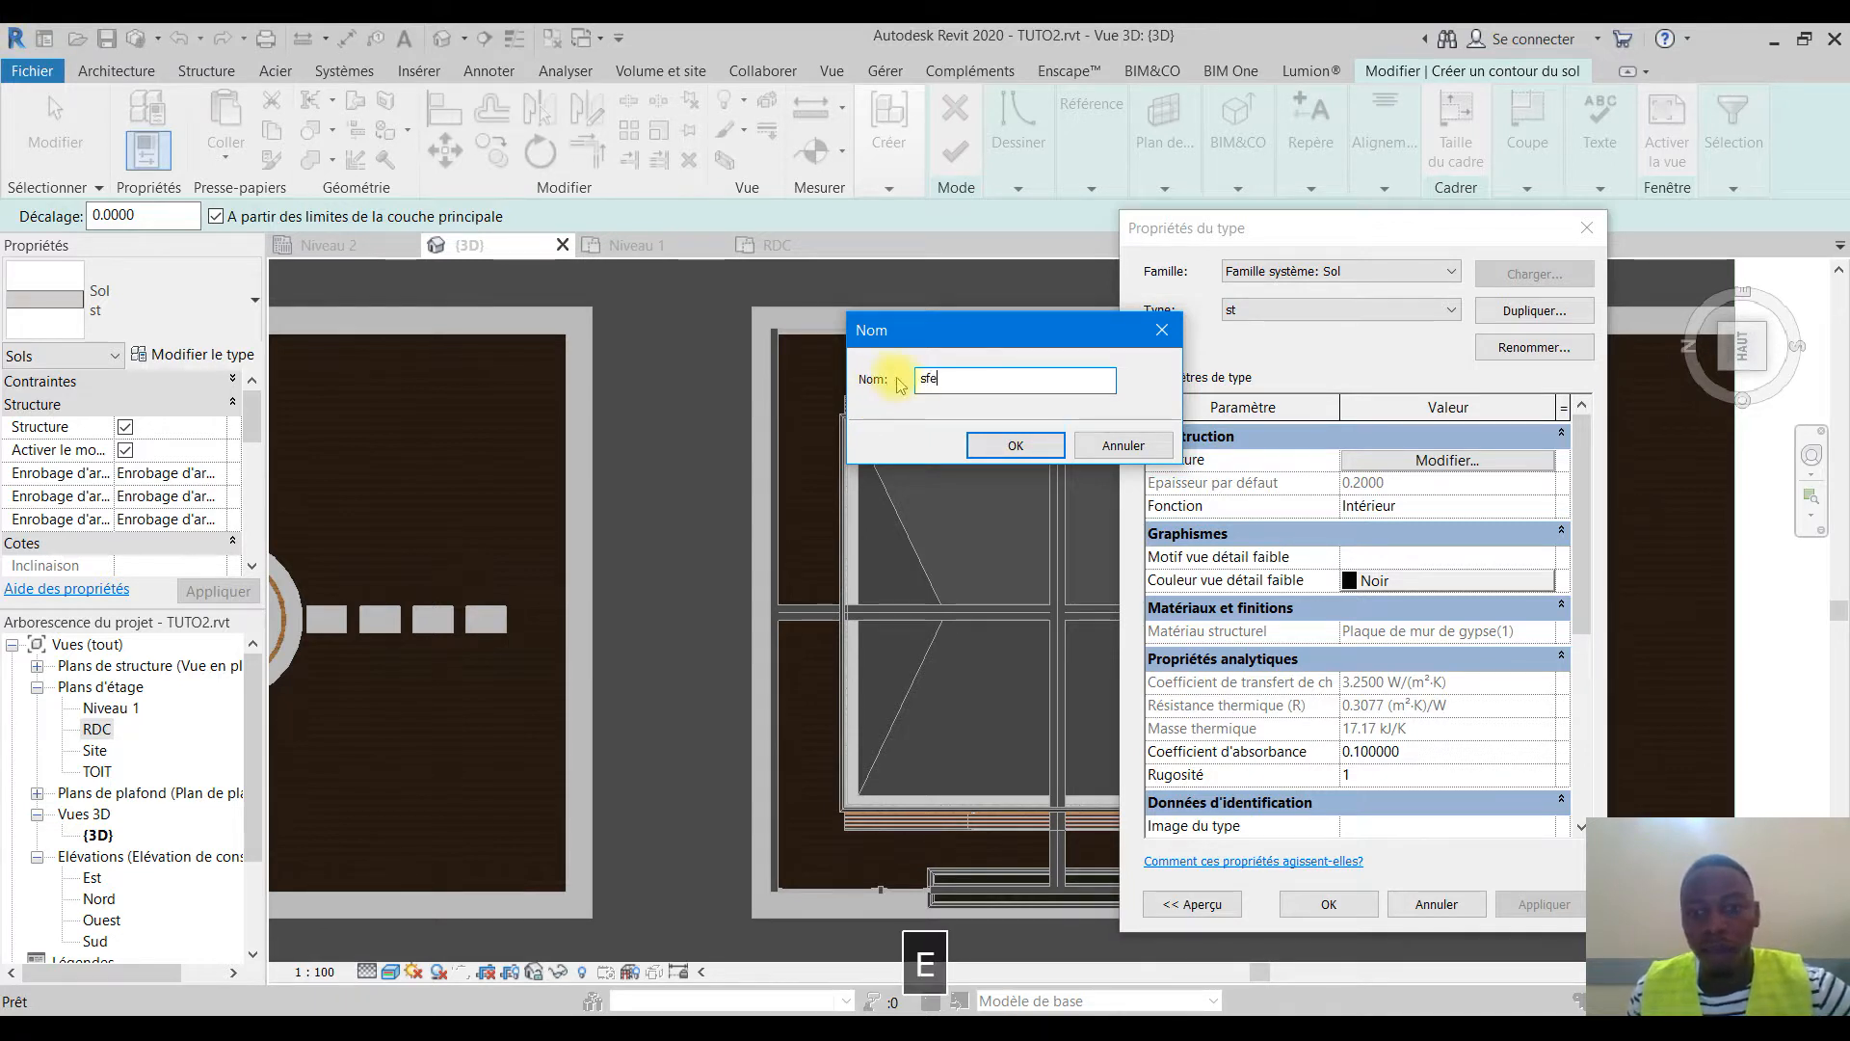
left_click(1019, 445)
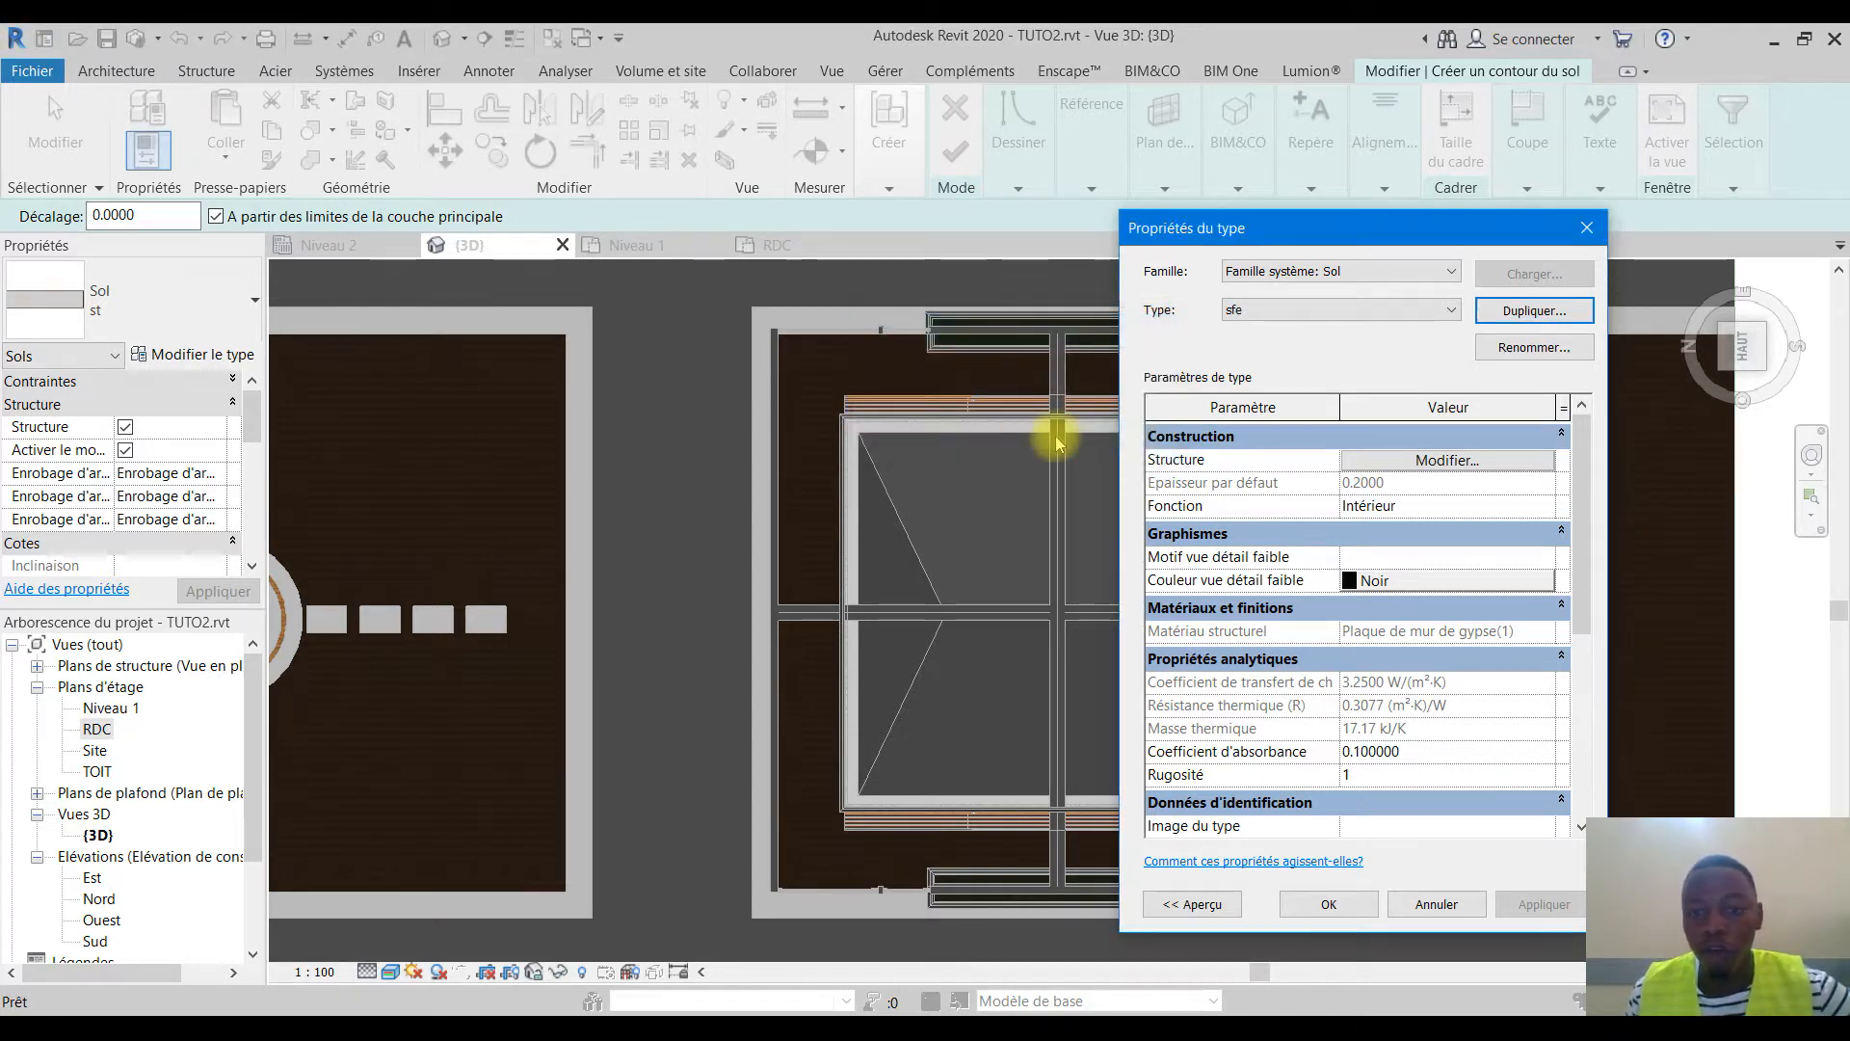
Duplicate the material Béton, léger and assign the copy to the structural layer of the sfe floor type
left_click(1456, 464)
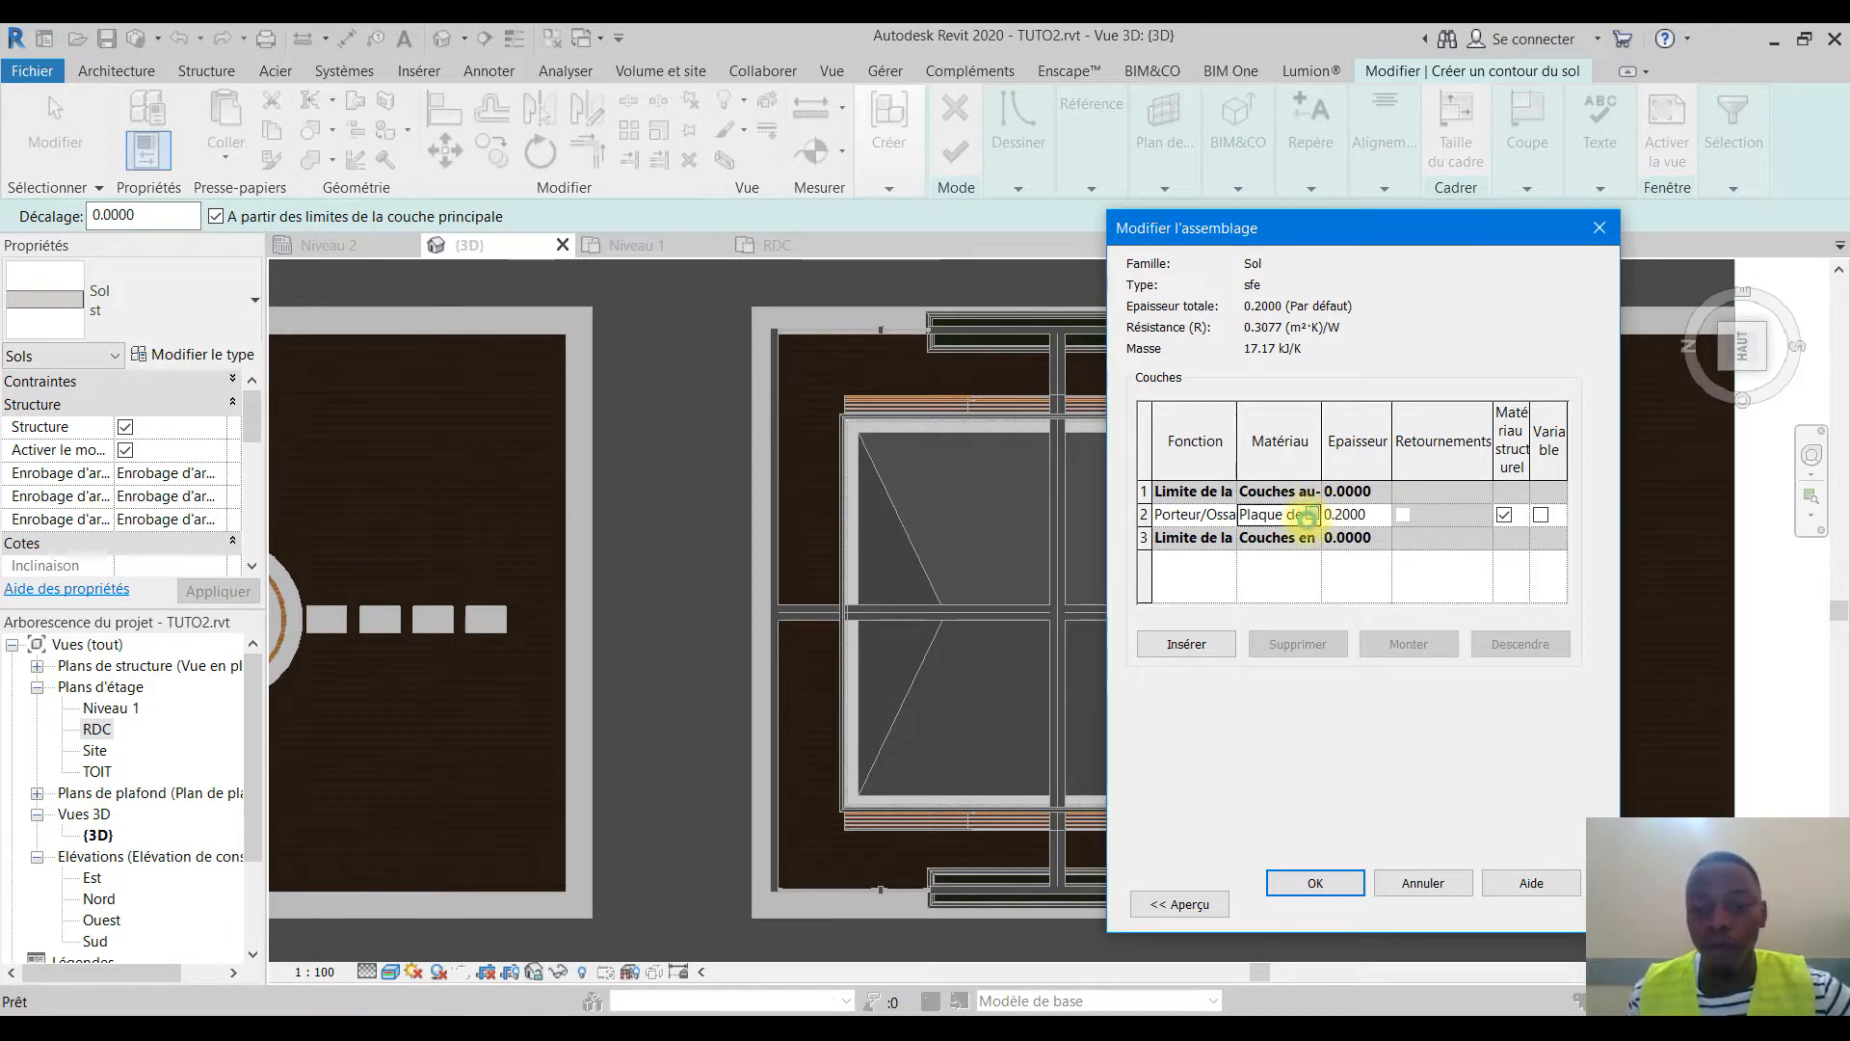
left_click(1311, 513)
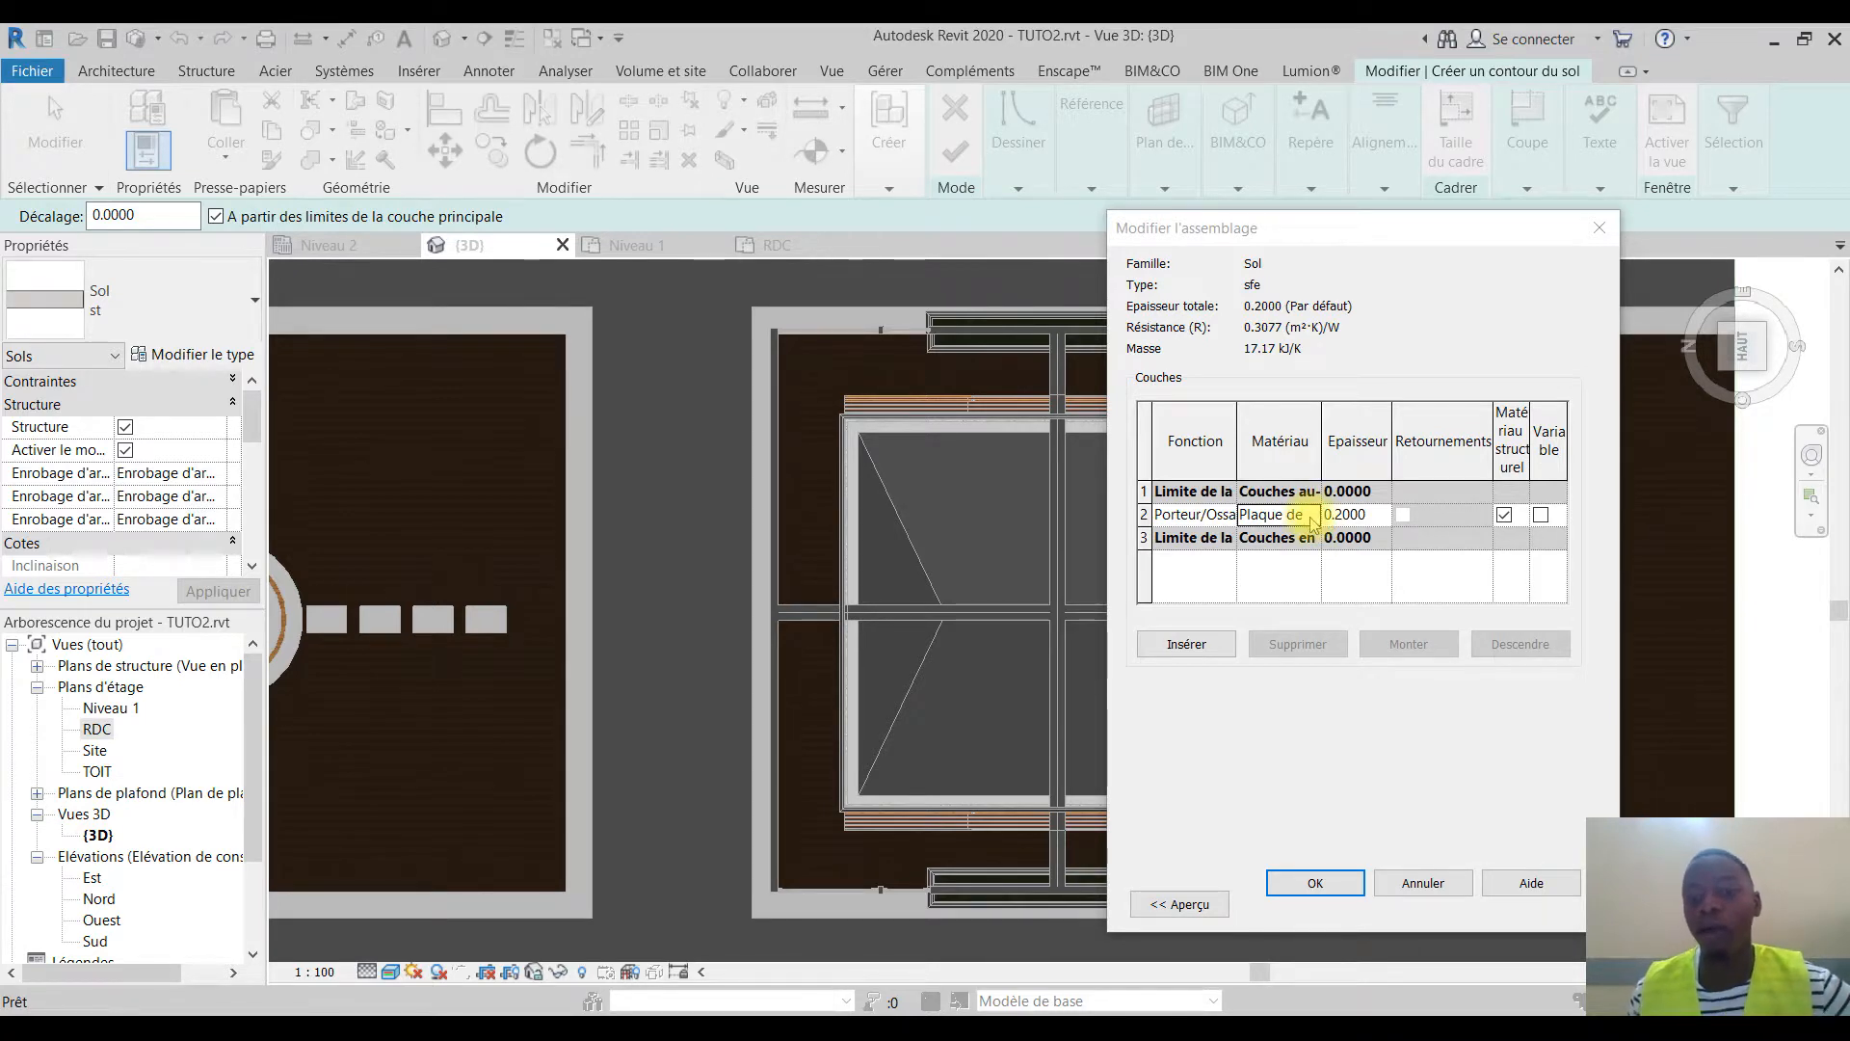
left_click(1316, 516)
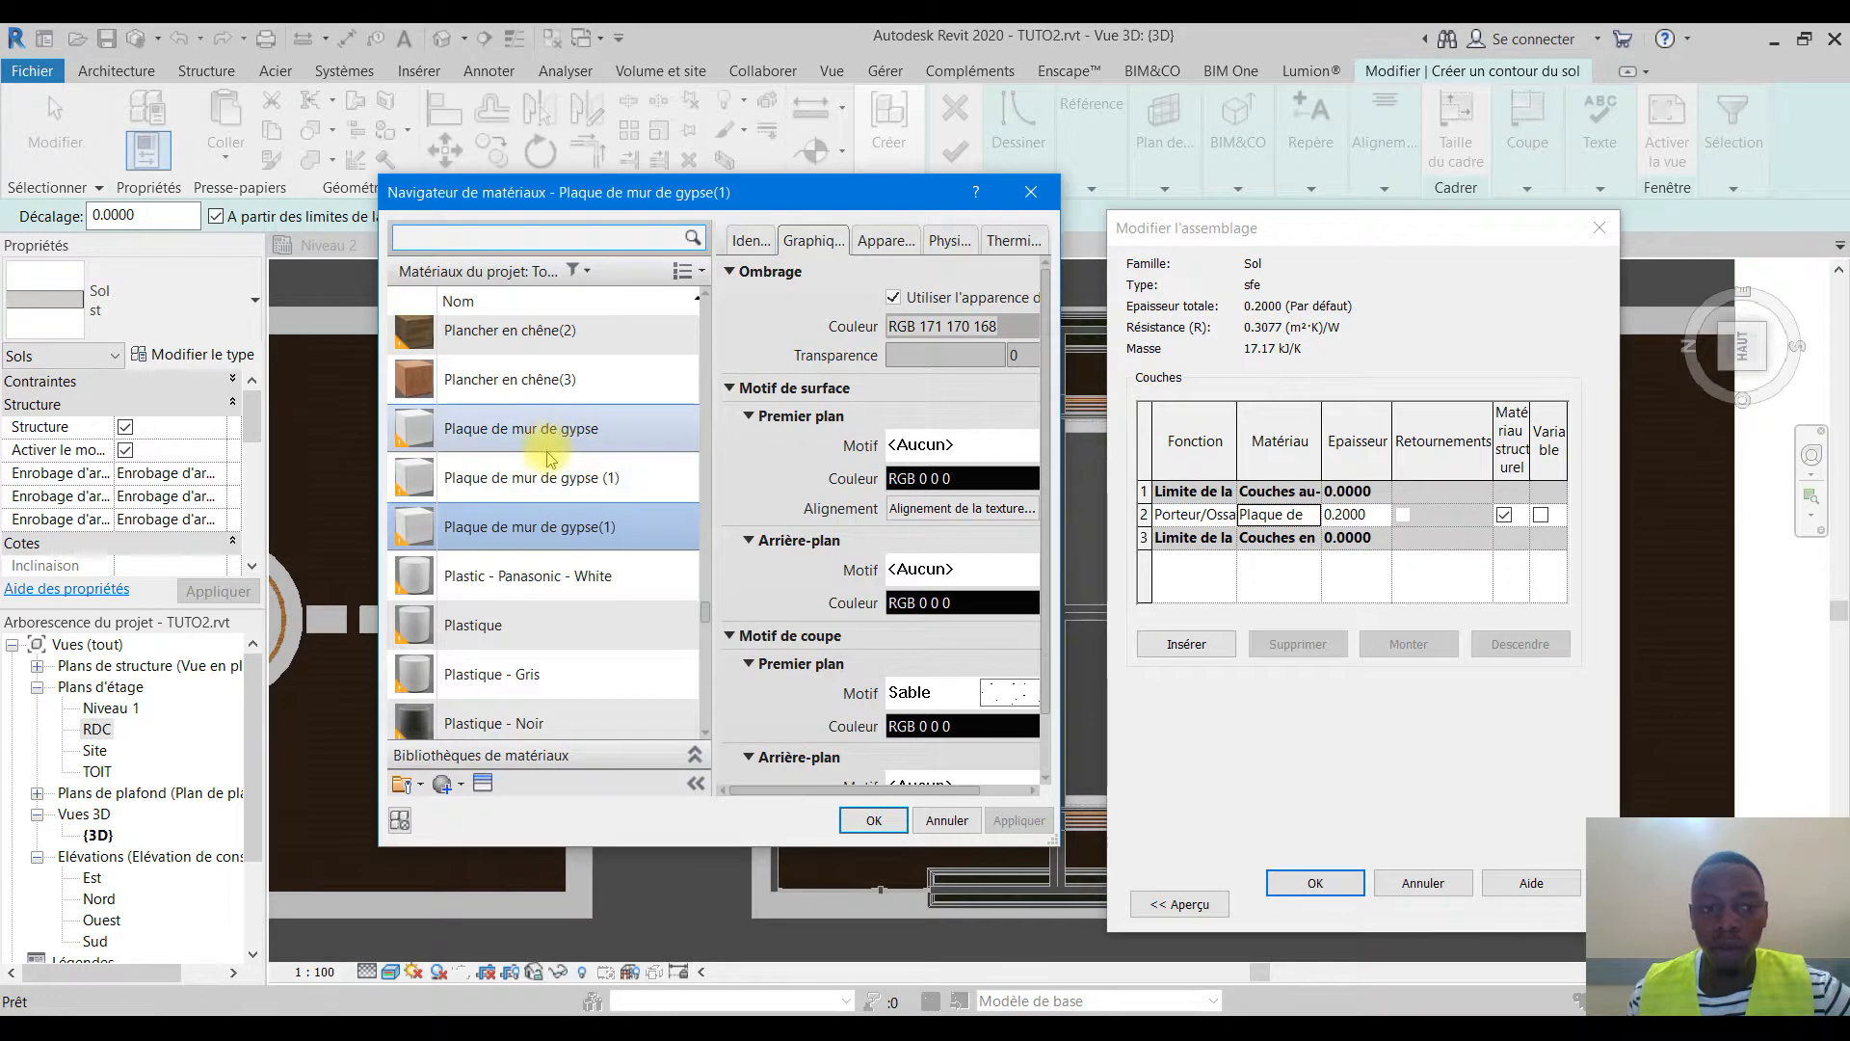
scroll(540, 568, "down", 8)
scroll(562, 552, "down", 6)
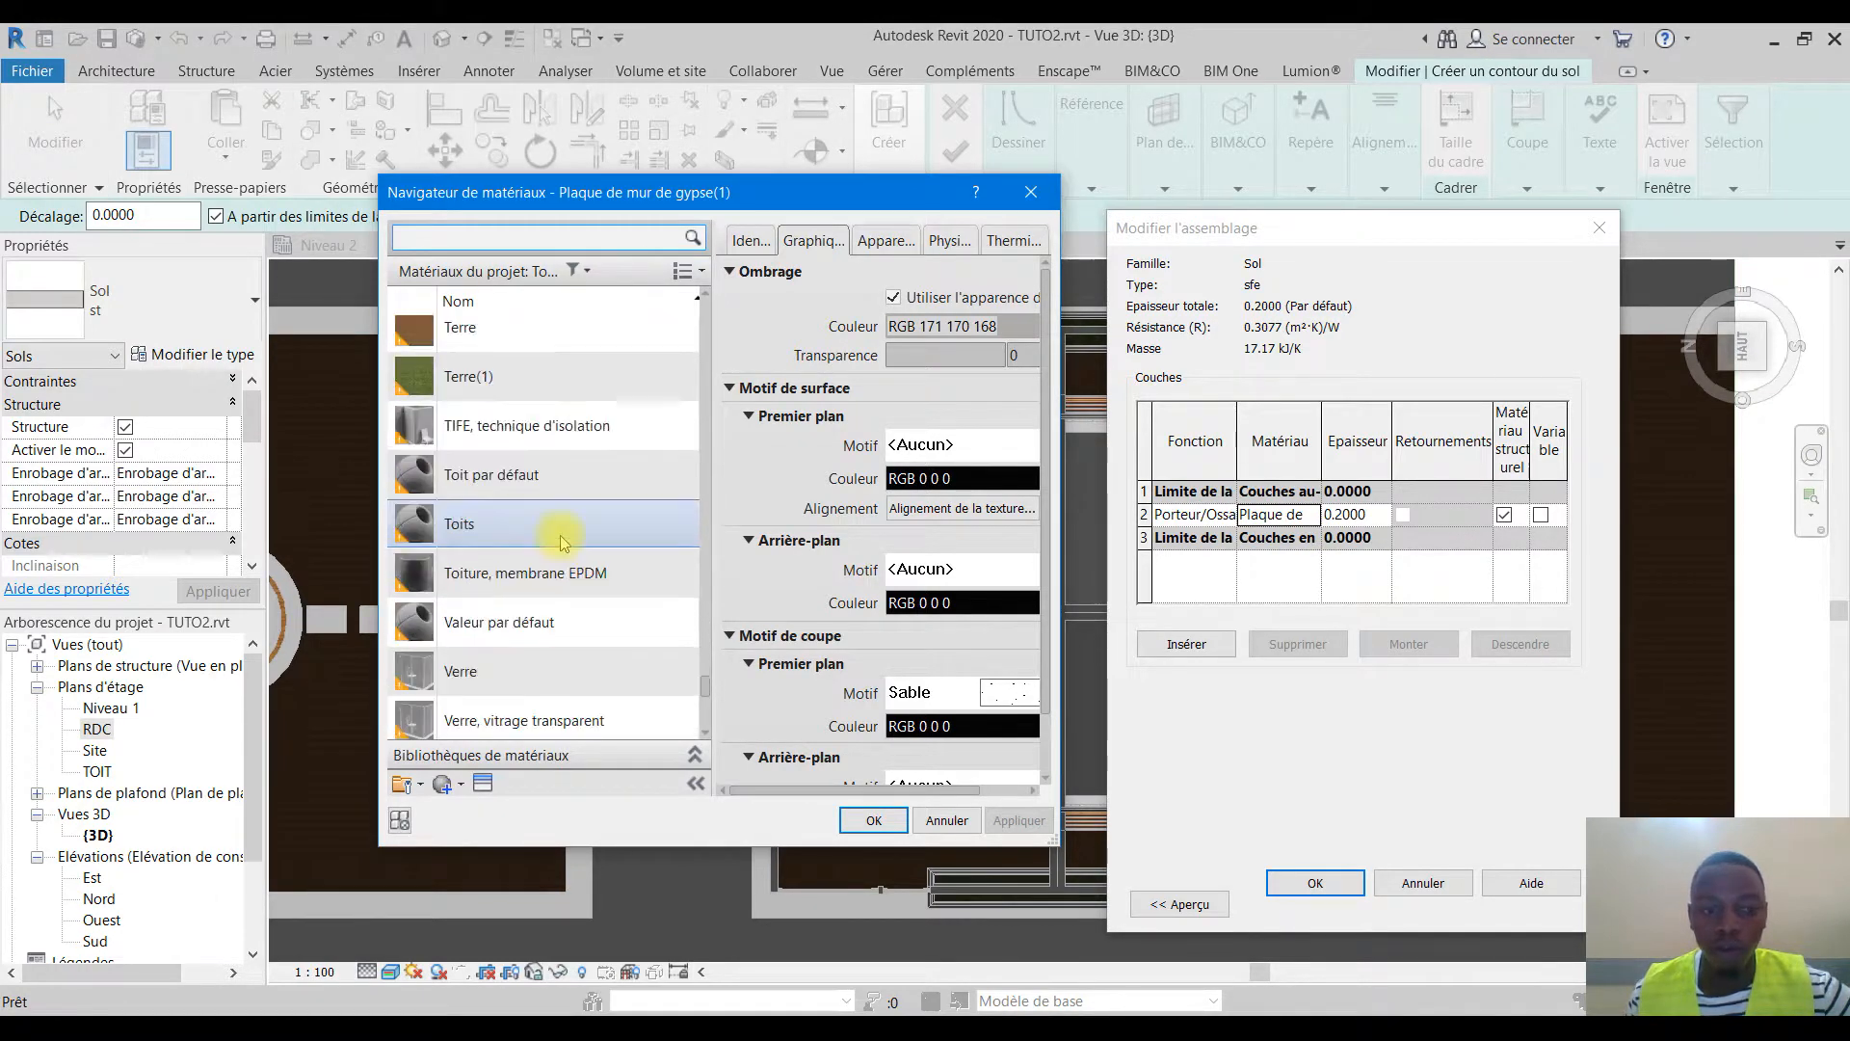
scroll(563, 559, "down", 5)
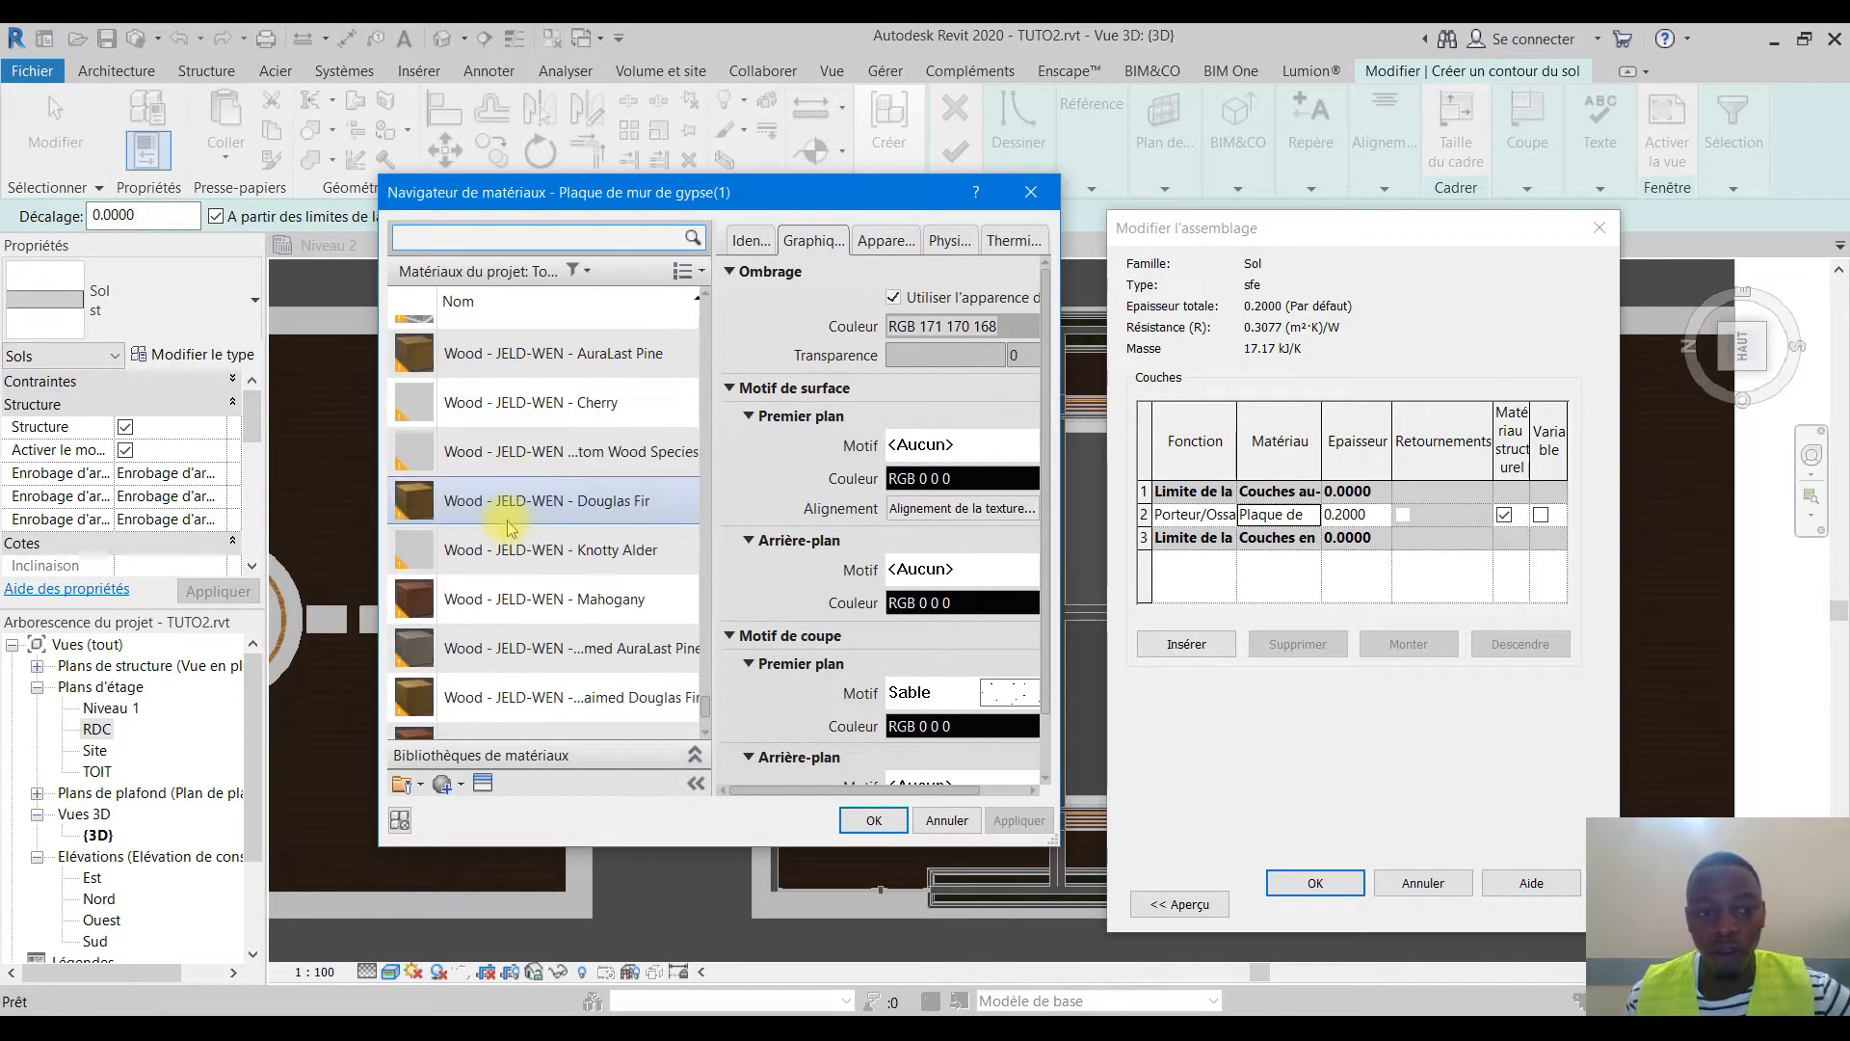
scroll(557, 597, "down", 2)
scroll(569, 559, "up", 10)
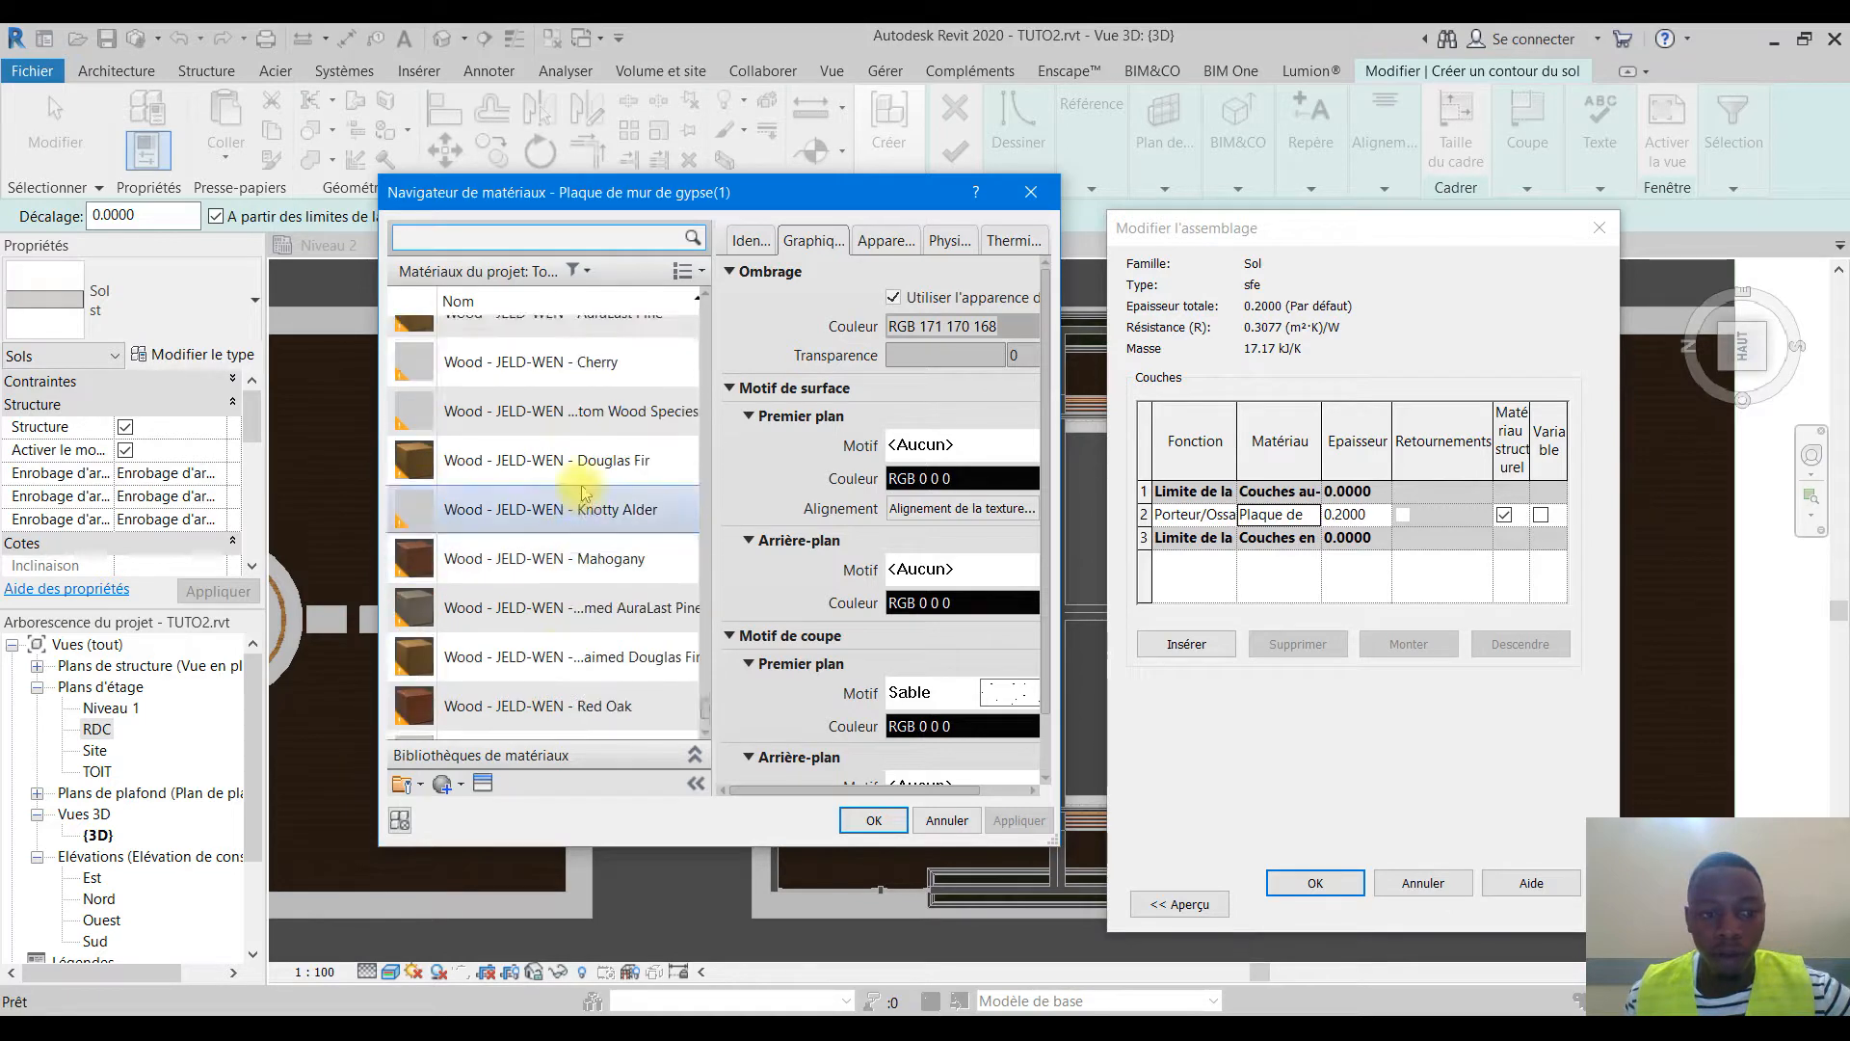
scroll(569, 501, "up", 8)
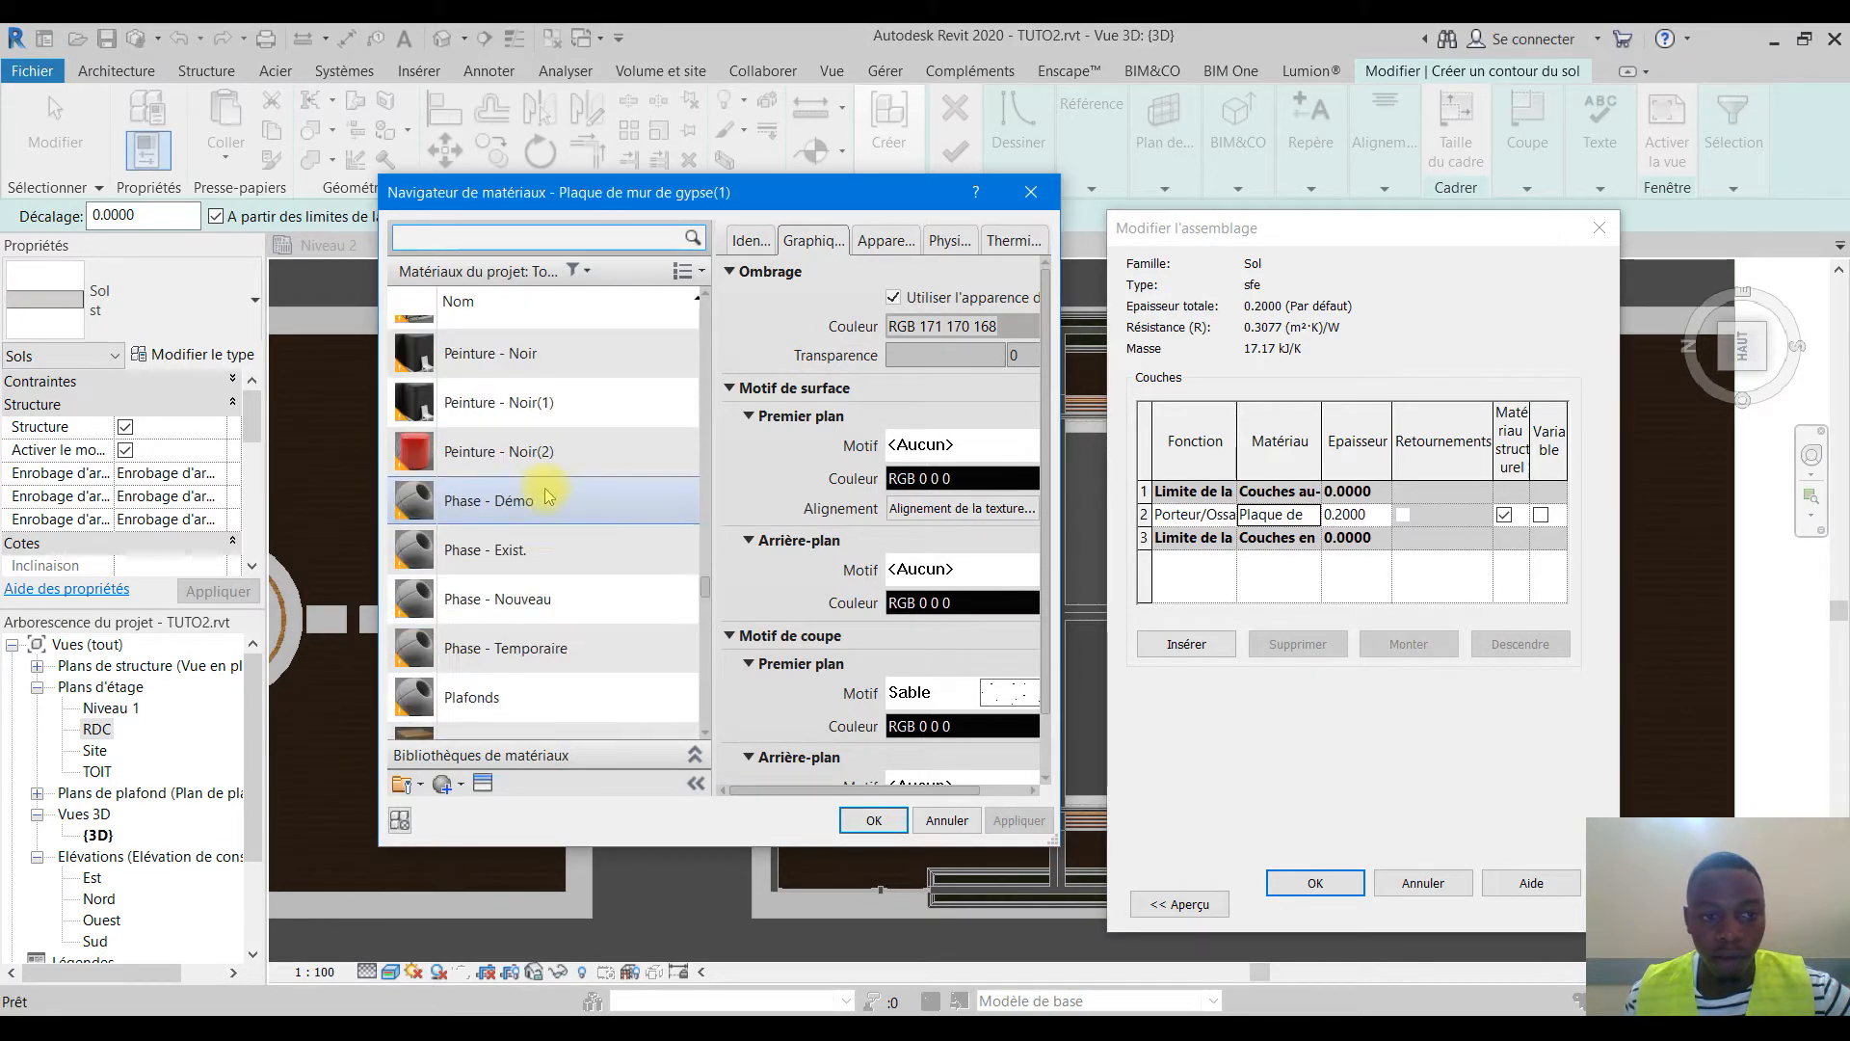
scroll(536, 533, "up", 5)
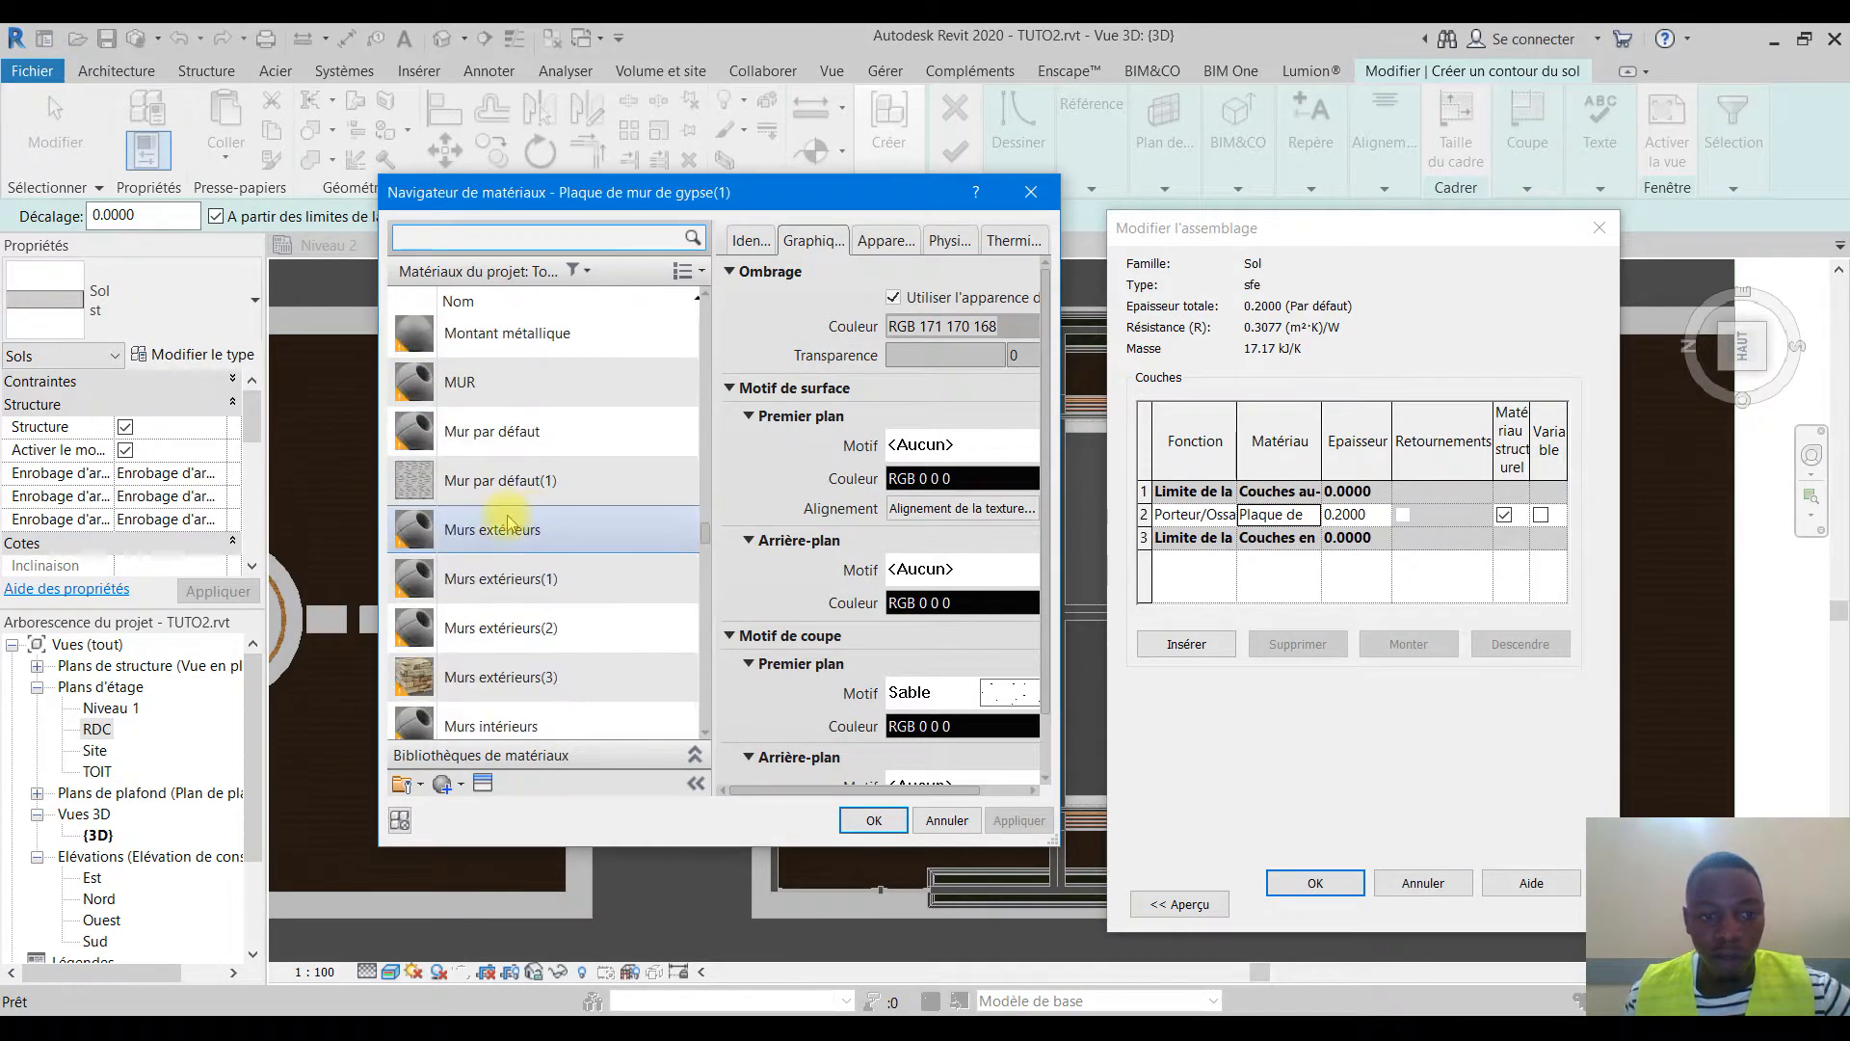
scroll(496, 525, "up", 1)
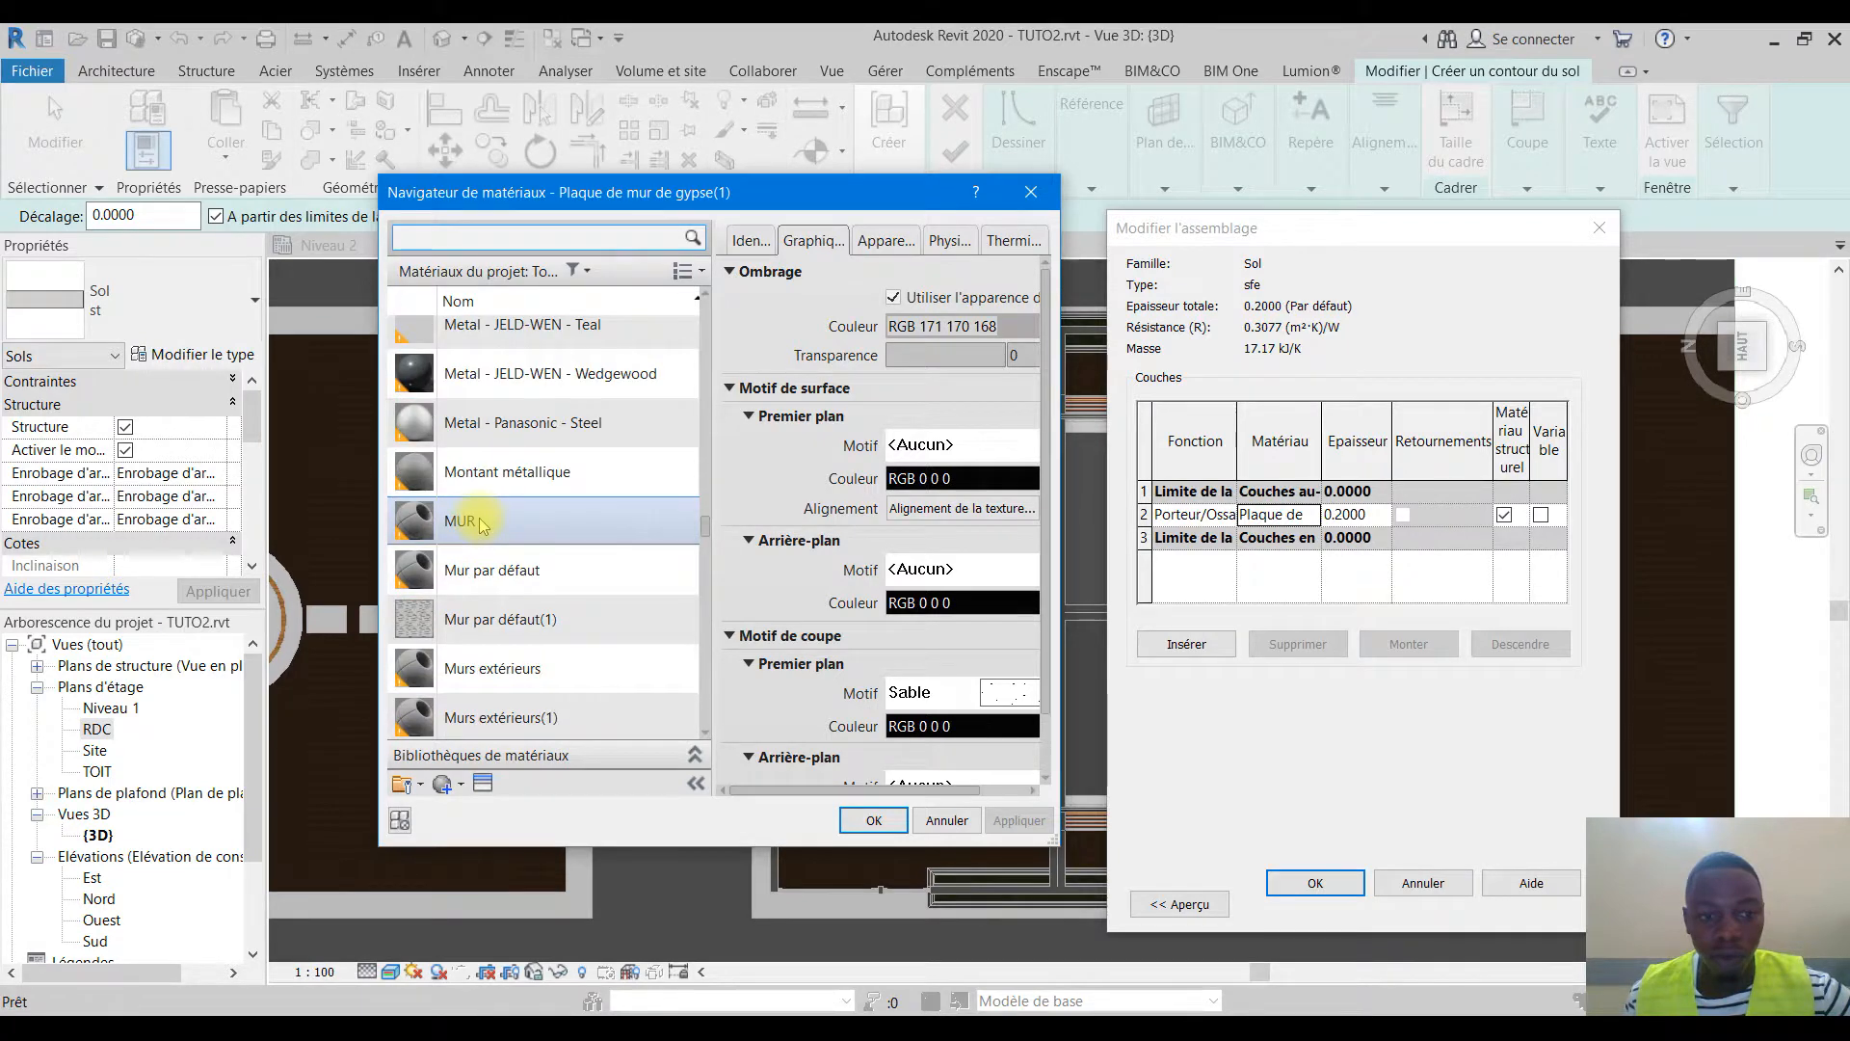
scroll(502, 516, "up", 12)
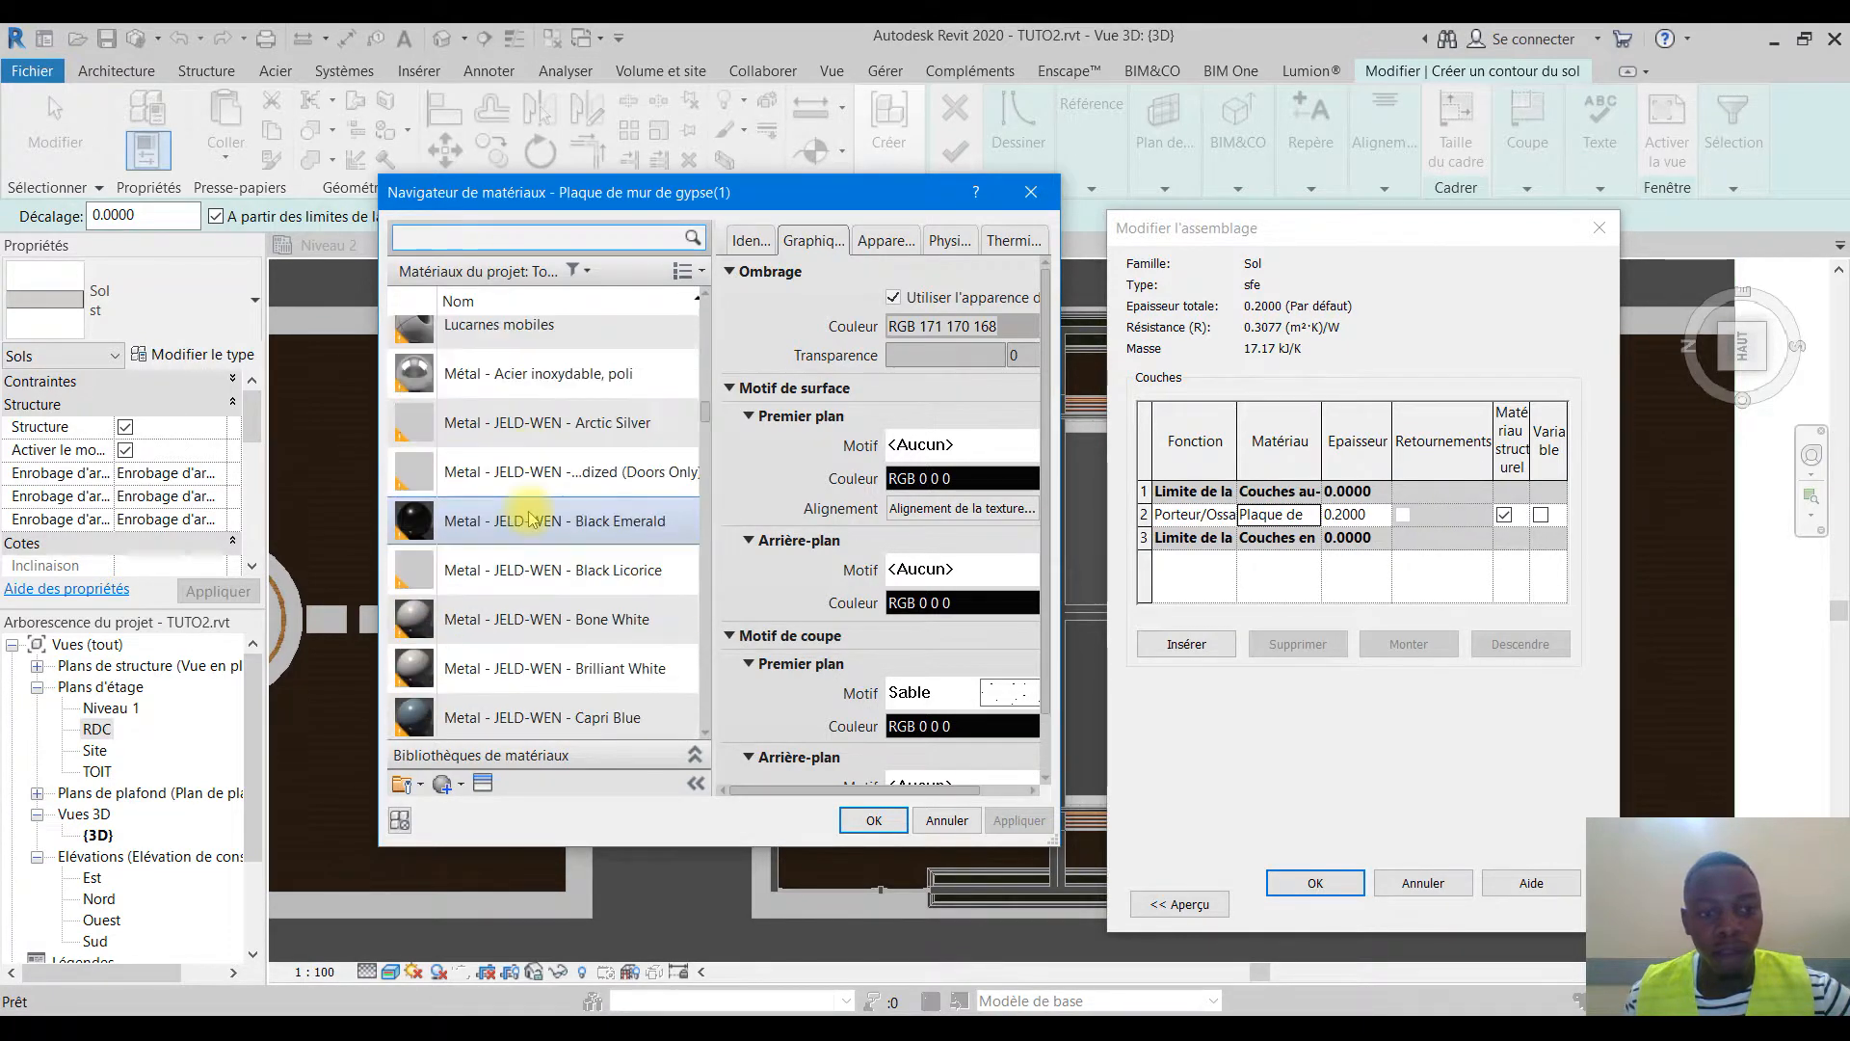
scroll(535, 502, "up", 1)
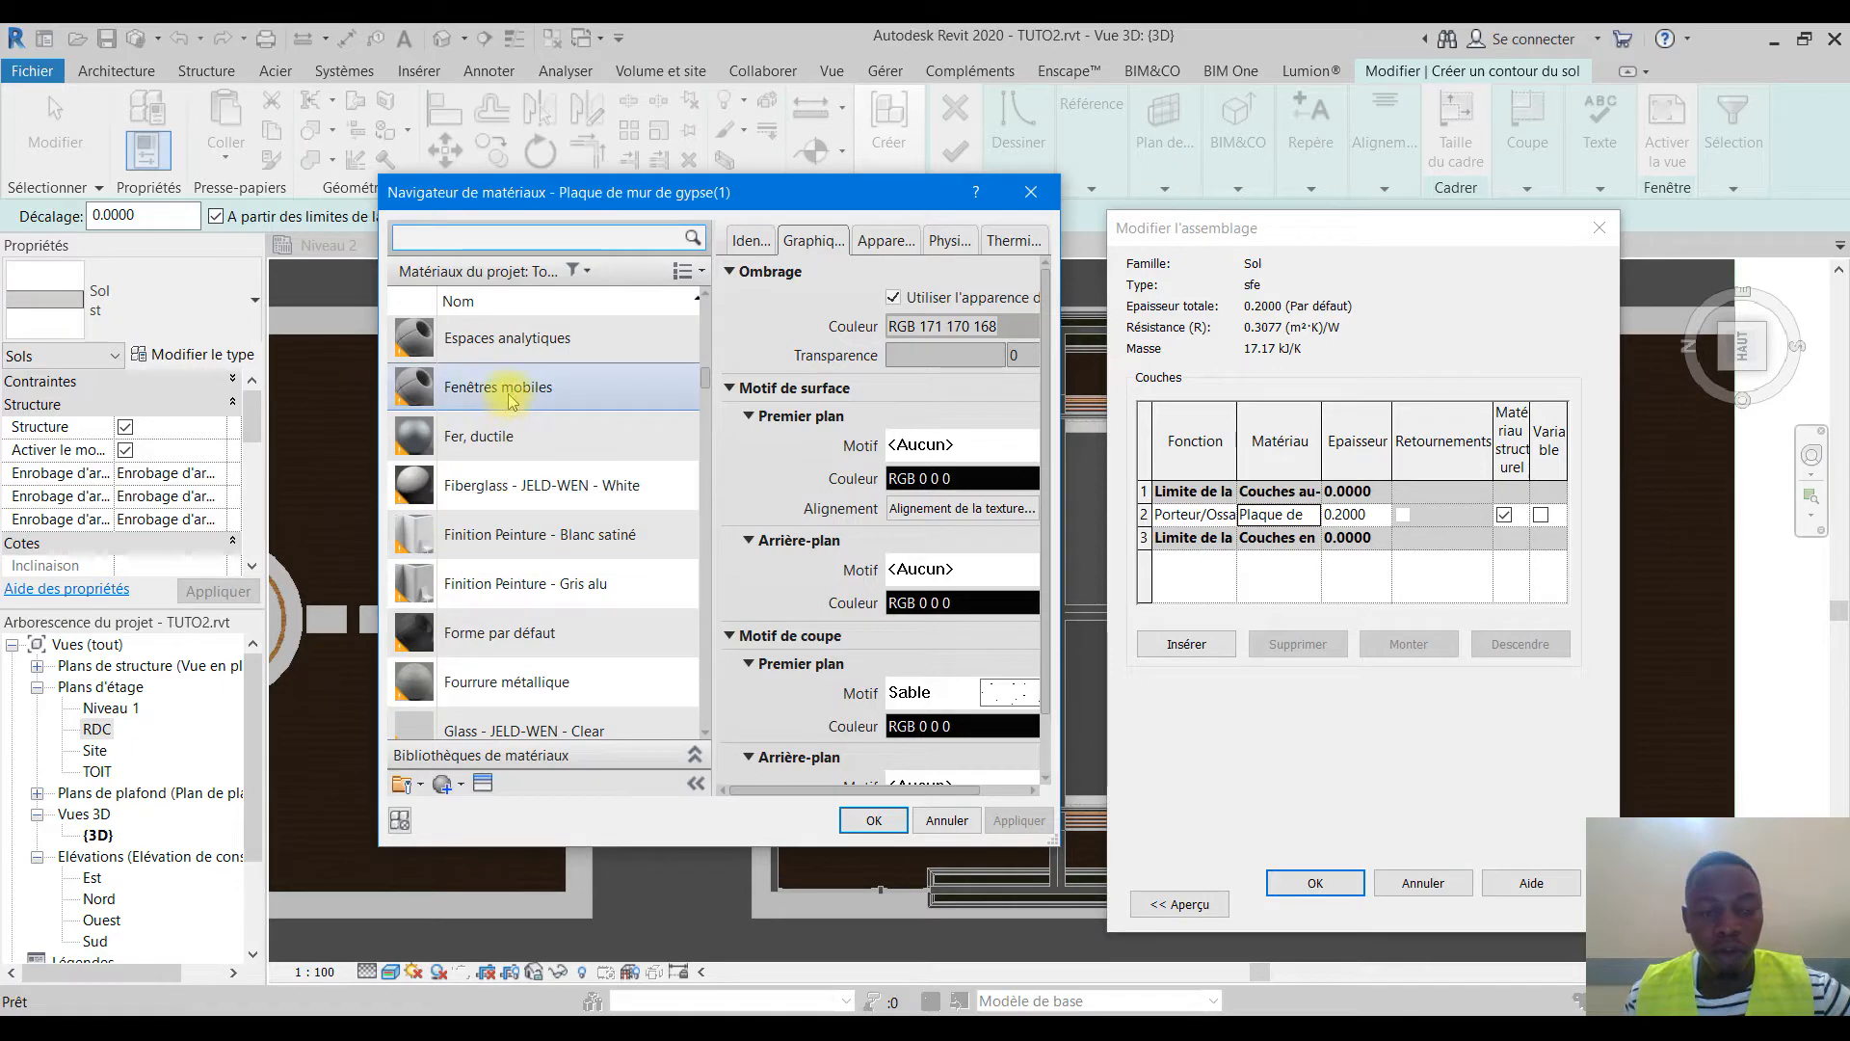
scroll(510, 400, "up", 3)
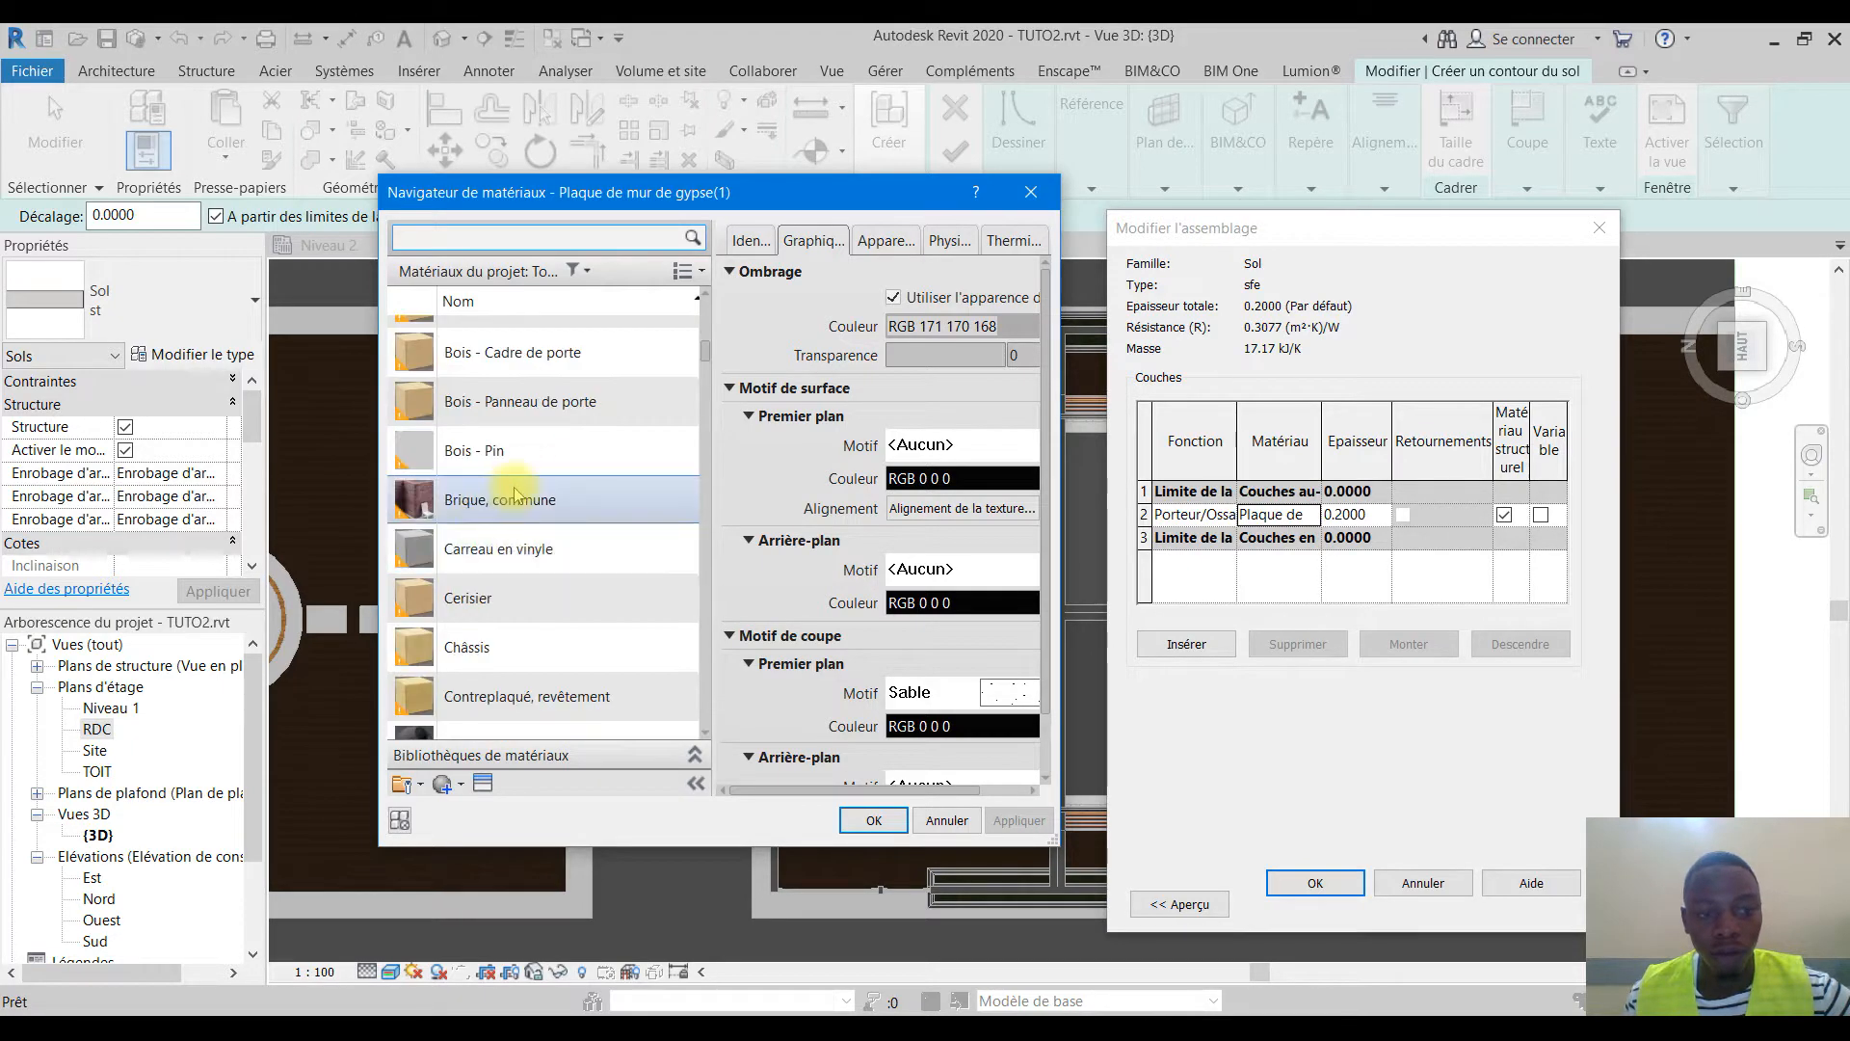
scroll(511, 501, "up", 5)
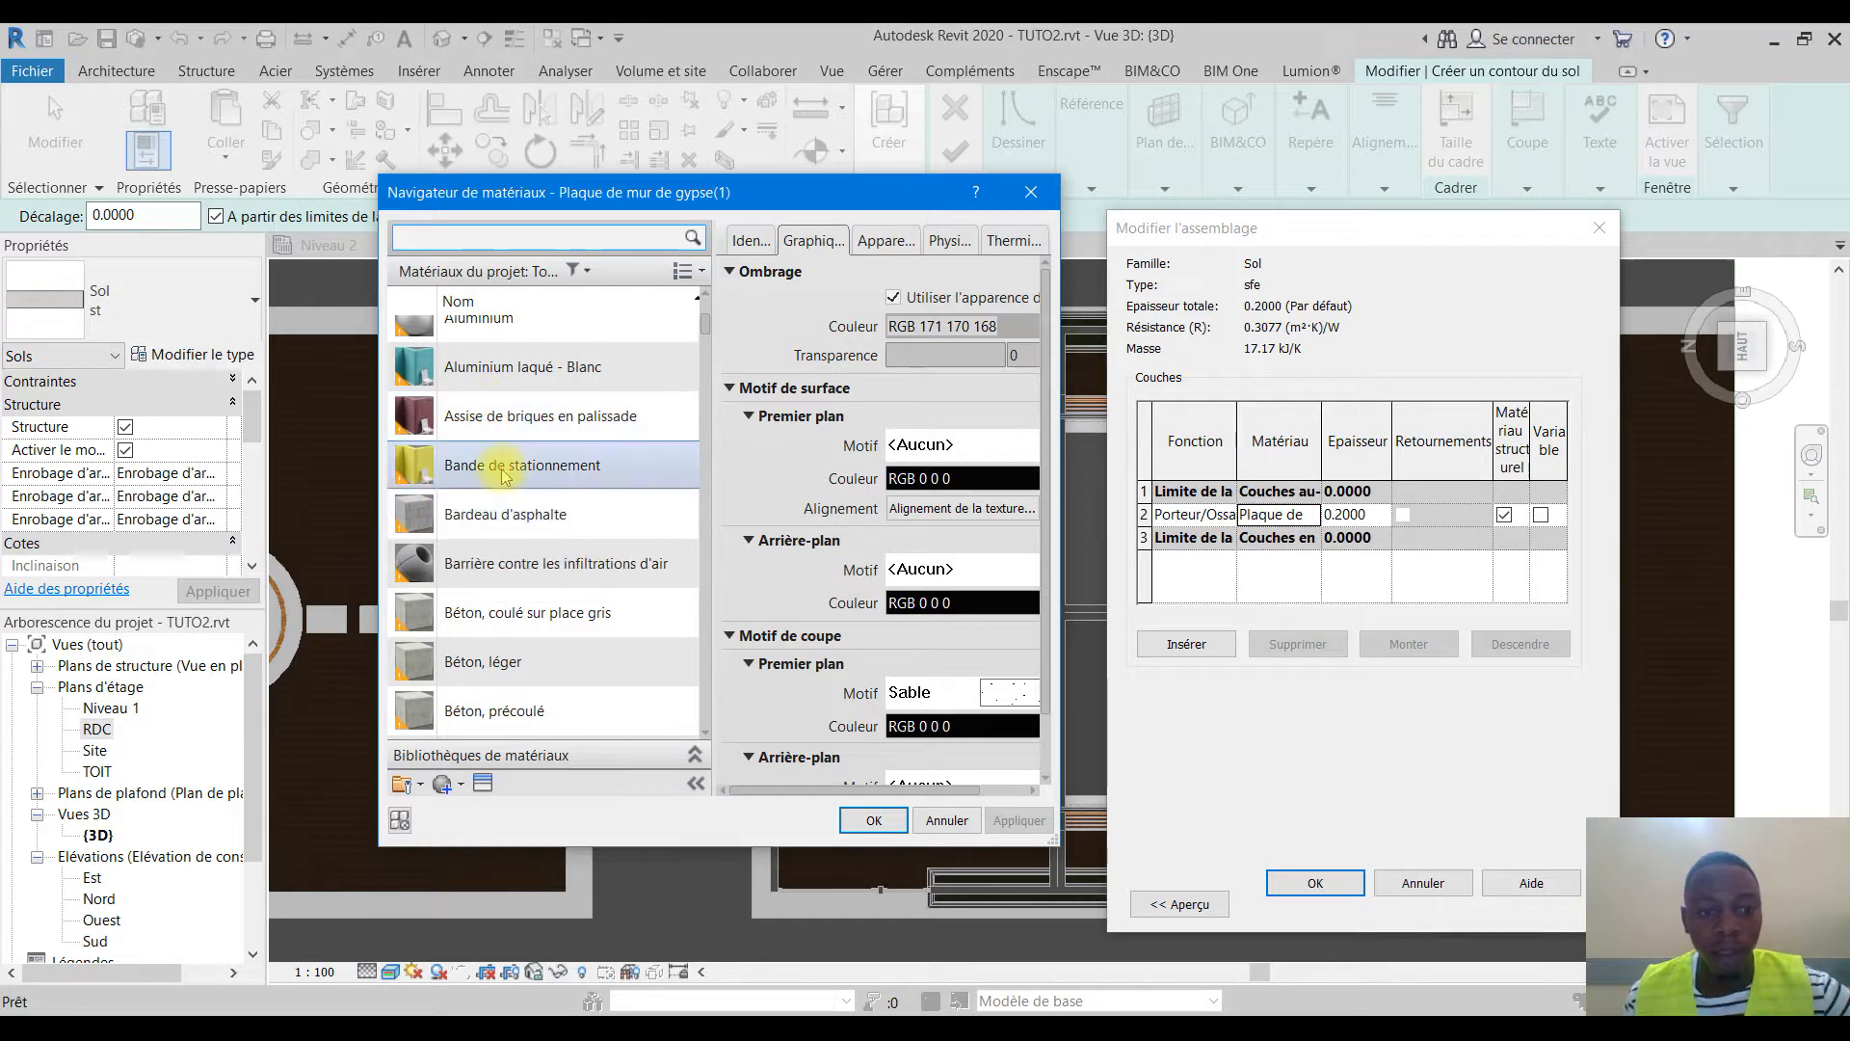
scroll(504, 476, "down", 3)
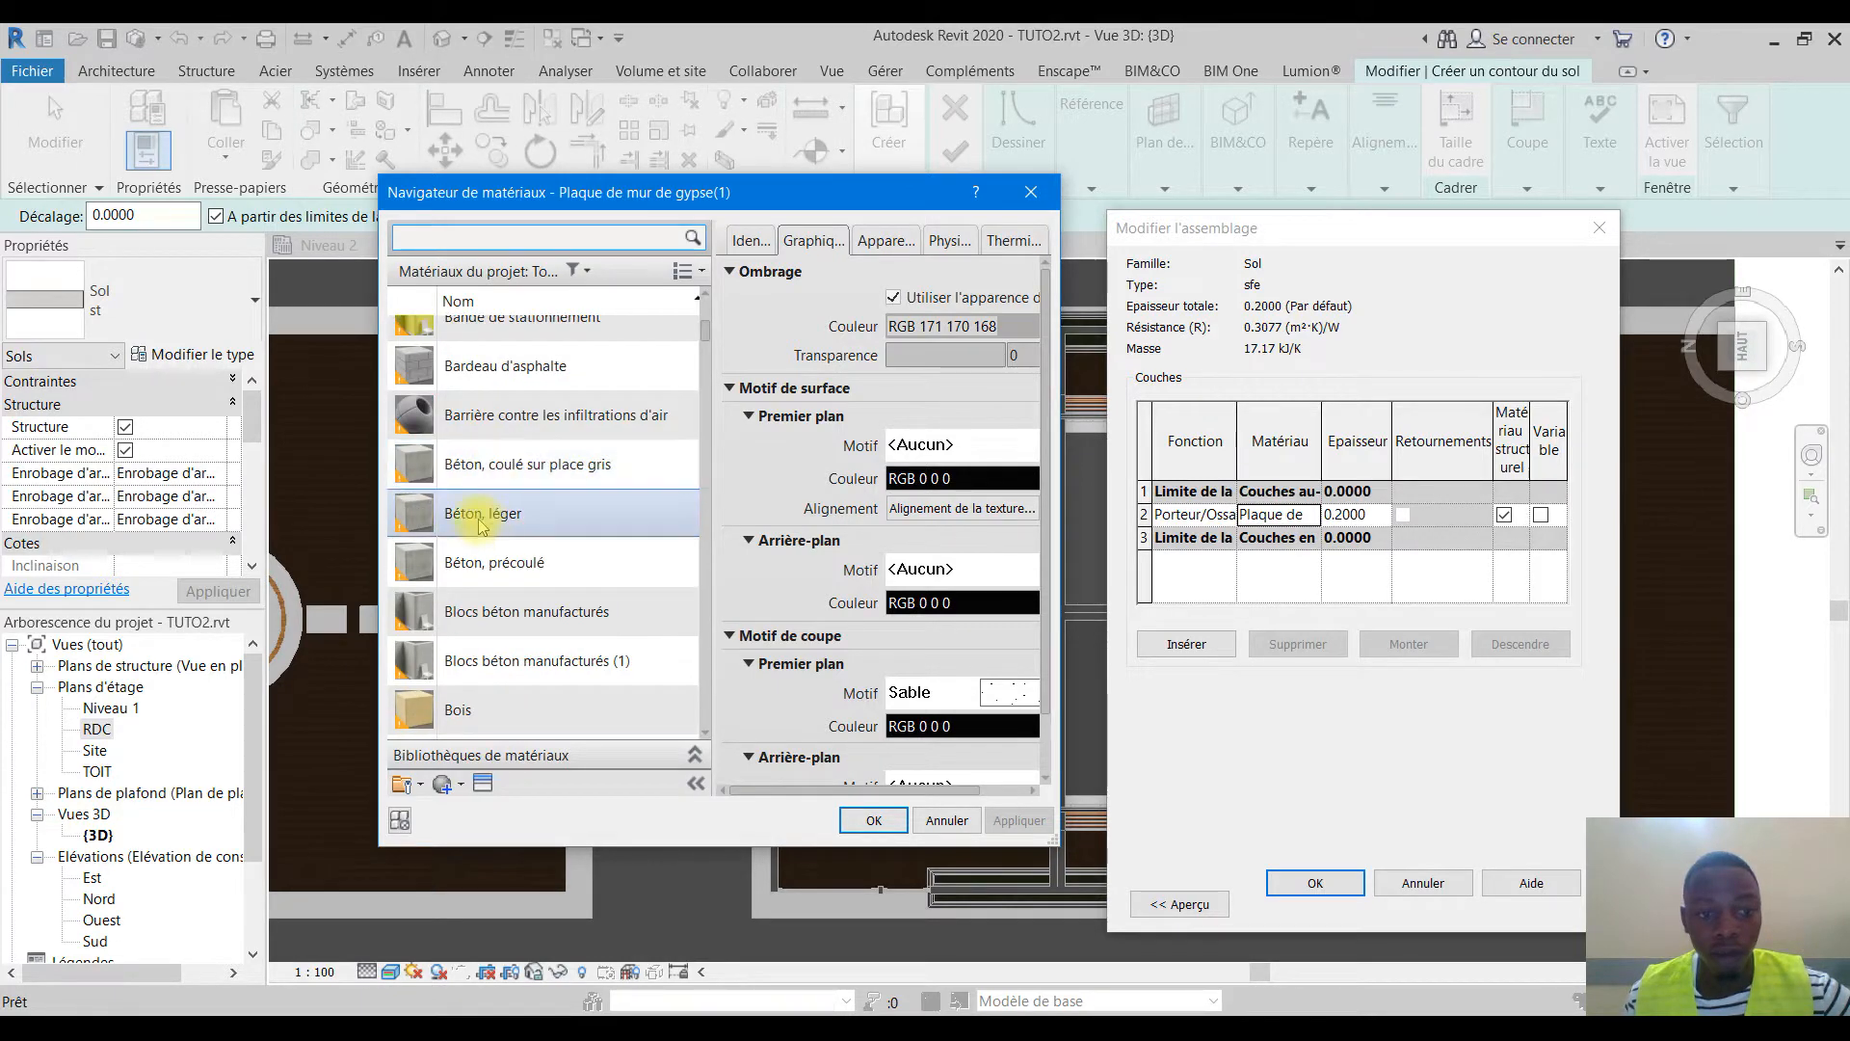
right_click(512, 513)
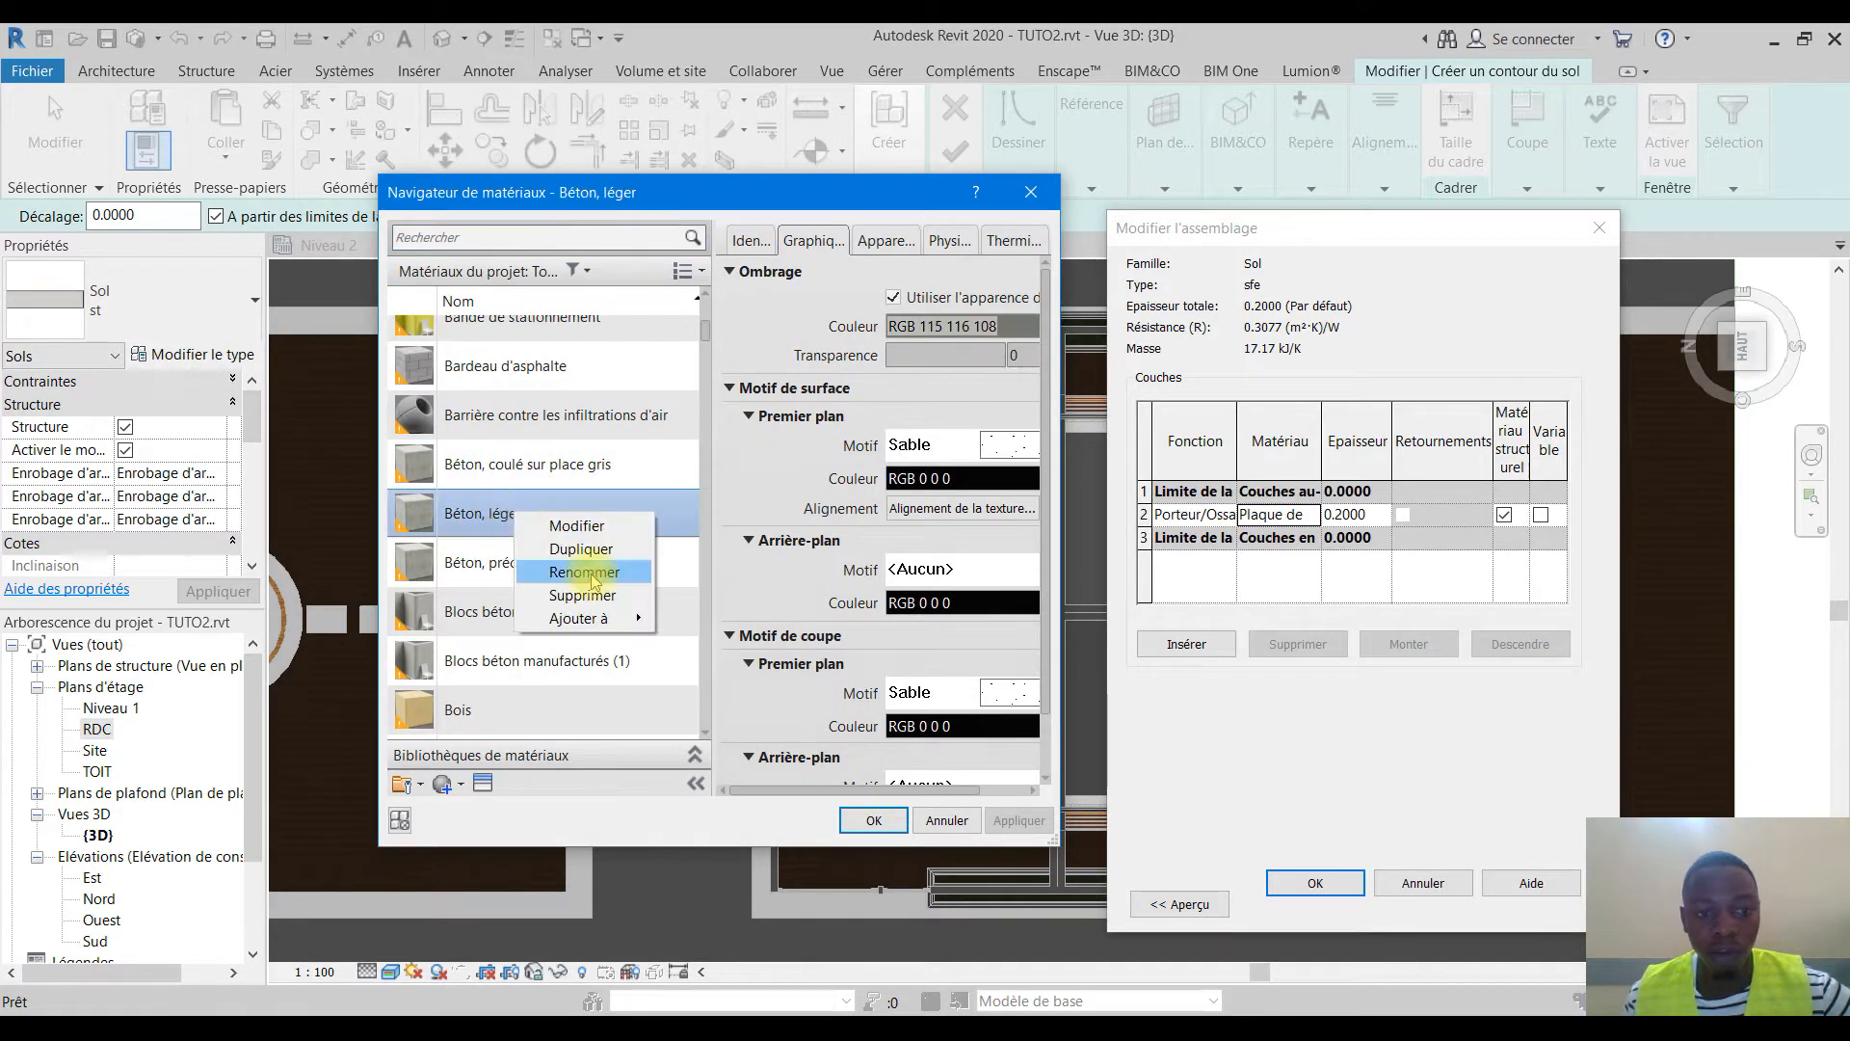
left_click(581, 548)
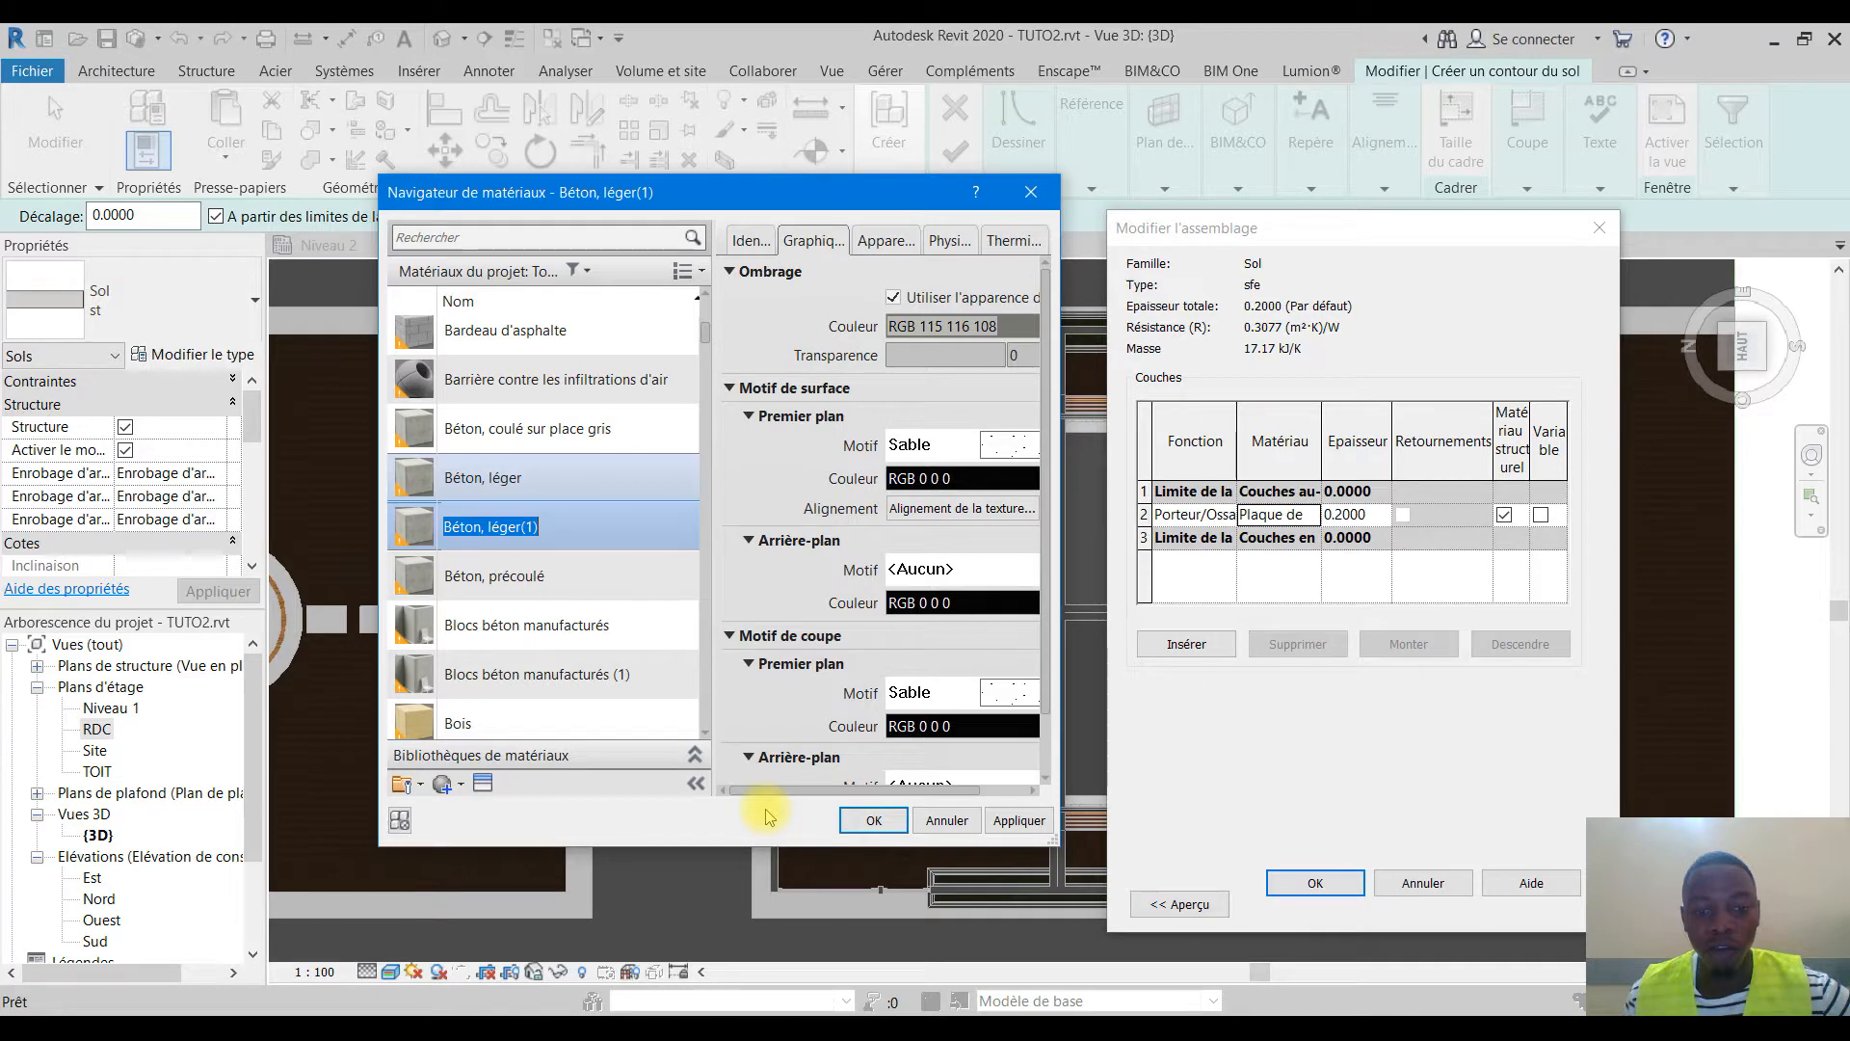
left_click(873, 820)
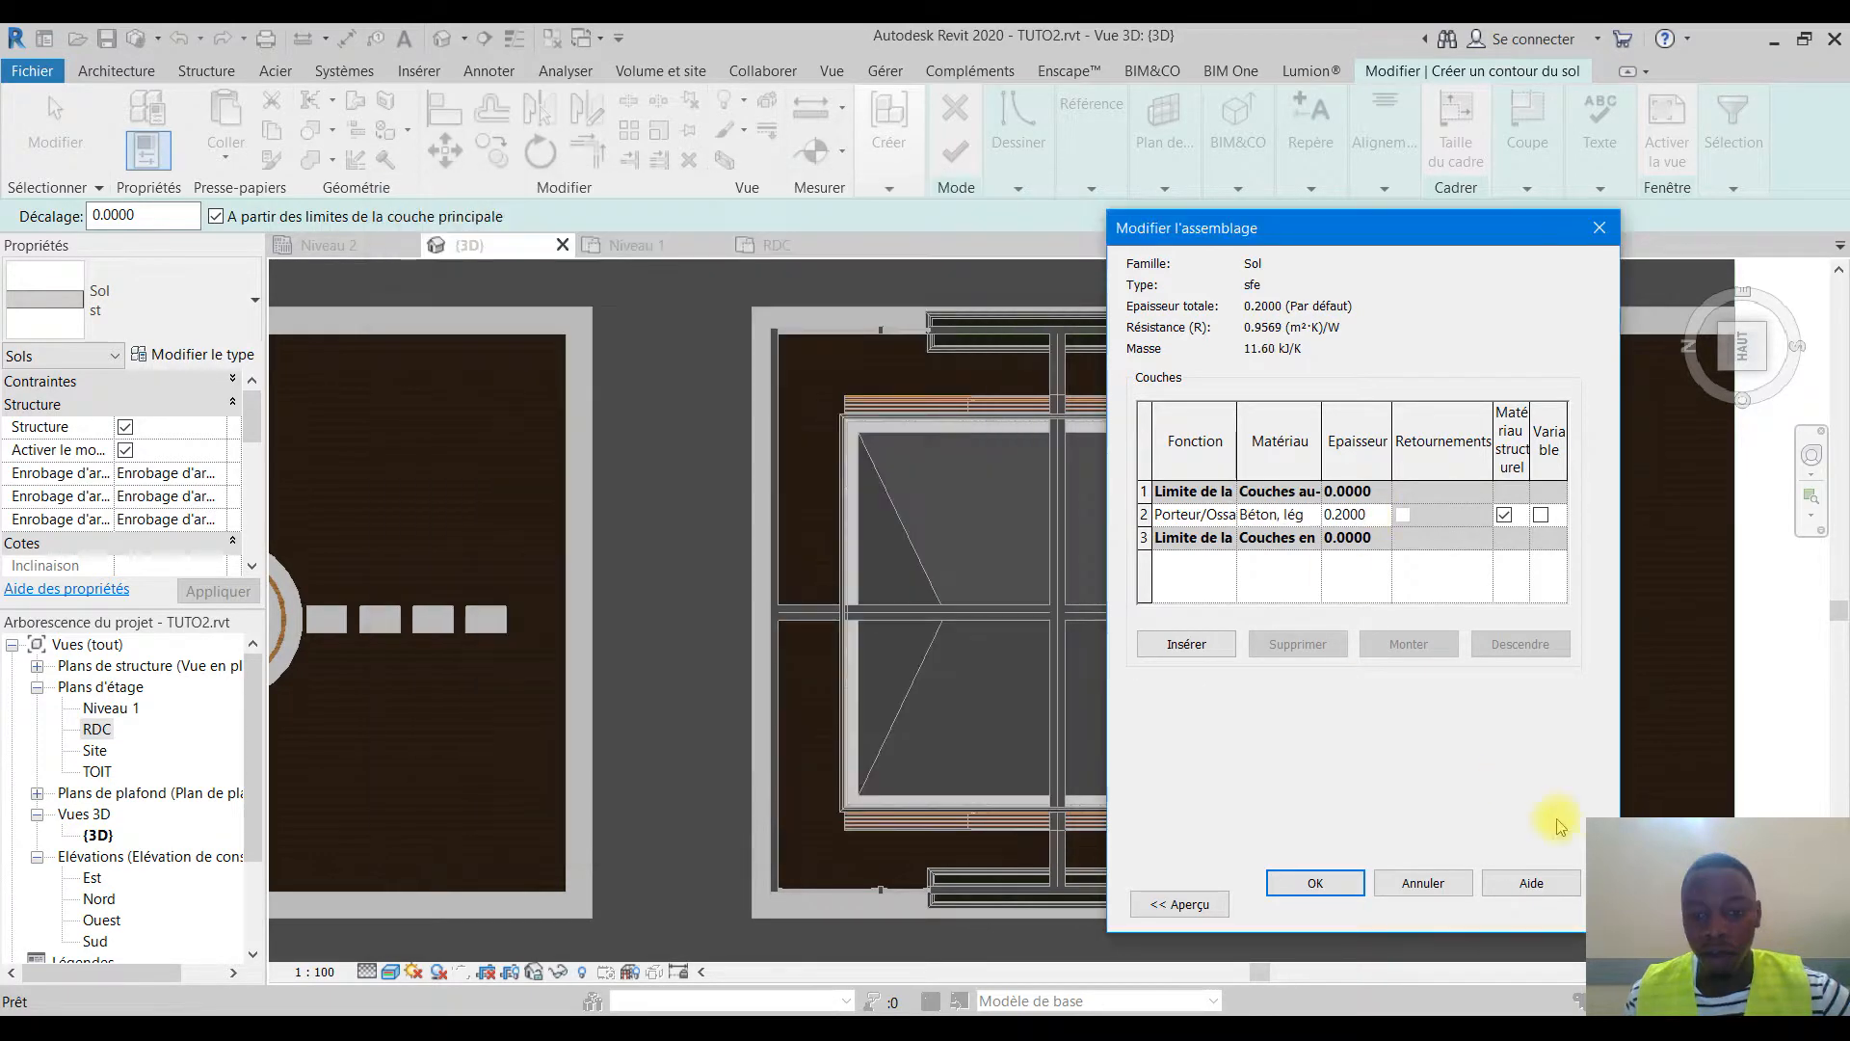
left_click(1312, 886)
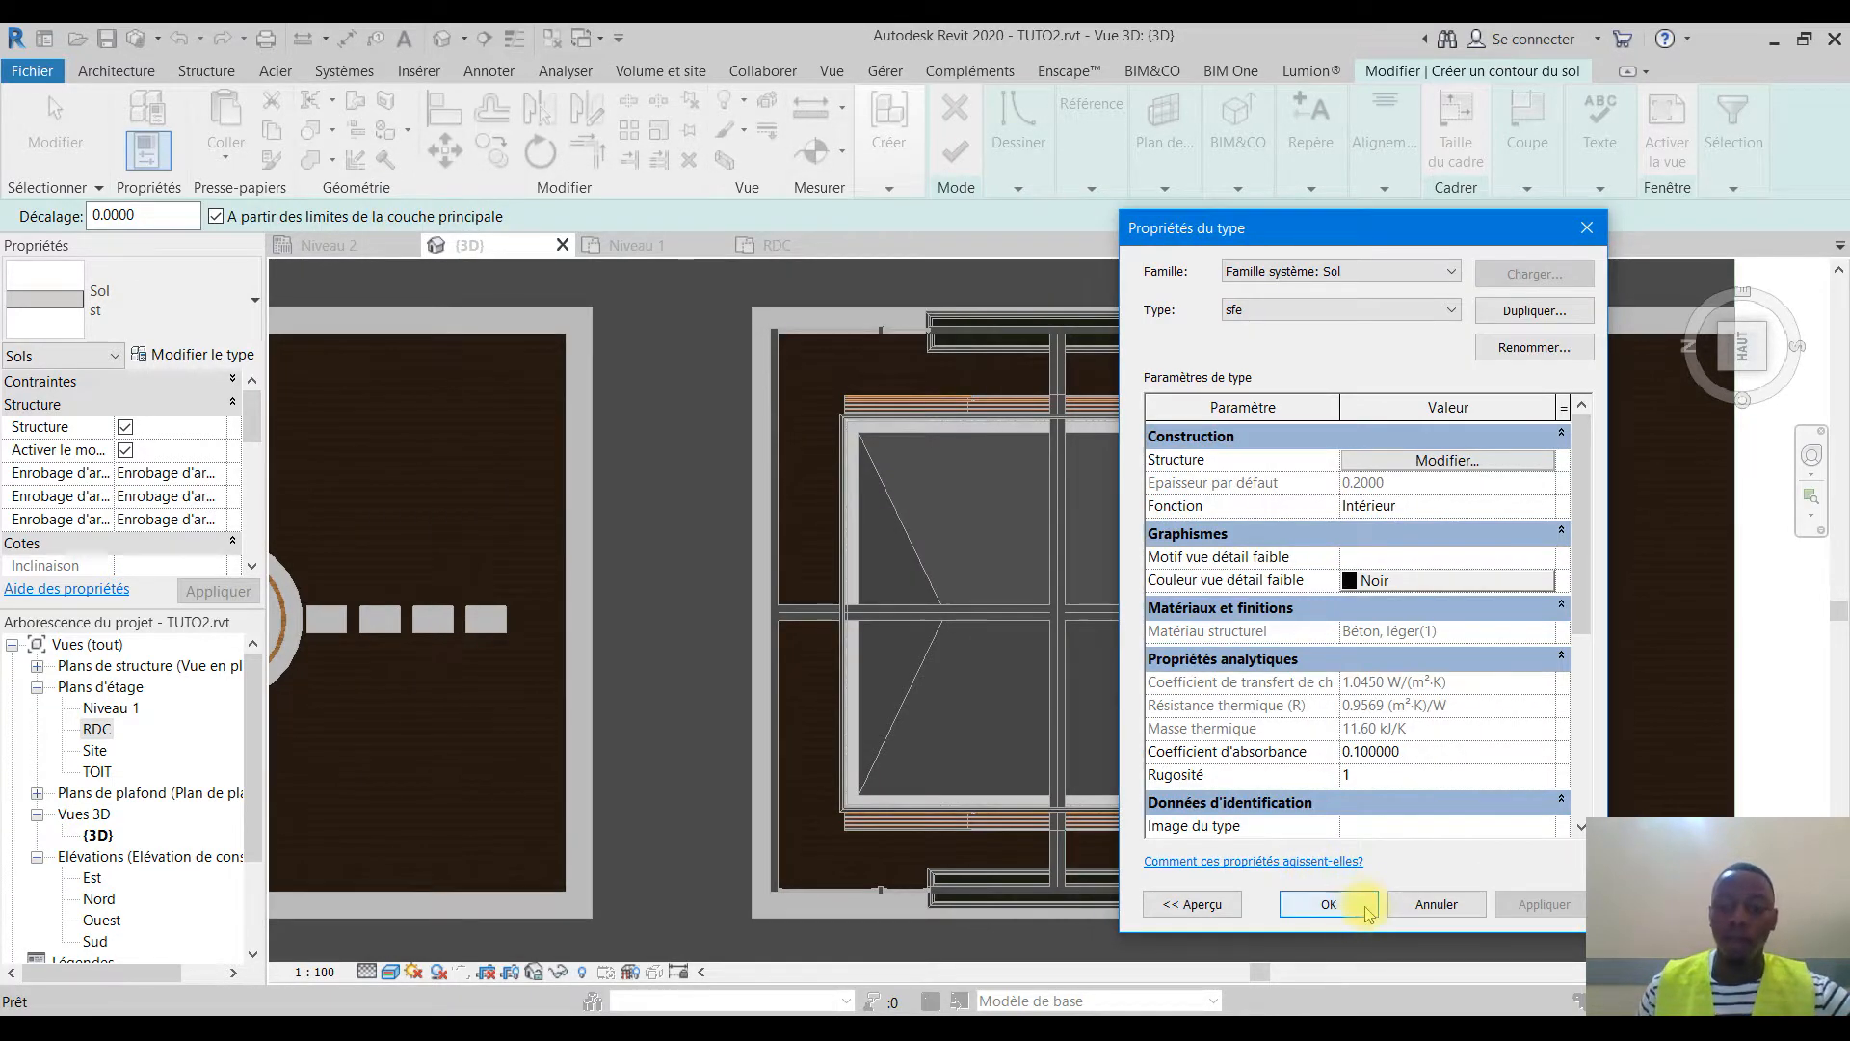
left_click(1345, 896)
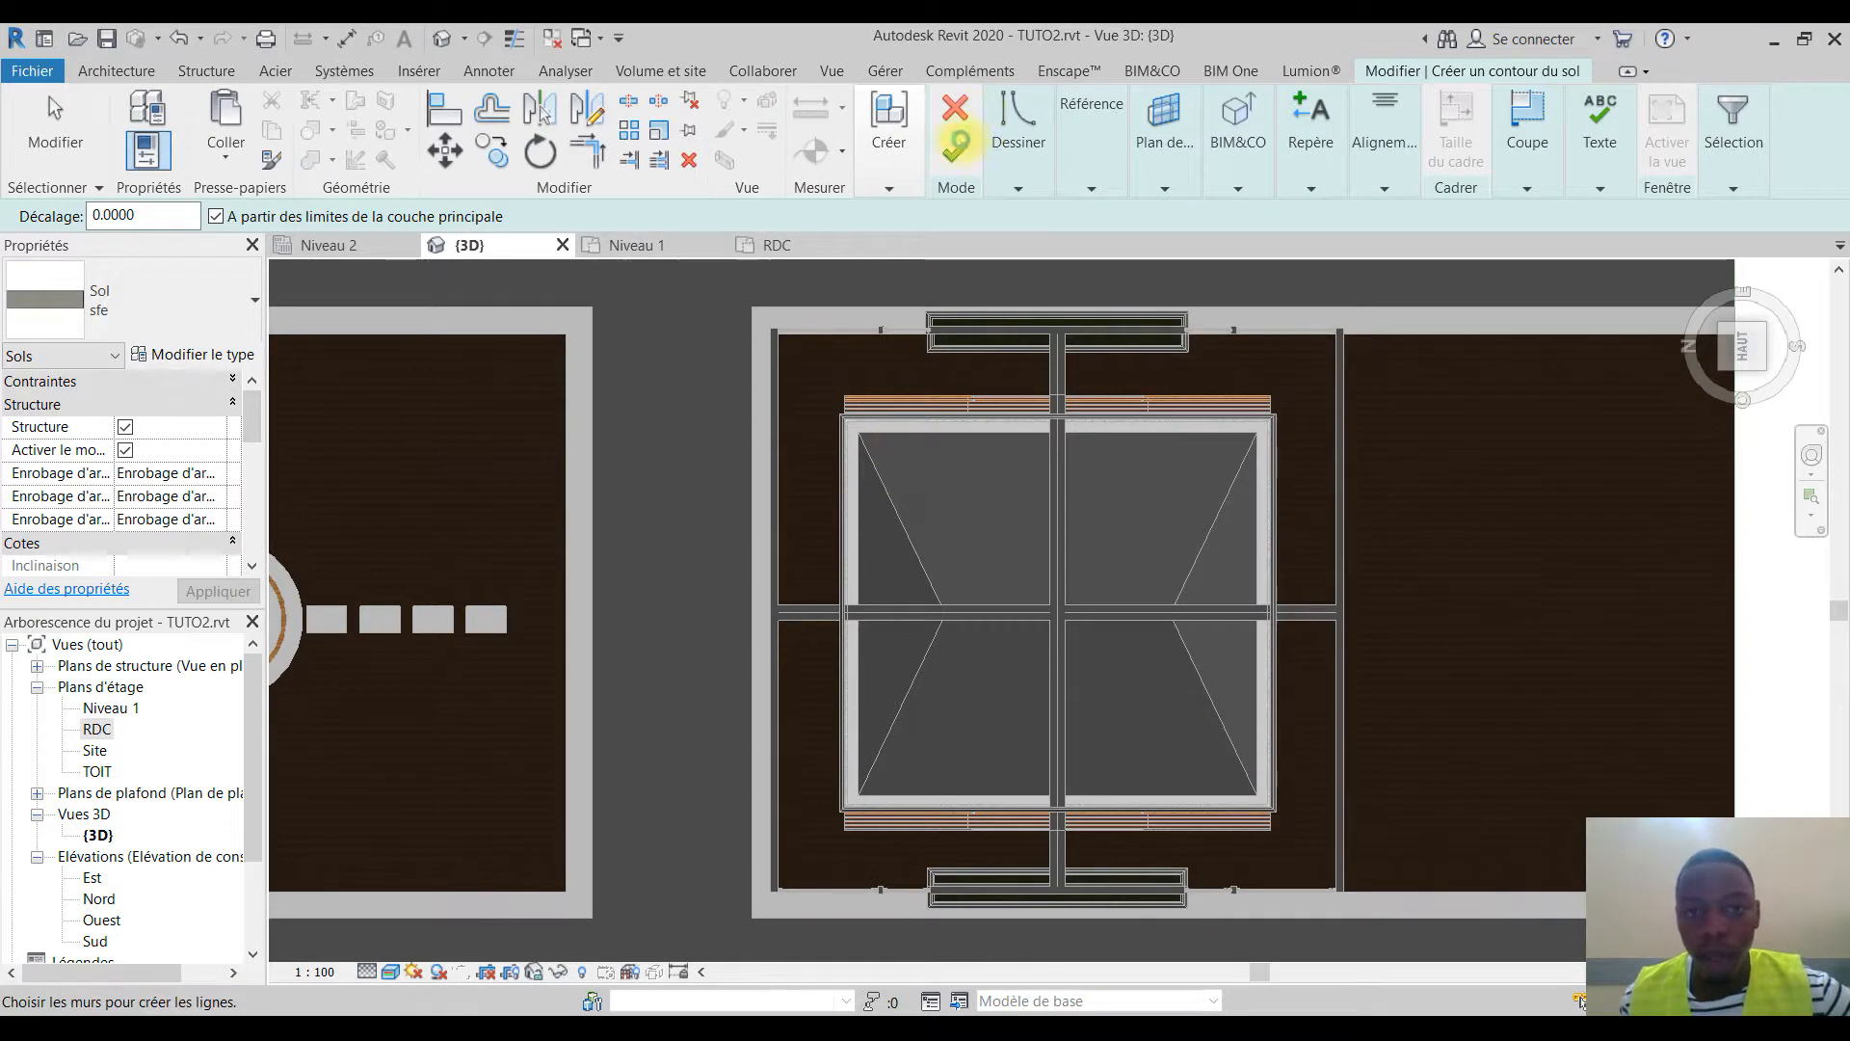
Sketch a rectangular floor boundary between opposite inner corners of the enclosure around the building, about 21.2 m from front to back
left_click(1019, 149)
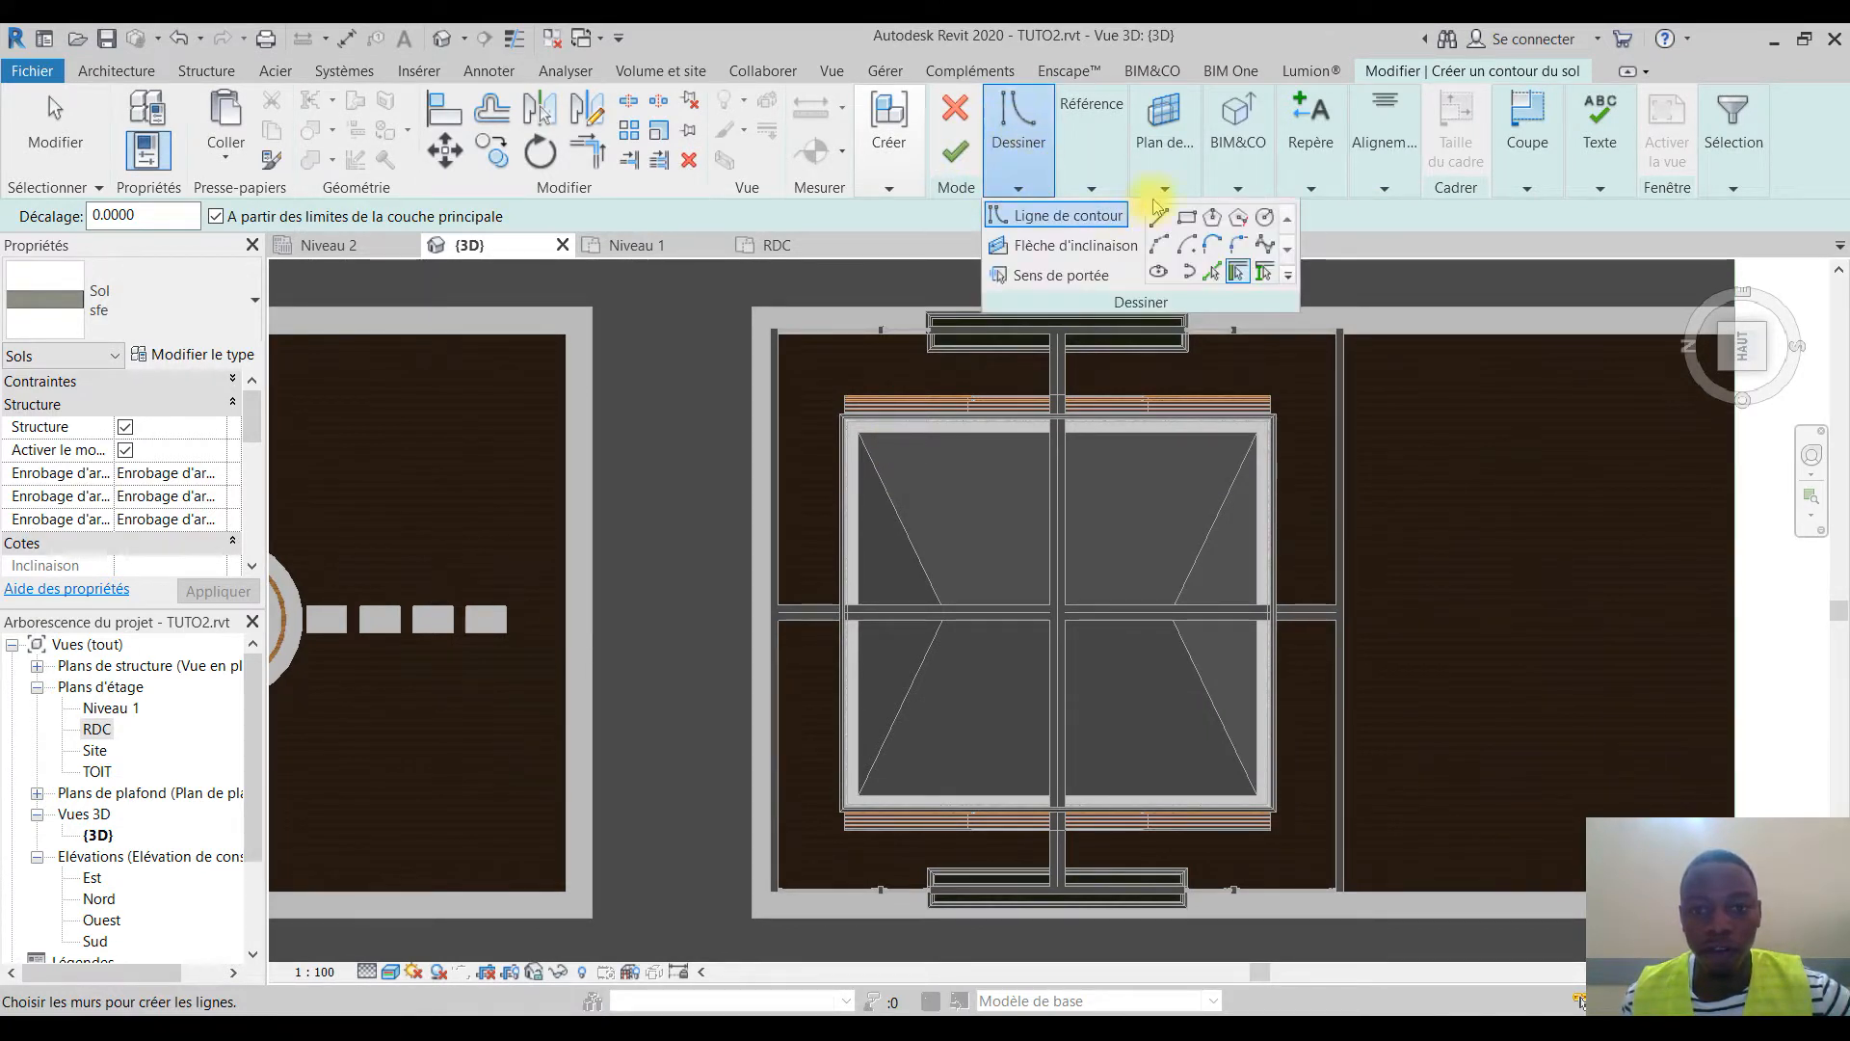
left_click(1186, 222)
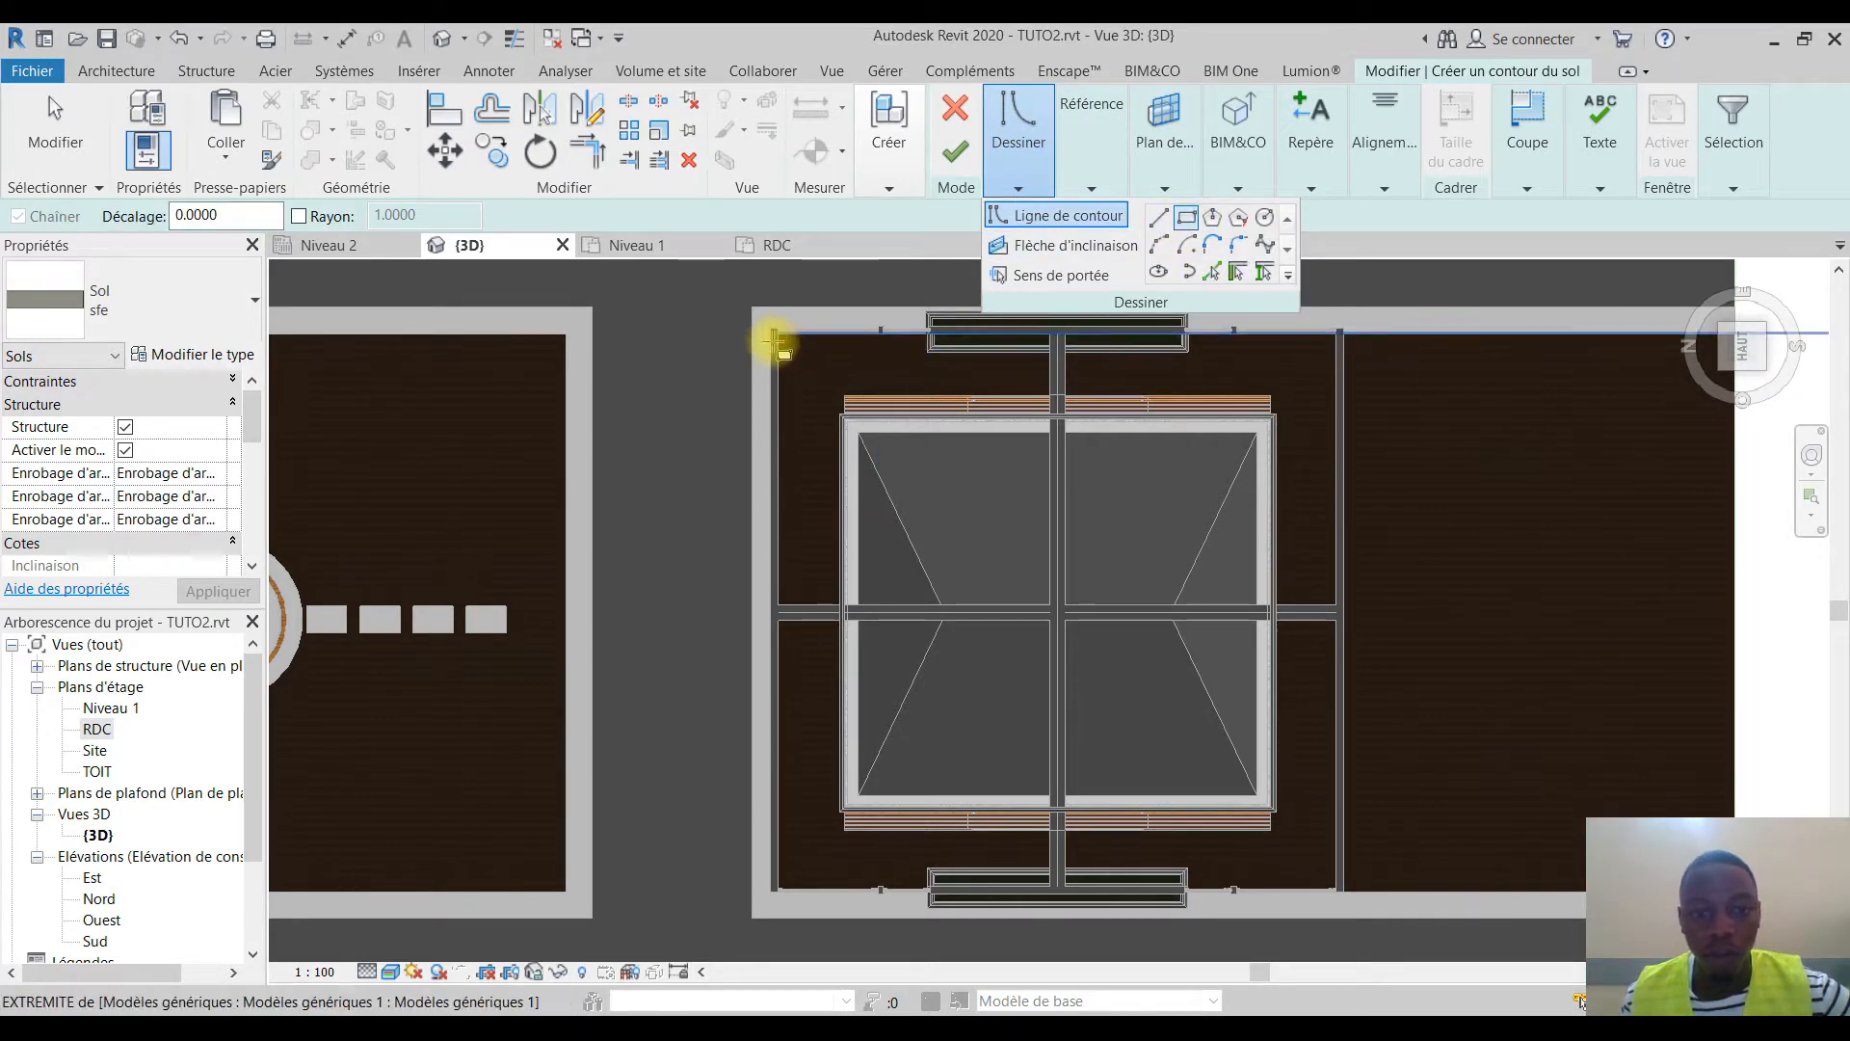
scroll(777, 318, "up", 5)
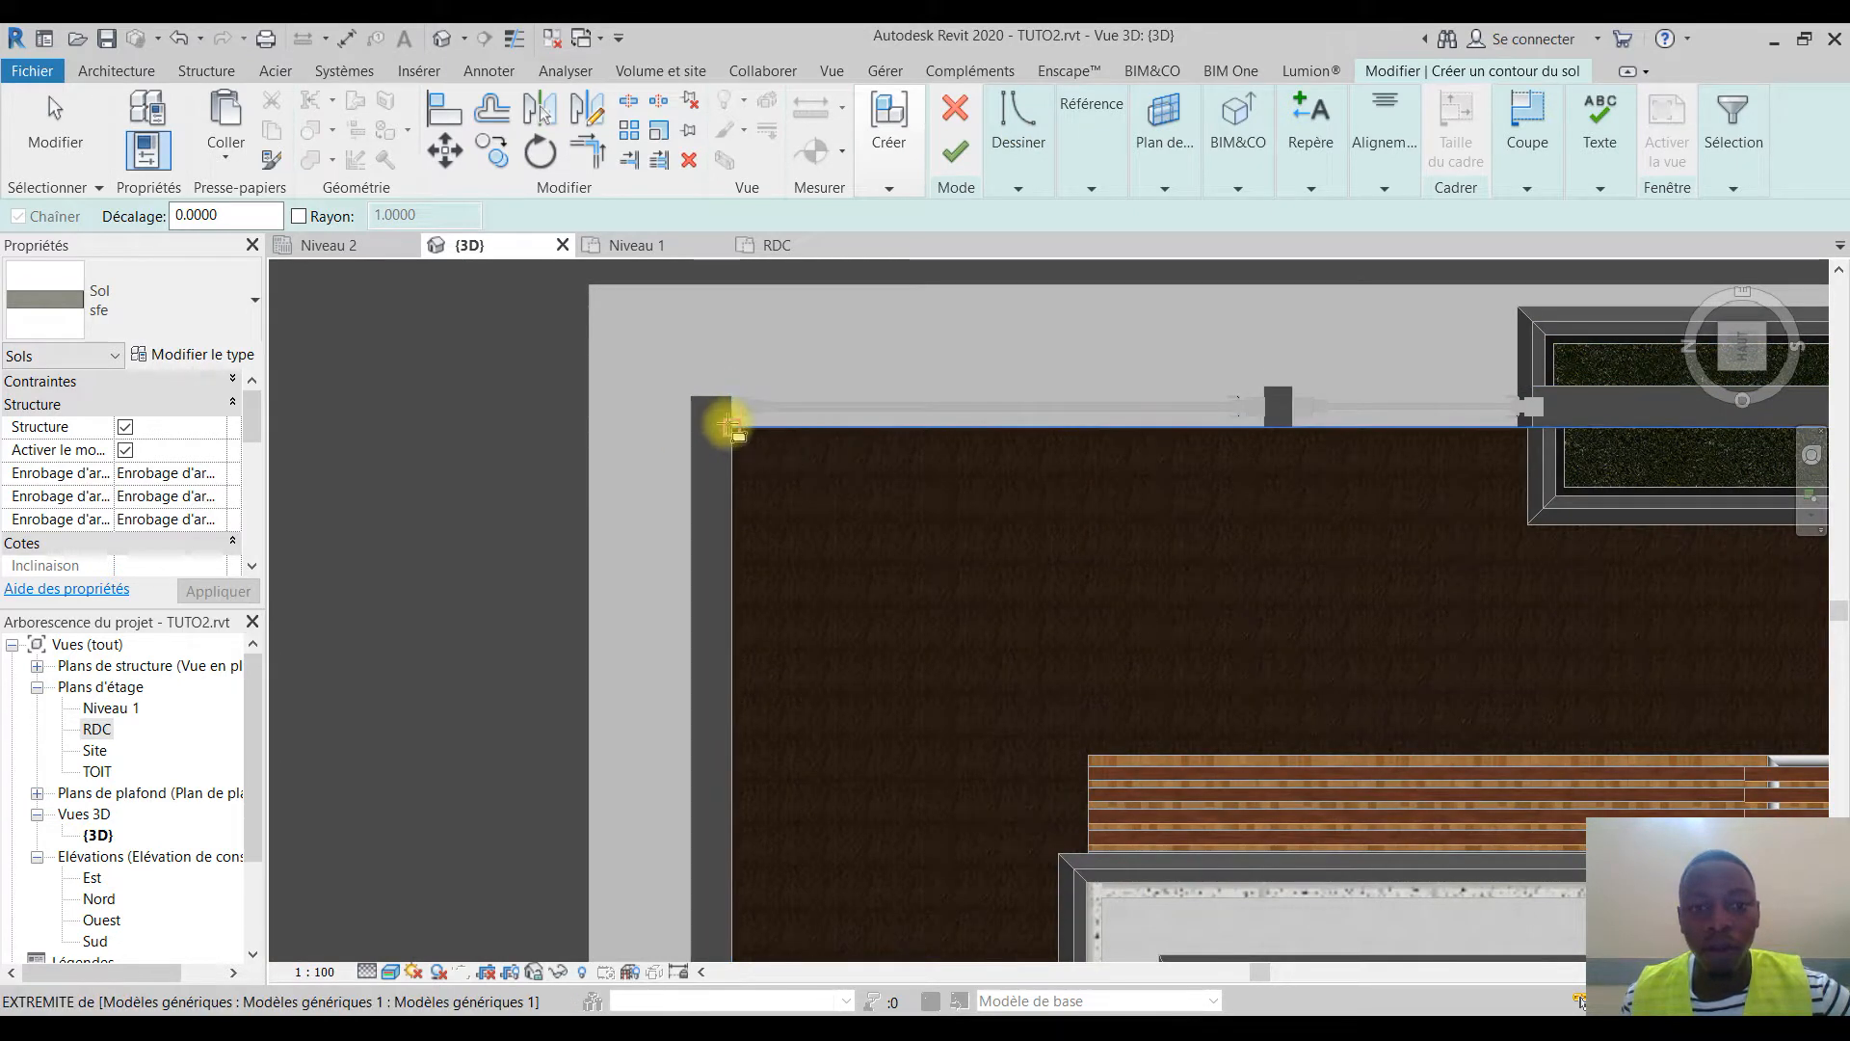
left_click(730, 427)
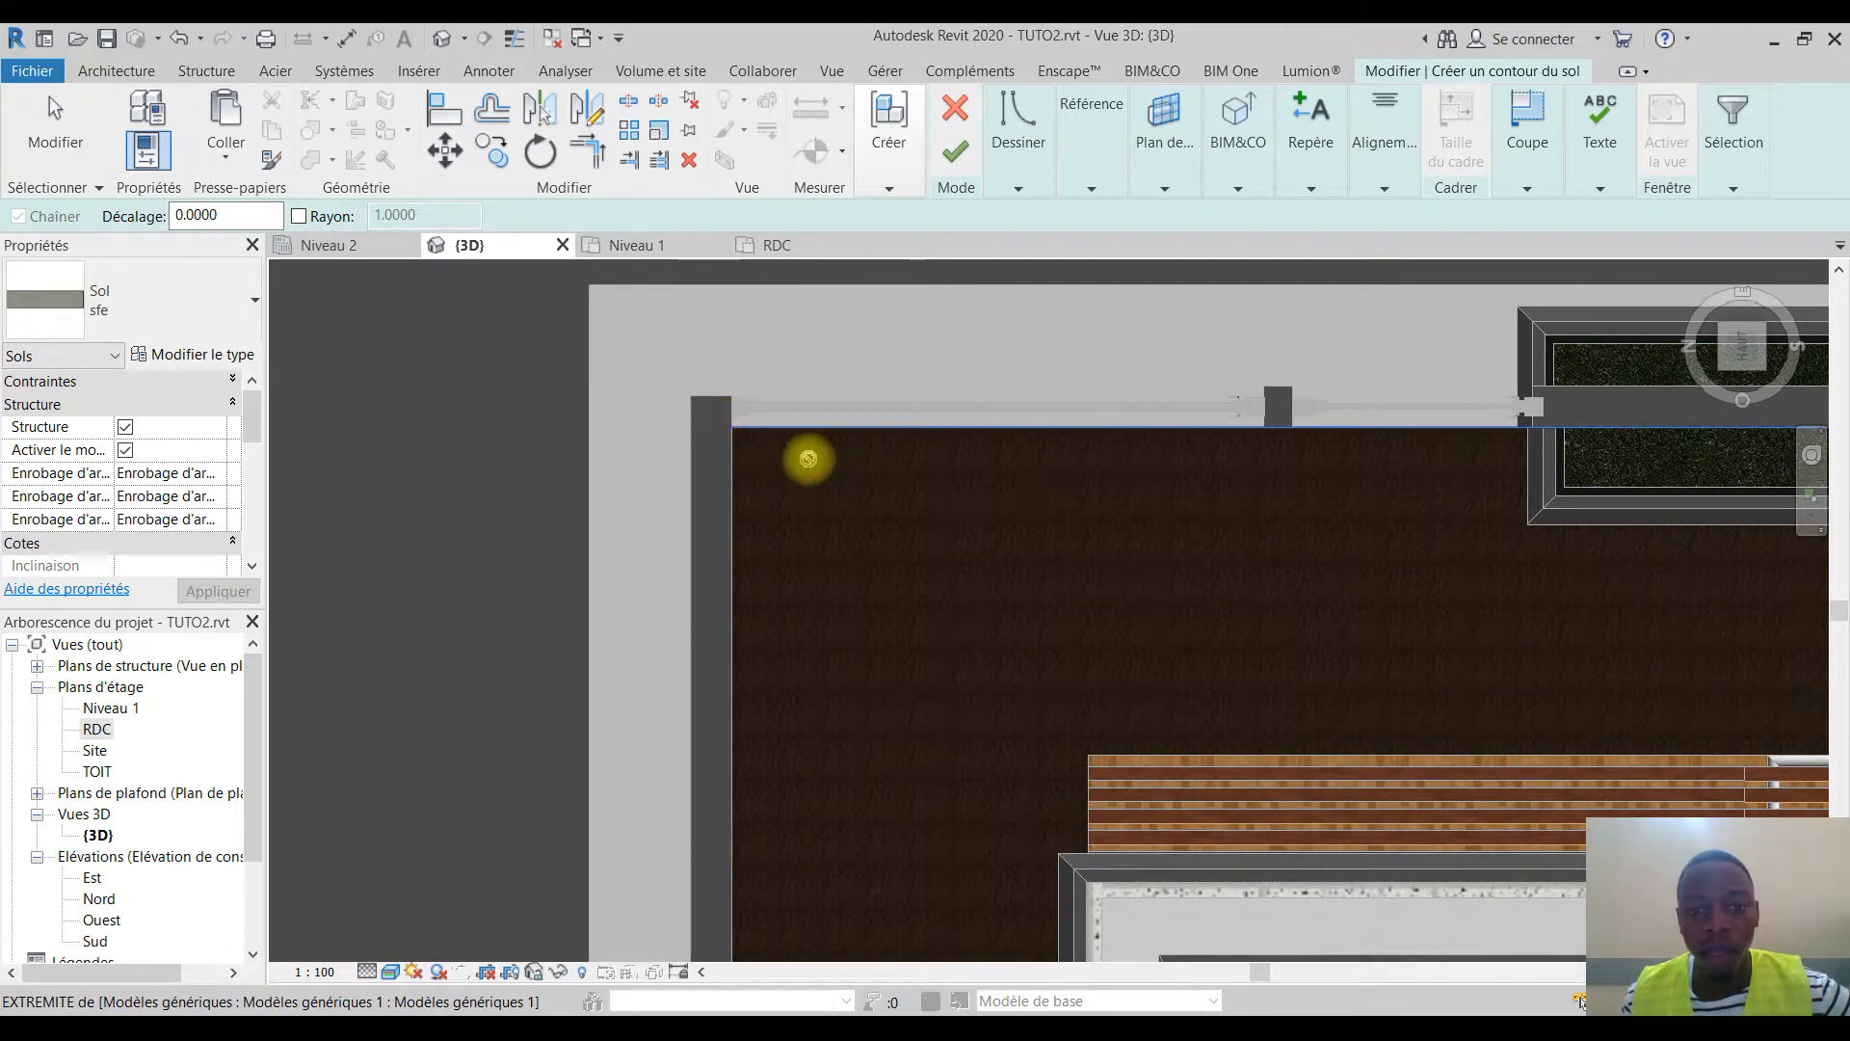
scroll(810, 472, "down", 3)
middle_click_drag(1118, 641, 1007, 308)
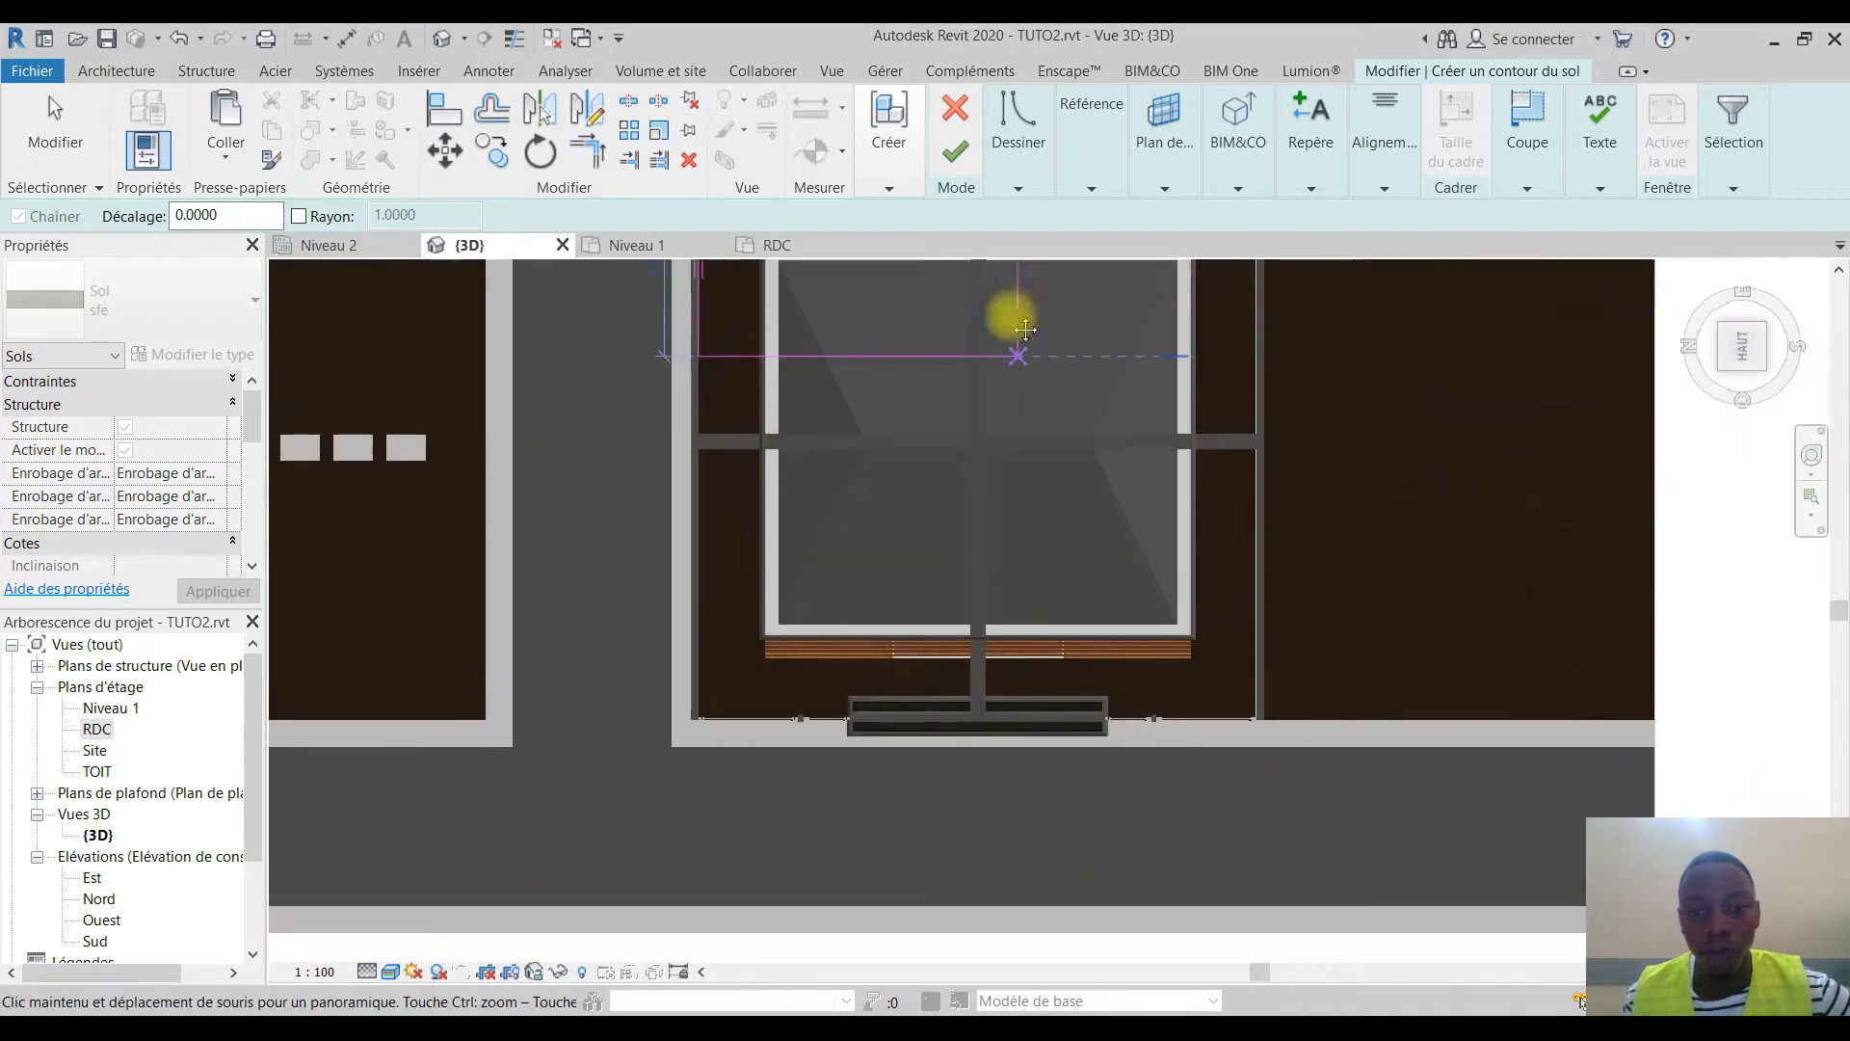
scroll(1210, 653, "up", 5)
scroll(1270, 710, "up", 2)
left_click(1216, 638)
scroll(1219, 631, "down", 5)
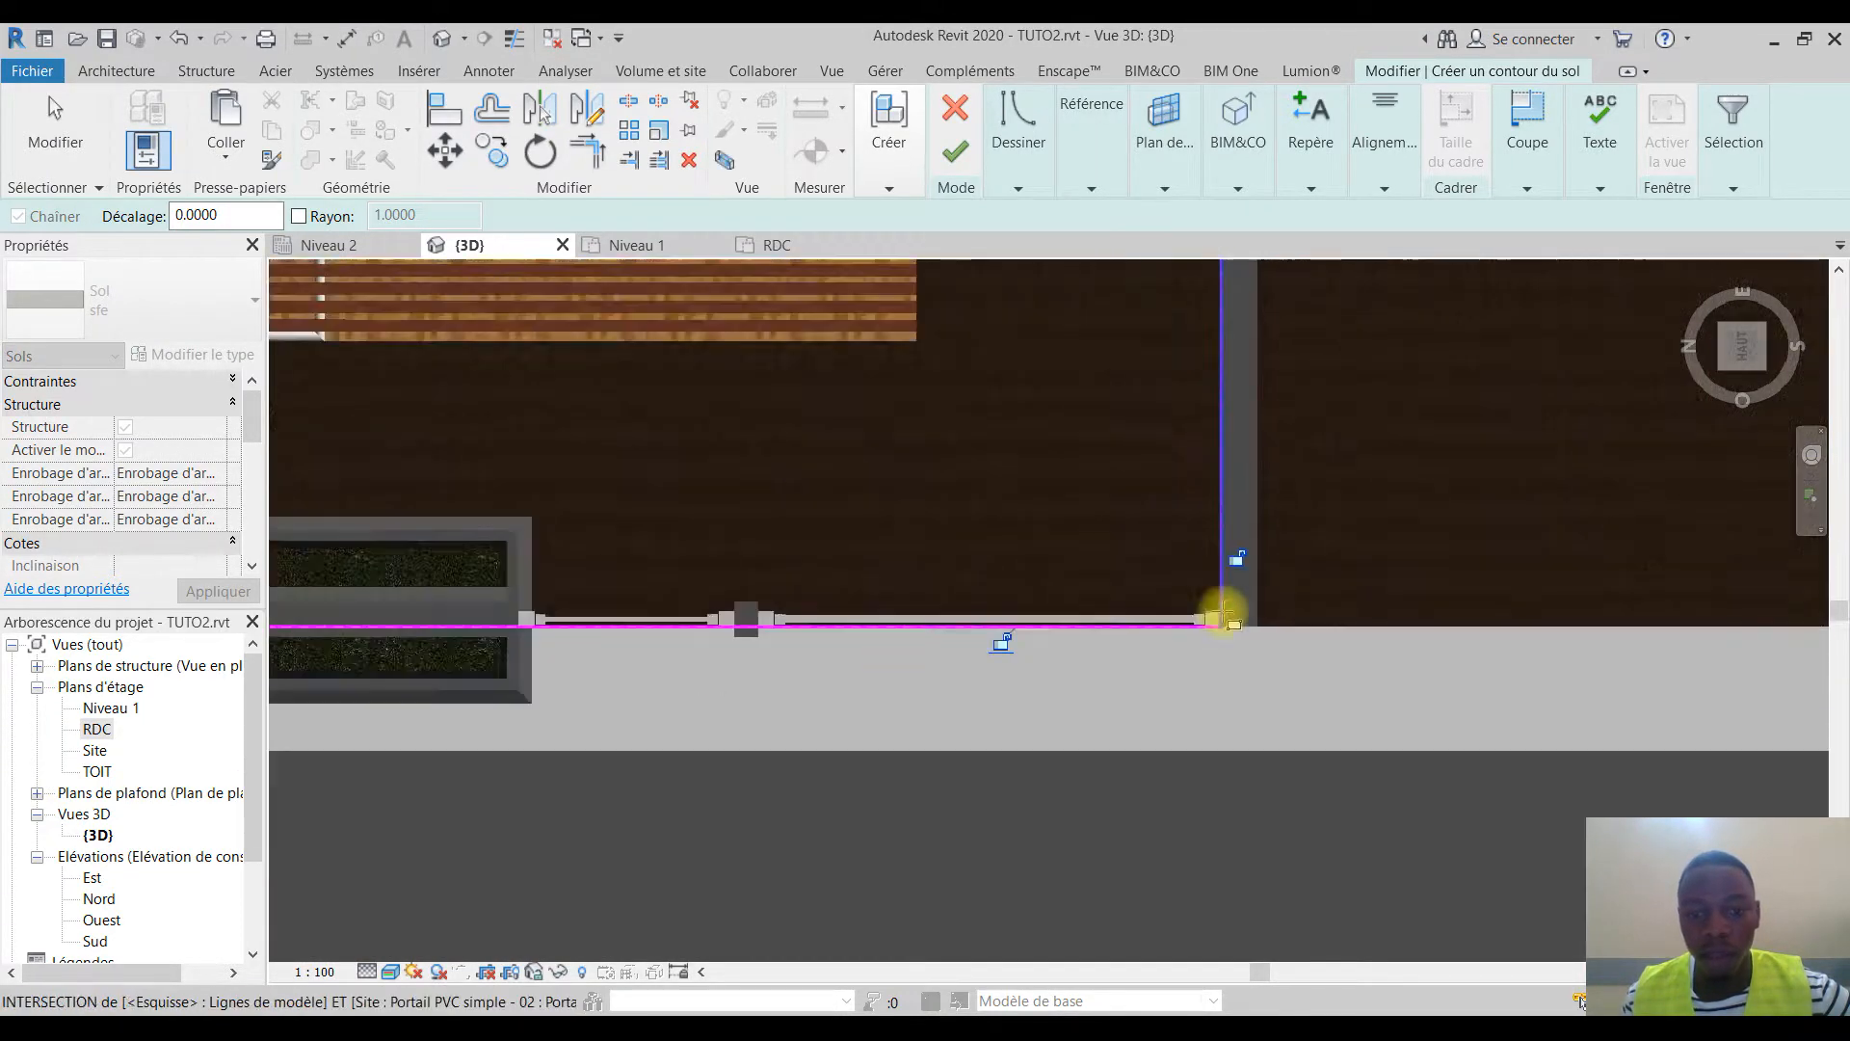
scroll(1123, 578, "down", 4)
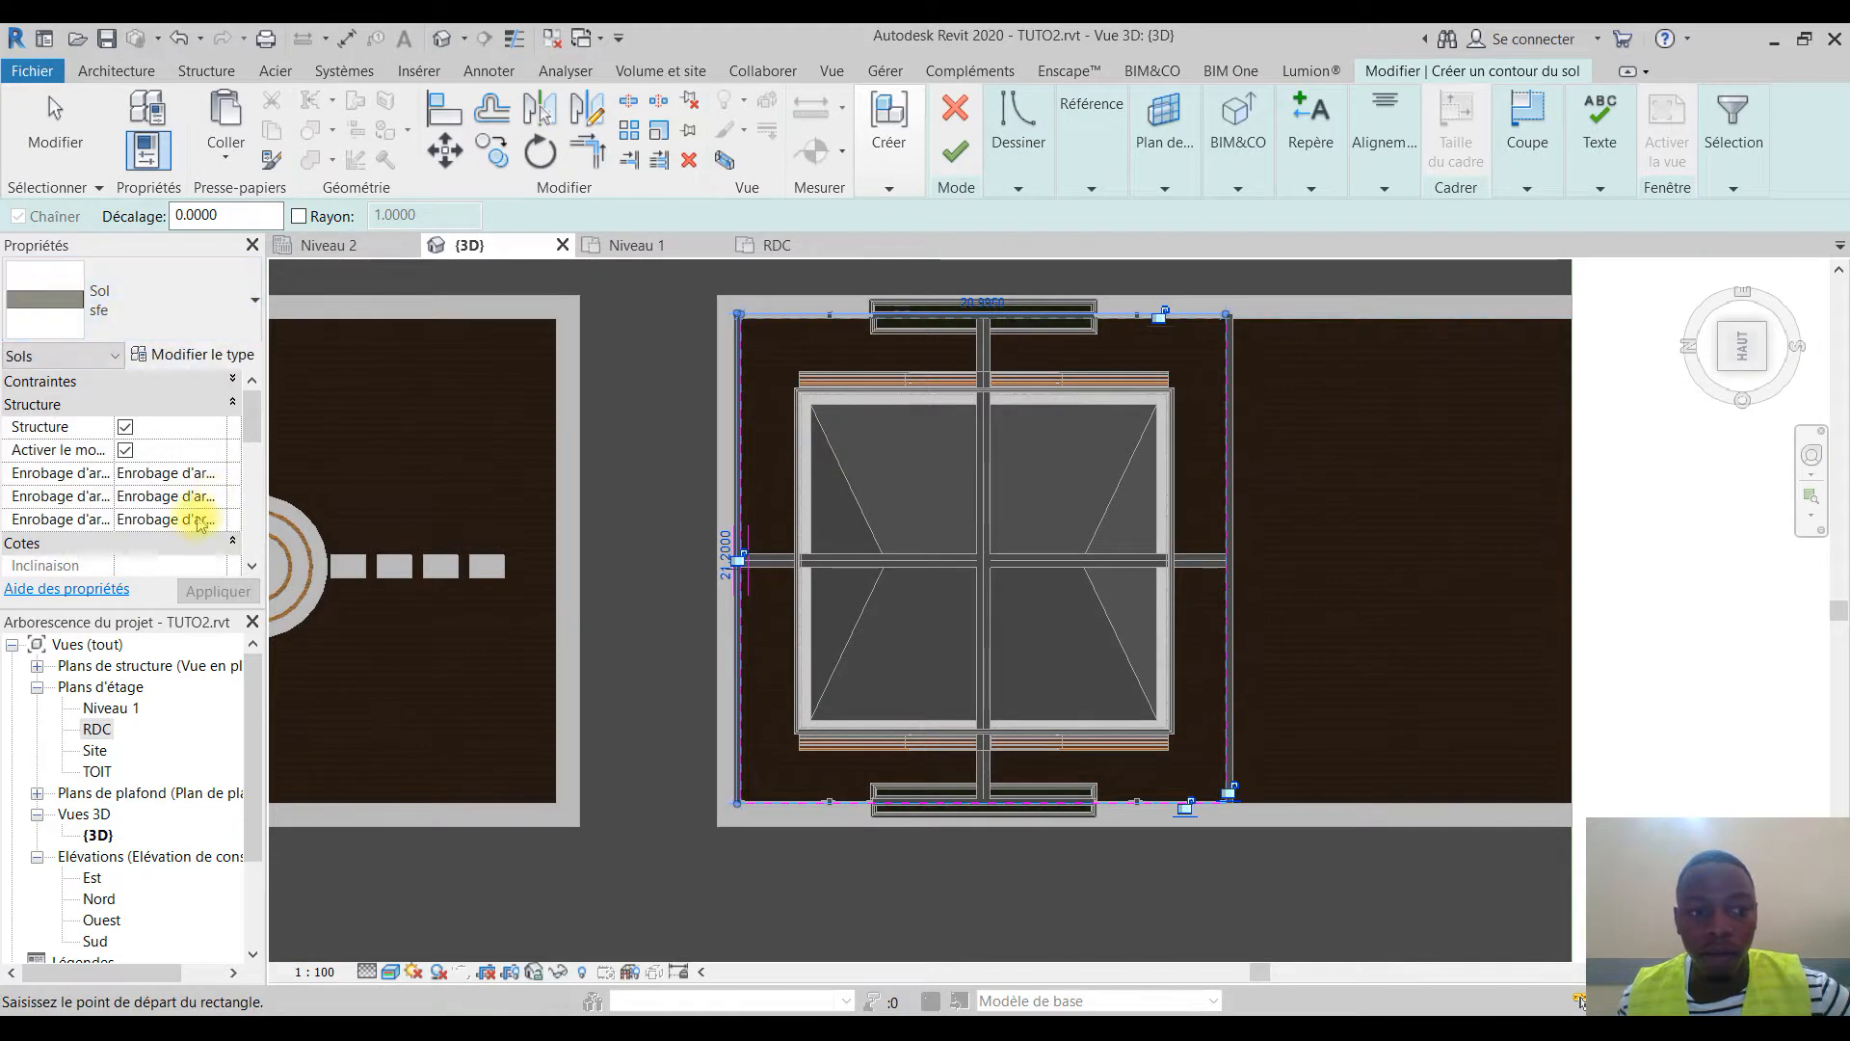
Complete the sfe floor sketch on level RDC to create the floor around the building
left_click(232, 382)
left_click(220, 385)
left_click(222, 387)
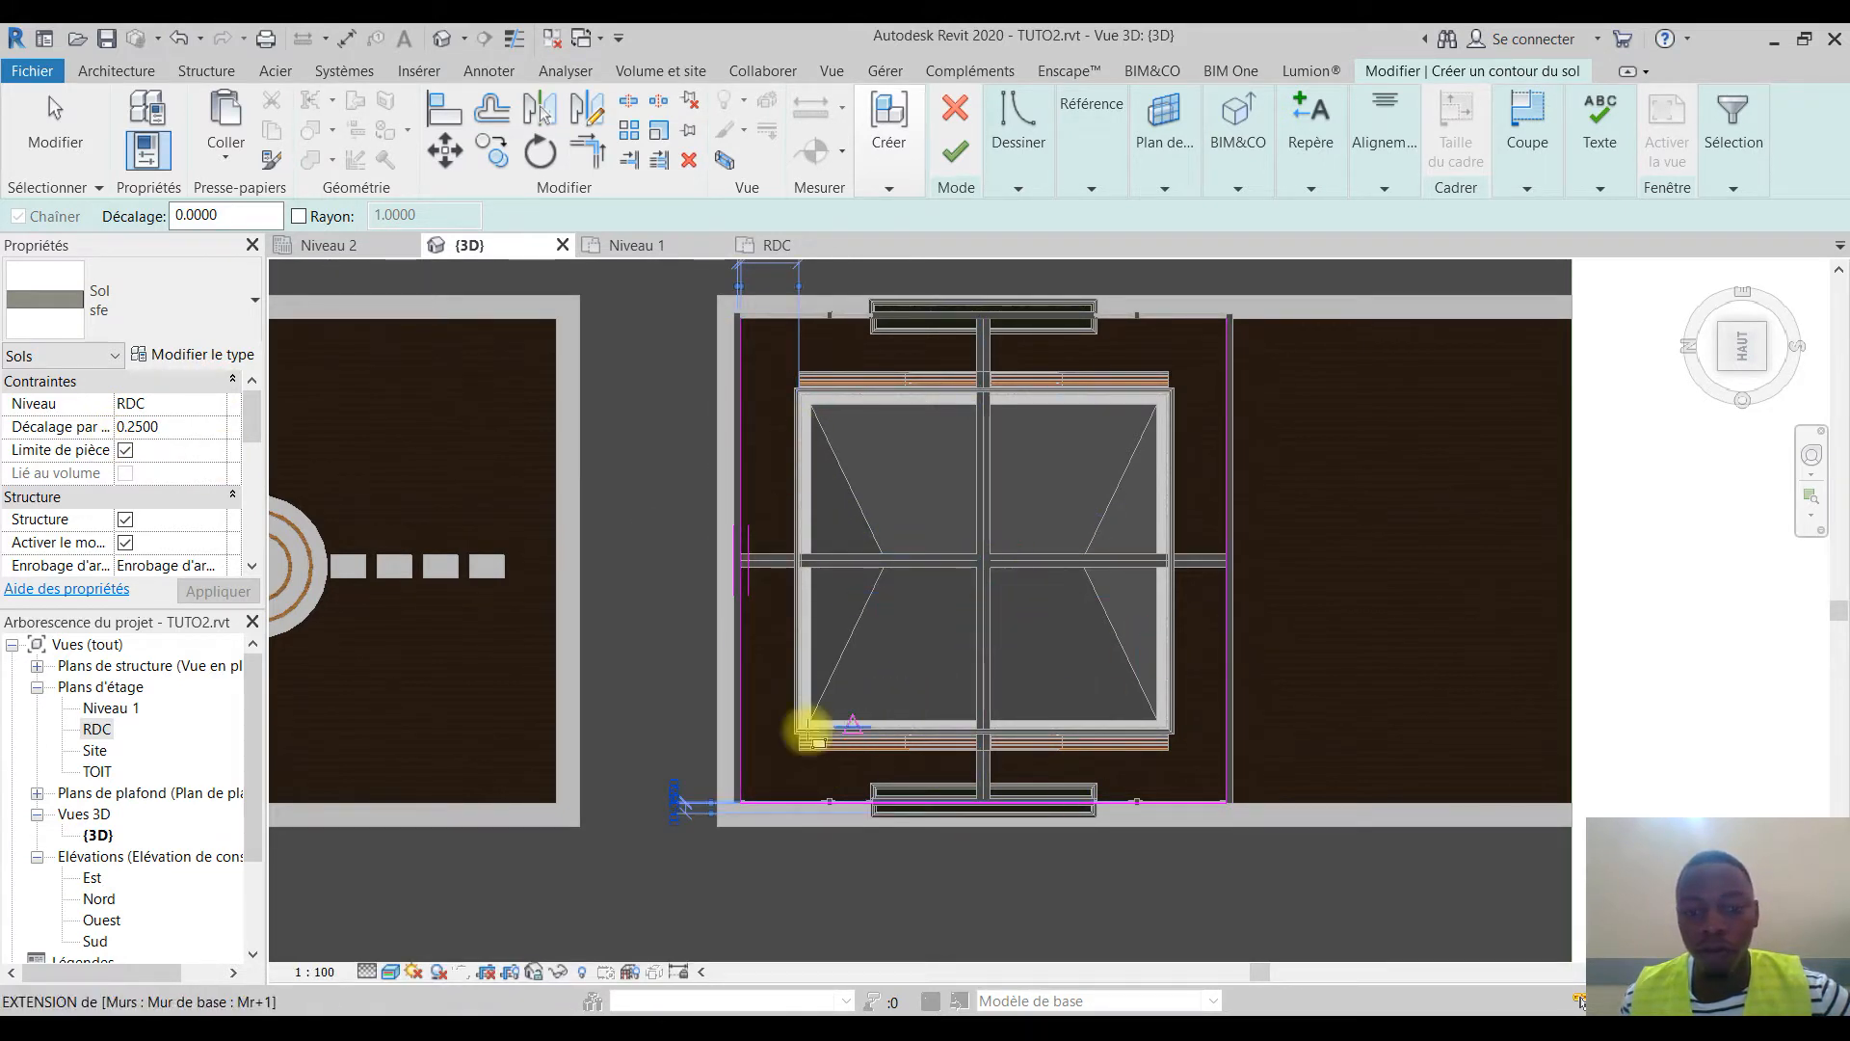
left_click(955, 151)
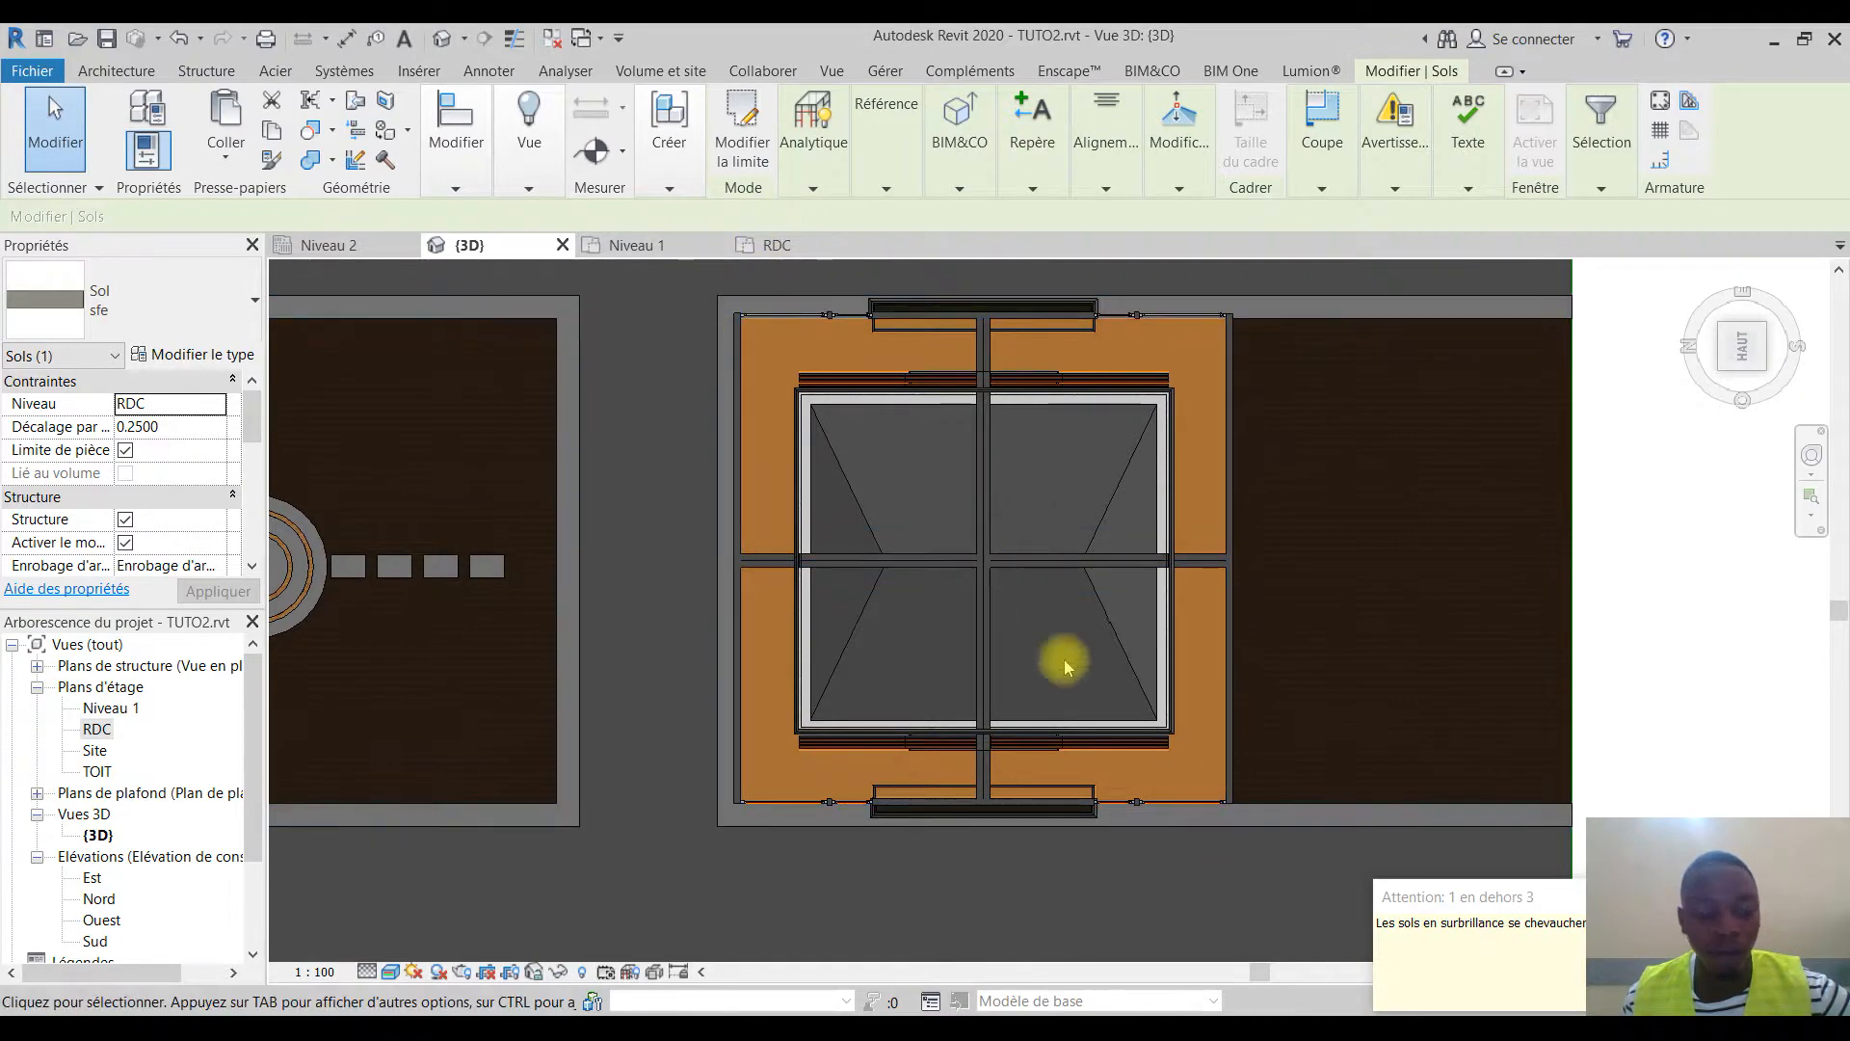
Set the new sfe floor's height offset from level RDC to 0.05 m
middle_click_drag(1168, 743, 993, 318, "shift")
scroll(1003, 785, "up", 3)
middle_click_drag(951, 661, 867, 699, "shift")
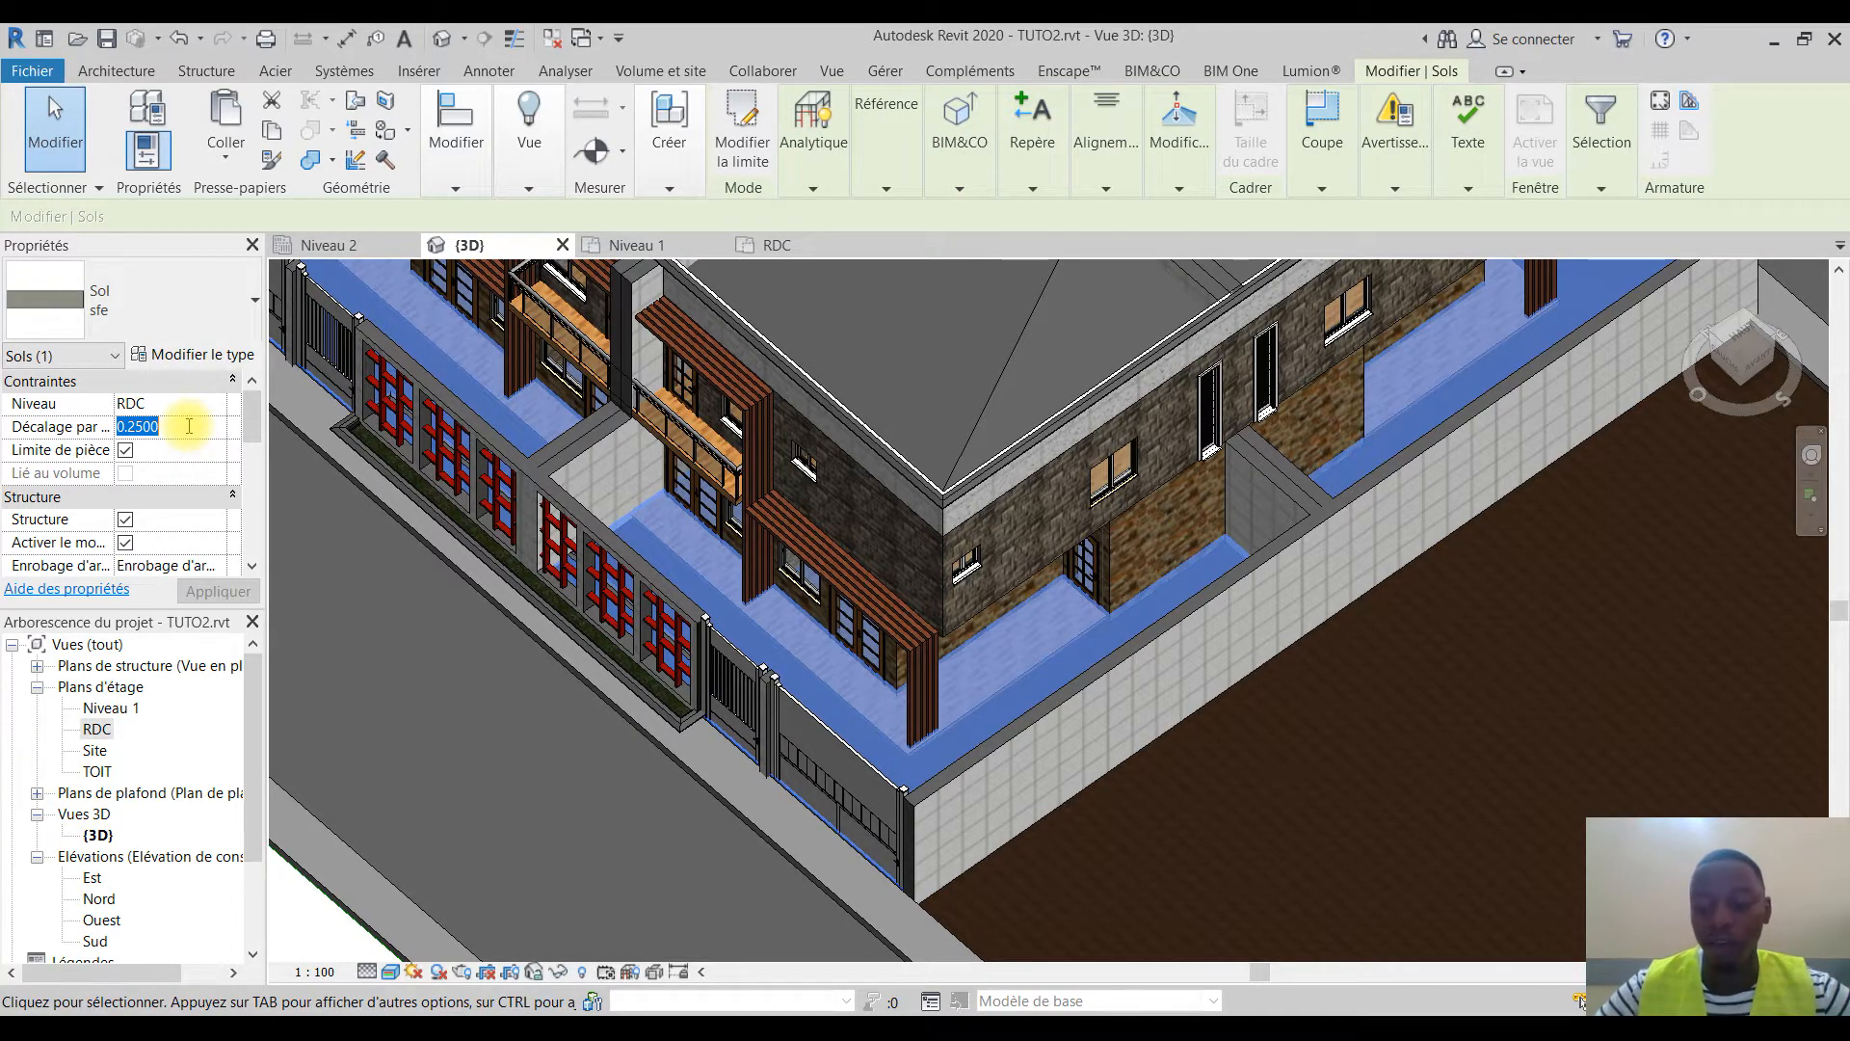
type("0.5")
key("BackSpace")
type("0")
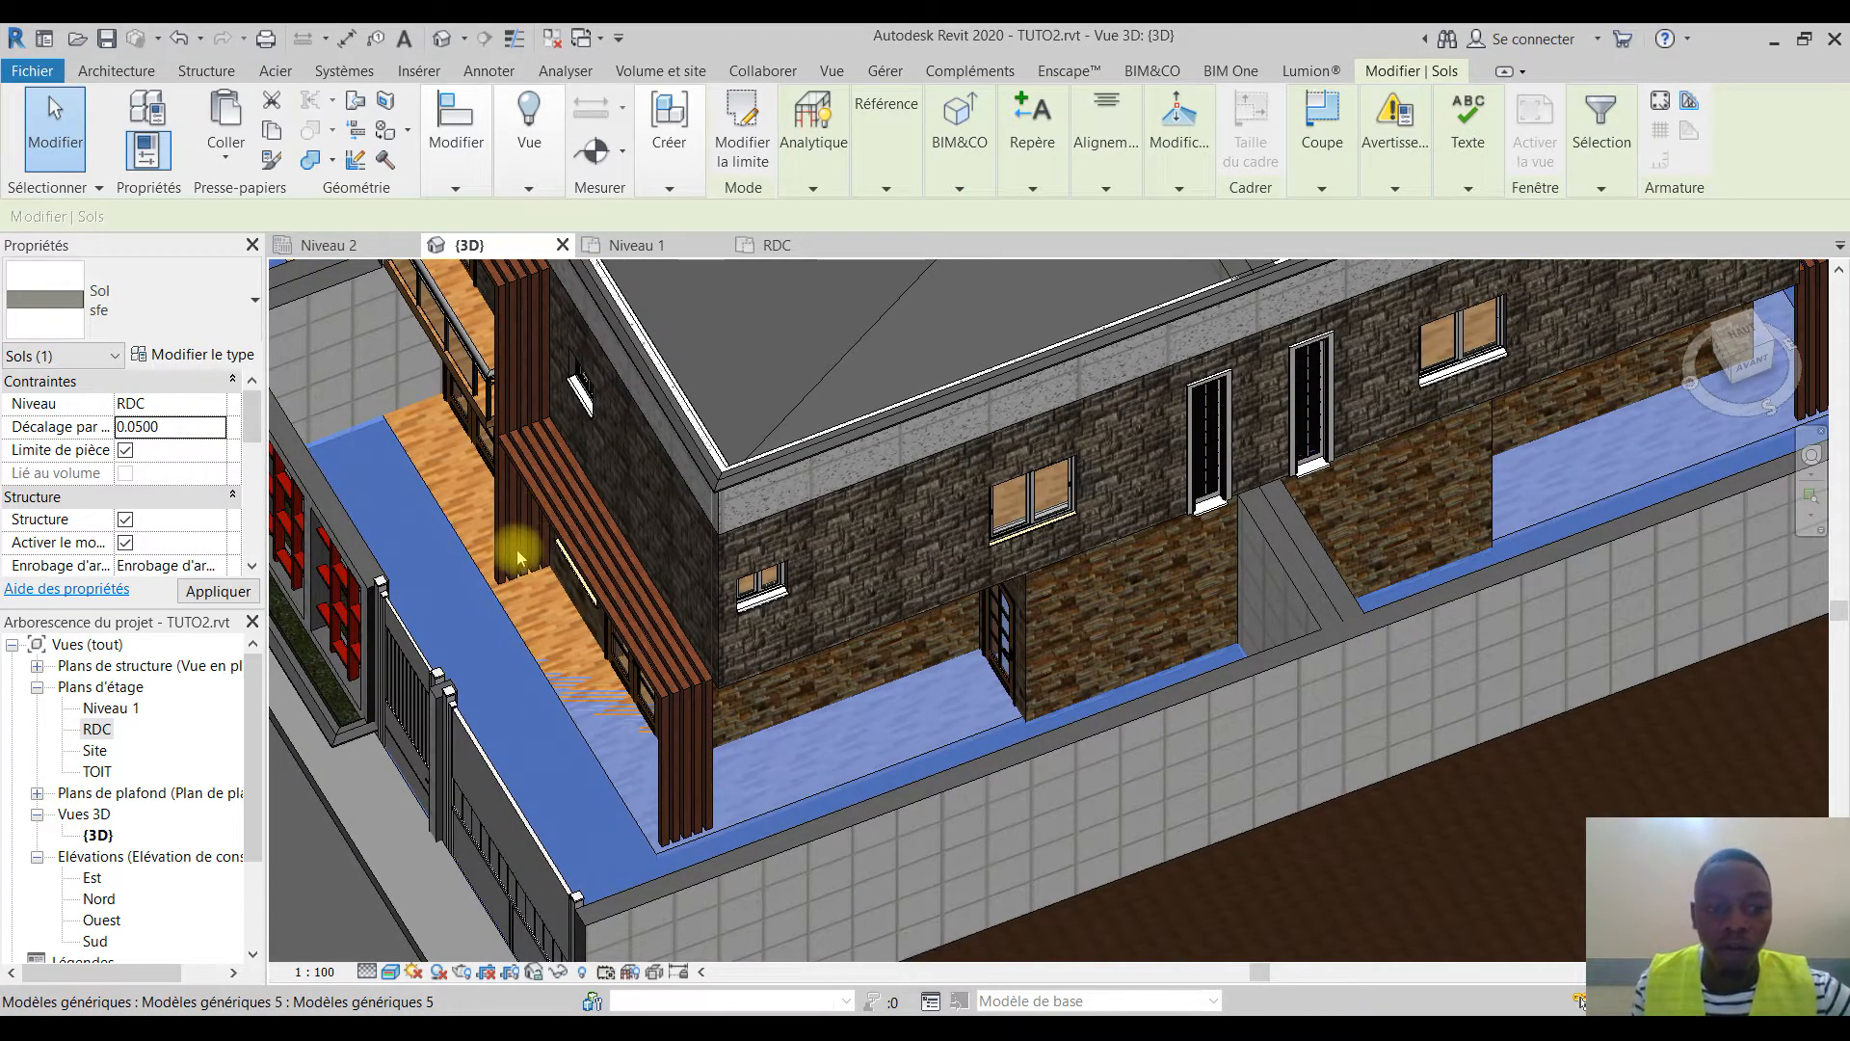
left_click(633, 771)
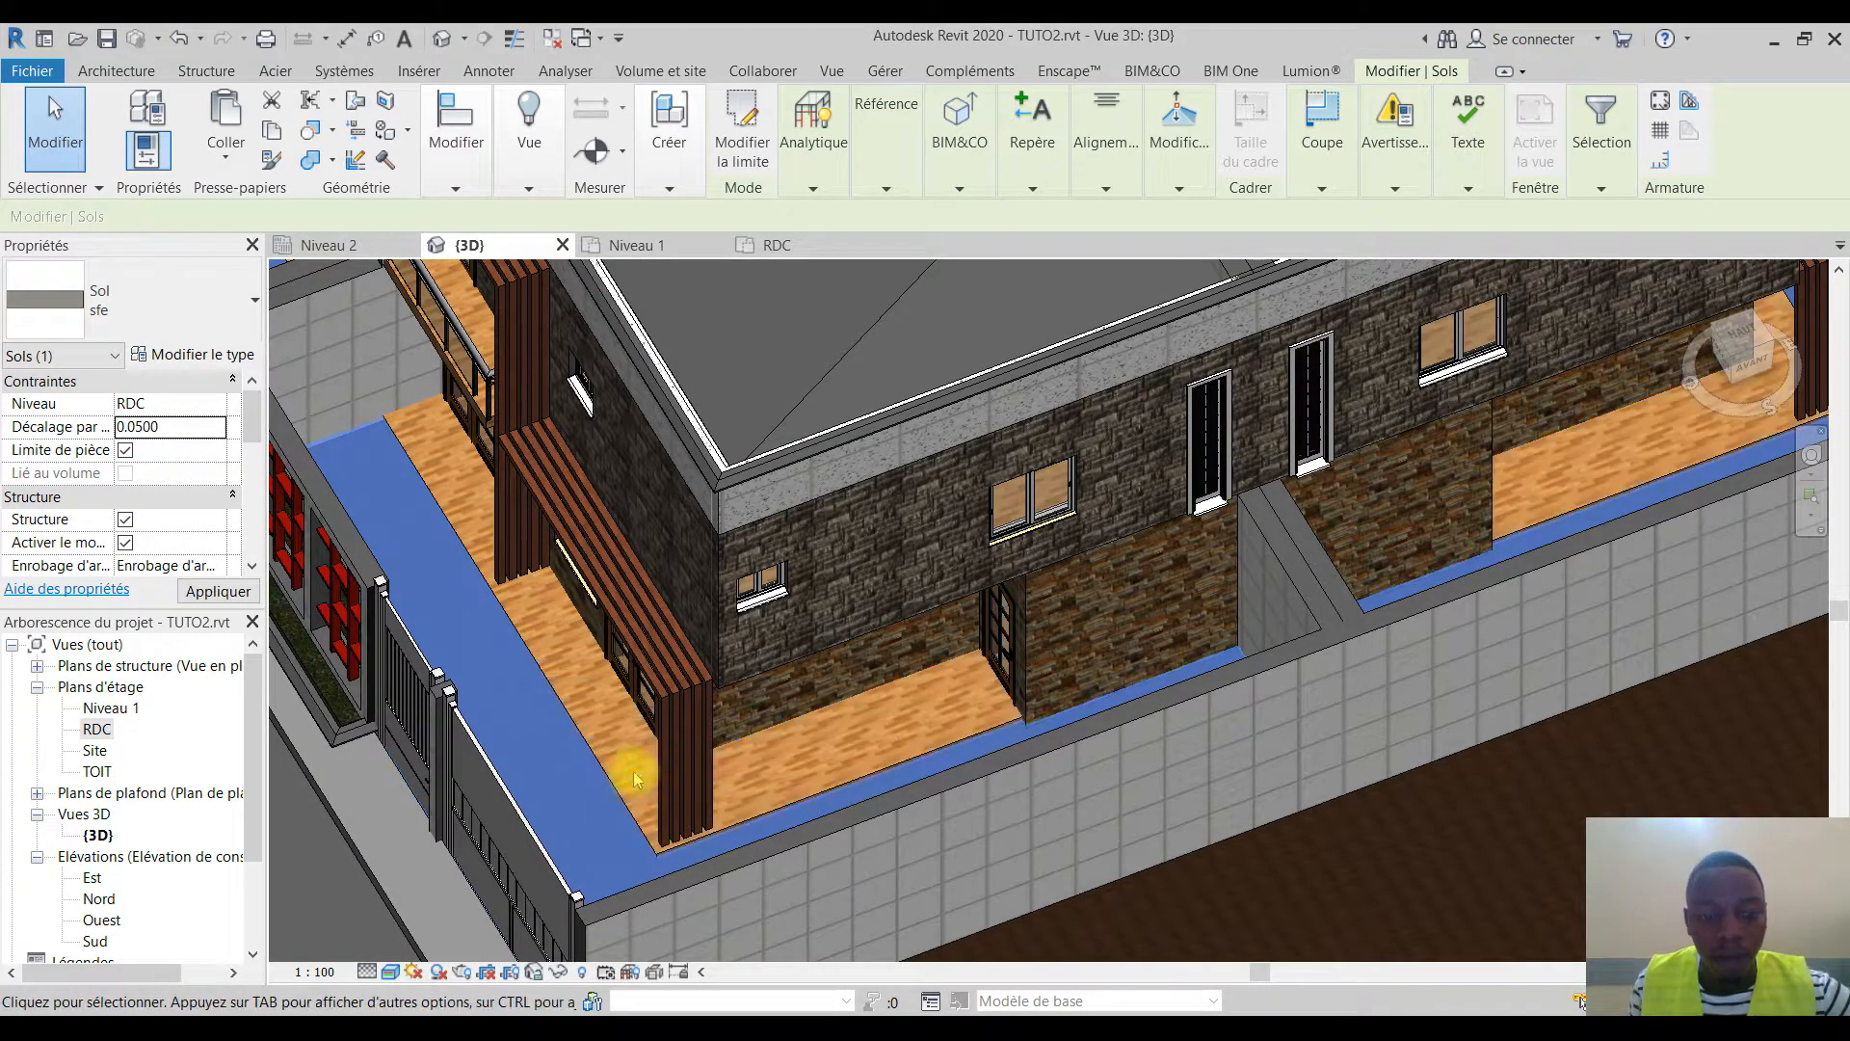
middle_click_drag(607, 785, 917, 765, "shift")
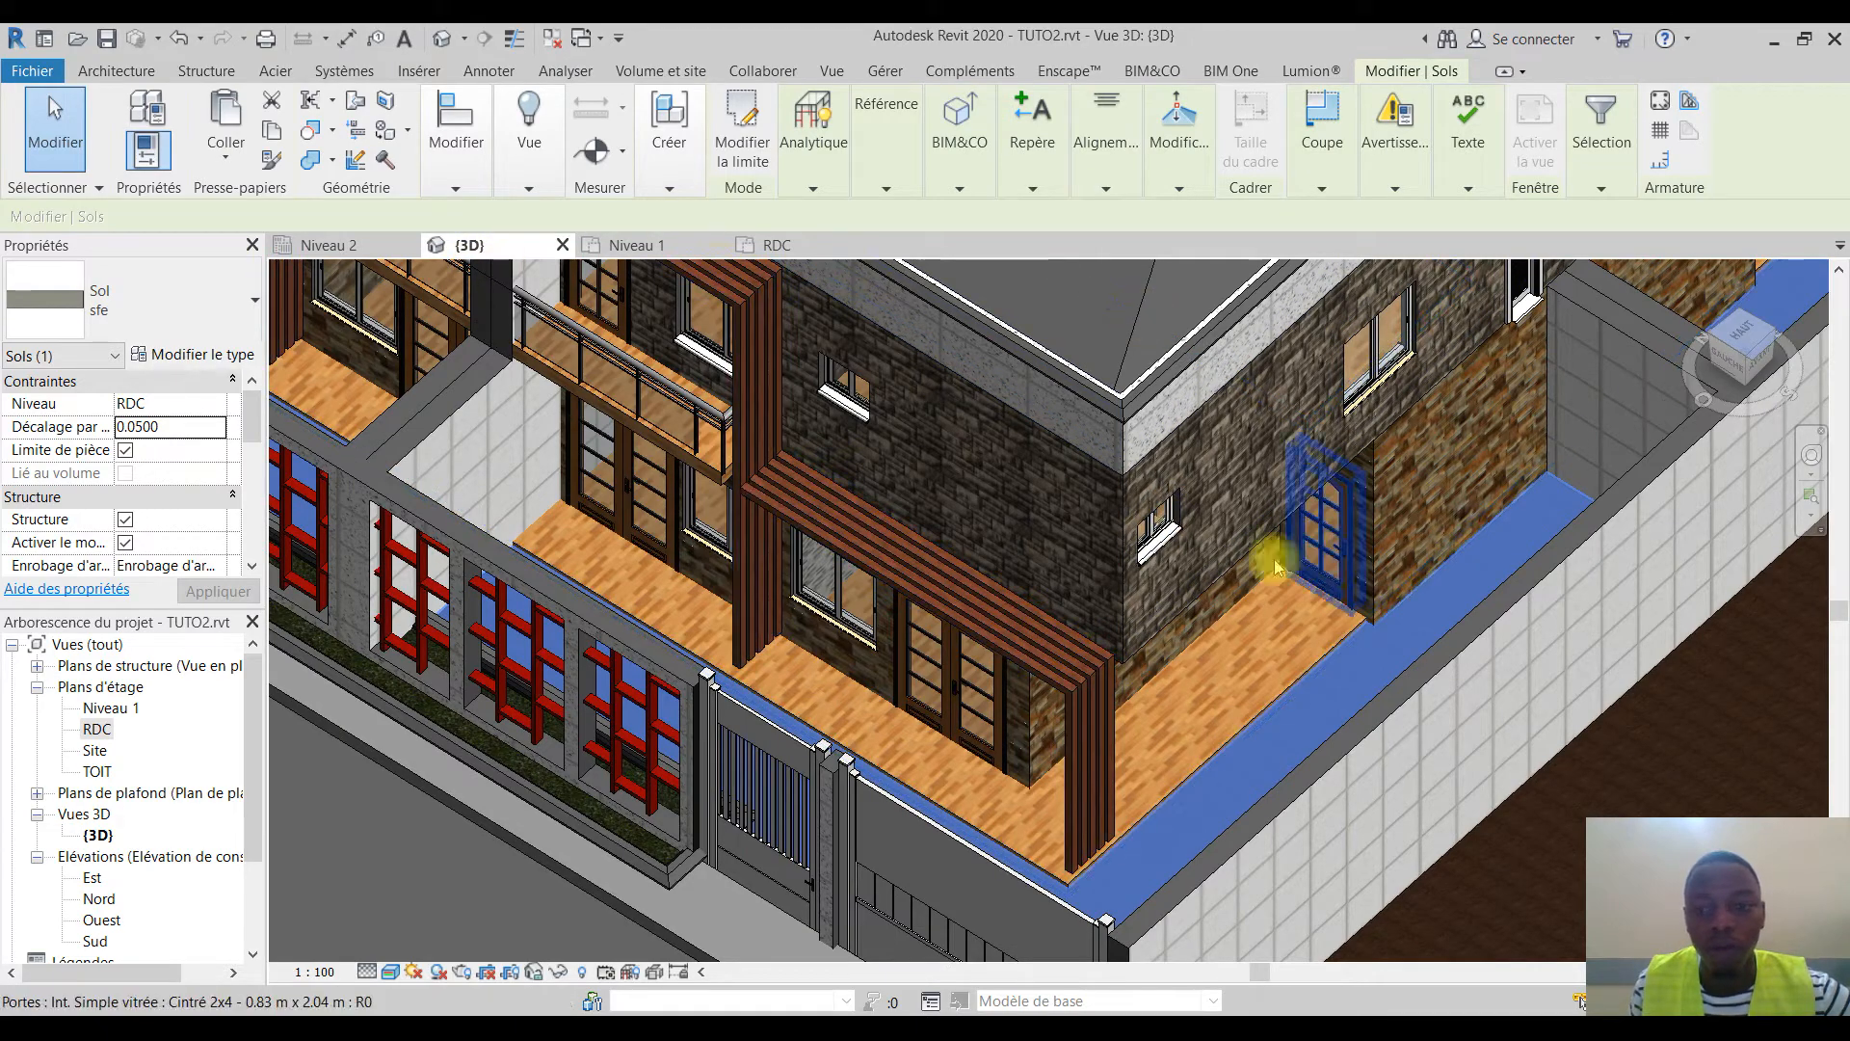
left_click(1699, 806)
Examine the facades, roof edges and new floor around the building from several angles
middle_click_drag(1628, 750, 1338, 826, "shift")
scroll(1309, 811, "up", 1)
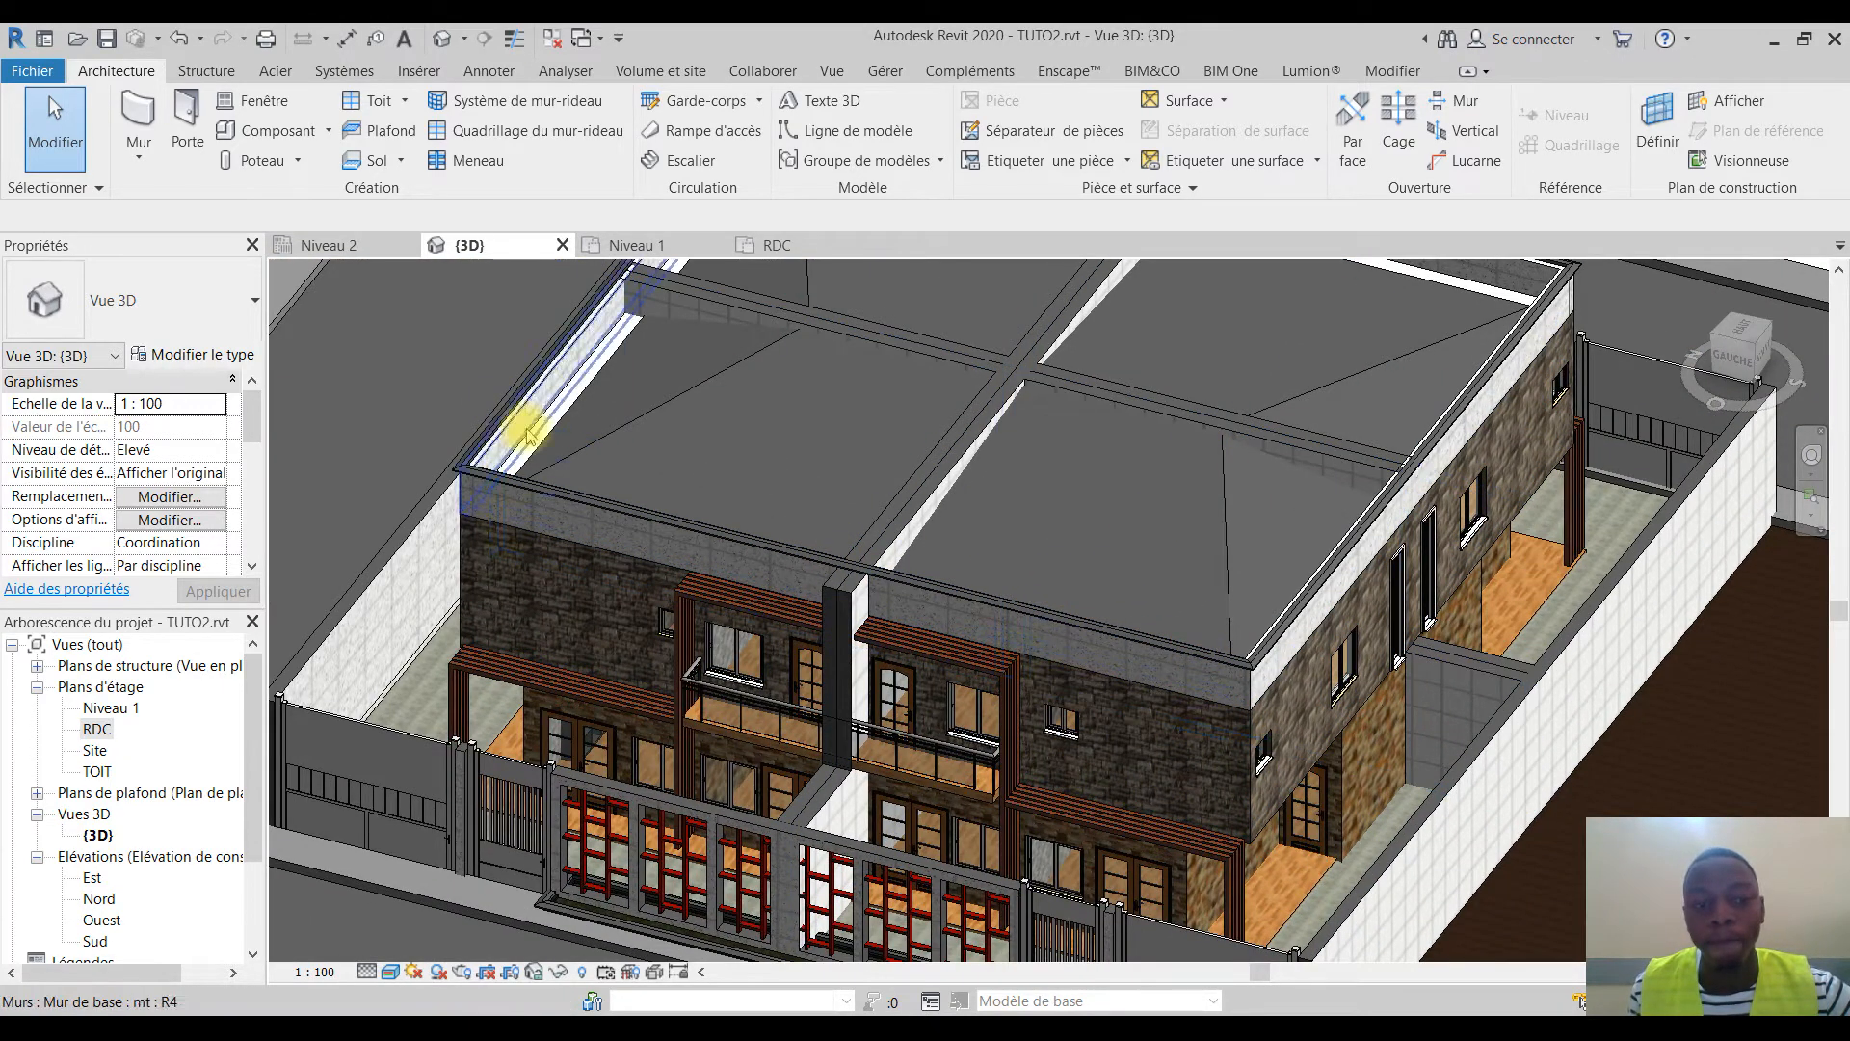
scroll(1222, 651, "up", 1)
middle_click_drag(1222, 650, 537, 421, "shift")
middle_click_drag(726, 896, 893, 728, "shift")
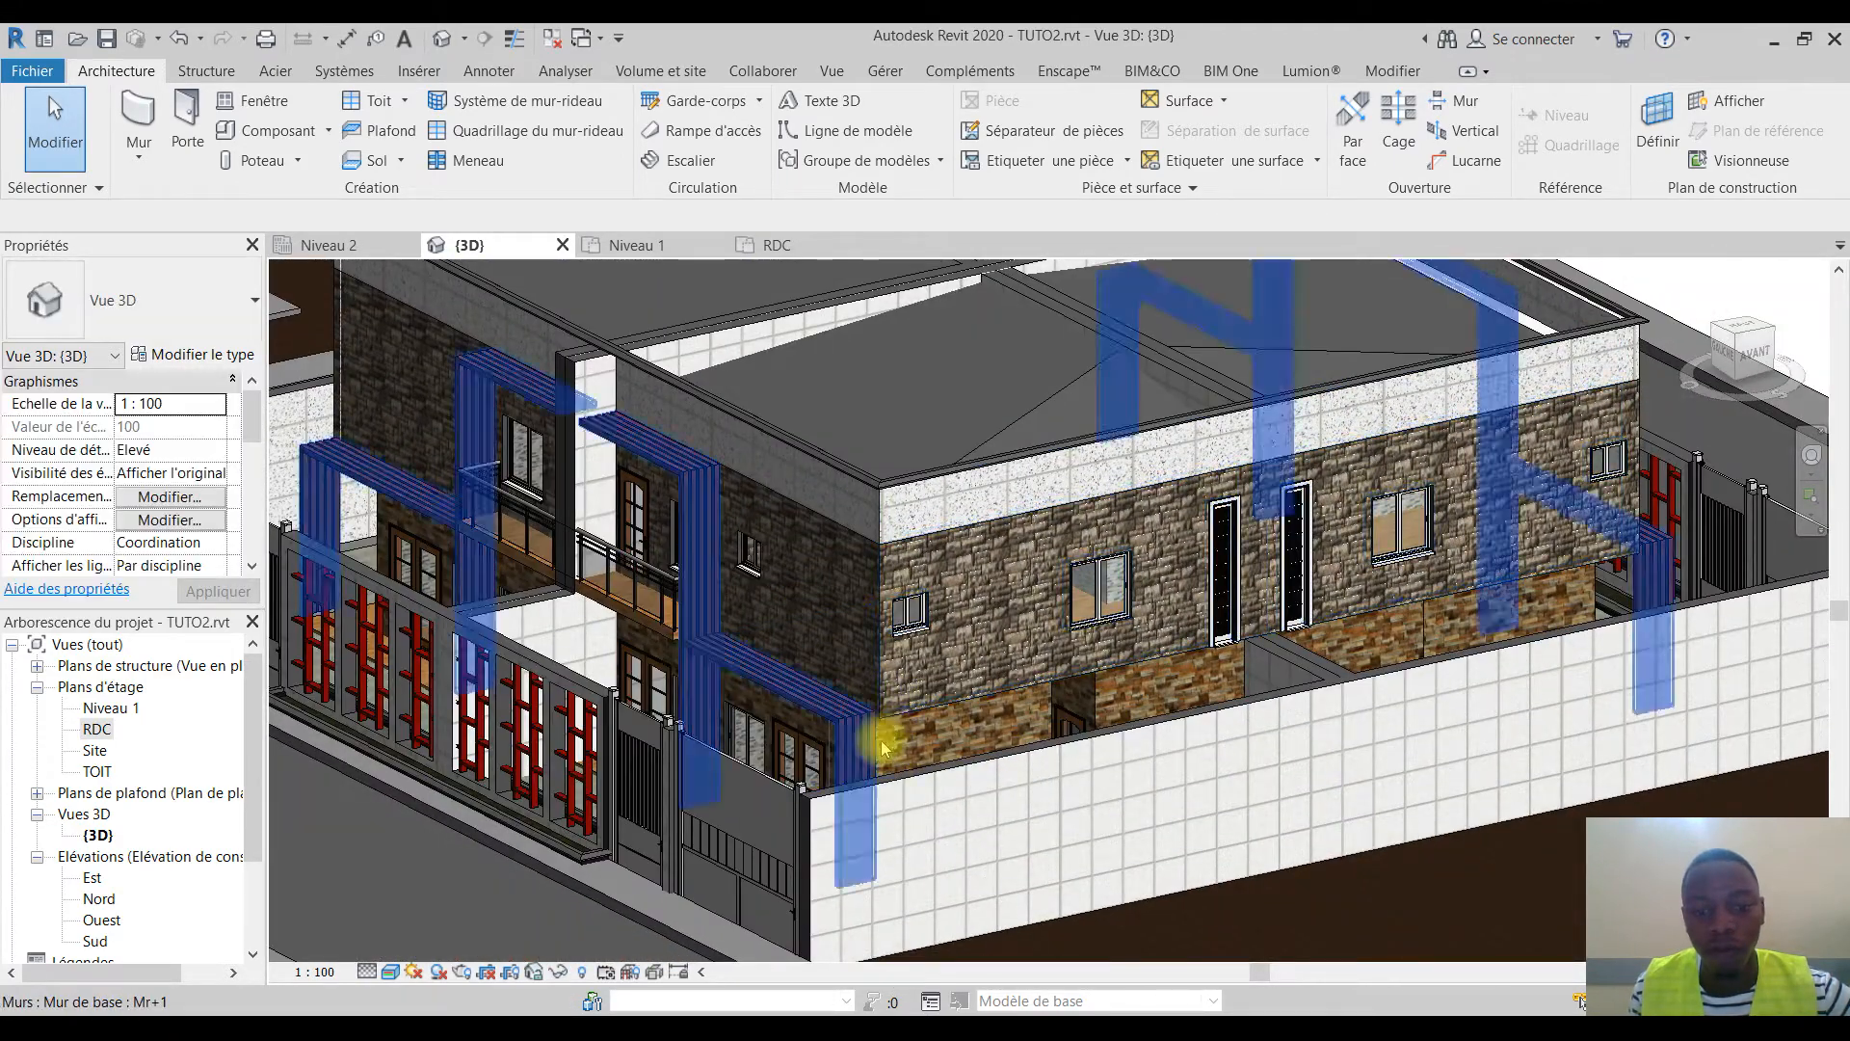
middle_click_drag(925, 553, 947, 735, "shift")
middle_click_drag(1034, 714, 957, 702, "shift")
middle_click_drag(1095, 785, 1000, 768)
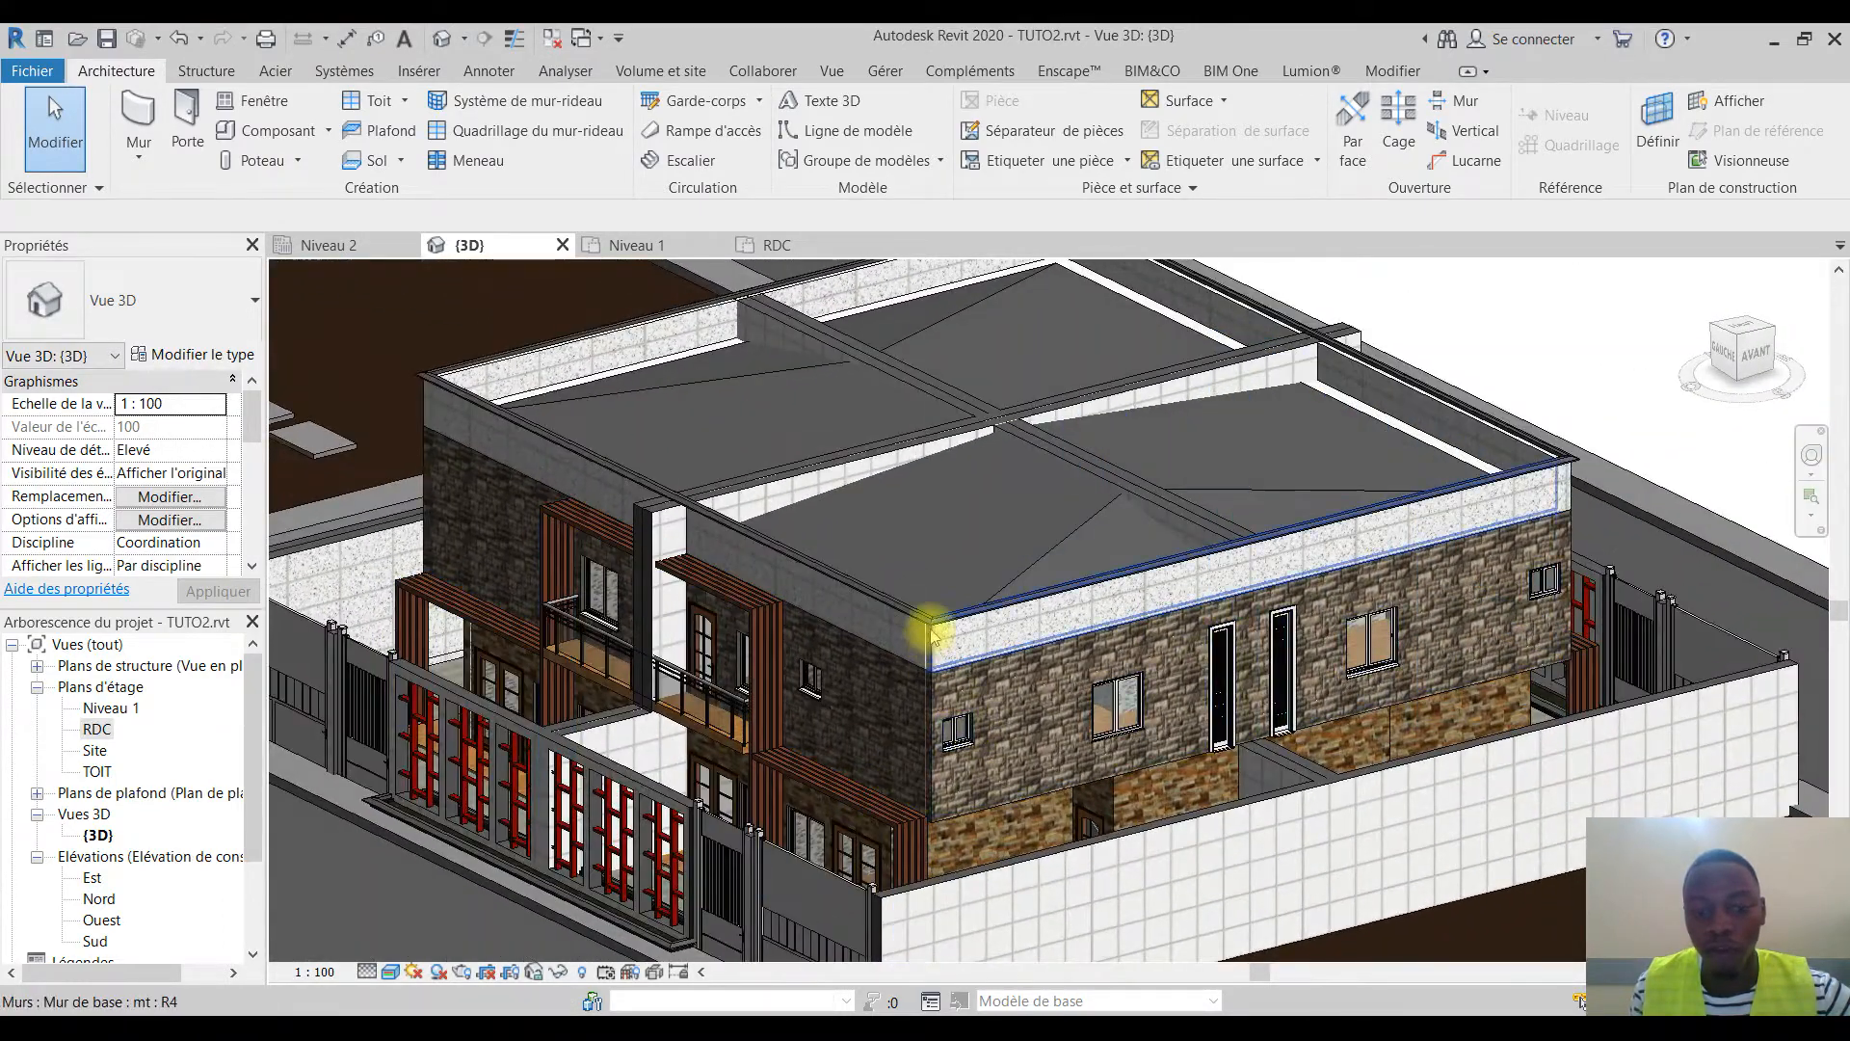
scroll(929, 617, "up", 3)
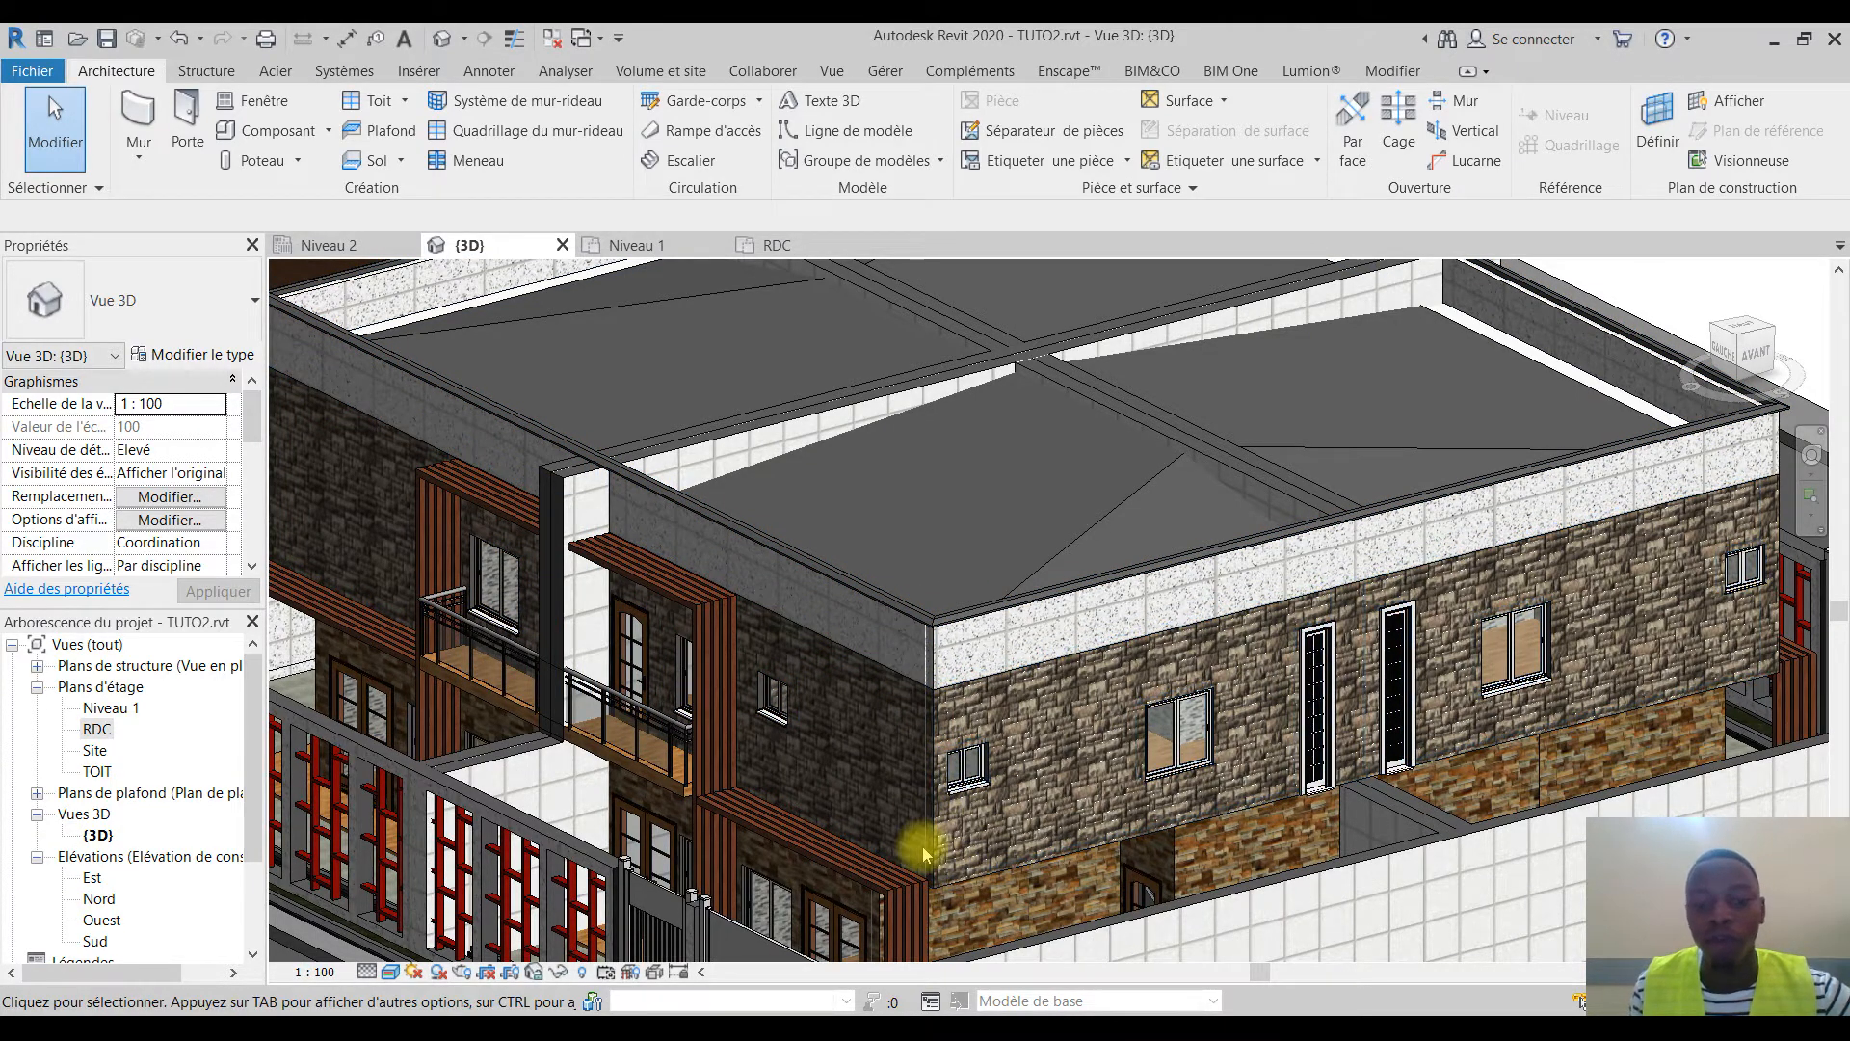
middle_click_drag(922, 846, 1118, 789)
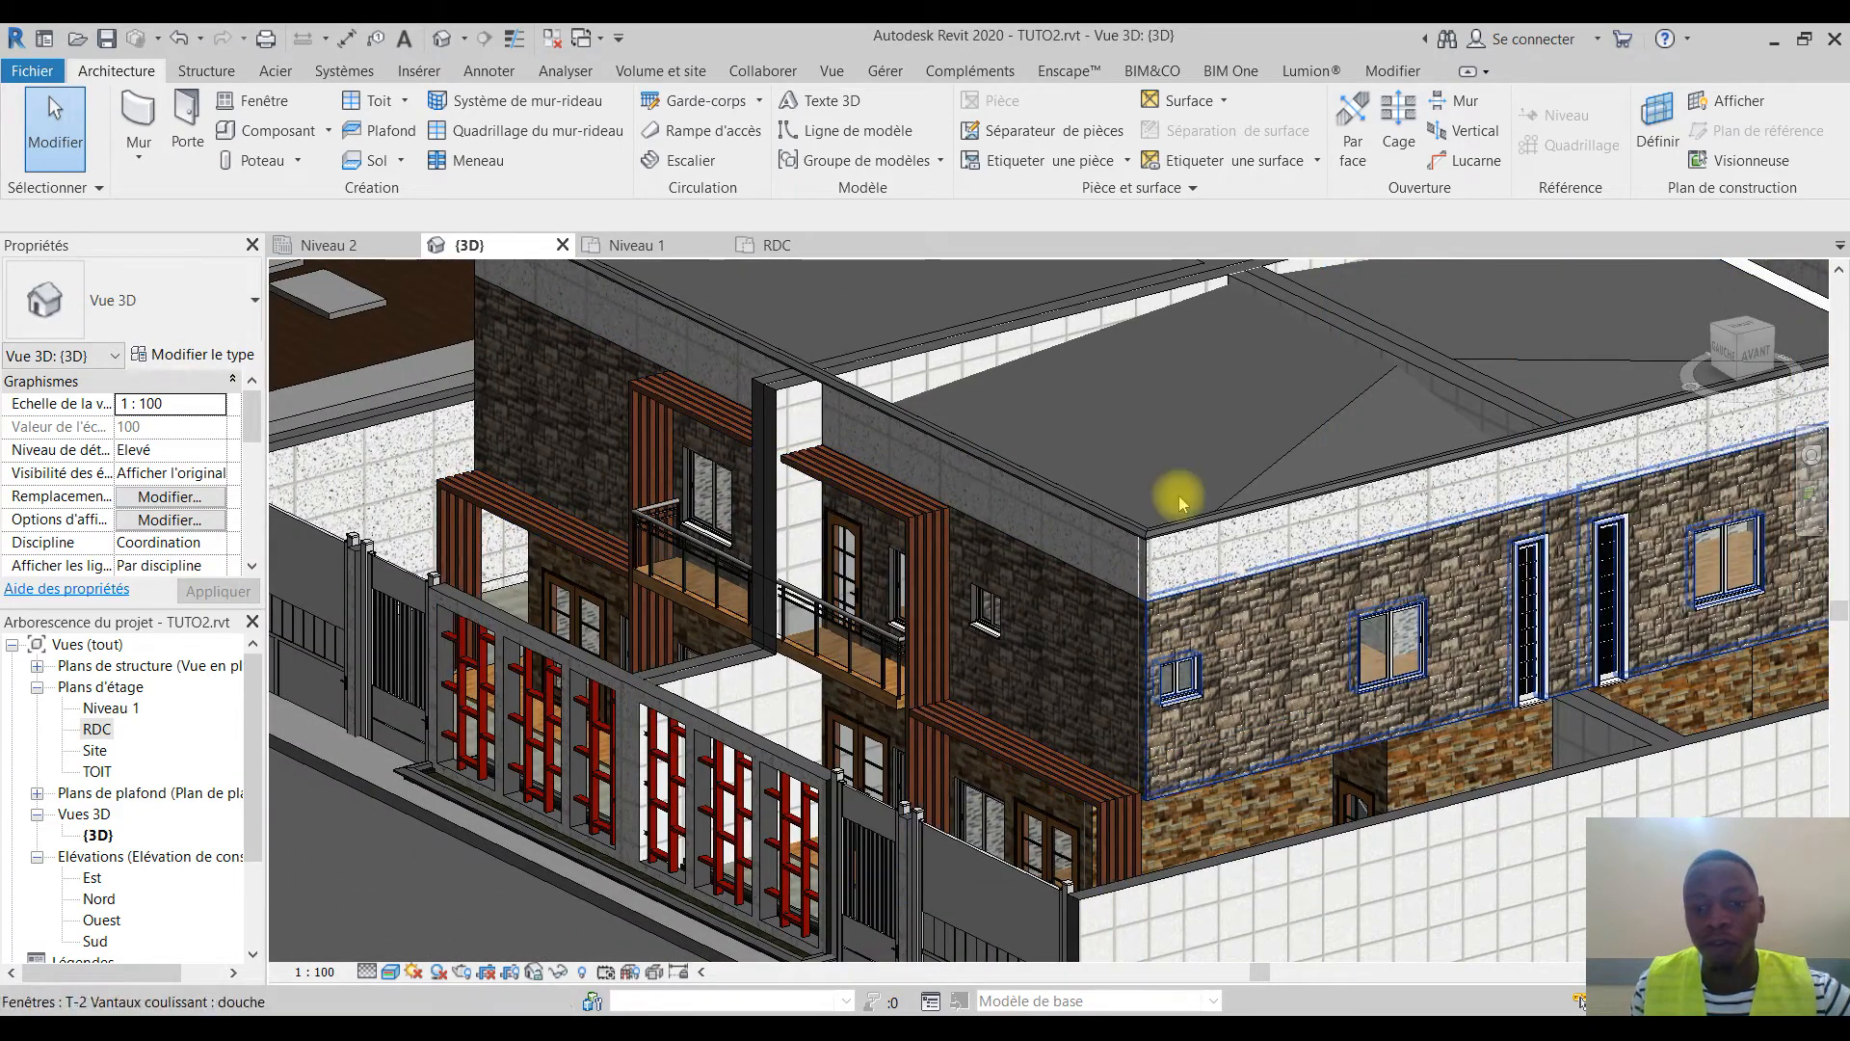
middle_click_drag(1151, 574, 992, 611, "shift")
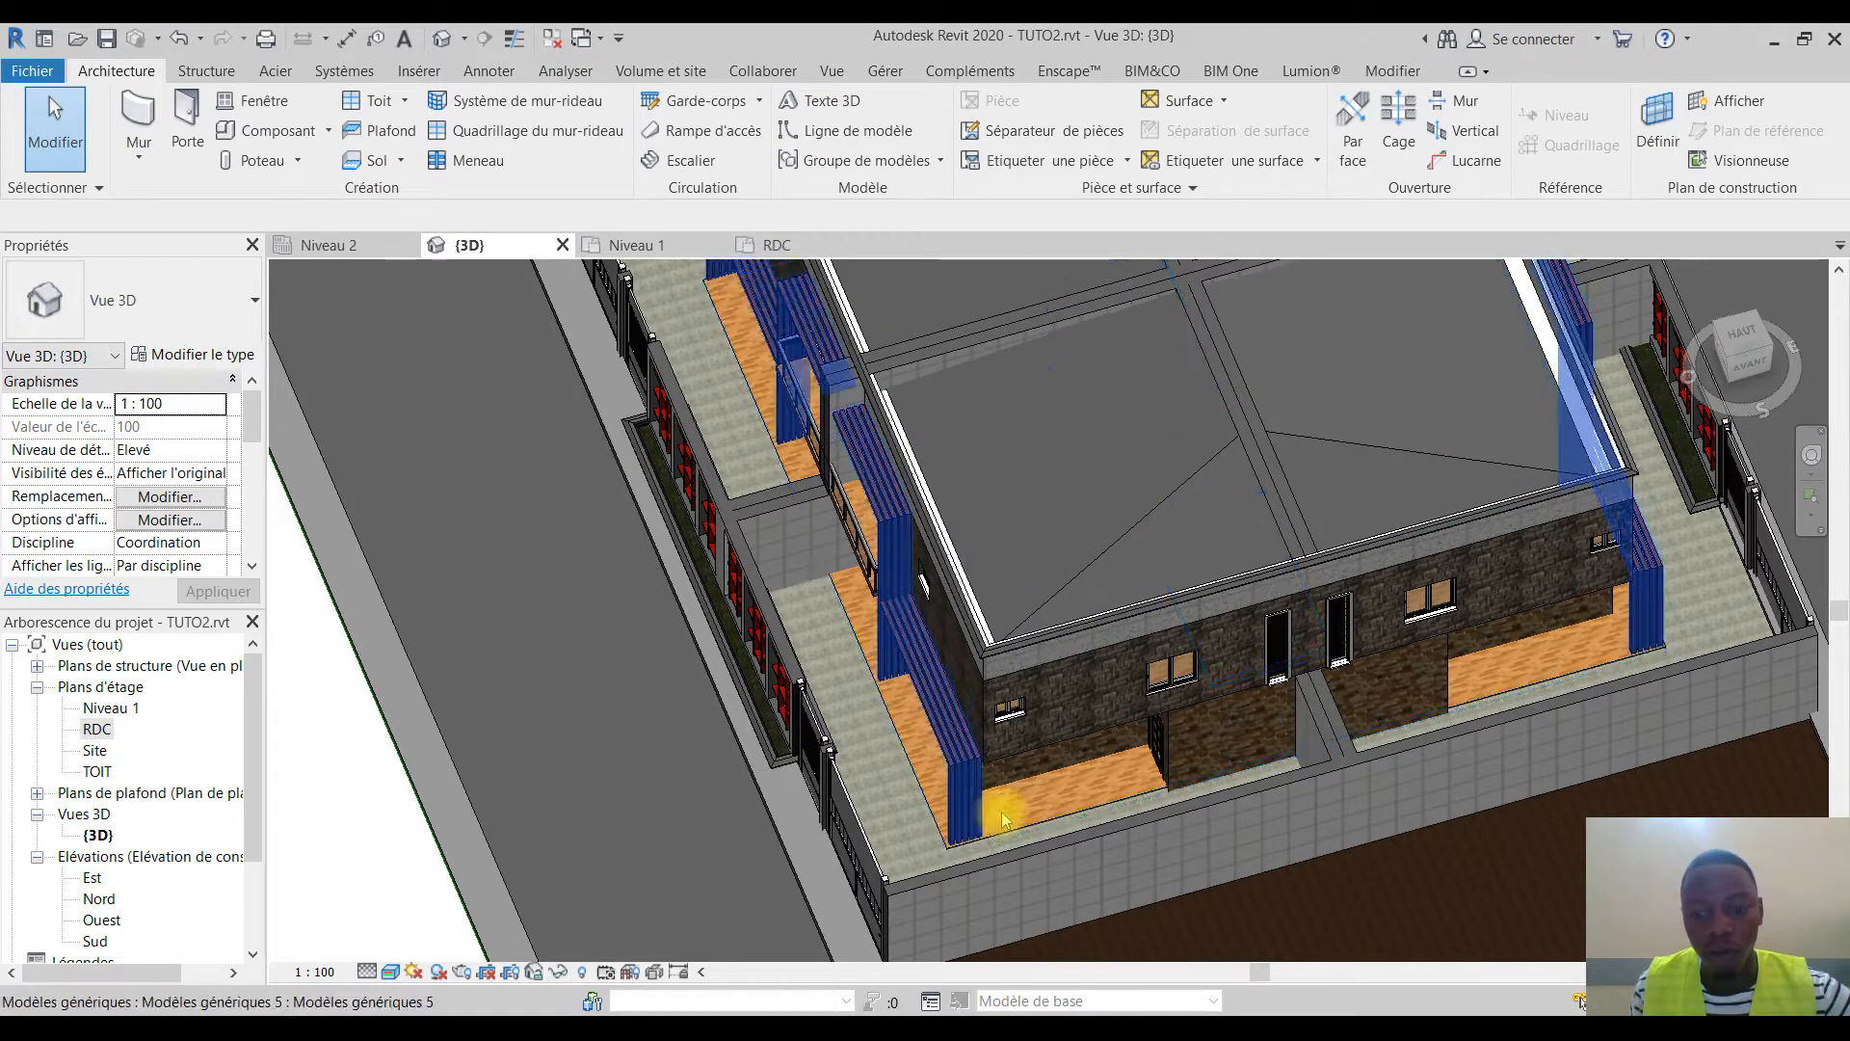
middle_click_drag(1118, 737, 1162, 631, "shift")
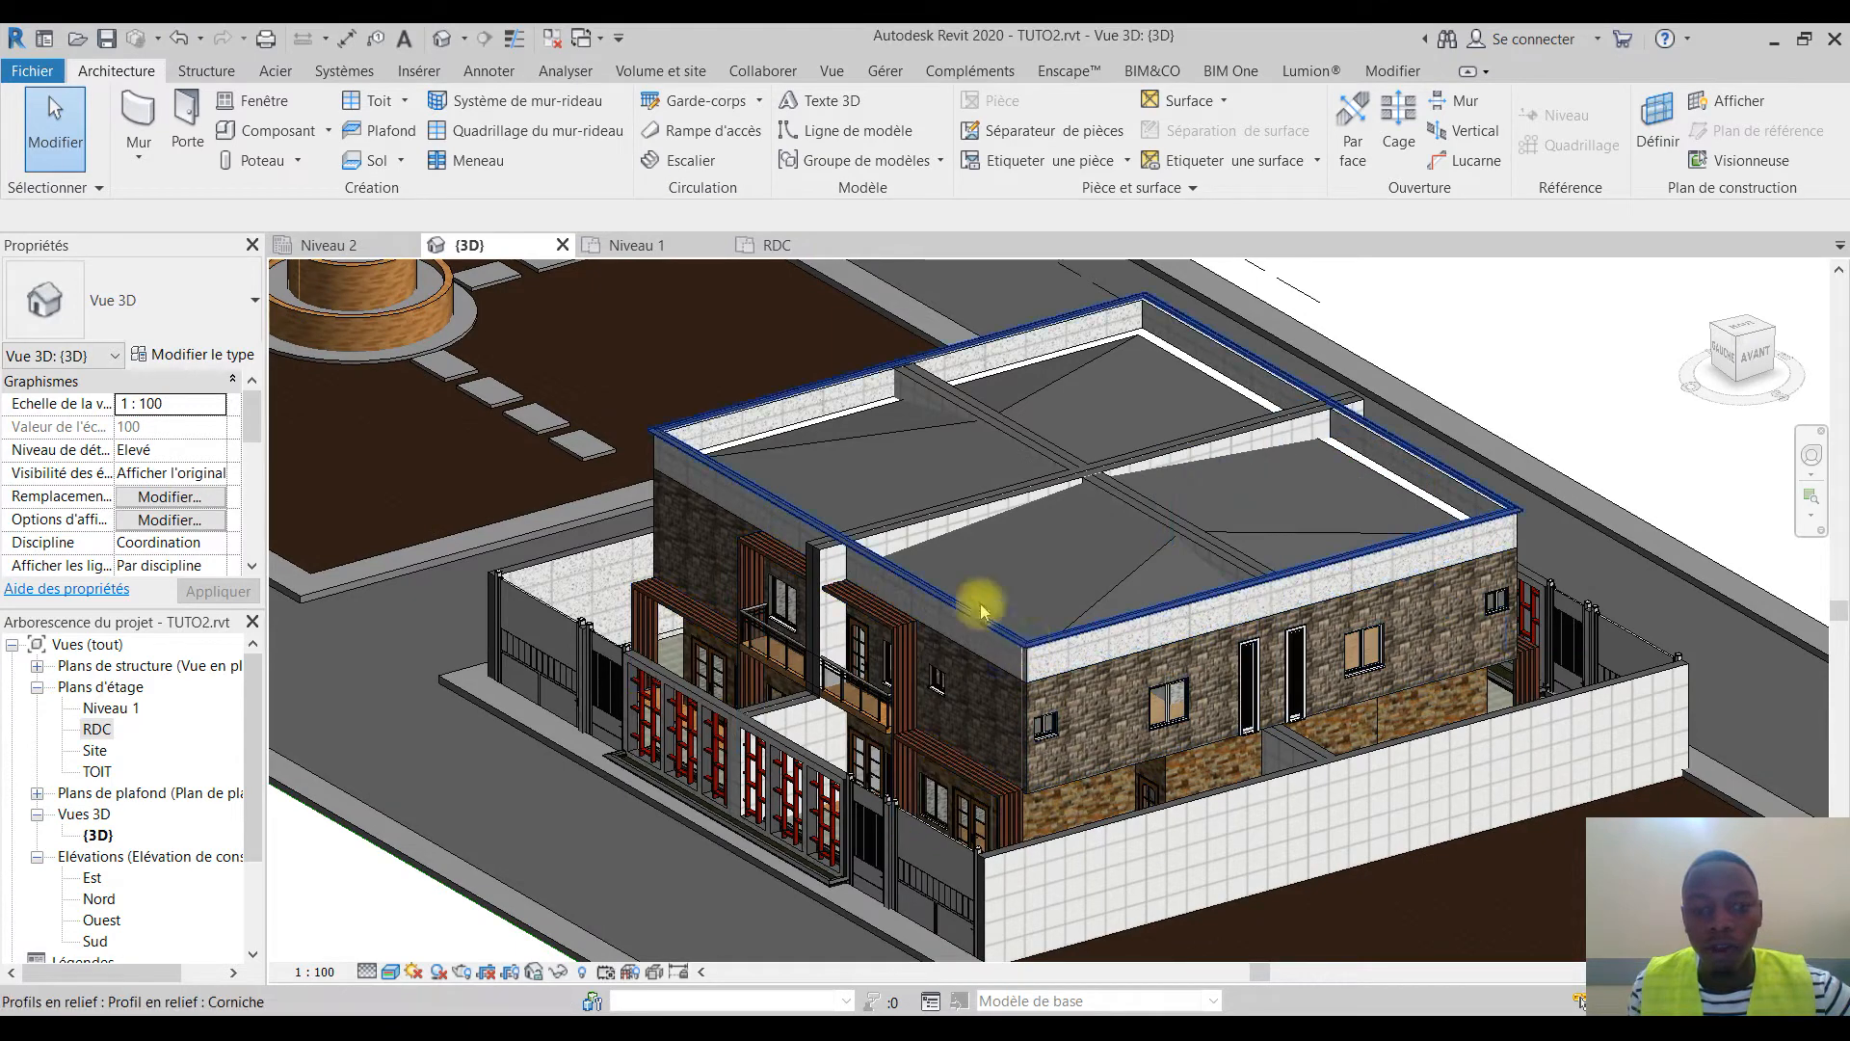
Switch to the Niveau 1 floor plan and examine the corner rooms and stairs on both sides of the building
left_click(653, 245)
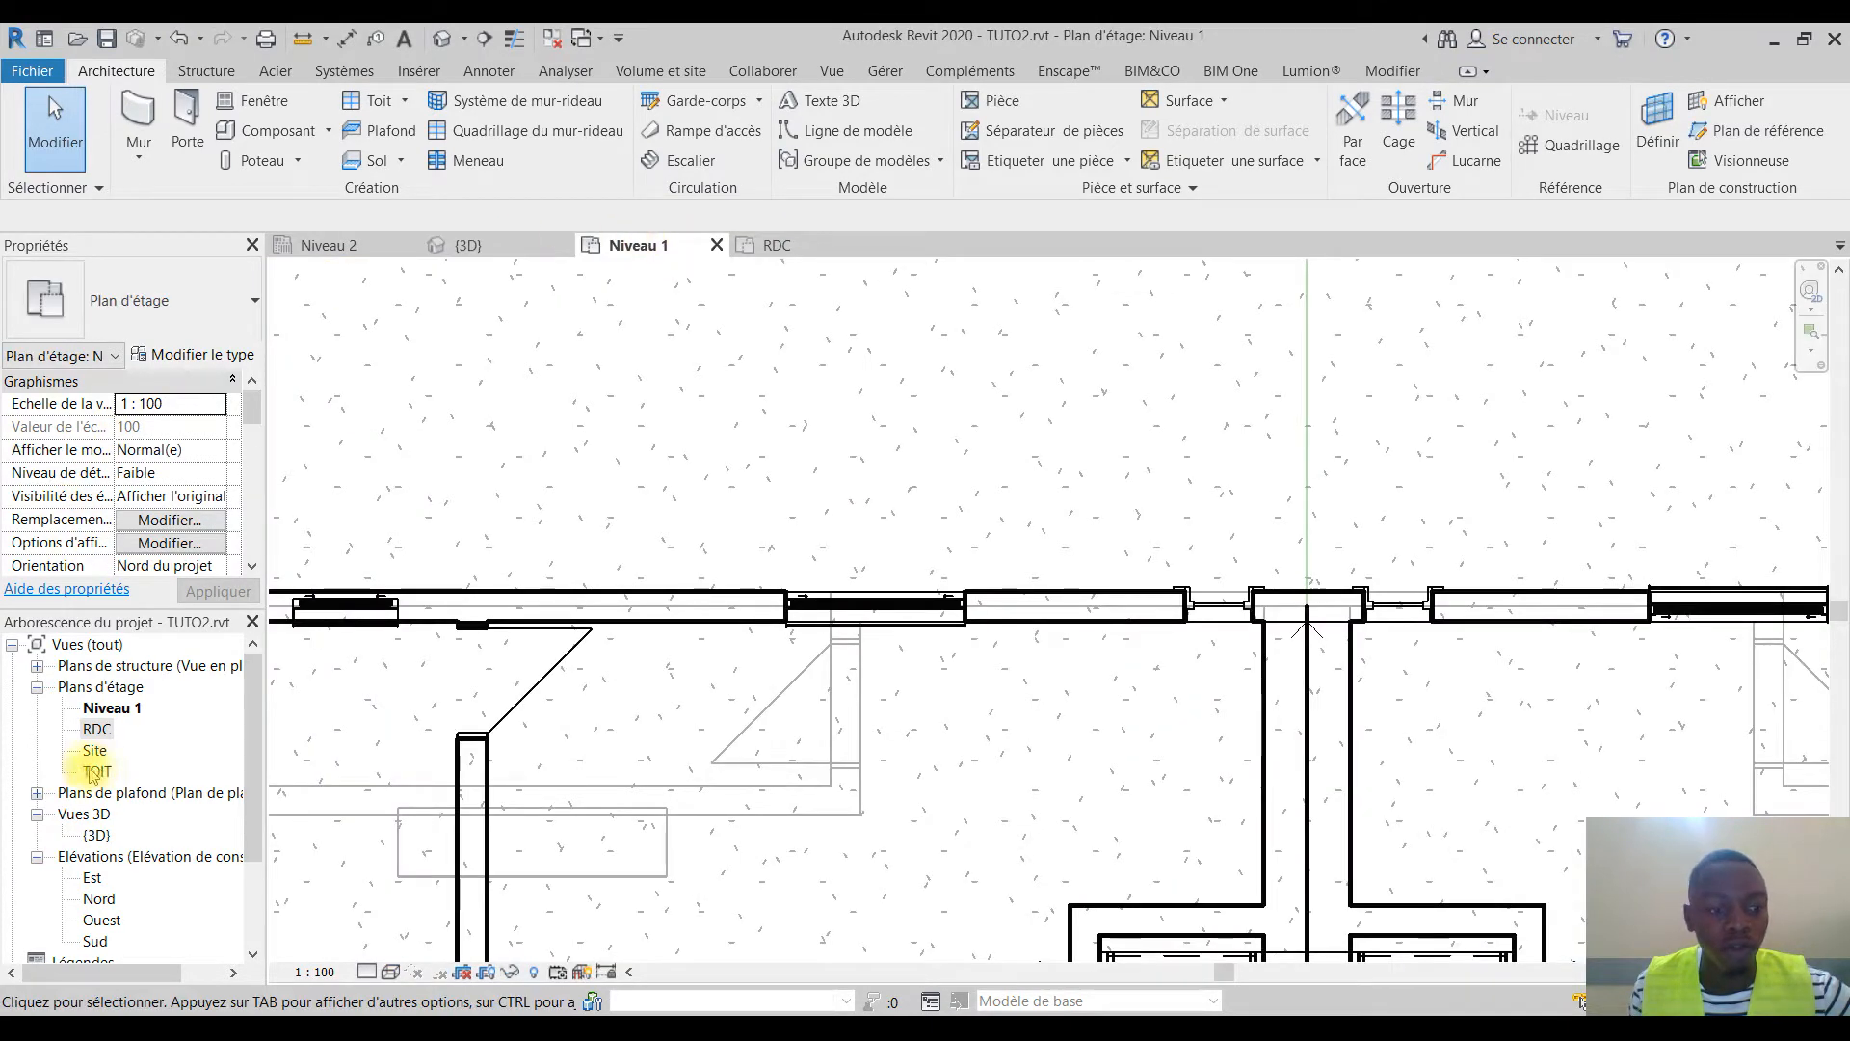
scroll(838, 724, "down", 4)
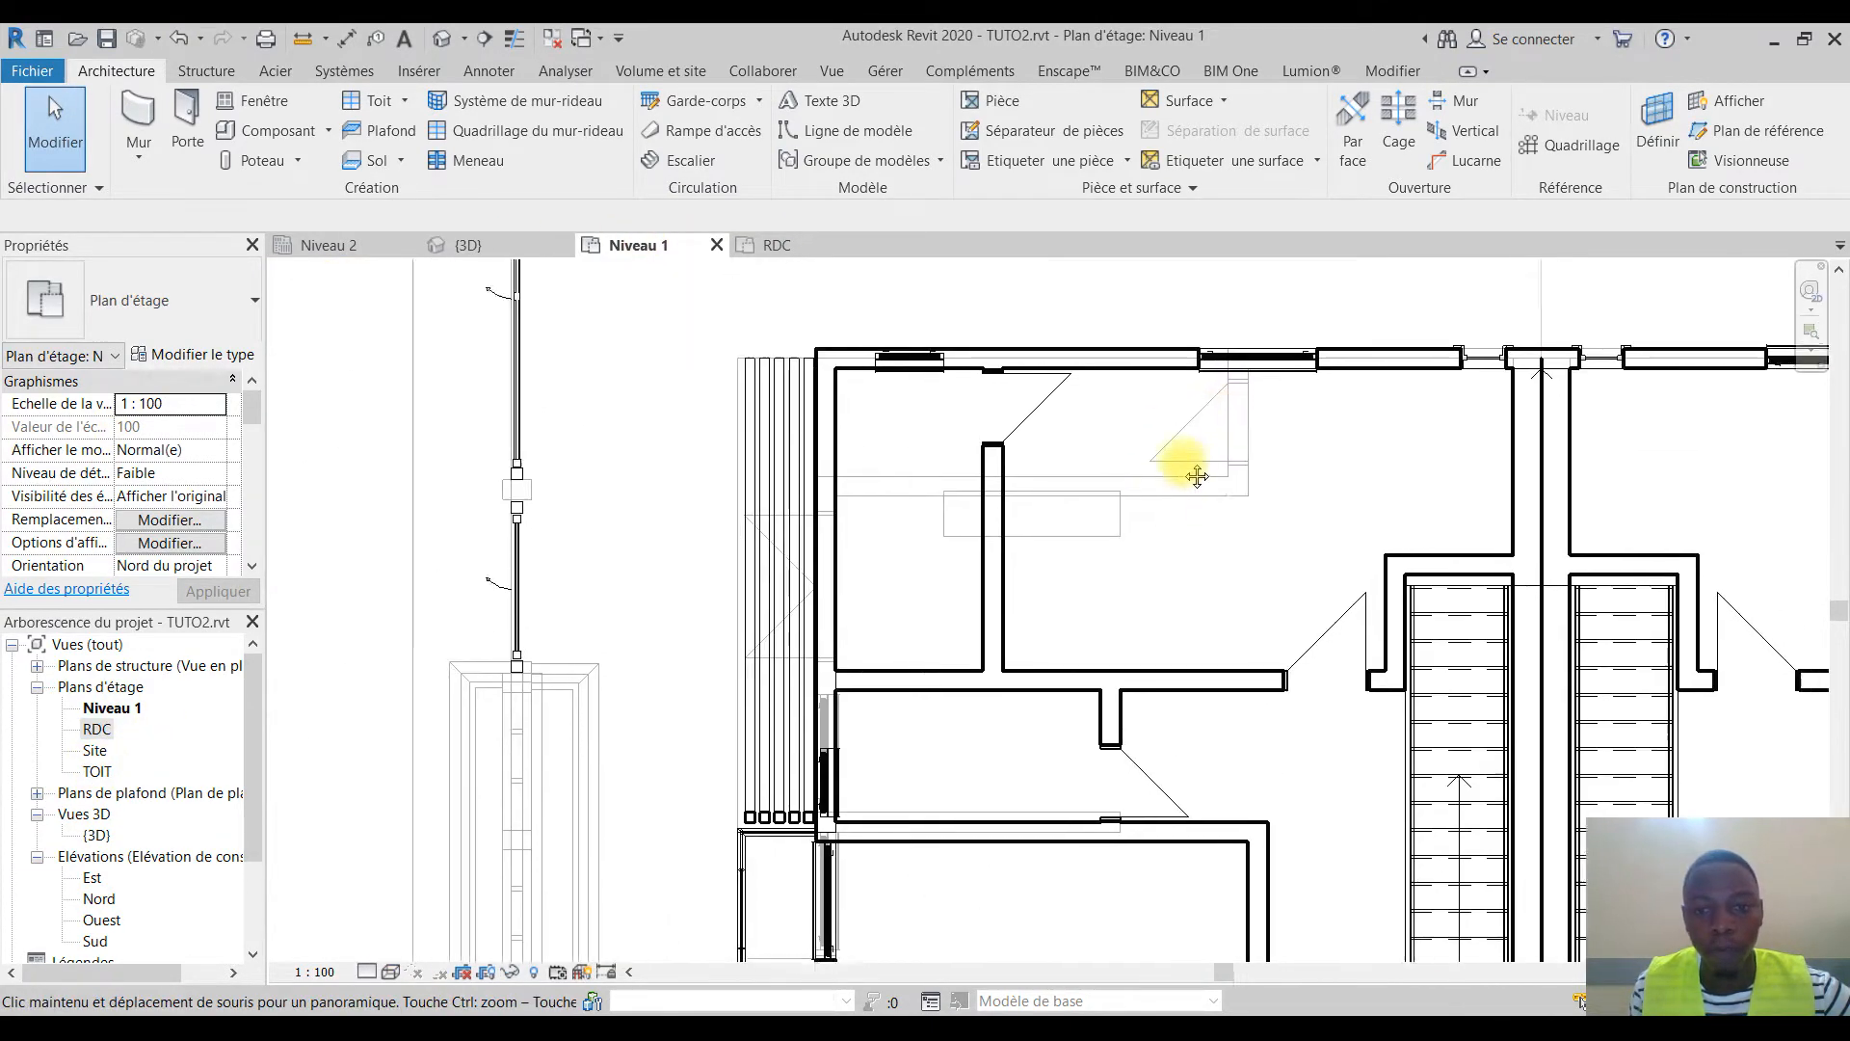
scroll(648, 424, "up", 3)
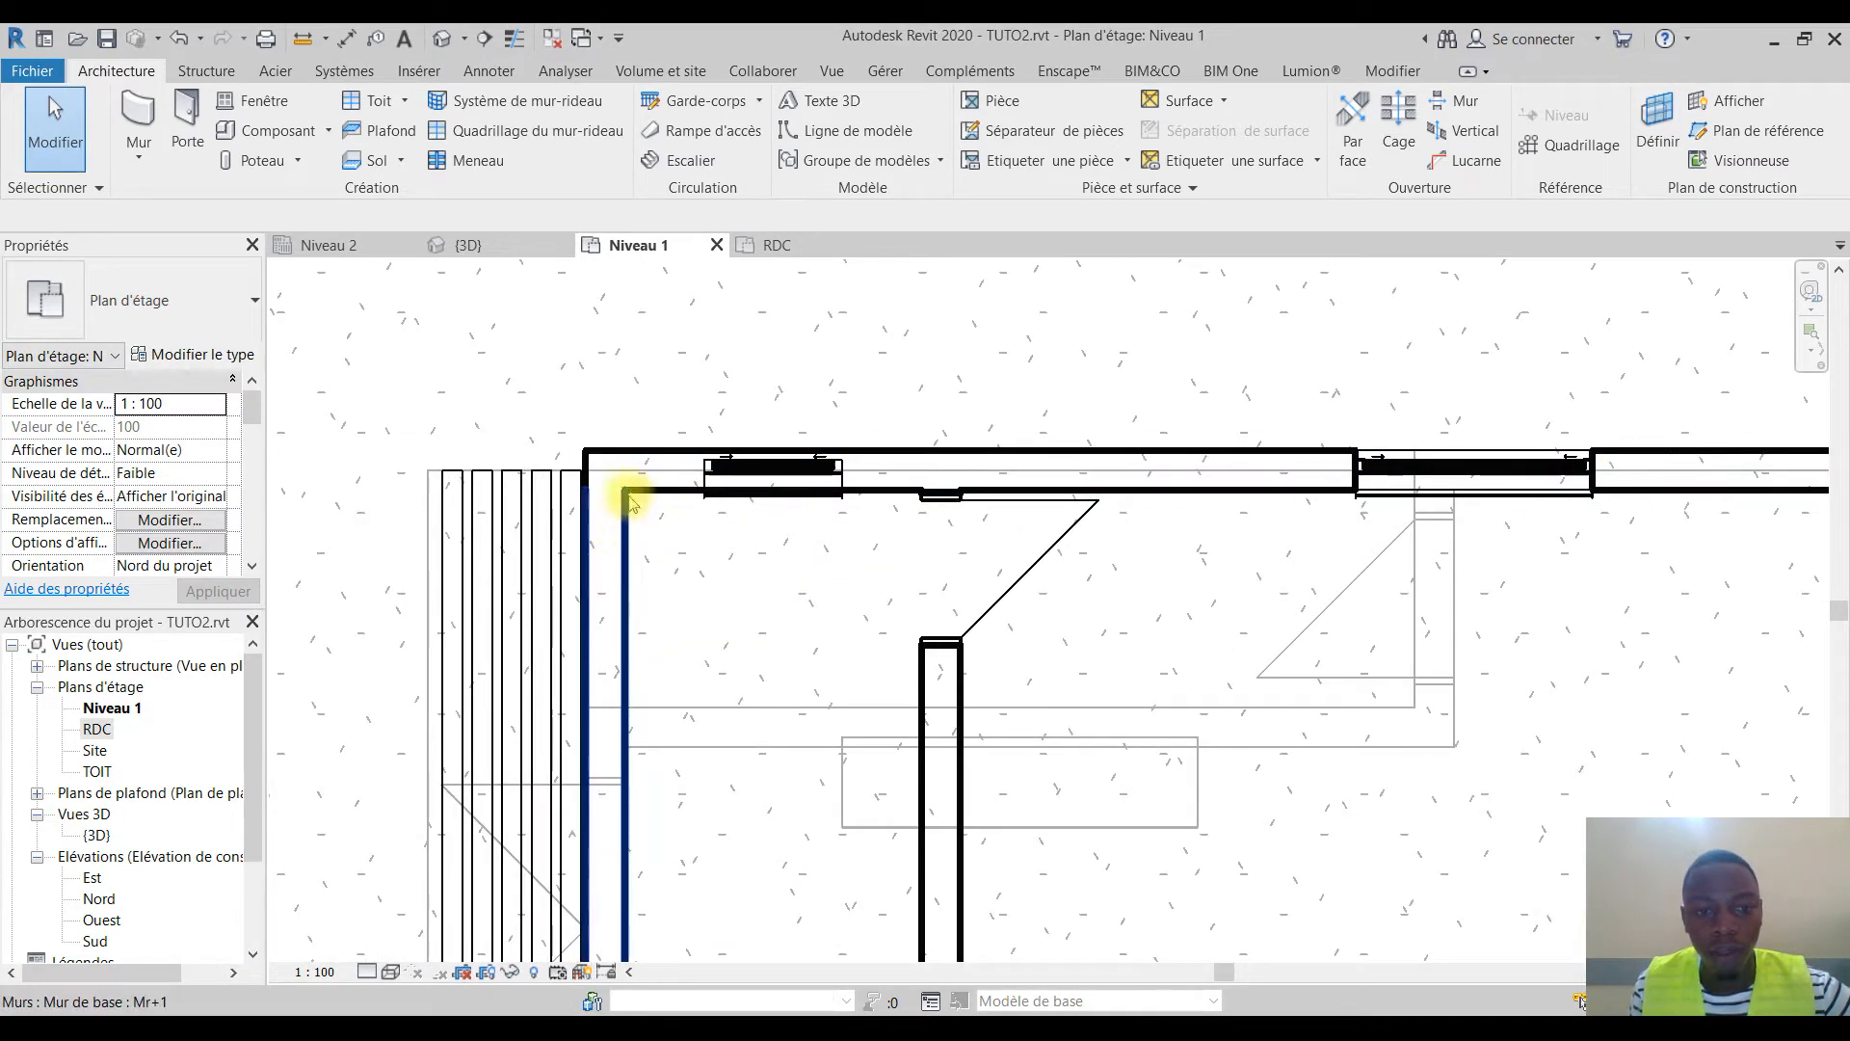
scroll(652, 508, "down", 3)
middle_click_drag(867, 661, 370, 547)
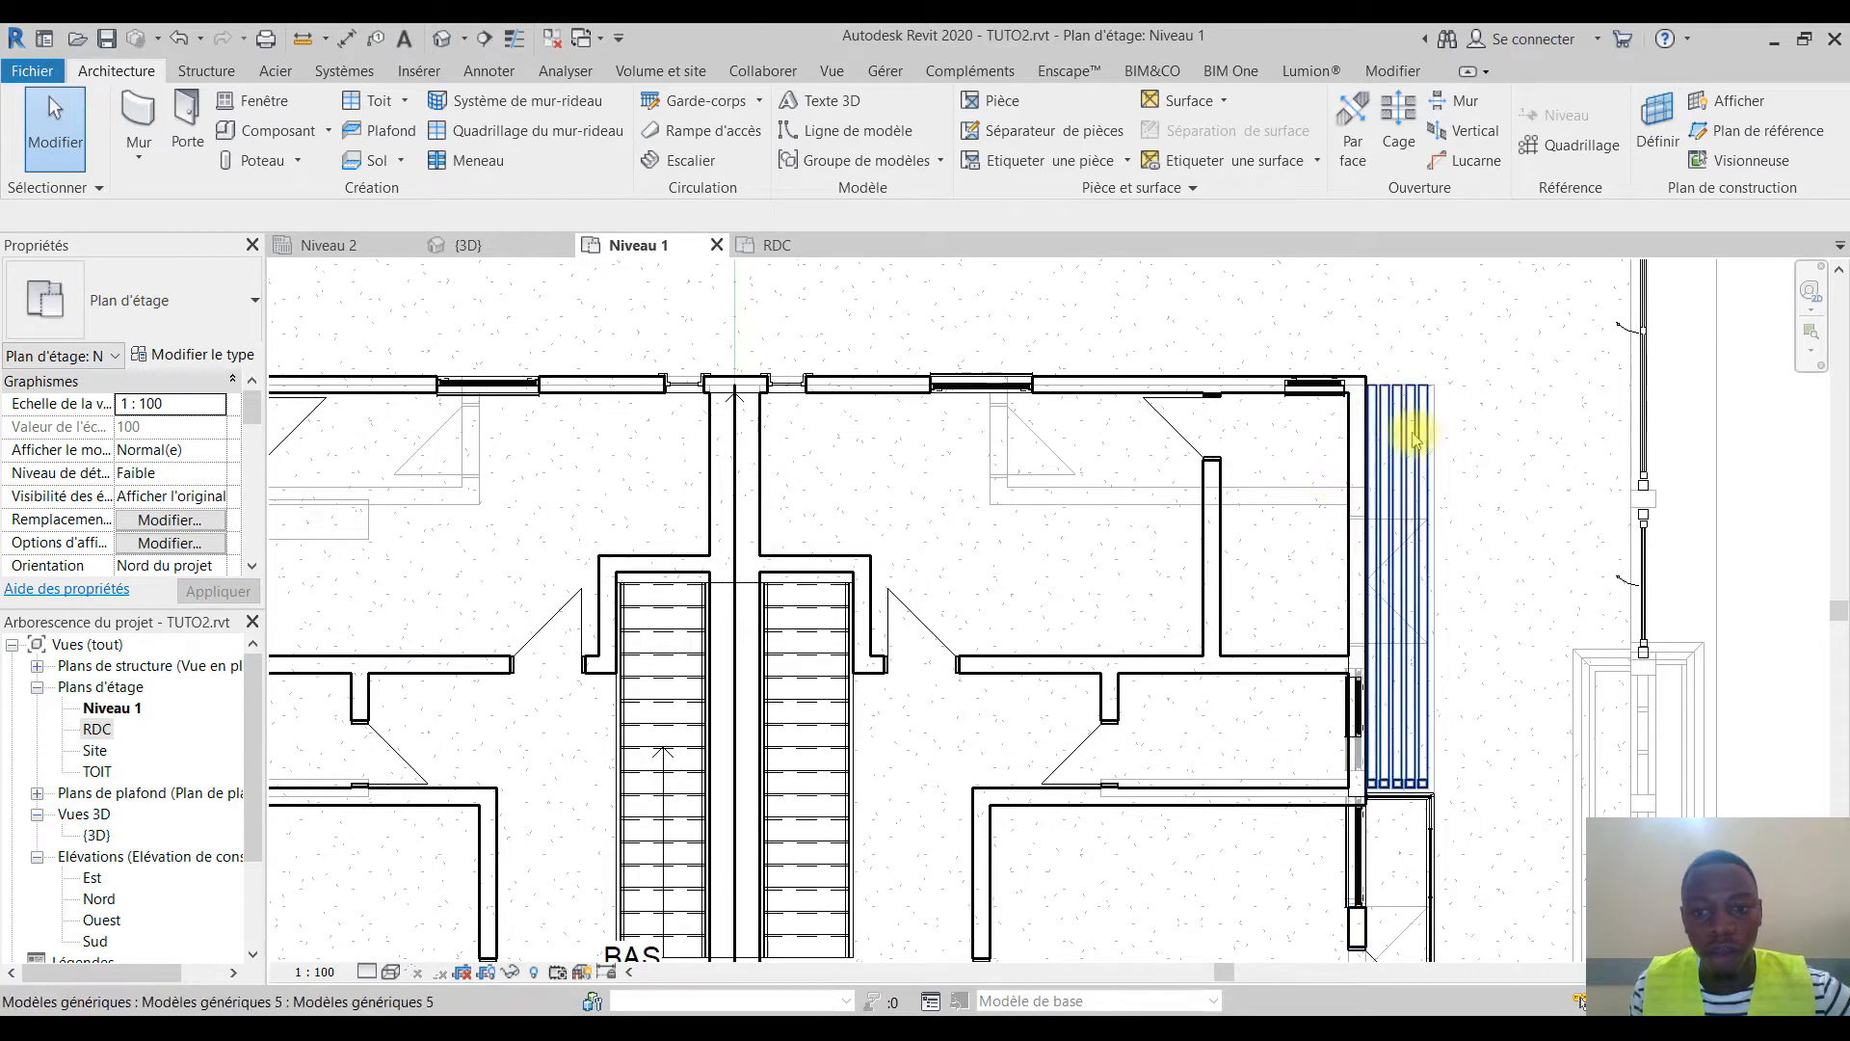
scroll(1169, 512, "down", 4)
scroll(1241, 491, "up", 2)
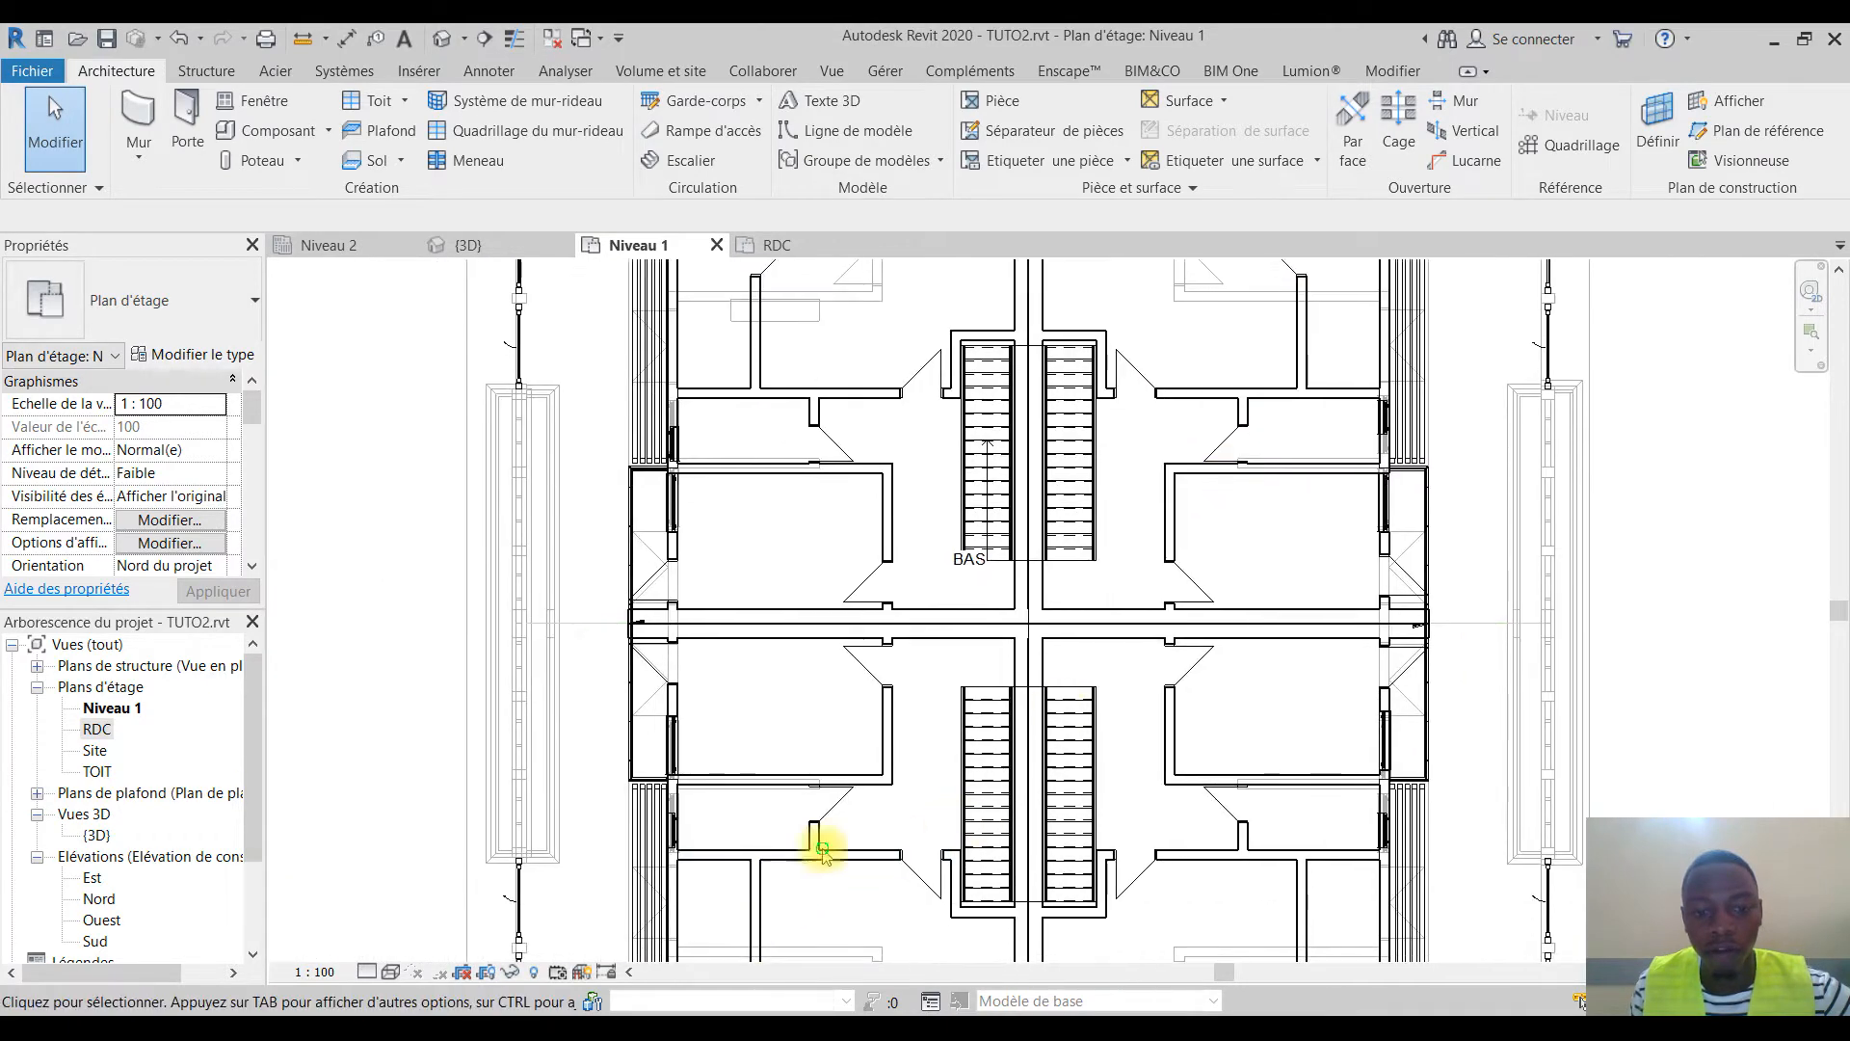
middle_click_drag(797, 880, 788, 808)
middle_click_drag(1223, 413, 722, 545)
scroll(722, 545, "up", 5)
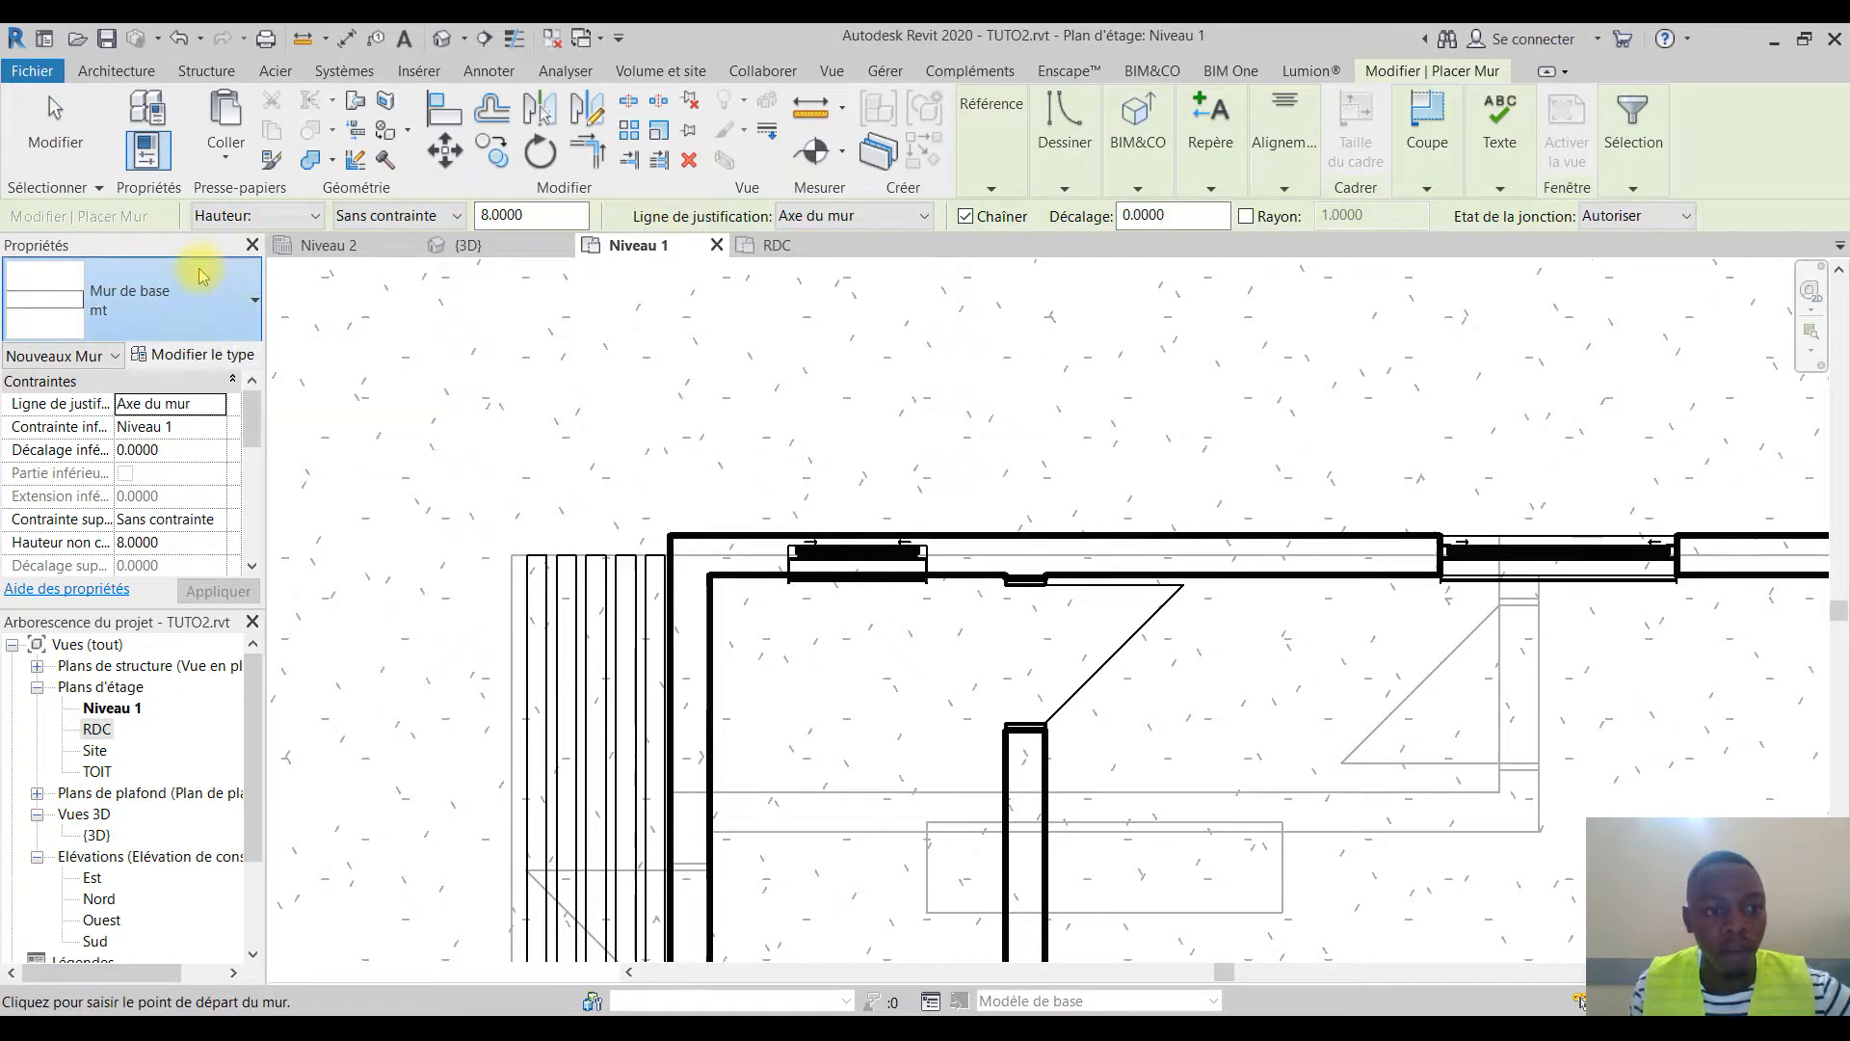
Box in the upper-left corner of the first shower room with Intérieur - Cloison 79 mm walls reaching up to level TOIT
left_click(202, 276)
scroll(172, 547, "down", 2)
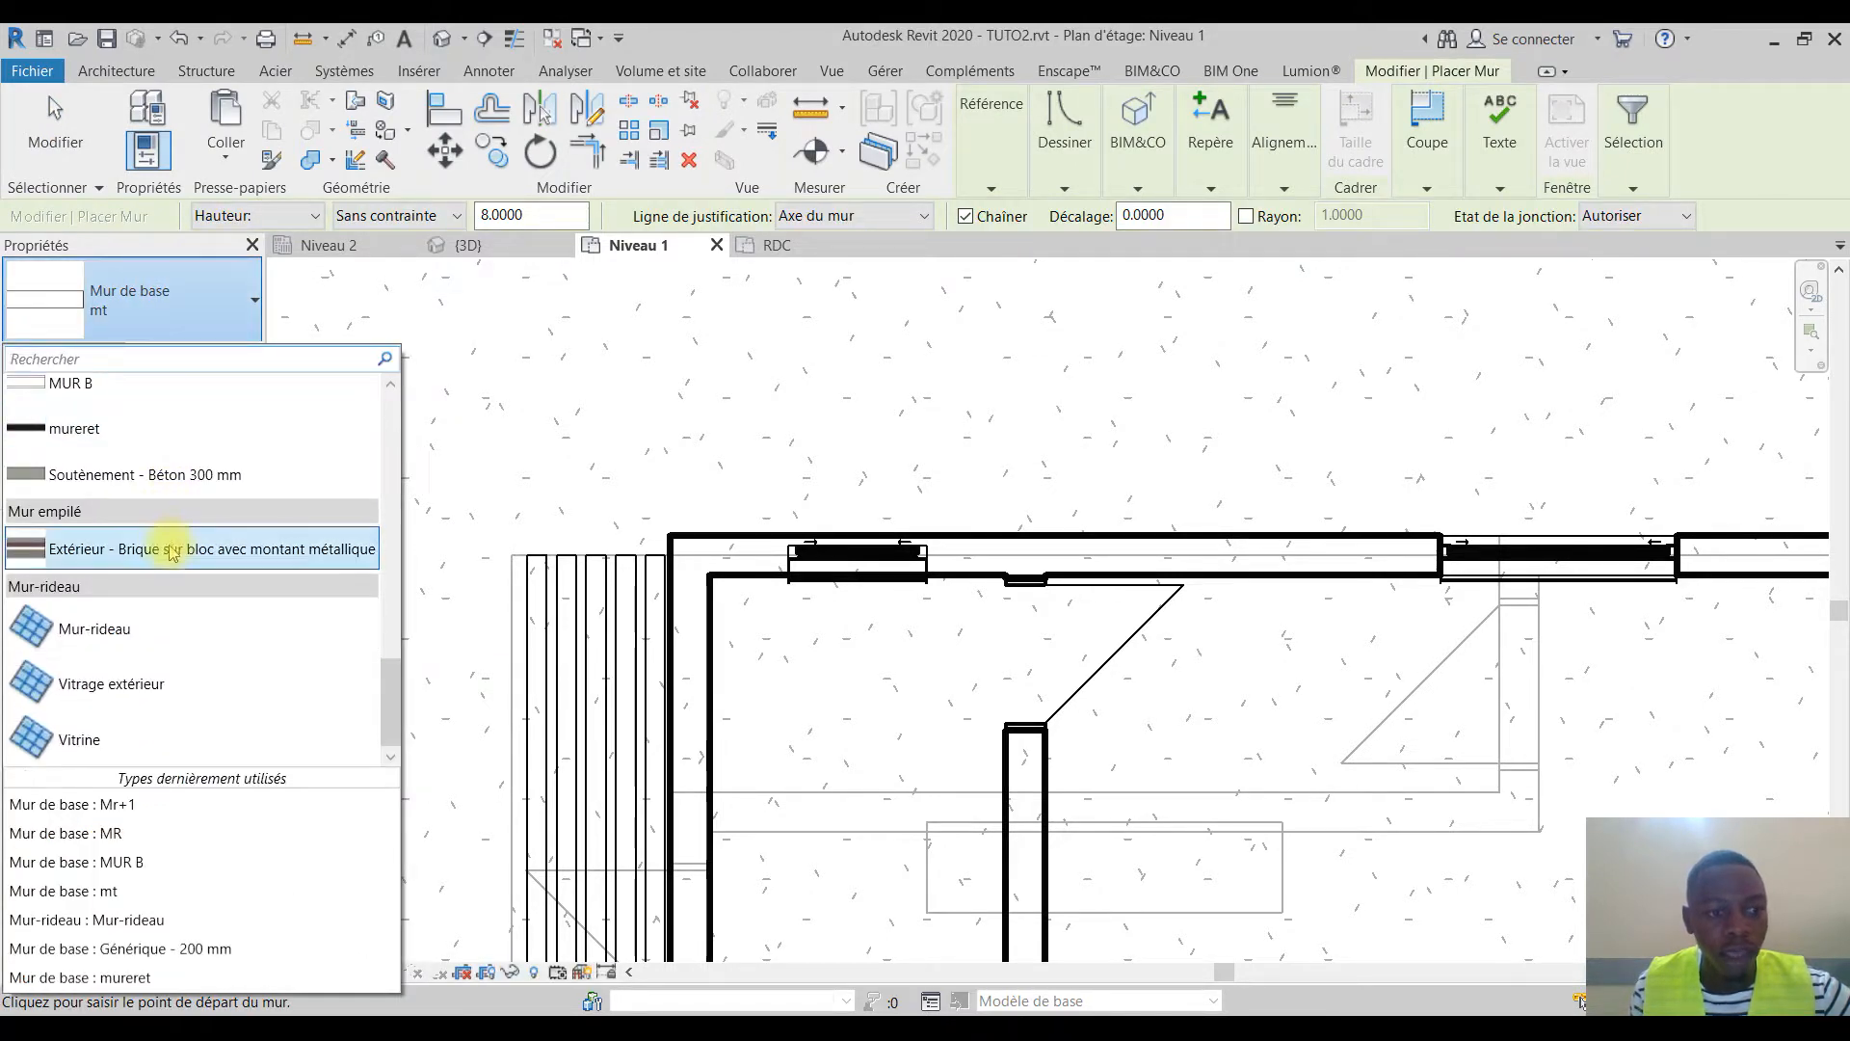
scroll(164, 545, "up", 4)
scroll(154, 543, "up", 1)
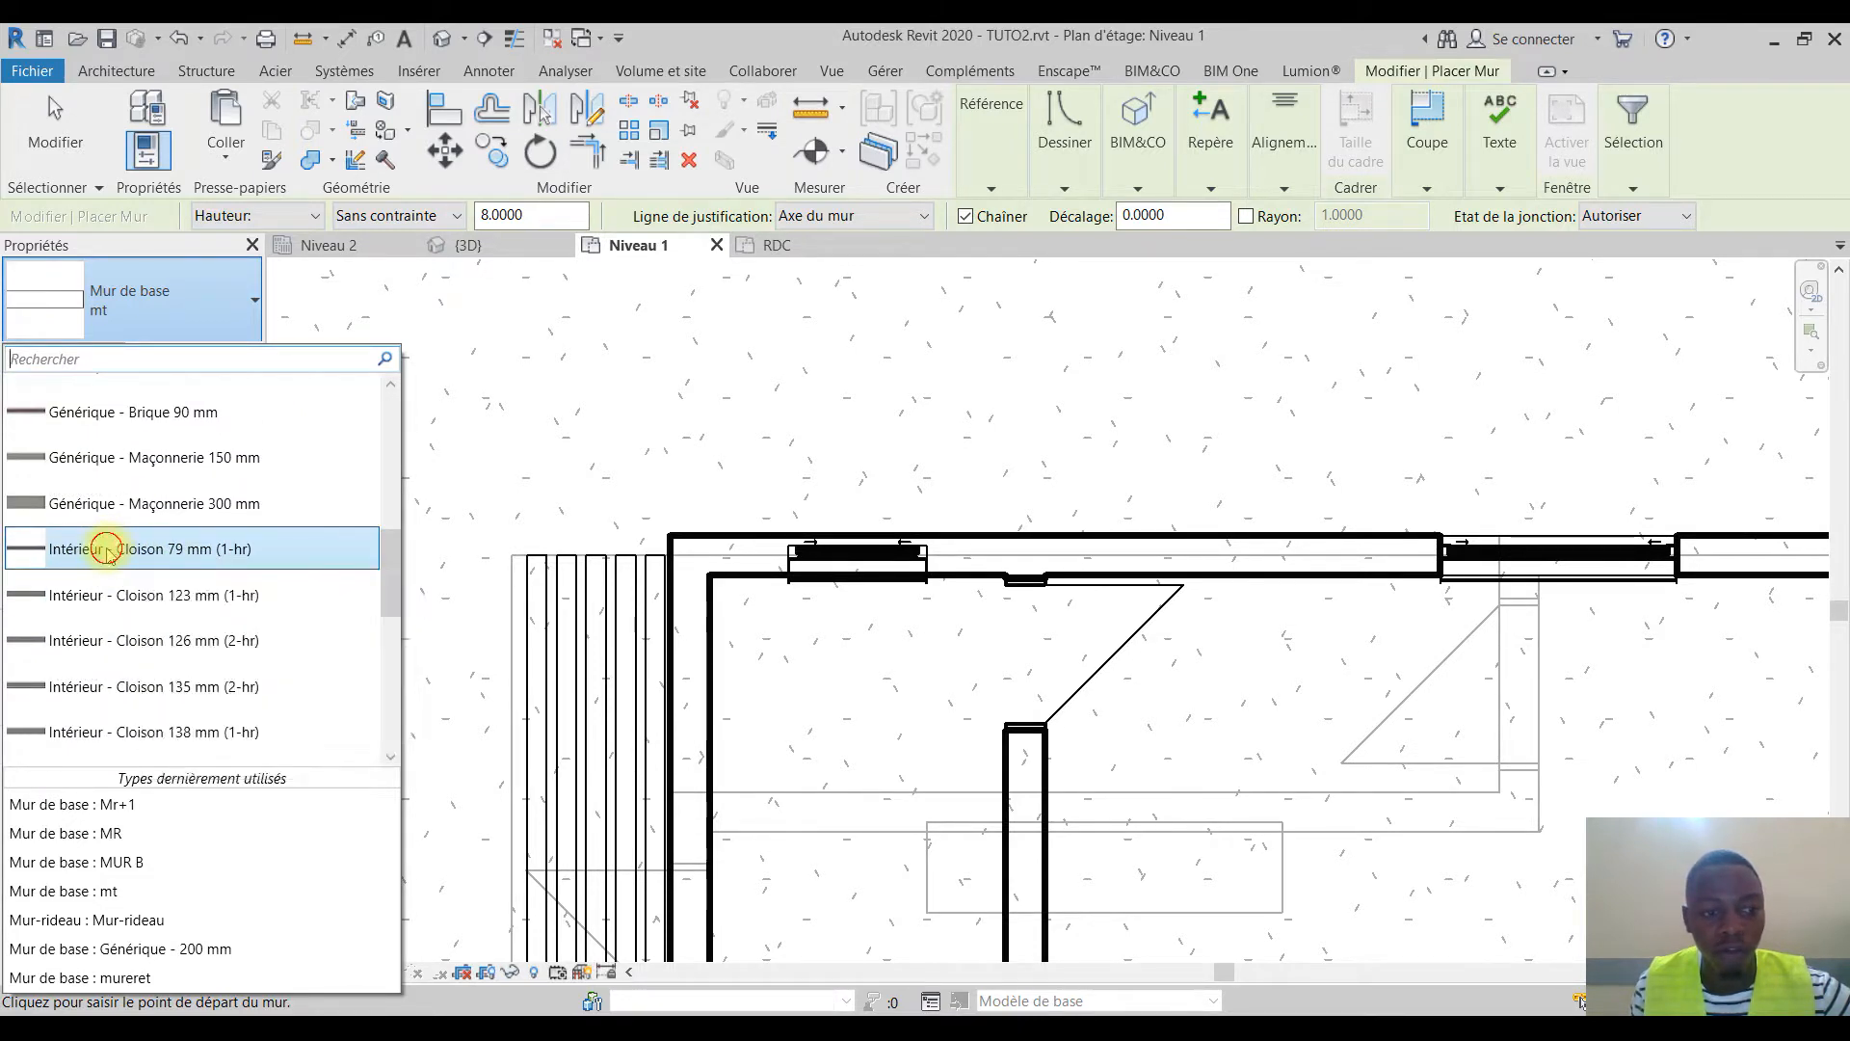
left_click(111, 551)
scroll(772, 607, "up", 2)
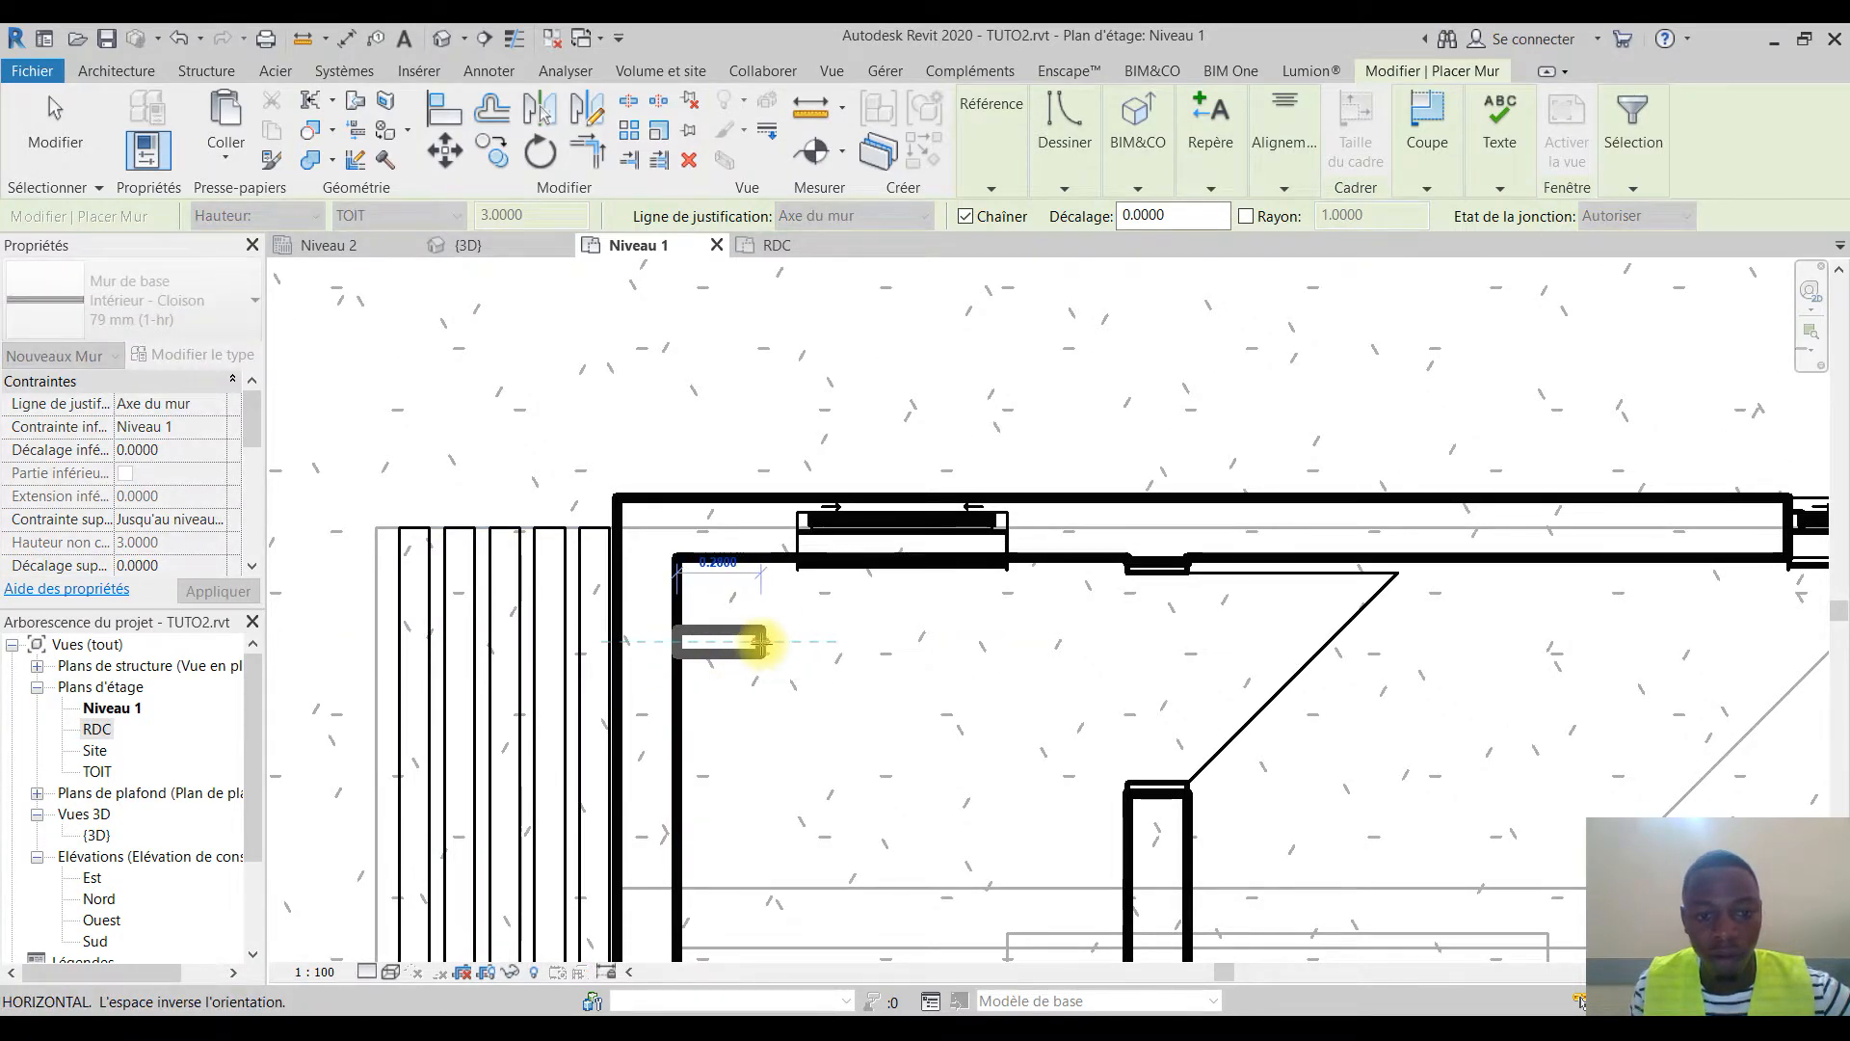
left_click(779, 624)
key("Escape")
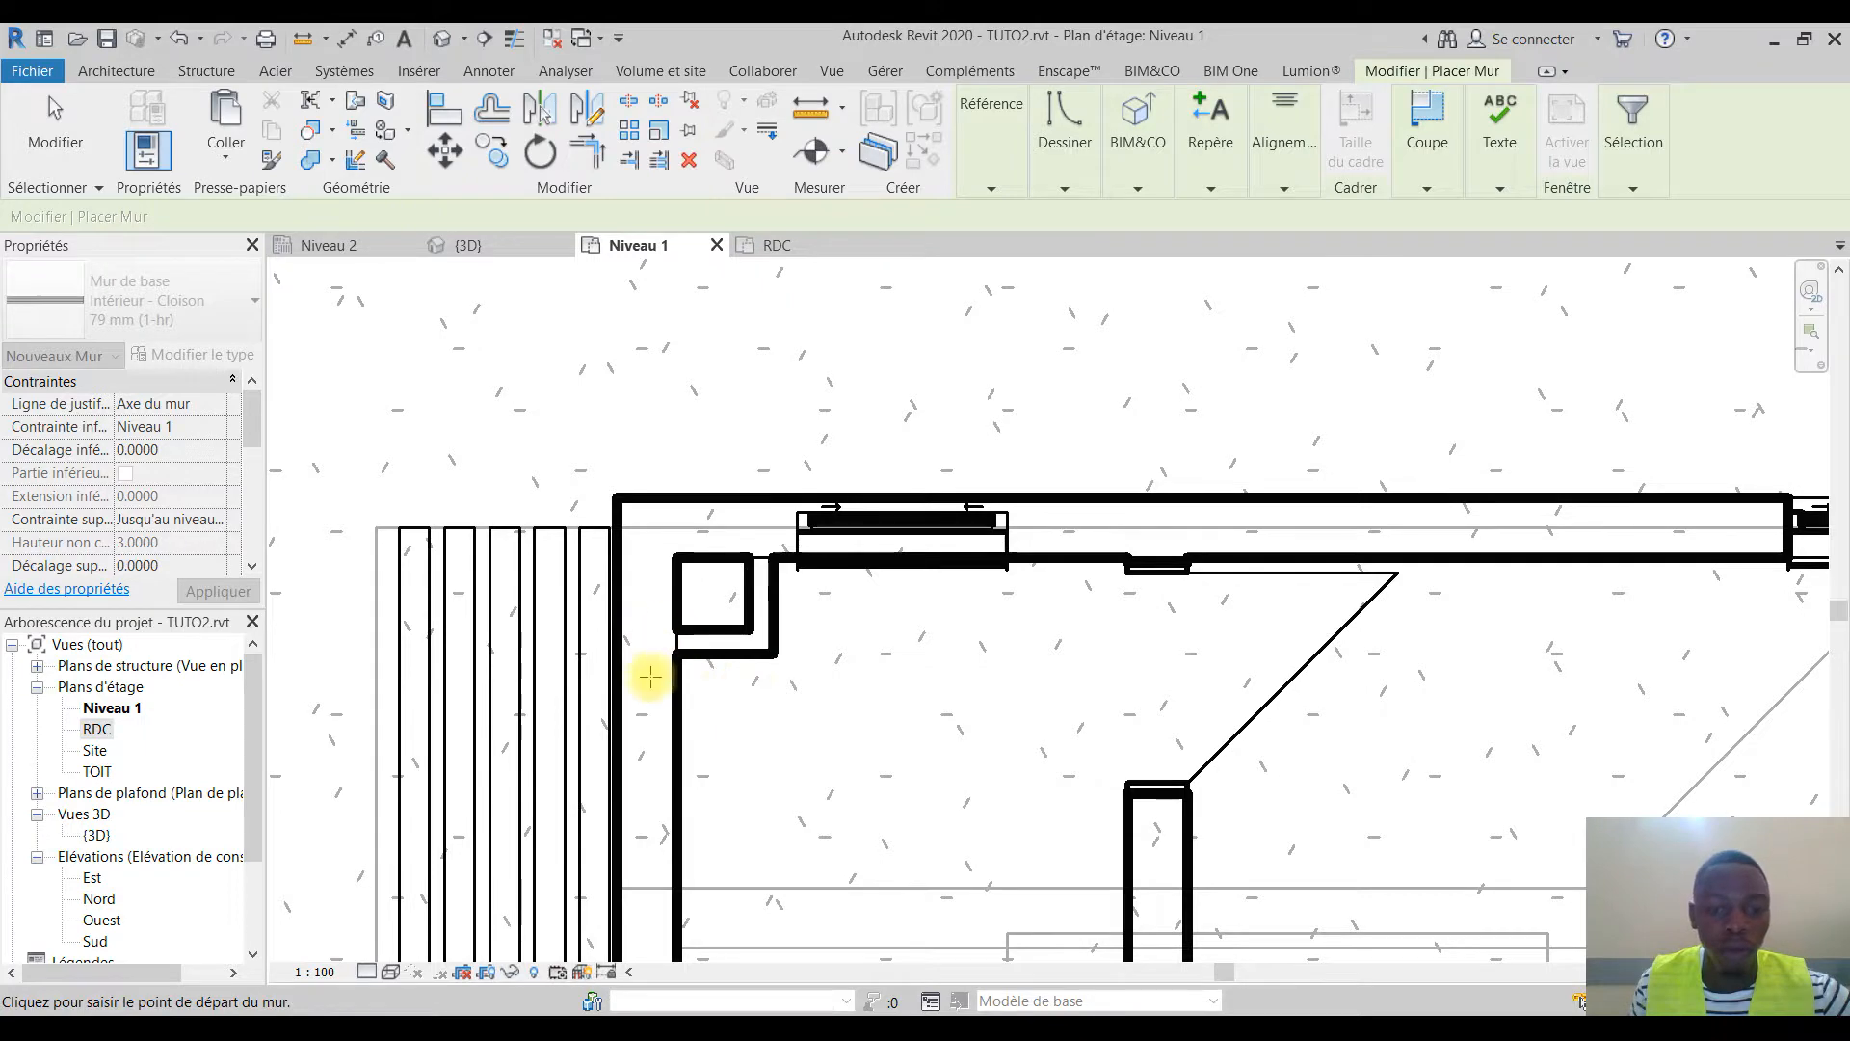
Box in the upper-right corner of the opposite shower room with the same partition walls, about 0.20 m out from the side wall
scroll(887, 756, "down", 3)
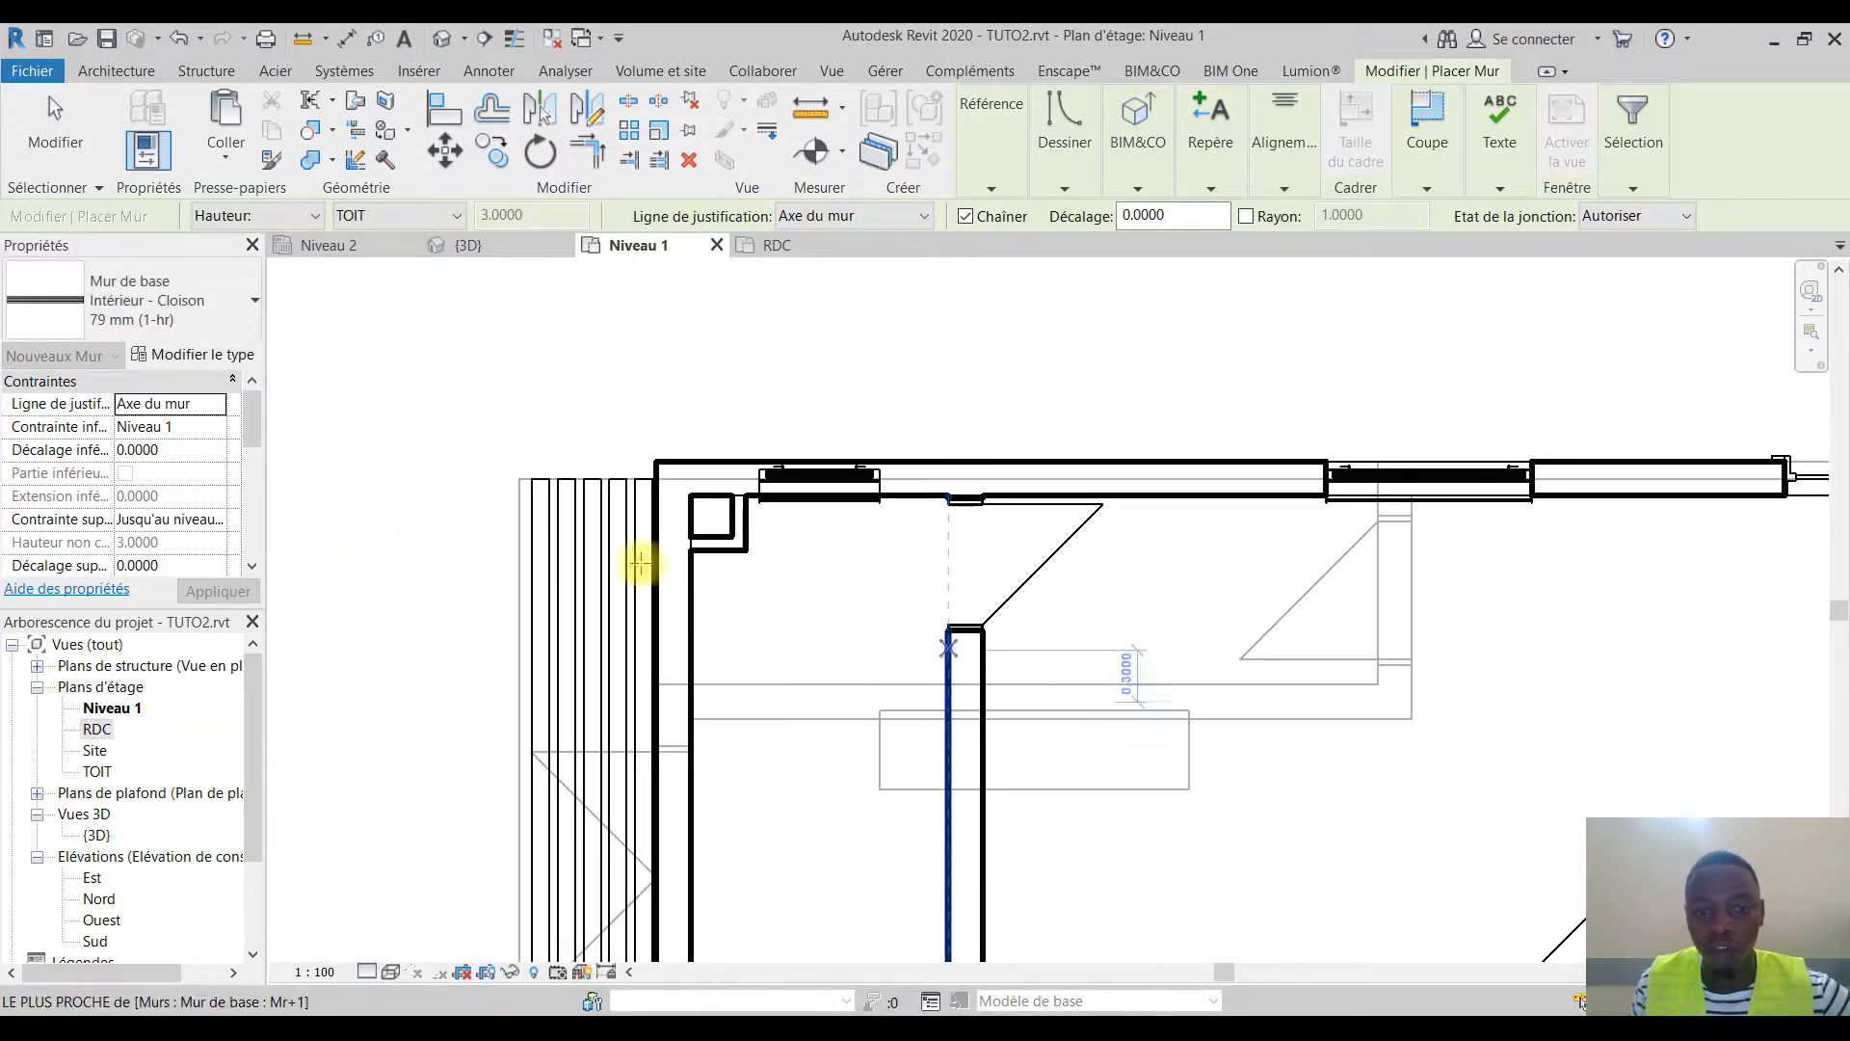
middle_click_drag(1322, 648, 810, 612)
scroll(1187, 612, "down", 2)
mouse_move(1187, 612)
middle_mouse_down()
mouse_move(1016, 655)
mouse_move(1180, 675)
middle_mouse_up()
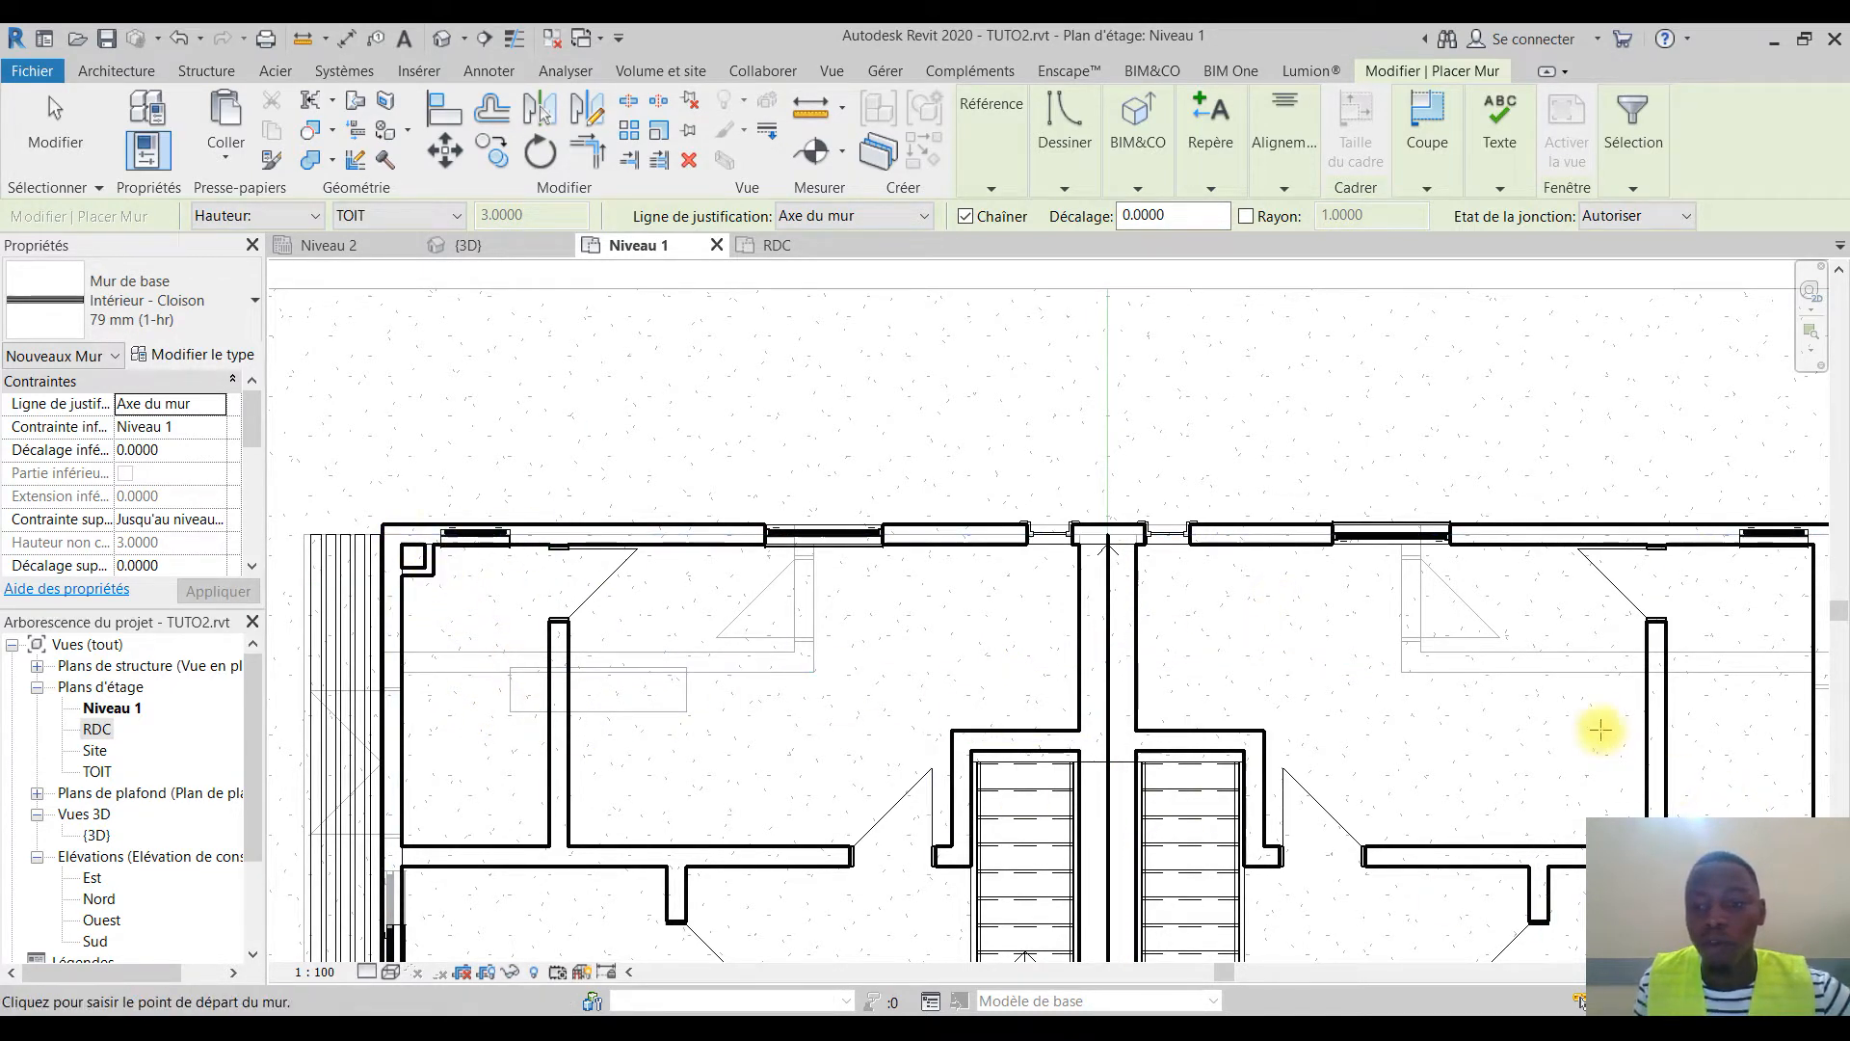
middle_click_drag(1600, 730, 1211, 698)
scroll(1404, 524, "up", 5)
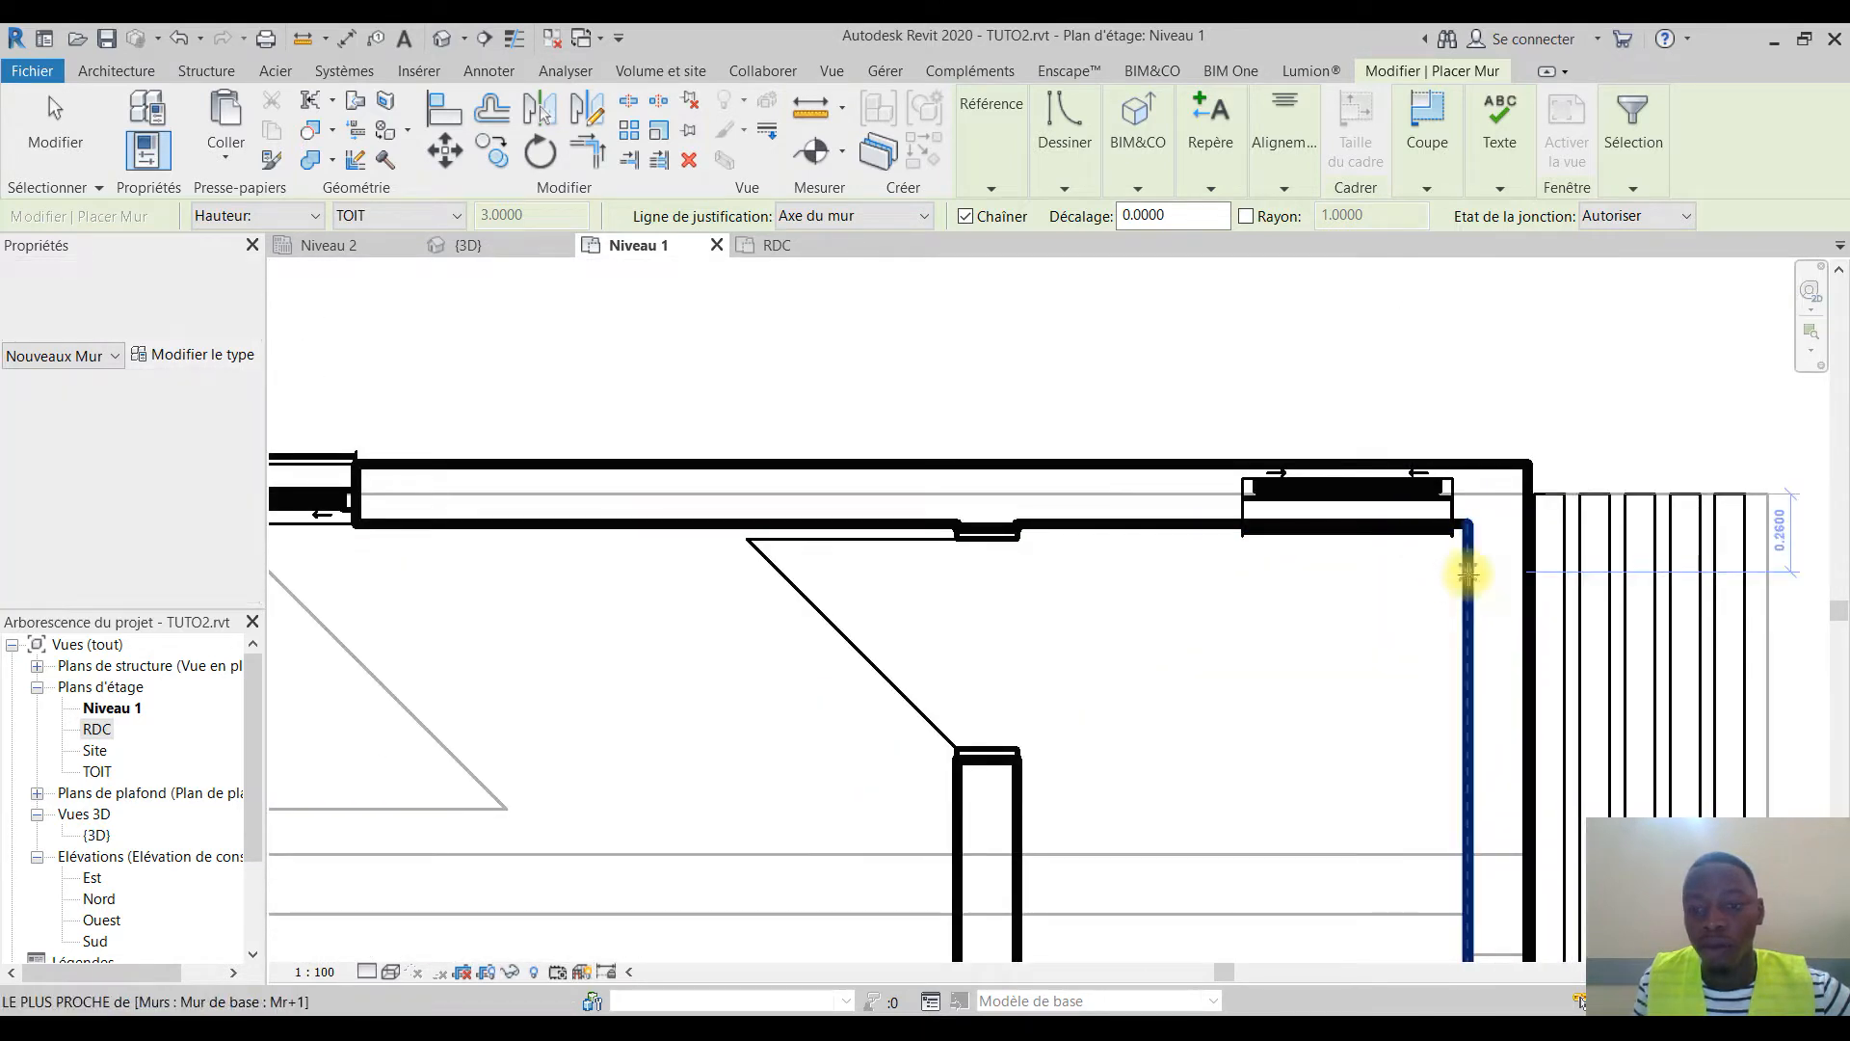
left_click(1468, 589)
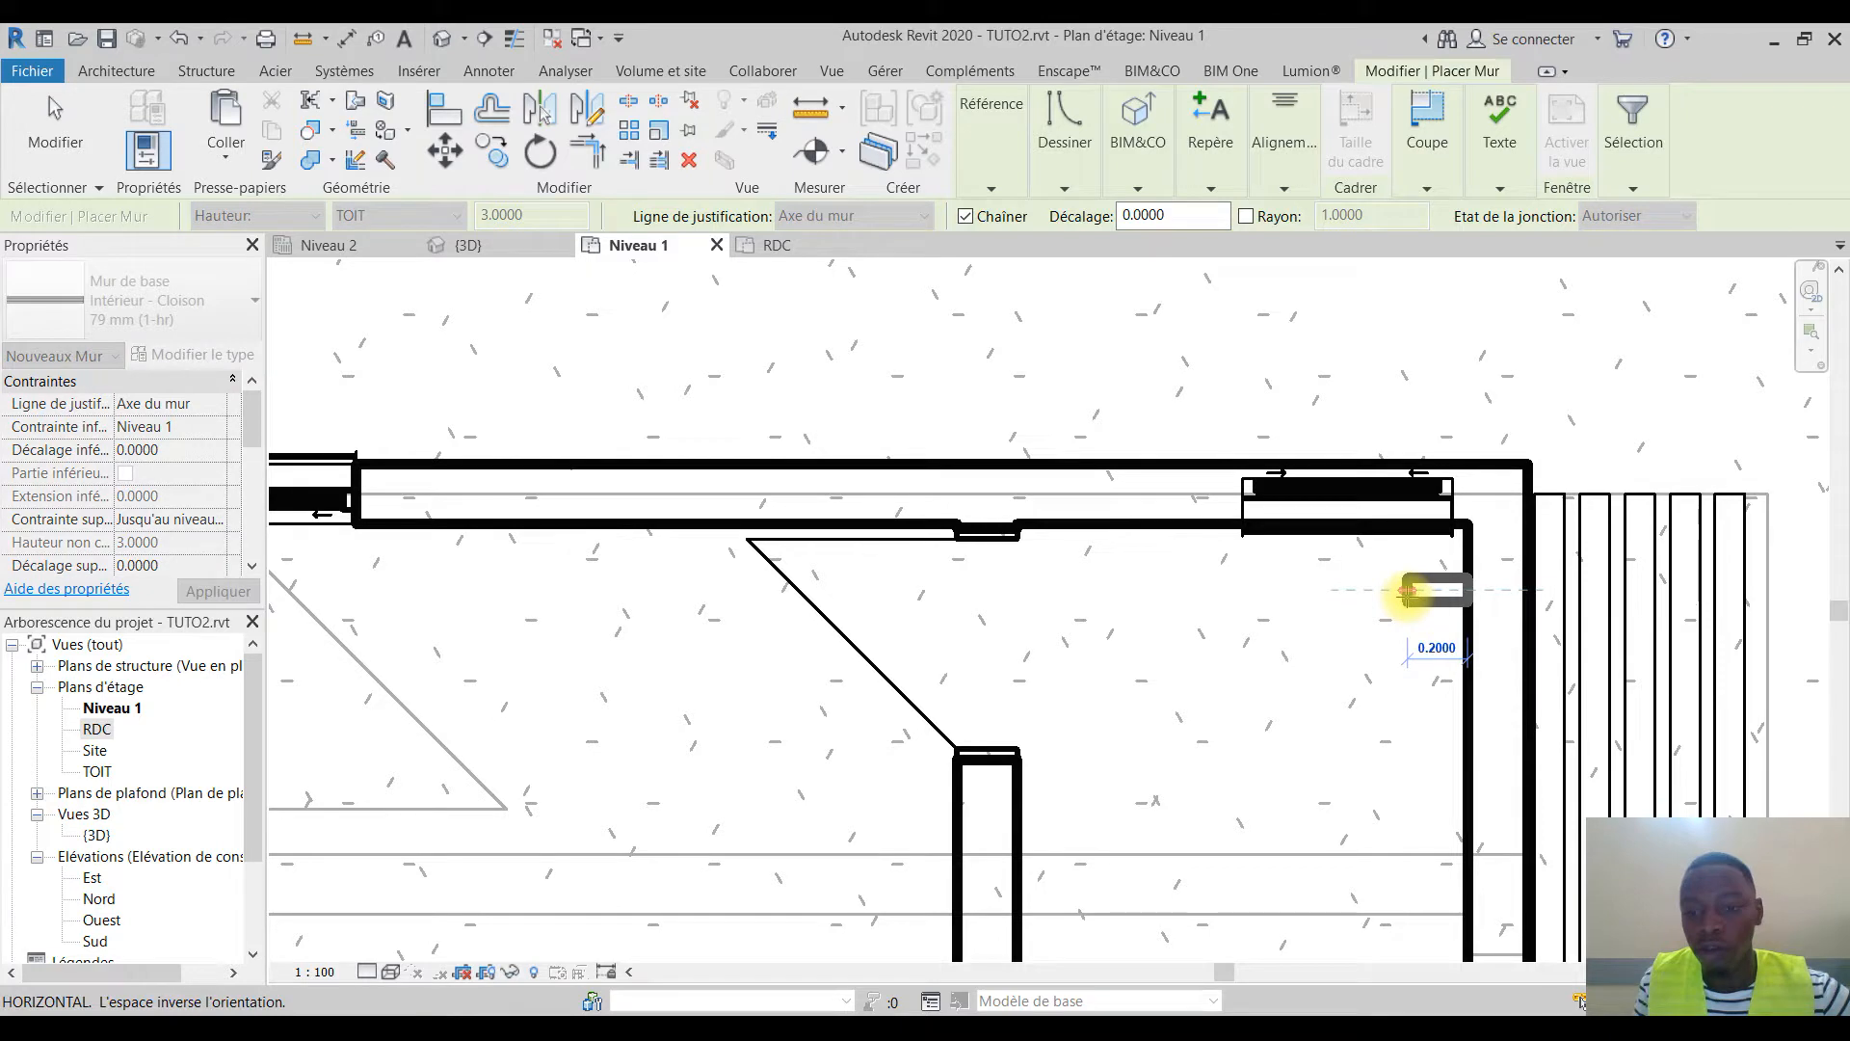
left_click(1407, 591)
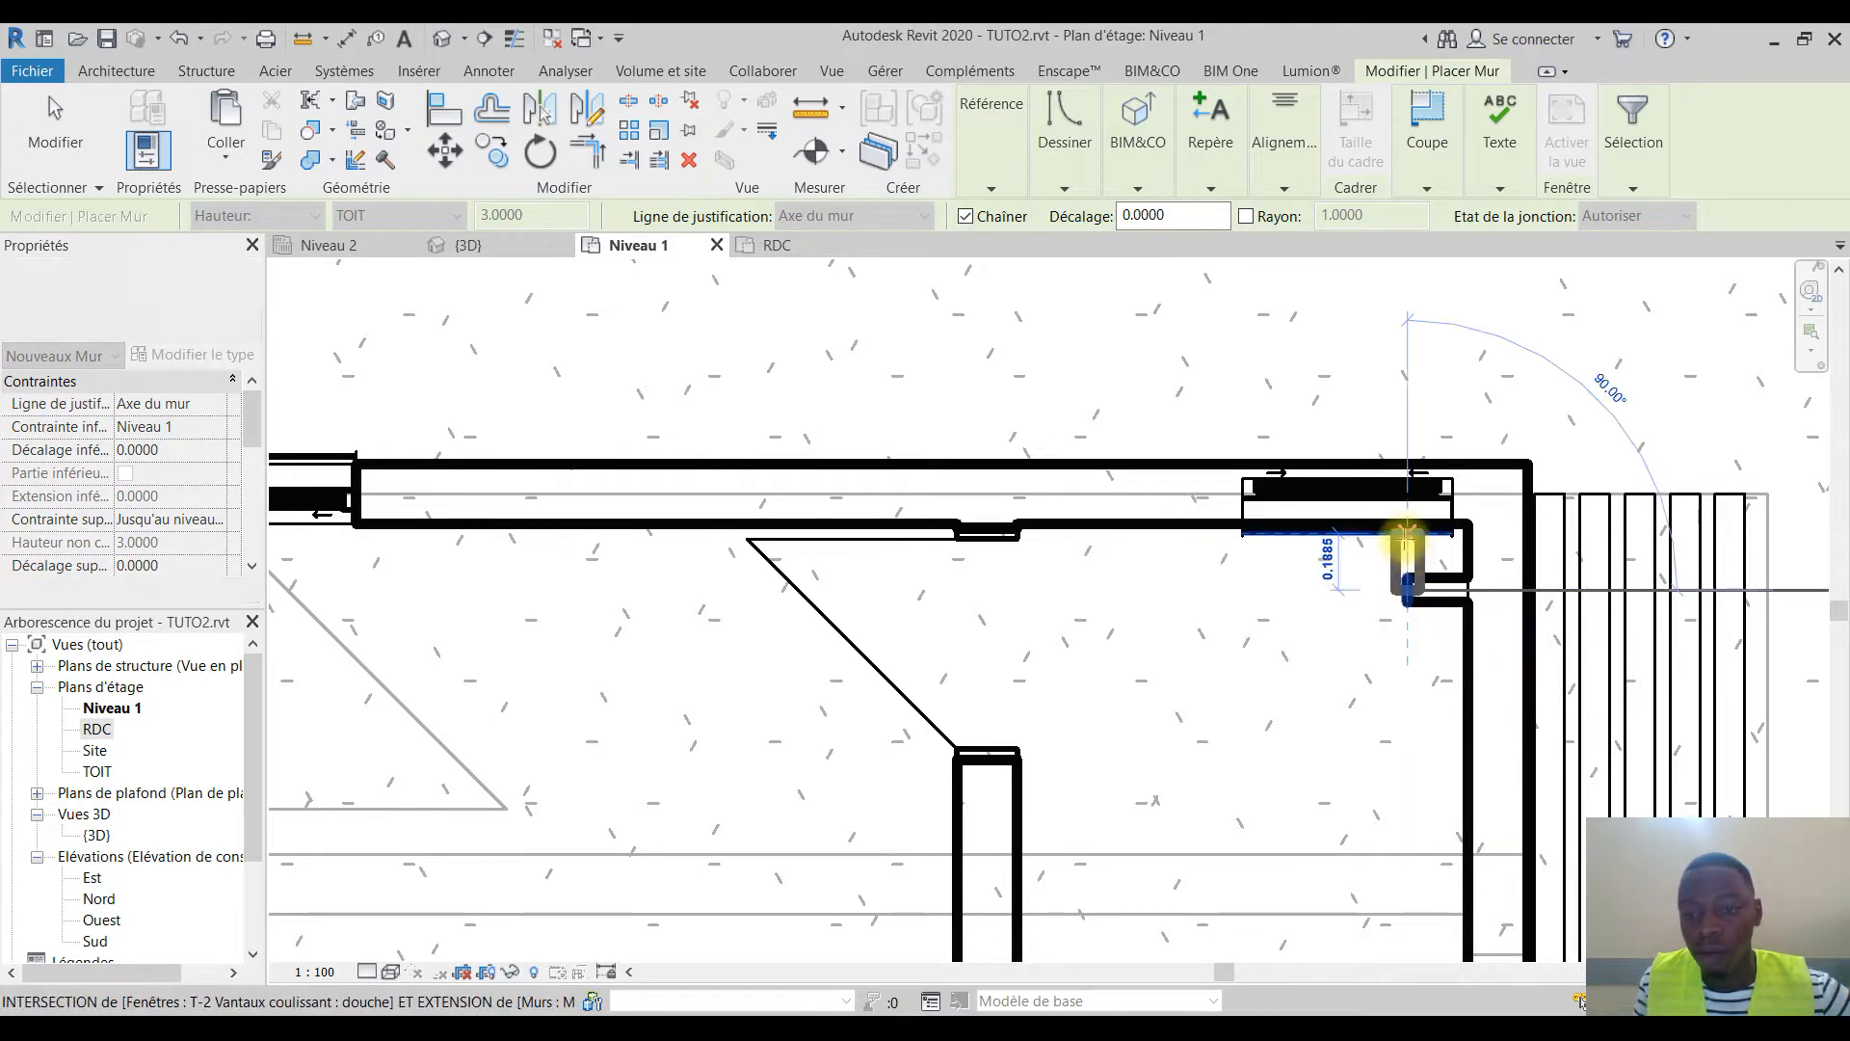
left_click(1405, 525)
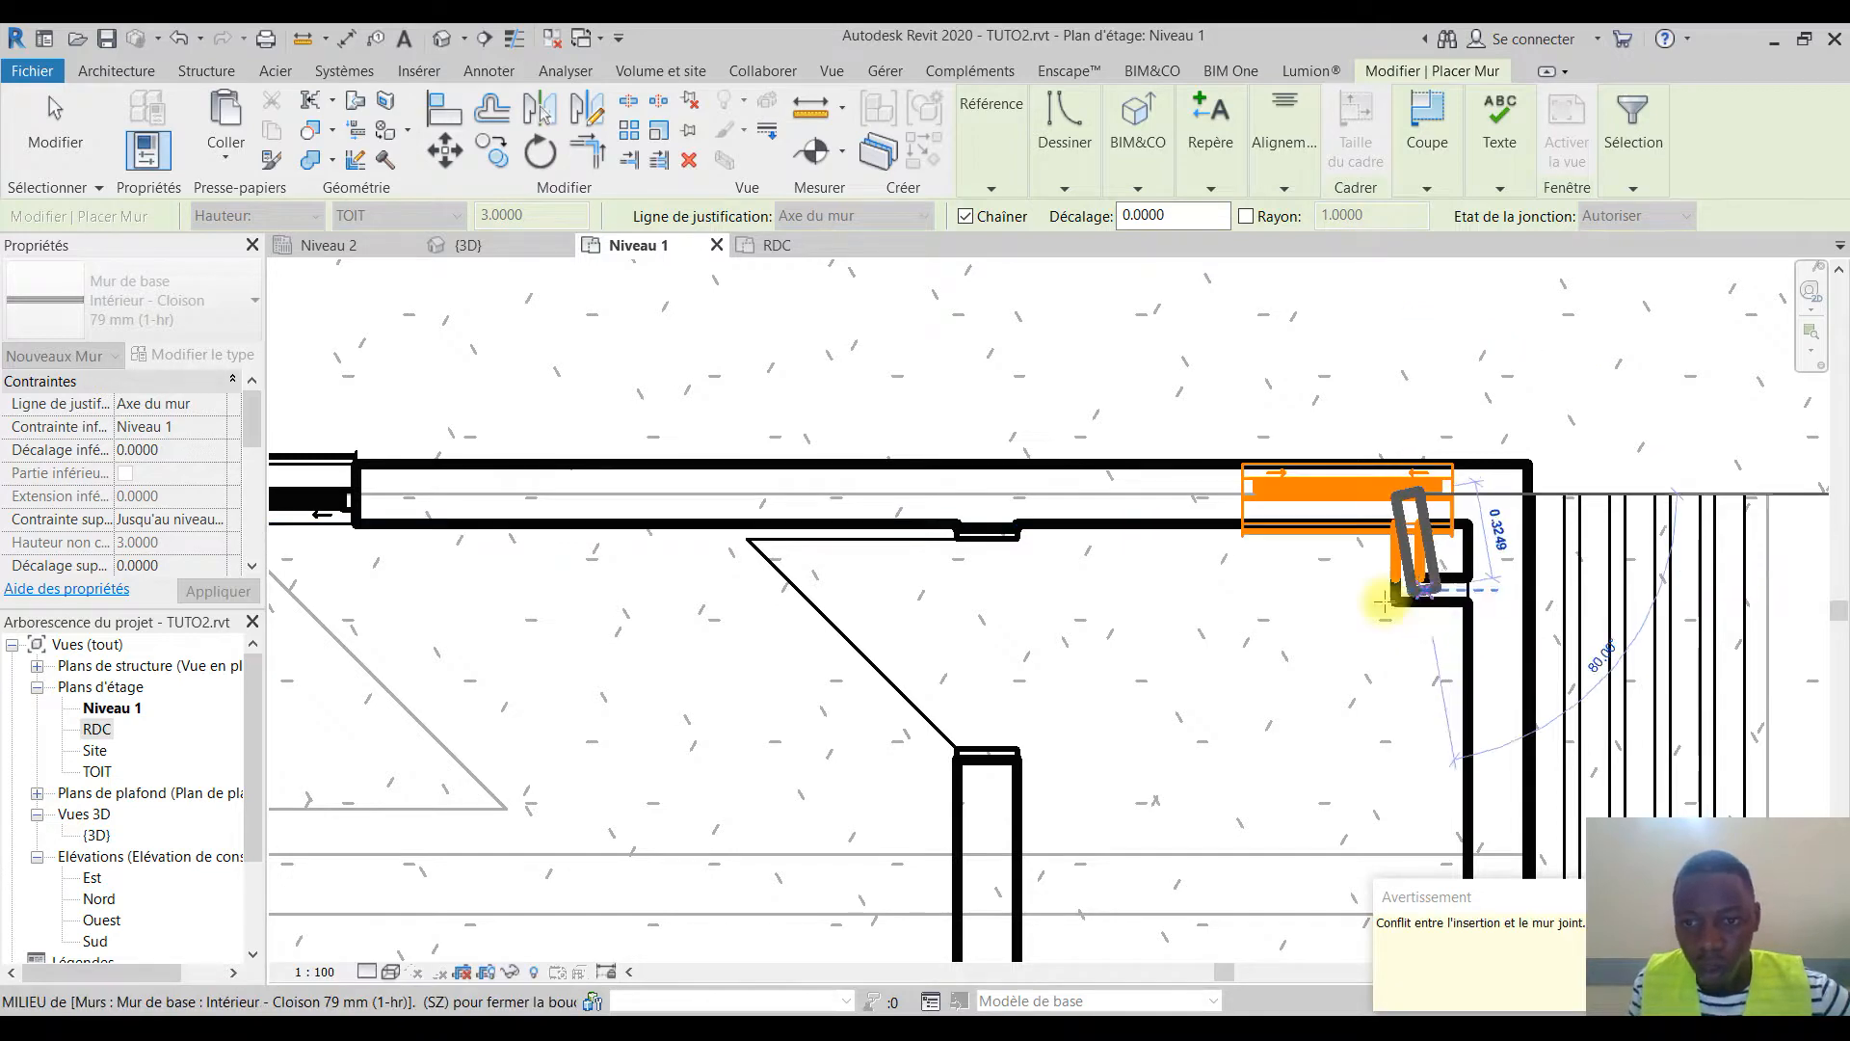
key("Escape")
key("Escape")
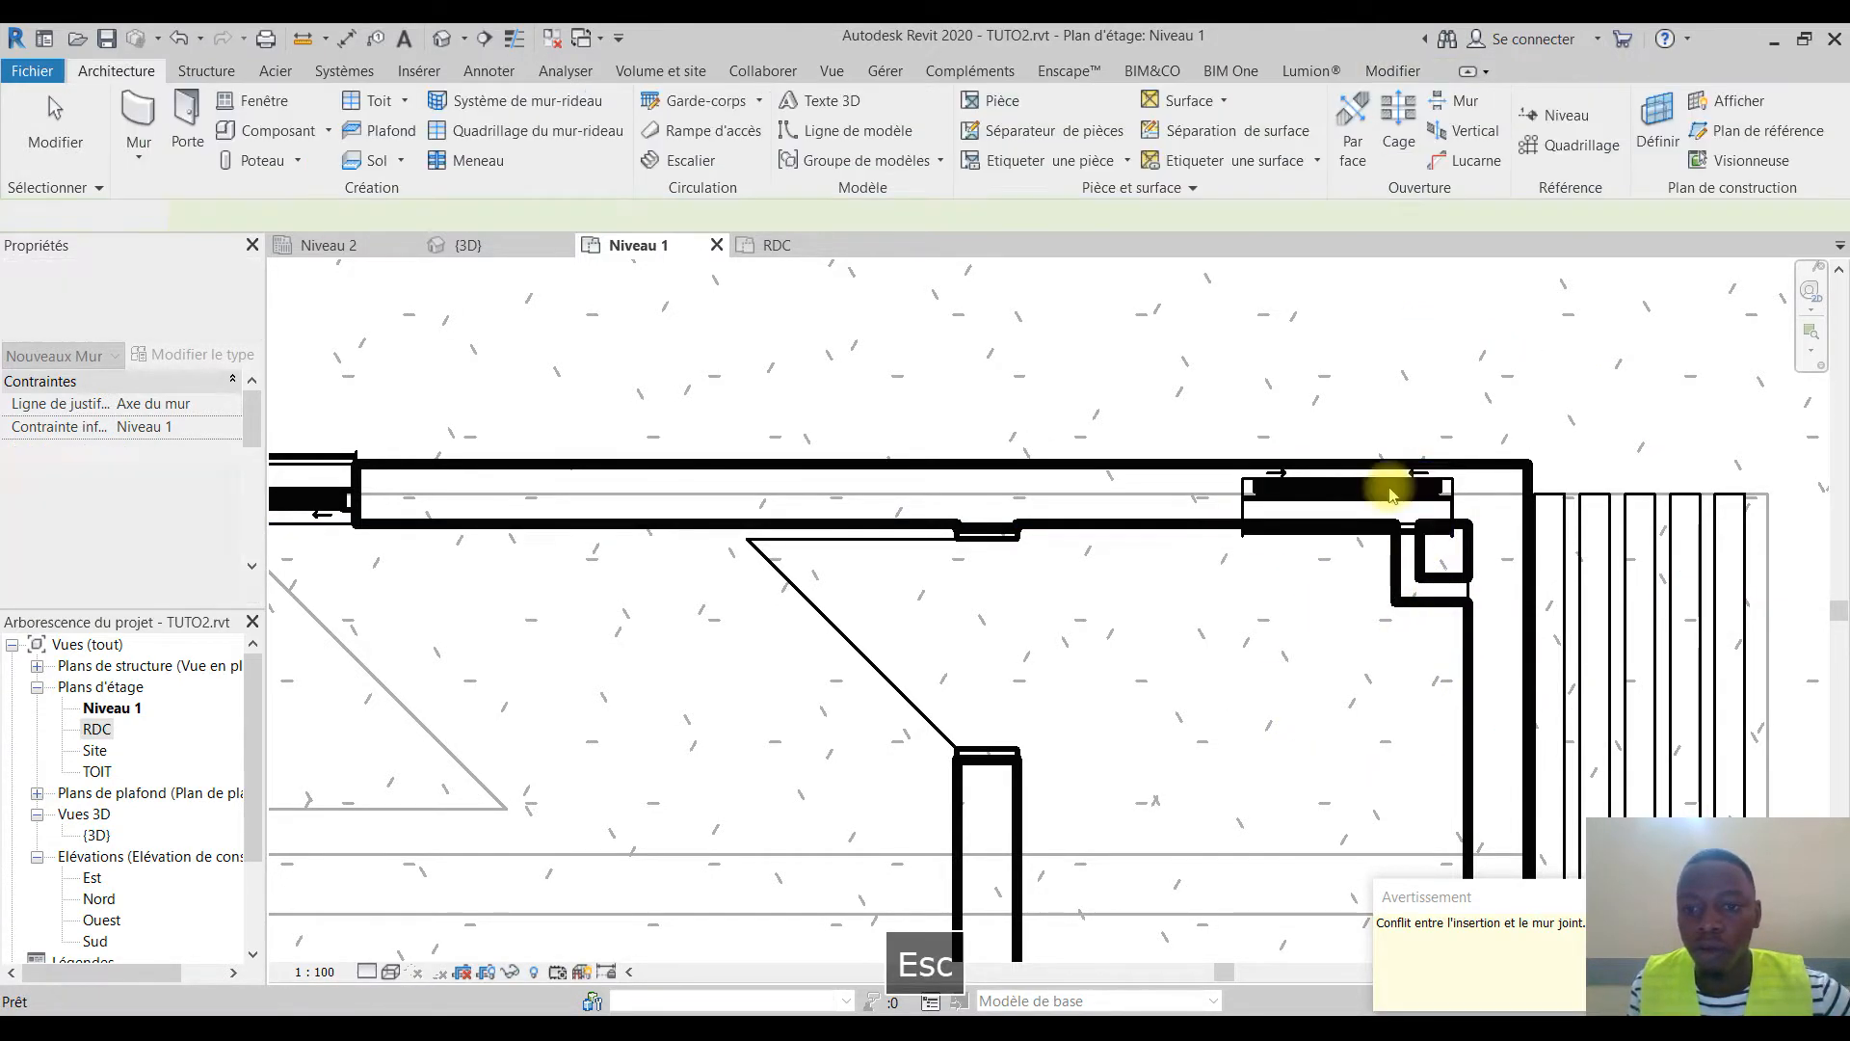
Move the douche window beside the upper-right corner box about 0.24 m along its wall, away from the box
left_click(1376, 496)
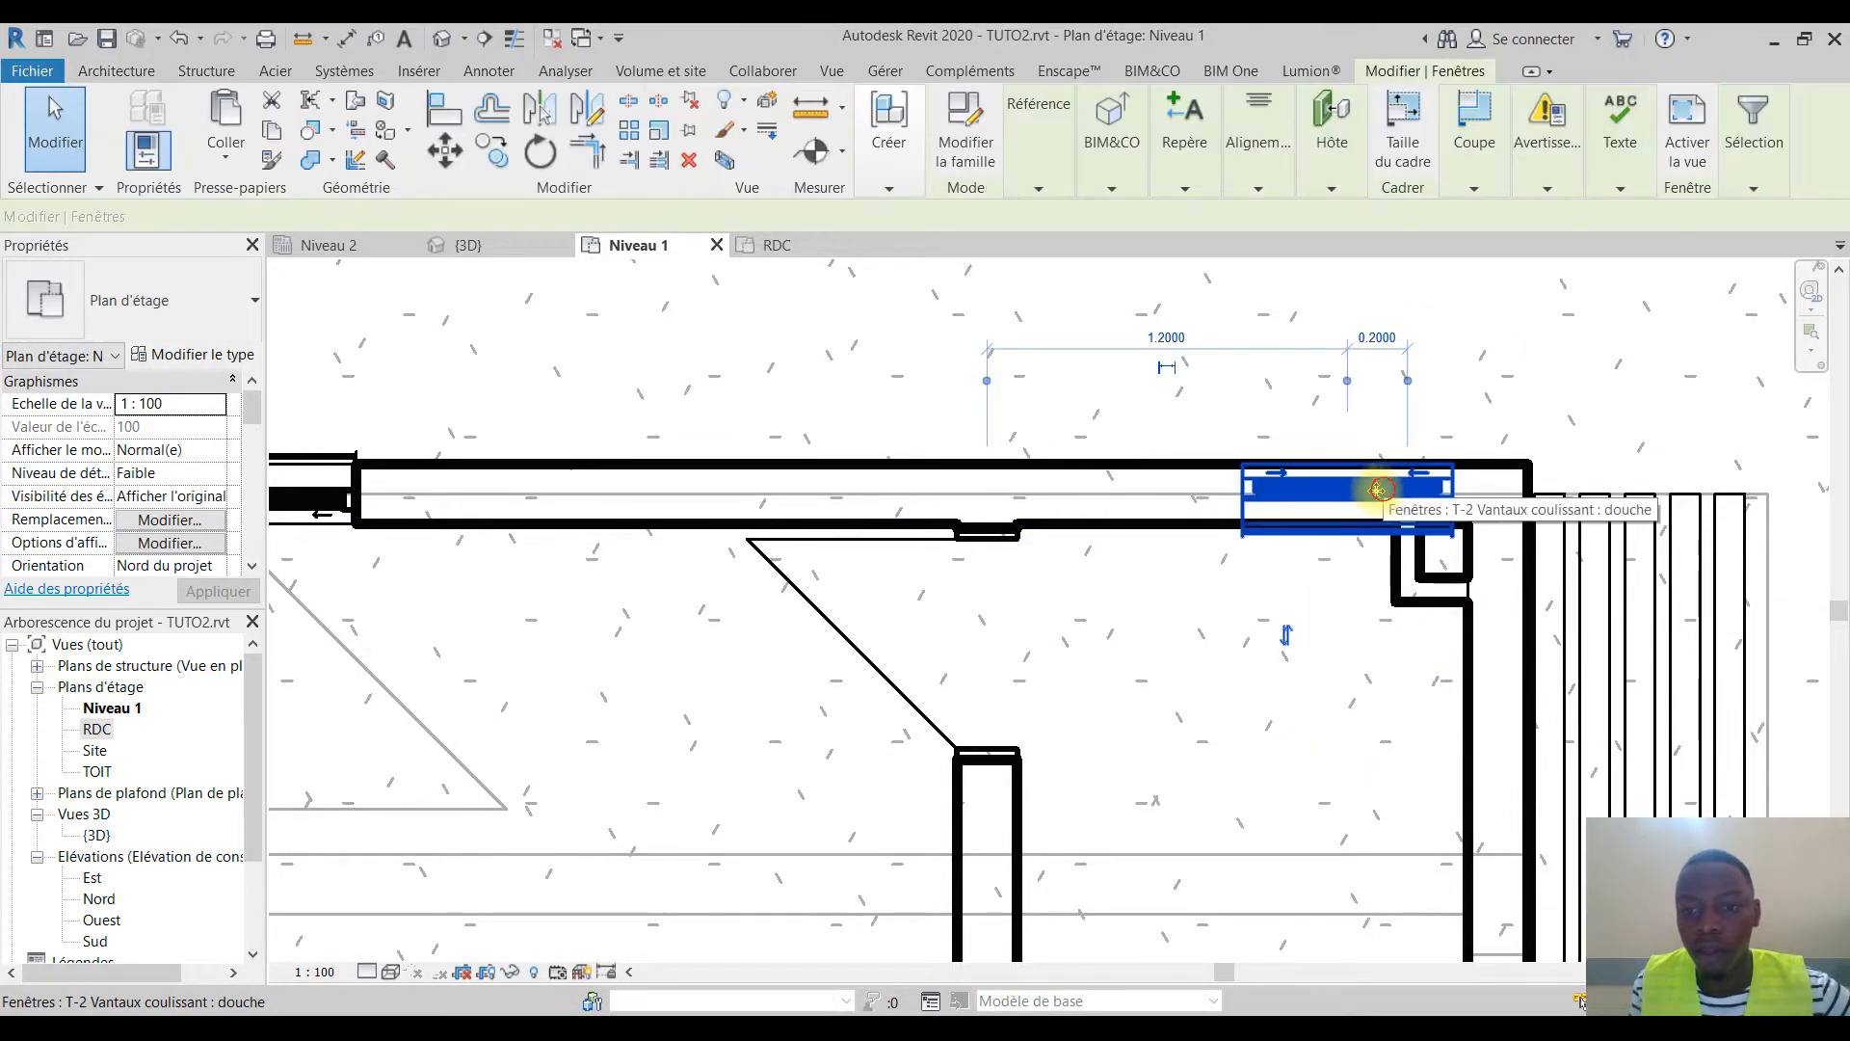
left_click_drag(1376, 496, 1311, 499)
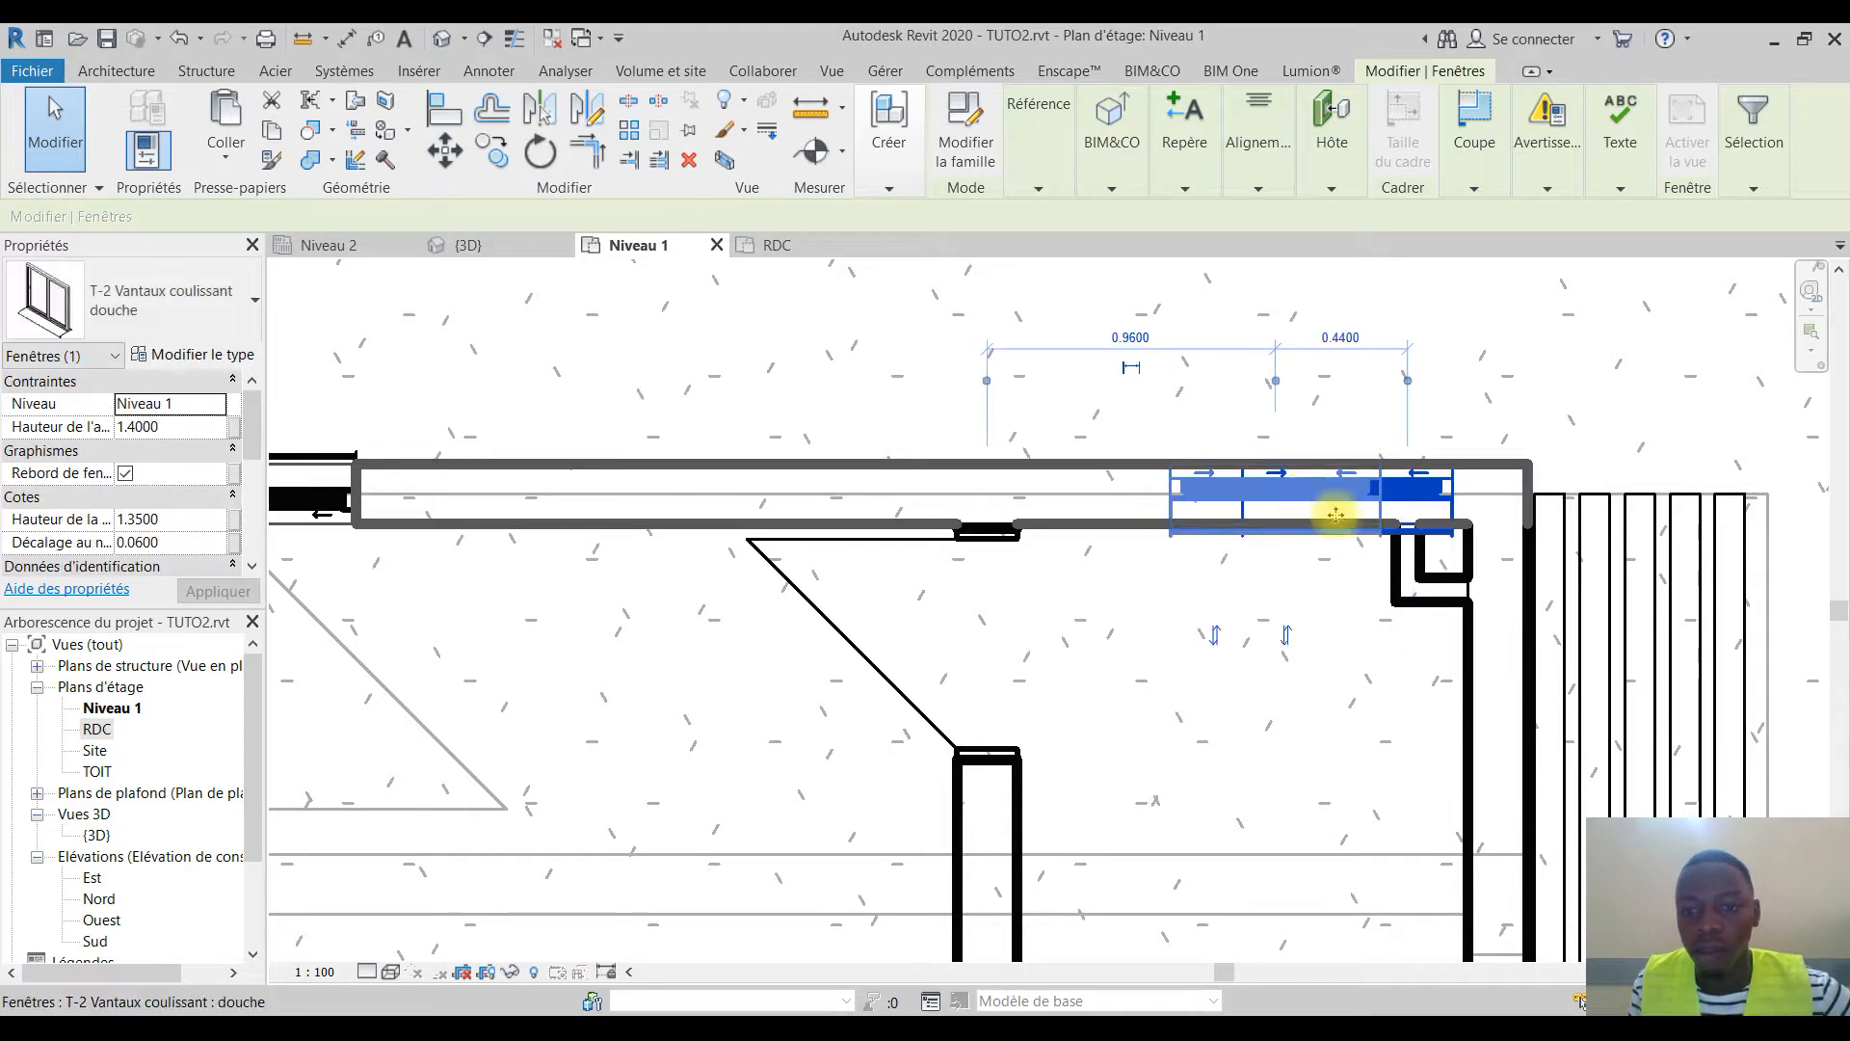
left_click(1509, 397)
Move the douche window of the lower-left shower room along its wall, away from the corner, to about 0.88 m from the partition
scroll(1509, 395, "down", 3)
middle_click_drag(1506, 631, 1495, 476)
scroll(1495, 476, "down", 2)
middle_click_drag(1455, 653, 1450, 241)
scroll(443, 690, "up", 2)
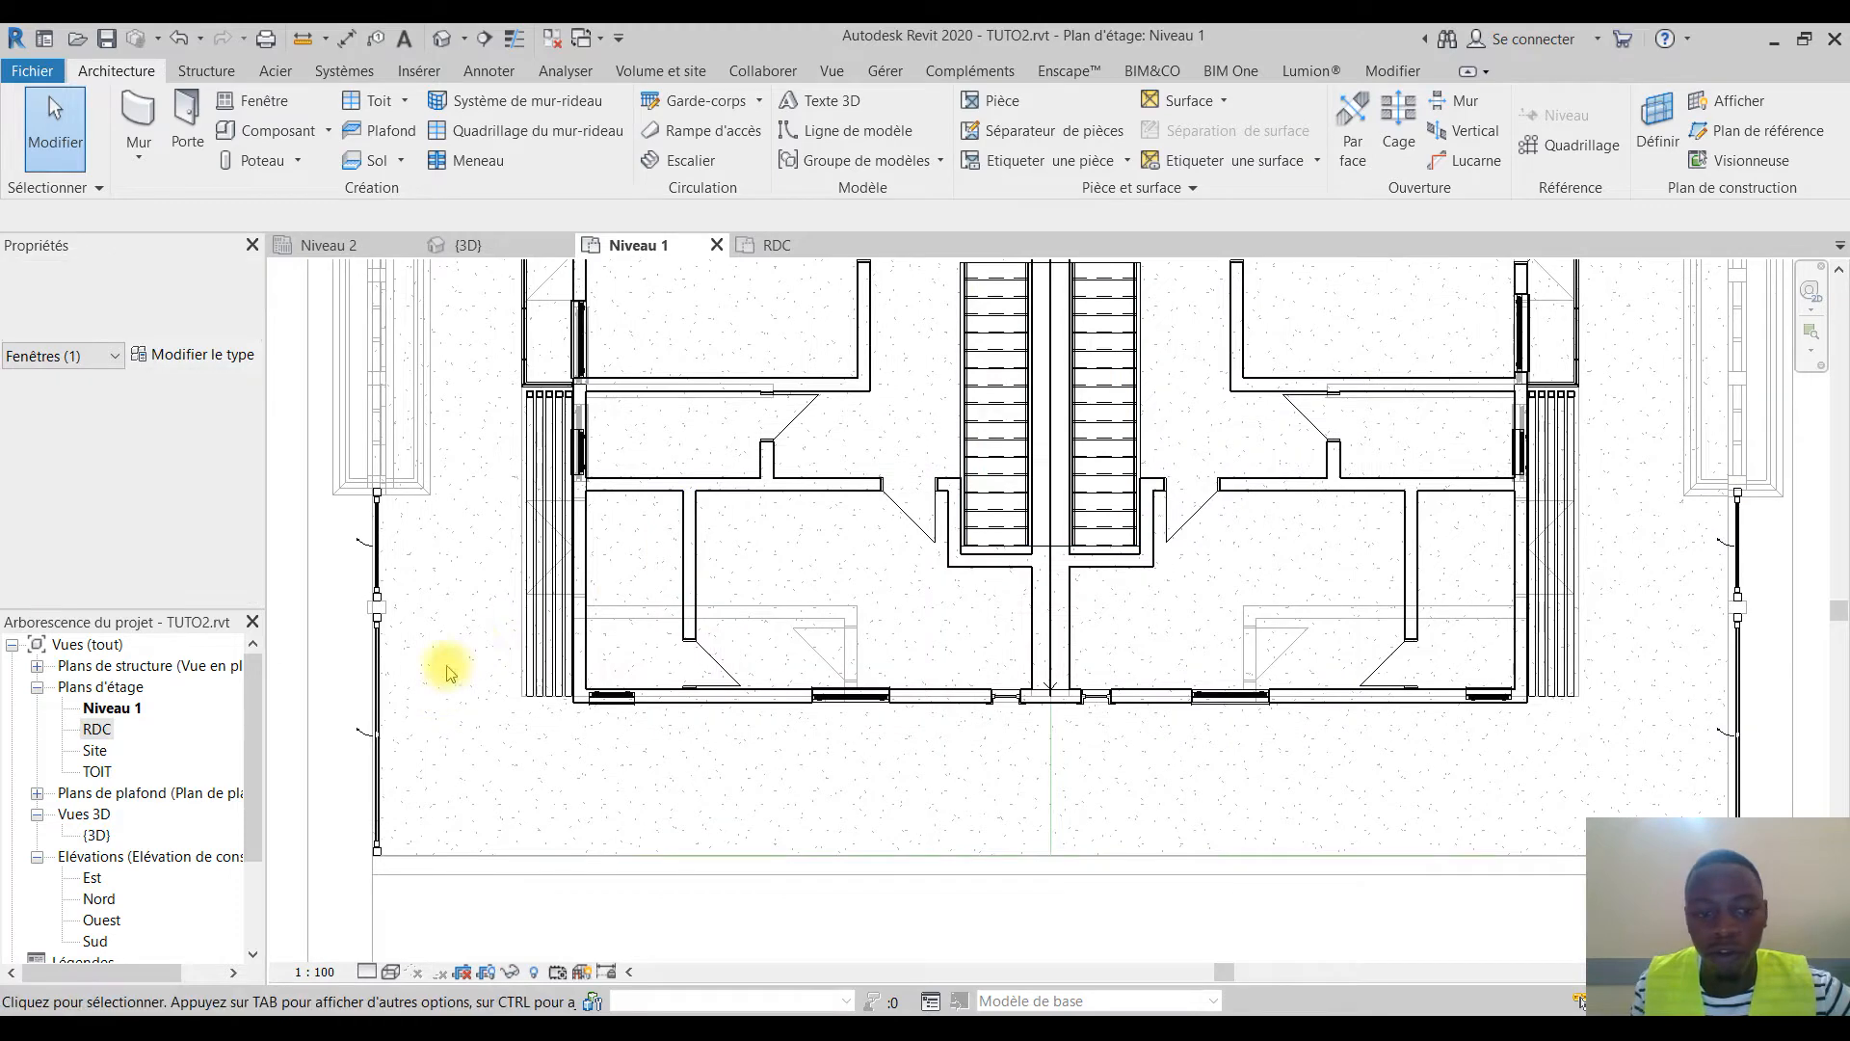
scroll(653, 661, "up", 2)
scroll(725, 711, "up", 2)
scroll(725, 712, "up", 1)
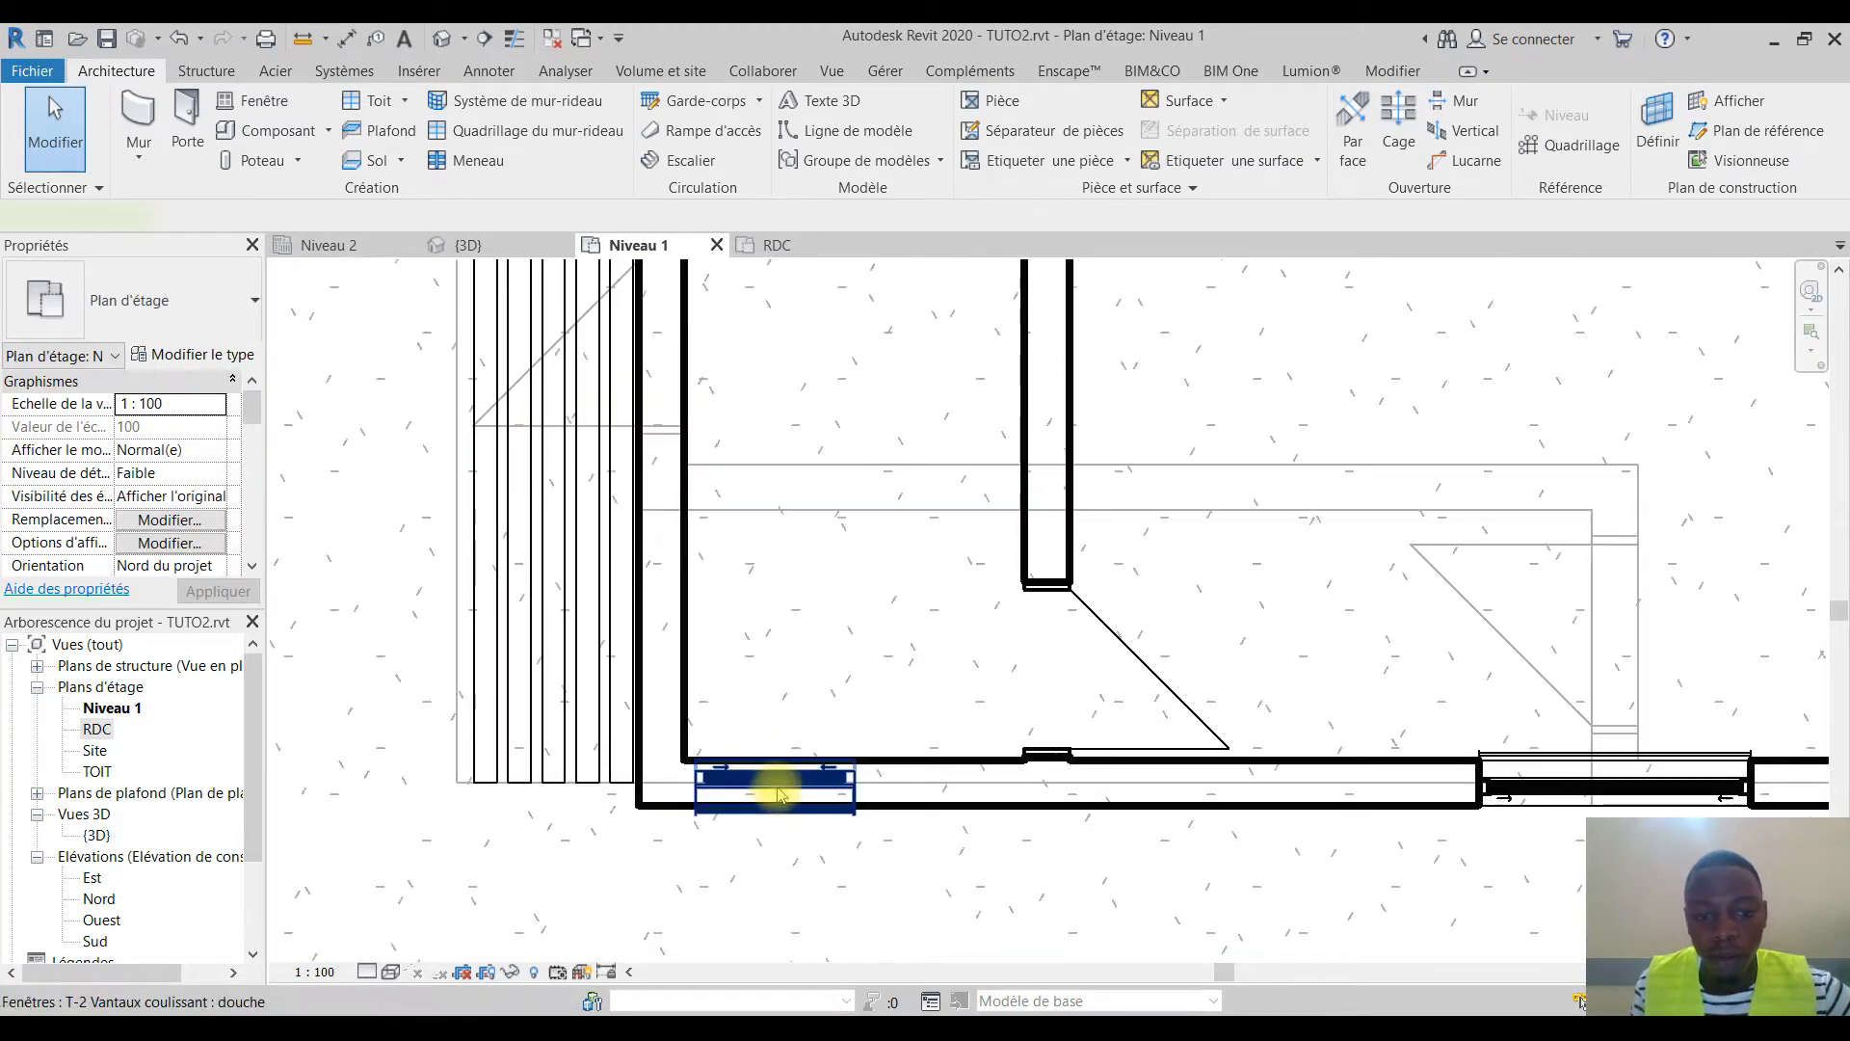
left_click(779, 796)
left_click_drag(743, 771, 815, 761)
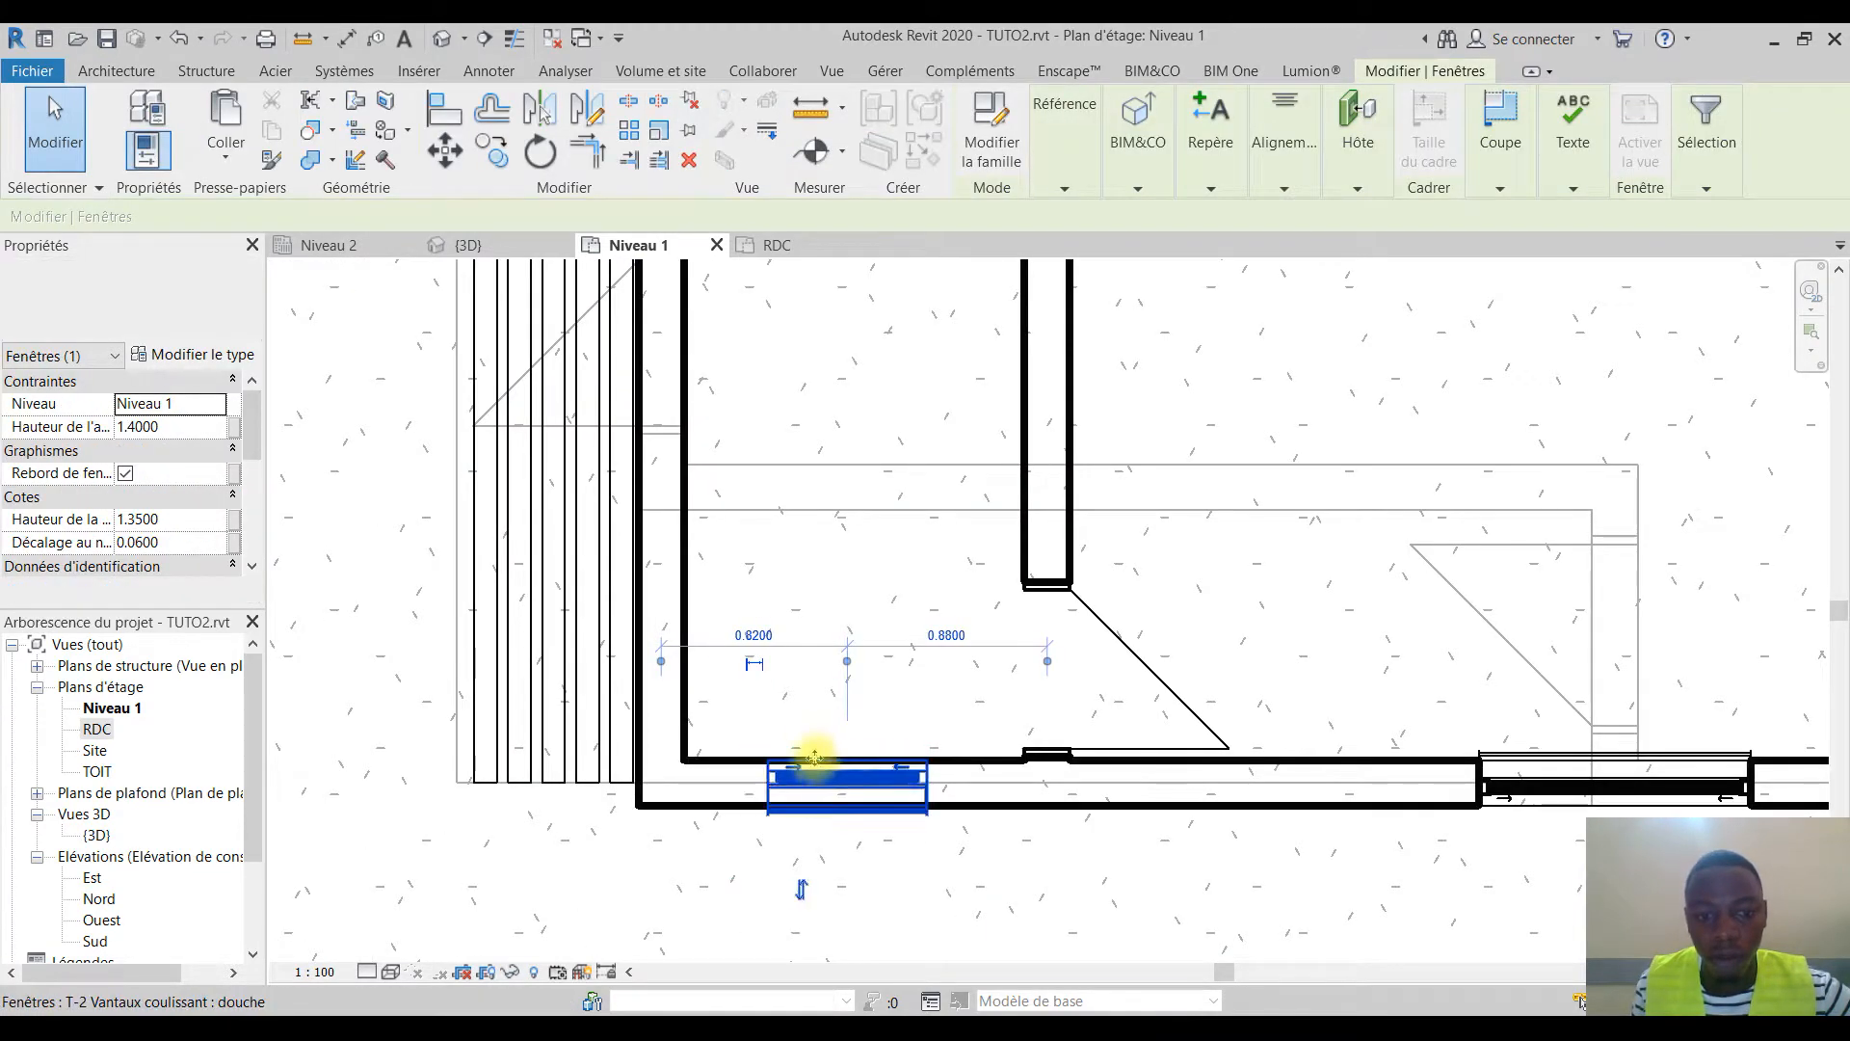
Box in the lower-left corner of the shower room with Intérieur - Cloison 79 mm walls, about 0.20 m out from the side wall
left_click(132, 73)
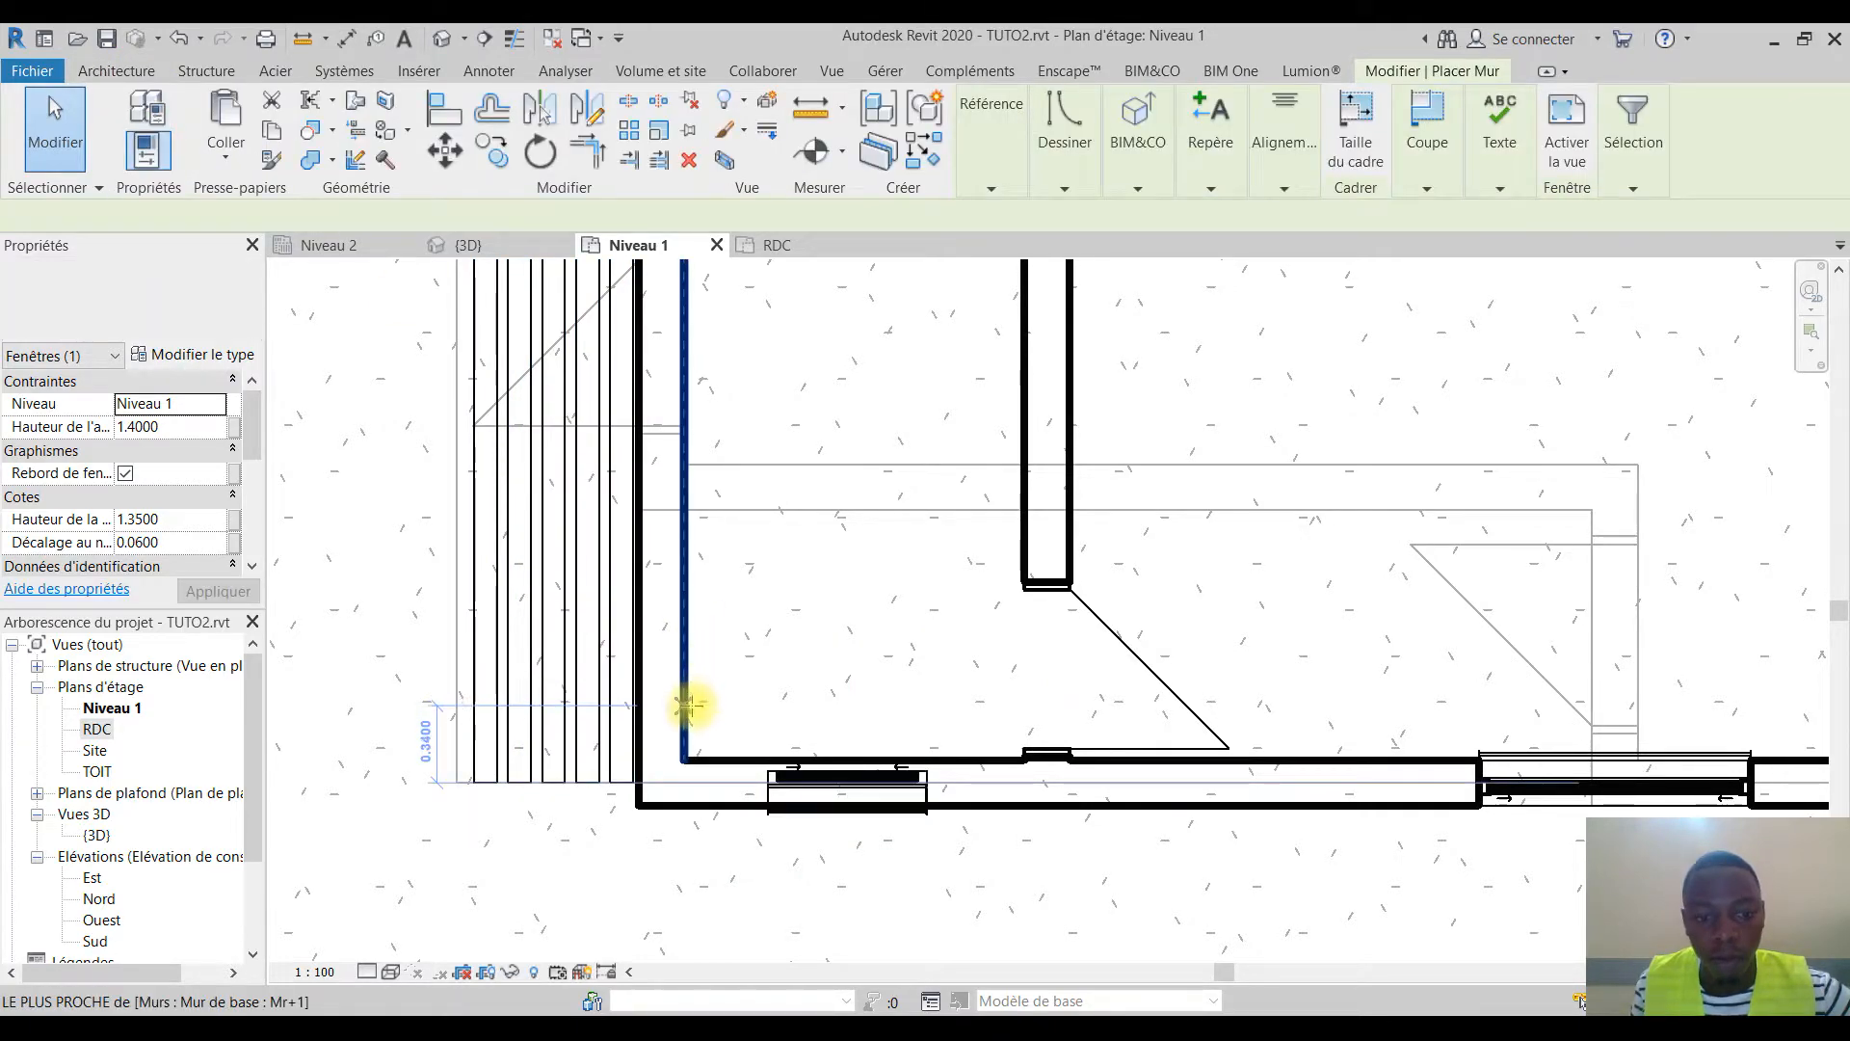
left_click(688, 706)
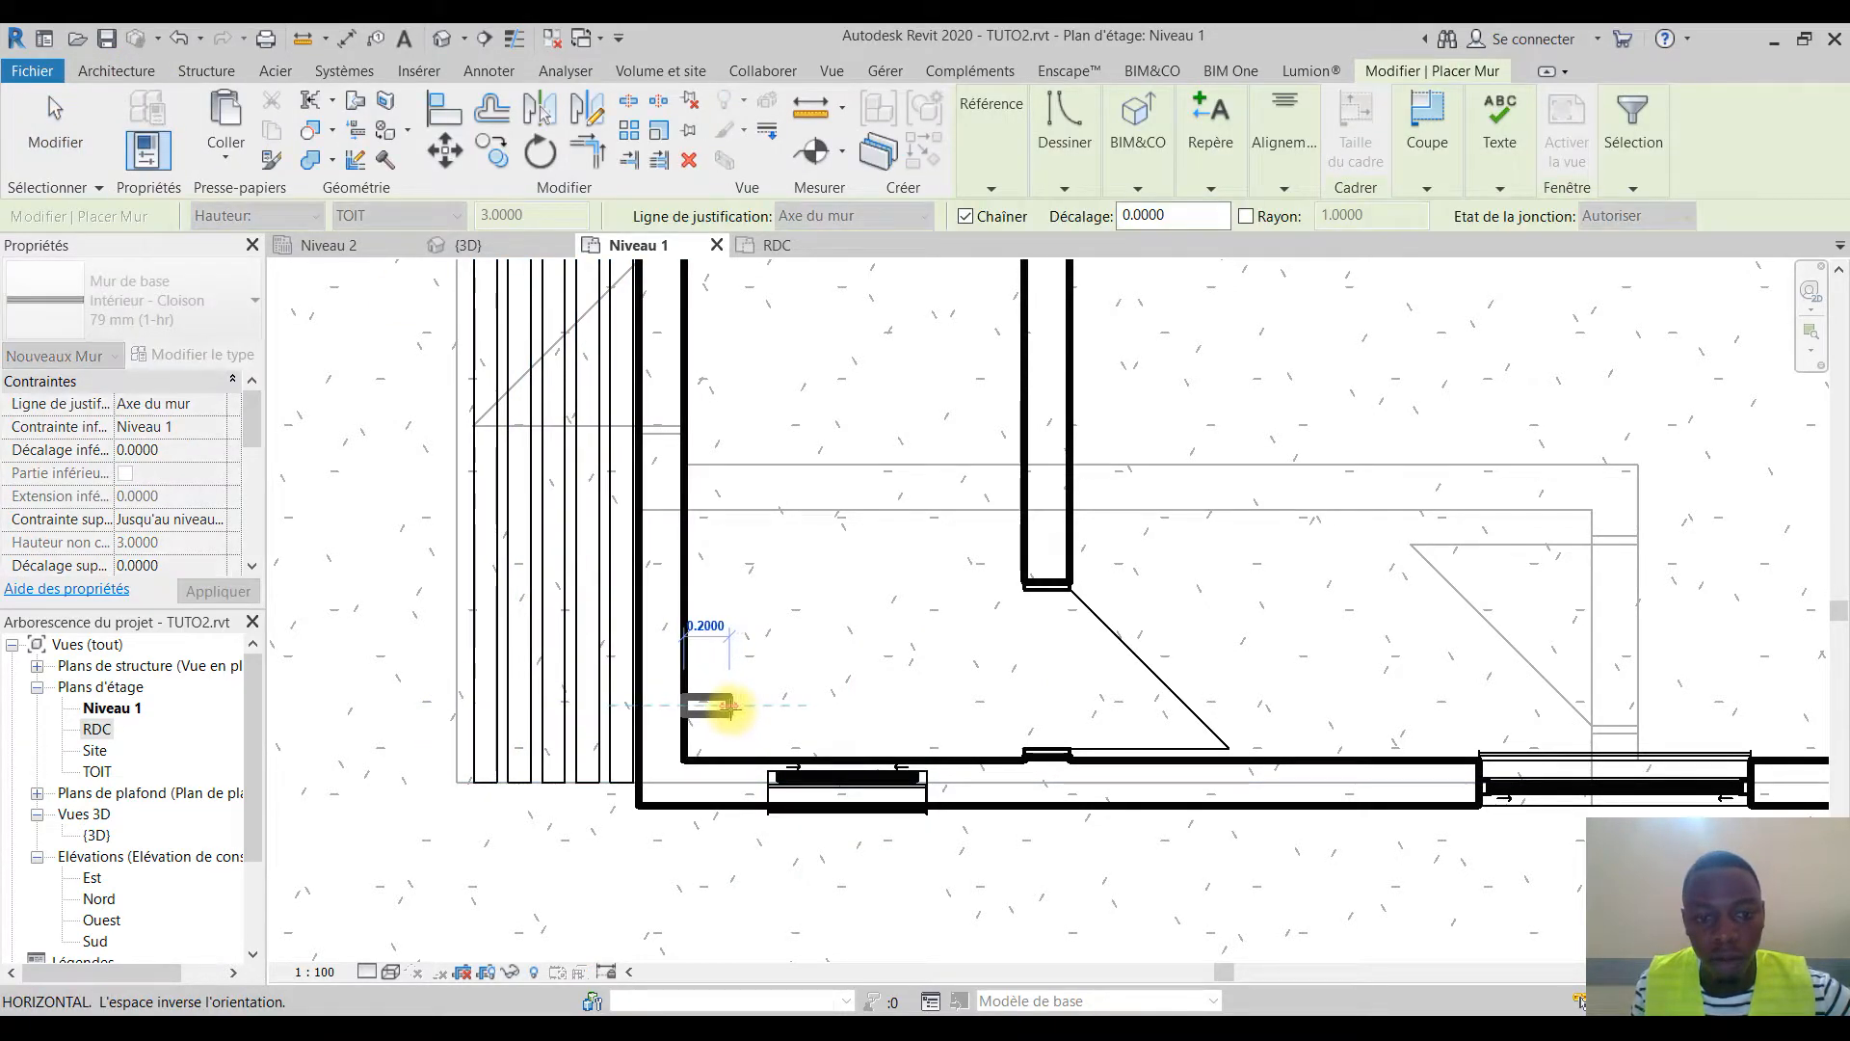
left_click(730, 706)
left_click(728, 763)
scroll(779, 686, "down", 1)
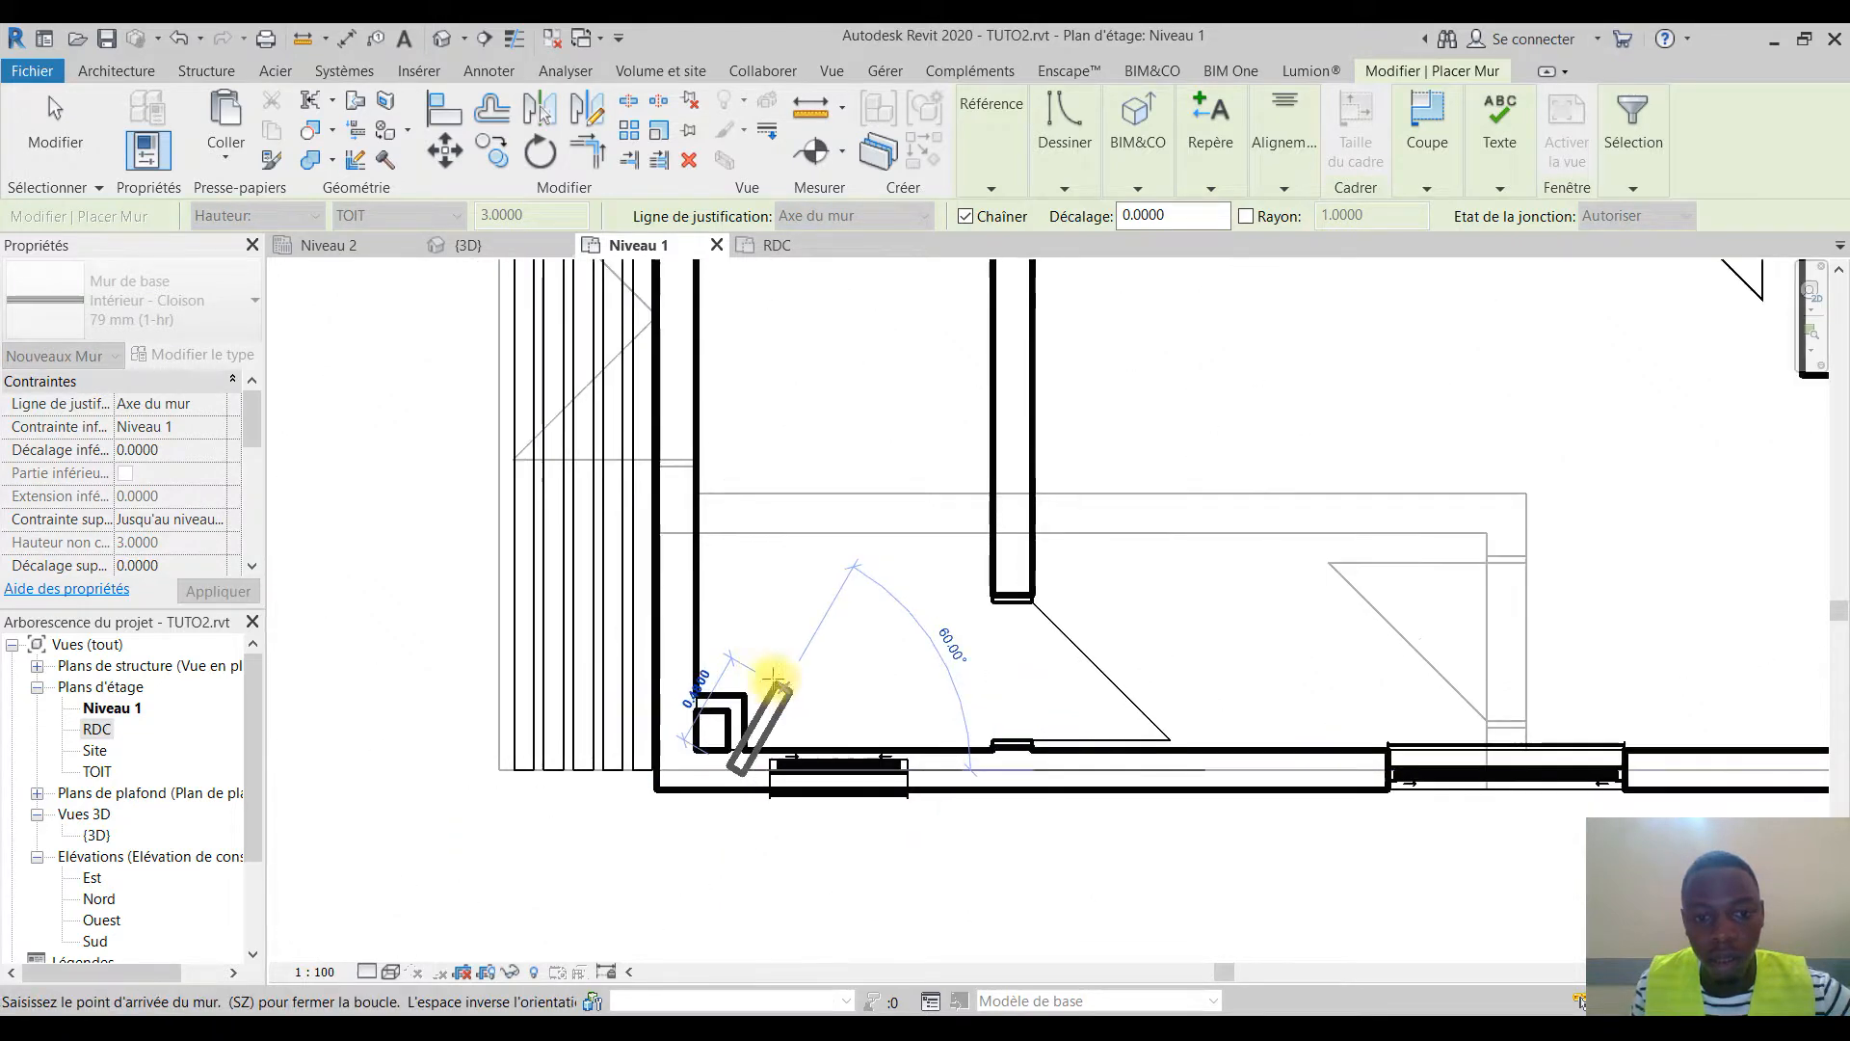
key("Escape")
scroll(920, 818, "down", 3)
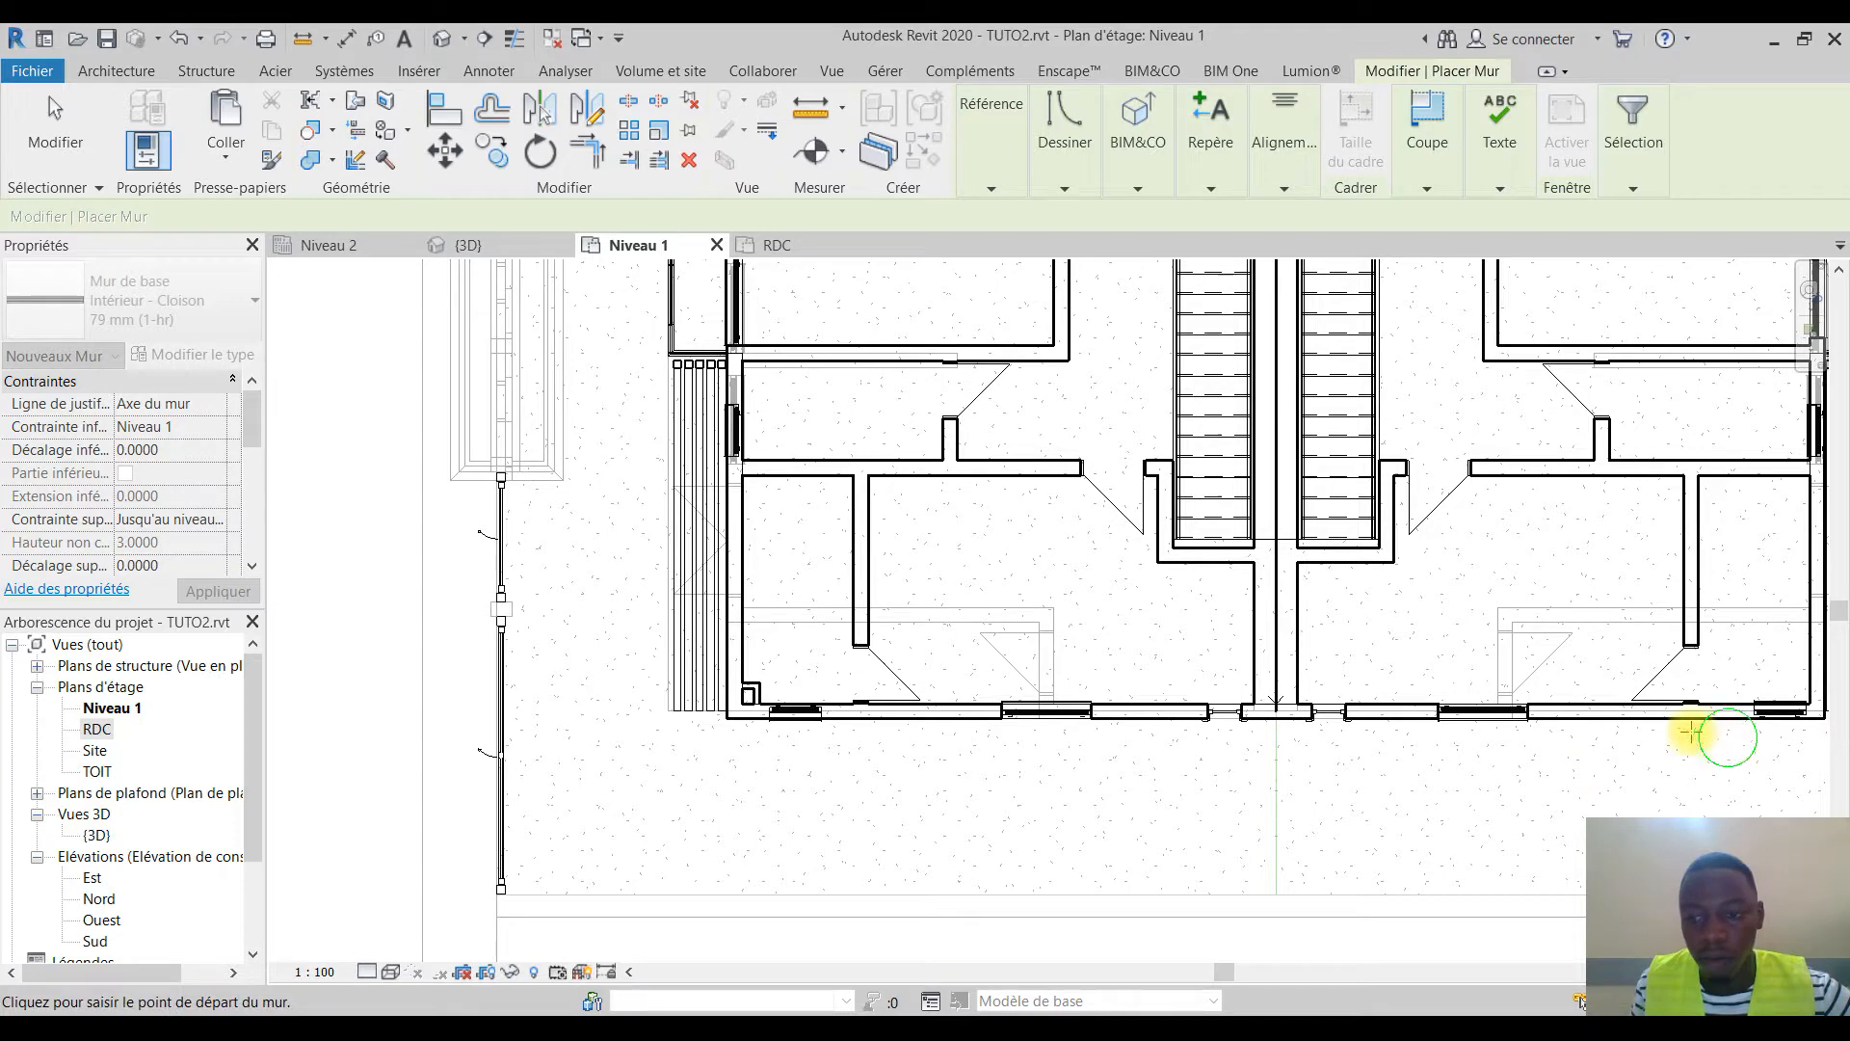
Move the douche window of the lower-right shower room along its wall, away from the outer corner
scroll(1124, 793, "up", 8)
key("Escape")
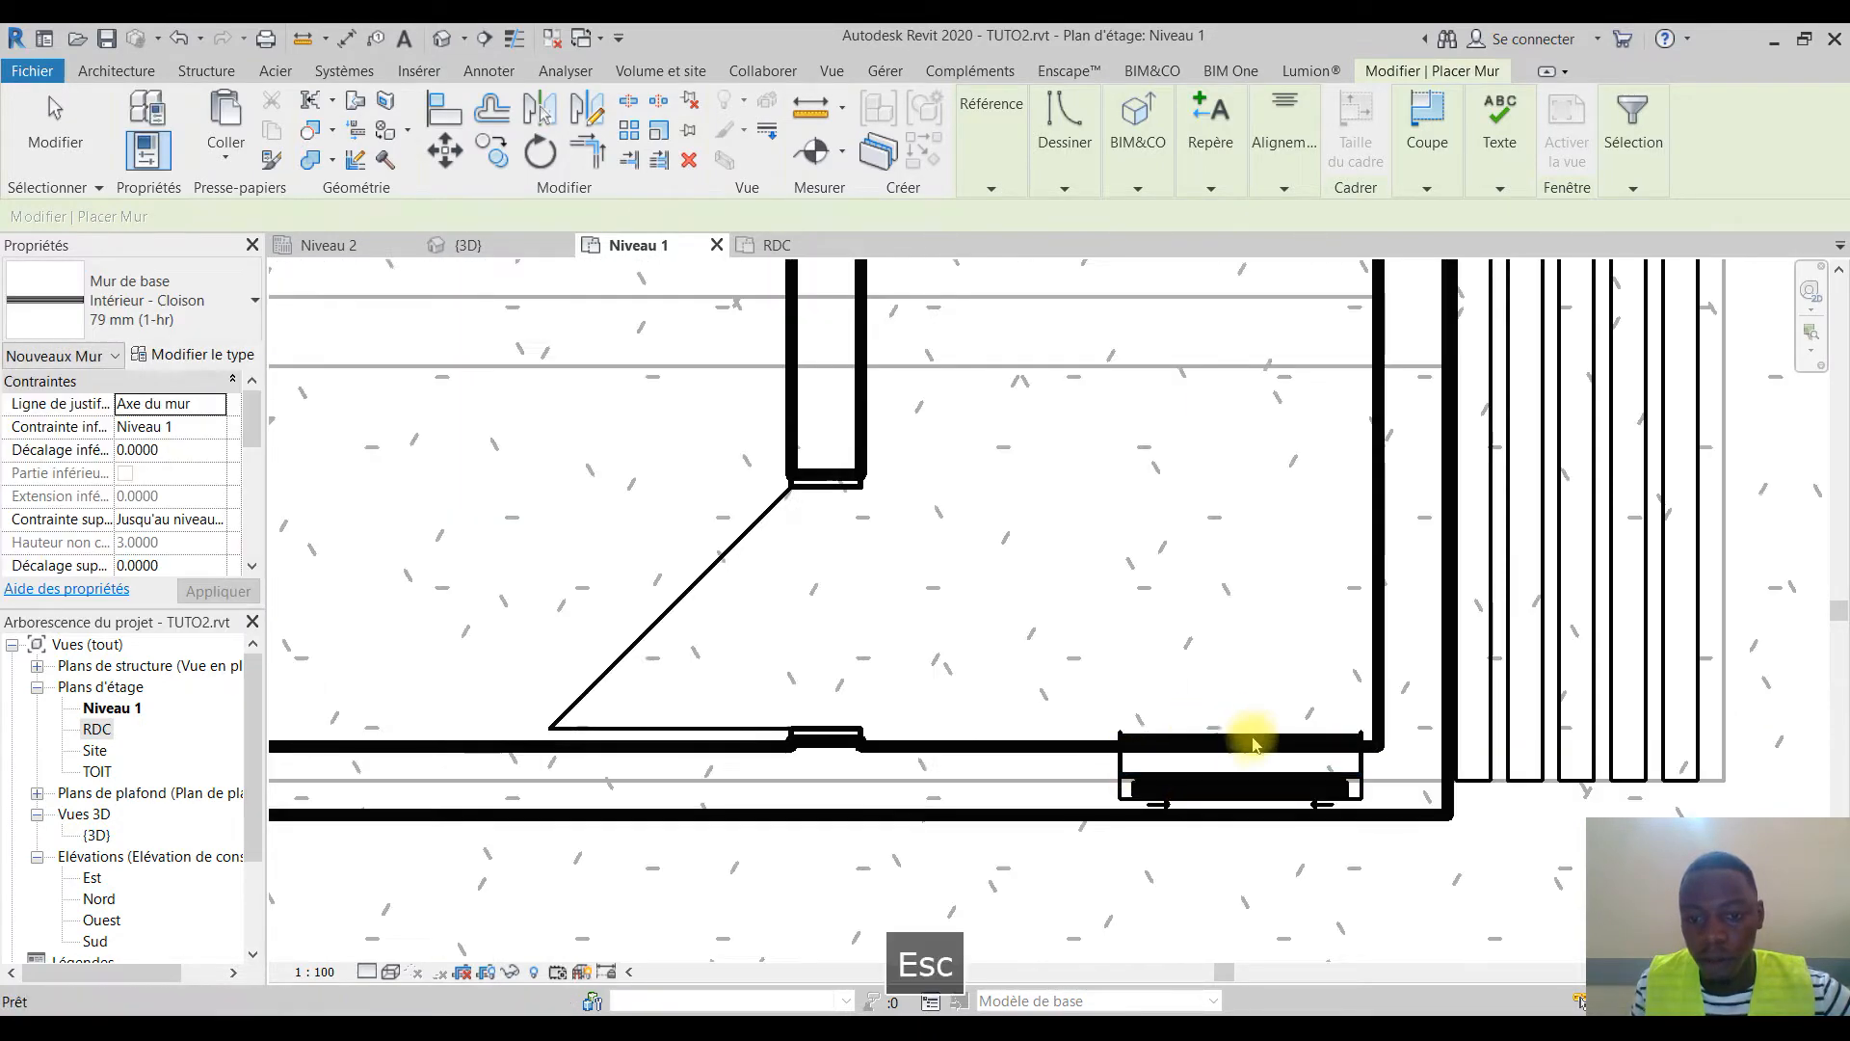
key("Escape")
left_click(1278, 775)
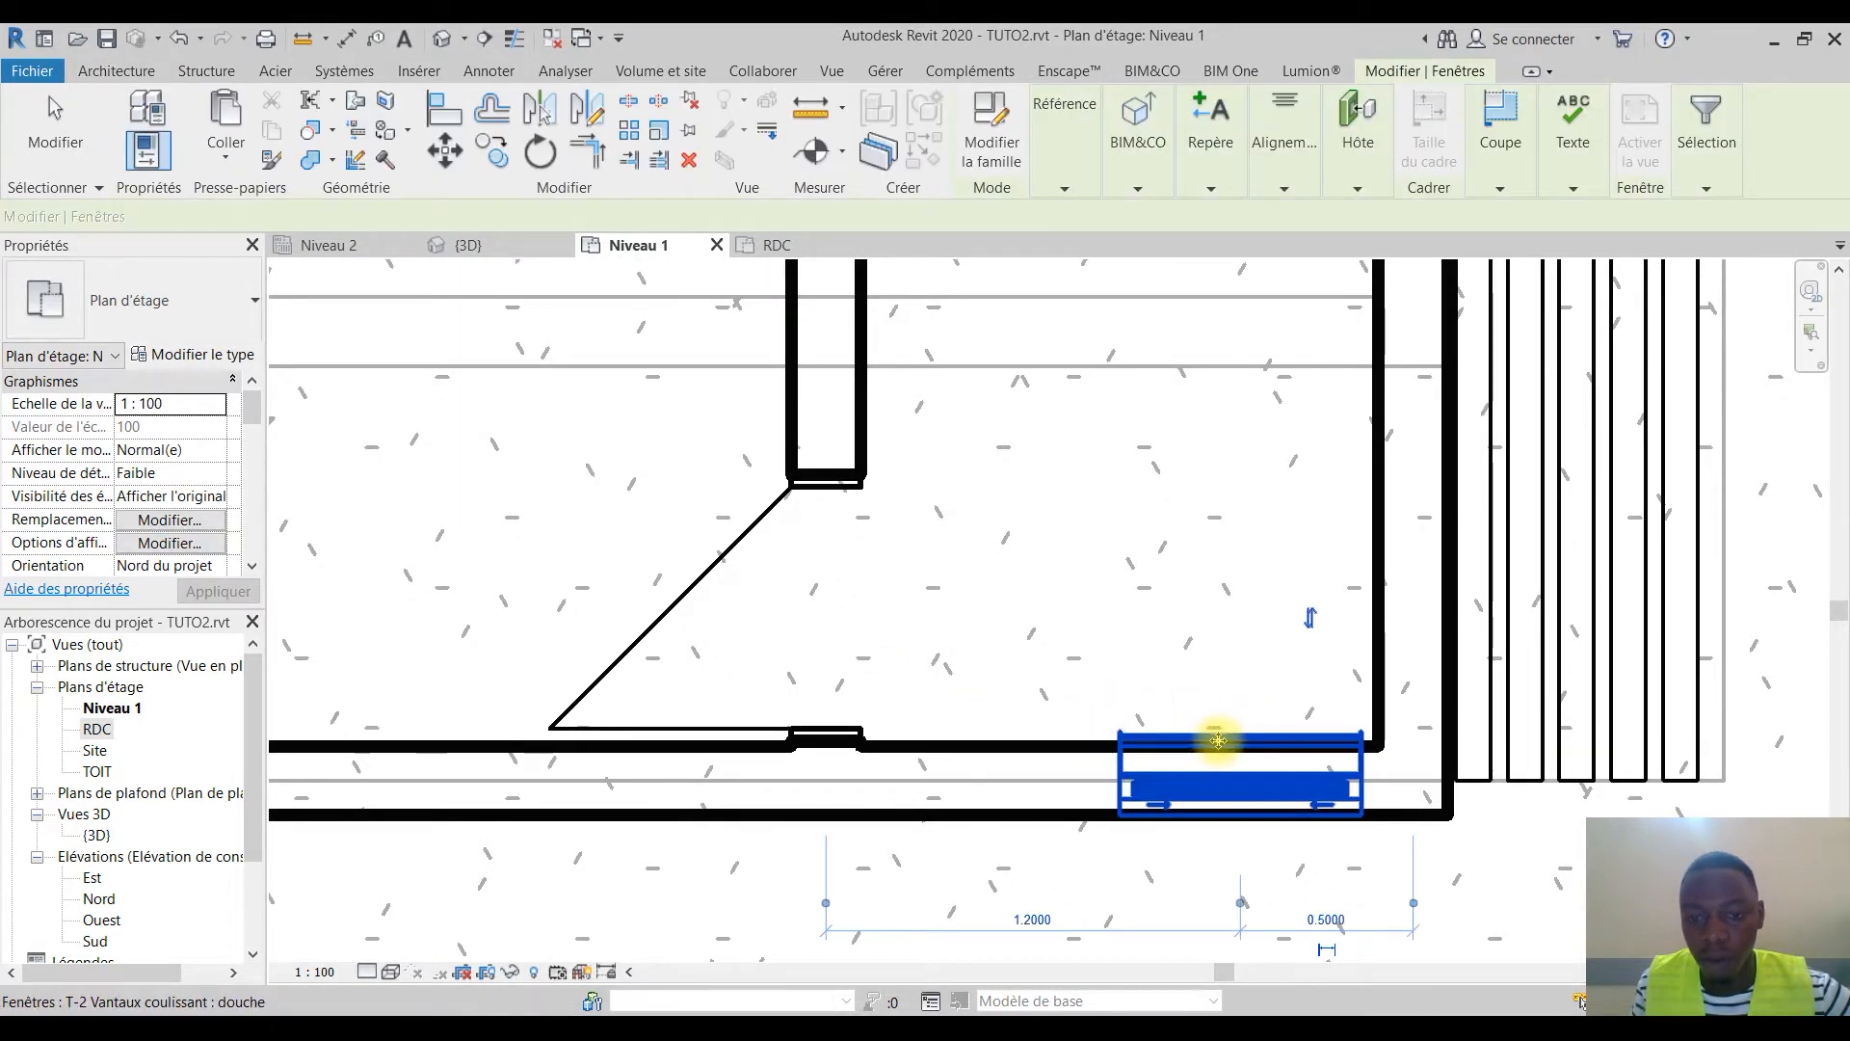
left_click_drag(1147, 756, 1077, 750)
key("Escape")
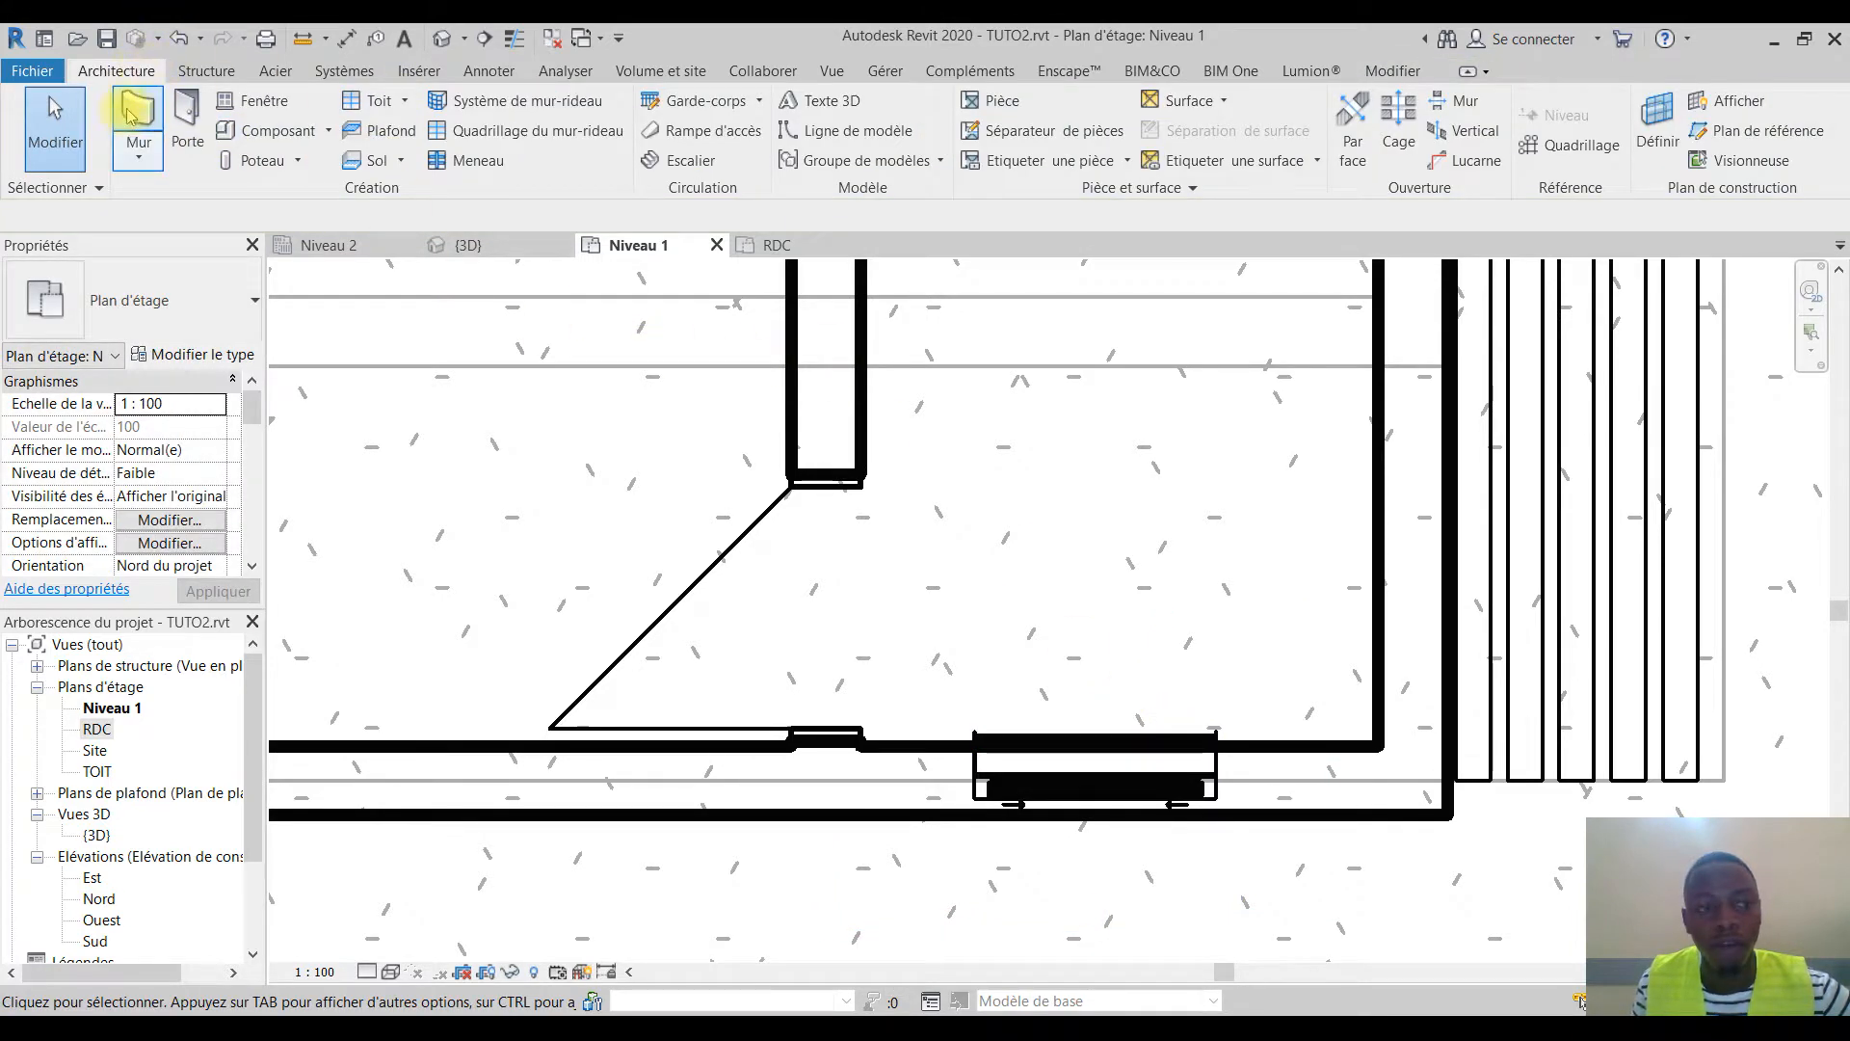
Box in the lower-right corner of the shower room with the same partition walls, about 0.22 m out from the window wall
key("w")
key("a")
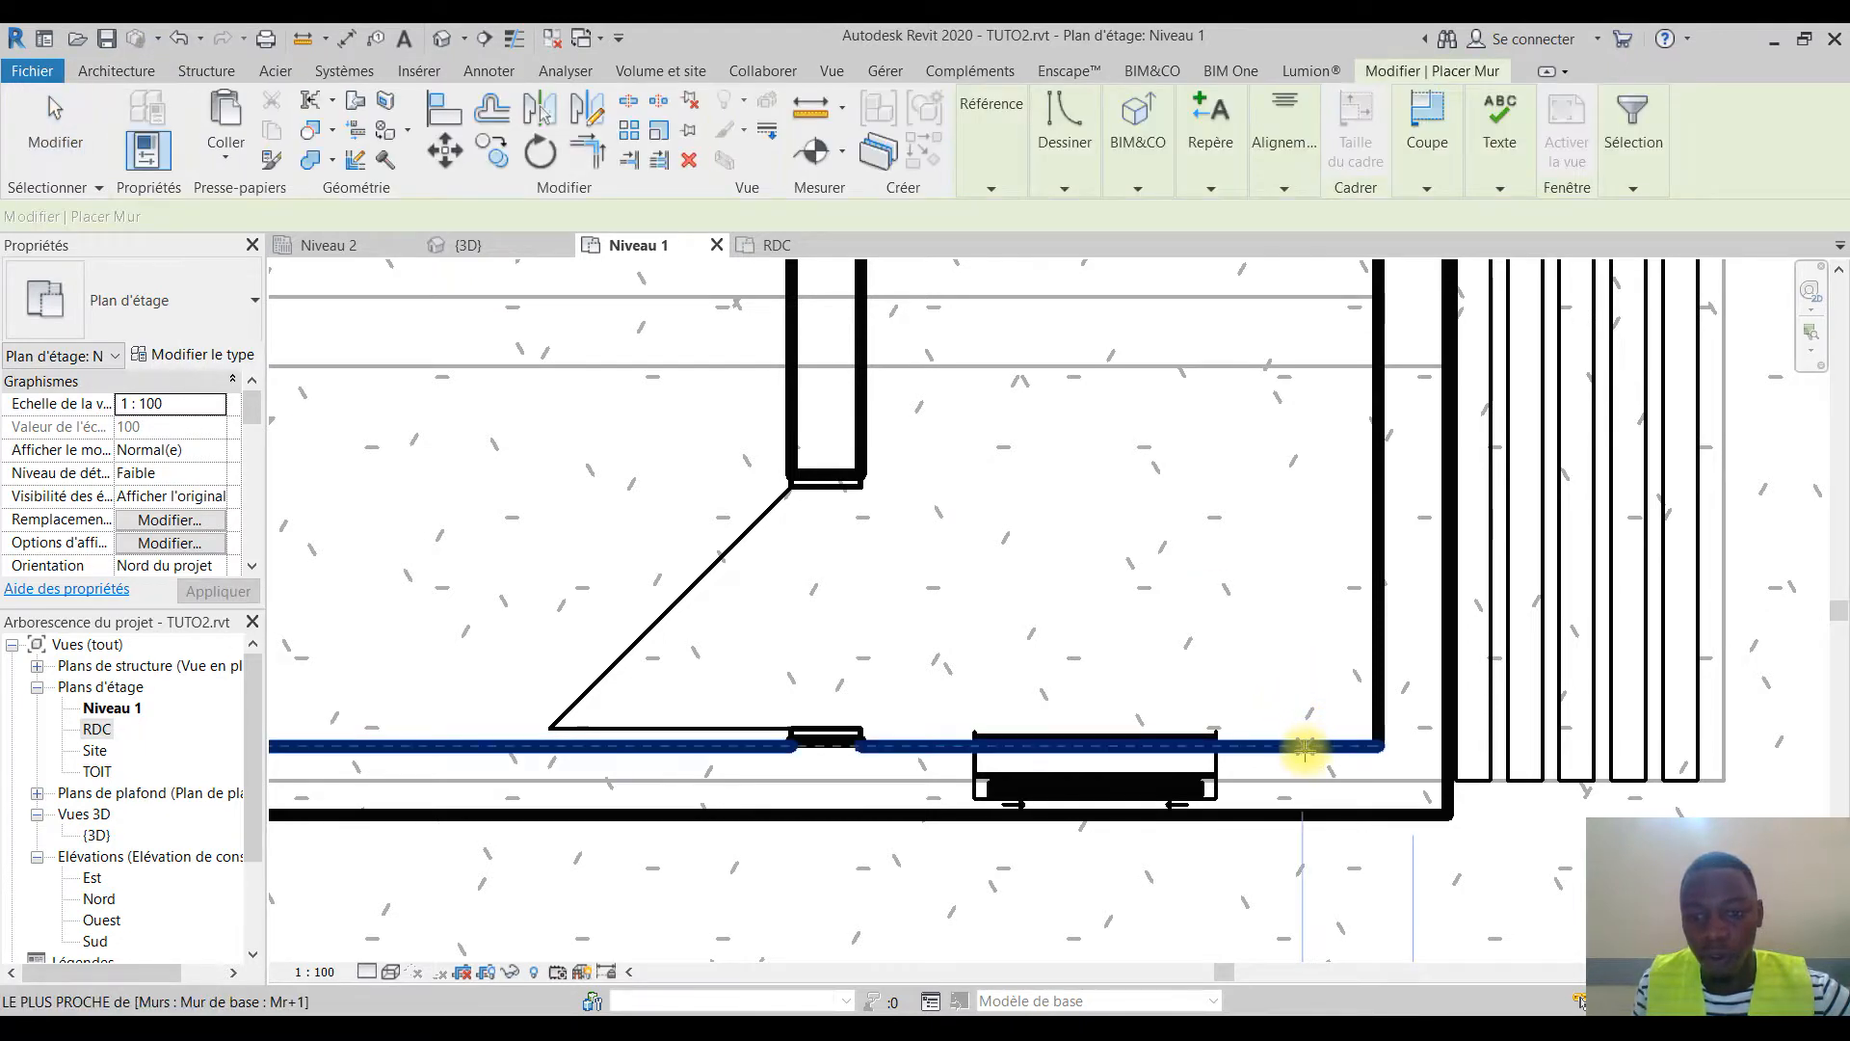
left_click(1303, 745)
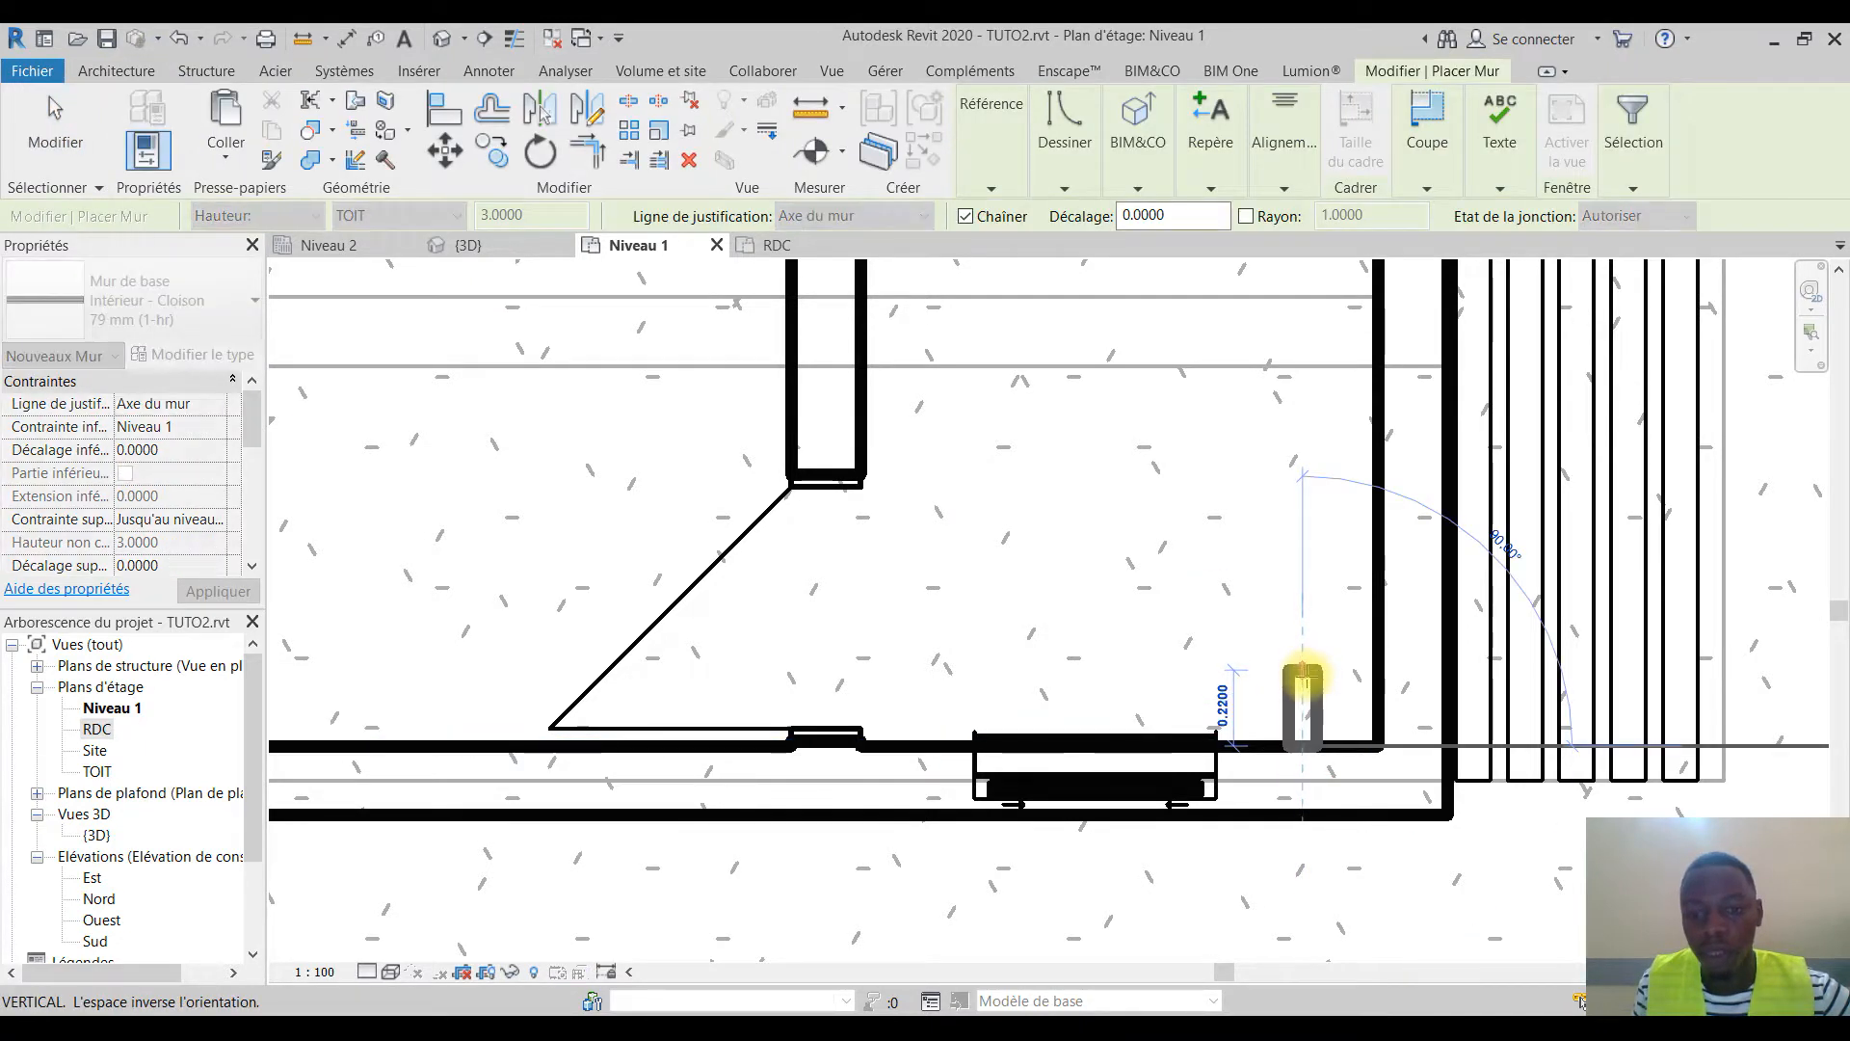
left_click(1307, 677)
left_click(1378, 679)
key("Escape")
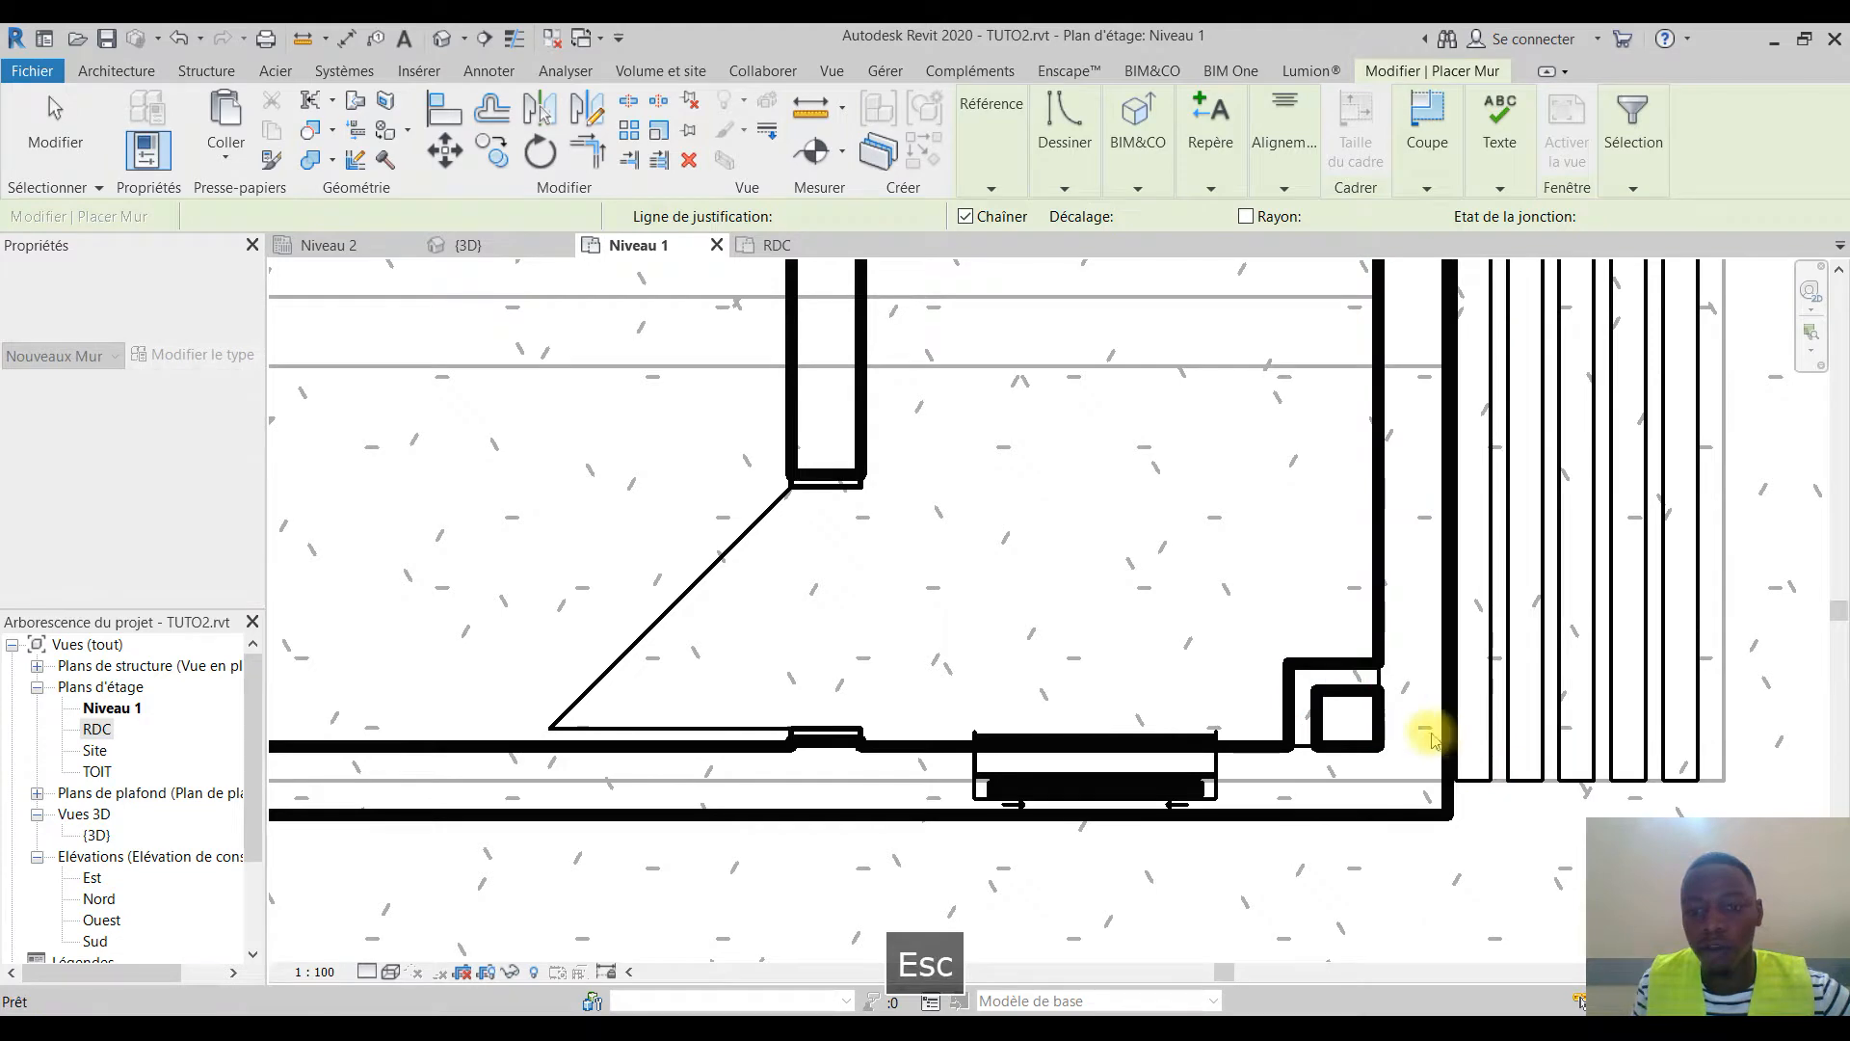
scroll(1378, 689, "down", 1)
scroll(1378, 689, "down", 4)
key("Escape")
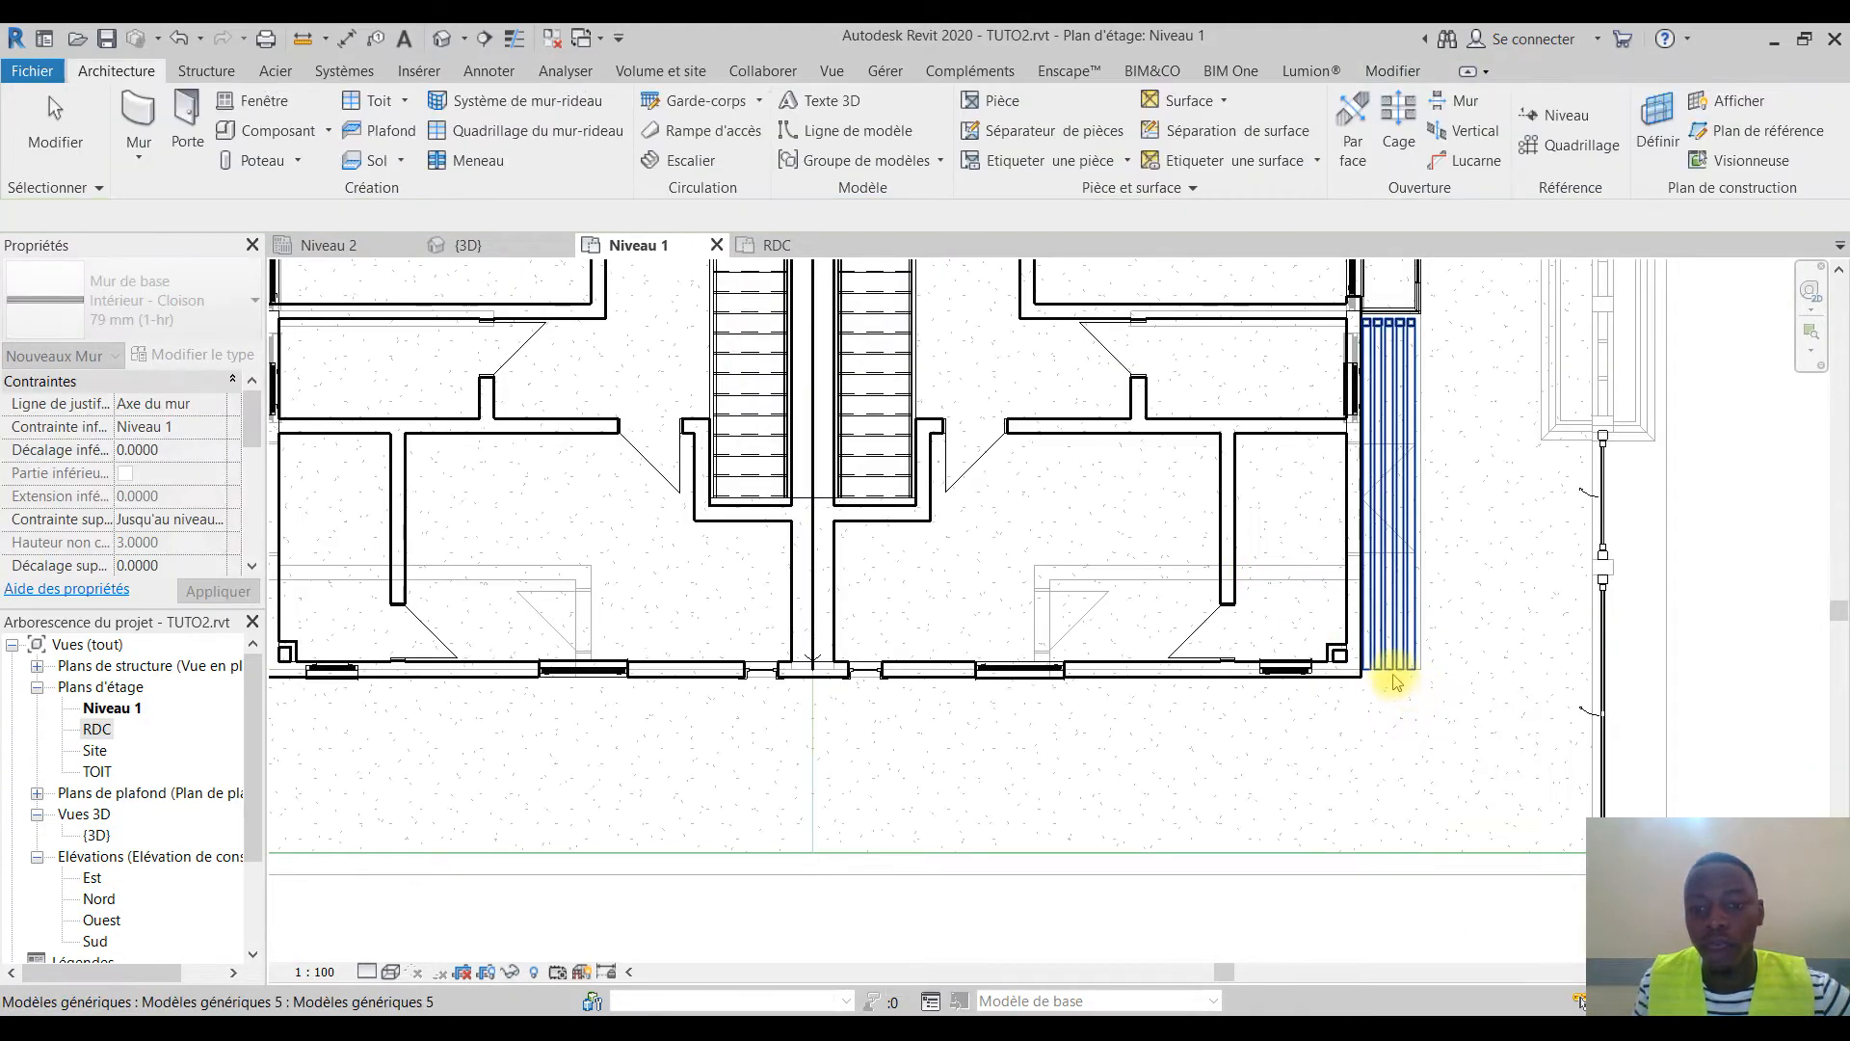
Examine the partition boxes in the shower room corners on the Niveau 1 plan, especially the upper-left one
middle_click_drag(1409, 627, 1420, 723)
scroll(1262, 482, "down", 1)
middle_click_drag(1263, 479, 1263, 661)
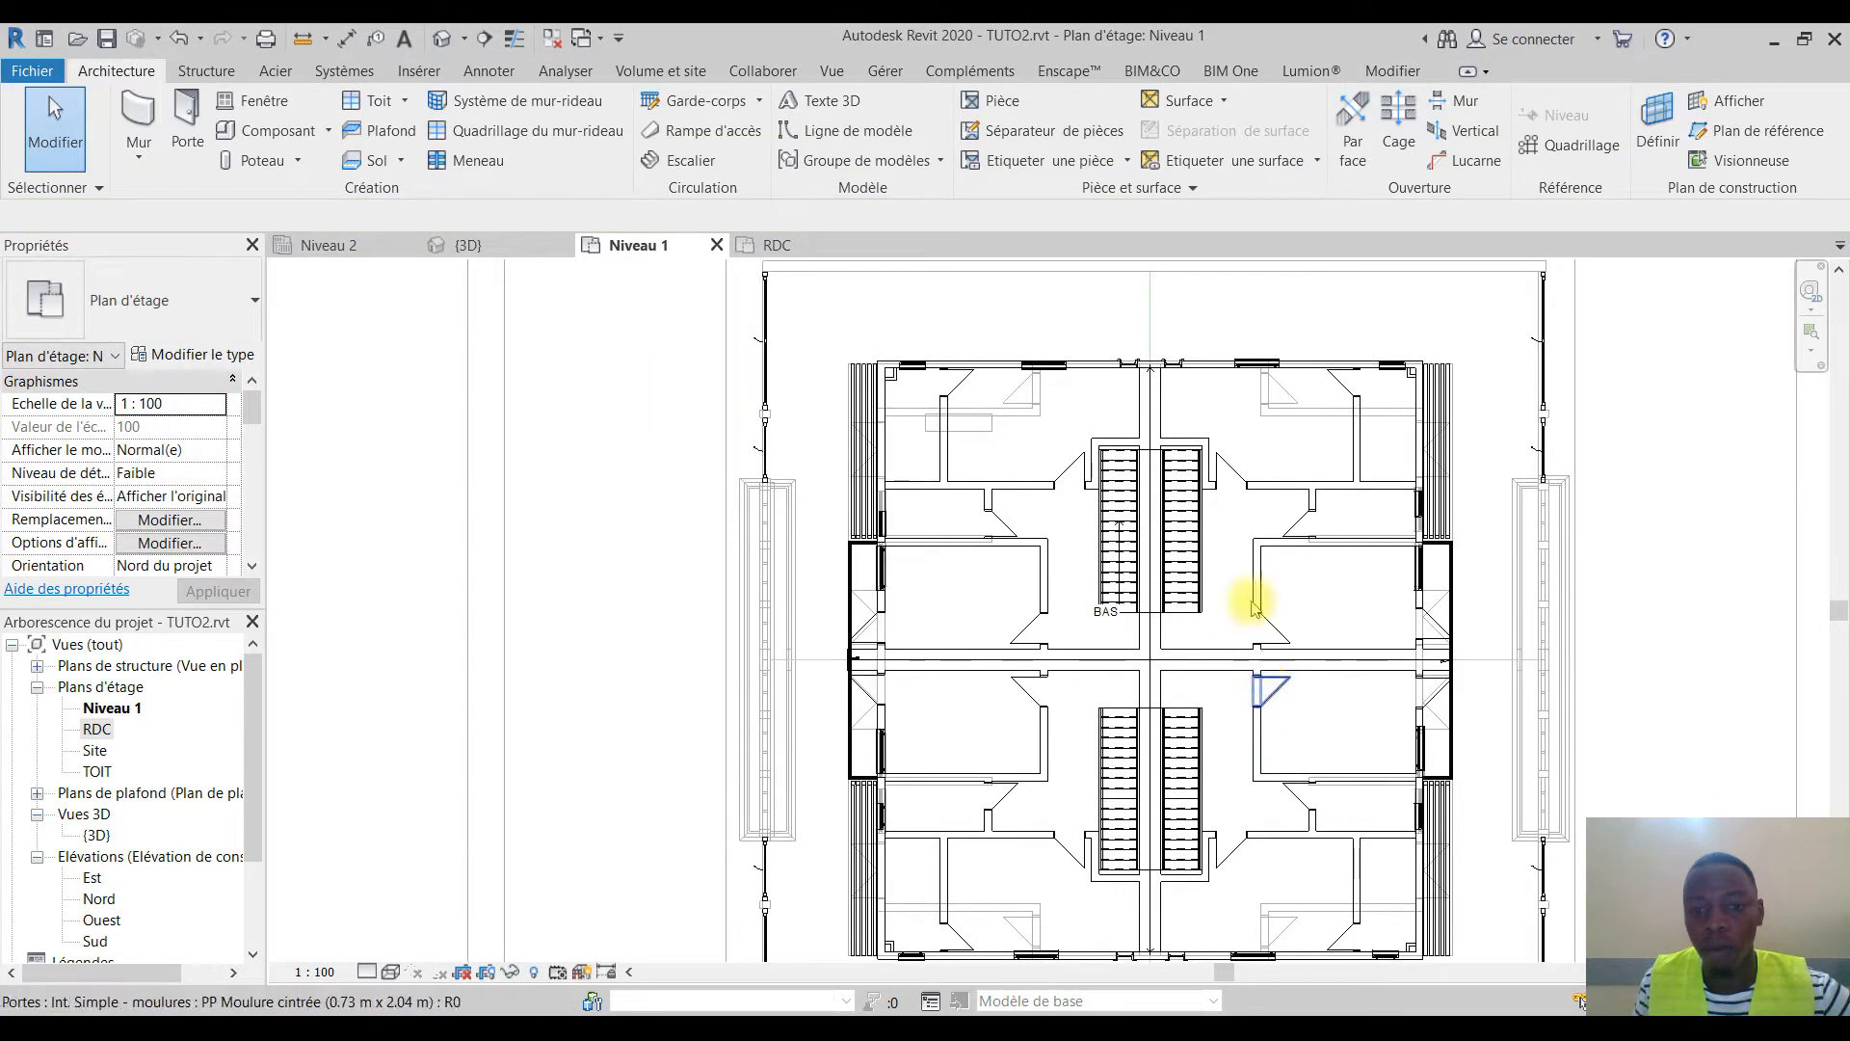
scroll(892, 344, "up", 4)
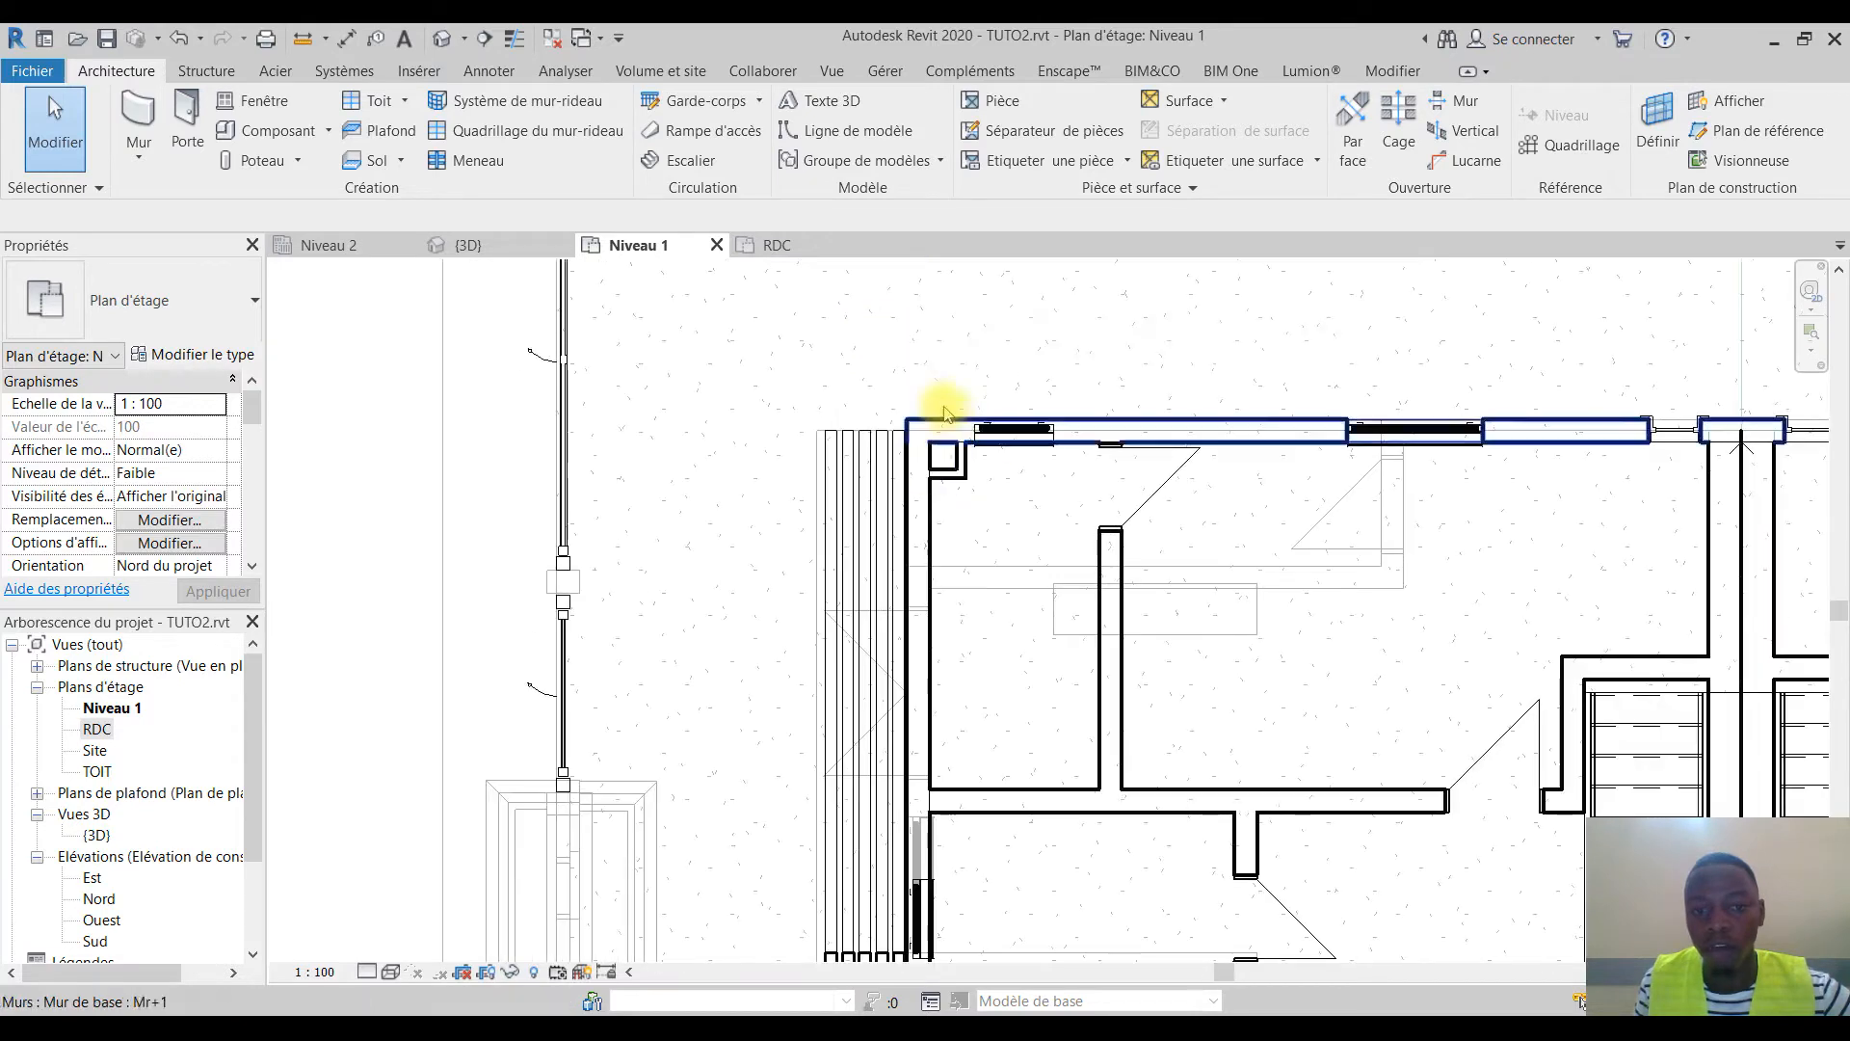
scroll(950, 419, "up", 2)
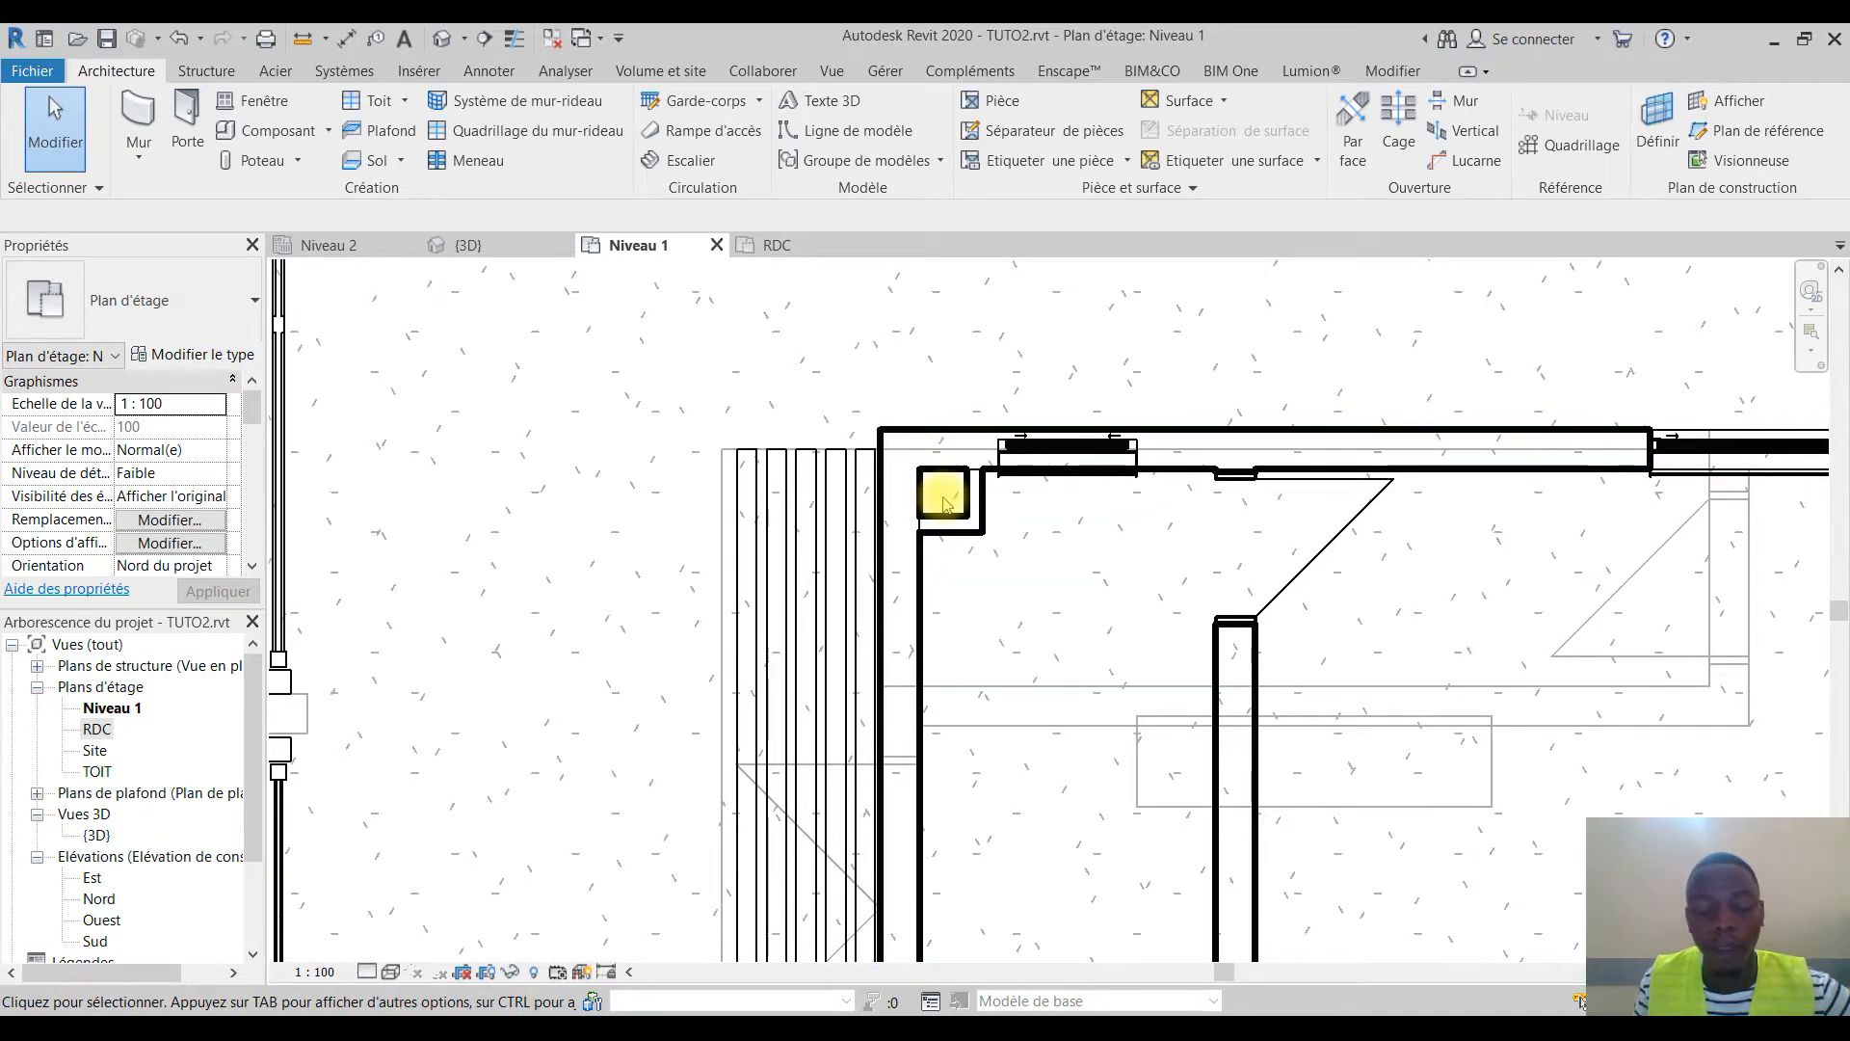
scroll(945, 501, "down", 1)
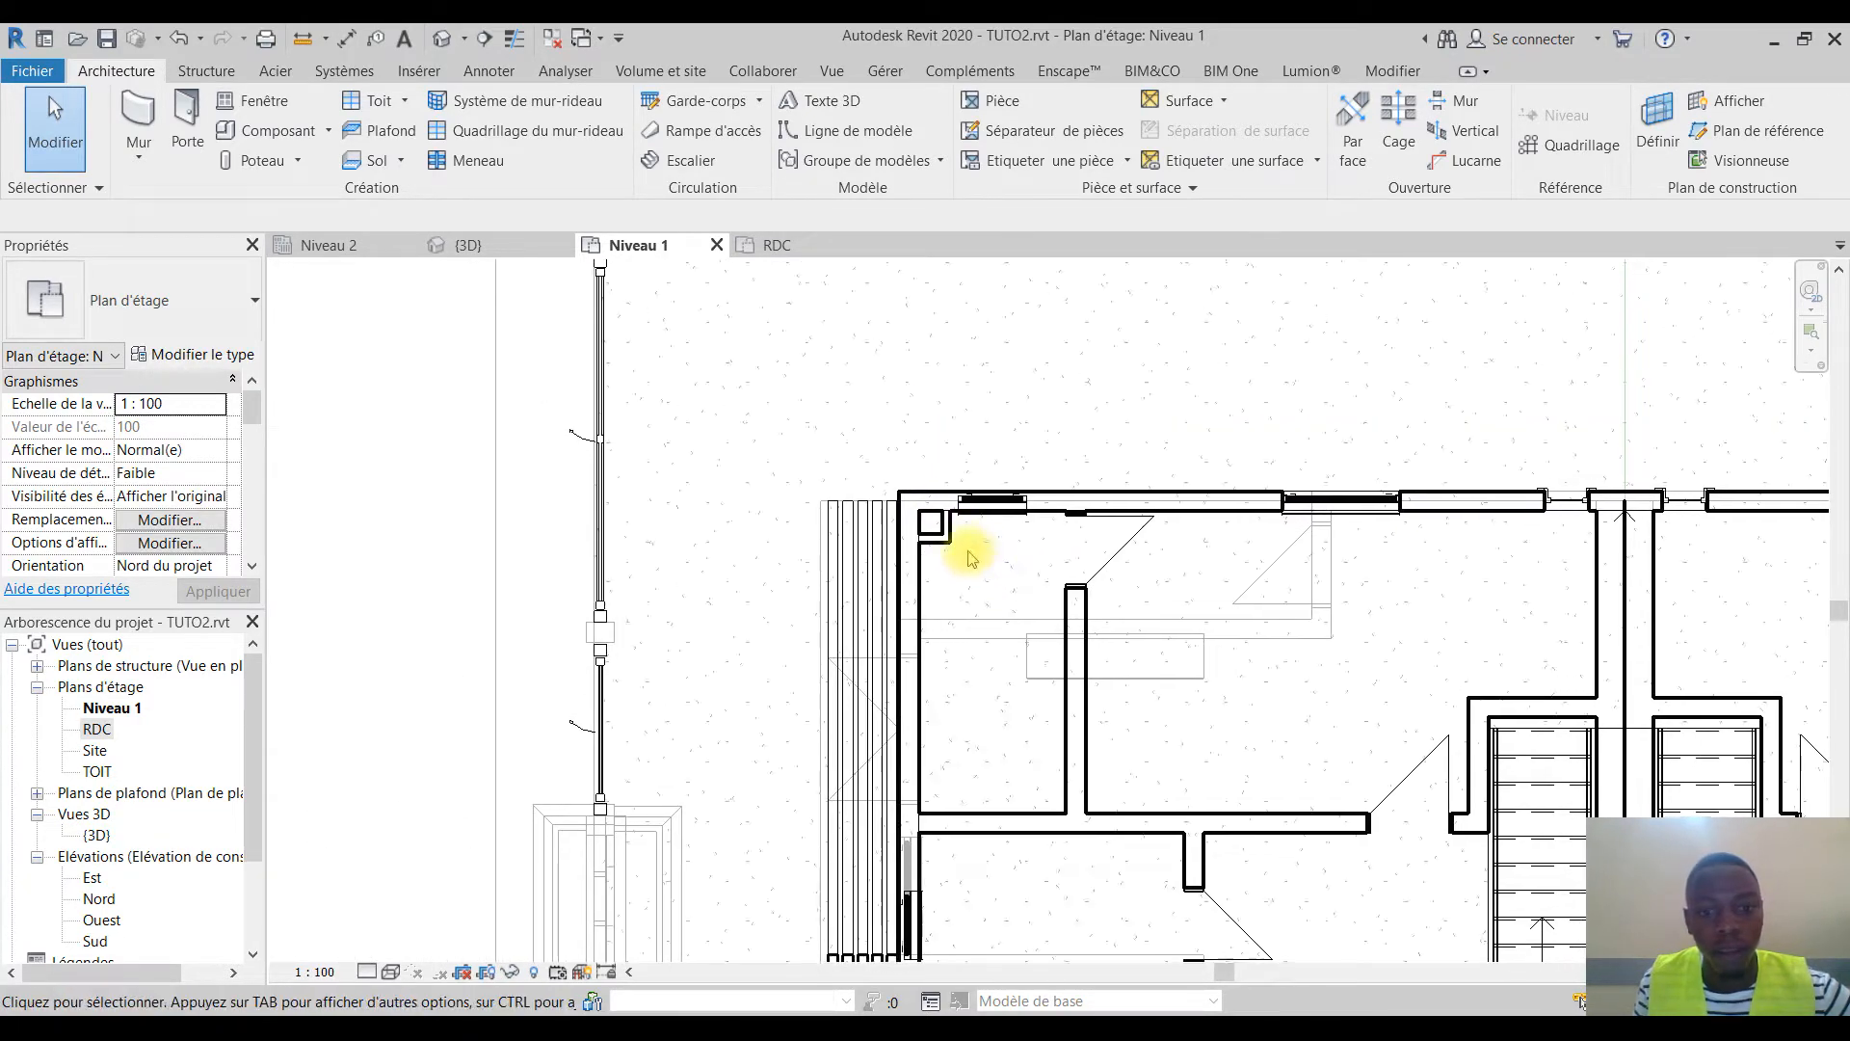
middle_click_drag(920, 493, 921, 555)
scroll(916, 560, "up", 2)
scroll(917, 512, "down", 3)
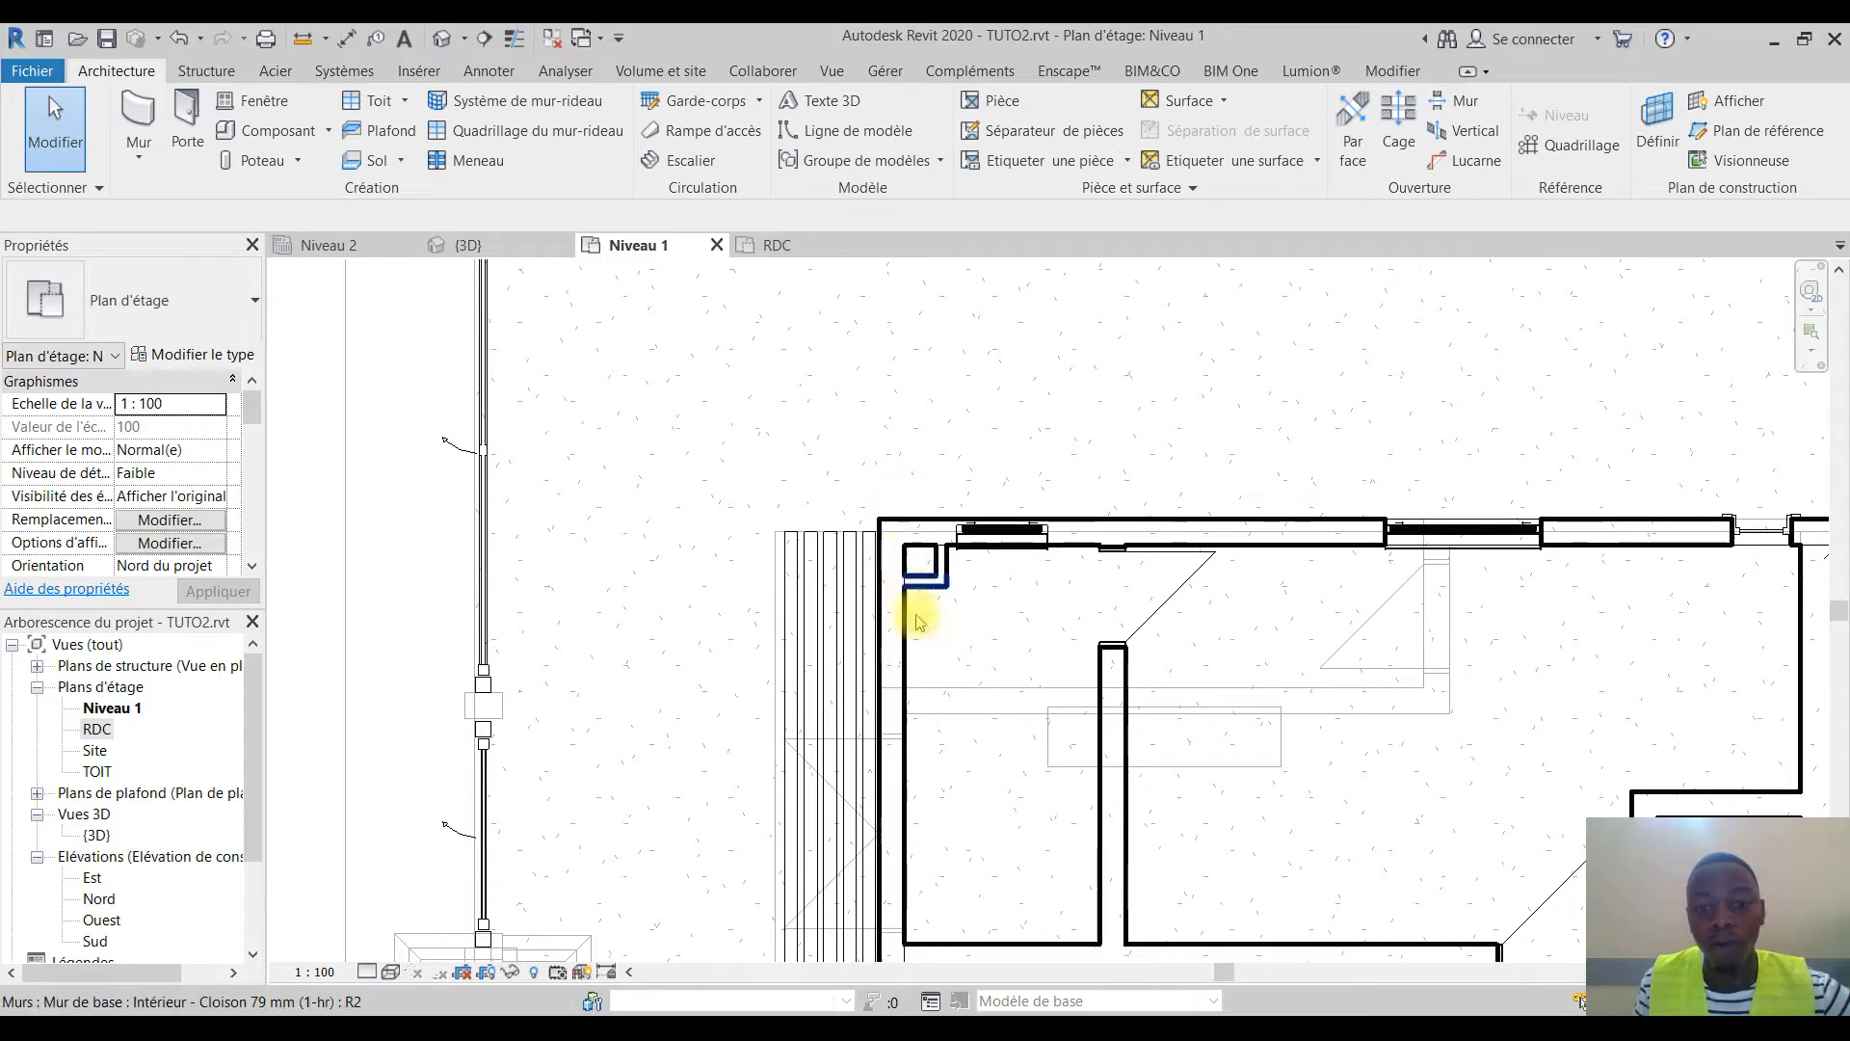
scroll(954, 802, "down", 4)
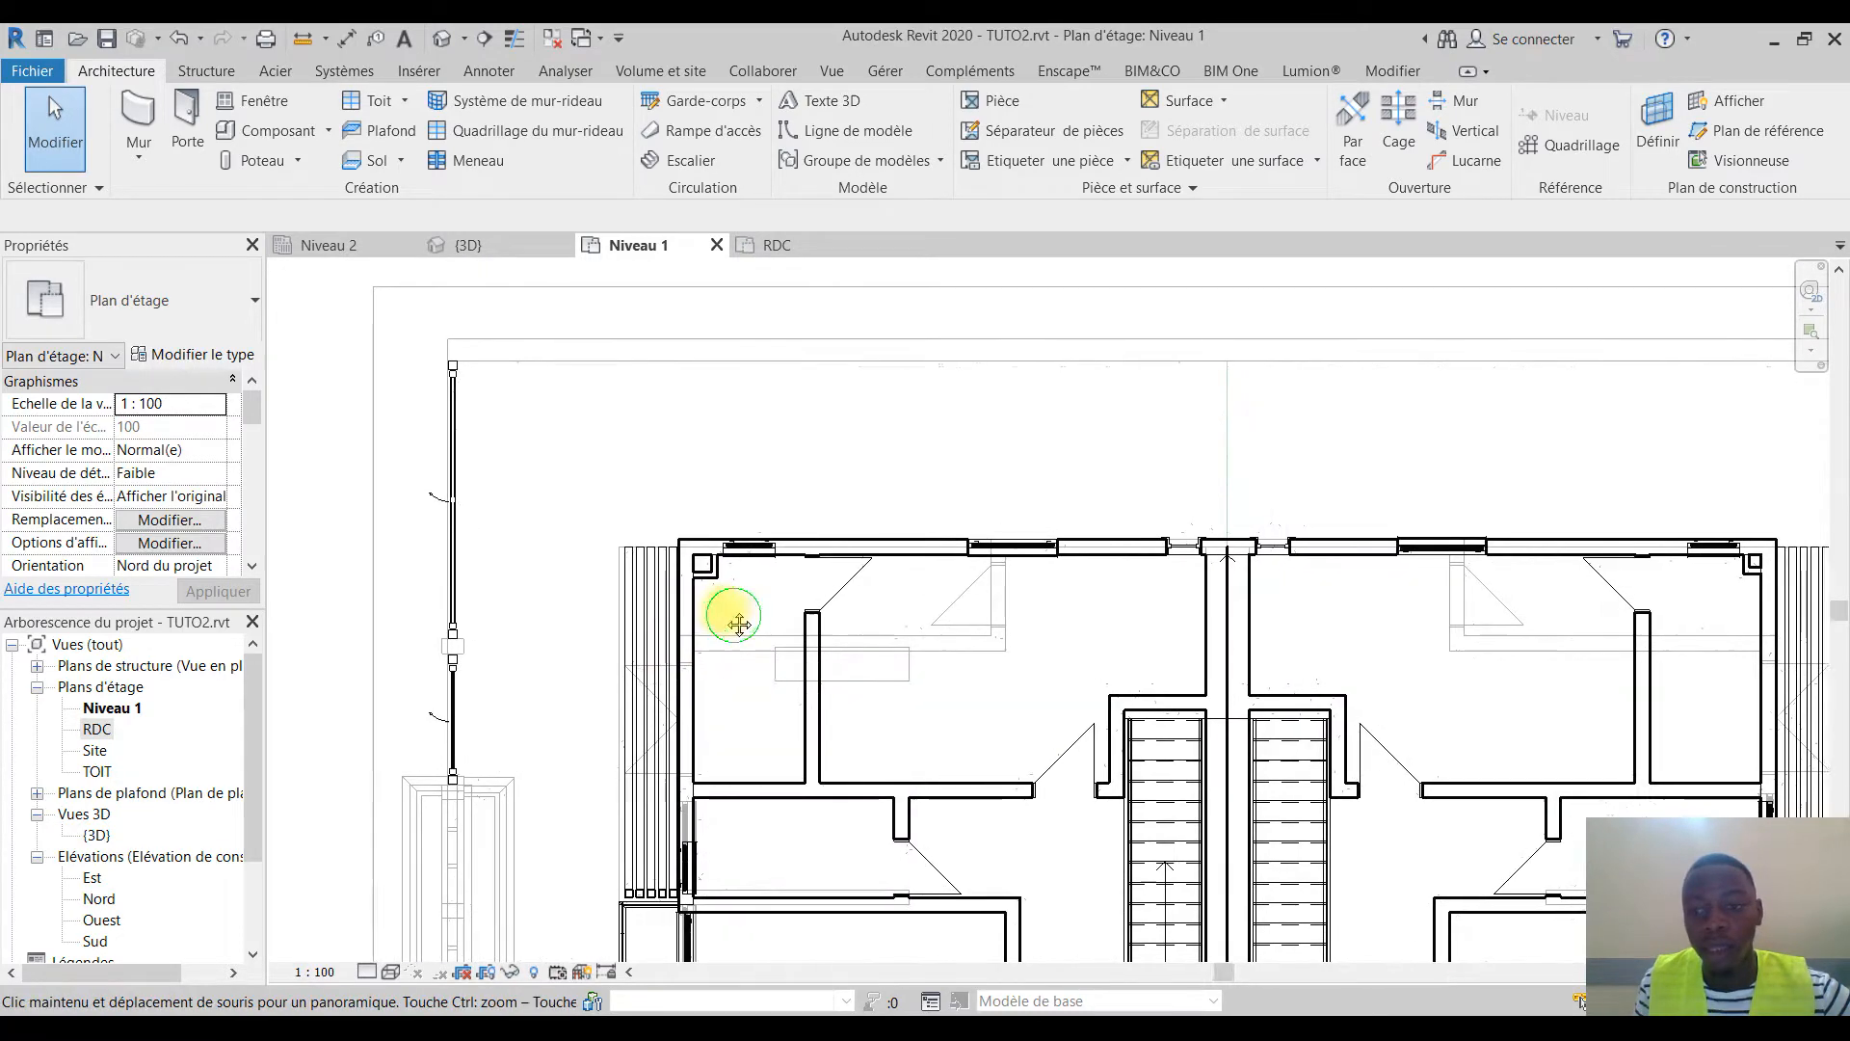
scroll(918, 521, "down", 5)
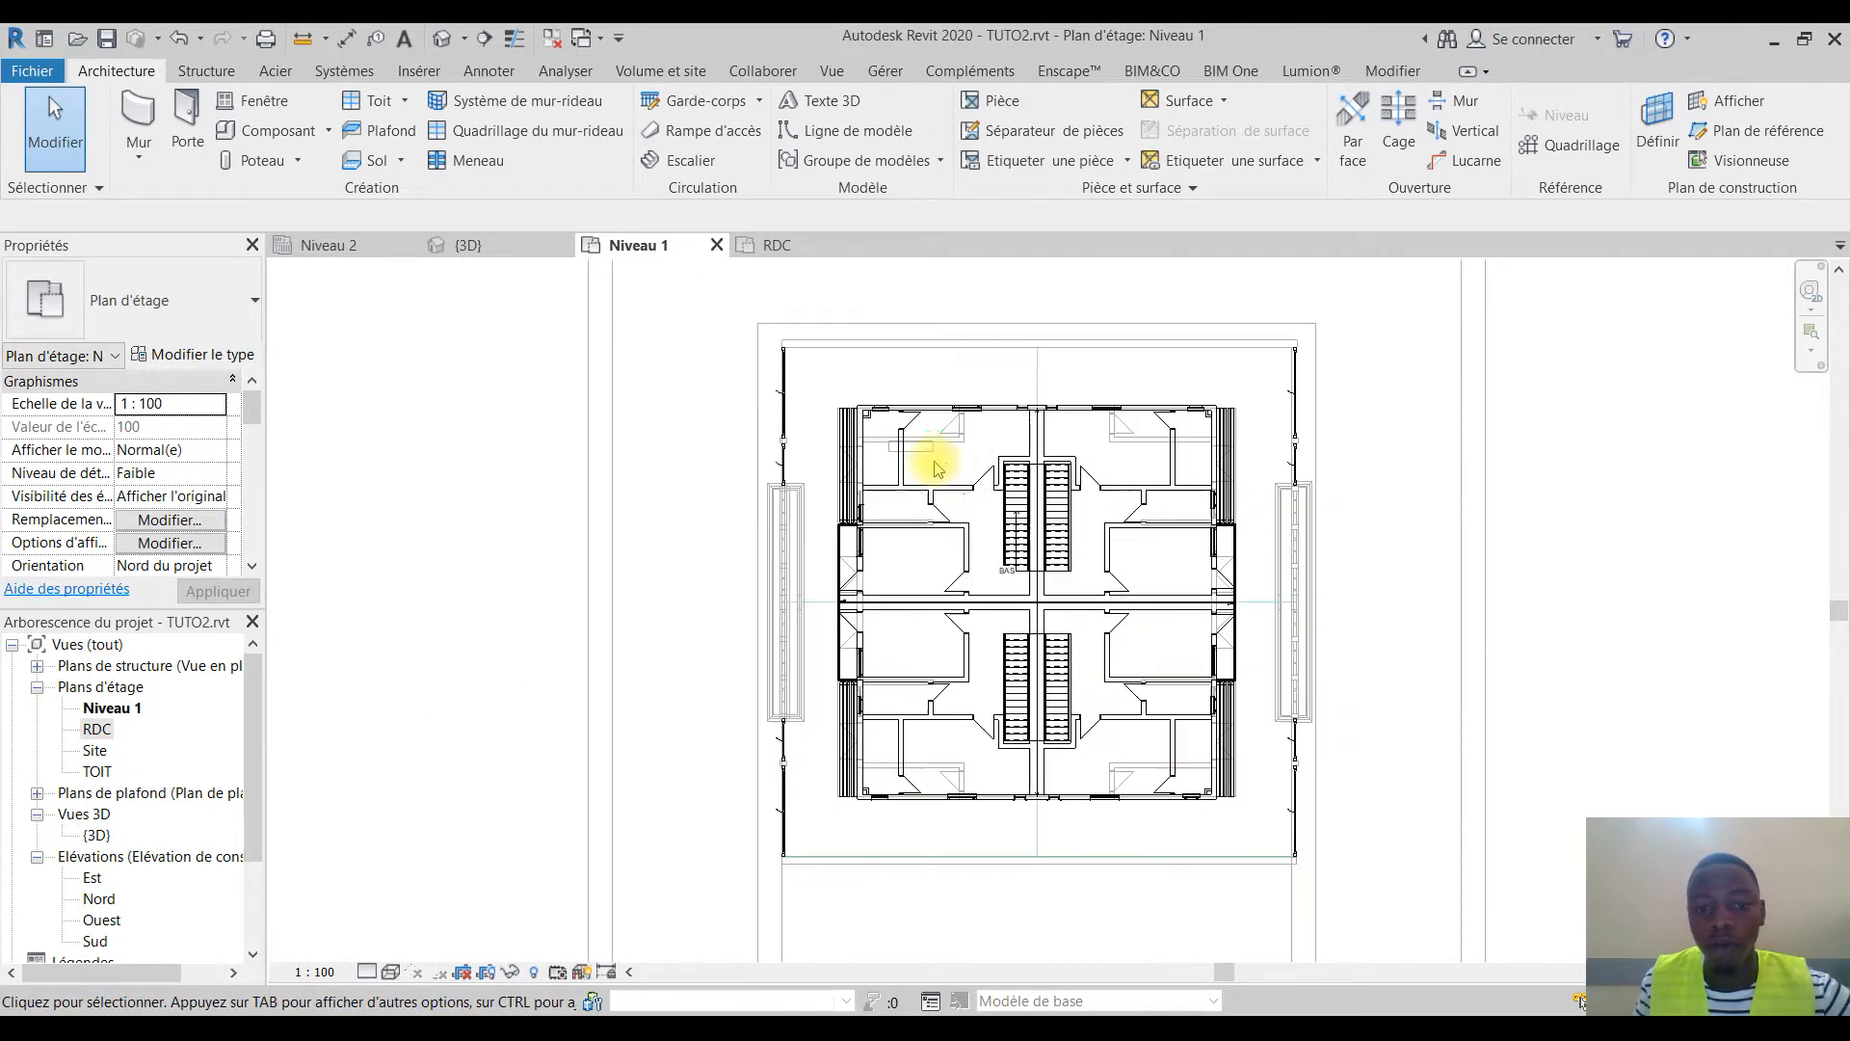
middle_click_drag(933, 454, 971, 485)
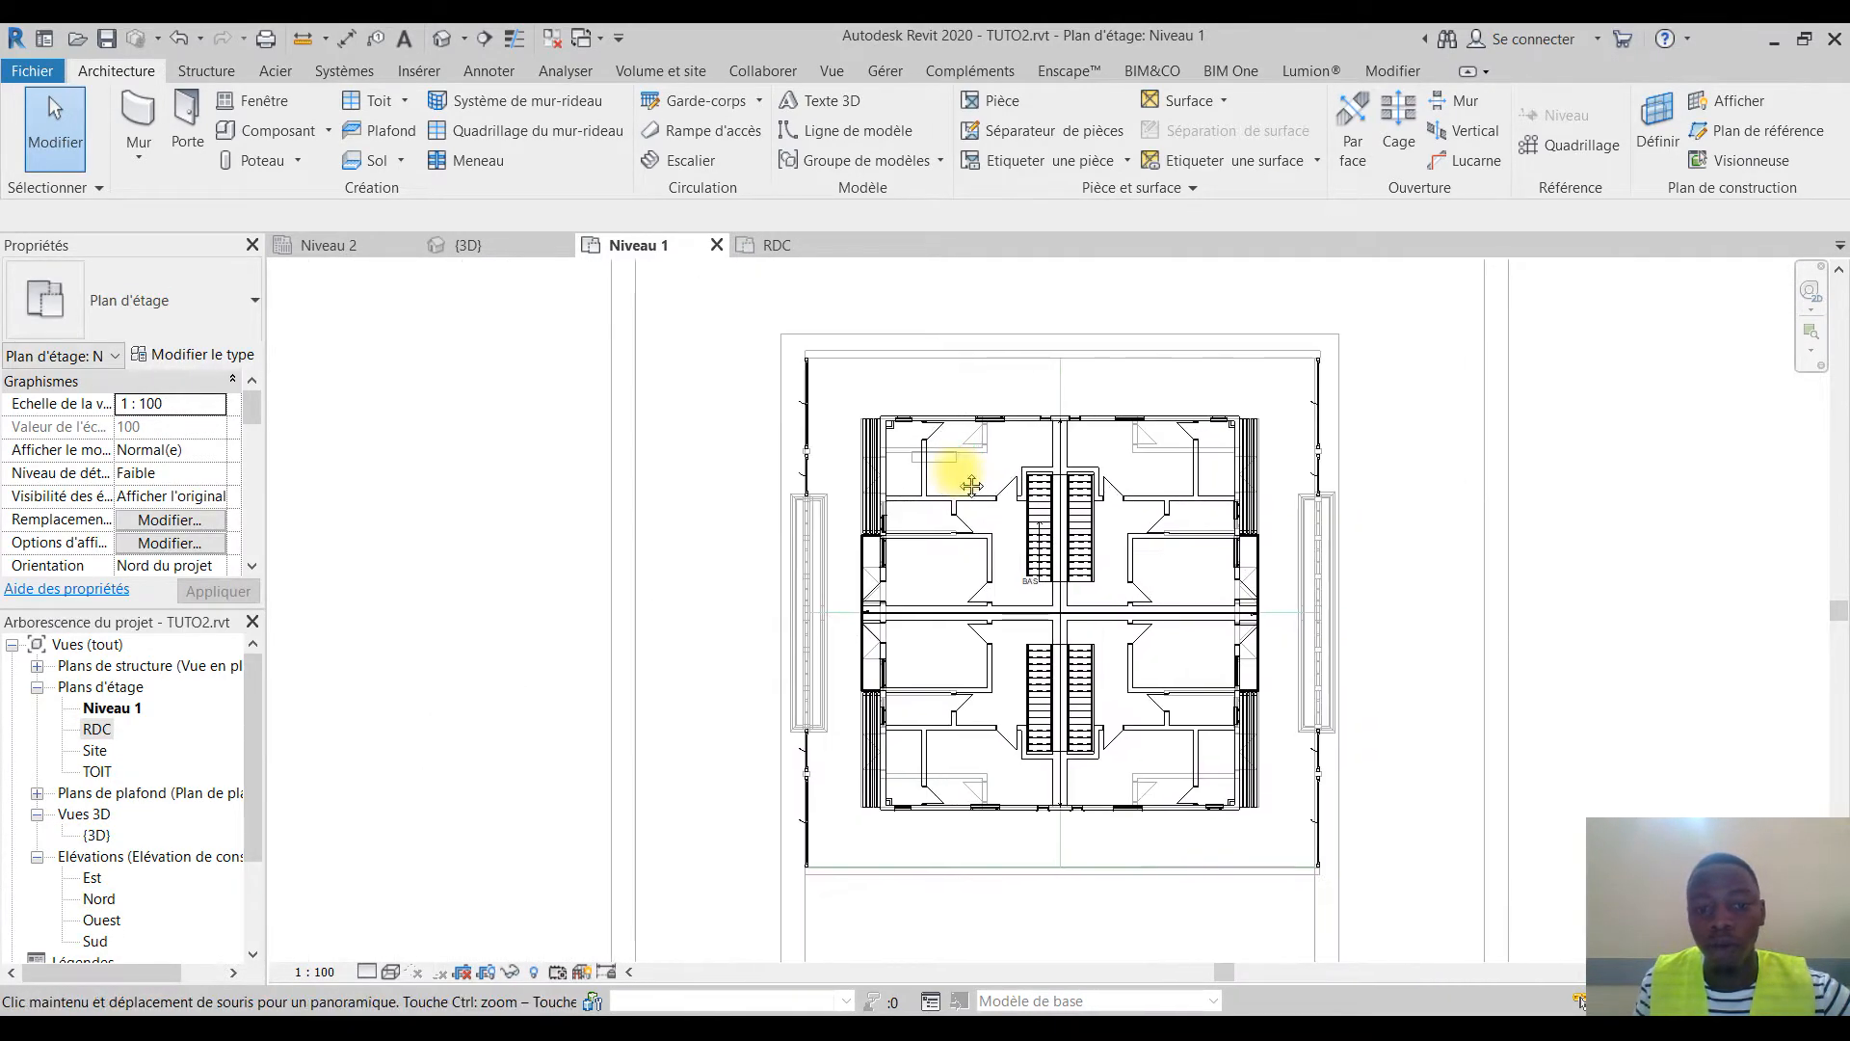
Create a vertical building section across the whole plan, cutting through the upper-left and lower-left corner boxes
left_click(835, 72)
left_click(842, 130)
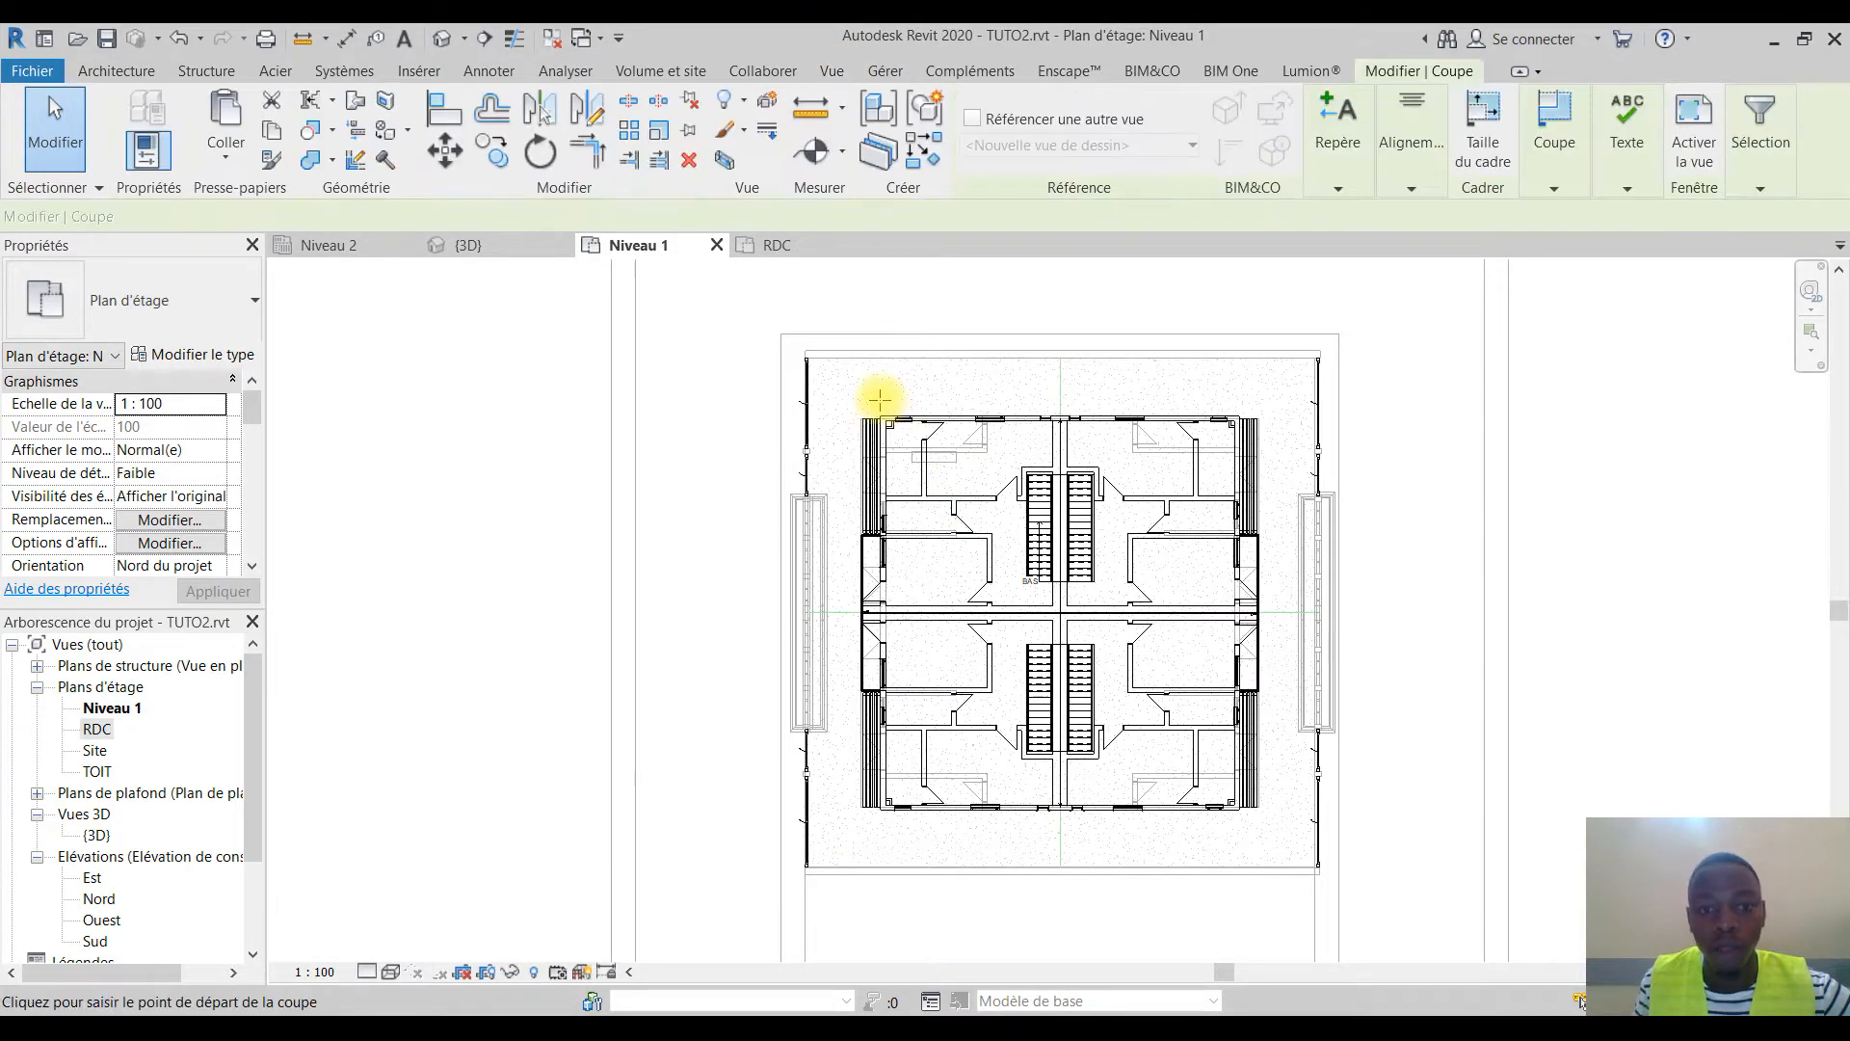
scroll(883, 401, "up", 5)
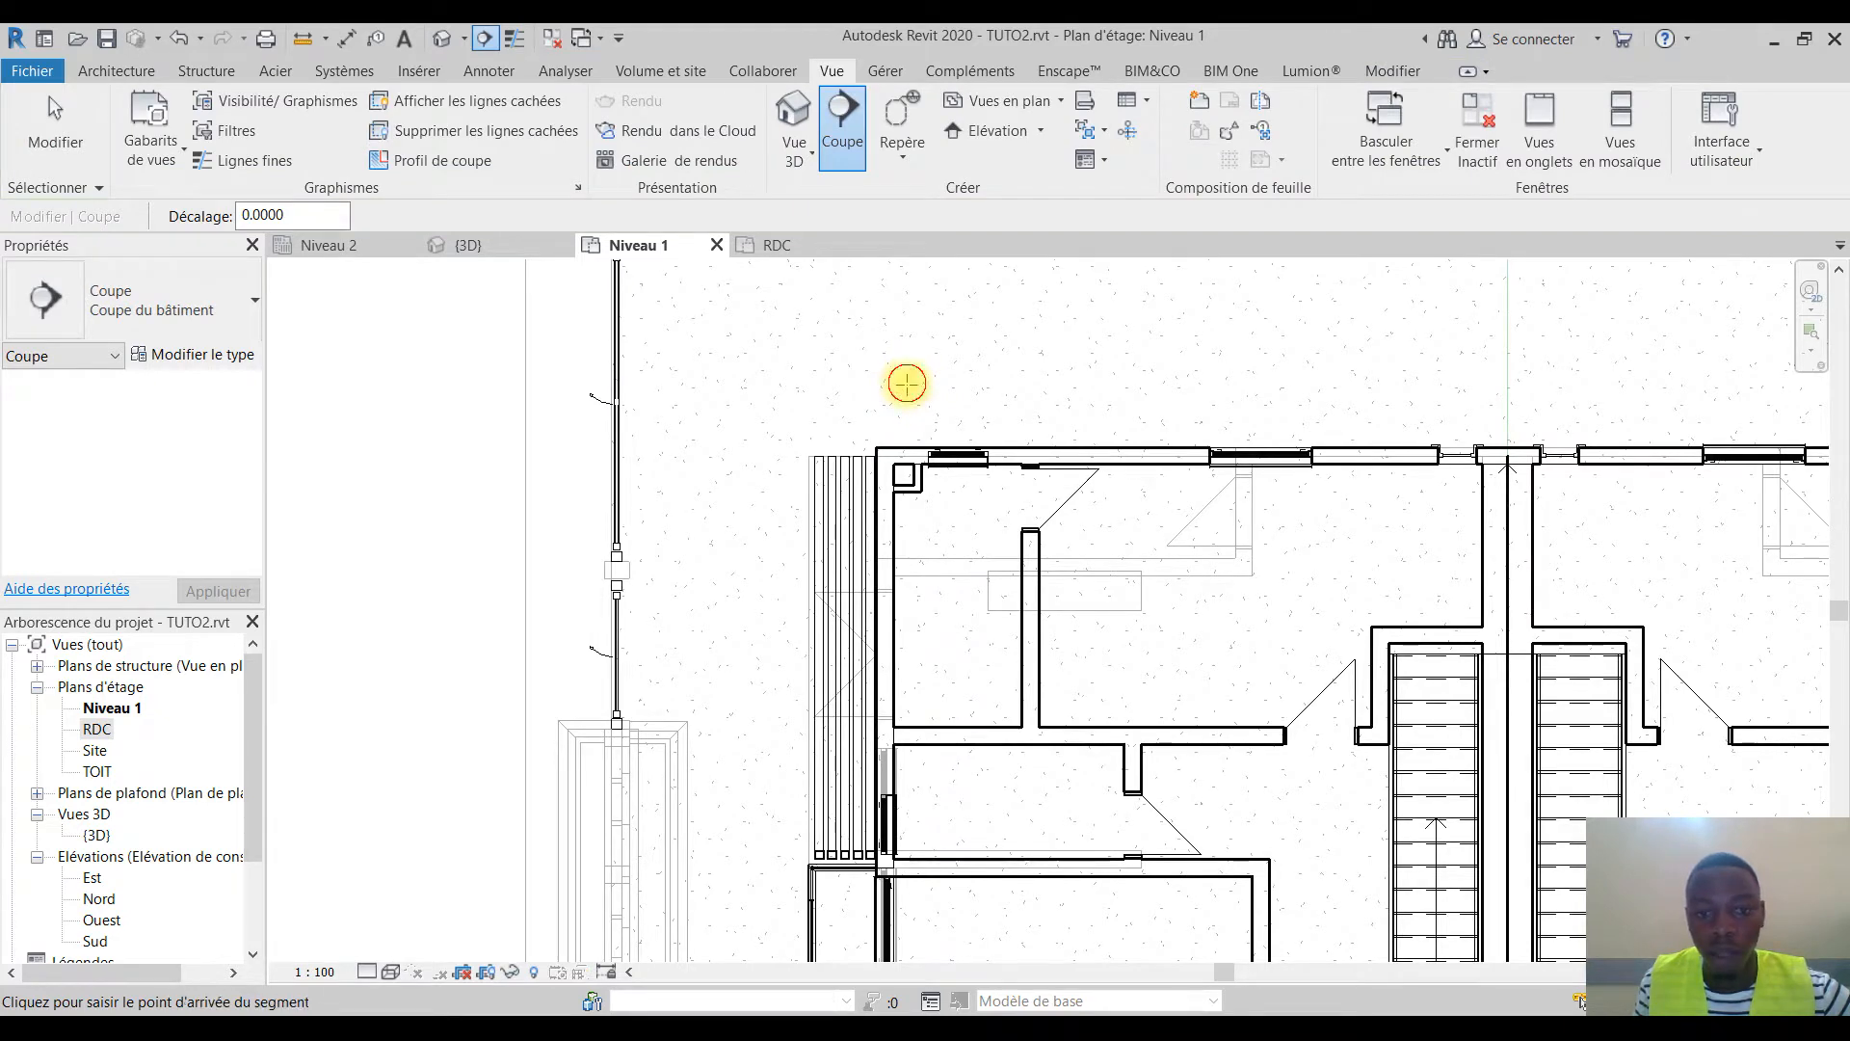
scroll(886, 579, "down", 4)
middle_click_drag(873, 590, 920, 396)
middle_click_drag(951, 841, 979, 570)
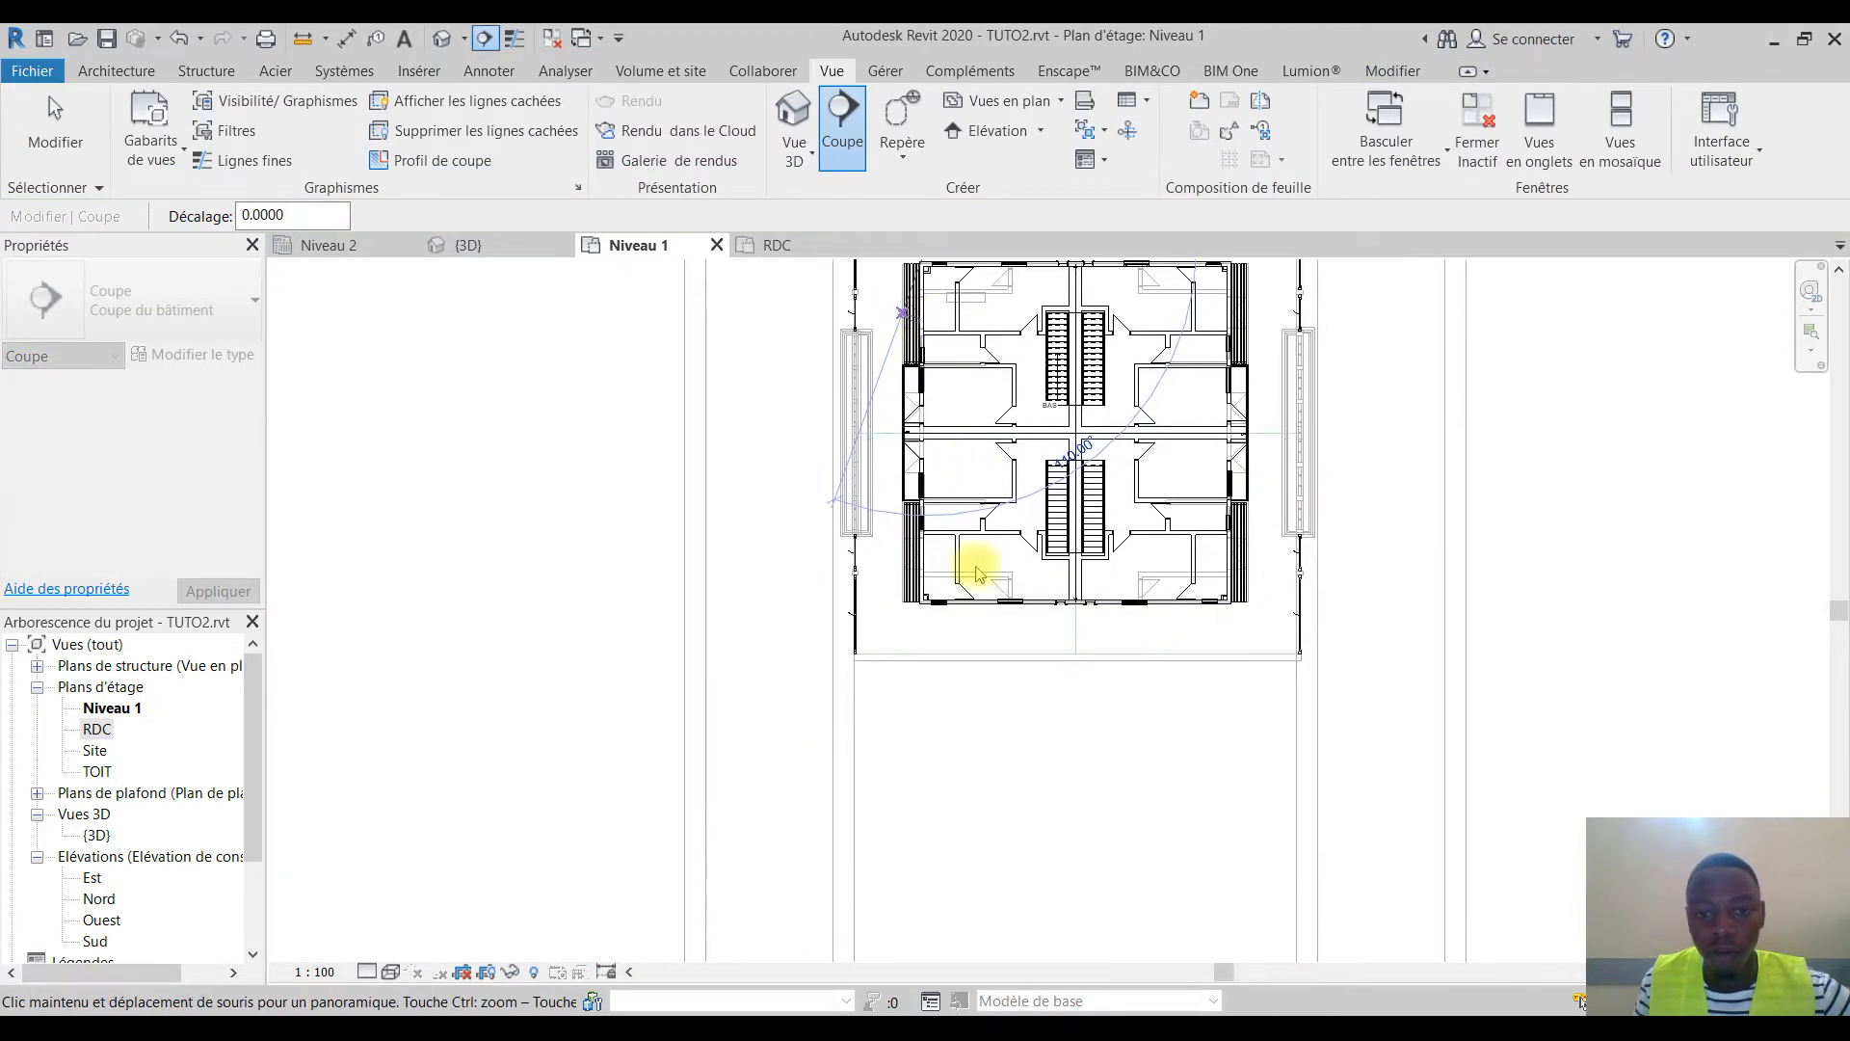
left_click(931, 679)
scroll(944, 580, "up", 4)
key("Escape")
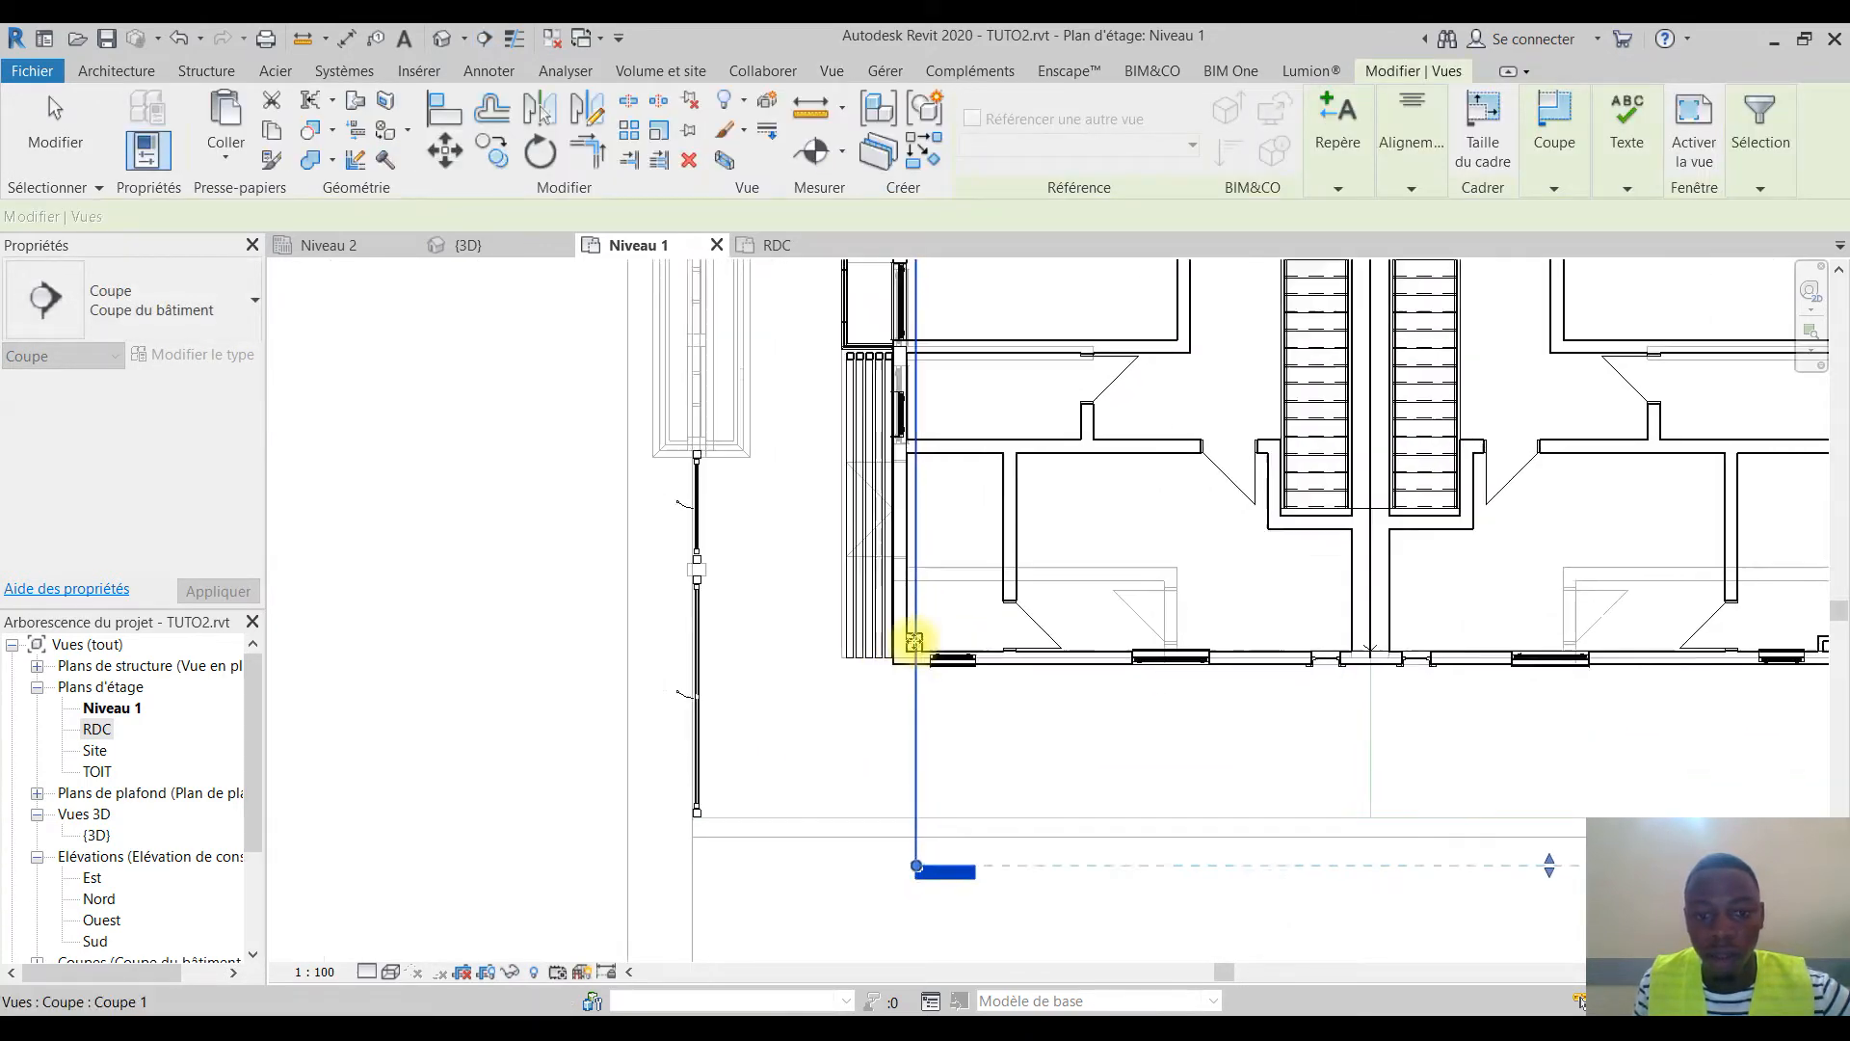
Flip the new section's viewing direction toward the nearby outer side wall and deselect it
scroll(913, 641, "down", 3)
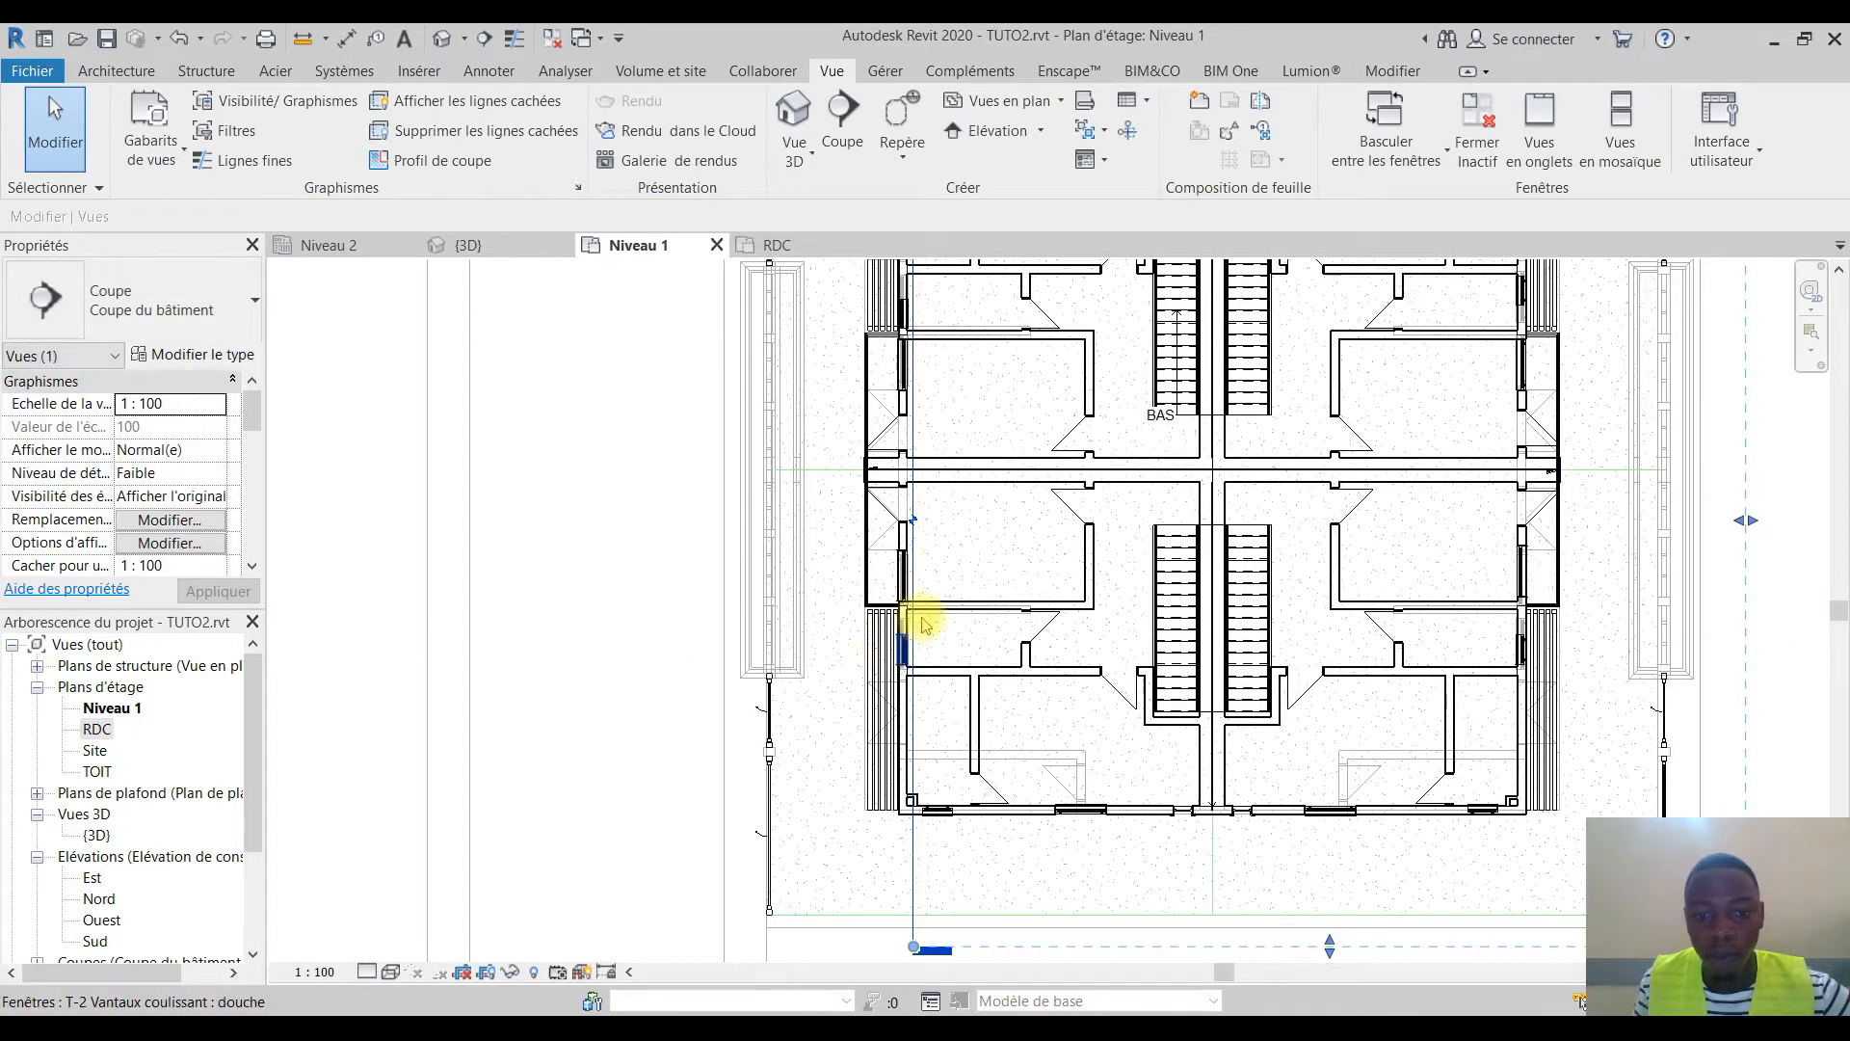
middle_click_drag(944, 589, 942, 718)
scroll(929, 586, "down", 1)
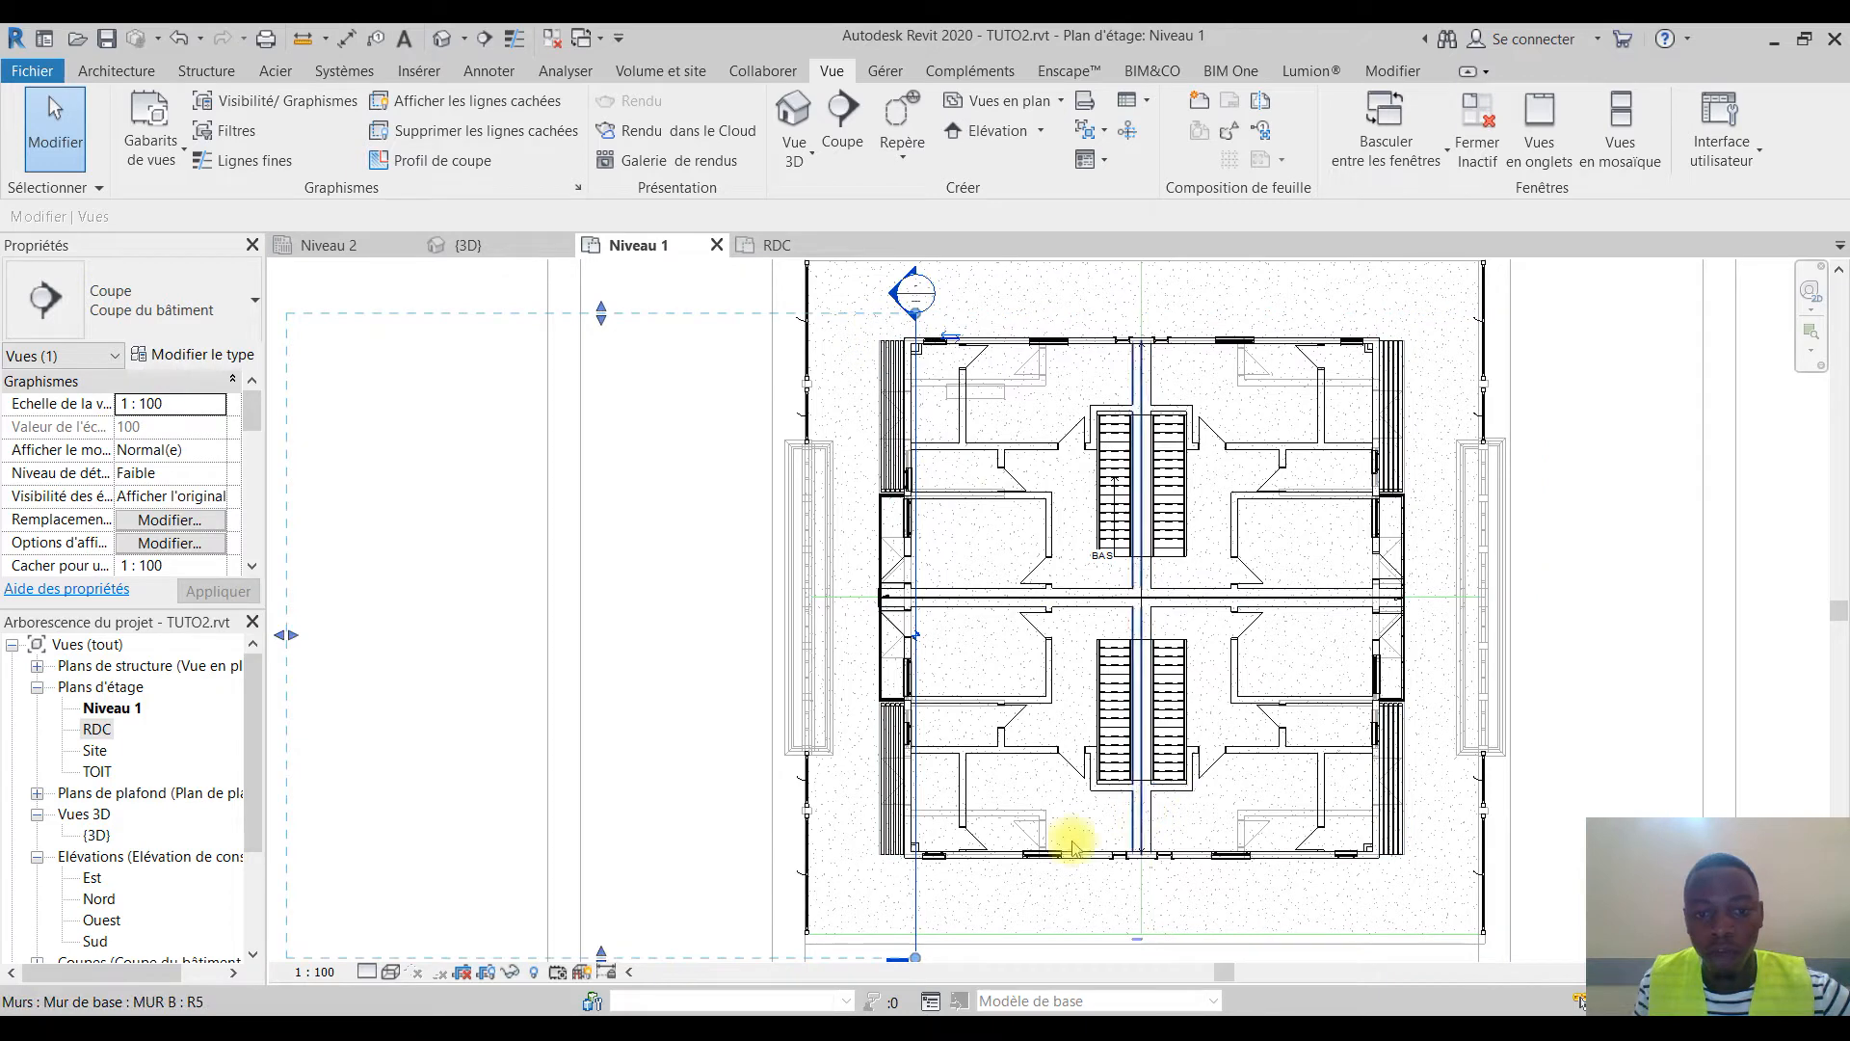
left_click(879, 339)
scroll(973, 410, "down", 2)
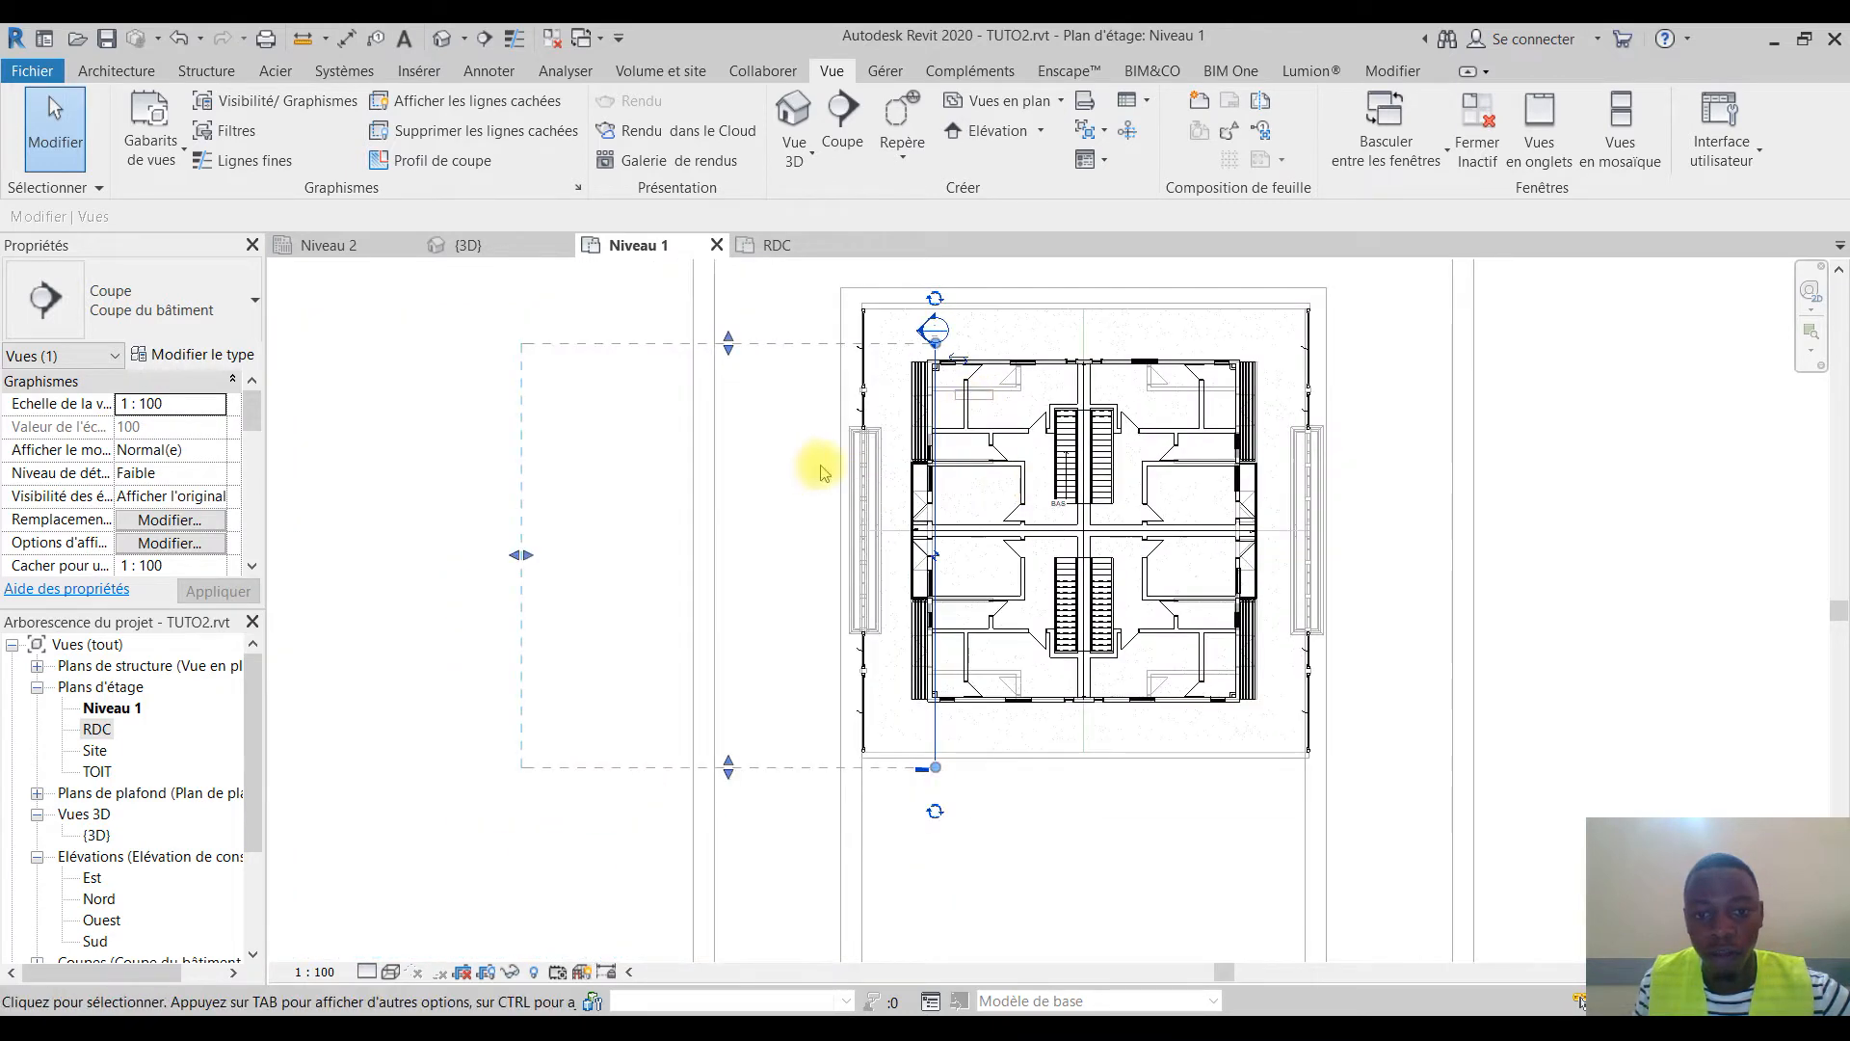
key("Escape")
Open the Coupe 1 building section view
scroll(956, 400, "up", 4)
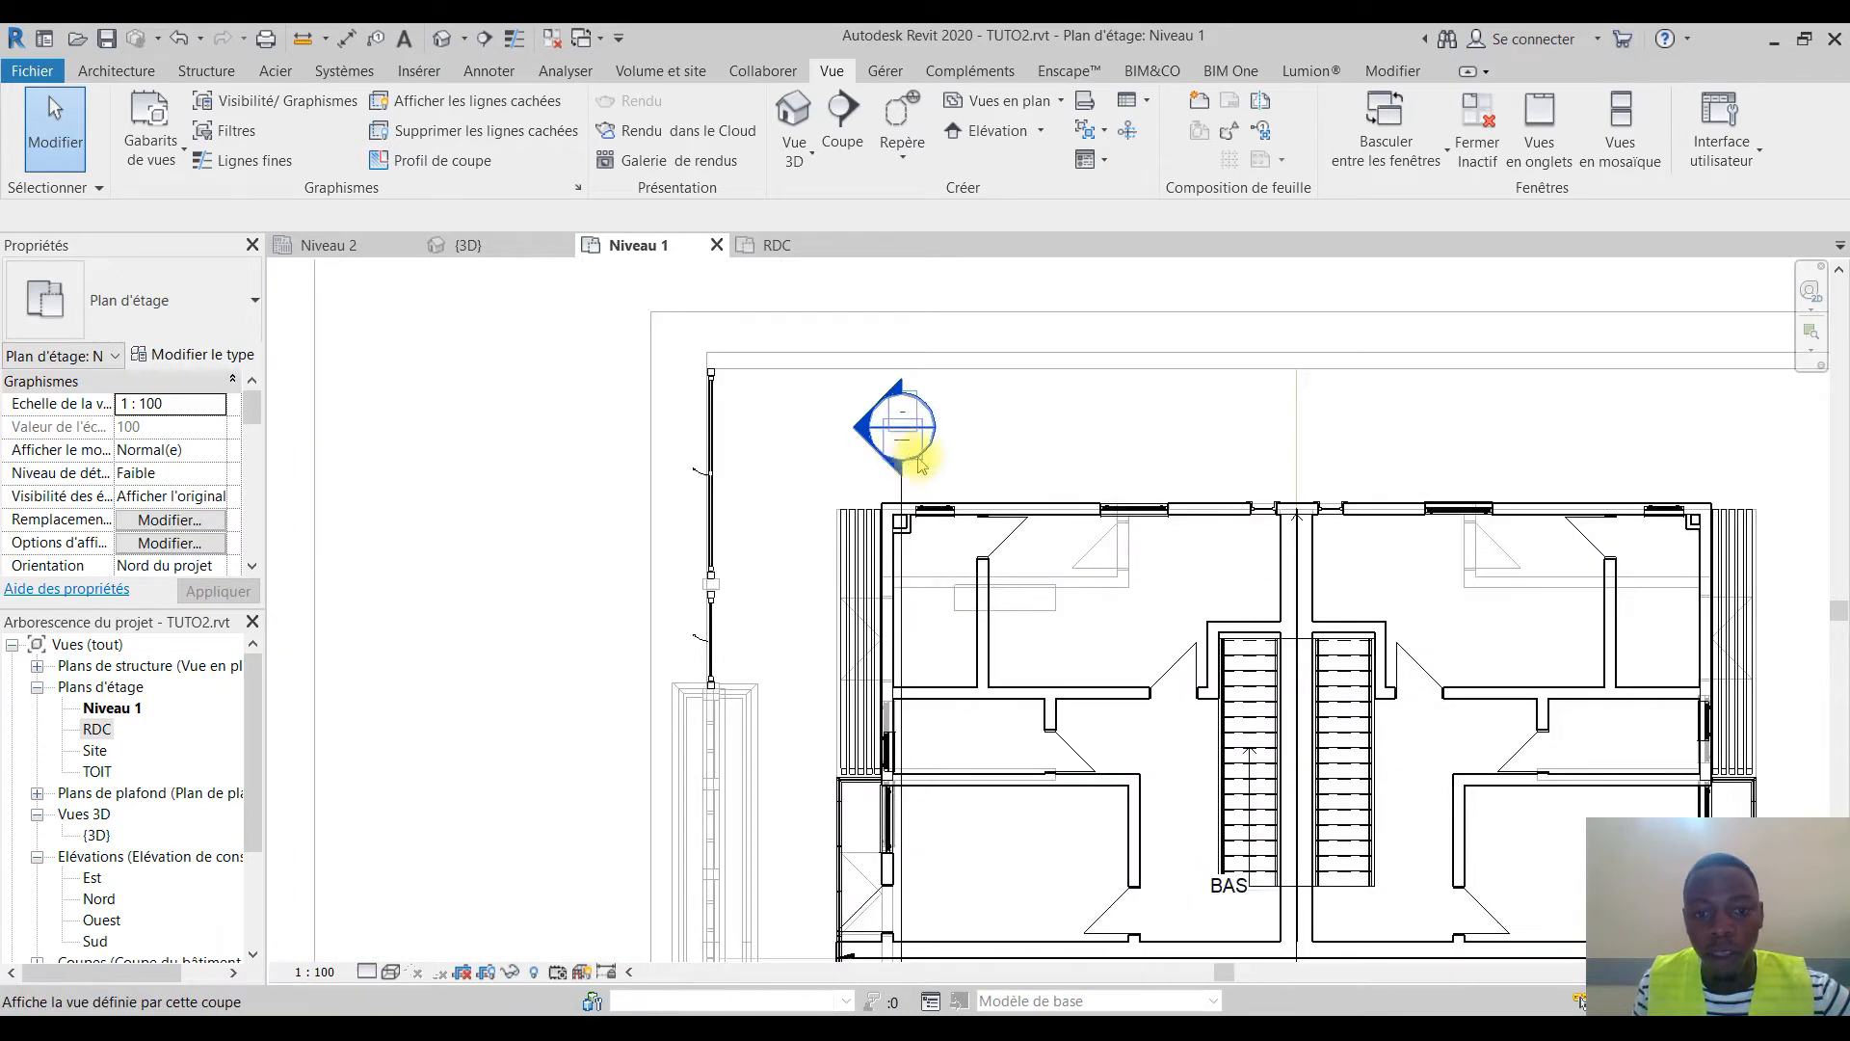
scroll(920, 465, "up", 1)
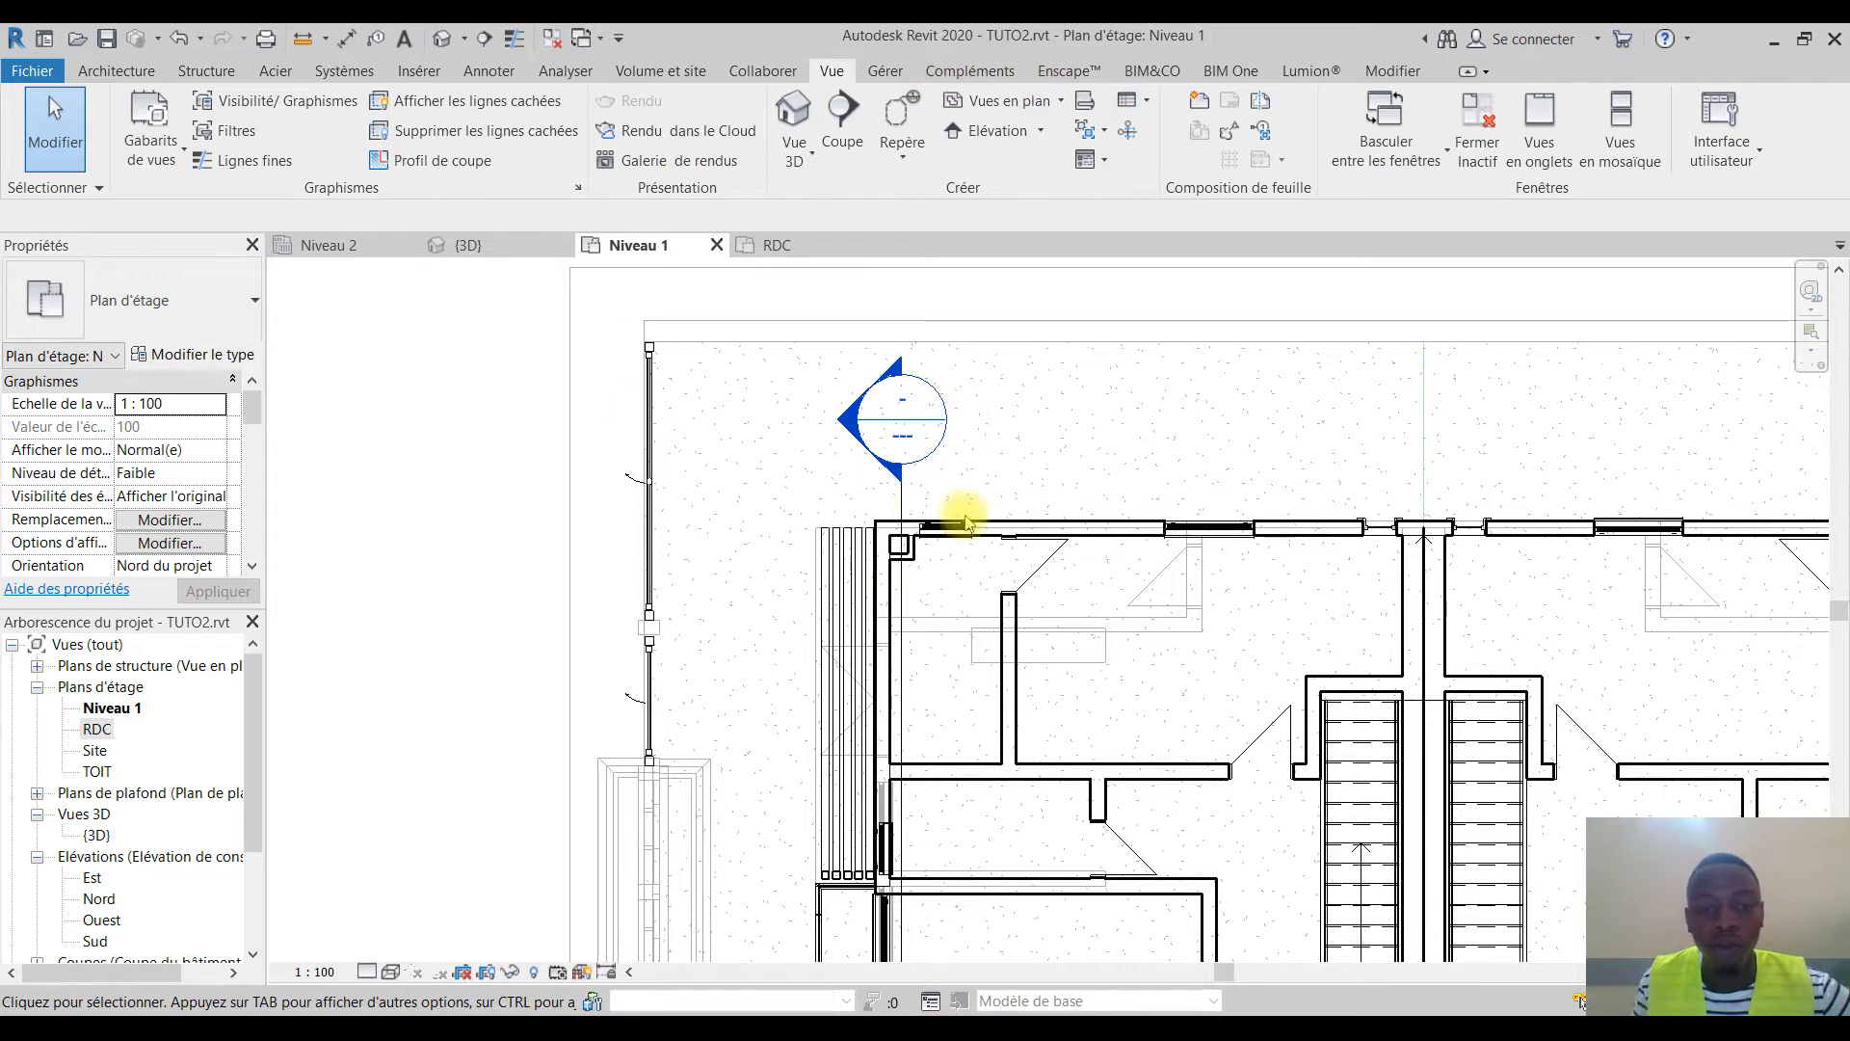
scroll(106, 896, "down", 3)
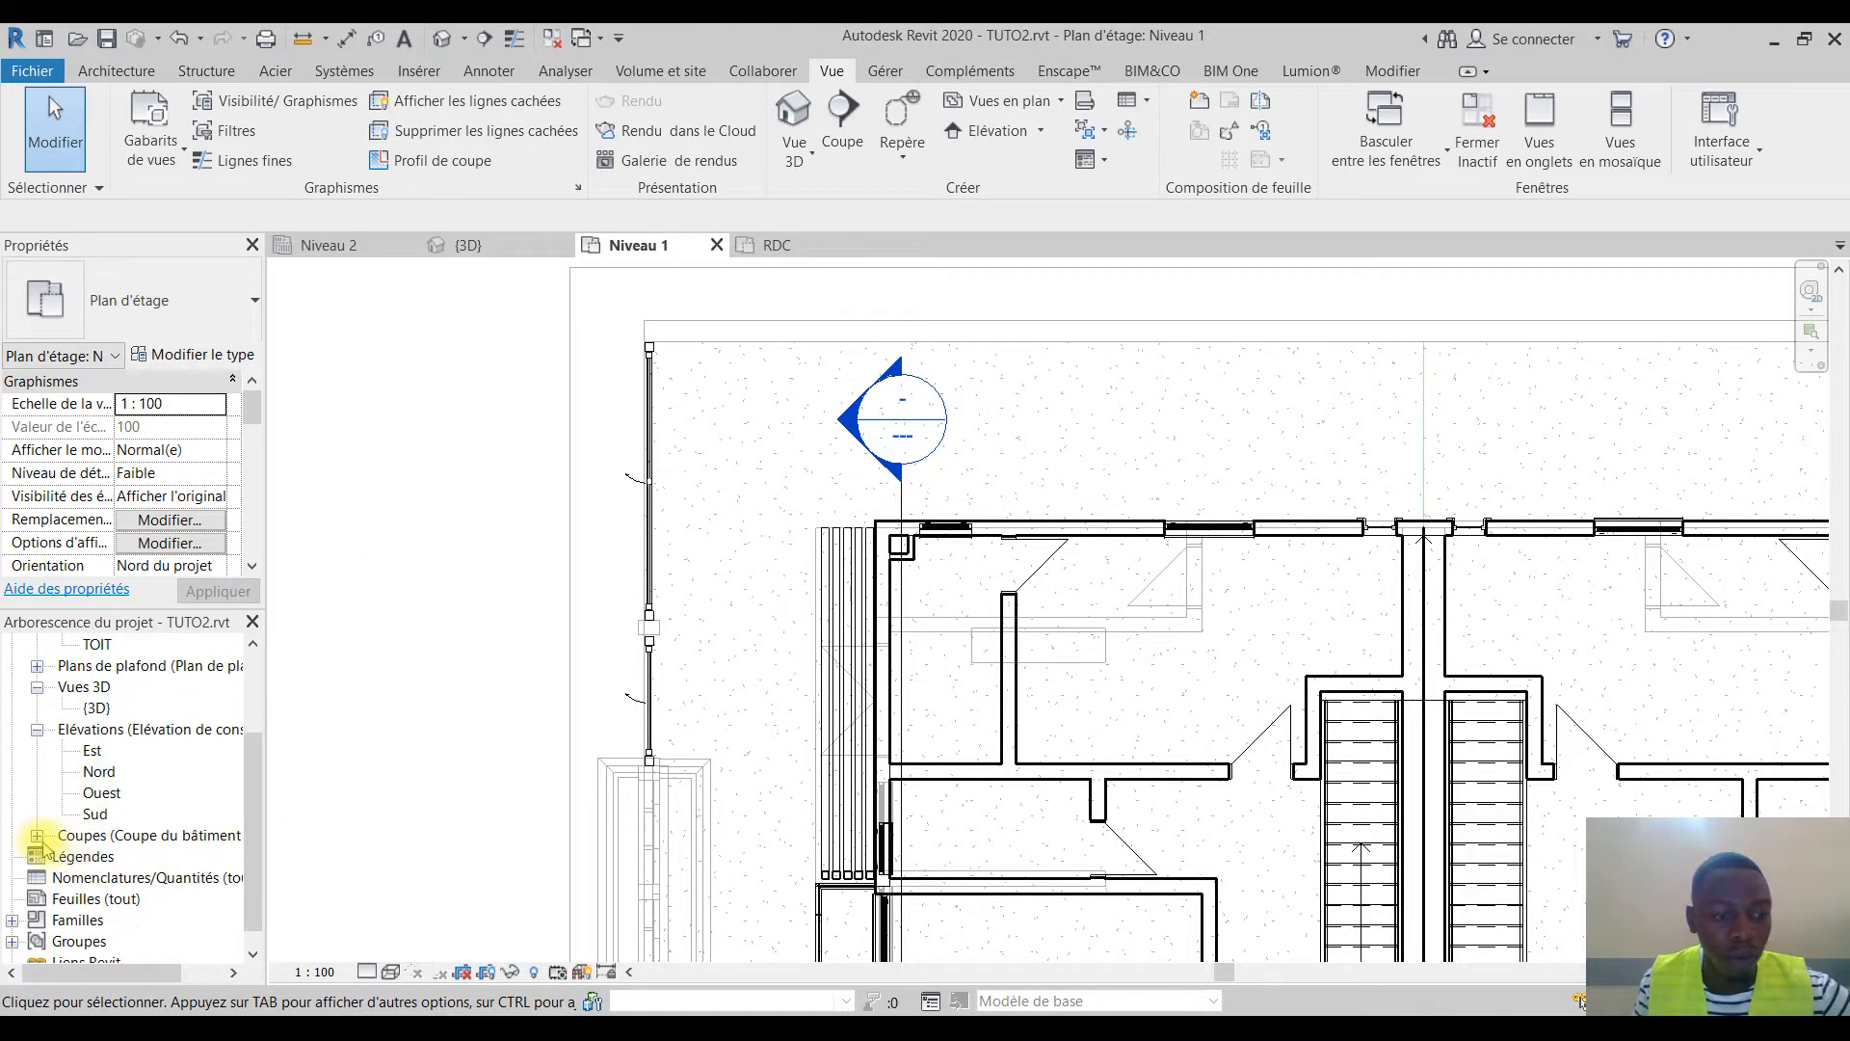
left_click(38, 836)
double_click(111, 855)
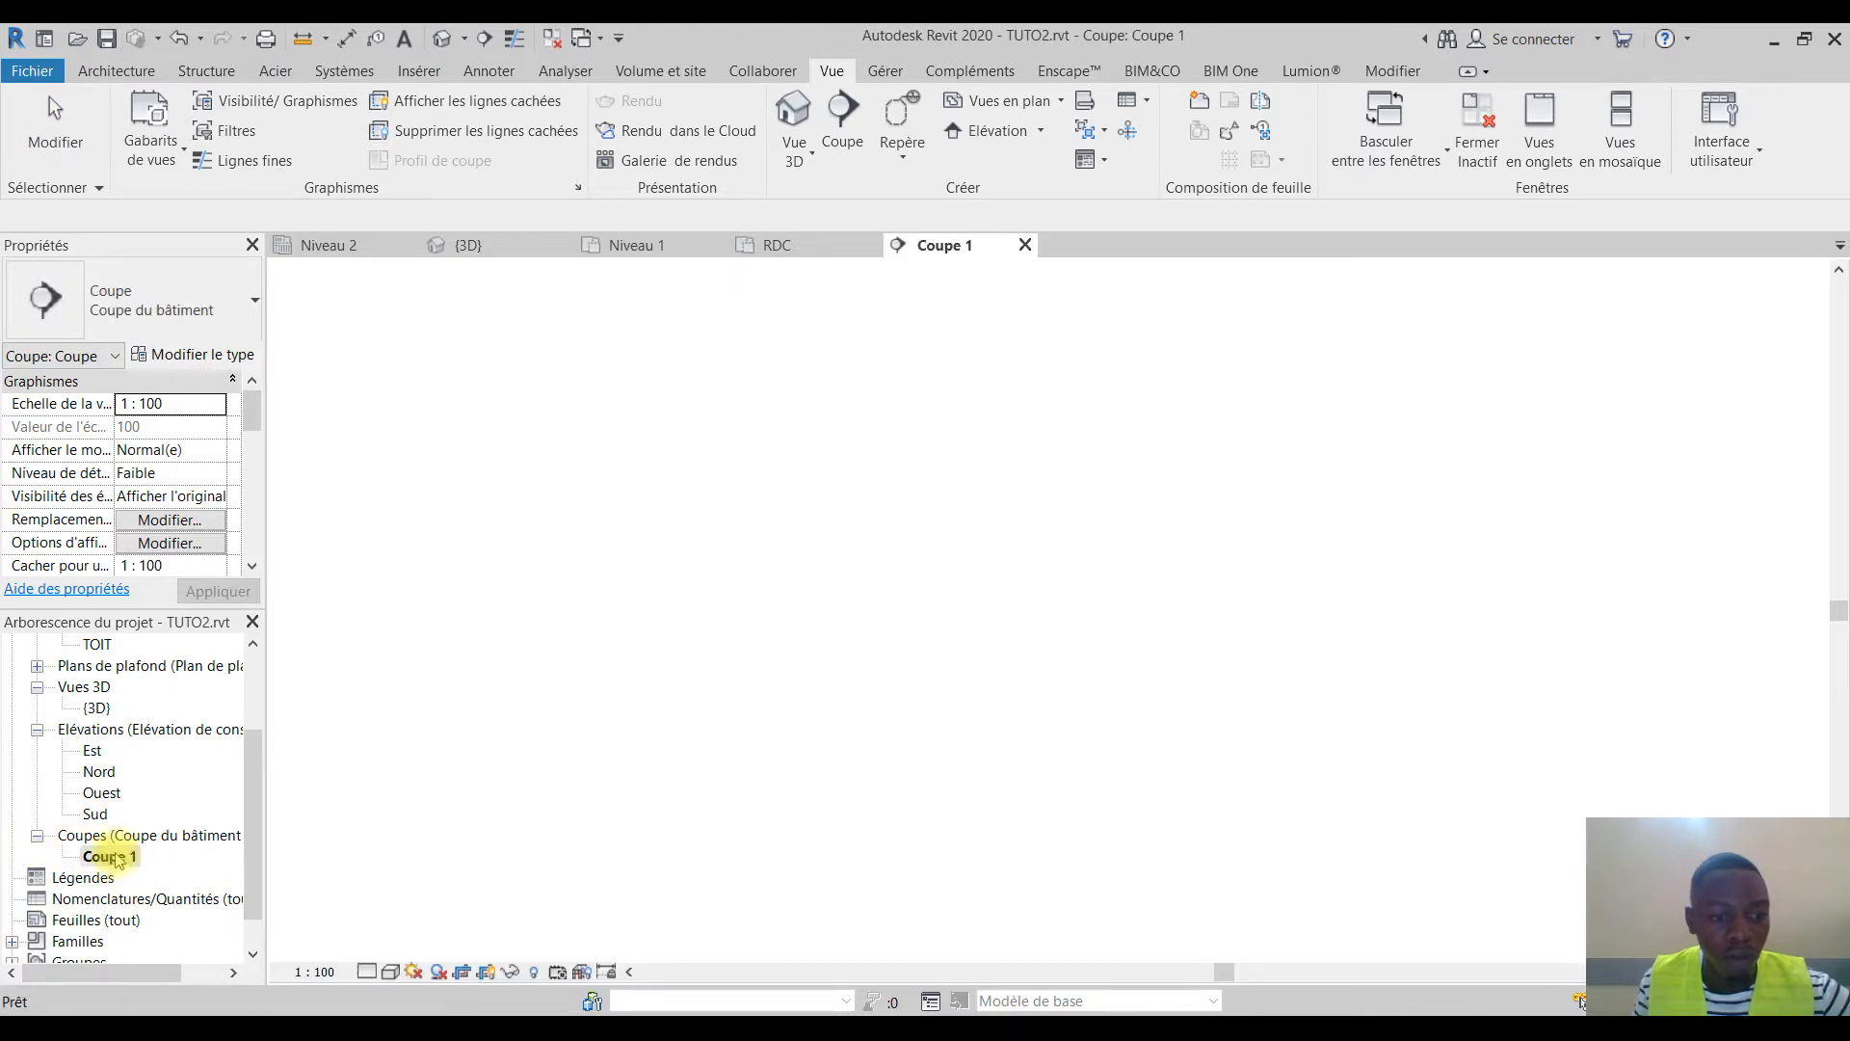
Examine in the section how the corner partition walls run between the Niveau 1 floor and the roof slab
scroll(619, 607, "up", 2)
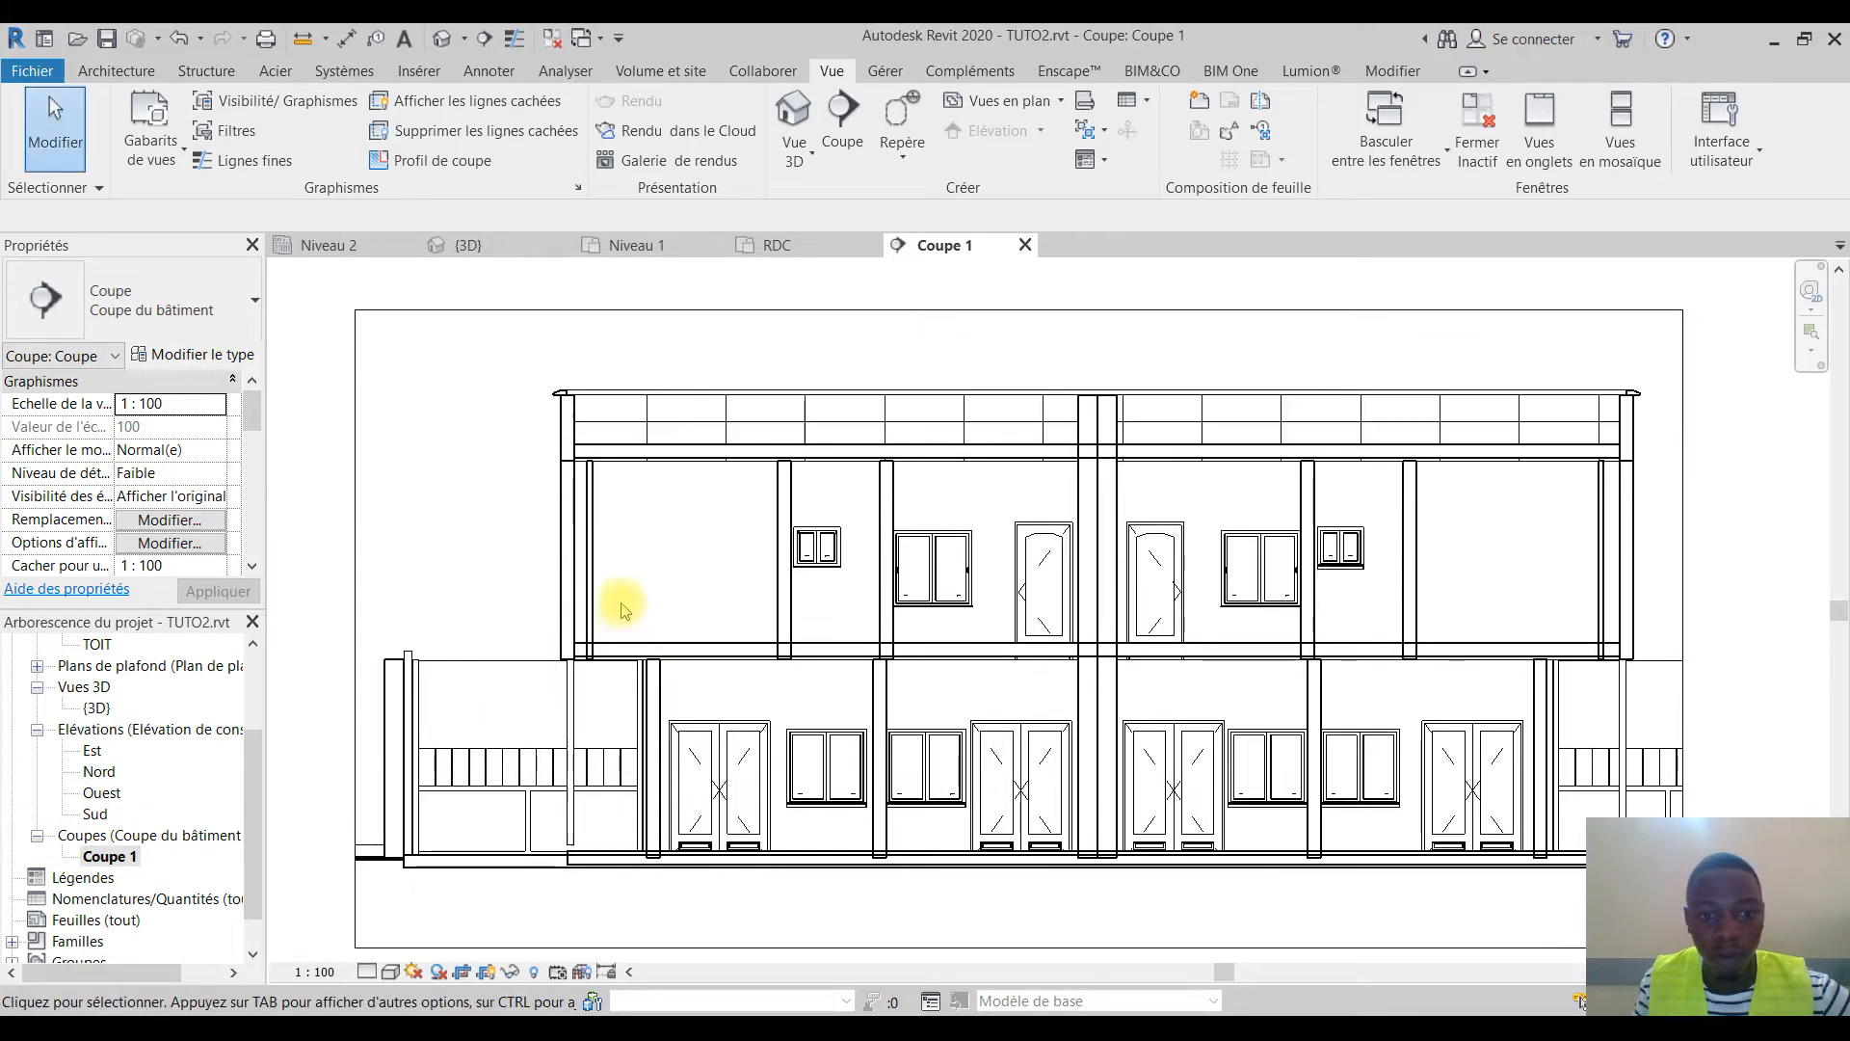
scroll(595, 559, "up", 3)
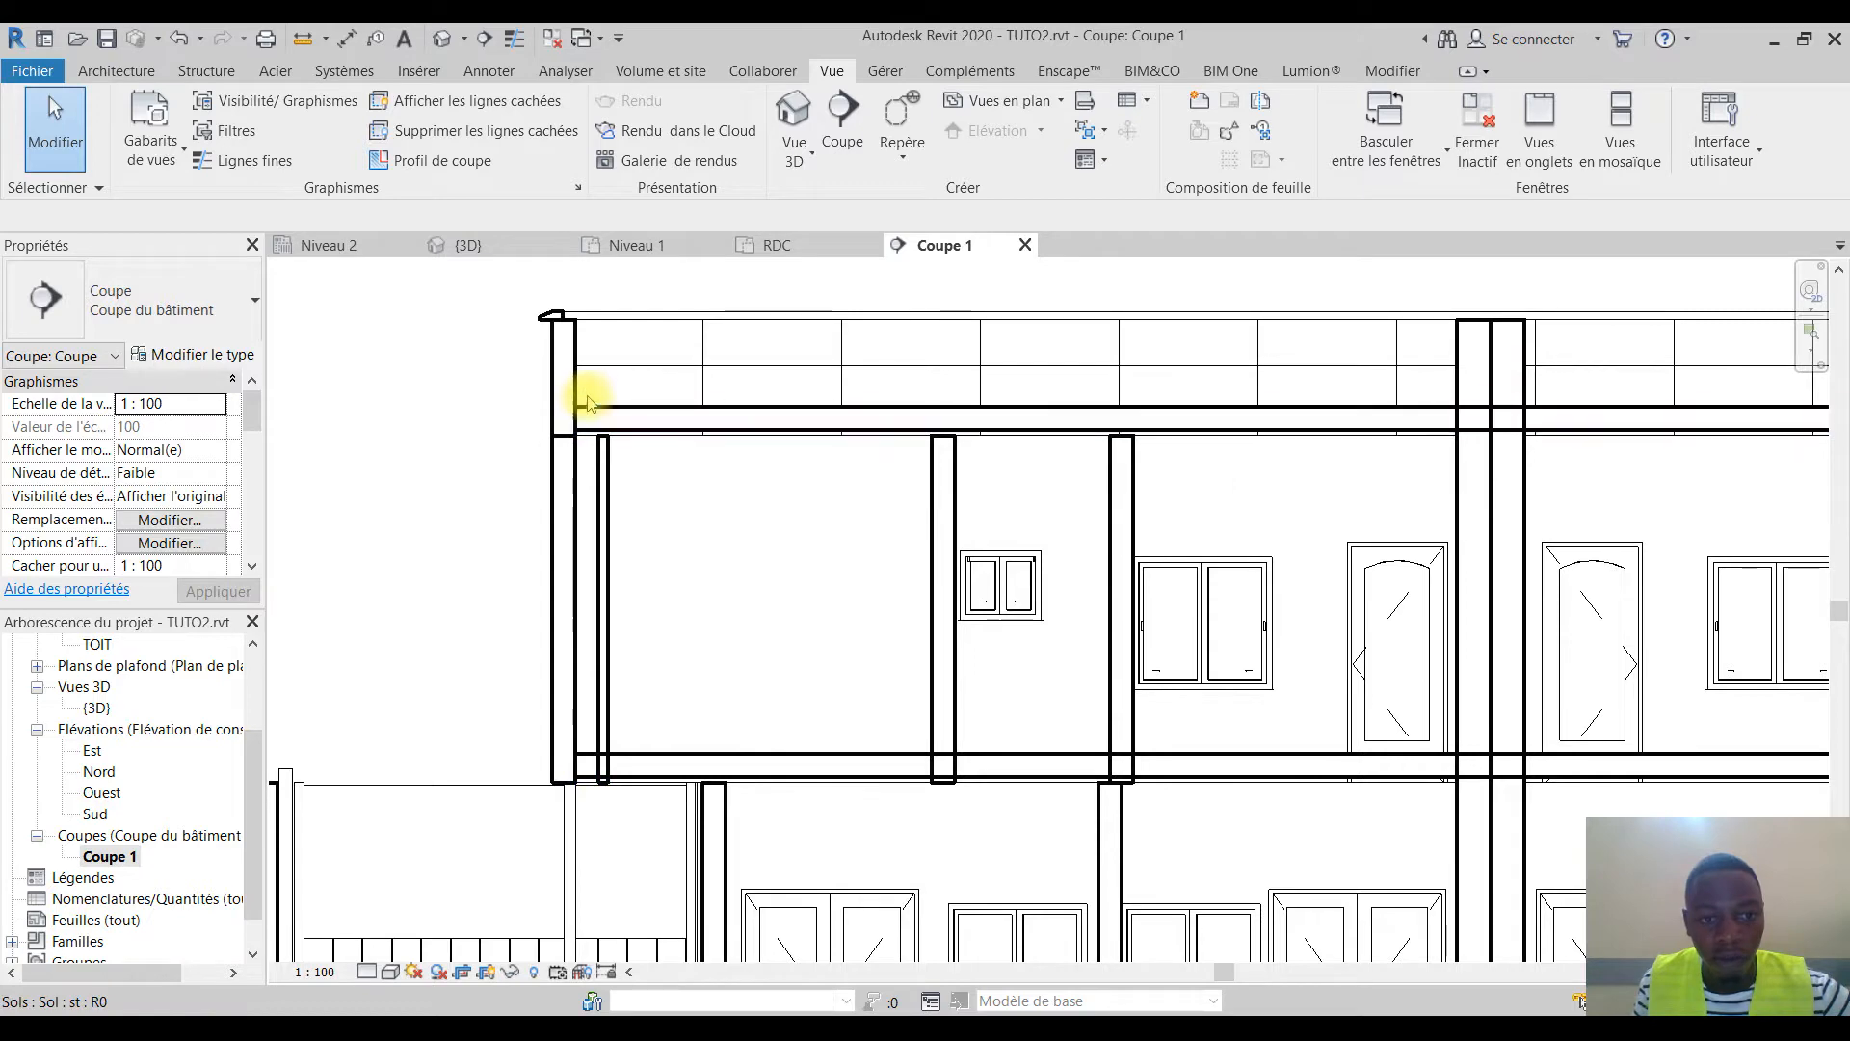
scroll(590, 404, "down", 1)
scroll(592, 409, "down", 4)
scroll(596, 416, "up", 4)
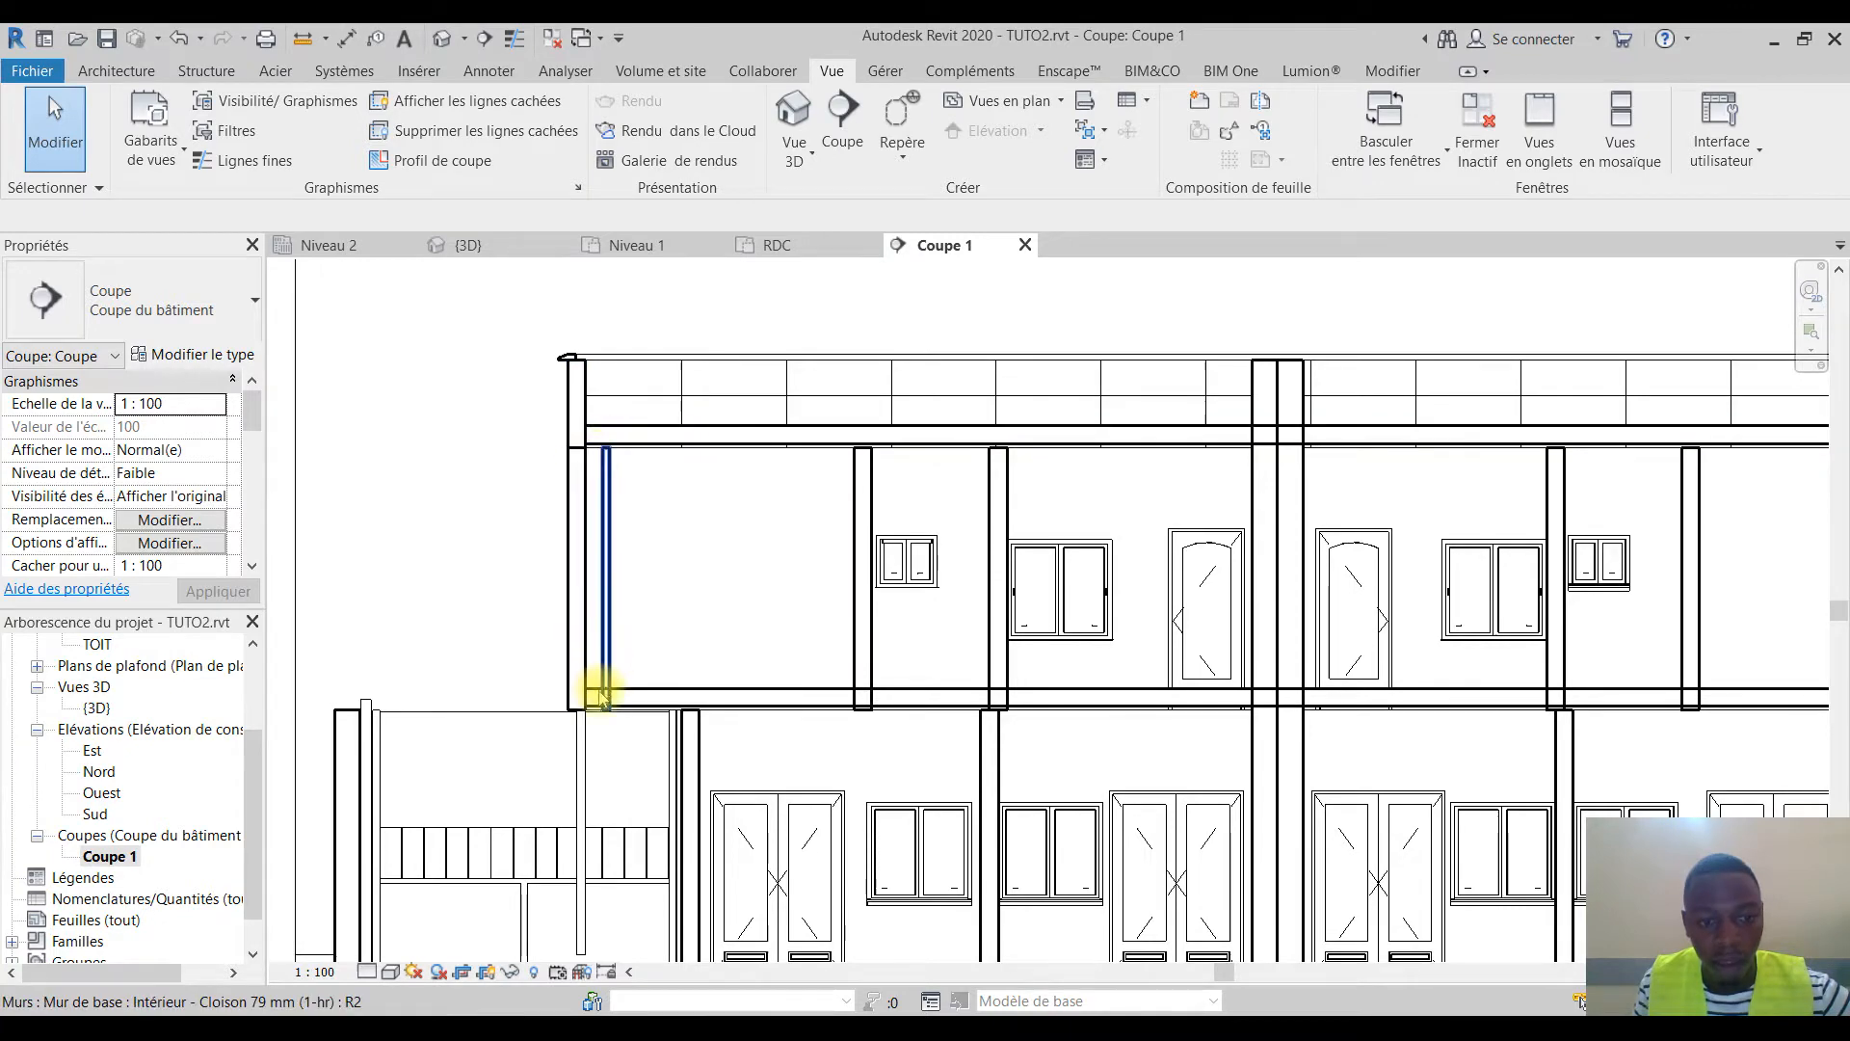
middle_click_drag(633, 814, 476, 827)
middle_click_drag(1612, 504, 1538, 513)
scroll(1638, 549, "down", 2)
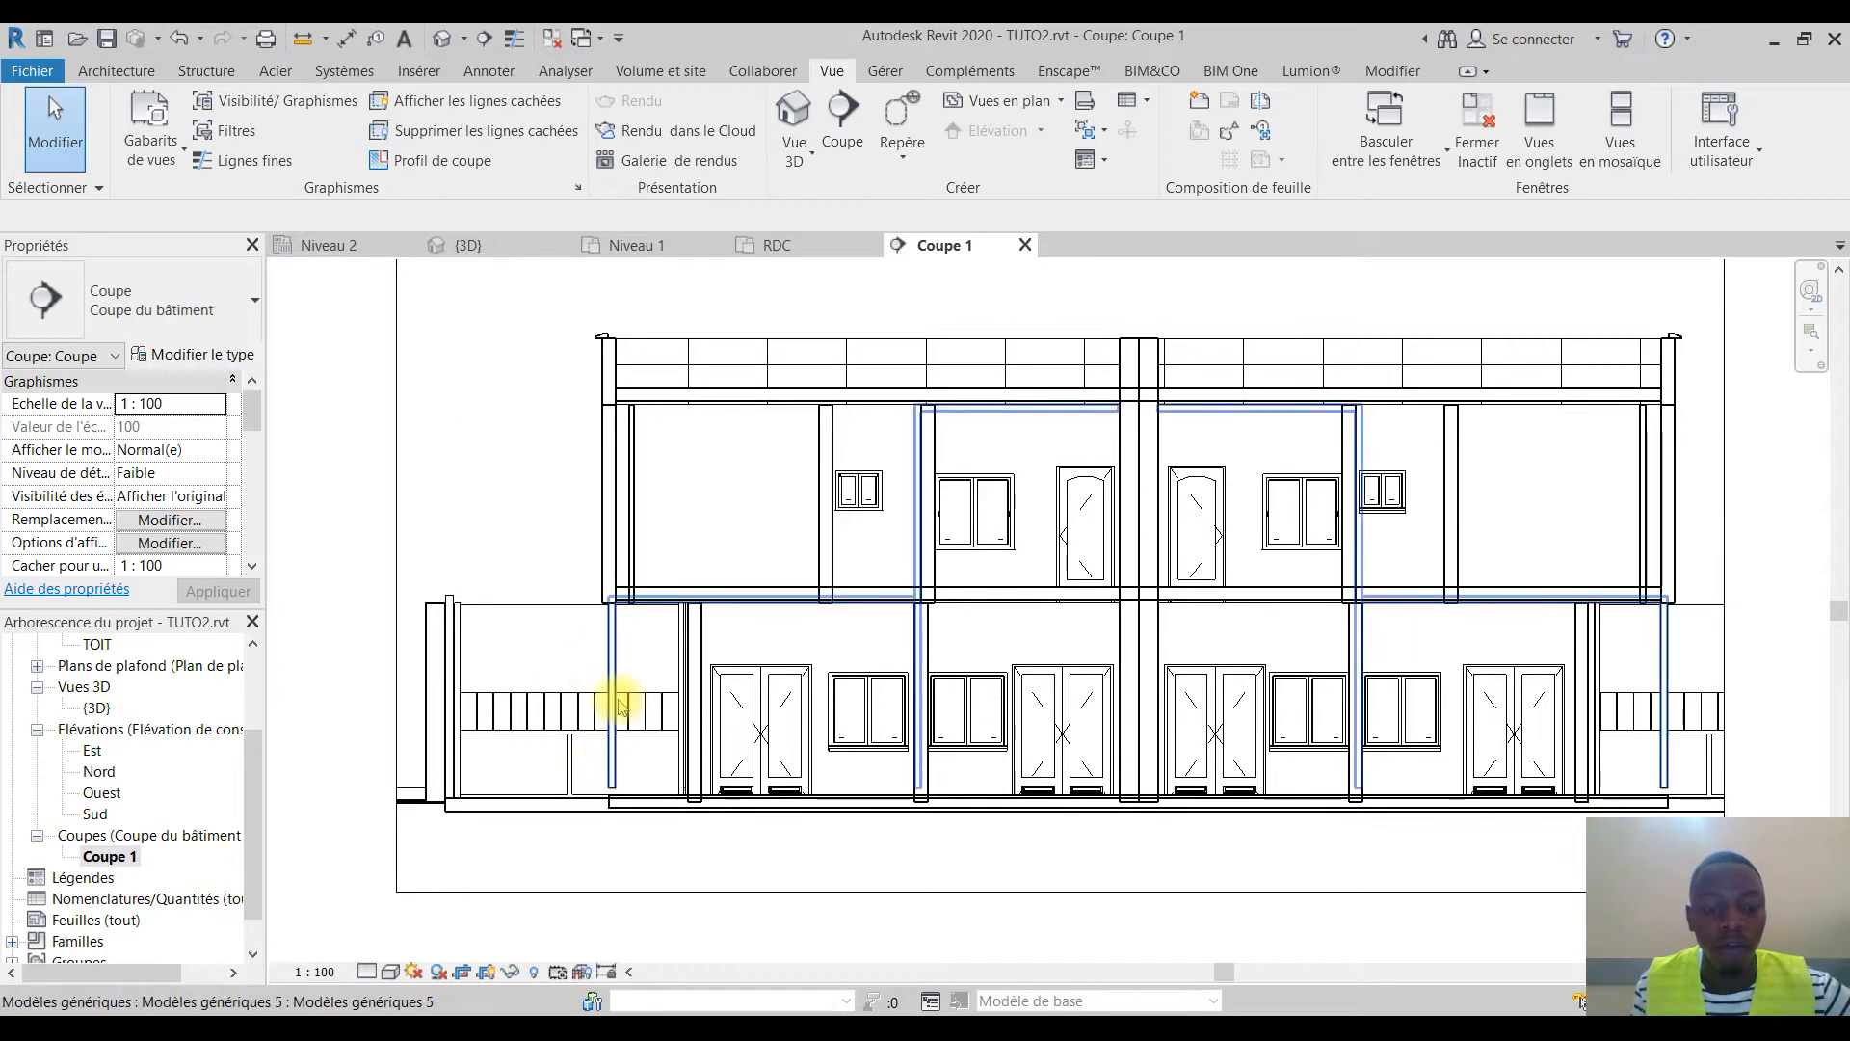
left_click(324, 75)
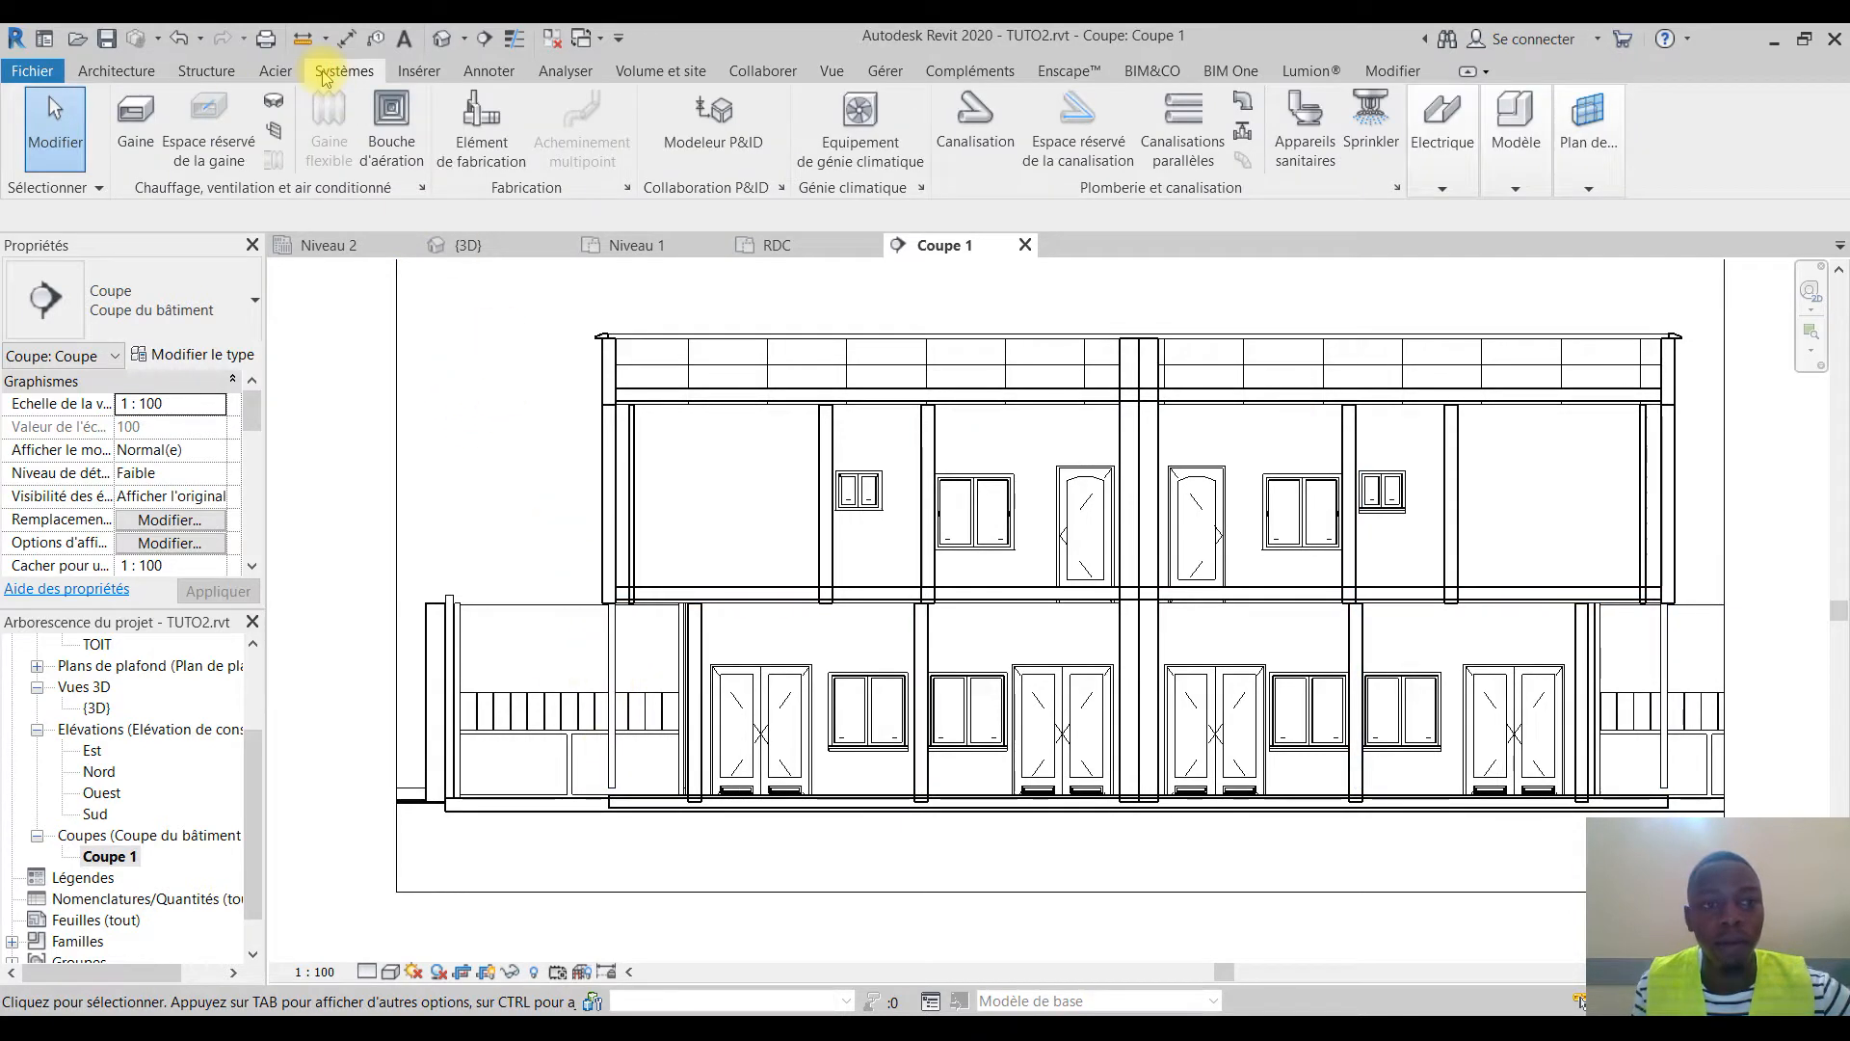
Duplicate the default pipe (Canalisation) type under the name c and open its routing preferences
left_click(963, 128)
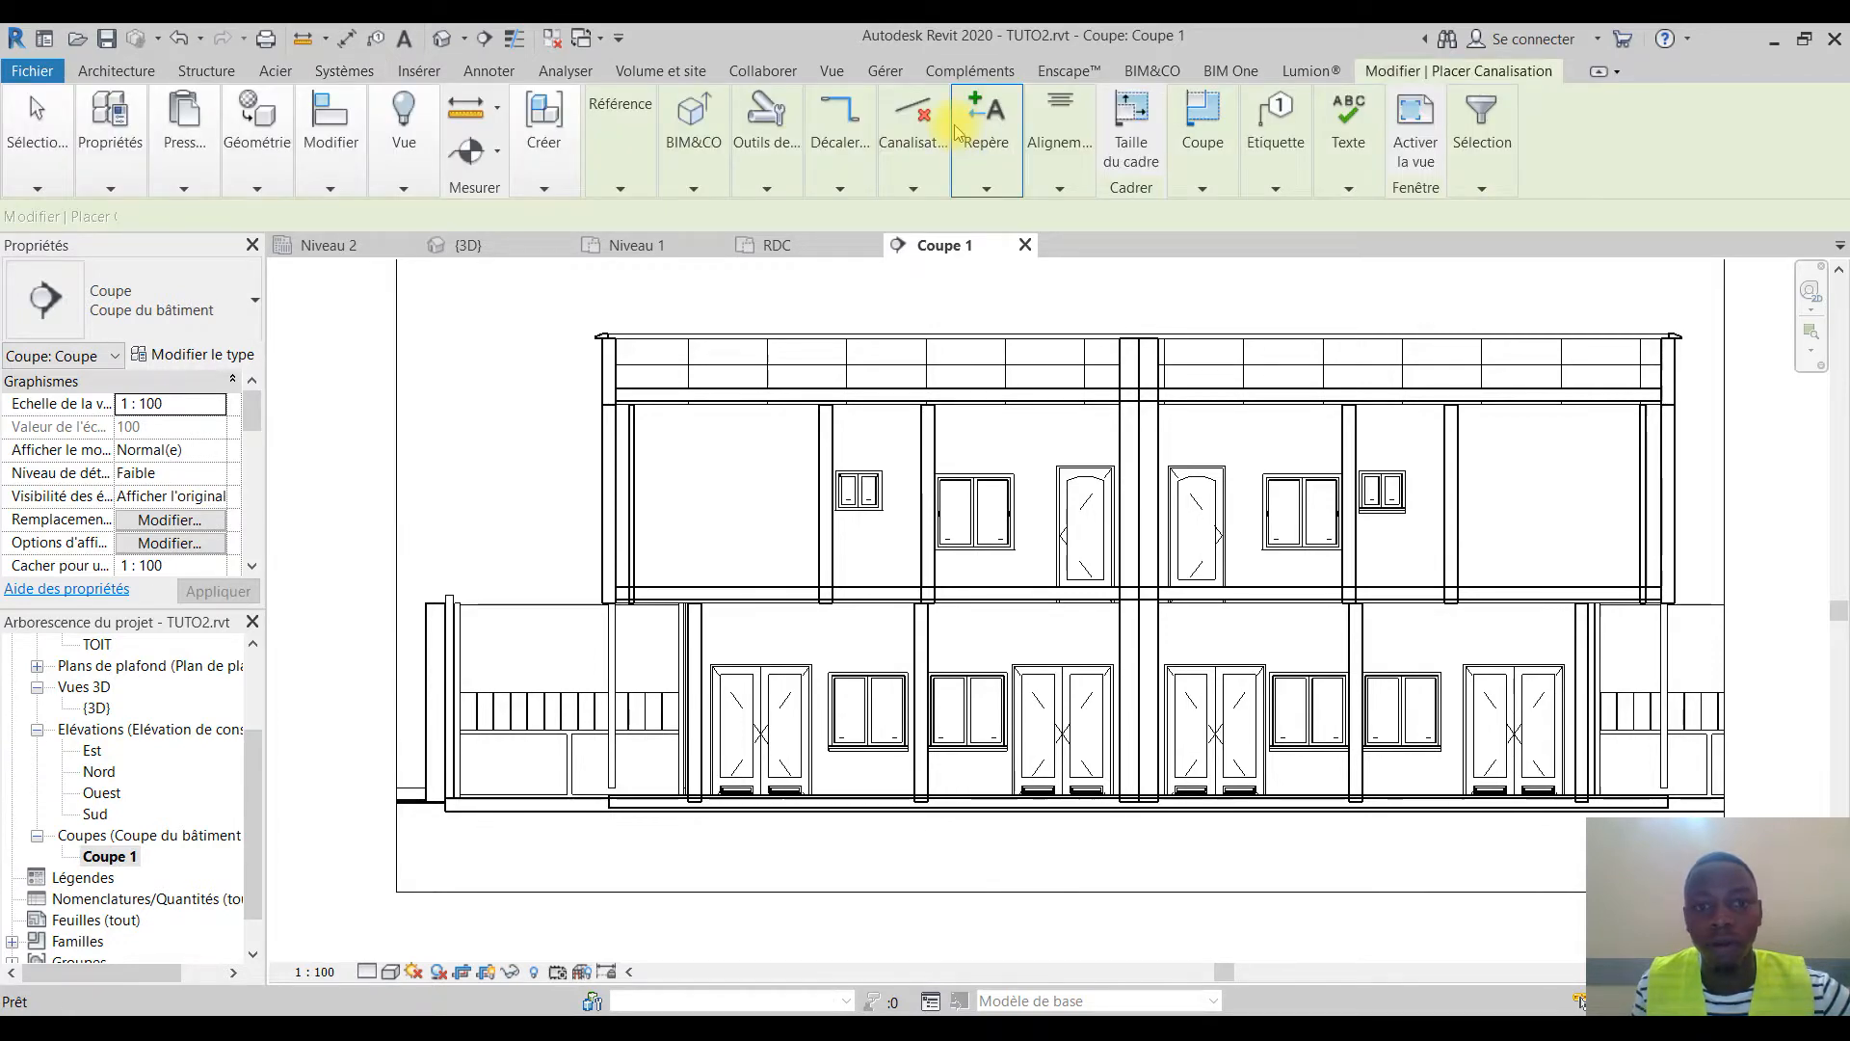
left_click(183, 357)
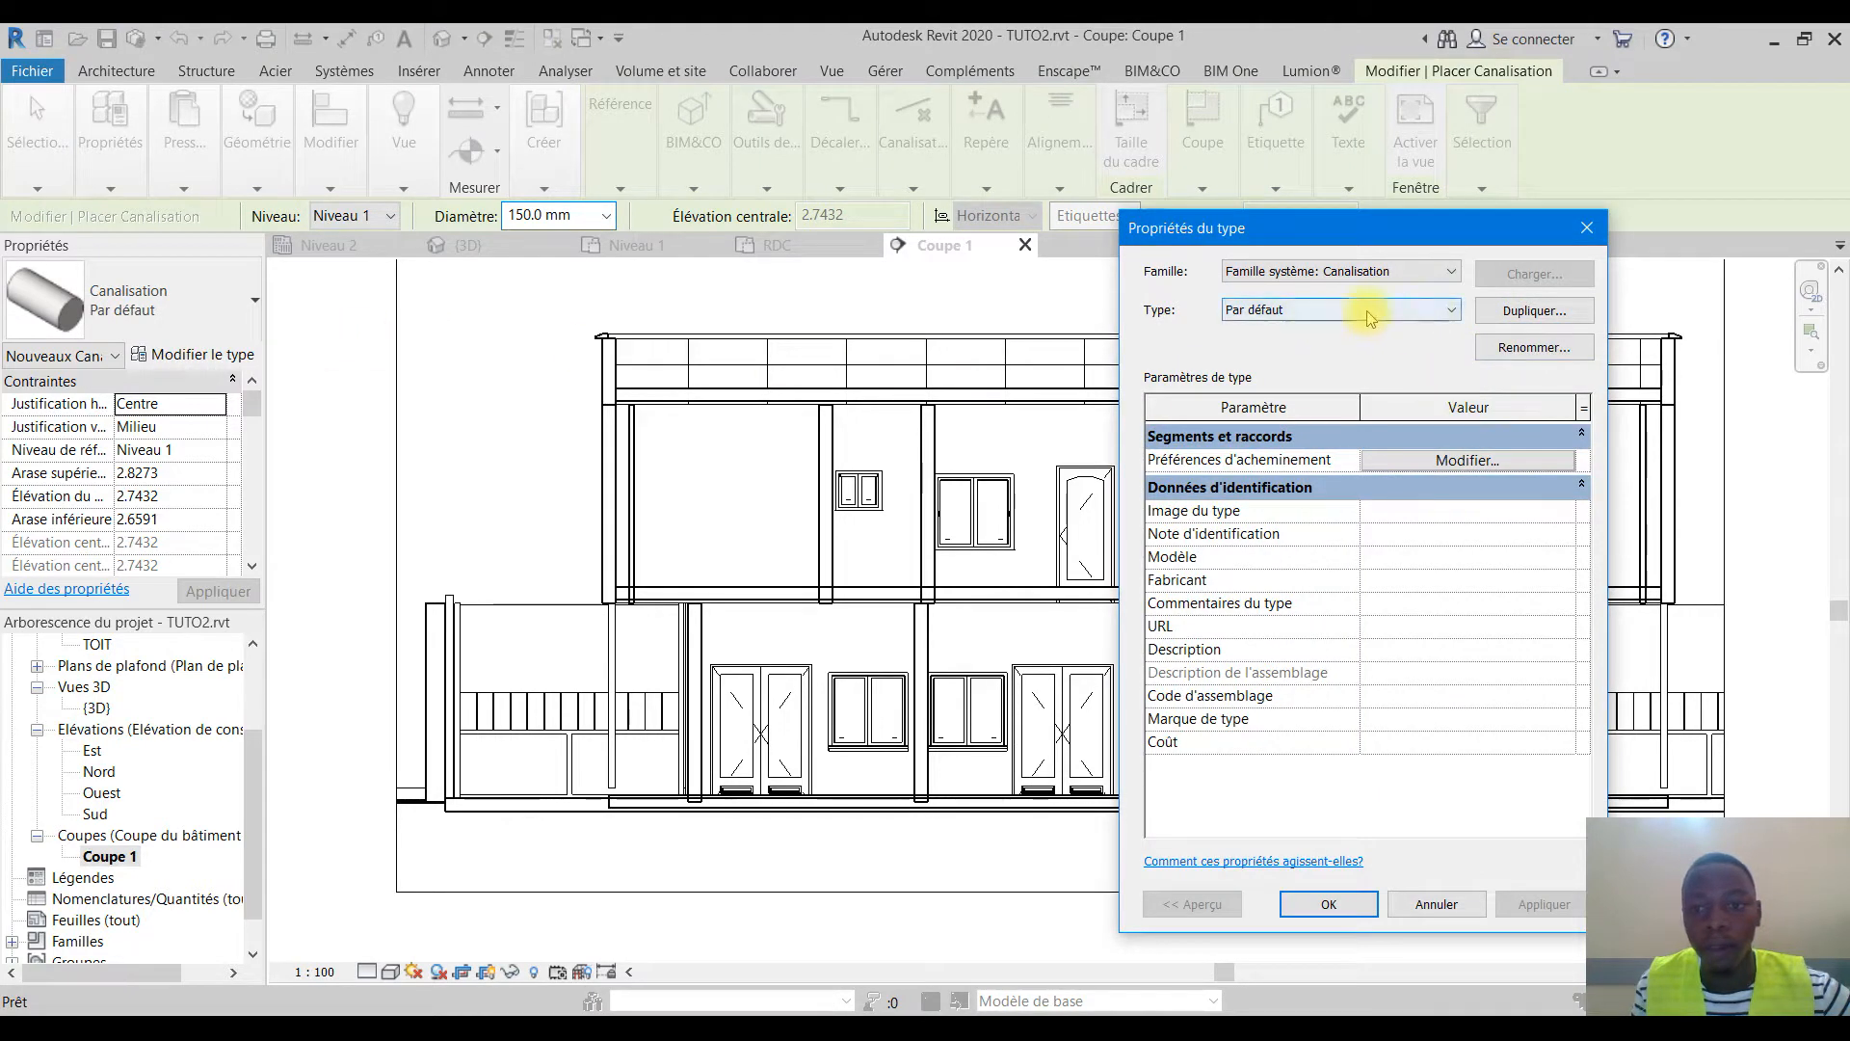
left_click(1549, 313)
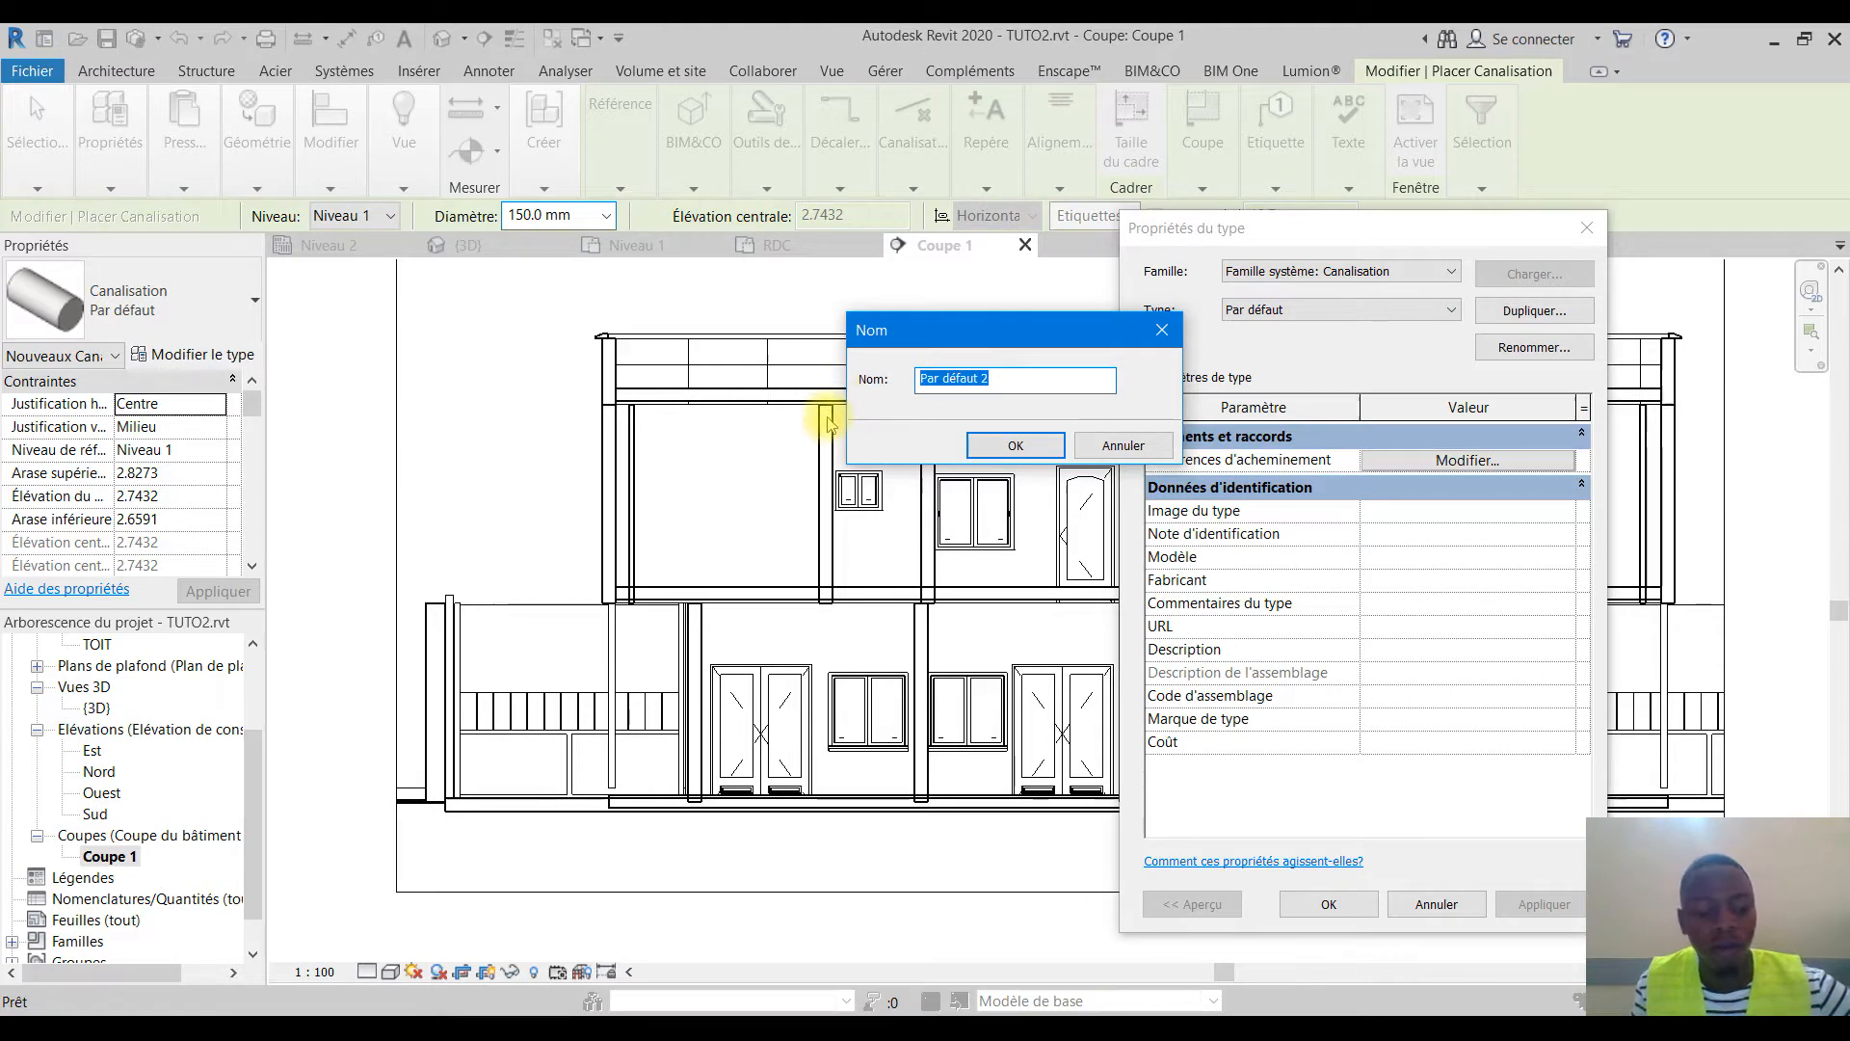
type("c")
left_click(987, 439)
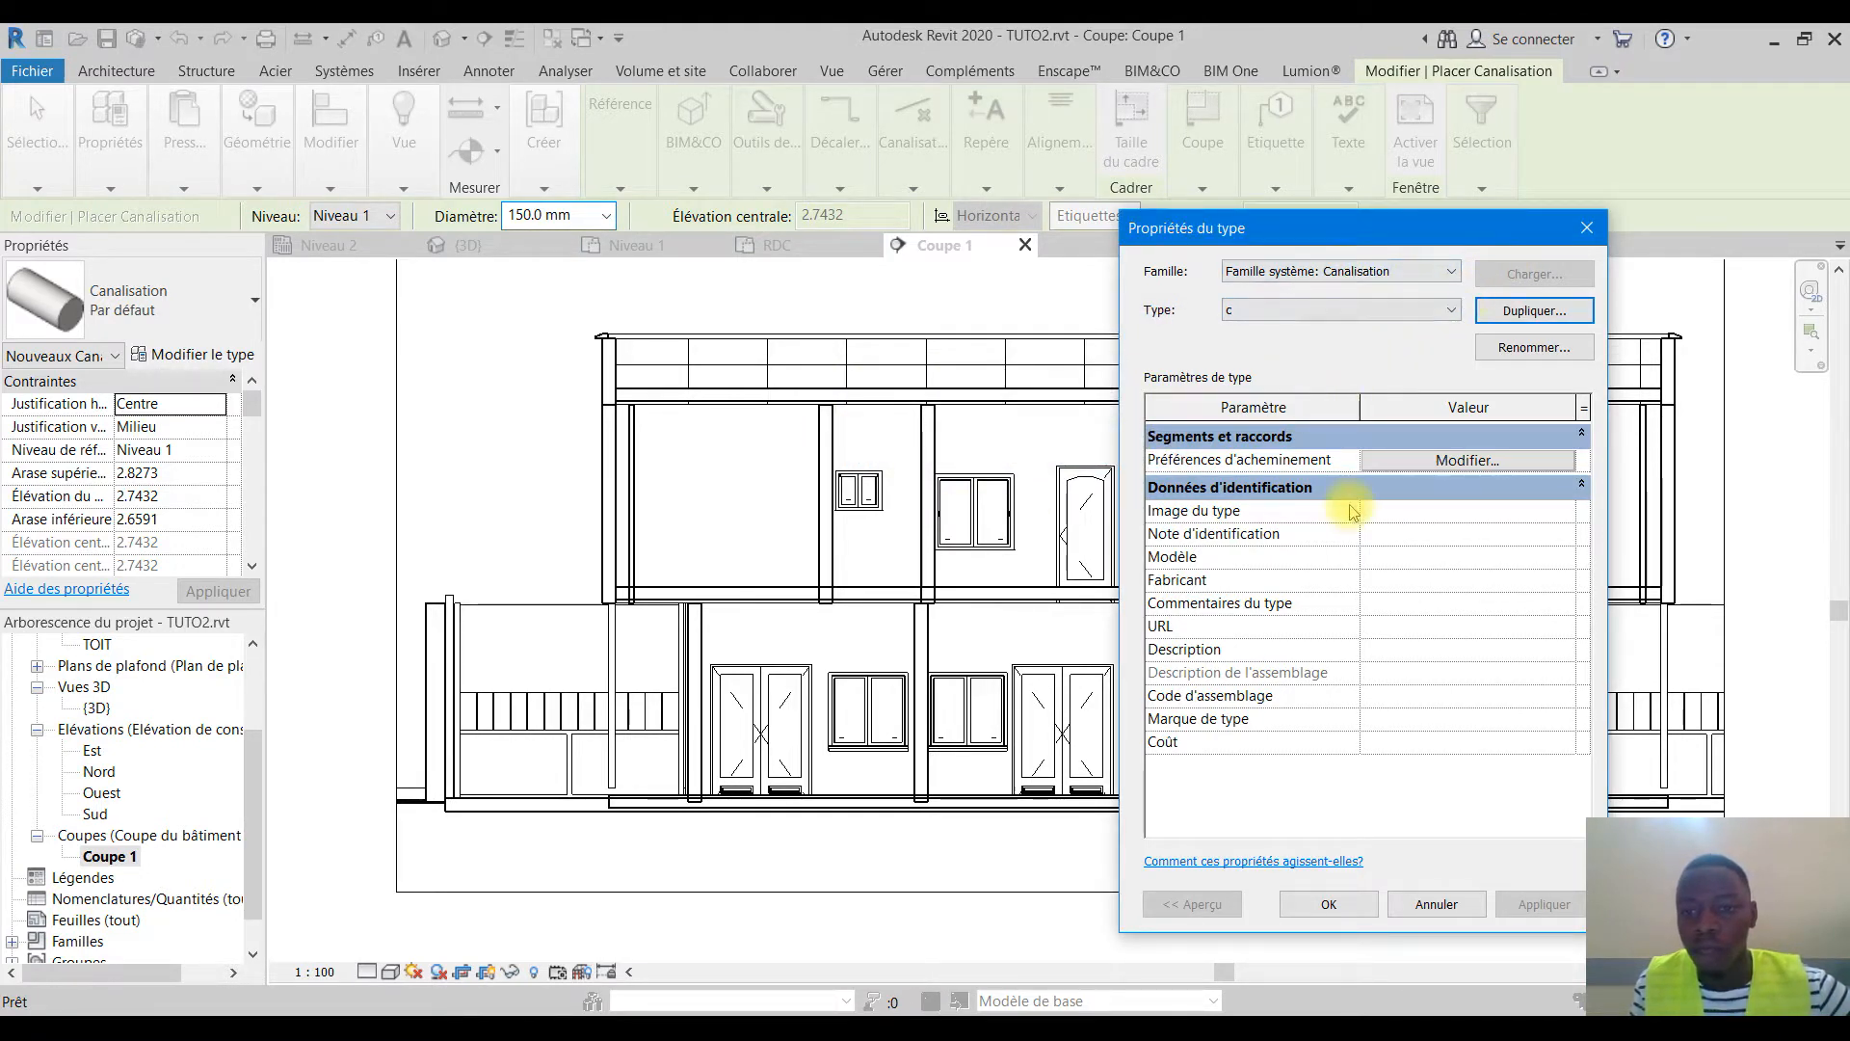
left_click(1461, 460)
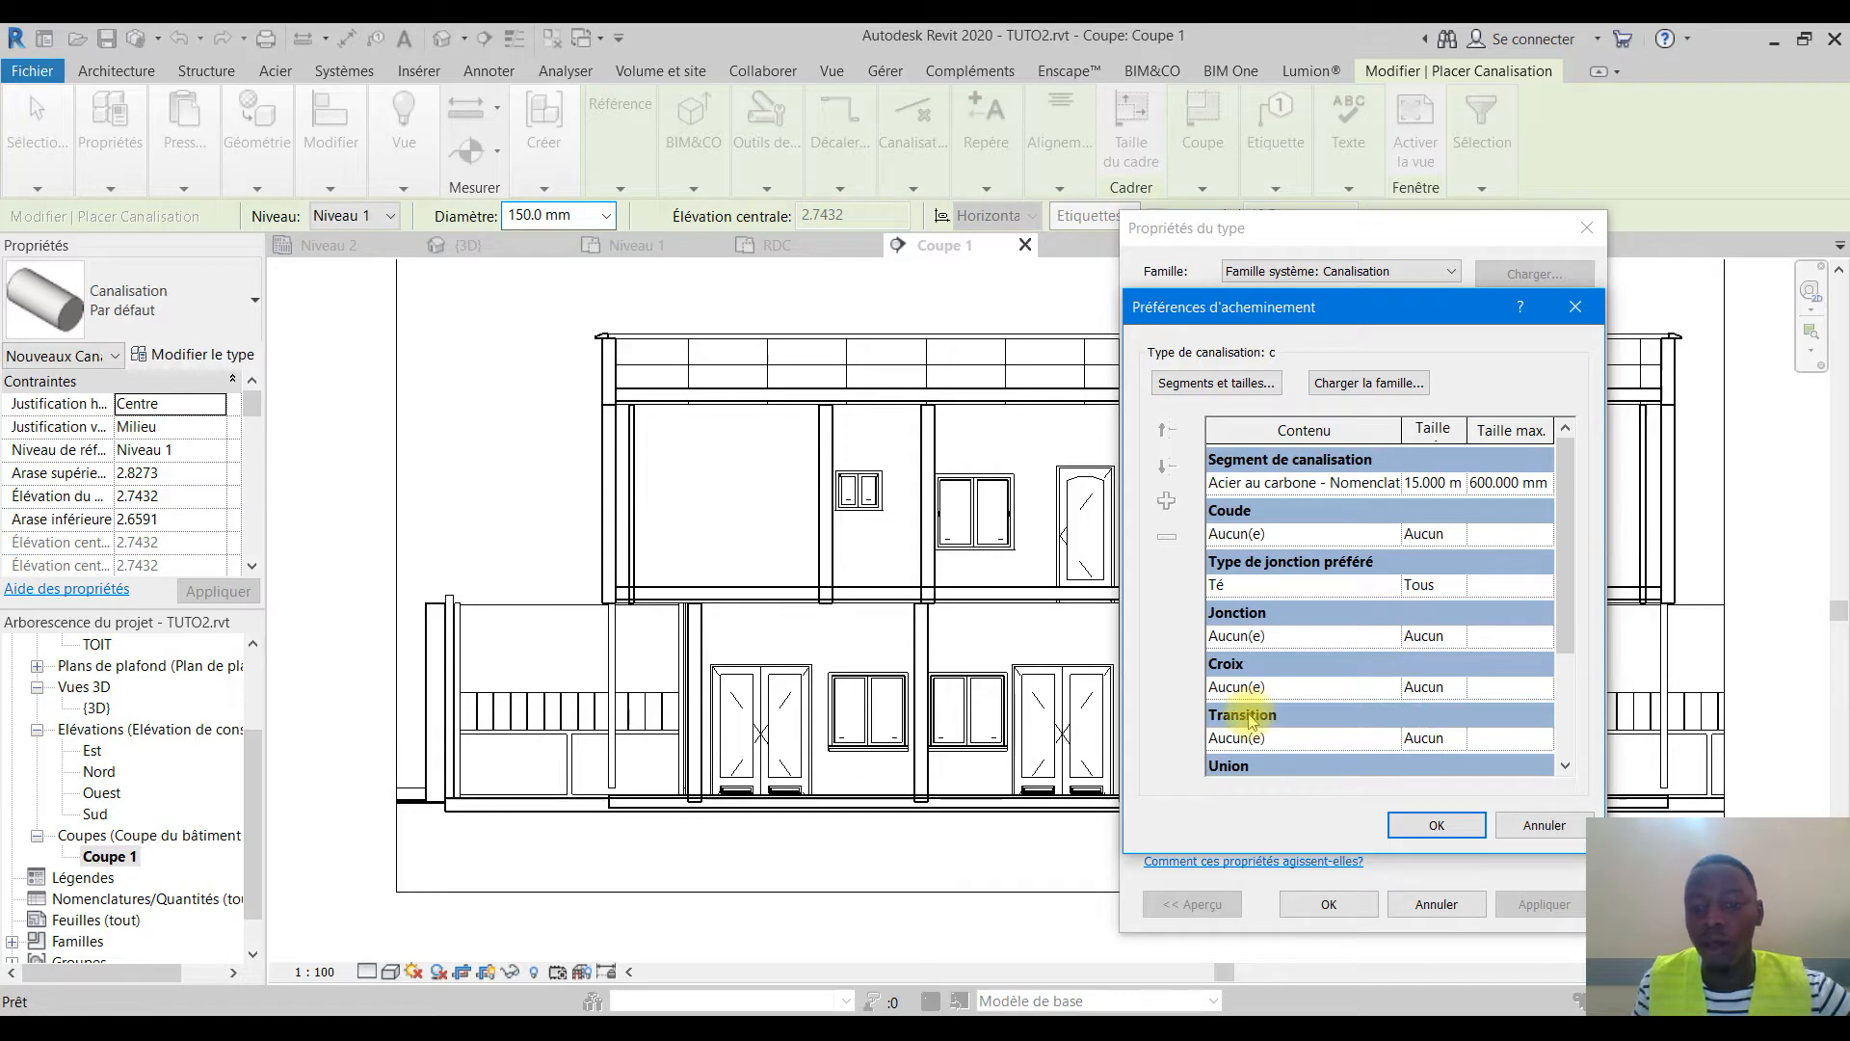
Try to assign an elbow (Coude) fitting with the size range Tous in the routing preferences
left_click(1459, 536)
left_click(1420, 576)
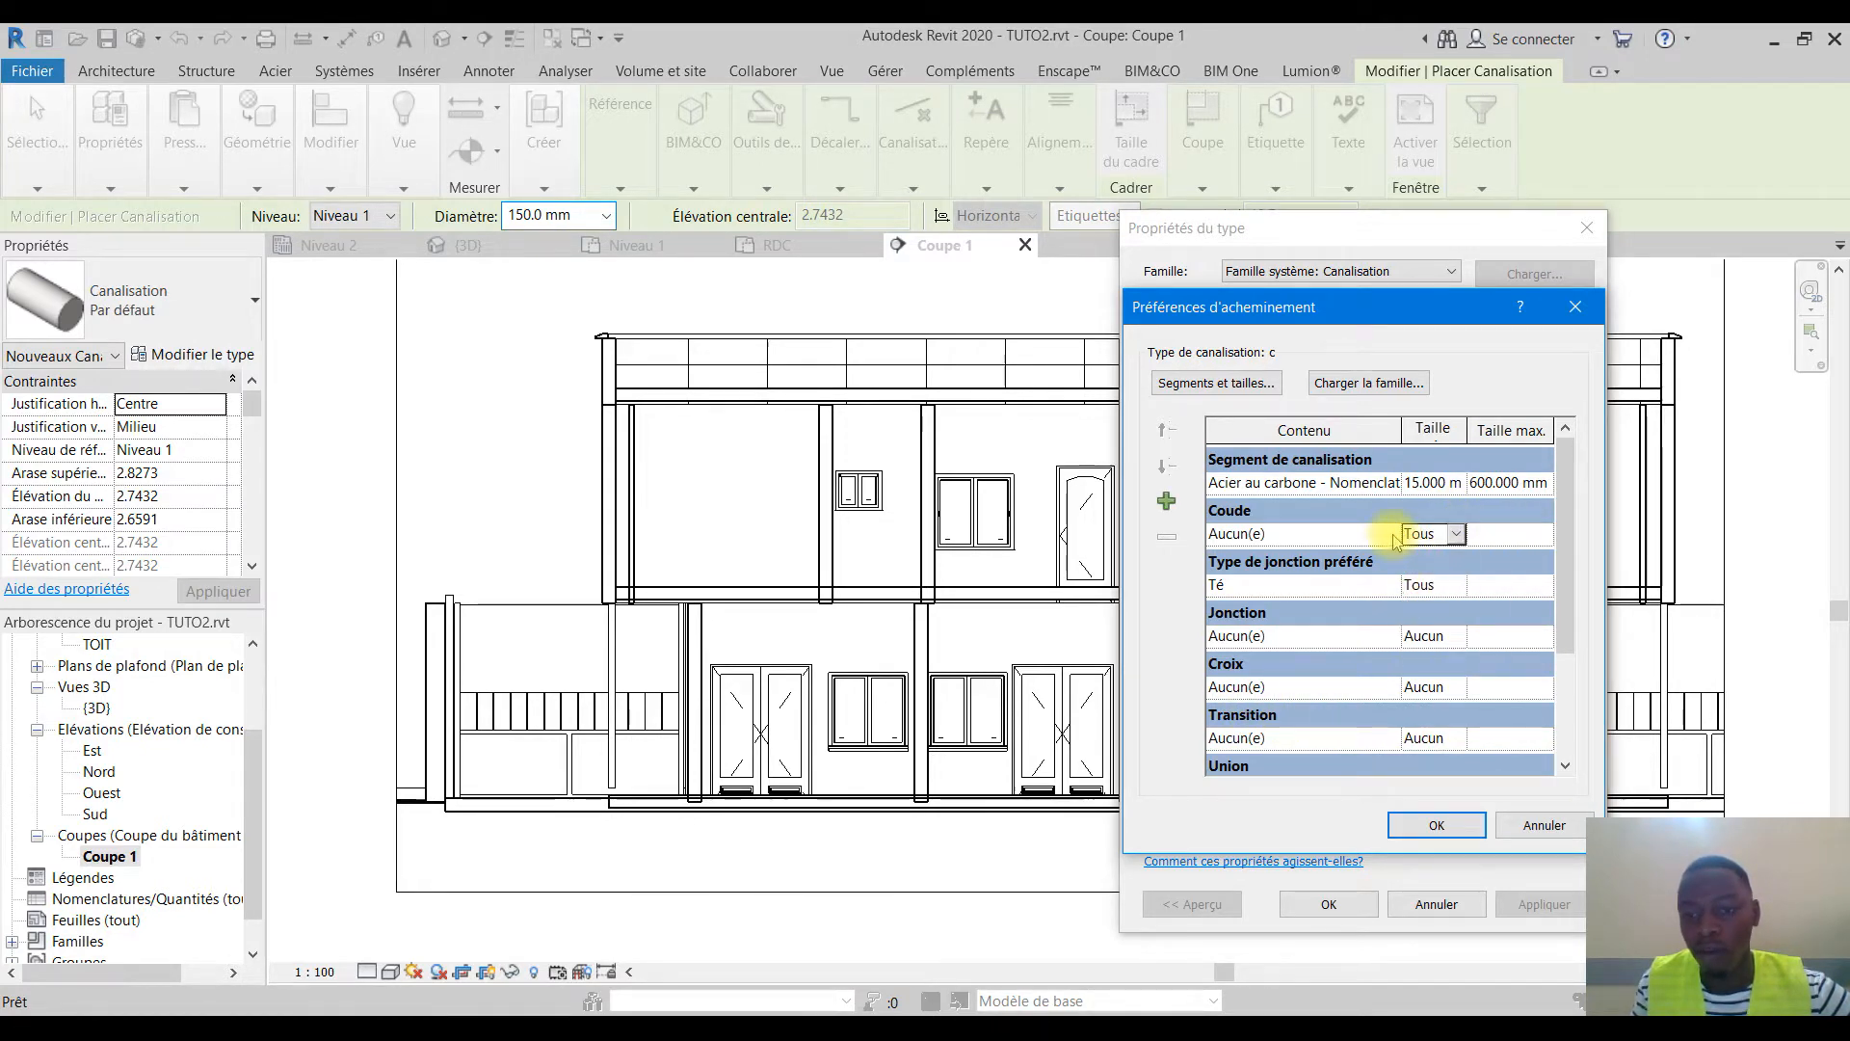
left_click(1350, 534)
left_click(1385, 534)
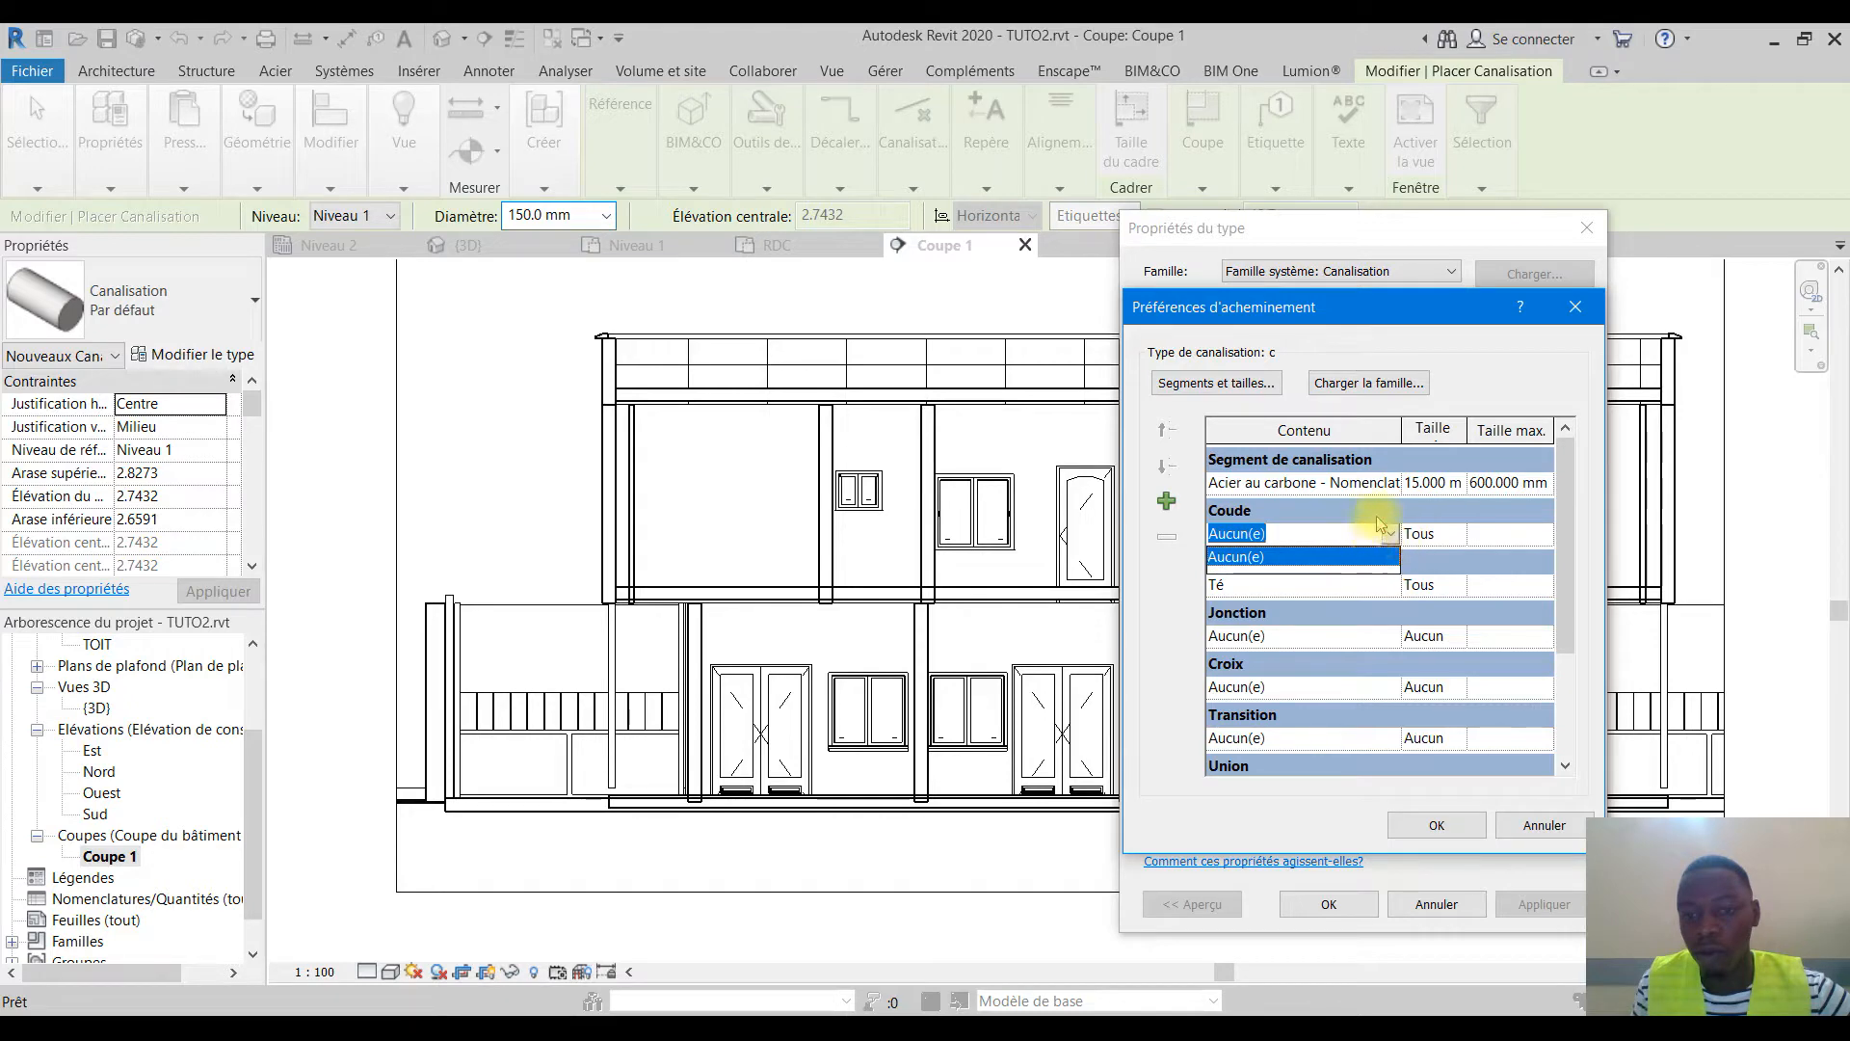
left_click(1388, 533)
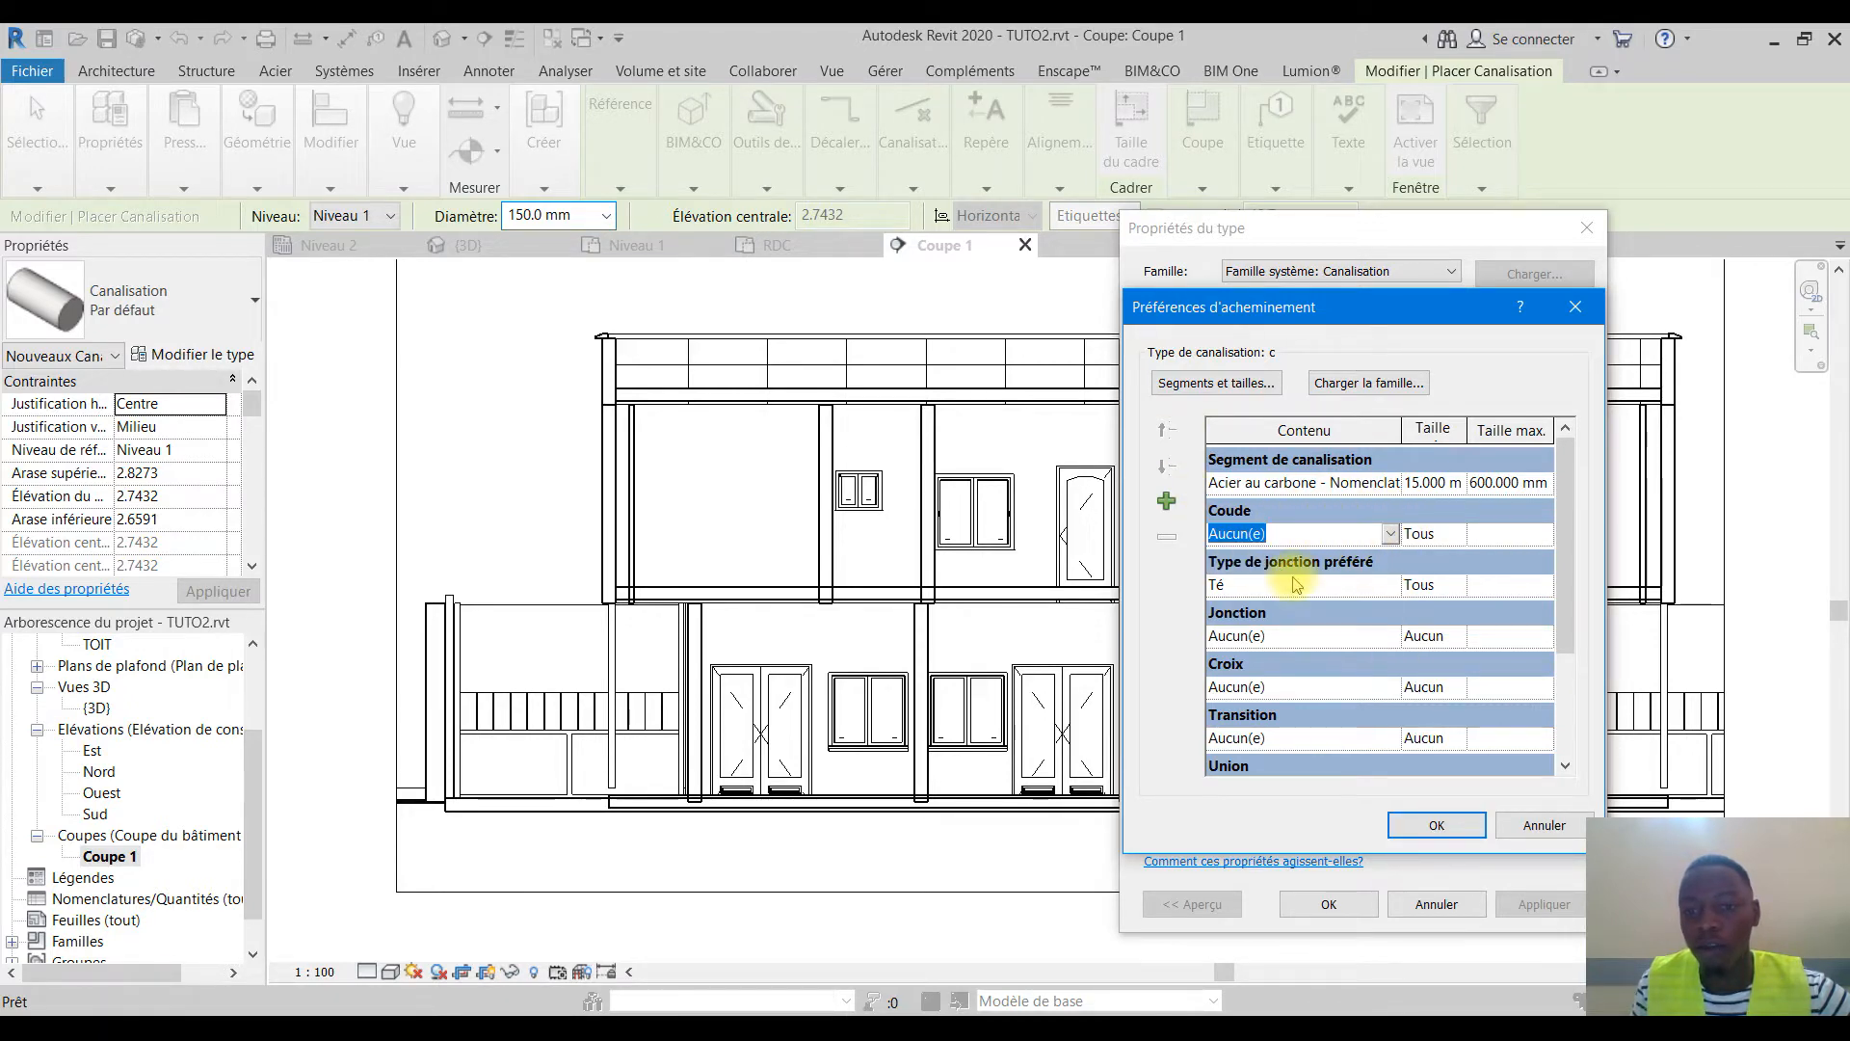
Start loading families and browse from the desktop through Revit 2017_Resources and Libraries to the France folder
left_click(1365, 384)
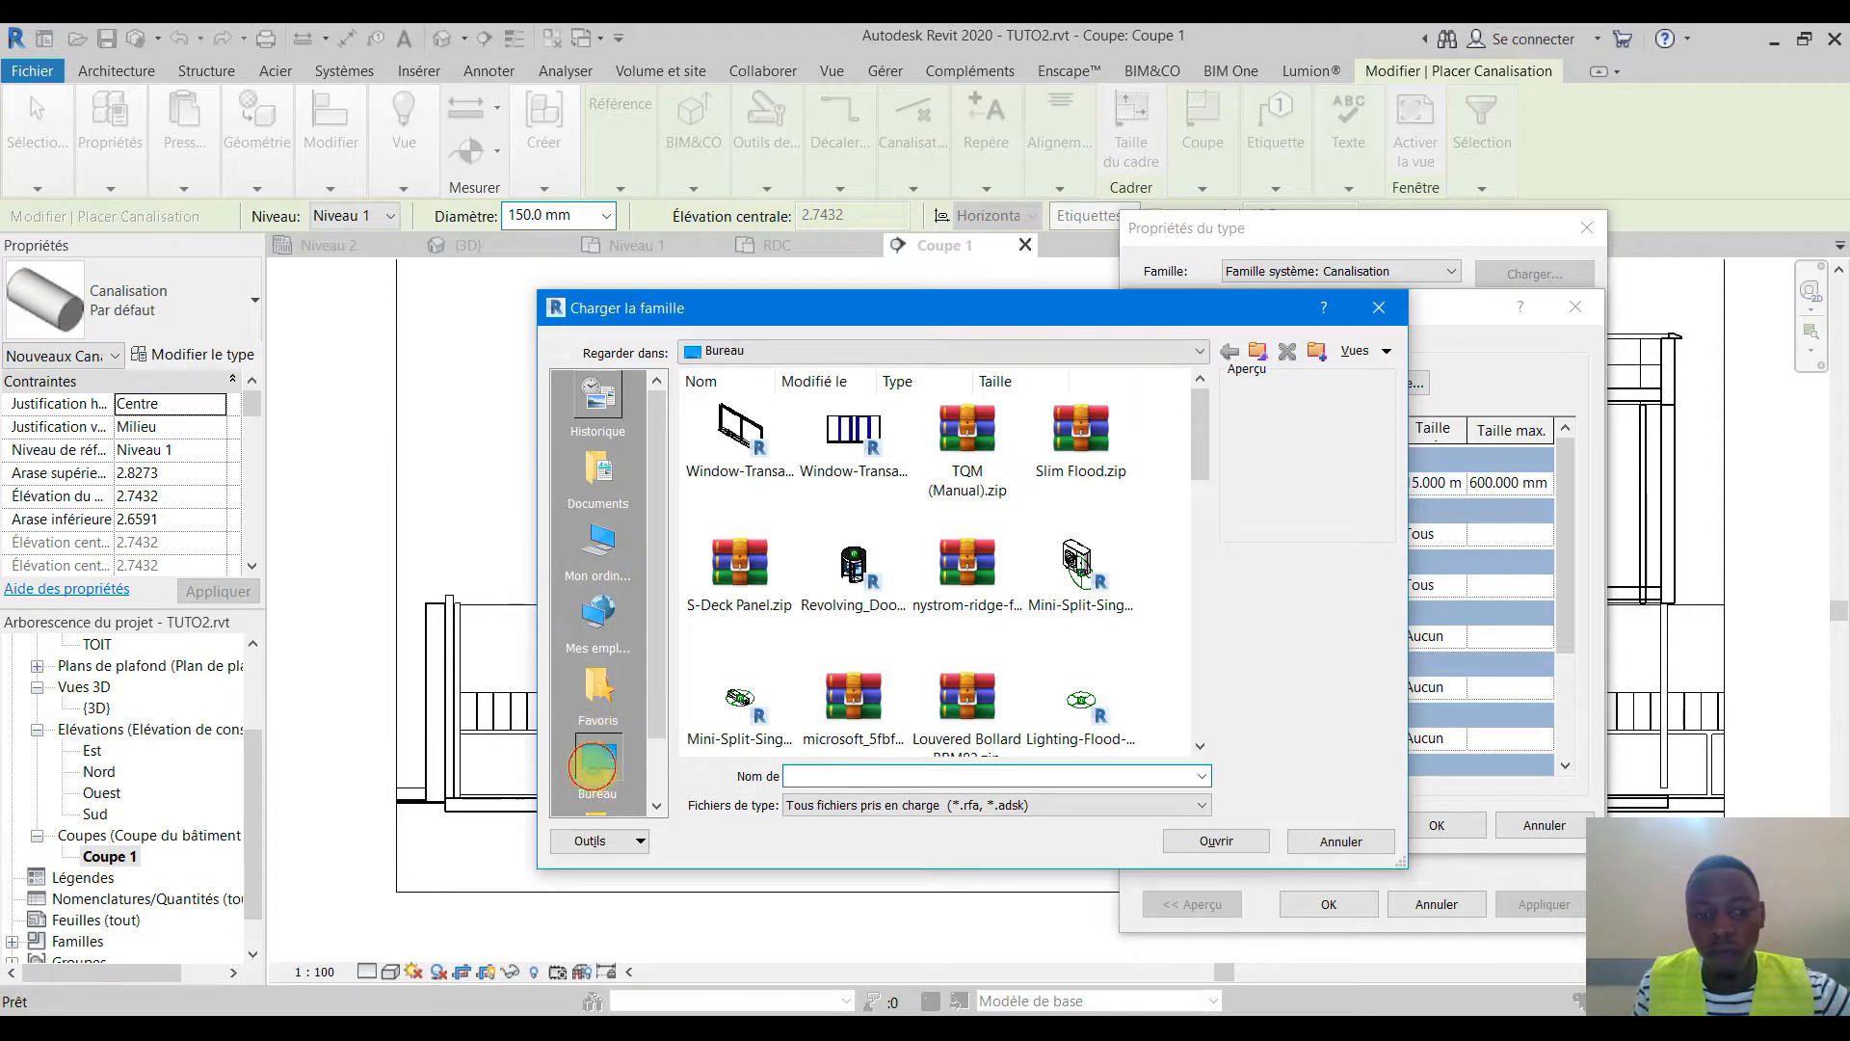
left_click(592, 768)
left_click_drag(1199, 443, 1196, 502)
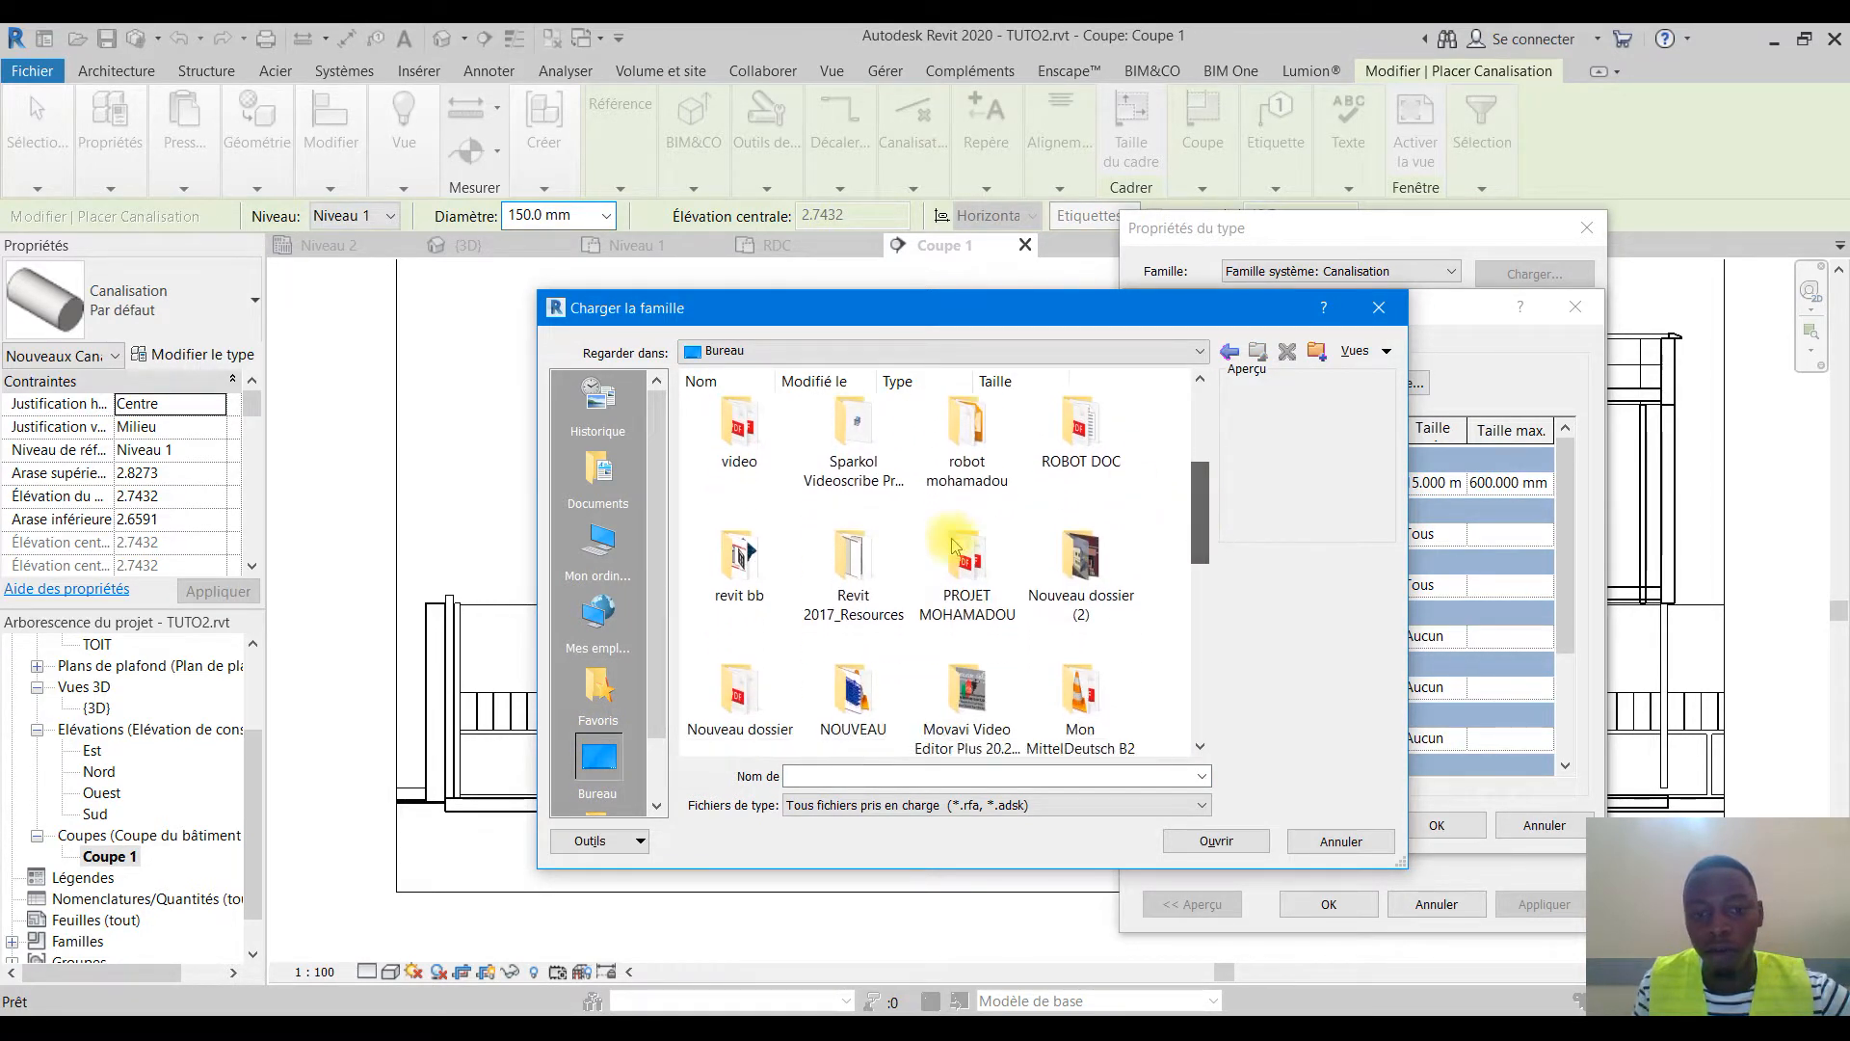
double_click(852, 564)
scroll(778, 661, "down", 10)
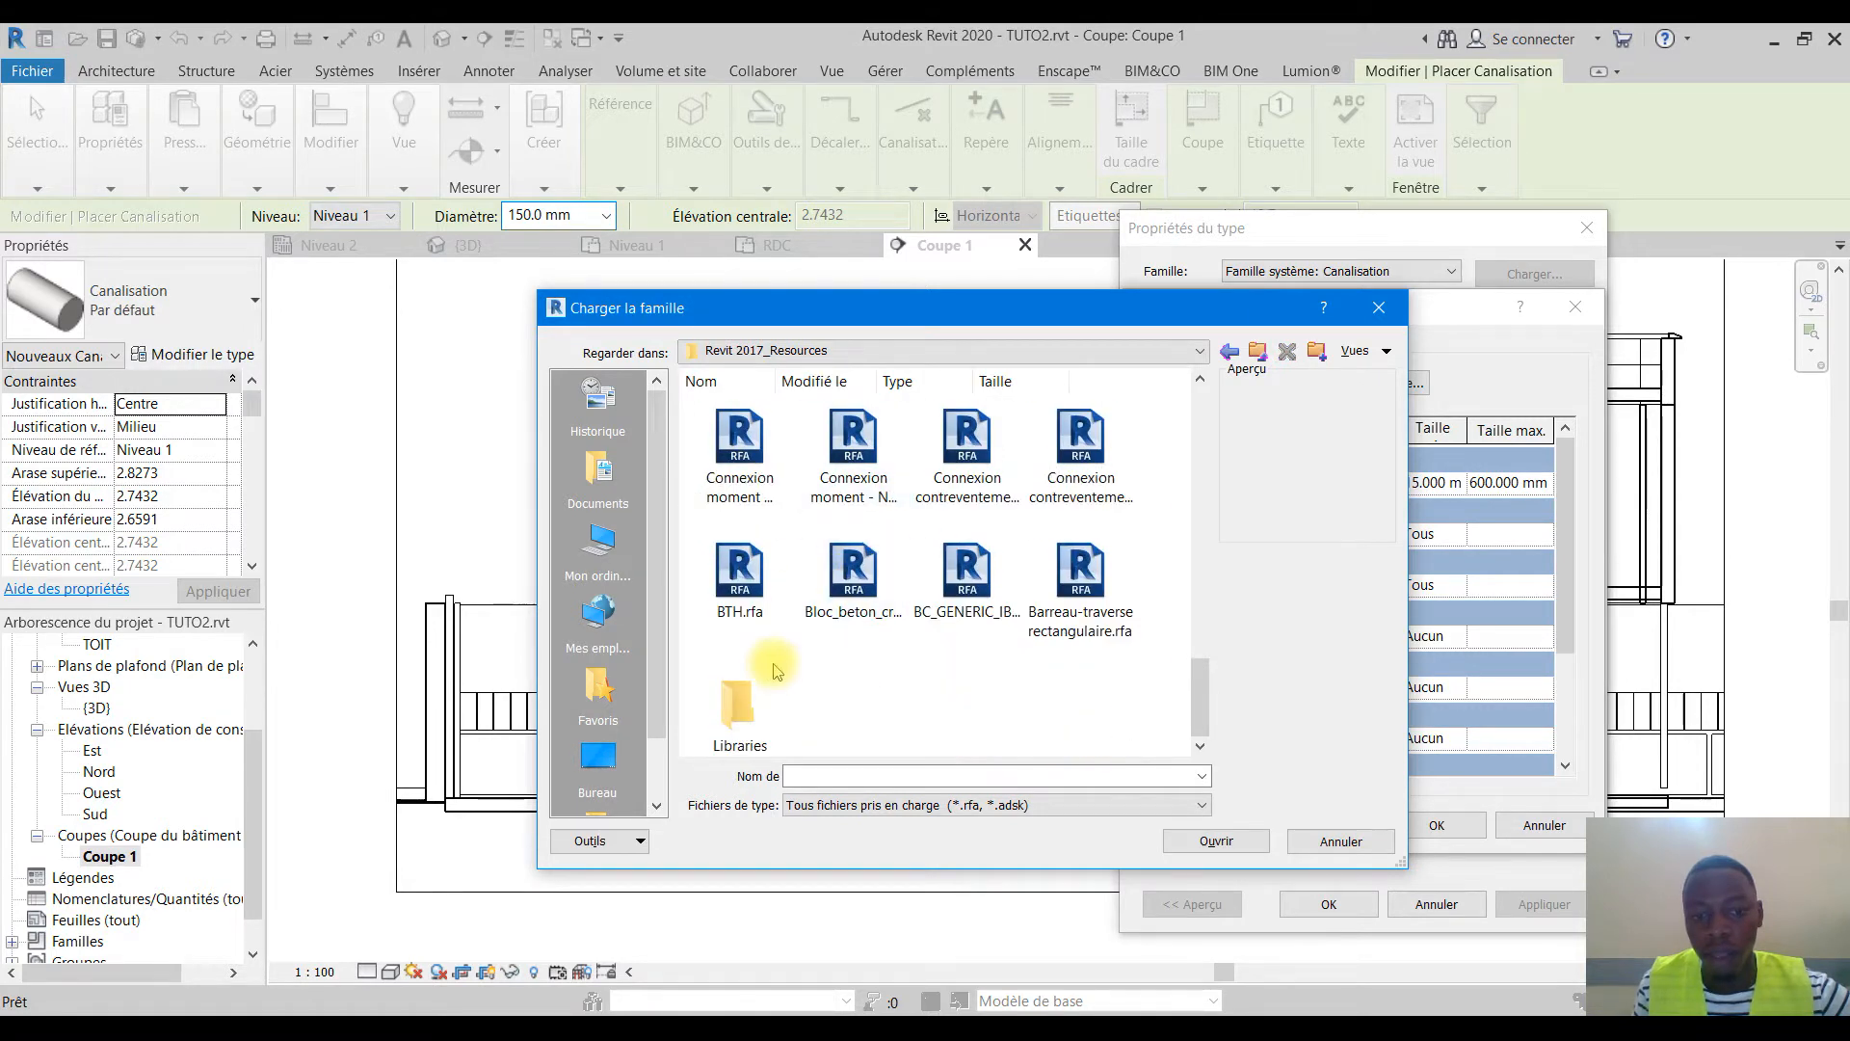
double_click(737, 698)
left_click(885, 433)
double_click(886, 434)
left_click_drag(1196, 443, 1199, 582)
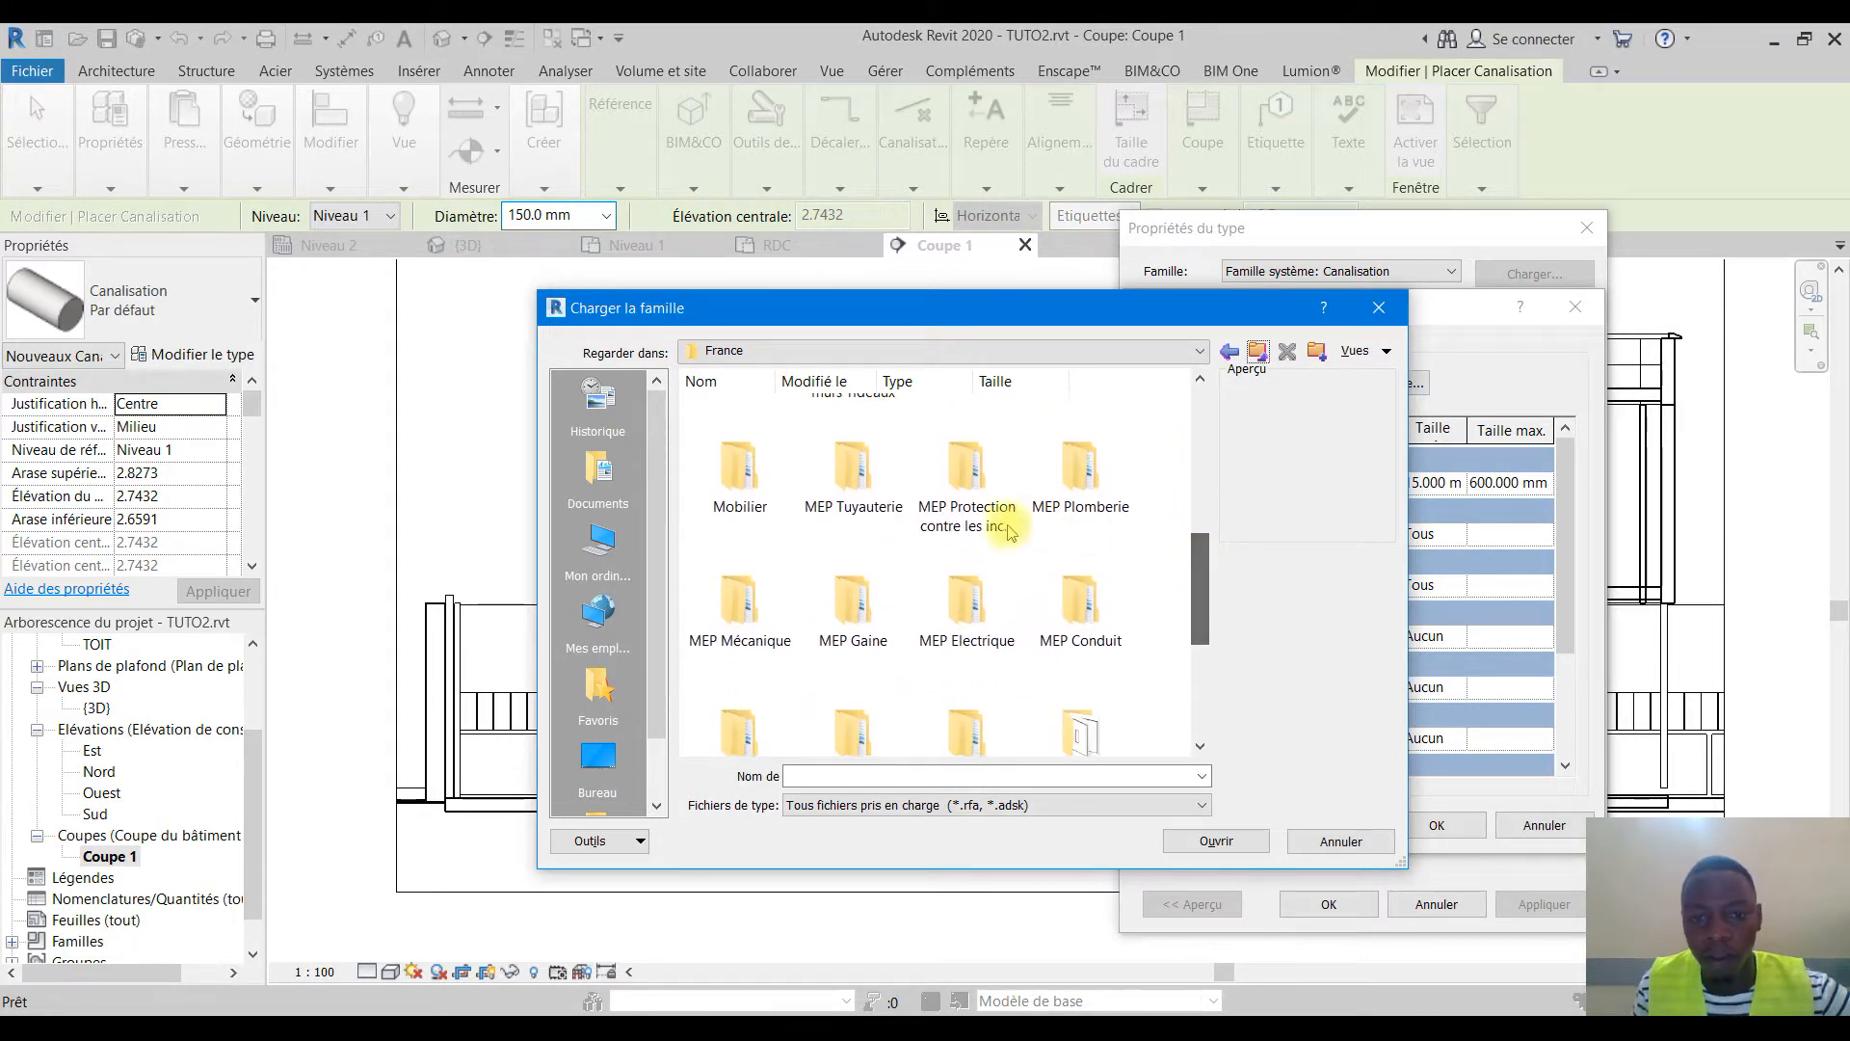
Browse to the Générique fittings folder inside MEP Tuyauterie and Raccords
double_click(835, 477)
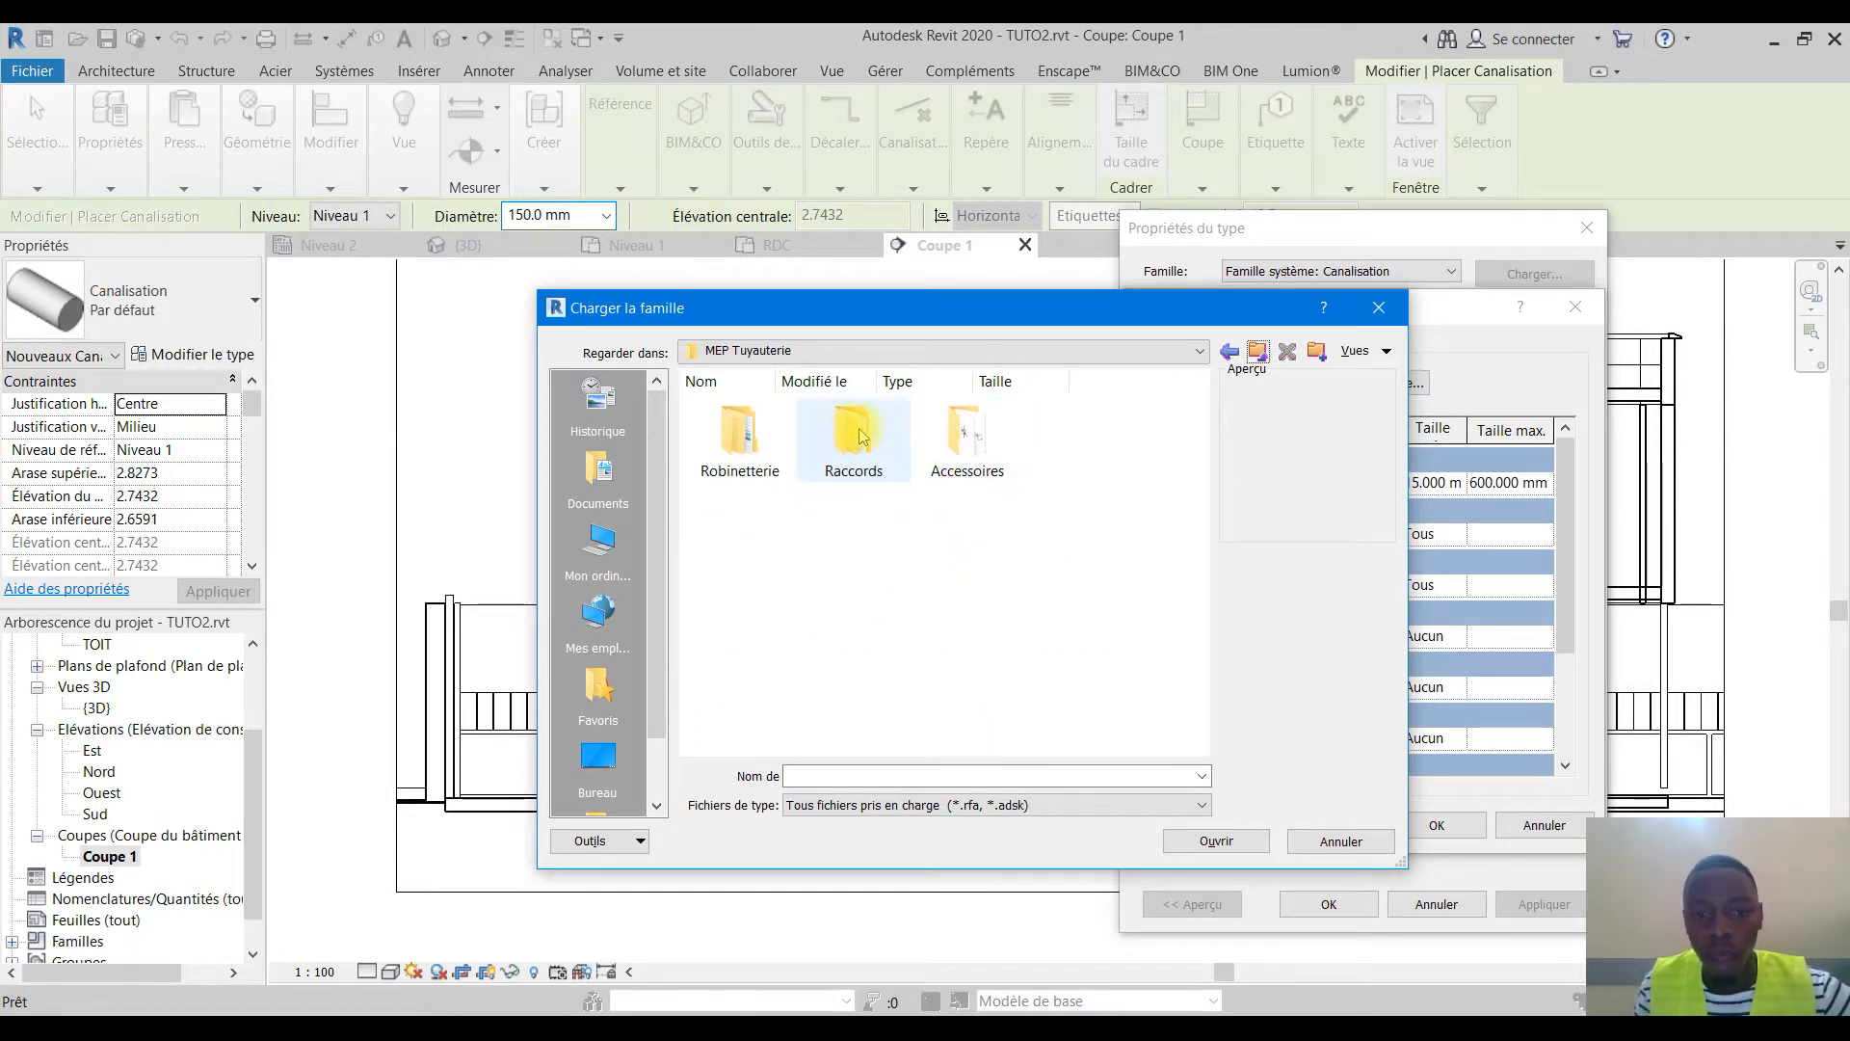
double_click(854, 433)
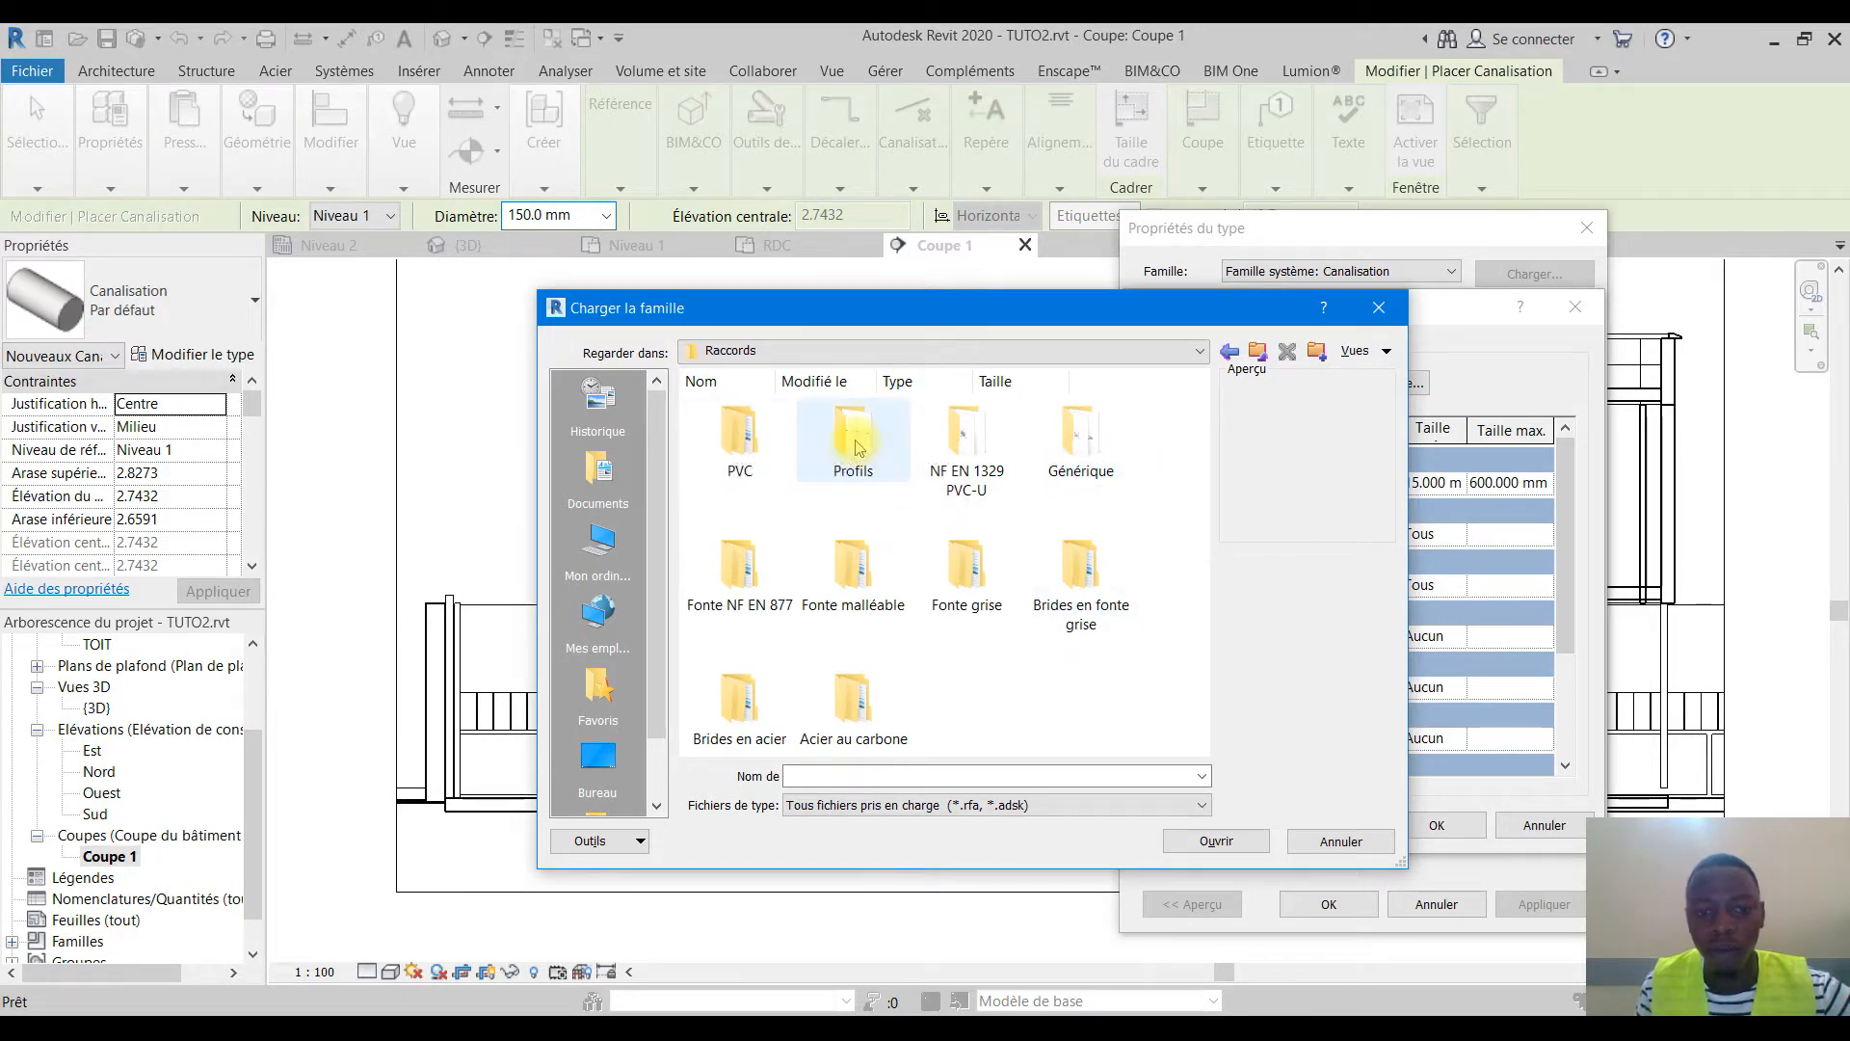
left_click(1095, 449)
double_click(1095, 449)
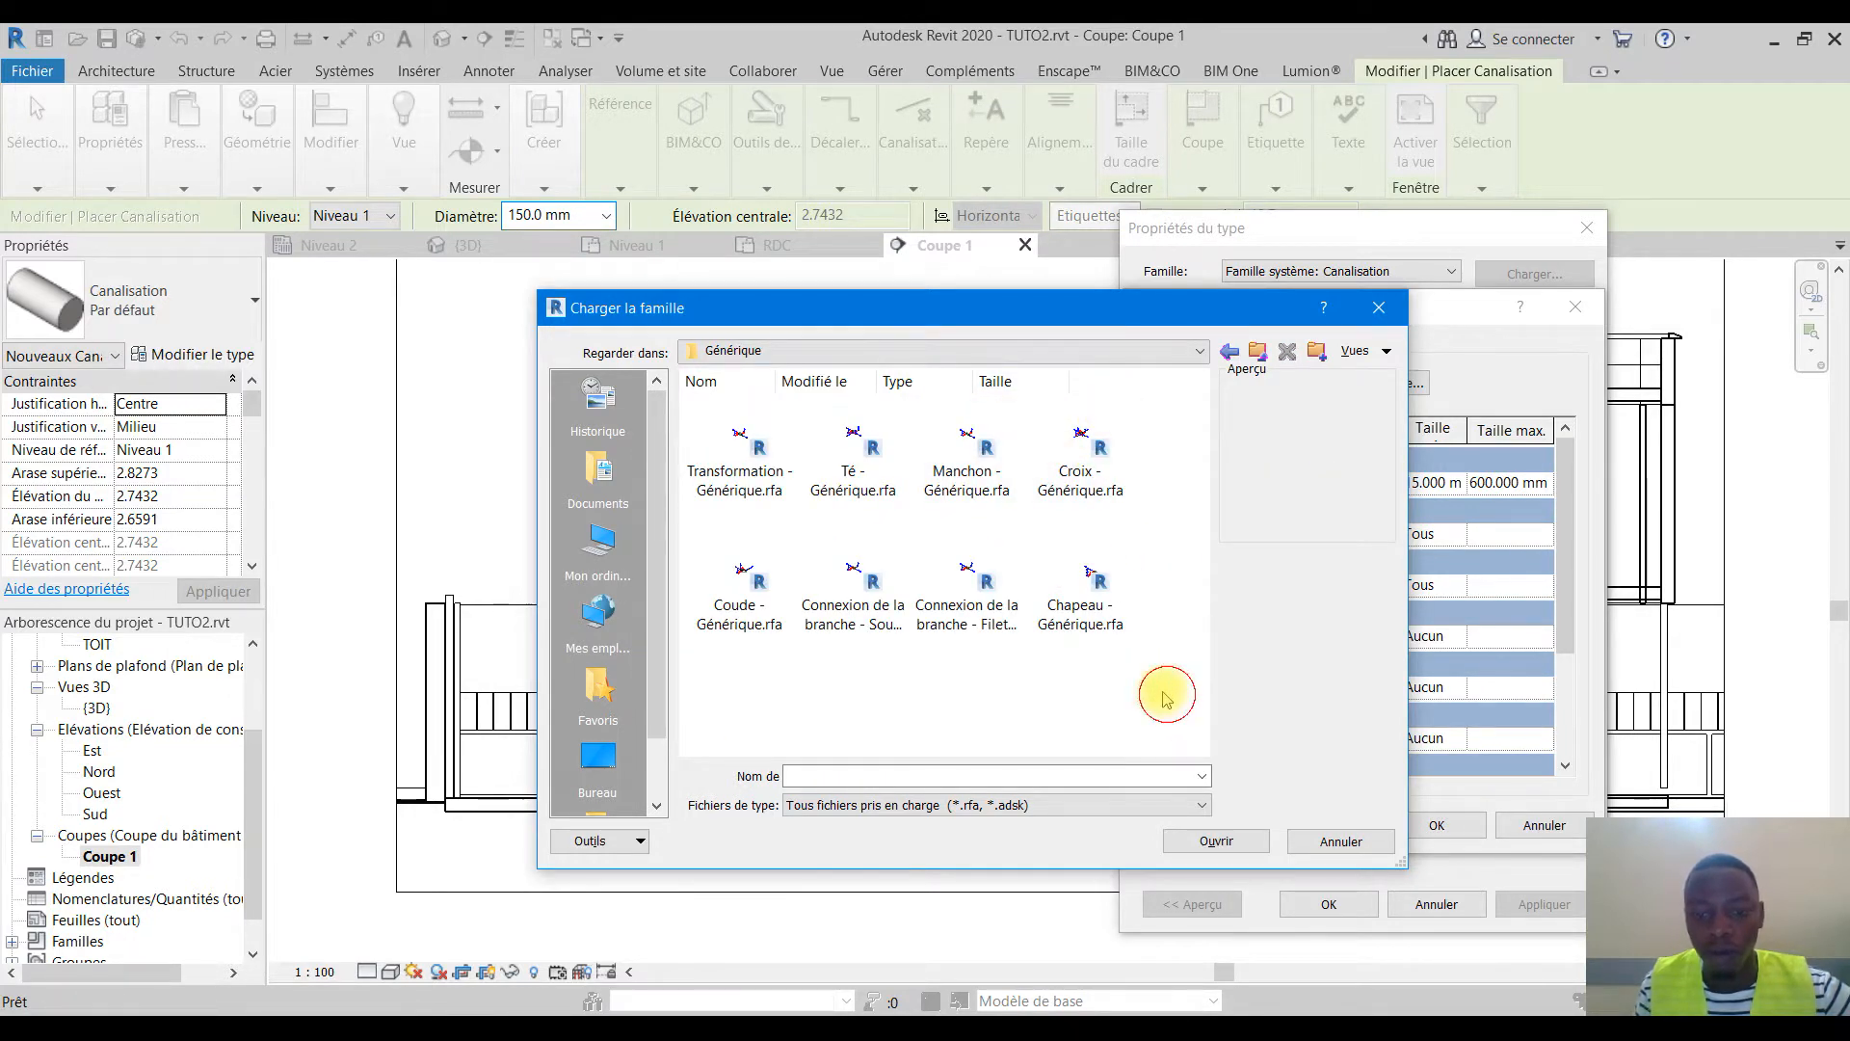
Load all the generic pipe fitting families from the Générique folder together
left_click_drag(1165, 708, 713, 424)
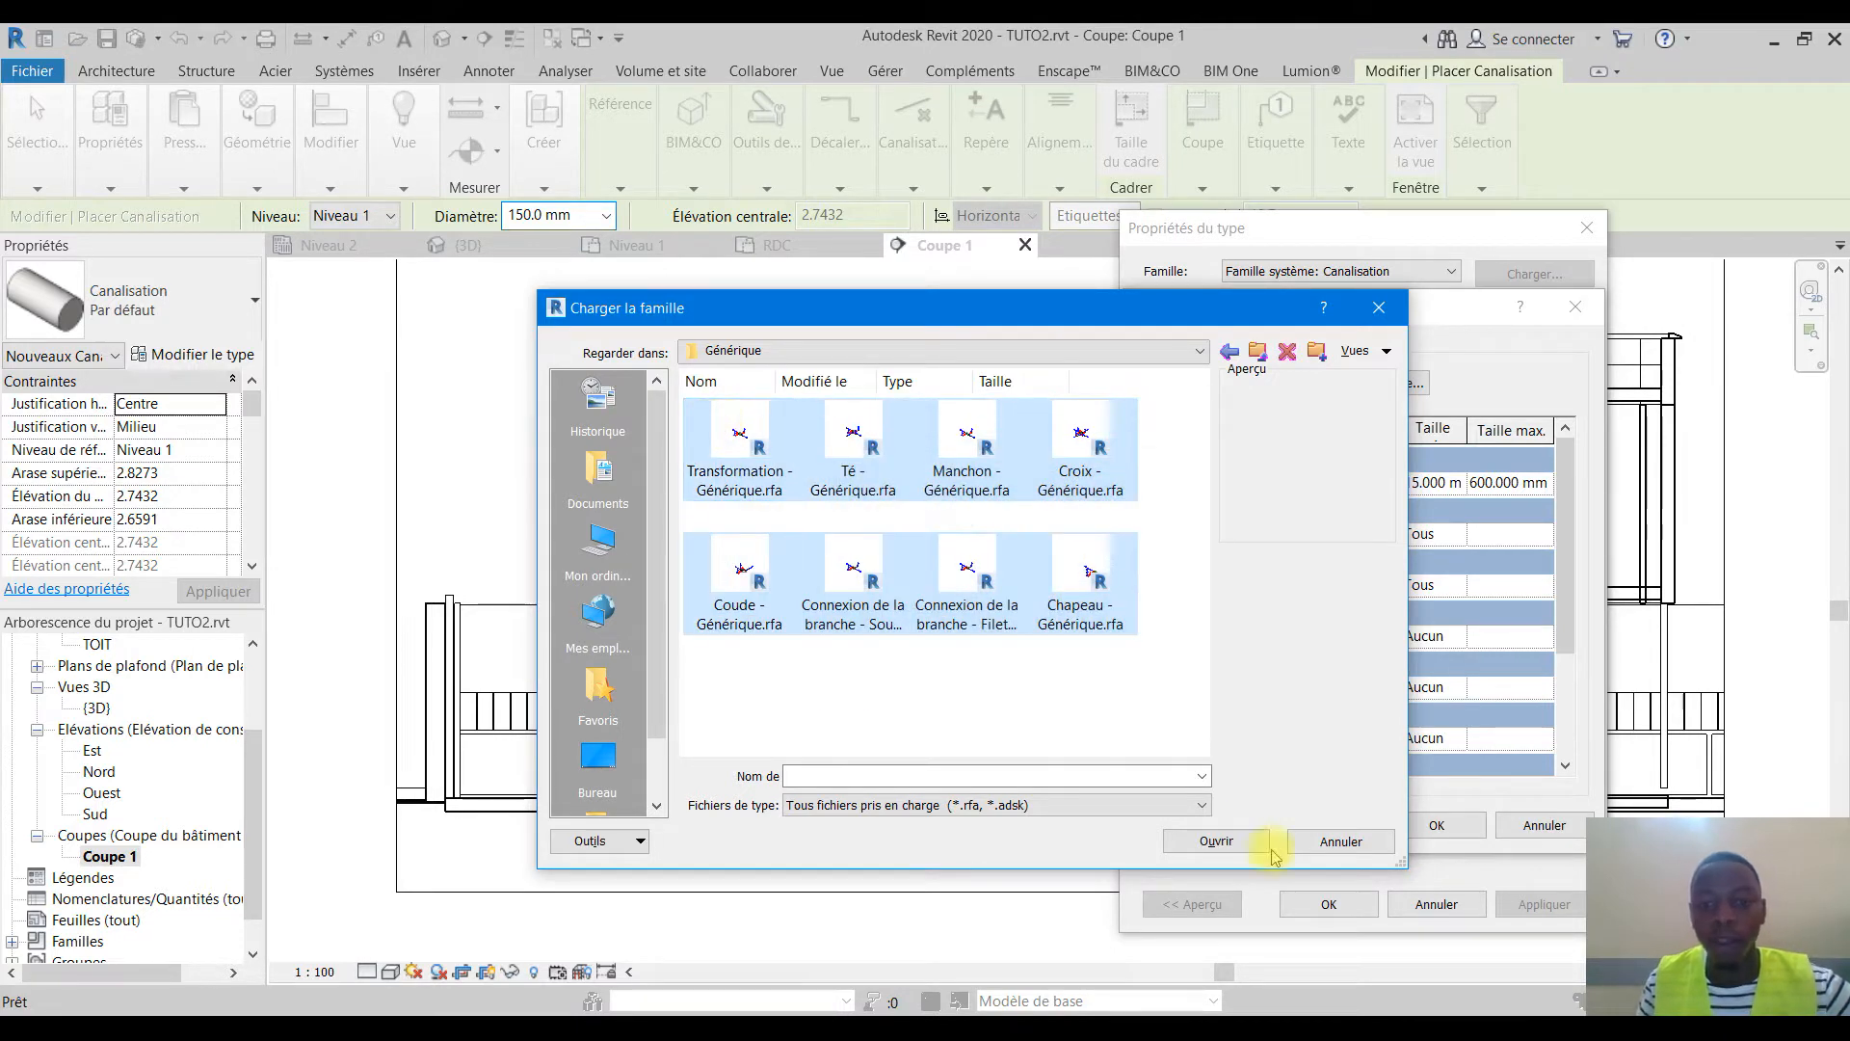
left_click(1224, 845)
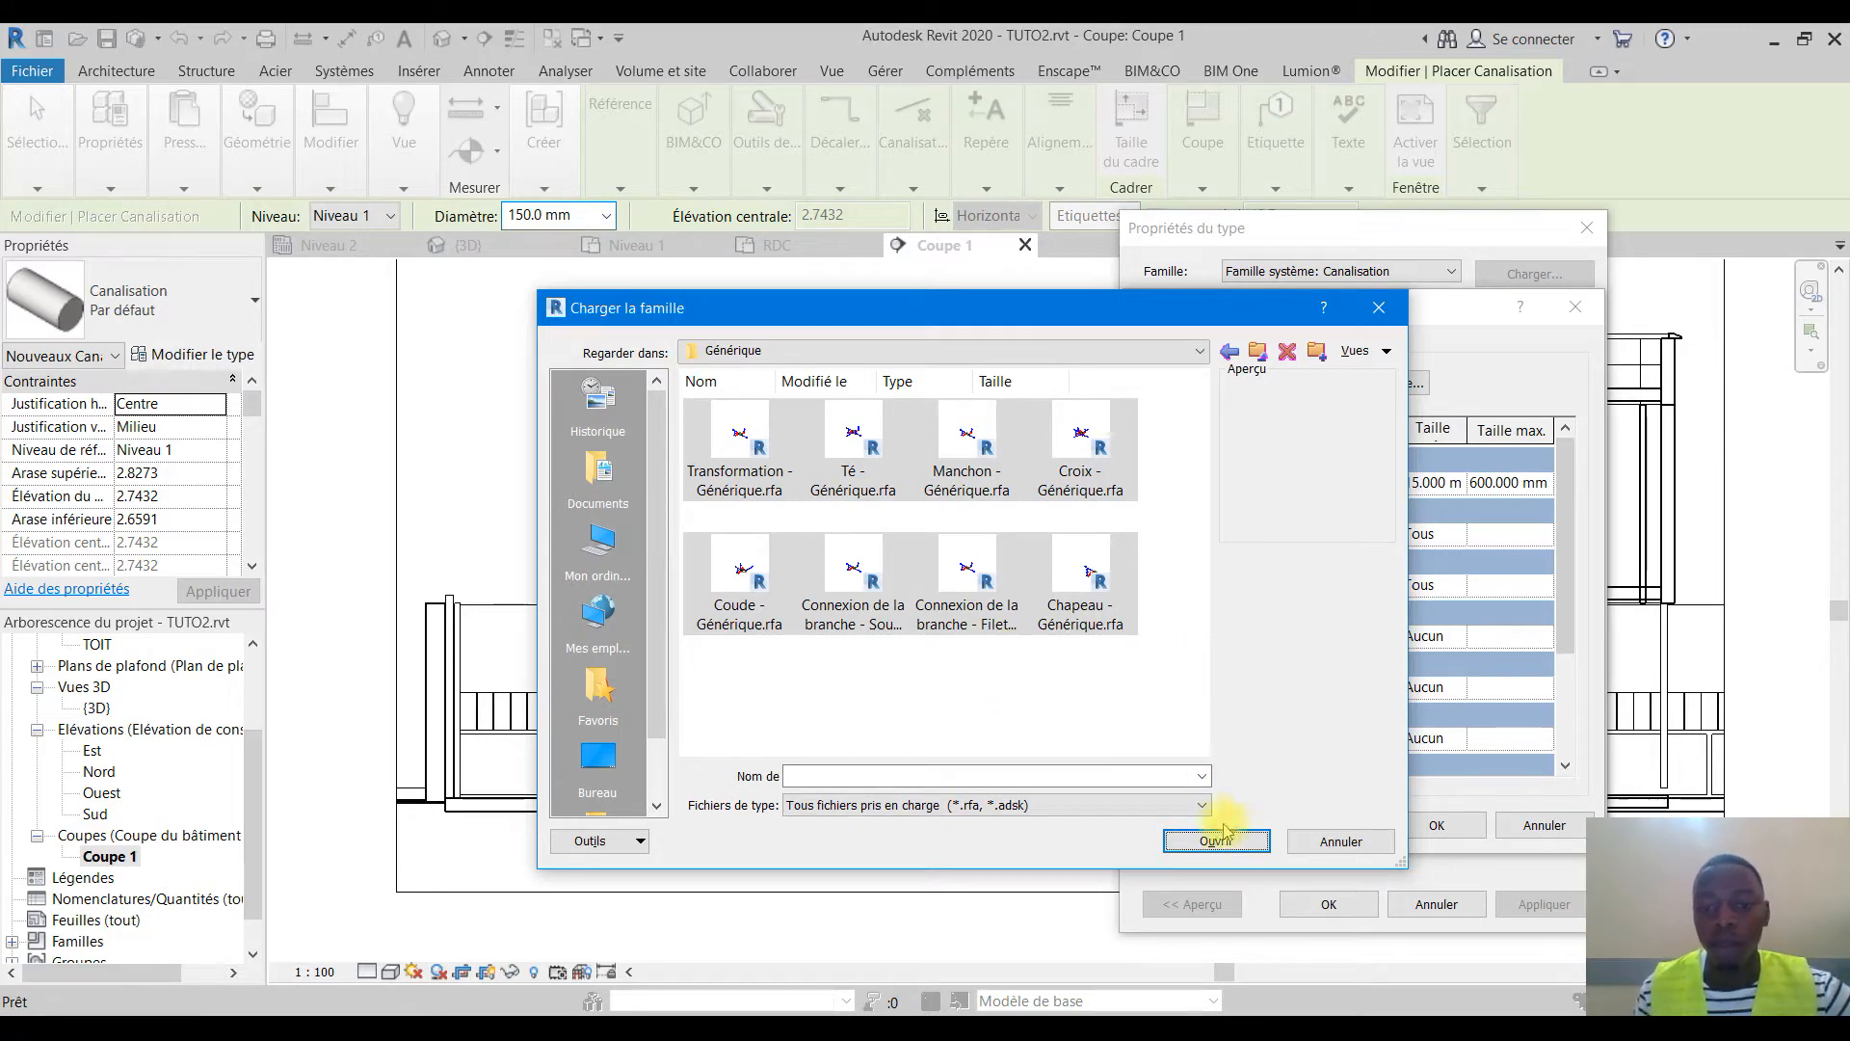
left_click(1132, 690)
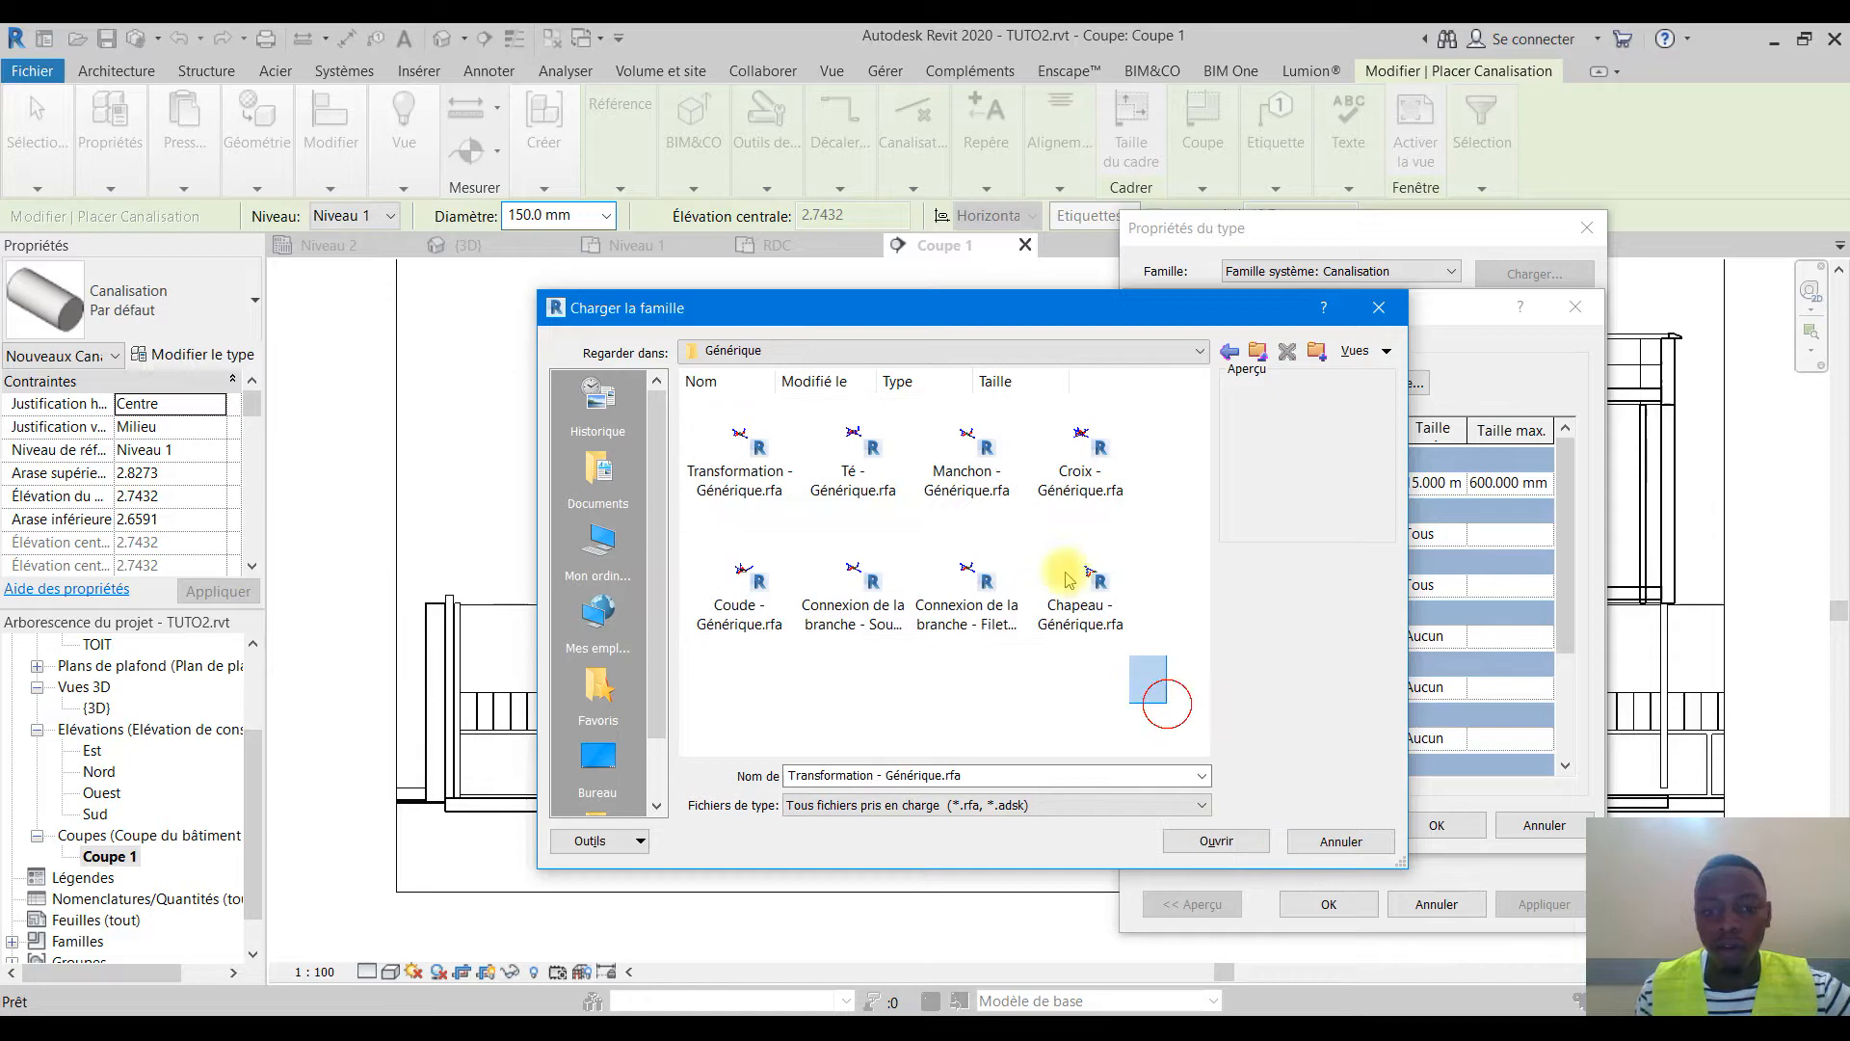
left_click_drag(1168, 700, 653, 381)
left_click(1216, 841)
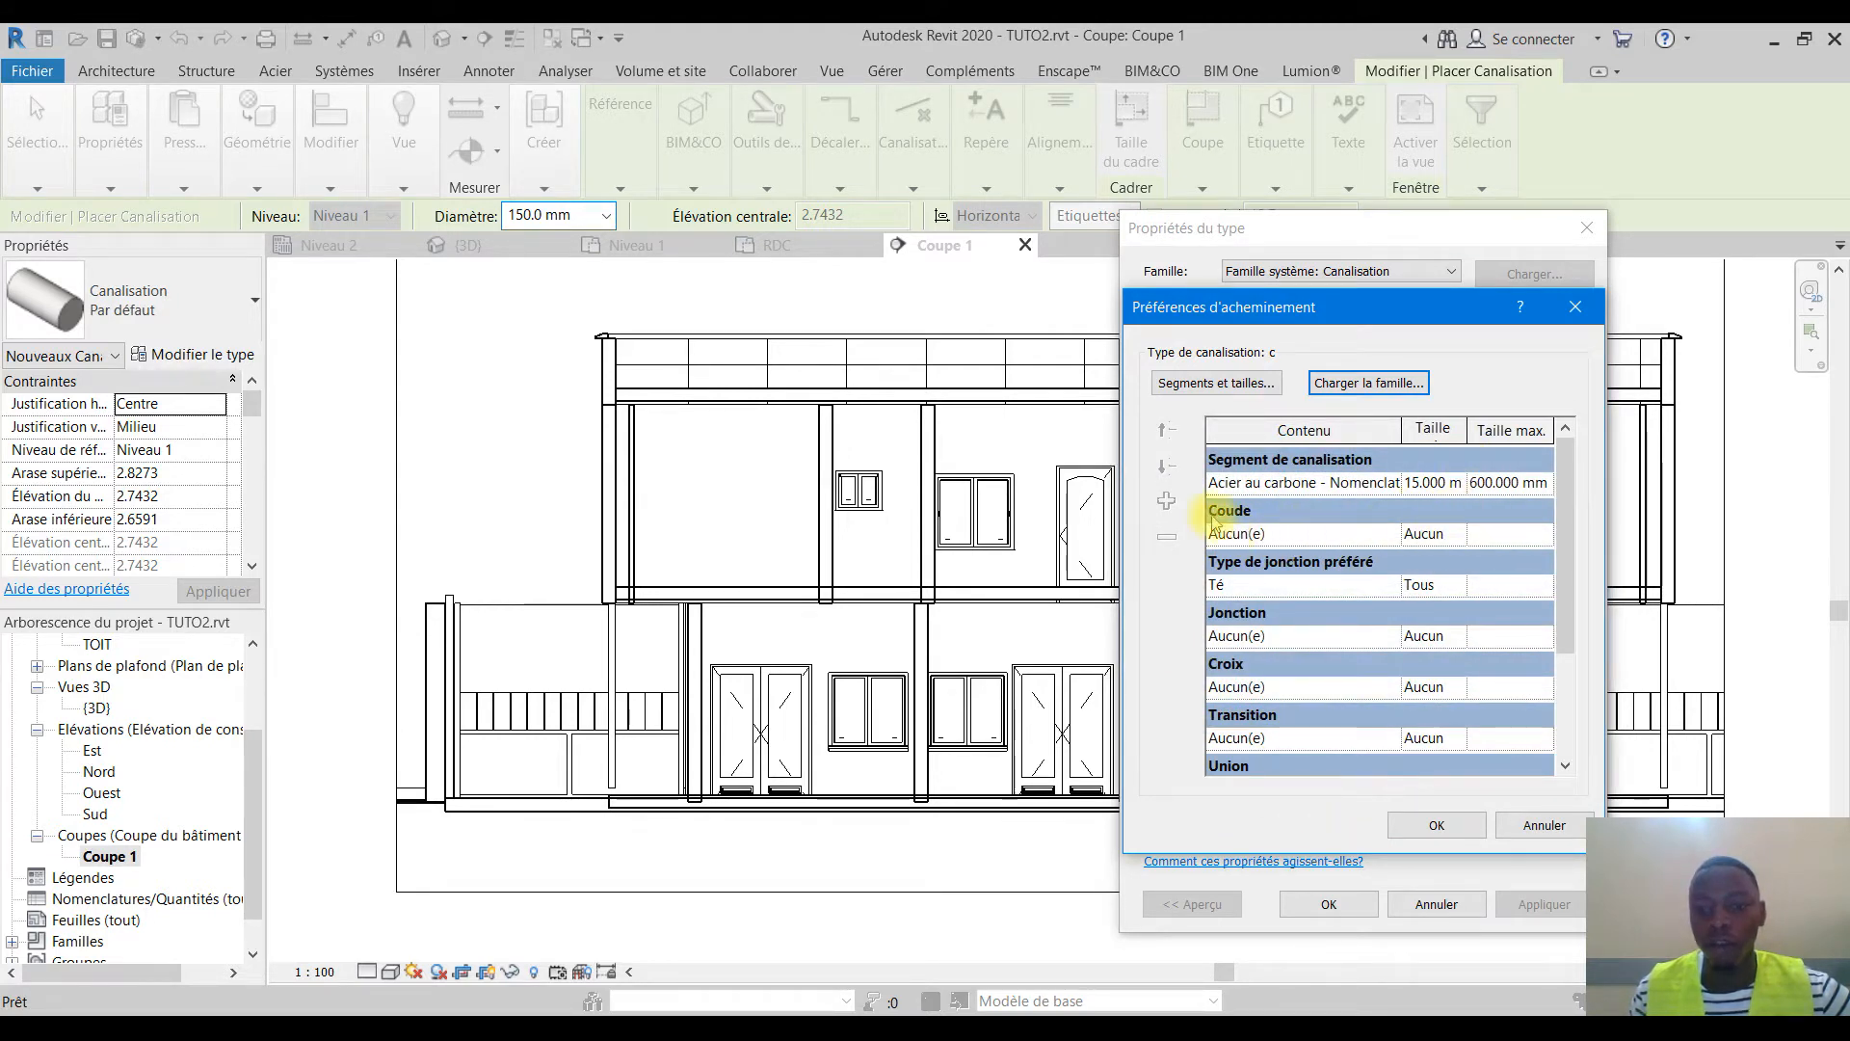
Assign Coude - Générique: Standard as the elbow fitting with the size range Tous
left_click(1386, 533)
left_click(1388, 533)
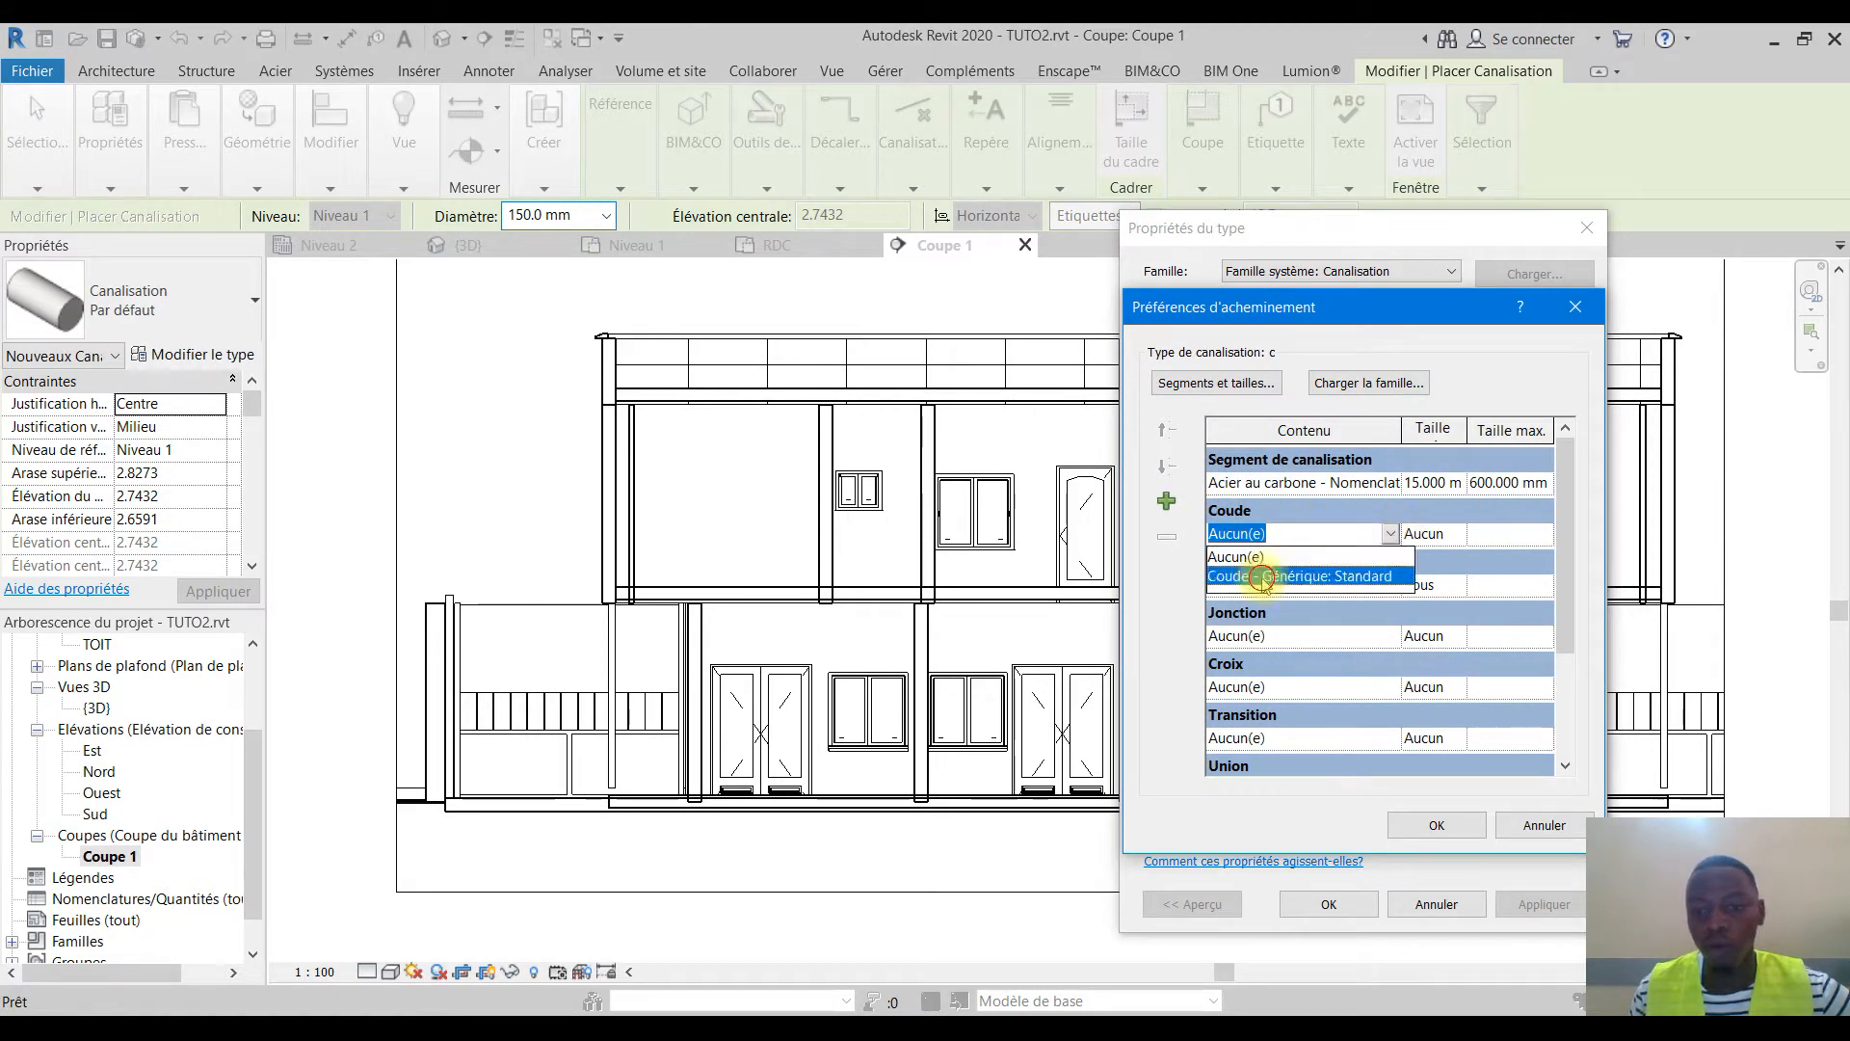
left_click(1263, 577)
left_click(1457, 534)
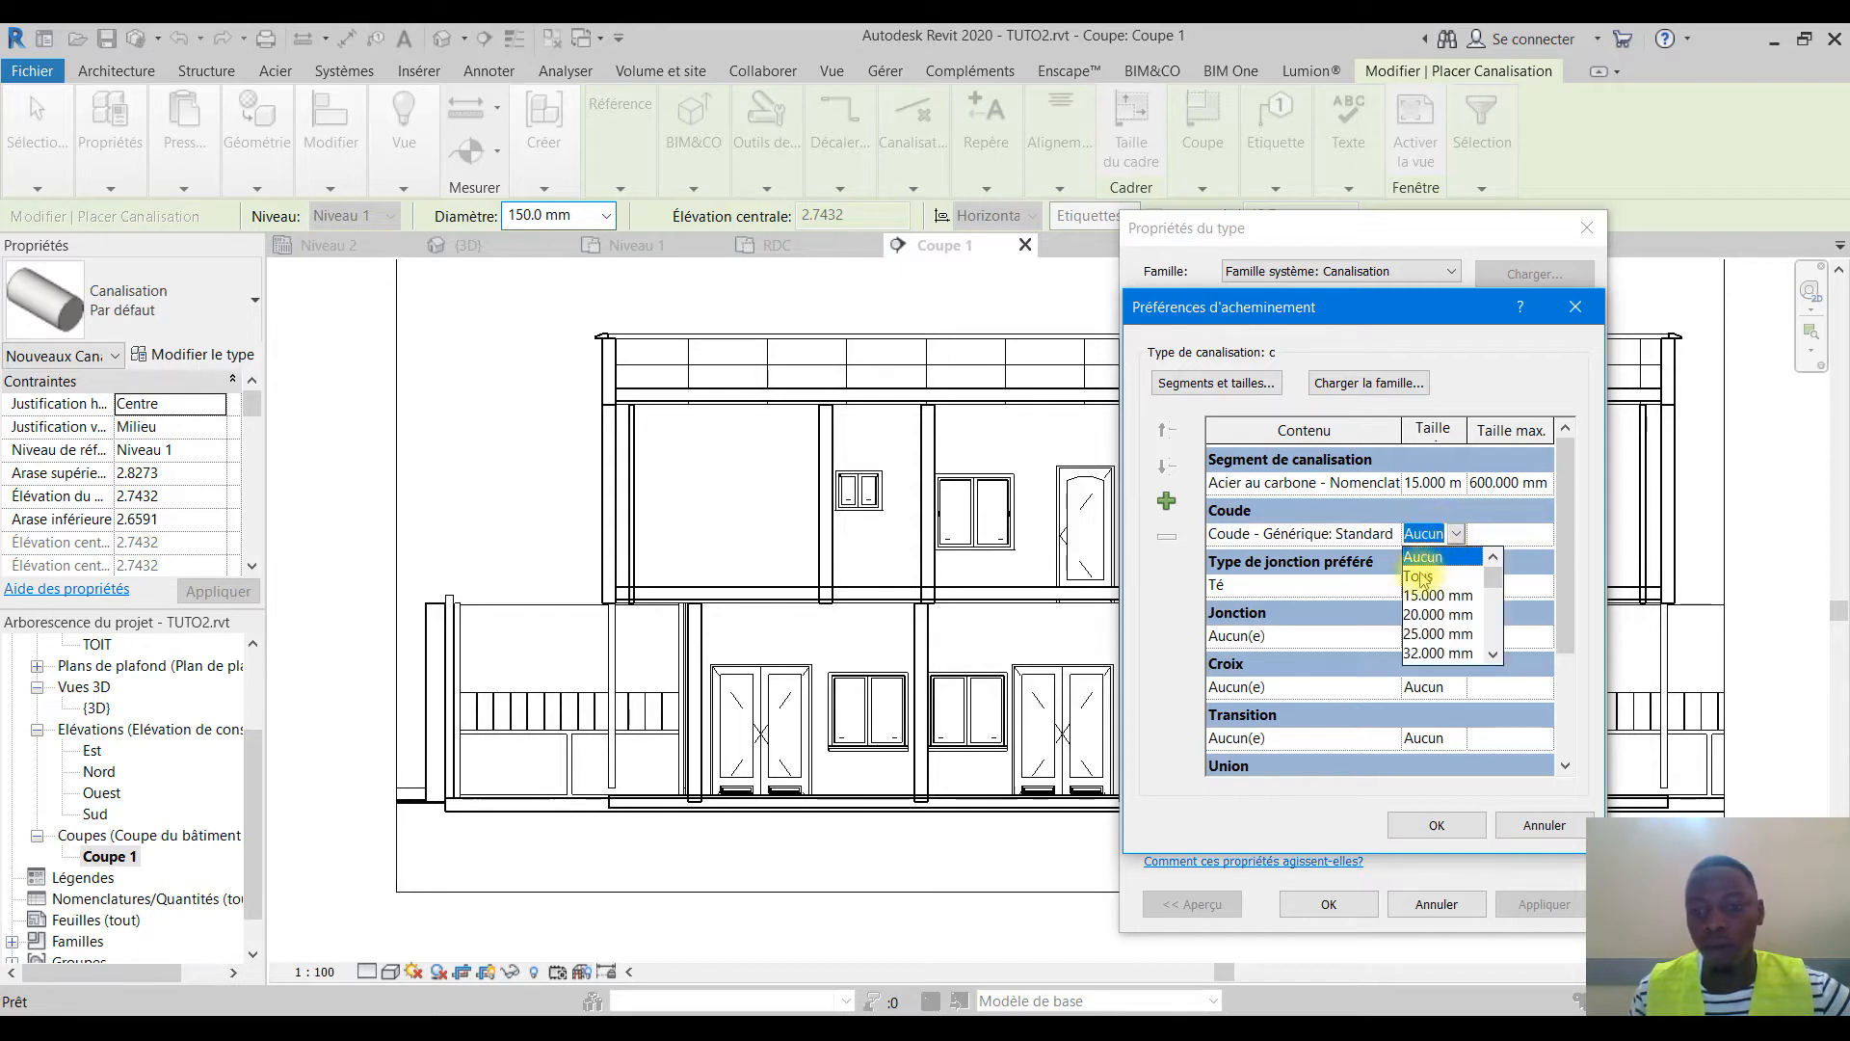
left_click(1420, 577)
Try Piquage as the preferred junction type, and return the setting to Té
left_click(1393, 582)
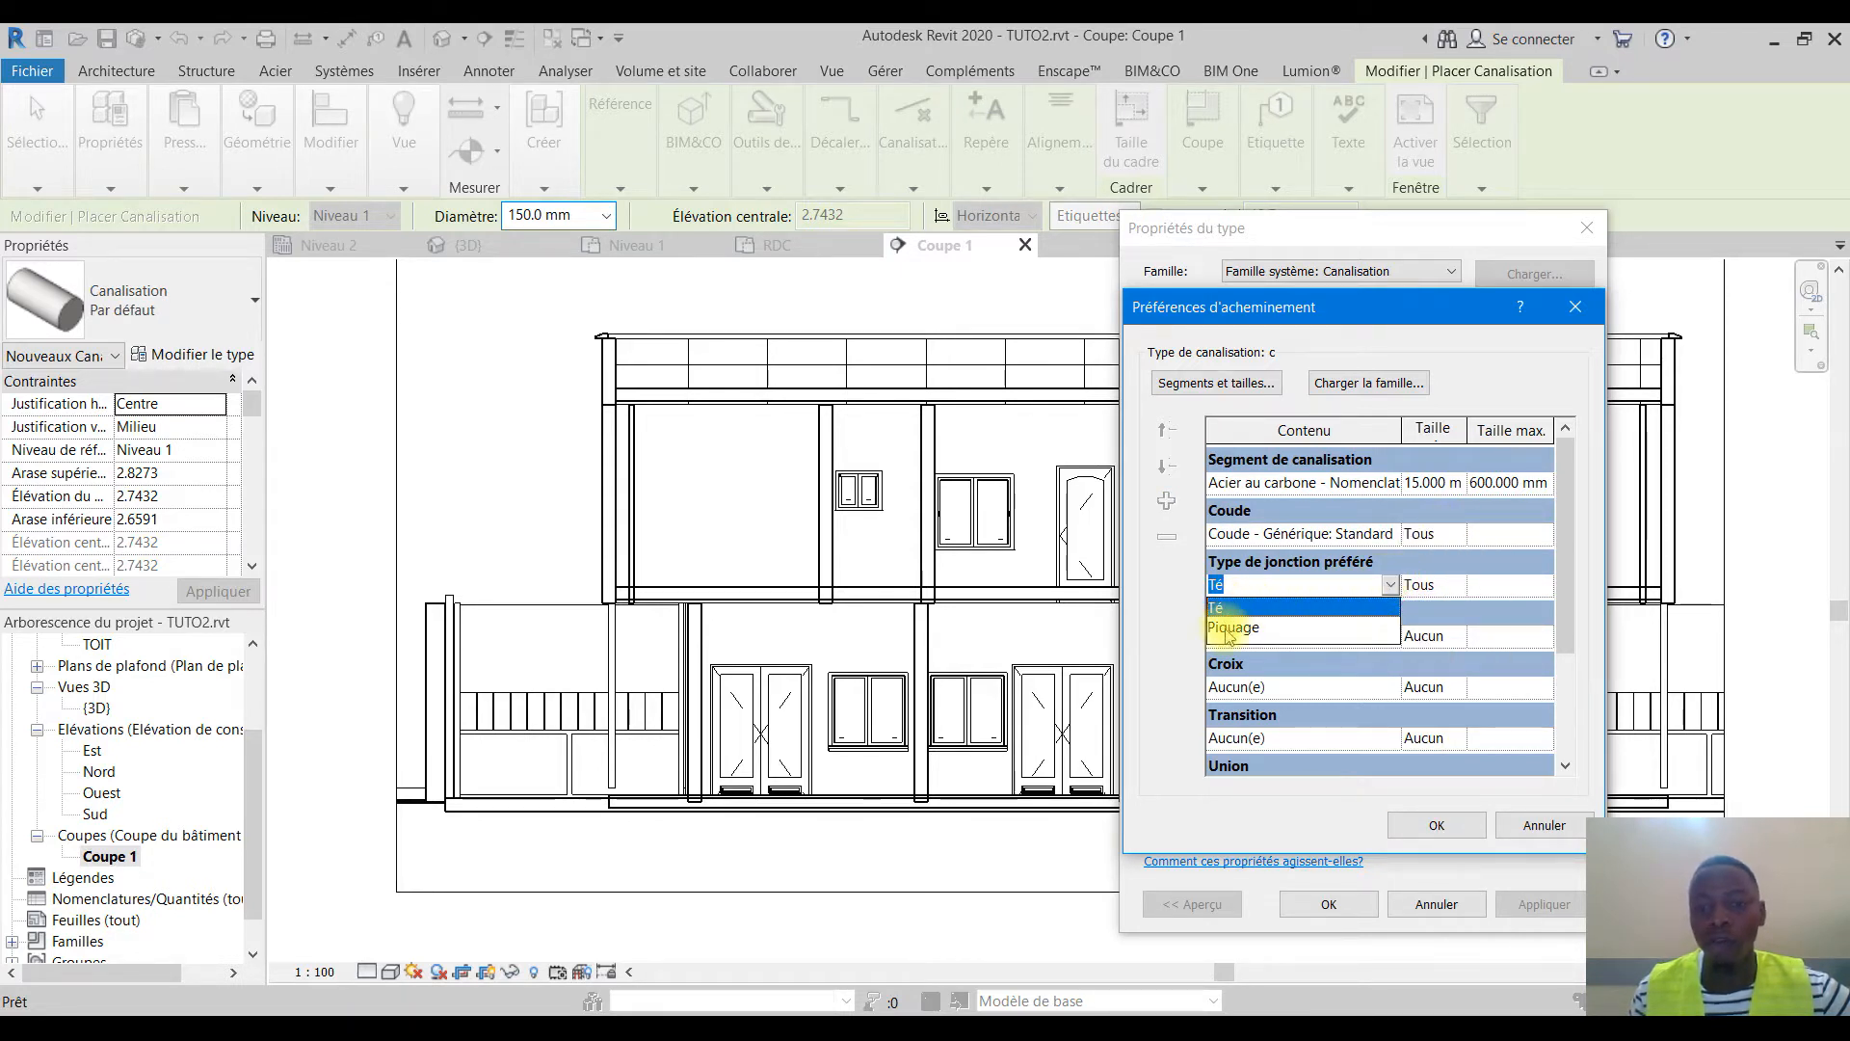
left_click(1233, 629)
left_click(1391, 585)
left_click(1378, 607)
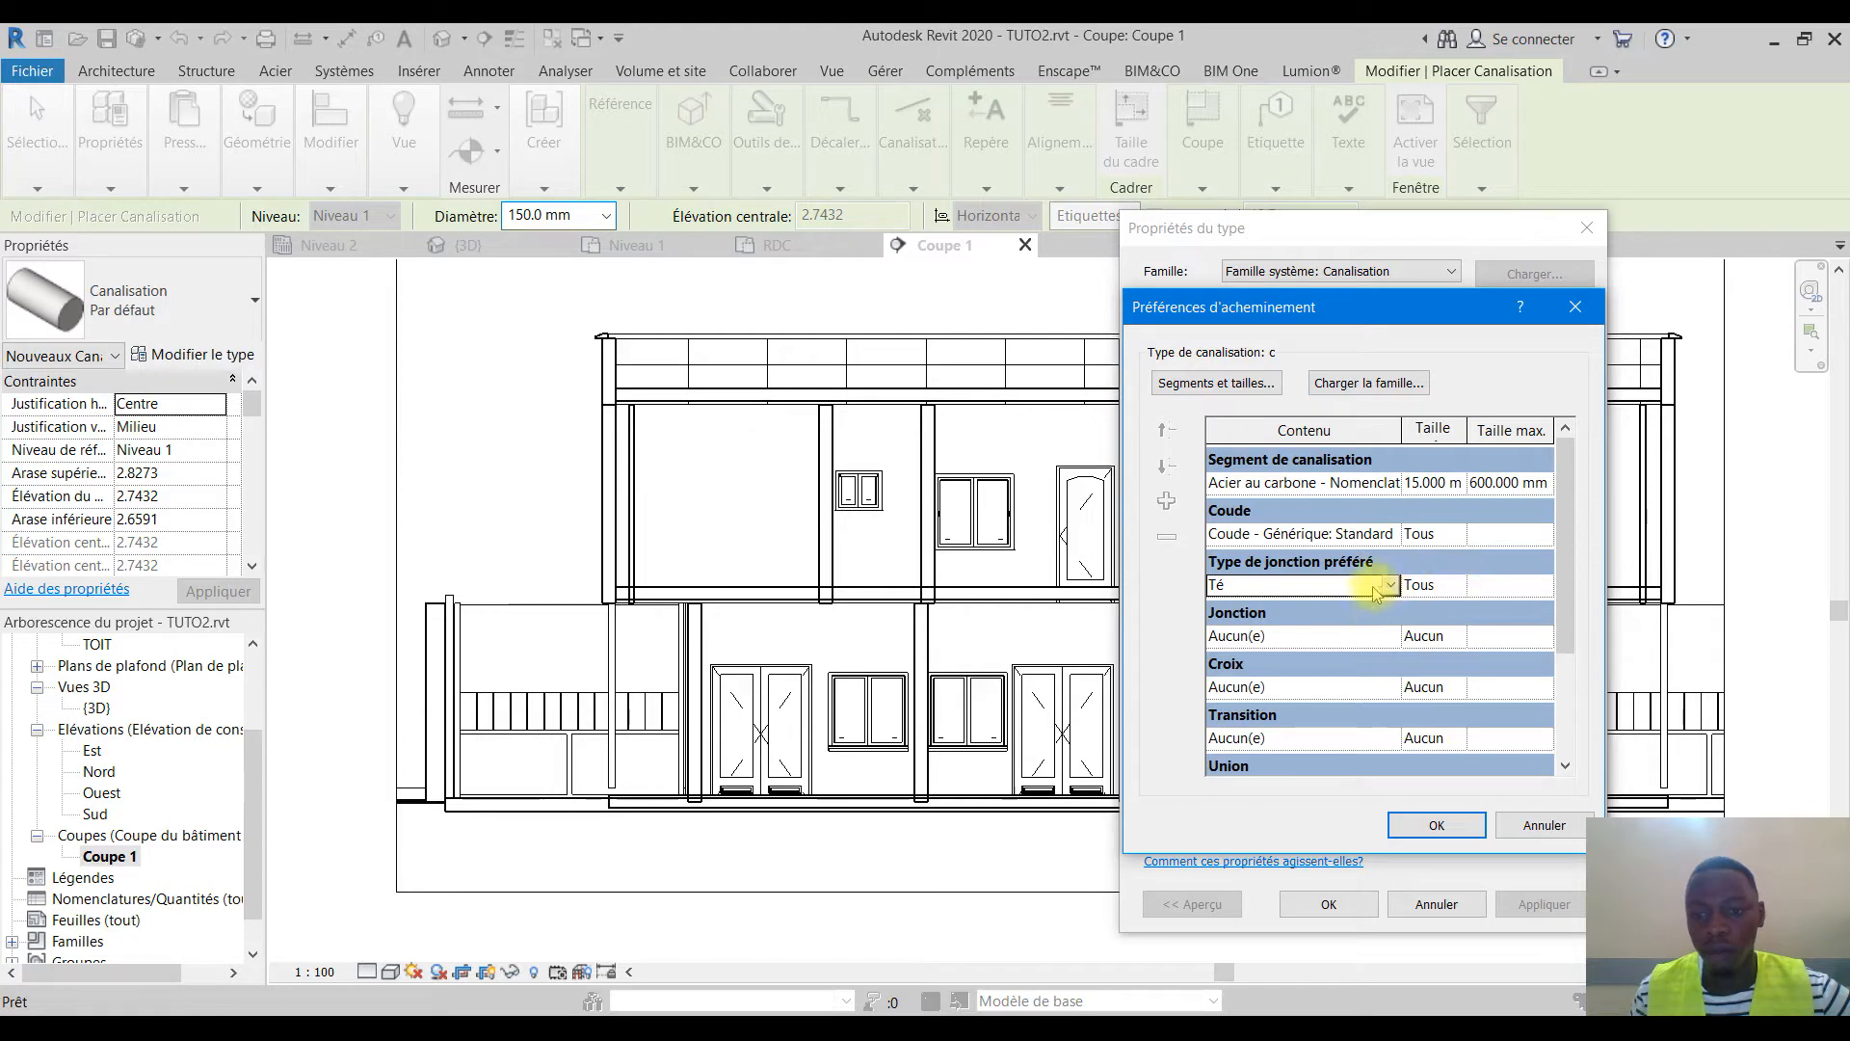
Assign Connexion de la branche - Filetée - Générique: Standard as the Jonction fitting
left_click(1390, 638)
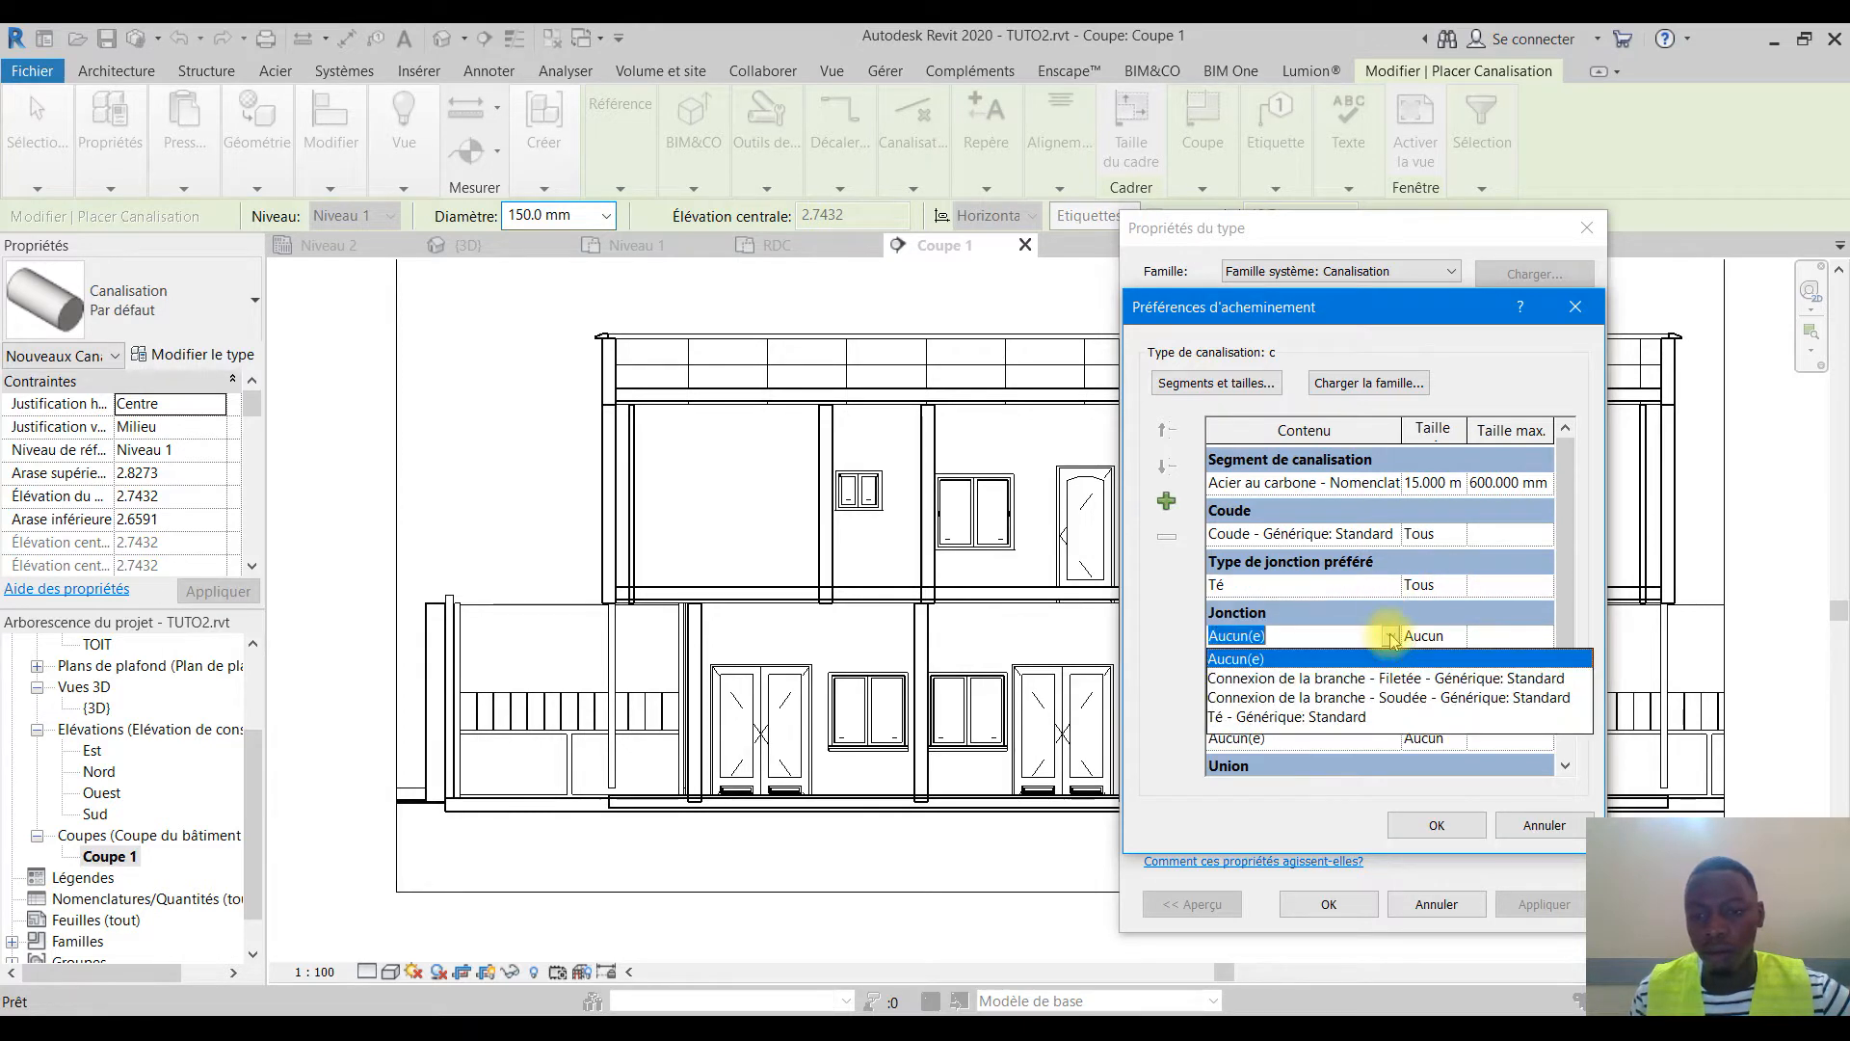
left_click(1391, 639)
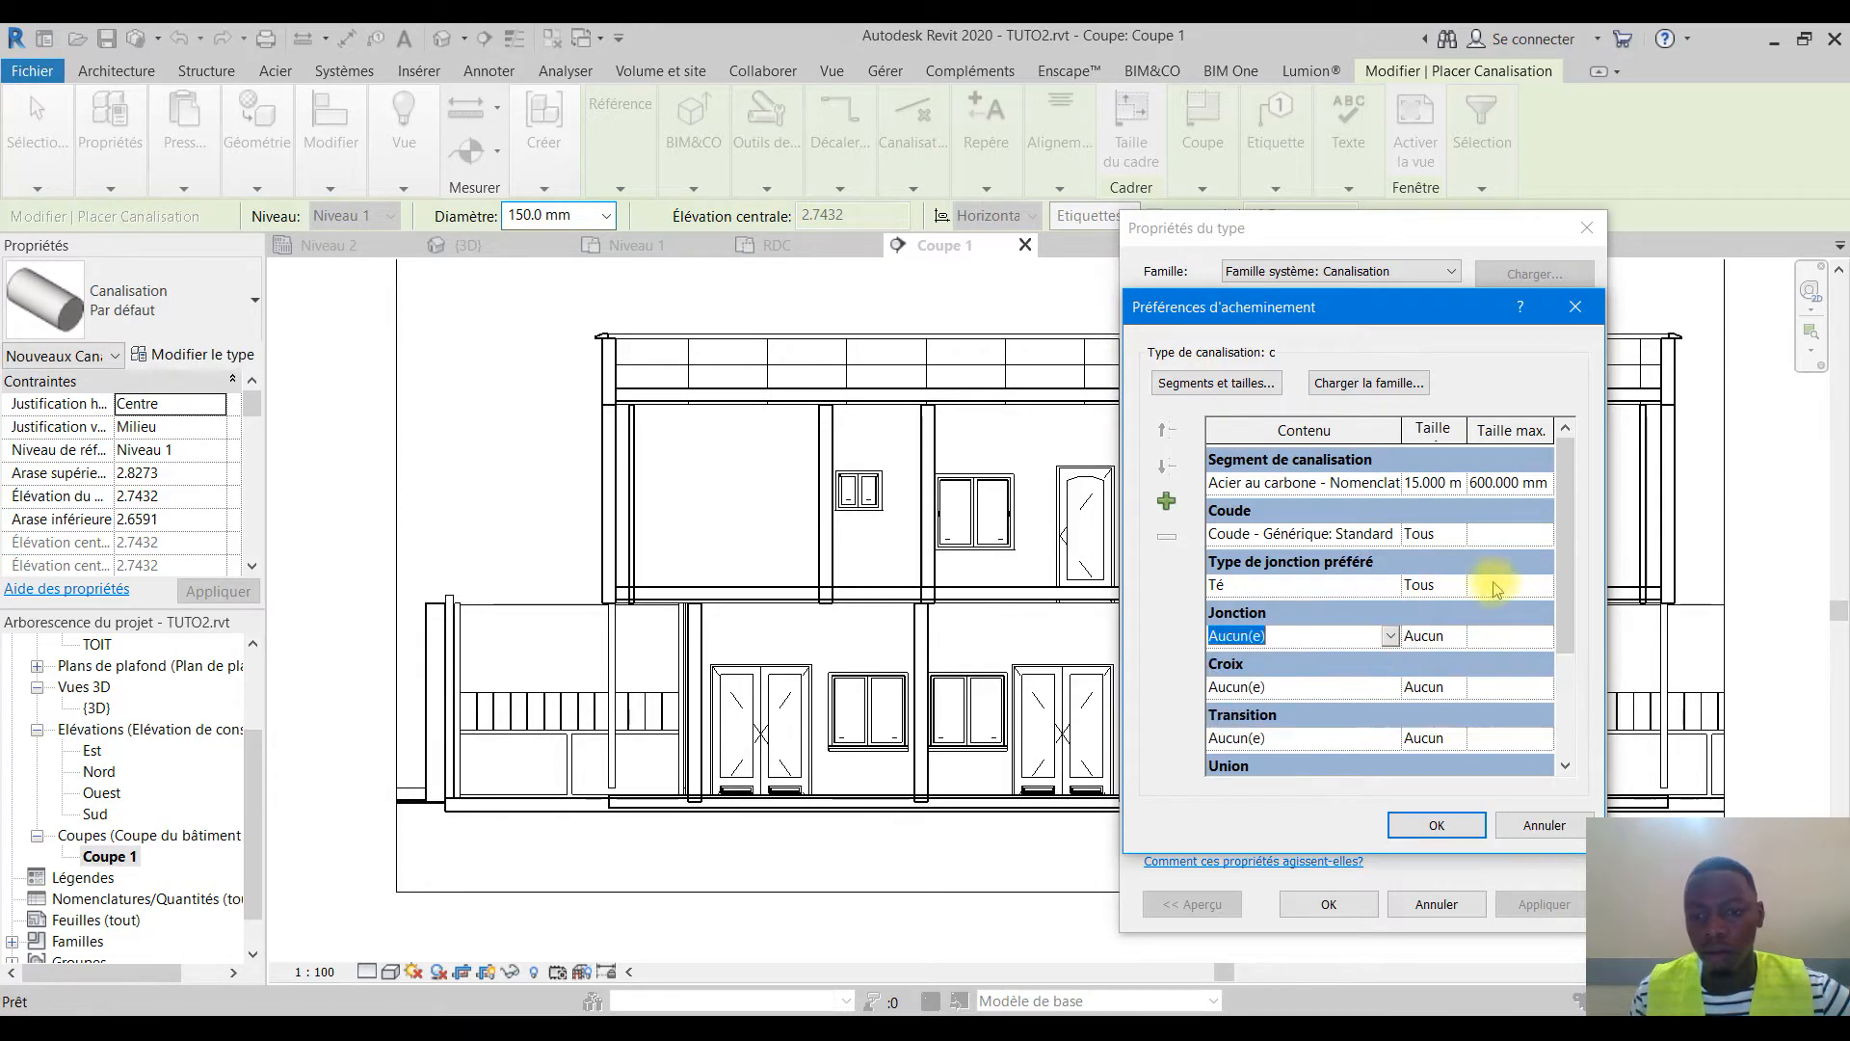
left_click(1392, 638)
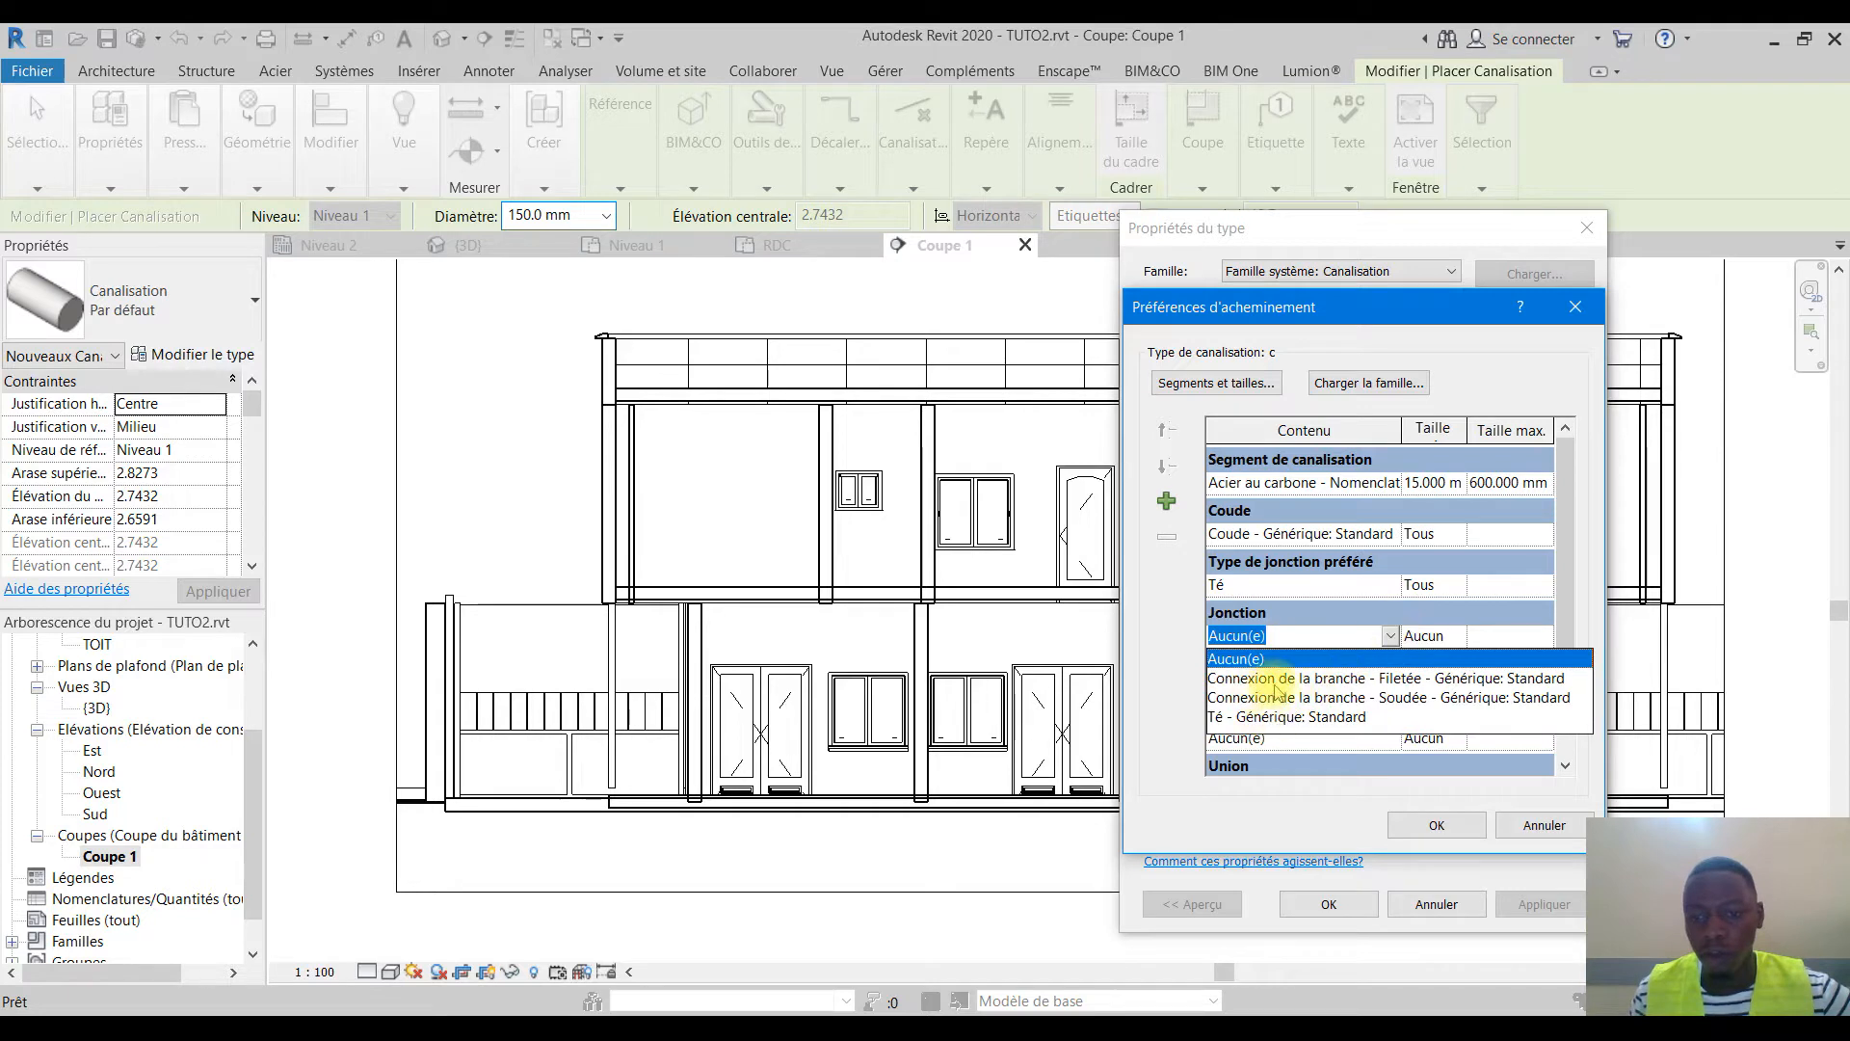
left_click(1323, 684)
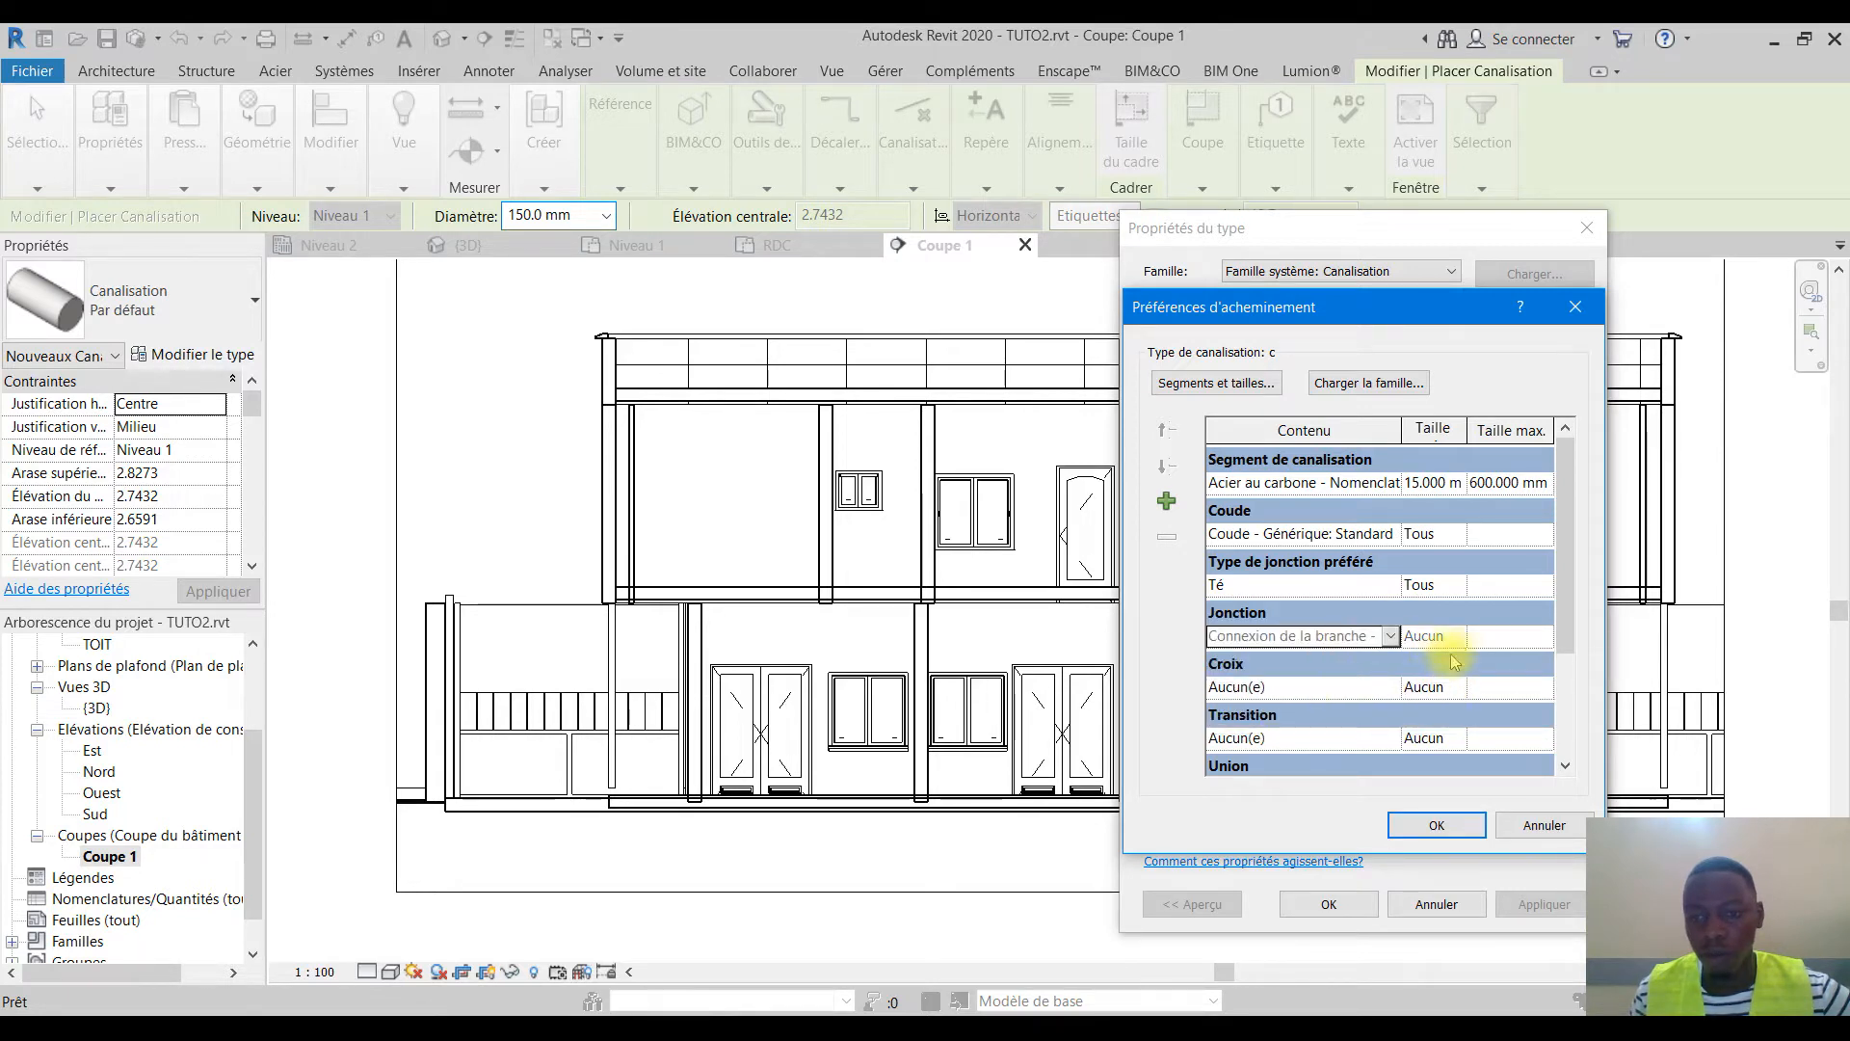
Assign the Croix - Générique: Standard fitting to Croix with the size range Tous
left_click(1388, 686)
left_click(1248, 732)
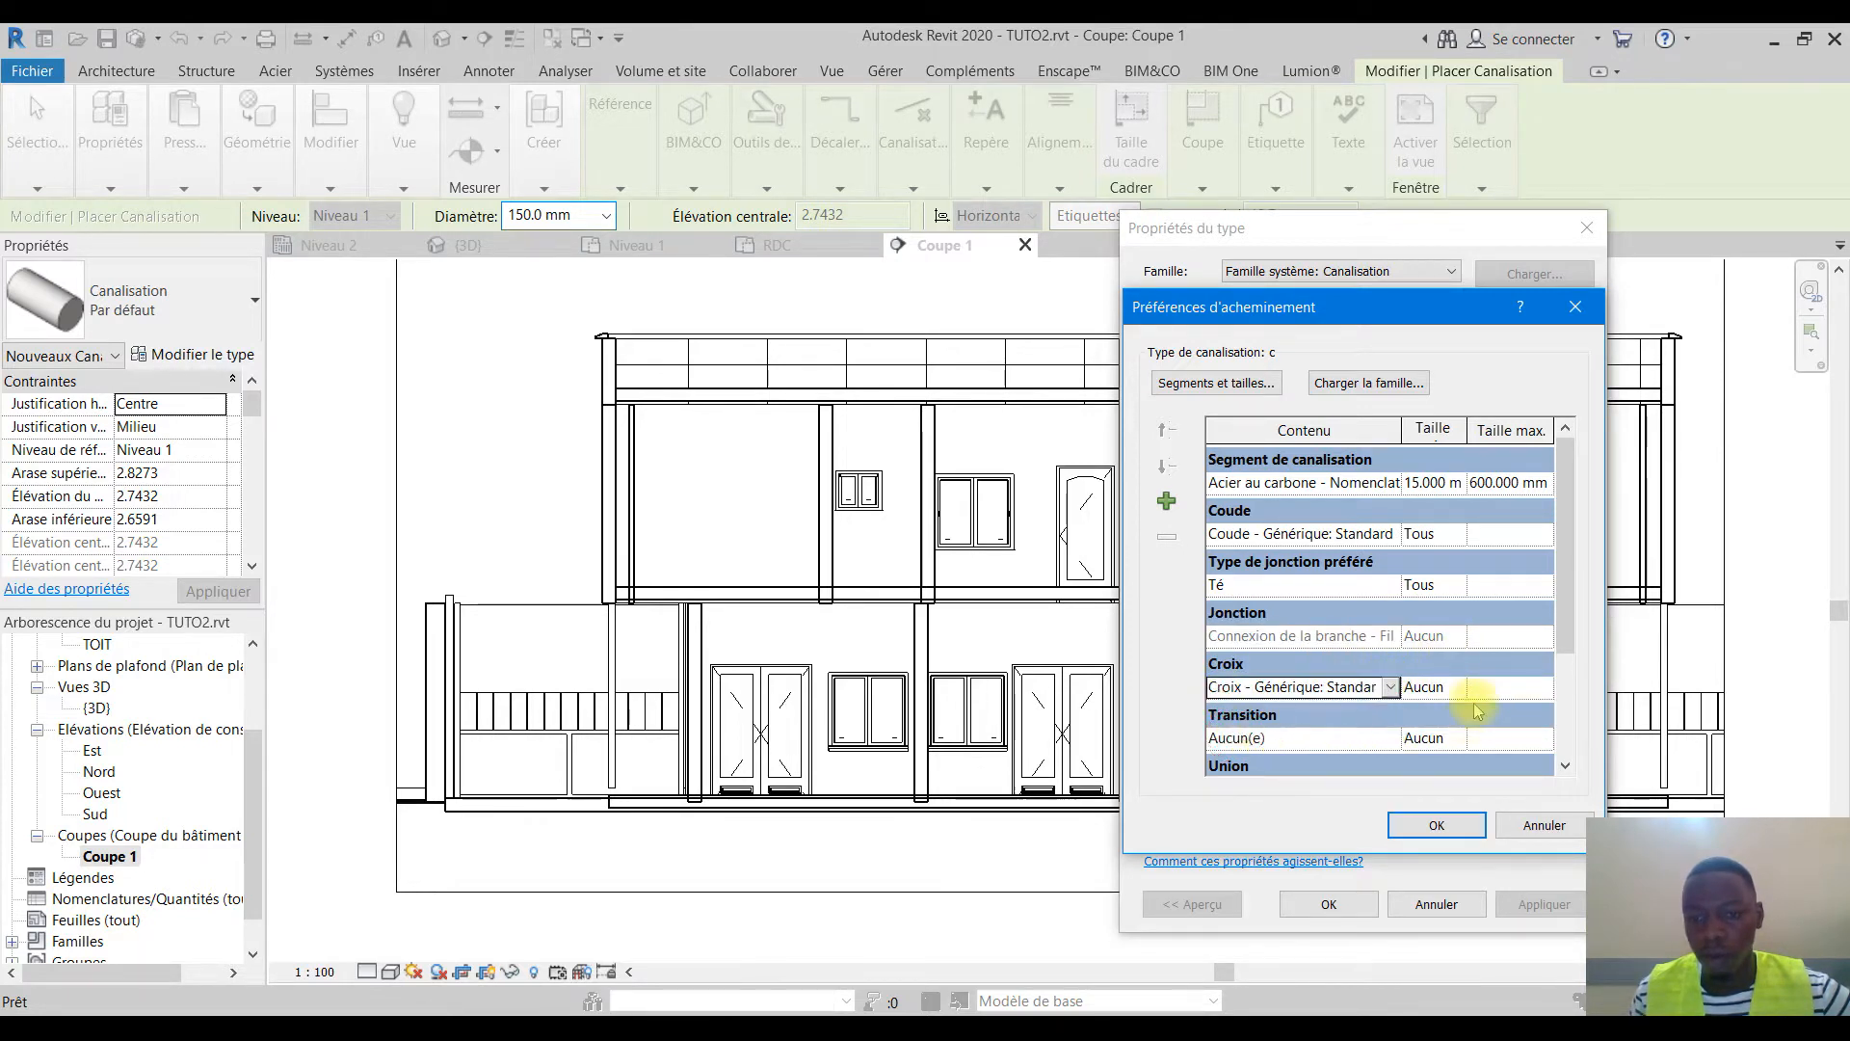
left_click(1453, 688)
left_click(1419, 728)
Assign the Transformation - Générique fitting to Transition with the size range Tous
scroll(1391, 678, "down", 1)
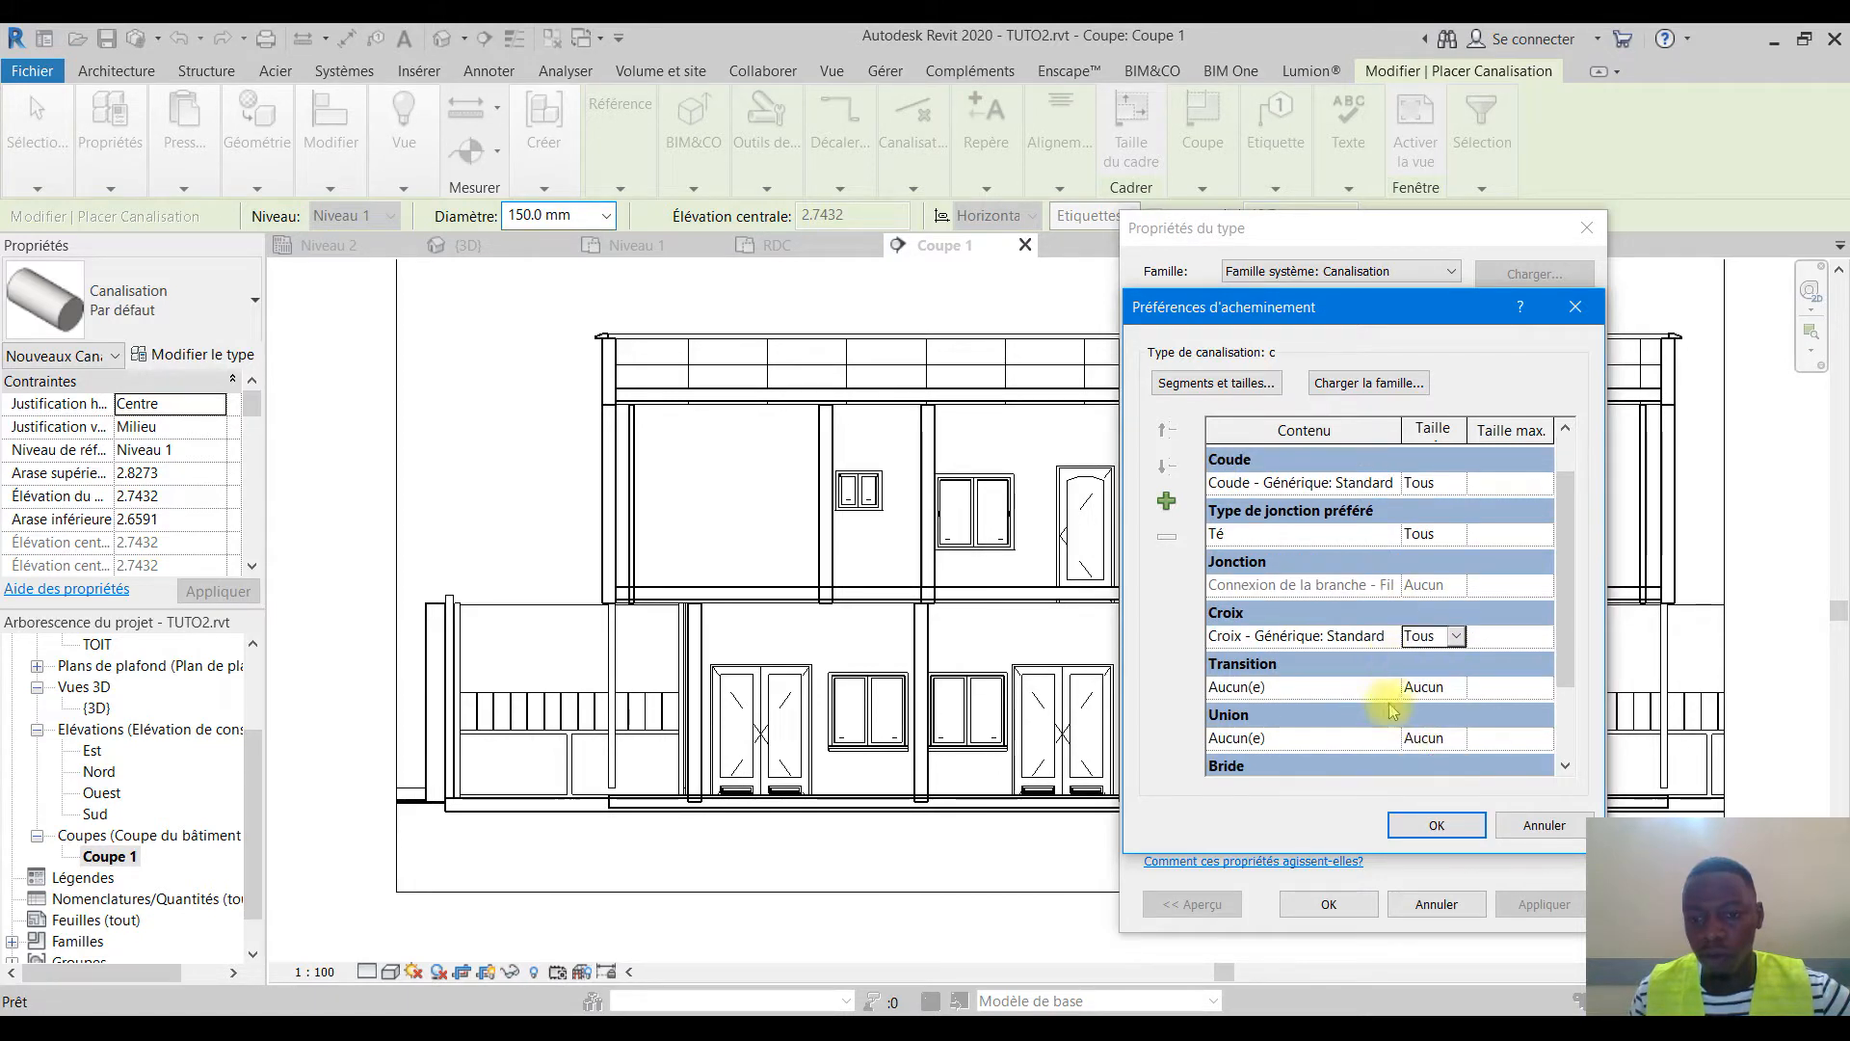
left_click(1395, 686)
left_click(1258, 714)
left_click(1455, 687)
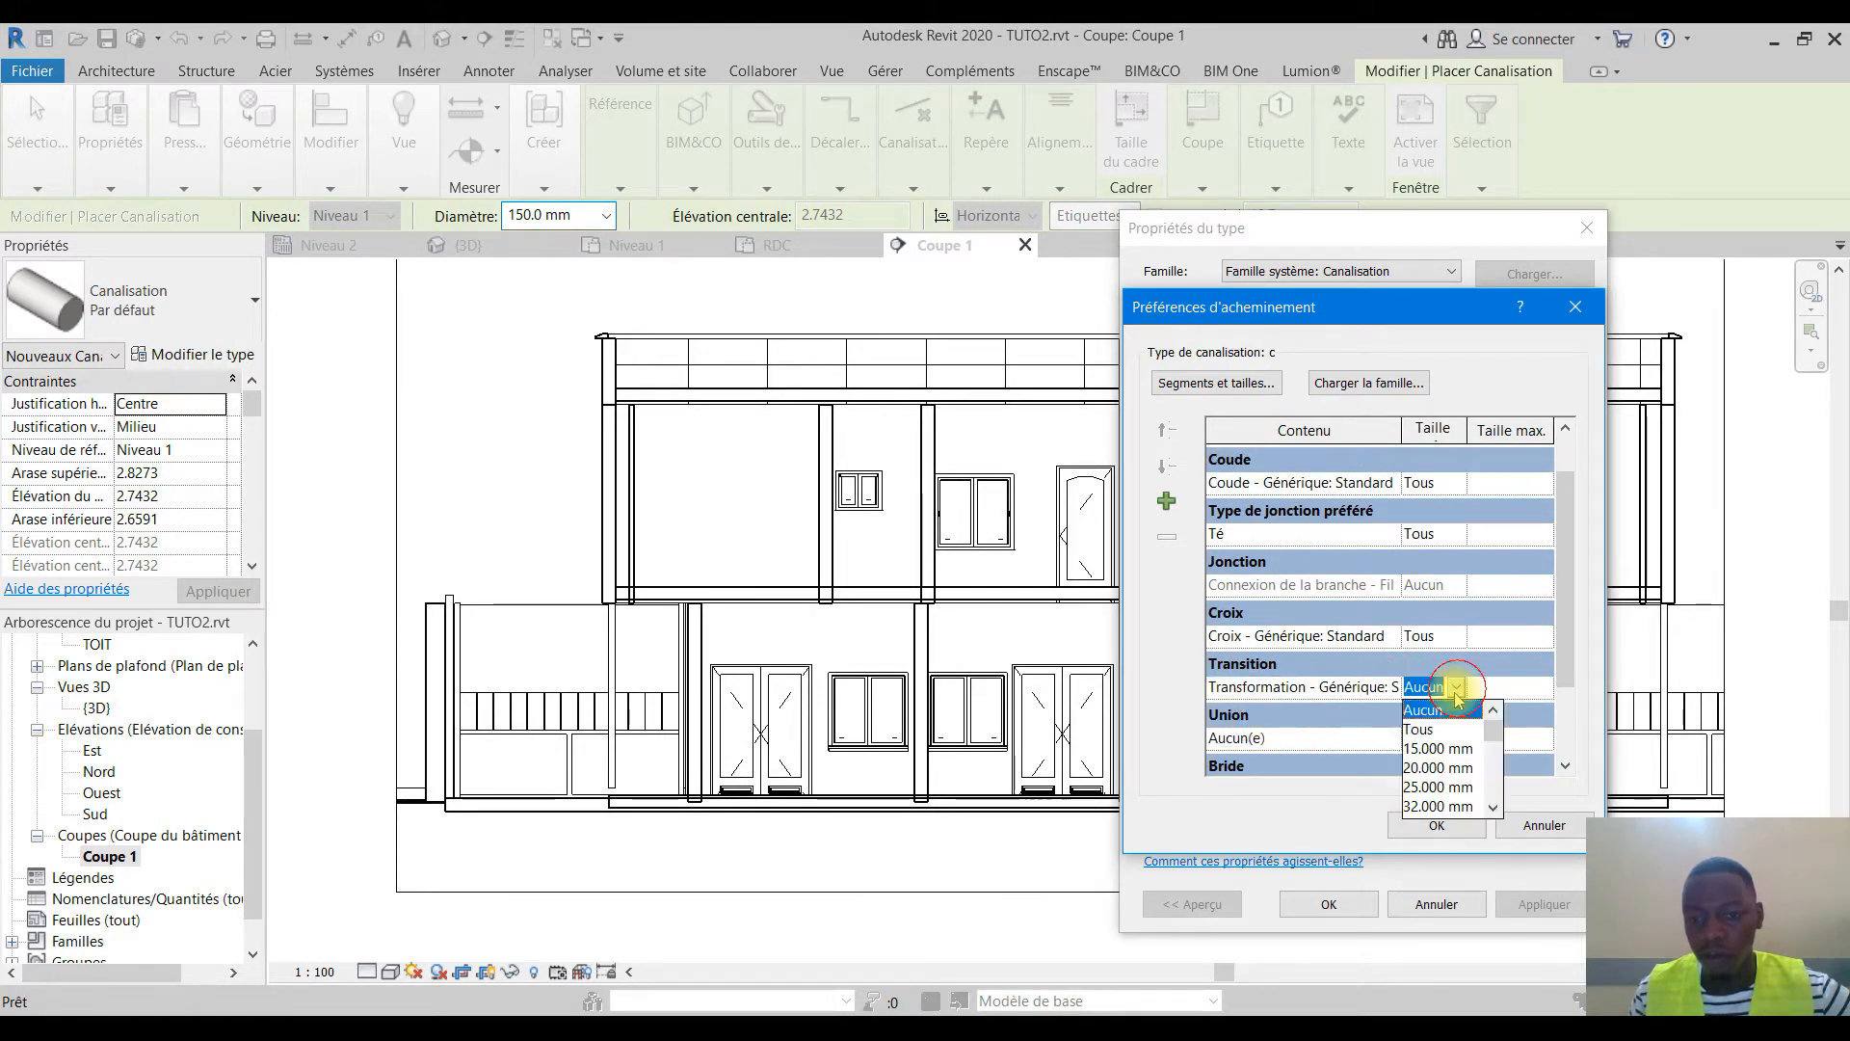
left_click(1419, 729)
Assign the Manchon - Générique: Standard fitting to Union with the size range Tous
scroll(1405, 638, "down", 2)
left_click(1391, 639)
left_click(1291, 674)
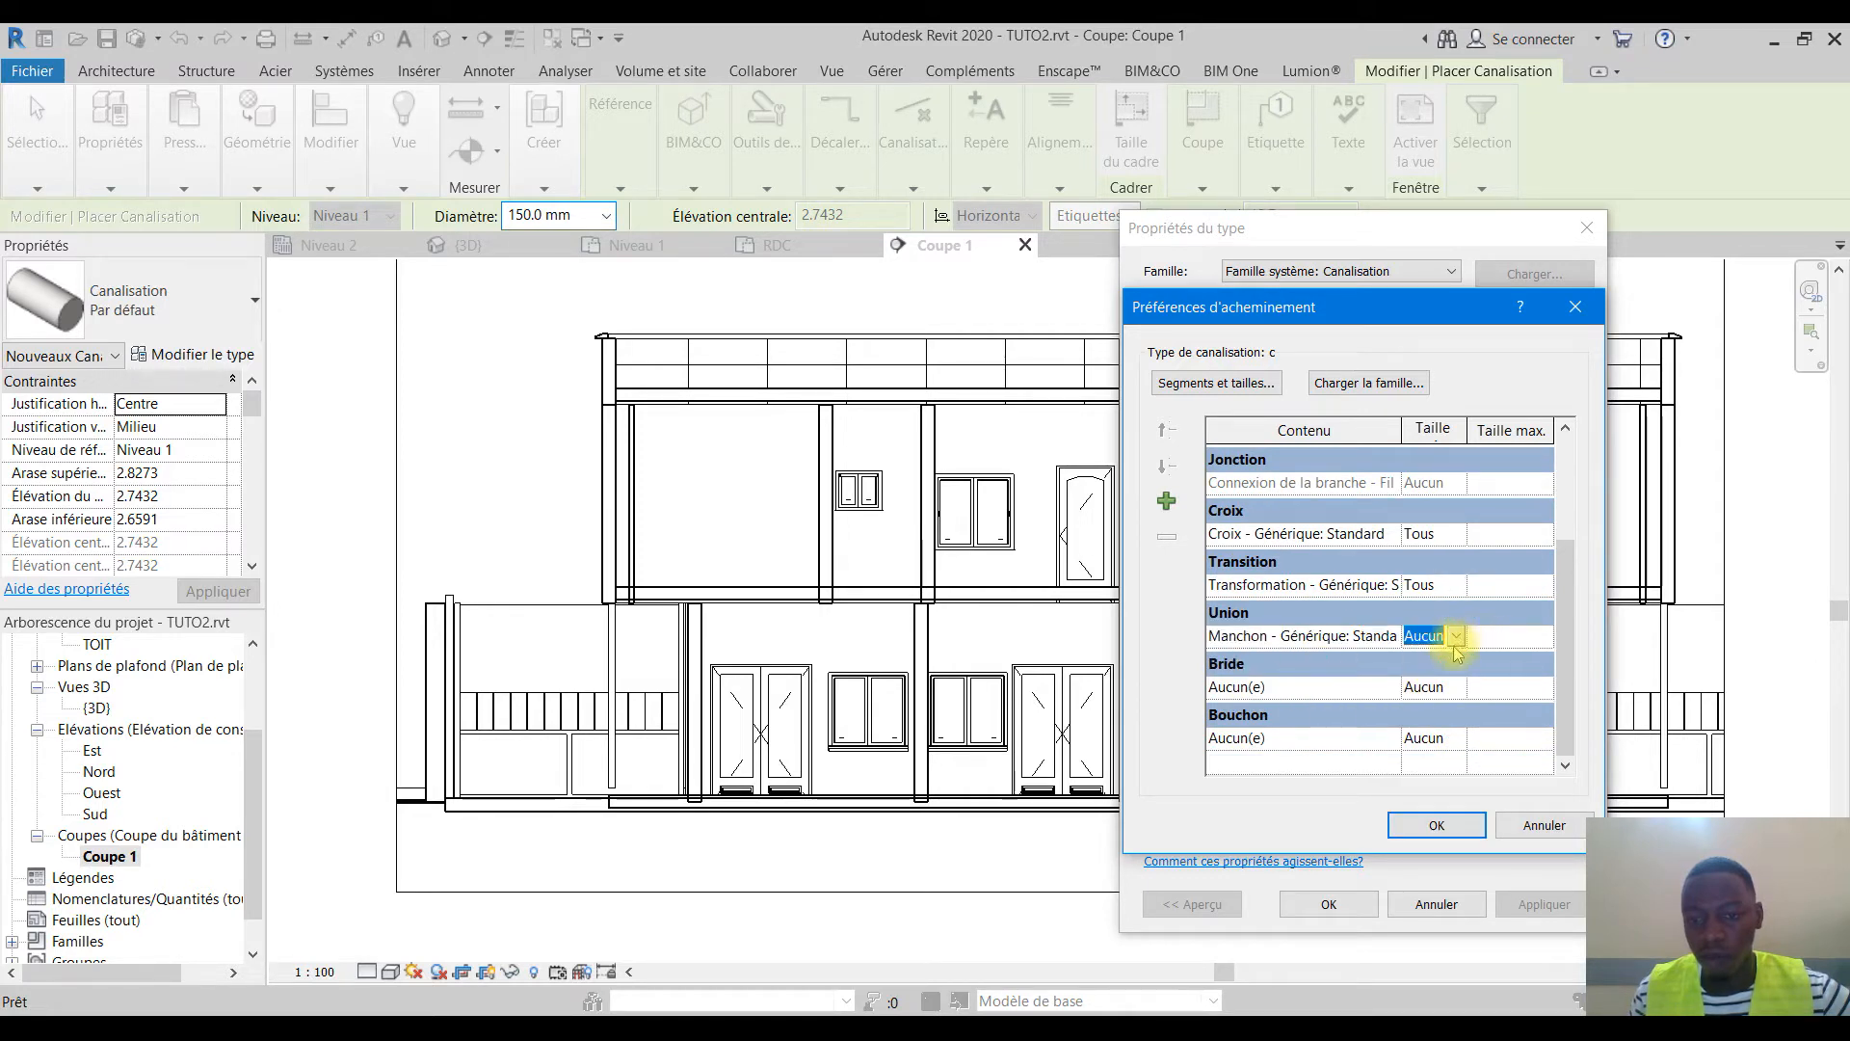
left_click(1455, 644)
left_click(1421, 674)
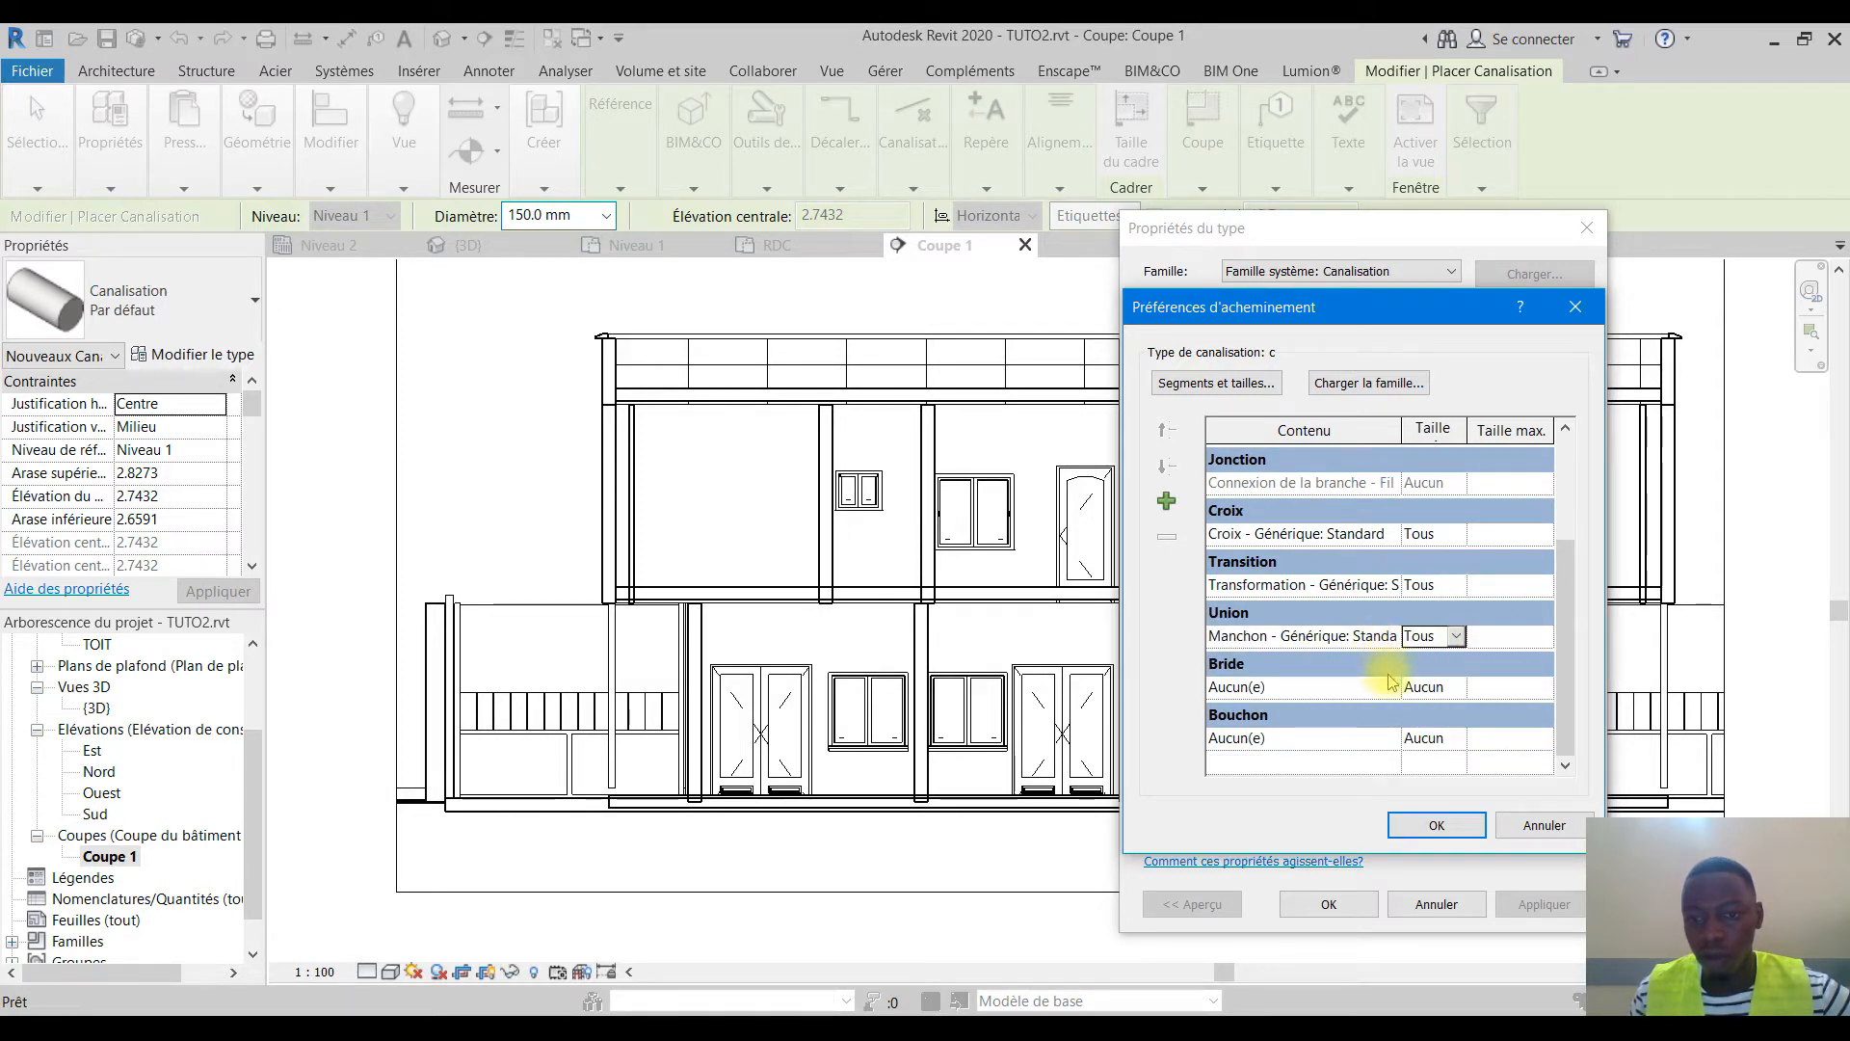
Set the size range of the Bride entry to Tous, leaving its fitting at Aucun(e)
left_click(1391, 686)
left_click(1452, 687)
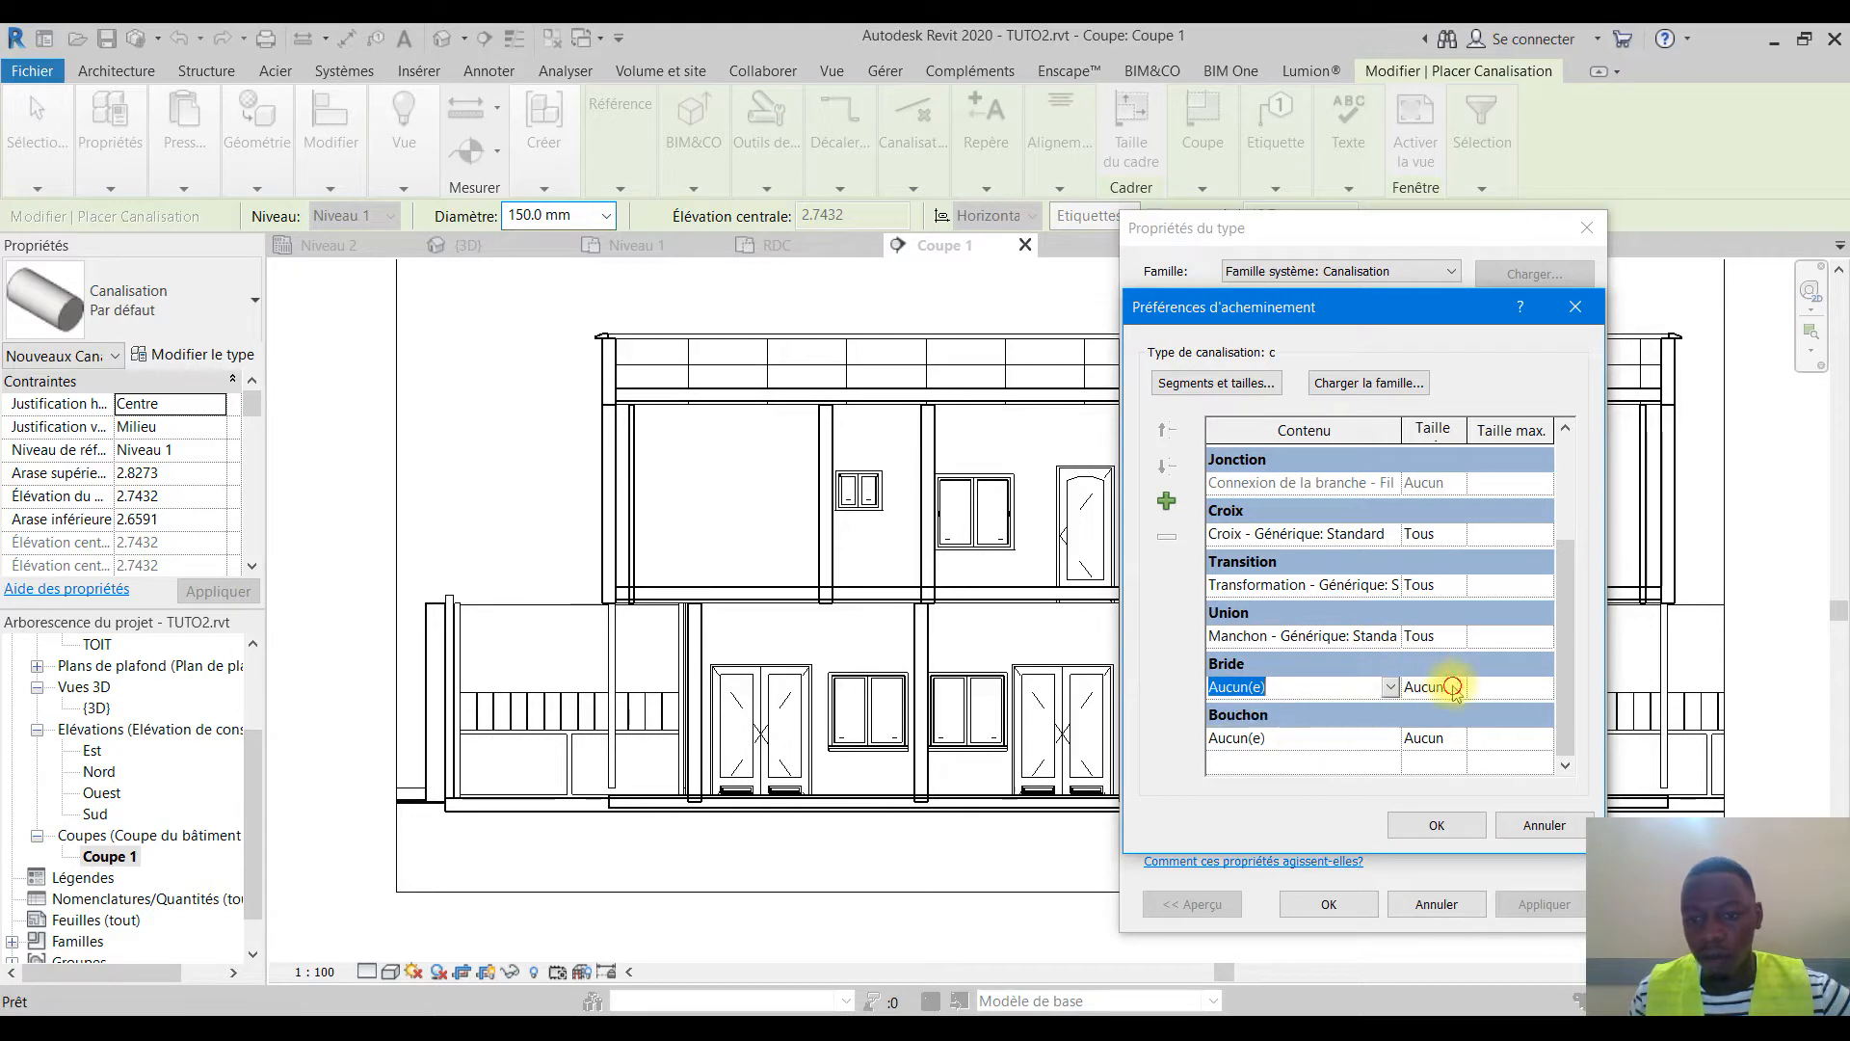
left_click(1453, 687)
left_click(1453, 687)
left_click(1453, 687)
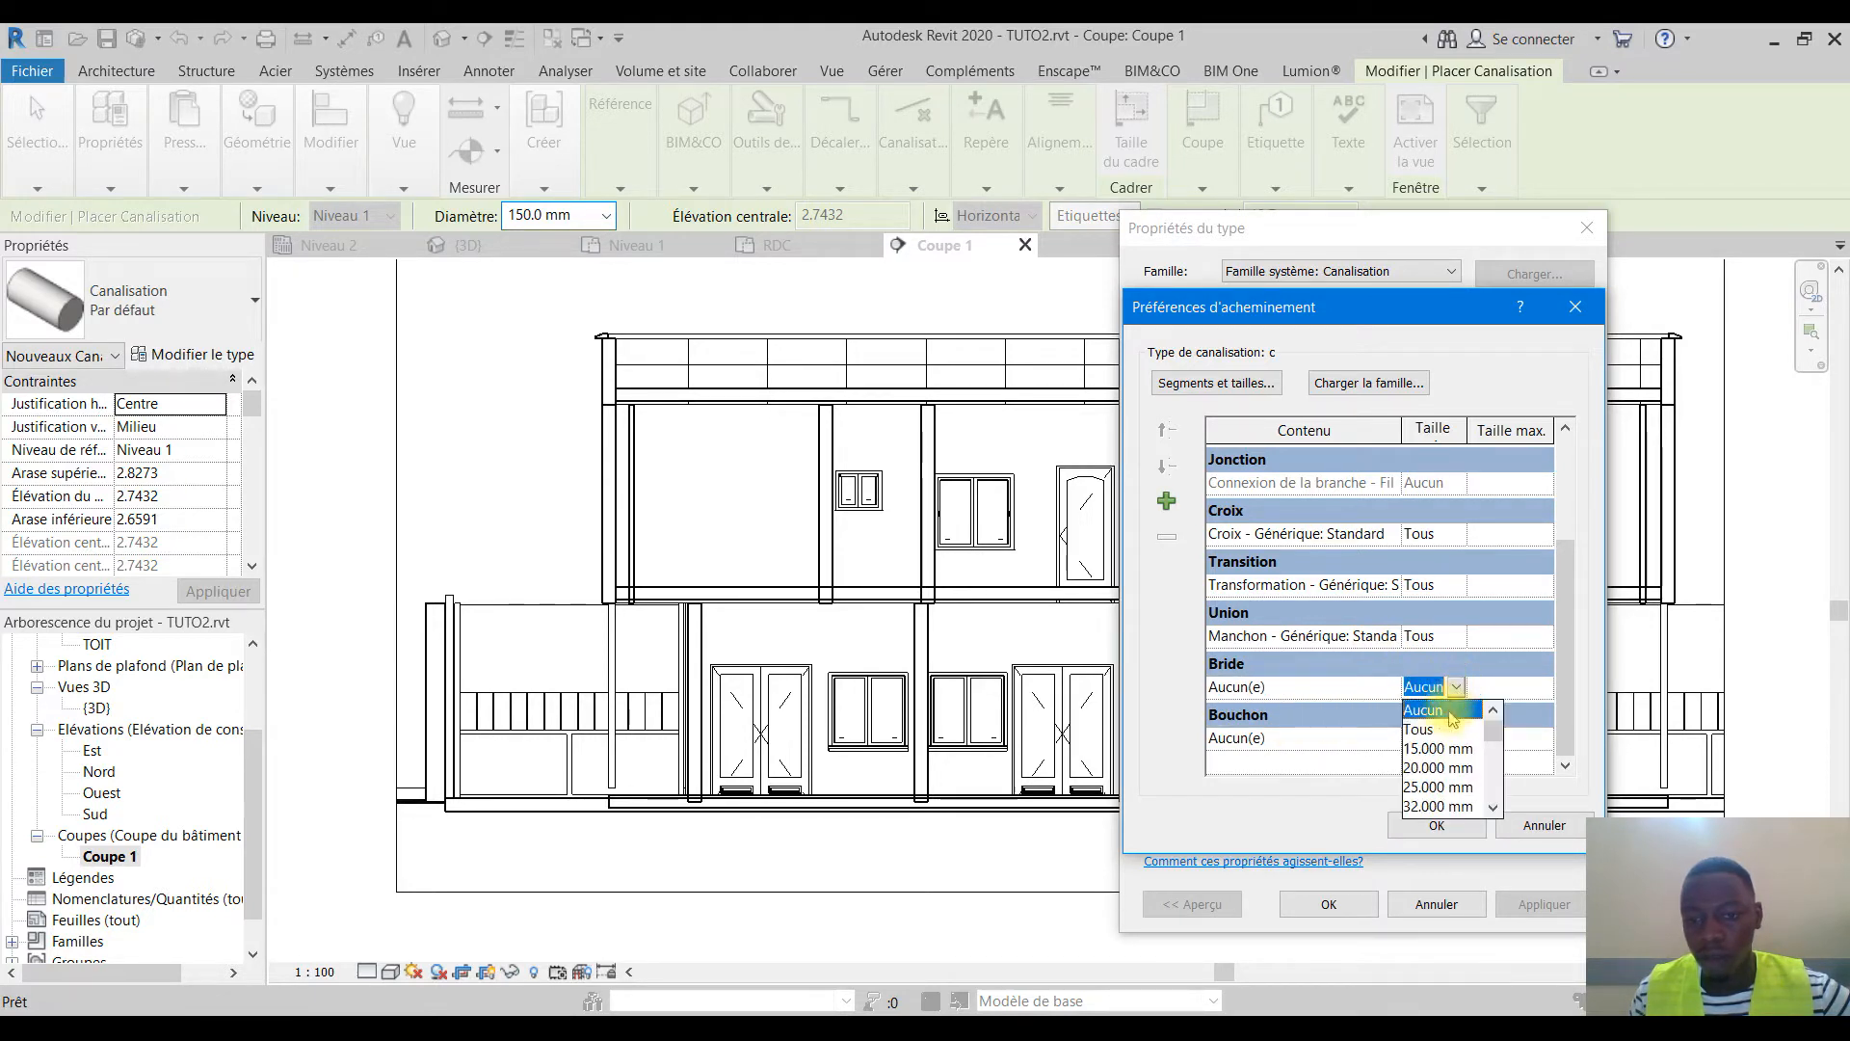
left_click(1436, 729)
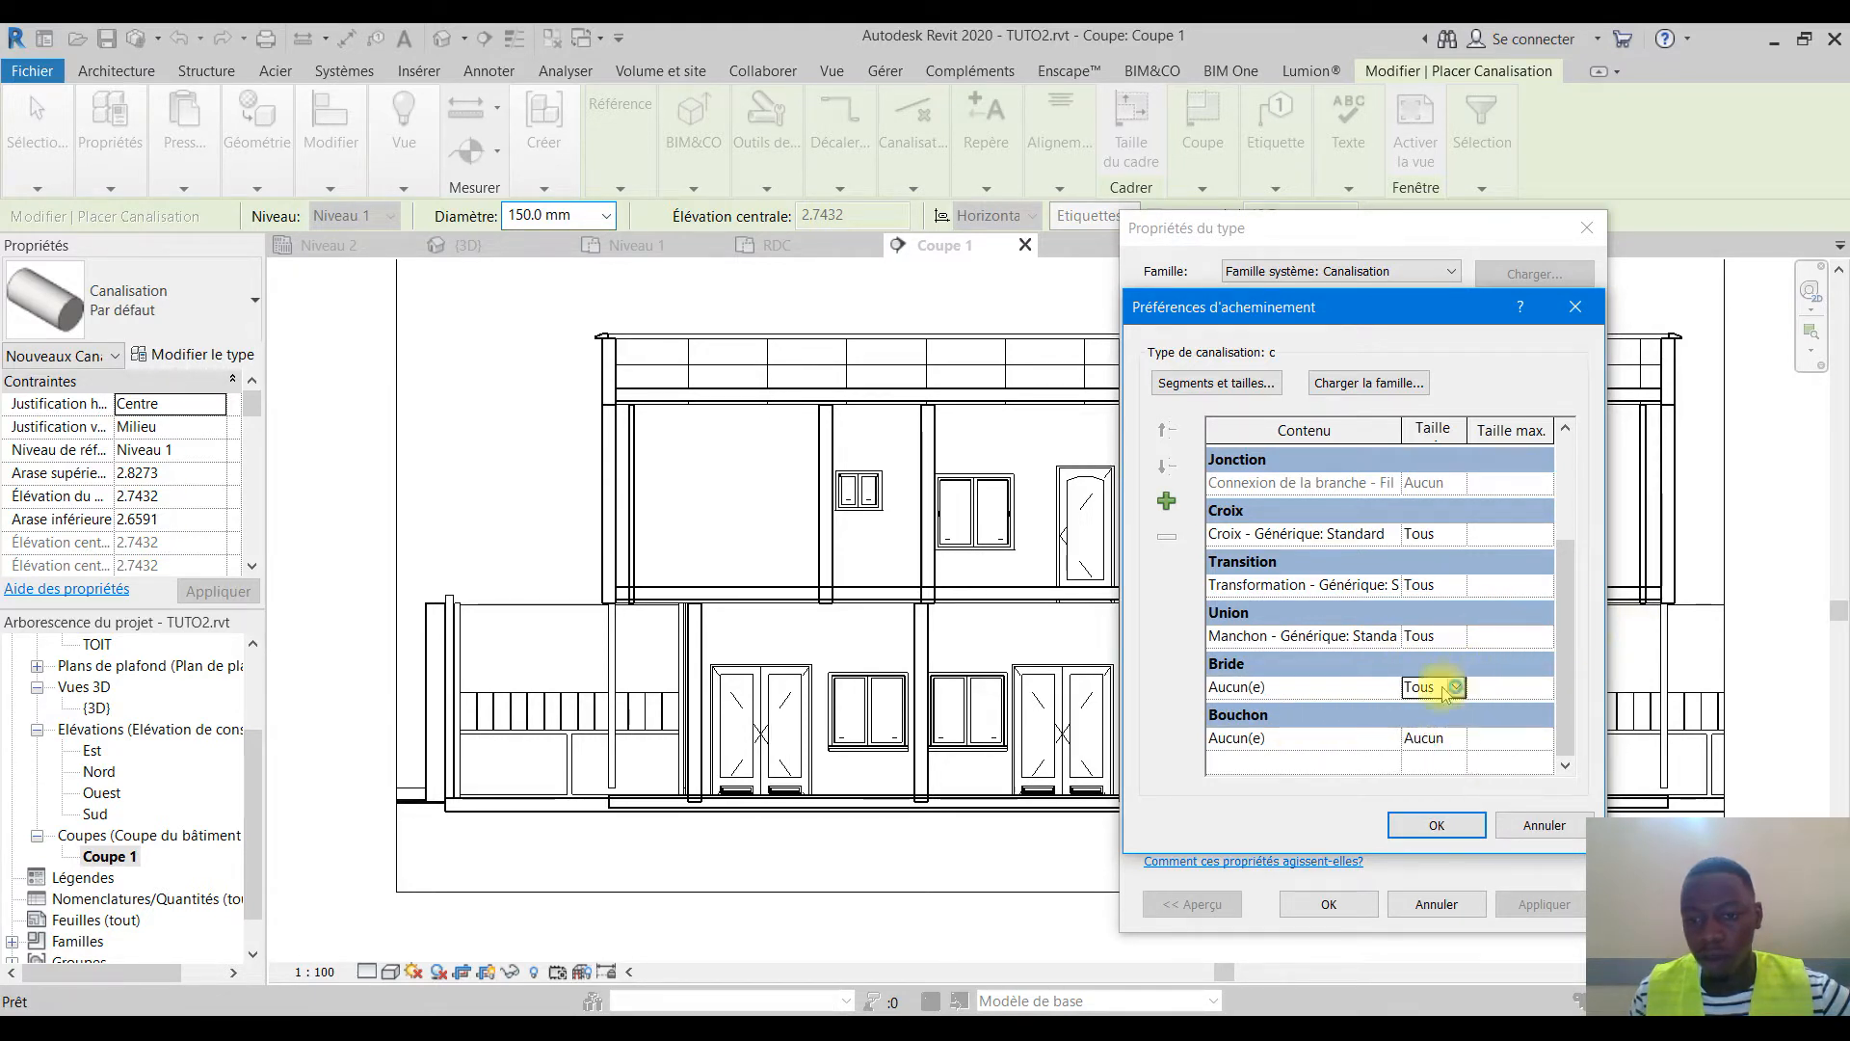
Assign the Chapeau - Générique: Standard fitting to Bouchon with the size range Tous, and accept the routing preferences
left_click(1394, 740)
left_click(1342, 773)
left_click(1458, 738)
left_click(1458, 739)
left_click(1428, 761)
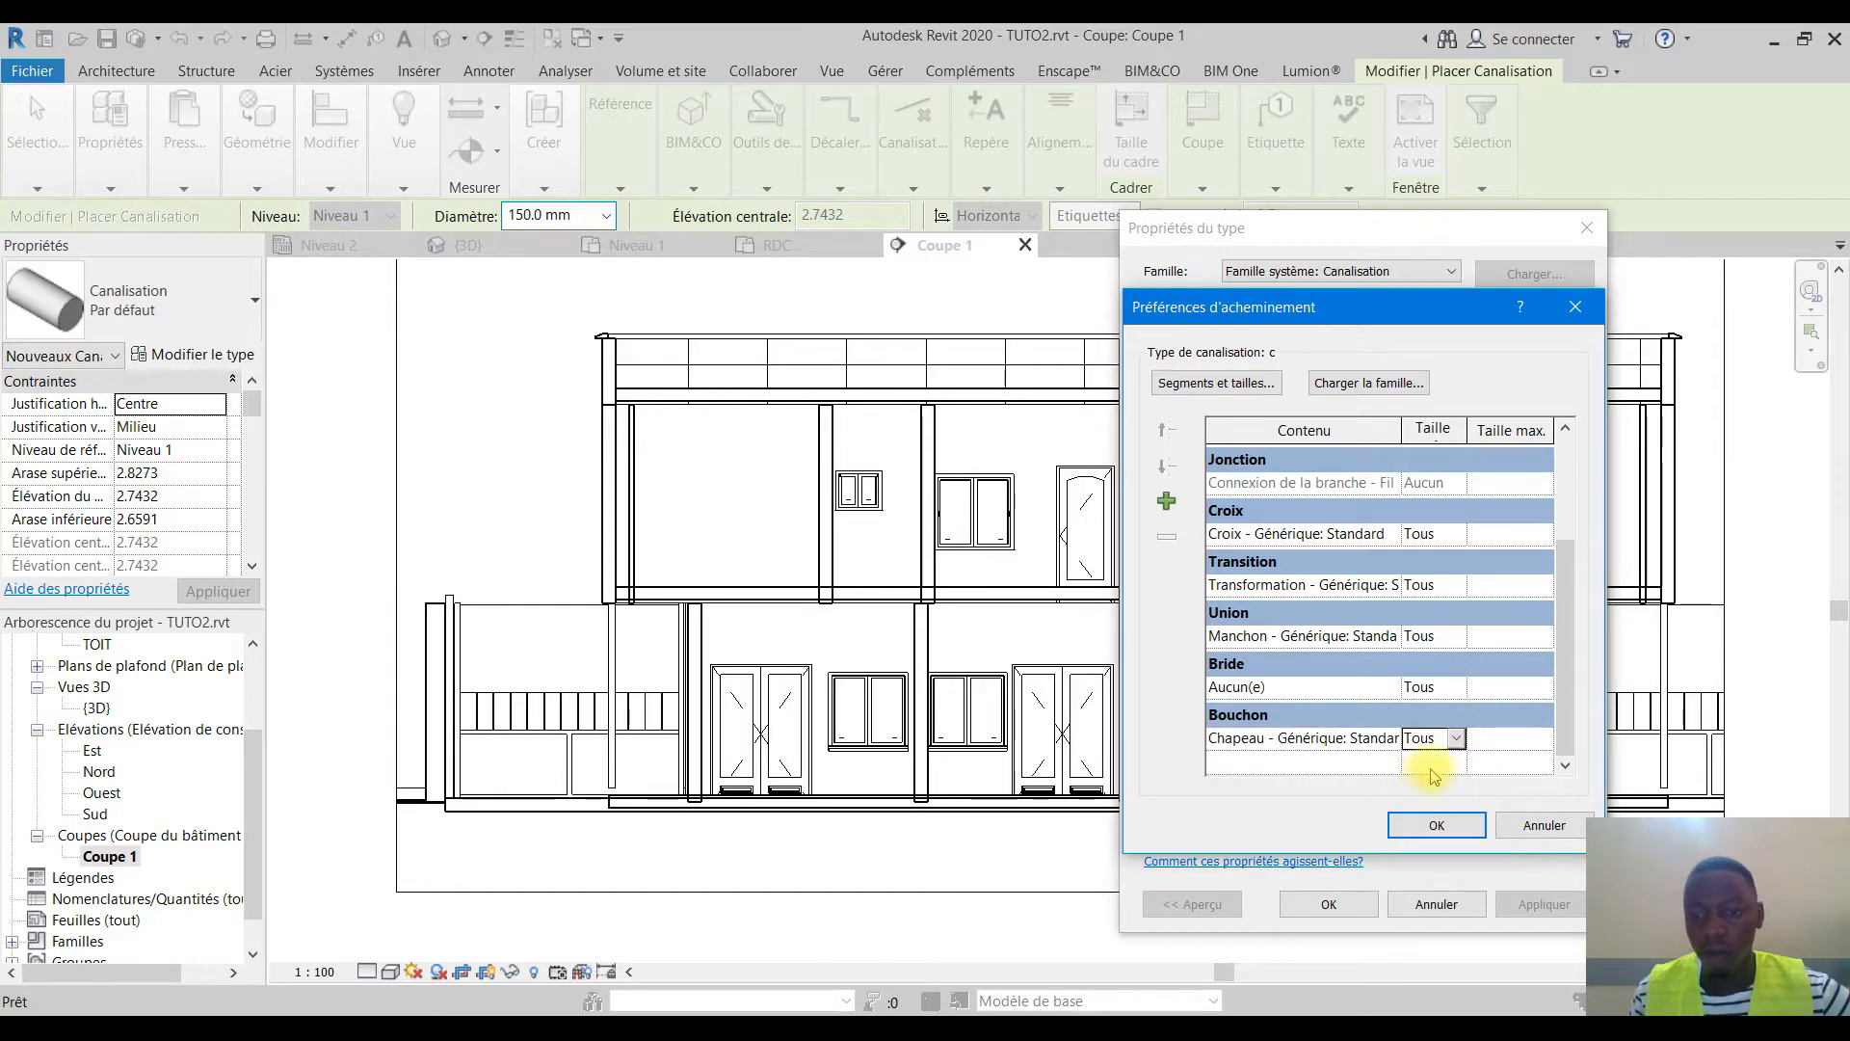
left_click(1438, 822)
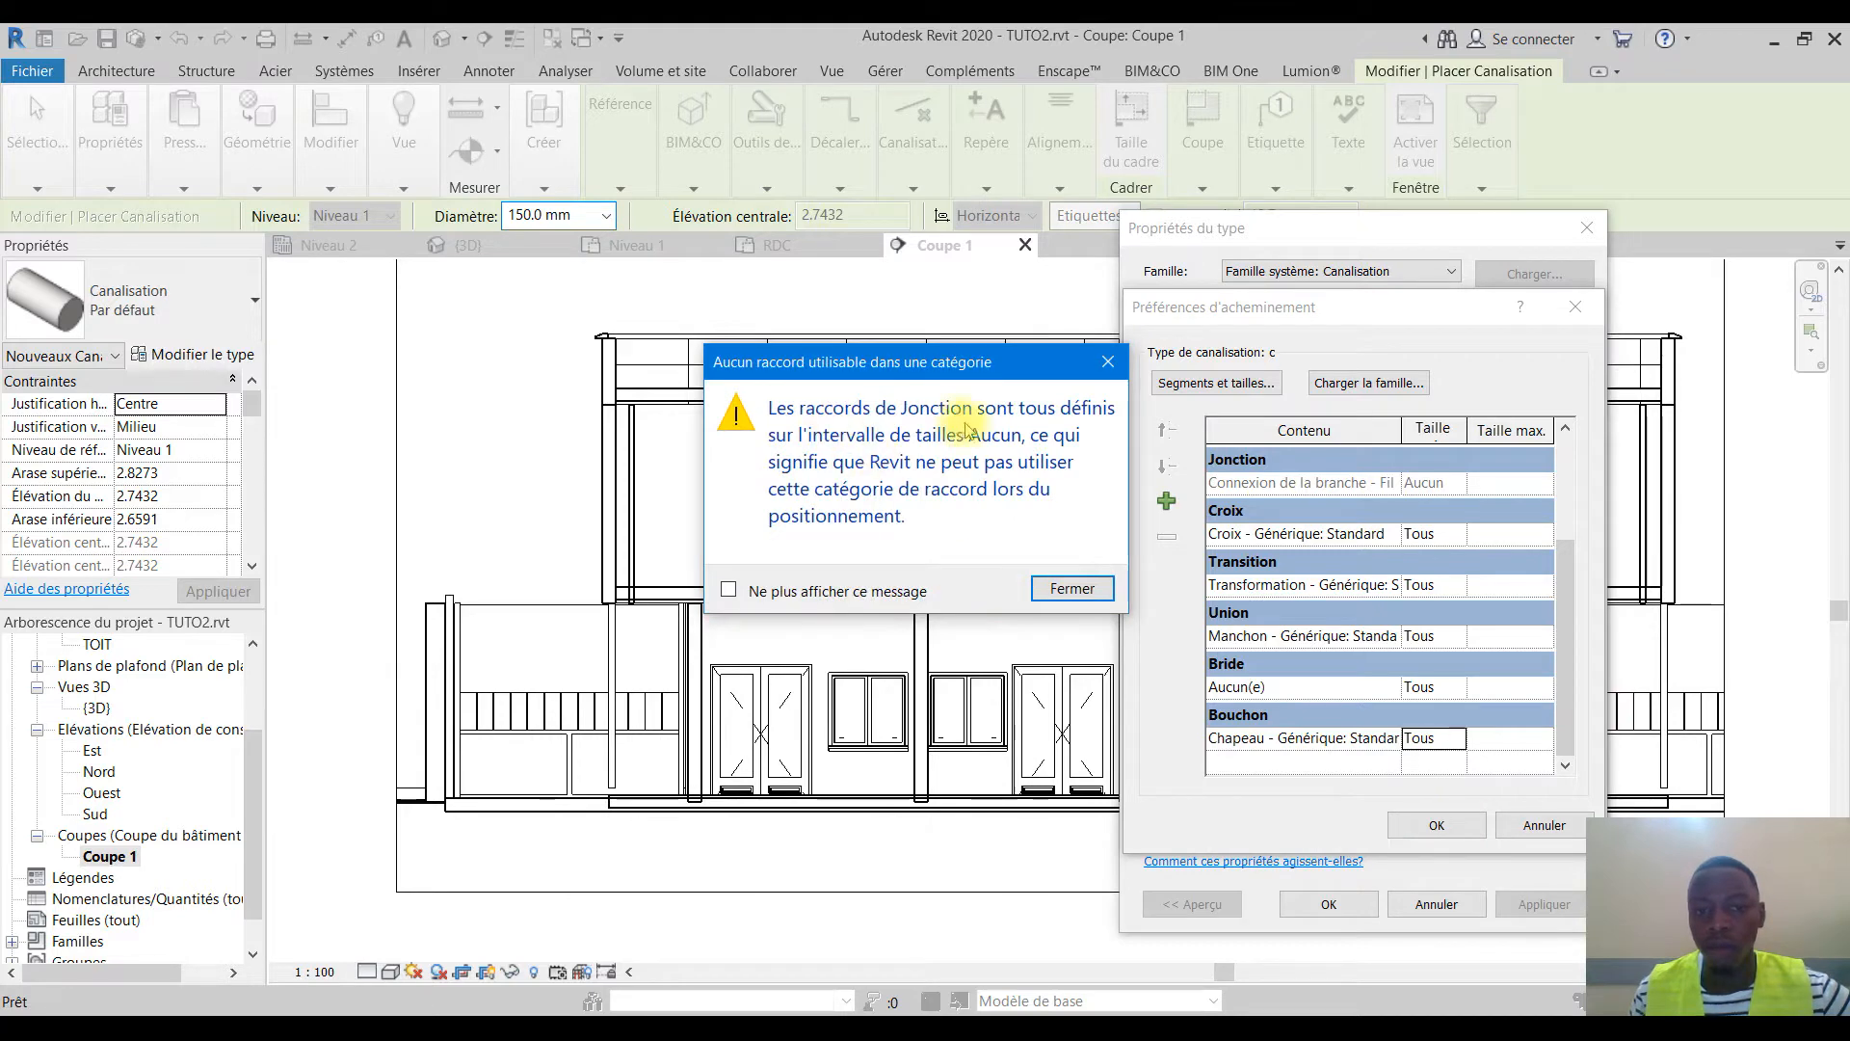
left_click(1072, 589)
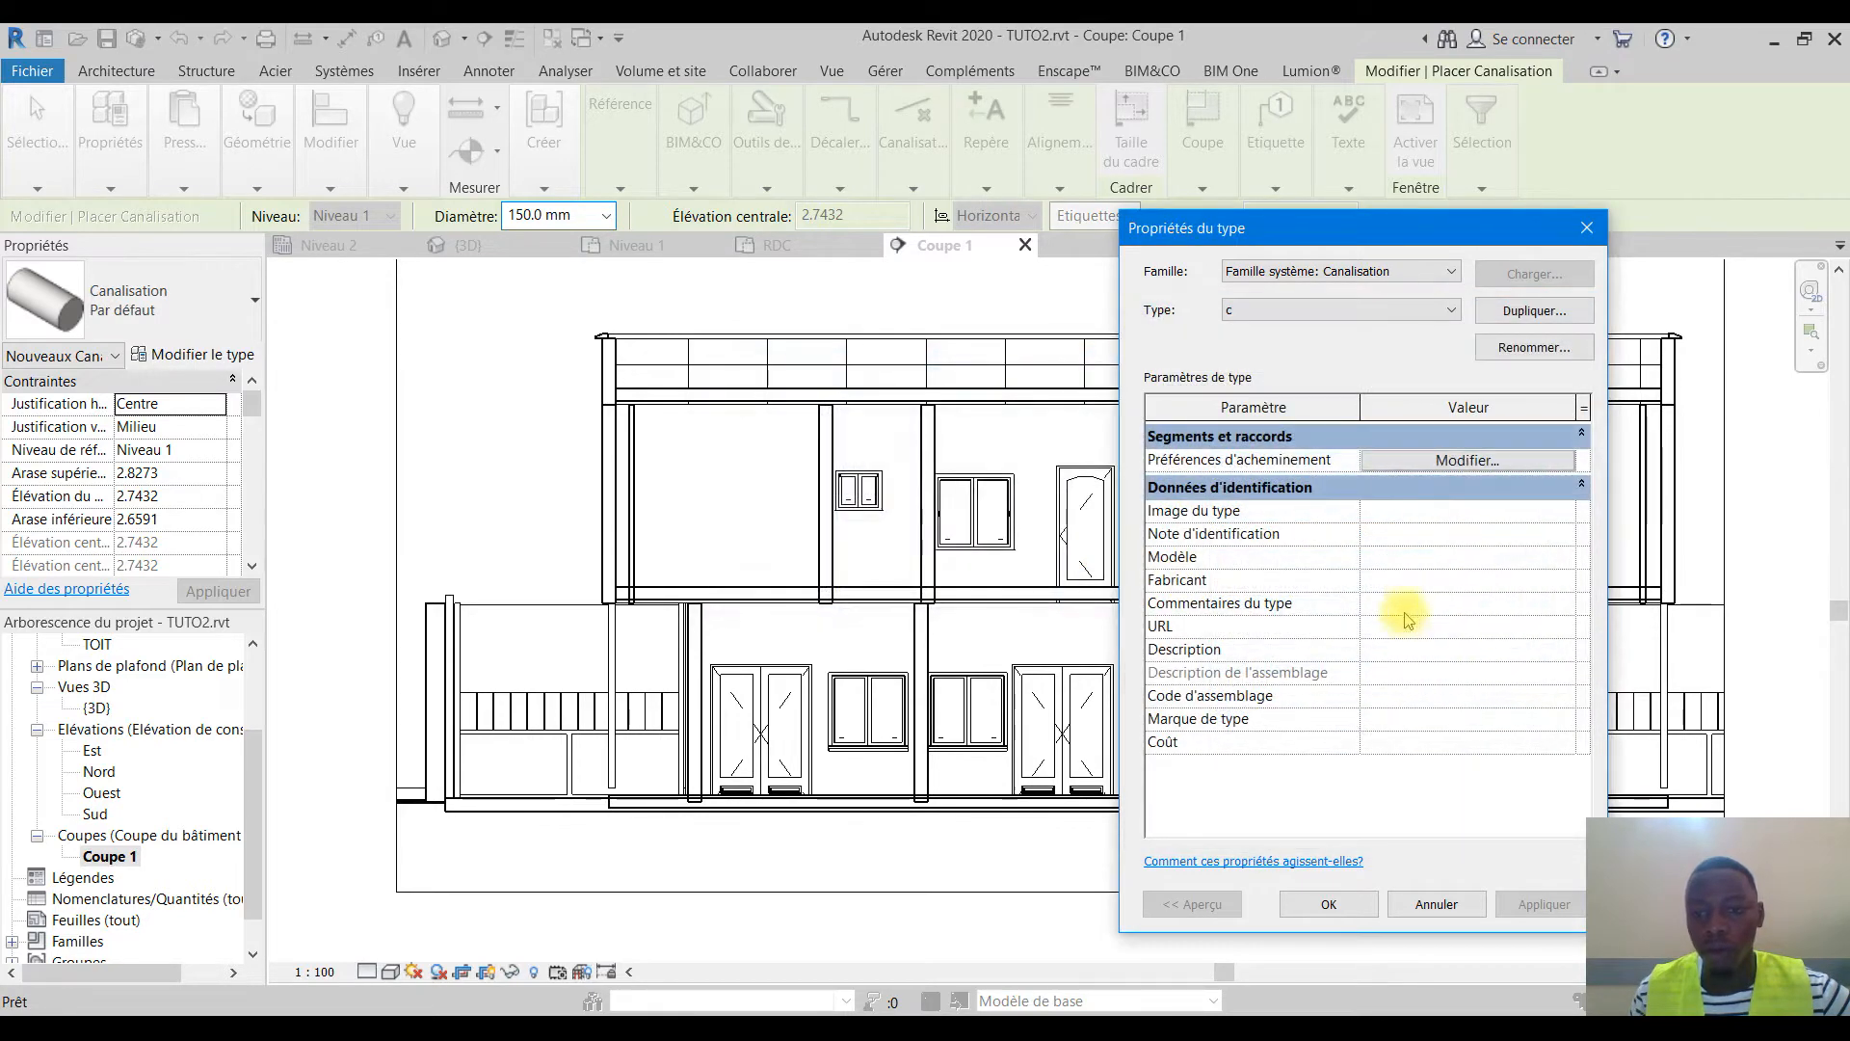
Assign the Connexion de la branche - Soudée - Générique: Standard fitting to Jonction with the size range Tous, and accept the type properties
left_click(1453, 461)
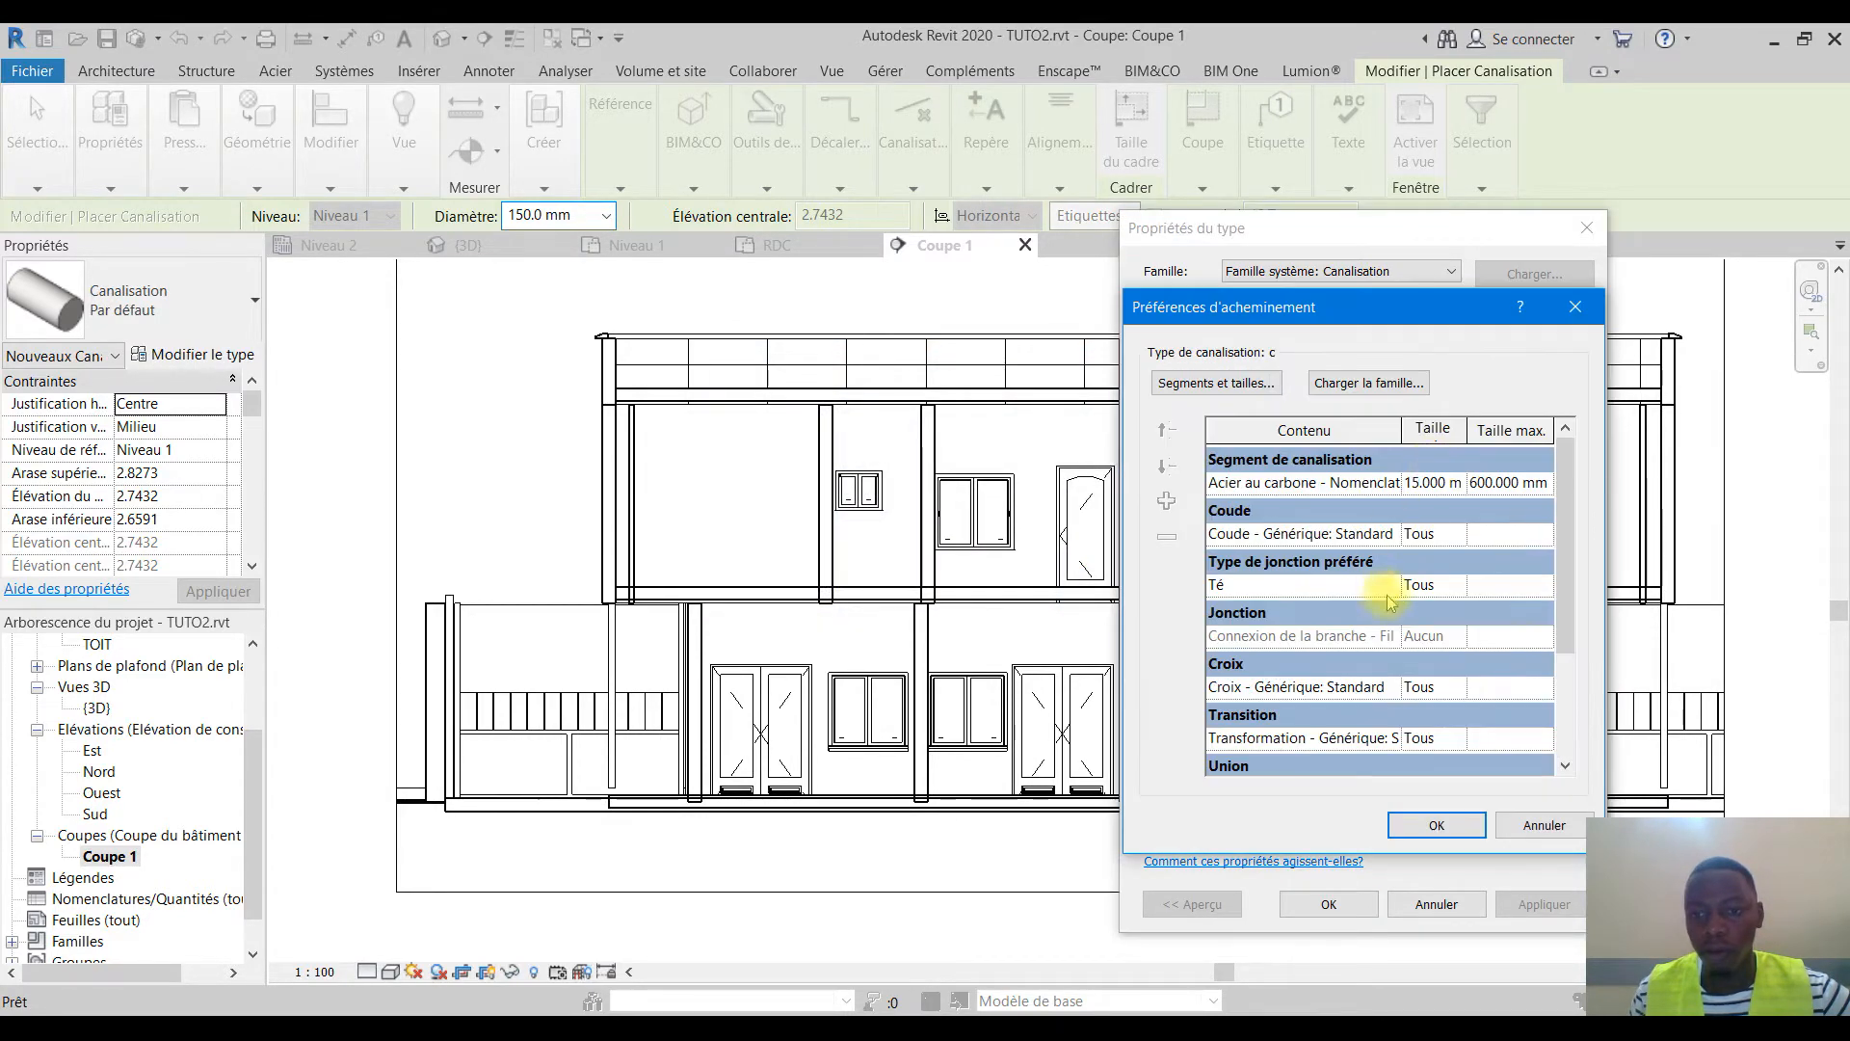
left_click(1455, 635)
left_click(1384, 638)
left_click(1390, 636)
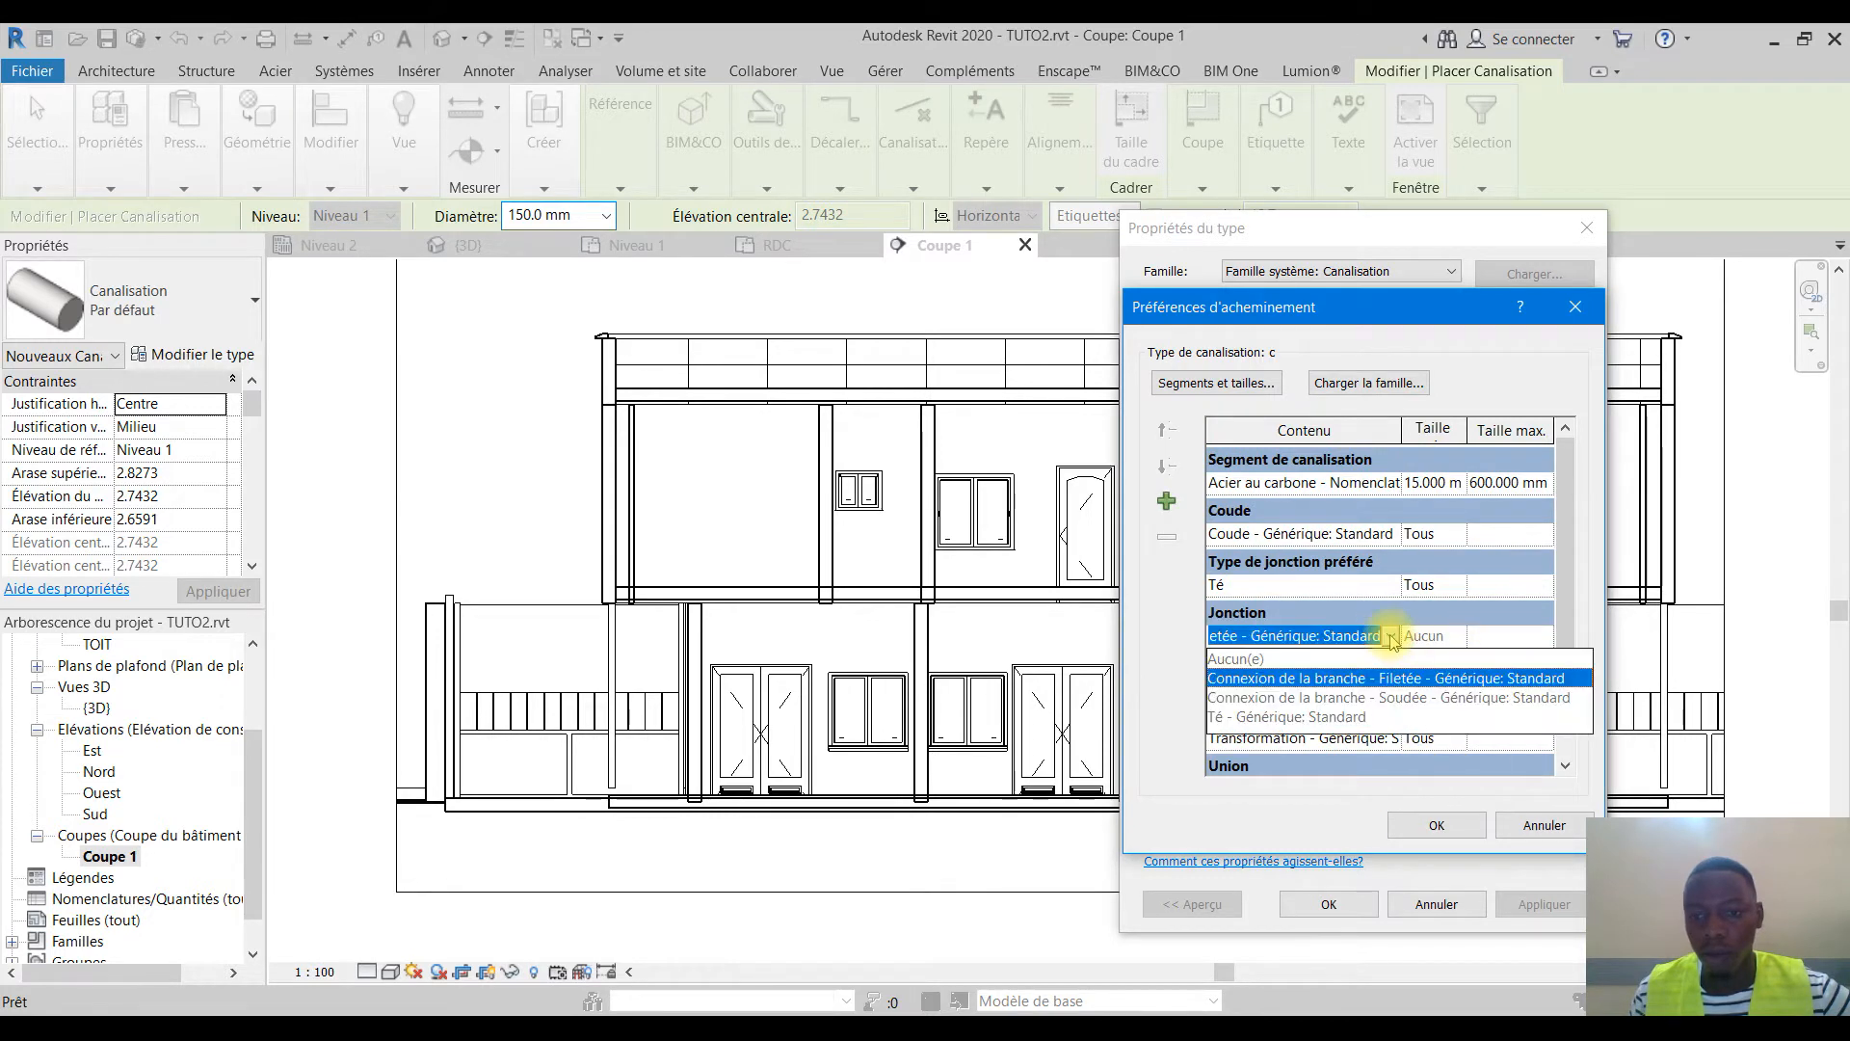
left_click(1296, 697)
left_click(1455, 635)
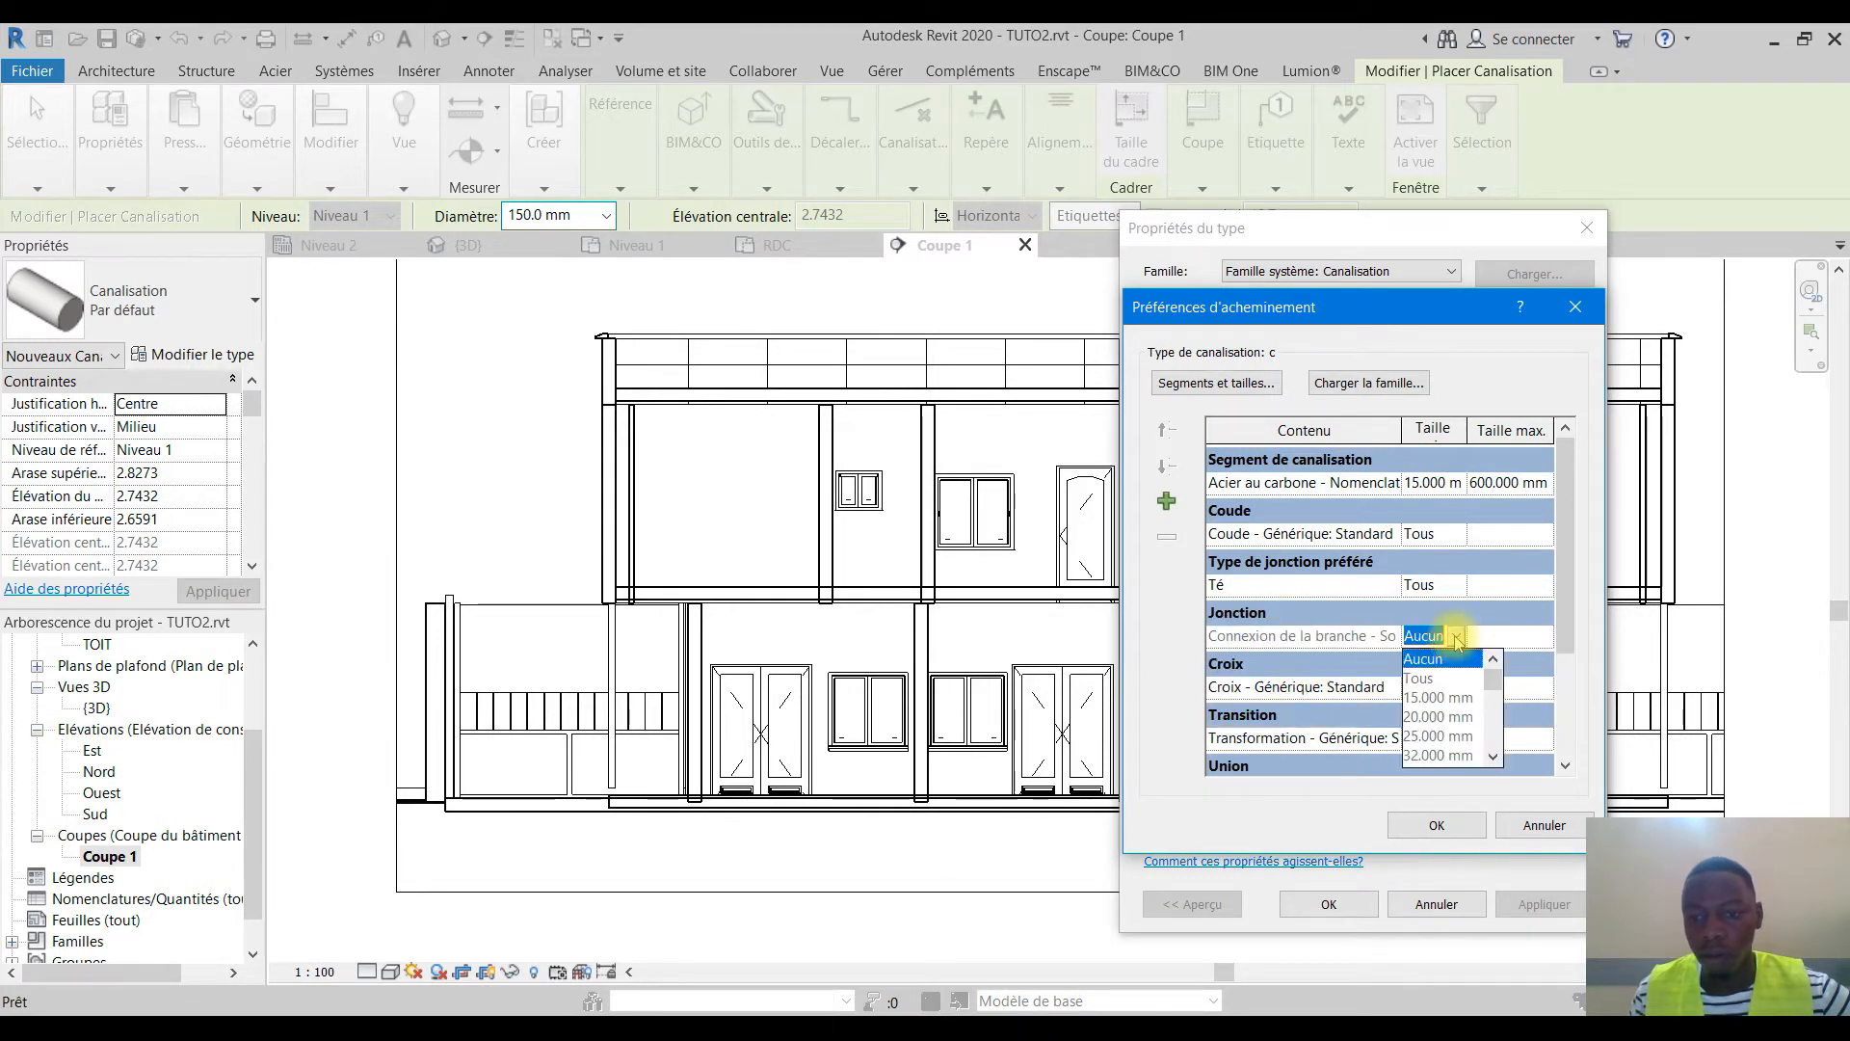
left_click(1433, 680)
left_click(1417, 824)
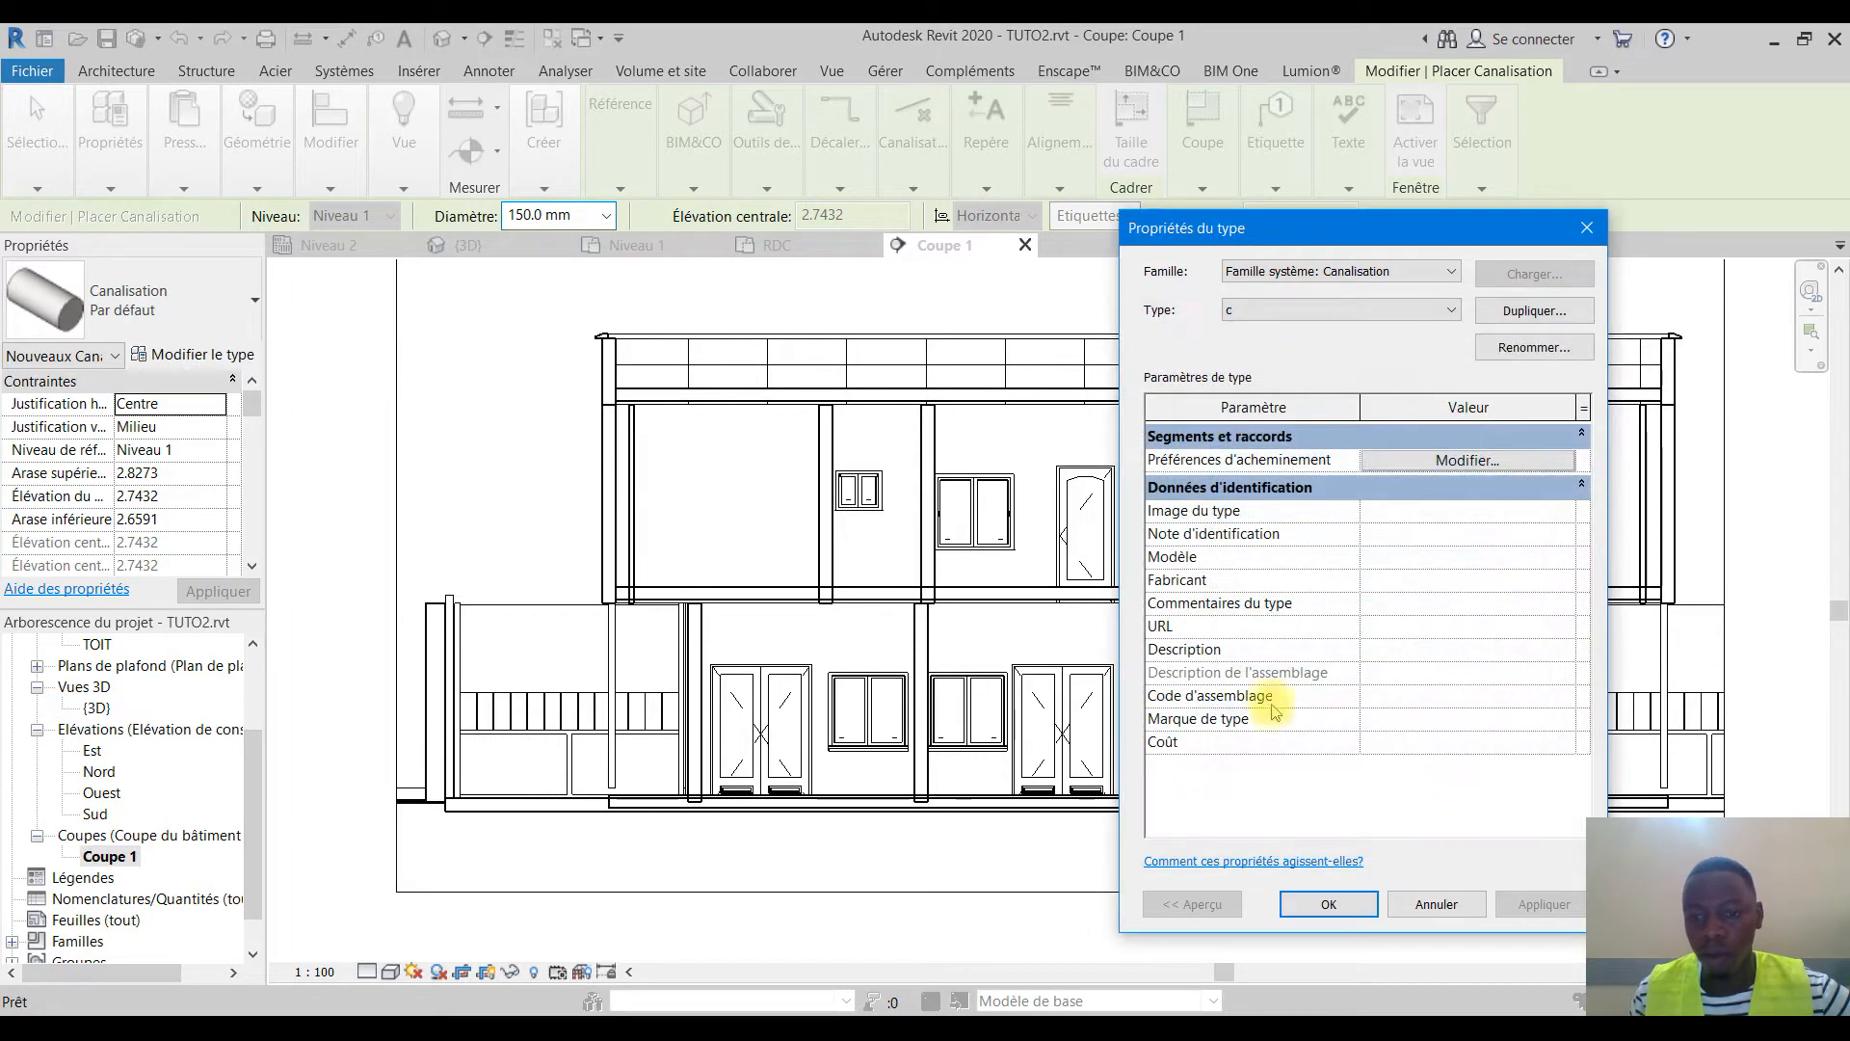
left_click(1340, 904)
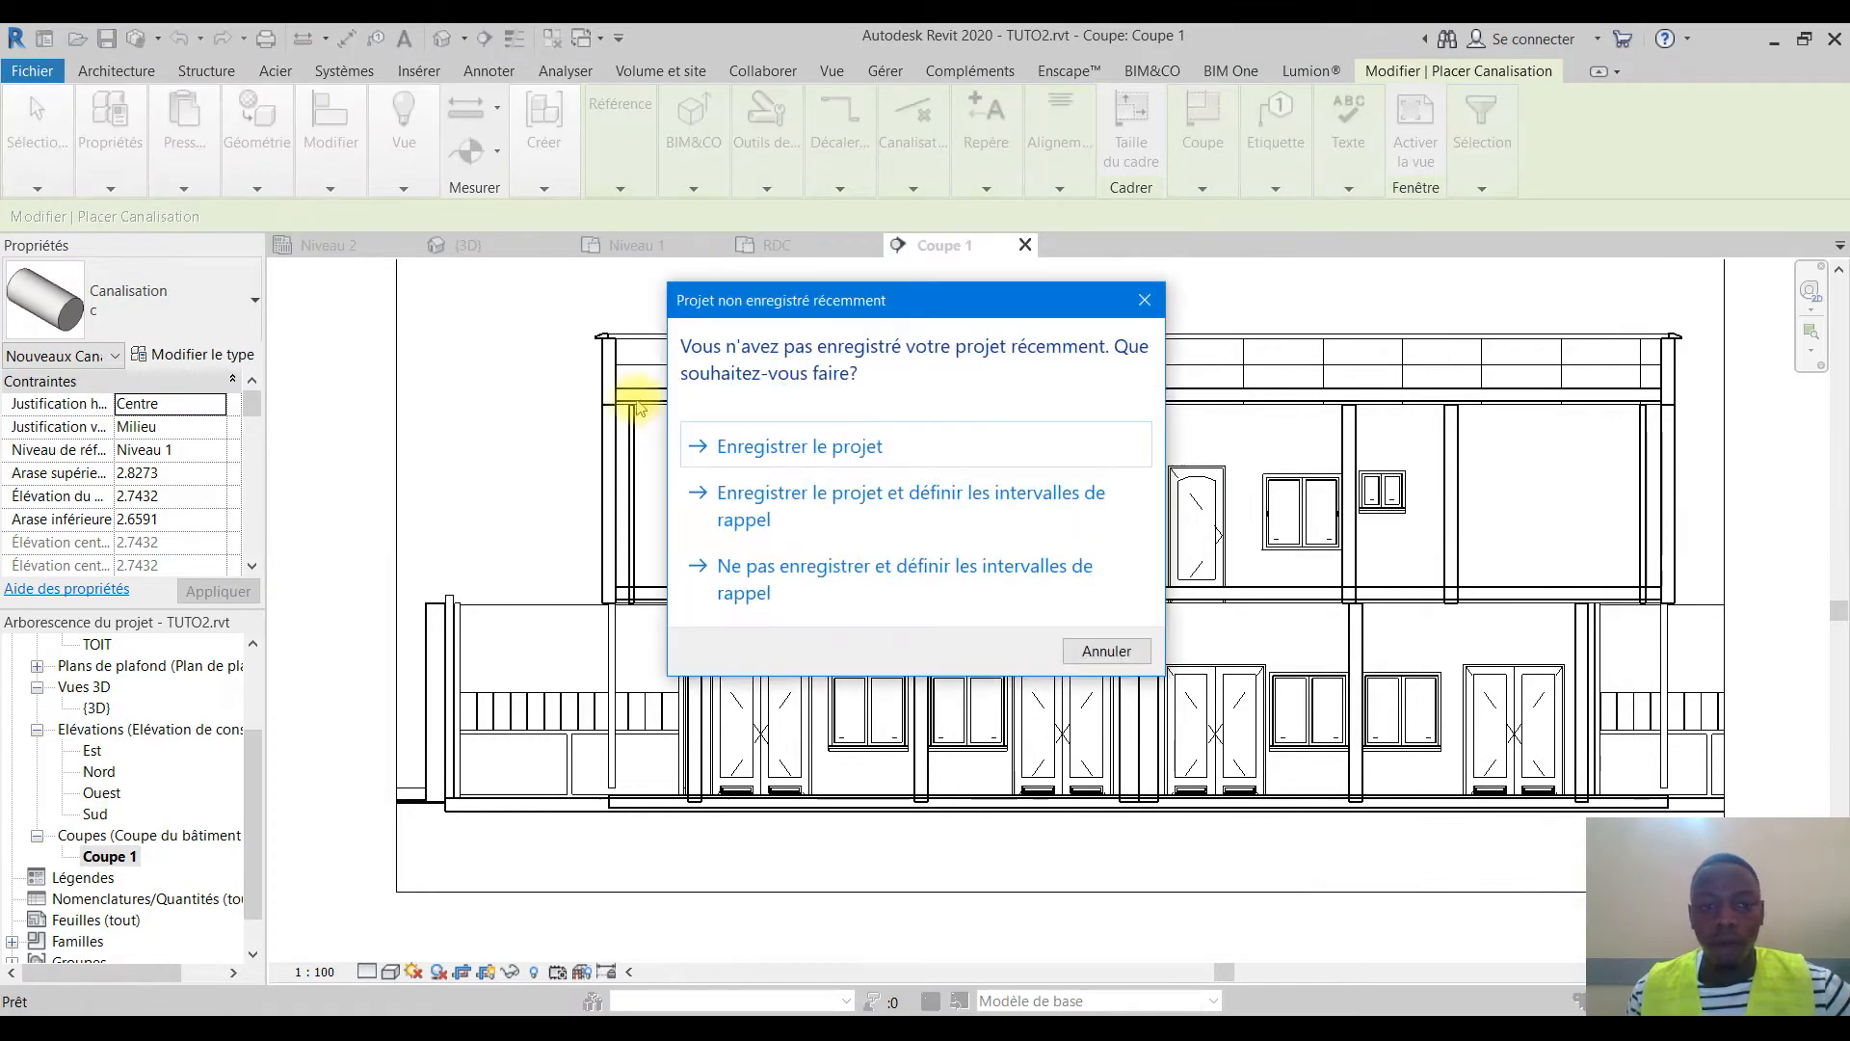
left_click(1145, 300)
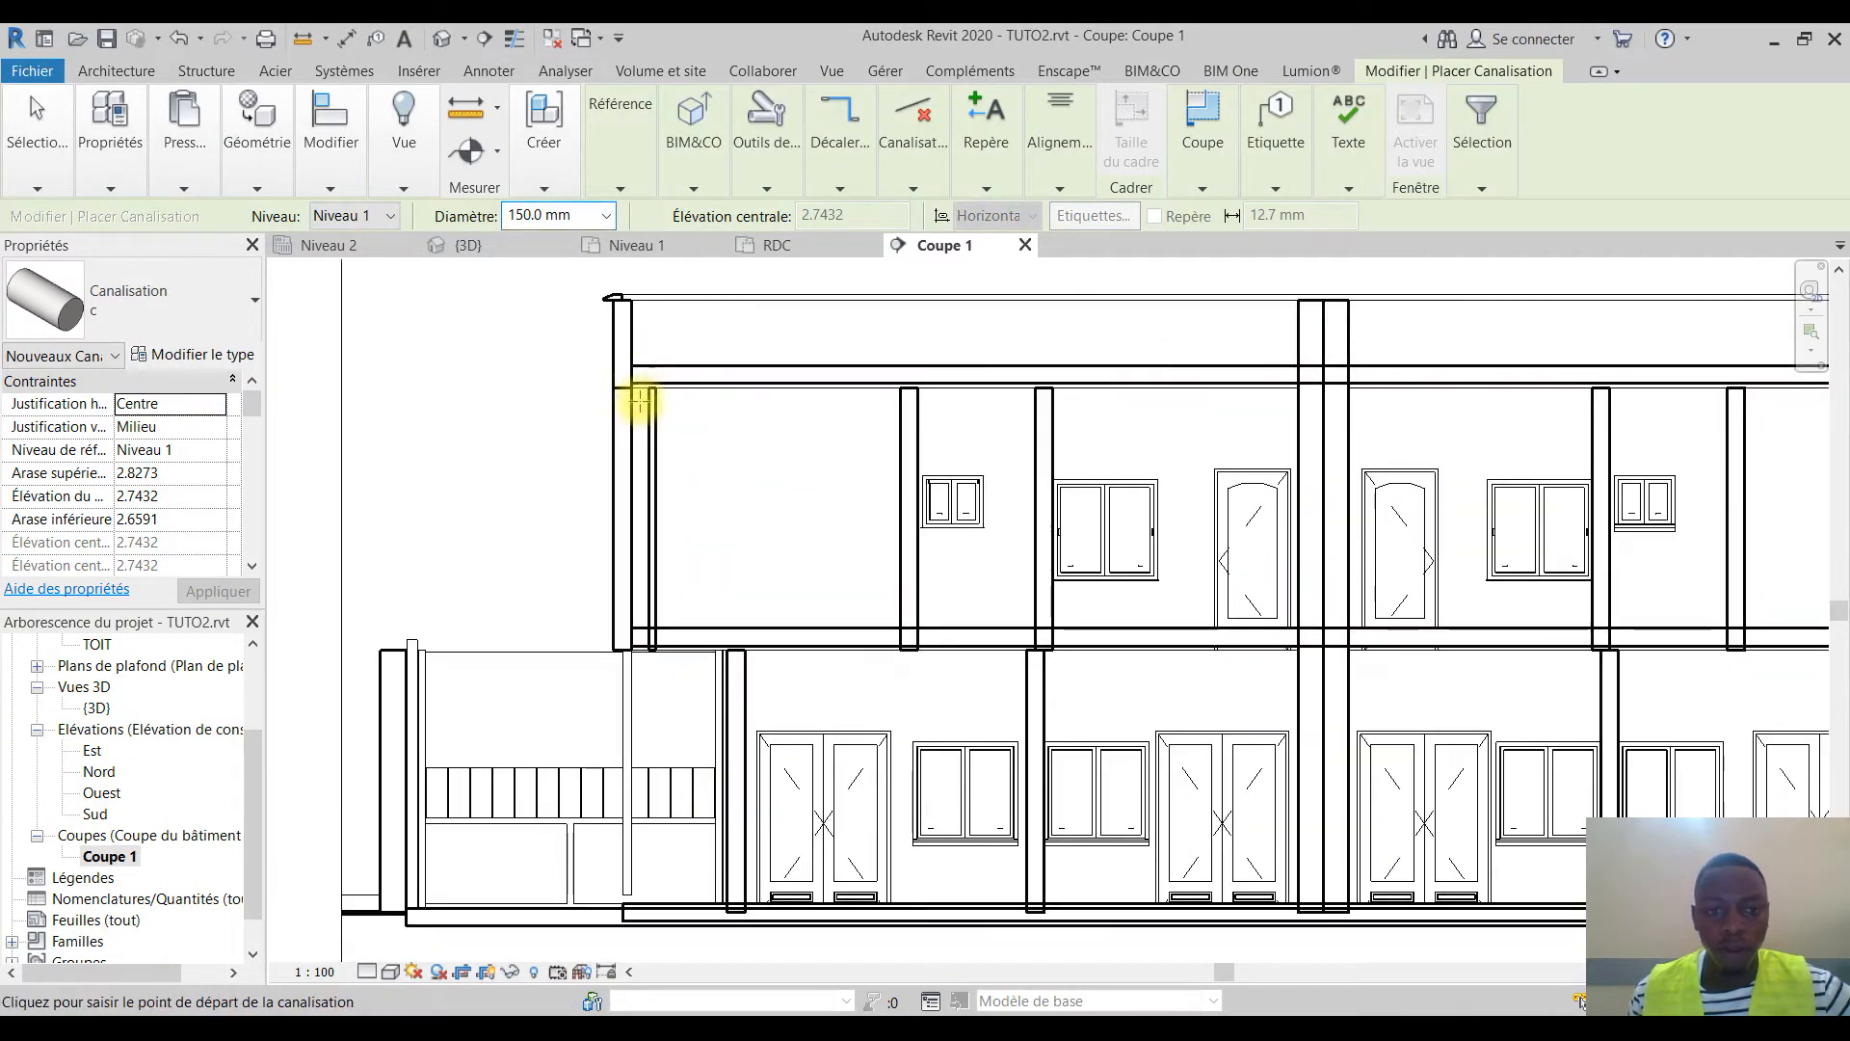
Draw a 150 mm vertical pipe about 6.2 m long beside the left exterior wall, from the upper slab's top to the ground slab
scroll(622, 381, "up", 4)
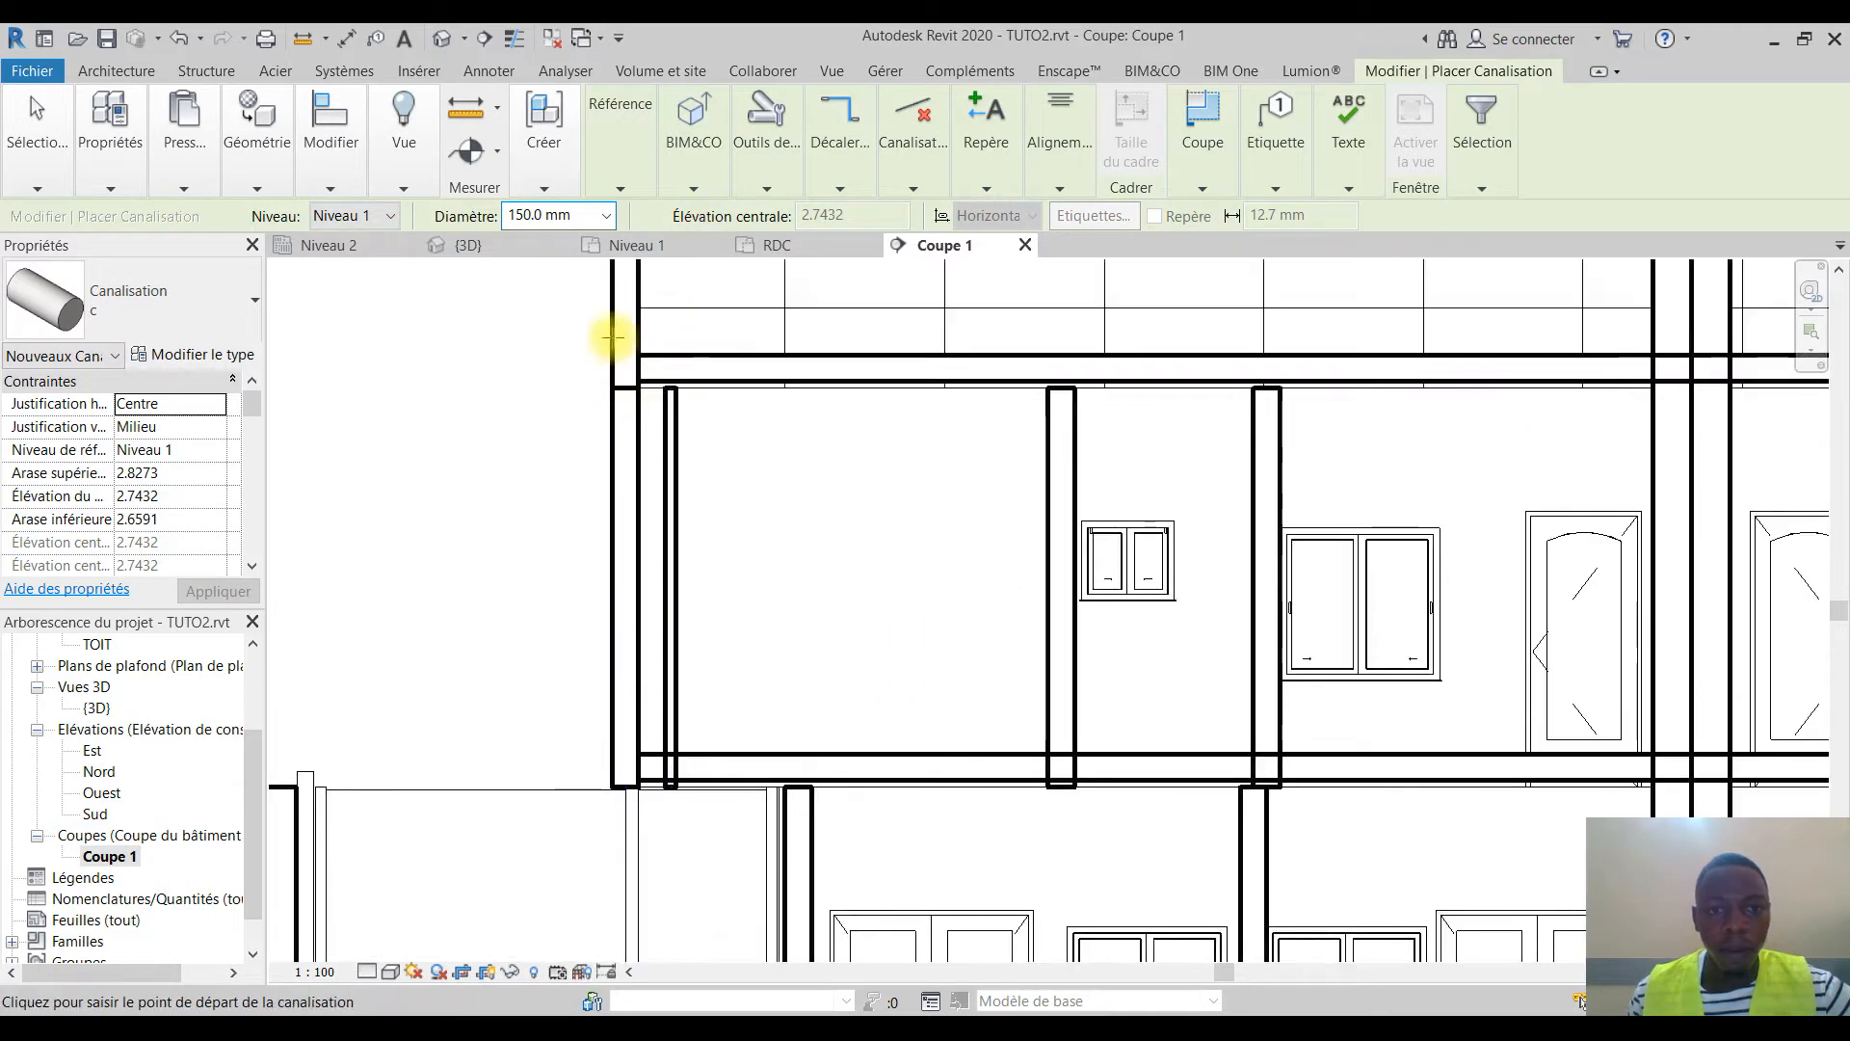
scroll(624, 349, "up", 2)
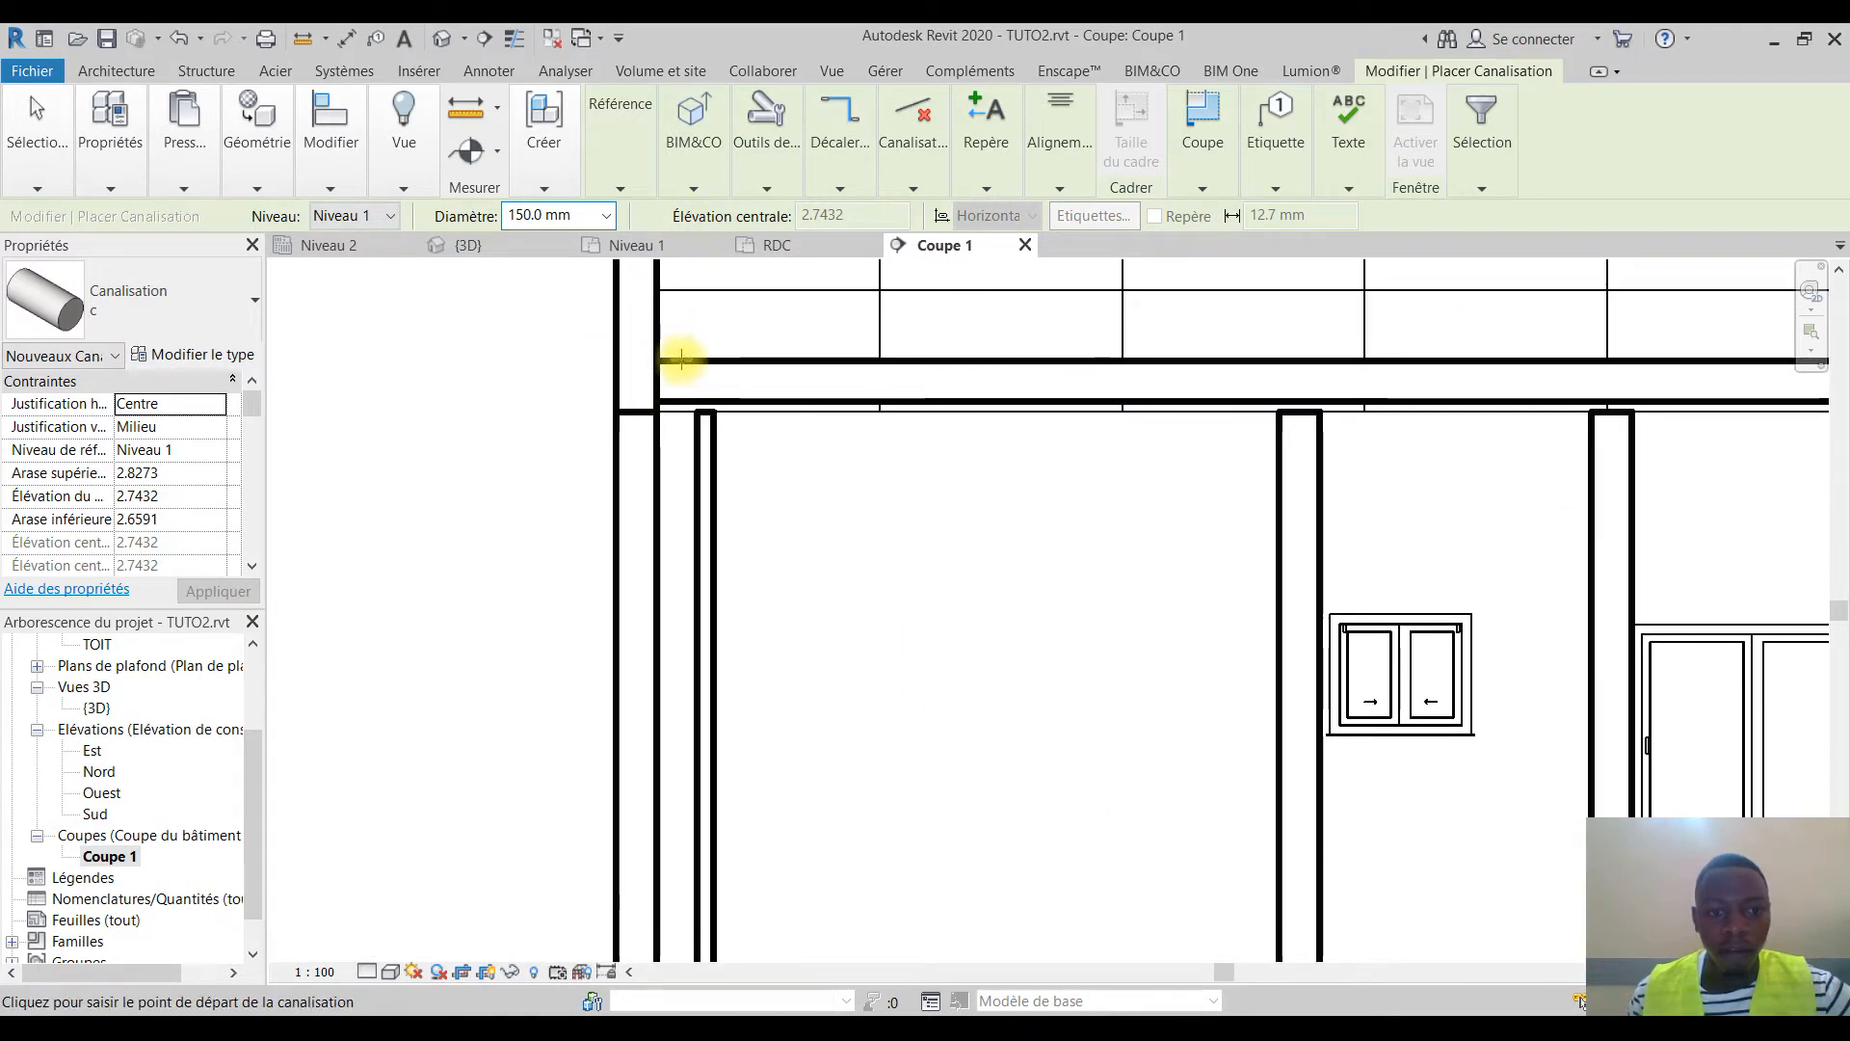
left_click(677, 360)
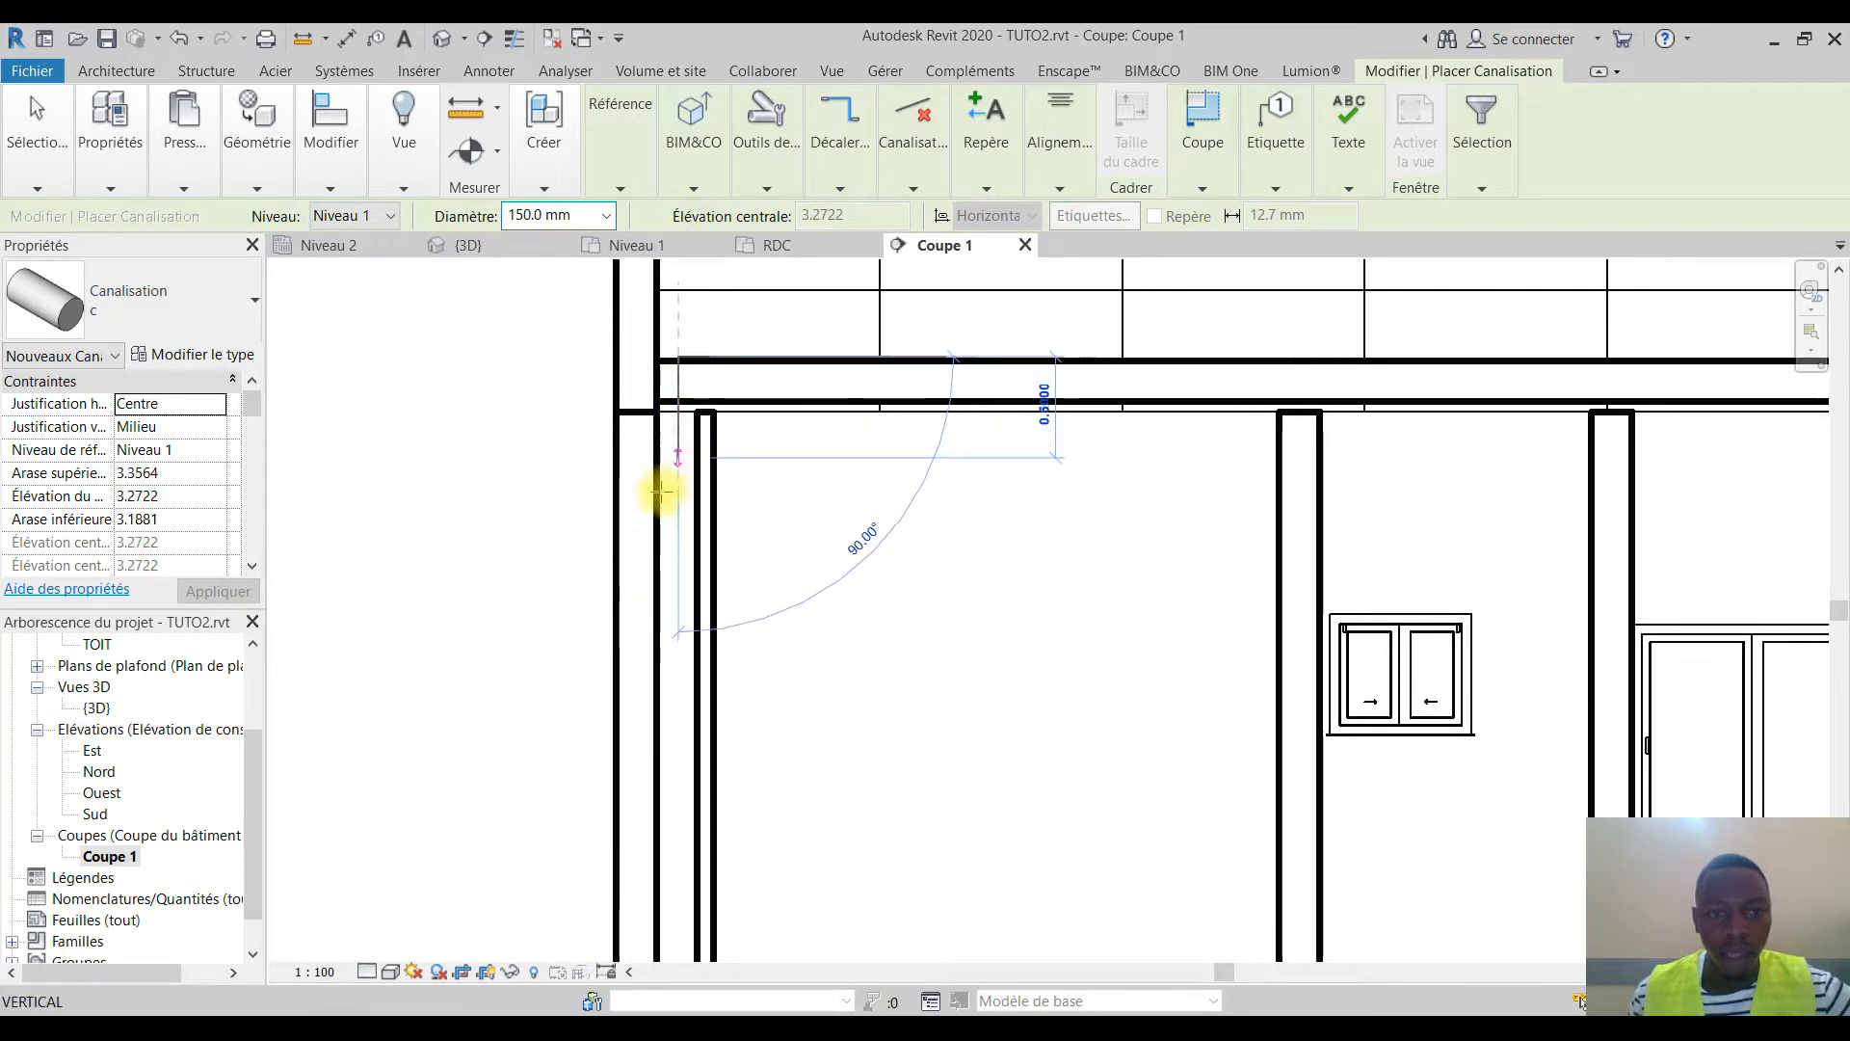
scroll(675, 525, "down", 2)
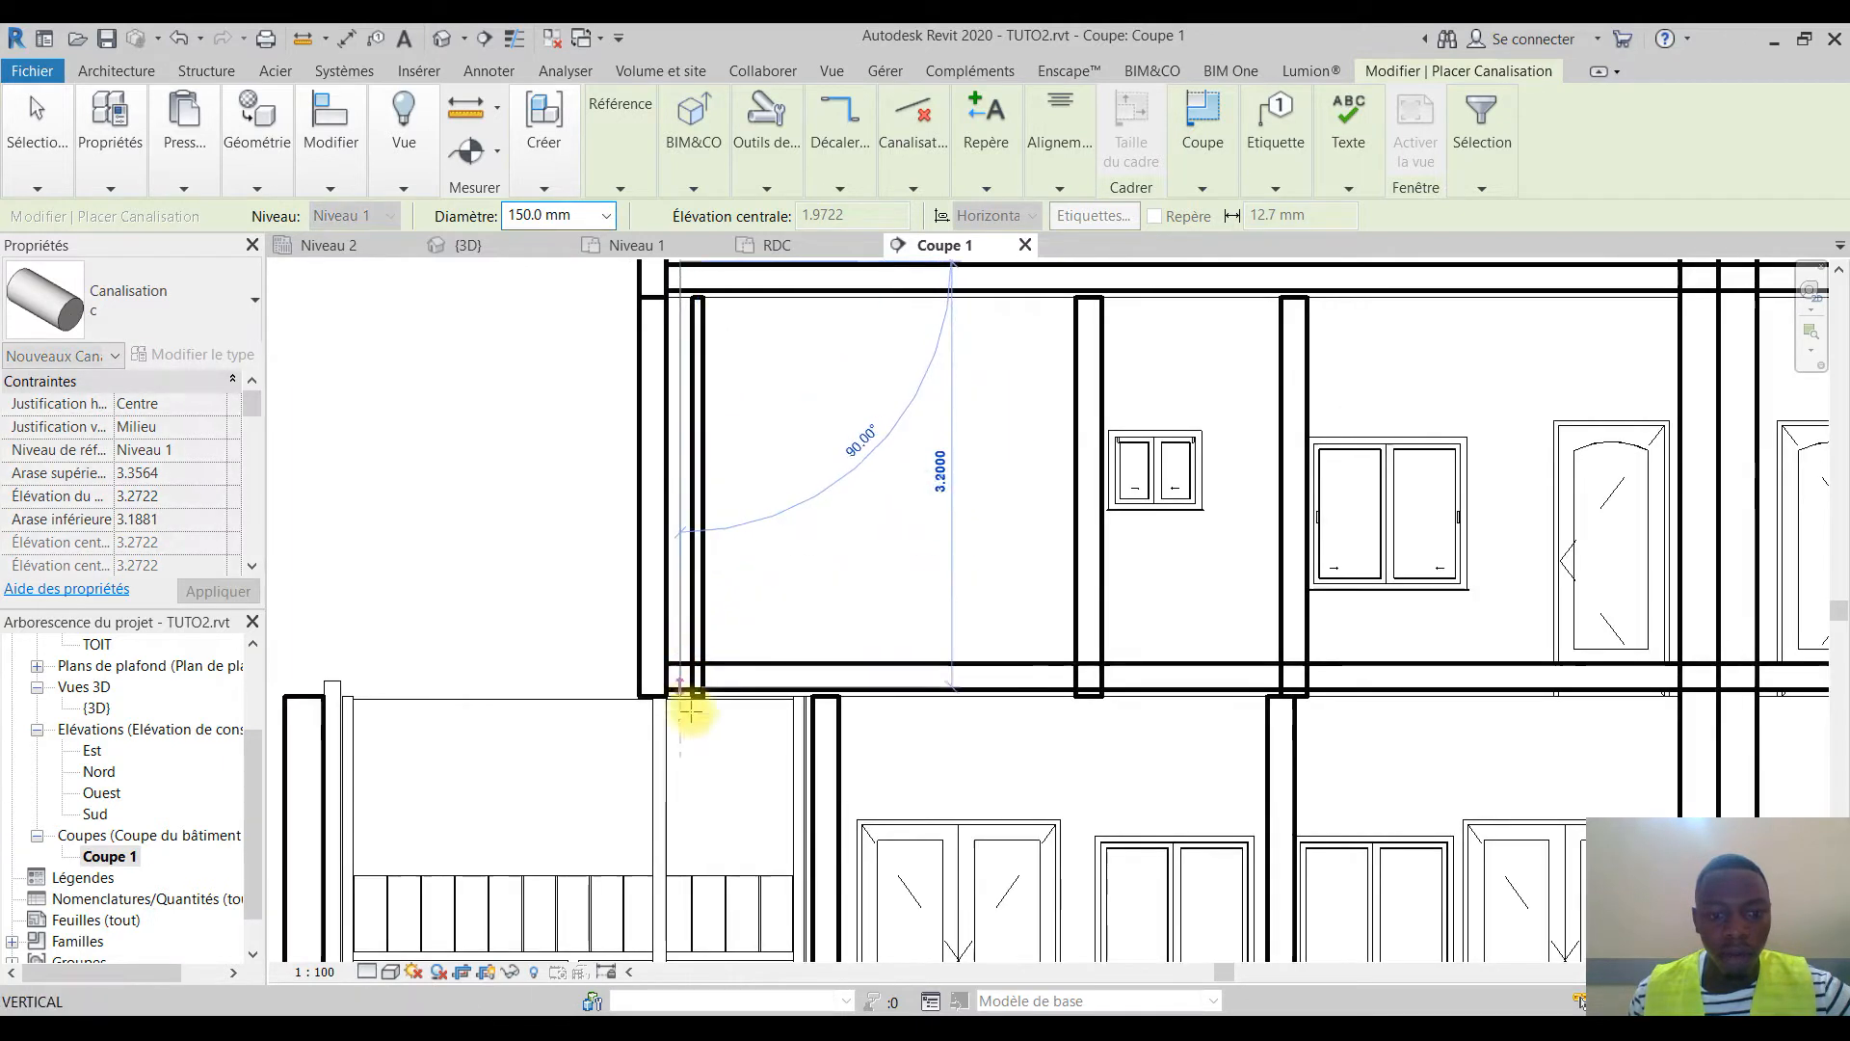
middle_click_drag(719, 825, 717, 605)
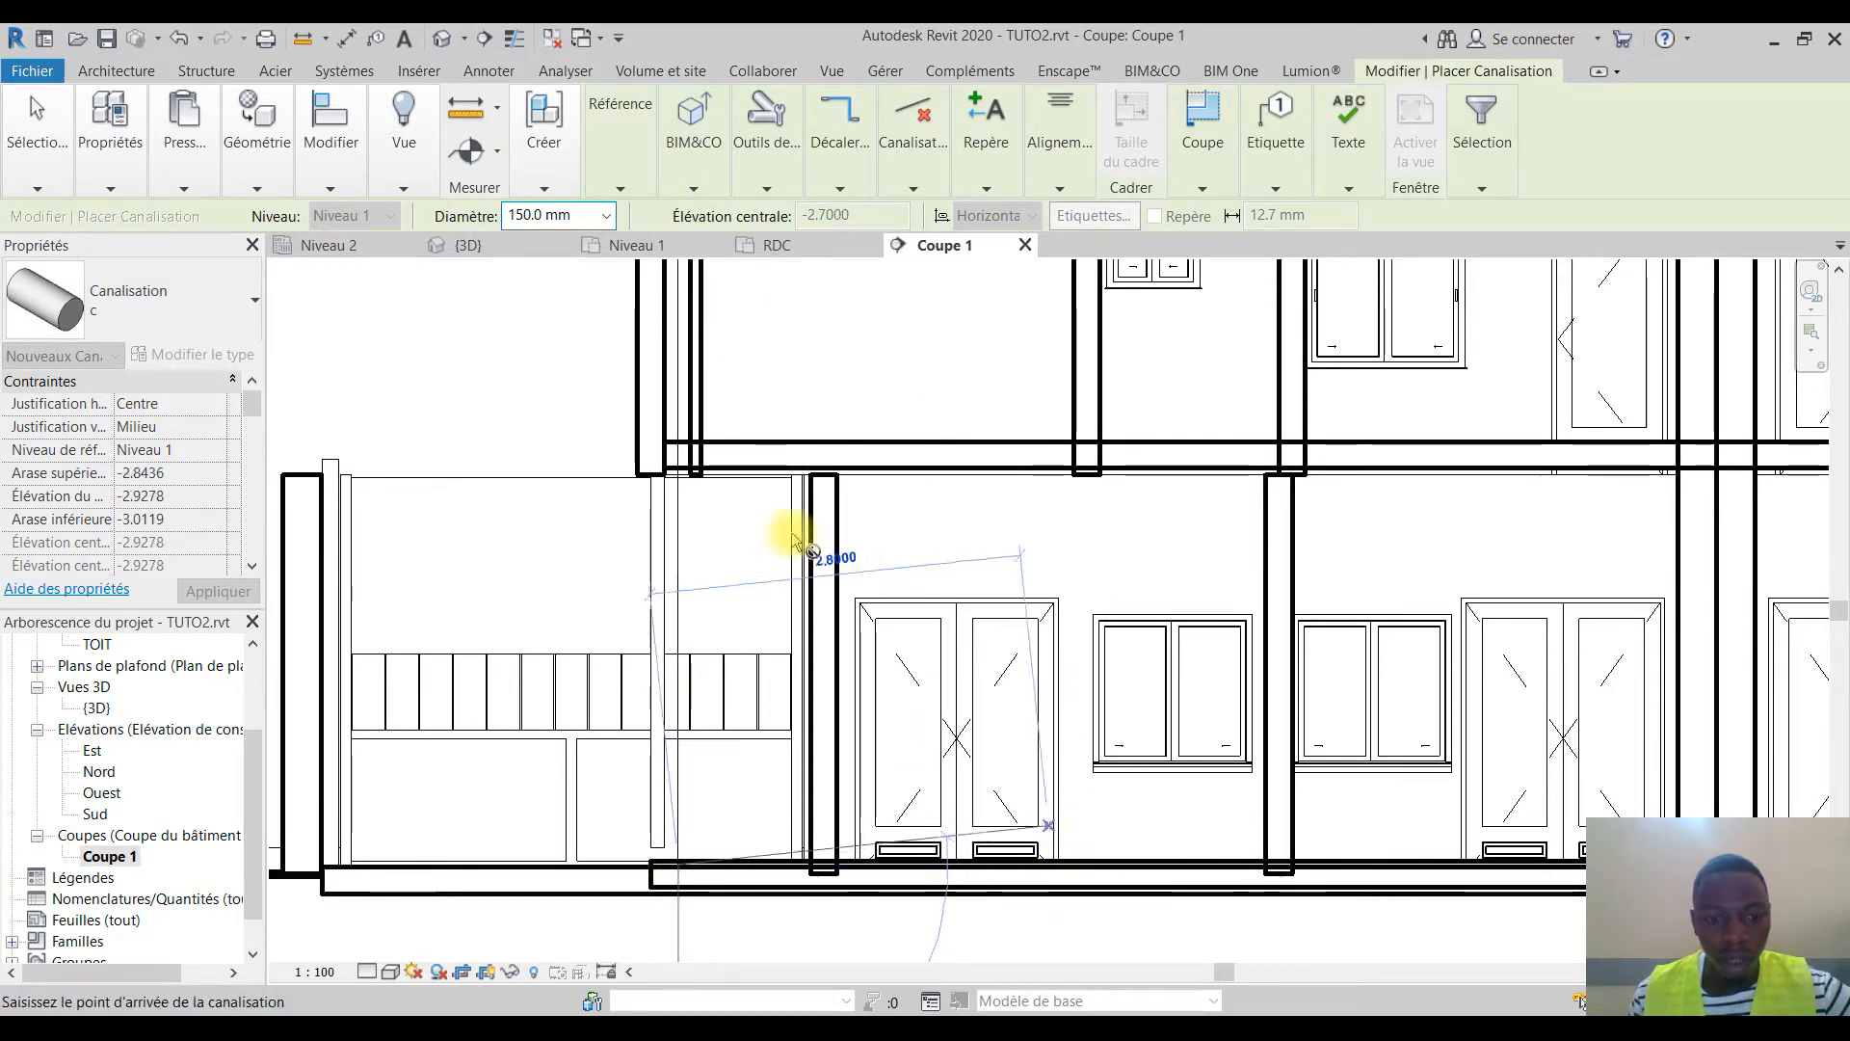
key("Escape")
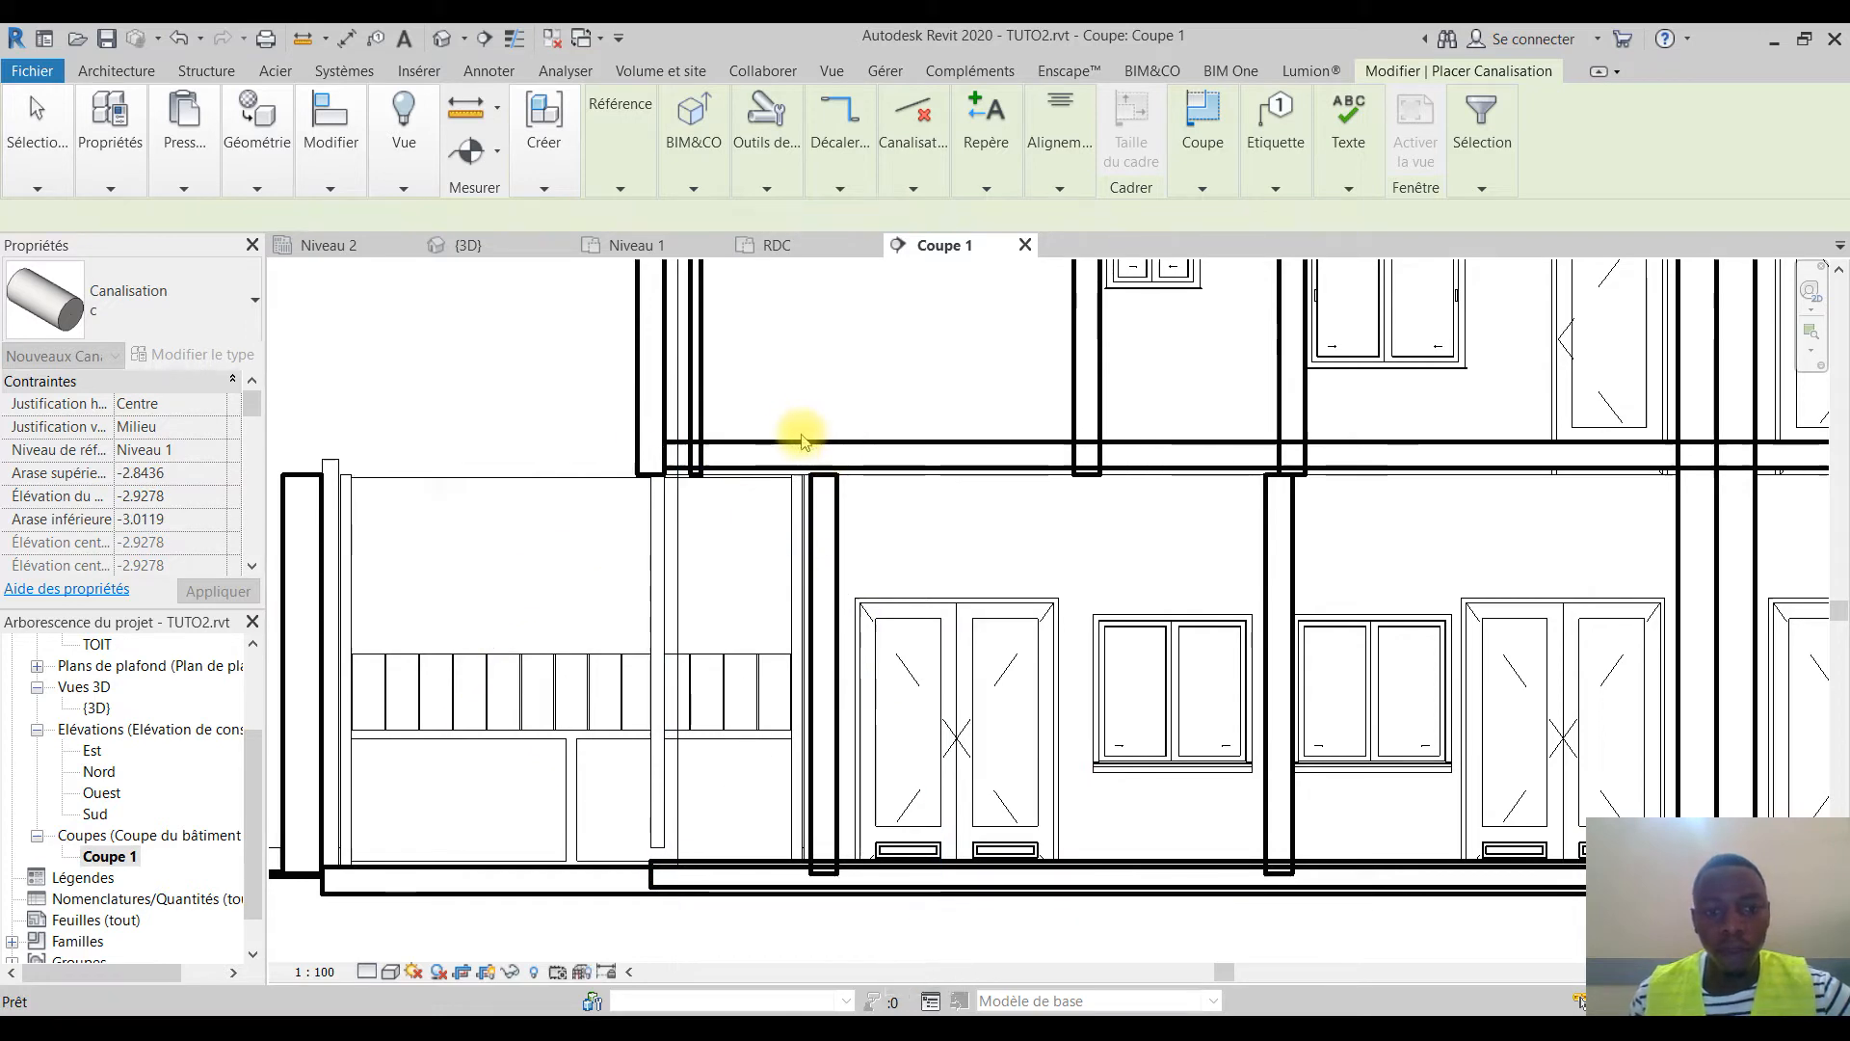
Draw a matching 150 mm vertical pipe about 6.2 m long beside the right exterior wall, from the upper slab to the ground slab
scroll(800, 439, "down", 4)
scroll(1260, 467, "up", 2)
middle_click_drag(1259, 467, 1123, 552)
scroll(1070, 392, "up", 3)
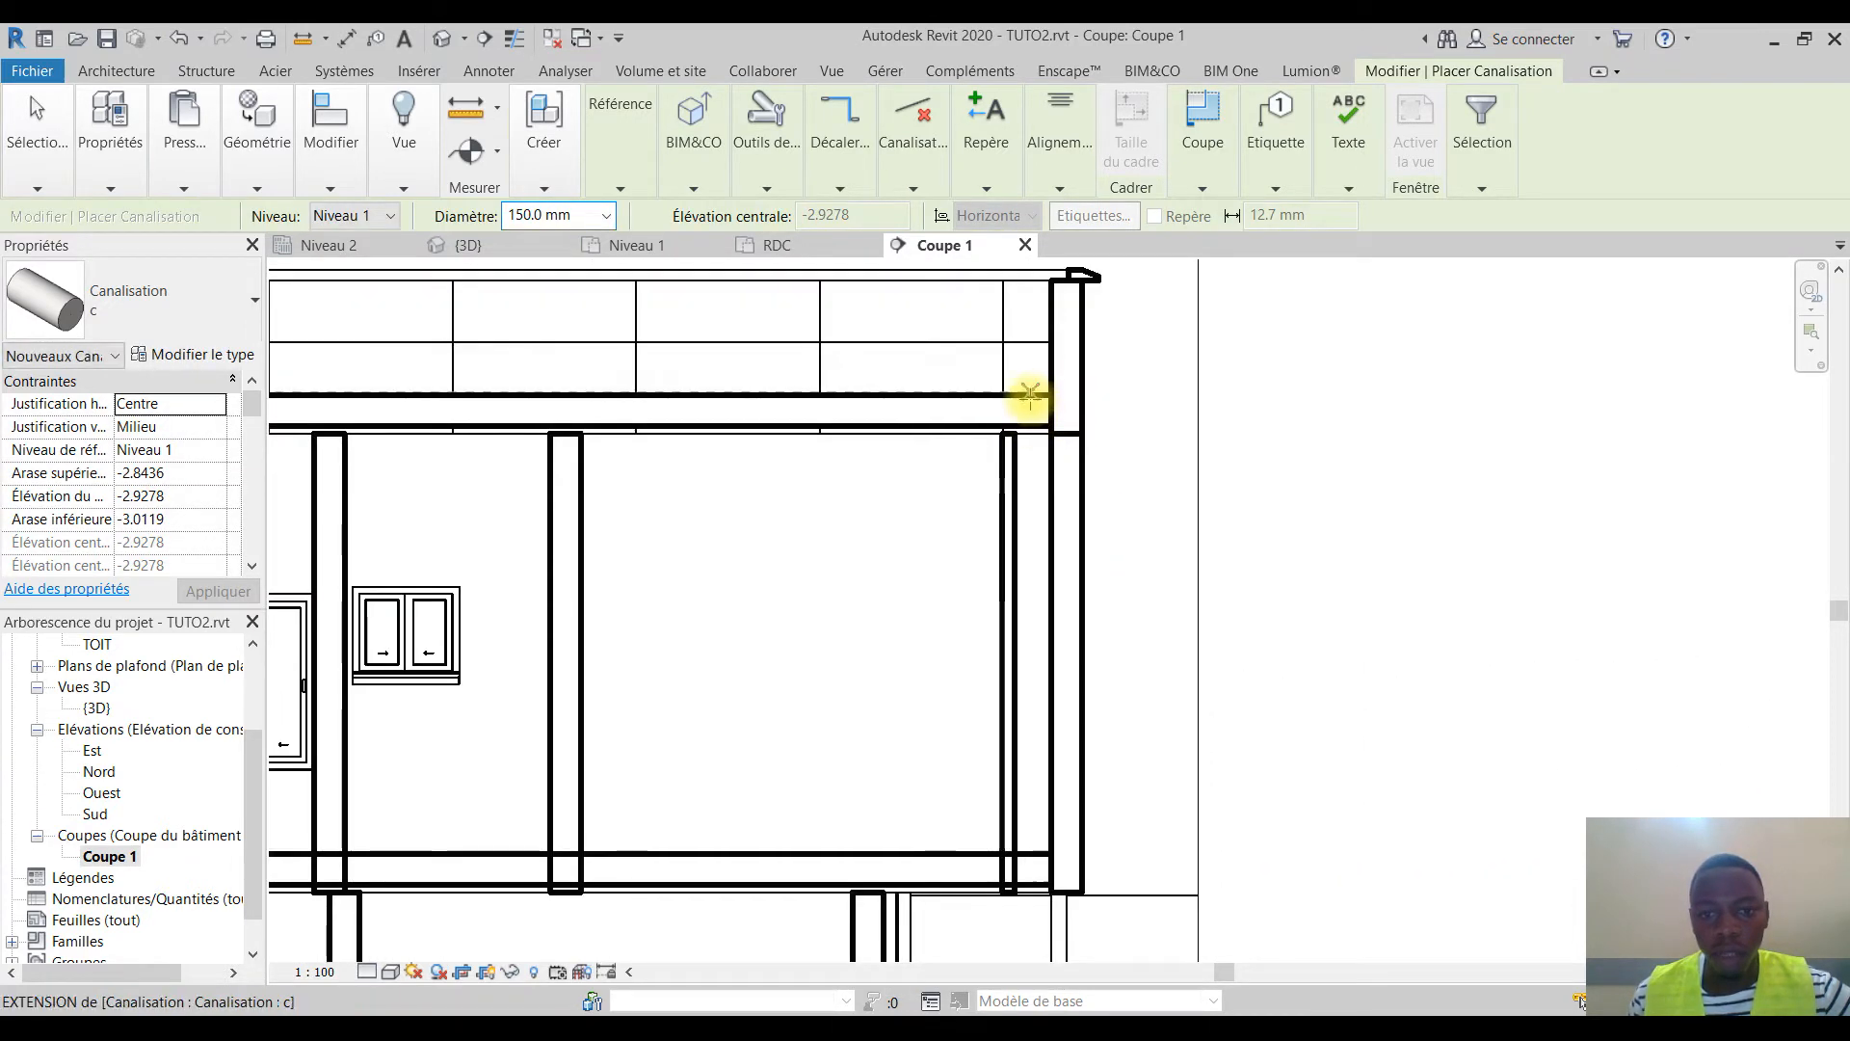
left_click(1029, 395)
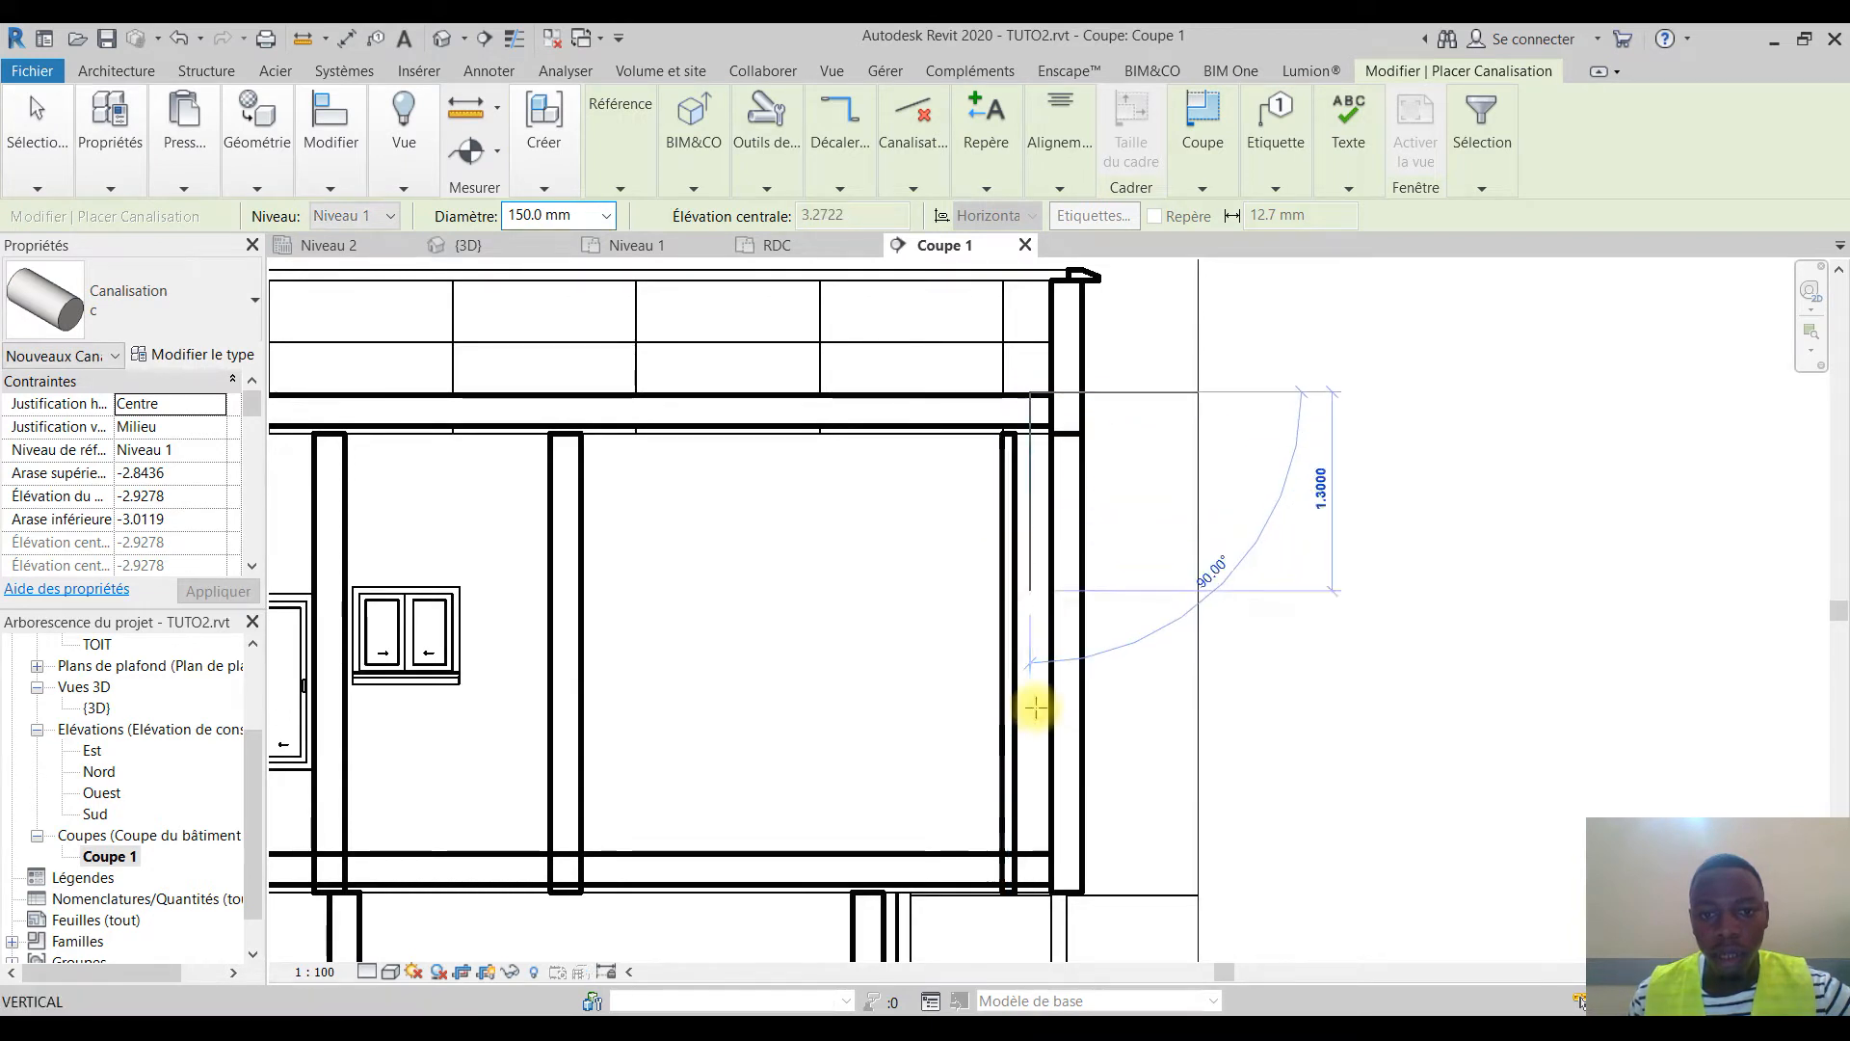
middle_click_drag(1032, 655, 1016, 529)
middle_click_drag(1034, 672, 1066, 553)
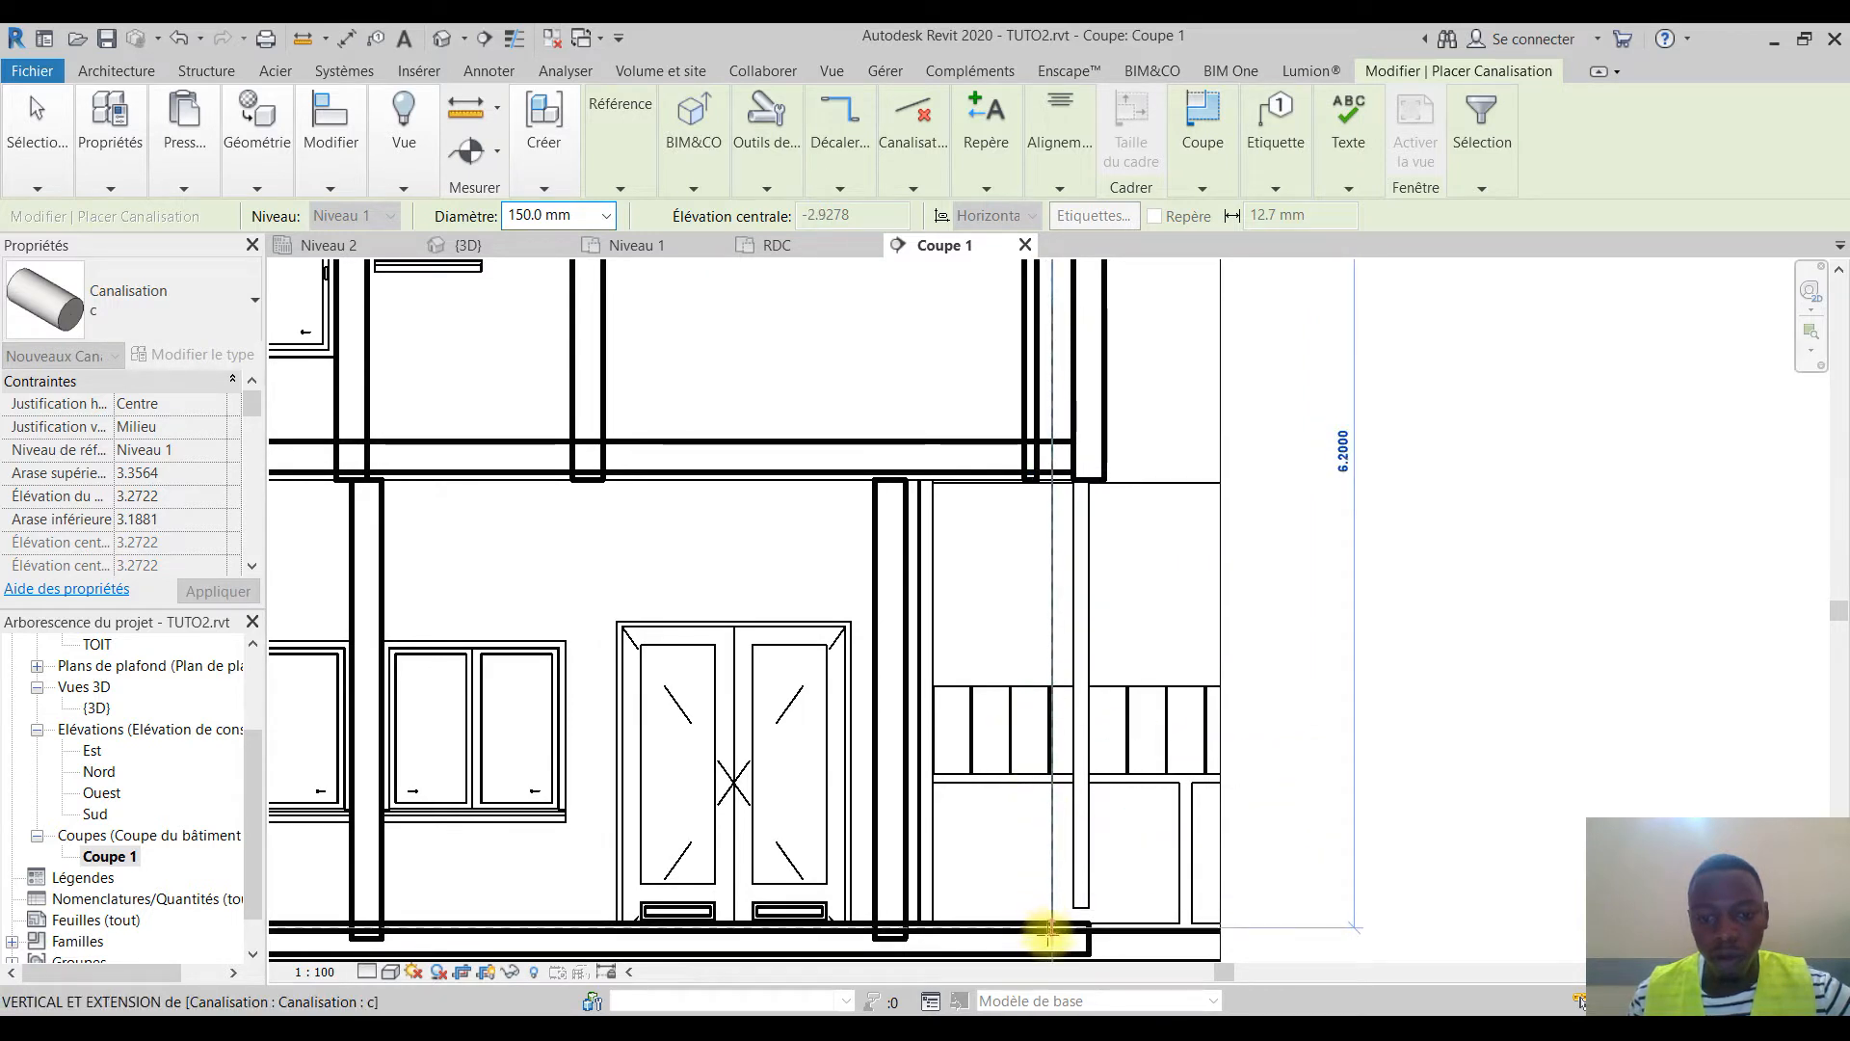
key("Escape")
scroll(961, 696, "down", 2)
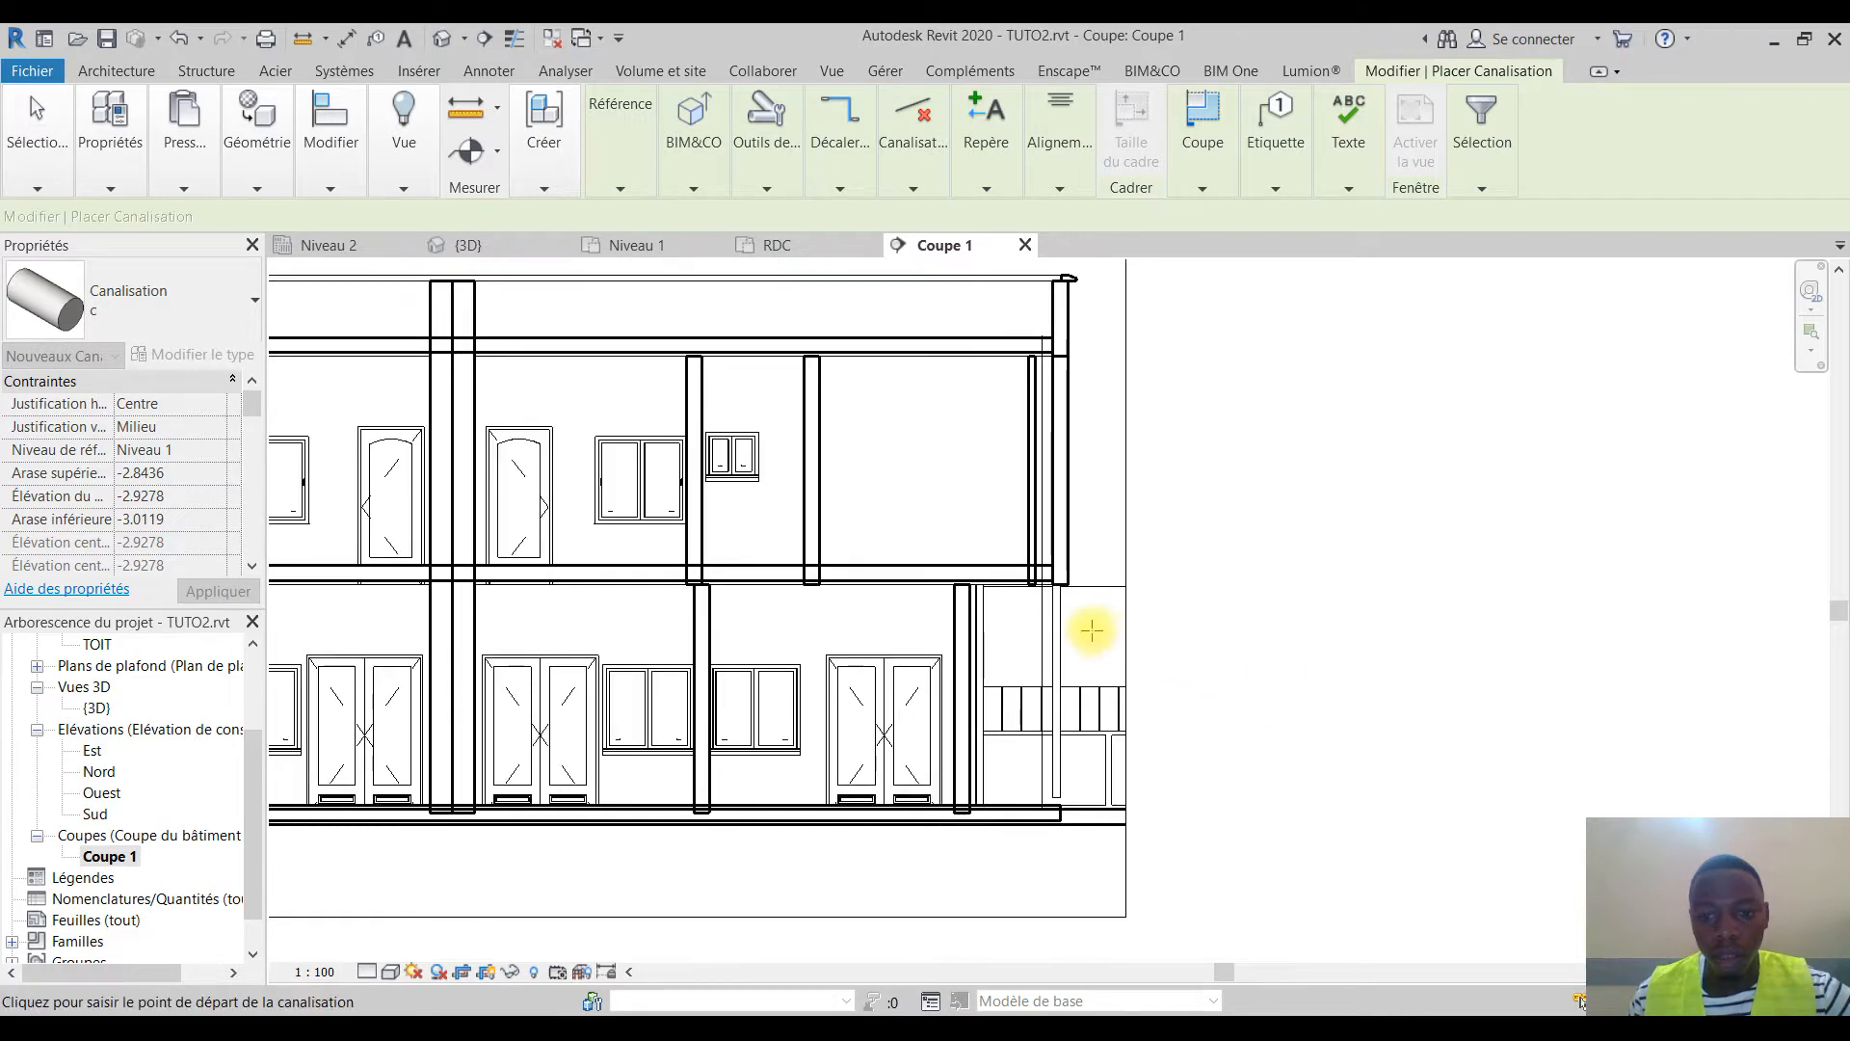
scroll(1109, 640, "down", 4)
scroll(1465, 686, "down", 3)
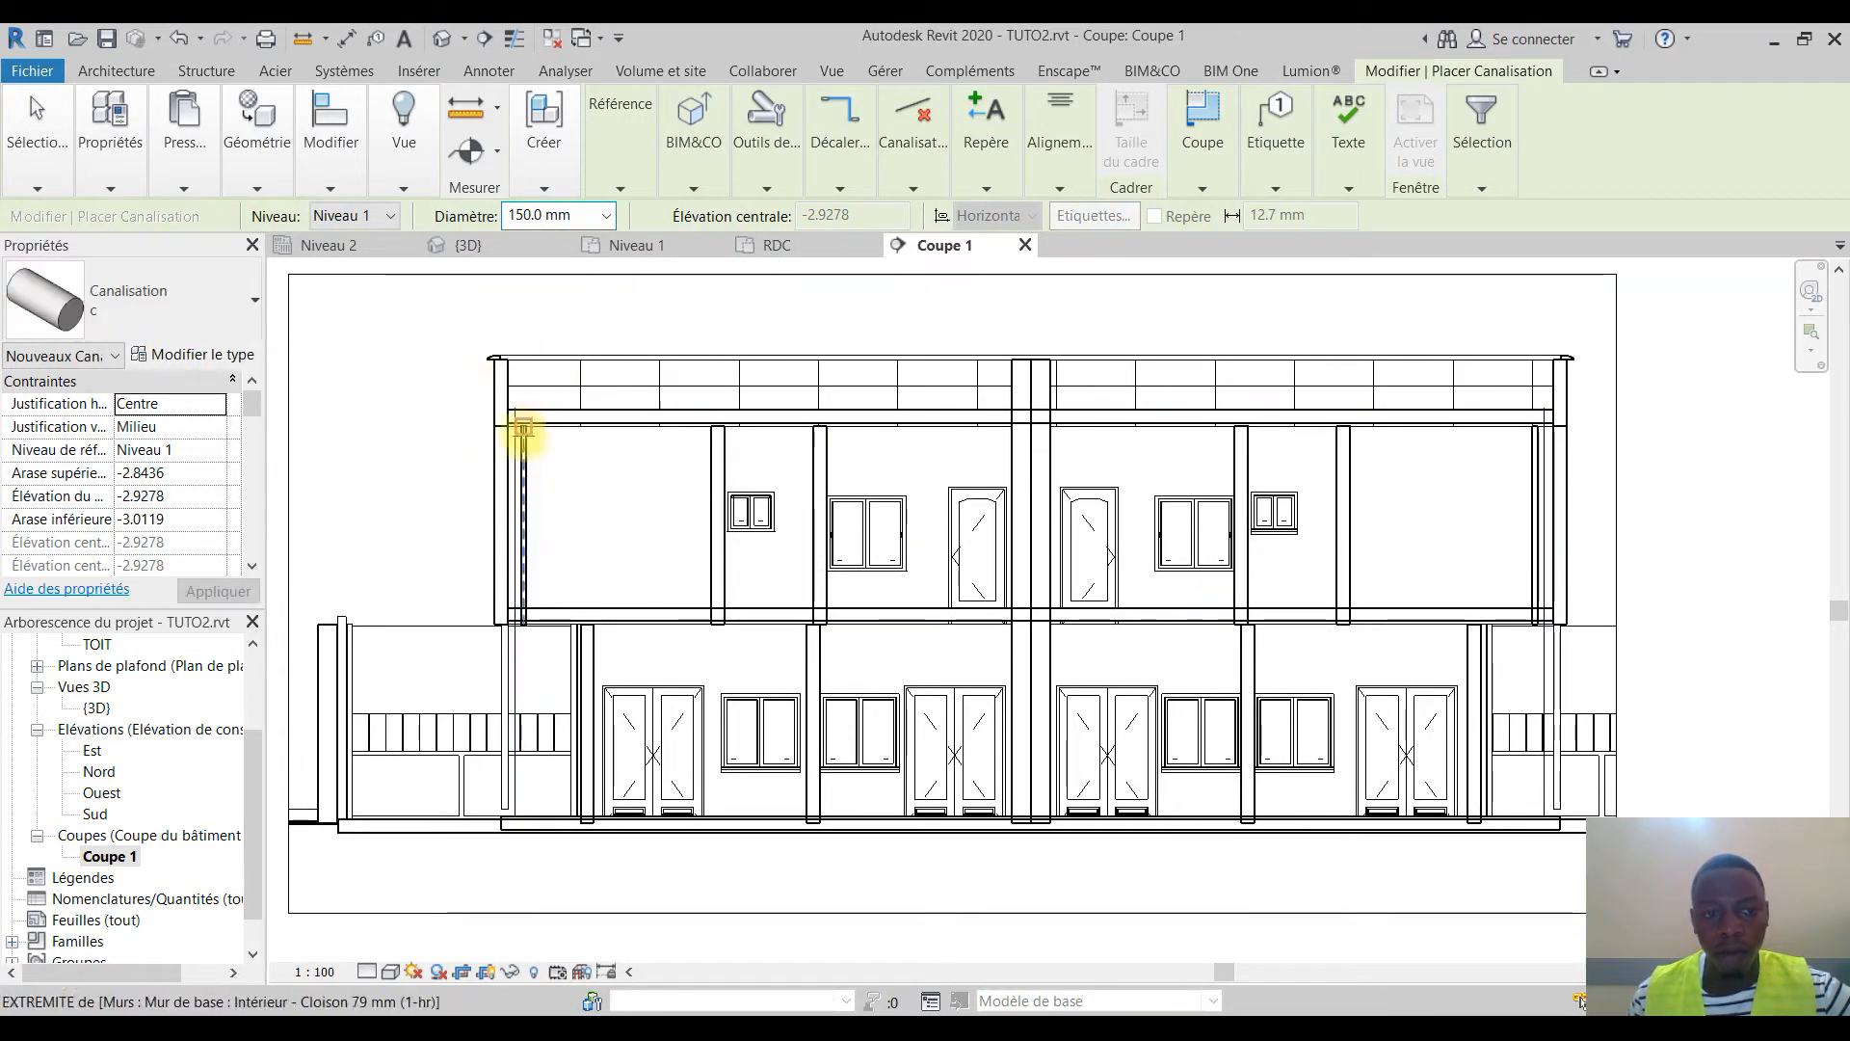
key("Escape")
key("Escape")
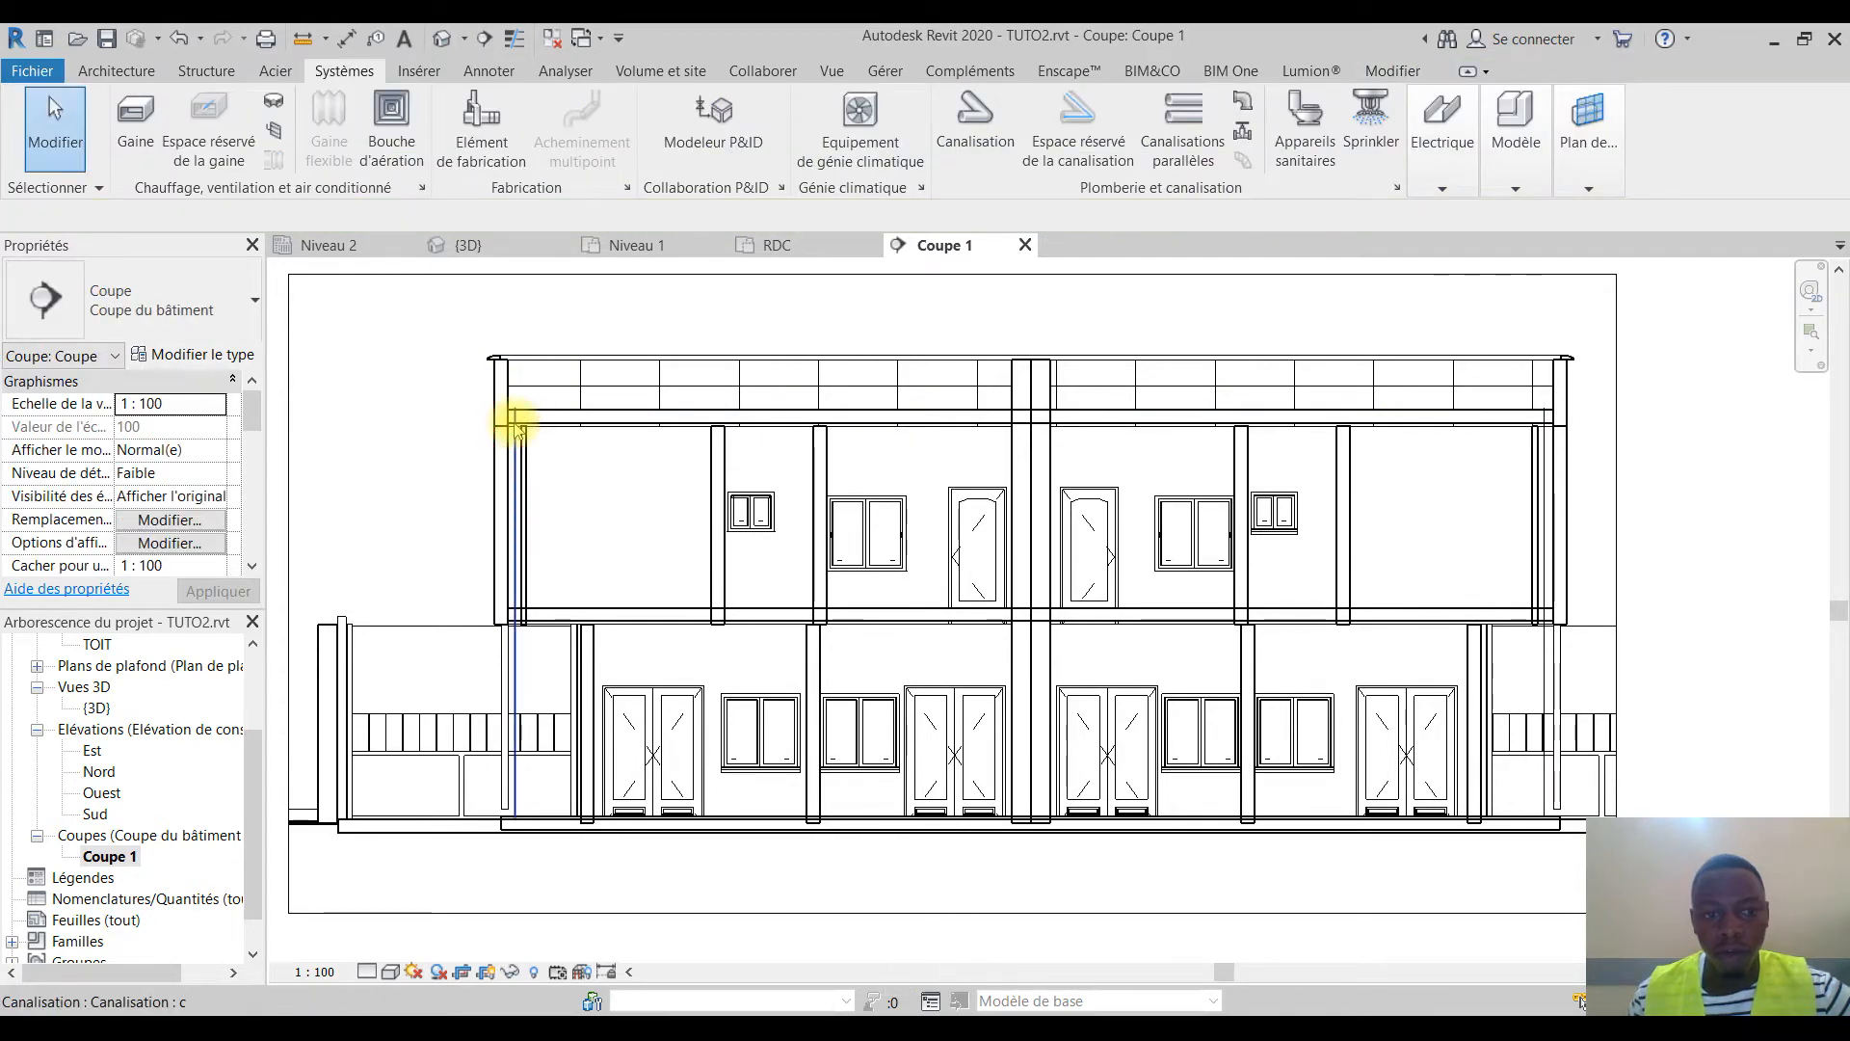
Set the diameter of both vertical pipes to 50 mm
left_click(511, 419)
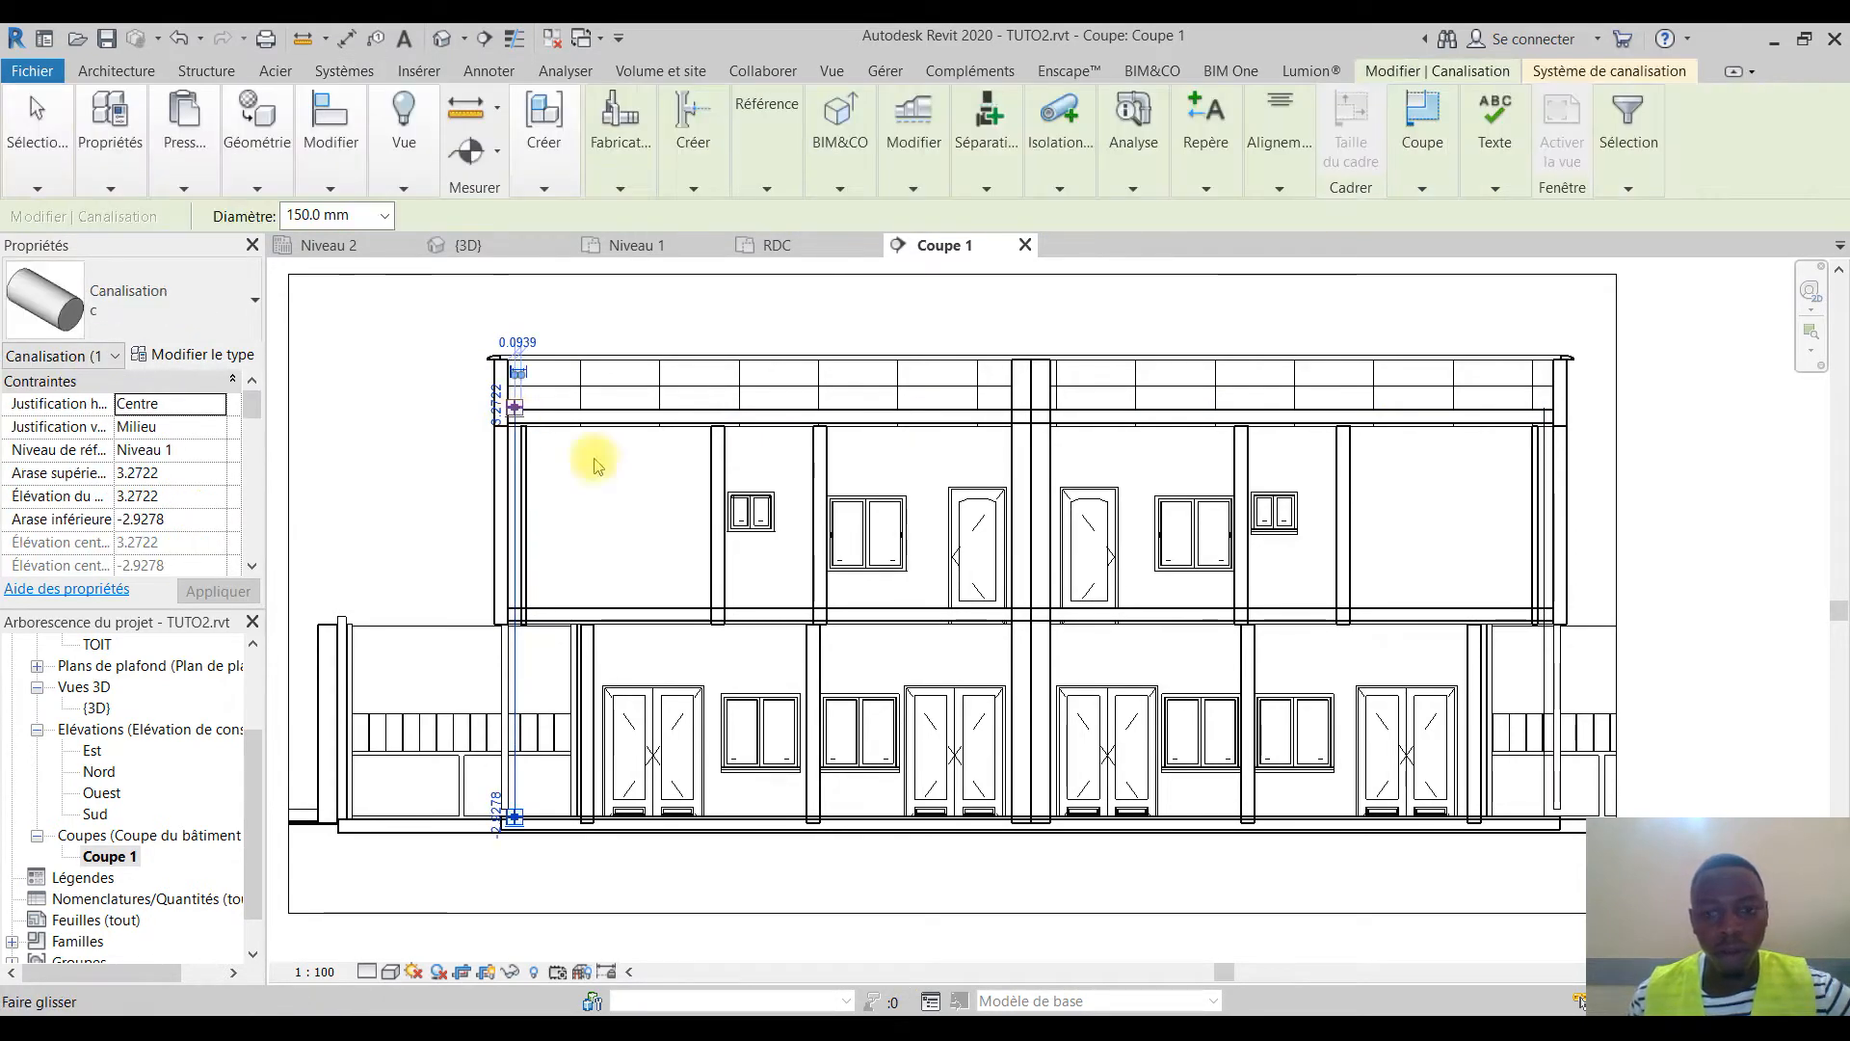
left_click(1545, 472, "ctrl")
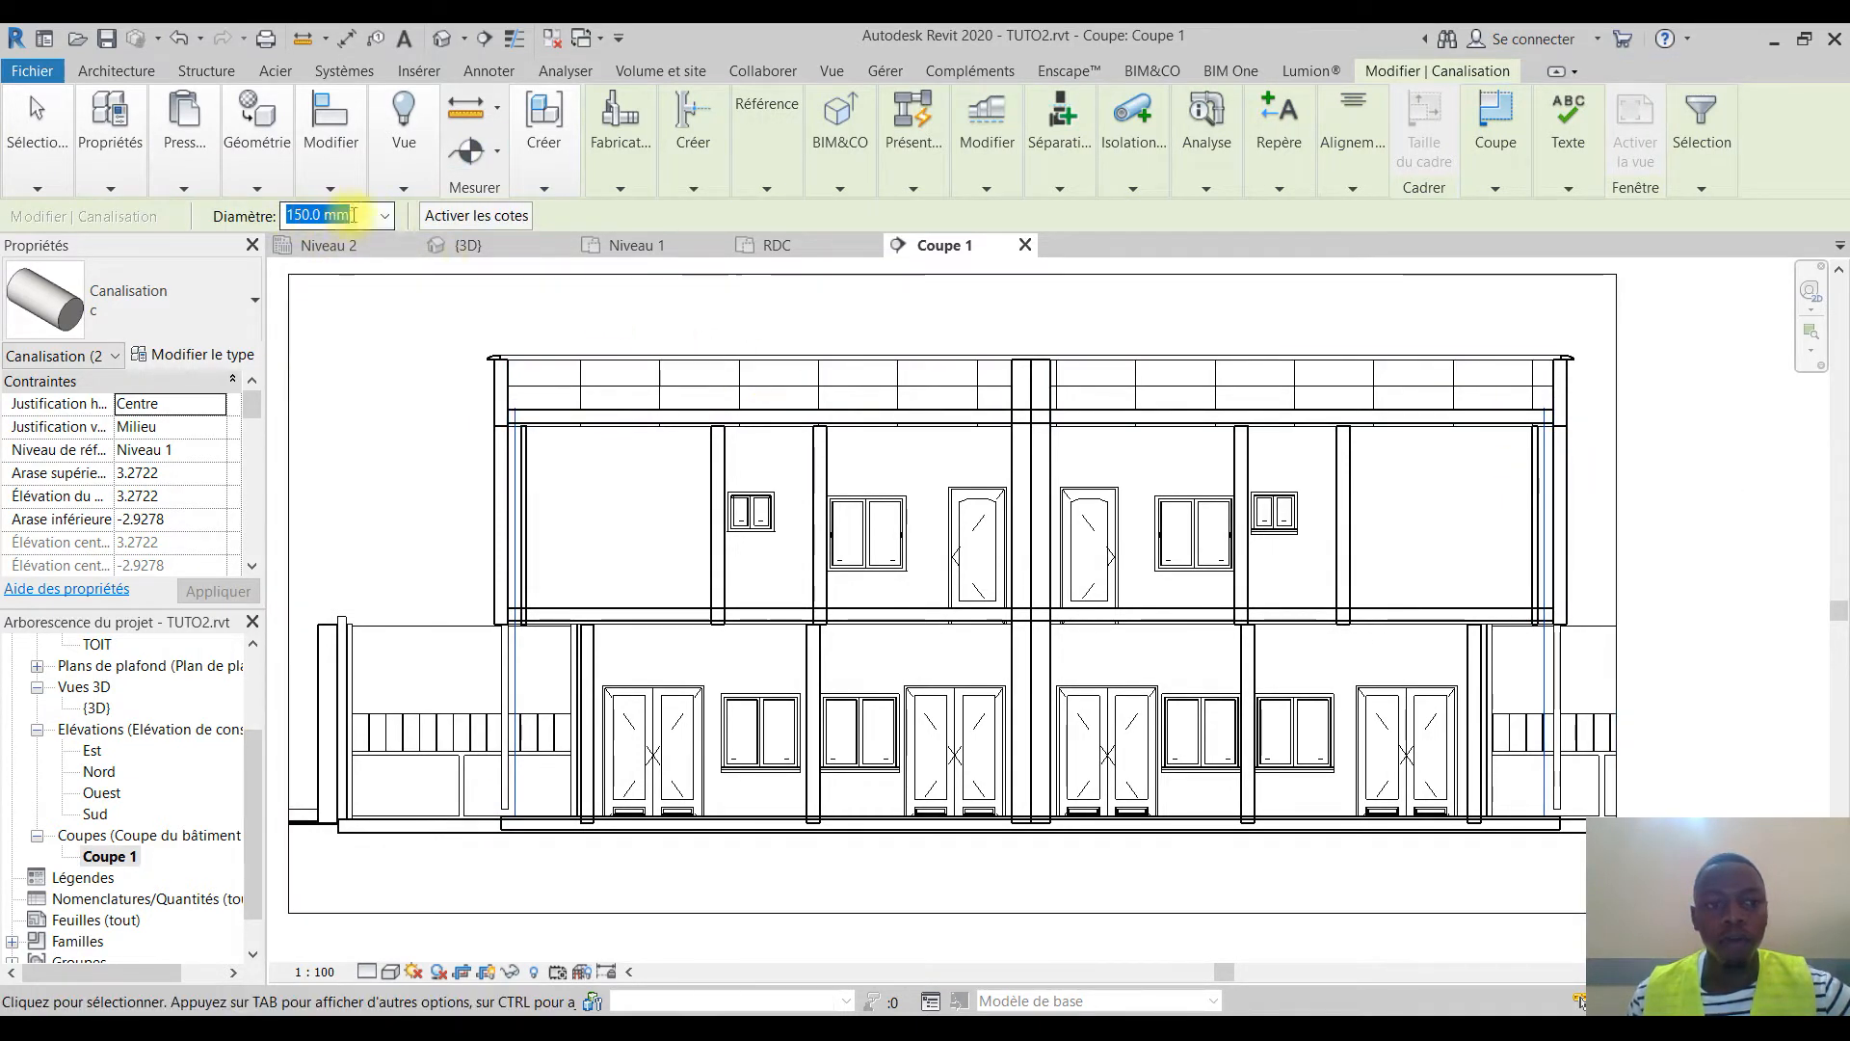
left_click(384, 215)
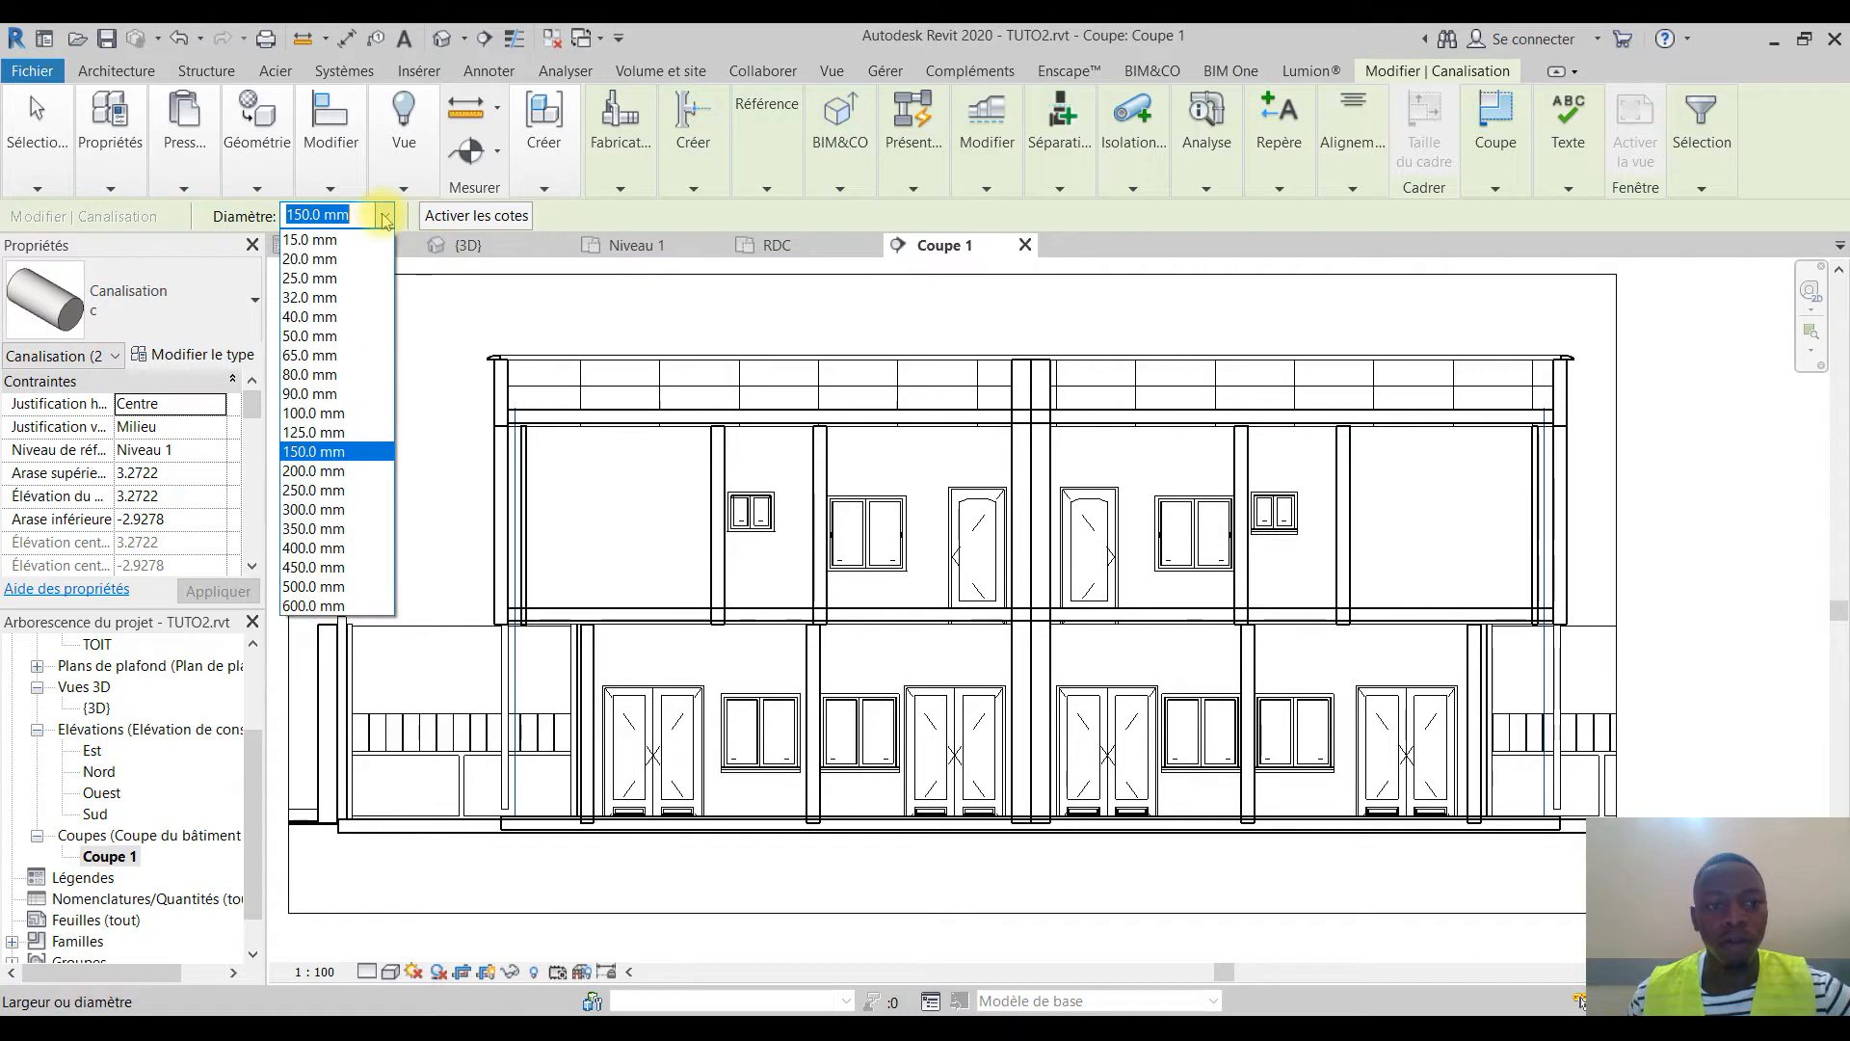
left_click(308, 335)
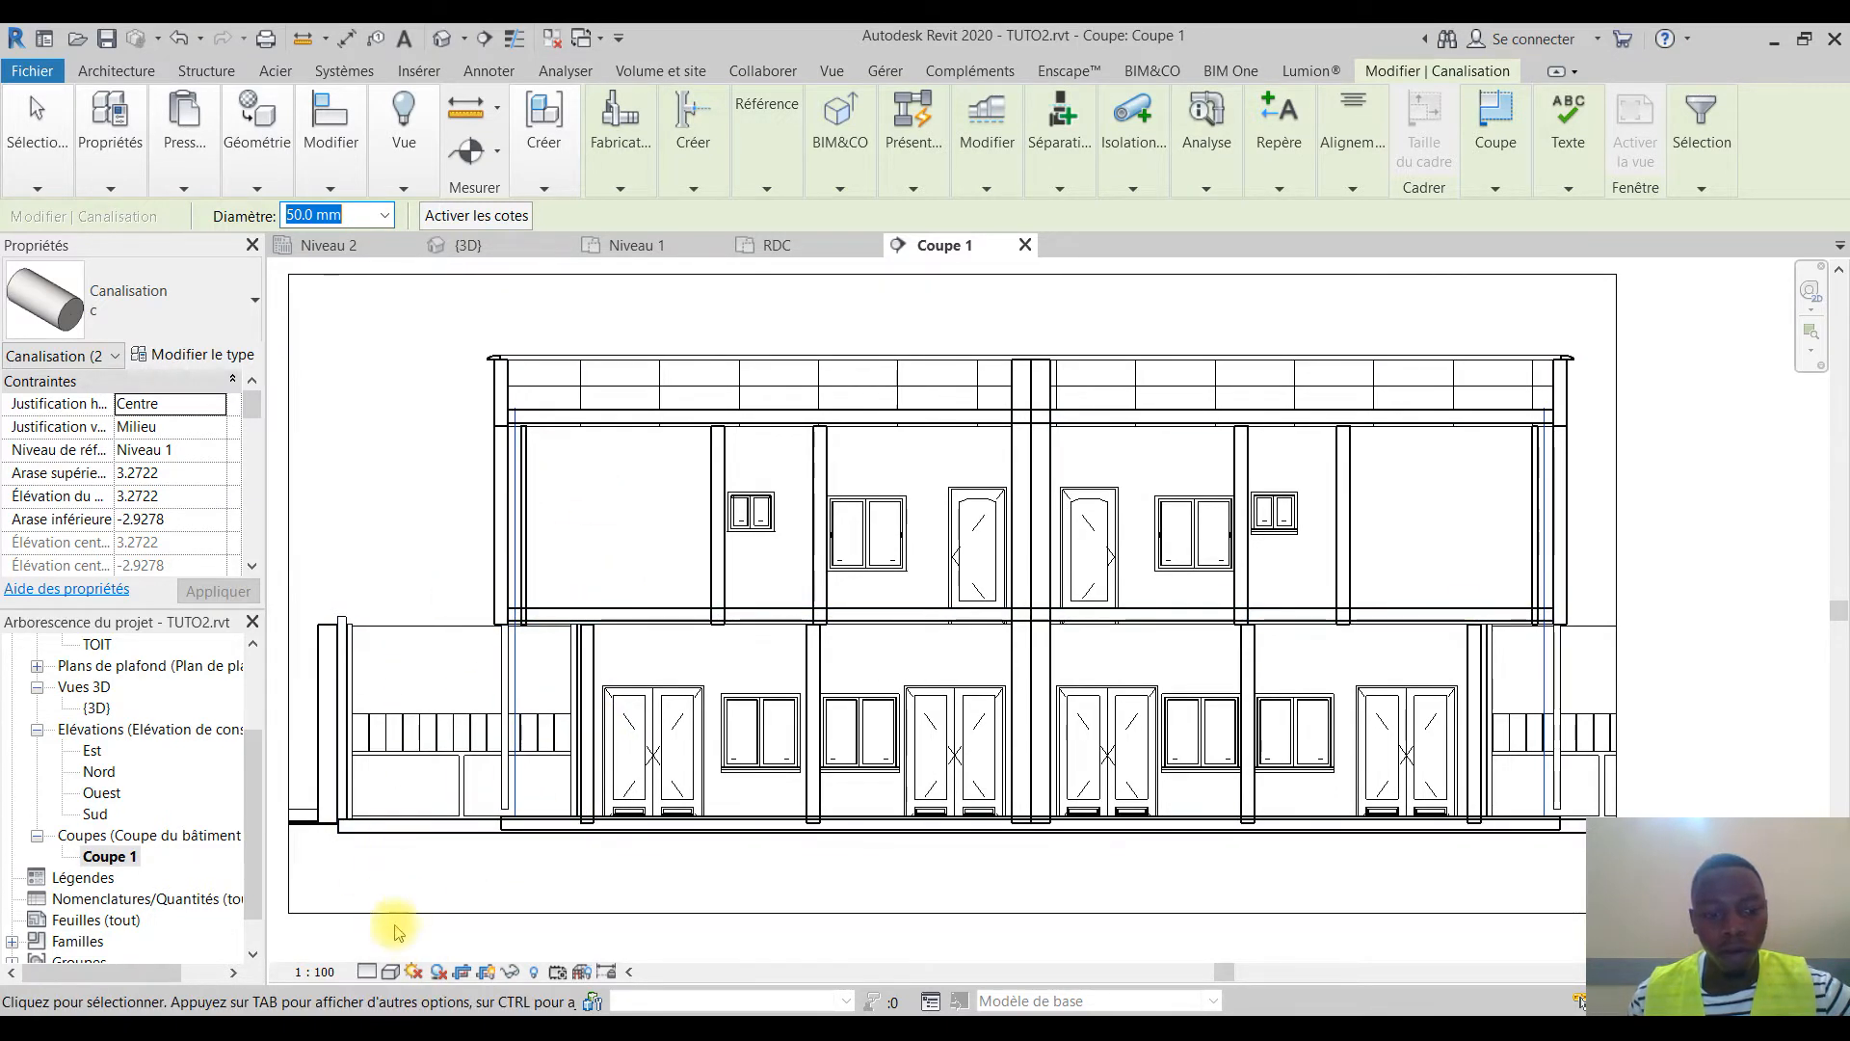
Set the section view's detail level to Elevé and check how the vertical pipes are displayed
left_click(369, 971)
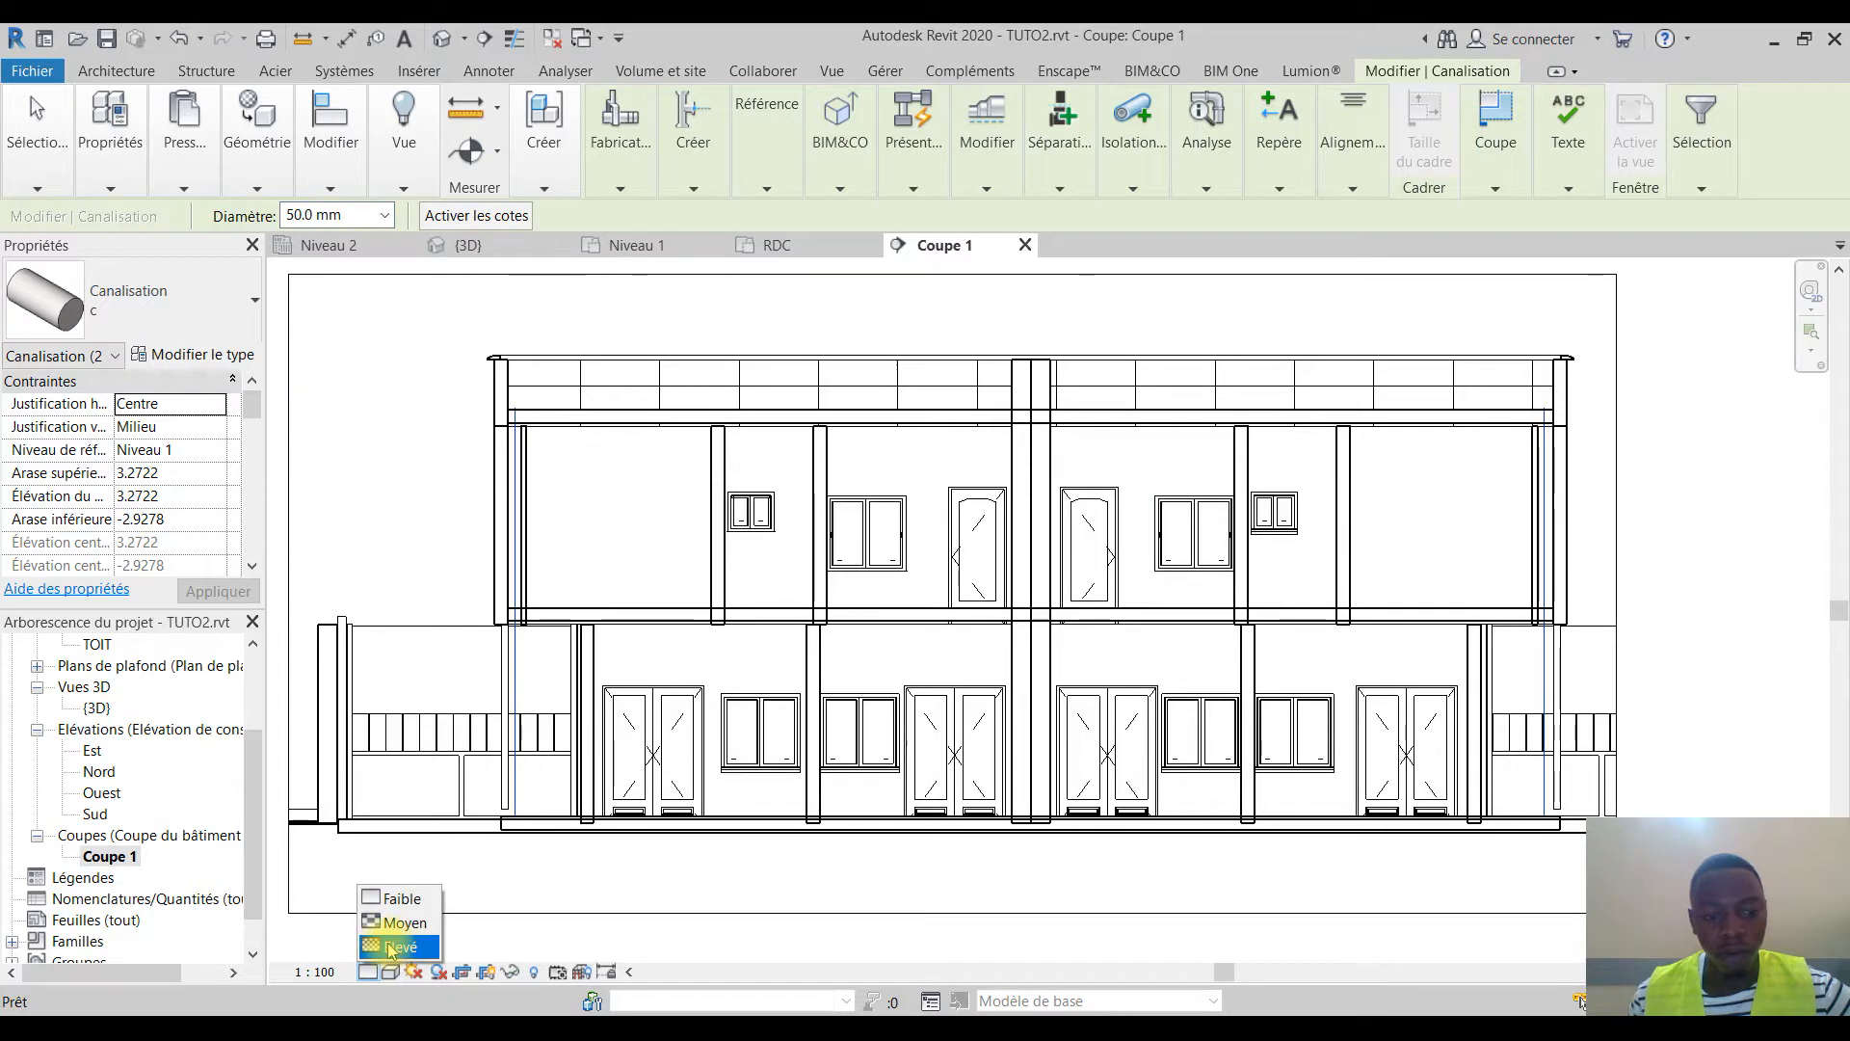
left_click(395, 947)
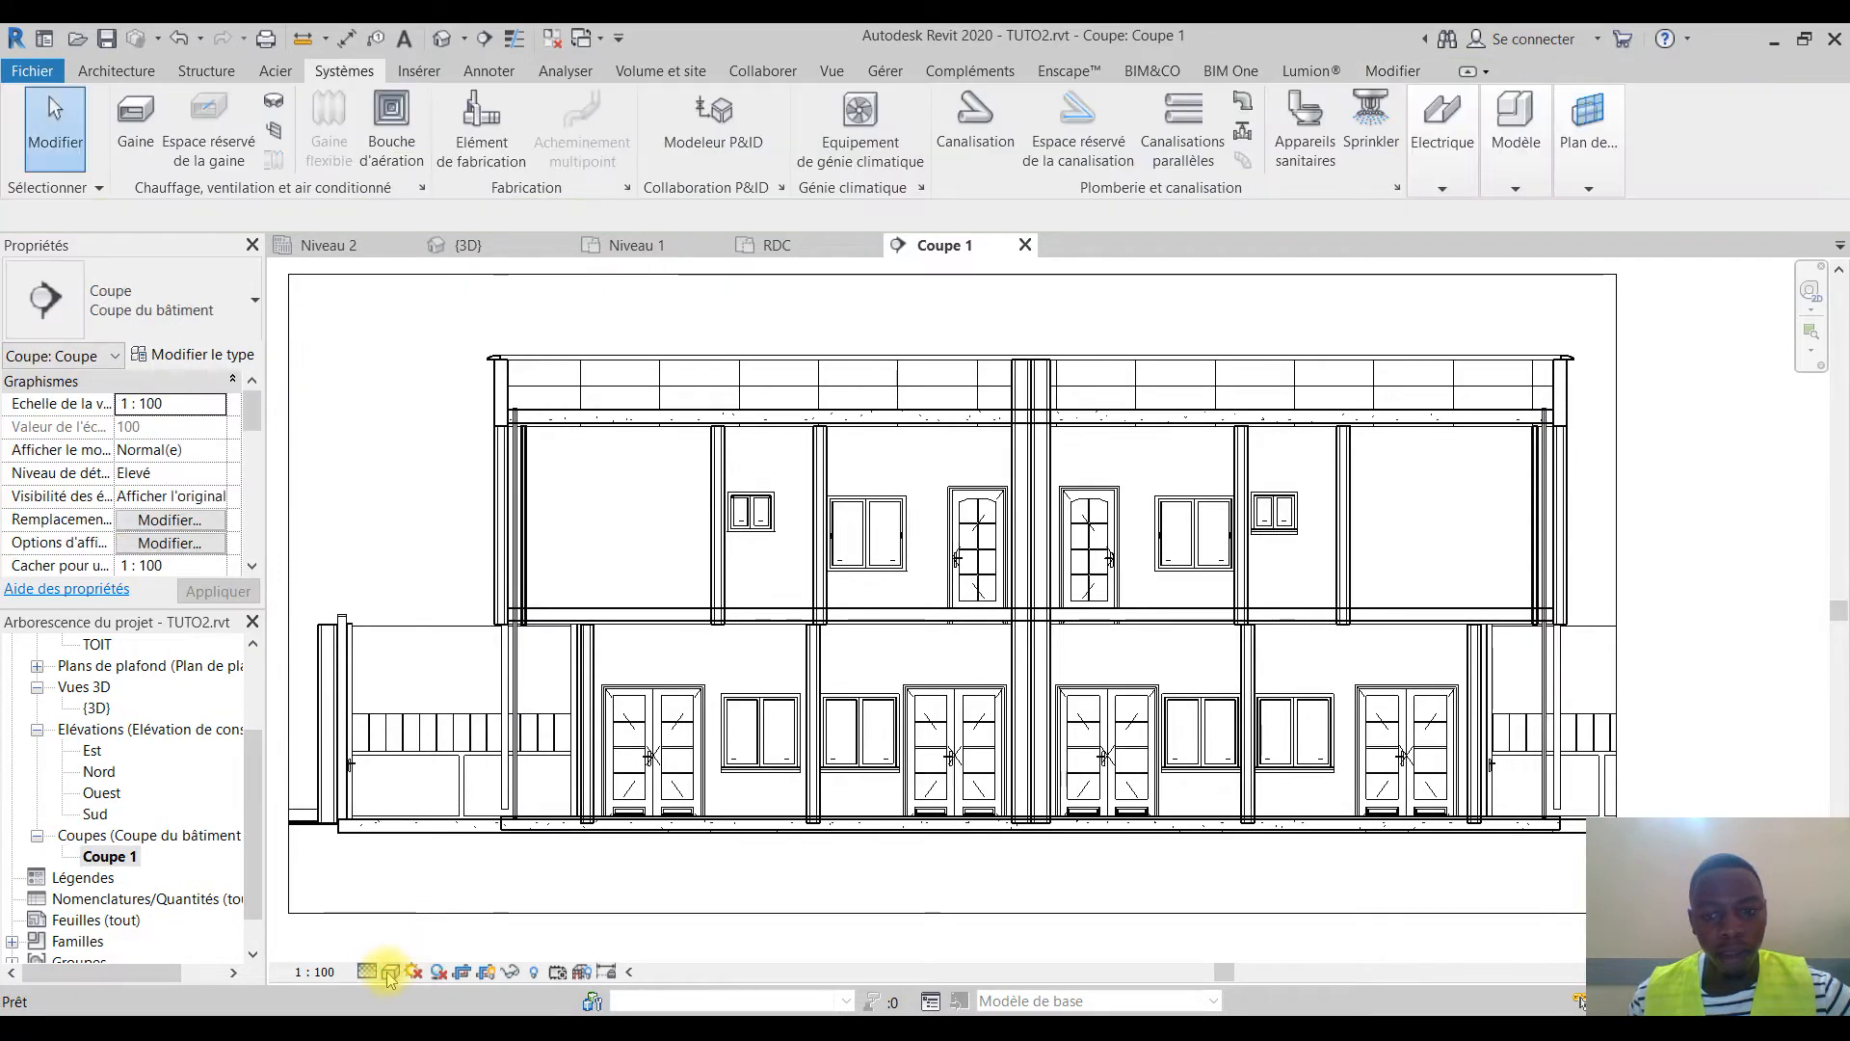
scroll(529, 537, "up", 8)
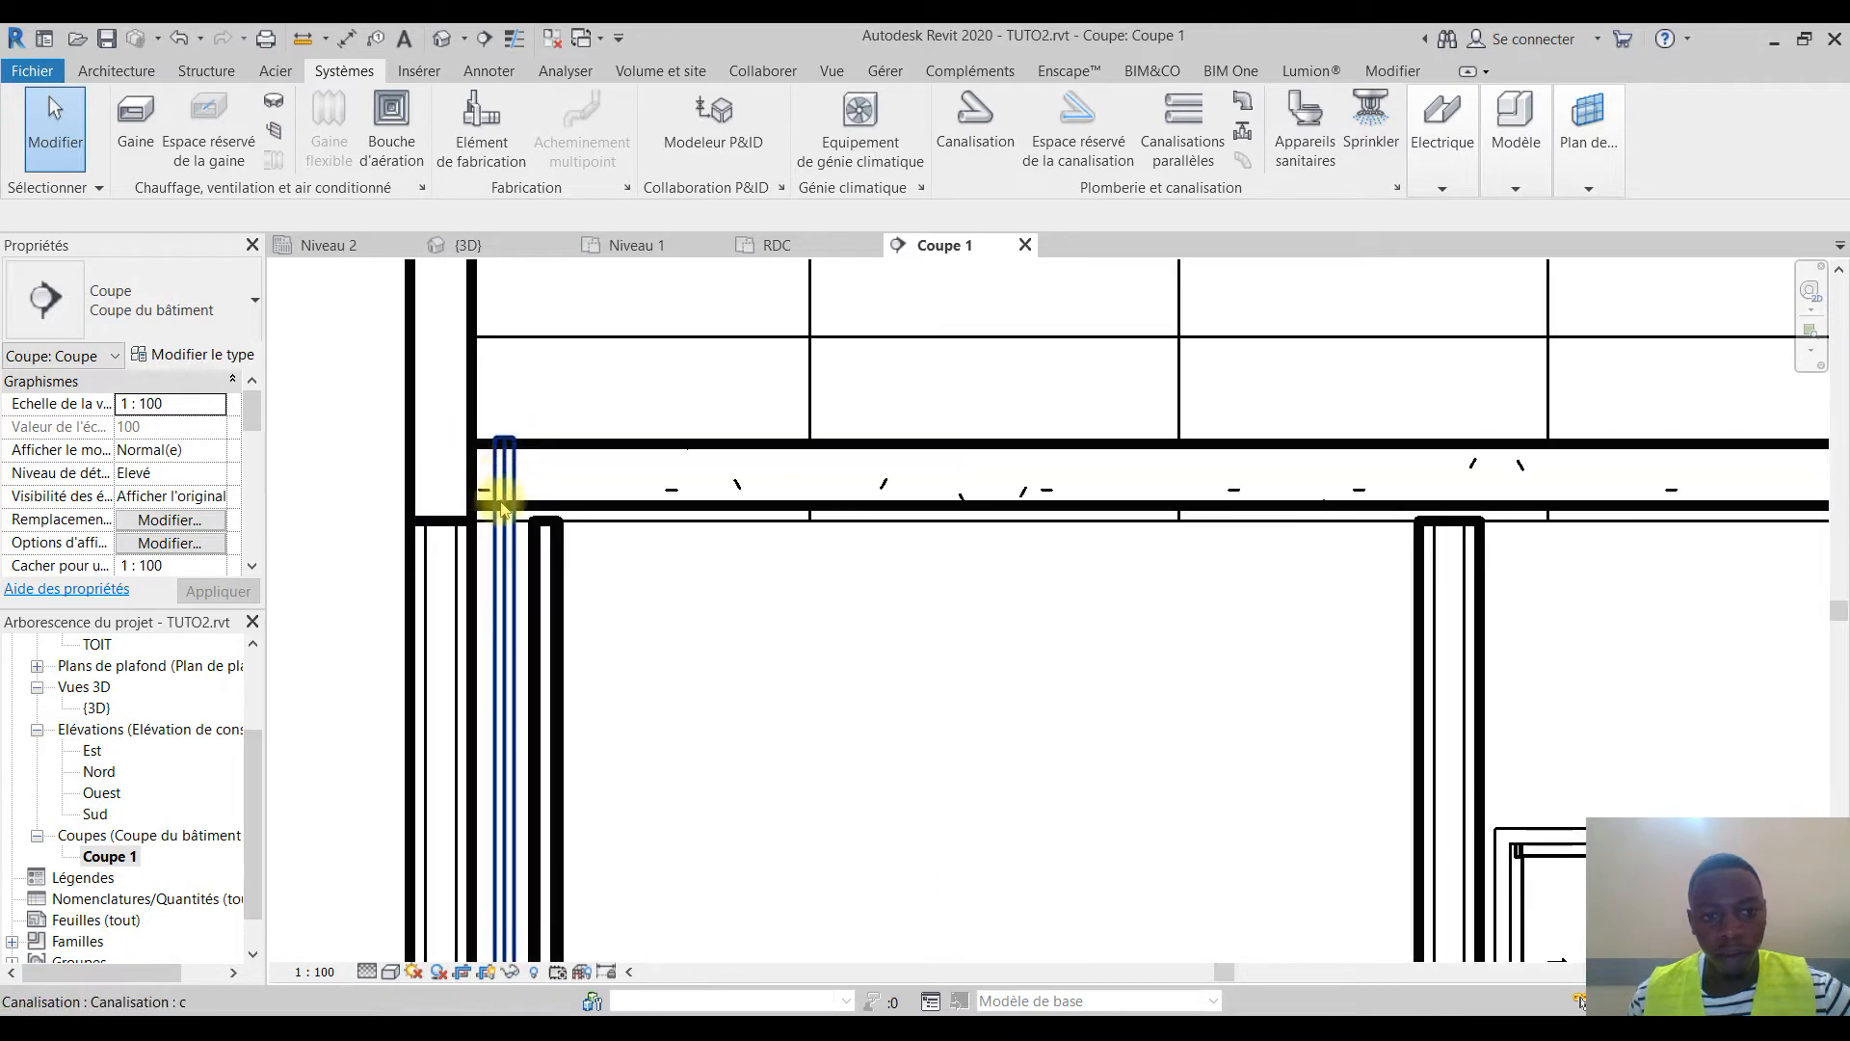
scroll(502, 511, "down", 8)
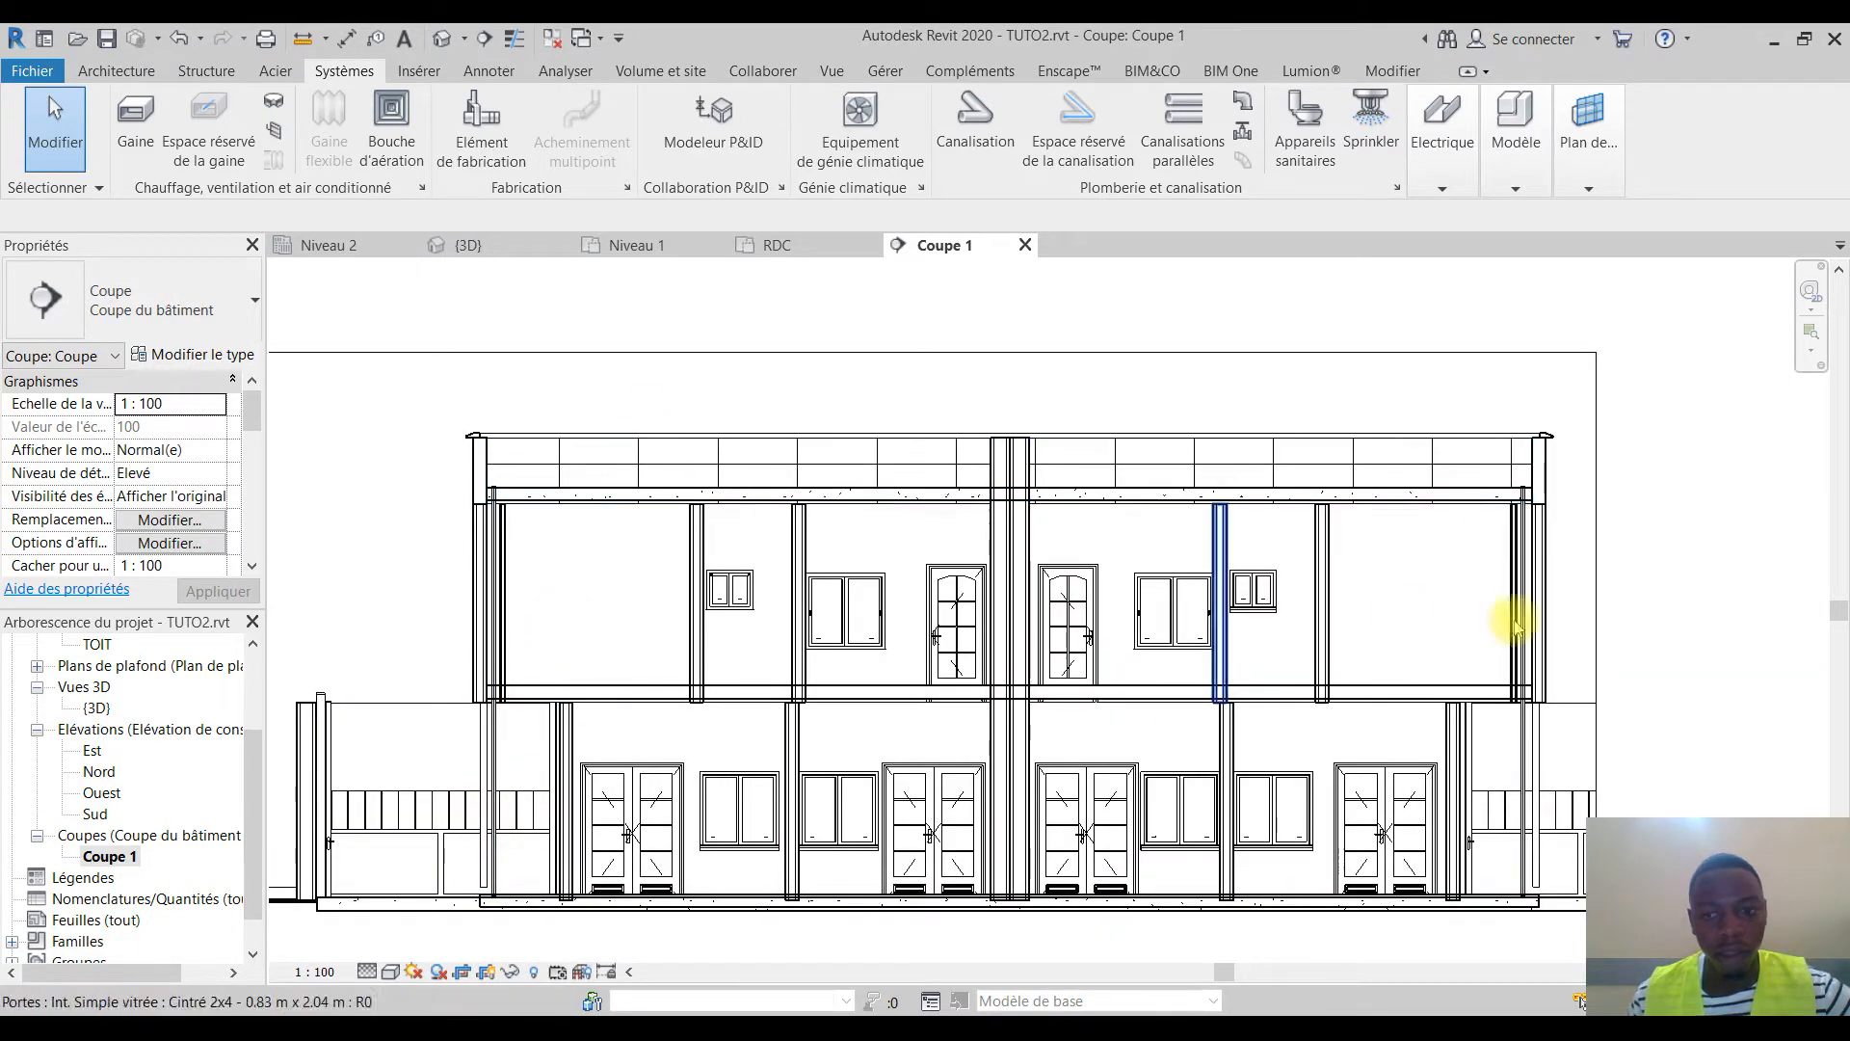
Examine the two vertical pipes in the 3D view, from the roof corners down to the ground-floor terraces
left_click(470, 246)
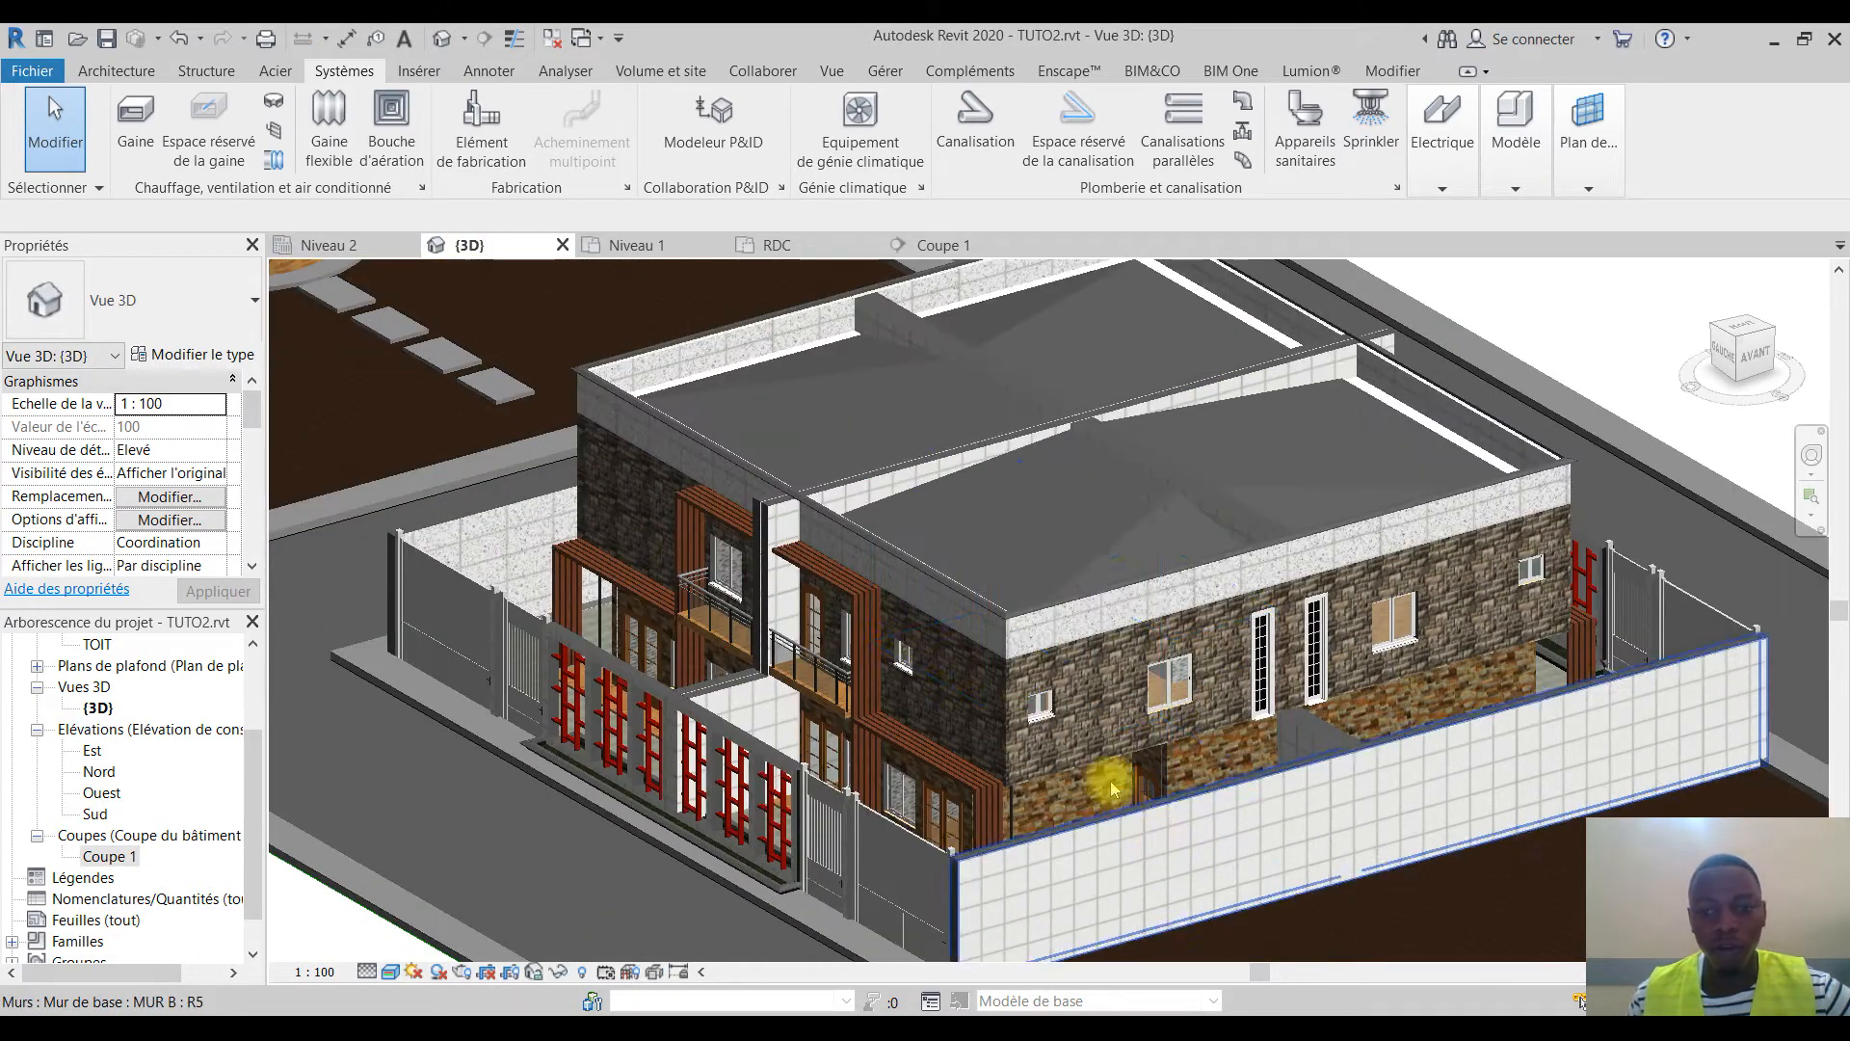
middle_click_drag(1113, 789, 658, 837, "shift")
scroll(658, 836, "up", 8)
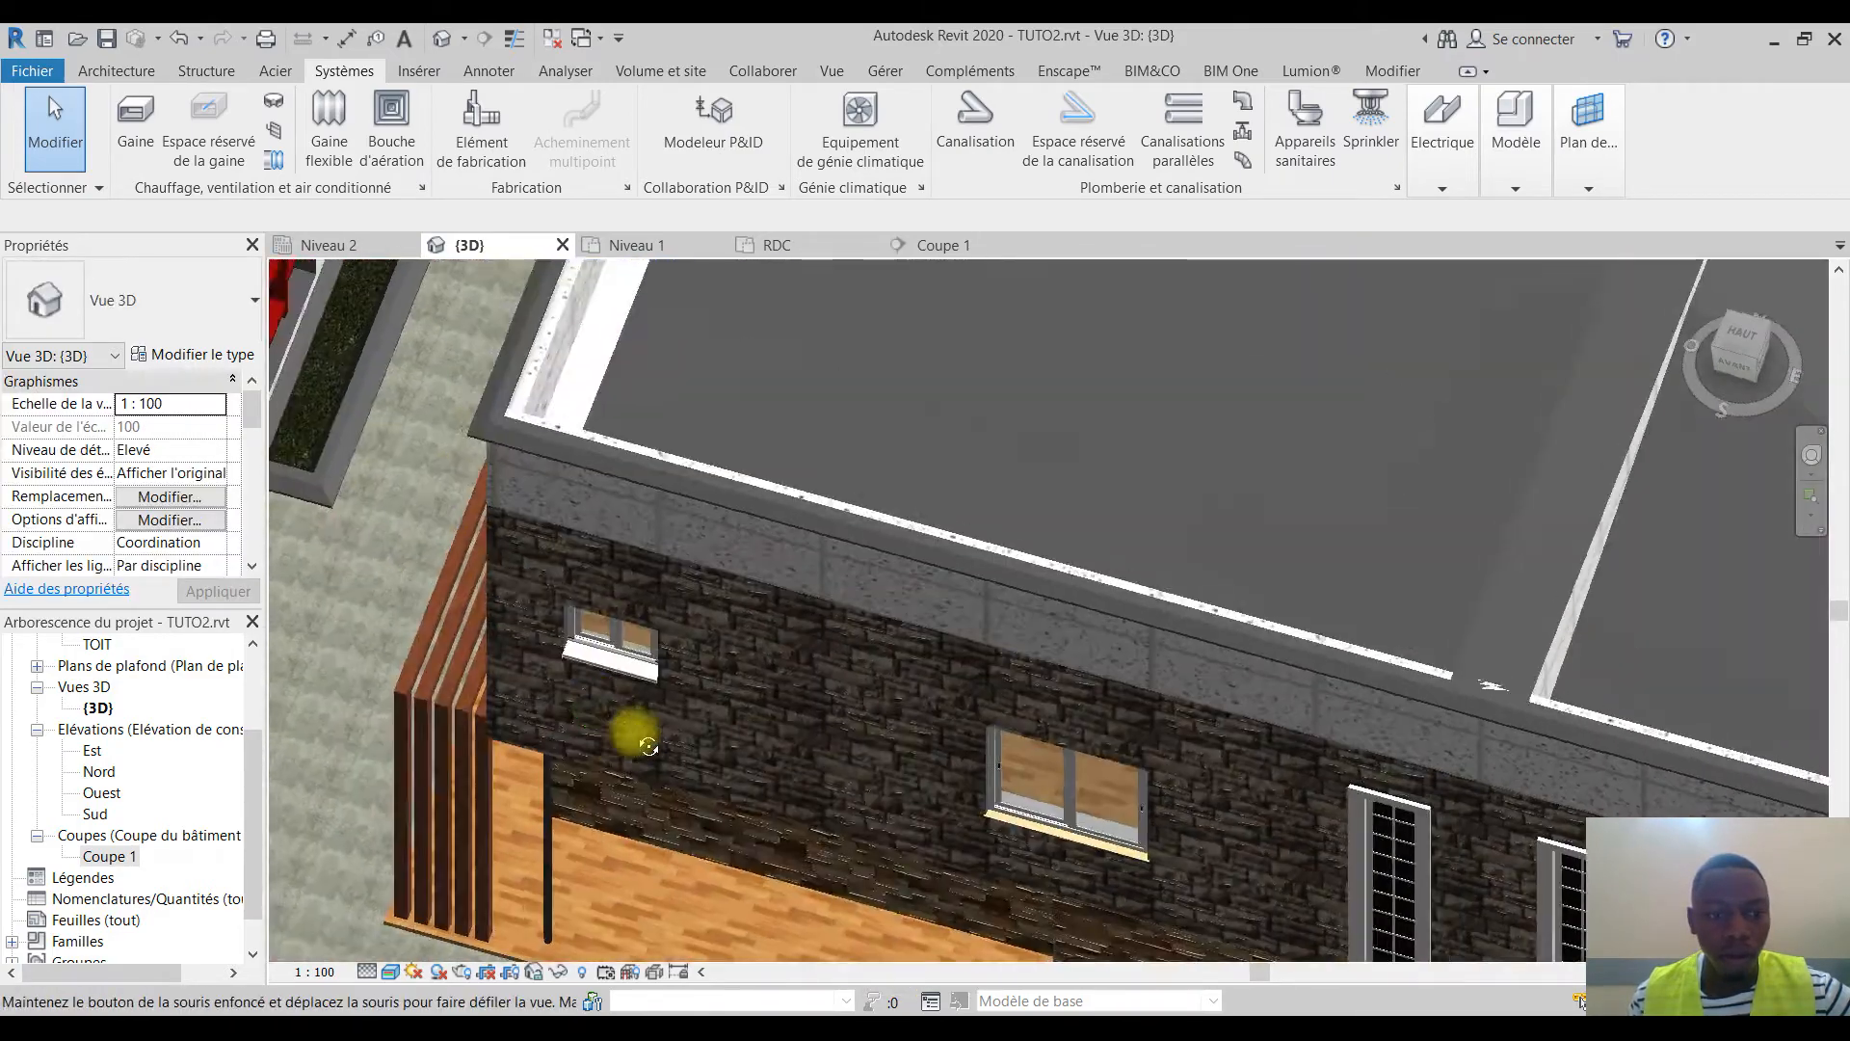
middle_click_drag(649, 745, 743, 847, "shift")
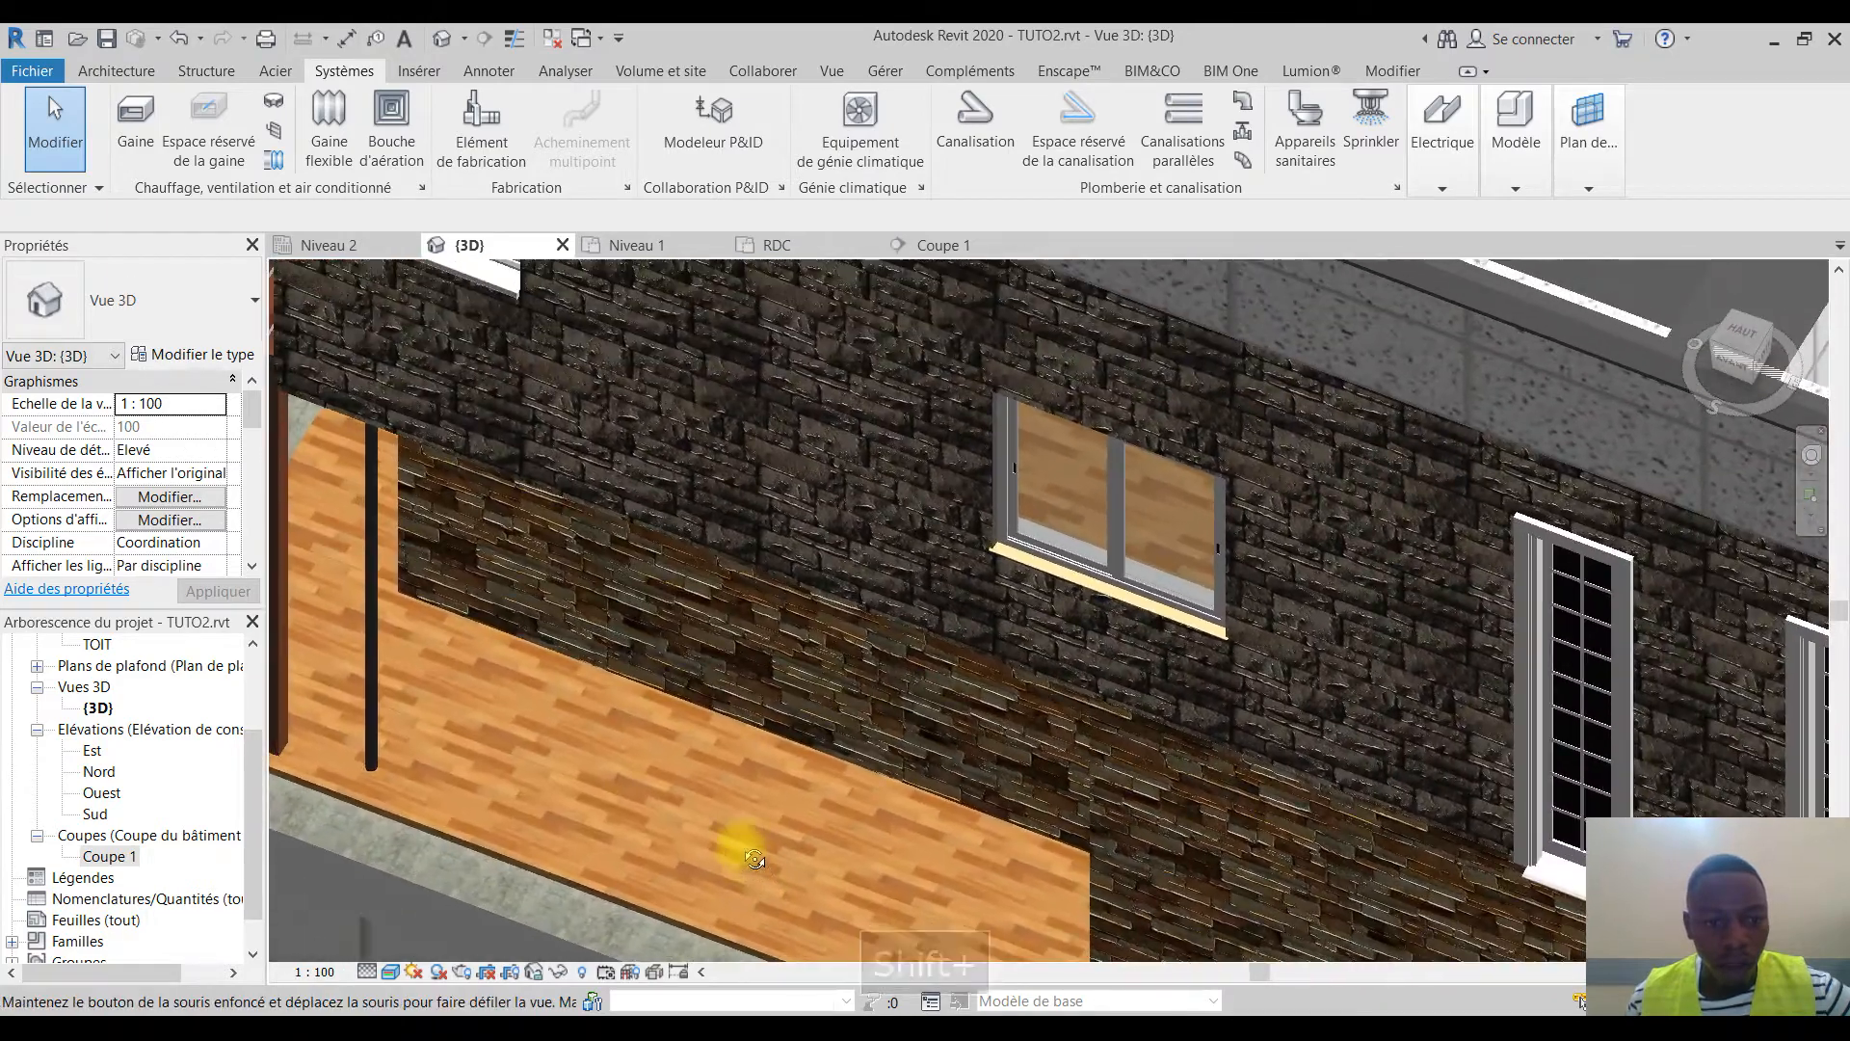
scroll(429, 776, "down", 1)
middle_click_drag(434, 785, 682, 880)
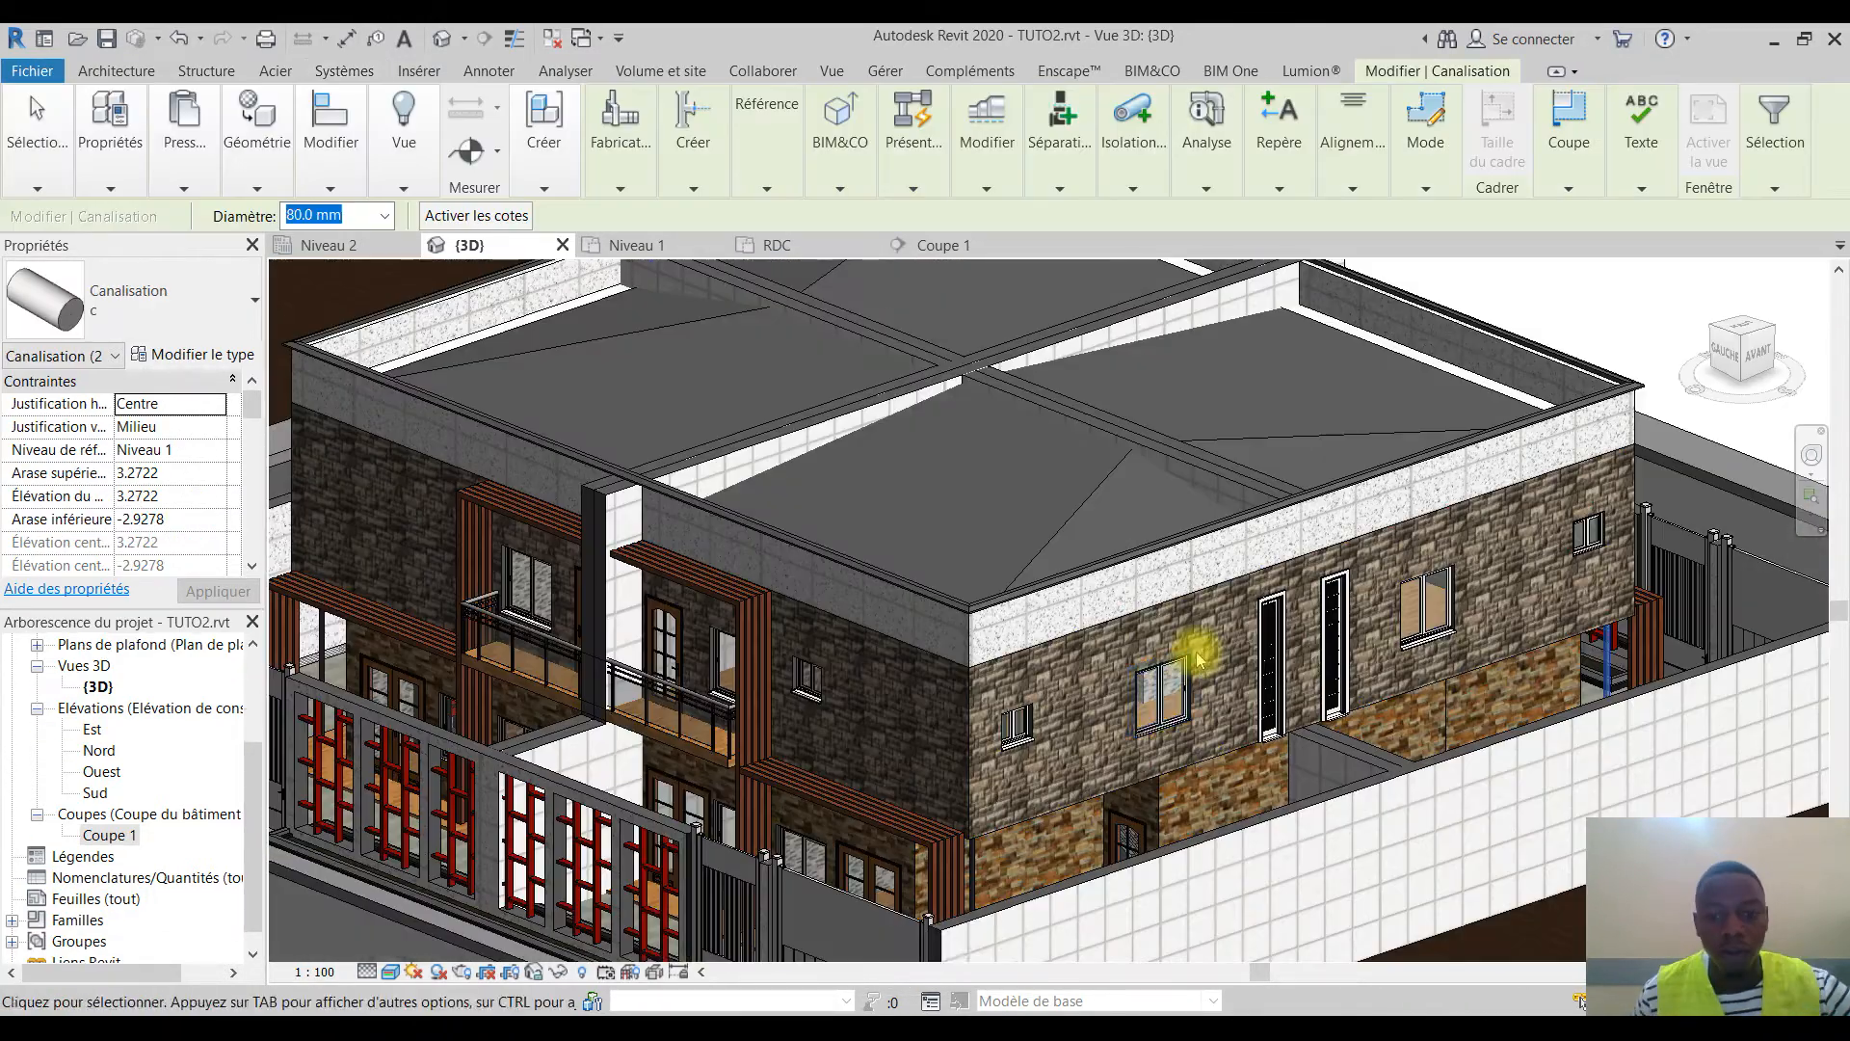
middle_click_drag(1197, 658, 1485, 654, "shift")
scroll(1628, 407, "up", 6)
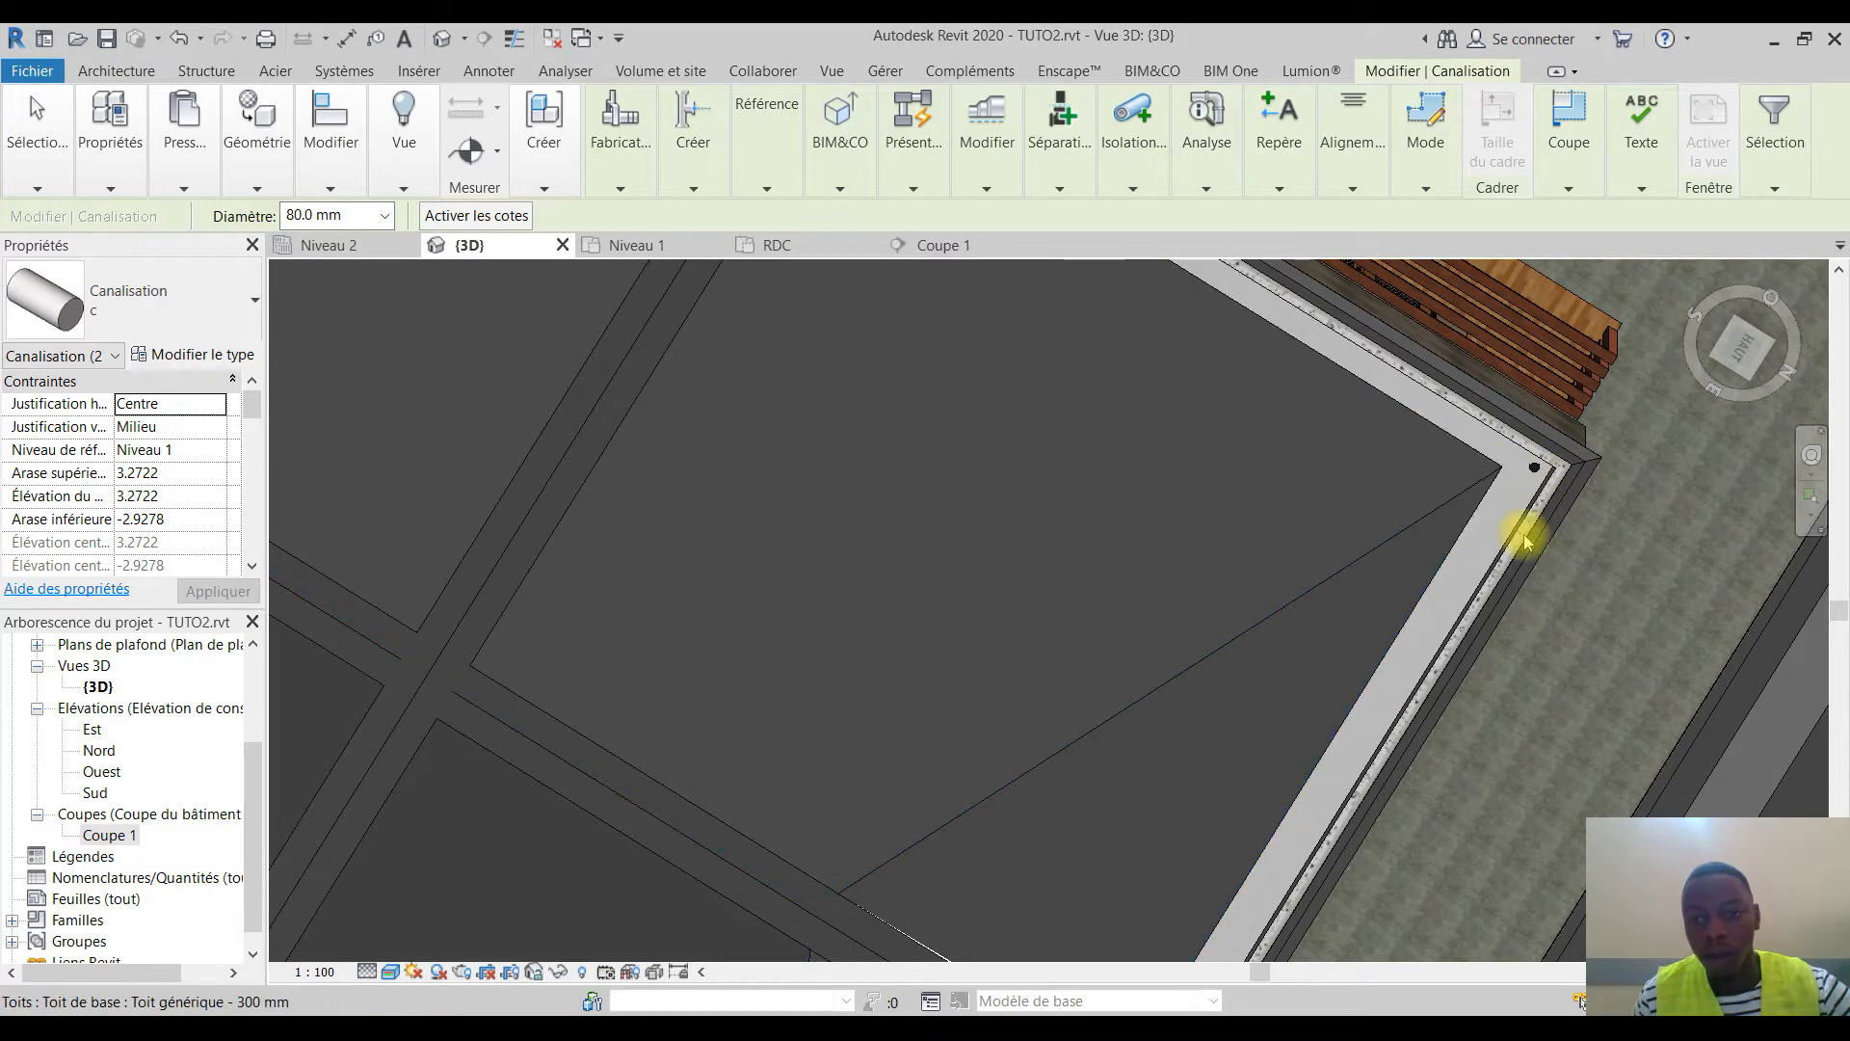
scroll(1524, 540, "down", 5)
middle_click_drag(1474, 611, 1553, 711, "shift")
scroll(1368, 752, "up", 3)
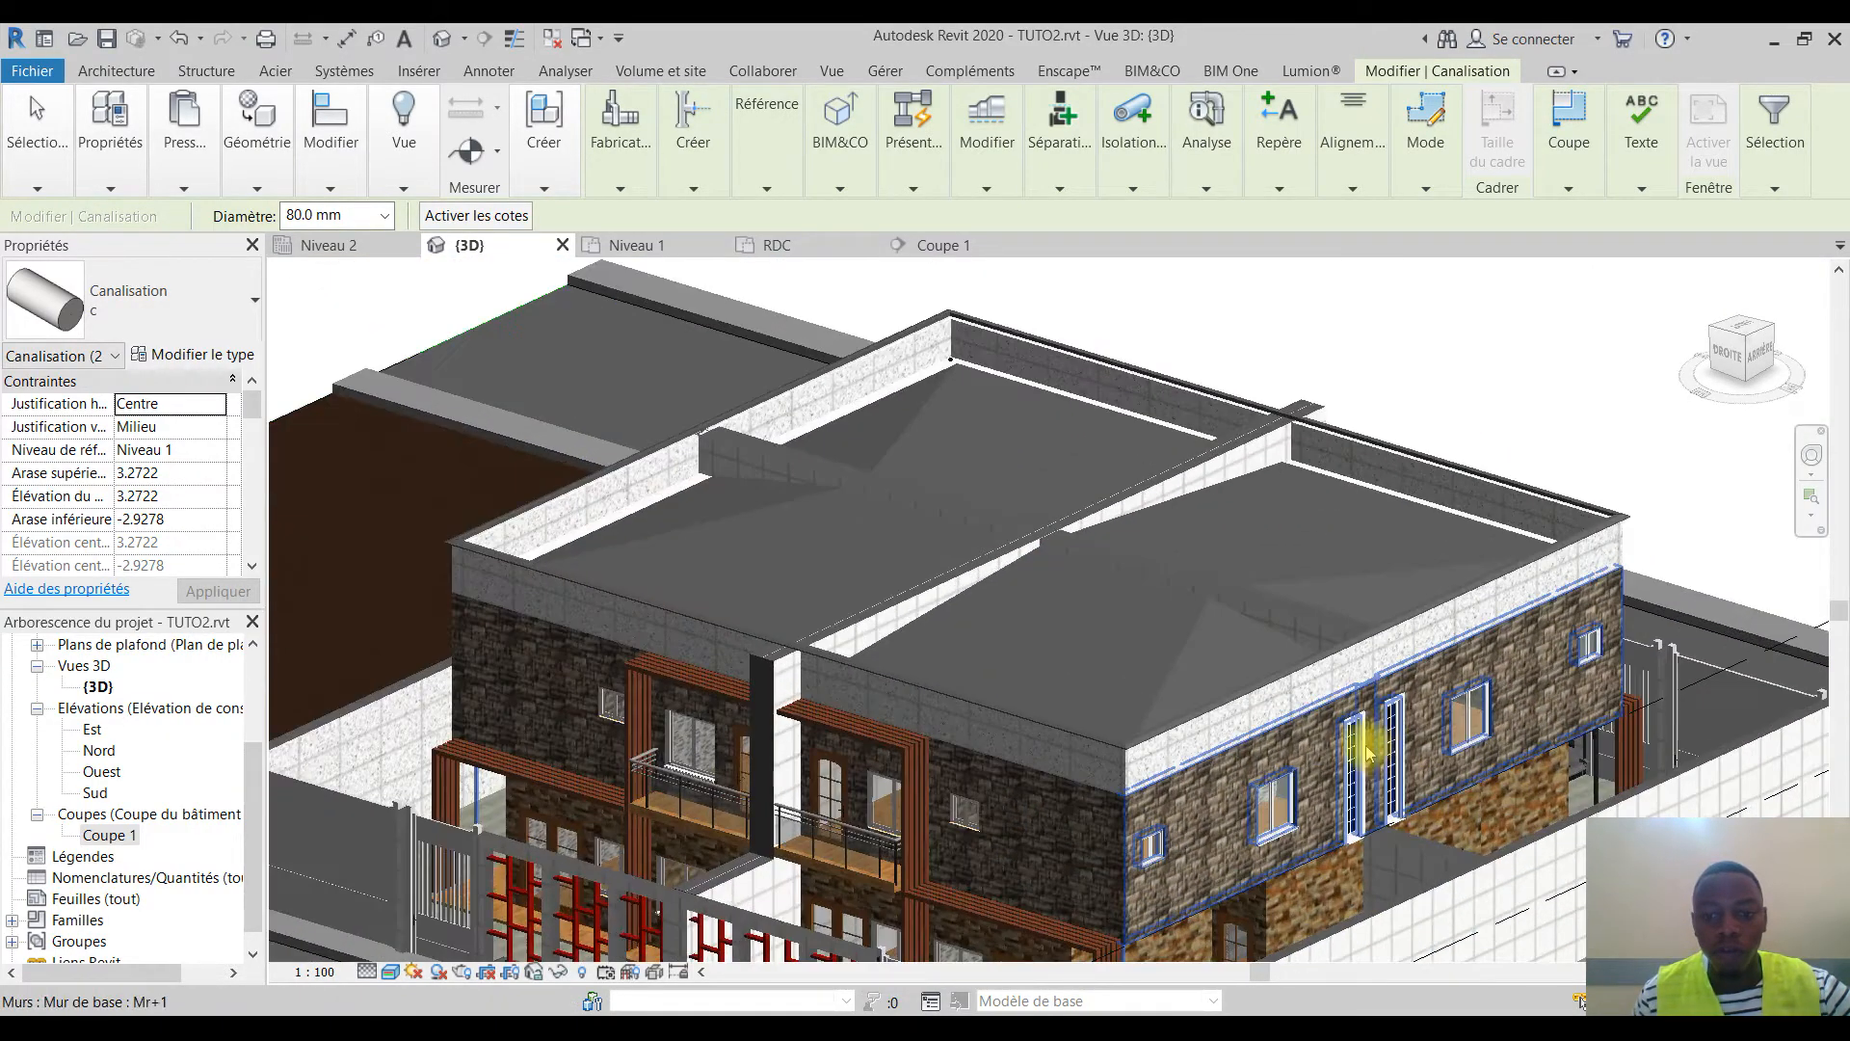
Set the structural layer thickness of the roof type Toit générique - 300 mm to 0.01 m
scroll(1369, 751, "up", 2)
left_click(1086, 598)
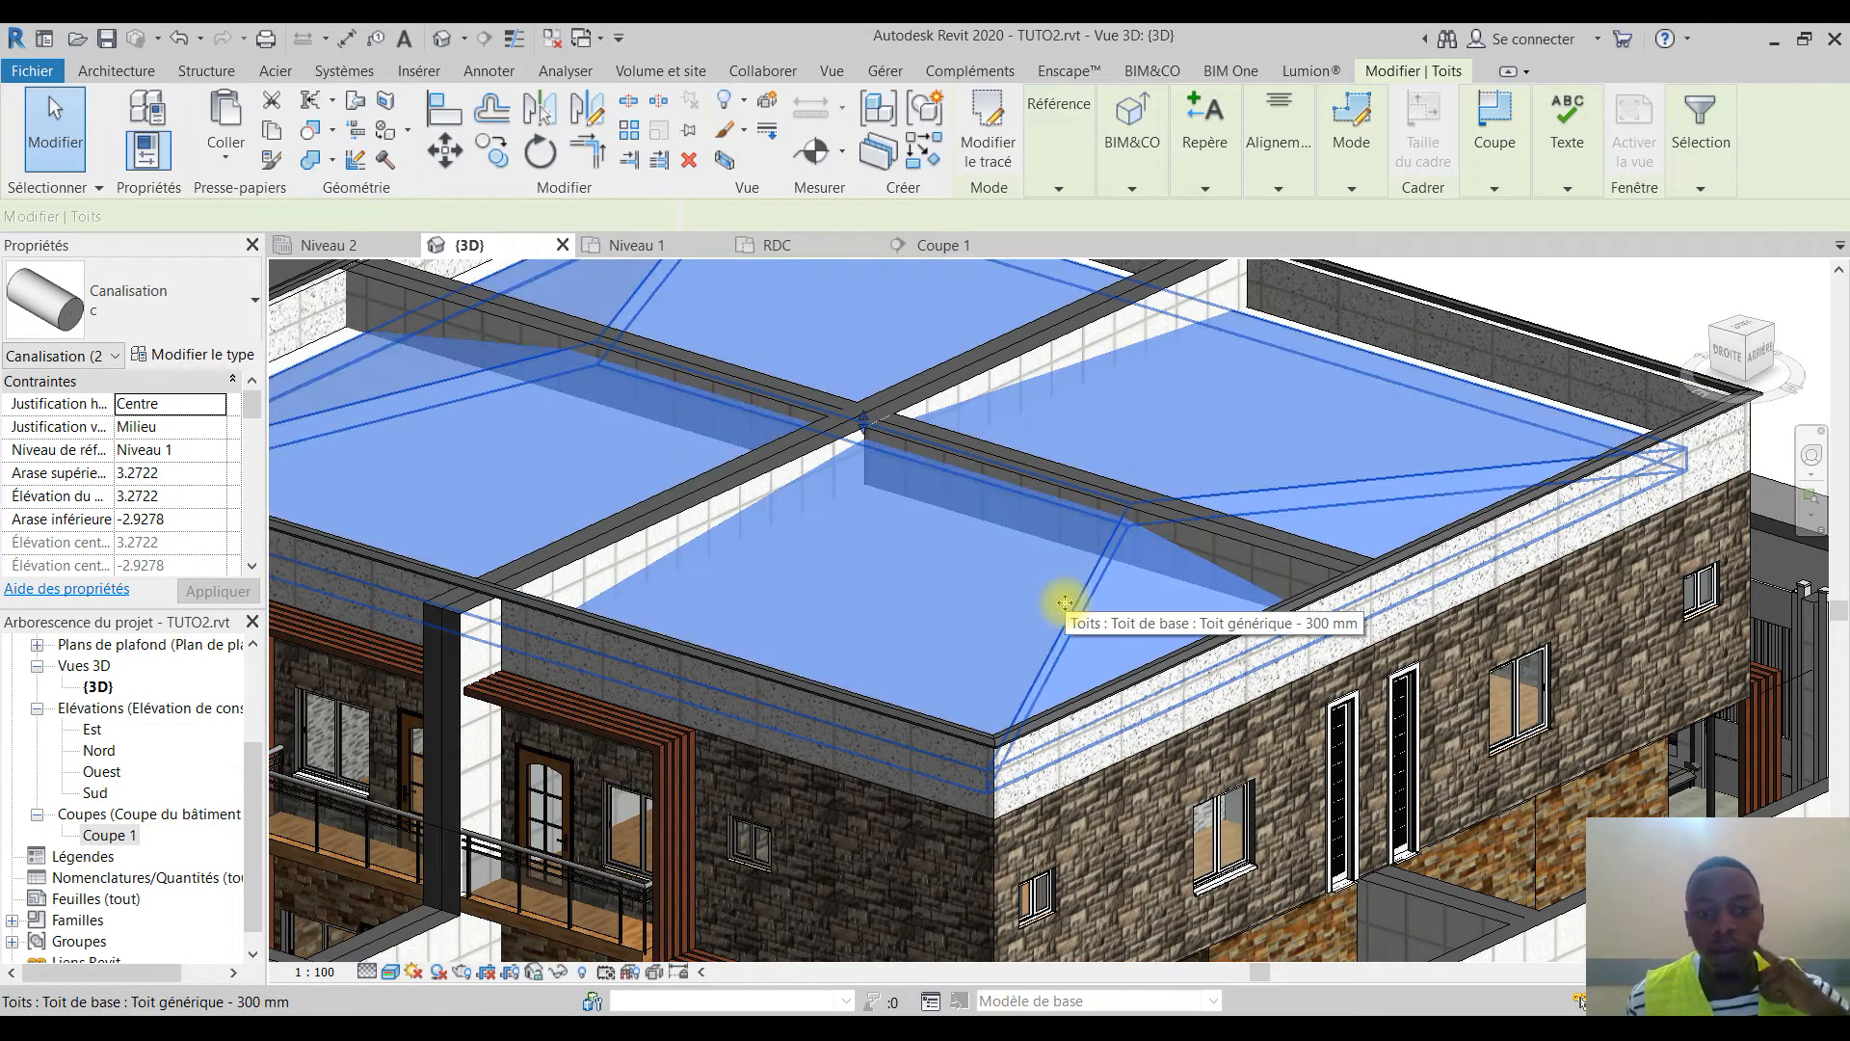
middle_click_drag(1135, 590, 1254, 534)
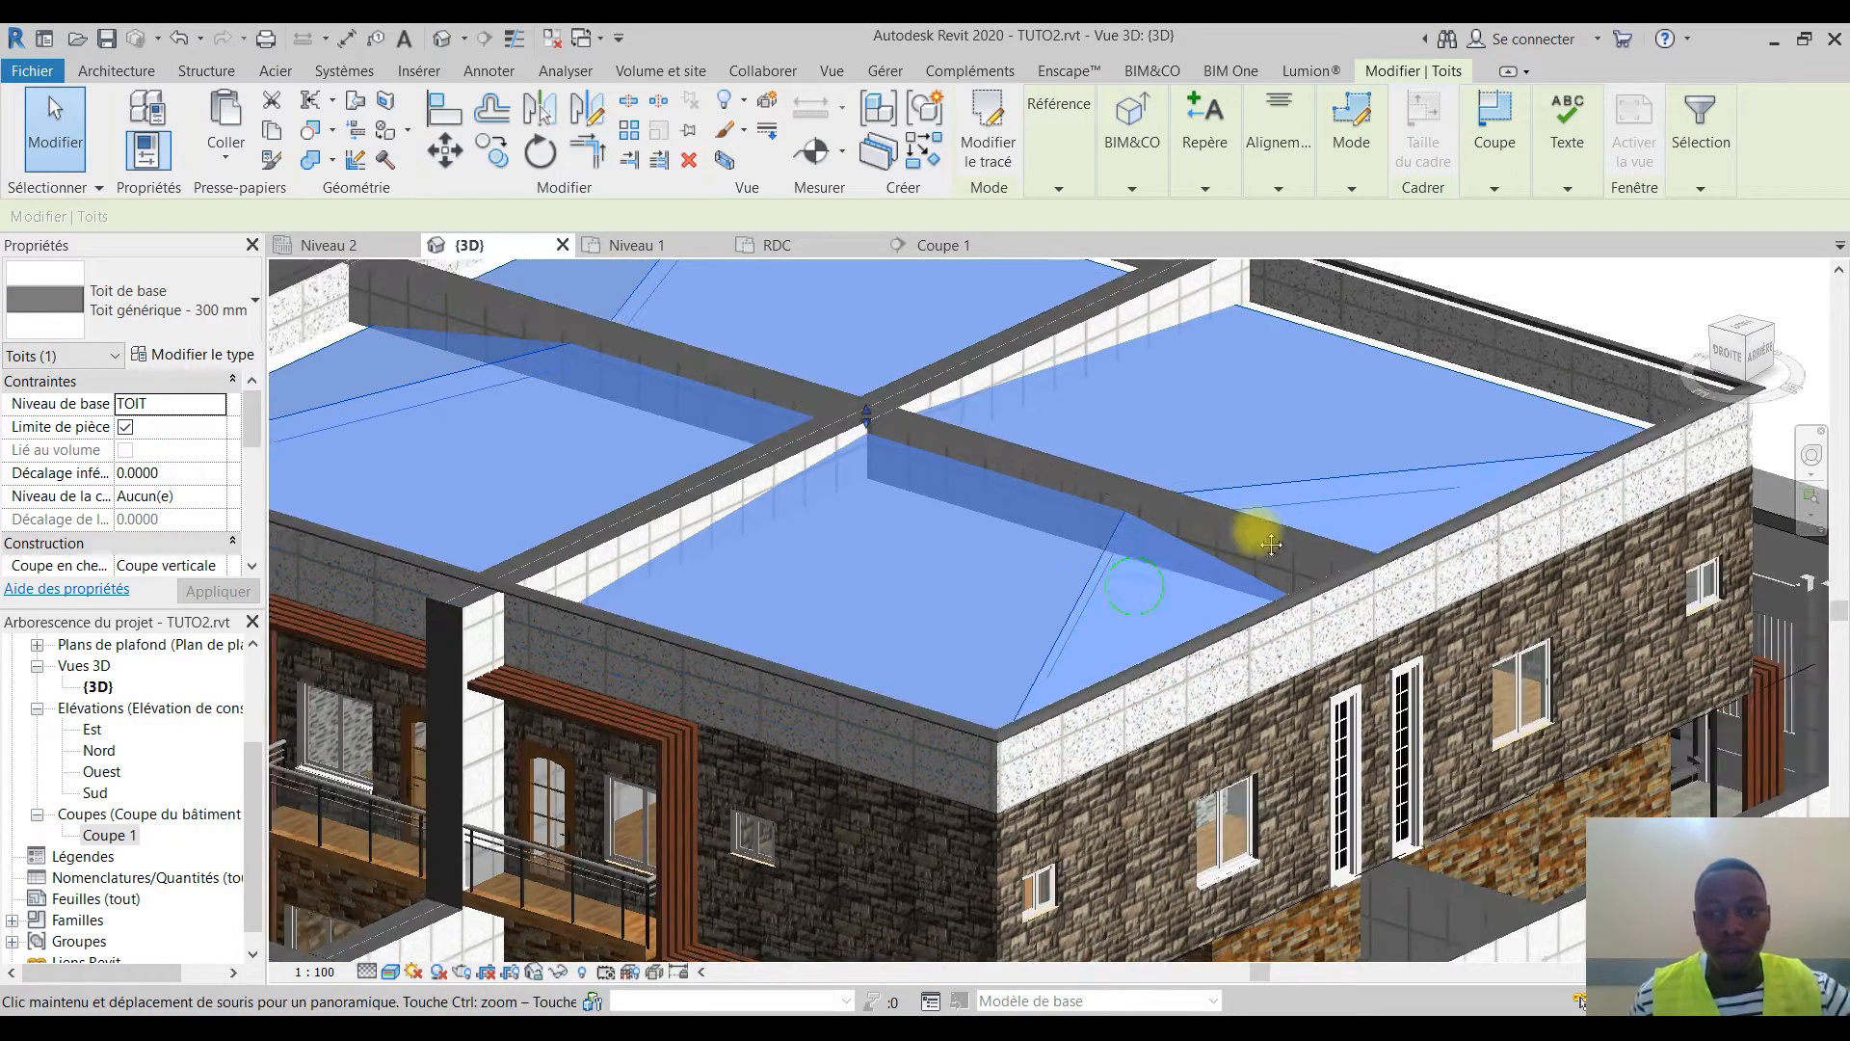
left_click(205, 356)
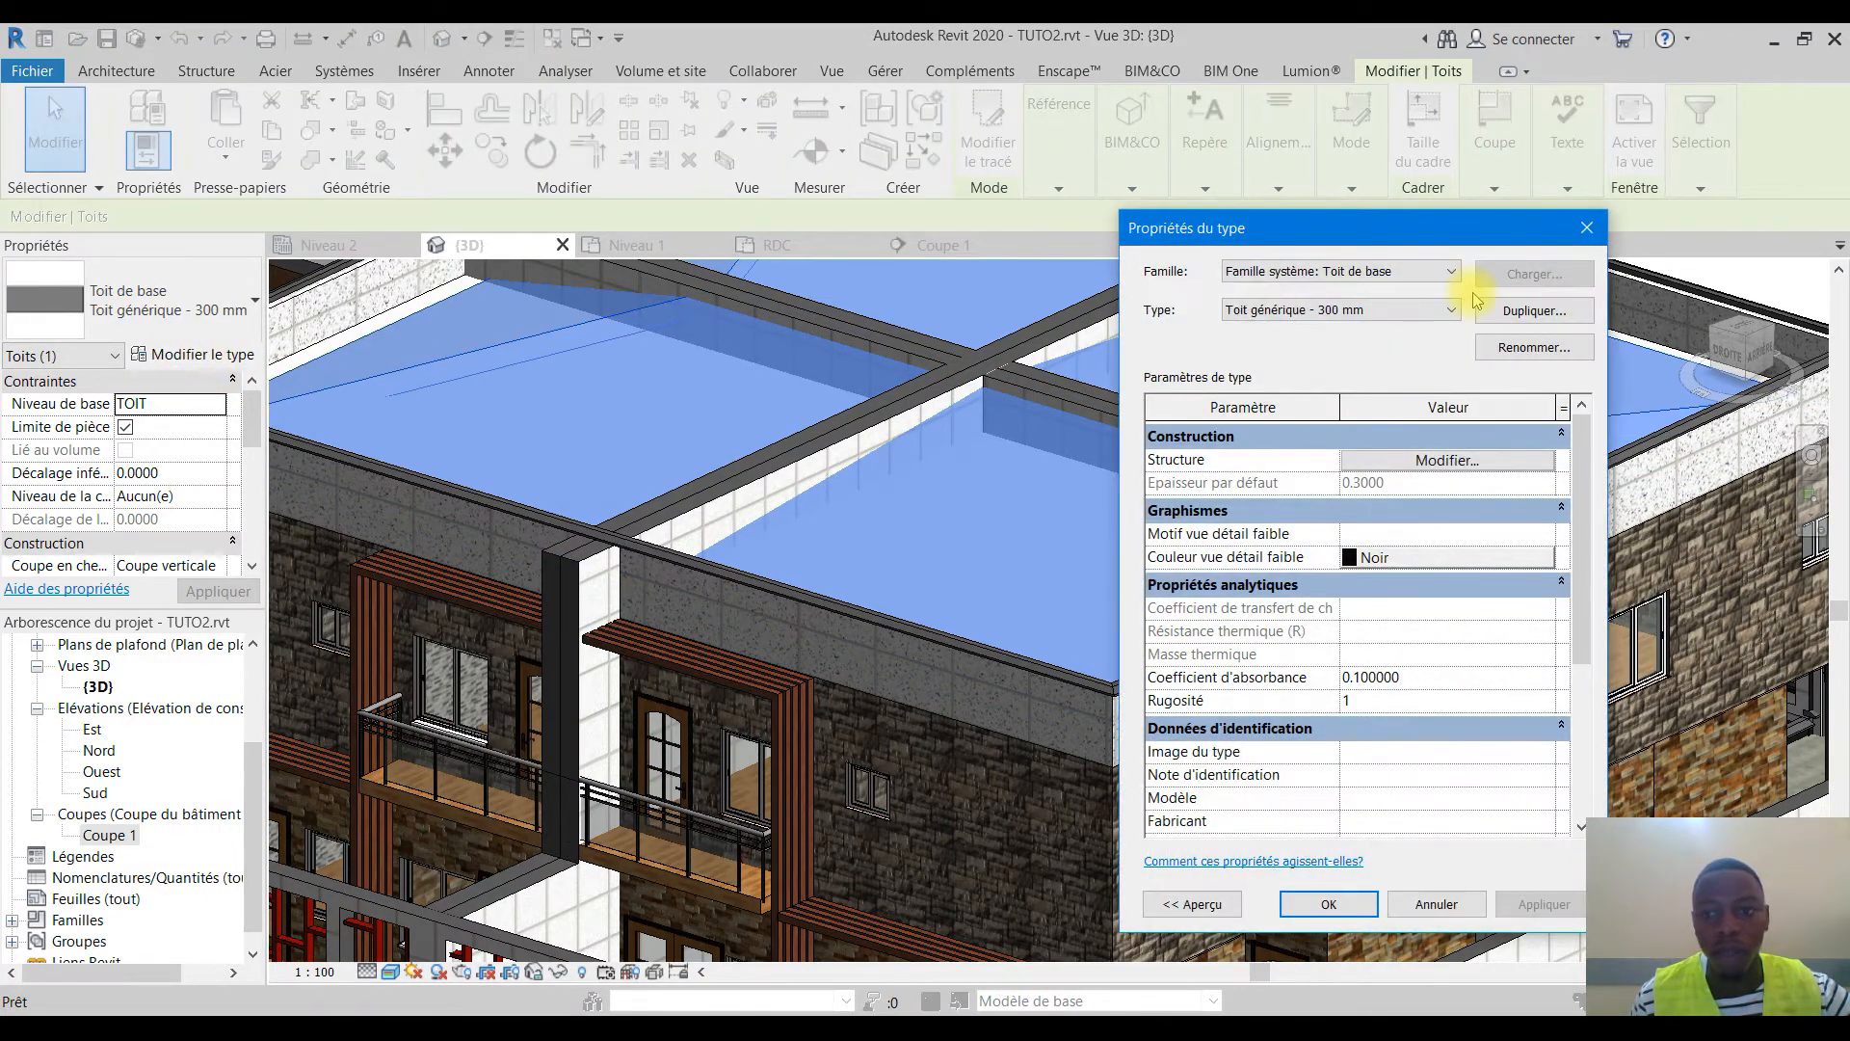
left_click(1421, 463)
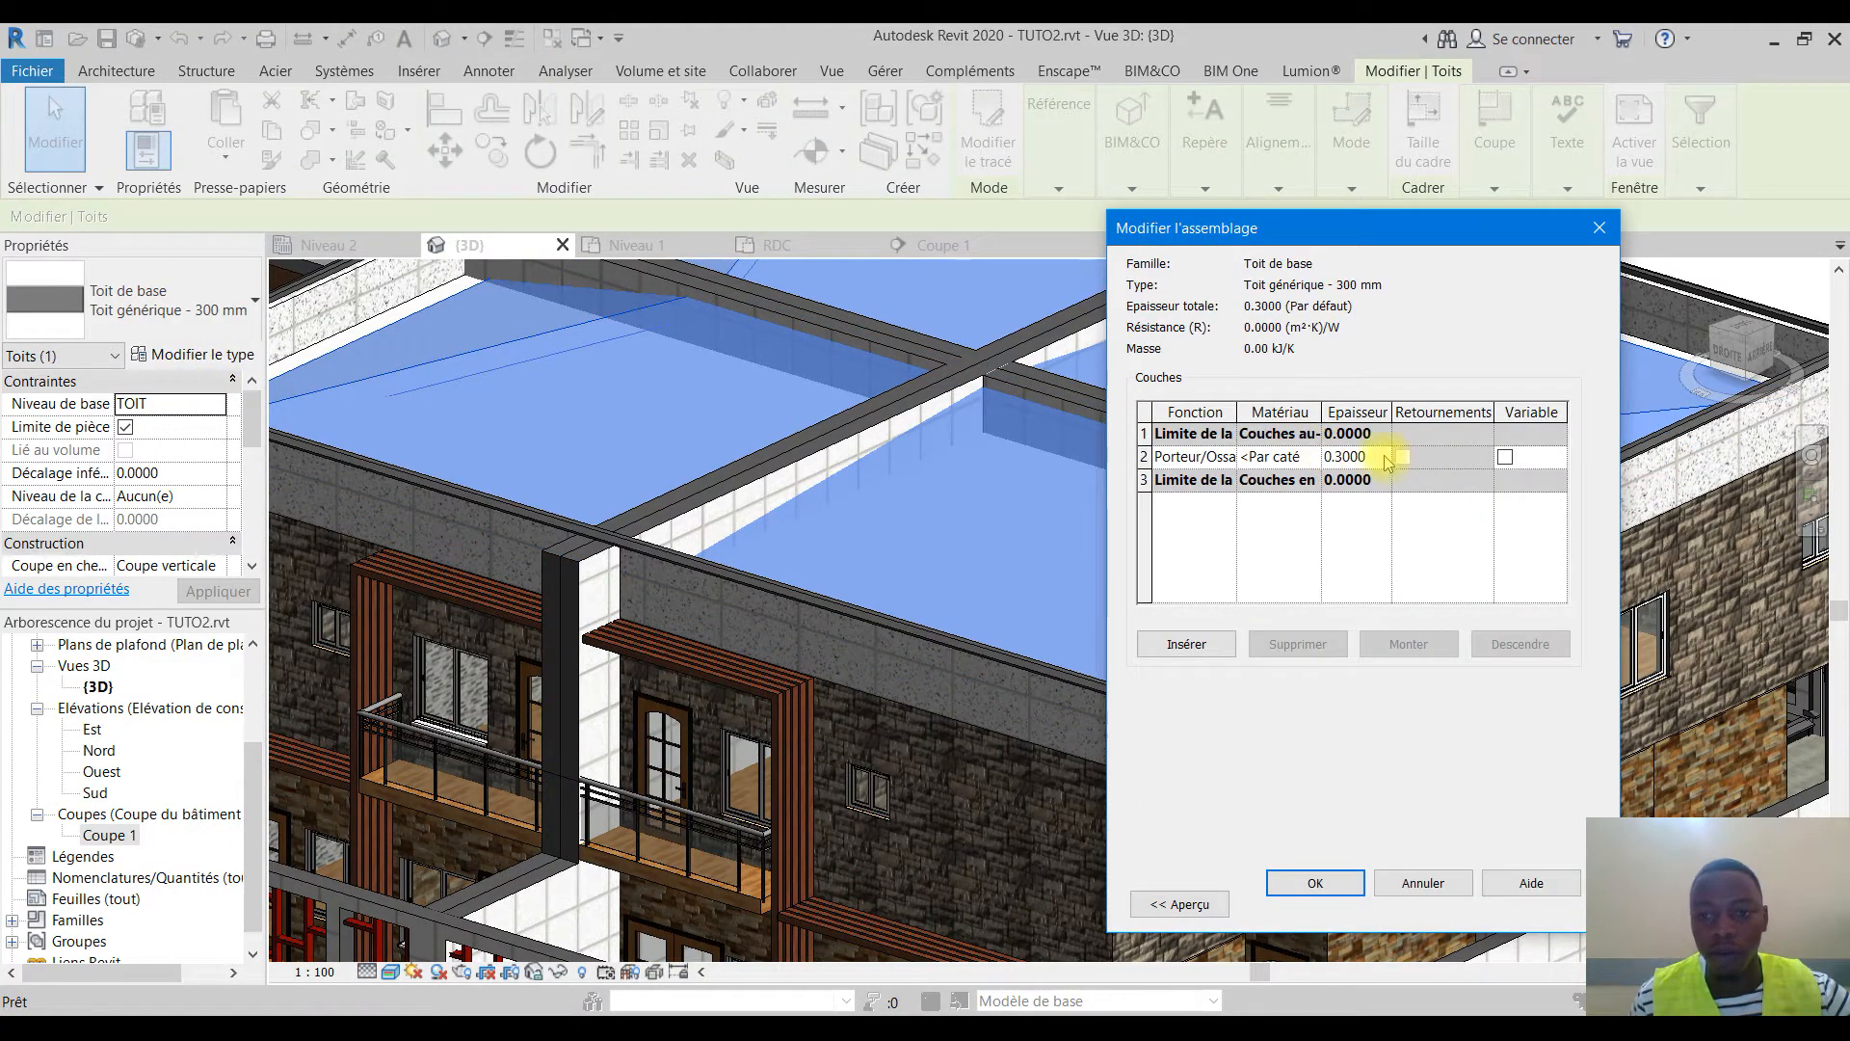
type("0.")
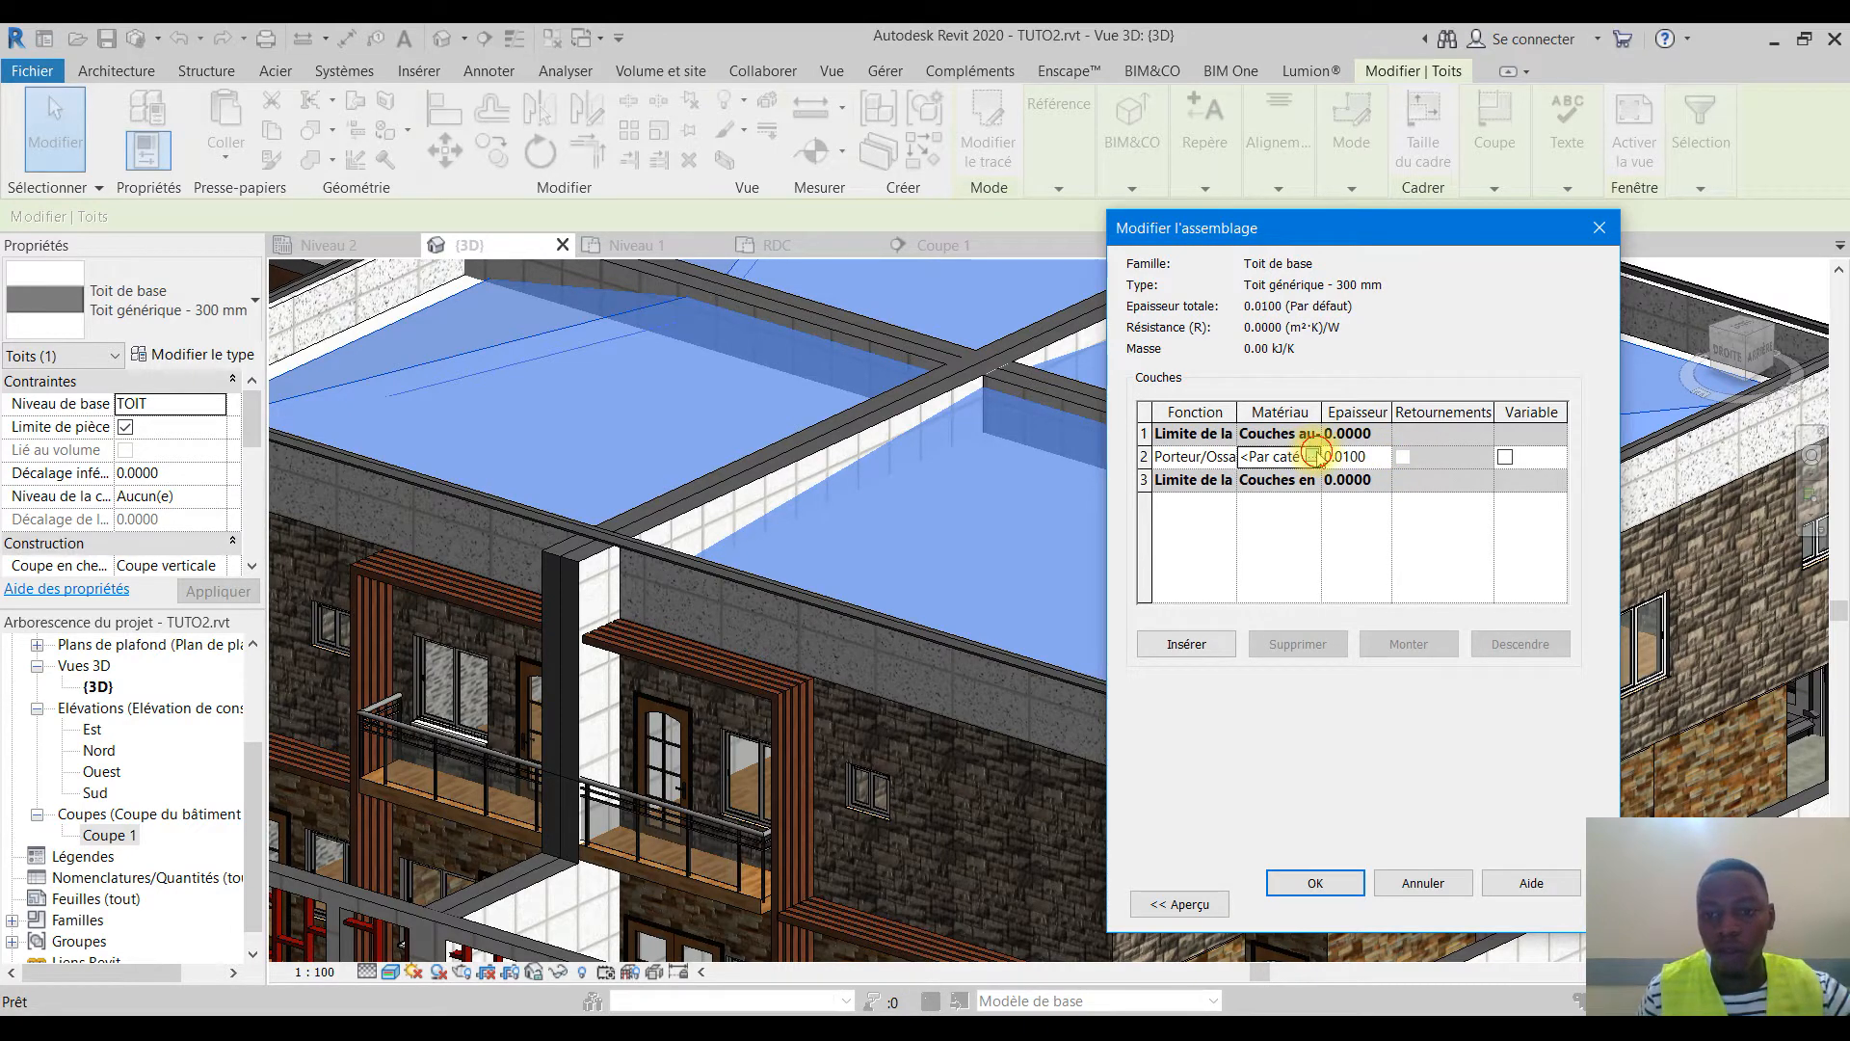
Choose the wood material Bois for the roof's structural layer
left_click(1313, 458)
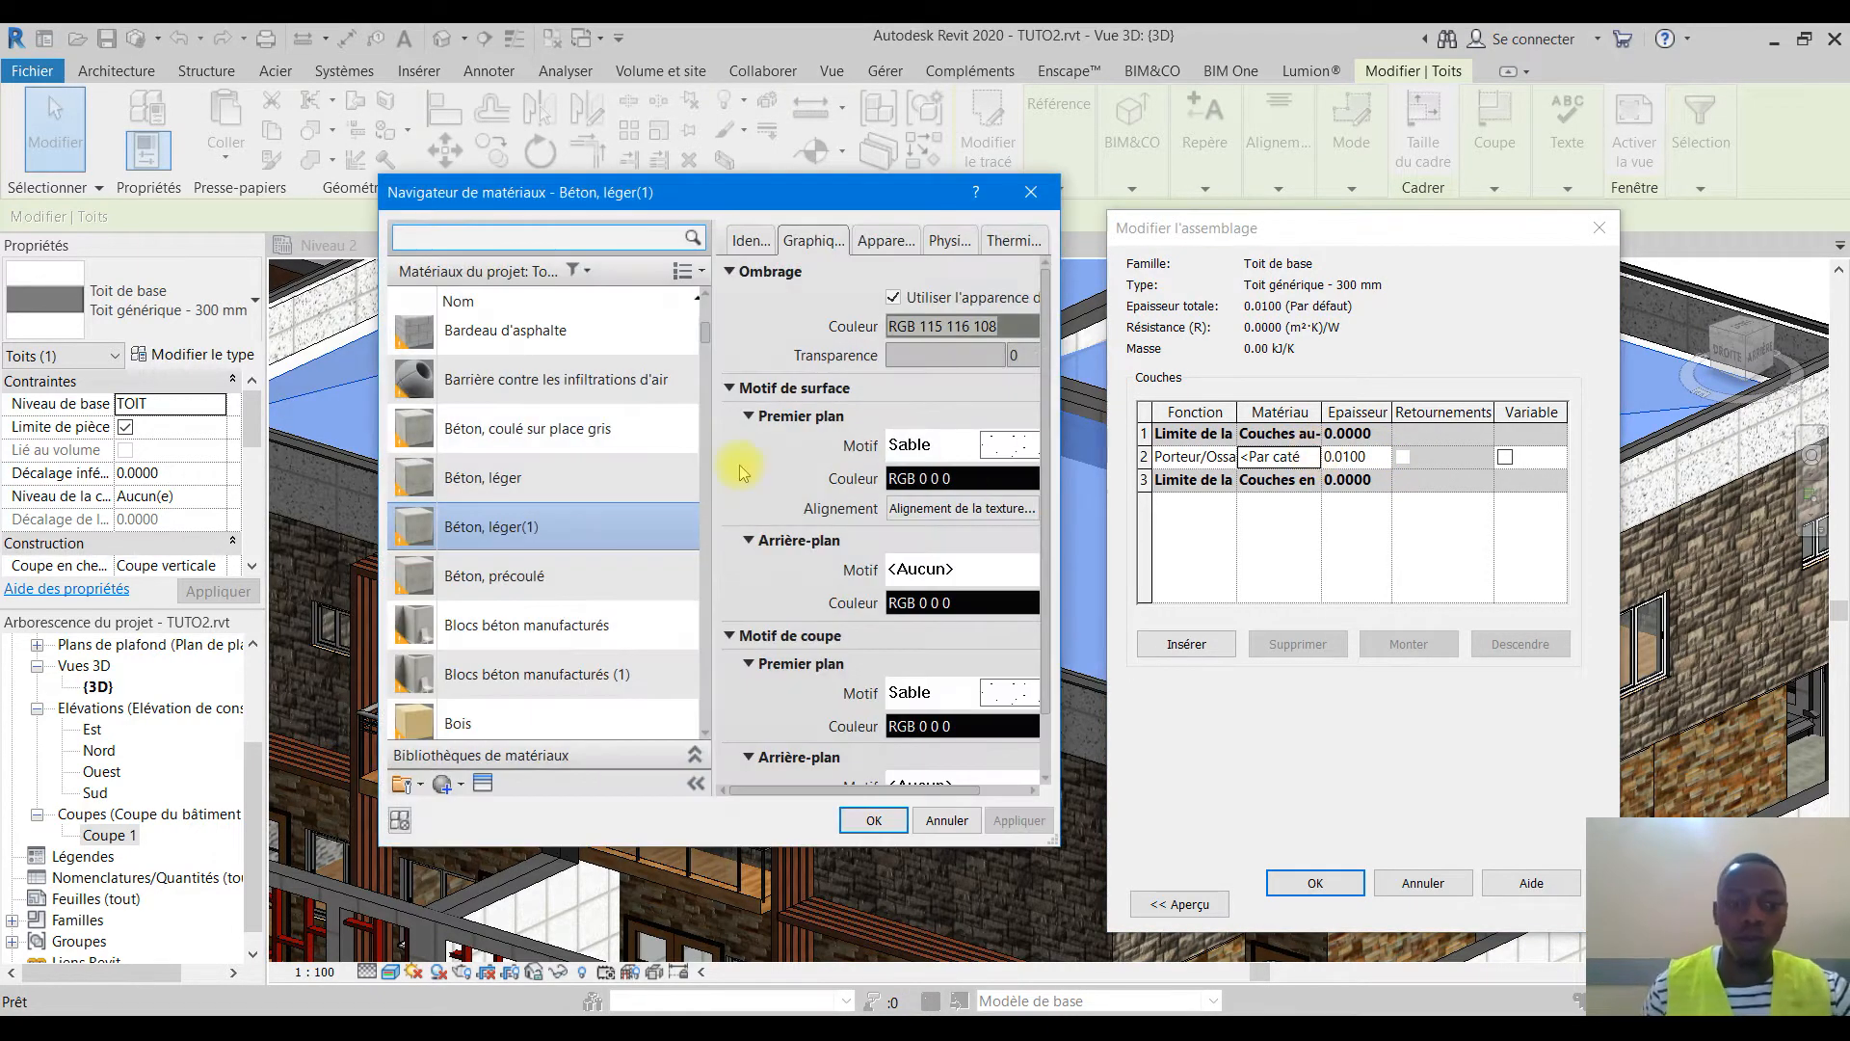
scroll(491, 732, "down", 1)
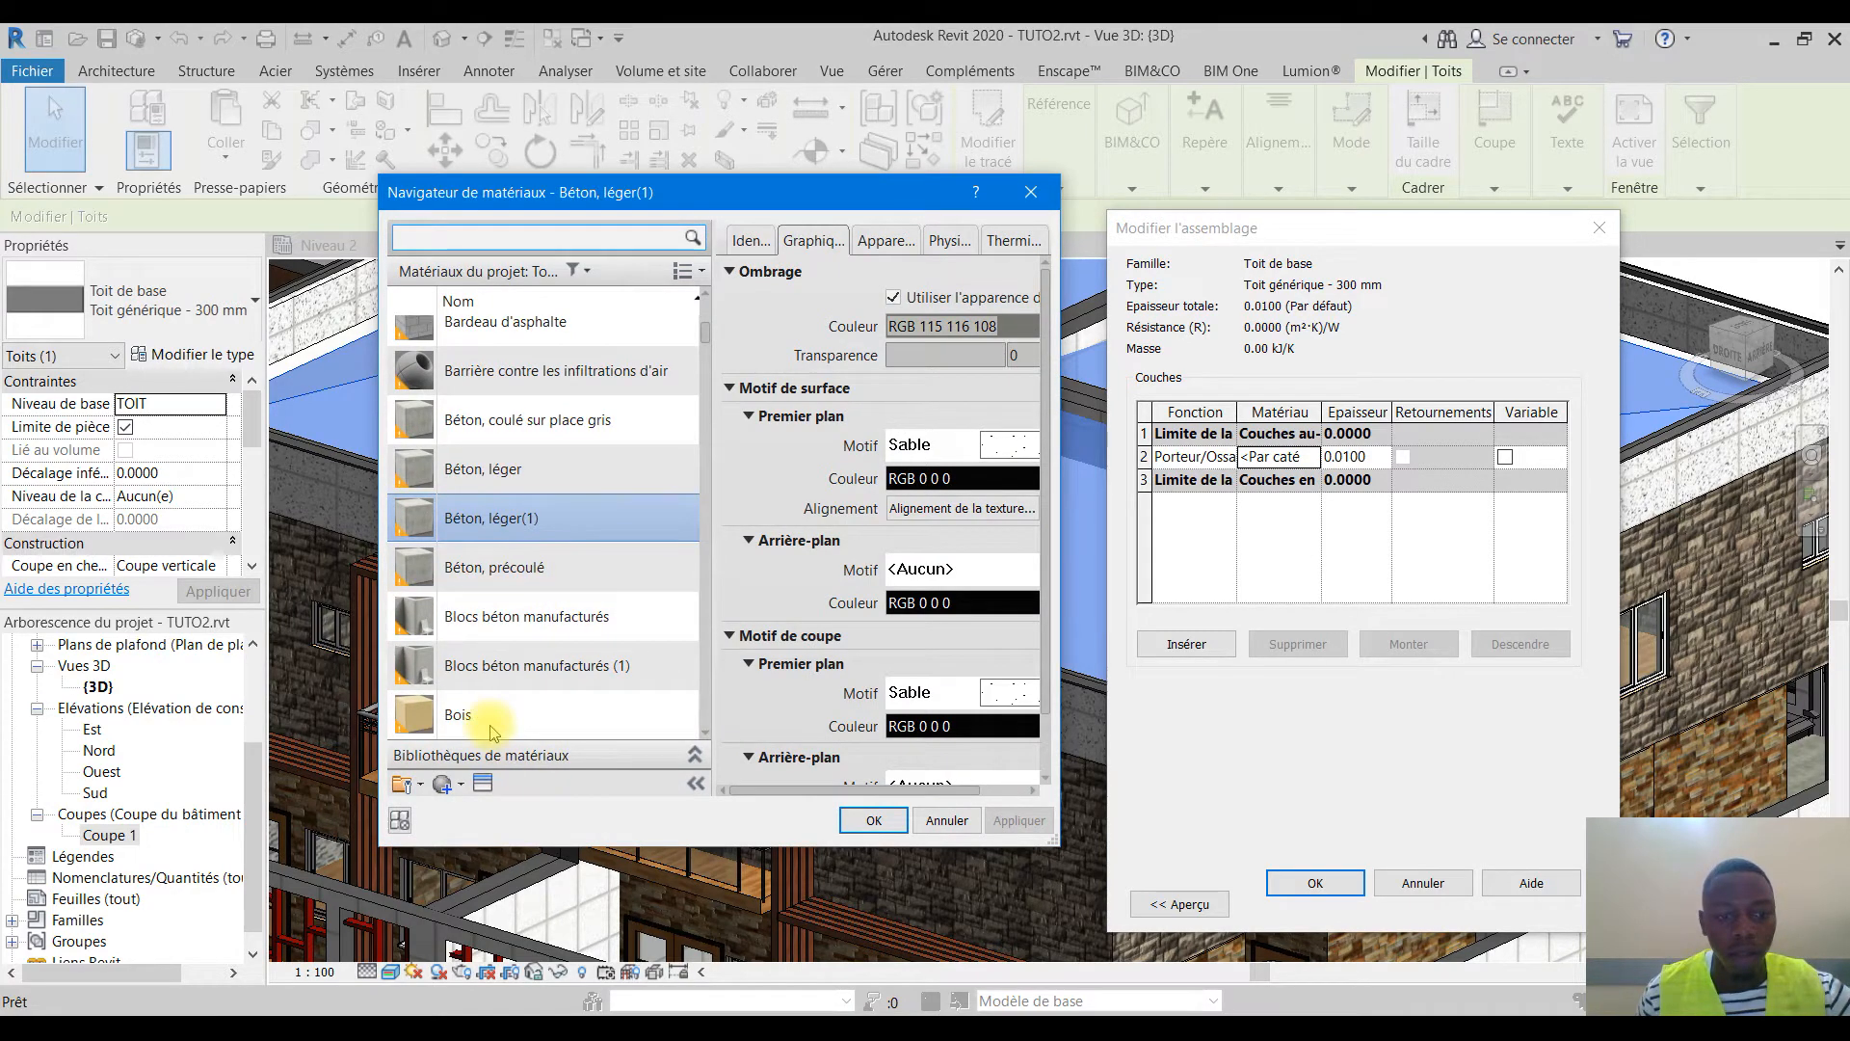
left_click(516, 716)
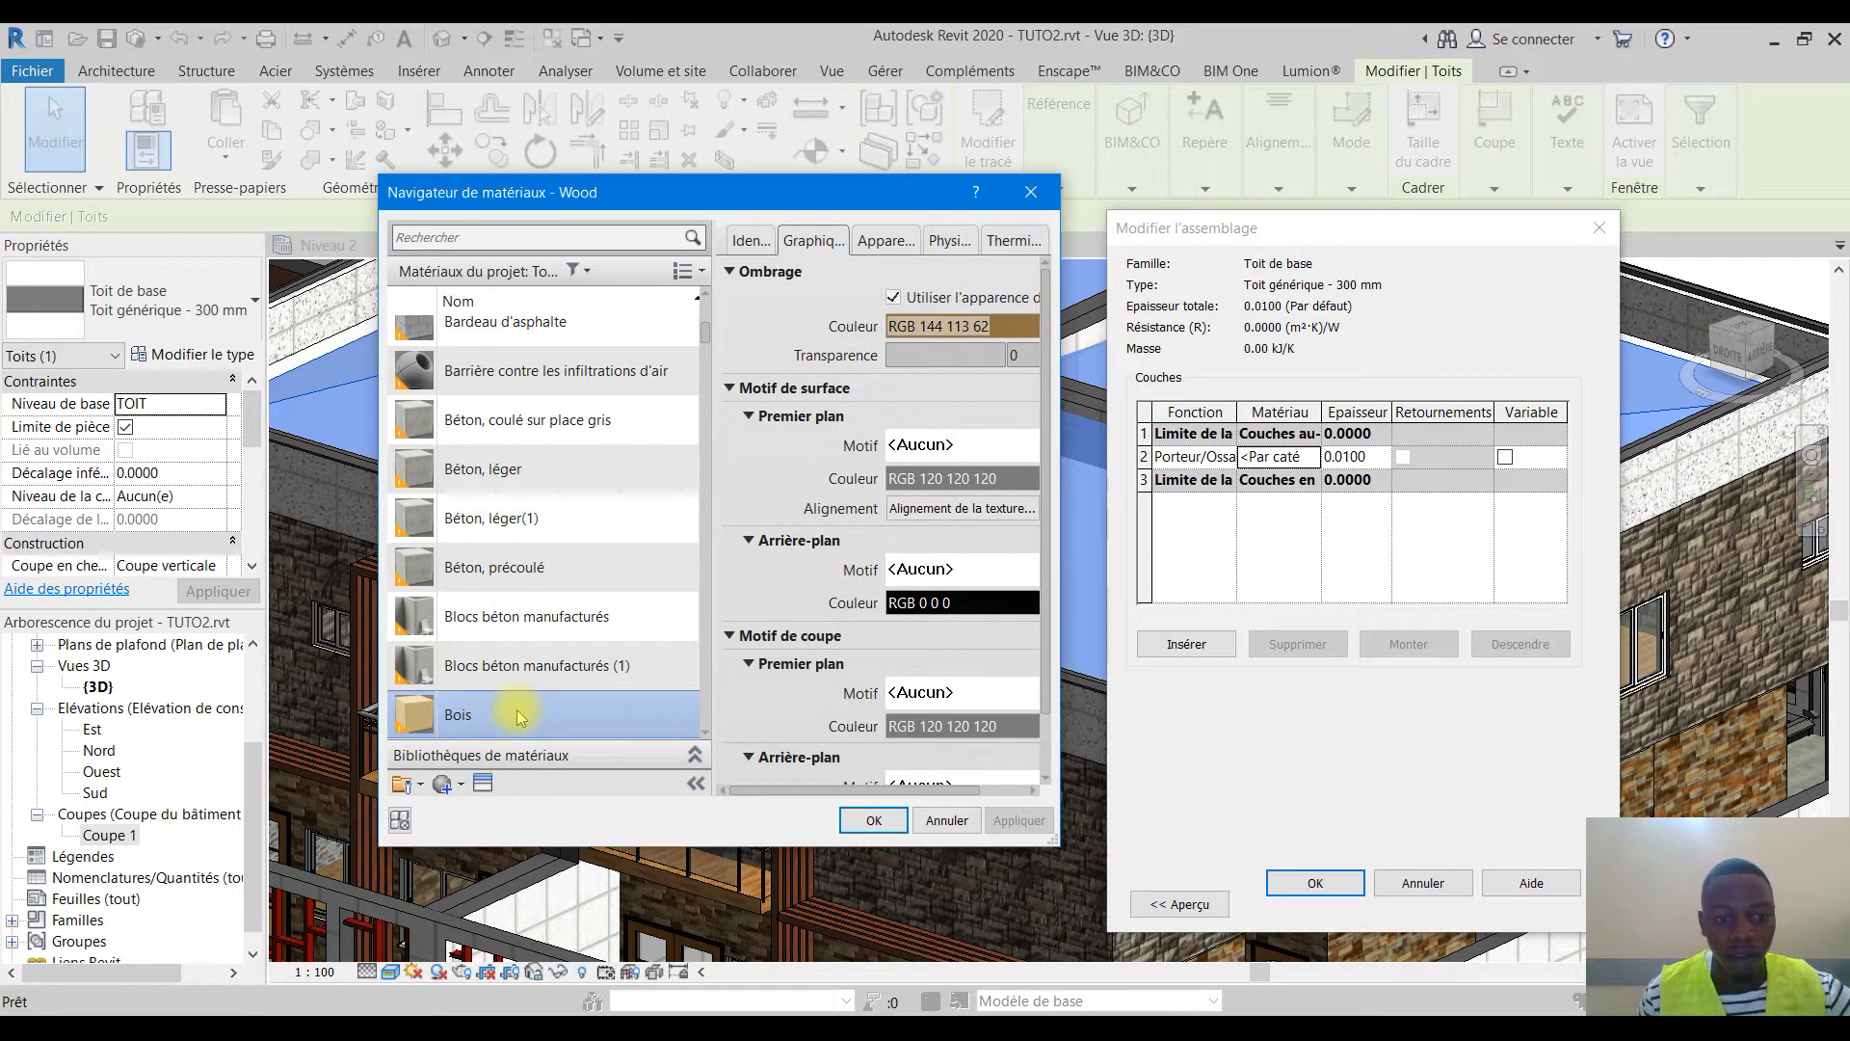
double_click(472, 720)
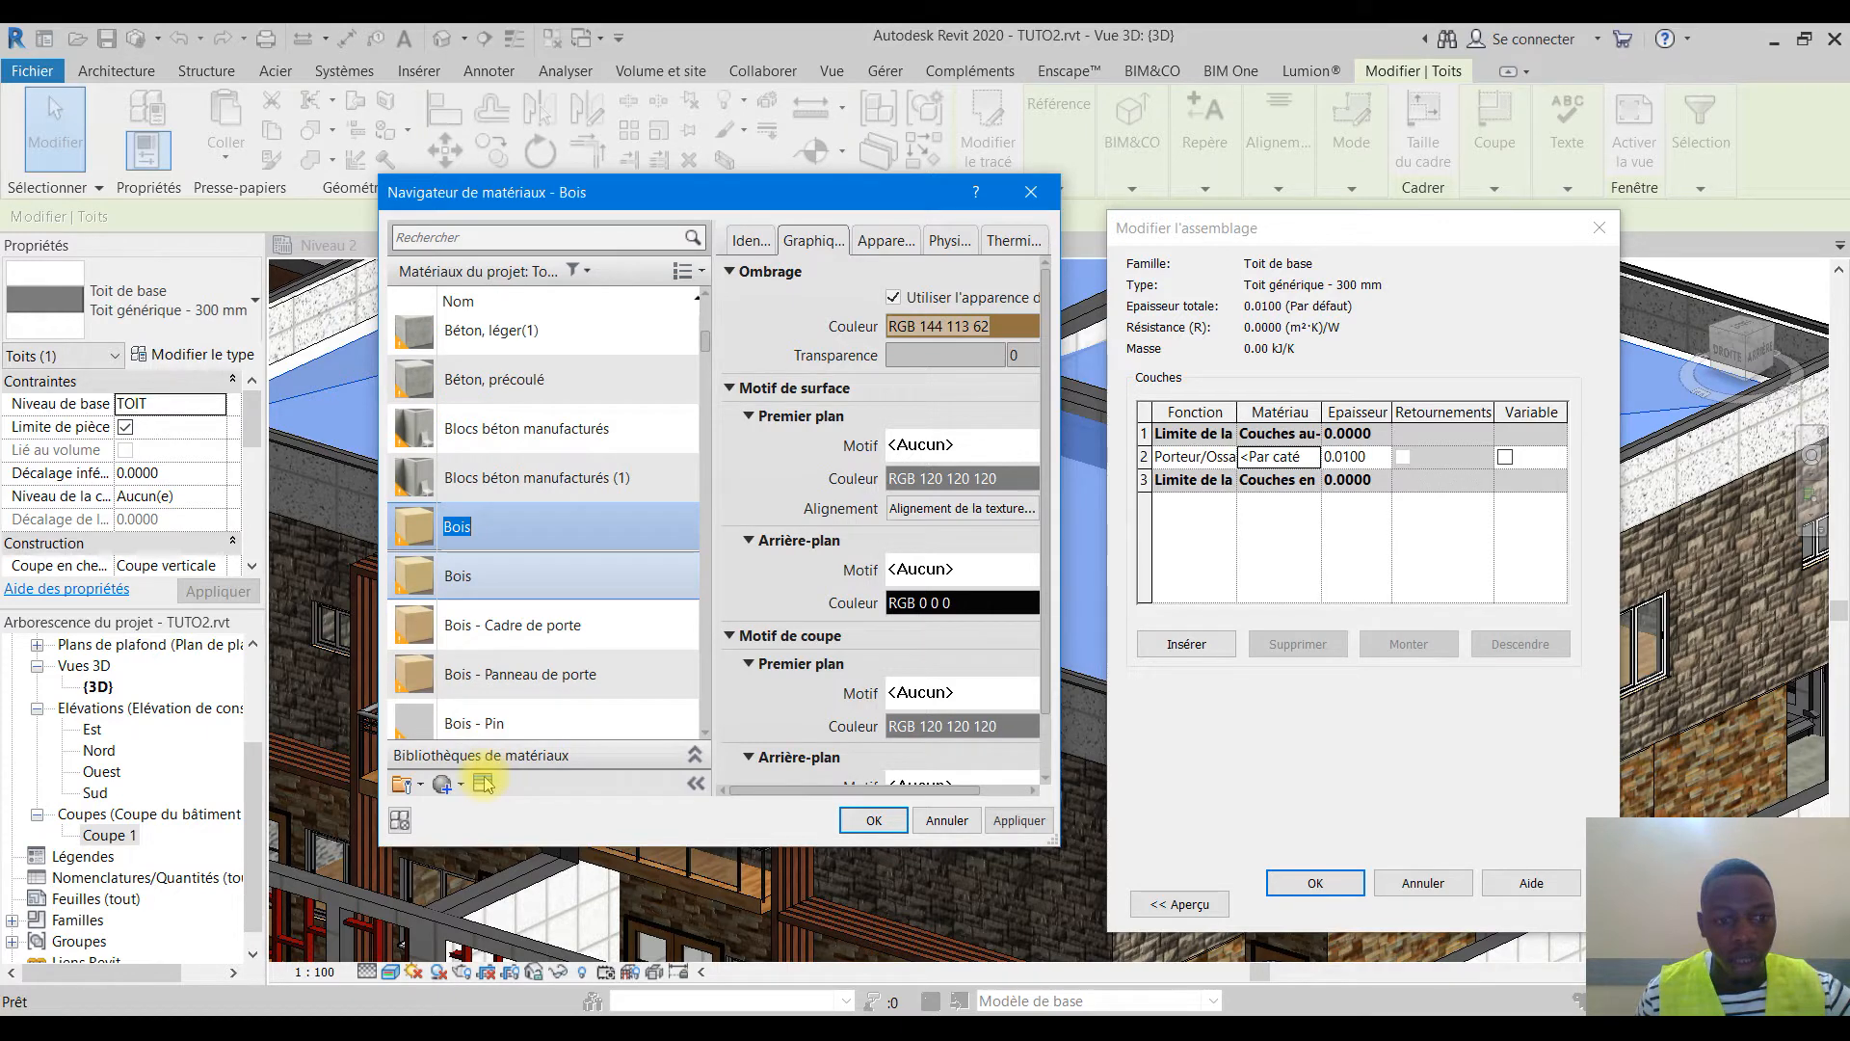
Replace the Bois material's appearance with Tuile espagnole - Rouge 3 and apply it to the roof type
left_click(483, 783)
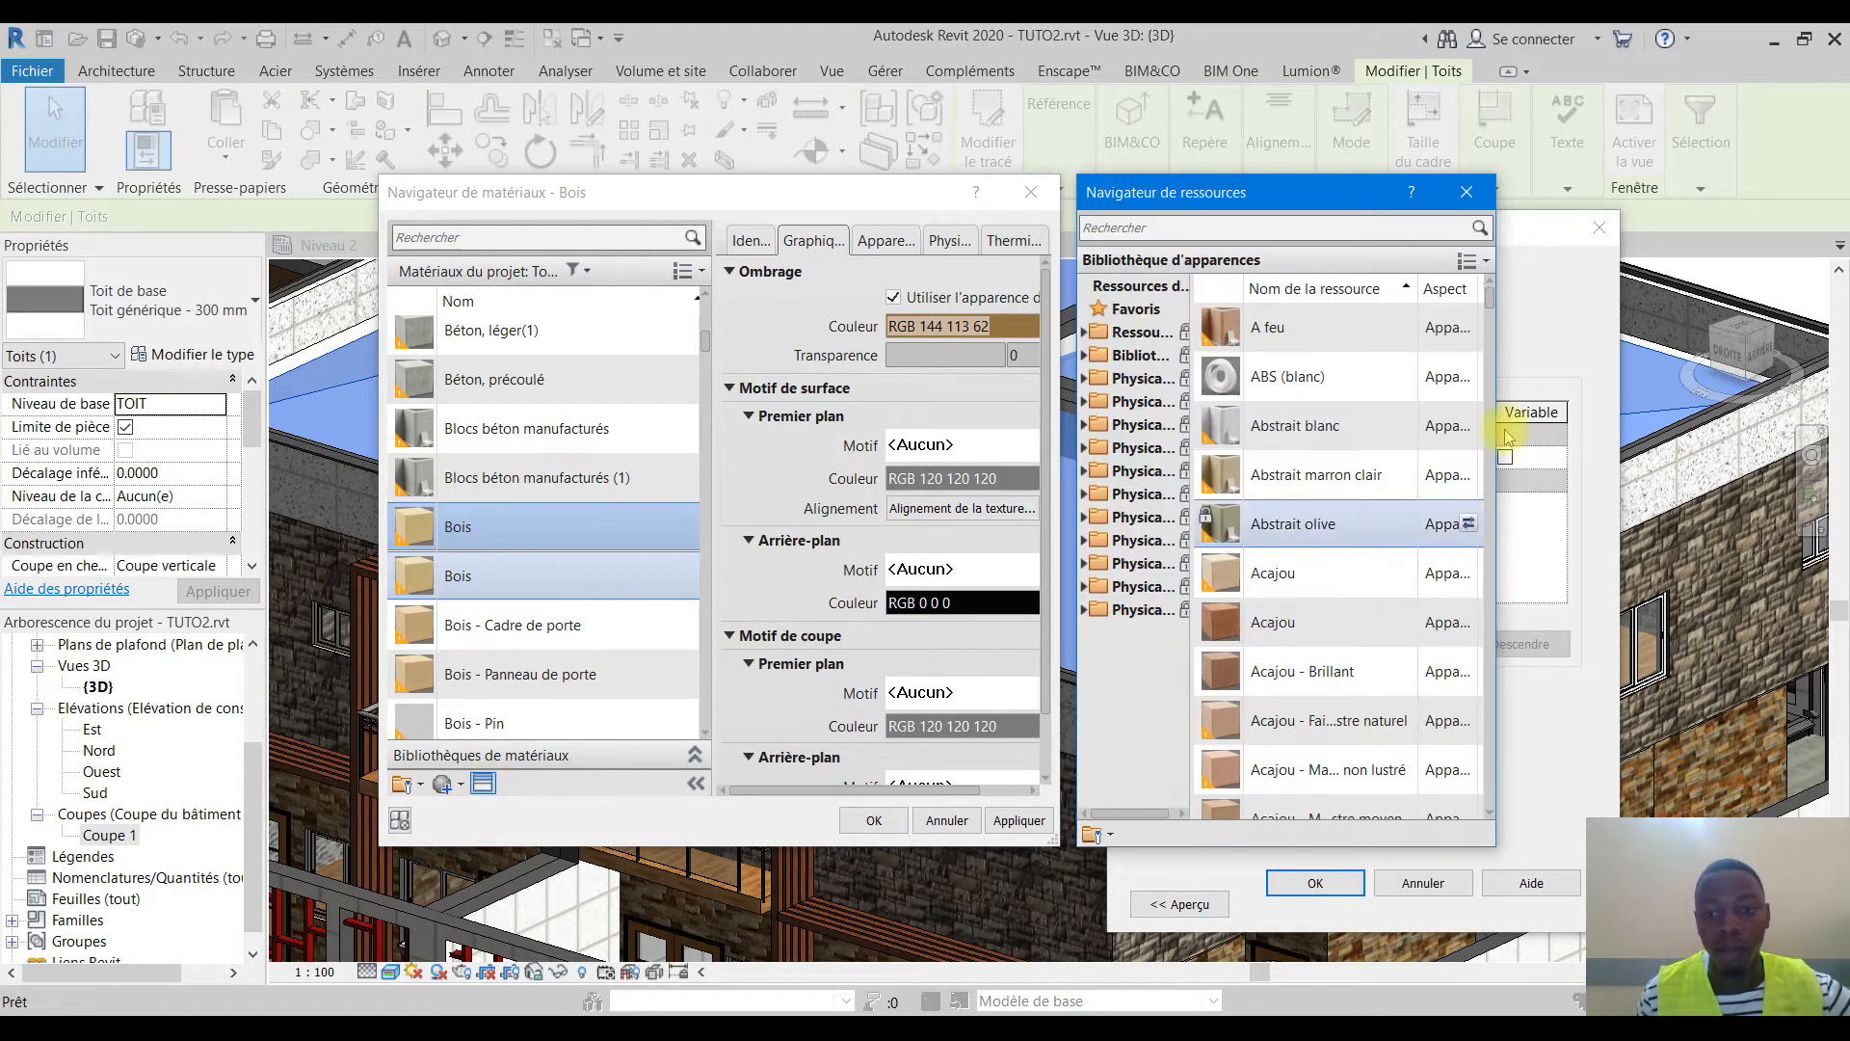
left_click_drag(1491, 298, 1496, 786)
scroll(1358, 665, "down", 5)
scroll(1308, 675, "down", 3)
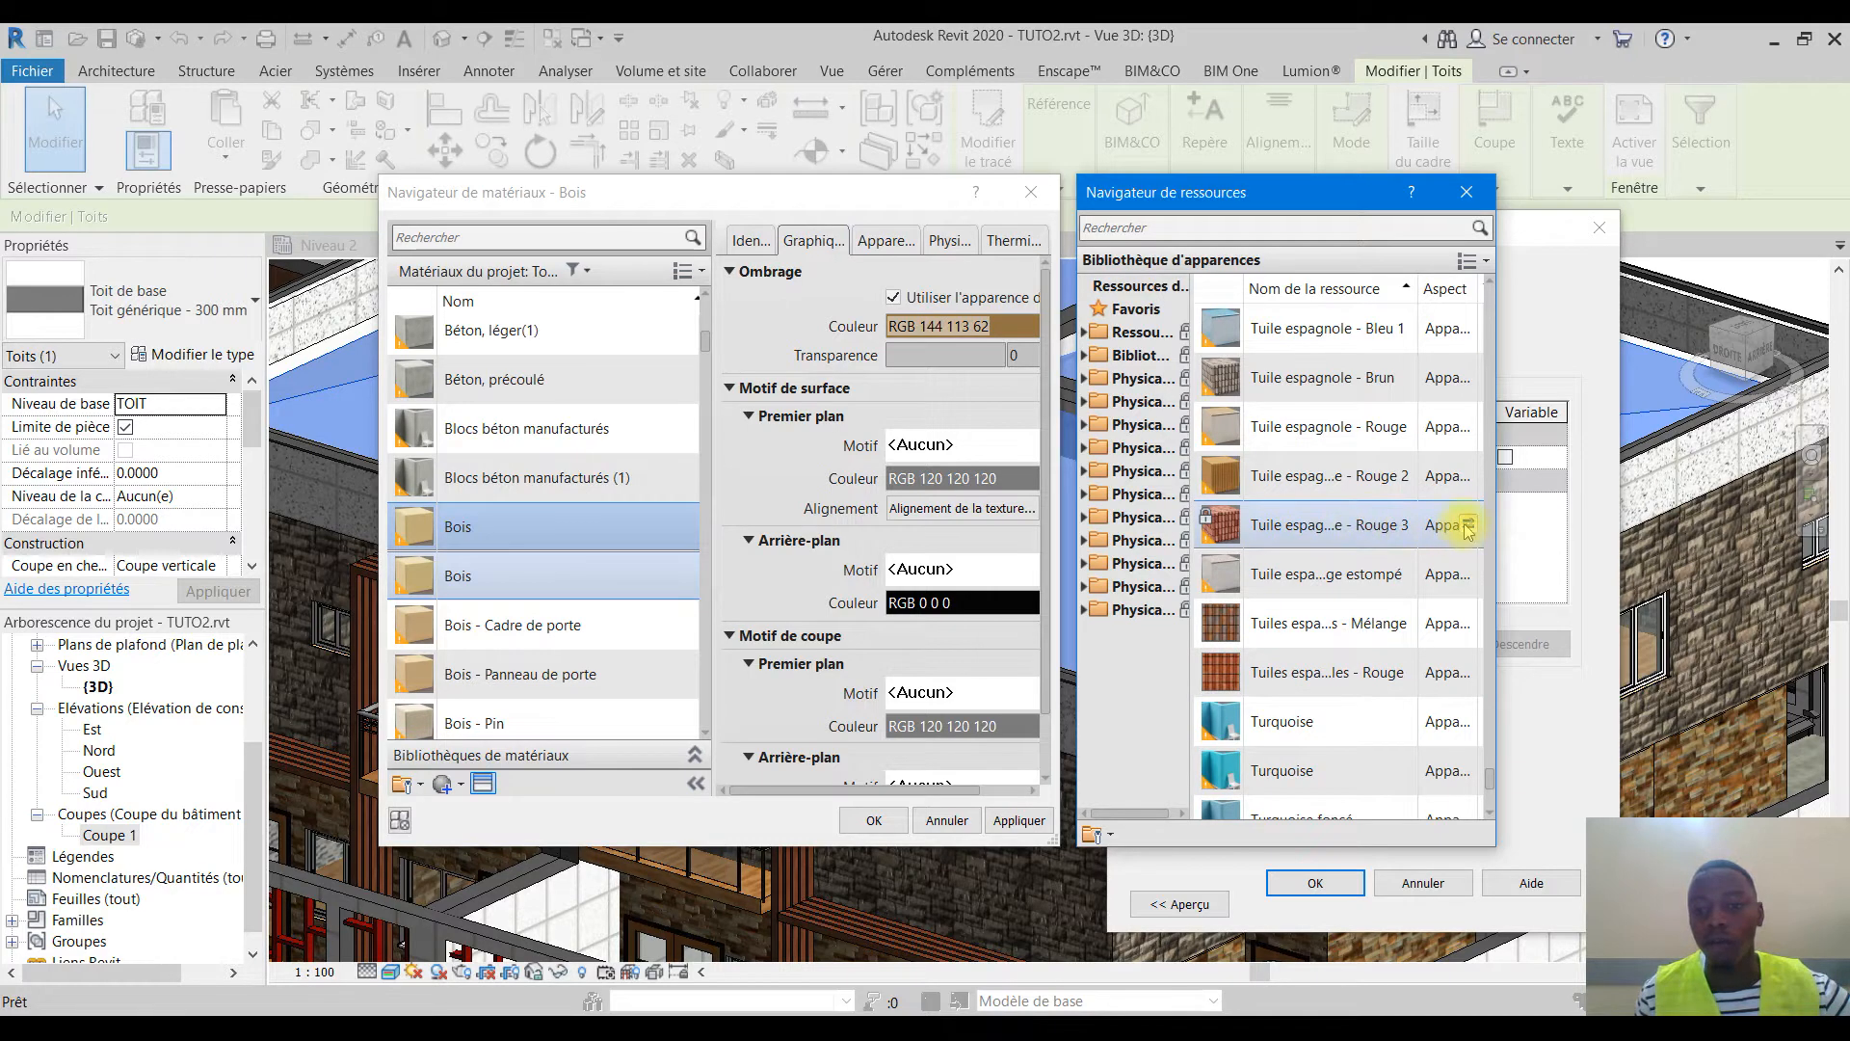
left_click(1469, 525)
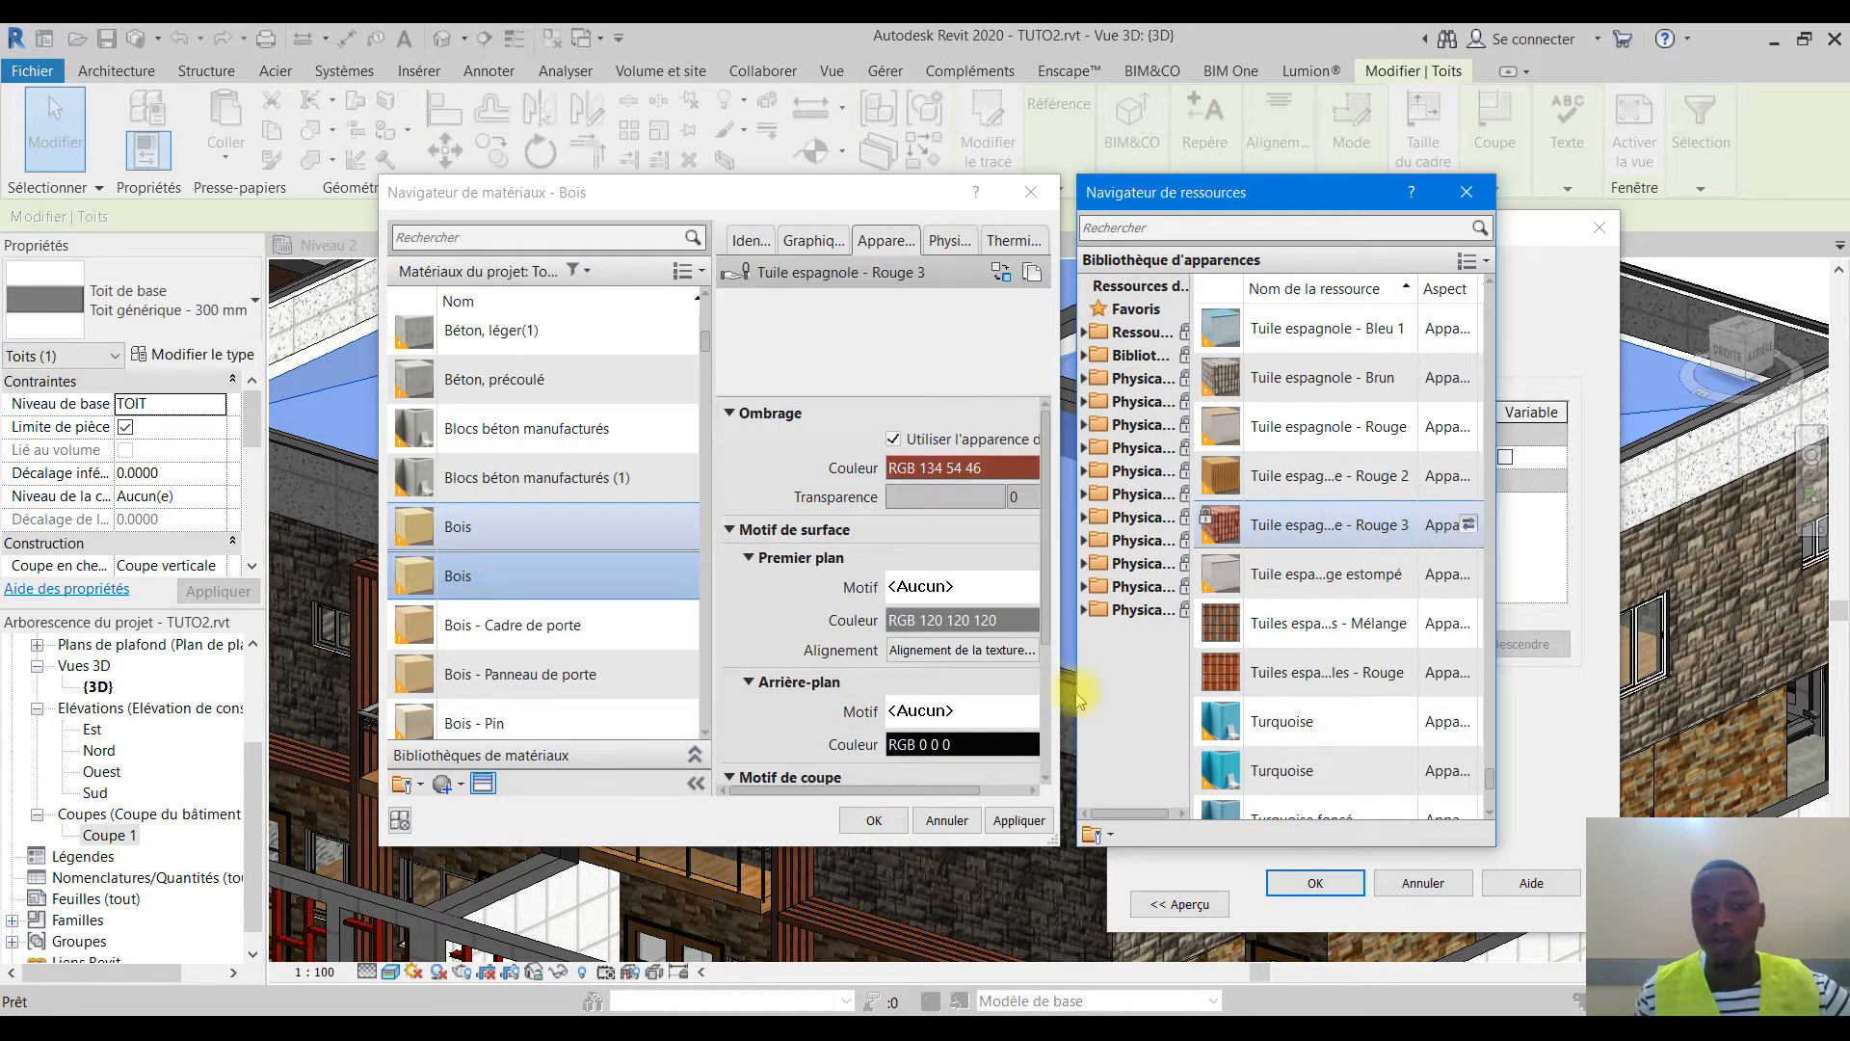
left_click(864, 821)
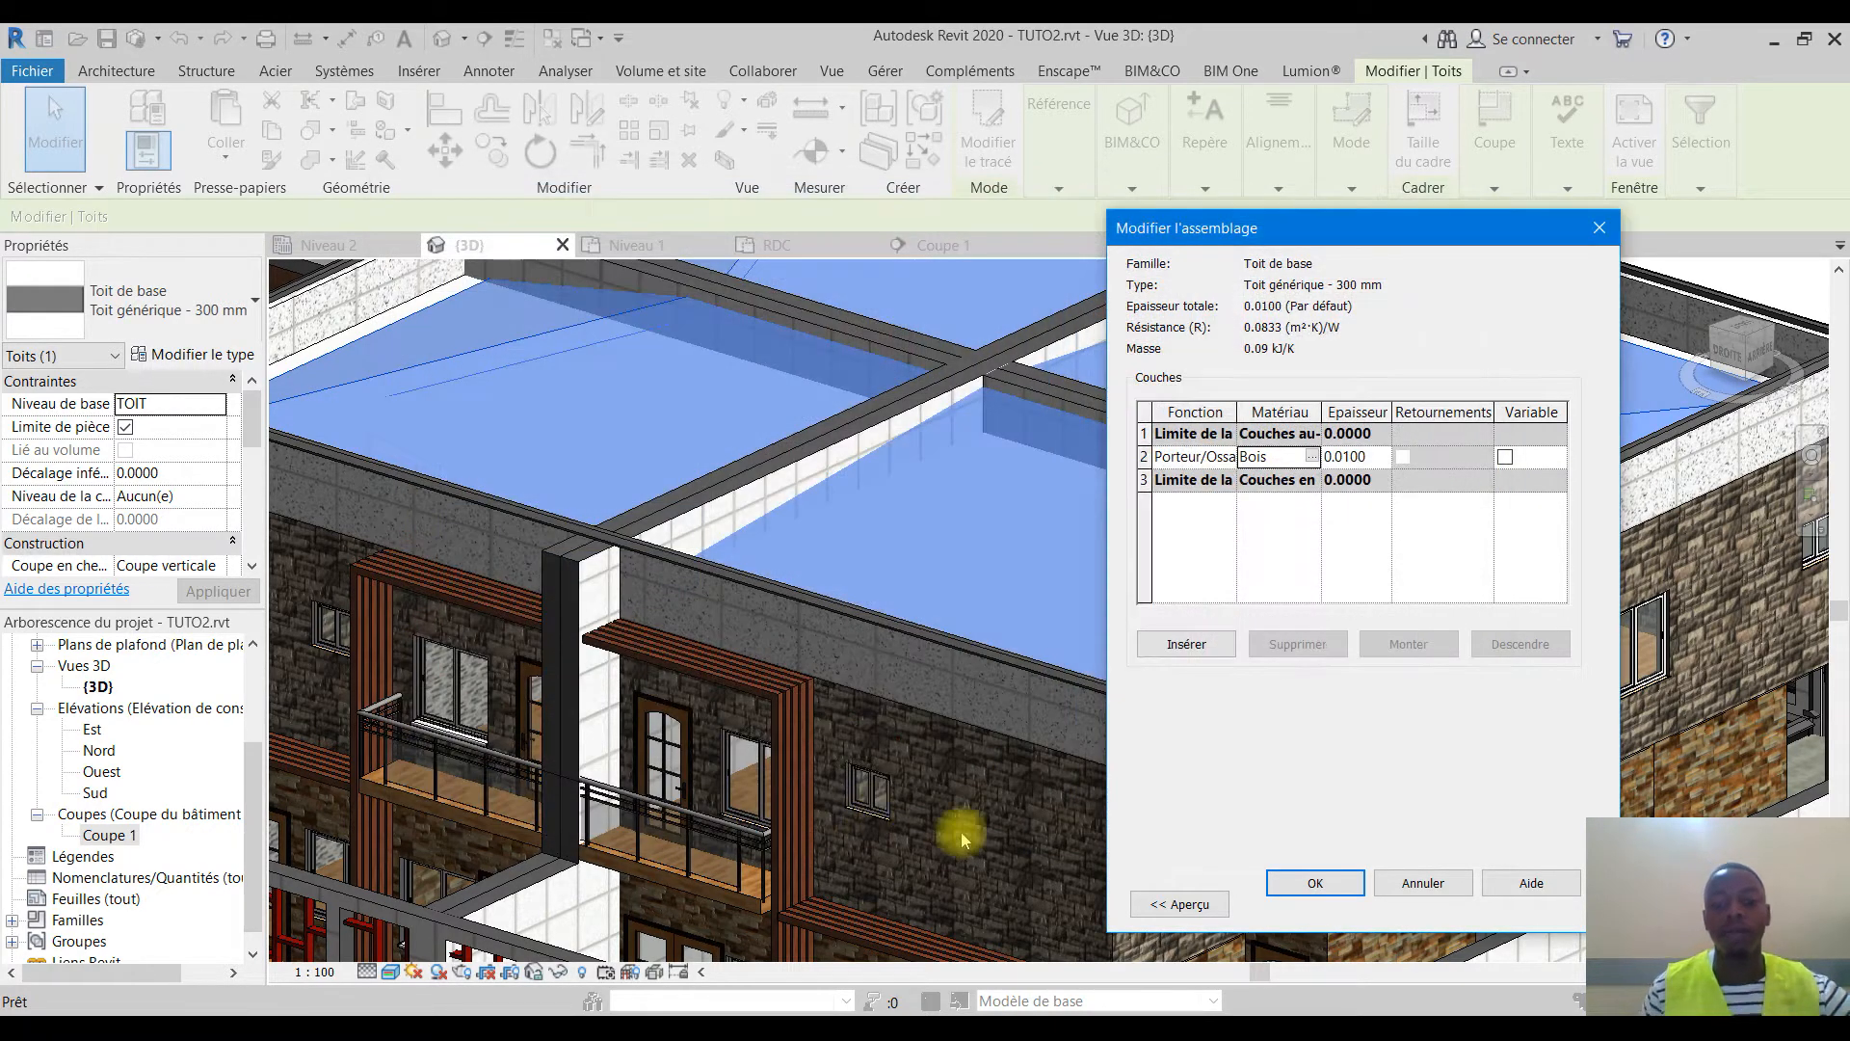
left_click(1313, 883)
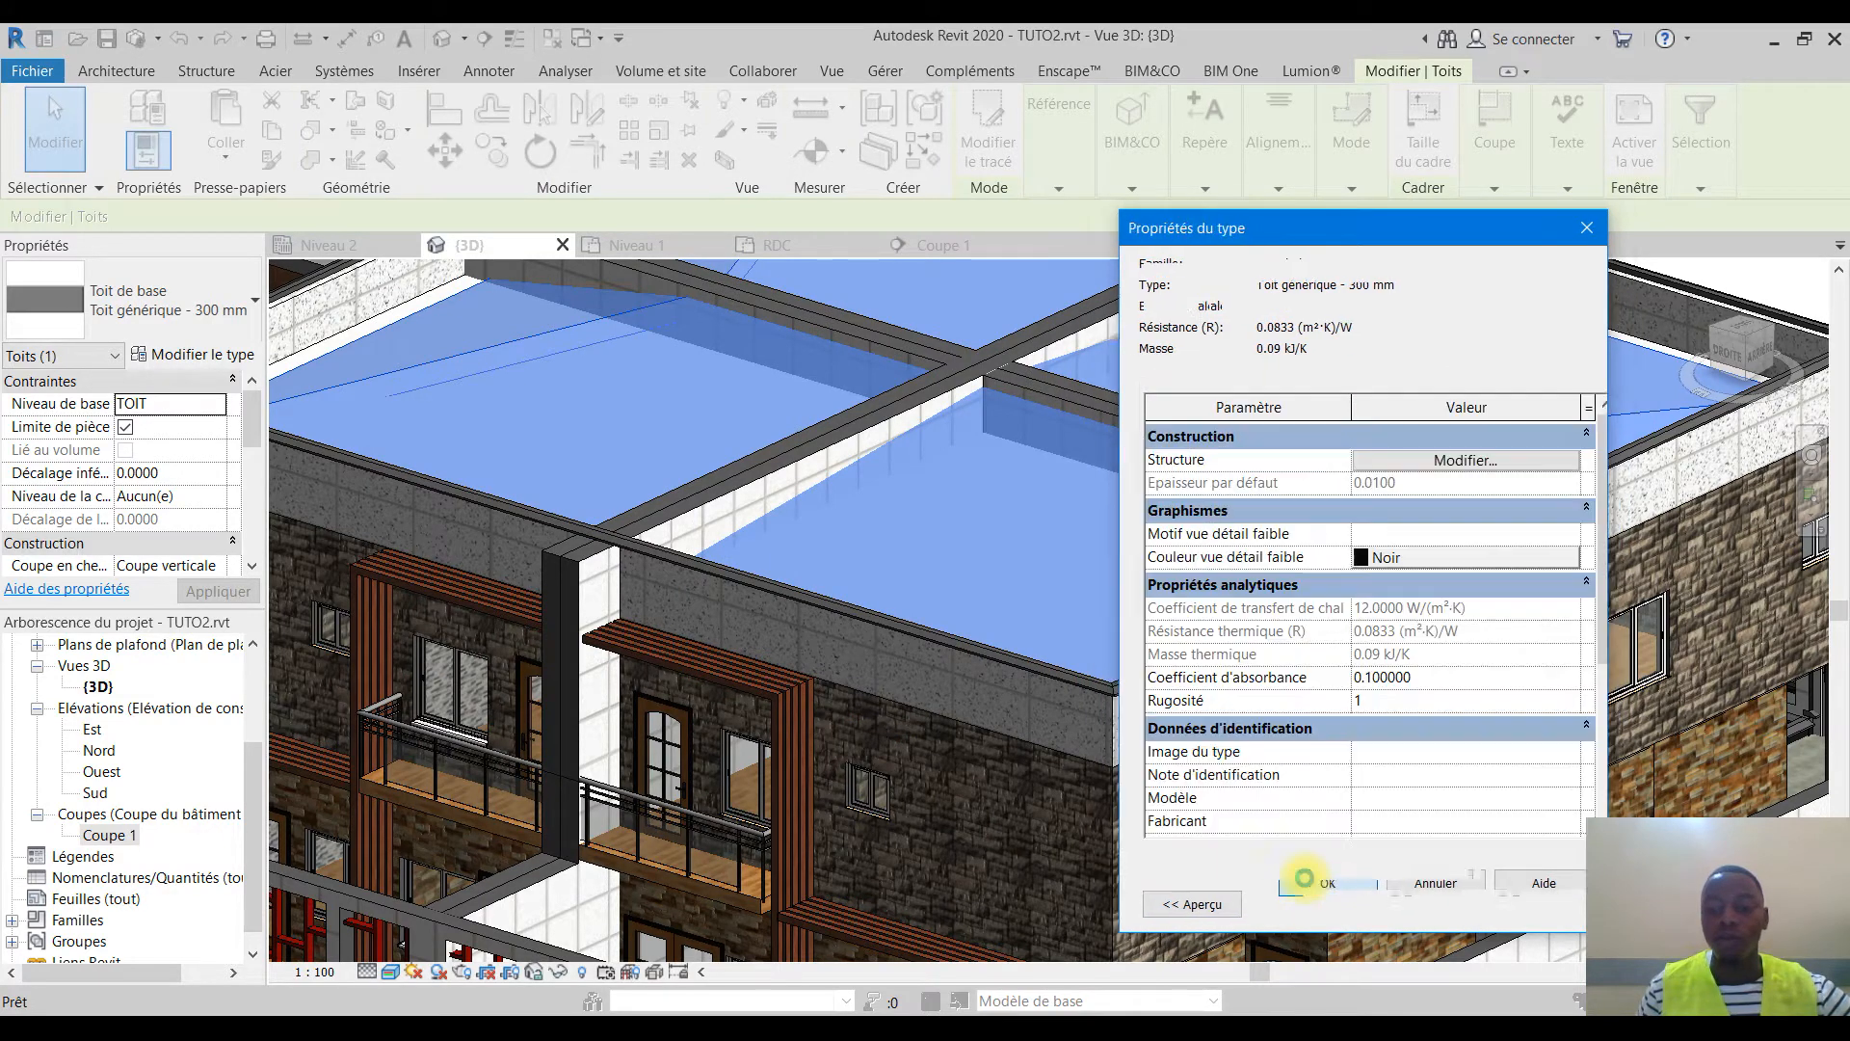
left_click(1327, 904)
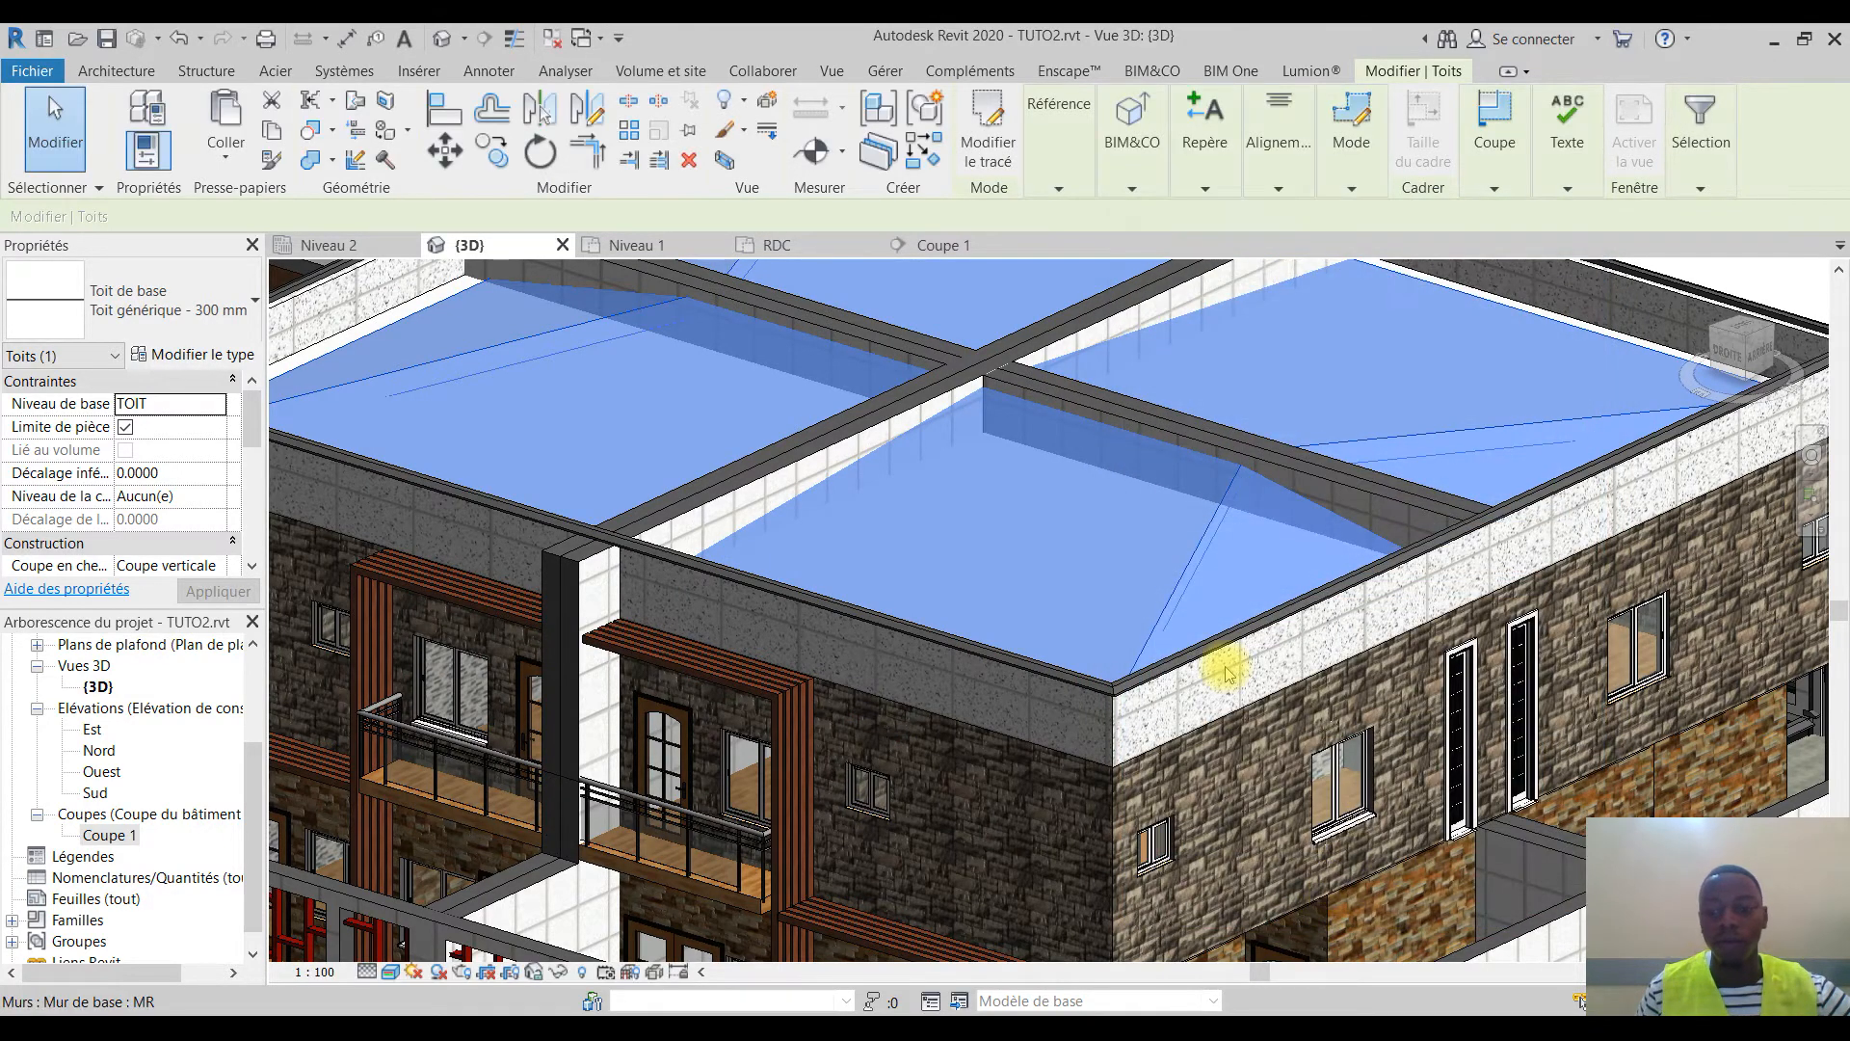
Set the roof's base offset from the TOIT level to 0.3 m
scroll(1106, 626, "down", 5)
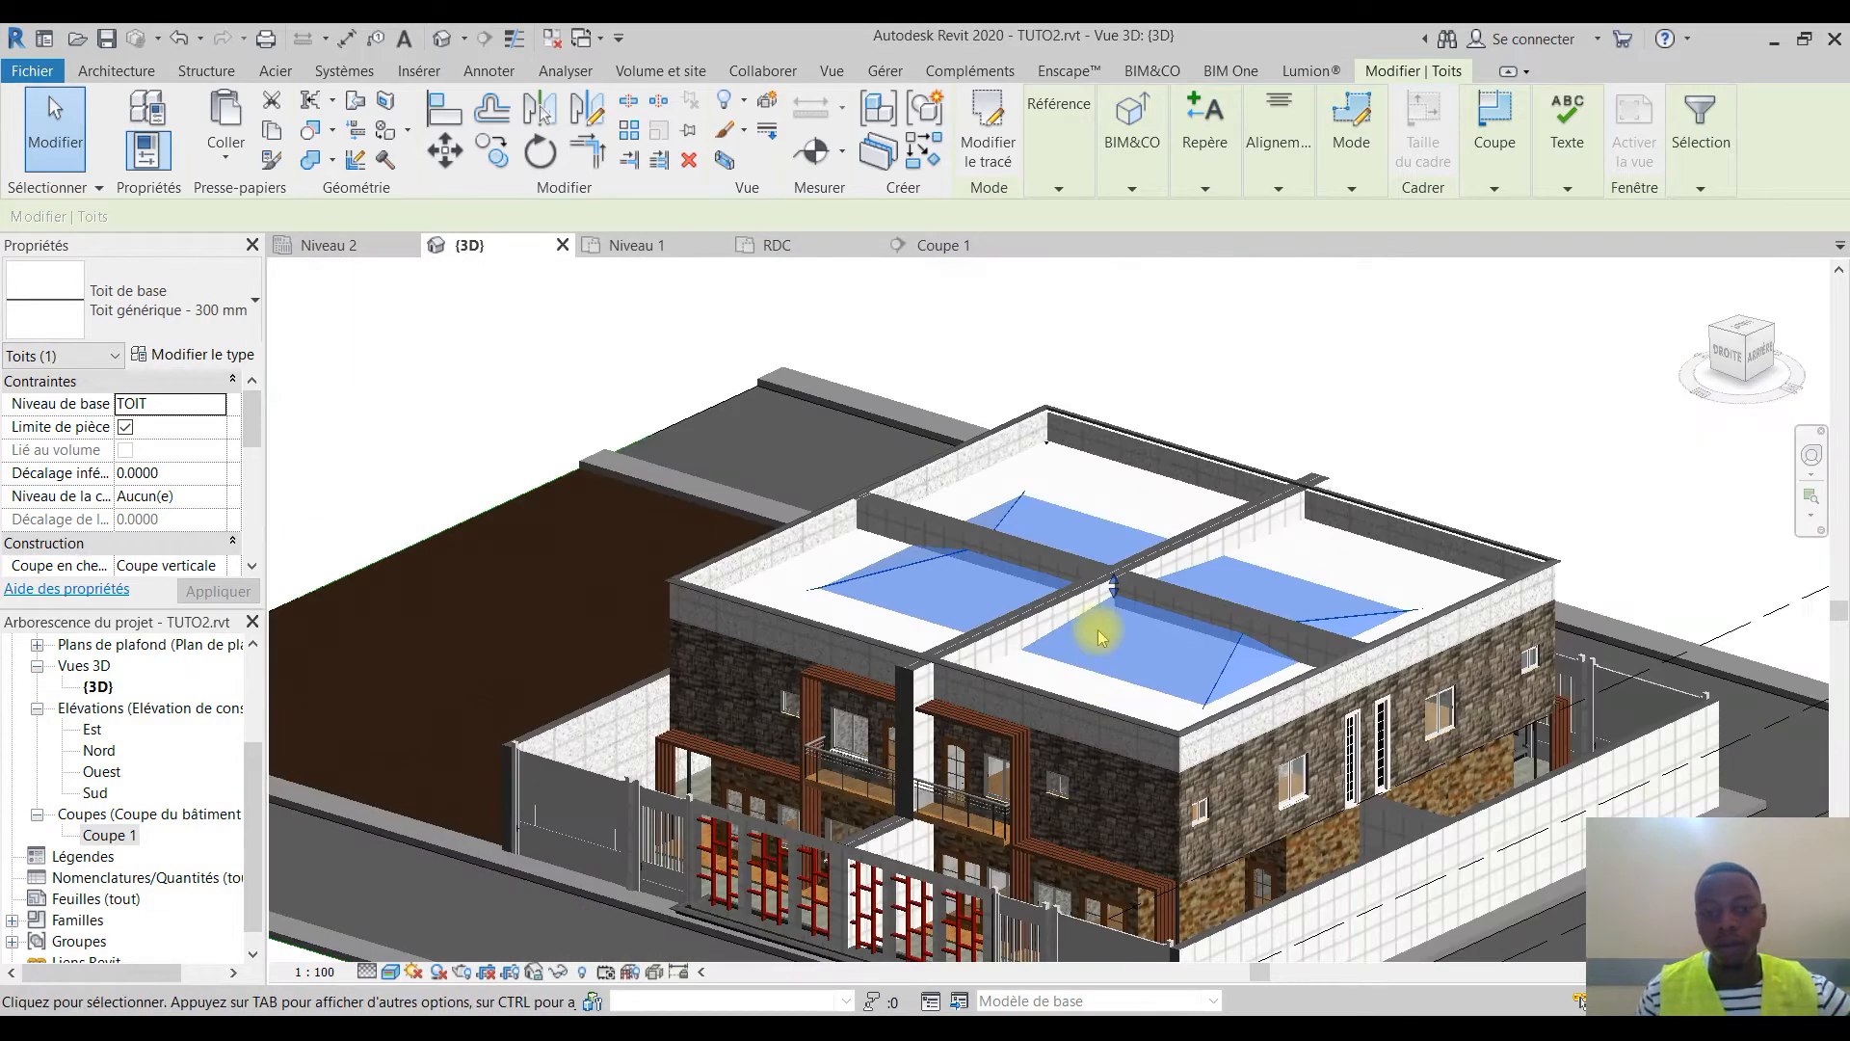
left_click(1548, 390)
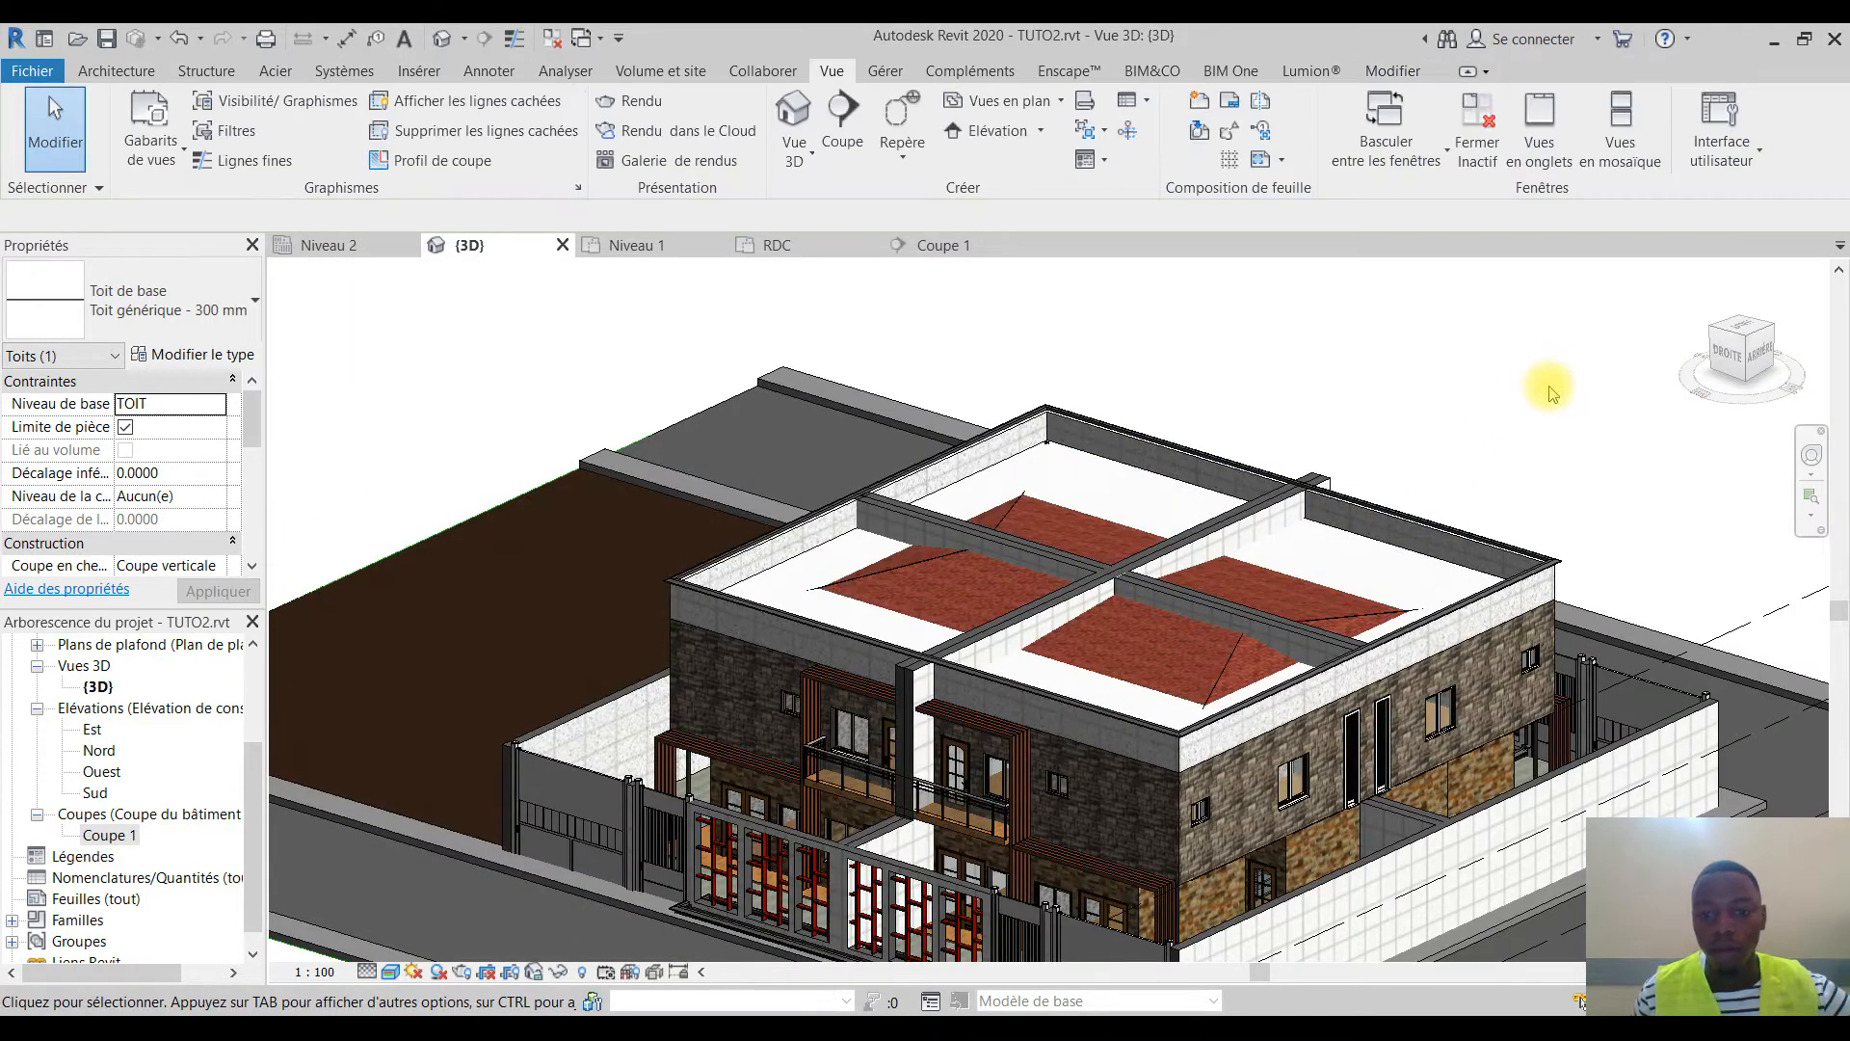
scroll(1244, 617, "up", 4)
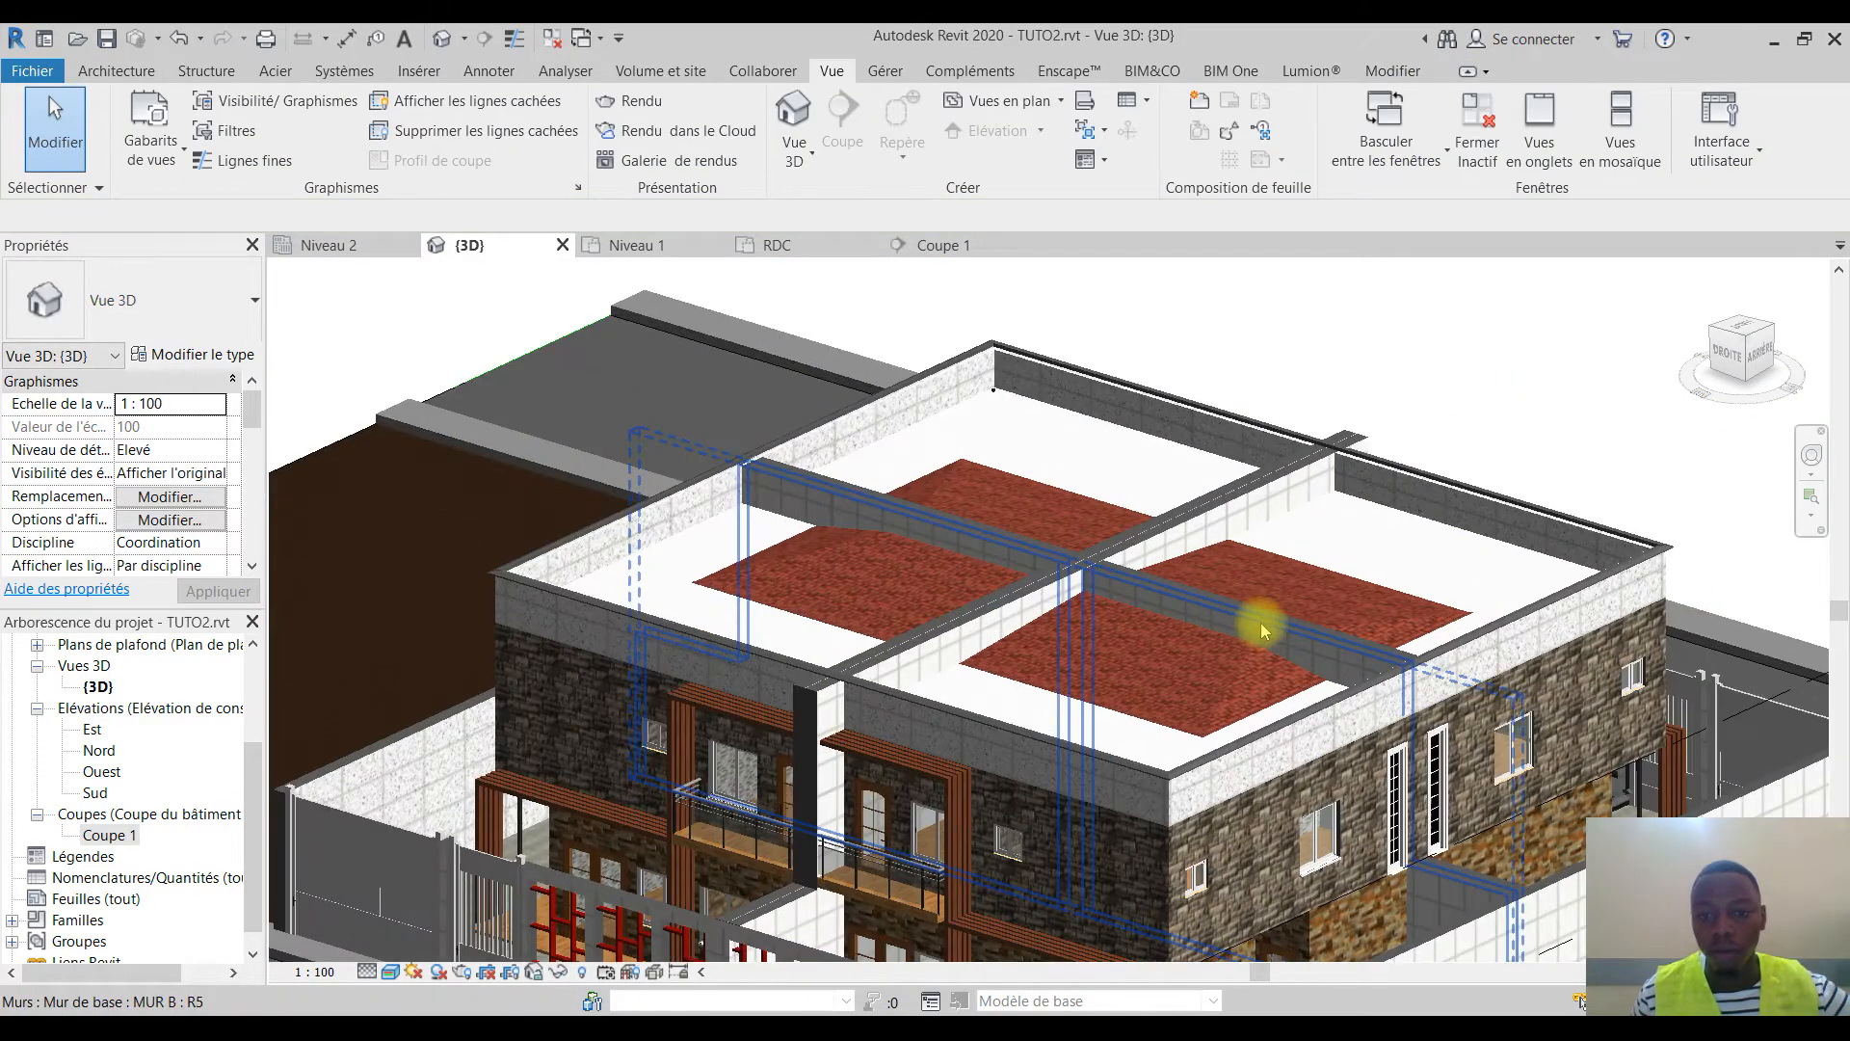
left_click(1235, 680)
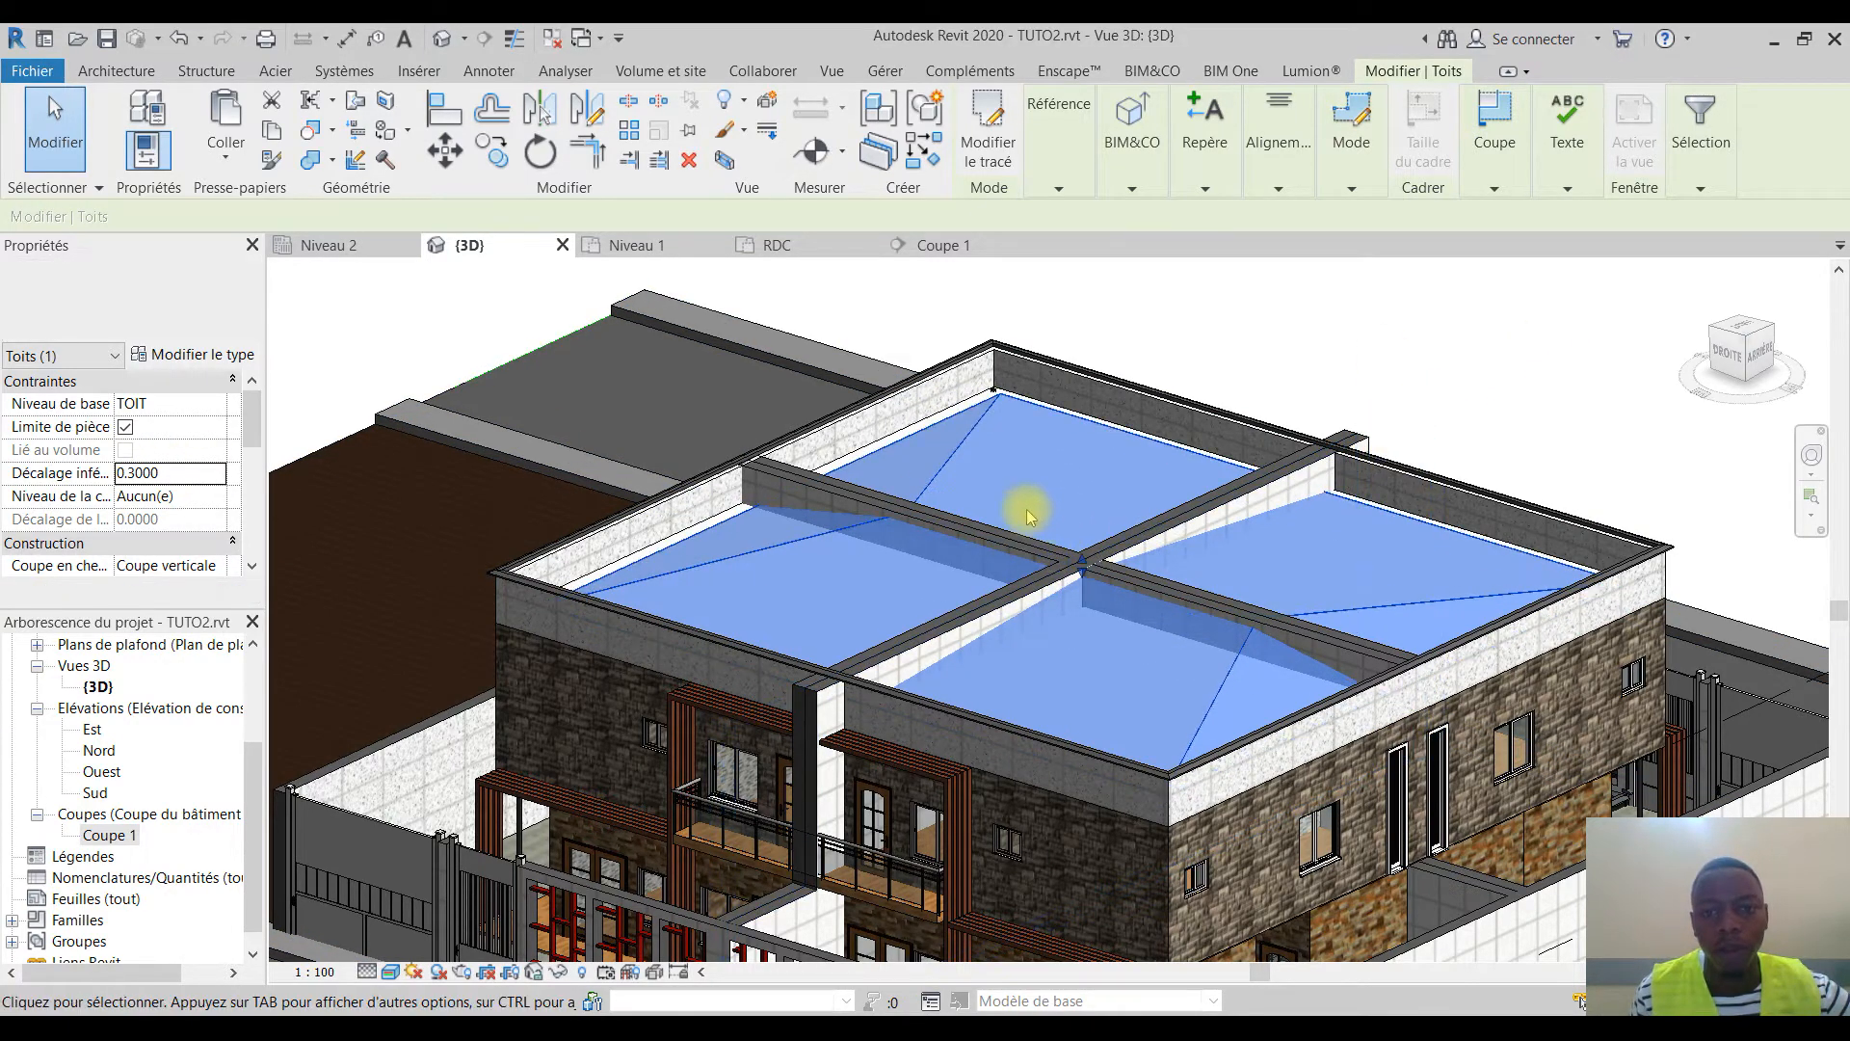
left_click(1342, 360)
Set the sill height of all visible Int. Simple vitrée Cintré 2x4 - 0.83 m x 2.04 m doors to 0.2 m
middle_click_drag(1303, 474, 1121, 721, "shift")
scroll(1272, 537, "up", 2)
scroll(970, 639, "up", 3)
middle_click_drag(971, 640, 1033, 661, "shift")
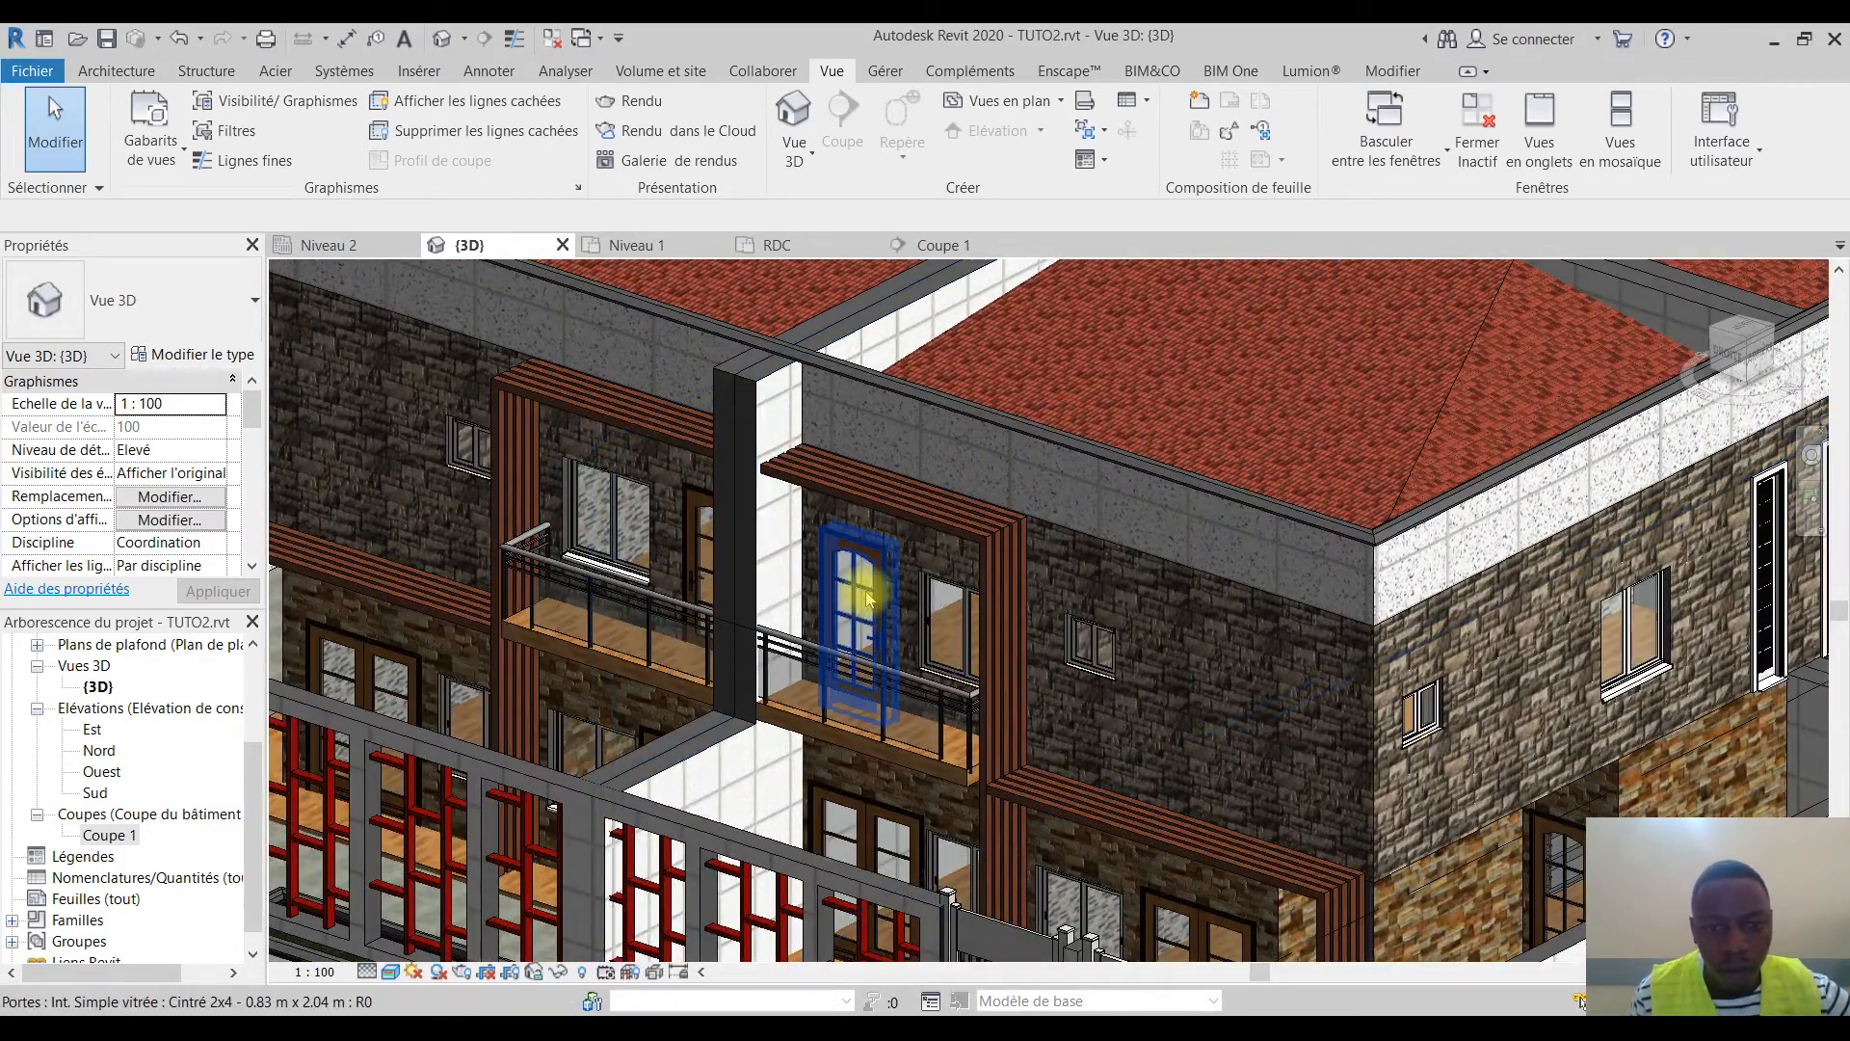
left_click(868, 596)
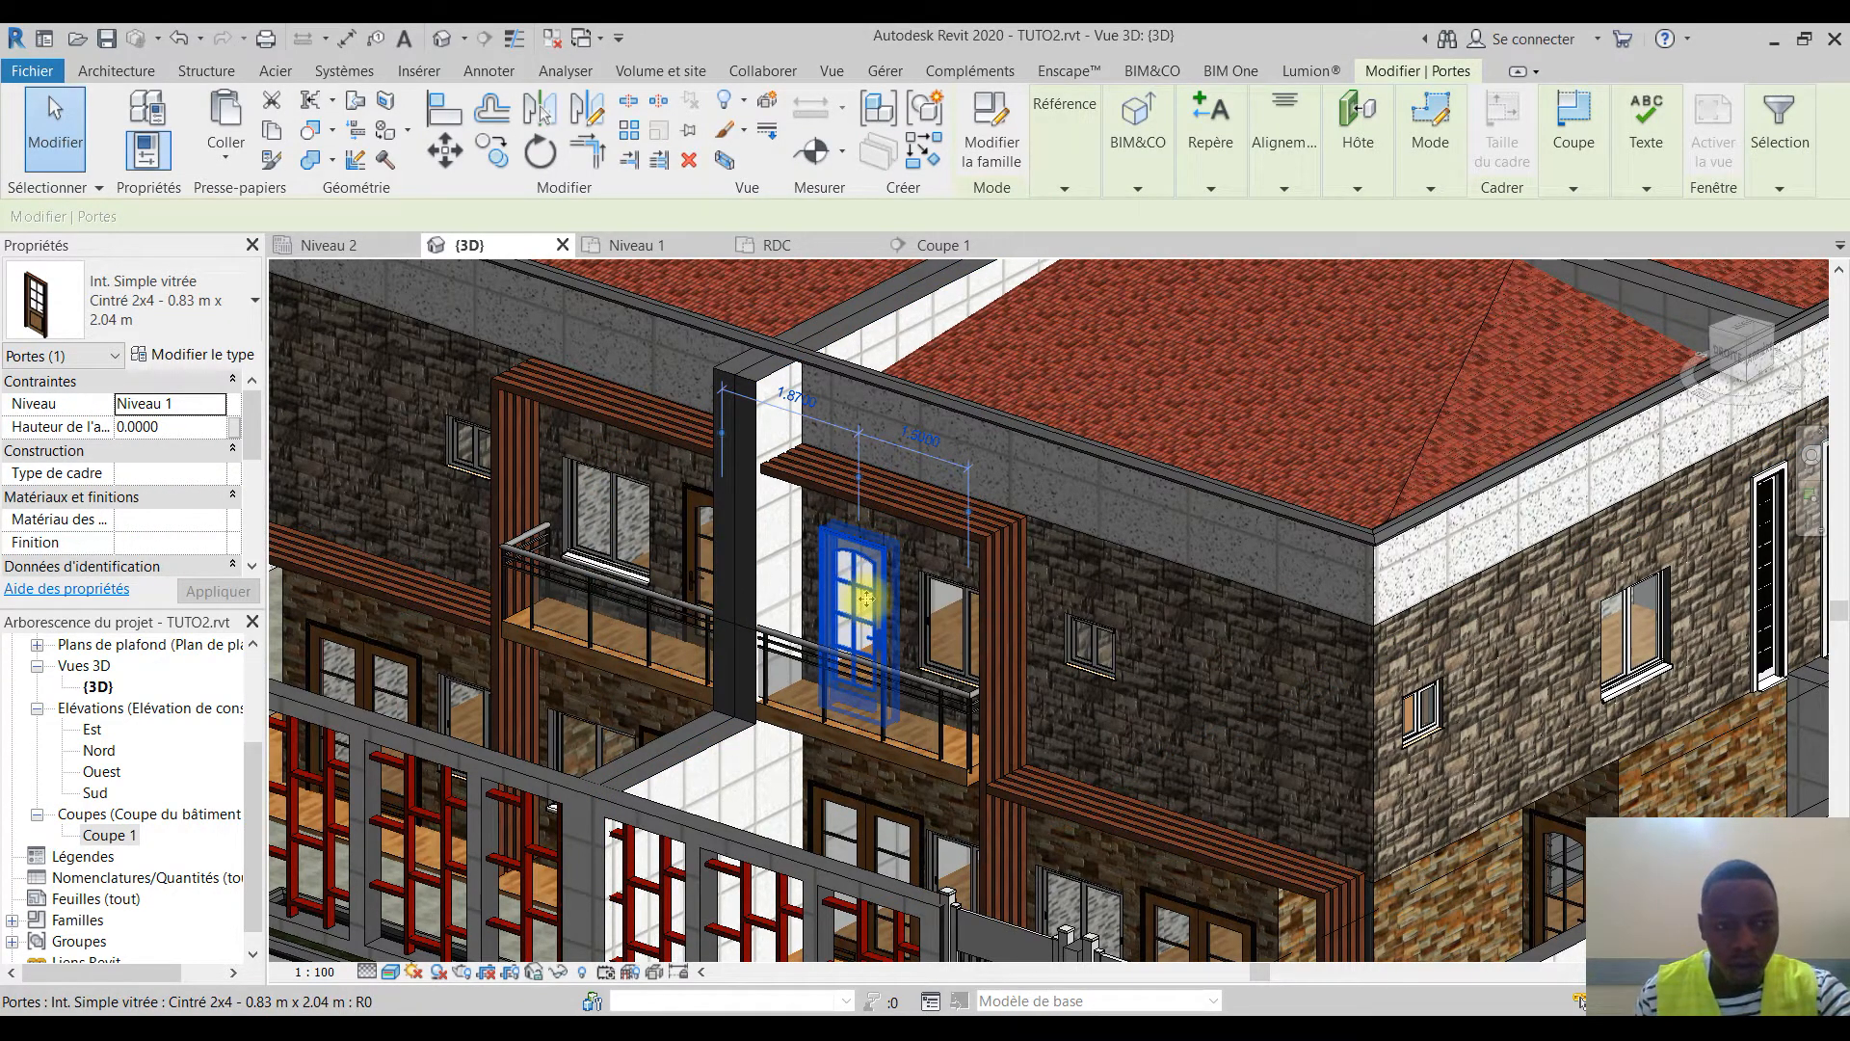
right_click(854, 594)
mouse_move(1195, 720)
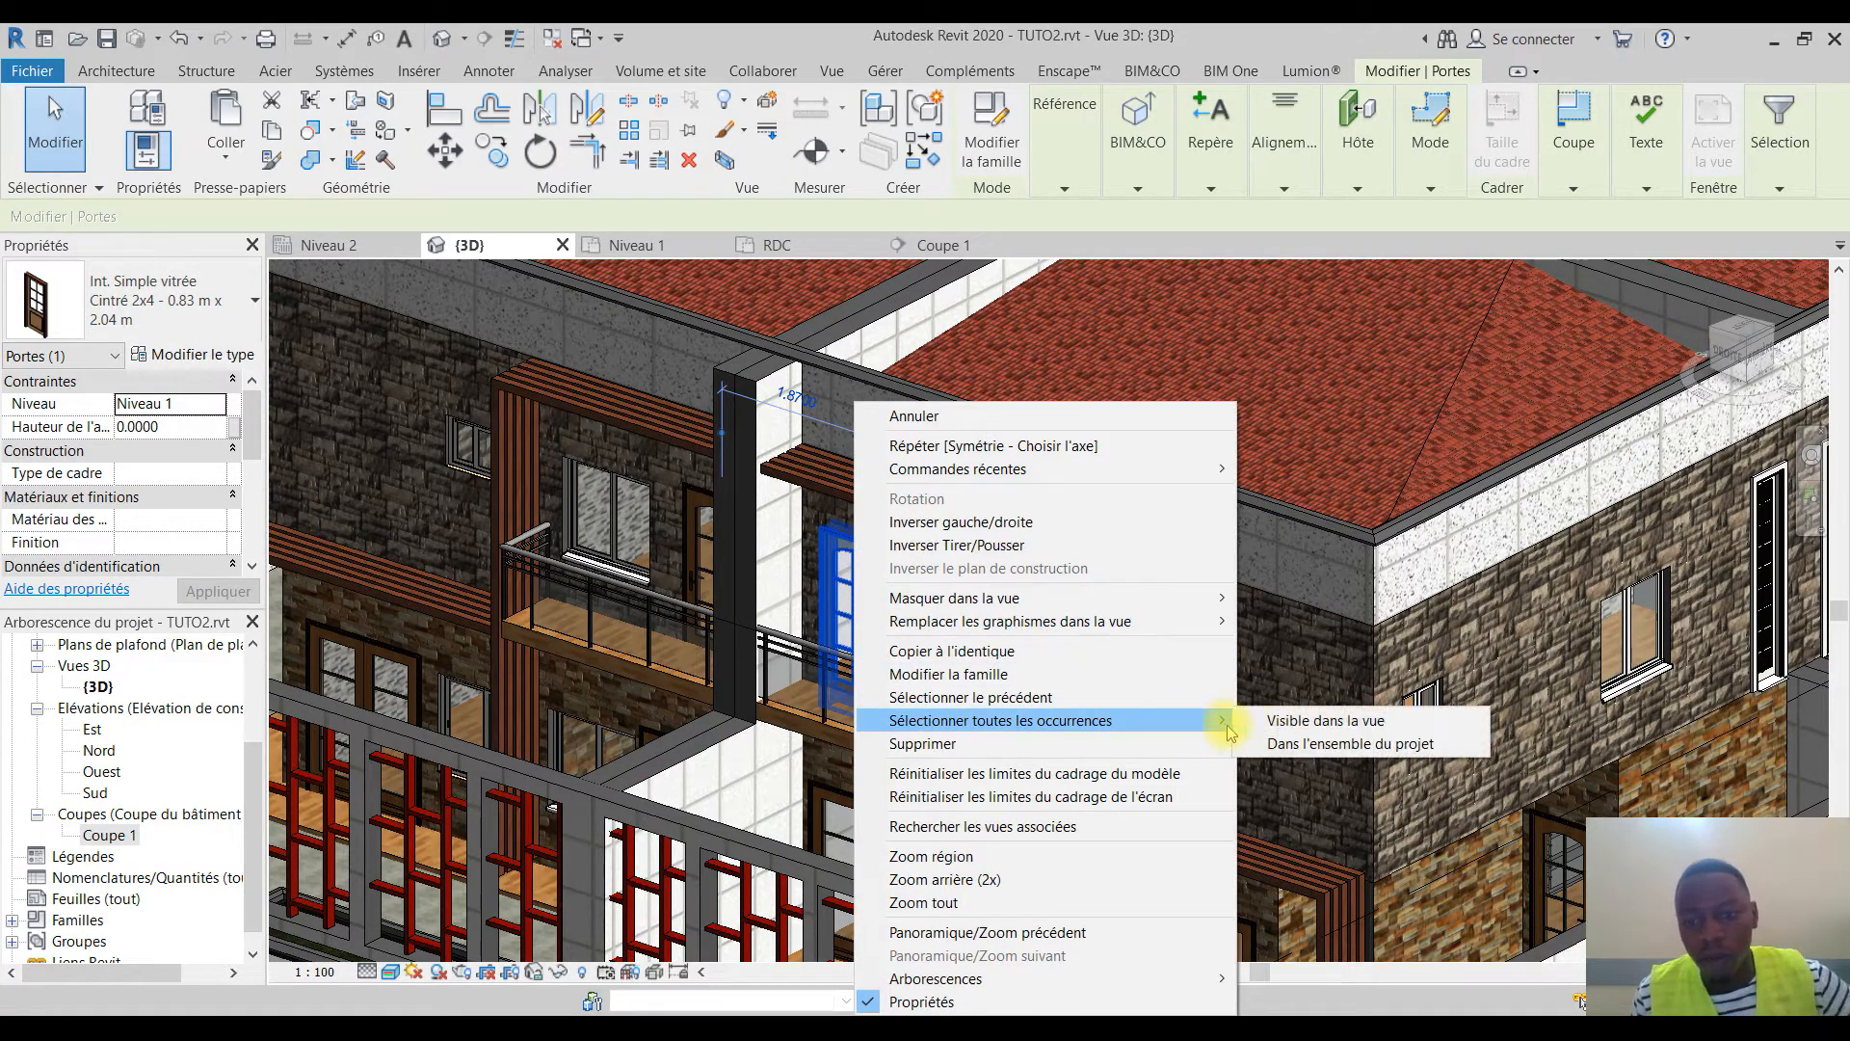
left_click(1306, 730)
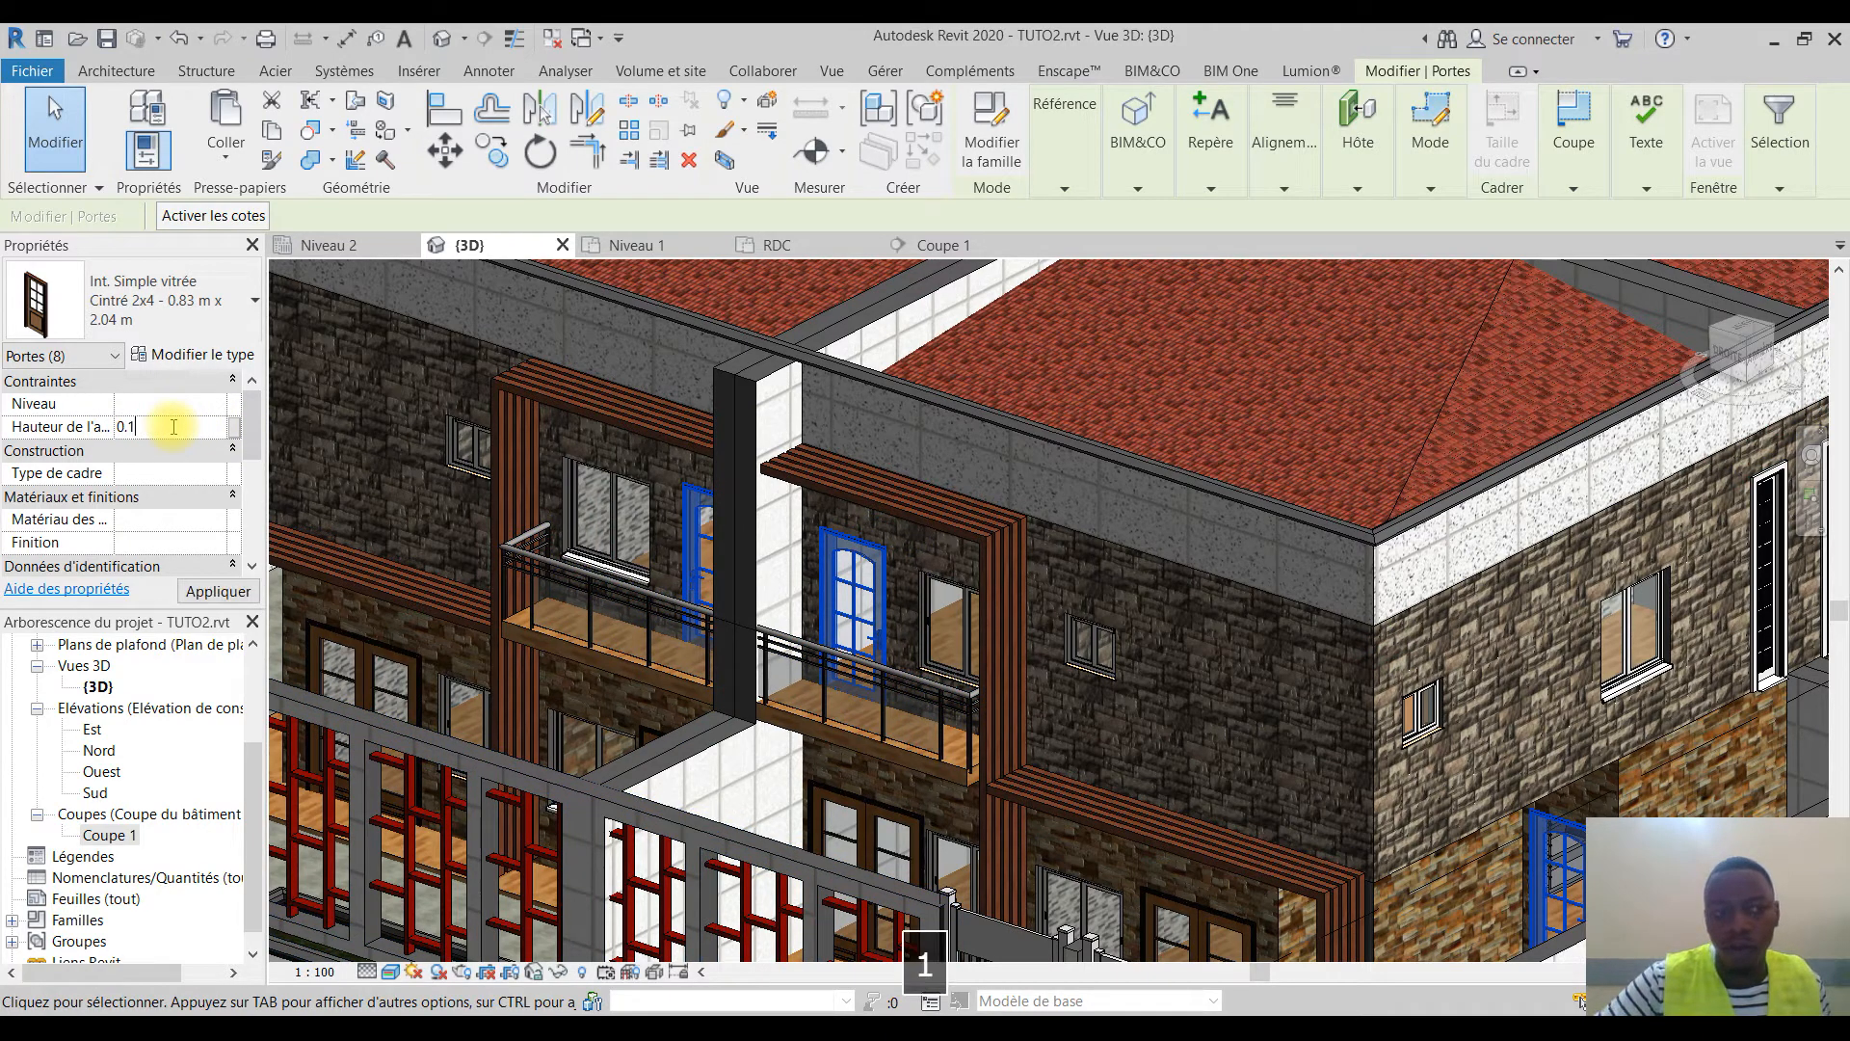
key("BackSpace")
type("2000")
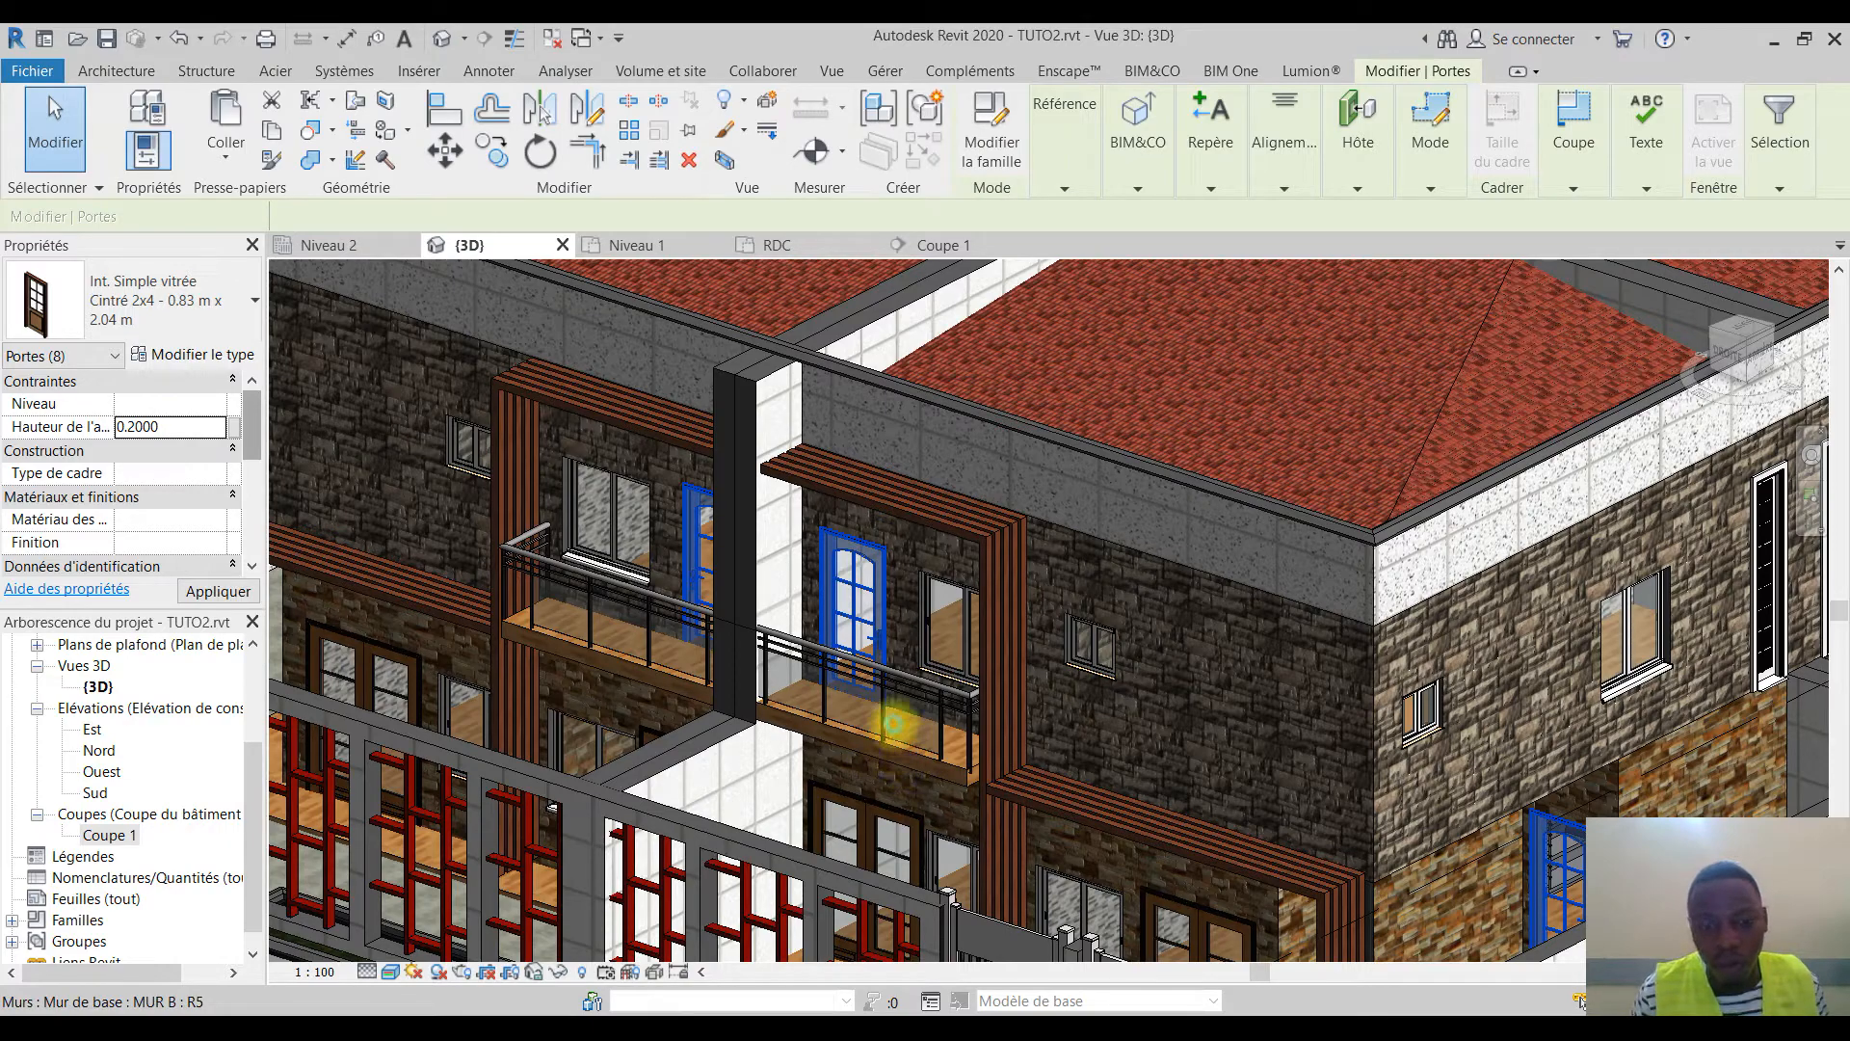
Set the sill height of all visible Int. Double vitrée Droit 1x4 - 1.46 m x 2.04 m doors to 0.2 m
middle_click_drag(888, 764, 867, 870, "shift")
middle_click_drag(847, 875, 916, 613)
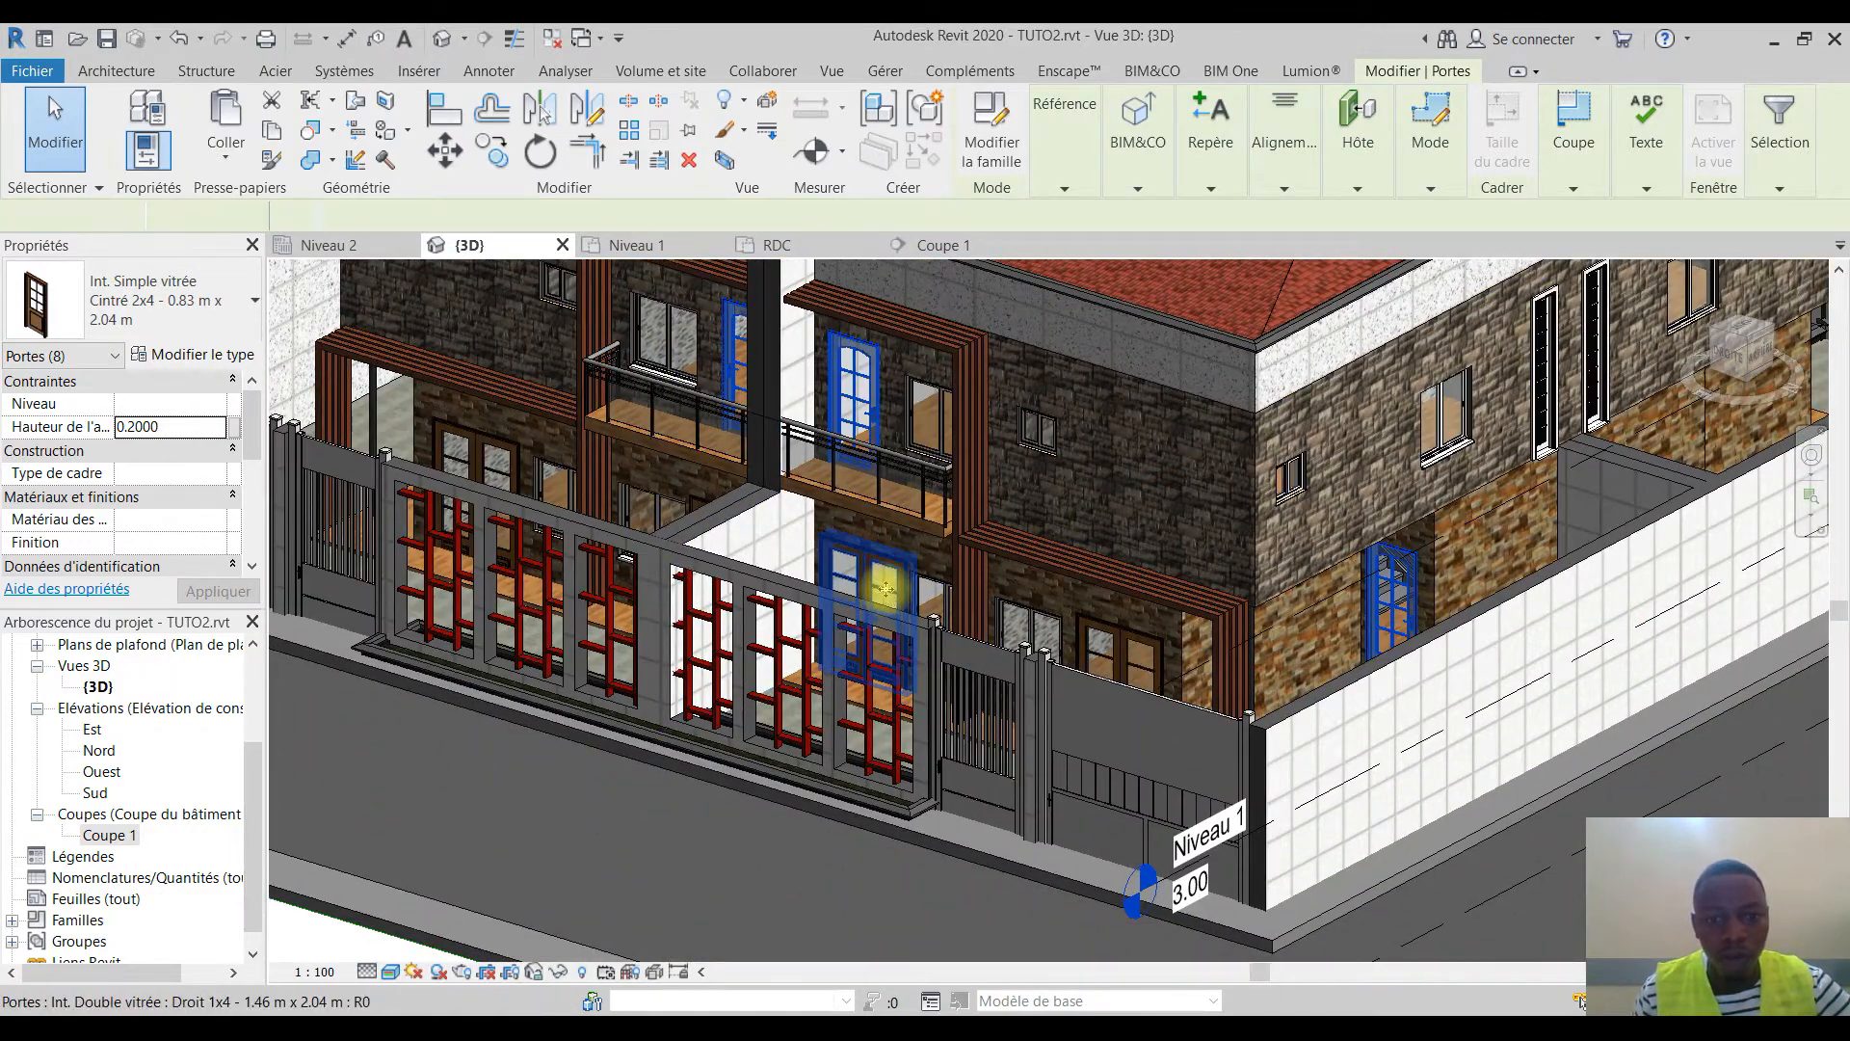
left_click(885, 589)
right_click(885, 588)
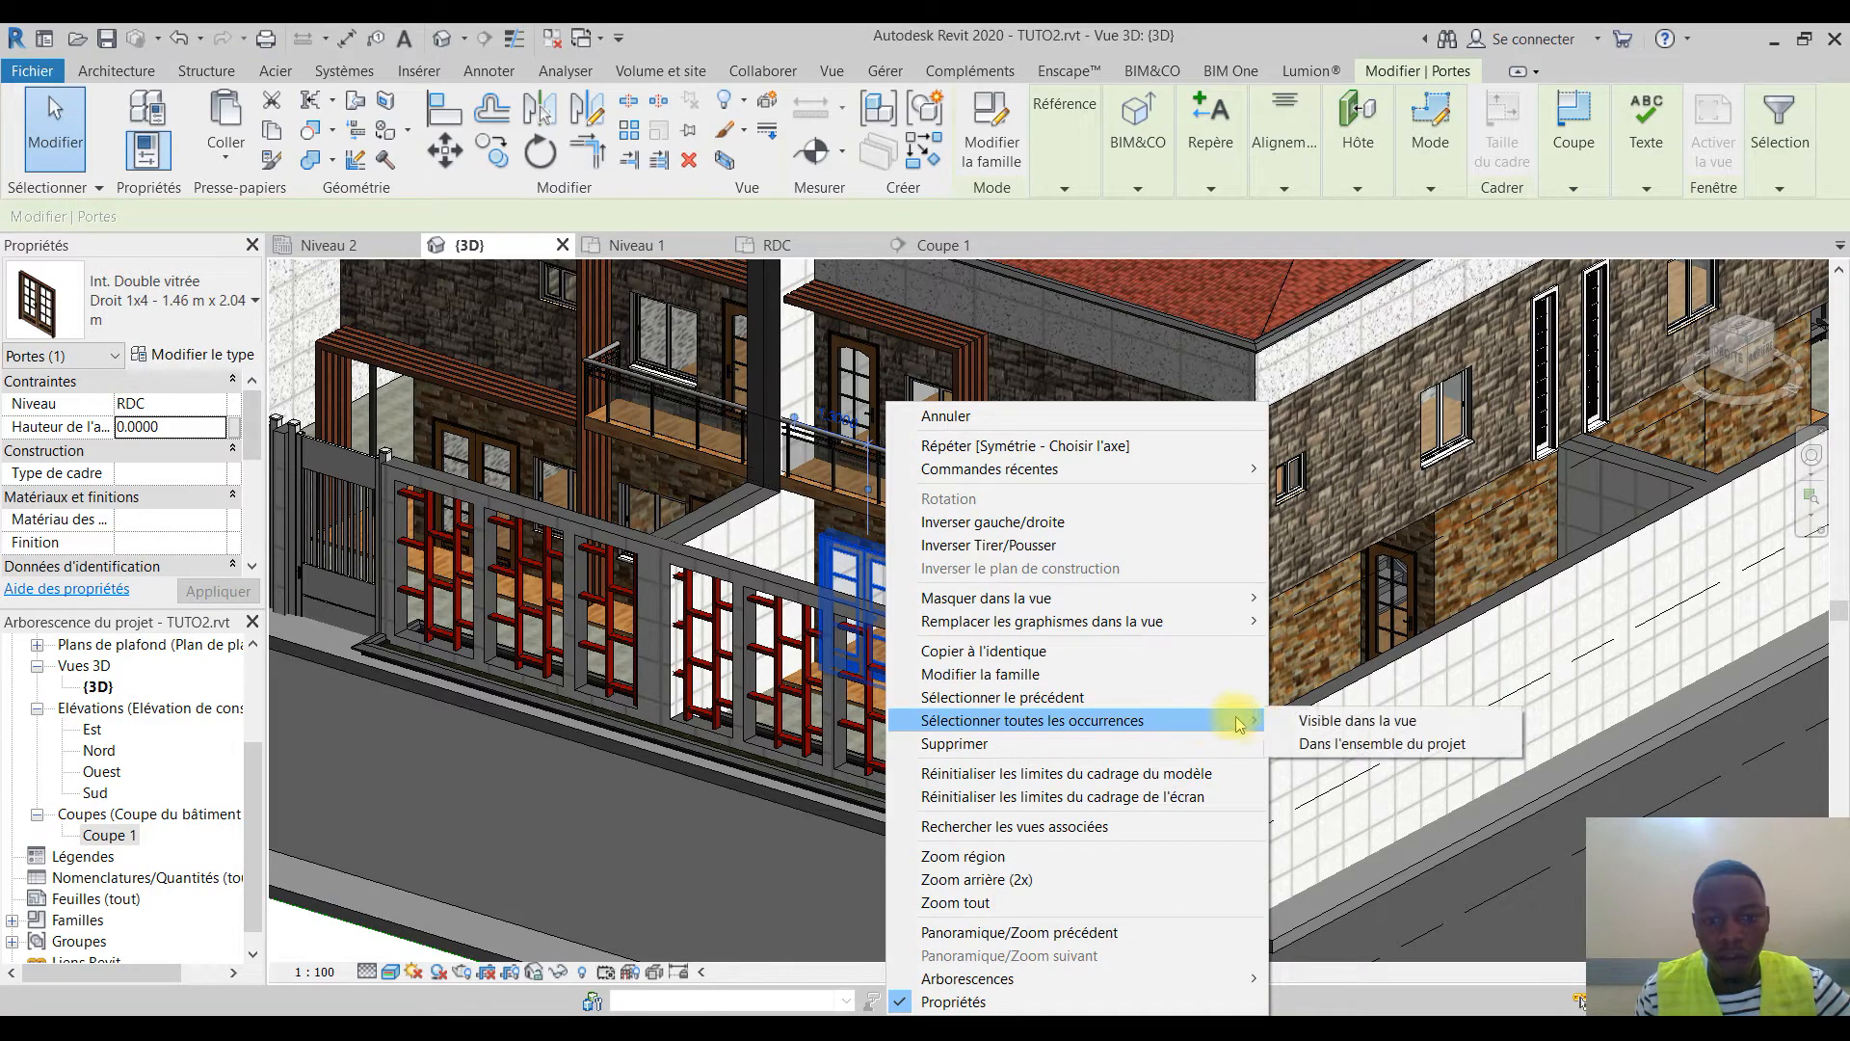
left_click(1367, 723)
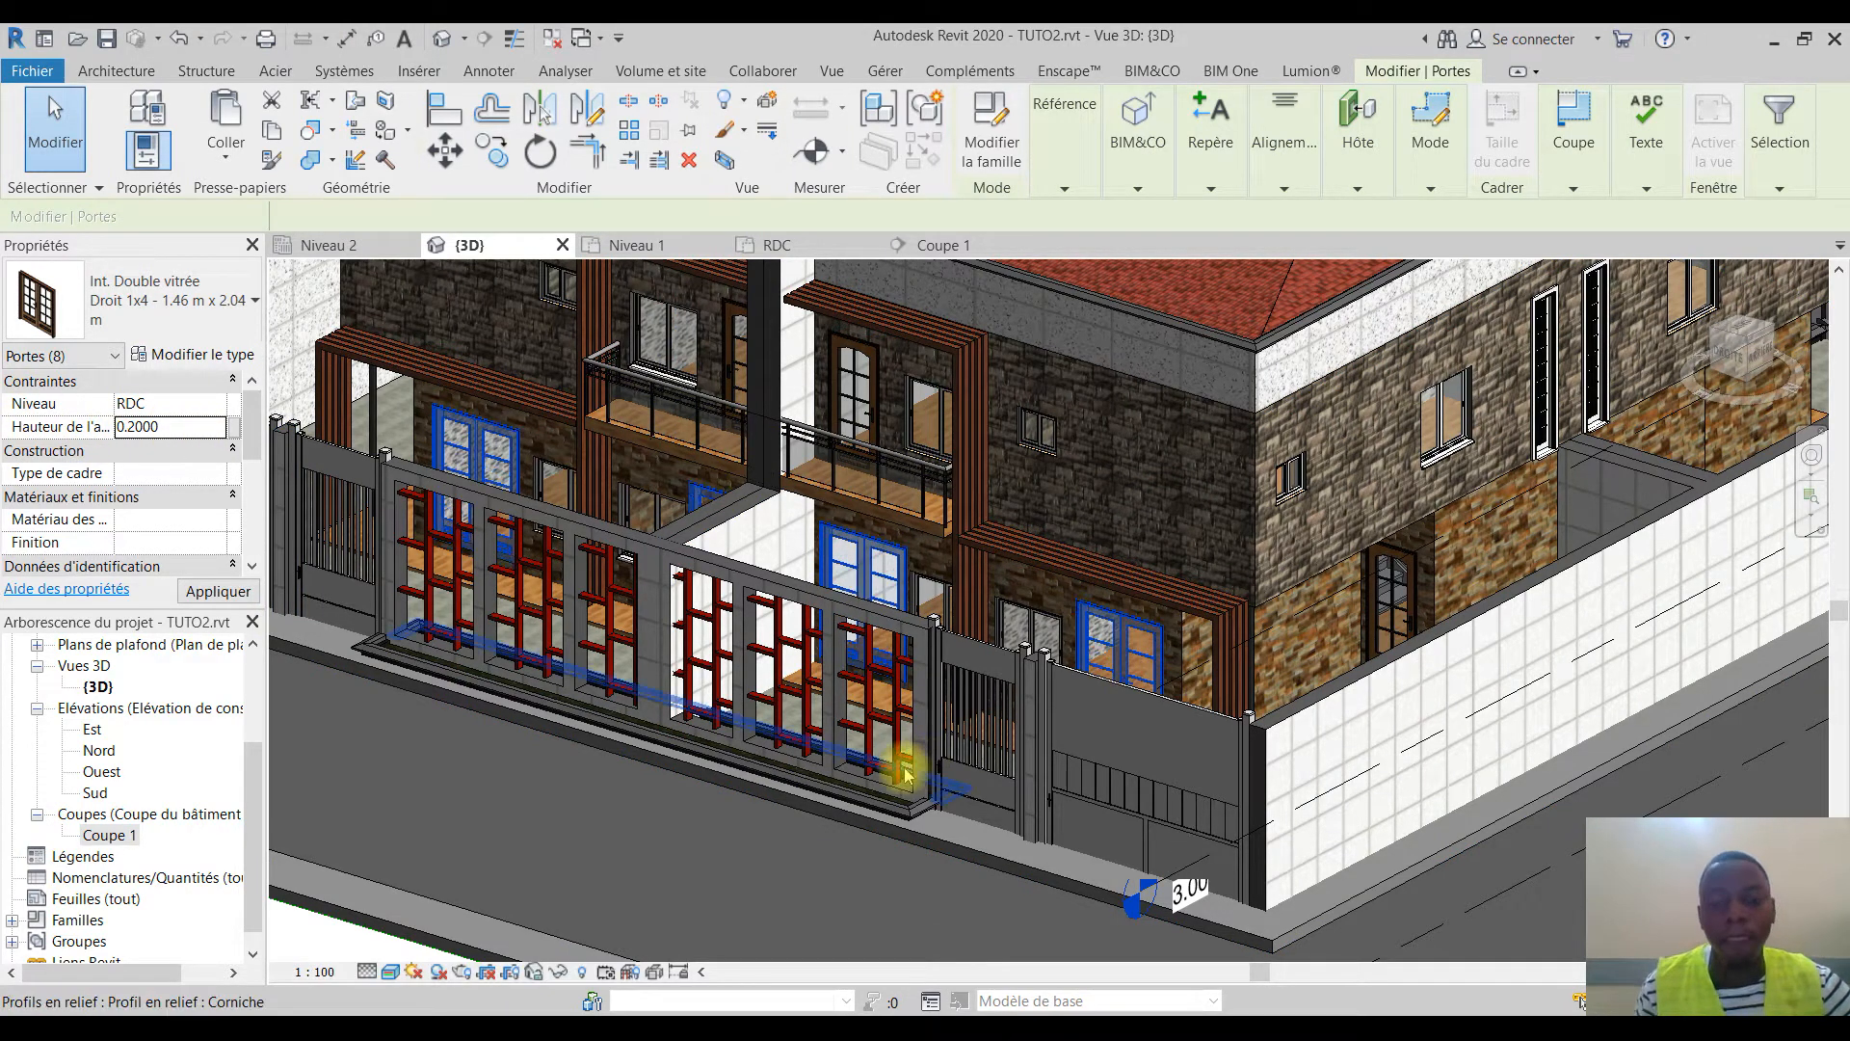
Set the sill height of all visible T-2 Vantaux coulissant 125 x 115 cm windows to 1 m
middle_click_drag(902, 759, 817, 709, "shift")
left_click(830, 692)
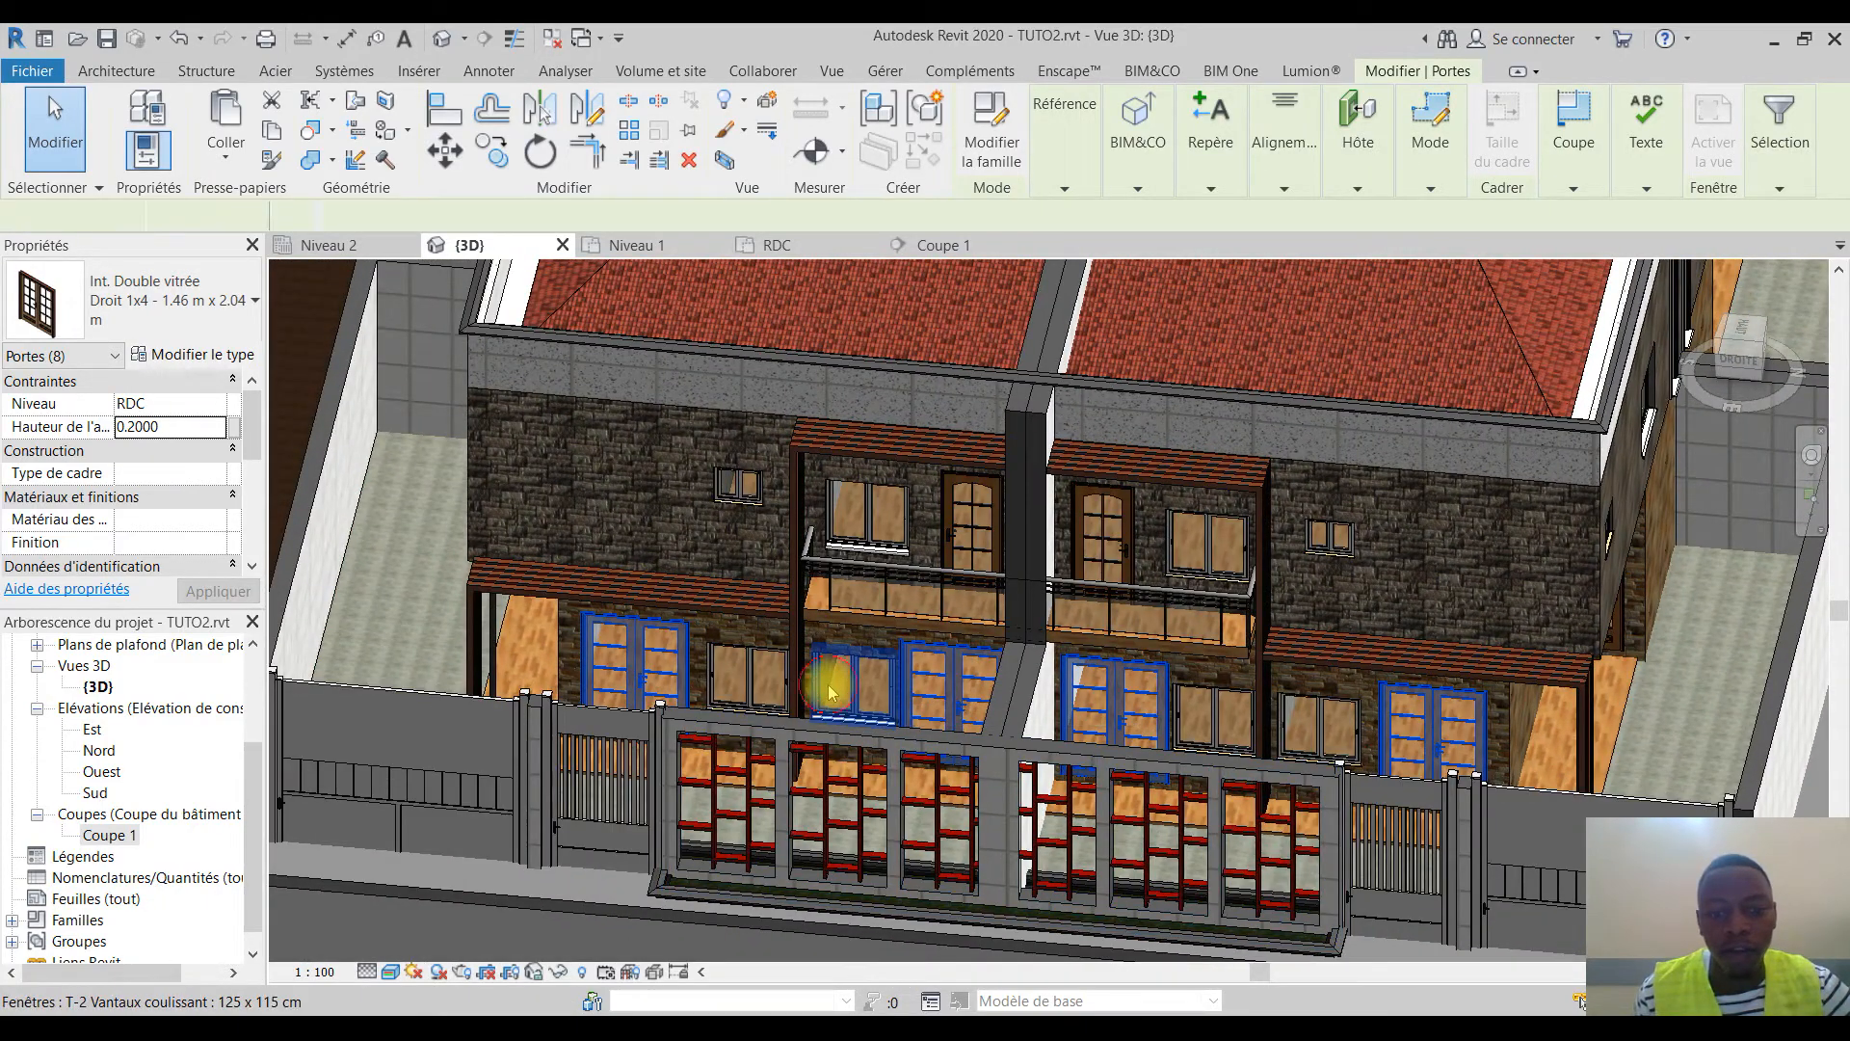
right_click(831, 692)
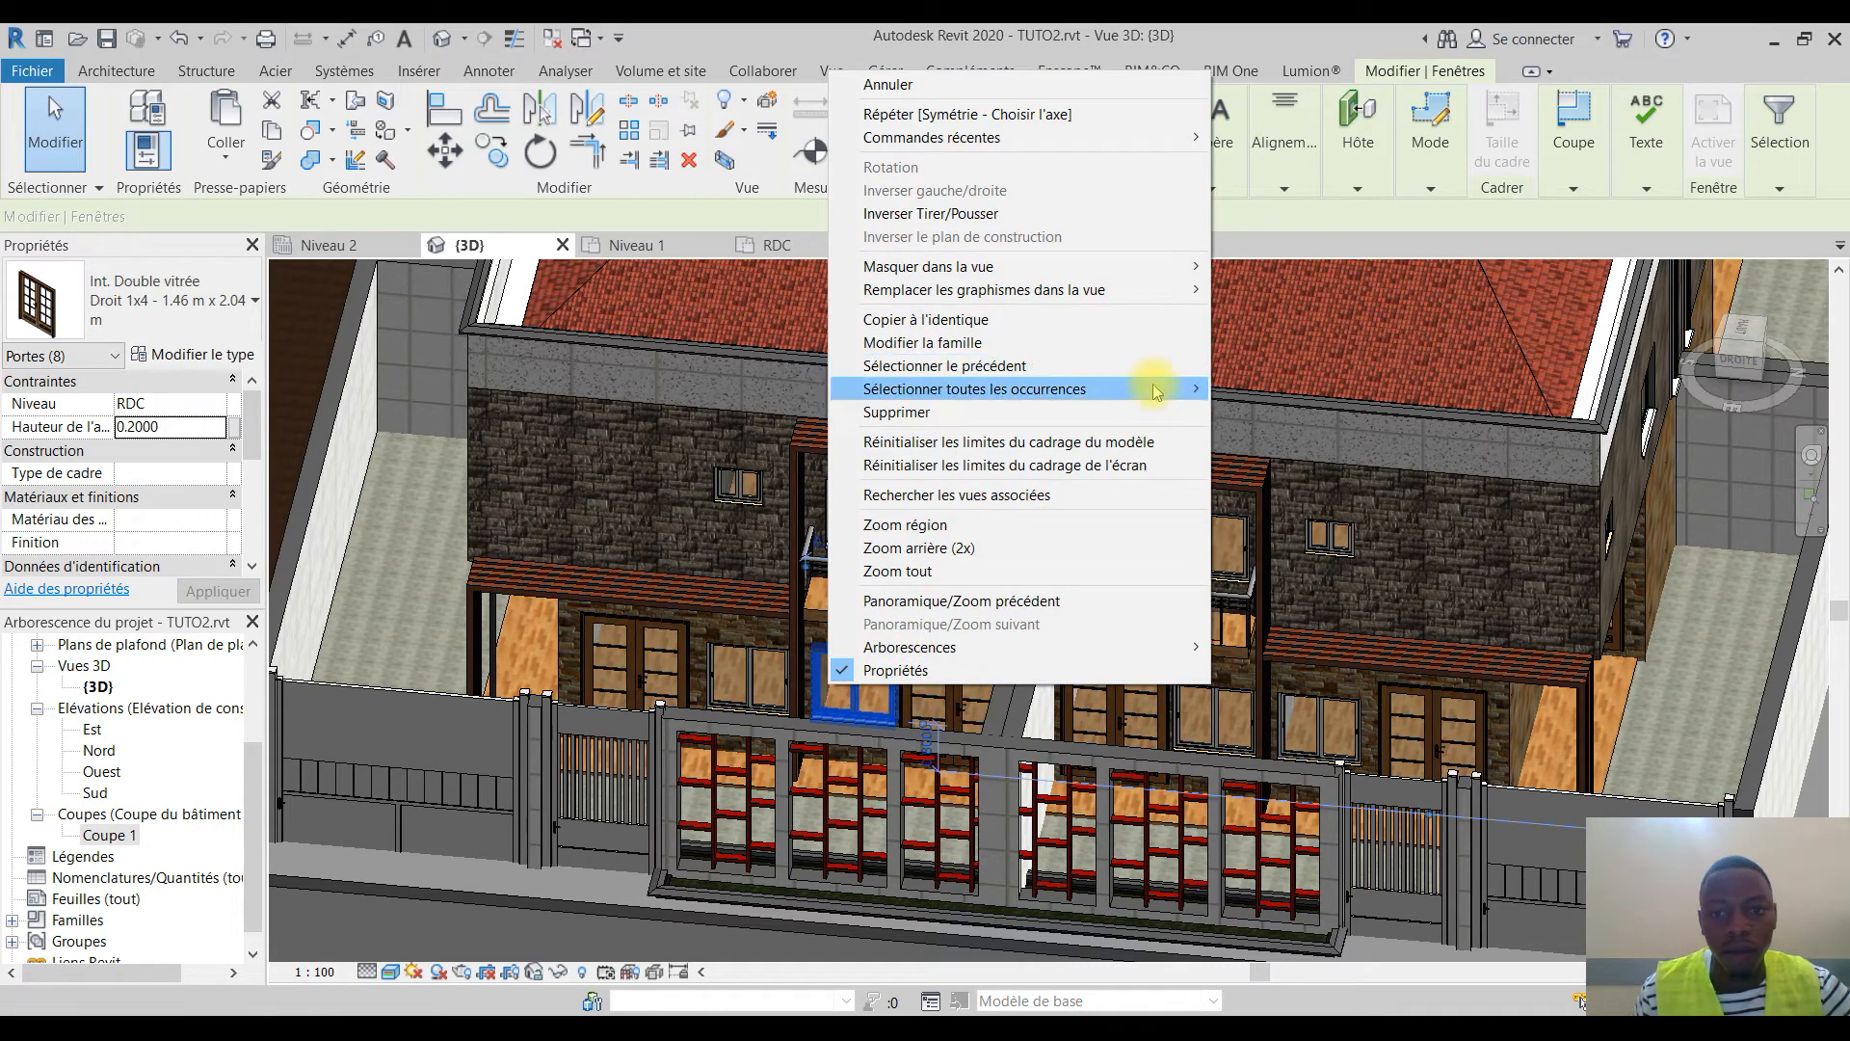
left_click(1246, 389)
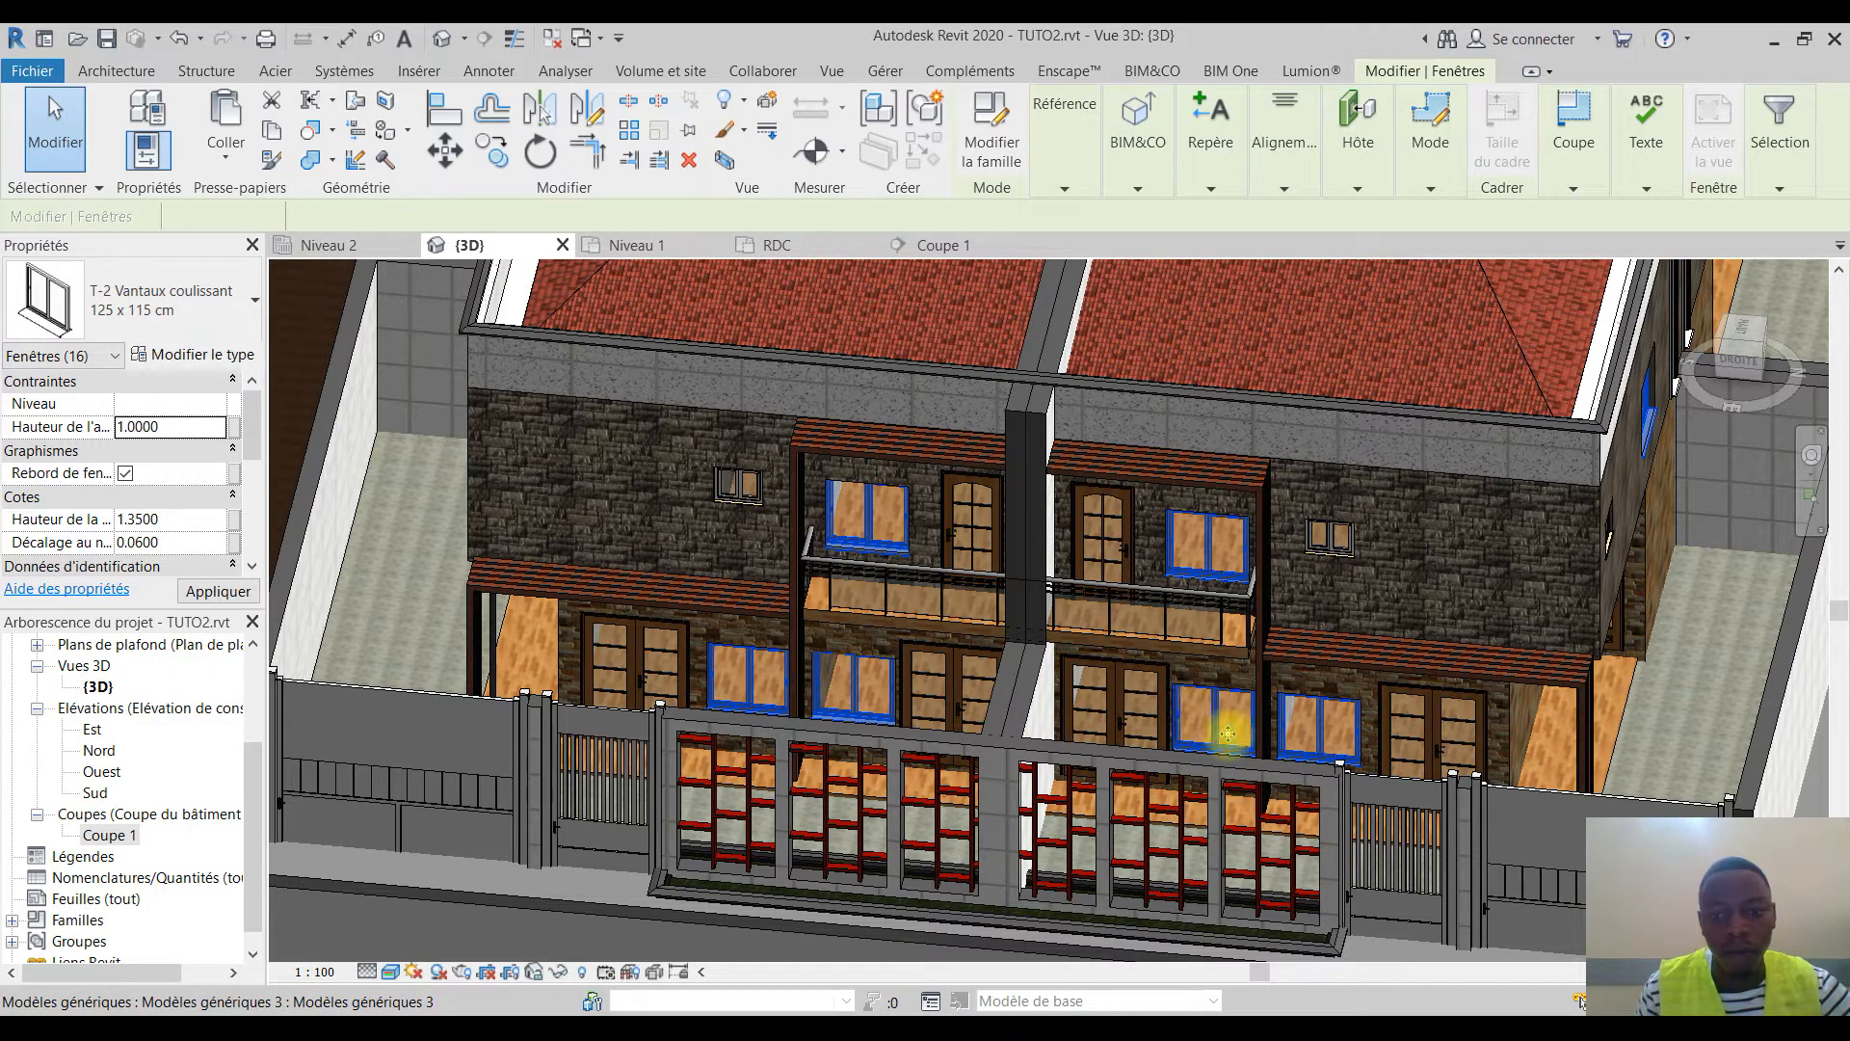
Select all visible Int. Double vitrée Droit 1x4 - 1.46 m x 2.04 m doors on the ground floor
middle_click_drag(1228, 733, 549, 711, "shift")
scroll(858, 683, "down", 3)
middle_click_drag(858, 683, 1183, 928, "shift")
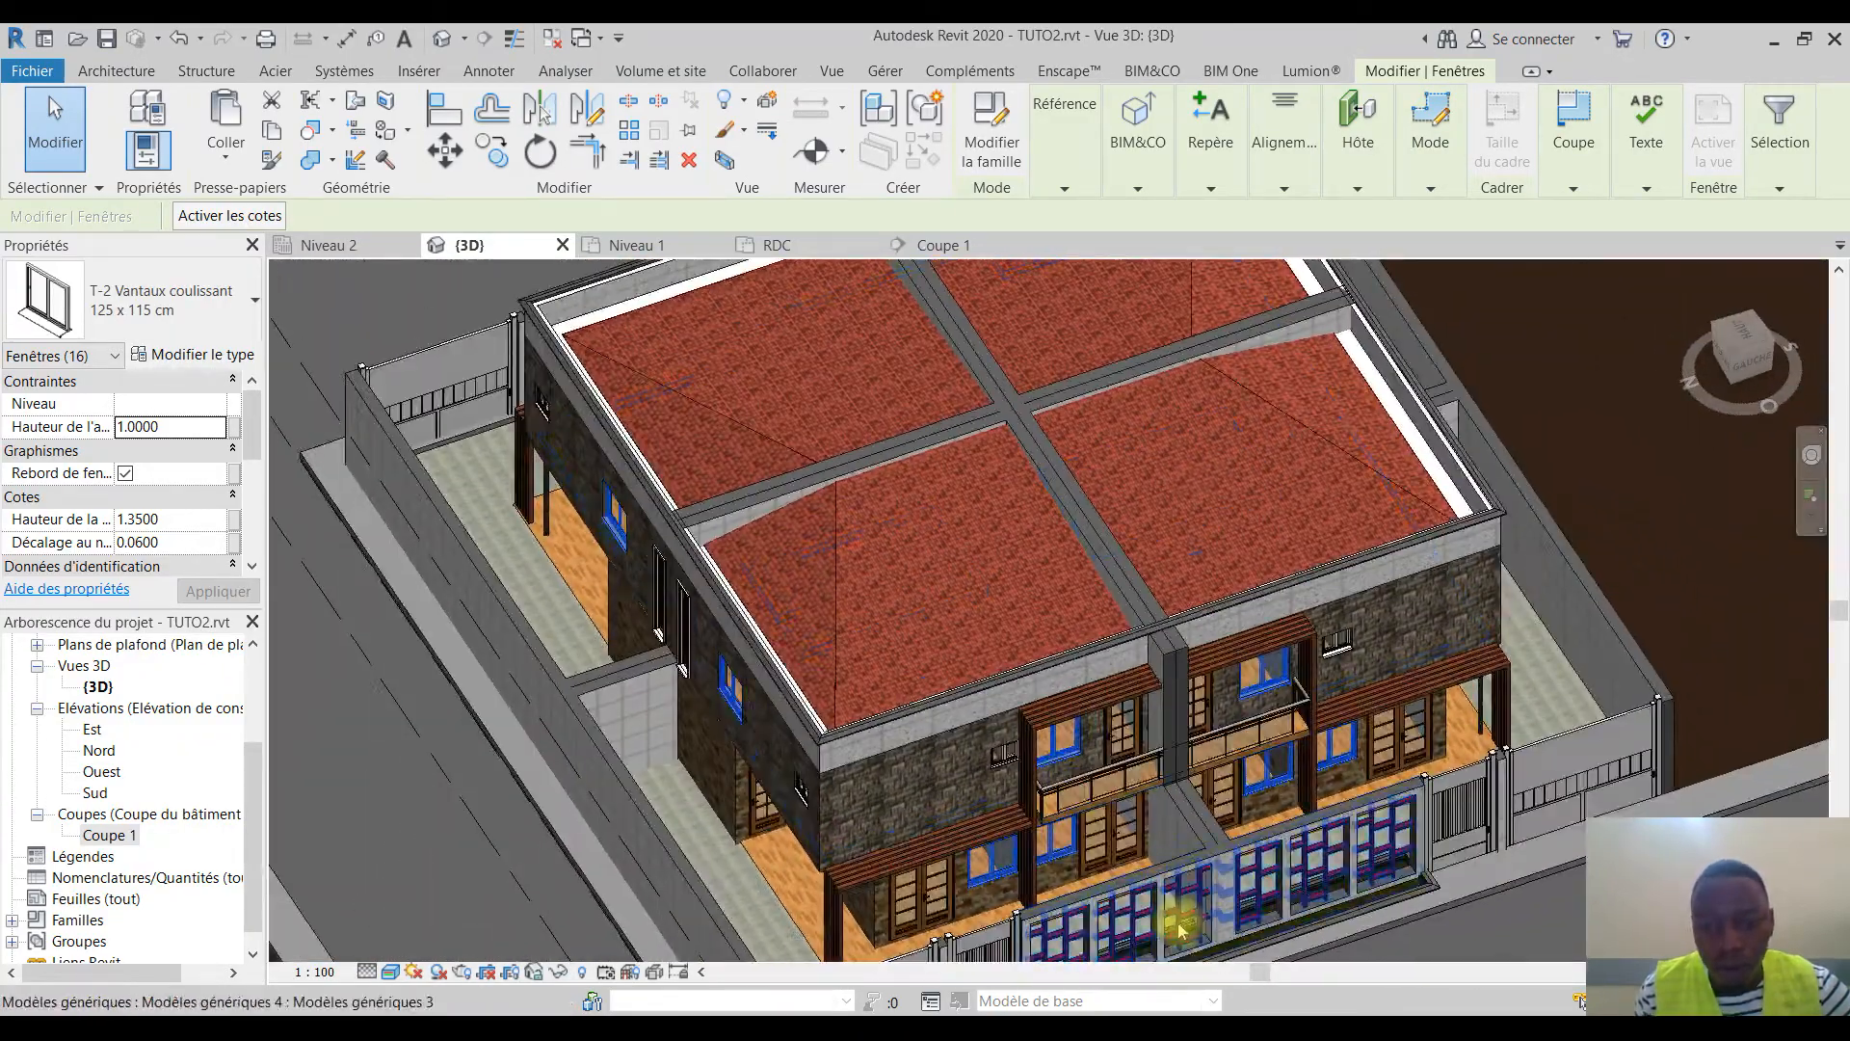
scroll(1183, 928, "up", 4)
middle_click_drag(1072, 817, 1204, 771, "shift")
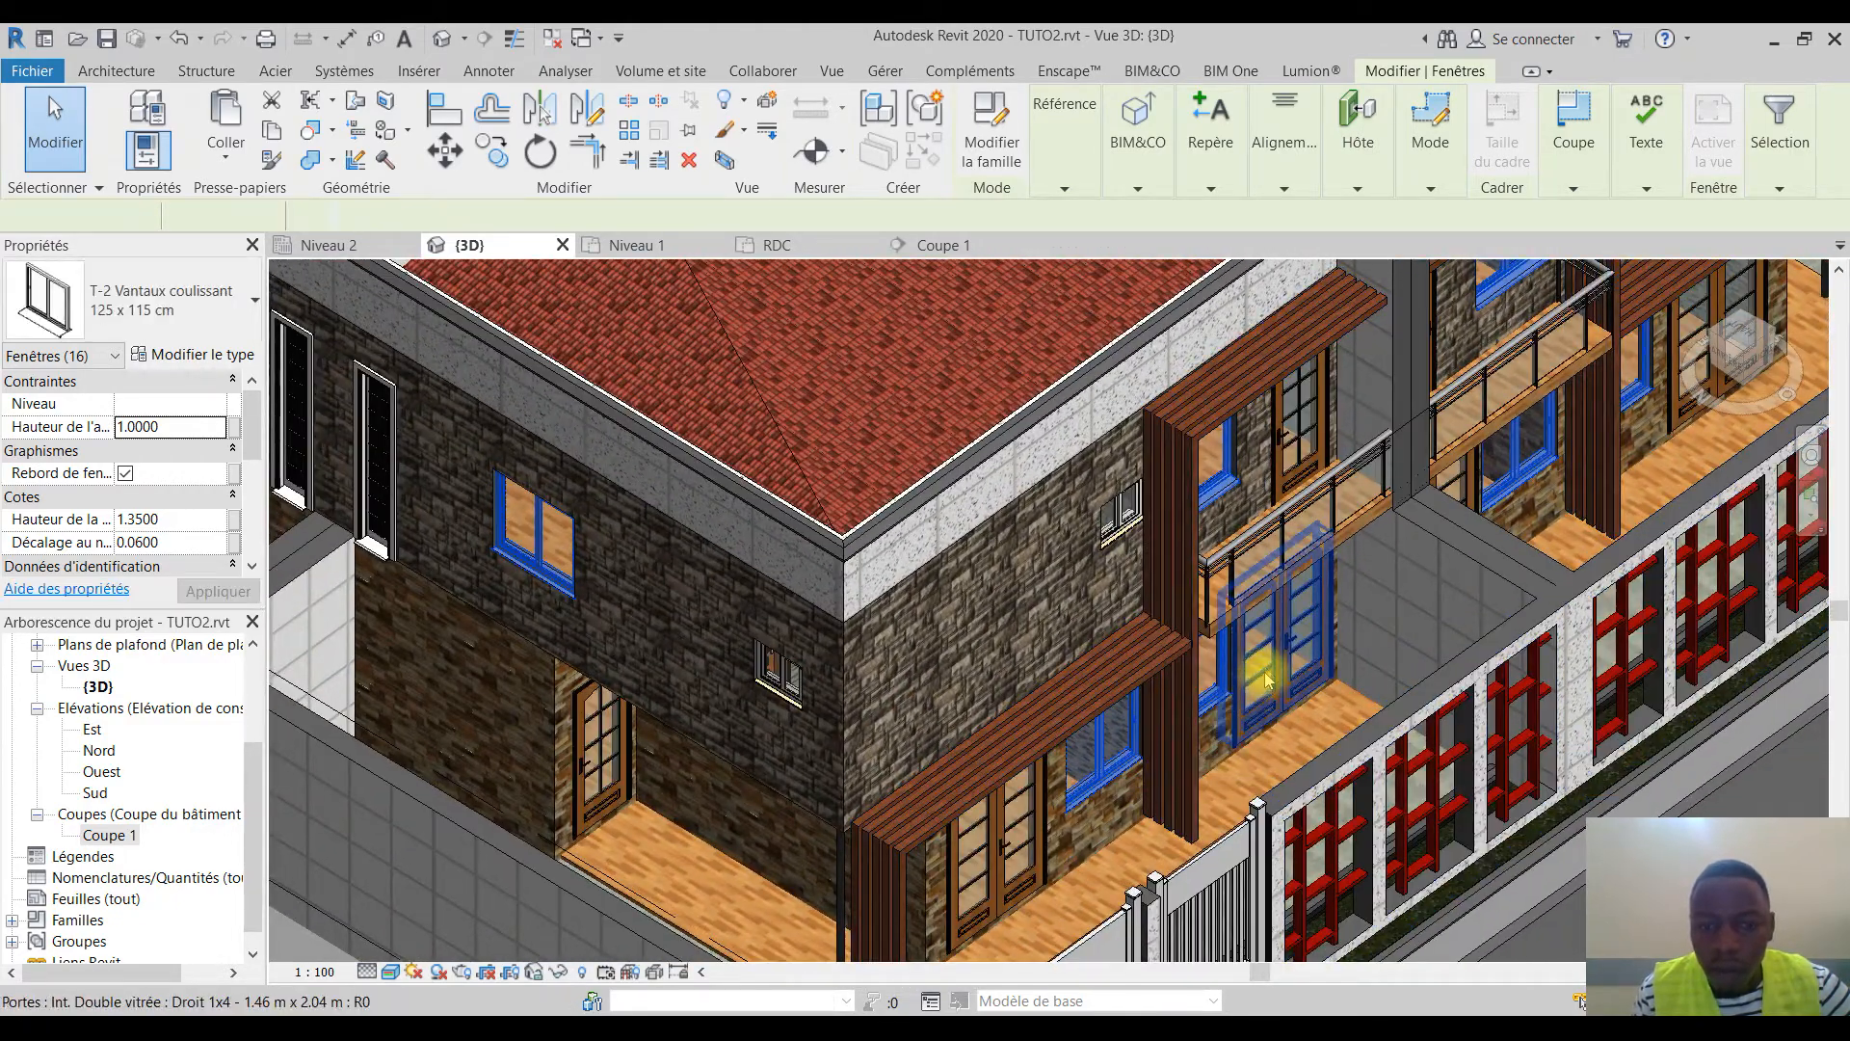
left_click(1266, 680)
right_click(1269, 674)
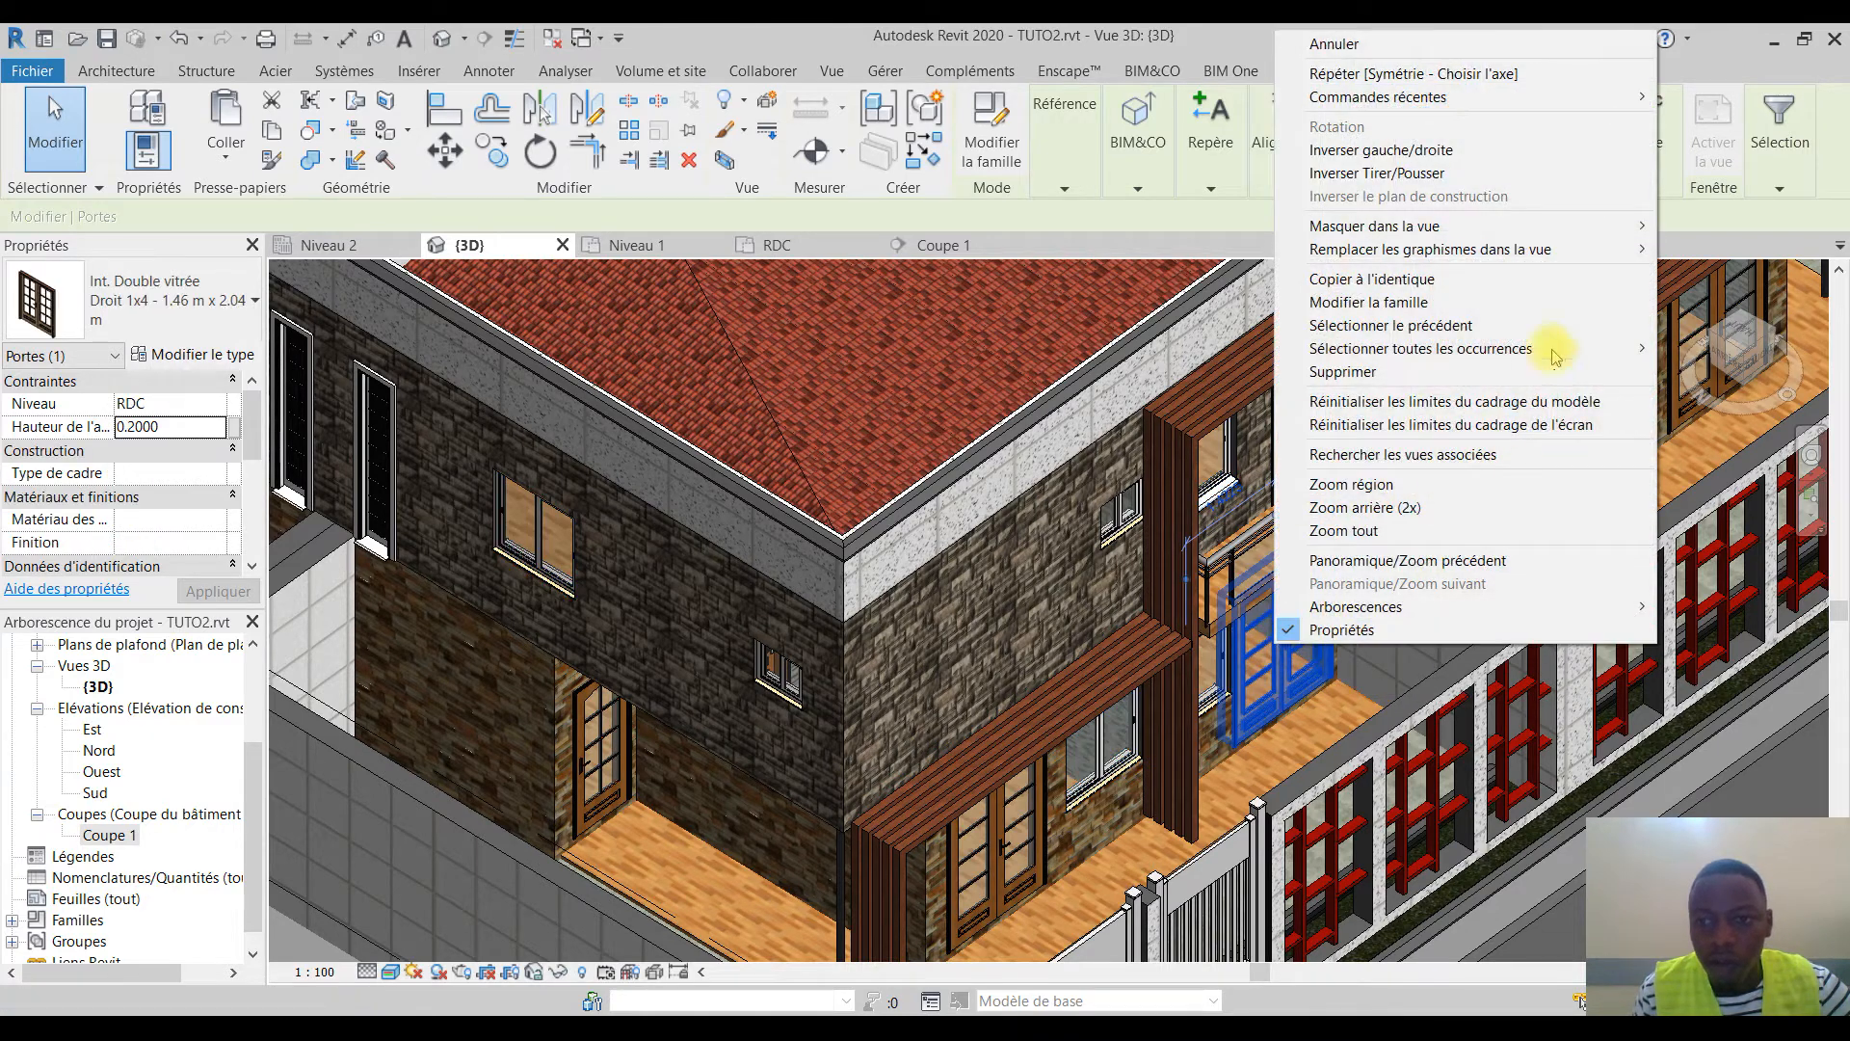
mouse_move(1625, 351)
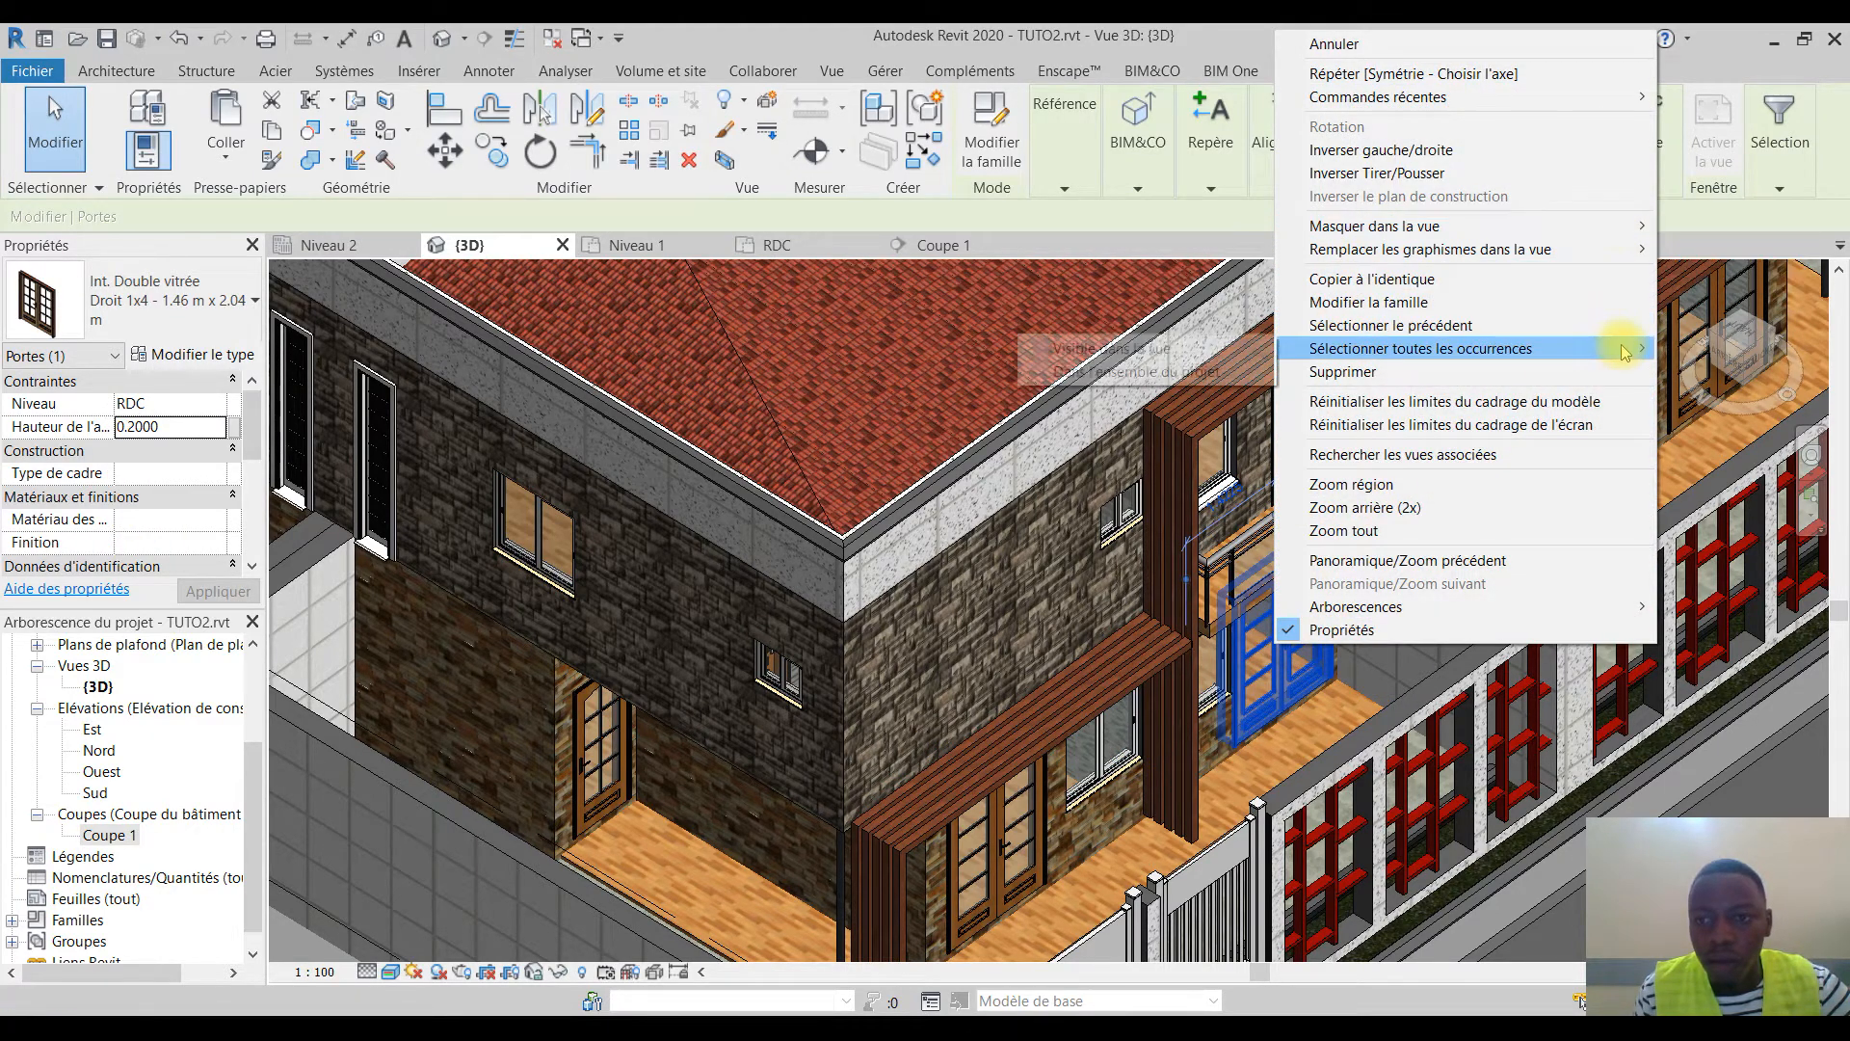
left_click(1229, 346)
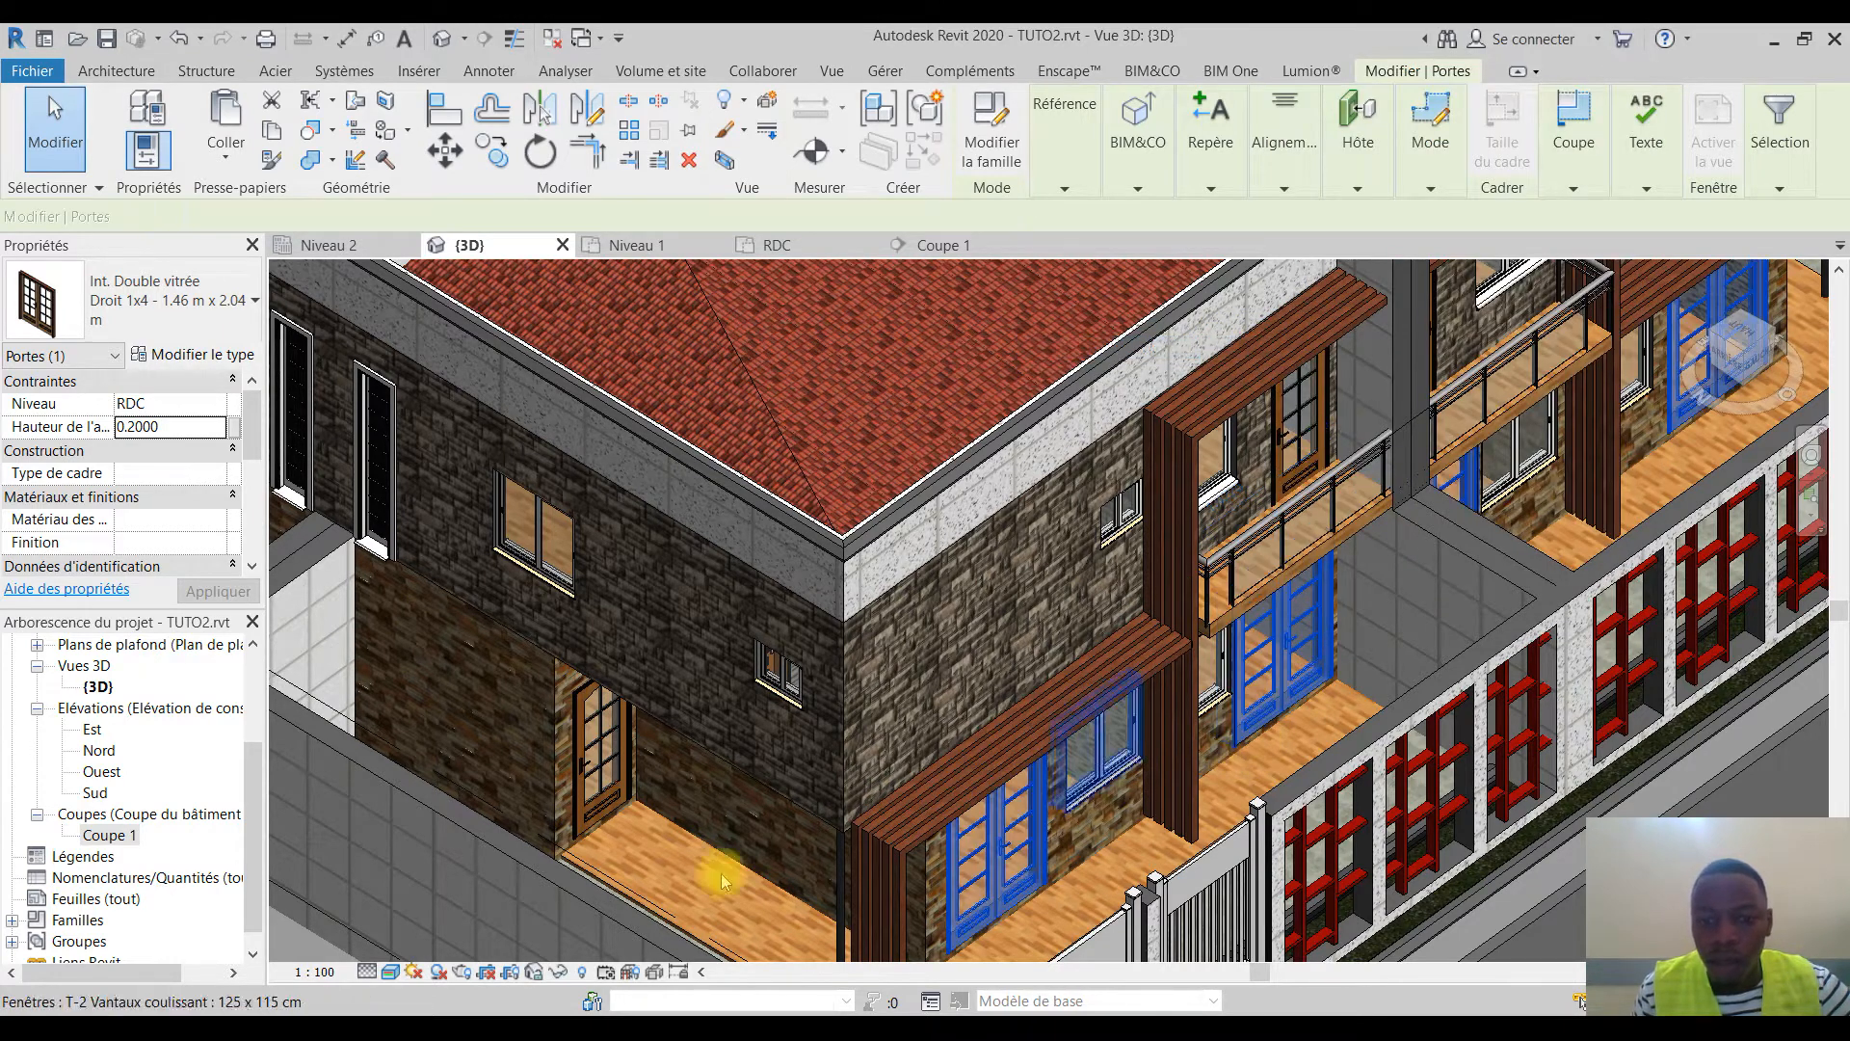
Set the sill height of the selected double glazed doors on level RDC to 0.1 m
left_click(169, 427)
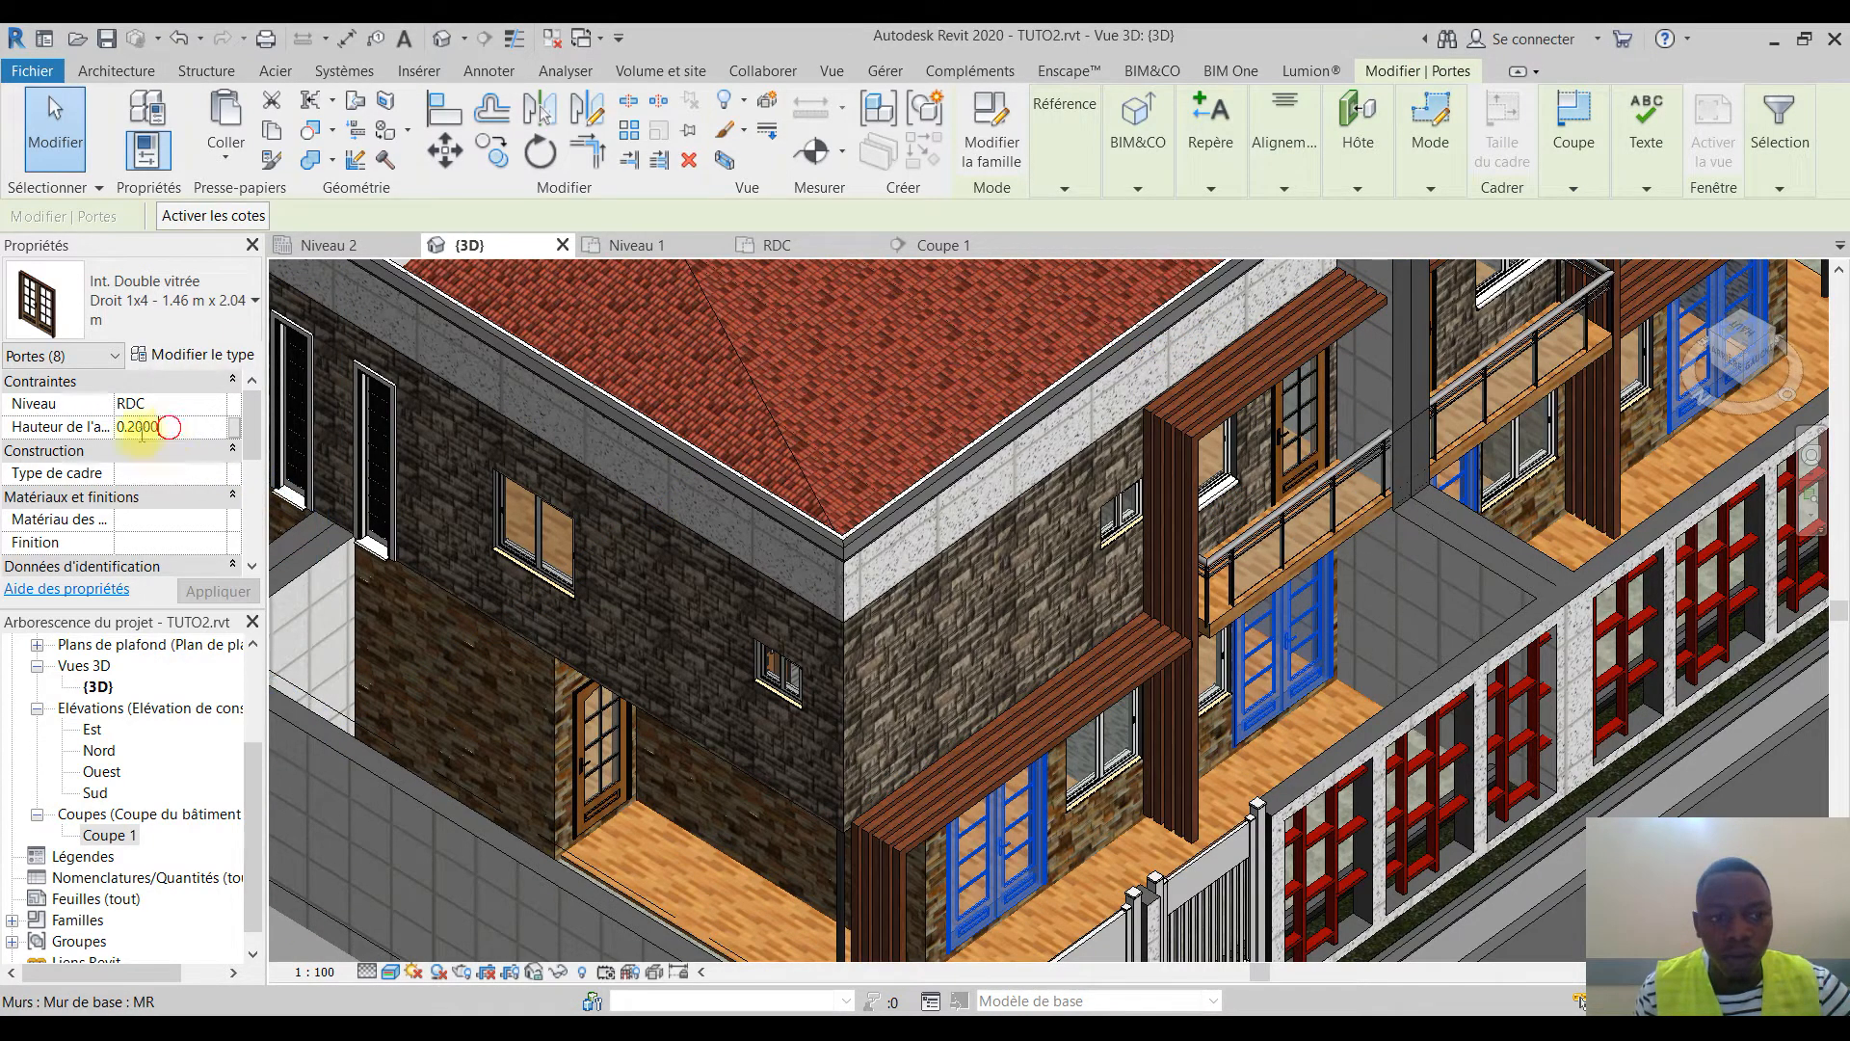
type("0")
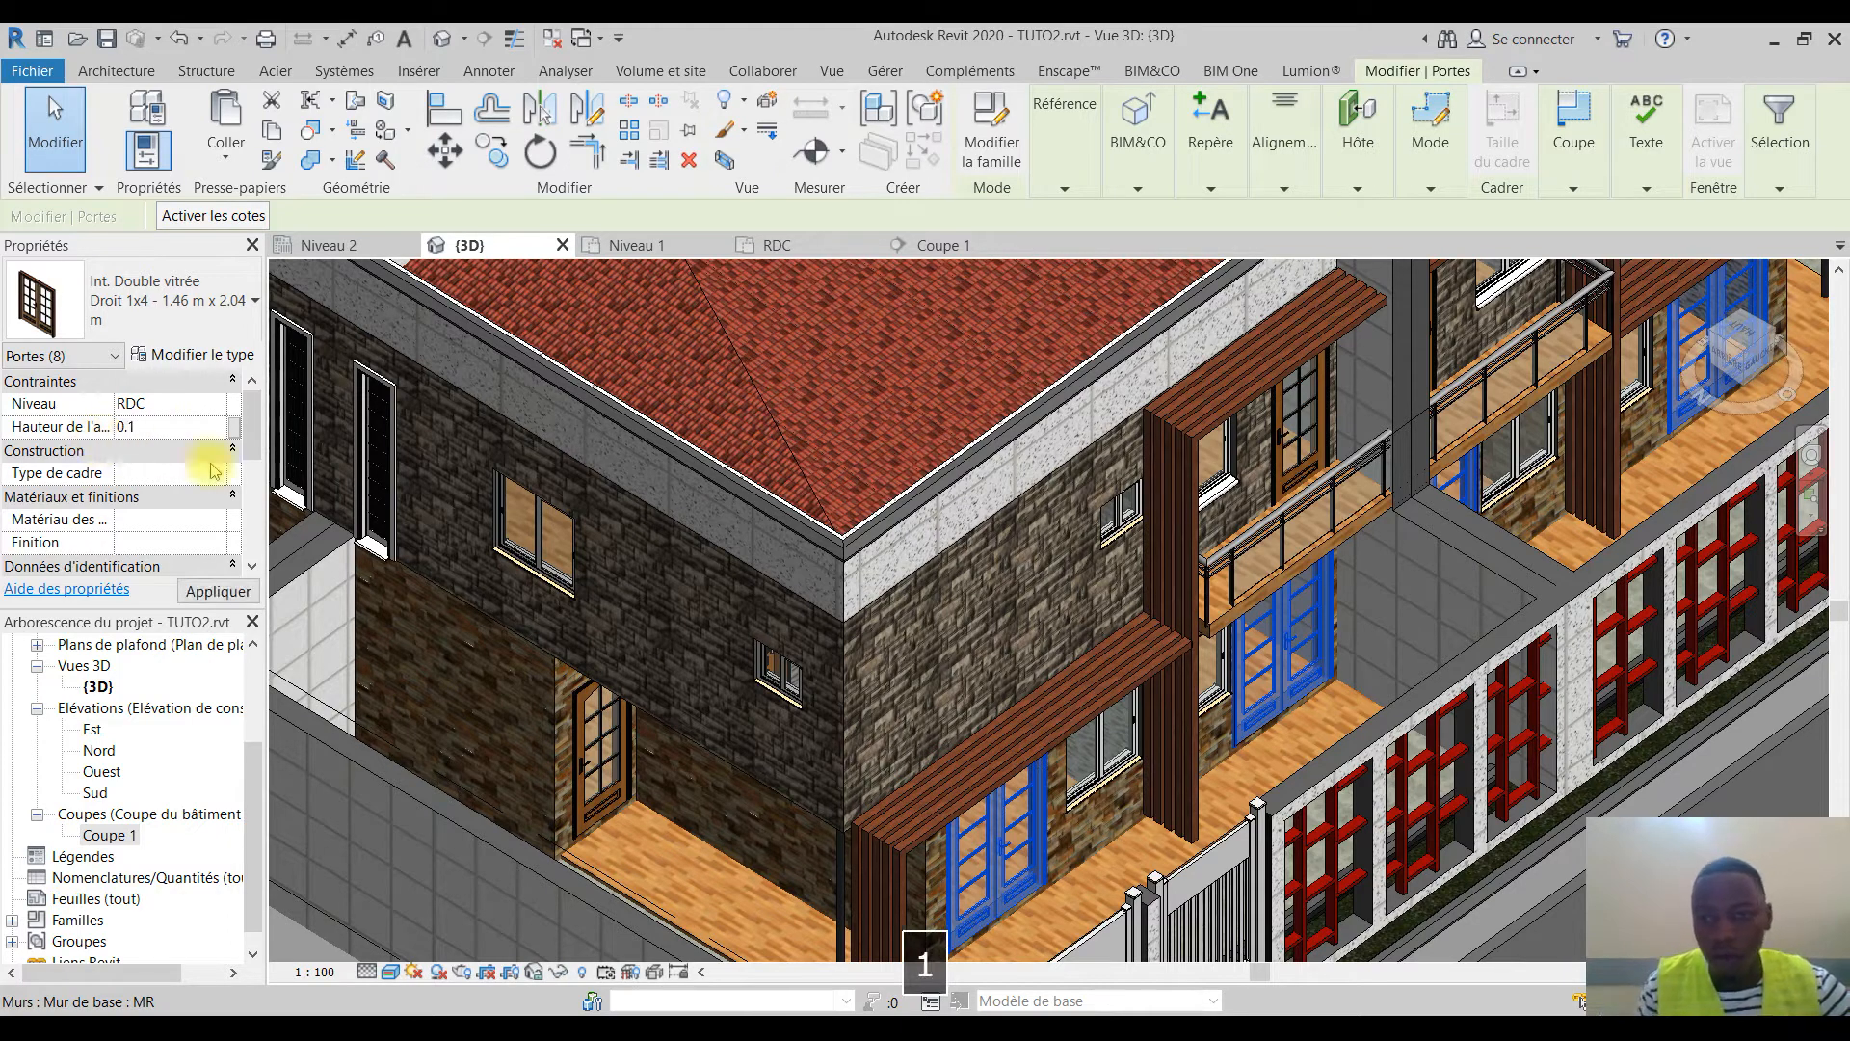
type(".1")
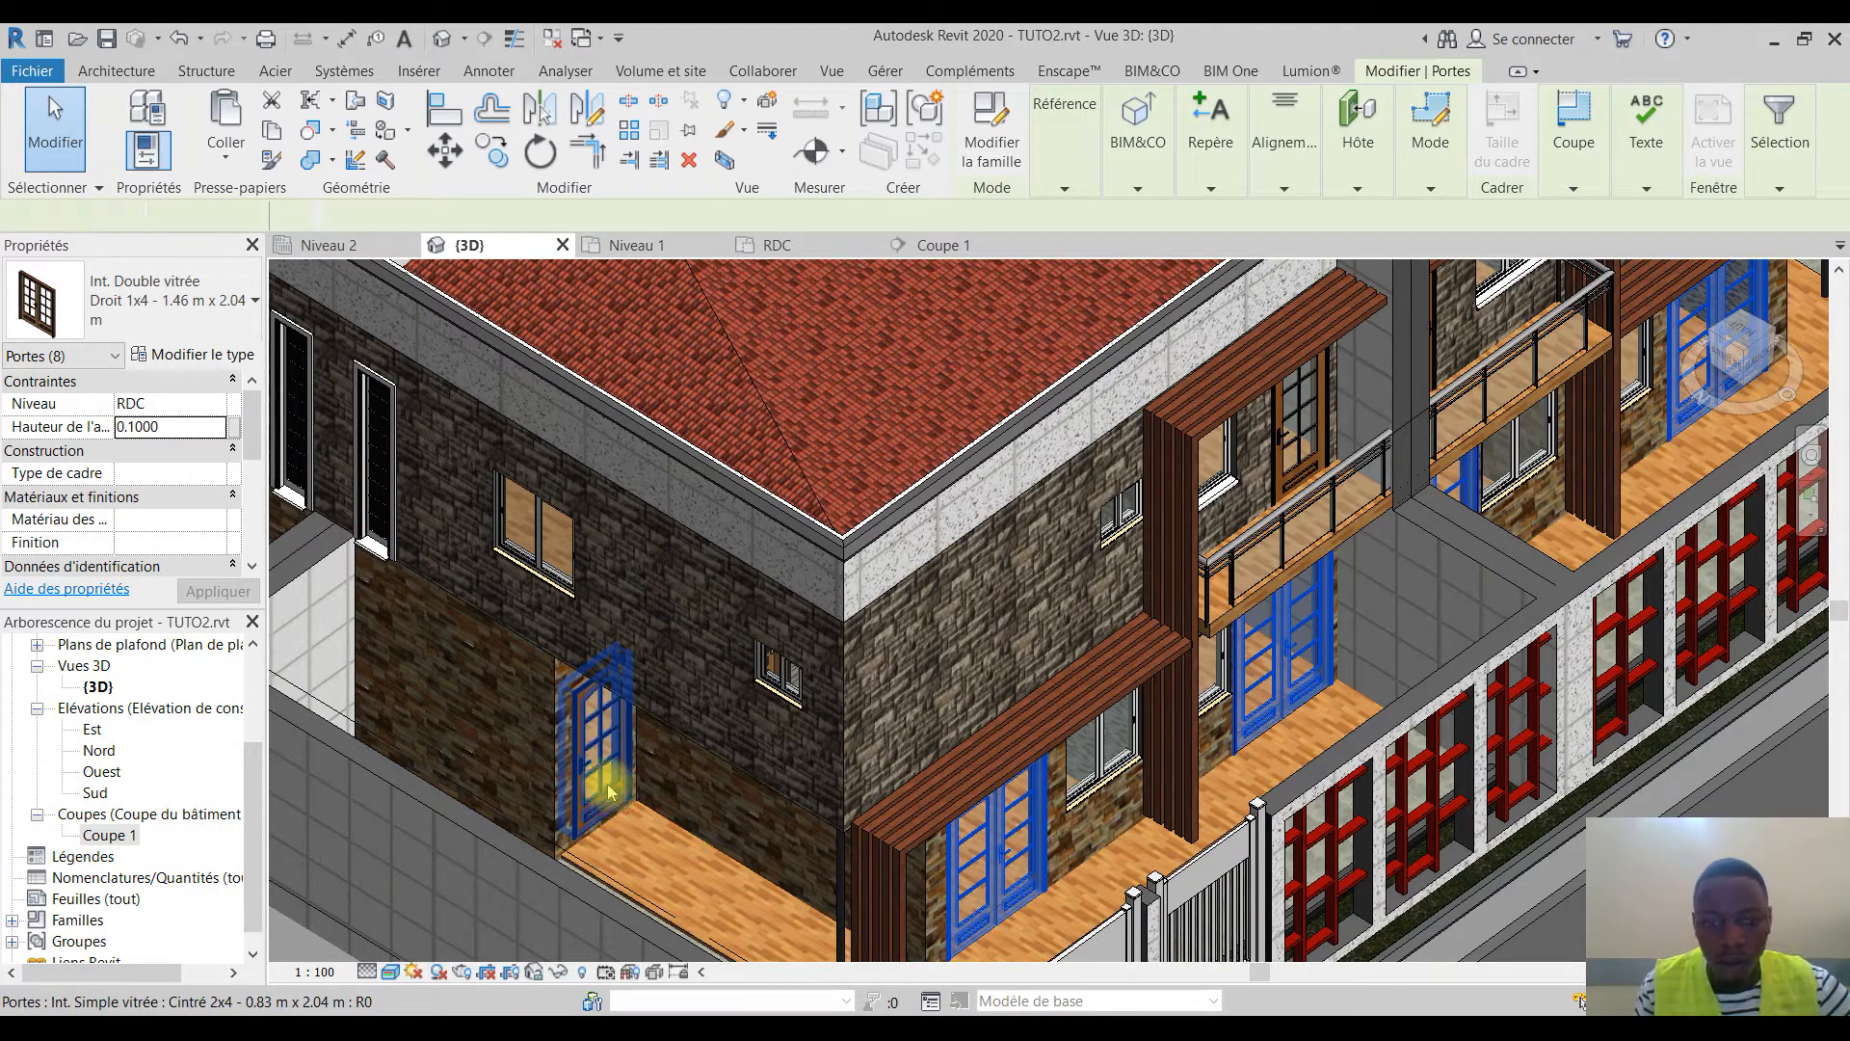
Select the four single glazed Cintré 2x4 side doors around the ground floor and set their sill height to 0.1 m
left_click(595, 746)
middle_click_drag(983, 703, 1385, 663)
left_click(1399, 600)
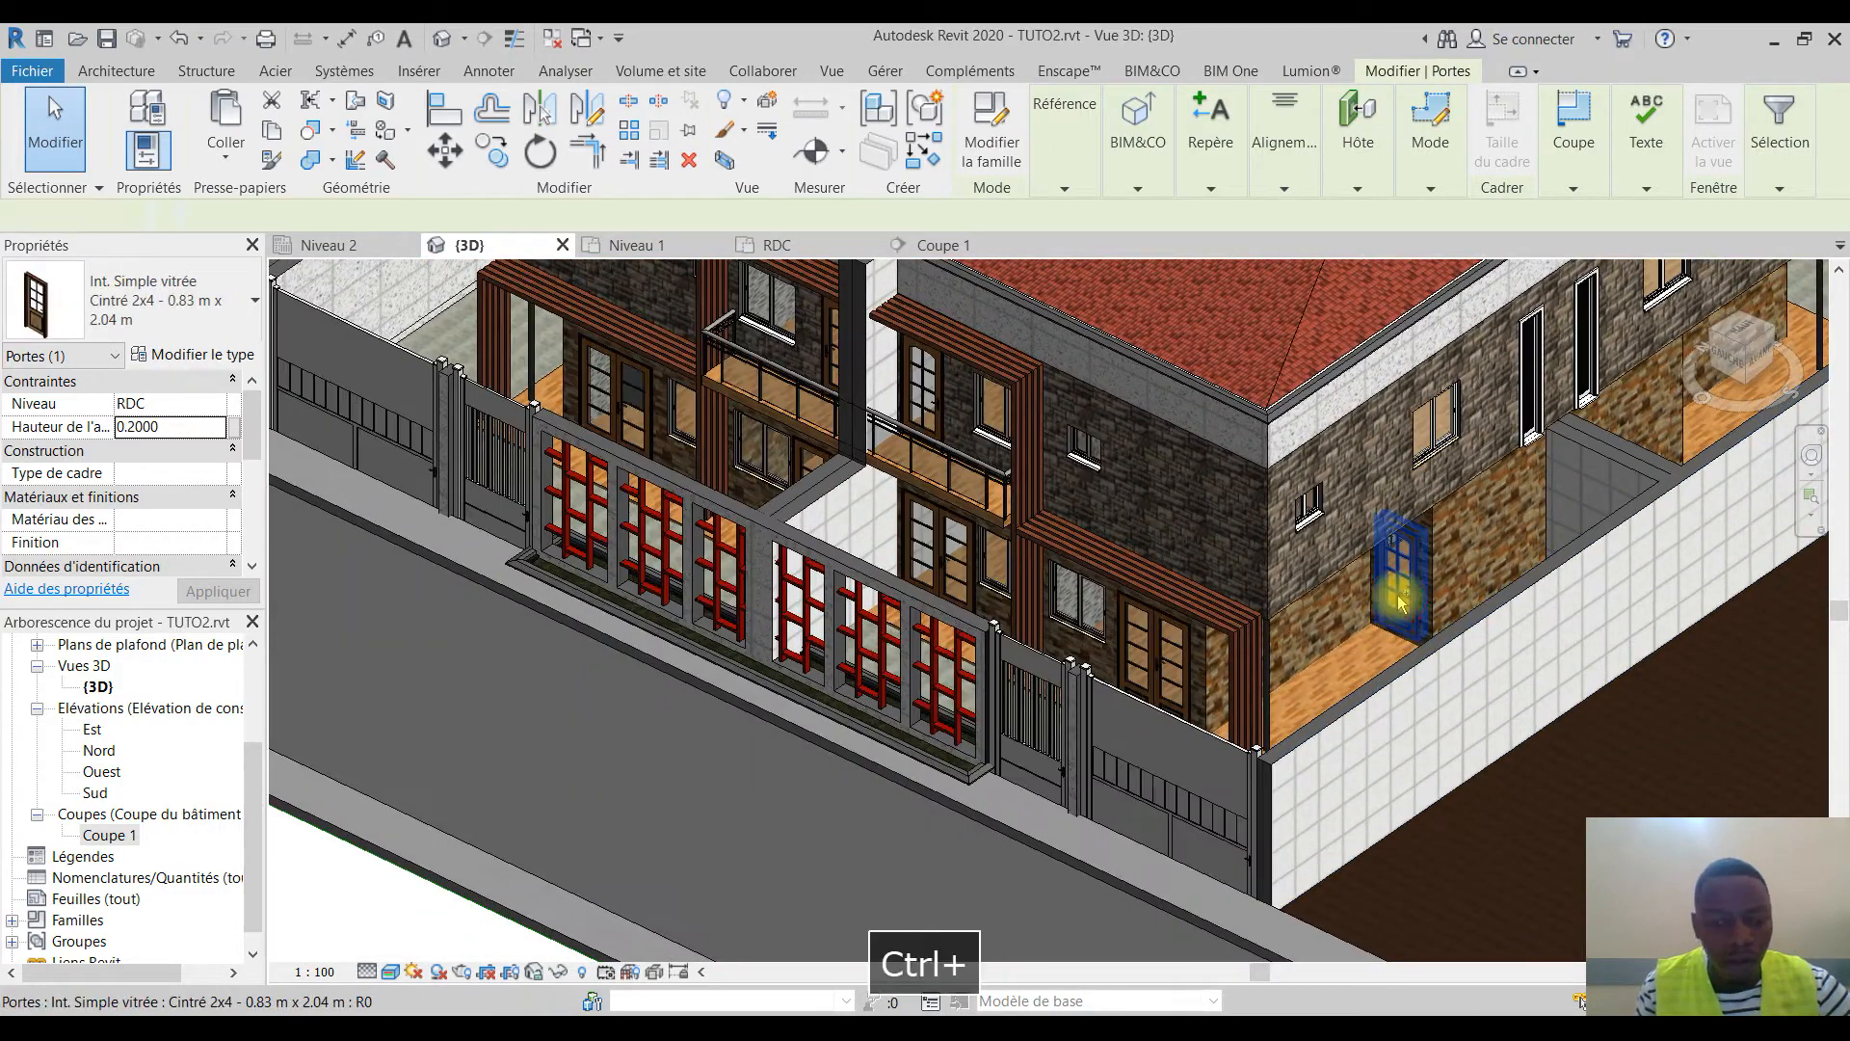
middle_click_drag(1643, 681, 992, 735, "shift")
left_click(899, 722, "ctrl")
left_click(1161, 771, "ctrl")
middle_click_drag(1161, 771, 1466, 744, "shift")
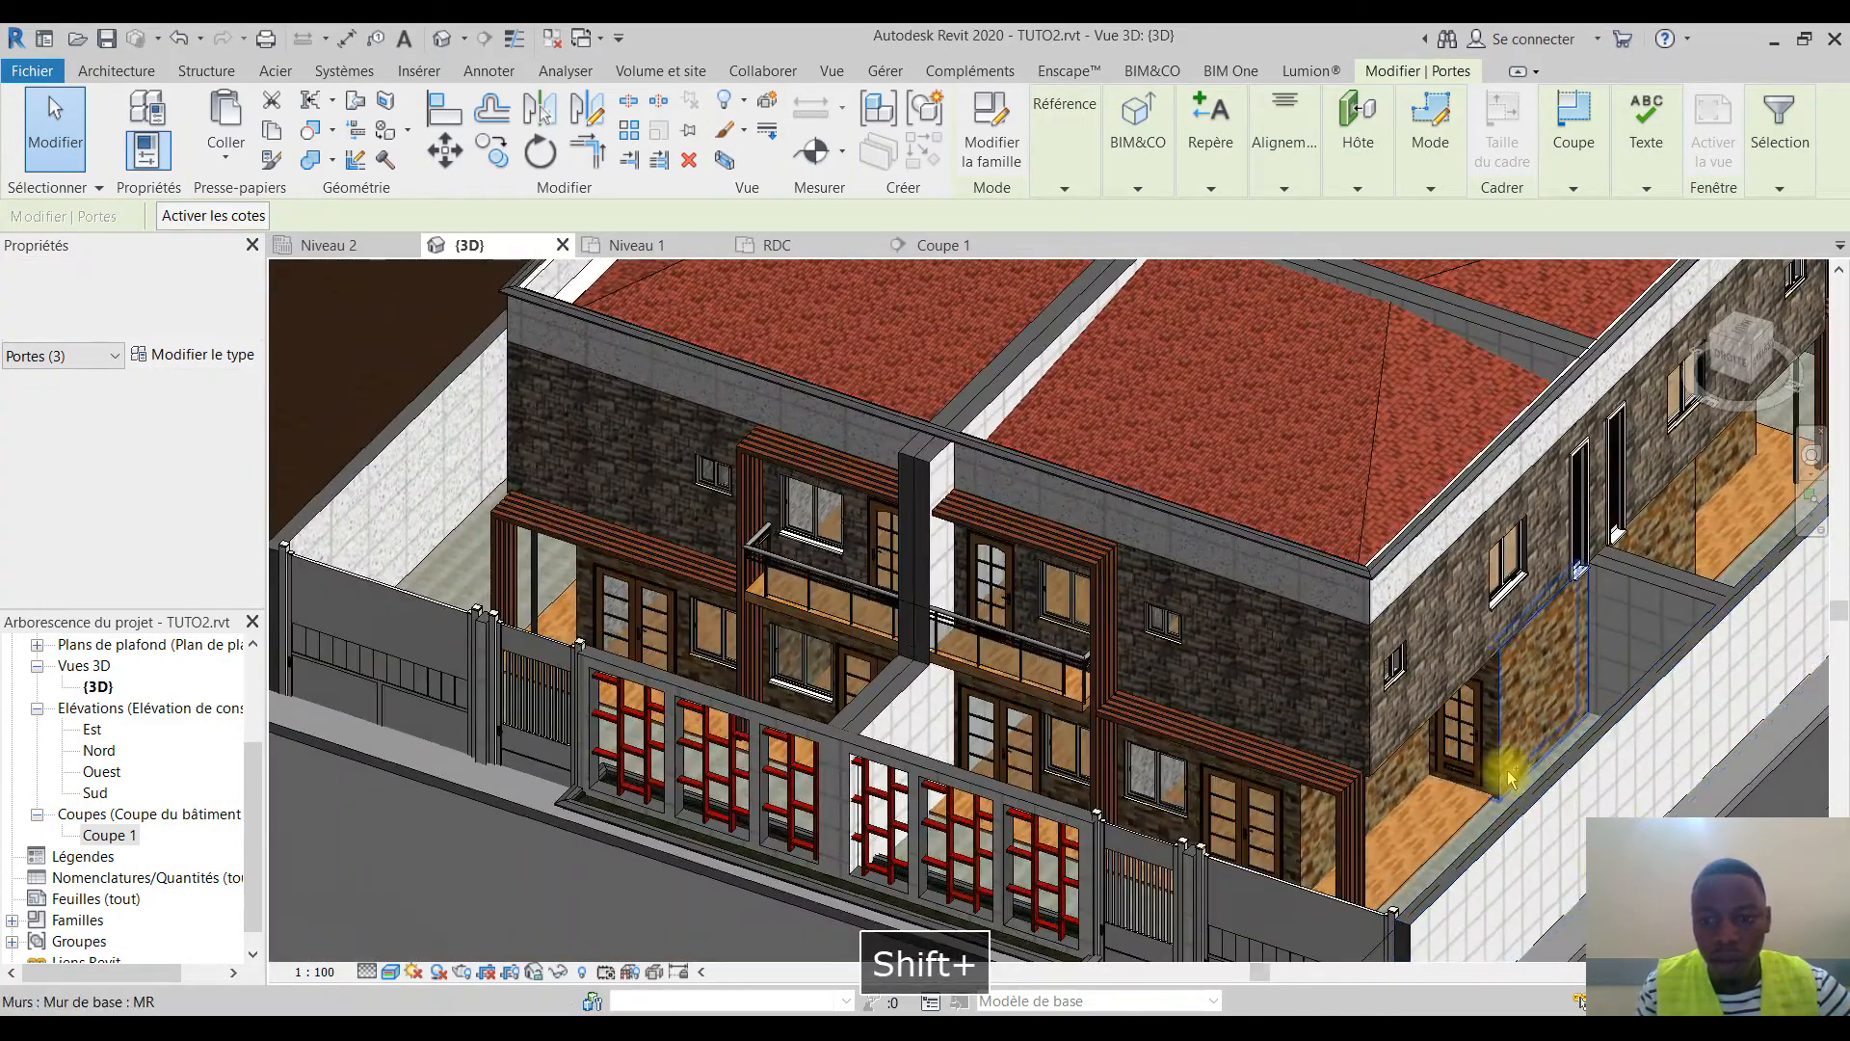
left_click(799, 554, "ctrl")
left_click(167, 429)
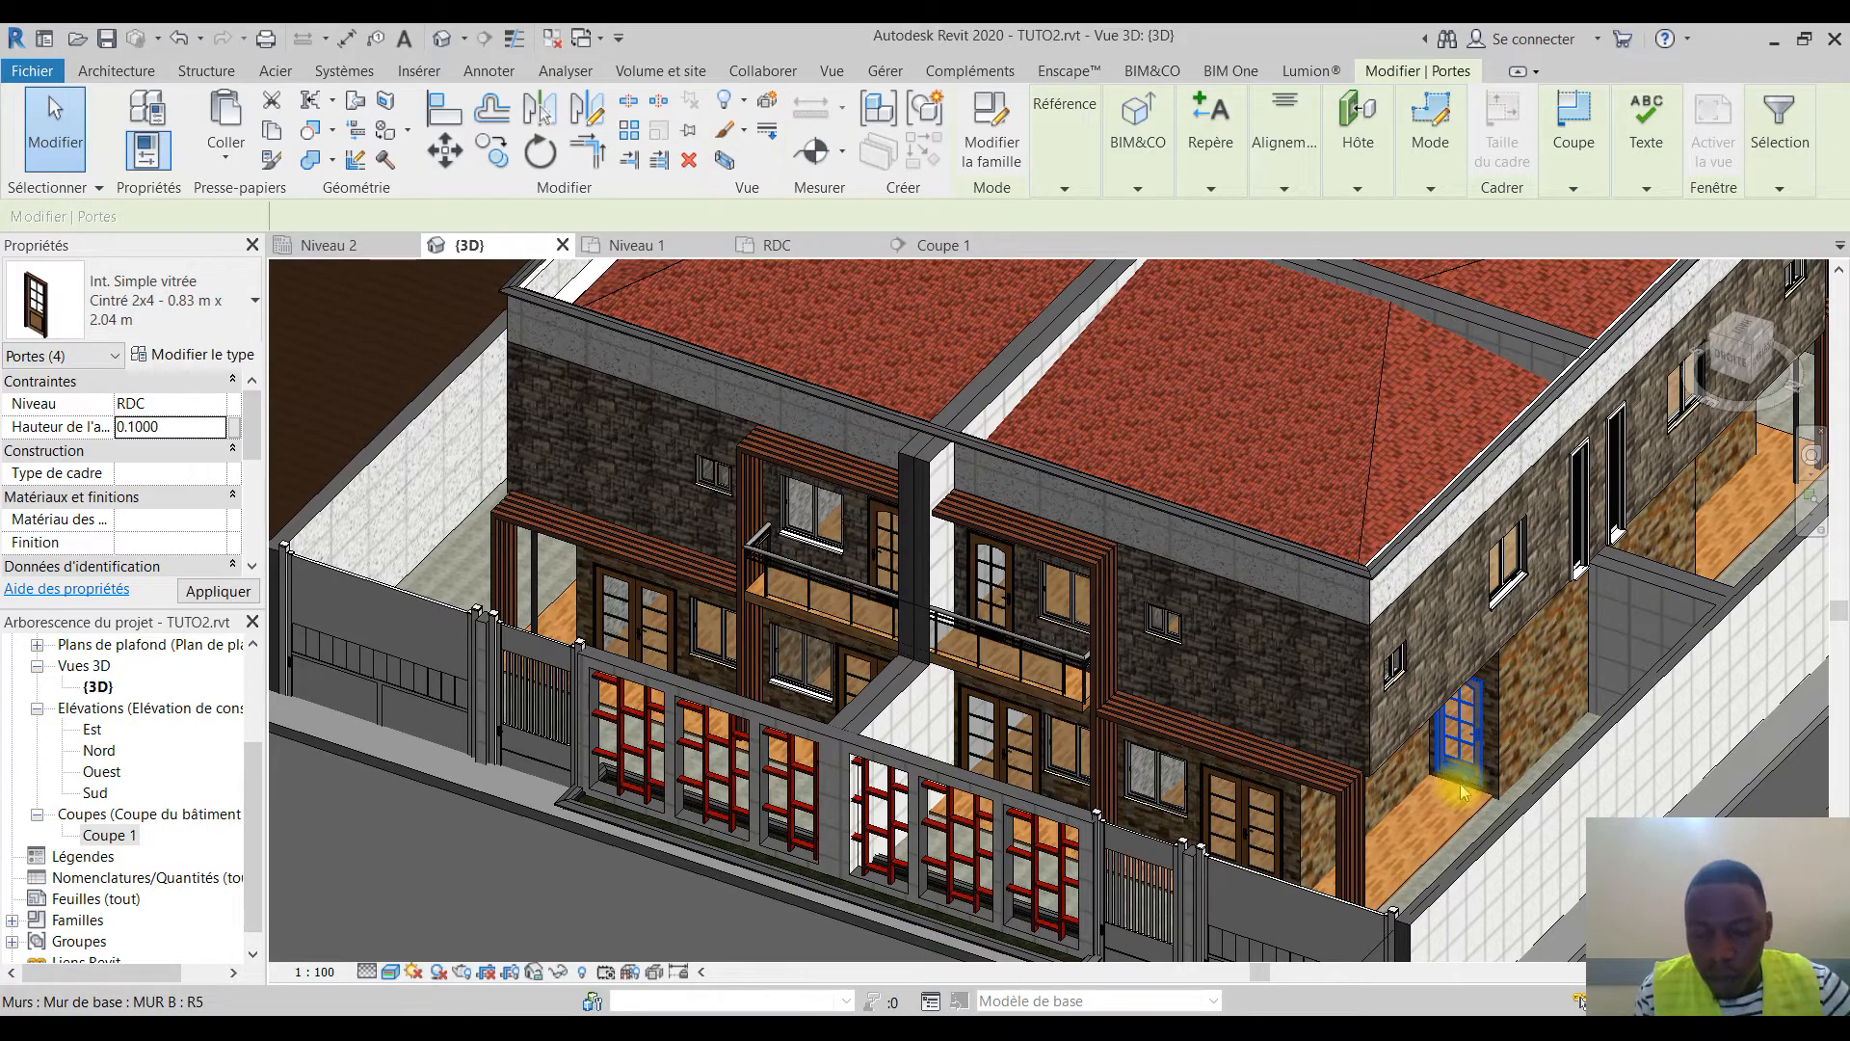
left_click(831, 70)
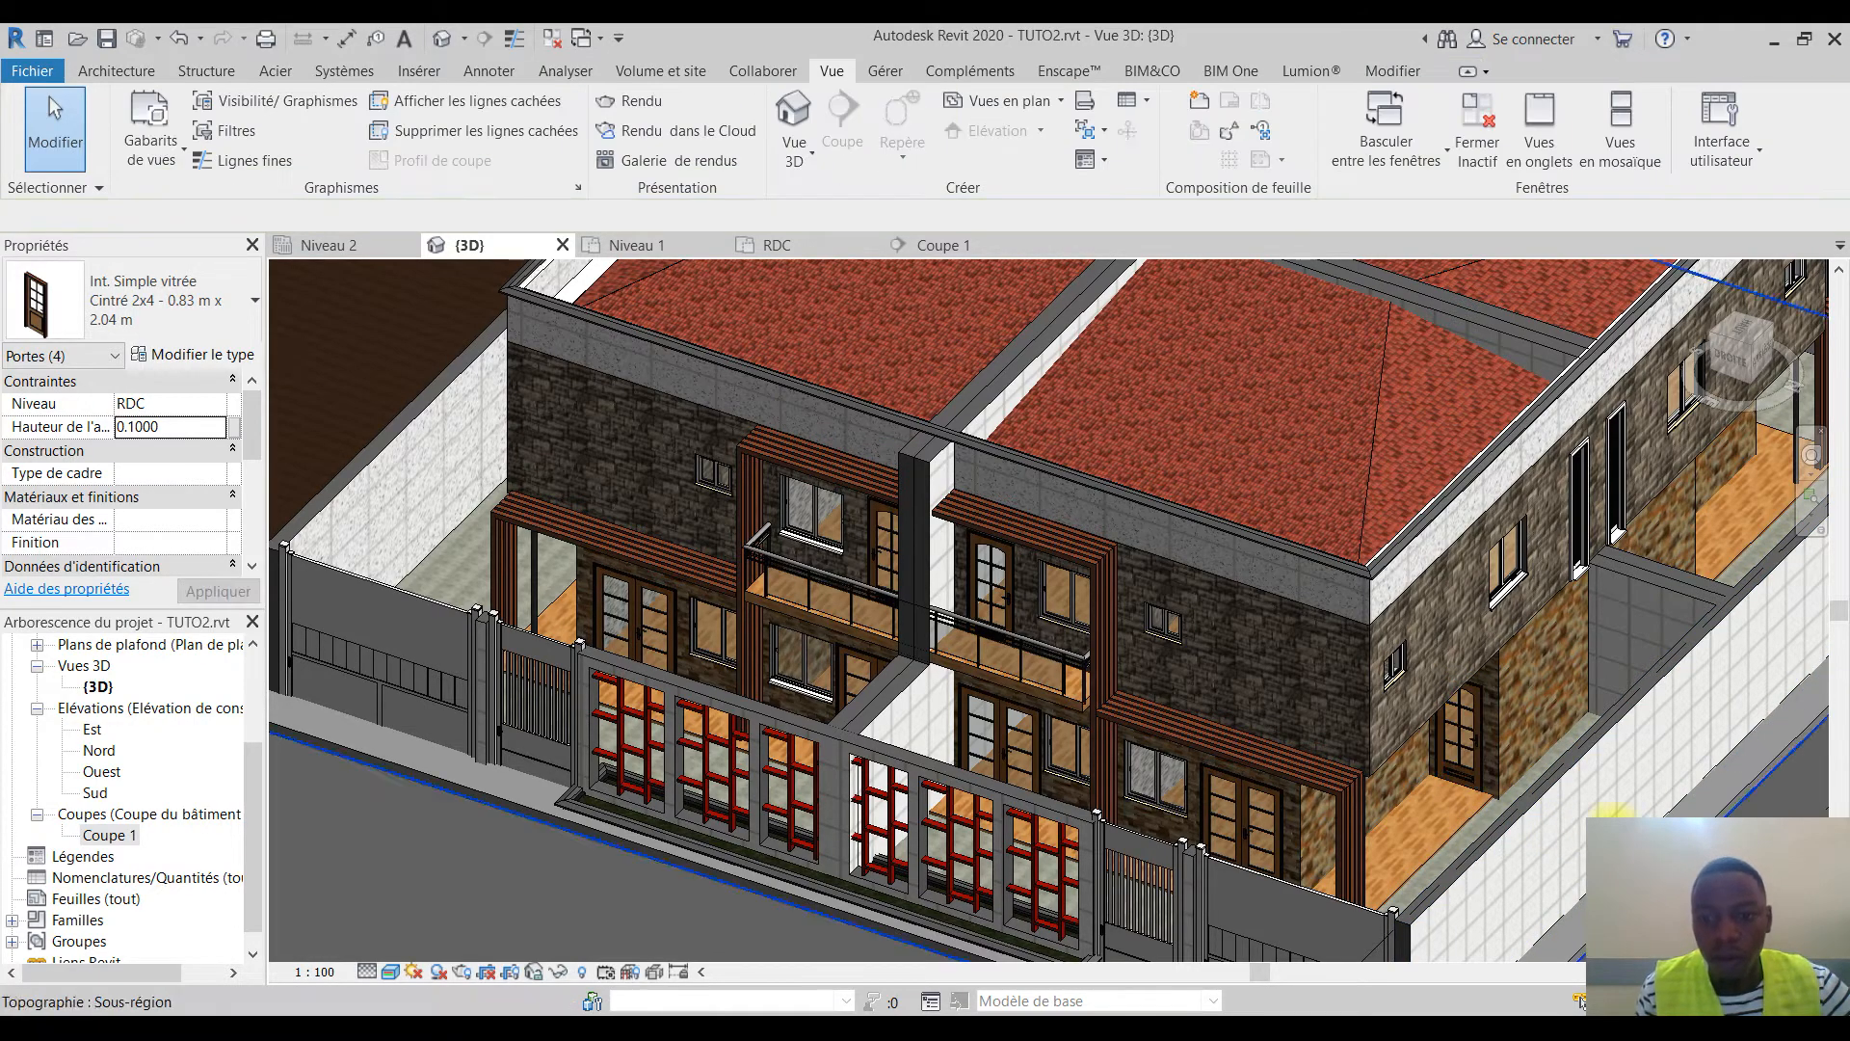
scroll(1433, 793, "down", 5)
middle_click_drag(1433, 793, 1242, 815, "shift")
scroll(1156, 747, "up", 2)
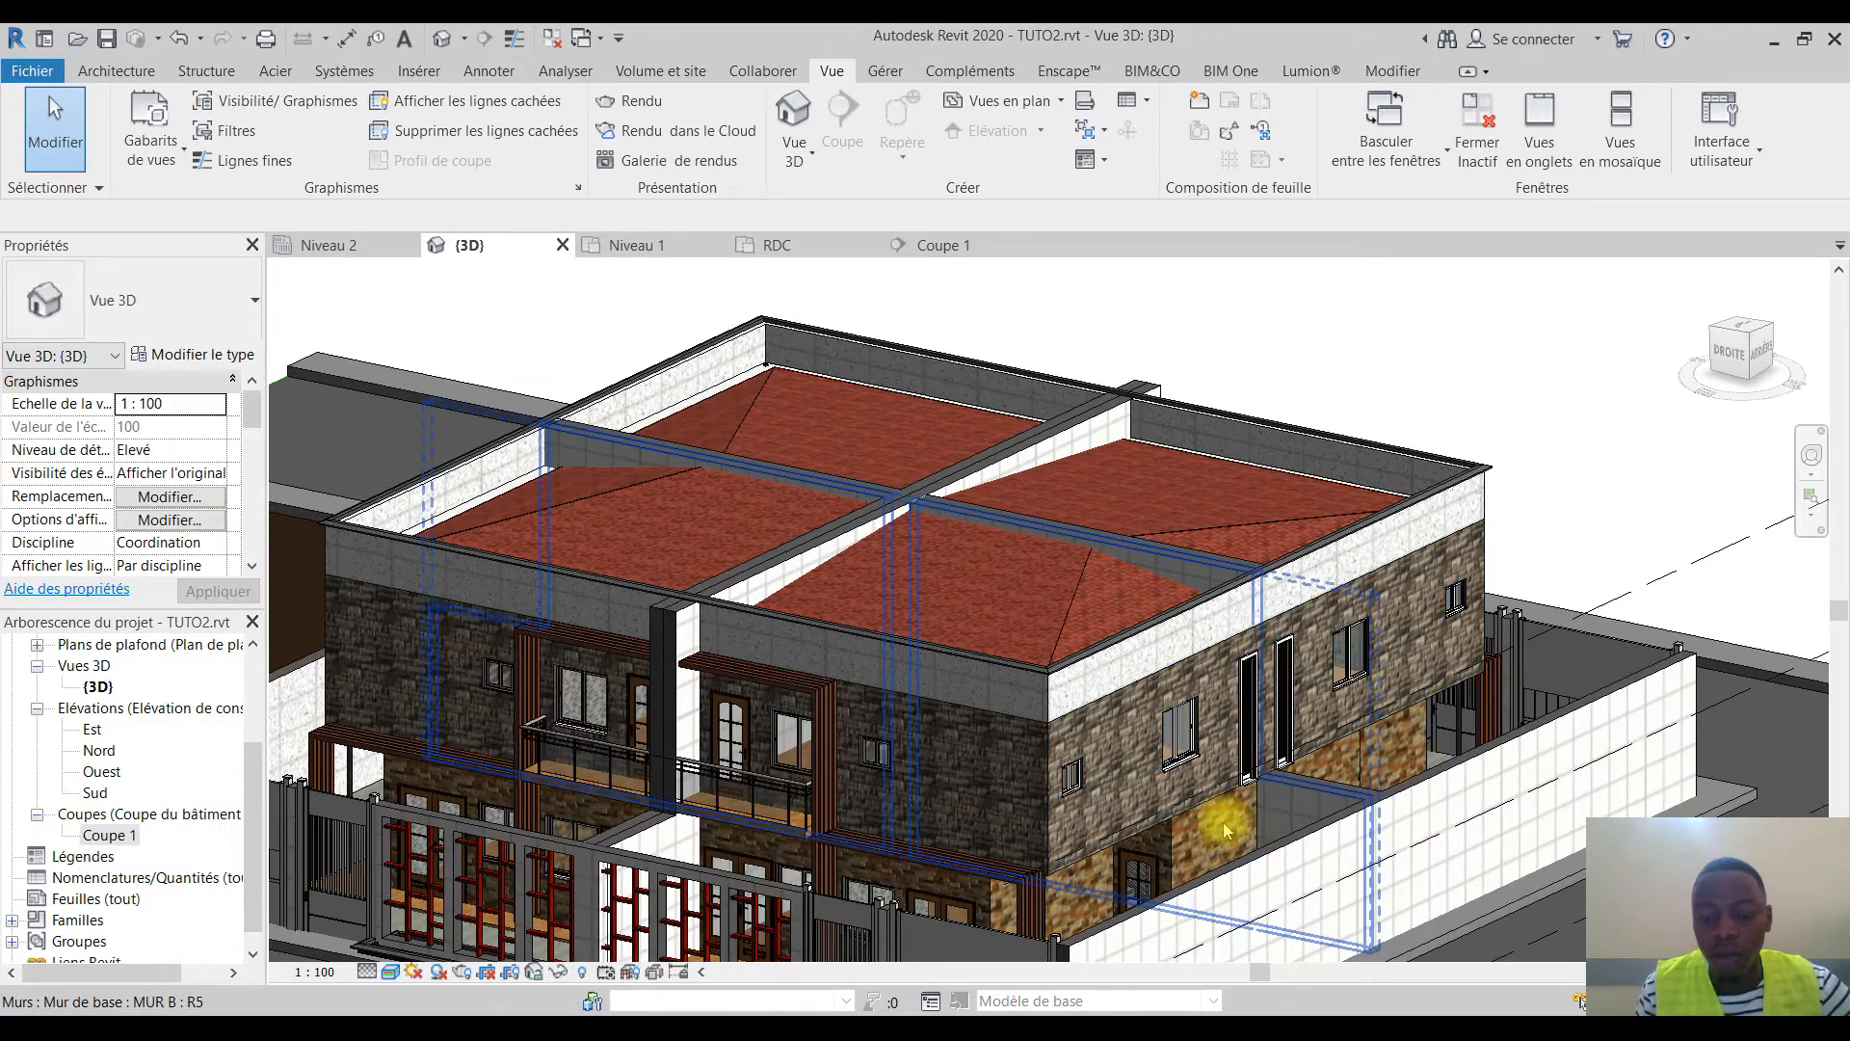
scroll(1238, 834, "up", 2)
scroll(1182, 727, "down", 2)
middle_click_drag(1182, 727, 1251, 747)
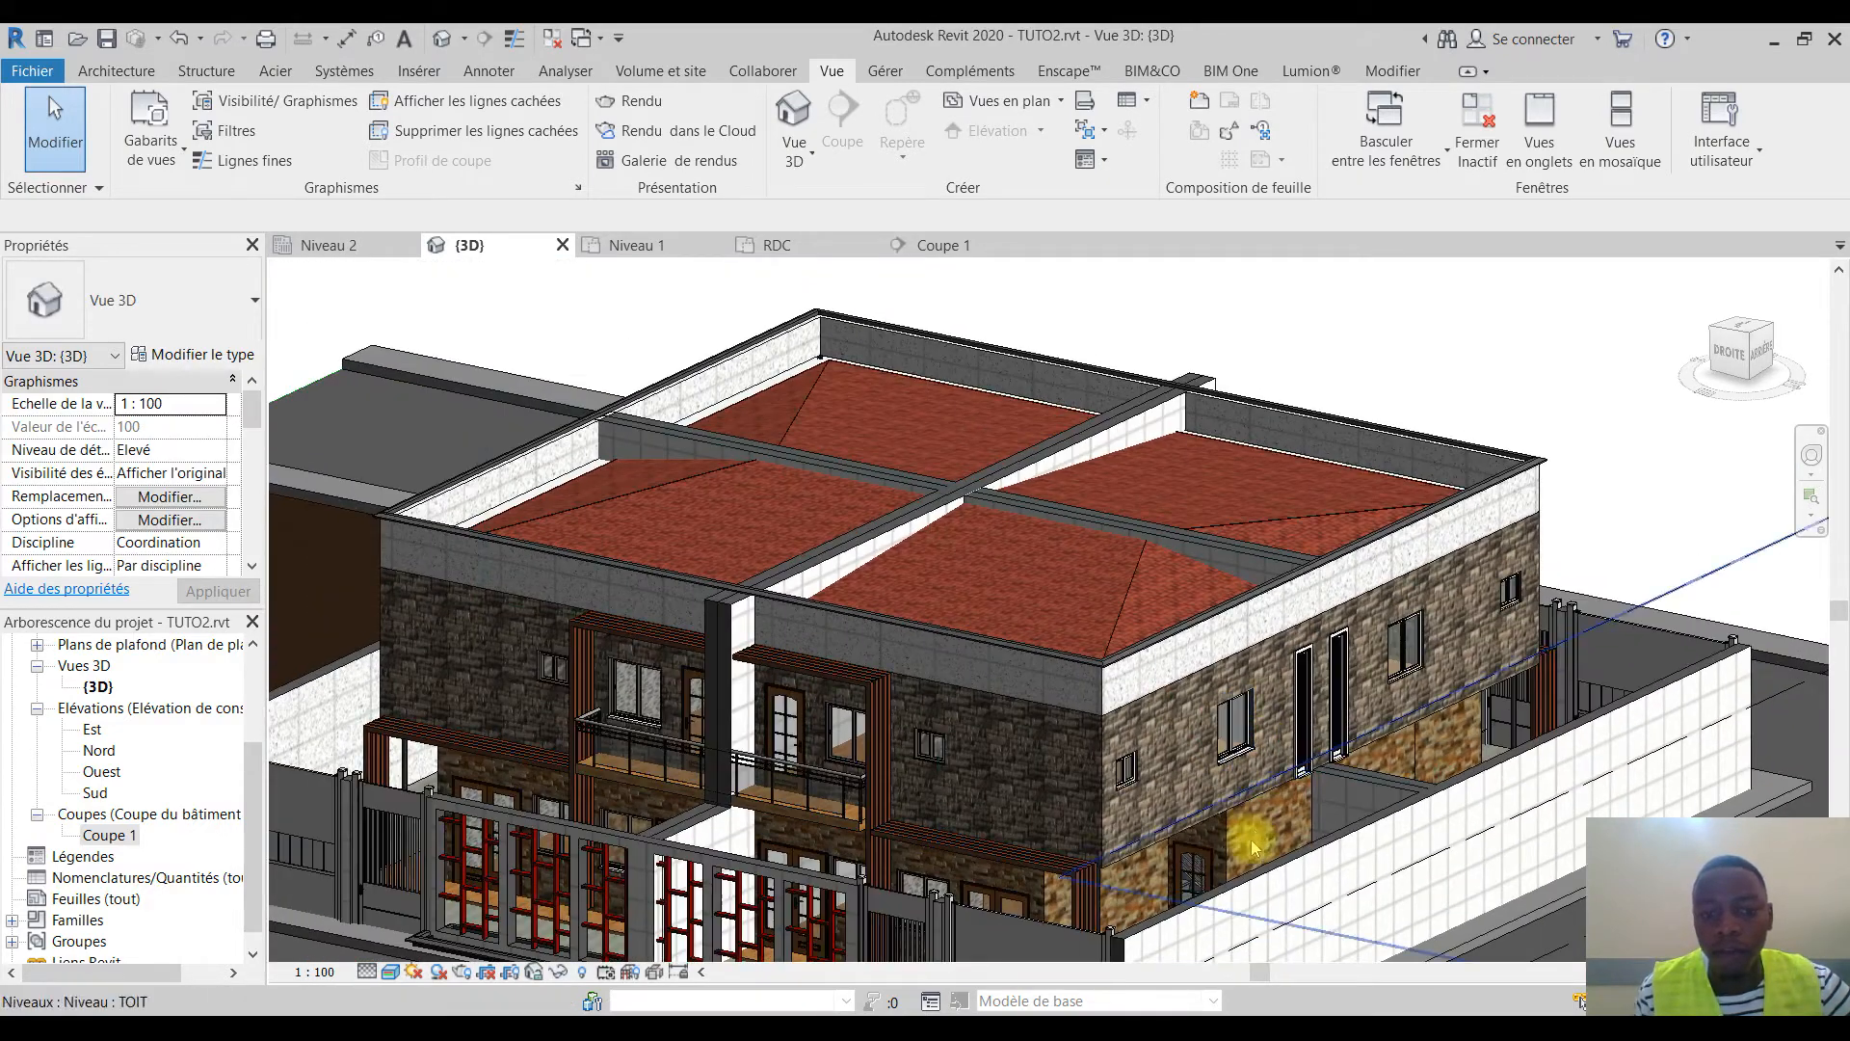
Load the component family Mini-Split-Single_Zone-Wall_Mount-Panasonic-Cooling-Outdoor.rfa from the revit bb folder on the desktop
left_click(116, 71)
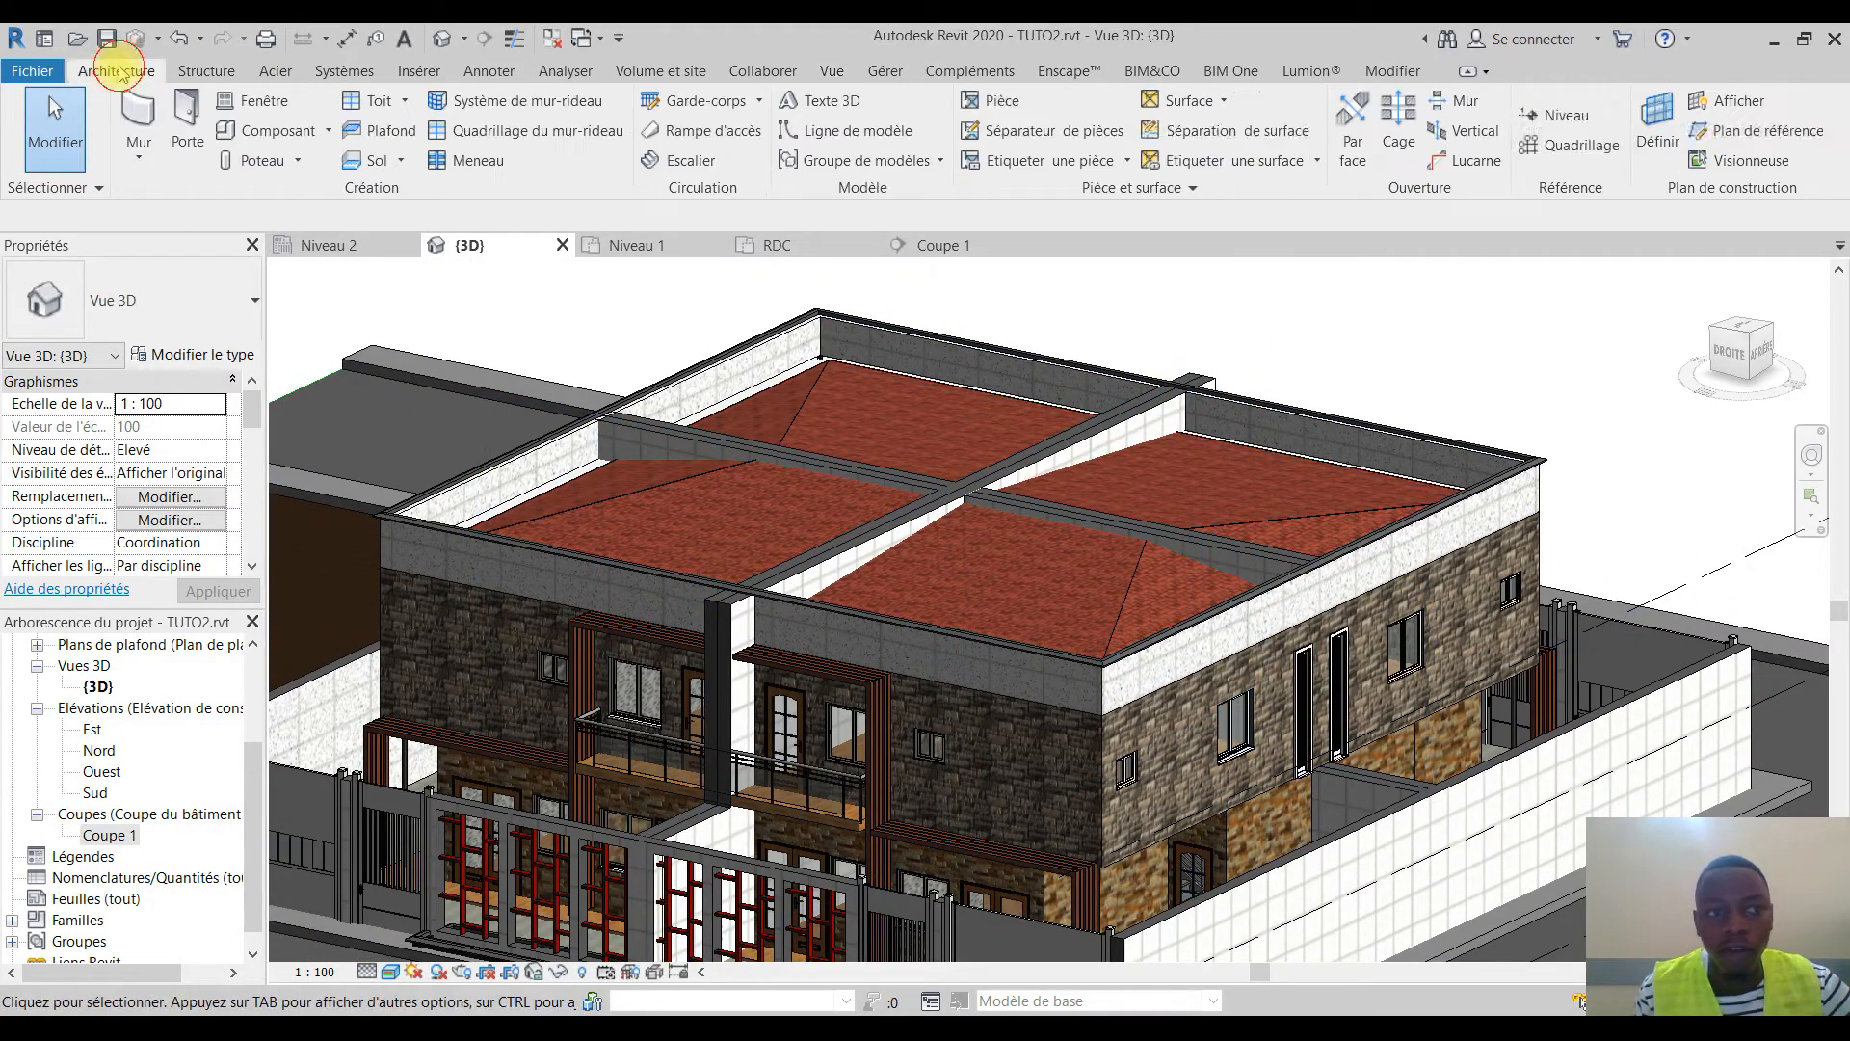
left_click(284, 139)
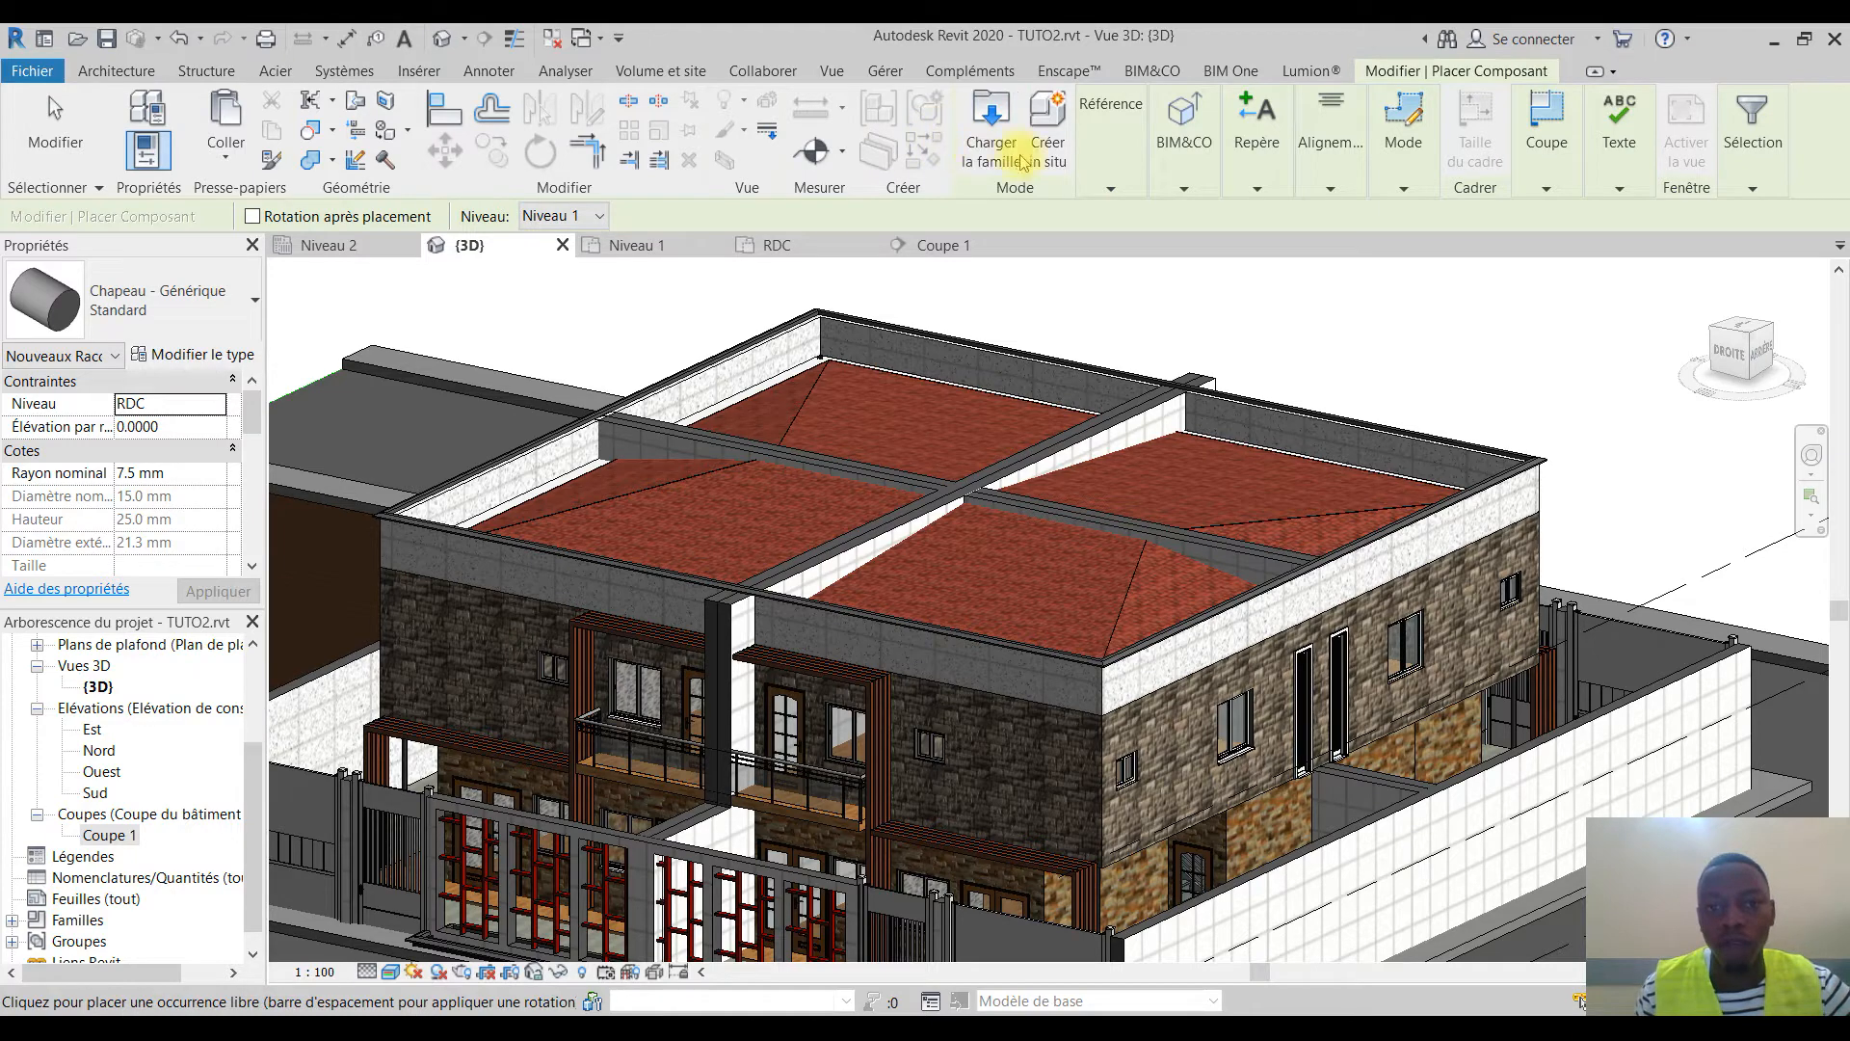
left_click(997, 134)
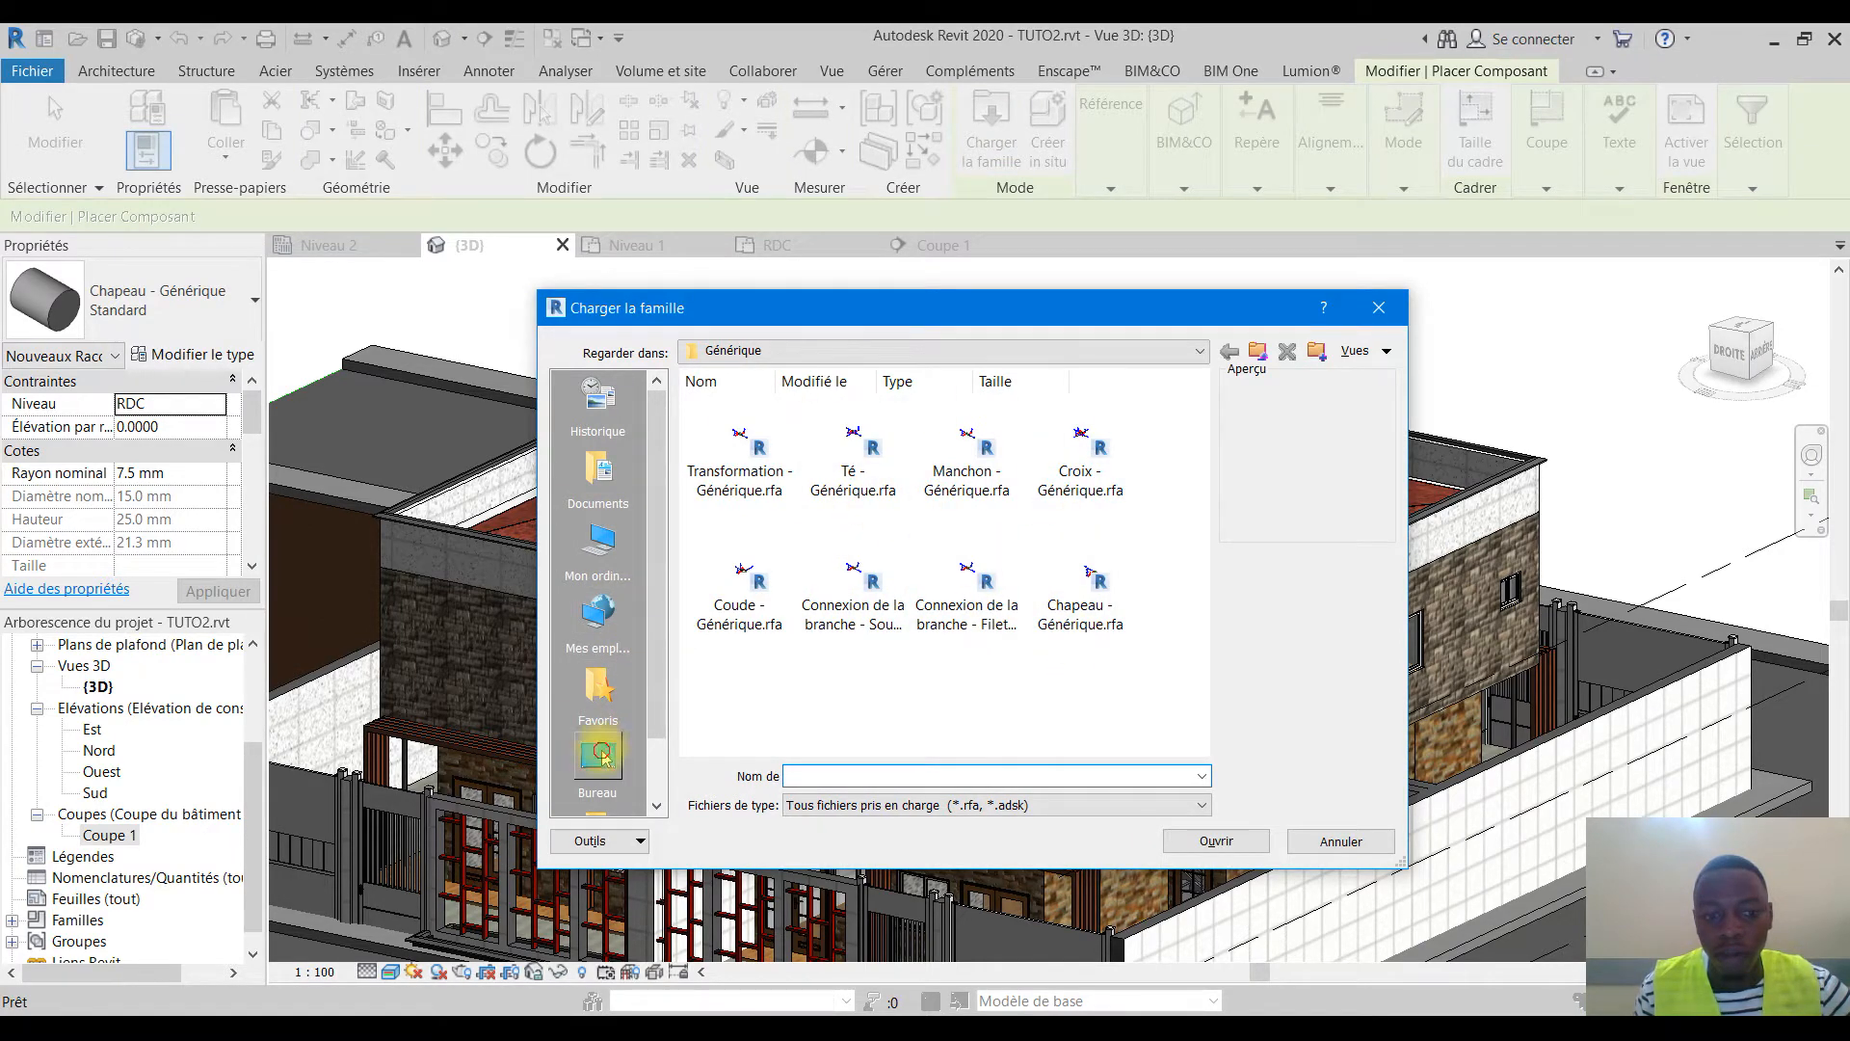
left_click(599, 758)
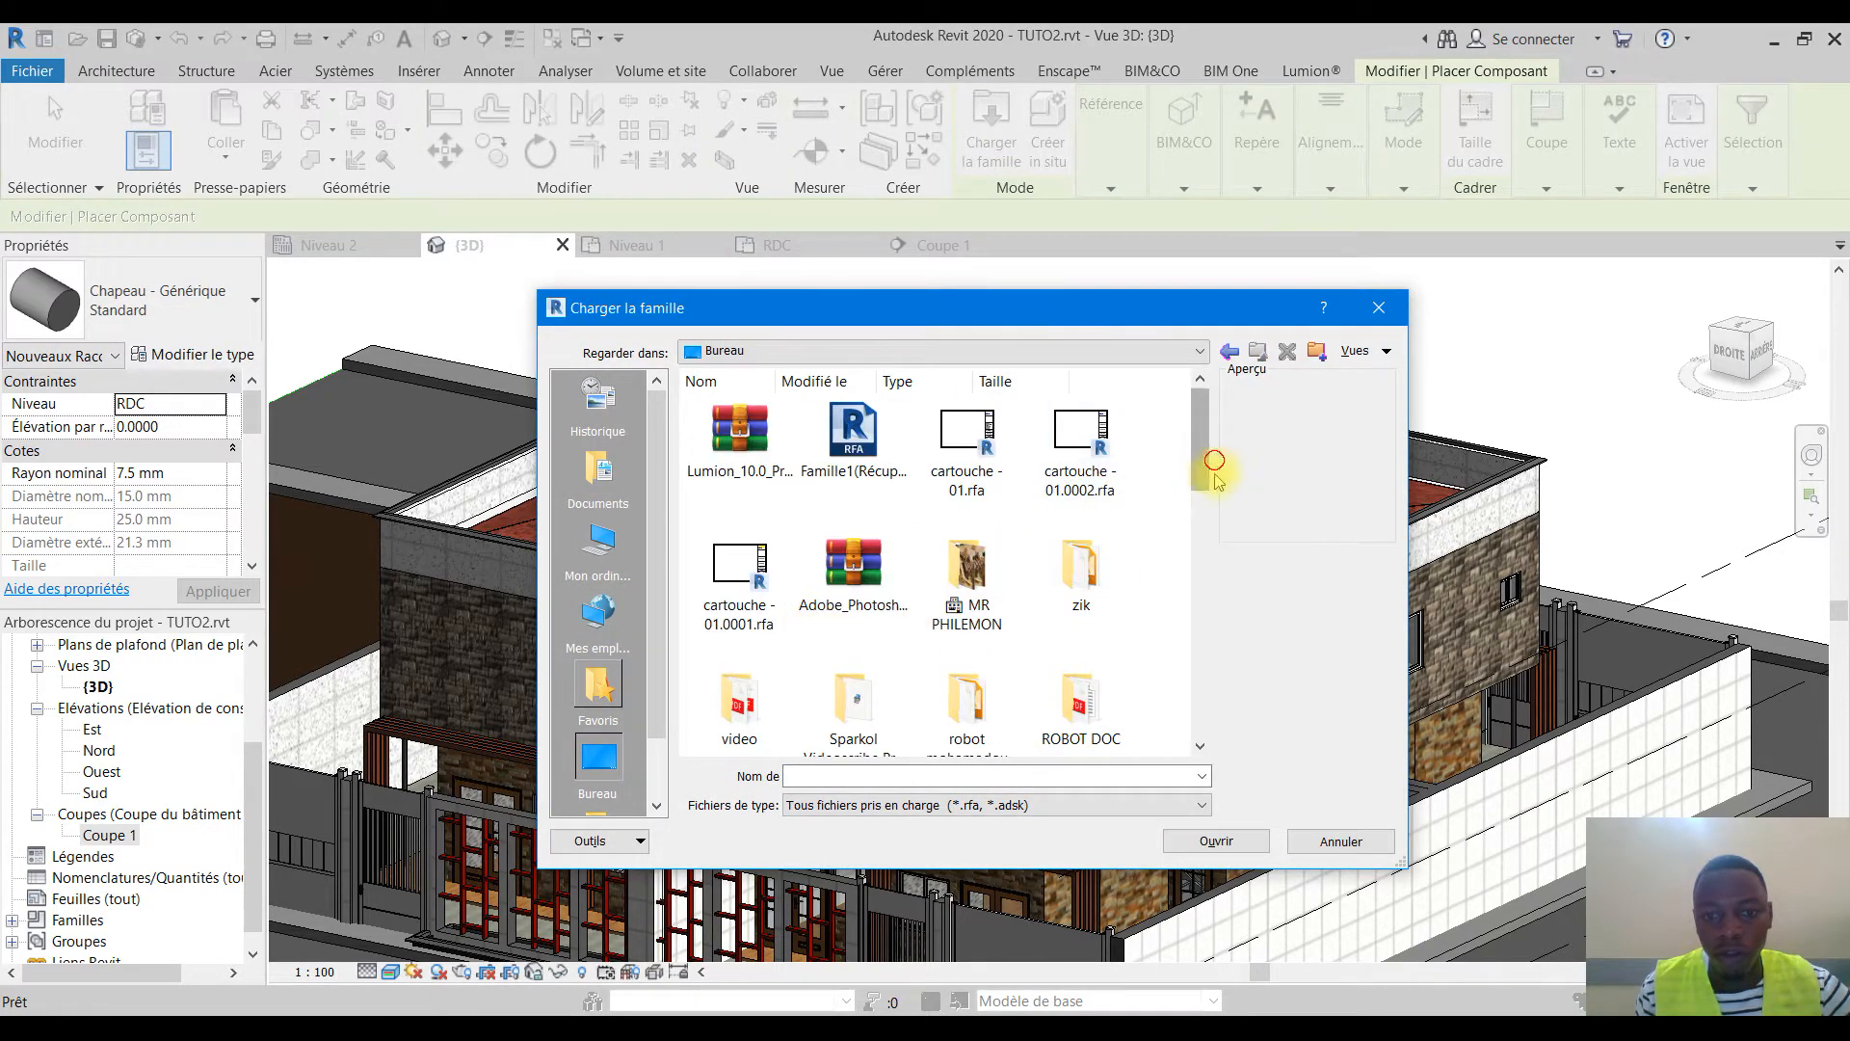
left_click_drag(1206, 455, 1202, 516)
double_click(693, 574)
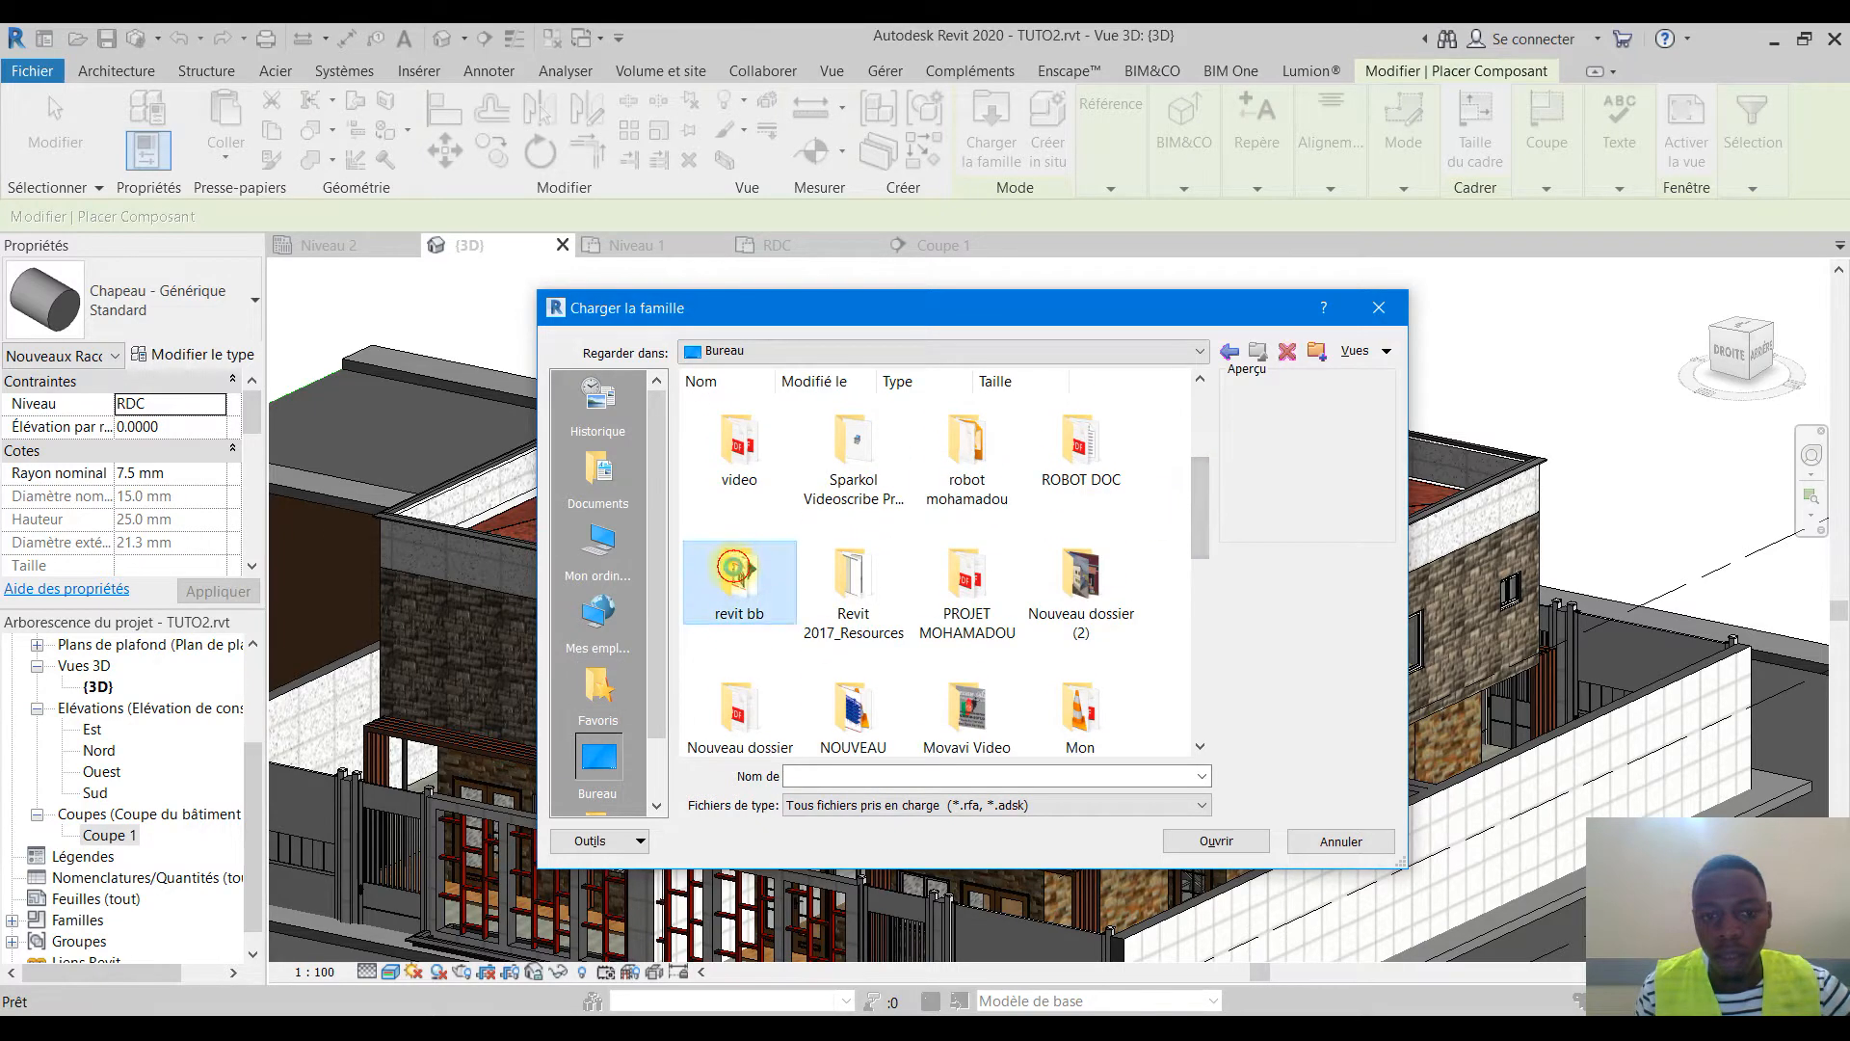
left_click(1089, 554)
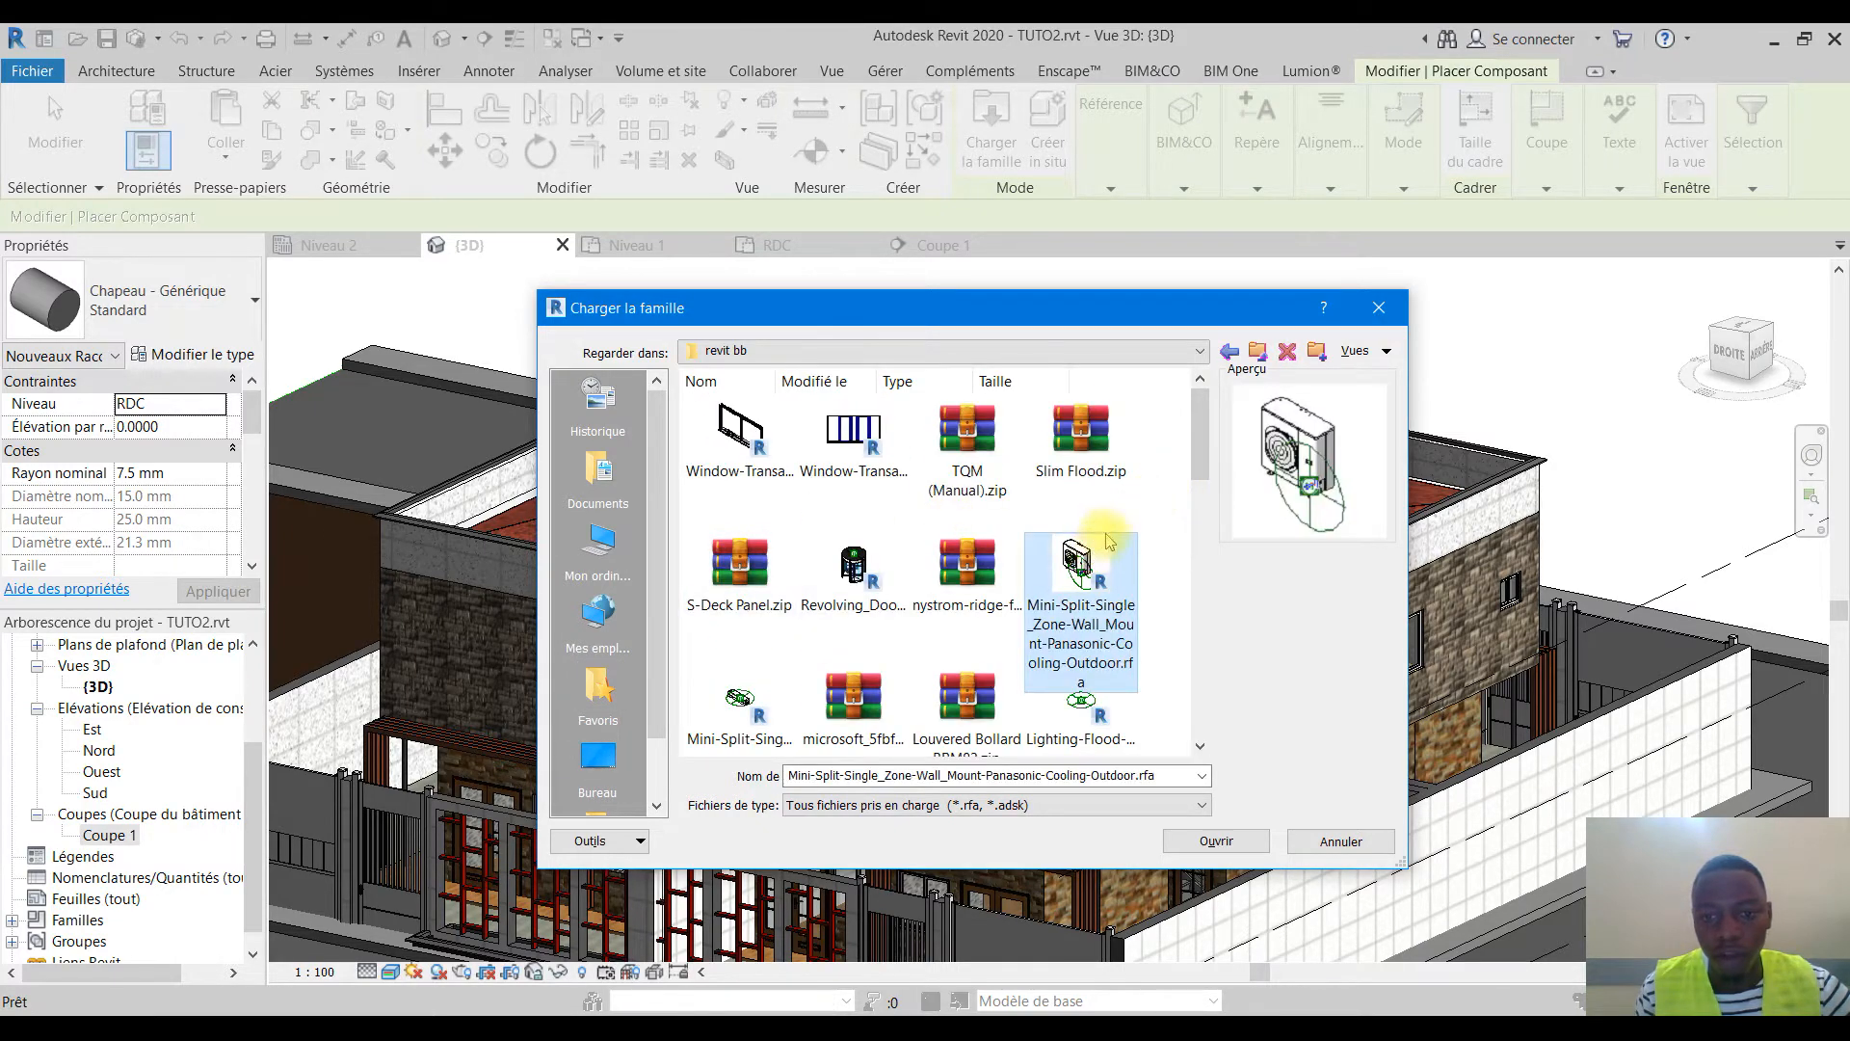
left_click(1216, 840)
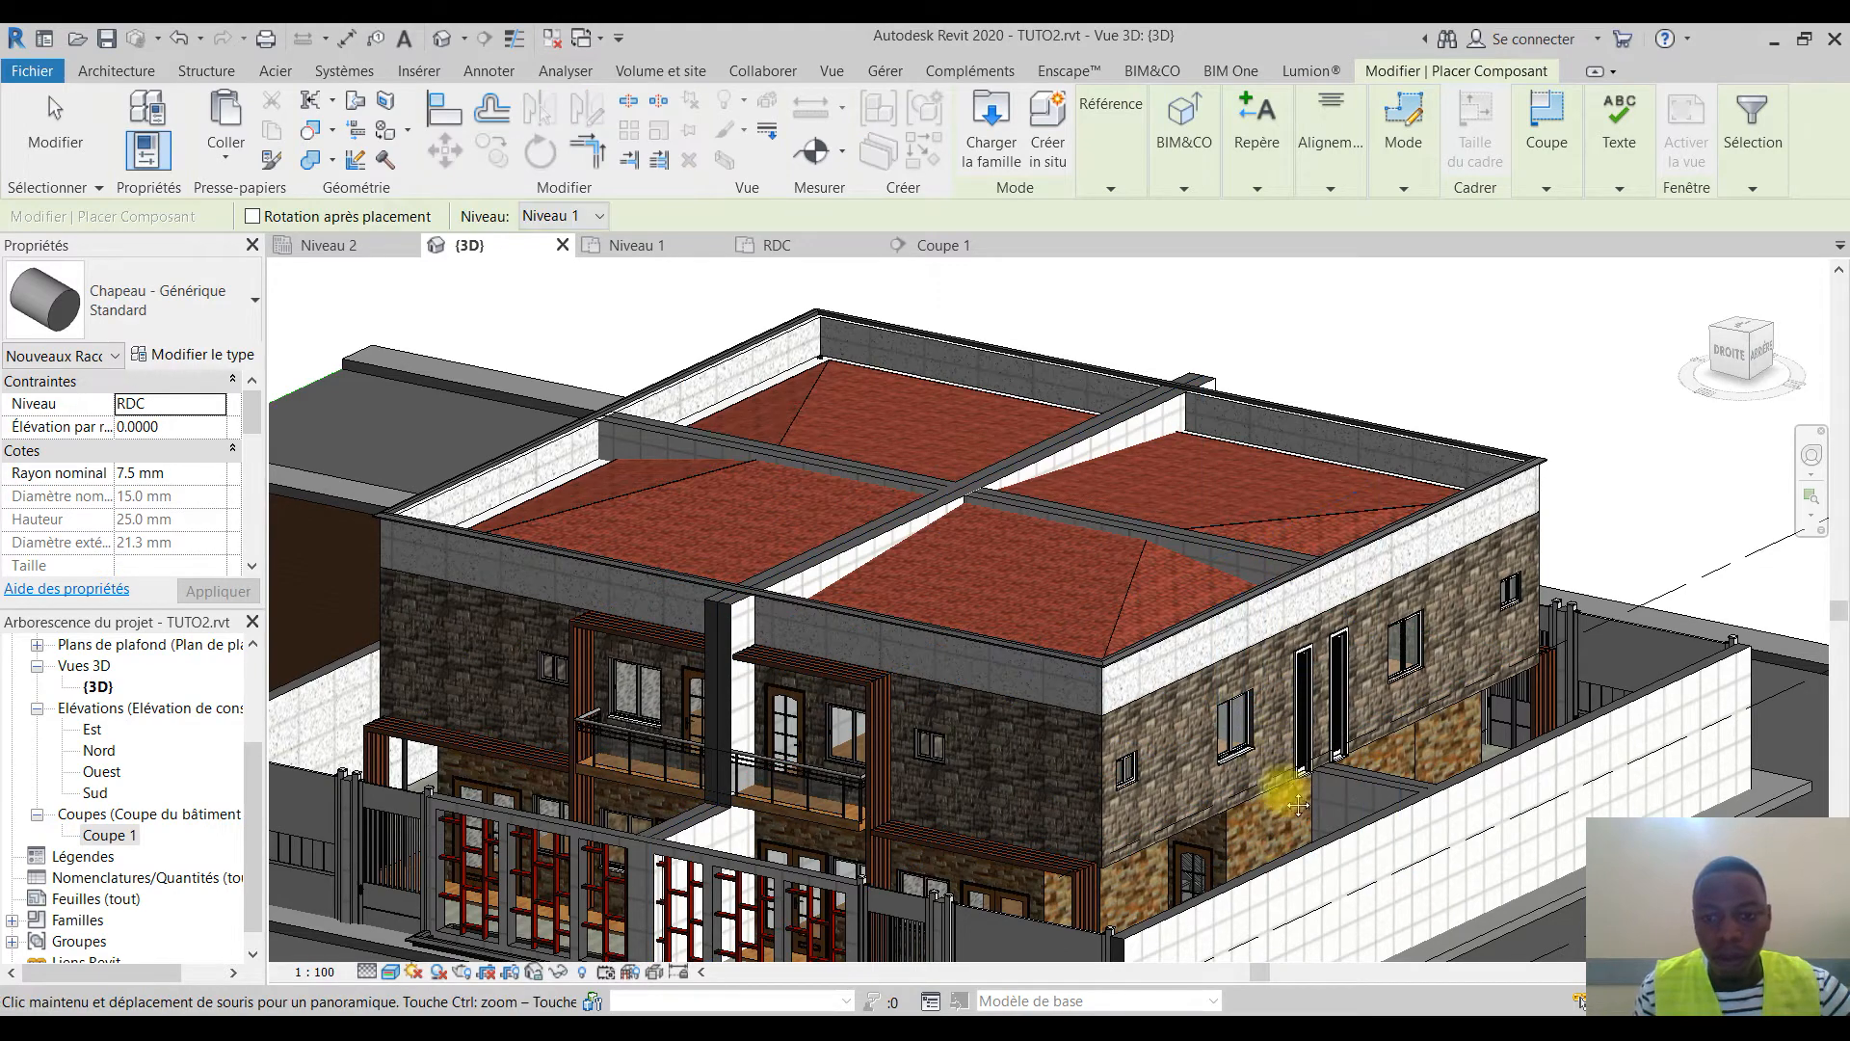
middle_click_drag(1276, 824, 1230, 826)
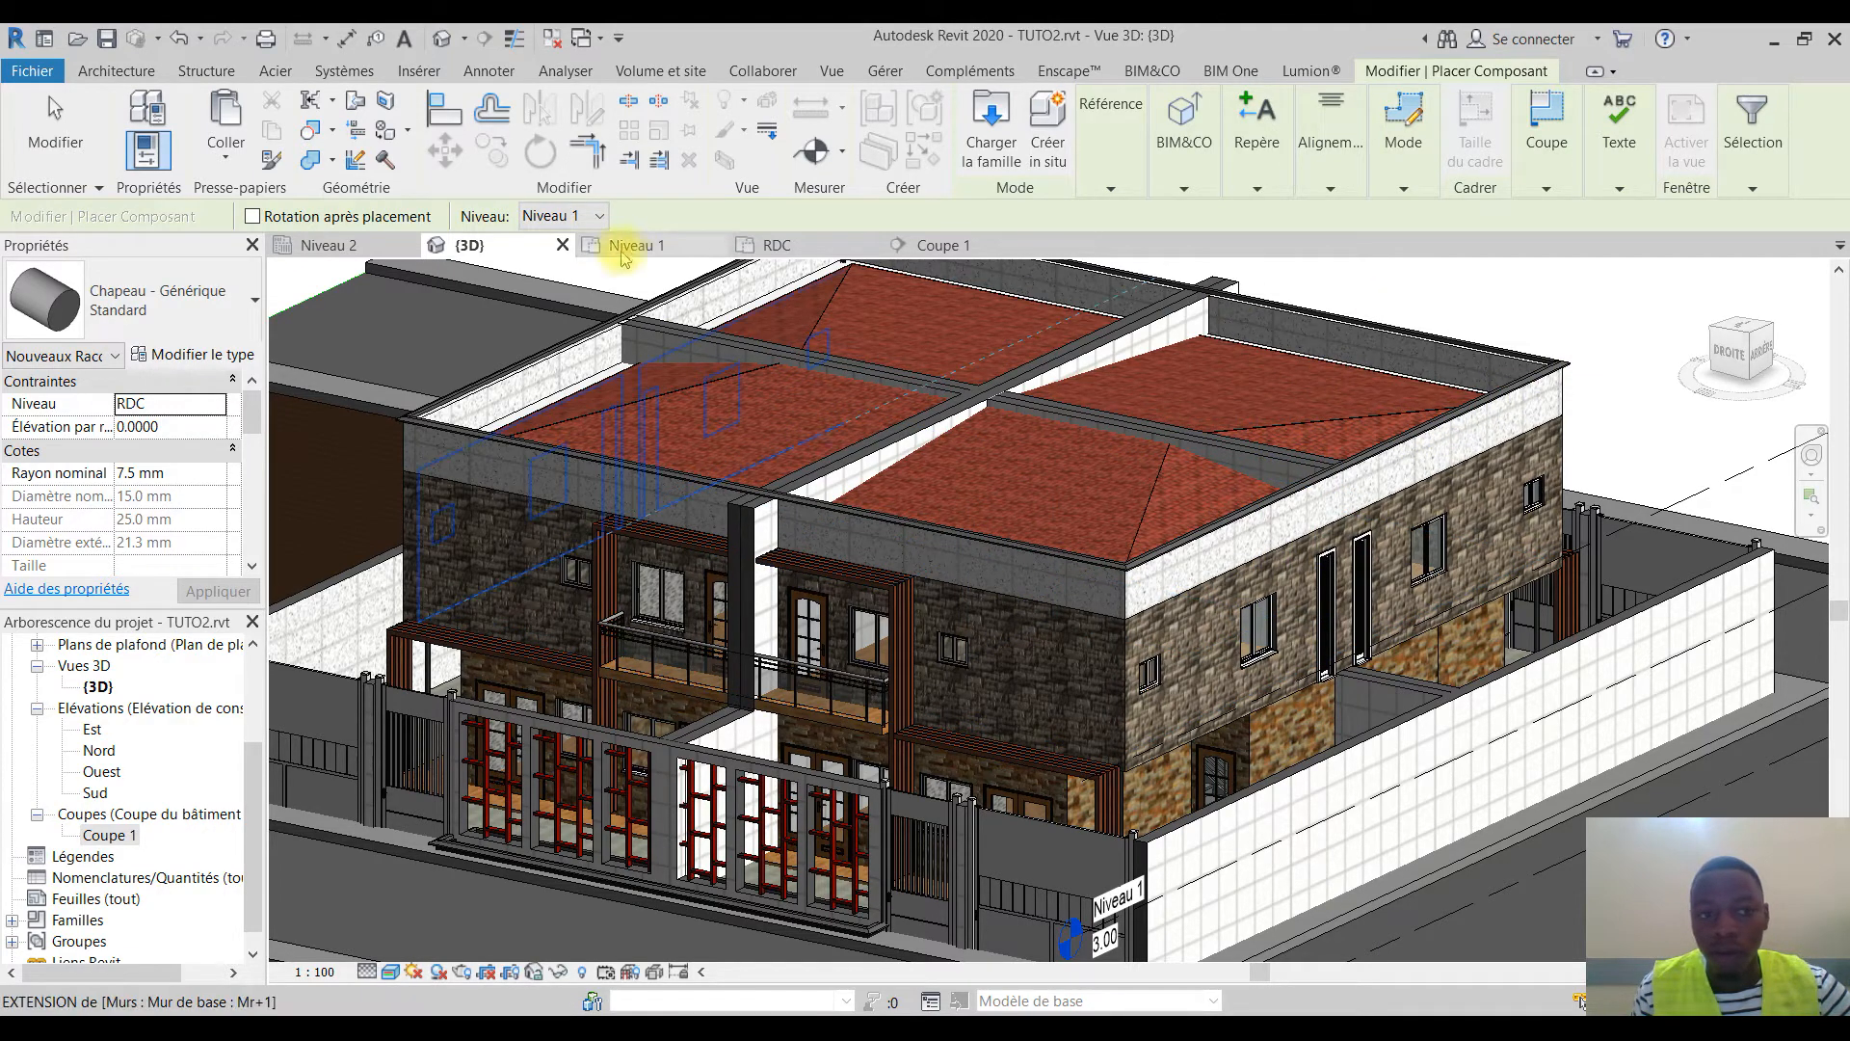
left_click(212, 318)
scroll(155, 637, "down", 7)
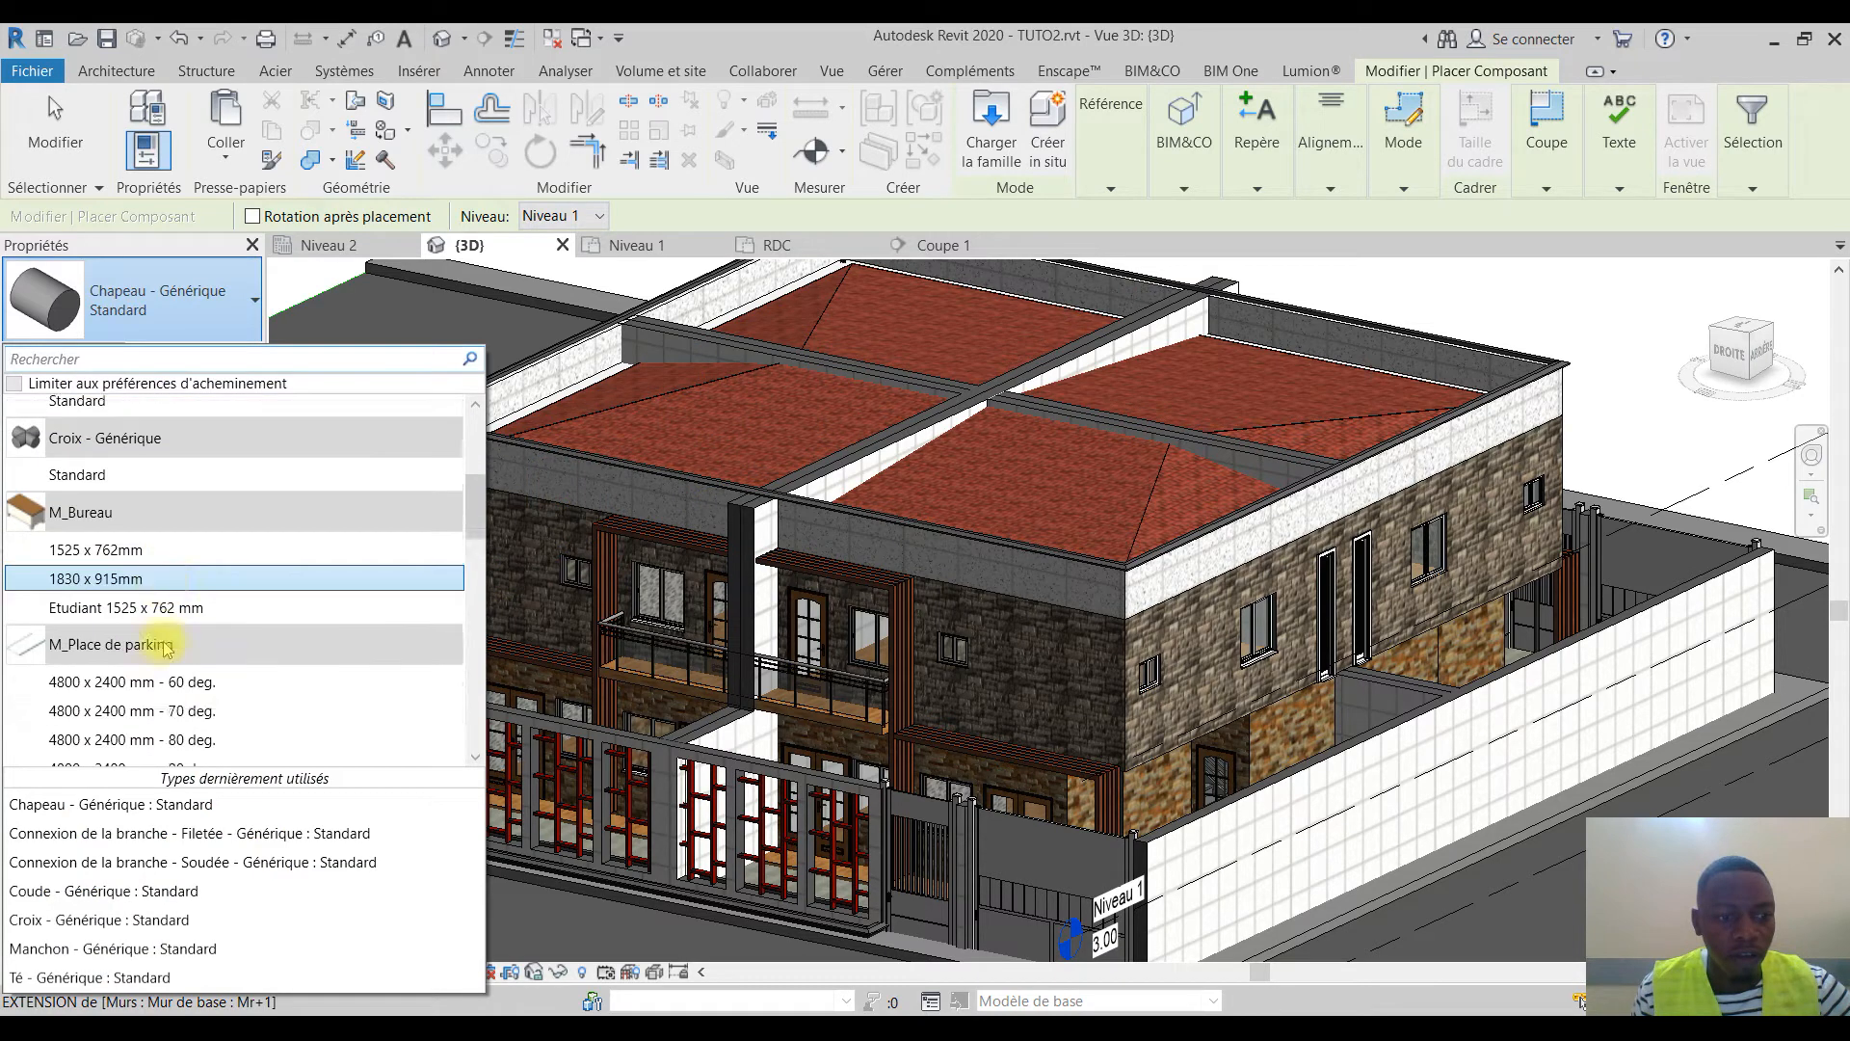
scroll(176, 614, "up", 4)
scroll(176, 613, "up", 3)
scroll(179, 602, "down", 9)
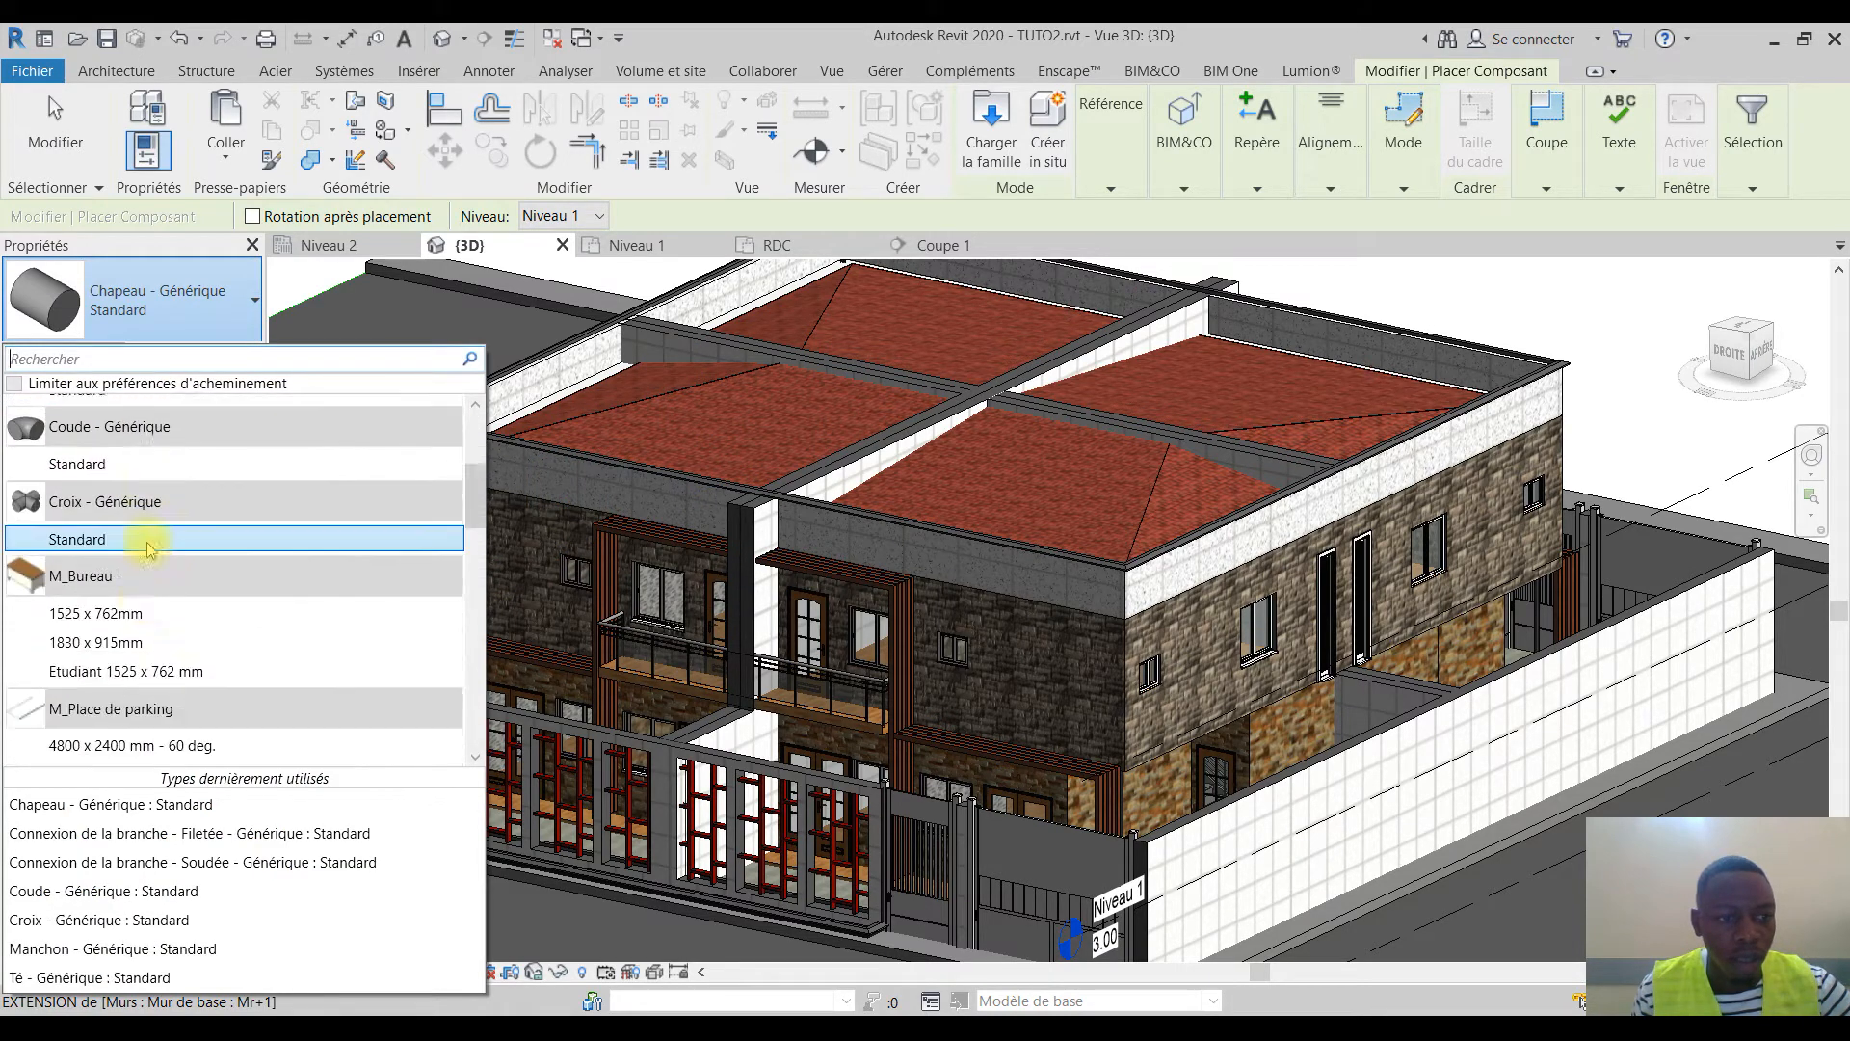
scroll(147, 550, "down", 6)
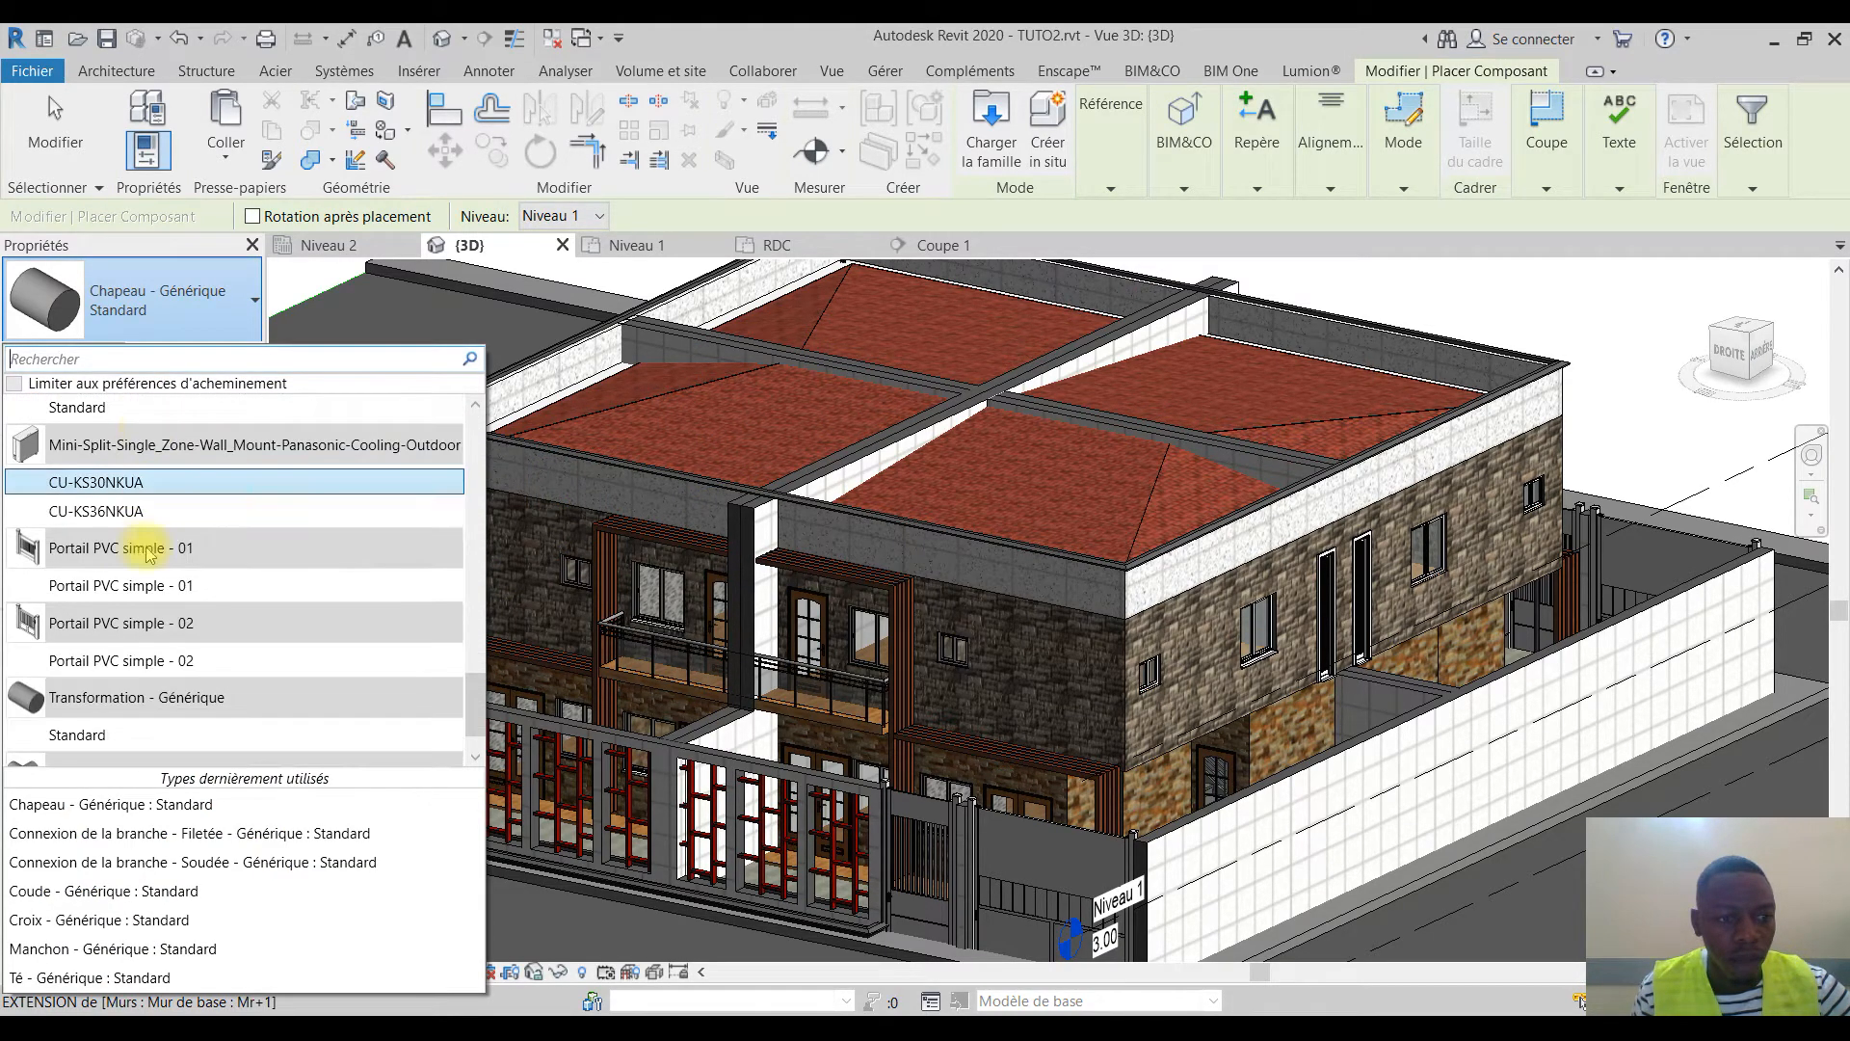
left_click(126, 484)
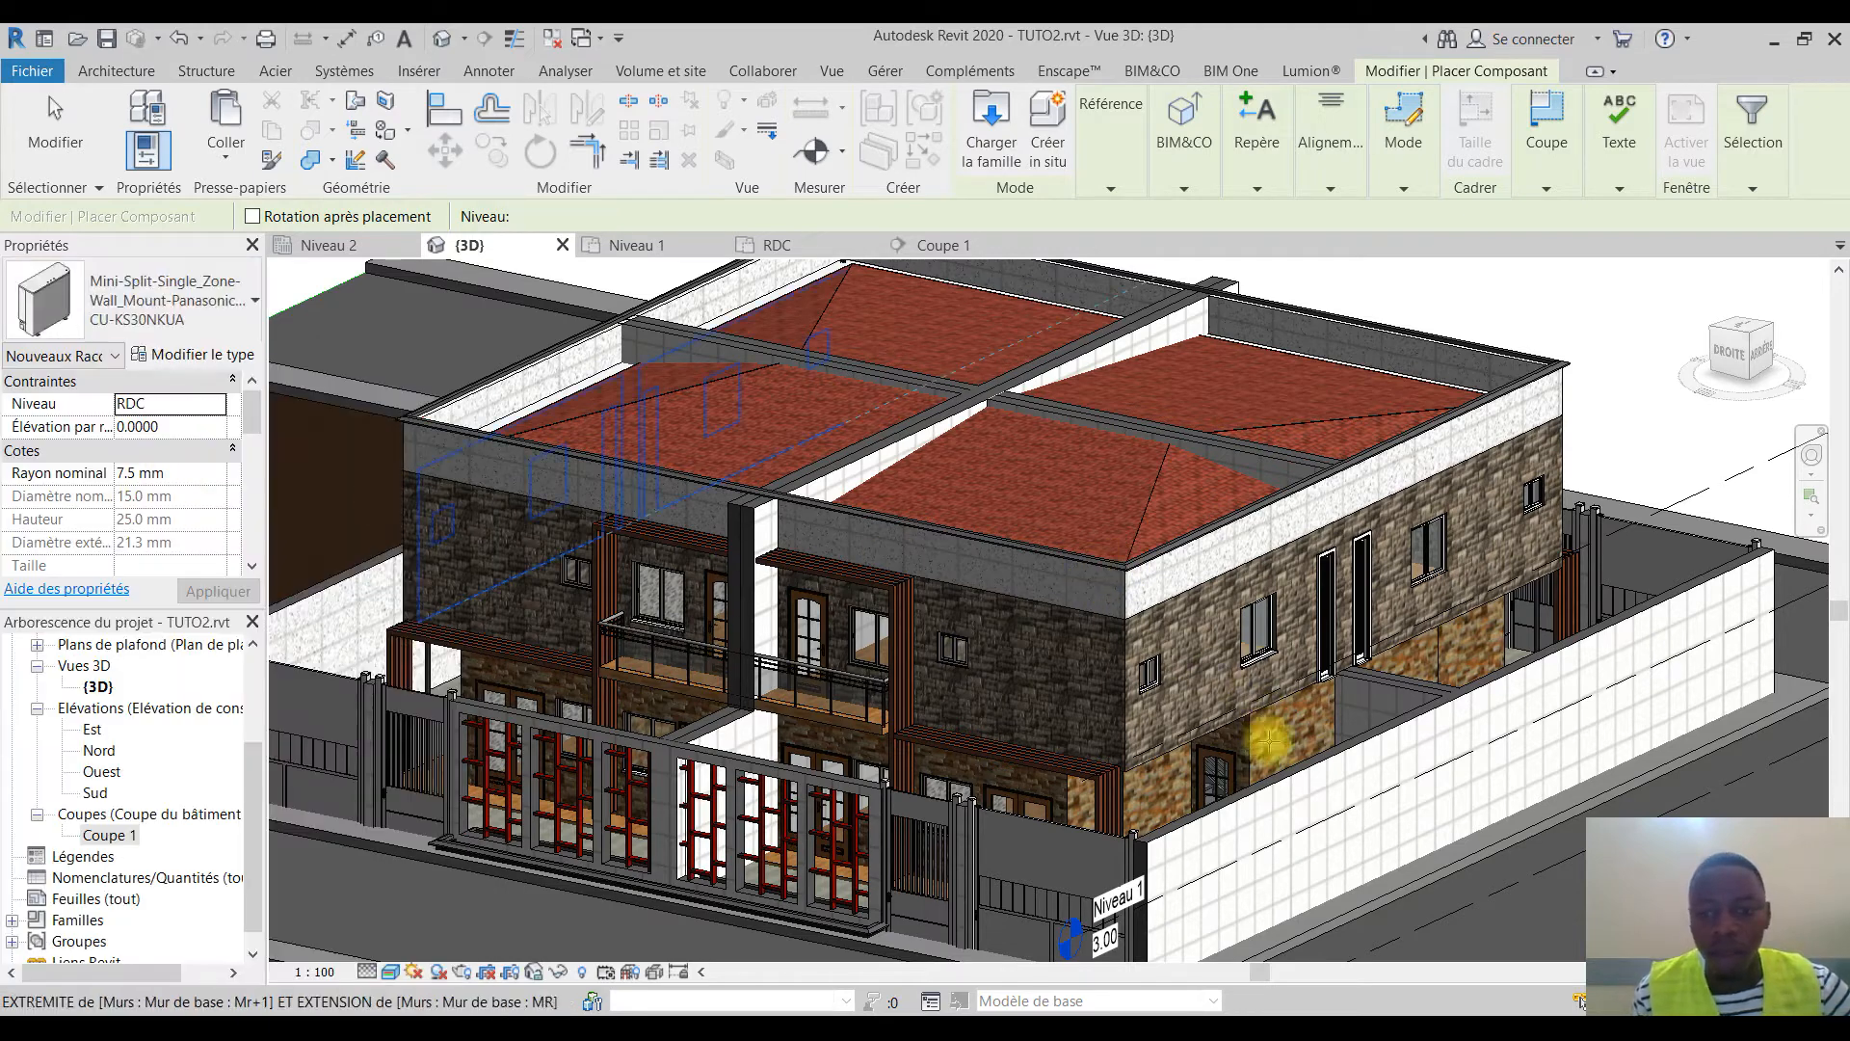
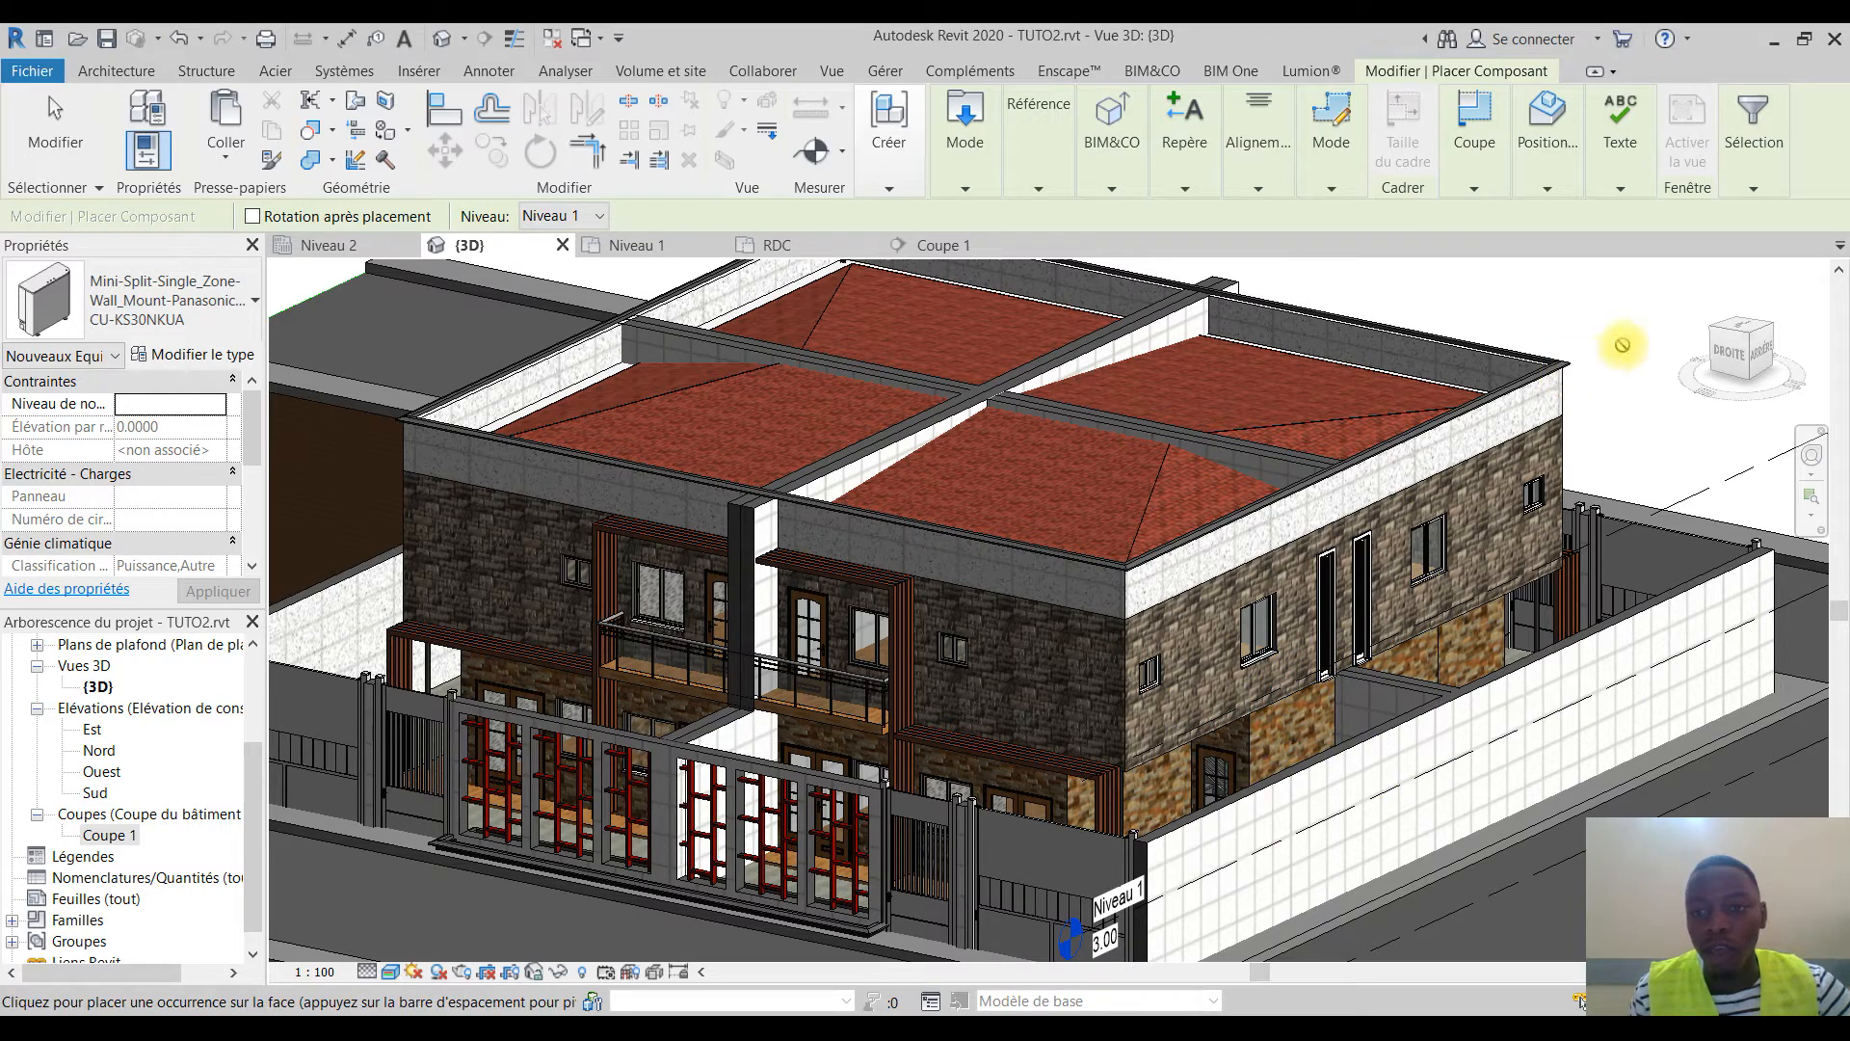
key("Escape")
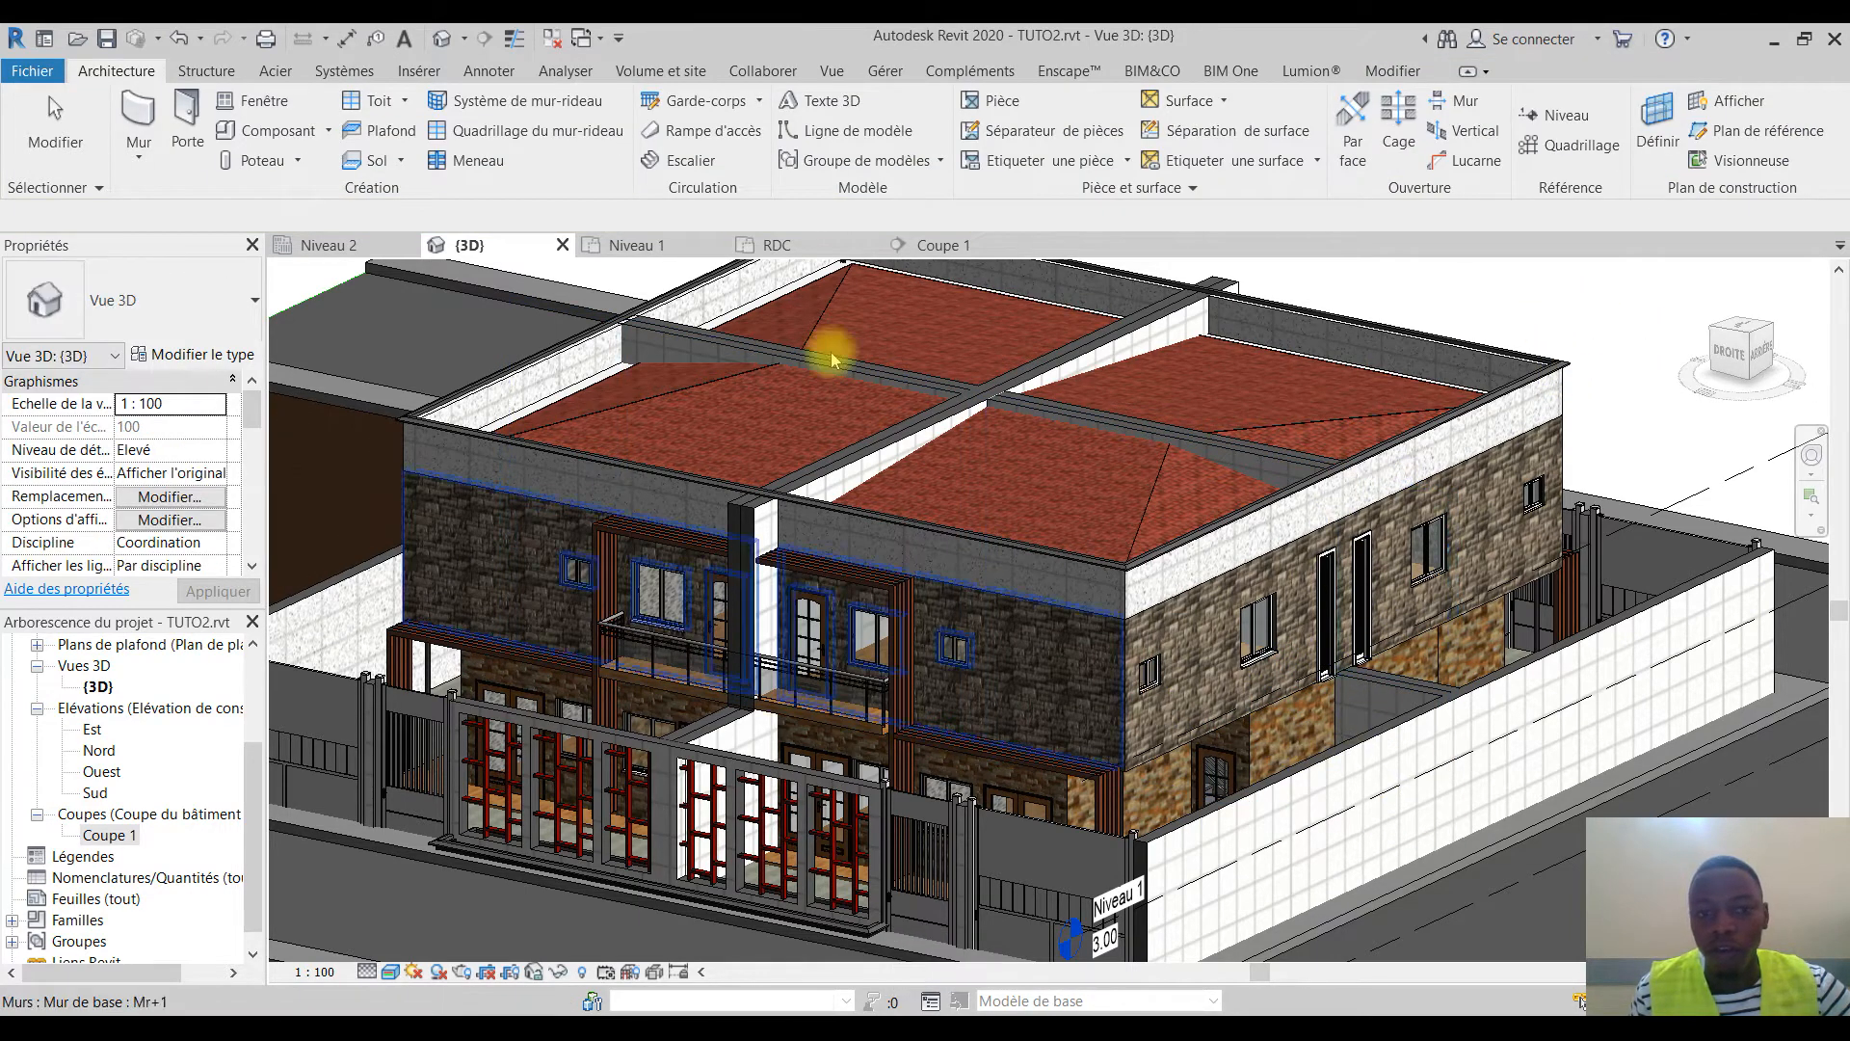
In the Sud elevation, draw a level across the building 2.00 m above RDC
scroll(111, 757, "up", 1)
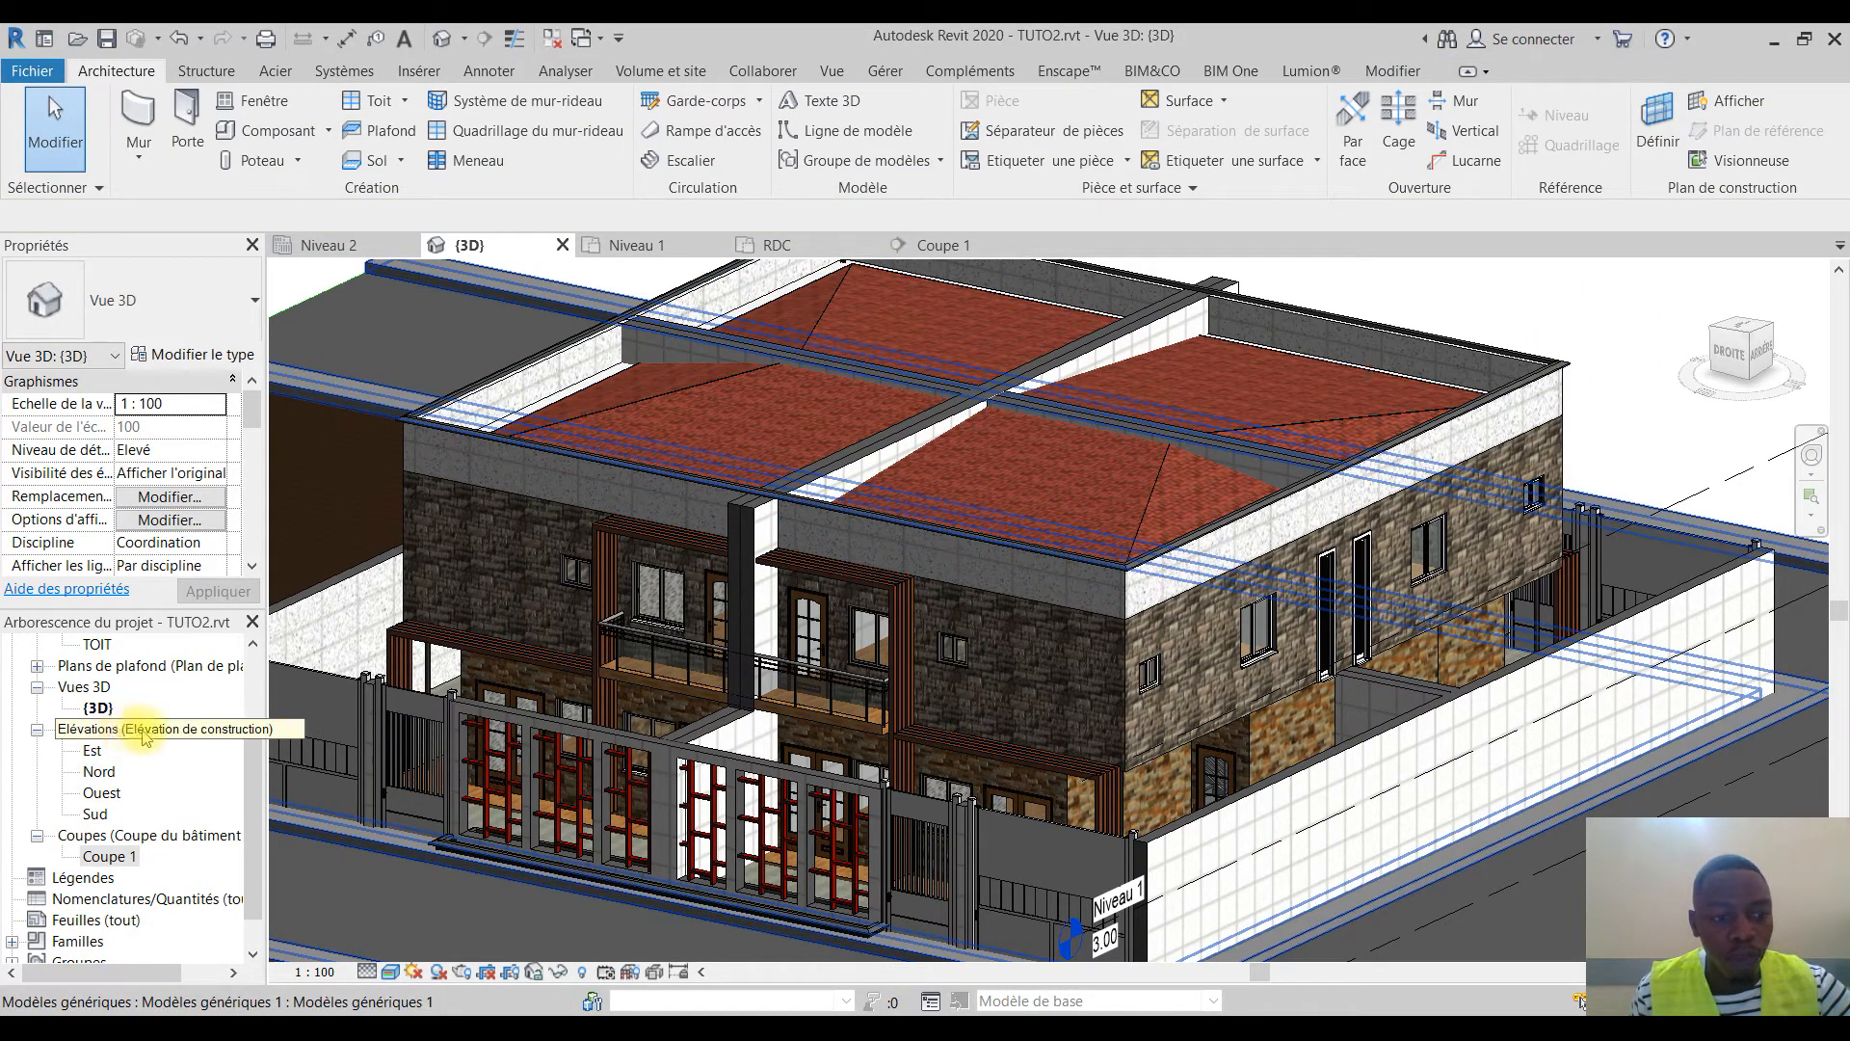
double_click(97, 815)
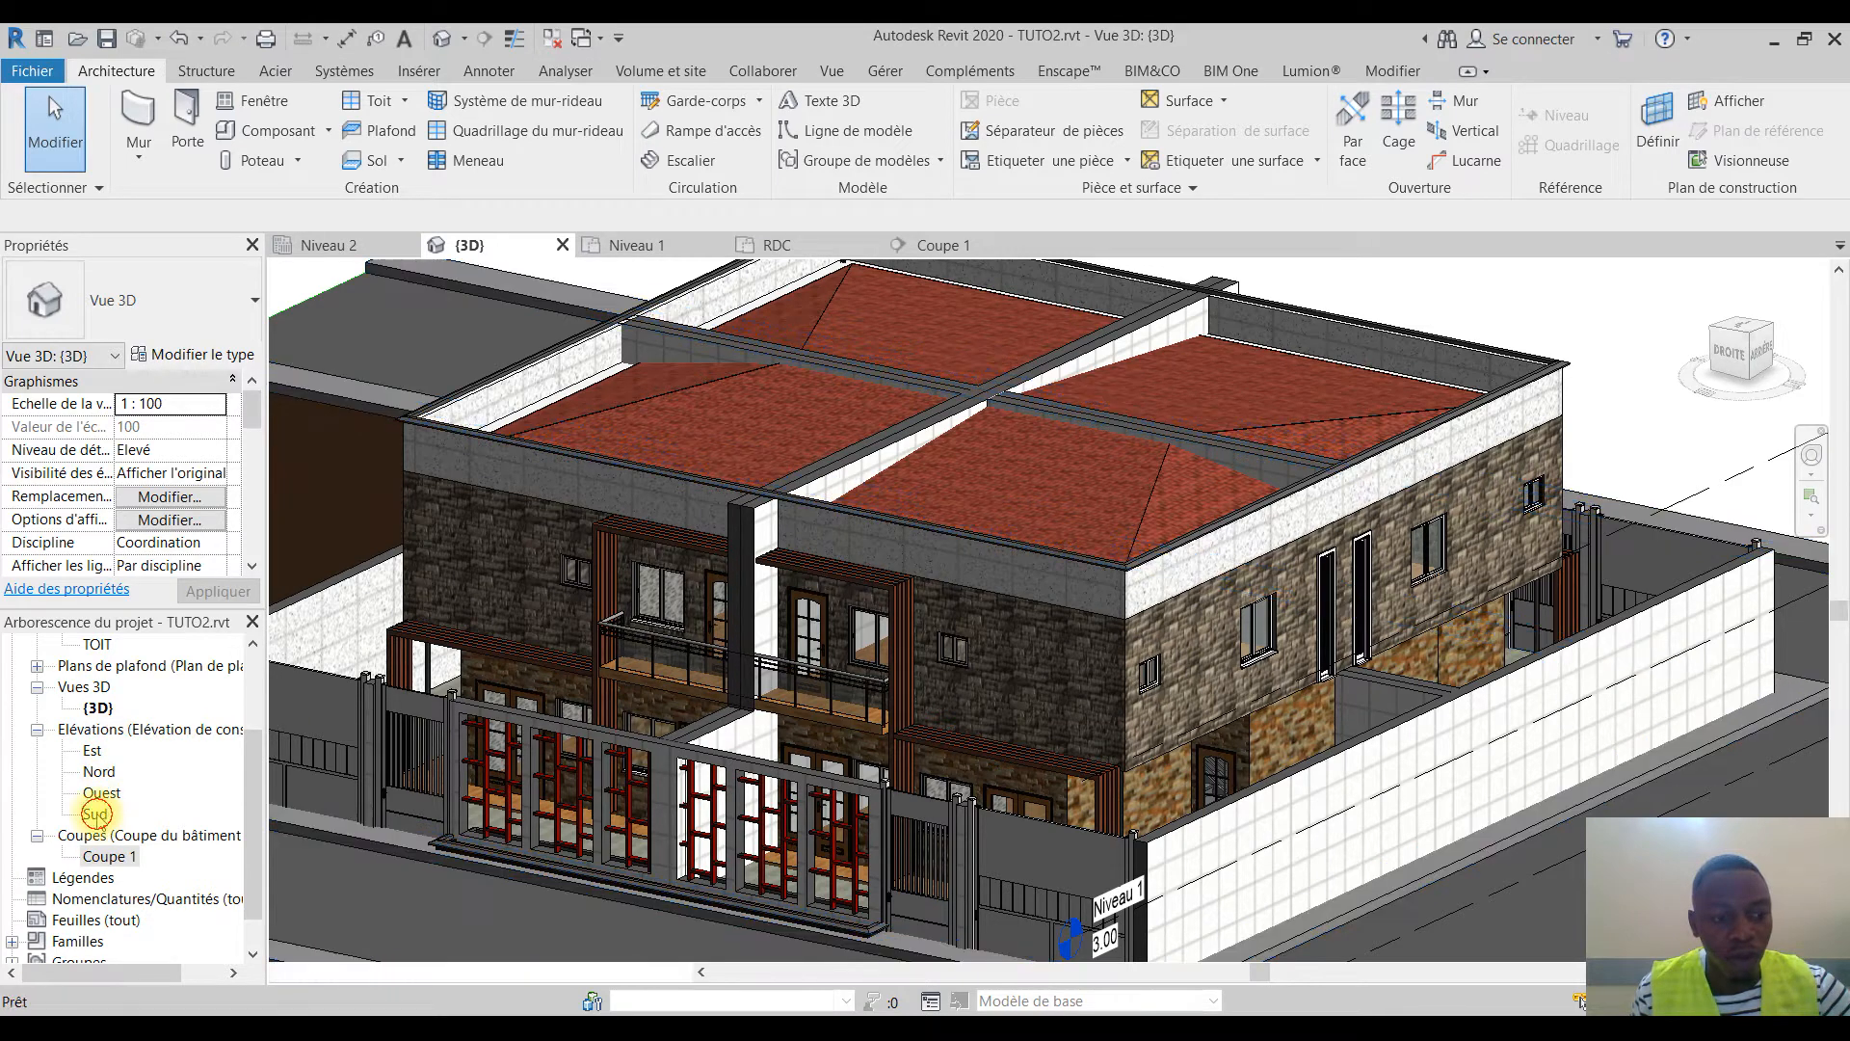
middle_click_drag(1423, 647, 1339, 630)
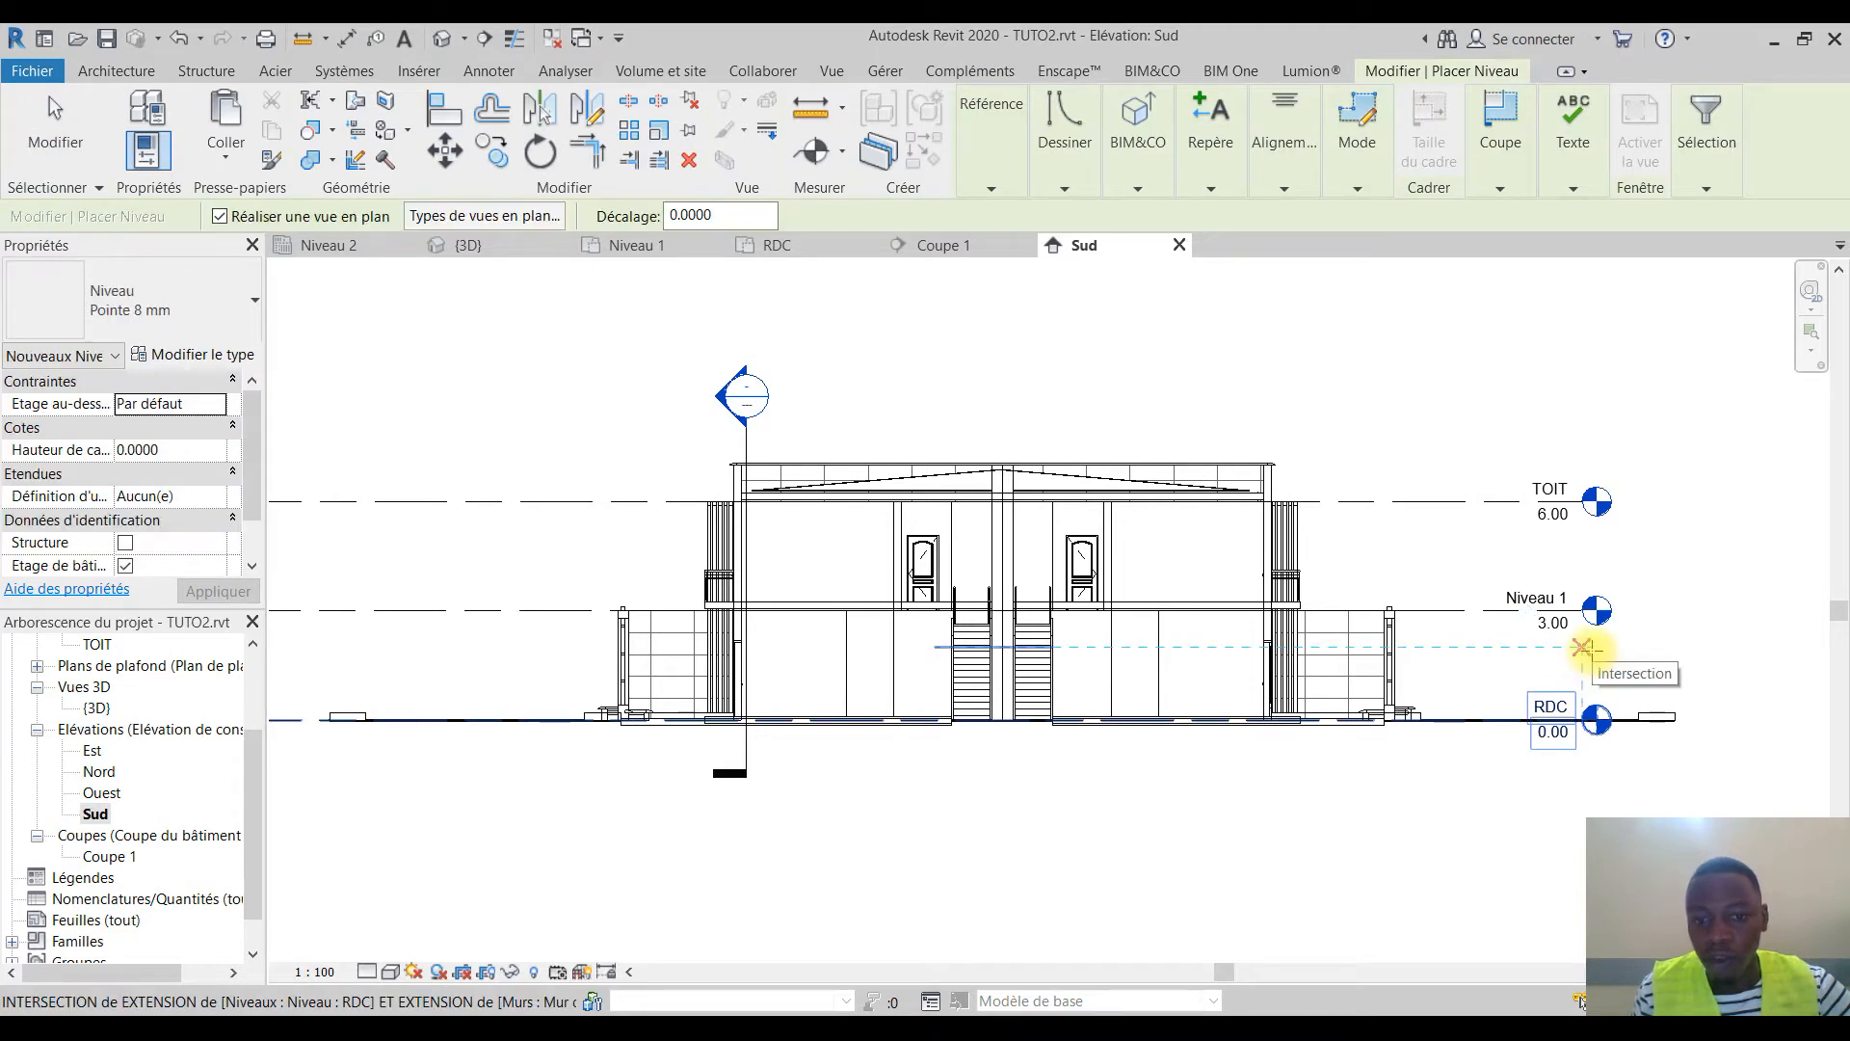
left_click(1581, 647)
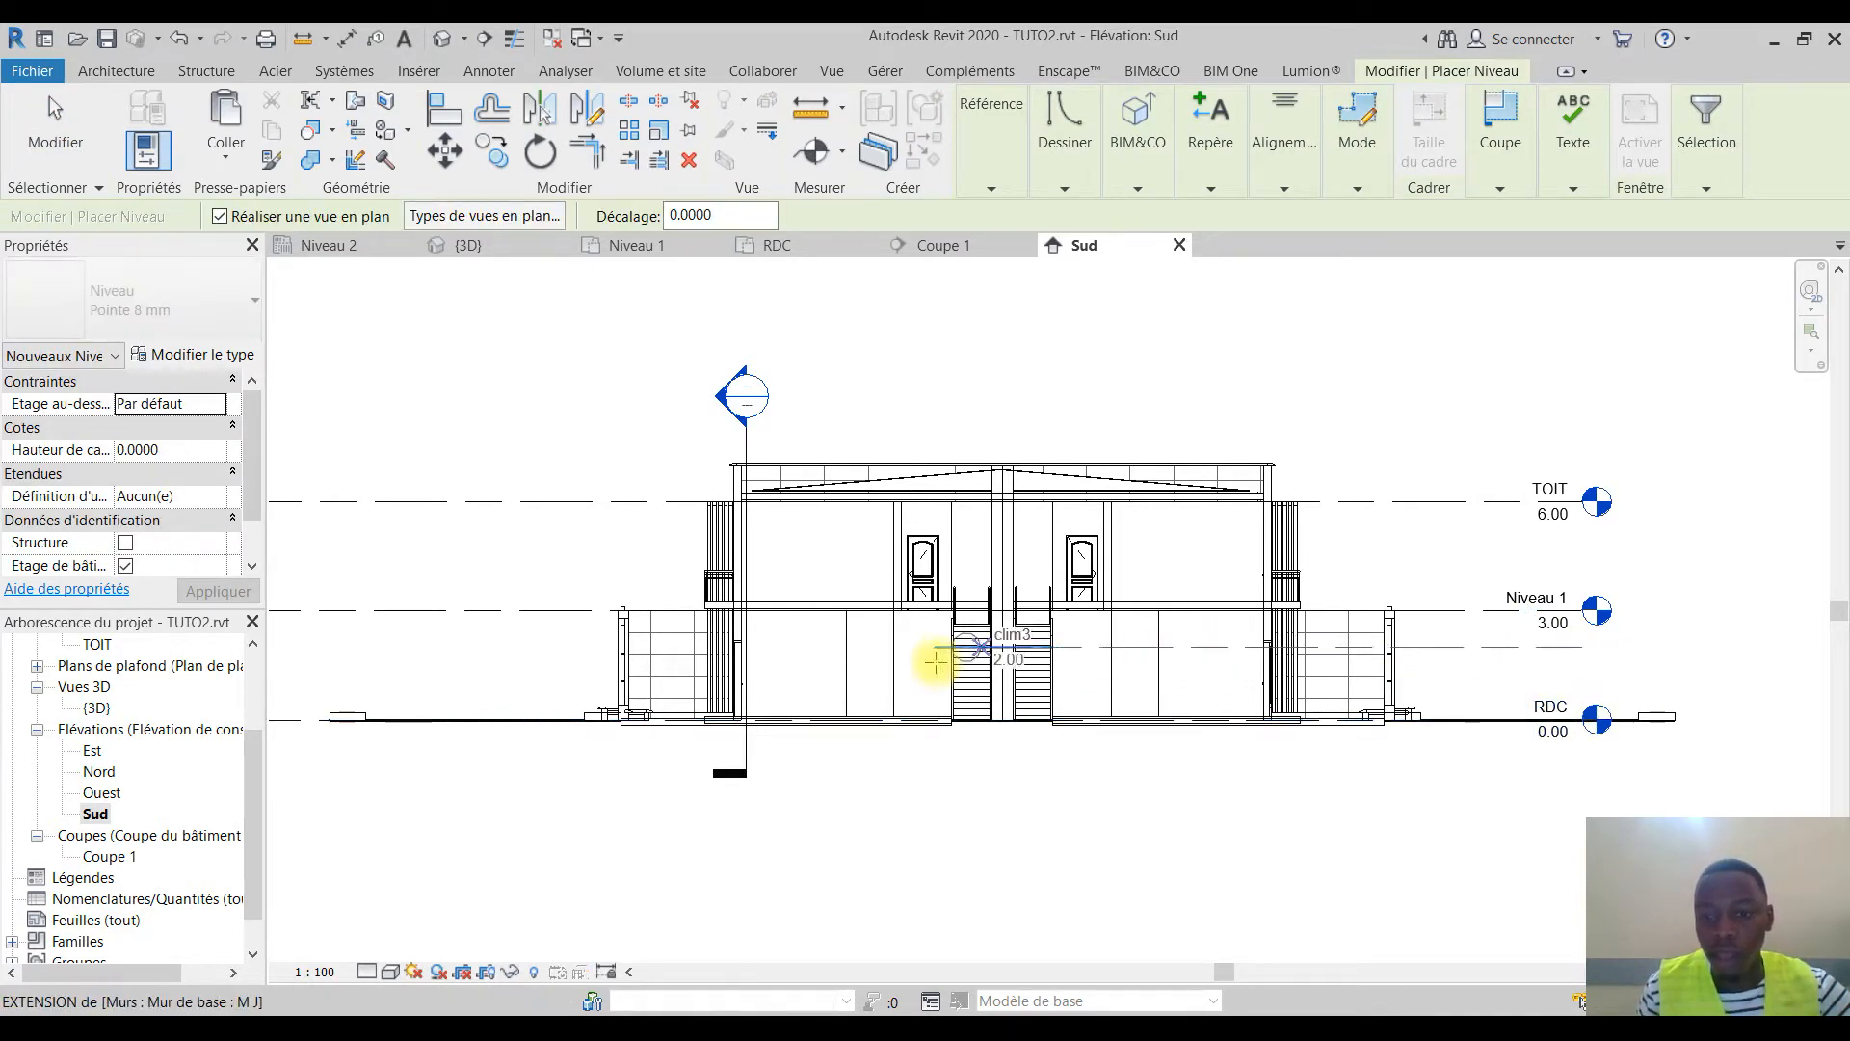
left_click(336, 648)
key("Escape")
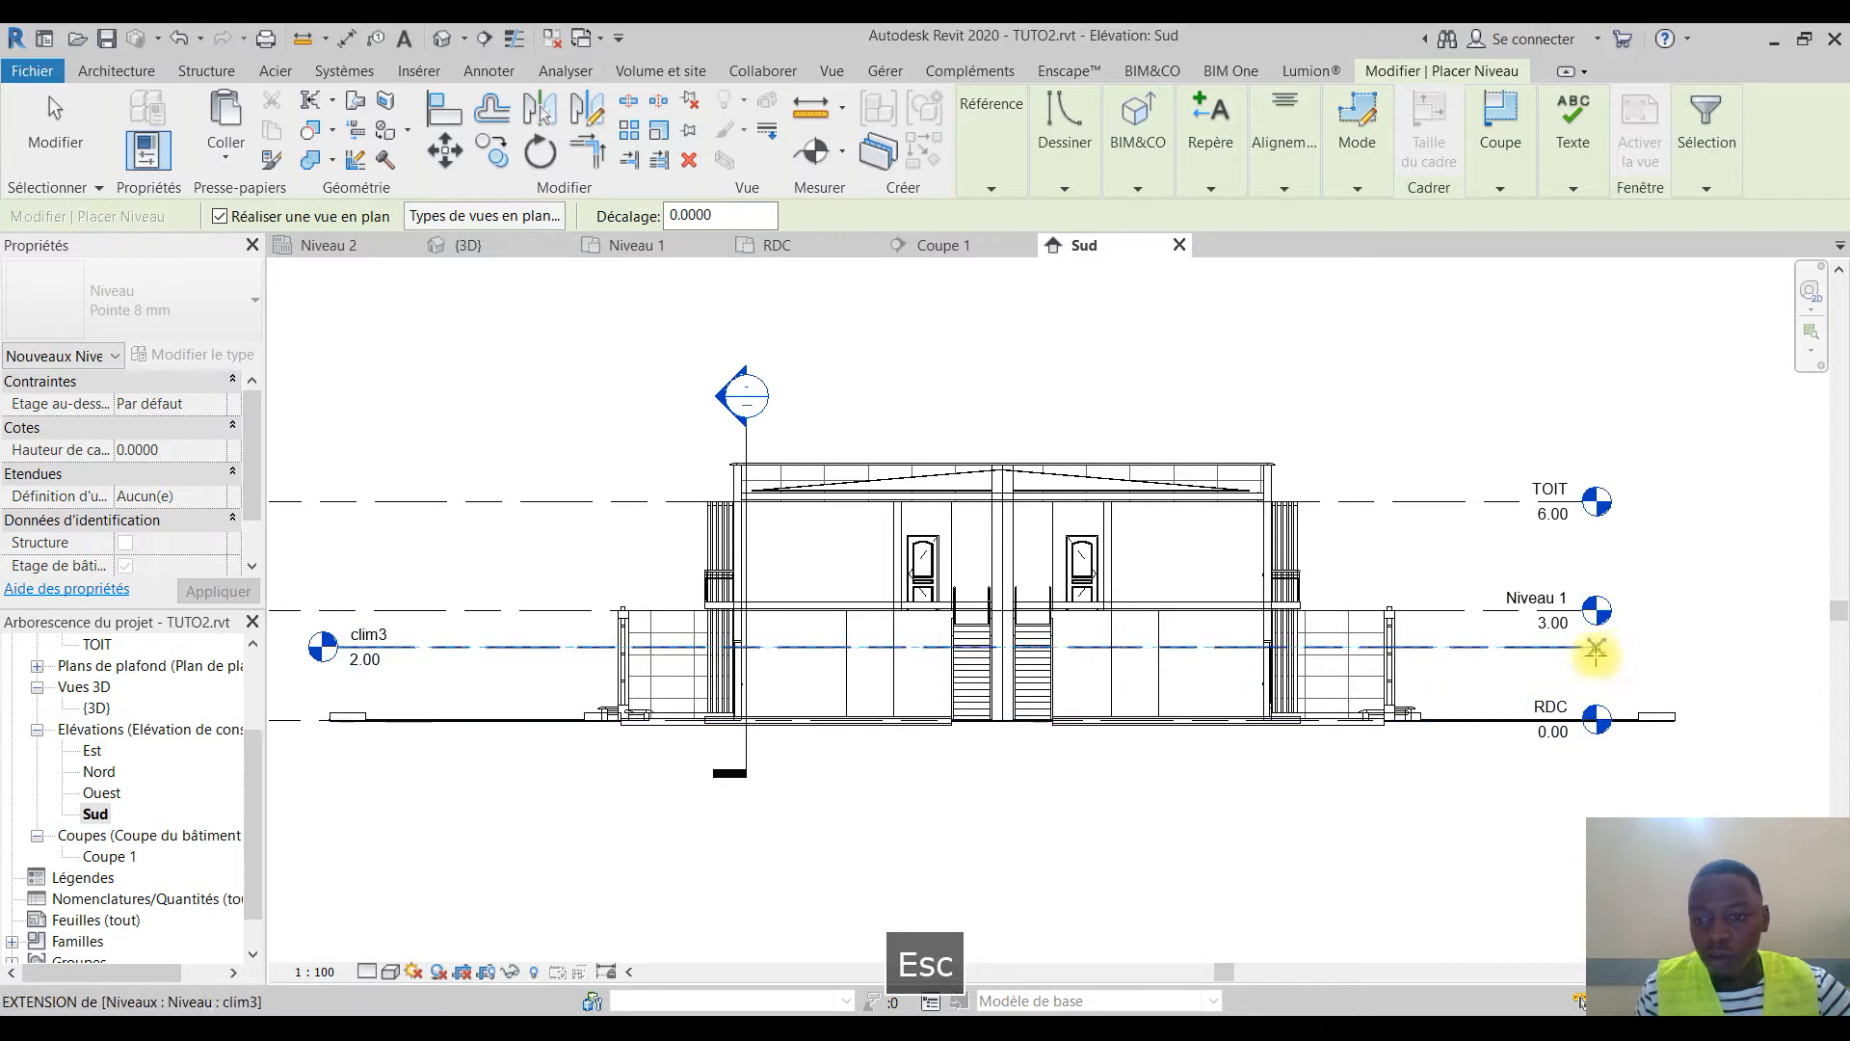
Rename the new level between RDC and Niveau 1 as c1
left_click(1536, 652)
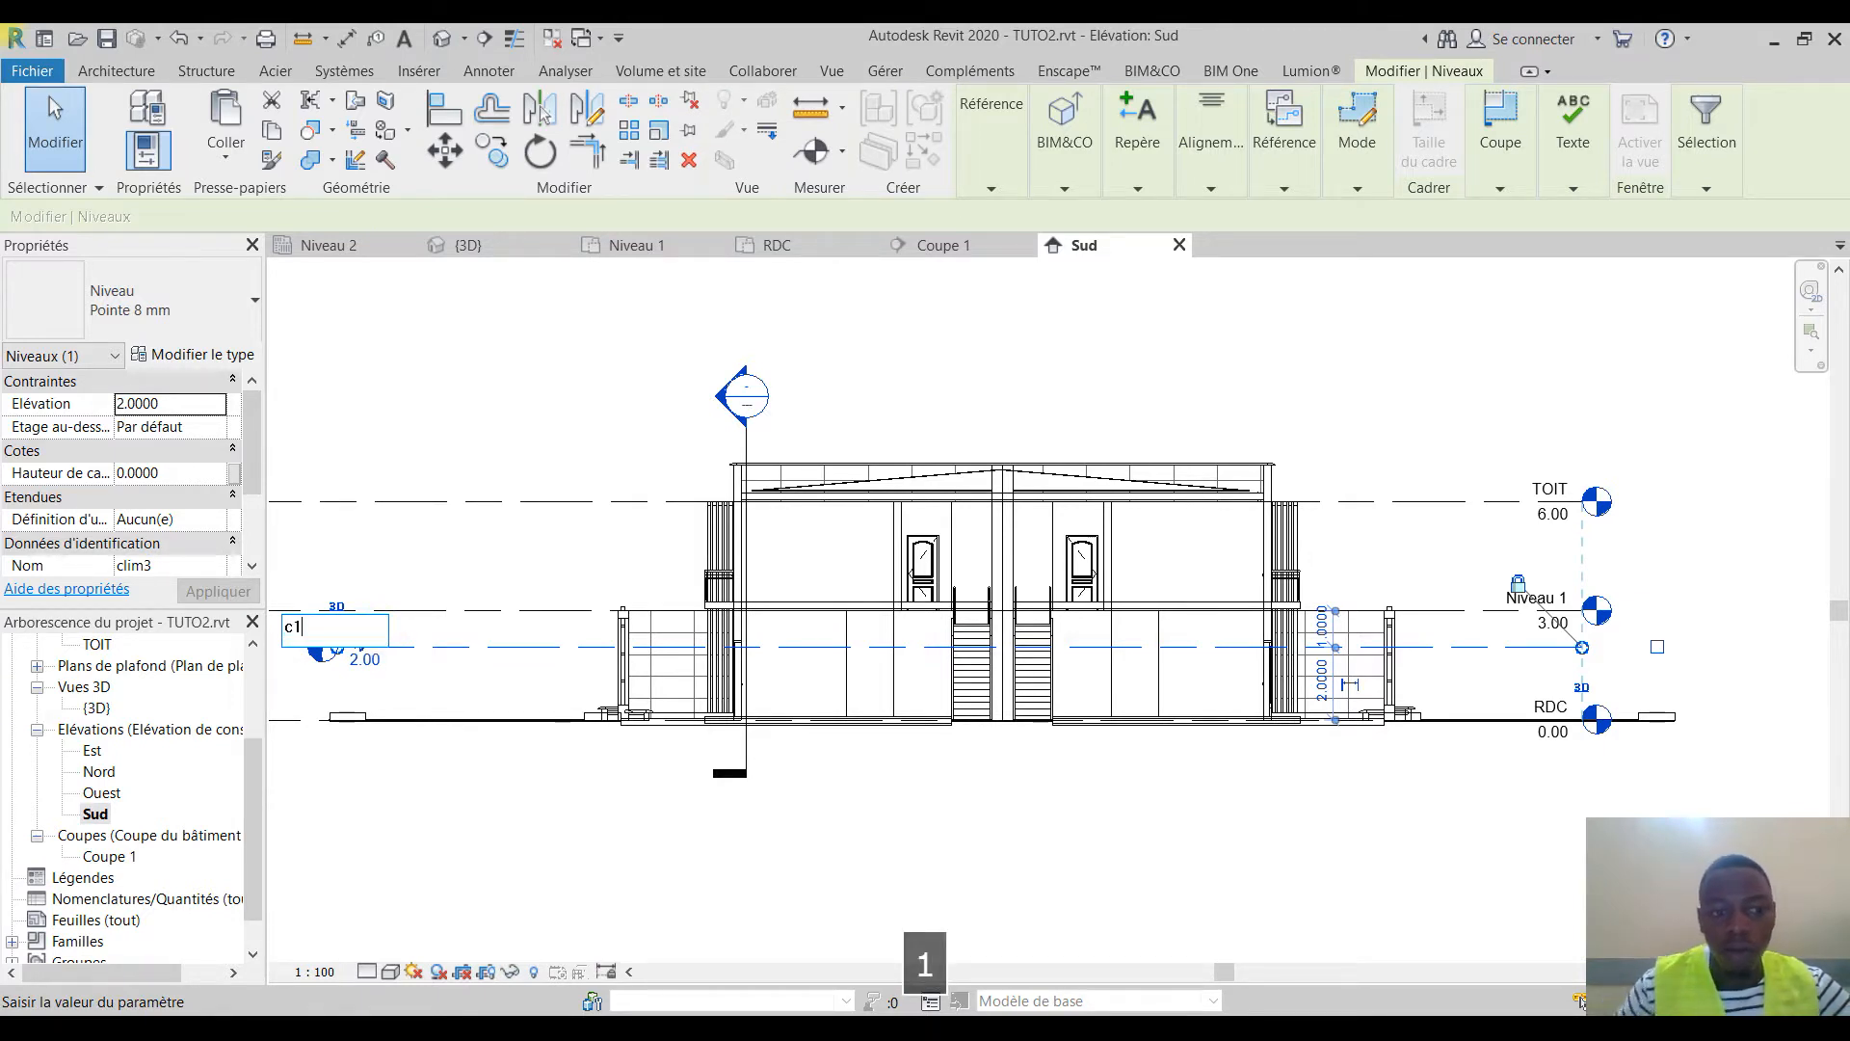
key("Return")
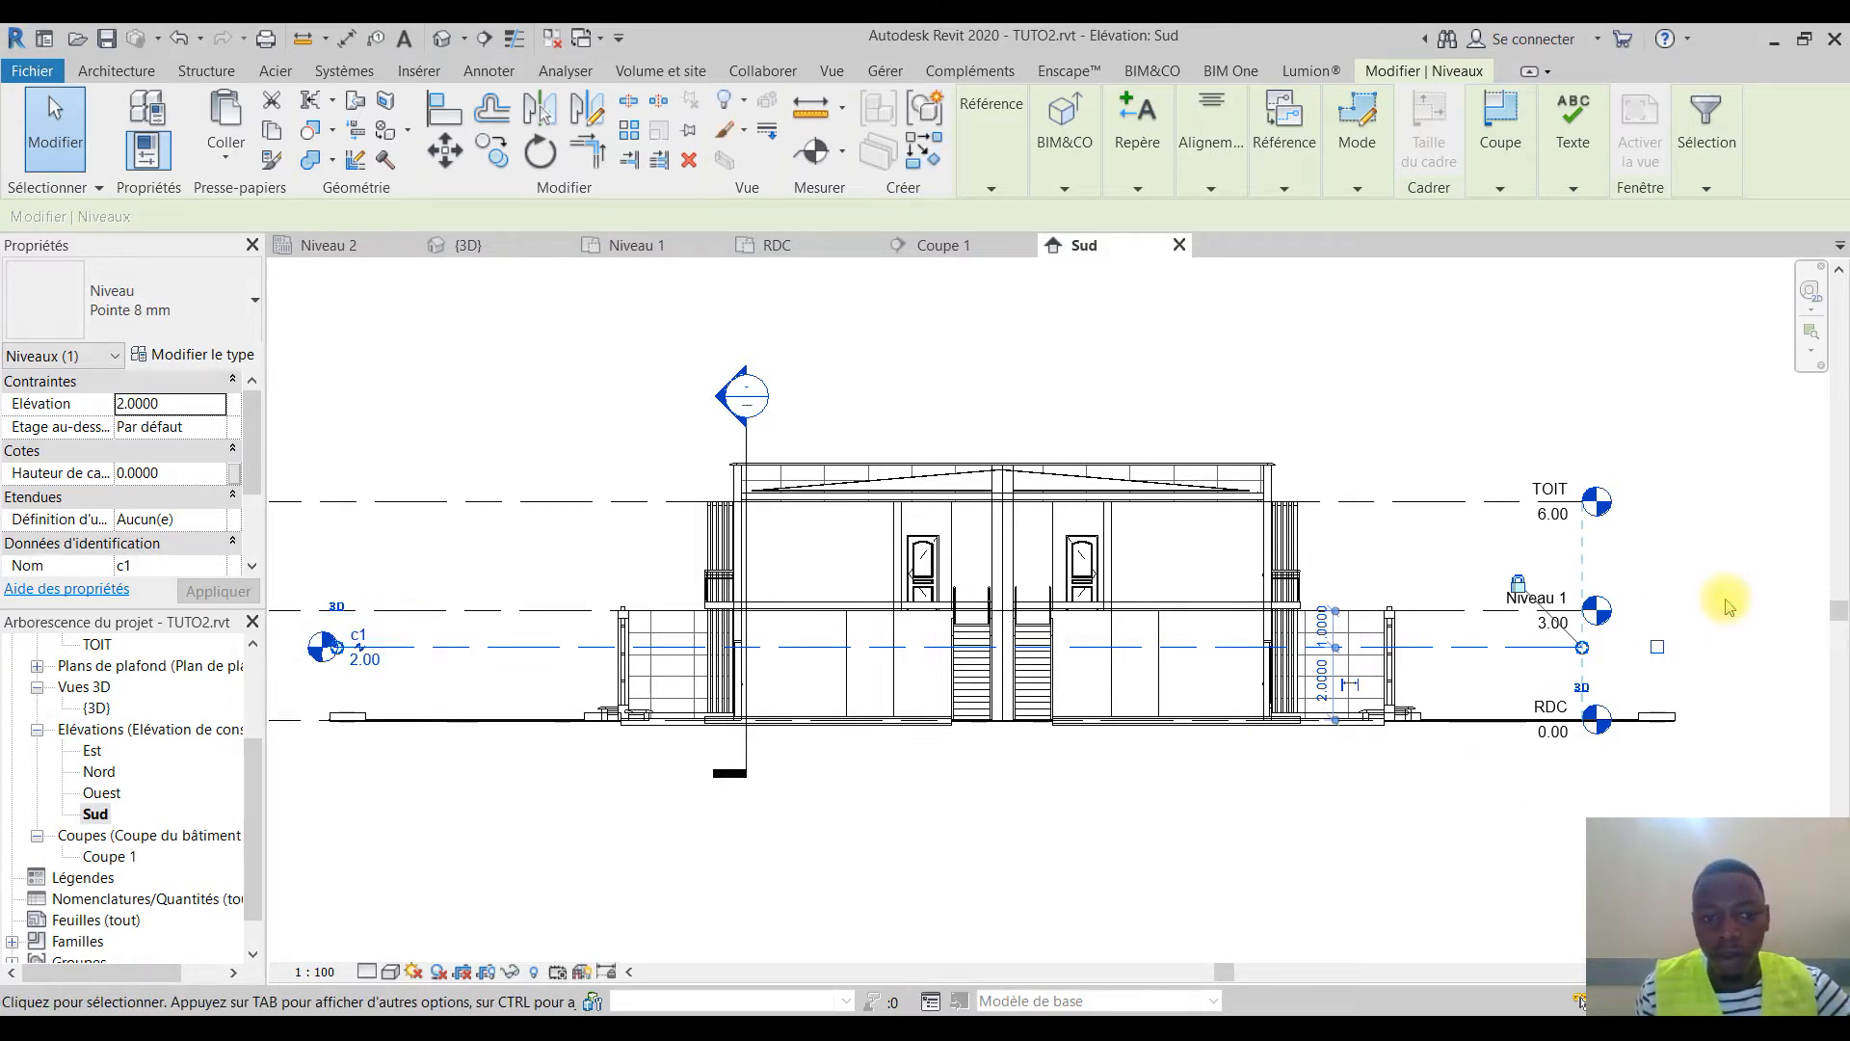
left_click(1372, 544)
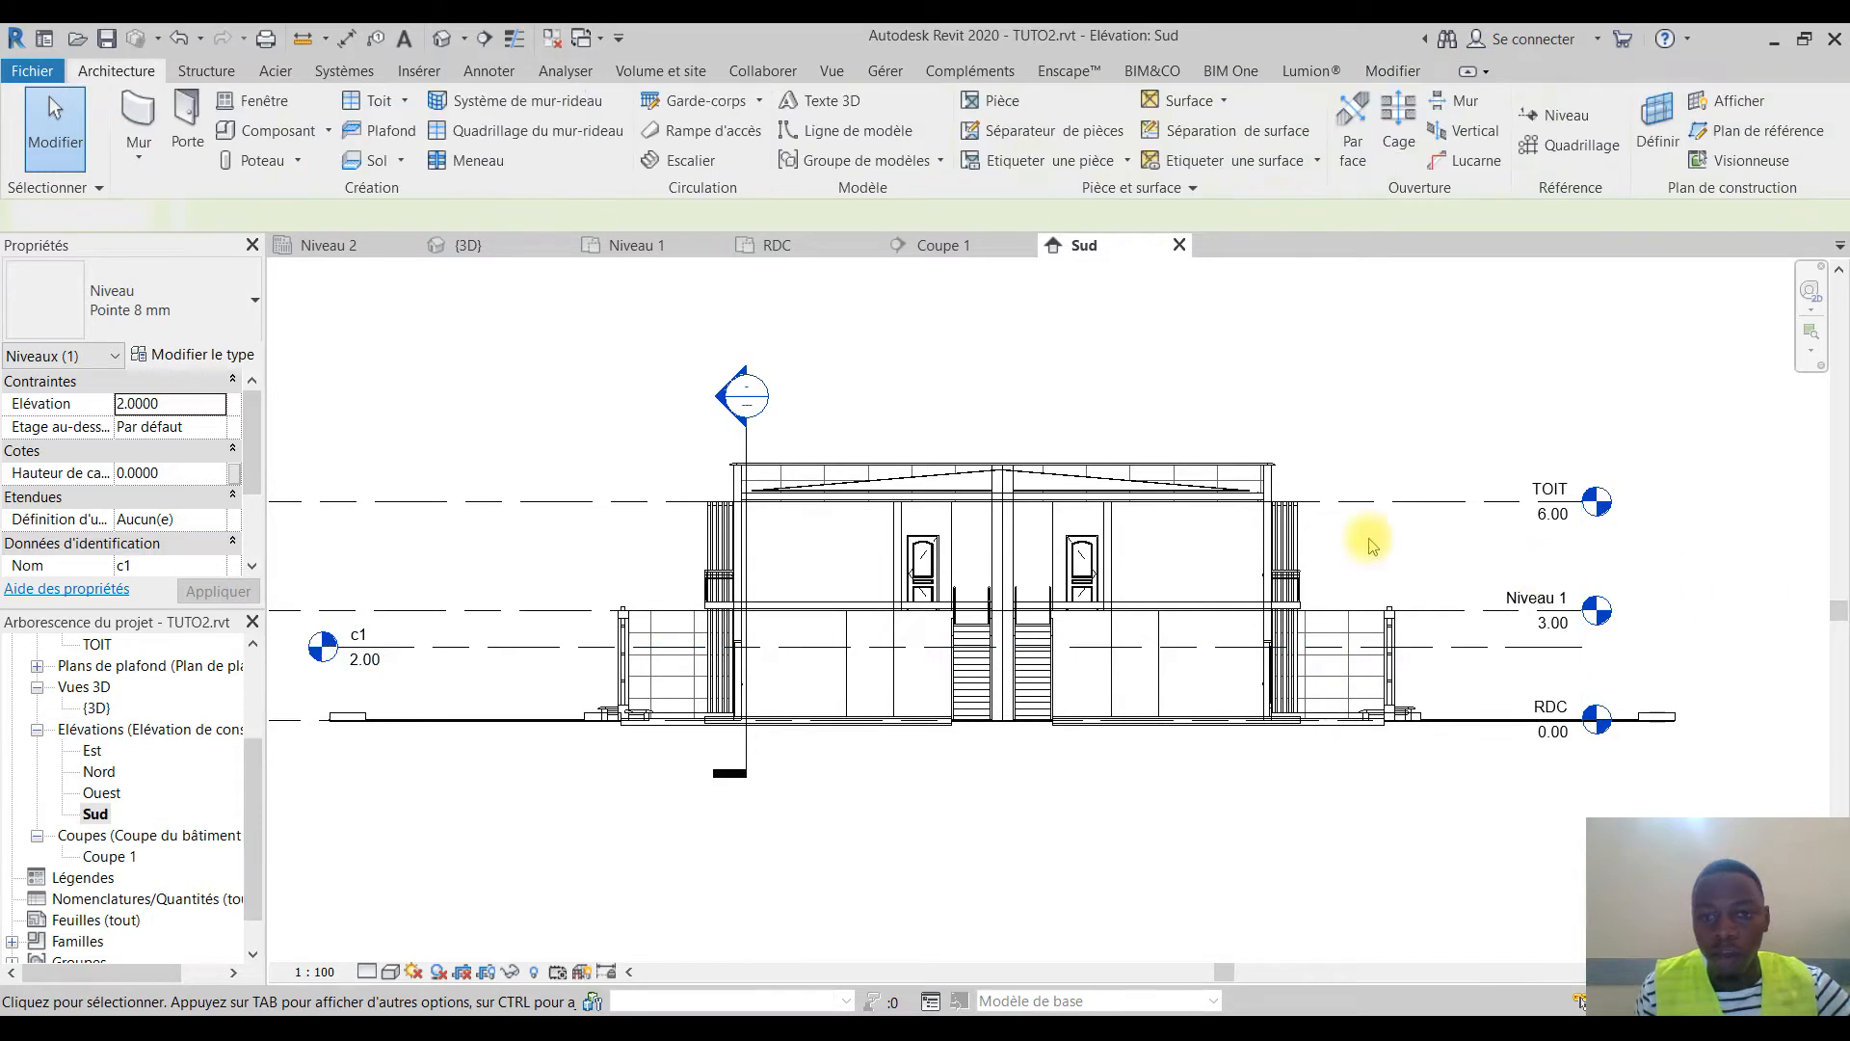
Draw another level across the building between Niveau 1 and TOIT, at an elevation of about 4.50 m
left_click(1559, 115)
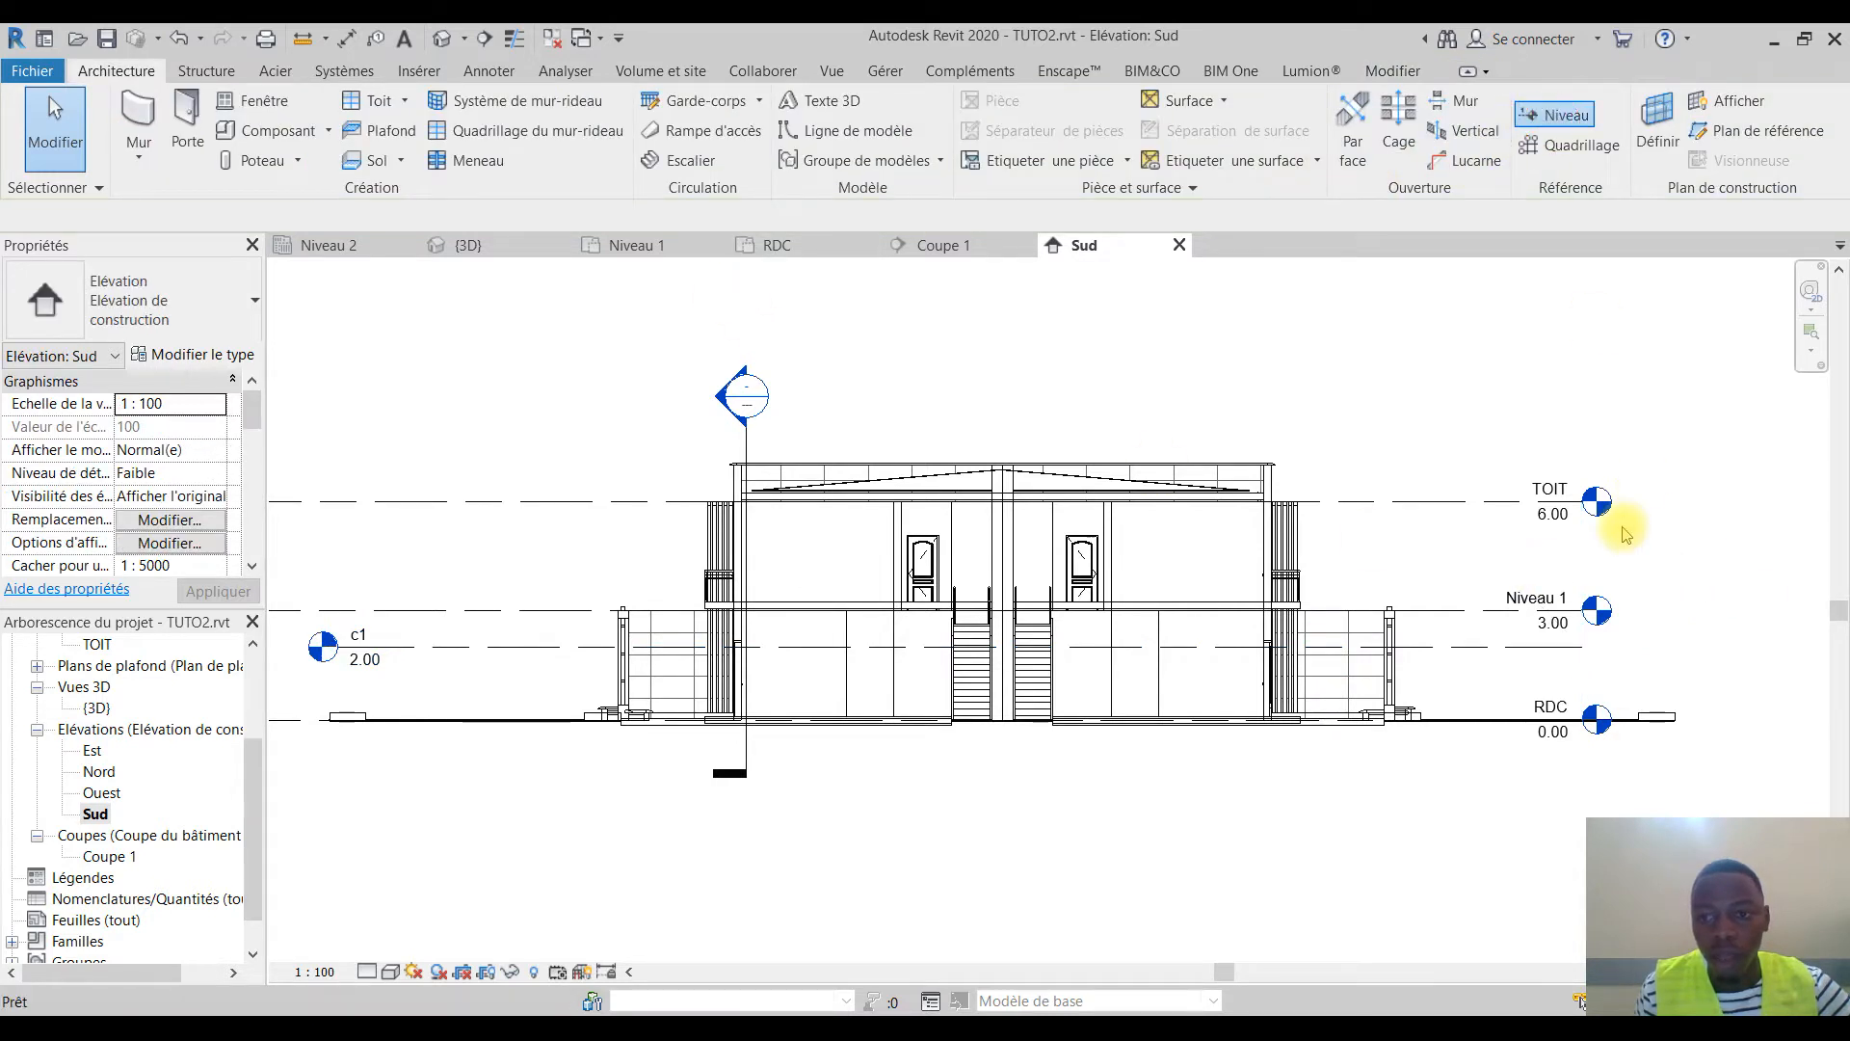
left_click(1583, 557)
left_click(391, 556)
key("Escape")
key("Escape")
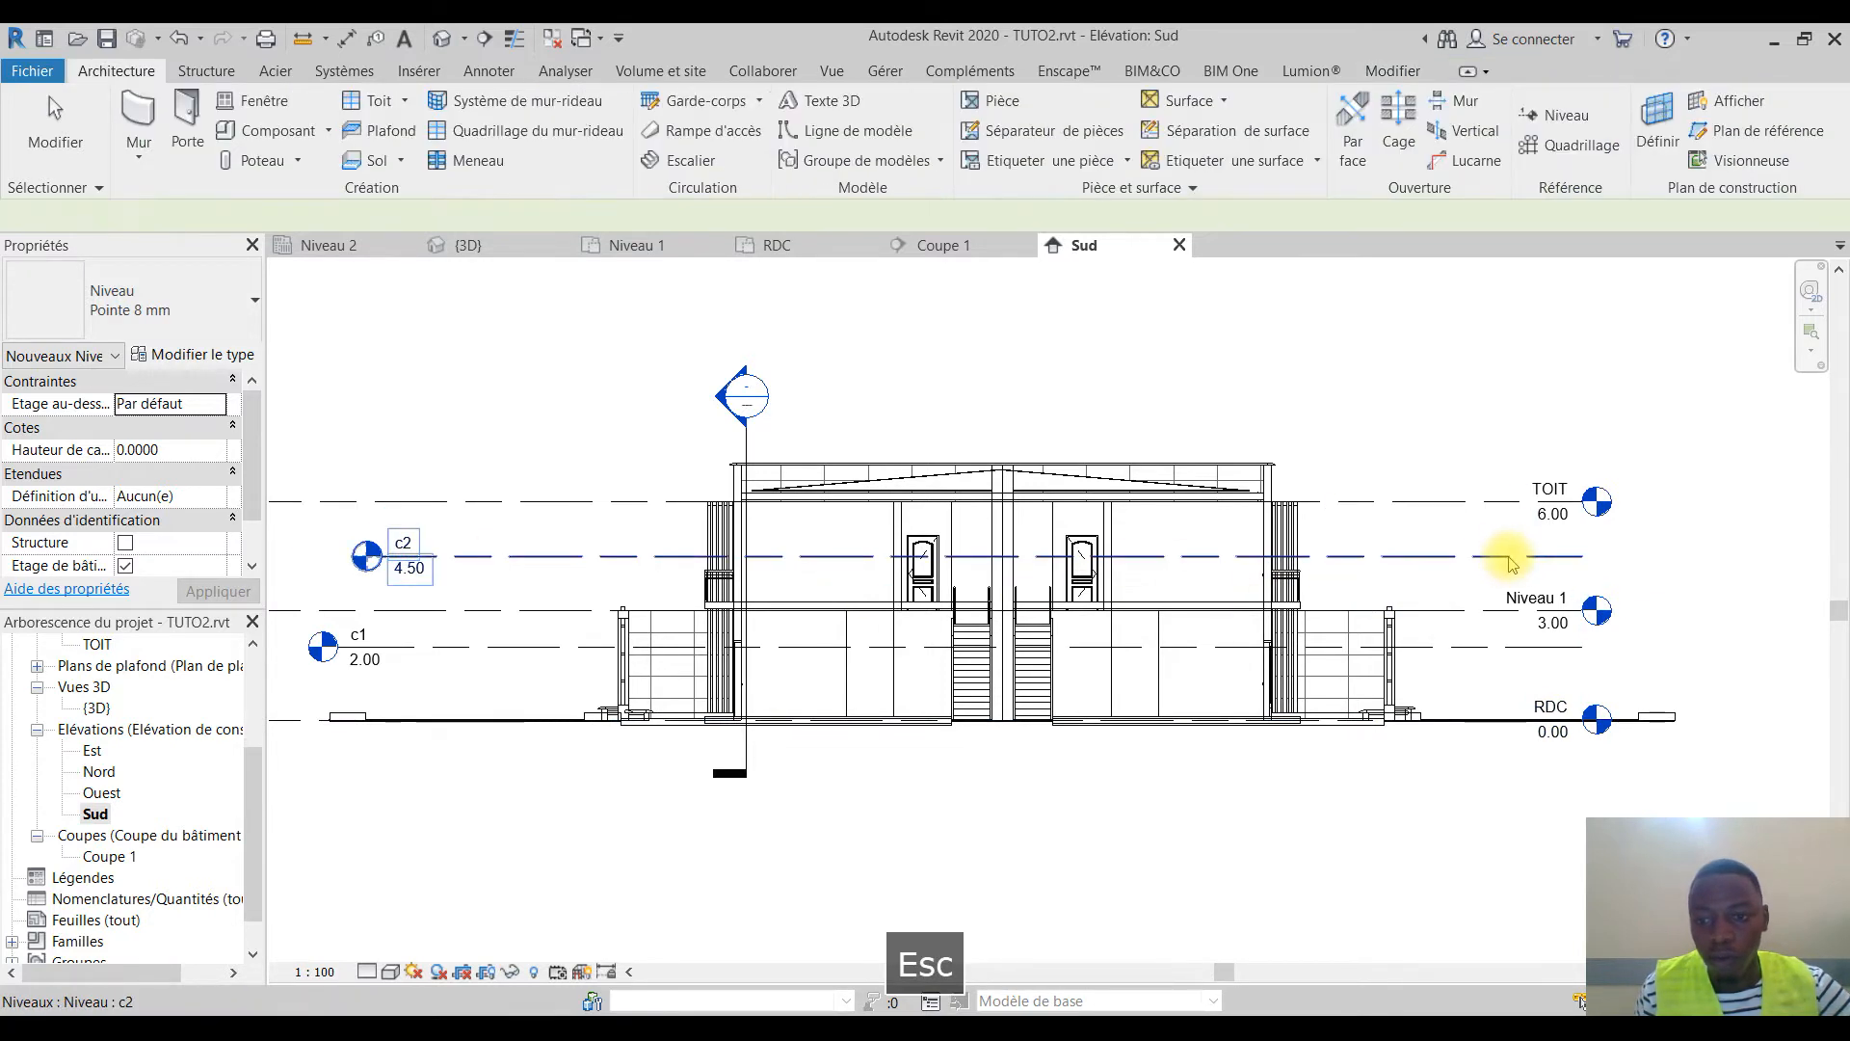
Set the distance of level c2 above Niveau 1 to 2 m
left_click(1511, 557)
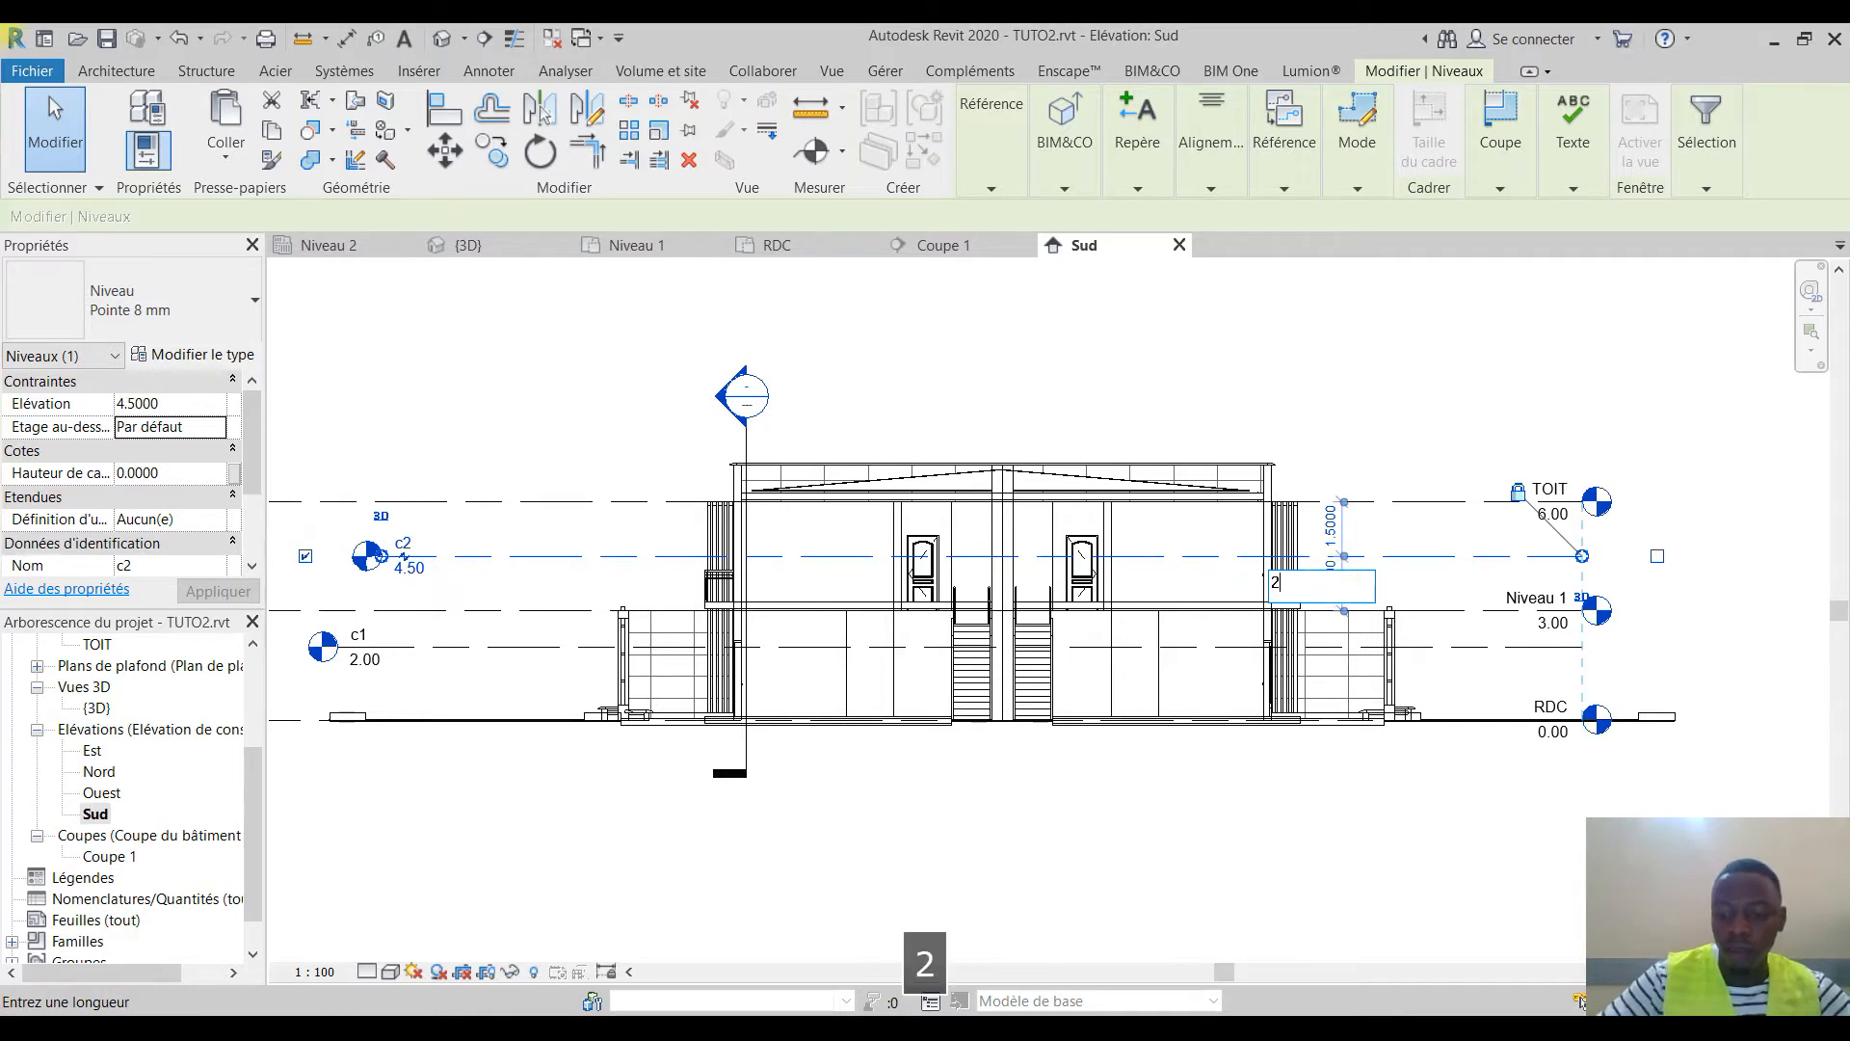
type("2")
key("Return")
left_click(1451, 387)
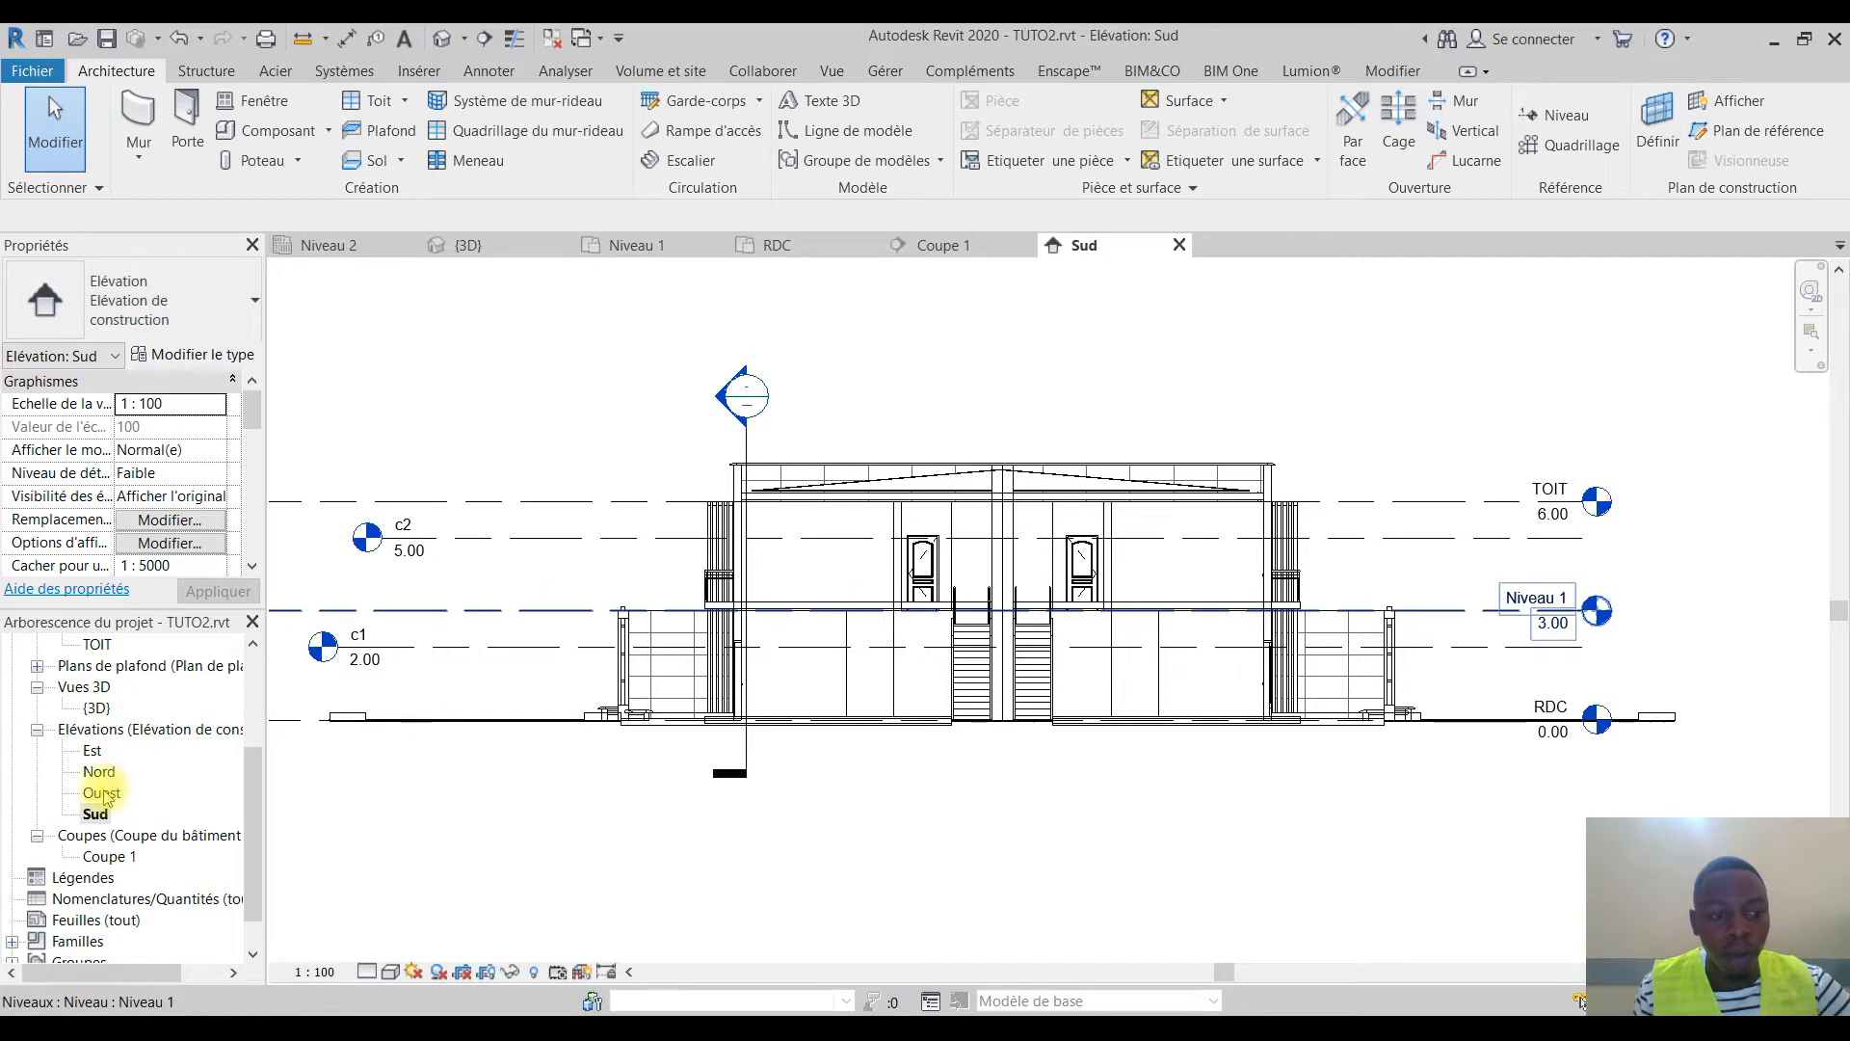
Open the c1 floor plan and start the Component command with the Mini-Split wall-mount unit placed on the work plane
scroll(104, 796, "up", 2)
scroll(154, 713, "up", 1)
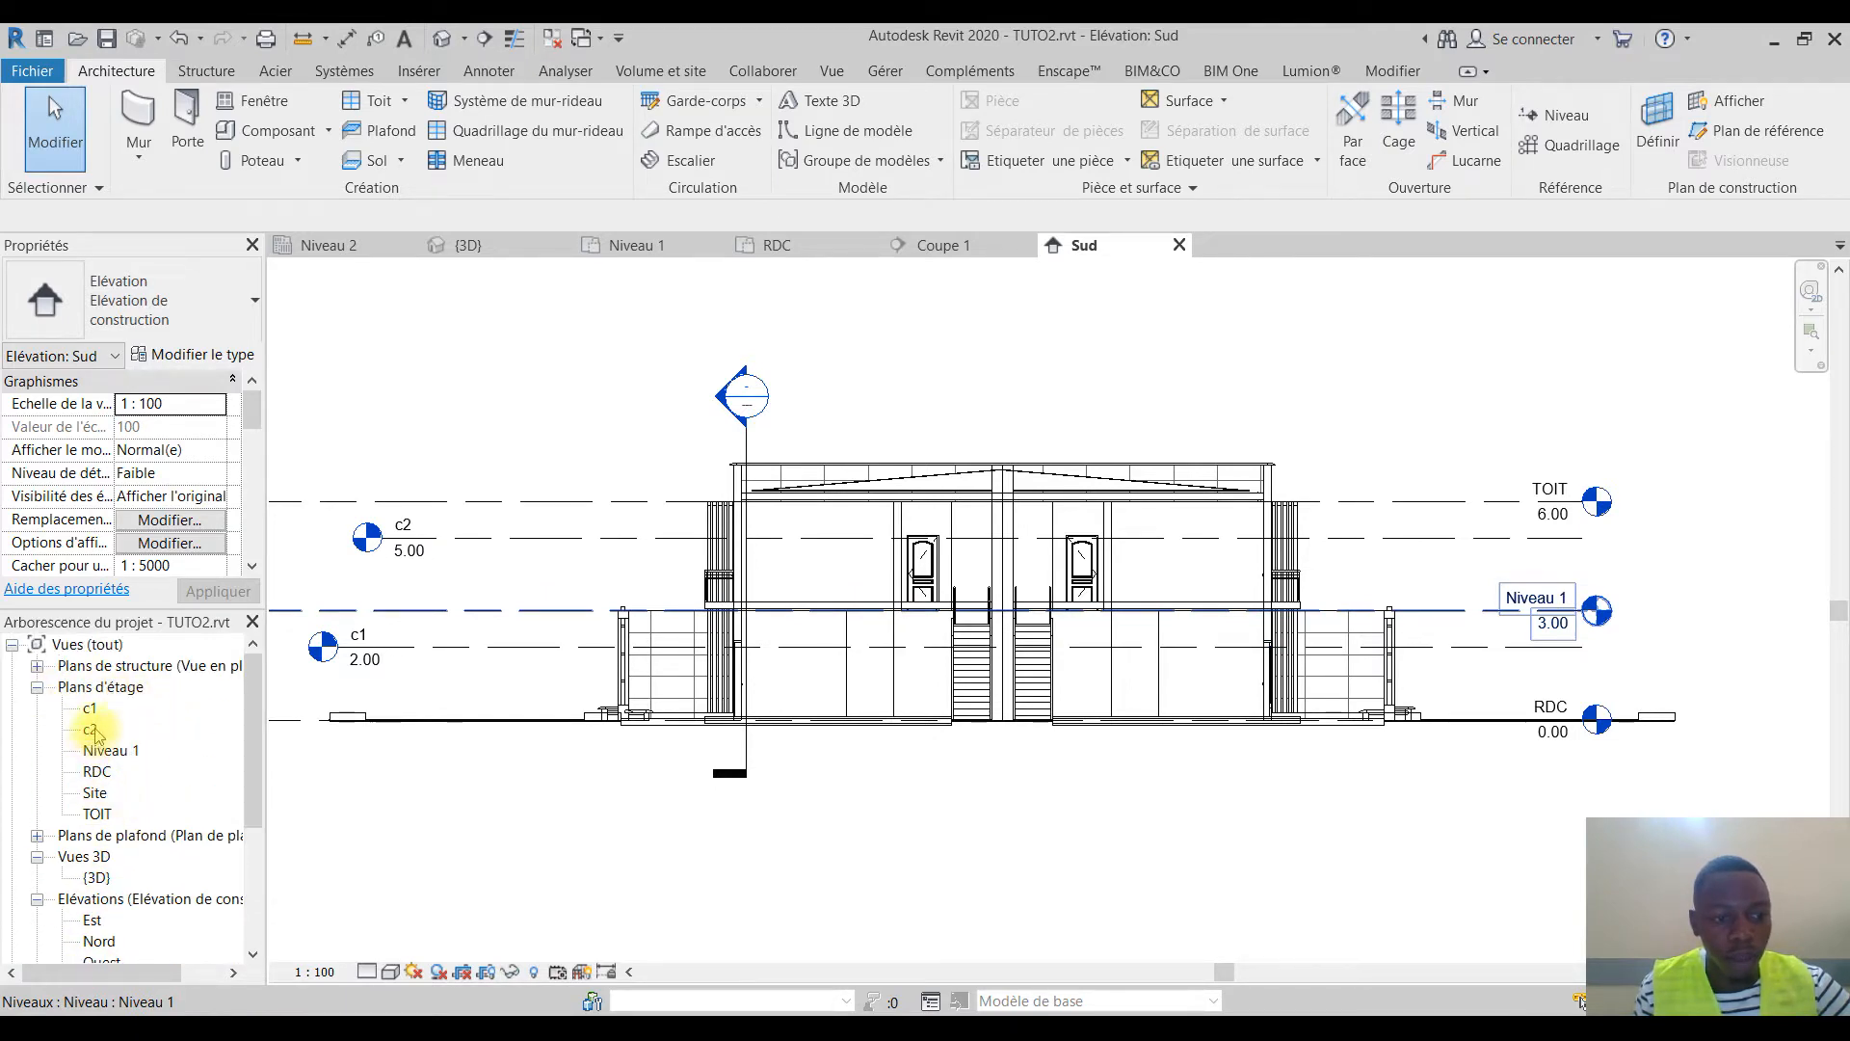
double_click(97, 709)
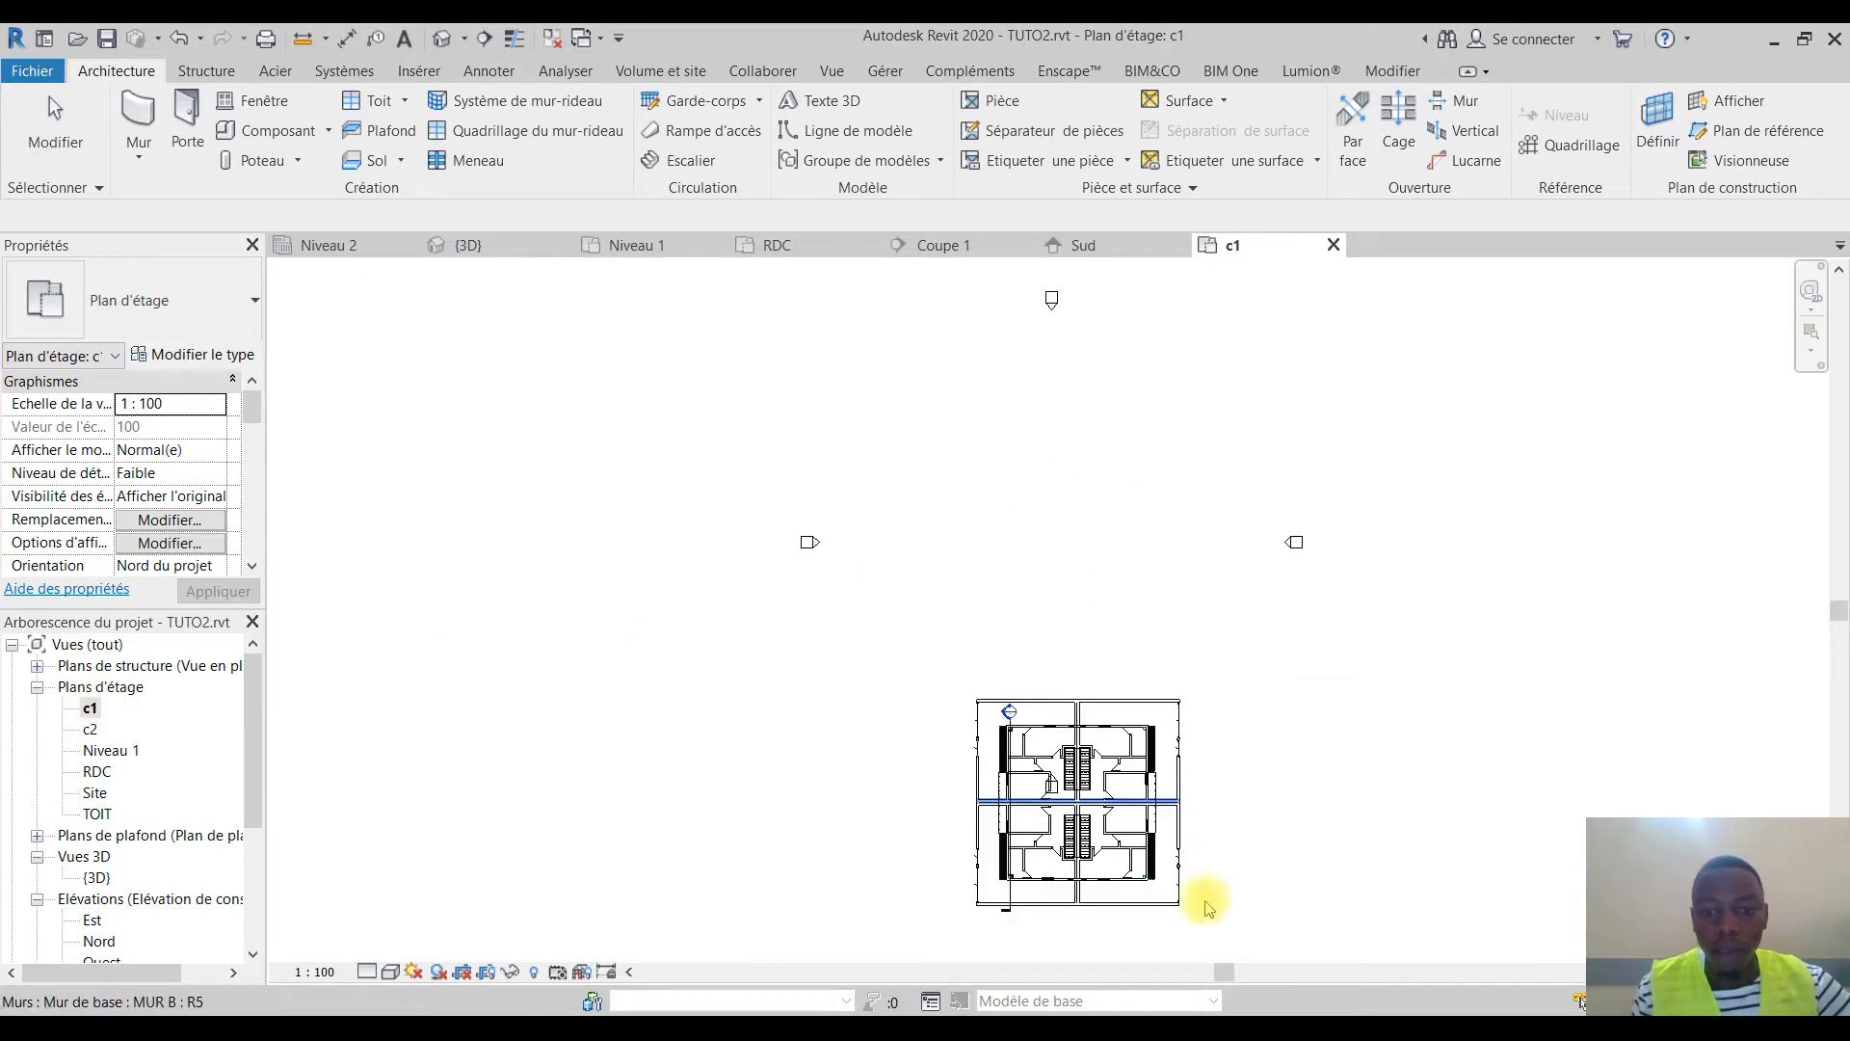
scroll(1032, 764, "up", 10)
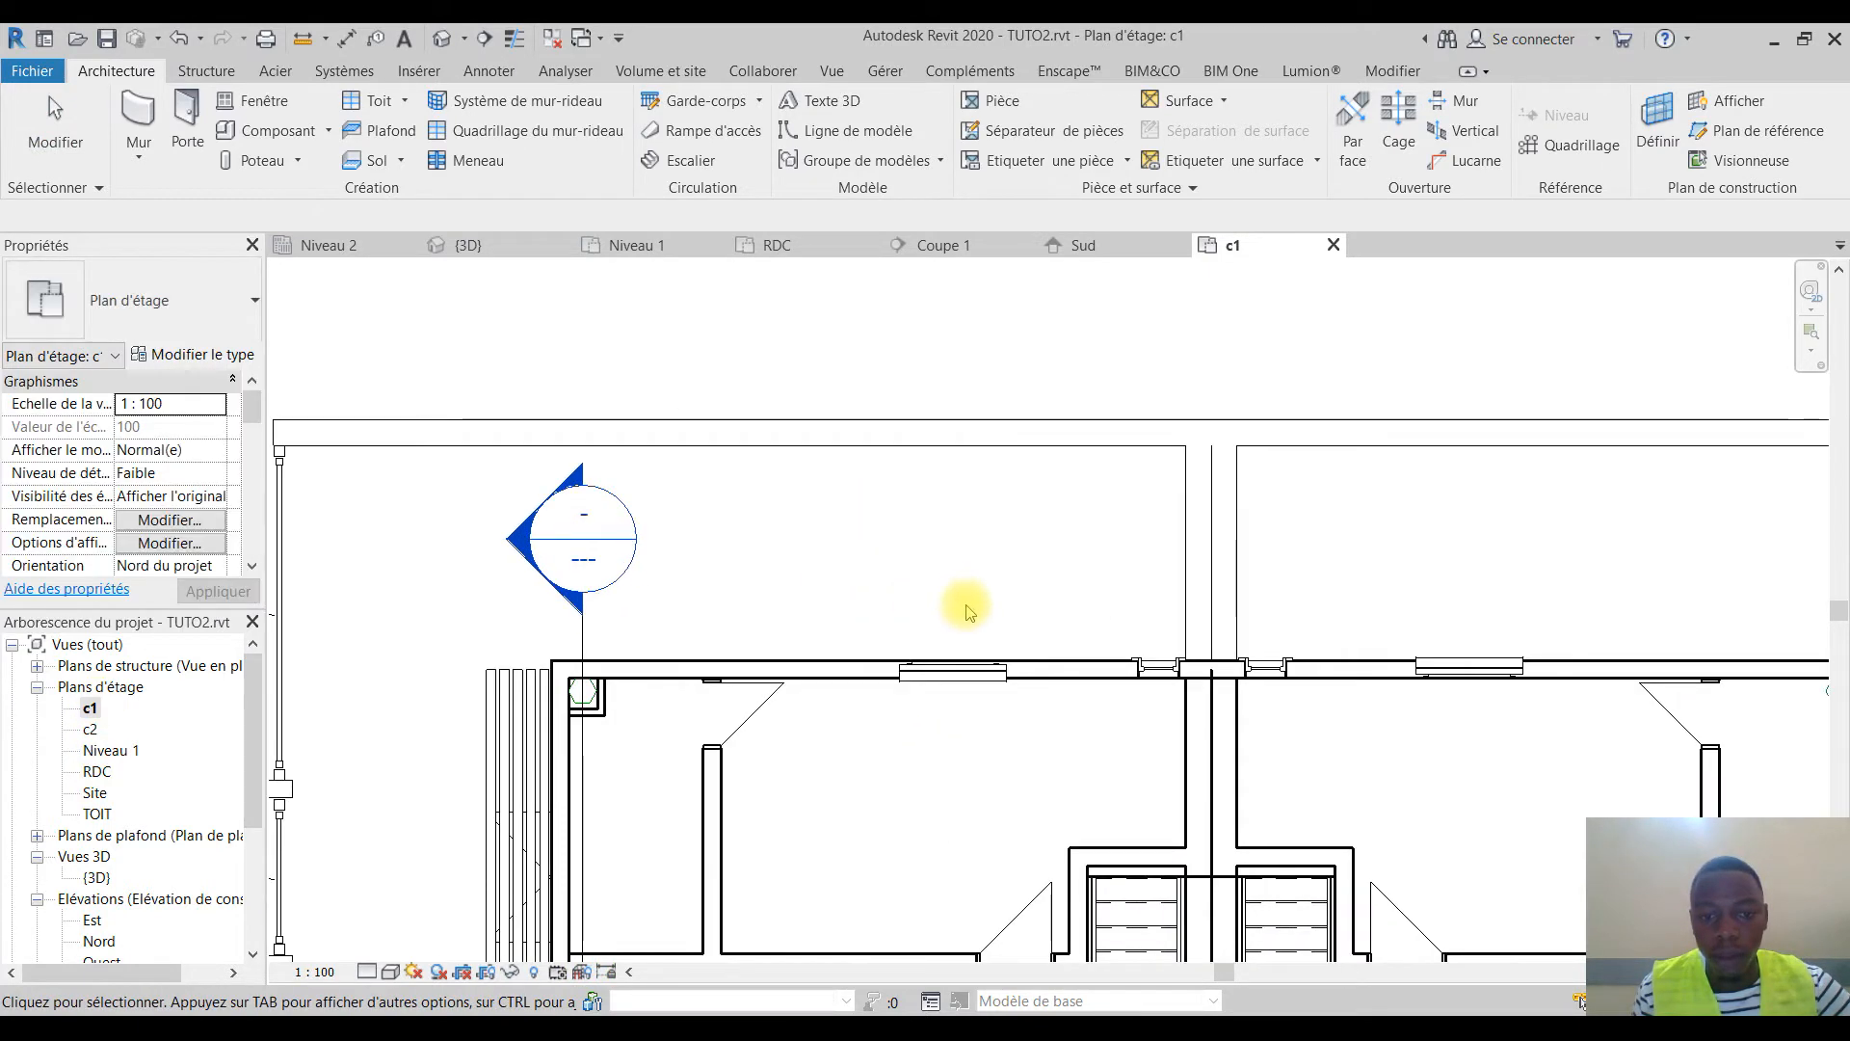
key("Escape")
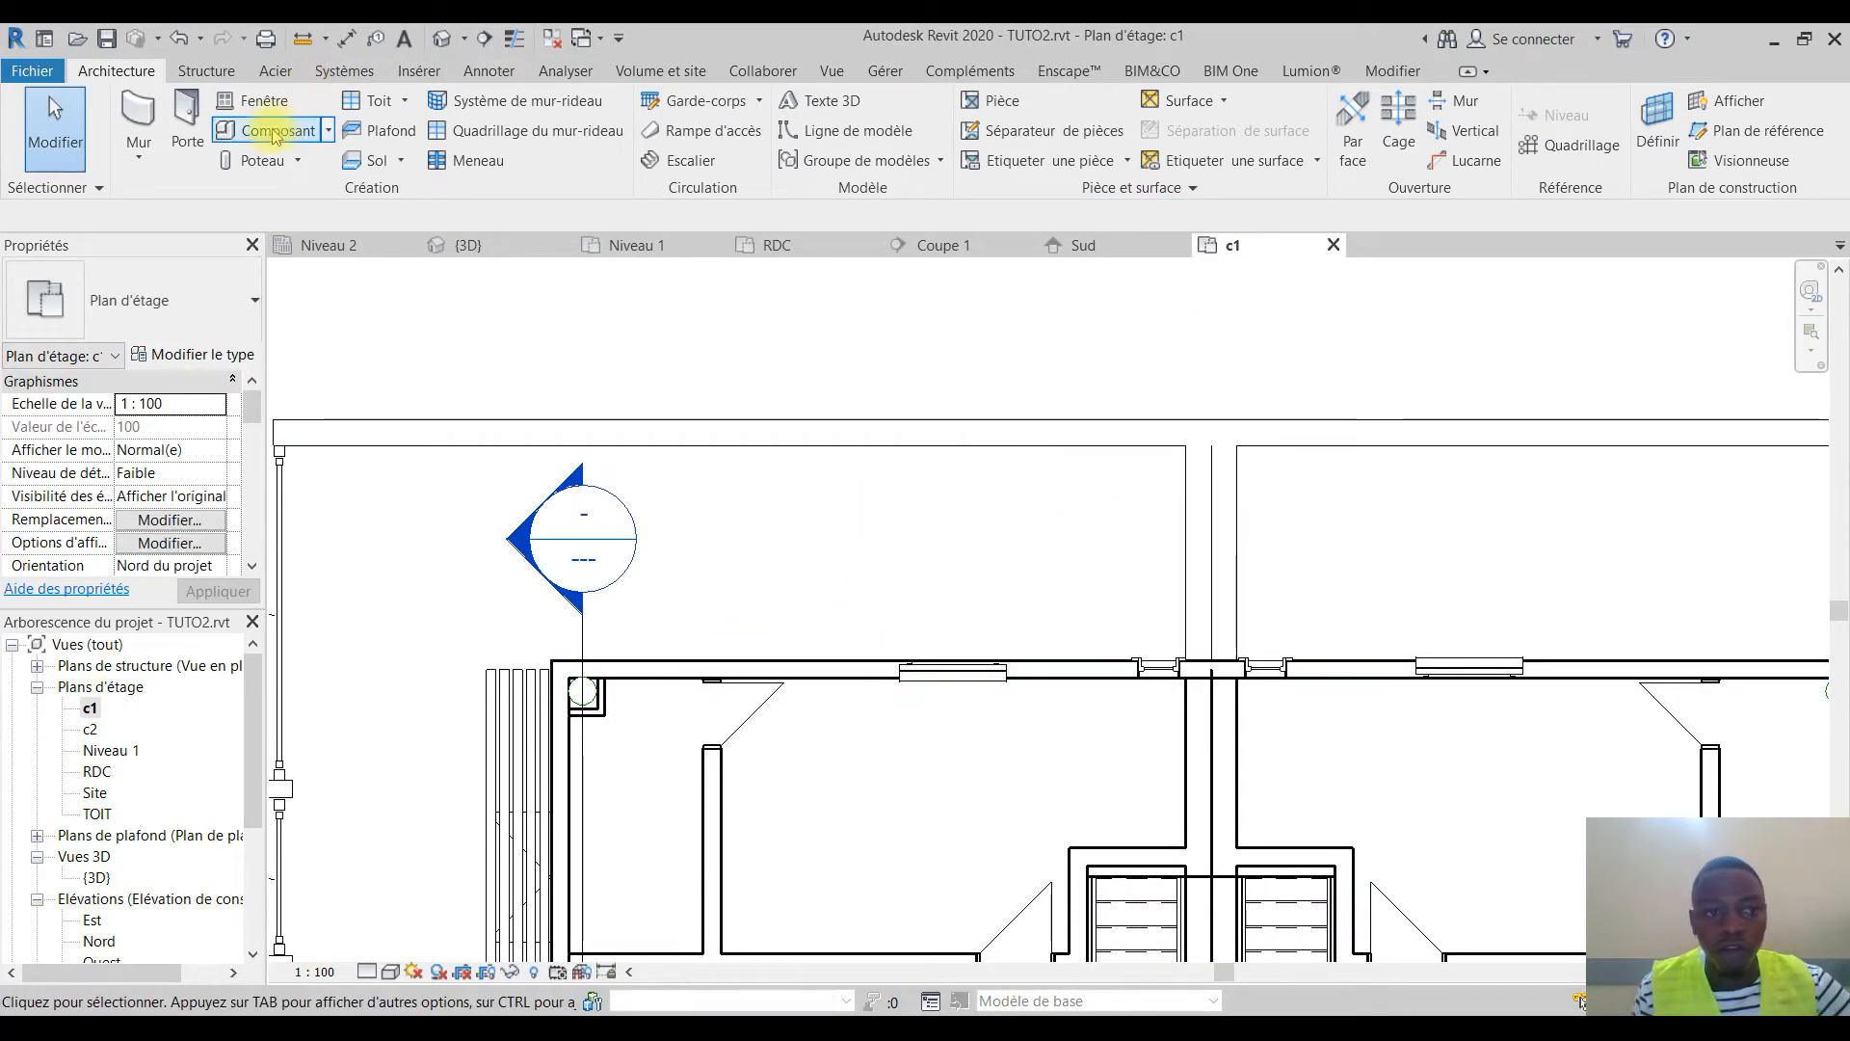
left_click(267, 133)
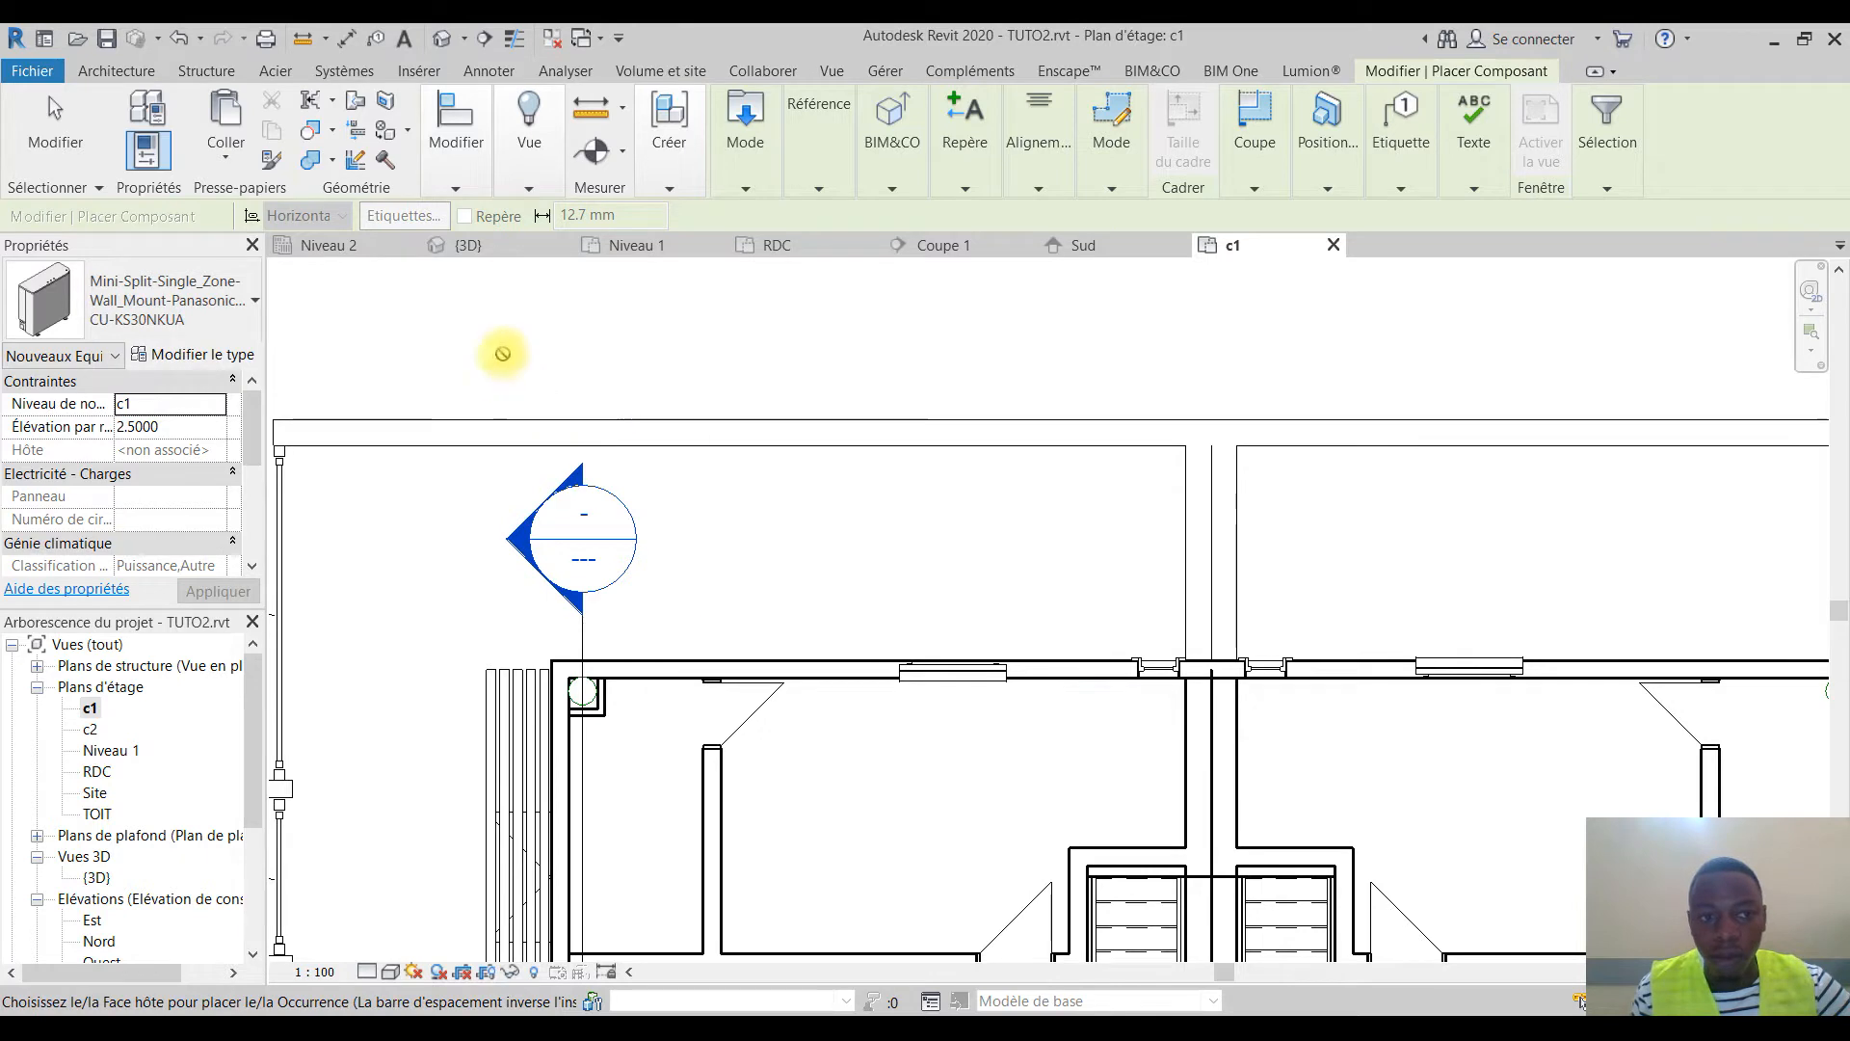
left_click(1328, 178)
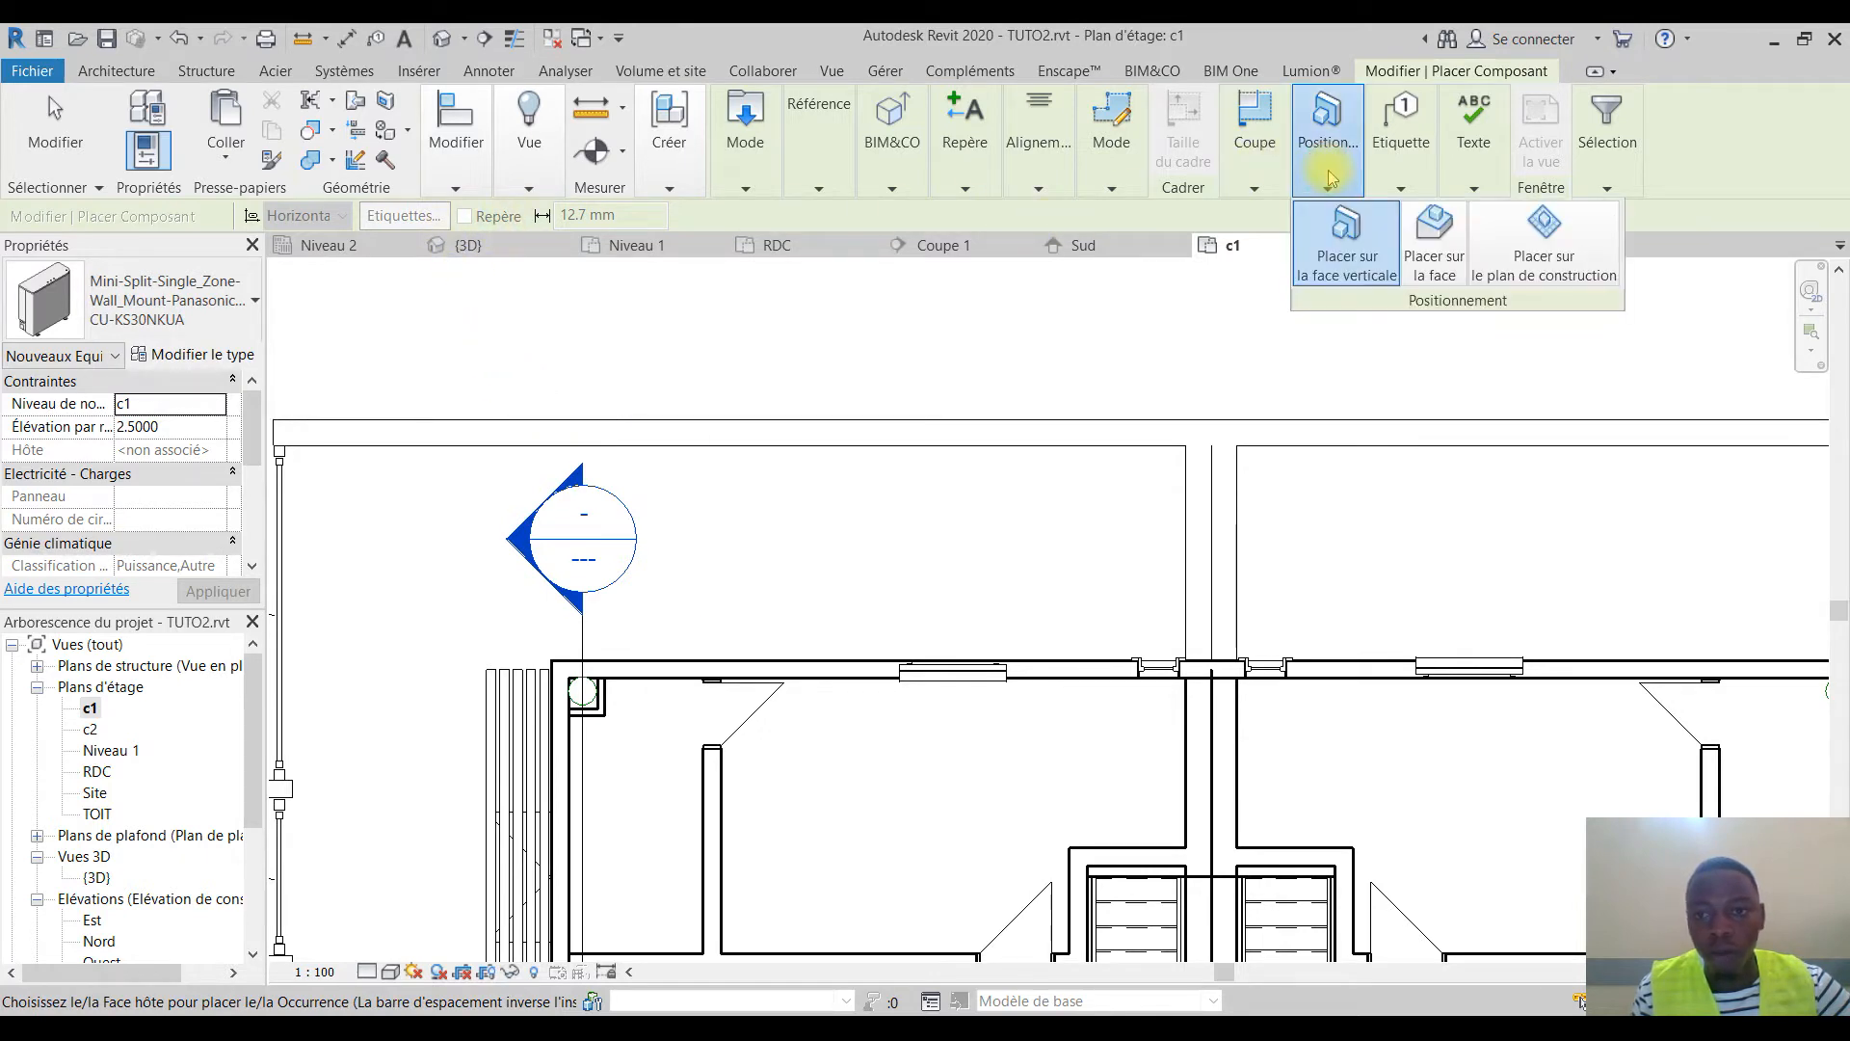
left_click(1549, 280)
left_click(1532, 278)
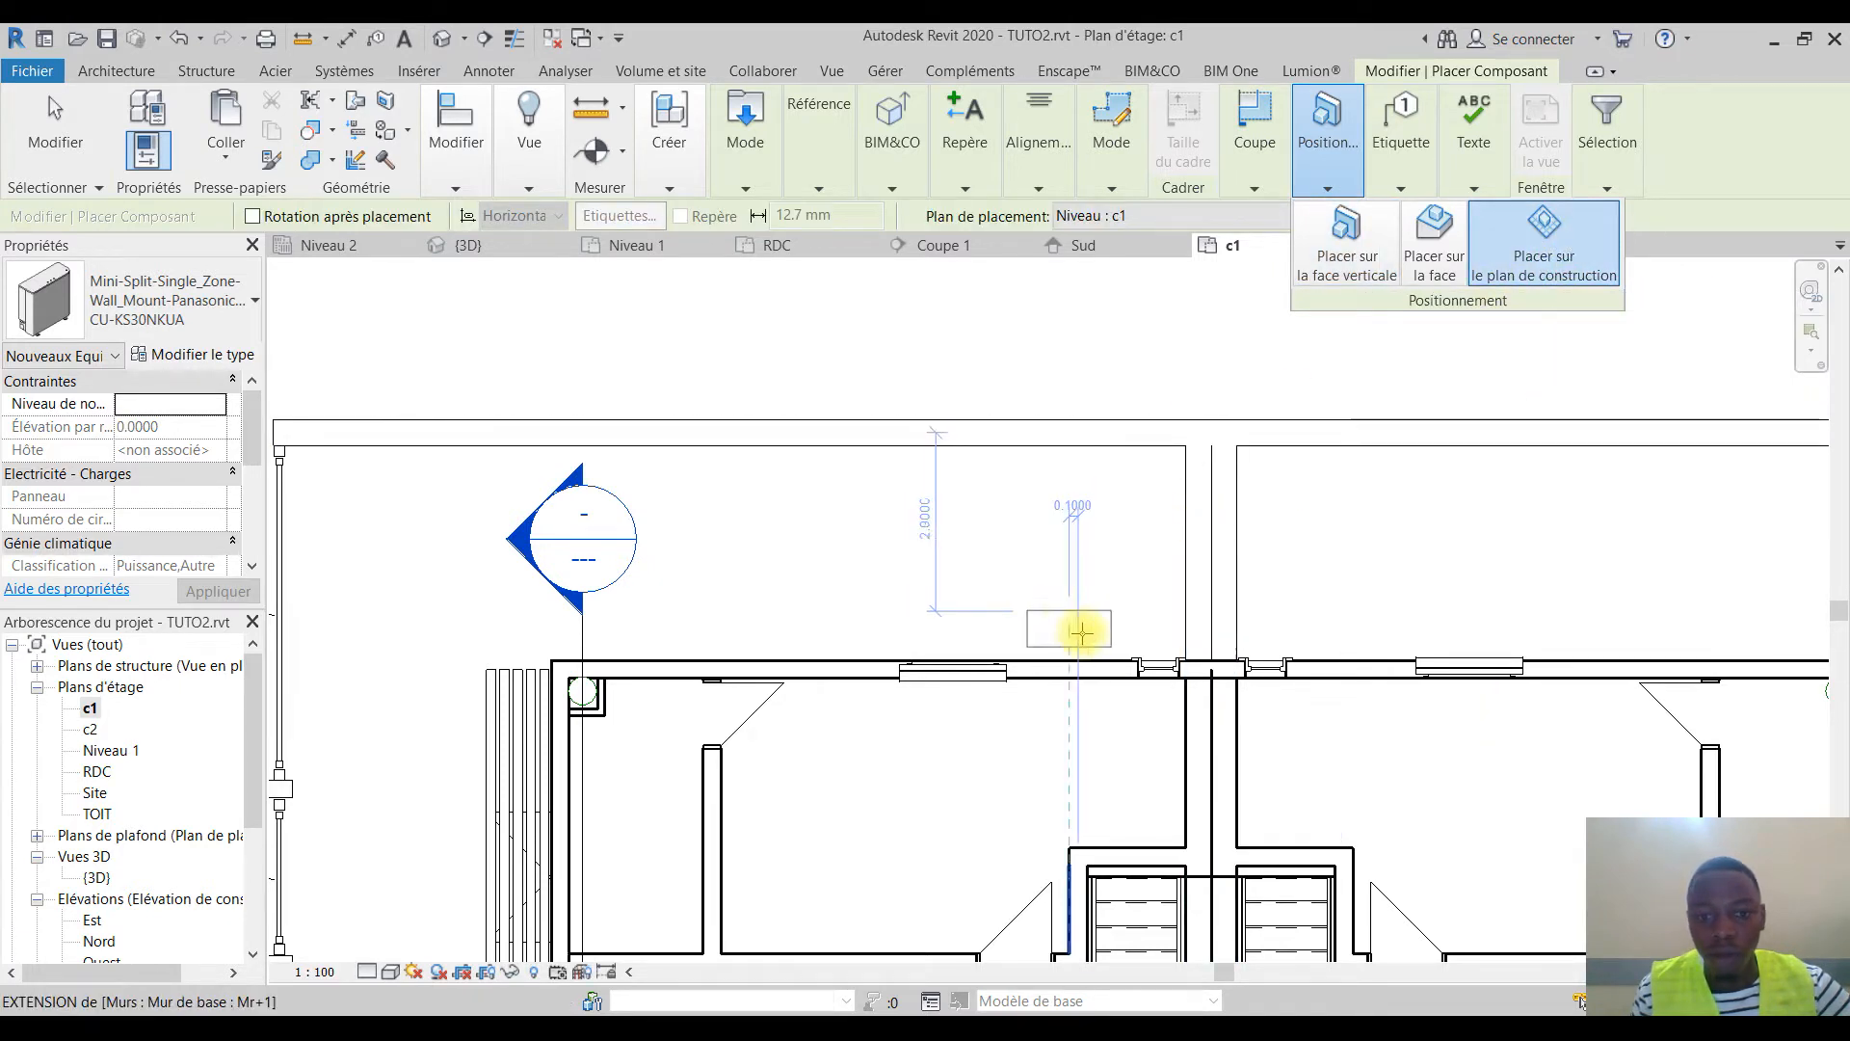
Enable rotation after placement and place a unit against the plan's upper exterior wall, left of the party wall, rotated 180°
scroll(1084, 636, "up", 1)
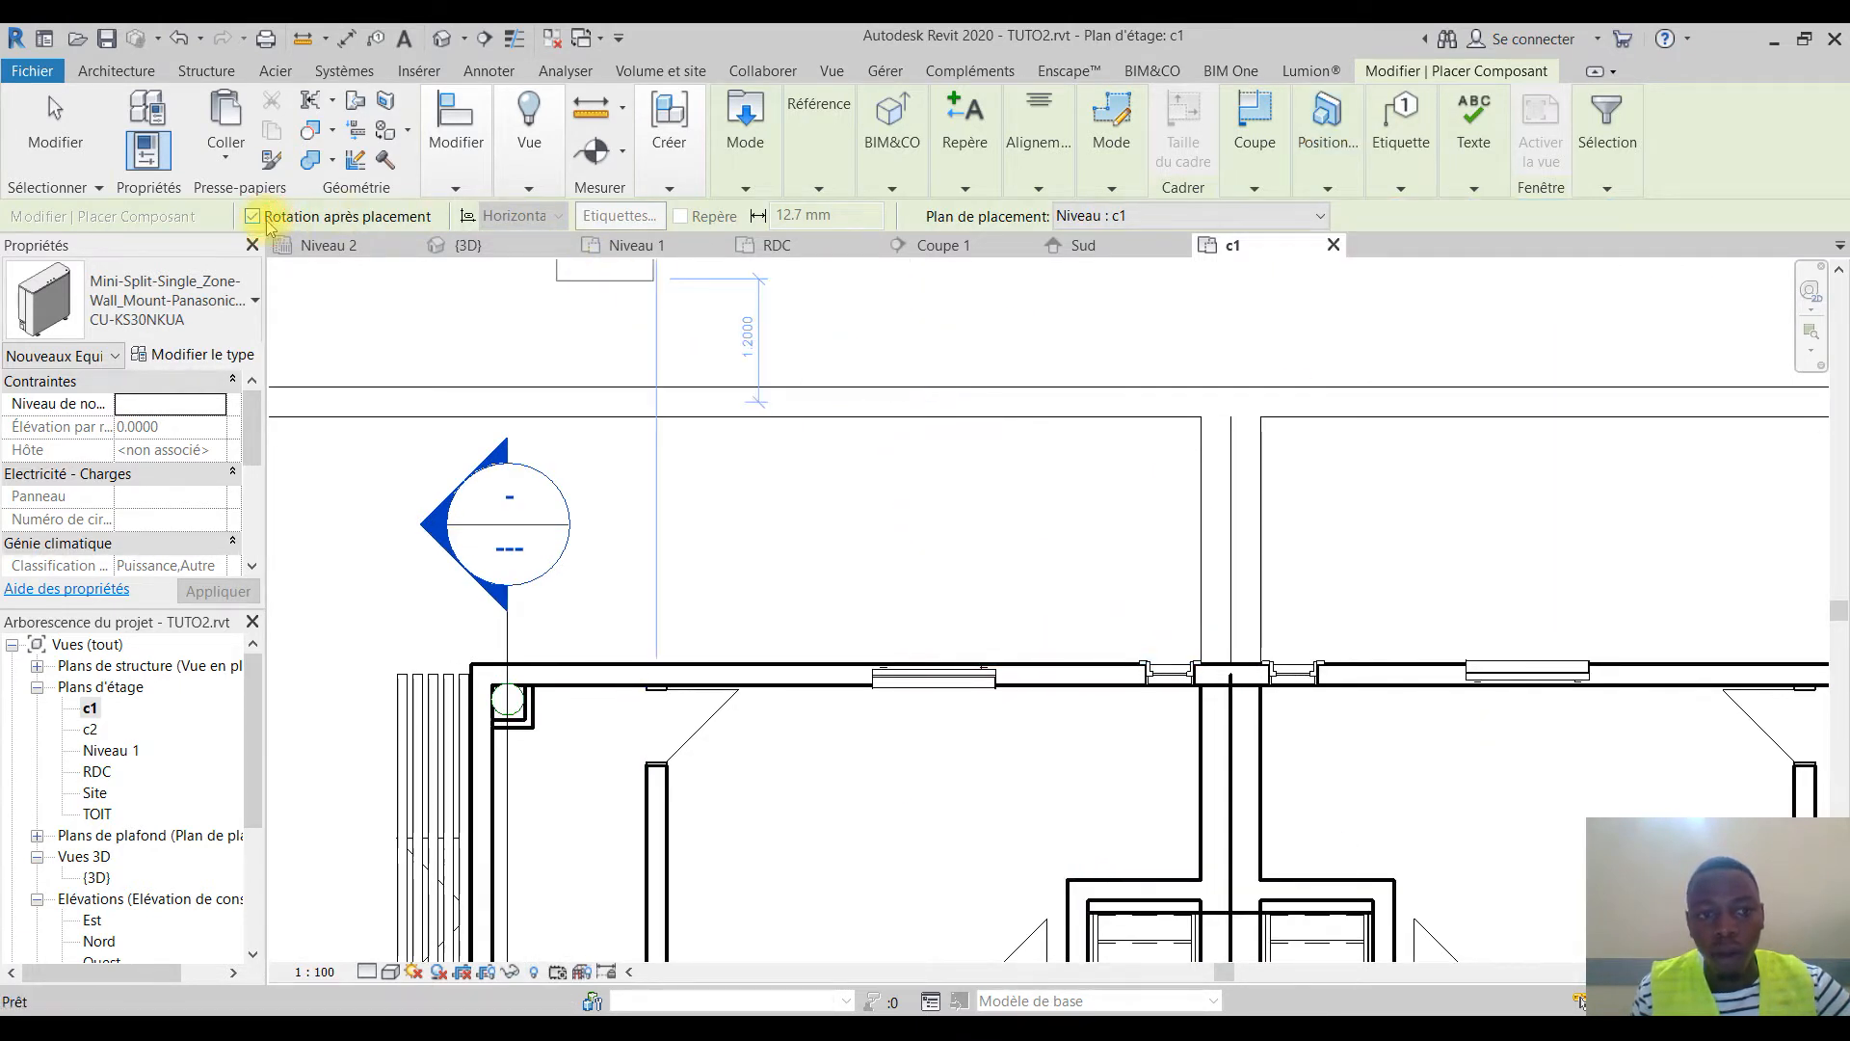
scroll(1002, 557, "up", 2)
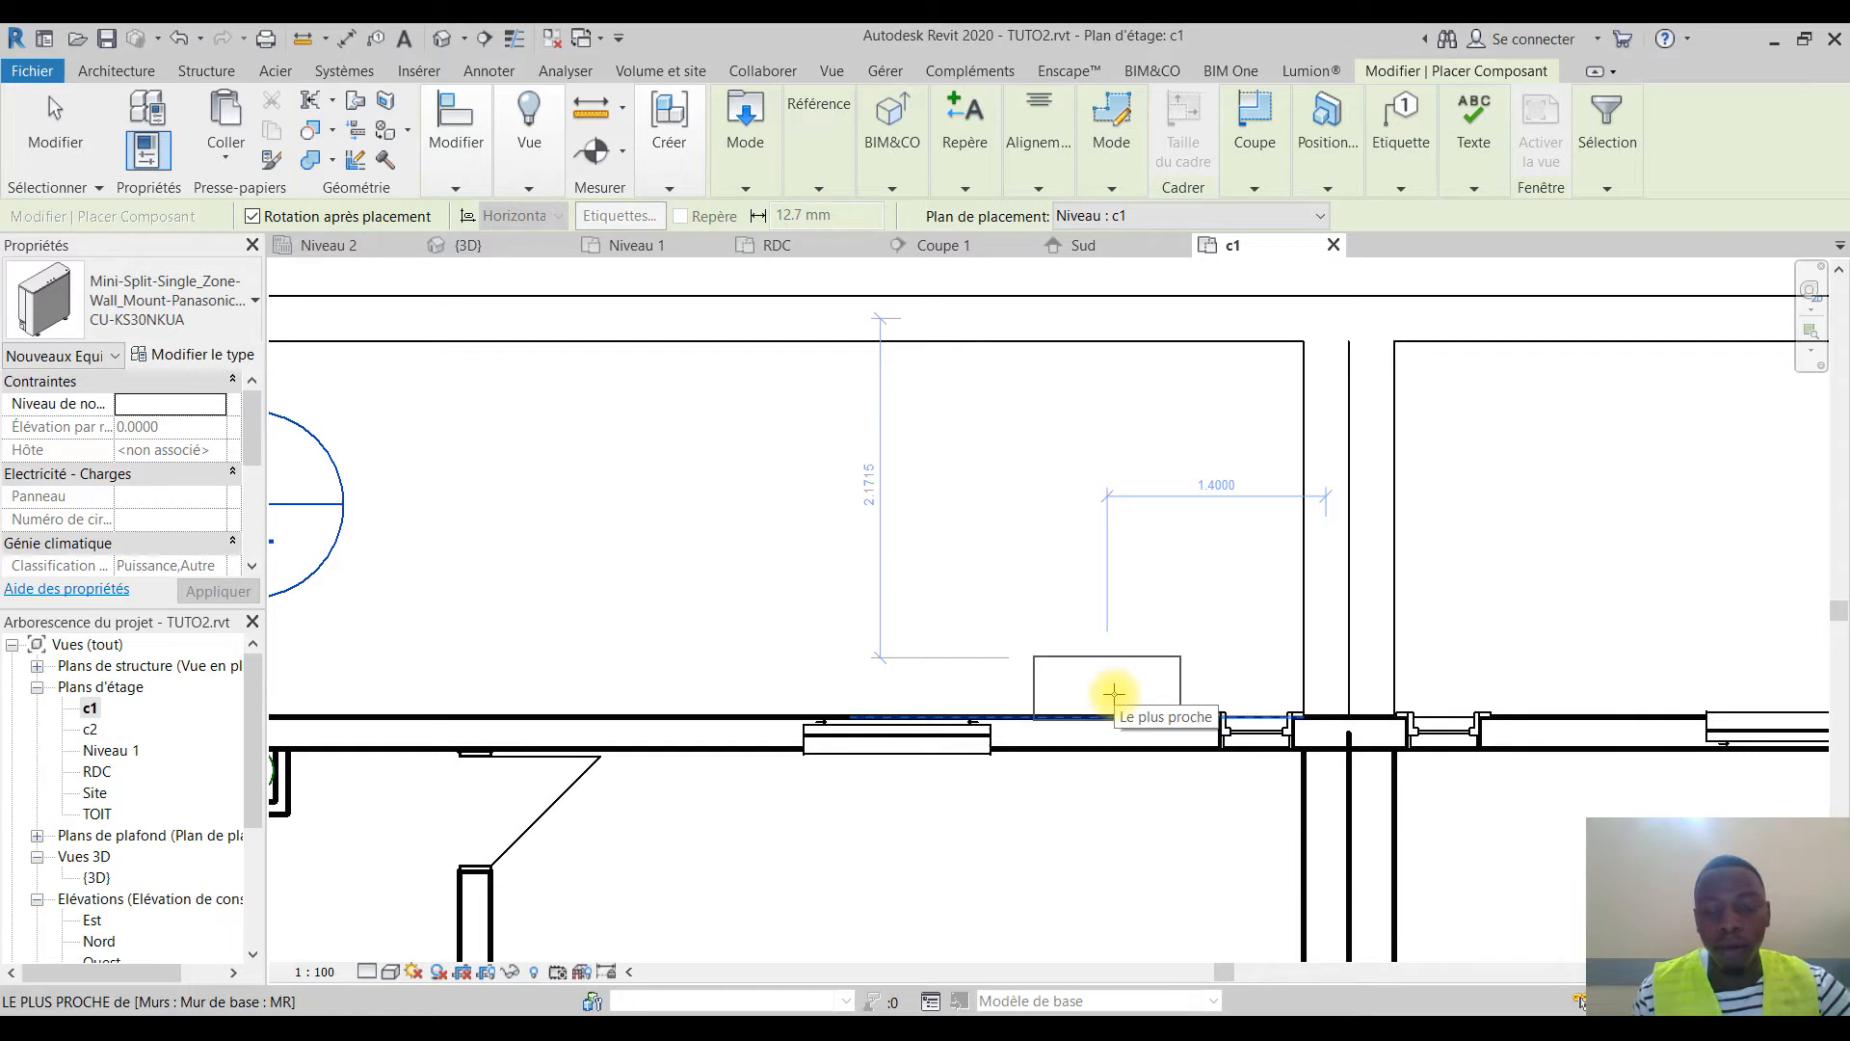
left_click(1115, 694)
left_click(1209, 692)
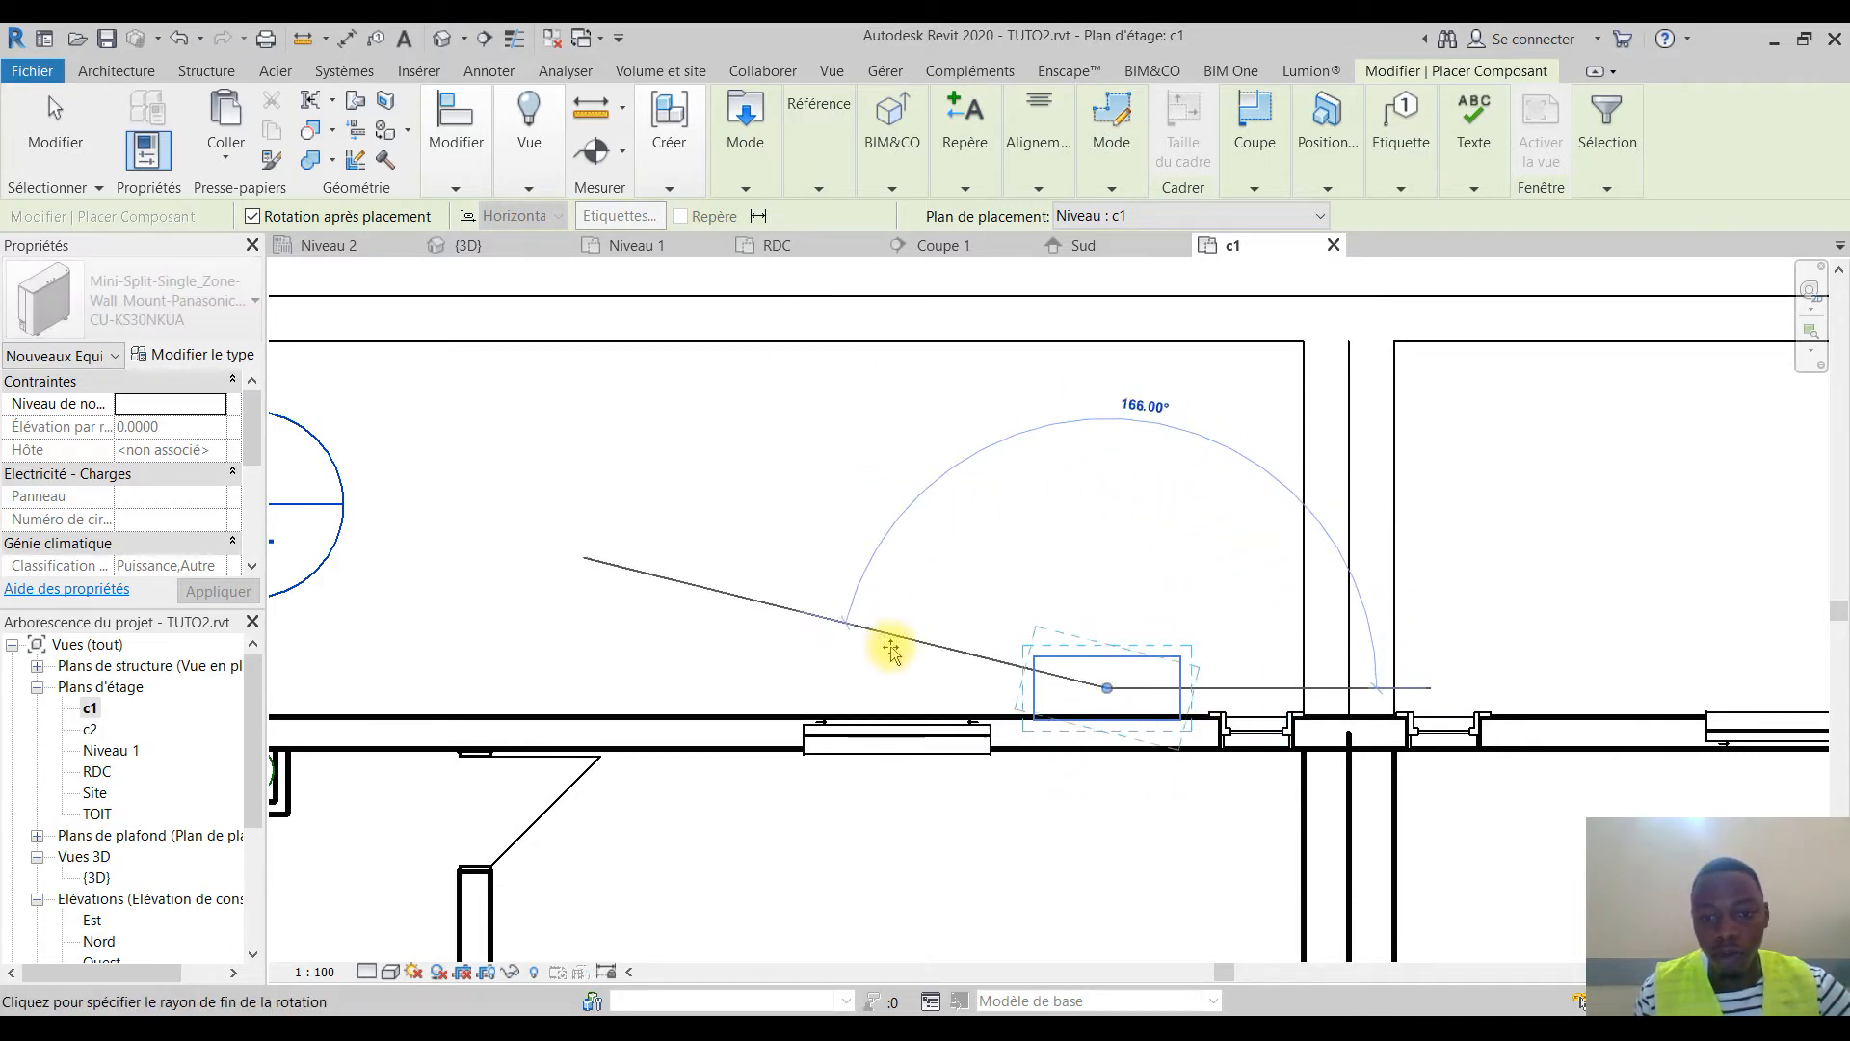
left_click(896, 681)
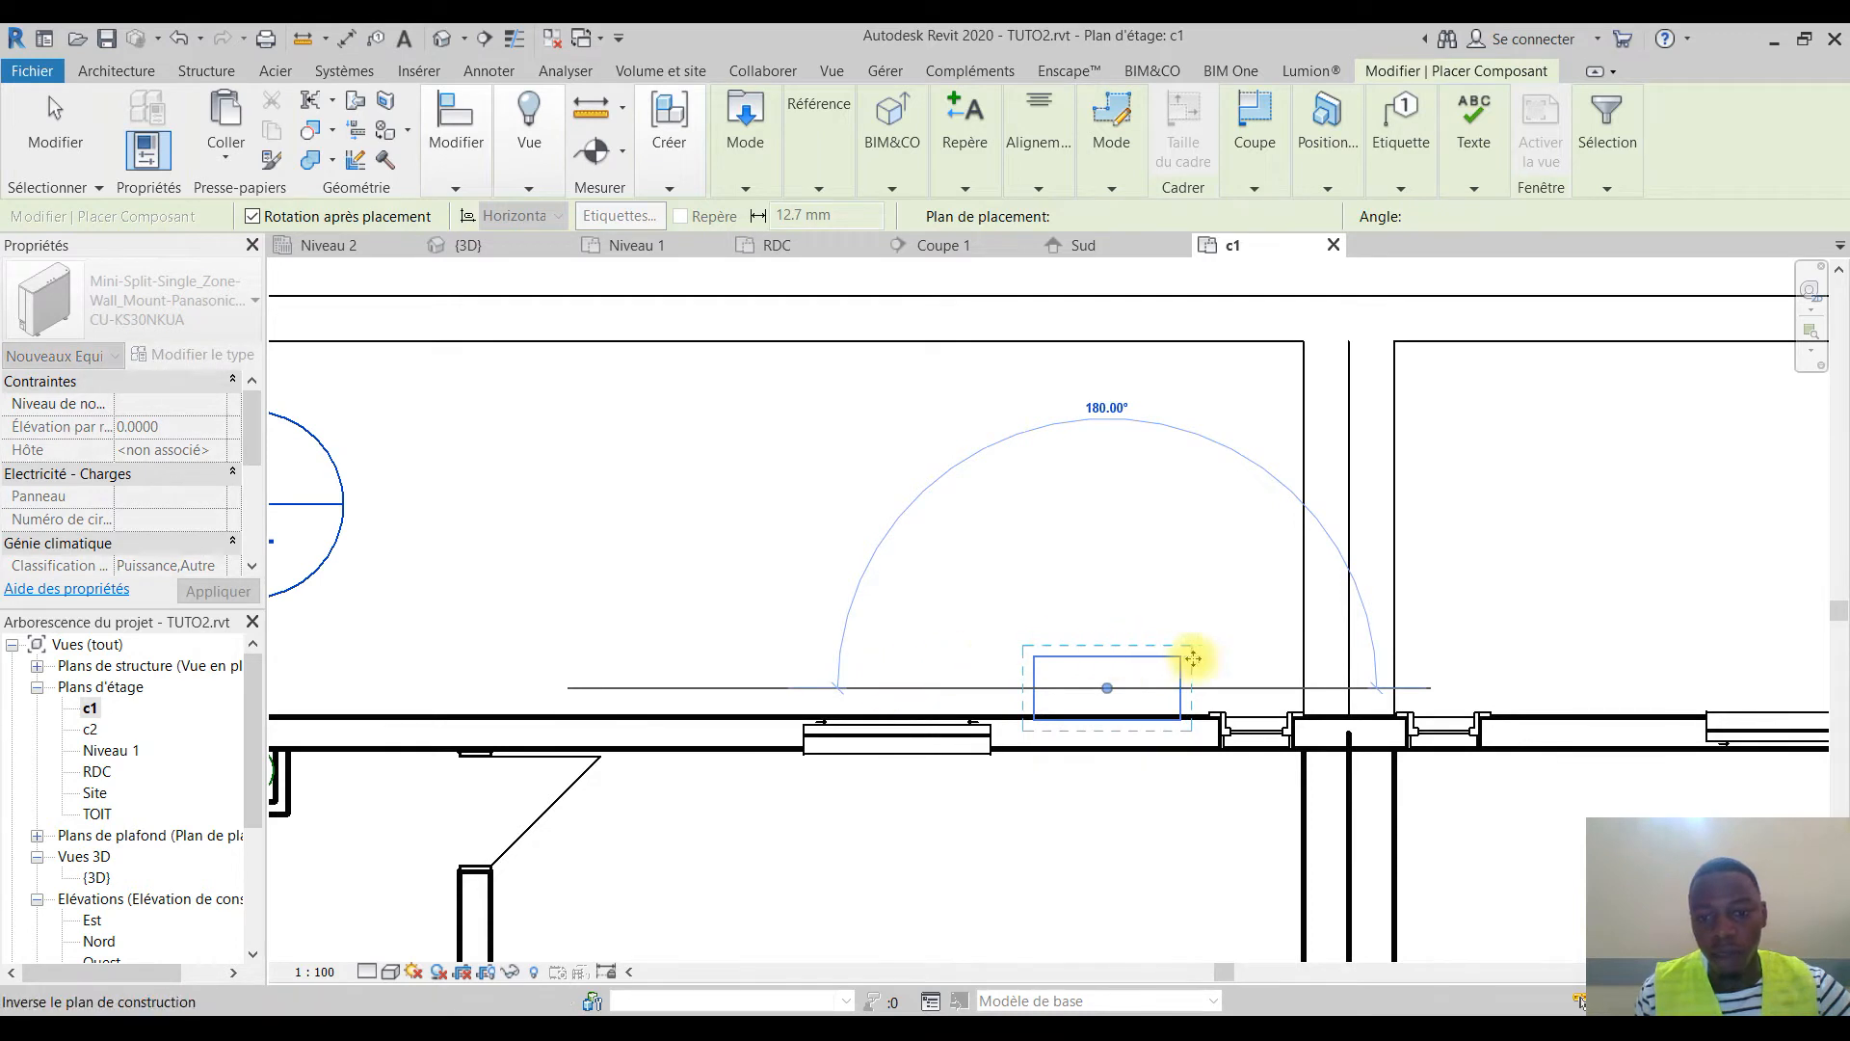
Place a second unit on the same exterior wall, right of the party wall, rotated 180°
middle_click_drag(1669, 660, 1294, 621)
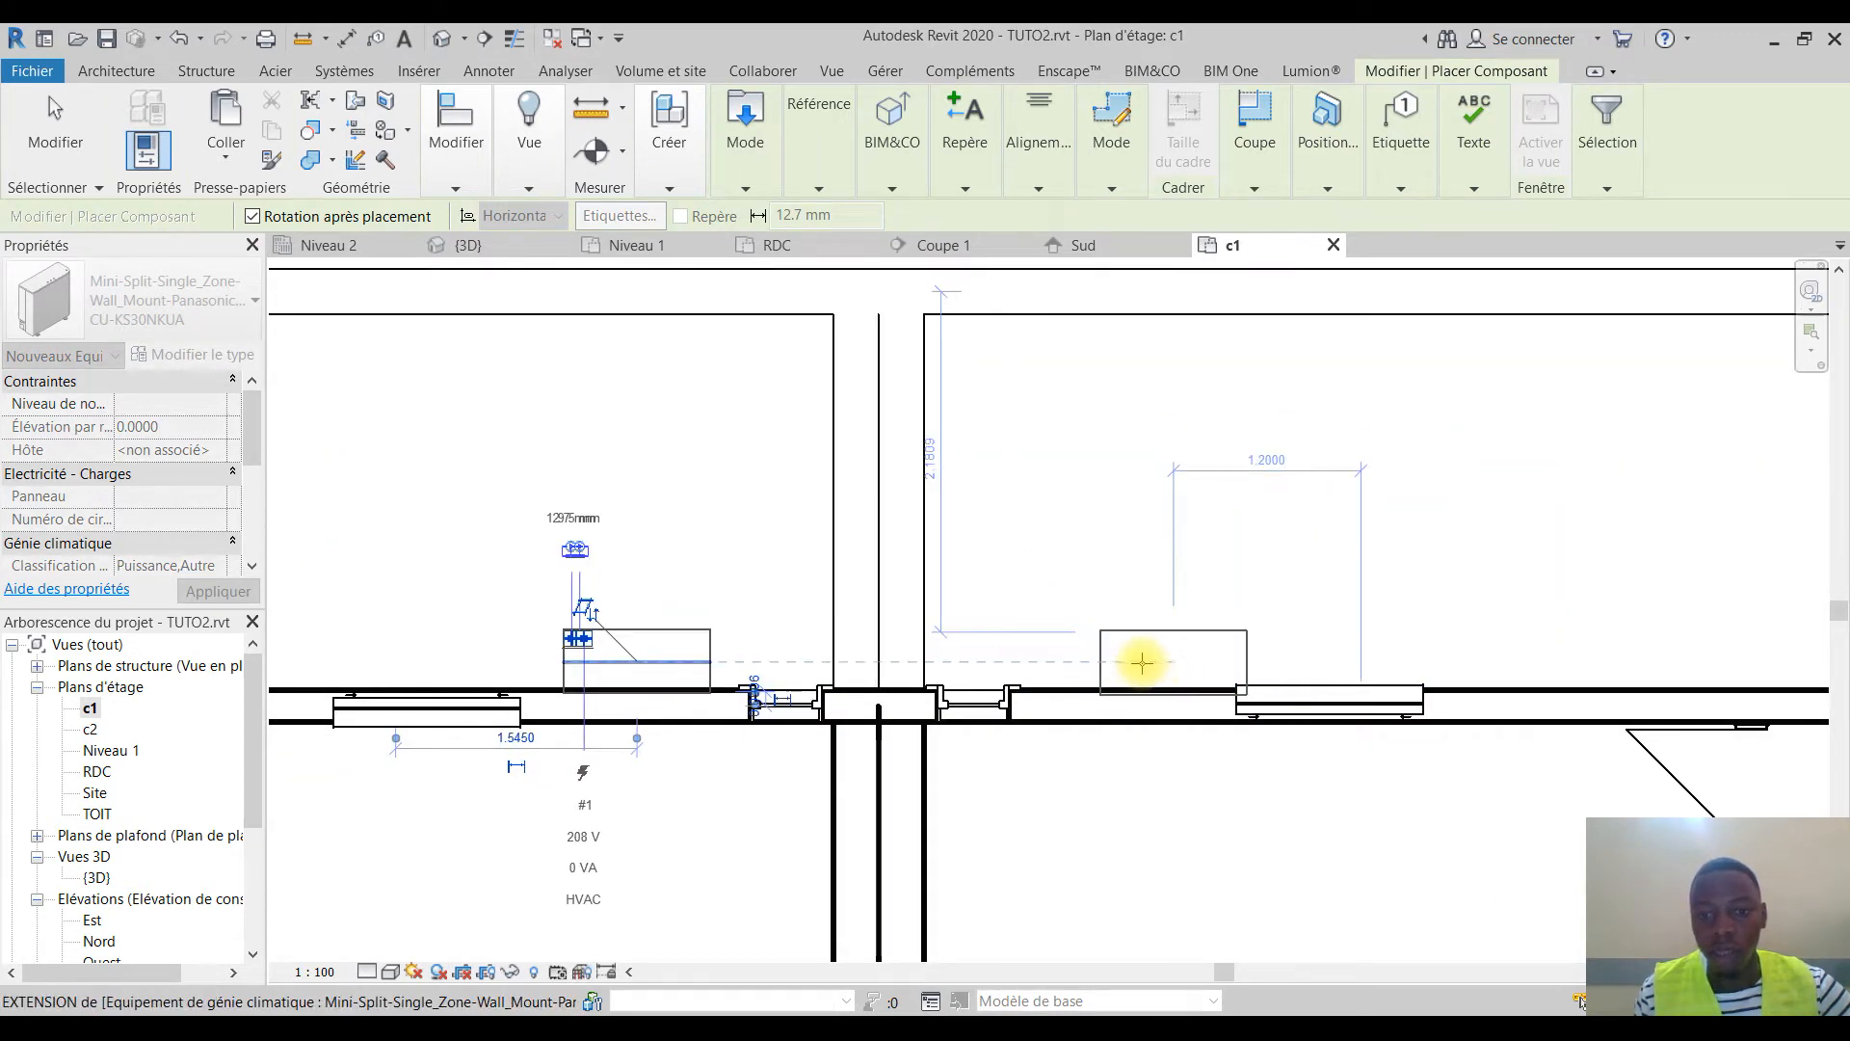
left_click(1122, 659)
left_click(1243, 659)
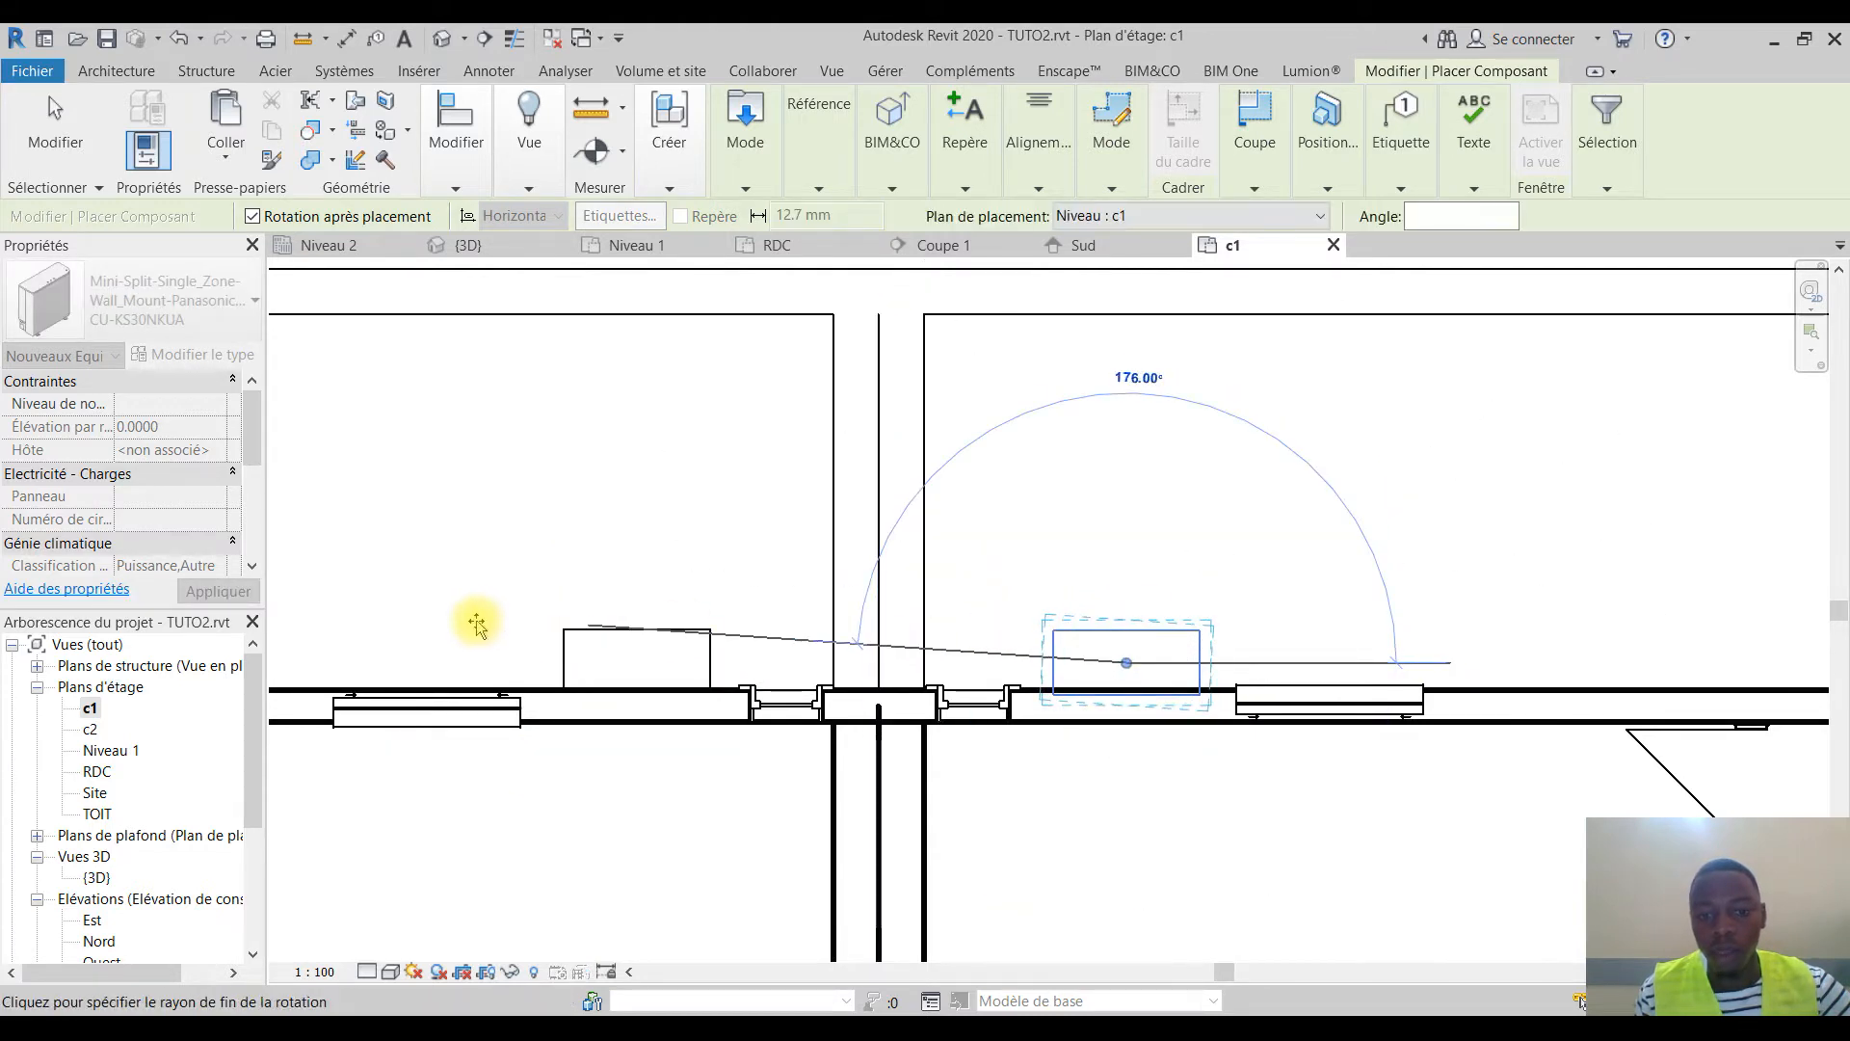
left_click(439, 654)
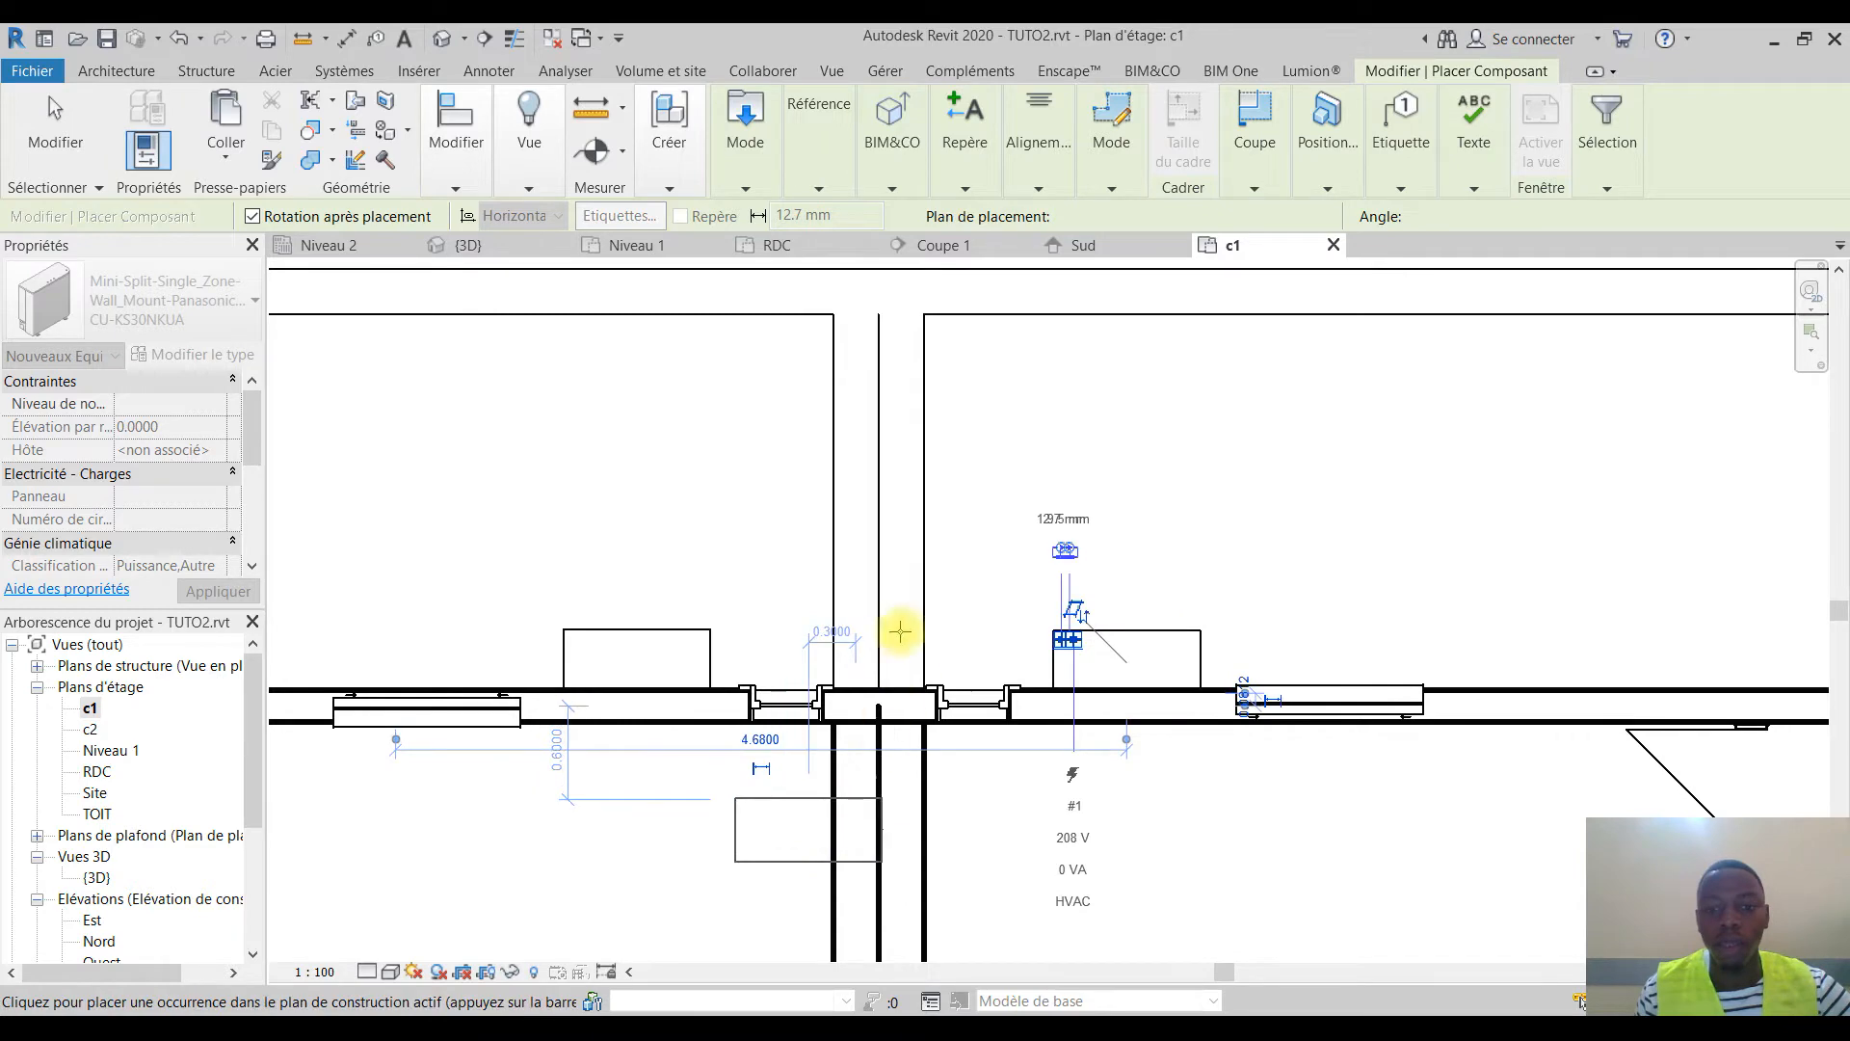
Place a unit against the plan's lower exterior wall, left of the party wall, keeping its rotation at 0°
scroll(930, 743, "down", 3)
middle_click_drag(1137, 550, 814, 458)
scroll(836, 475, "up", 3)
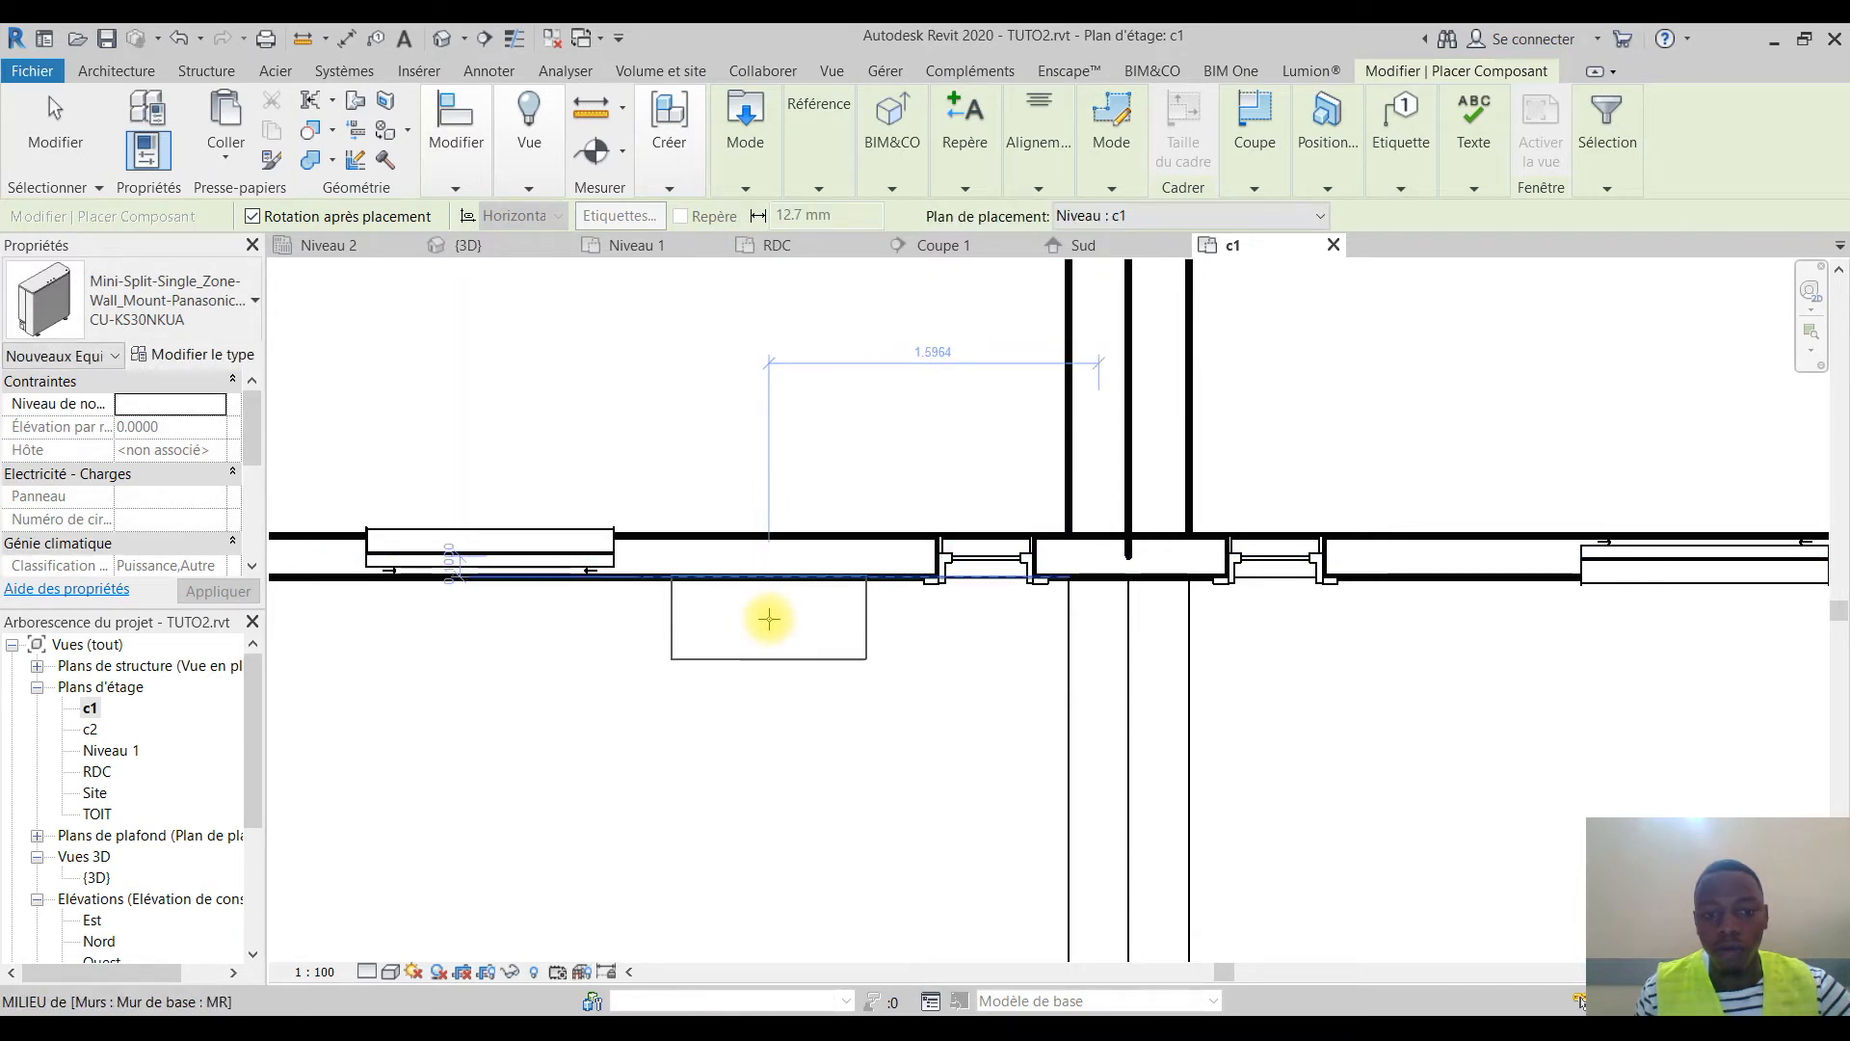
left_click(771, 622)
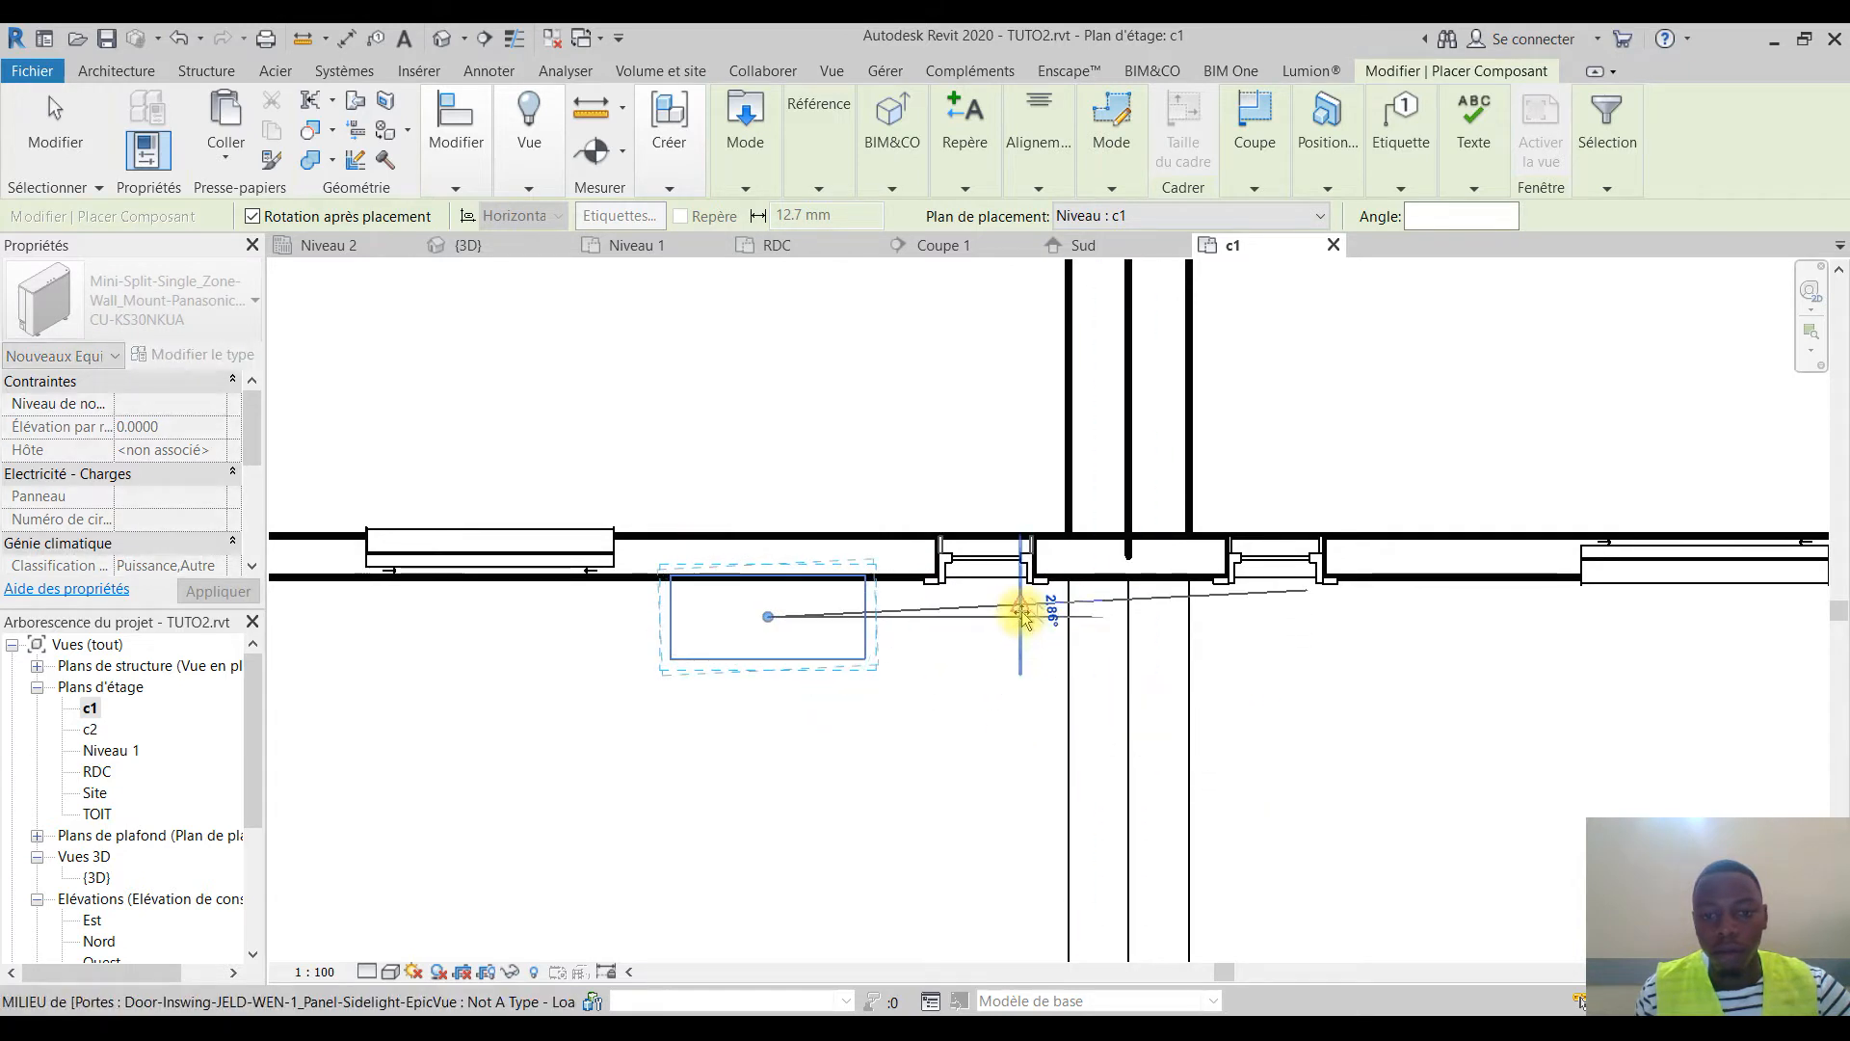
left_click(960, 626)
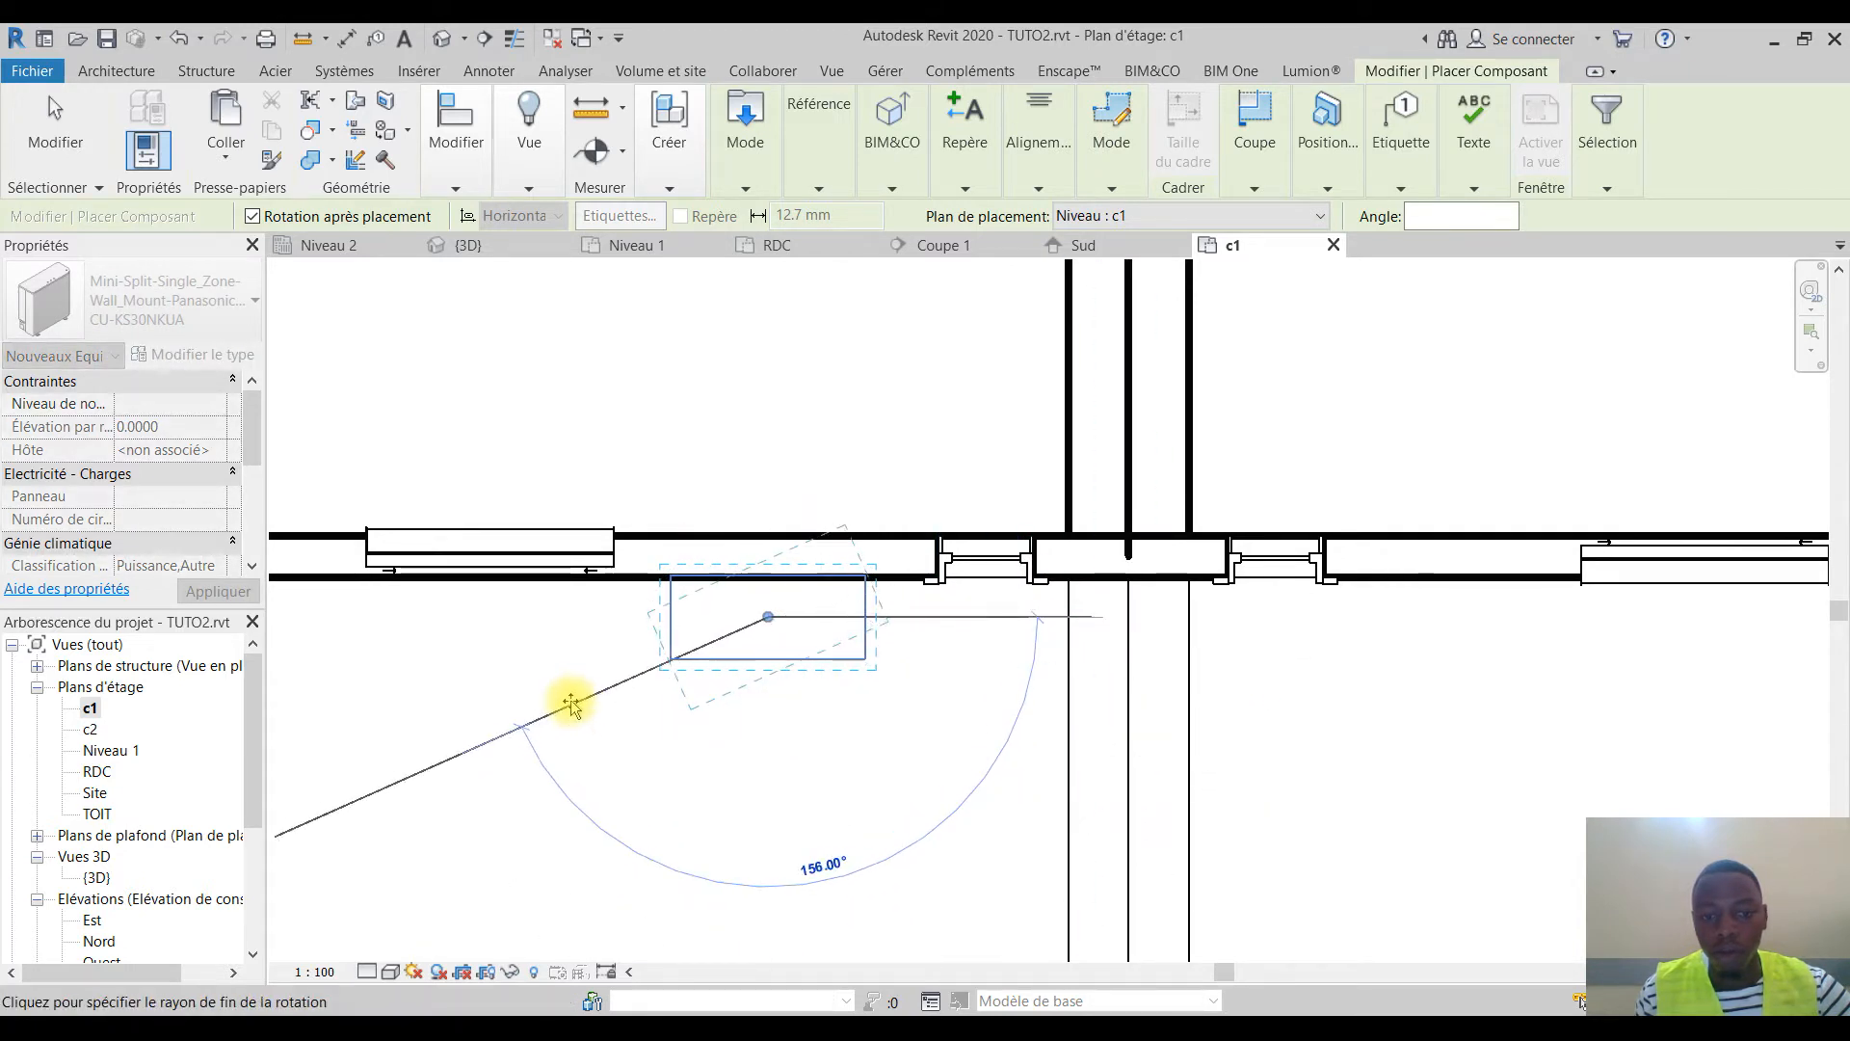
left_click(1504, 644)
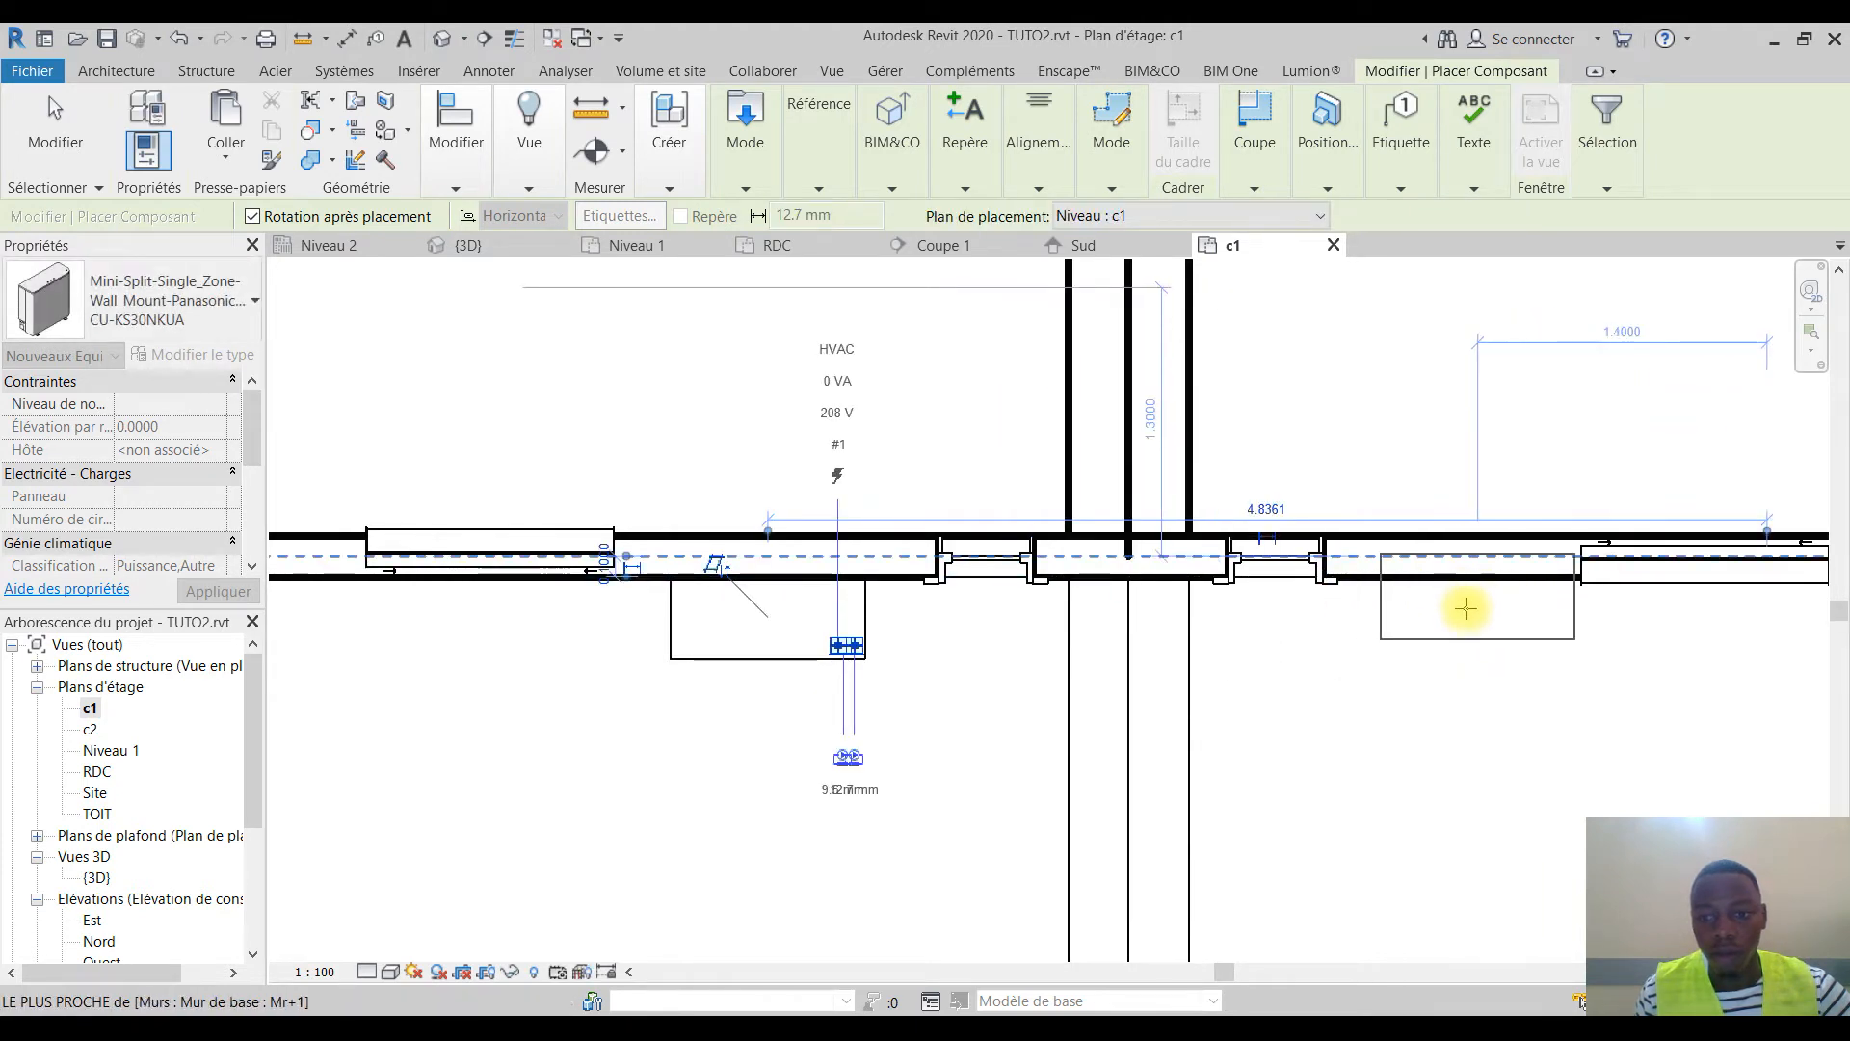
Place another unit on the lower exterior wall, right of the party wall, at 0° rotation
left_click(1466, 612)
left_click(1725, 617)
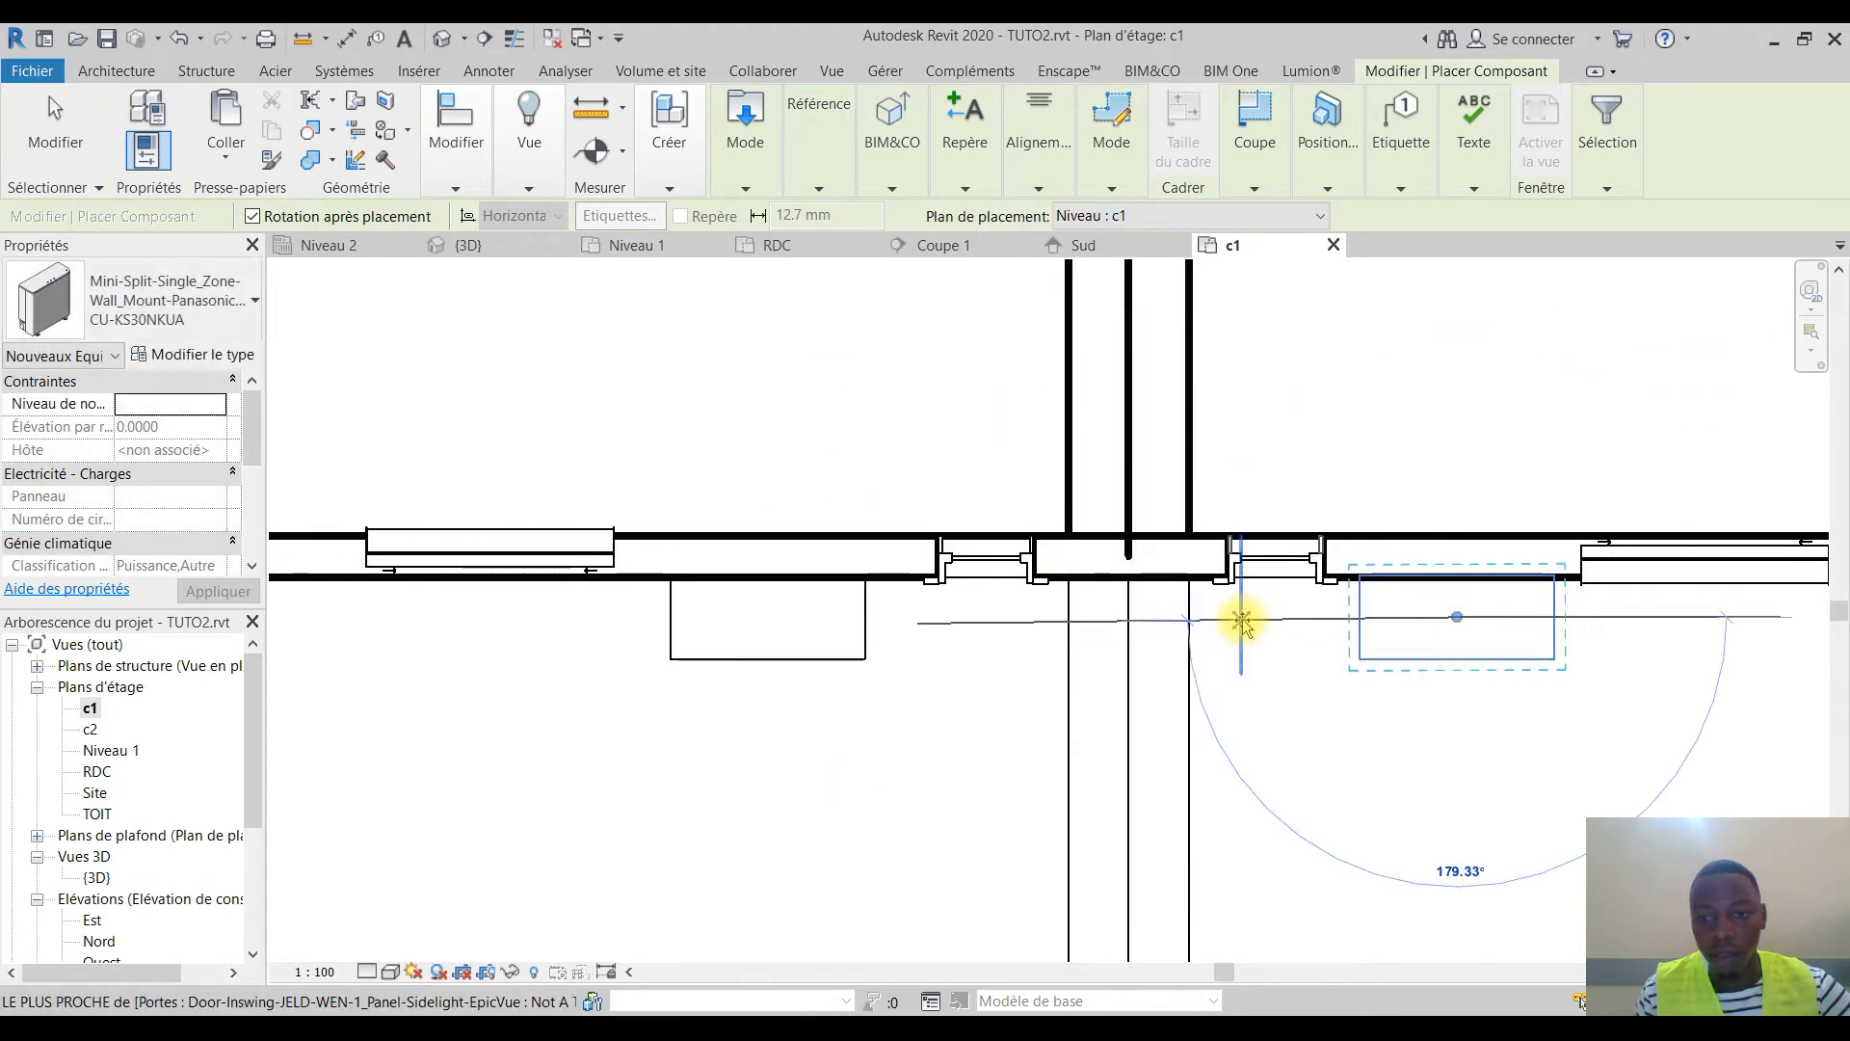
left_click(1758, 640)
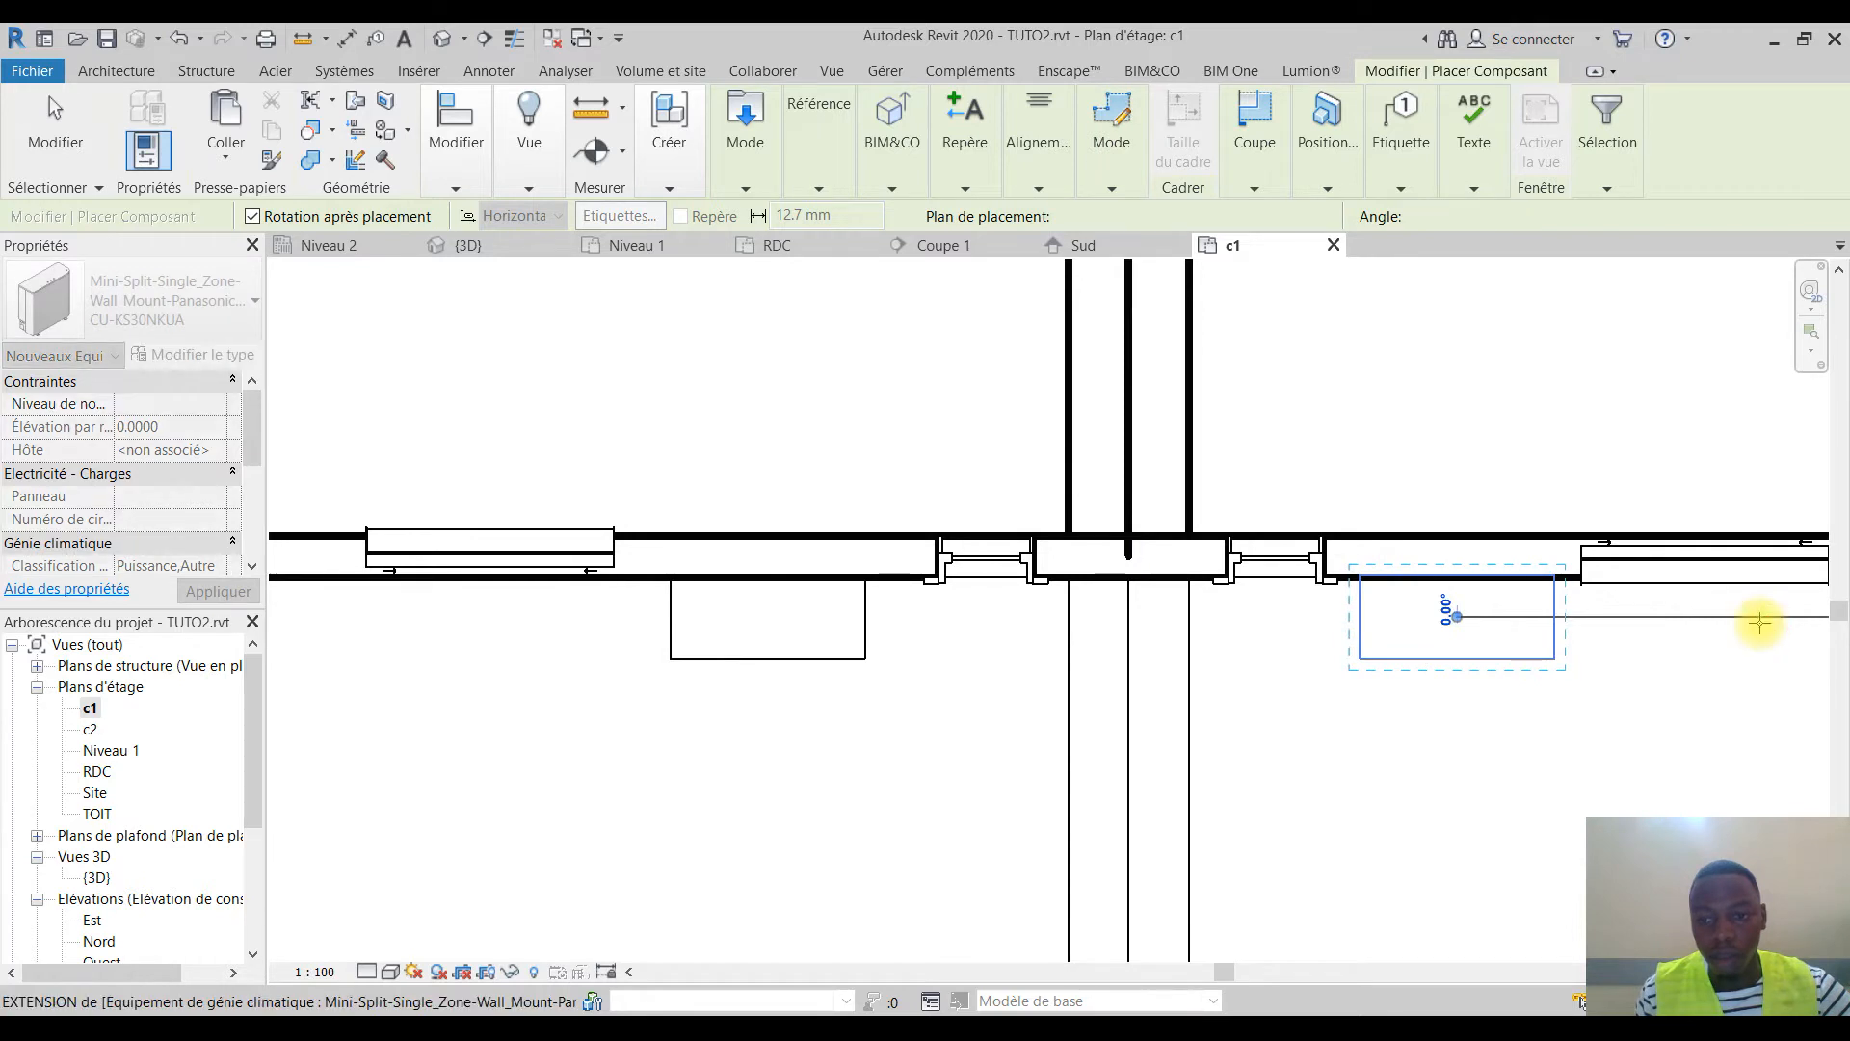
End the placement and examine the ground-floor outdoor units on both side facades in the 3D view
scroll(1171, 800, "down", 5)
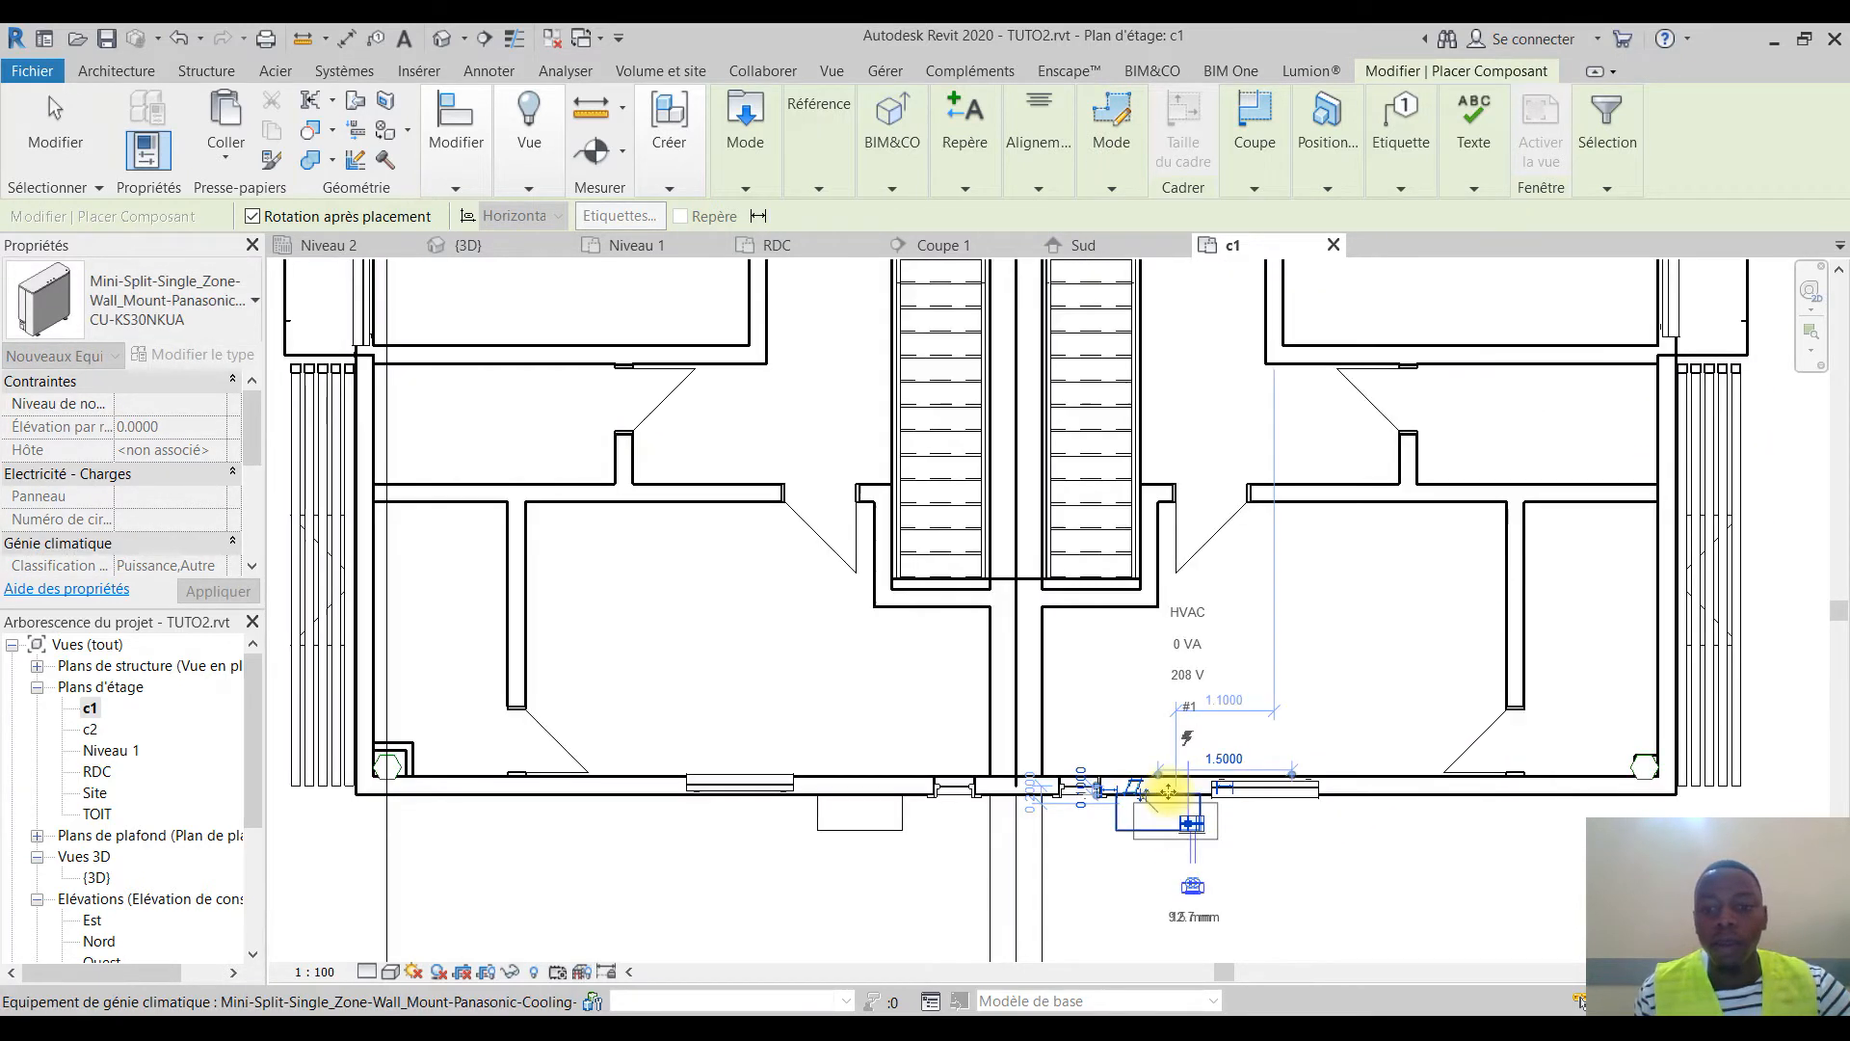
middle_click_drag(1152, 596, 1098, 617)
left_click(469, 246)
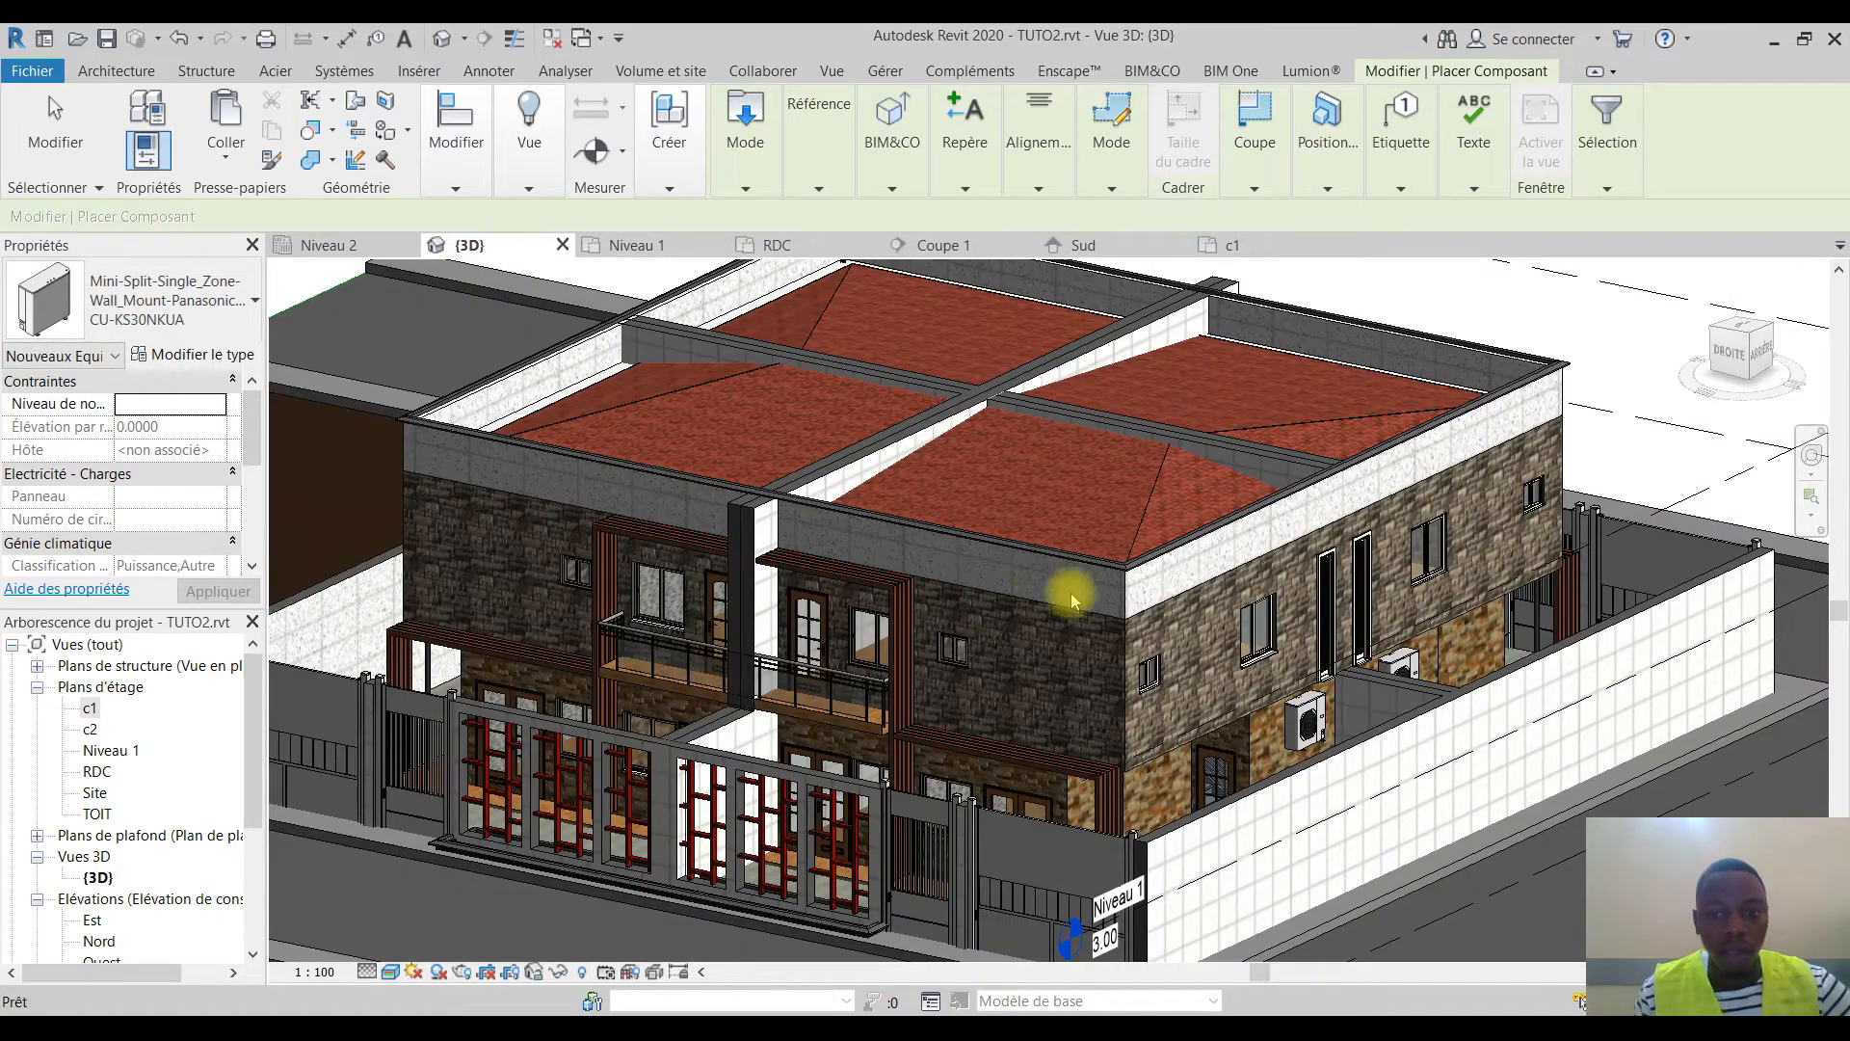
key("Escape")
scroll(1349, 771, "up", 5)
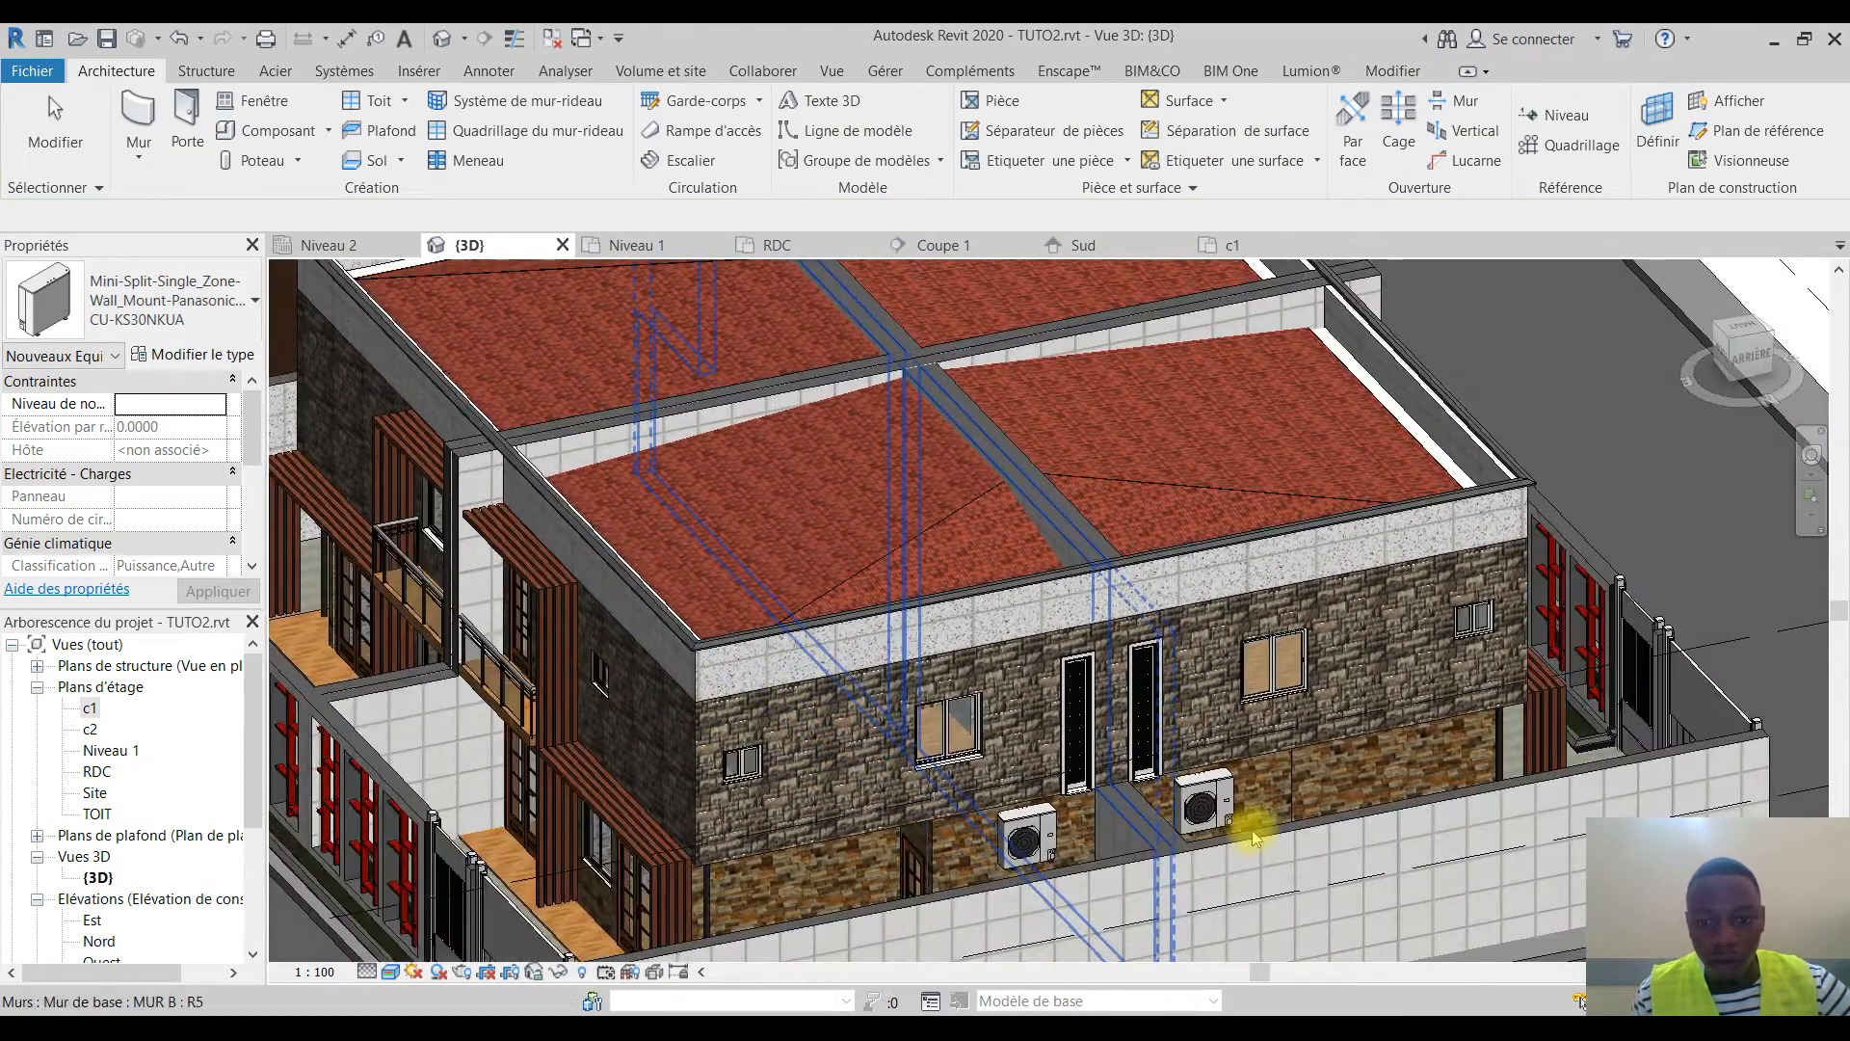
key("Escape")
scroll(1253, 839, "down", 3)
middle_click_drag(1205, 809, 1537, 798, "shift")
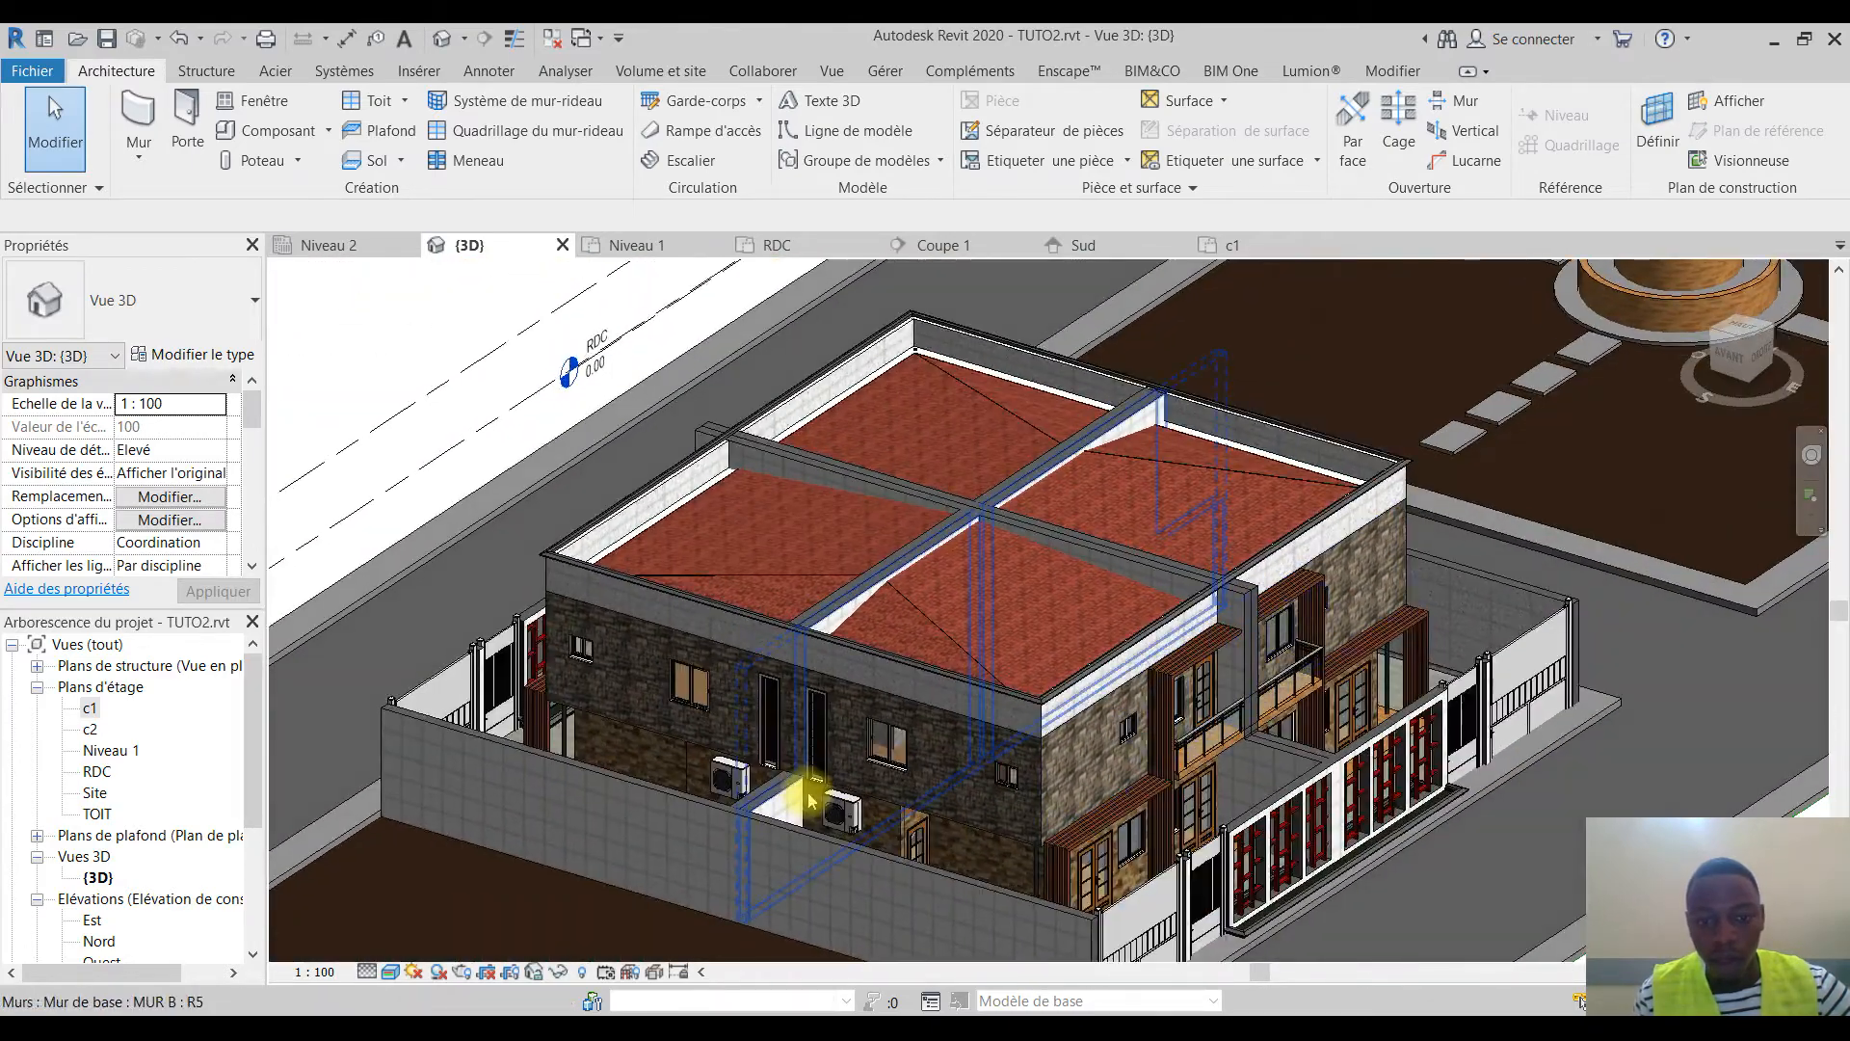
middle_click_drag(1257, 815, 1338, 661)
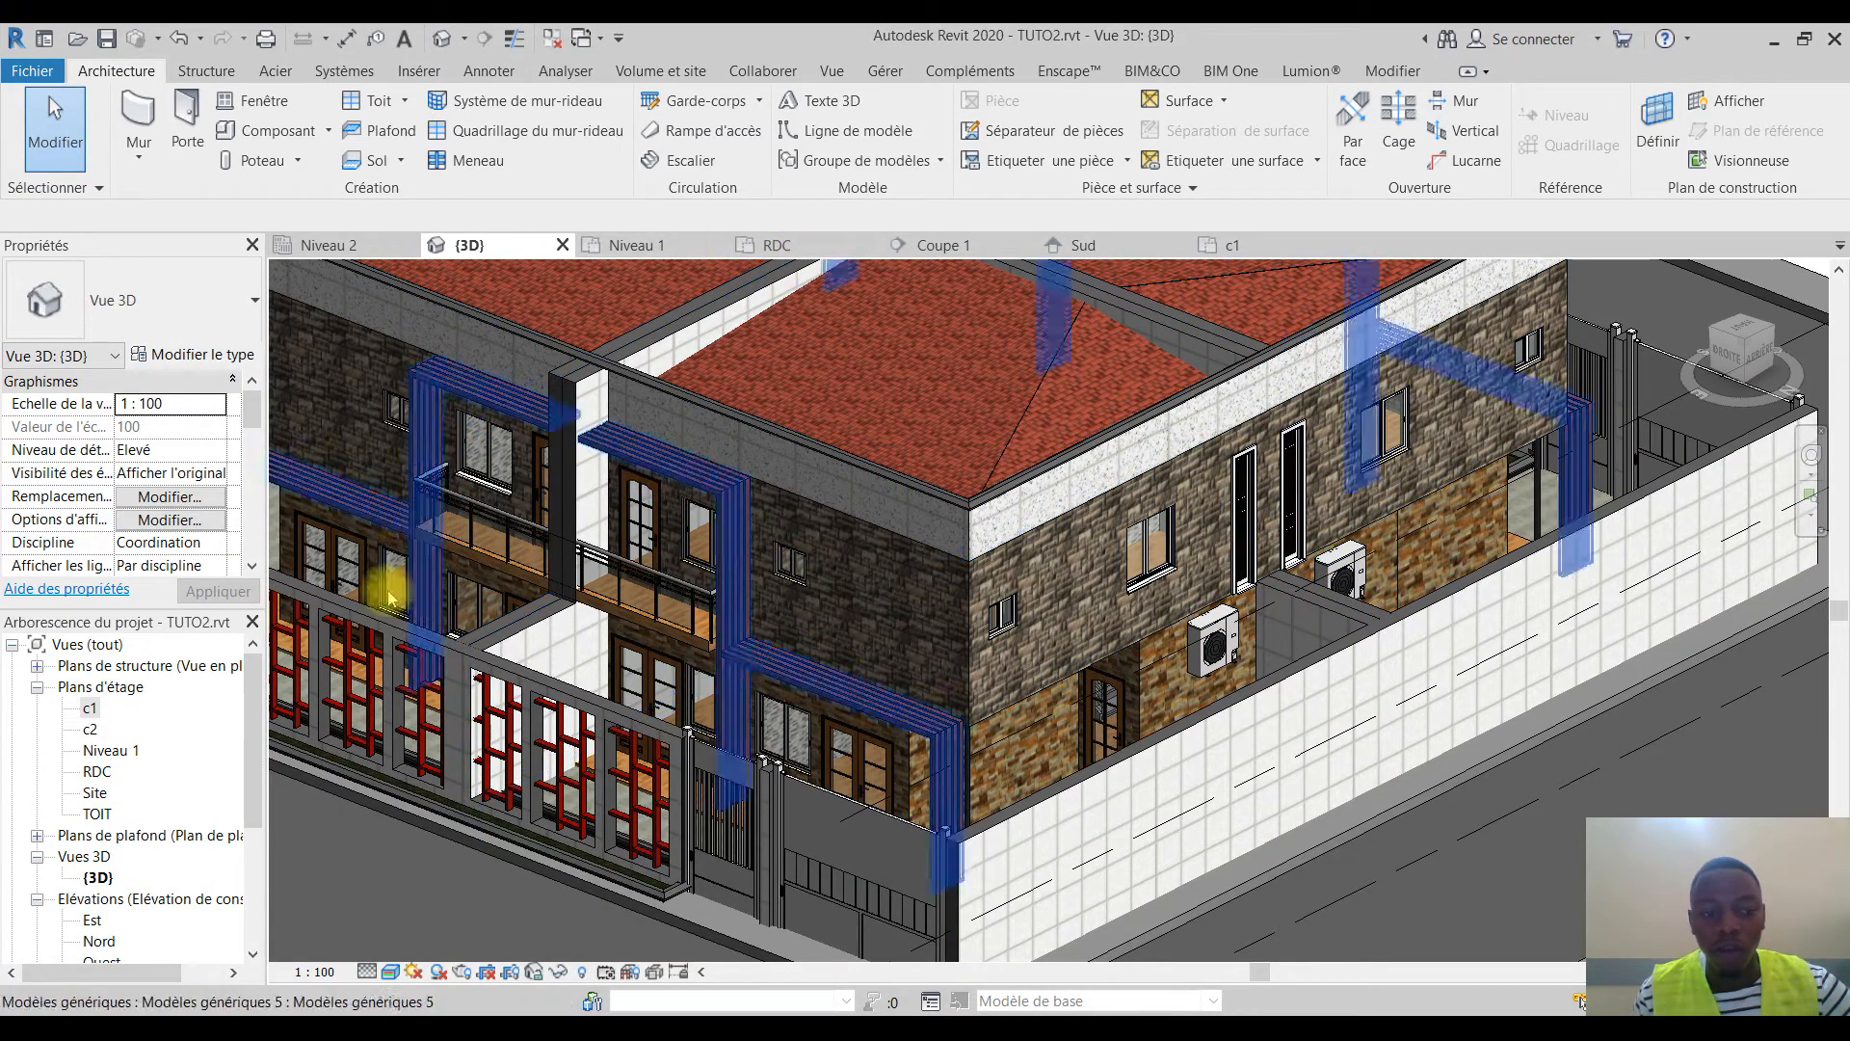
In the c2 floor plan, place two Mini-Split units on the work plane along the upper exterior wall, one each side of the party wall
double_click(91, 730)
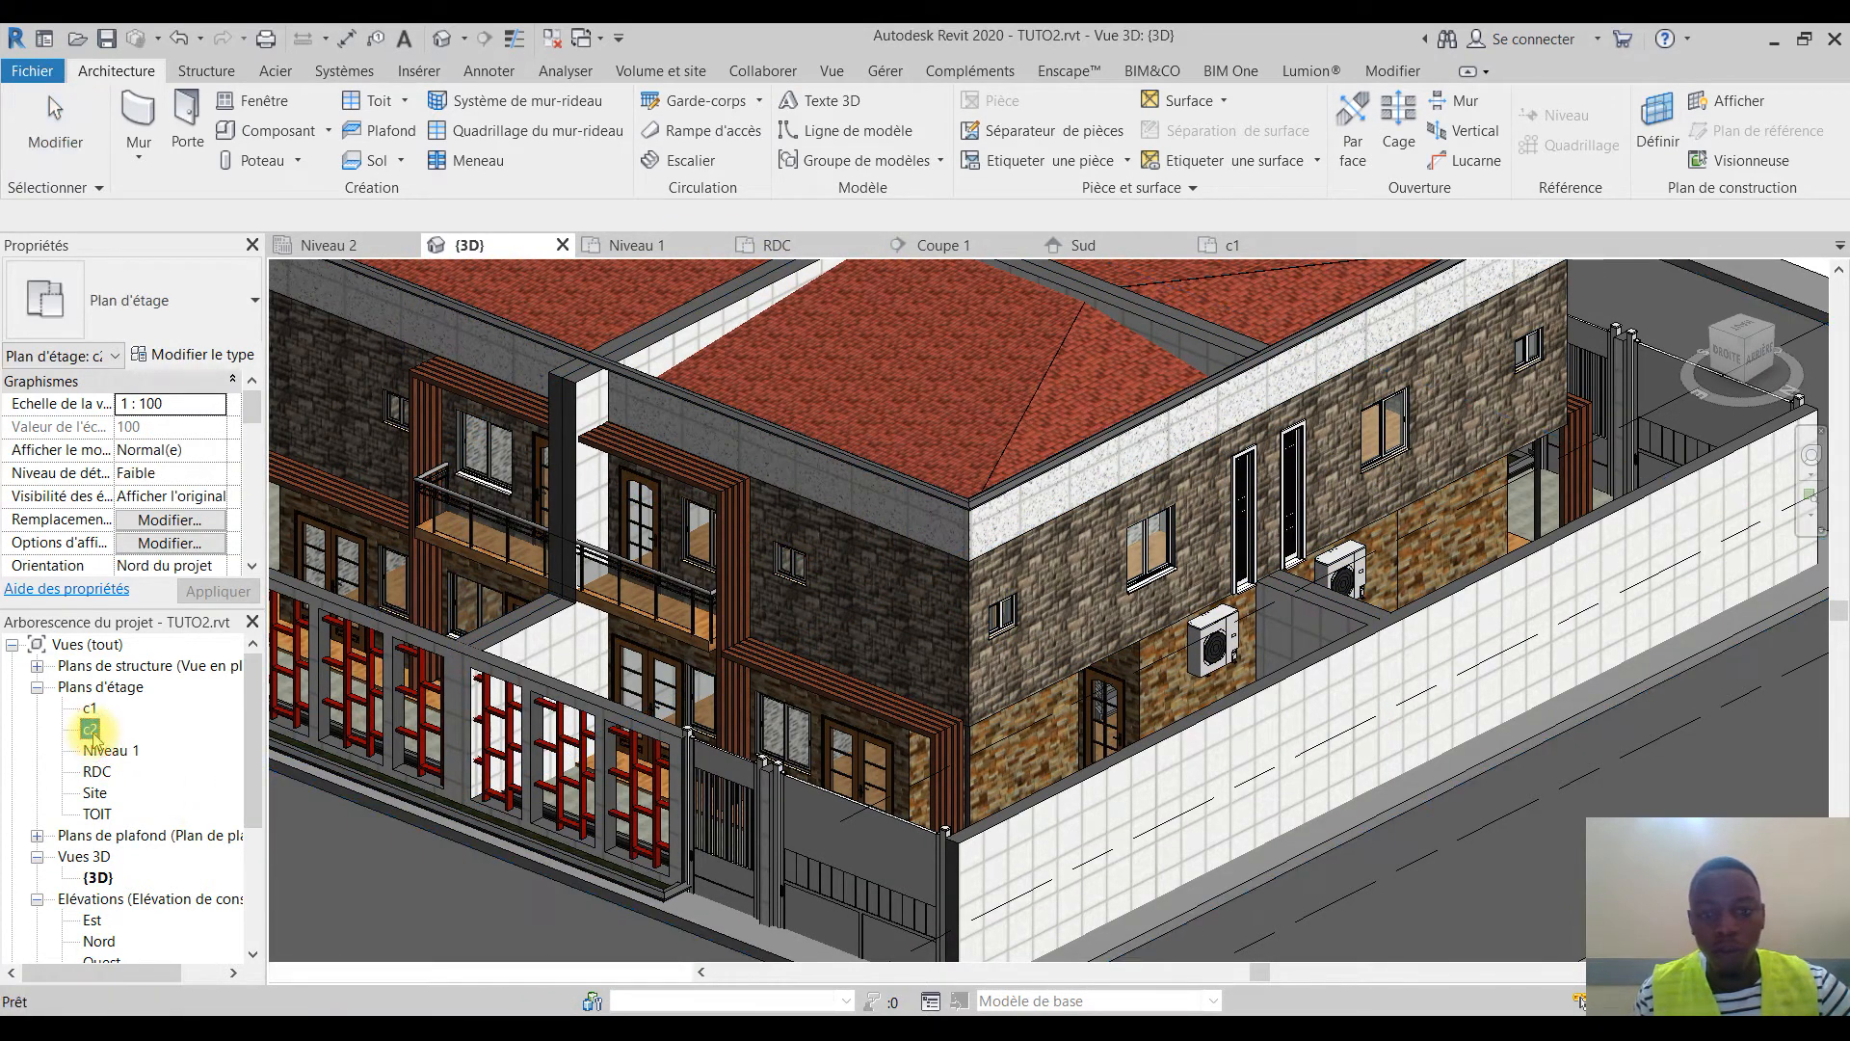
scroll(1113, 707, "up", 6)
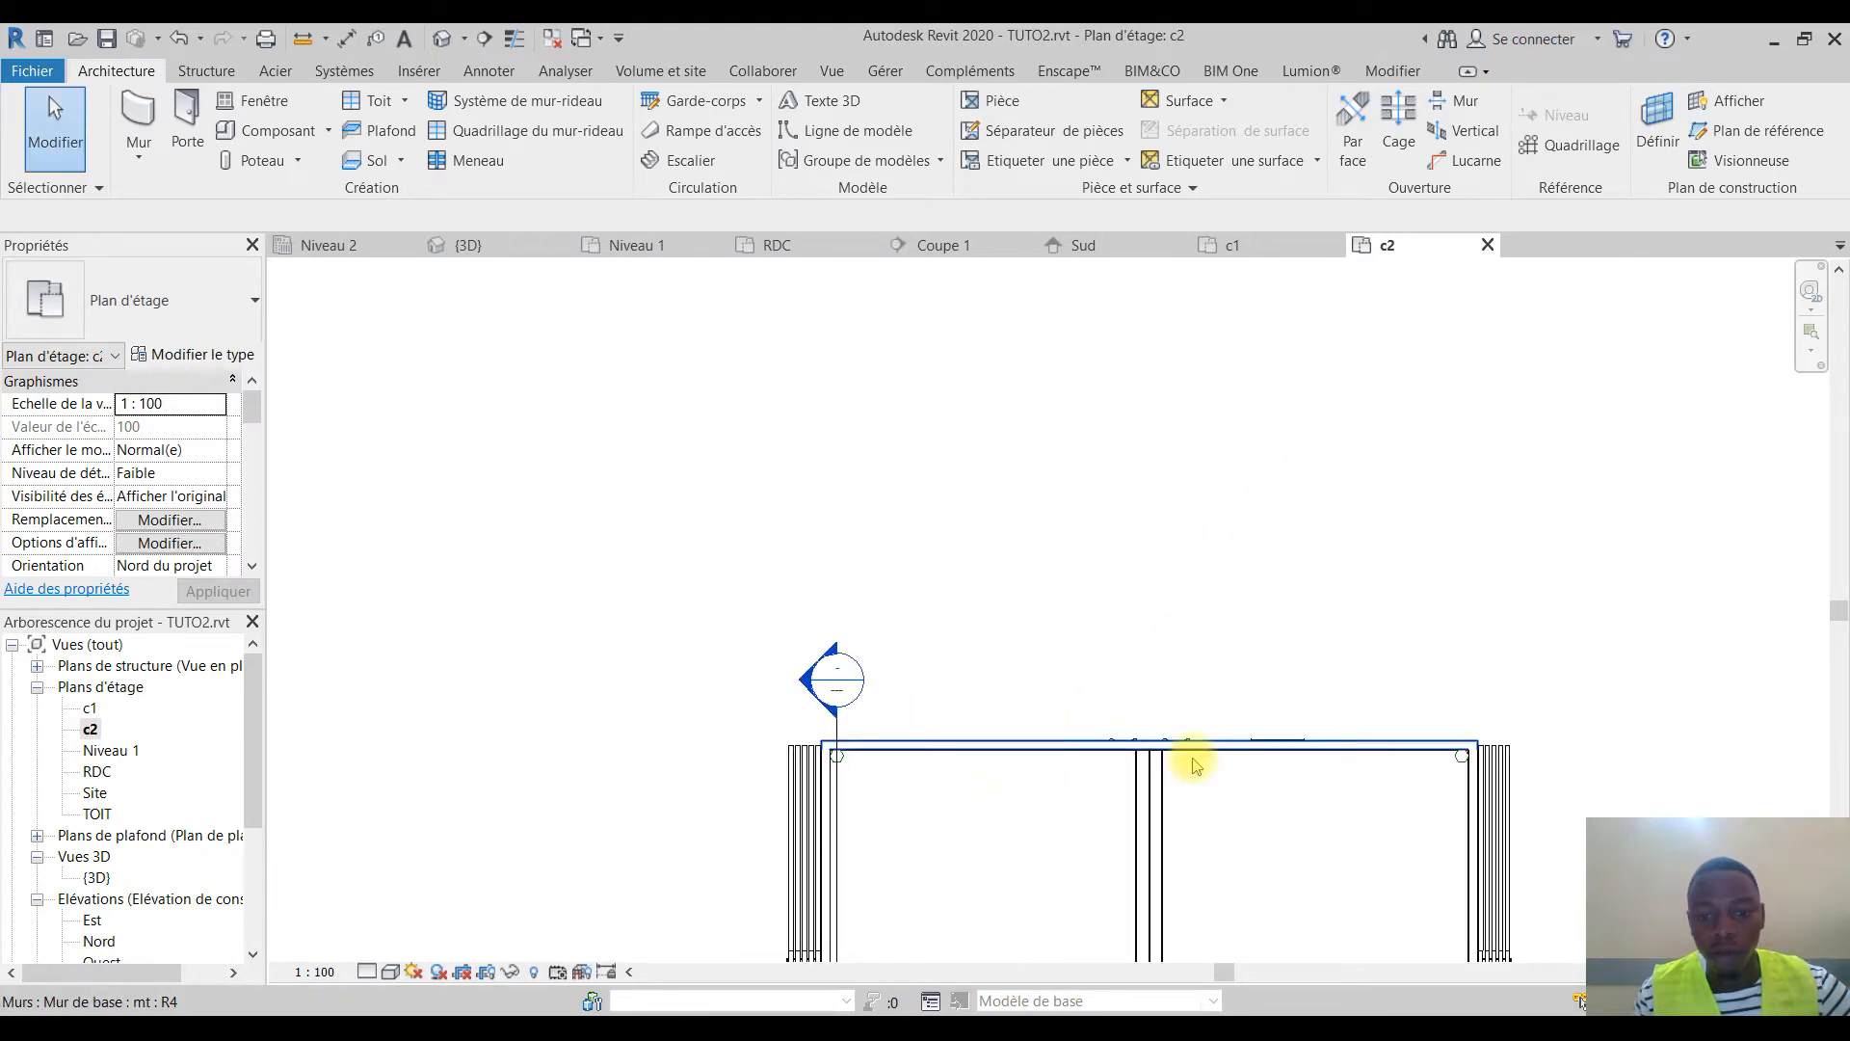
scroll(1022, 701, "up", 2)
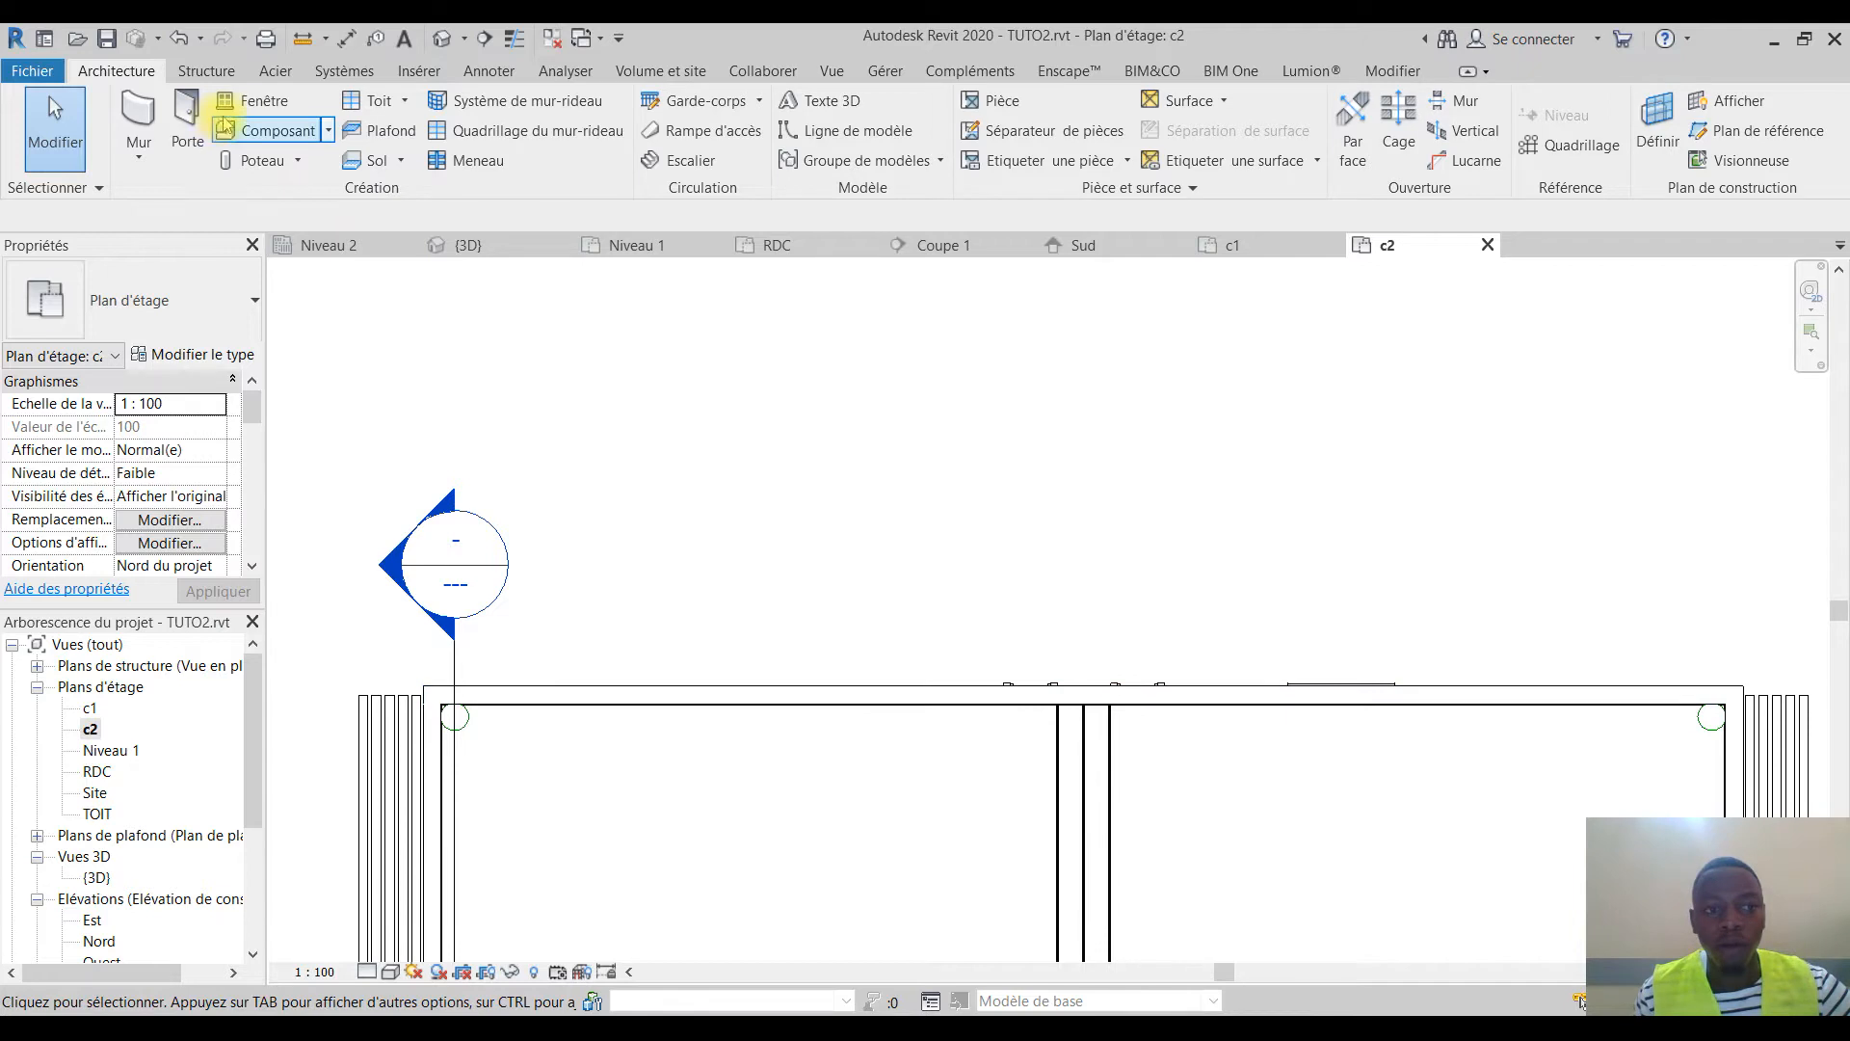
key("c")
key("m")
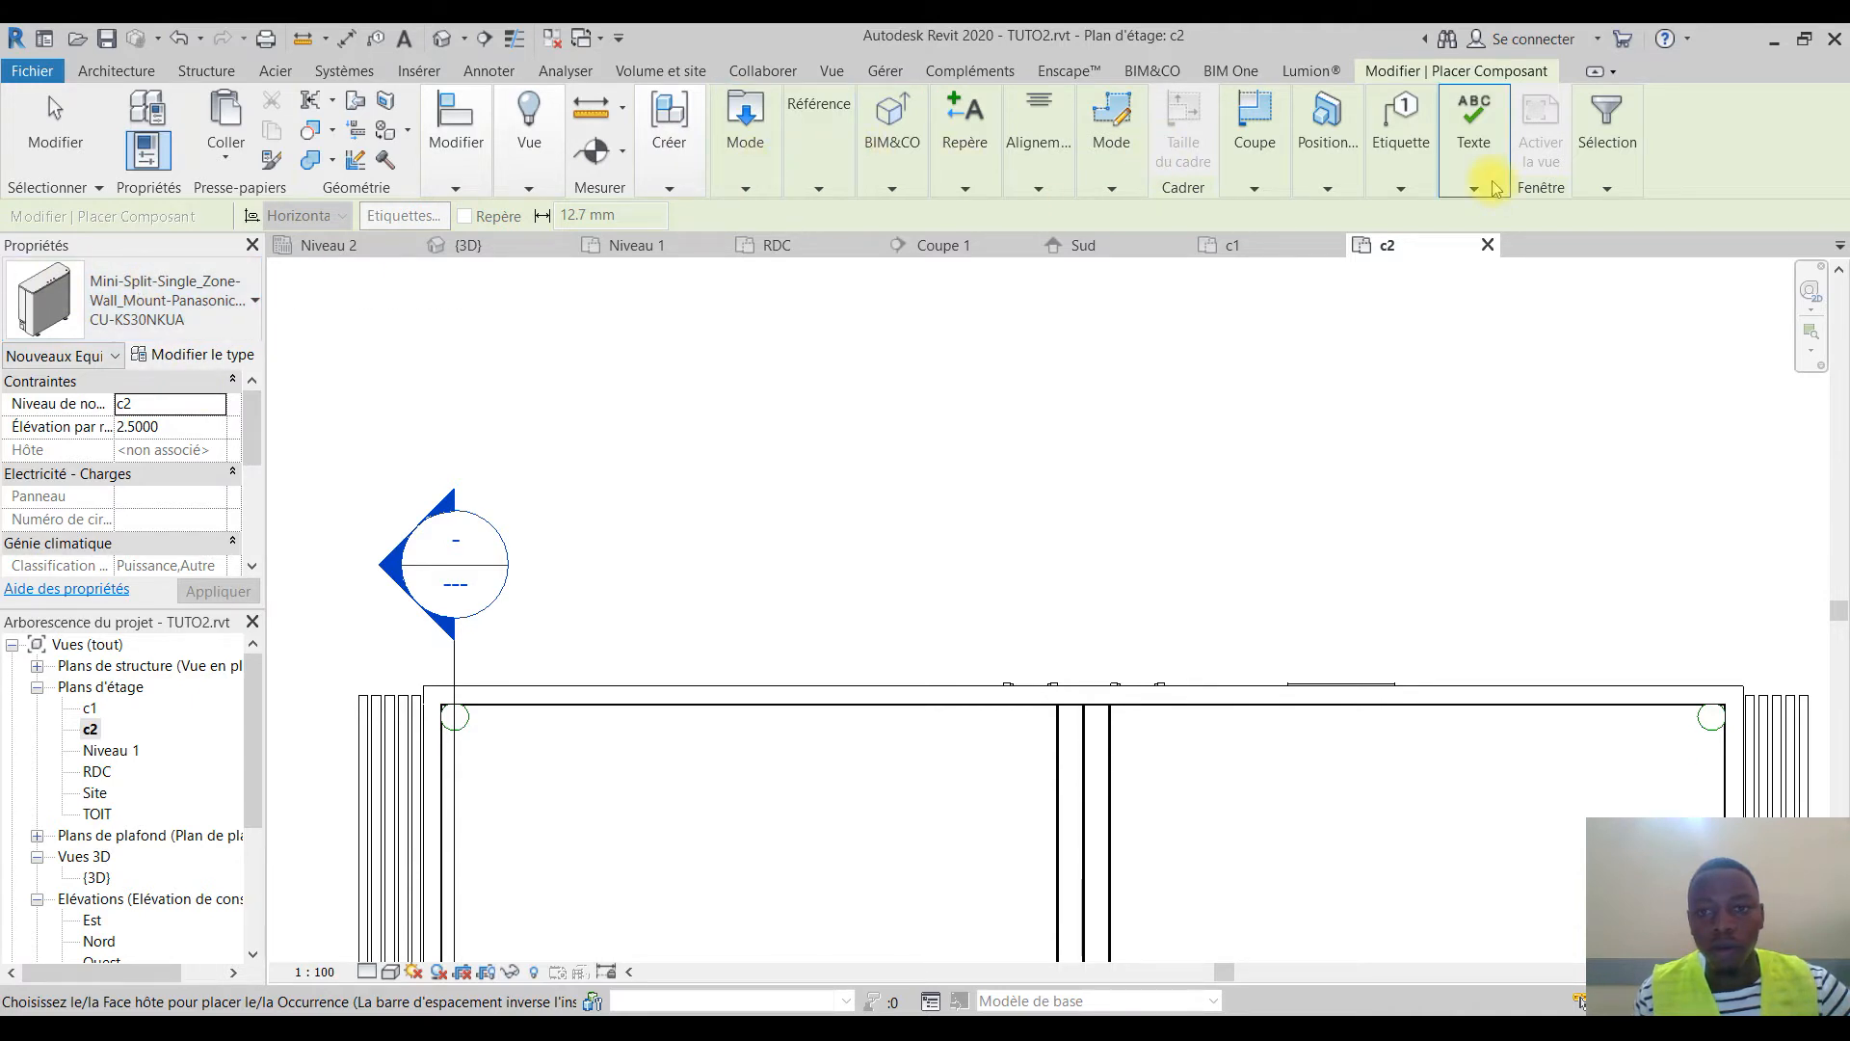
left_click(1337, 179)
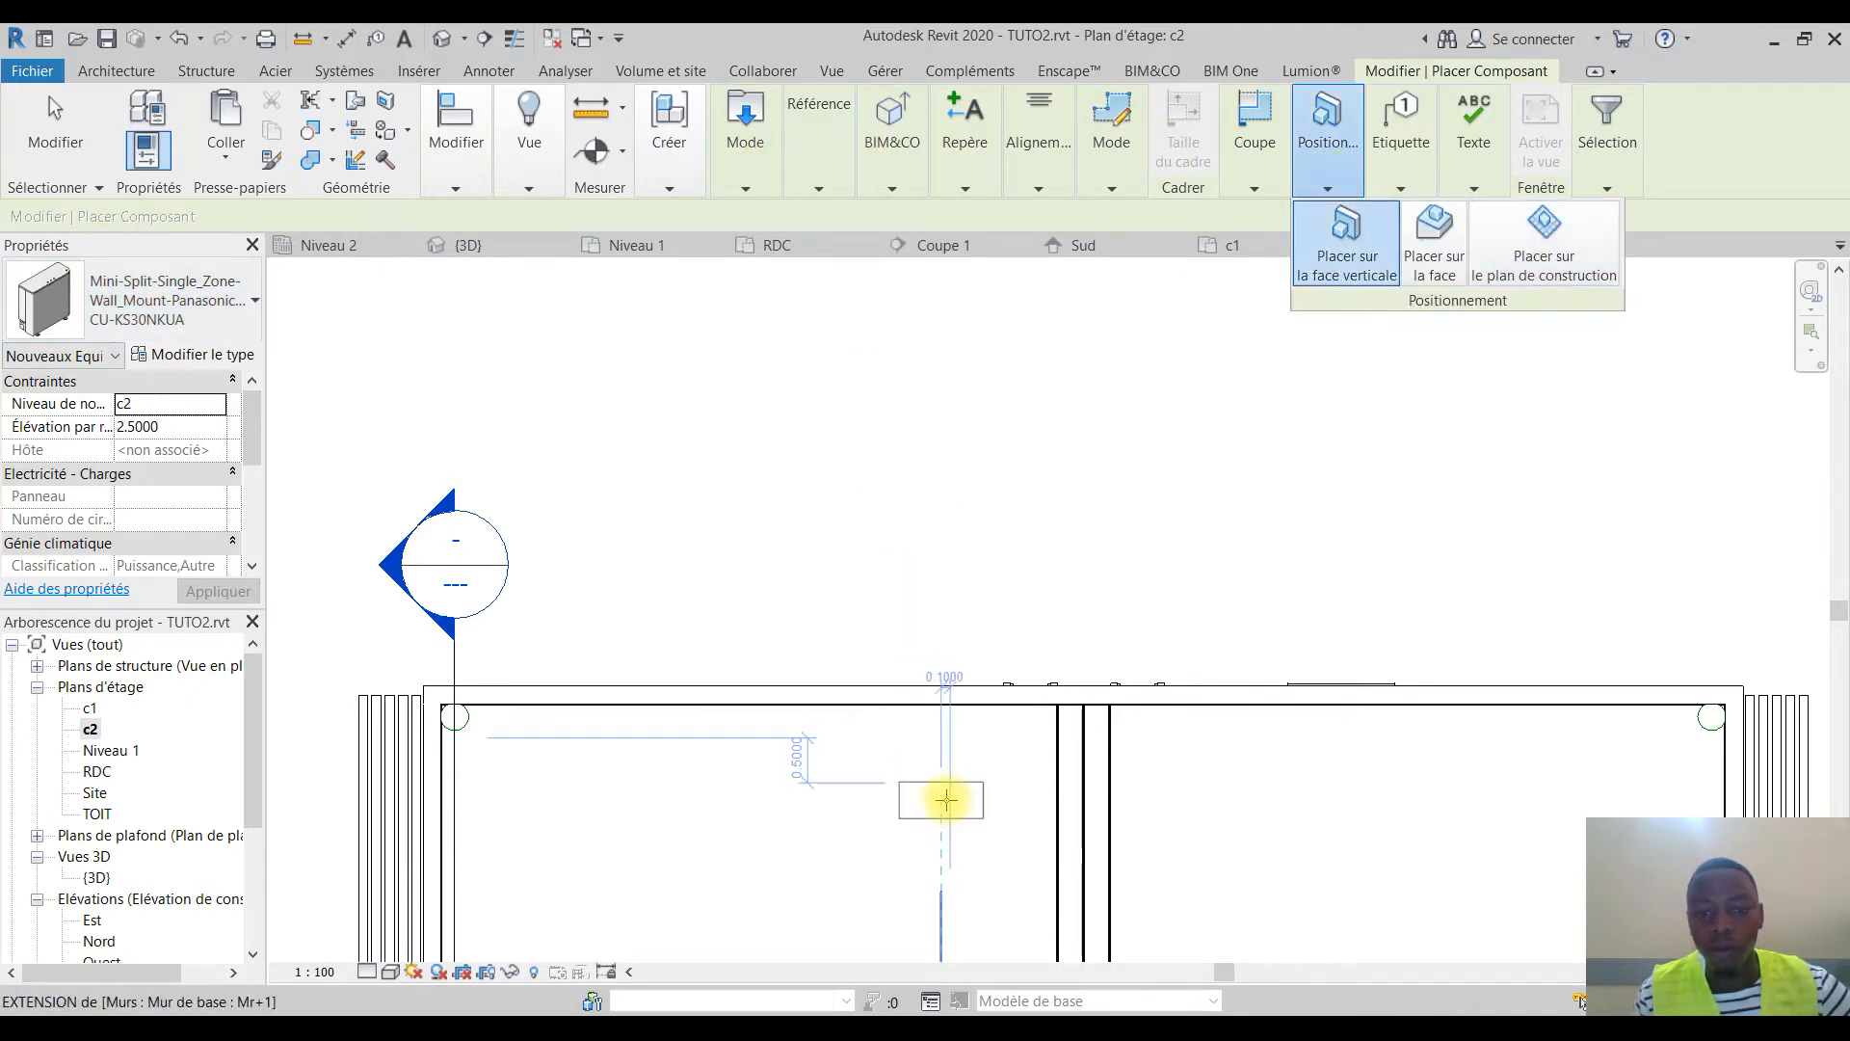
left_click(949, 670)
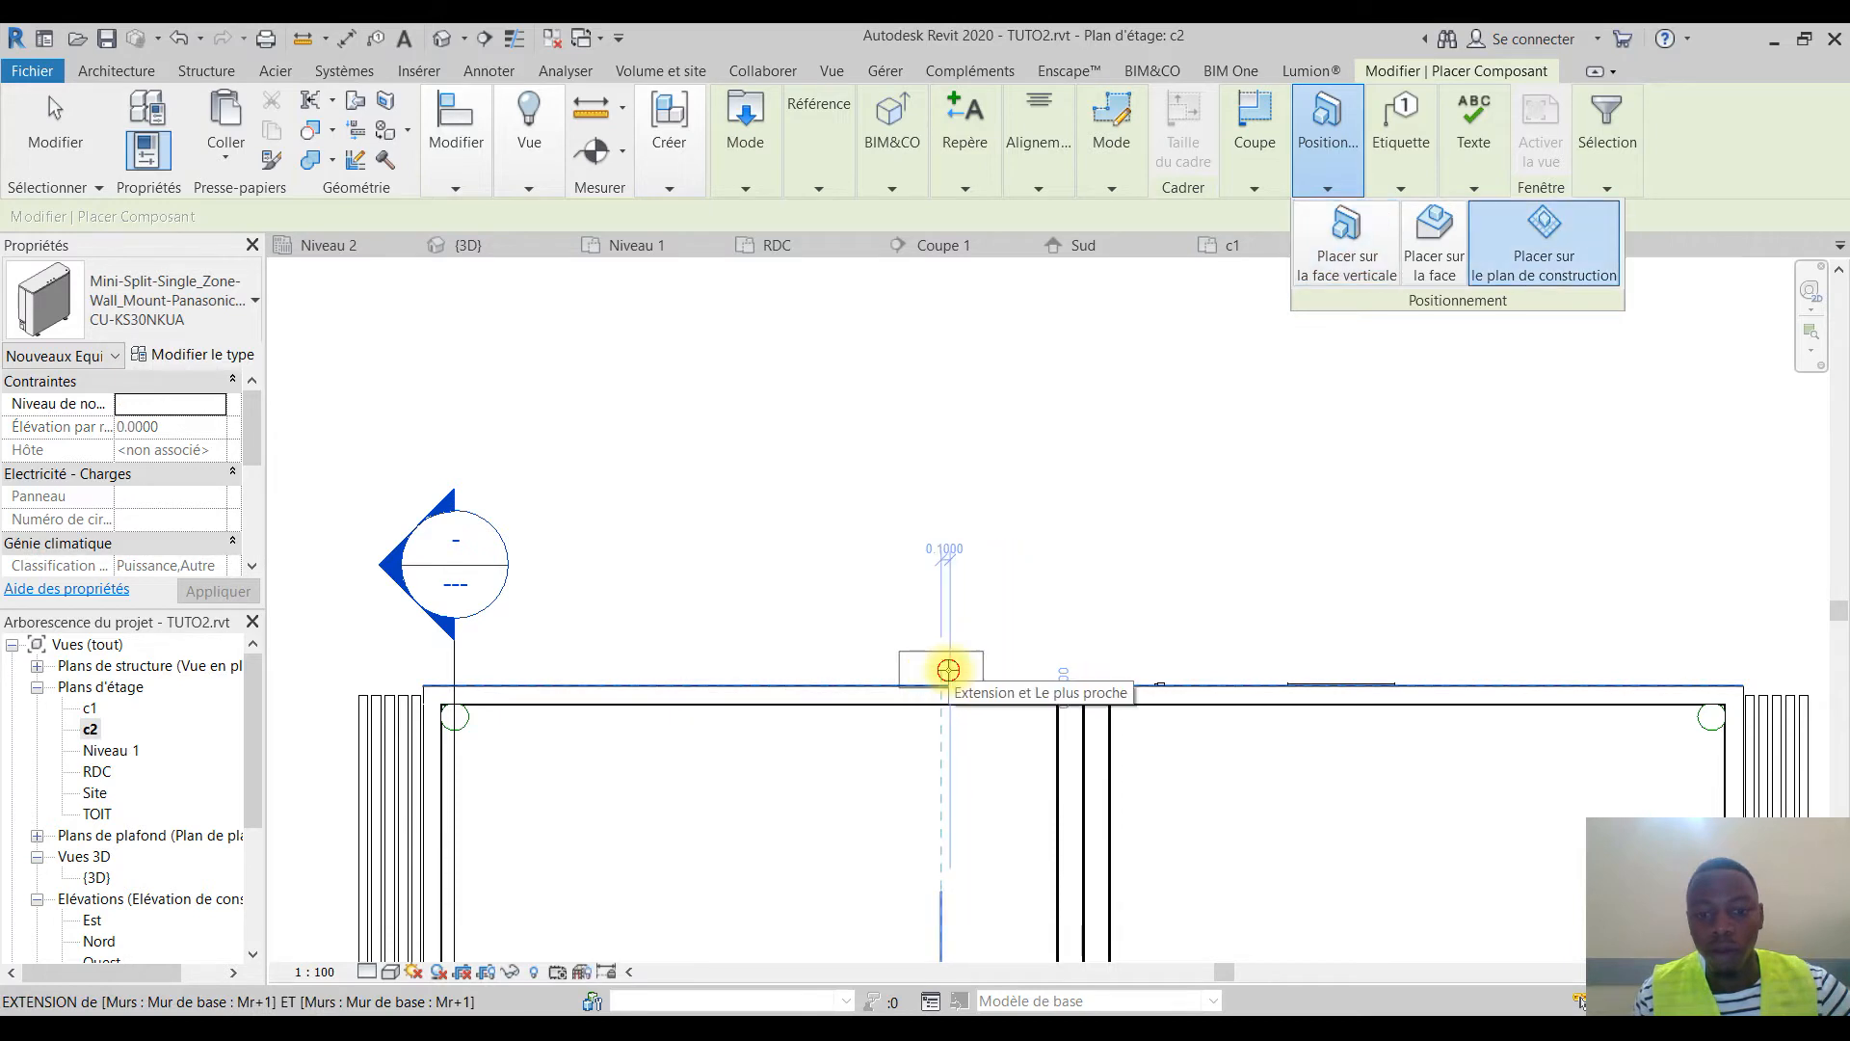
left_click(1225, 670)
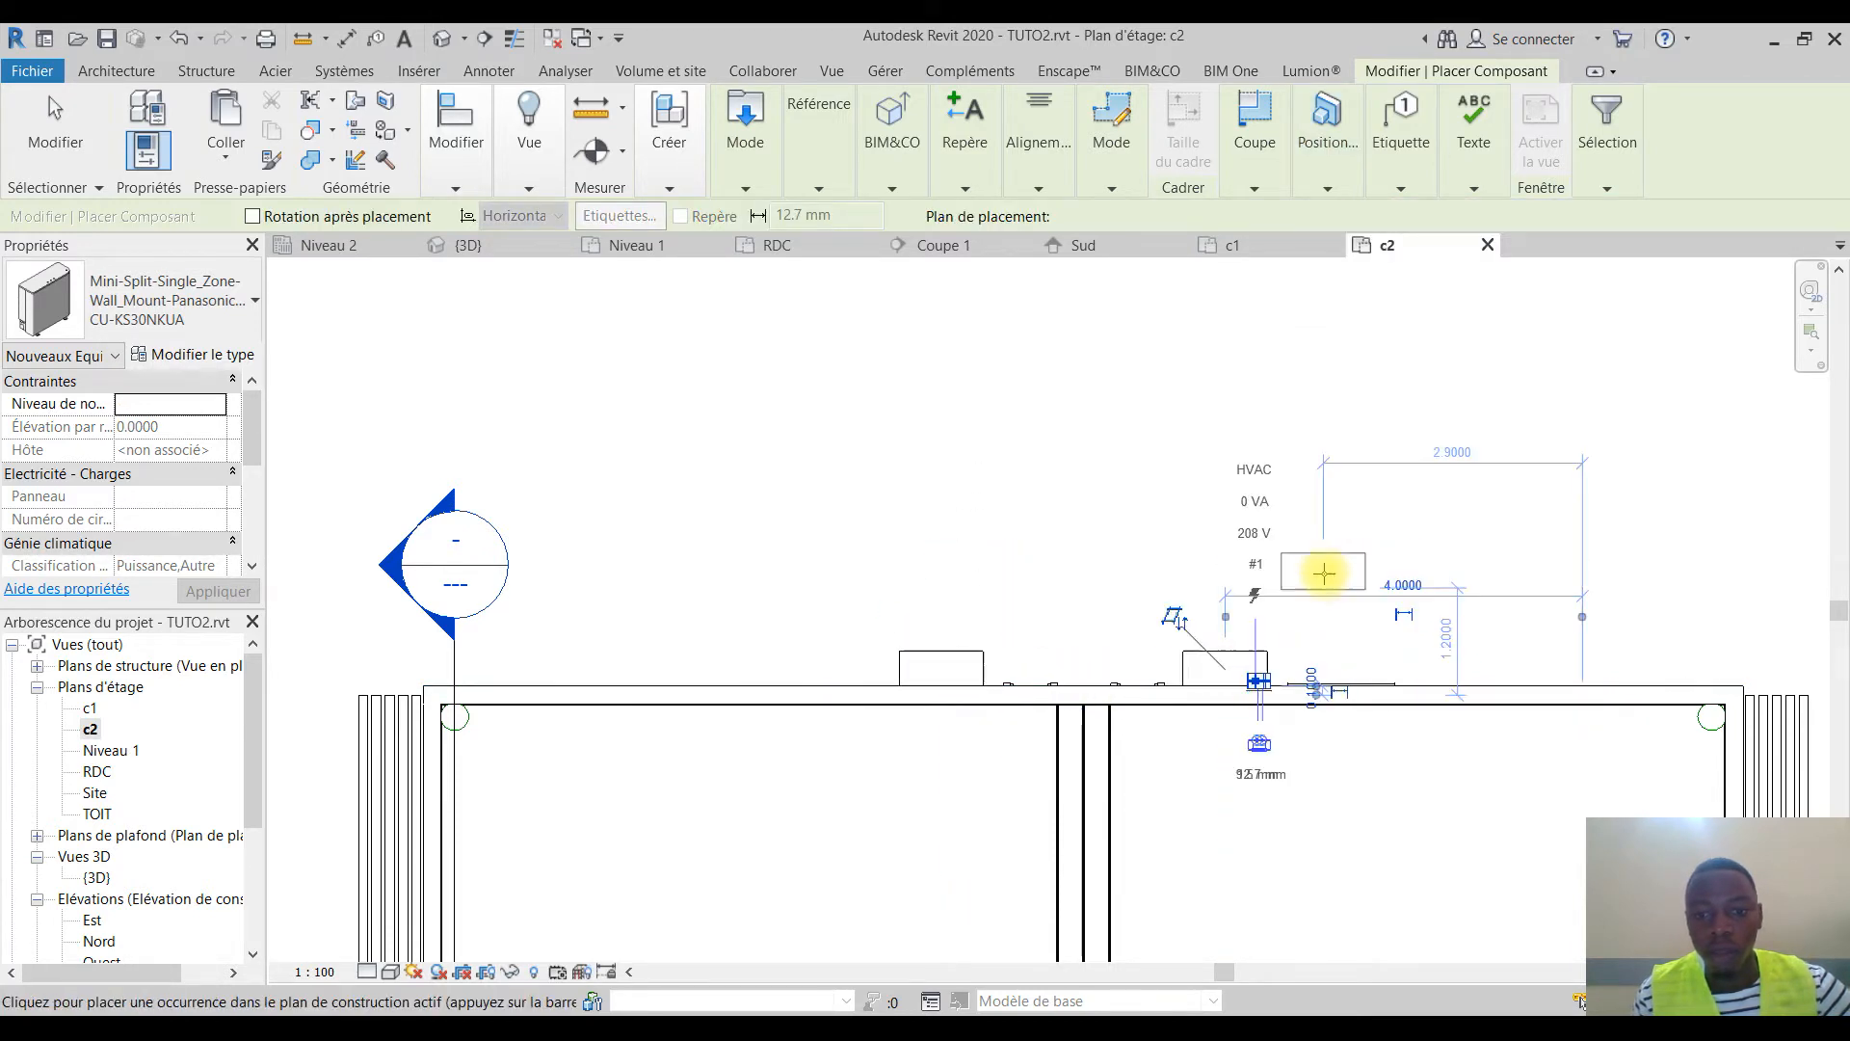
Place two more units along c2's lower exterior wall, one each side of the party wall, and show the 3D view
scroll(1218, 674, "down", 3)
middle_click_drag(1151, 547, 1111, 211)
middle_click_drag(1301, 592, 1272, 232)
scroll(1030, 578, "up", 3)
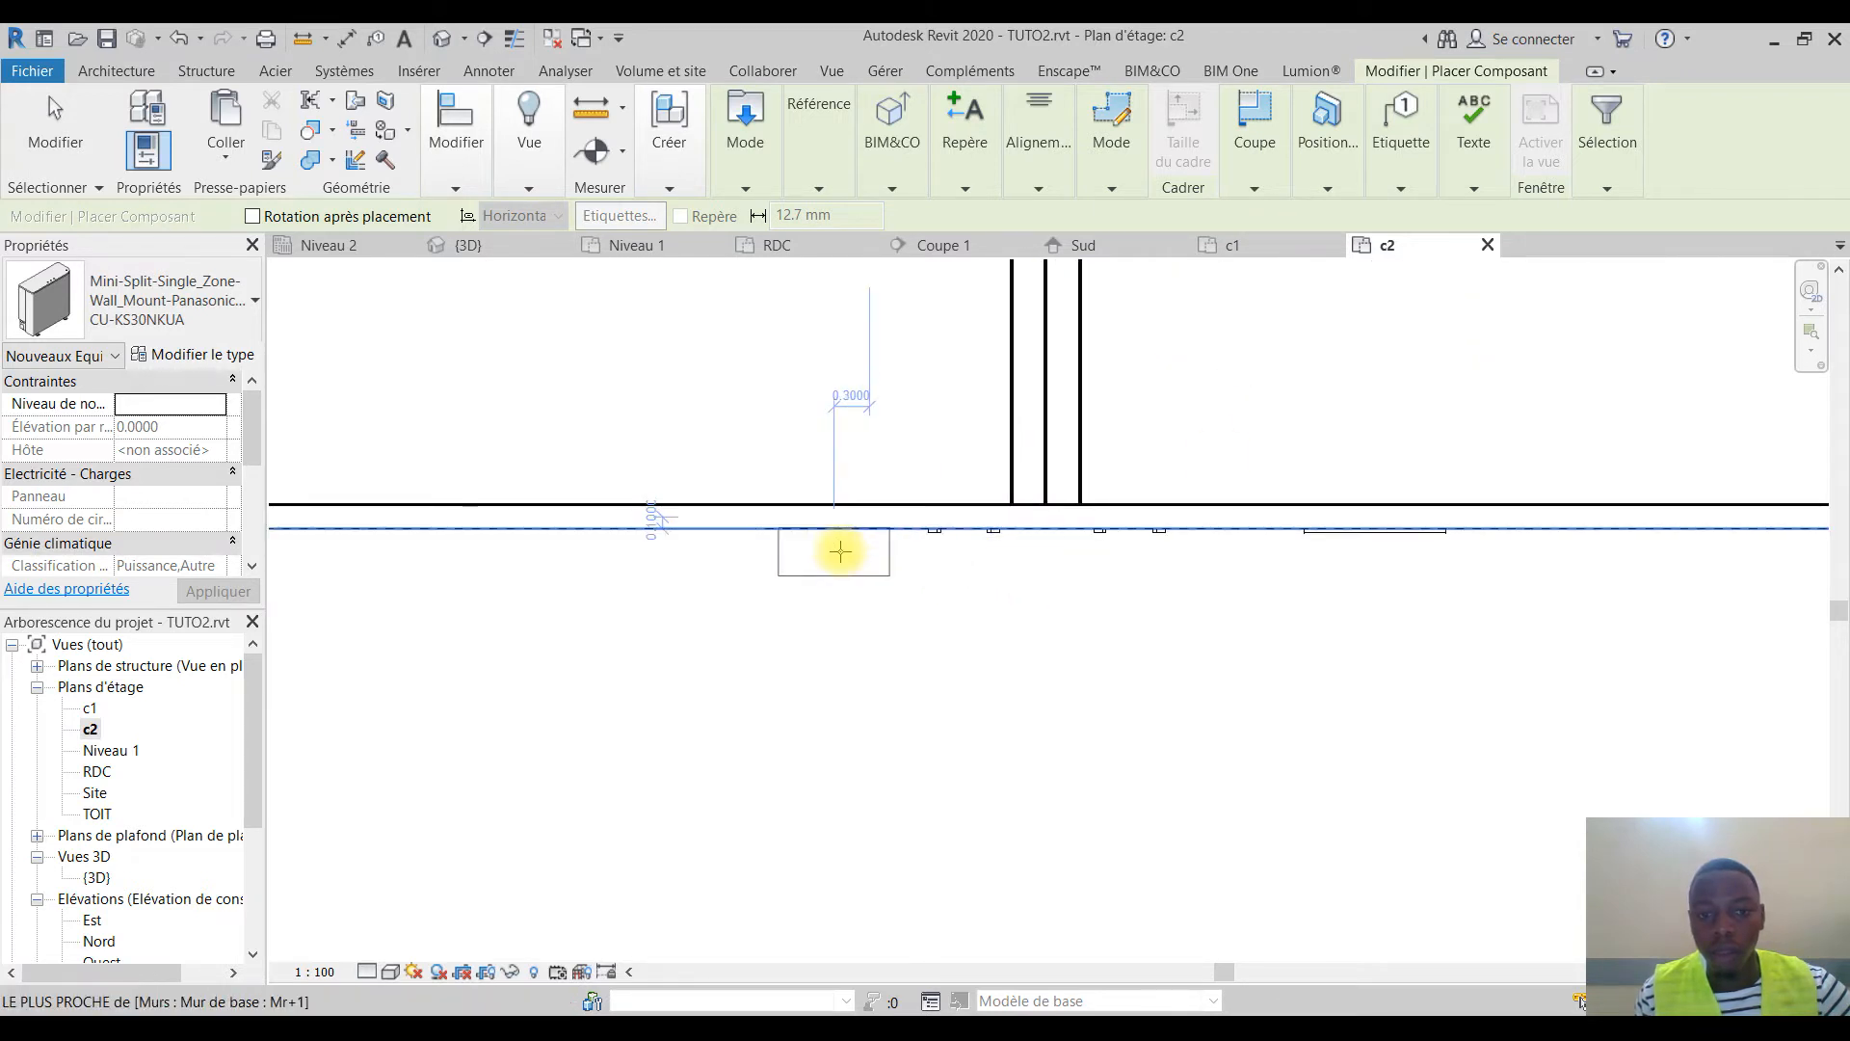
left_click(1234, 541)
mouse_move(729, 176)
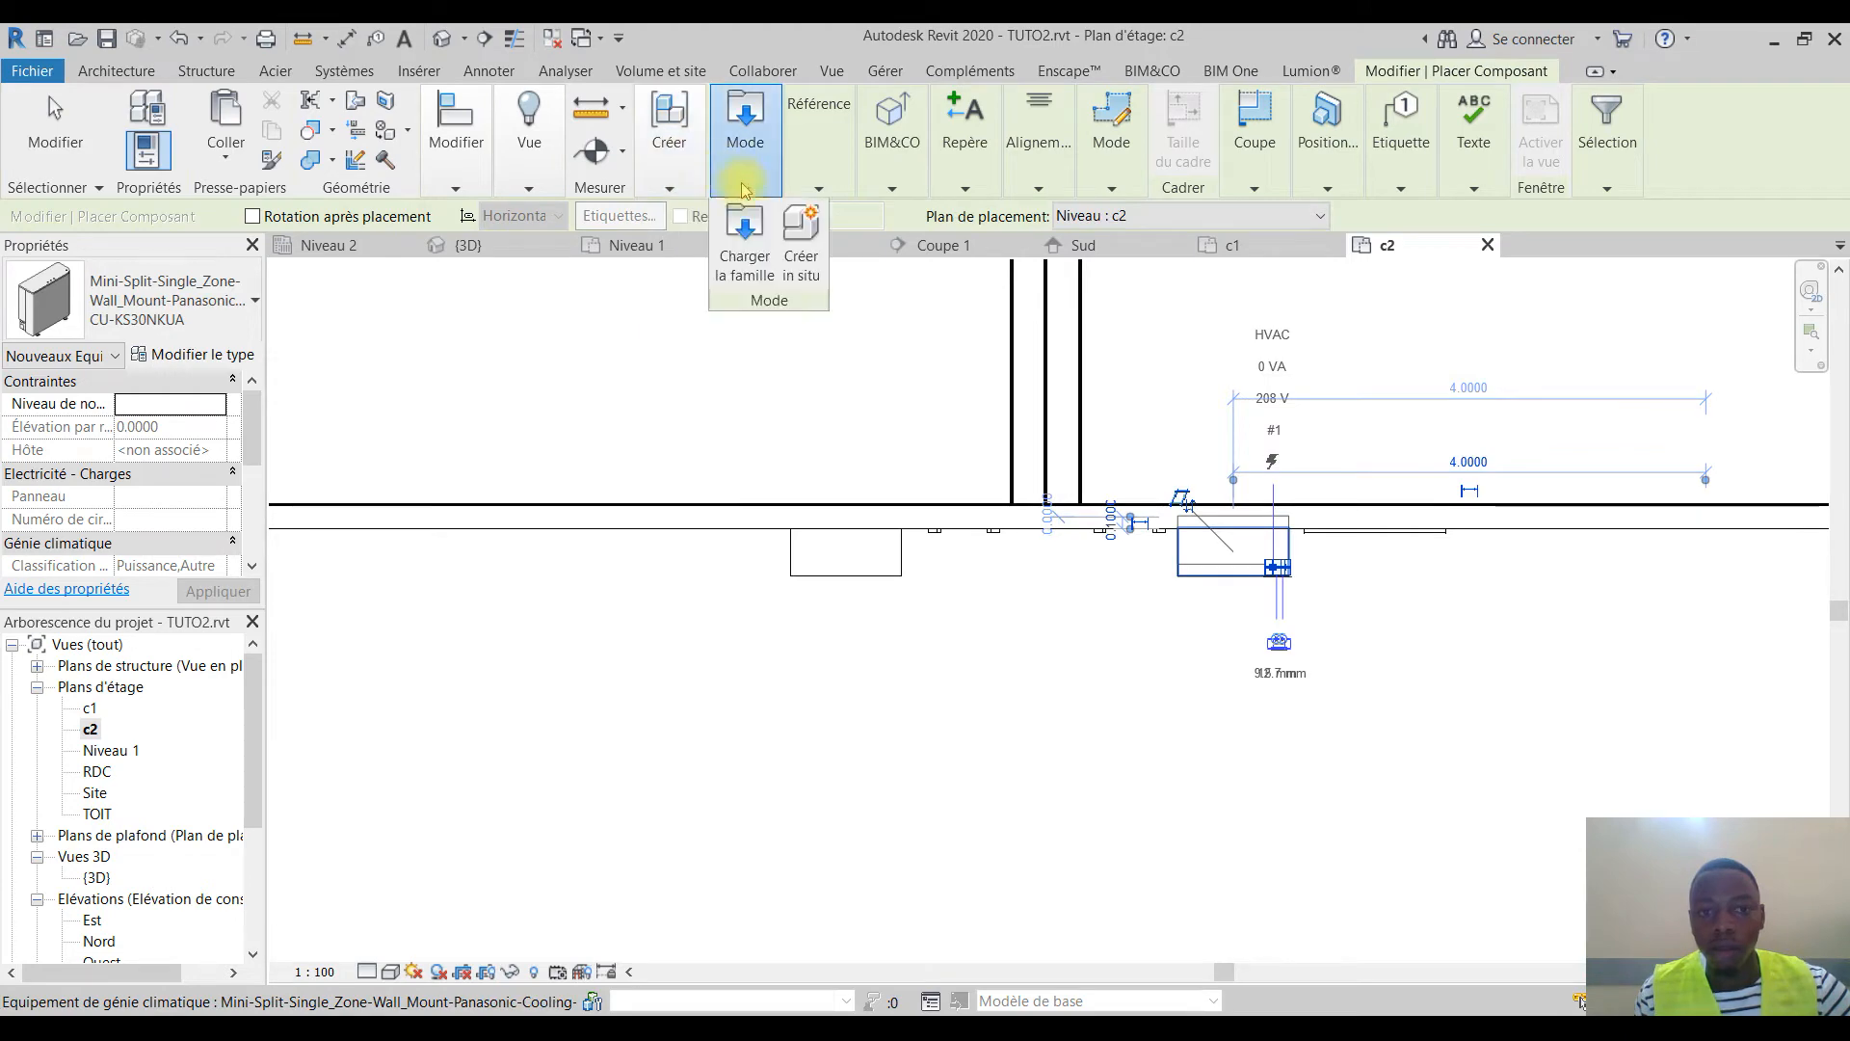
left_click(499, 251)
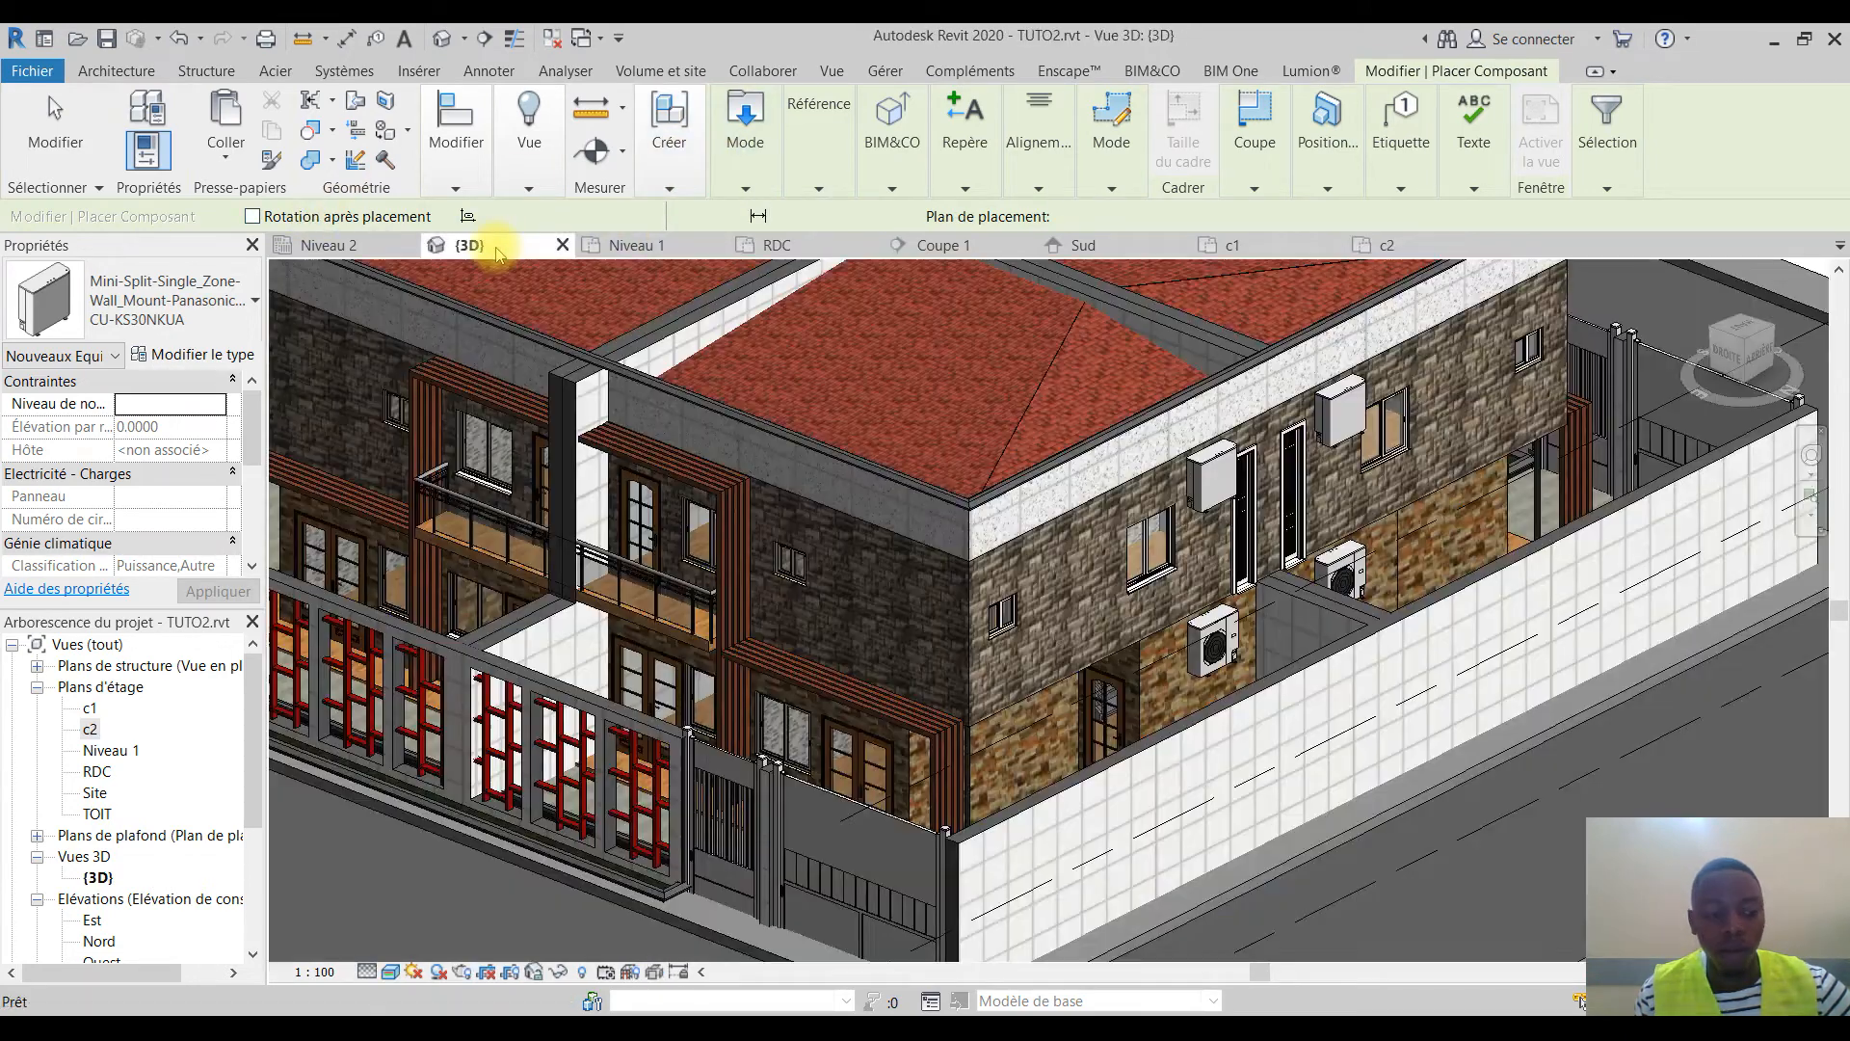
End the placement and select the two upper-floor outdoor units on the side facade in the 3D view
key("Escape")
key("Escape")
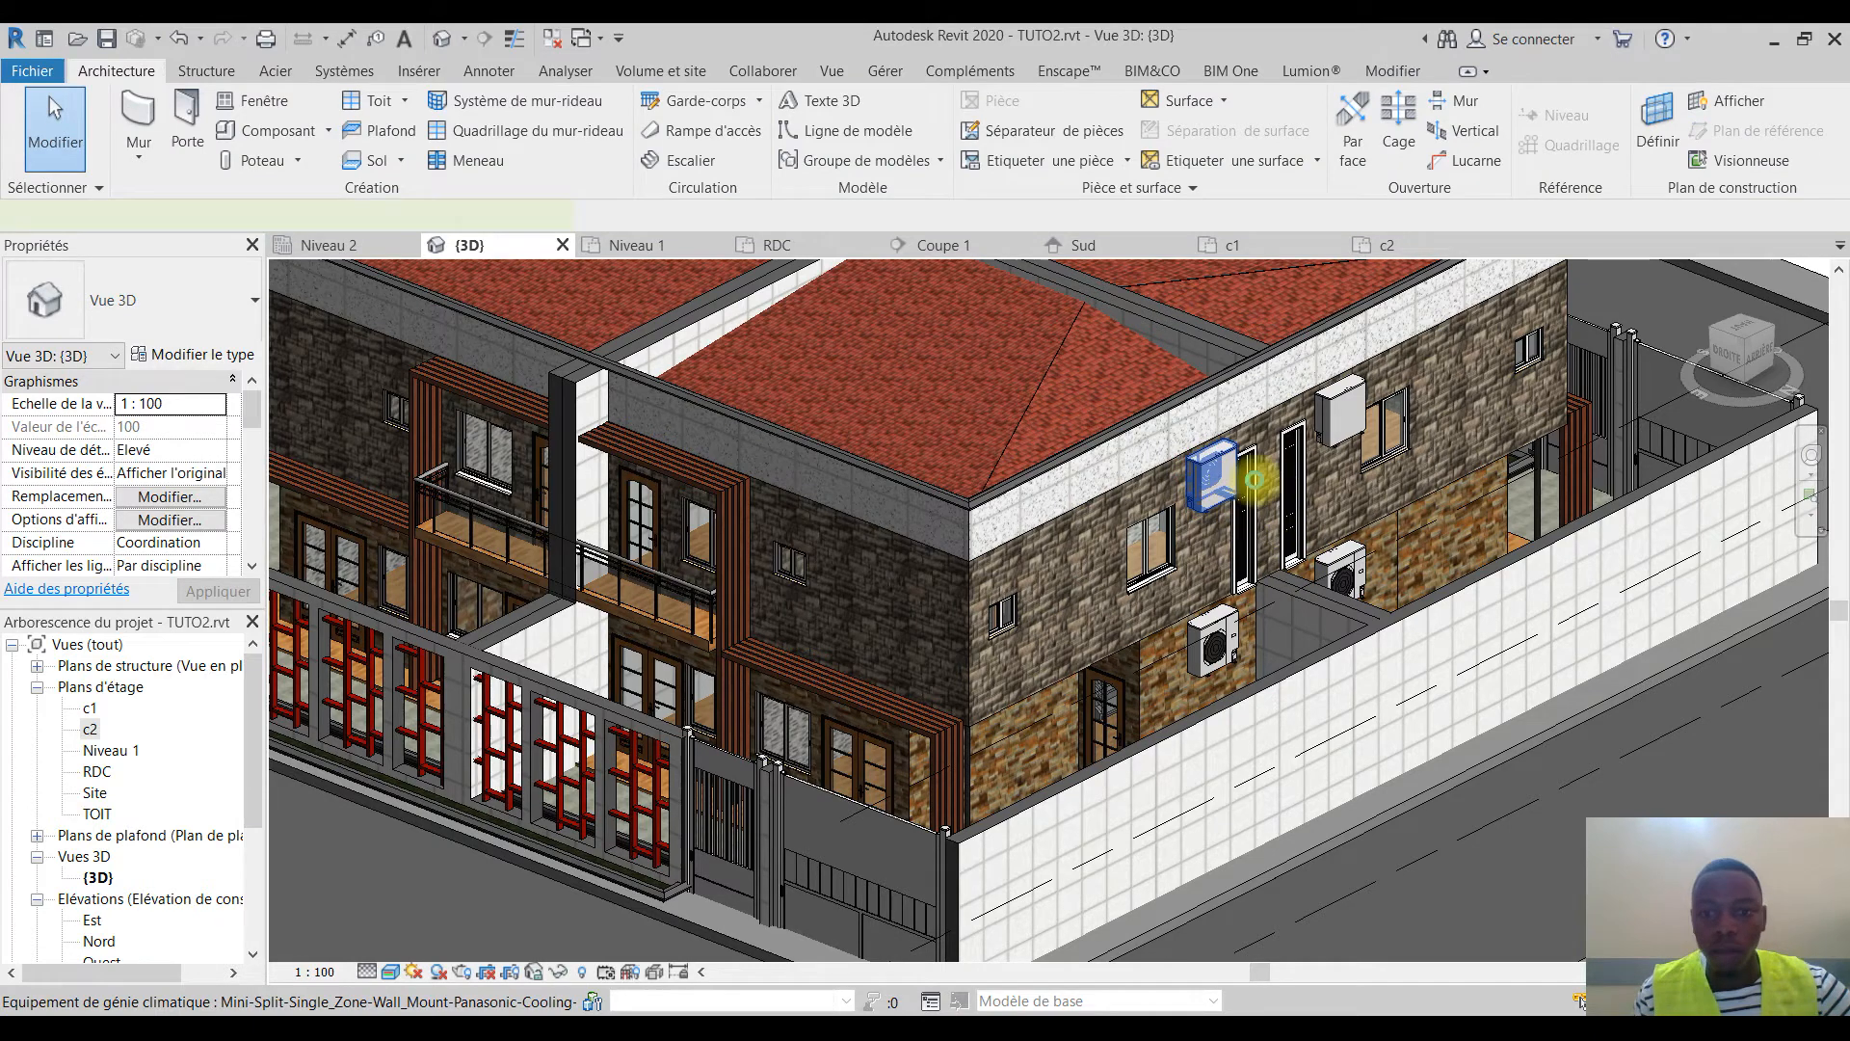
left_click(1252, 479)
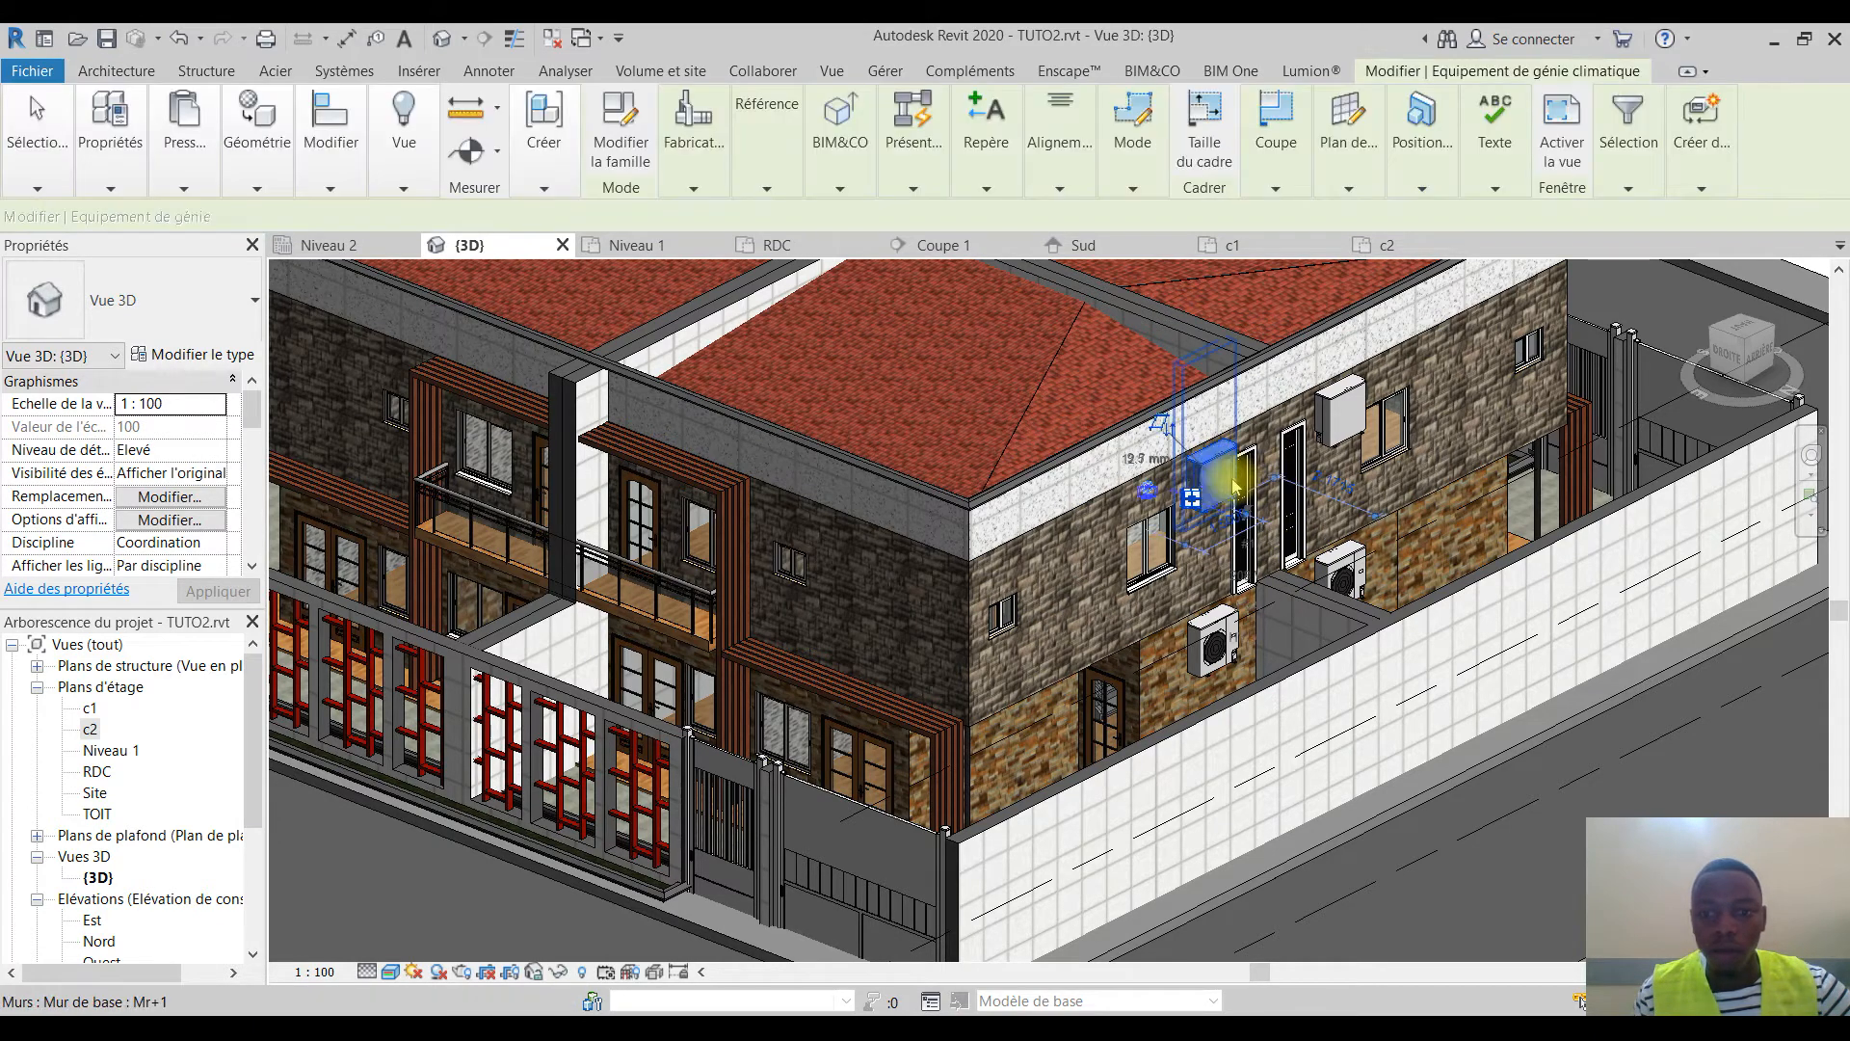
left_click(1342, 409, "ctrl")
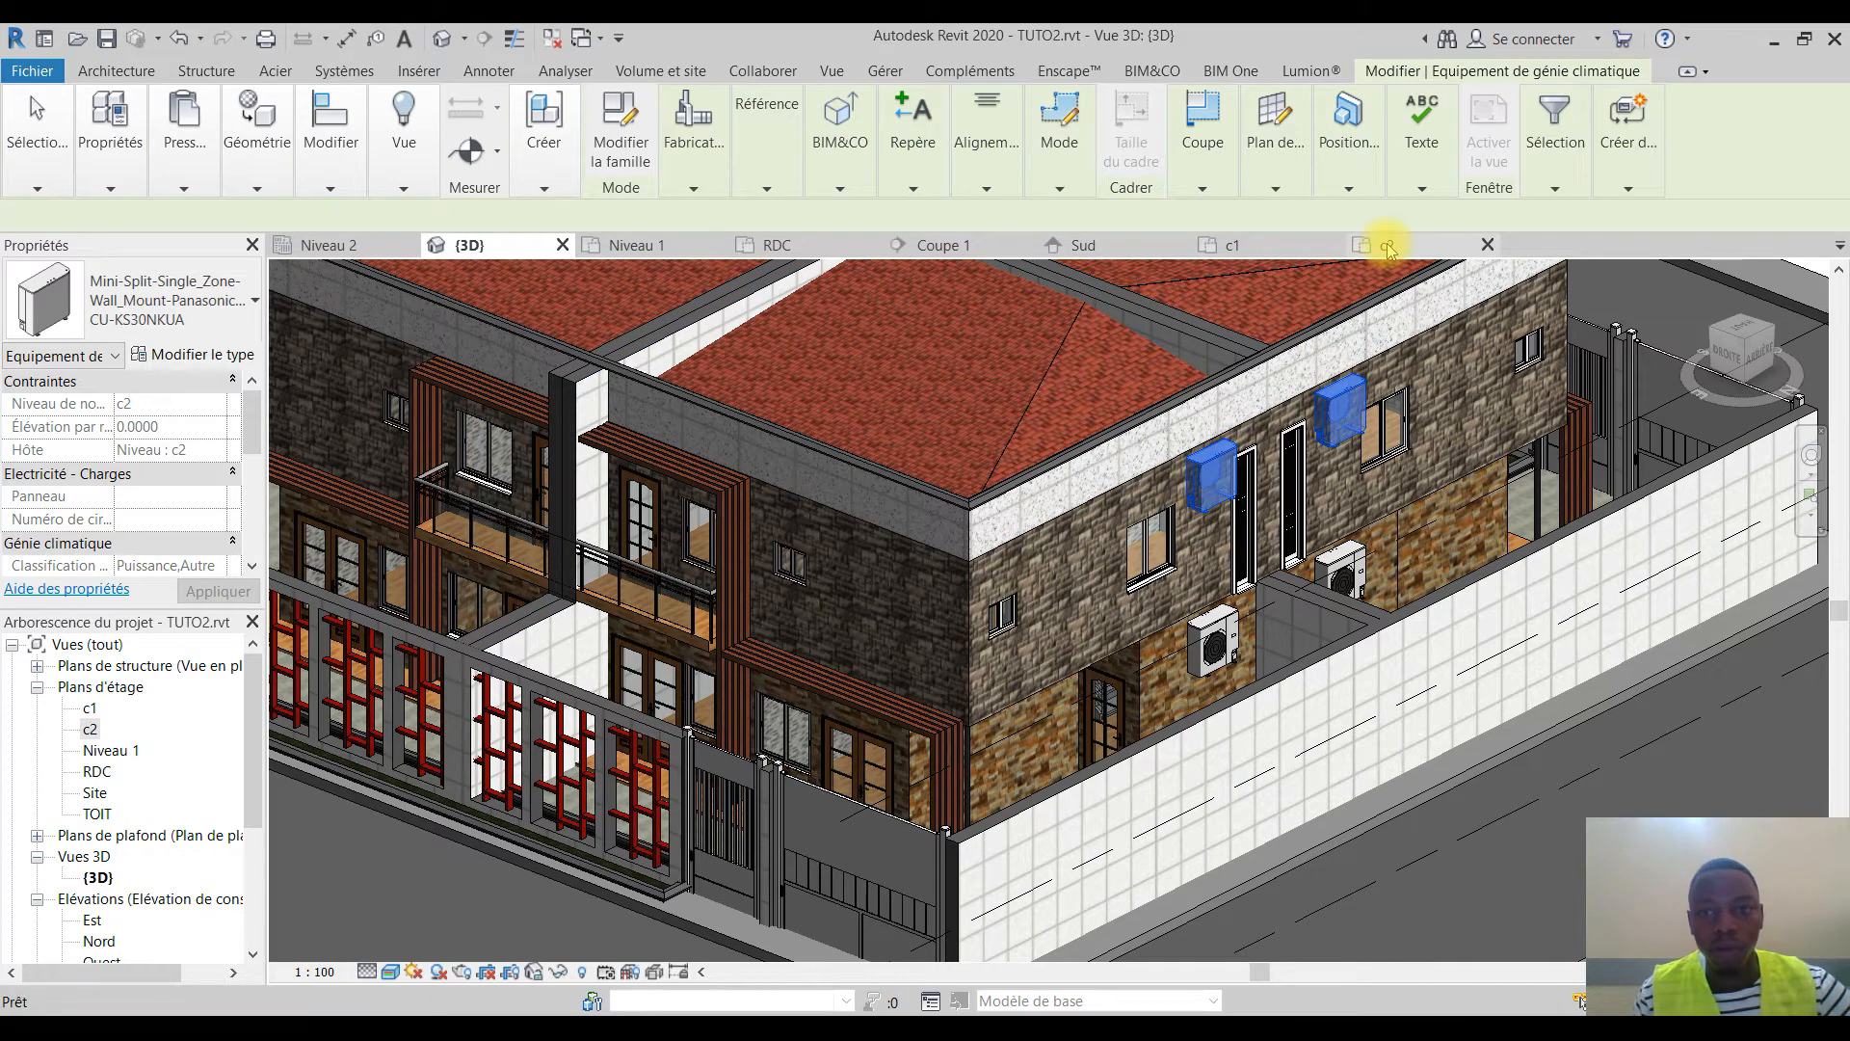
In the c2 floor plan, rotate the outdoor unit on the upper exterior wall, left of the party wall, by 180°
left_click(1387, 247)
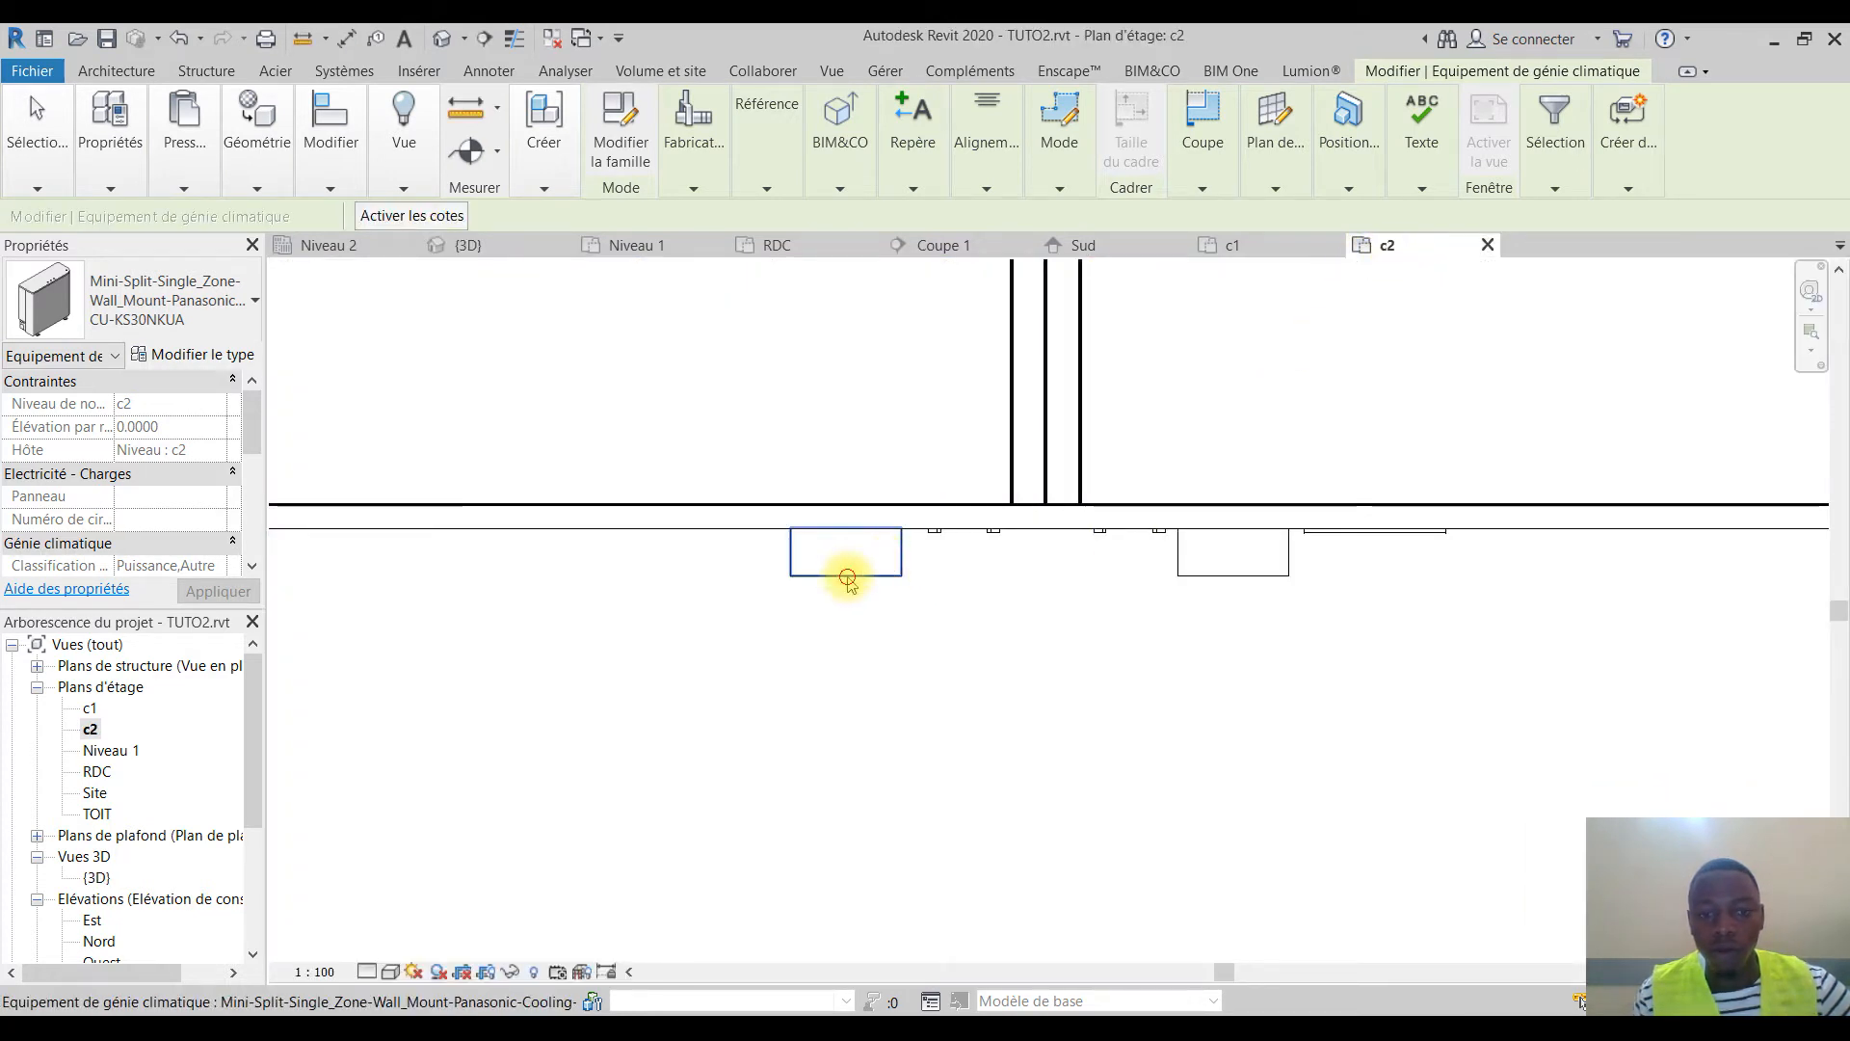
left_click(878, 584)
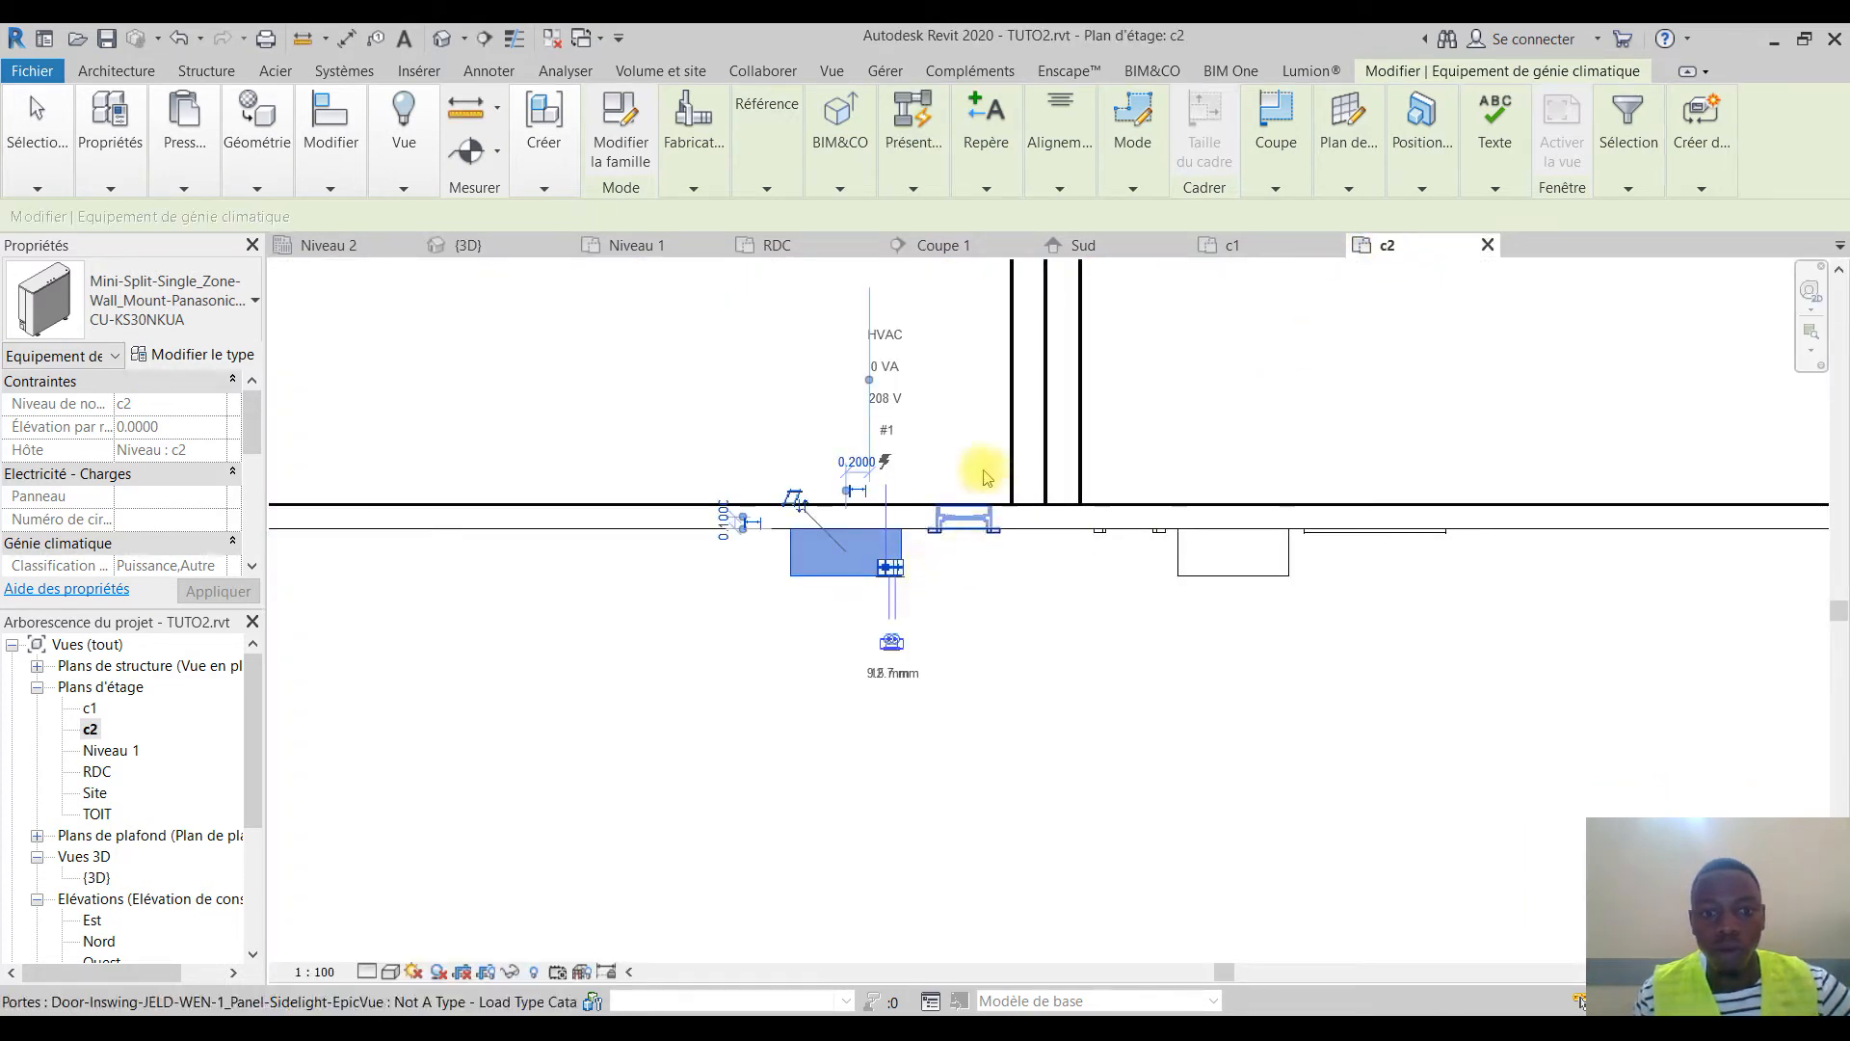
scroll(850, 511, "down", 4)
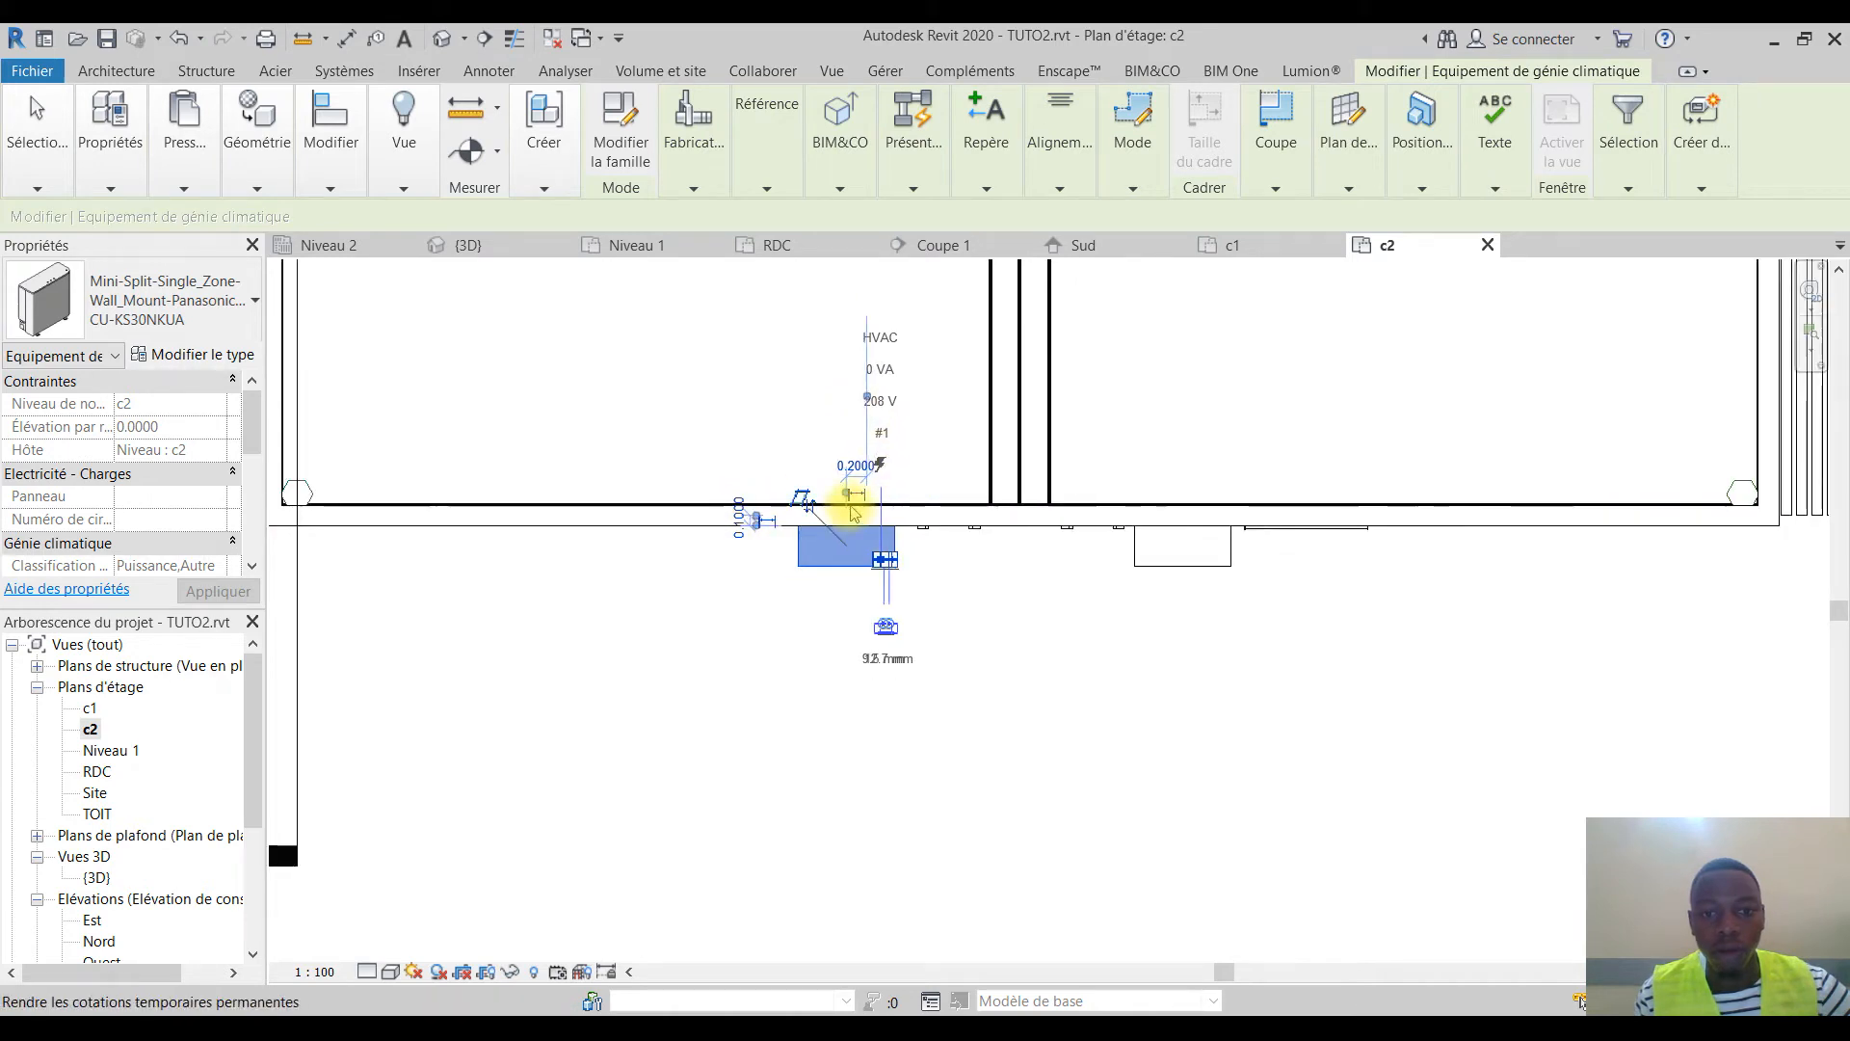
middle_click_drag(944, 416, 977, 771)
middle_click_drag(1038, 577, 871, 417)
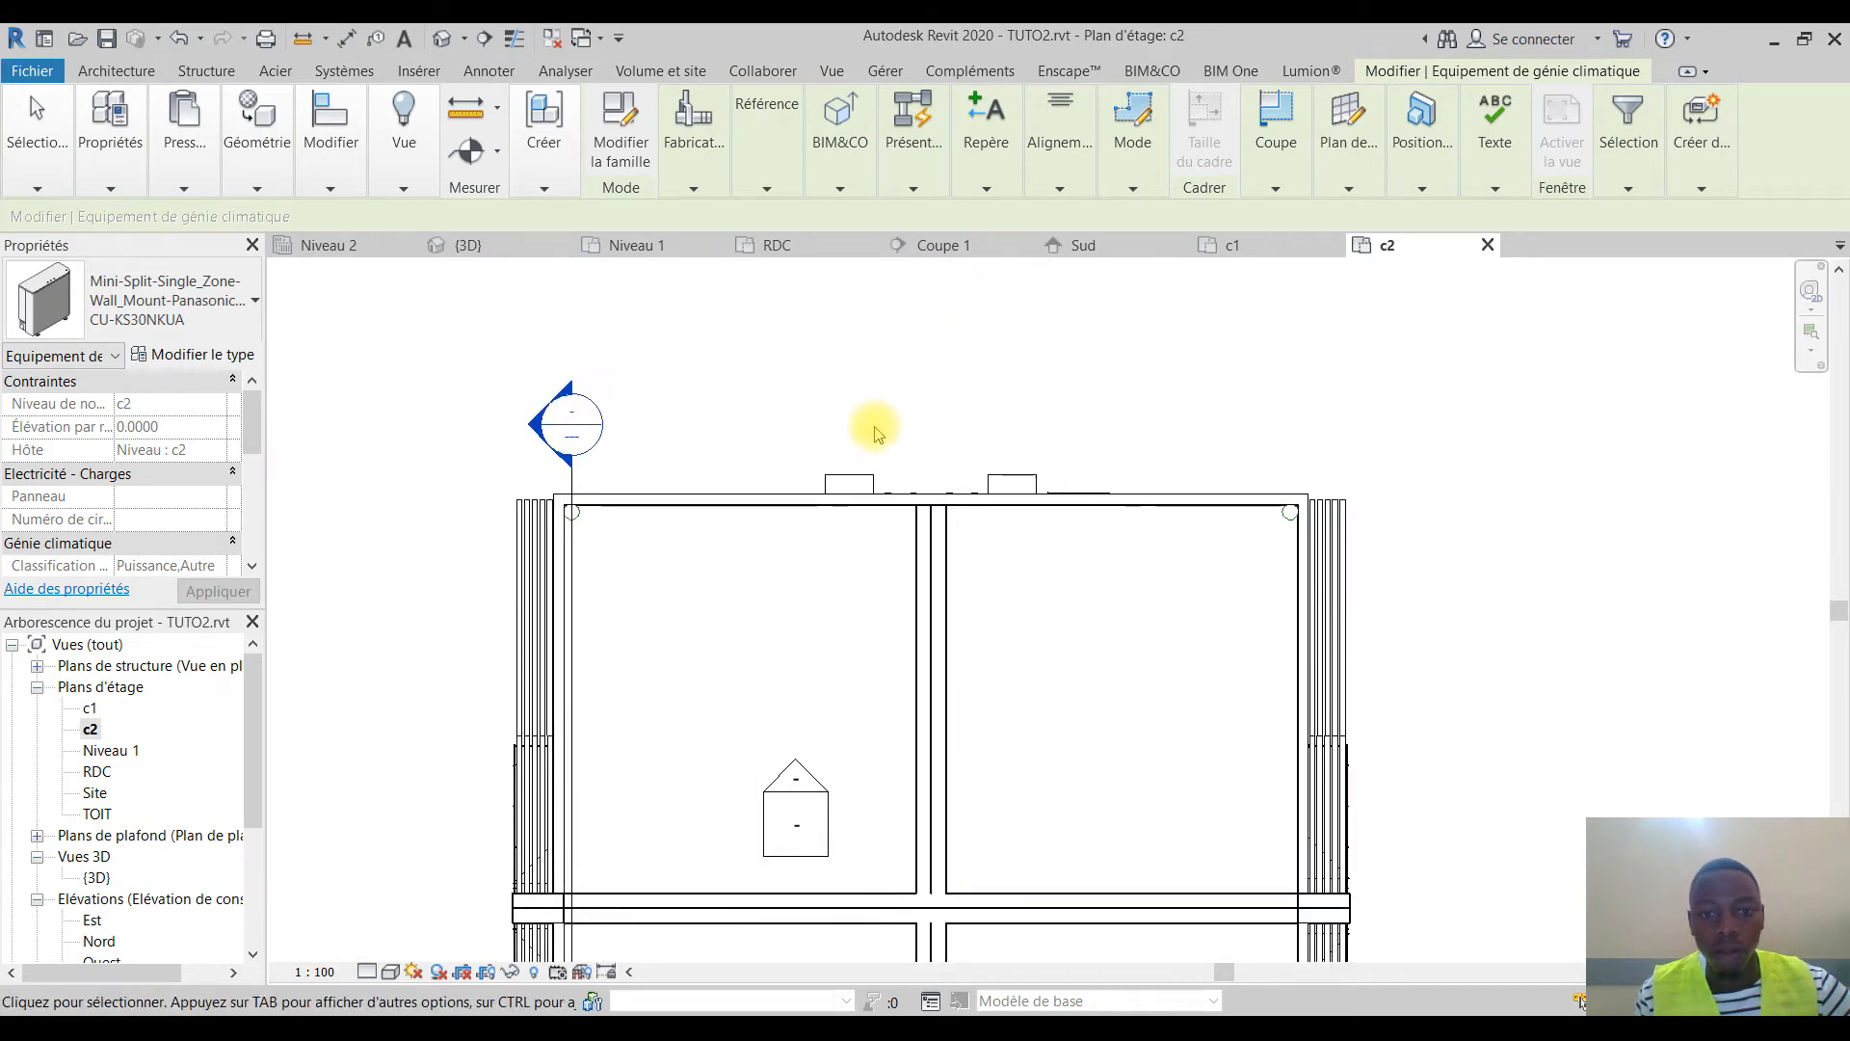
scroll(876, 487, "up", 3)
left_click(861, 533)
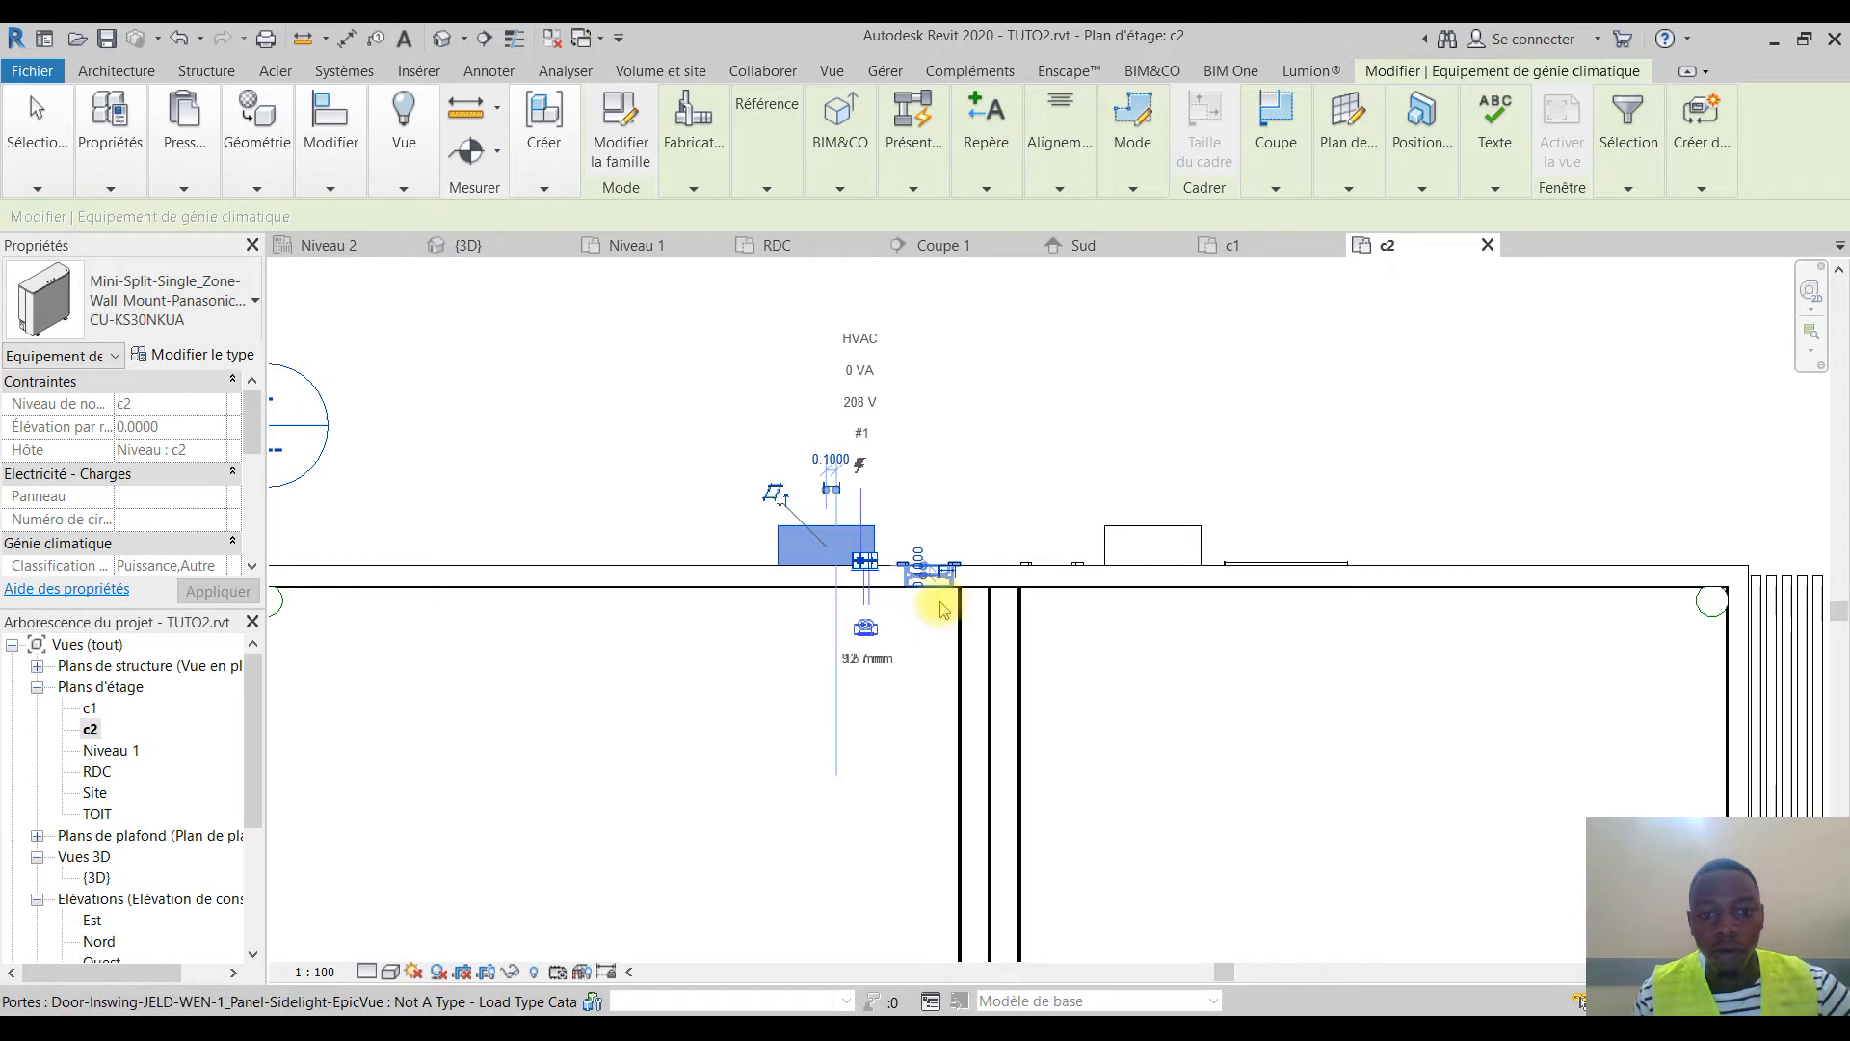
left_click(316, 176)
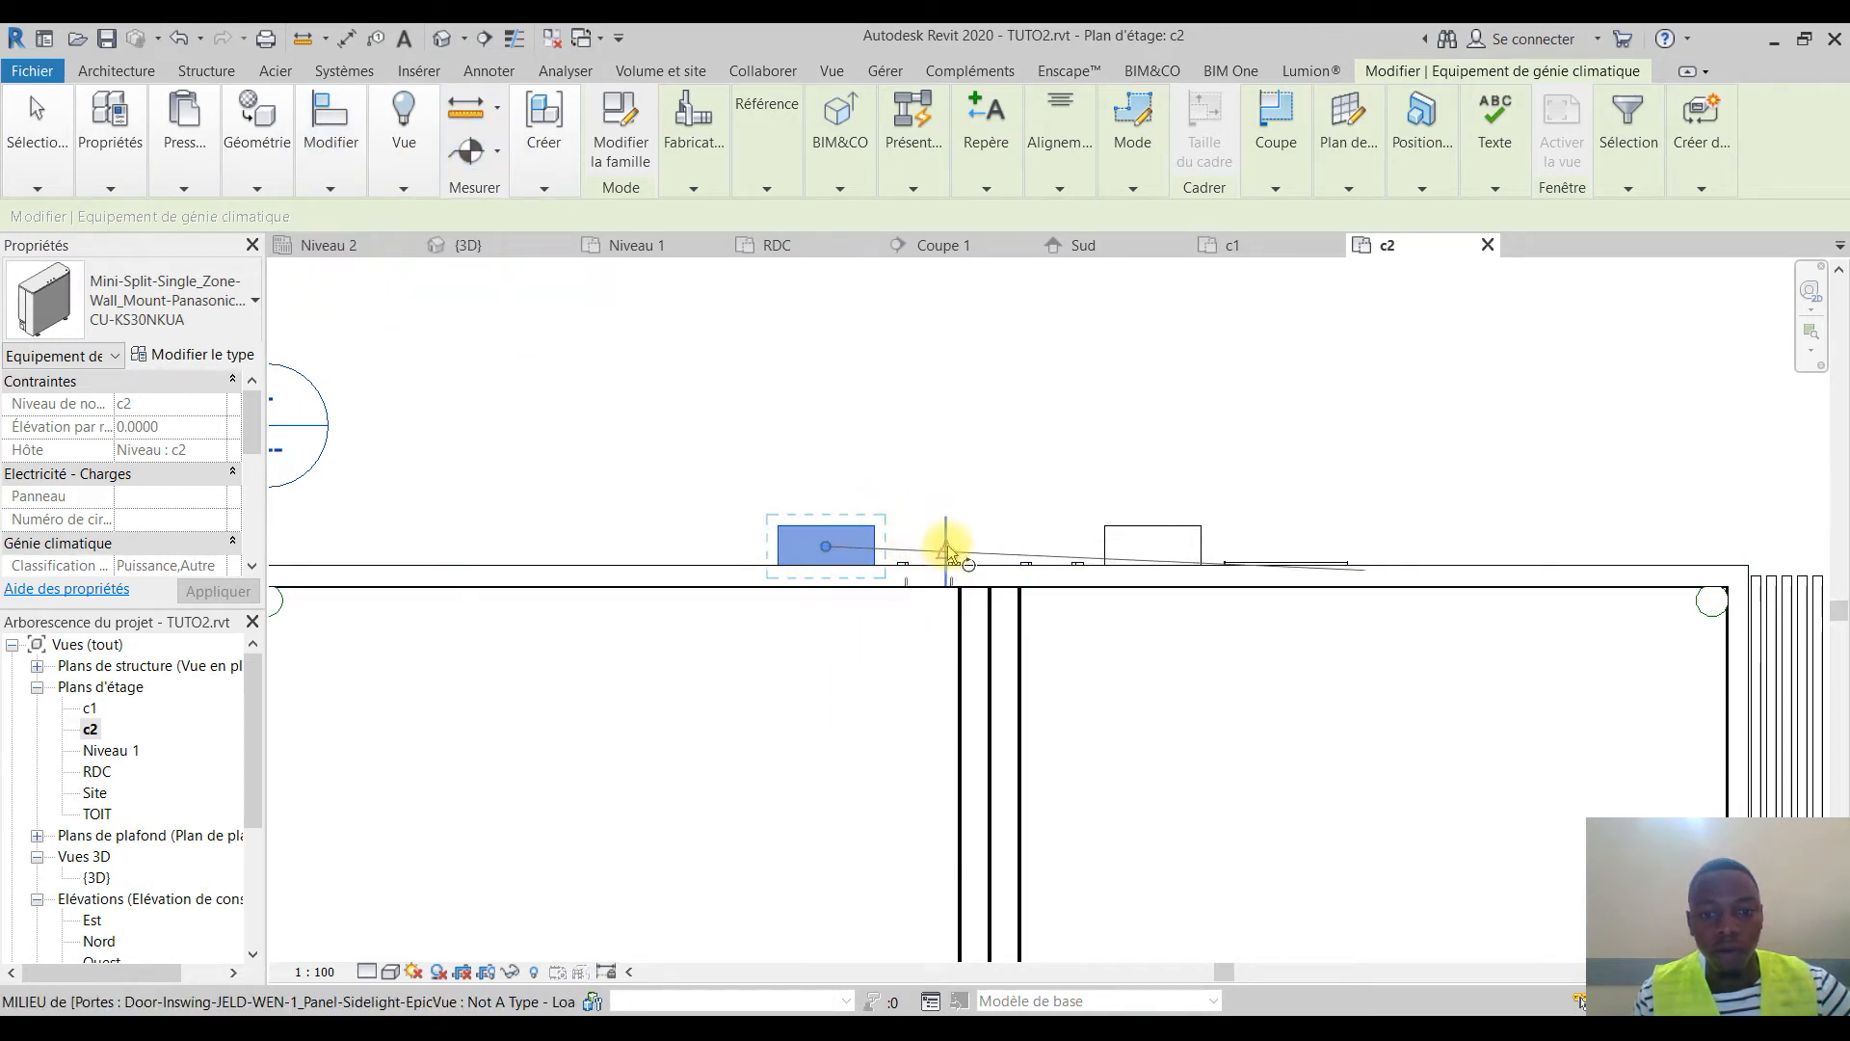
left_click(1150, 545)
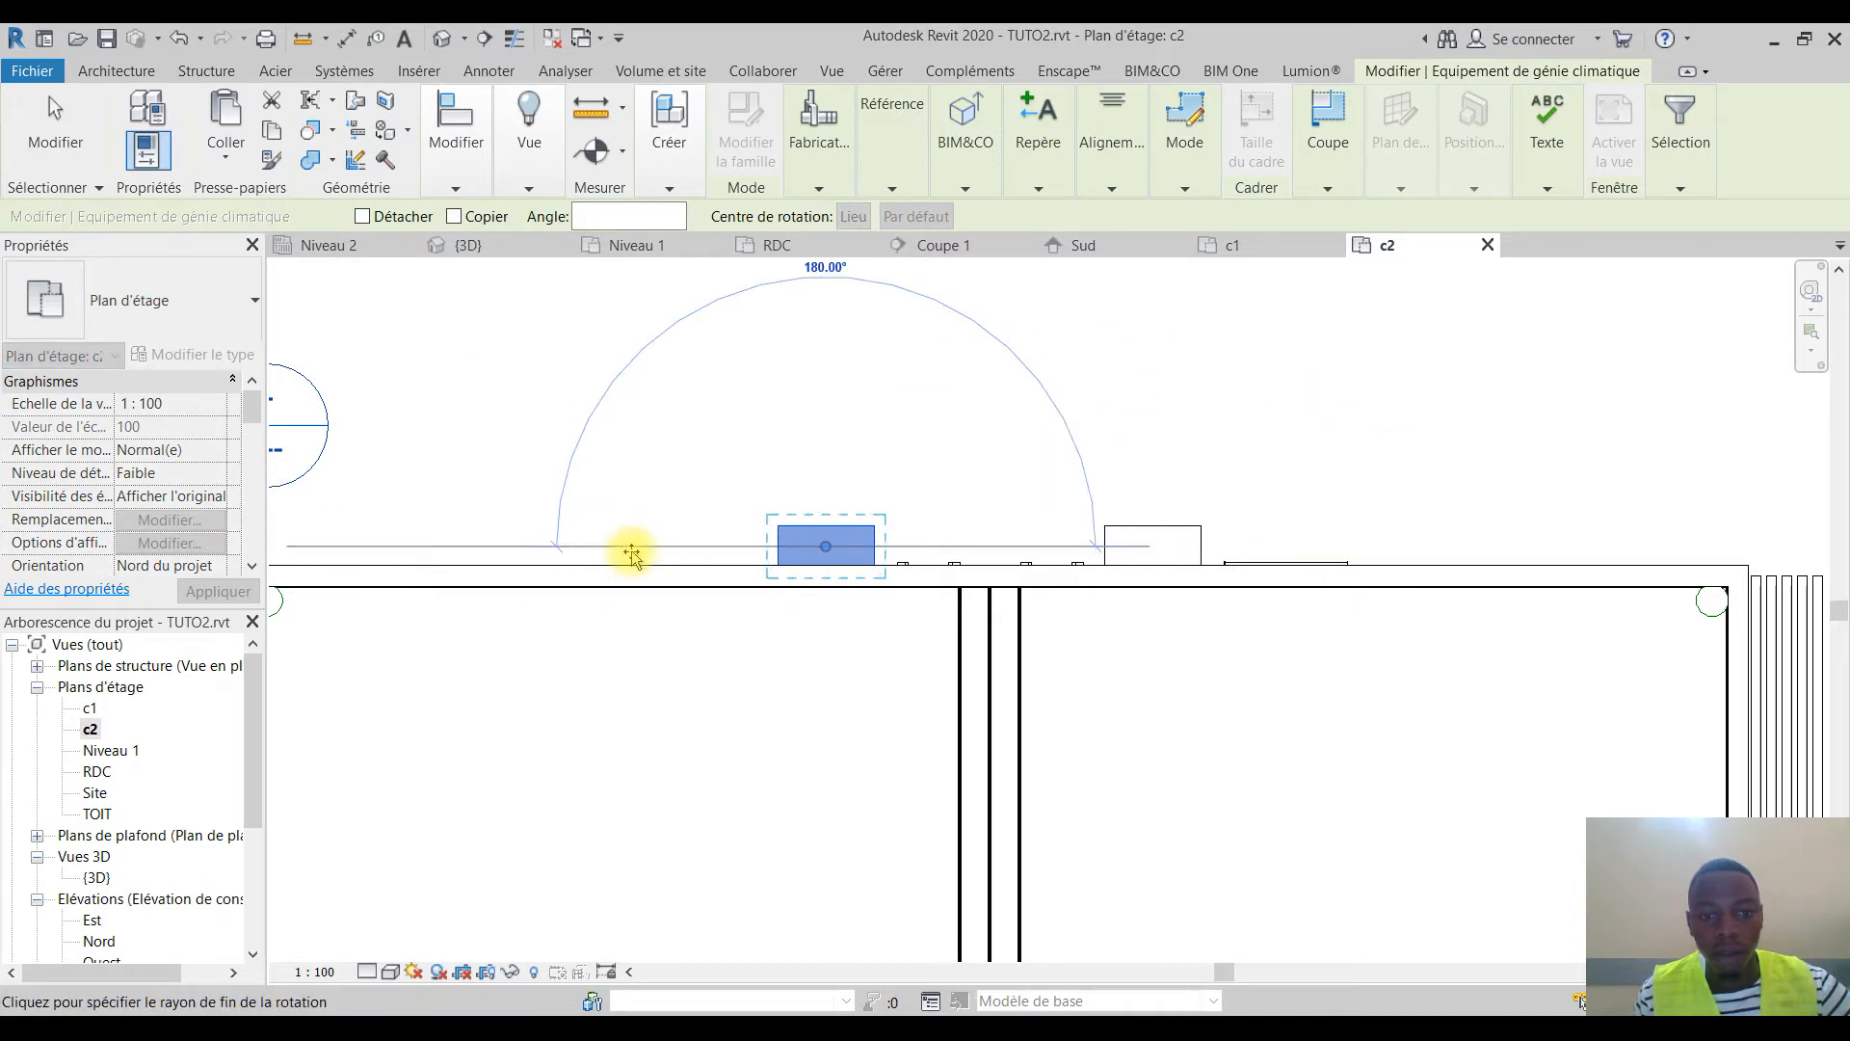
left_click(632, 551)
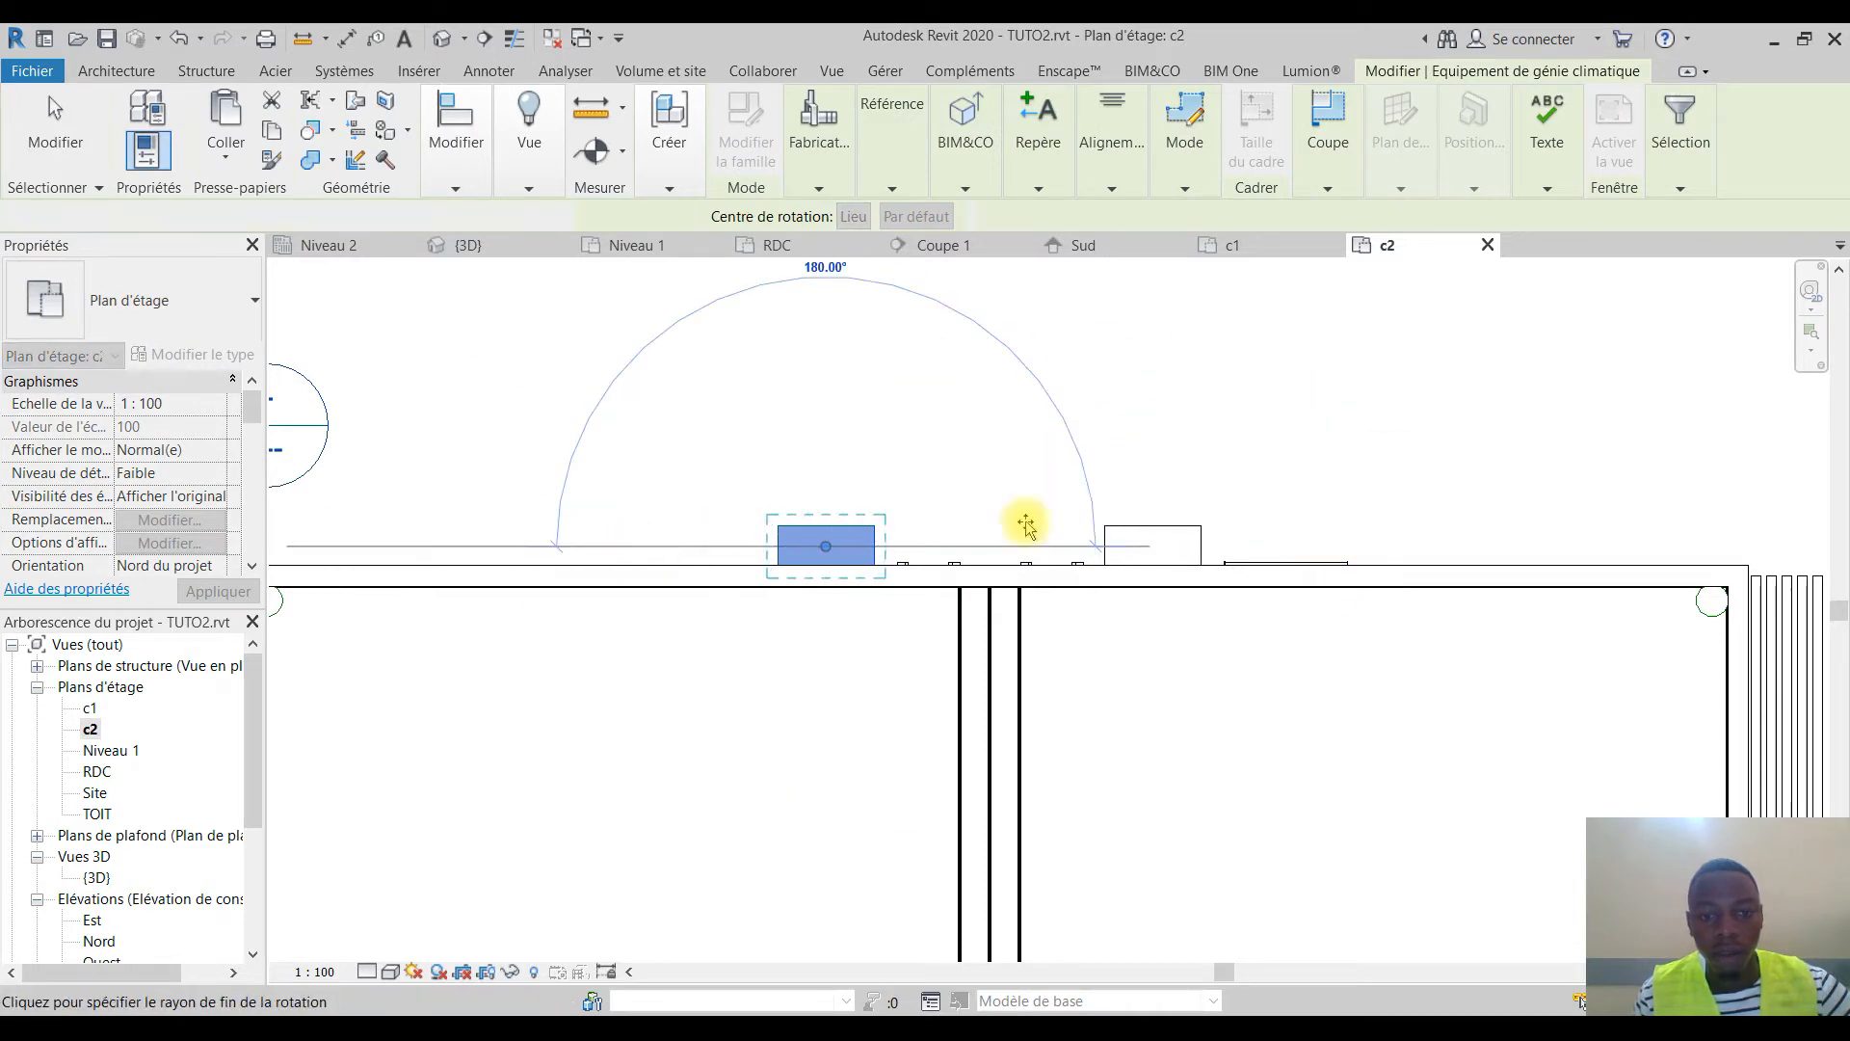
Rotate the unit right of the party wall on the same exterior wall by 180°
left_click(1198, 539)
left_click(308, 183)
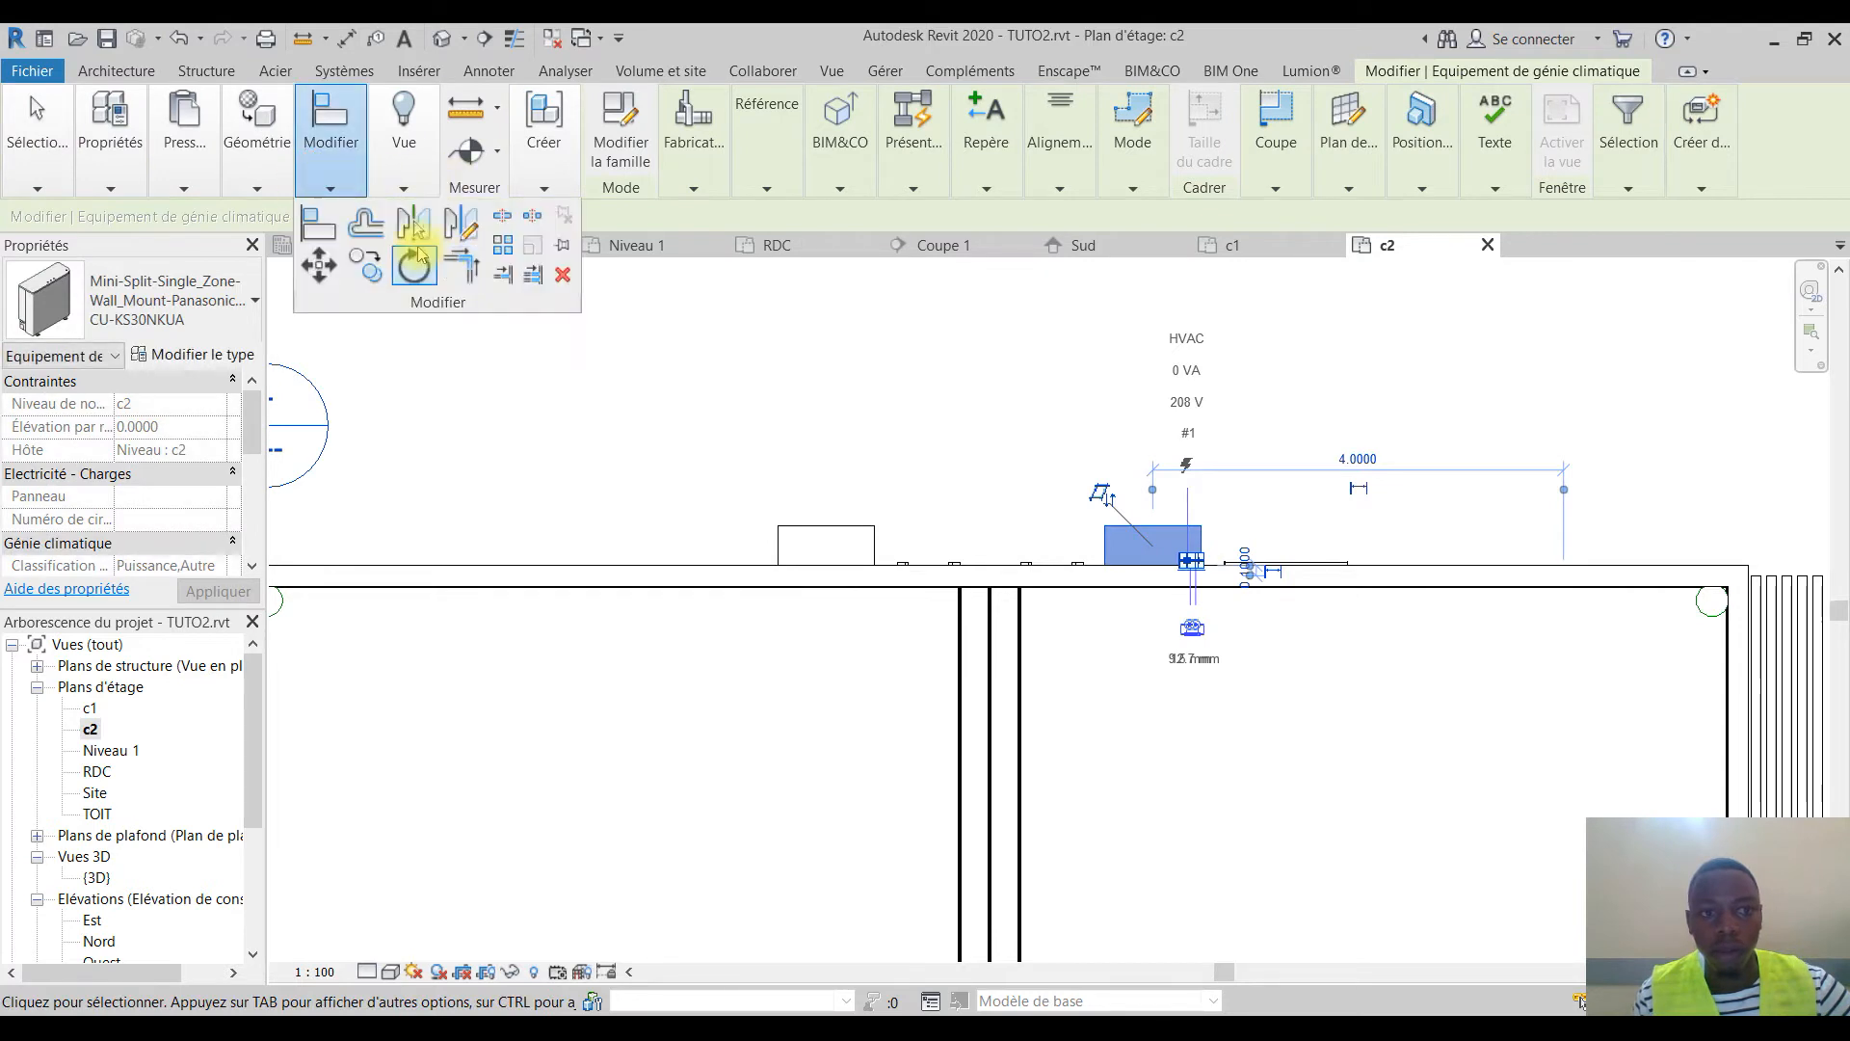
left_click(417, 273)
left_click(1447, 542)
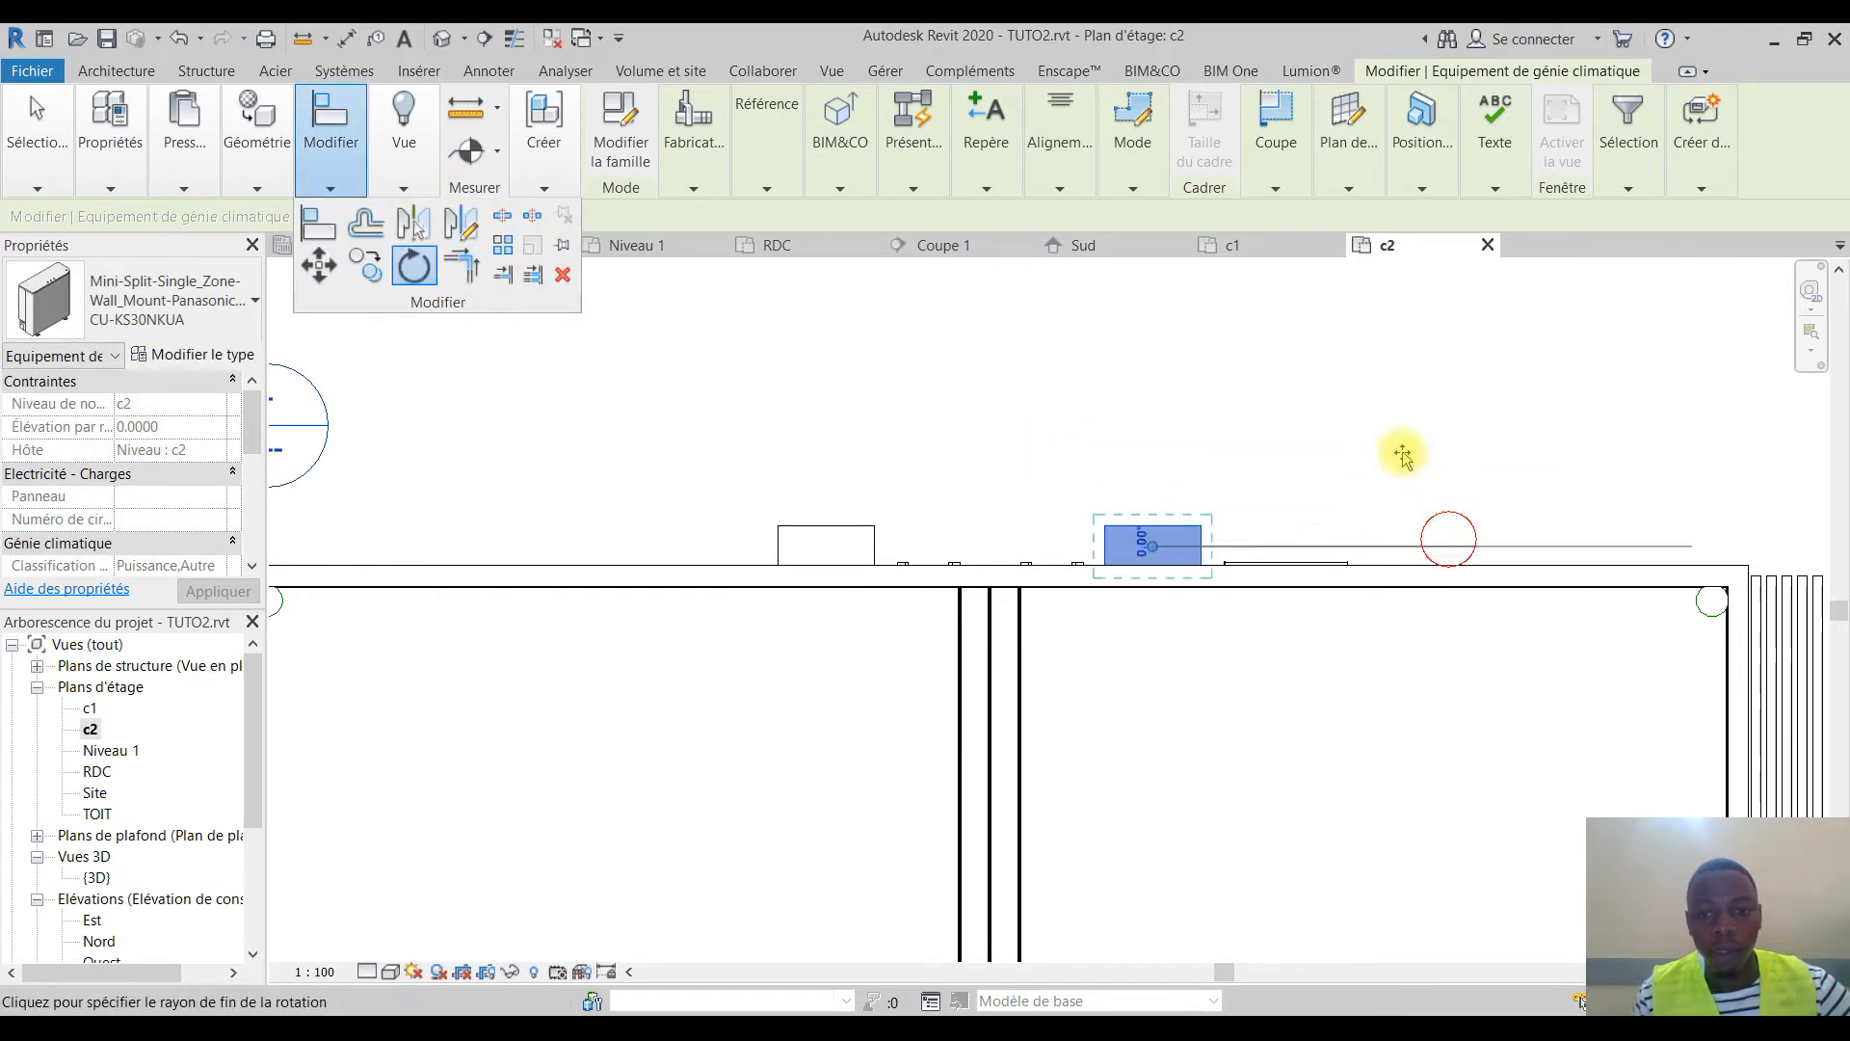
left_click(639, 557)
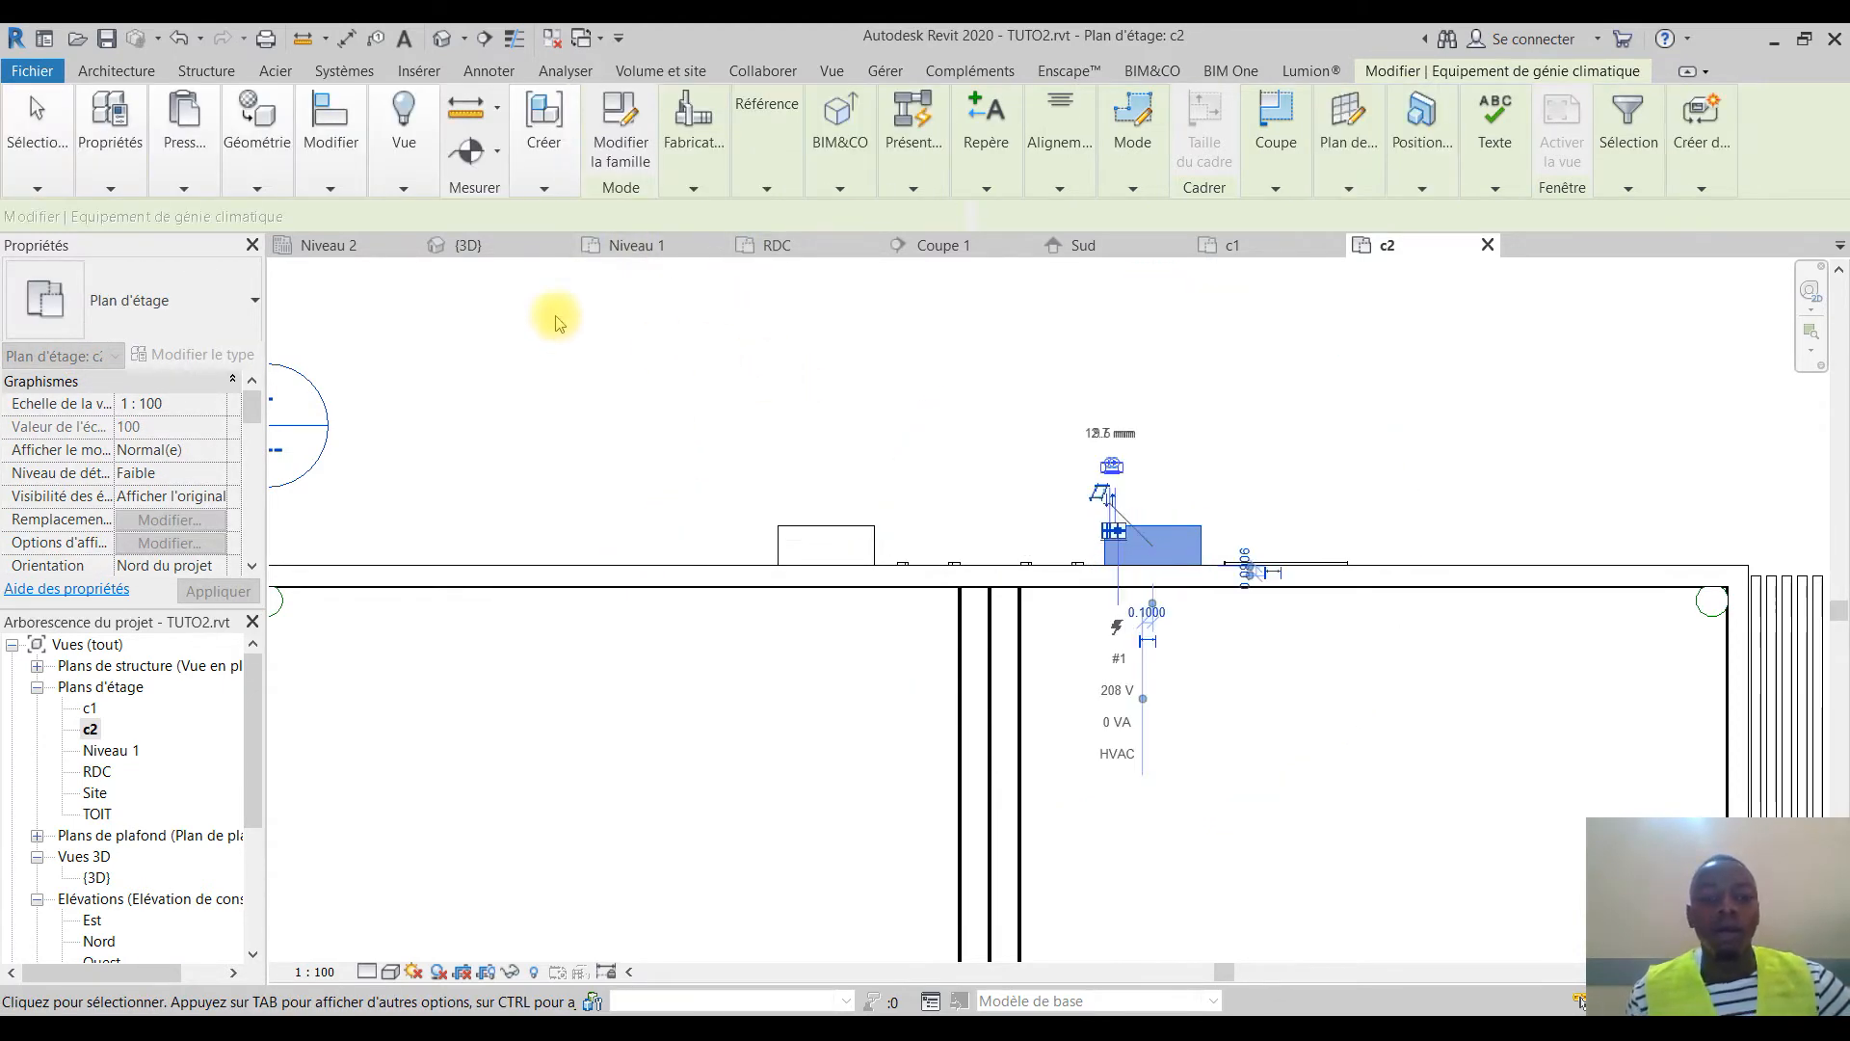
Clear the selection and examine the outdoor units' orientation and the whole building in the 3D view
key("Escape")
left_click(469, 245)
middle_click_drag(1287, 620, 1334, 631, "shift")
scroll(1204, 733, "up", 1)
middle_click_drag(1118, 771, 838, 597, "shift")
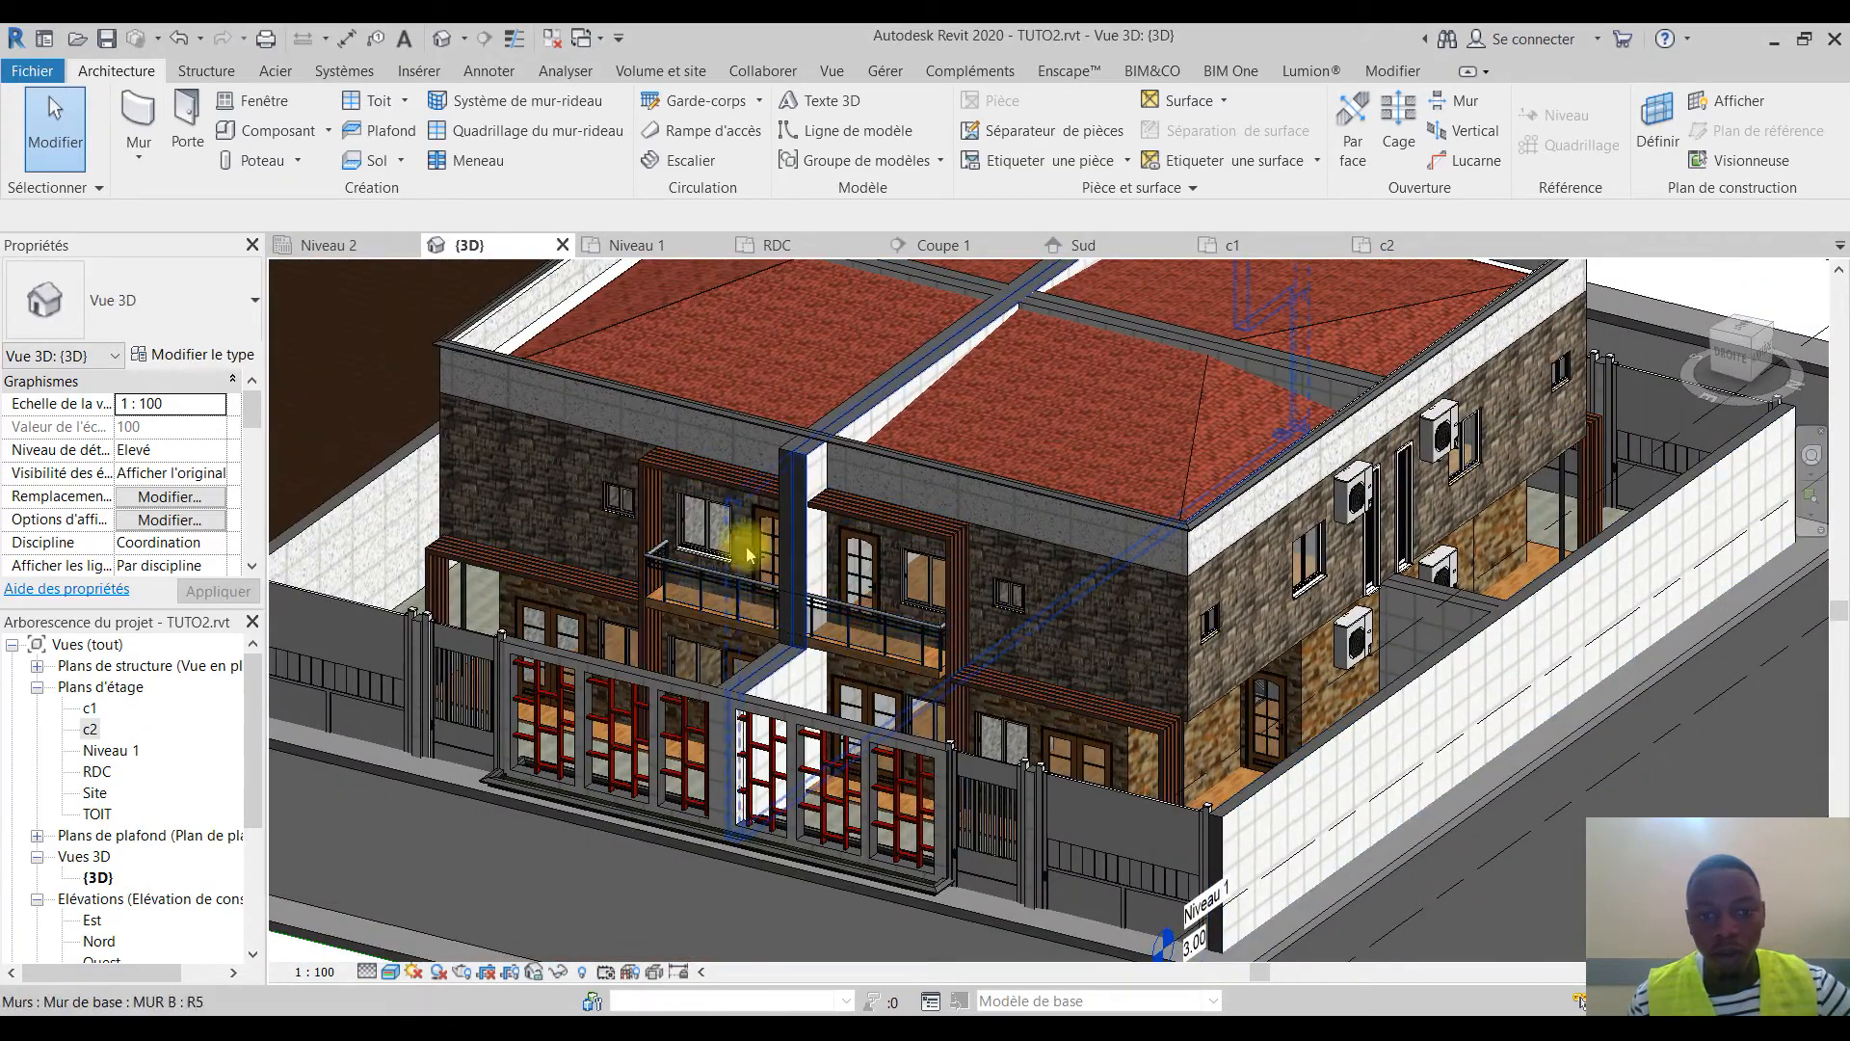
scroll(1171, 663, "down", 3)
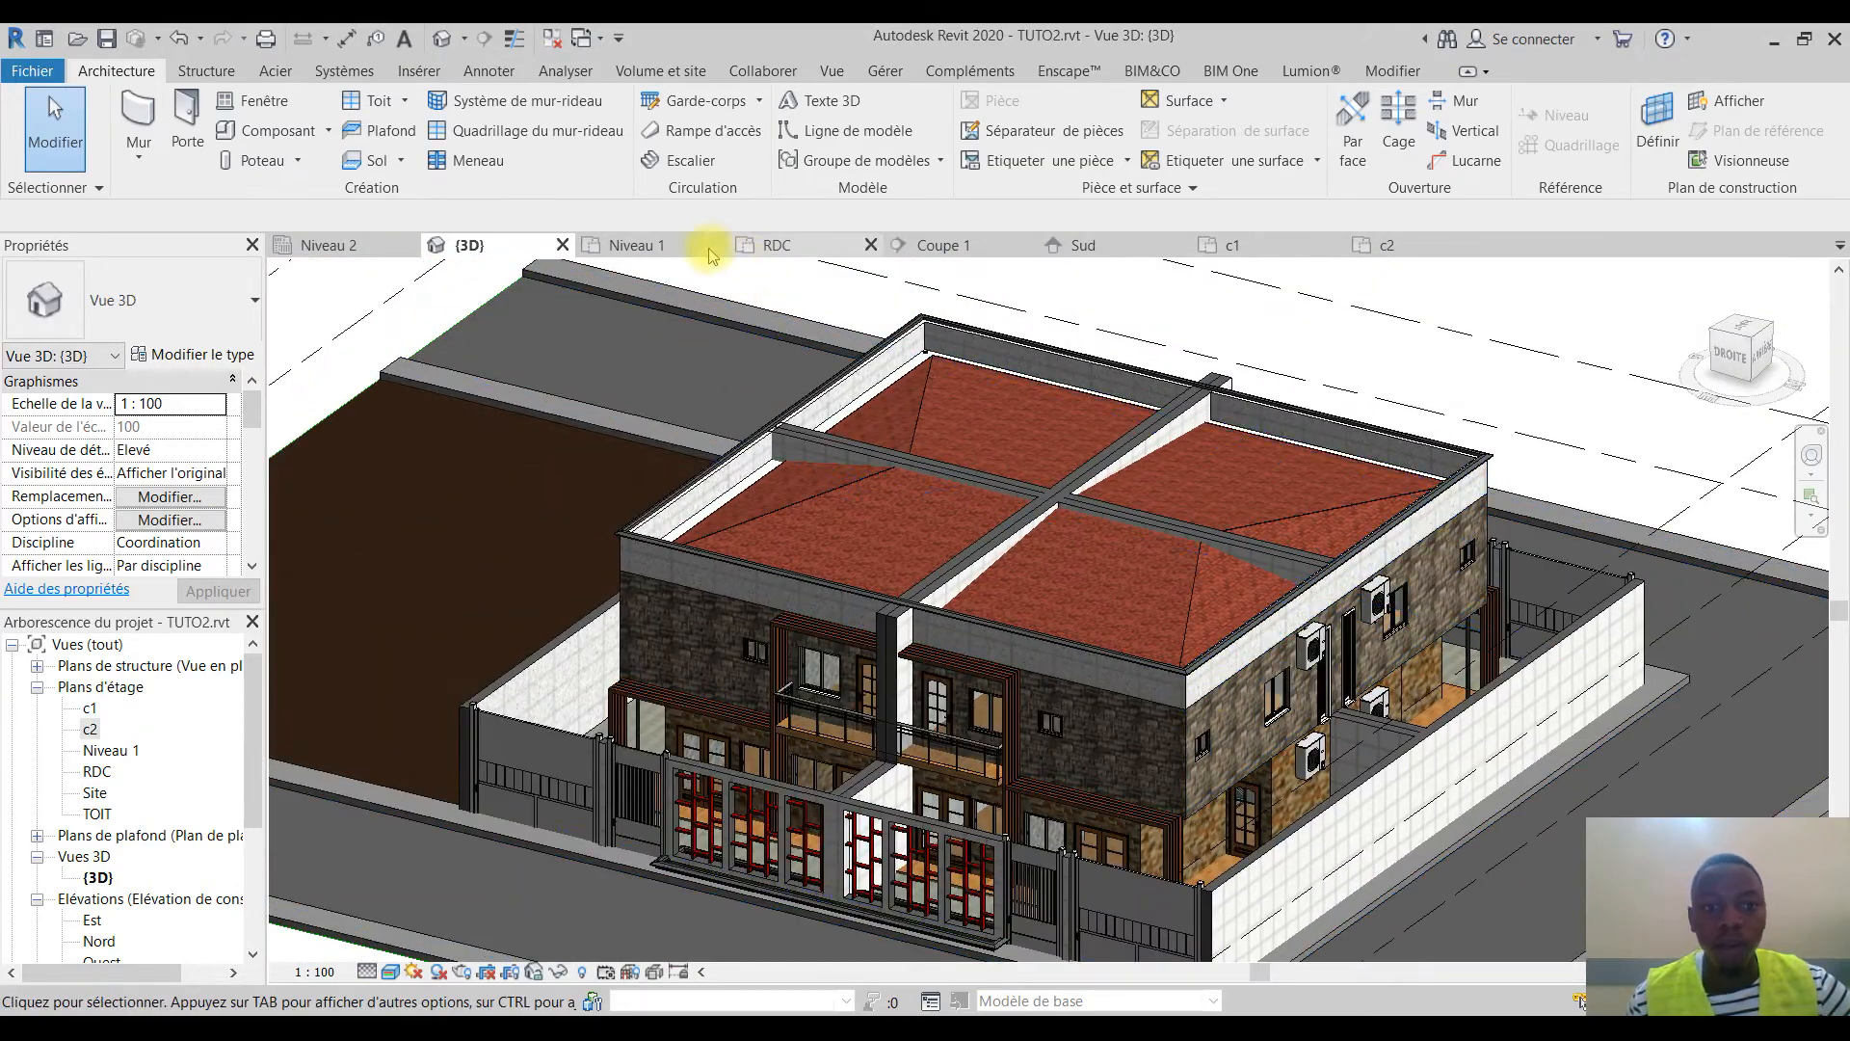
Examine the room layout of the upper dwellings in the RDC floor plan
left_click(777, 244)
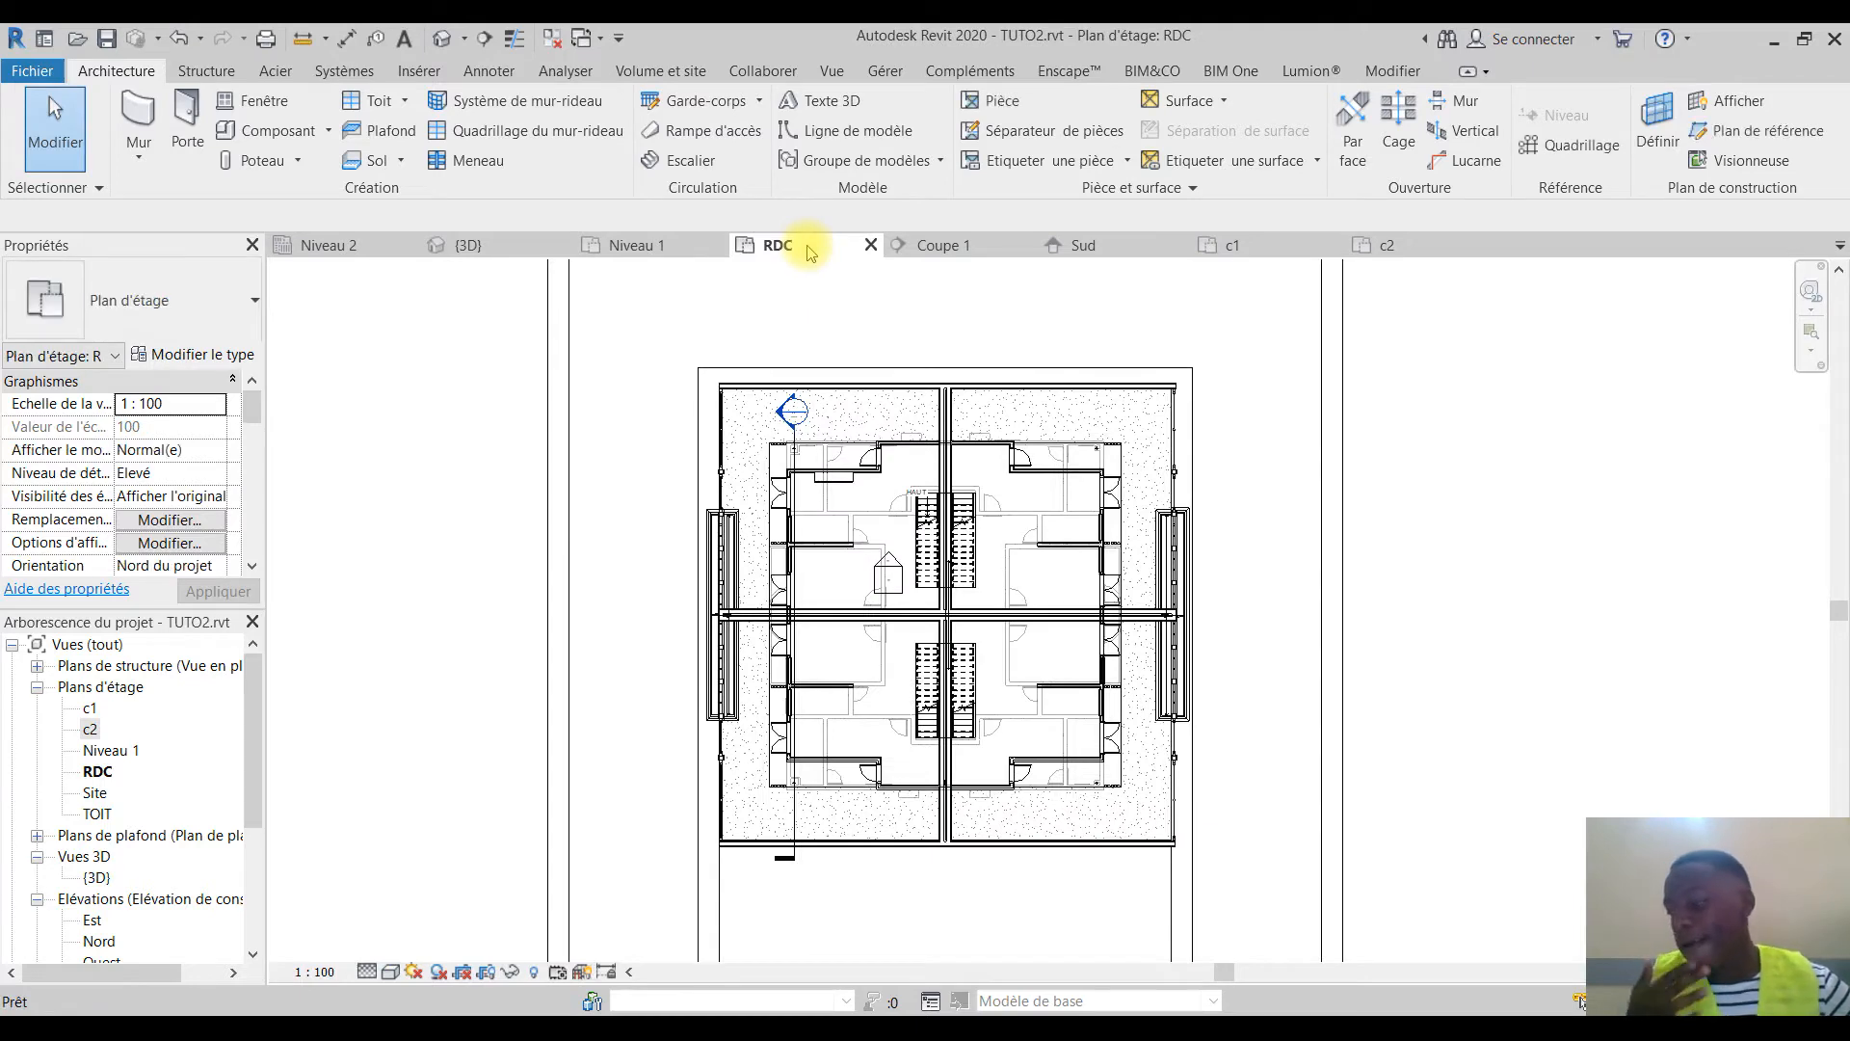
scroll(1060, 742, "up", 3)
scroll(963, 588, "up", 2)
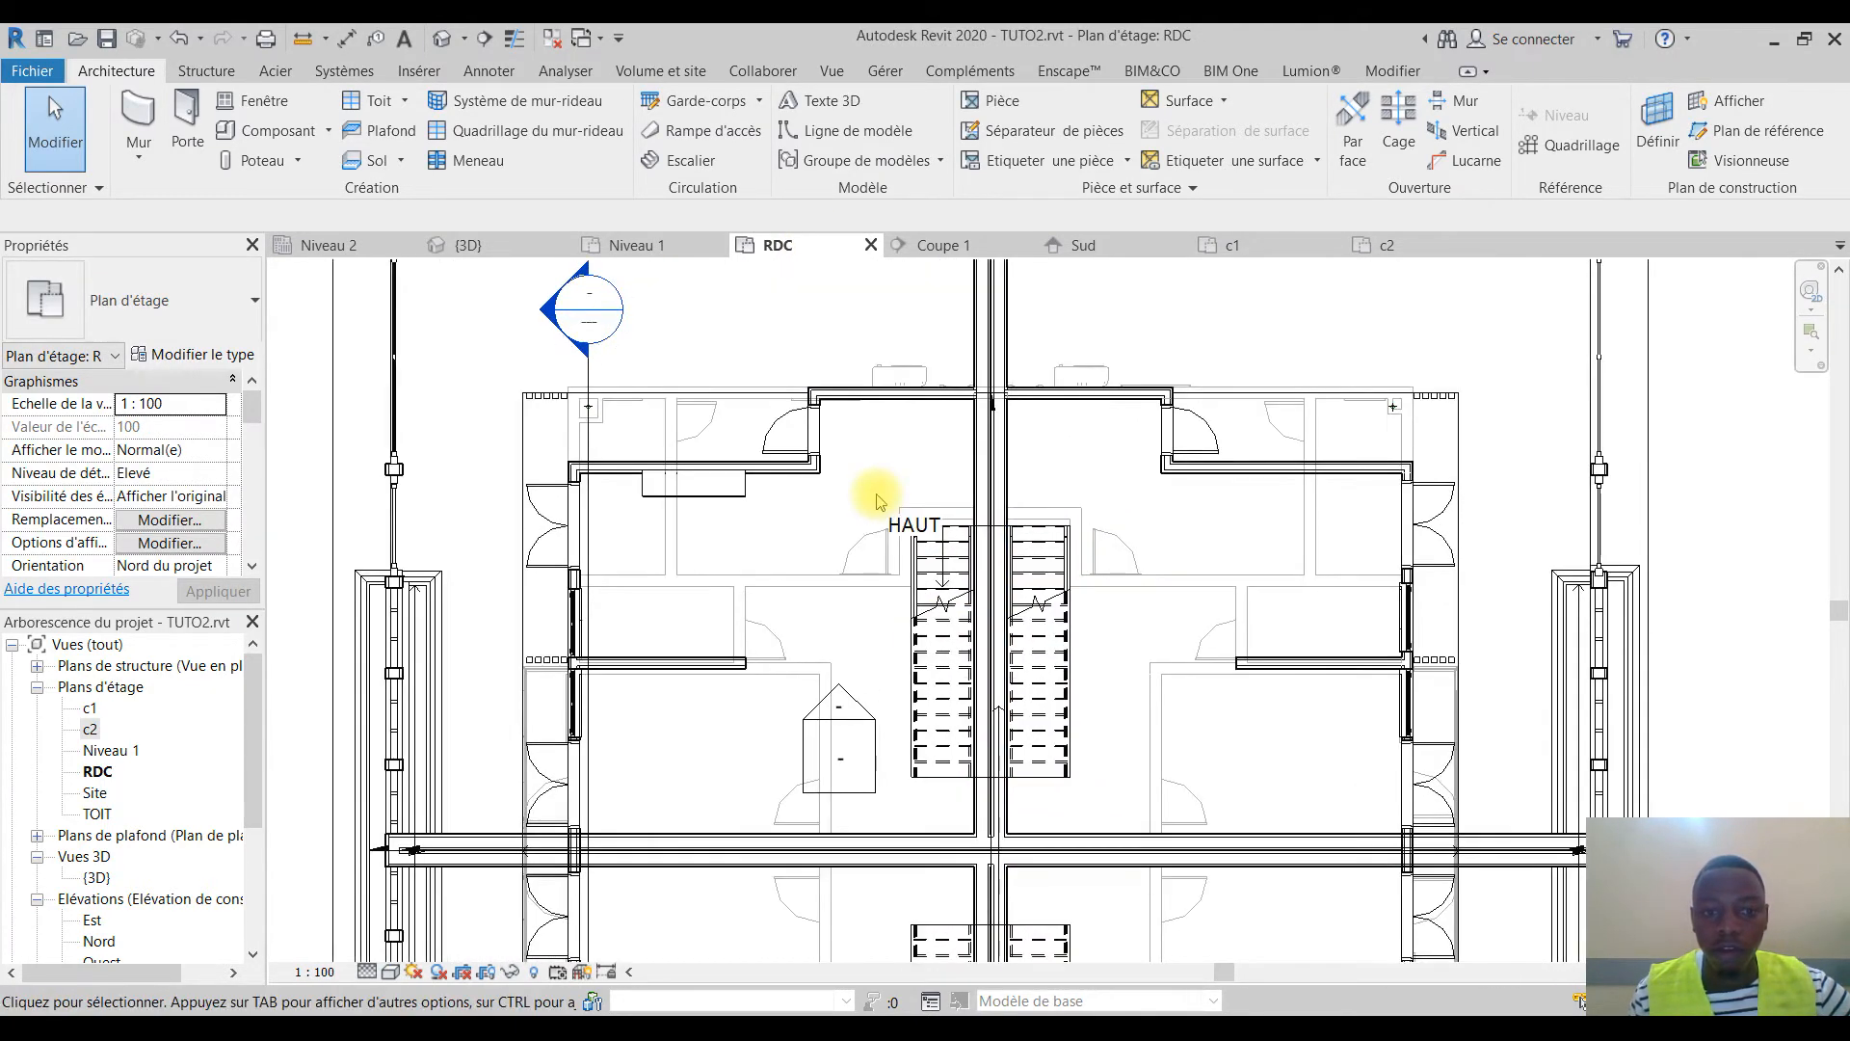
scroll(862, 525, "up", 1)
scroll(617, 513, "up", 1)
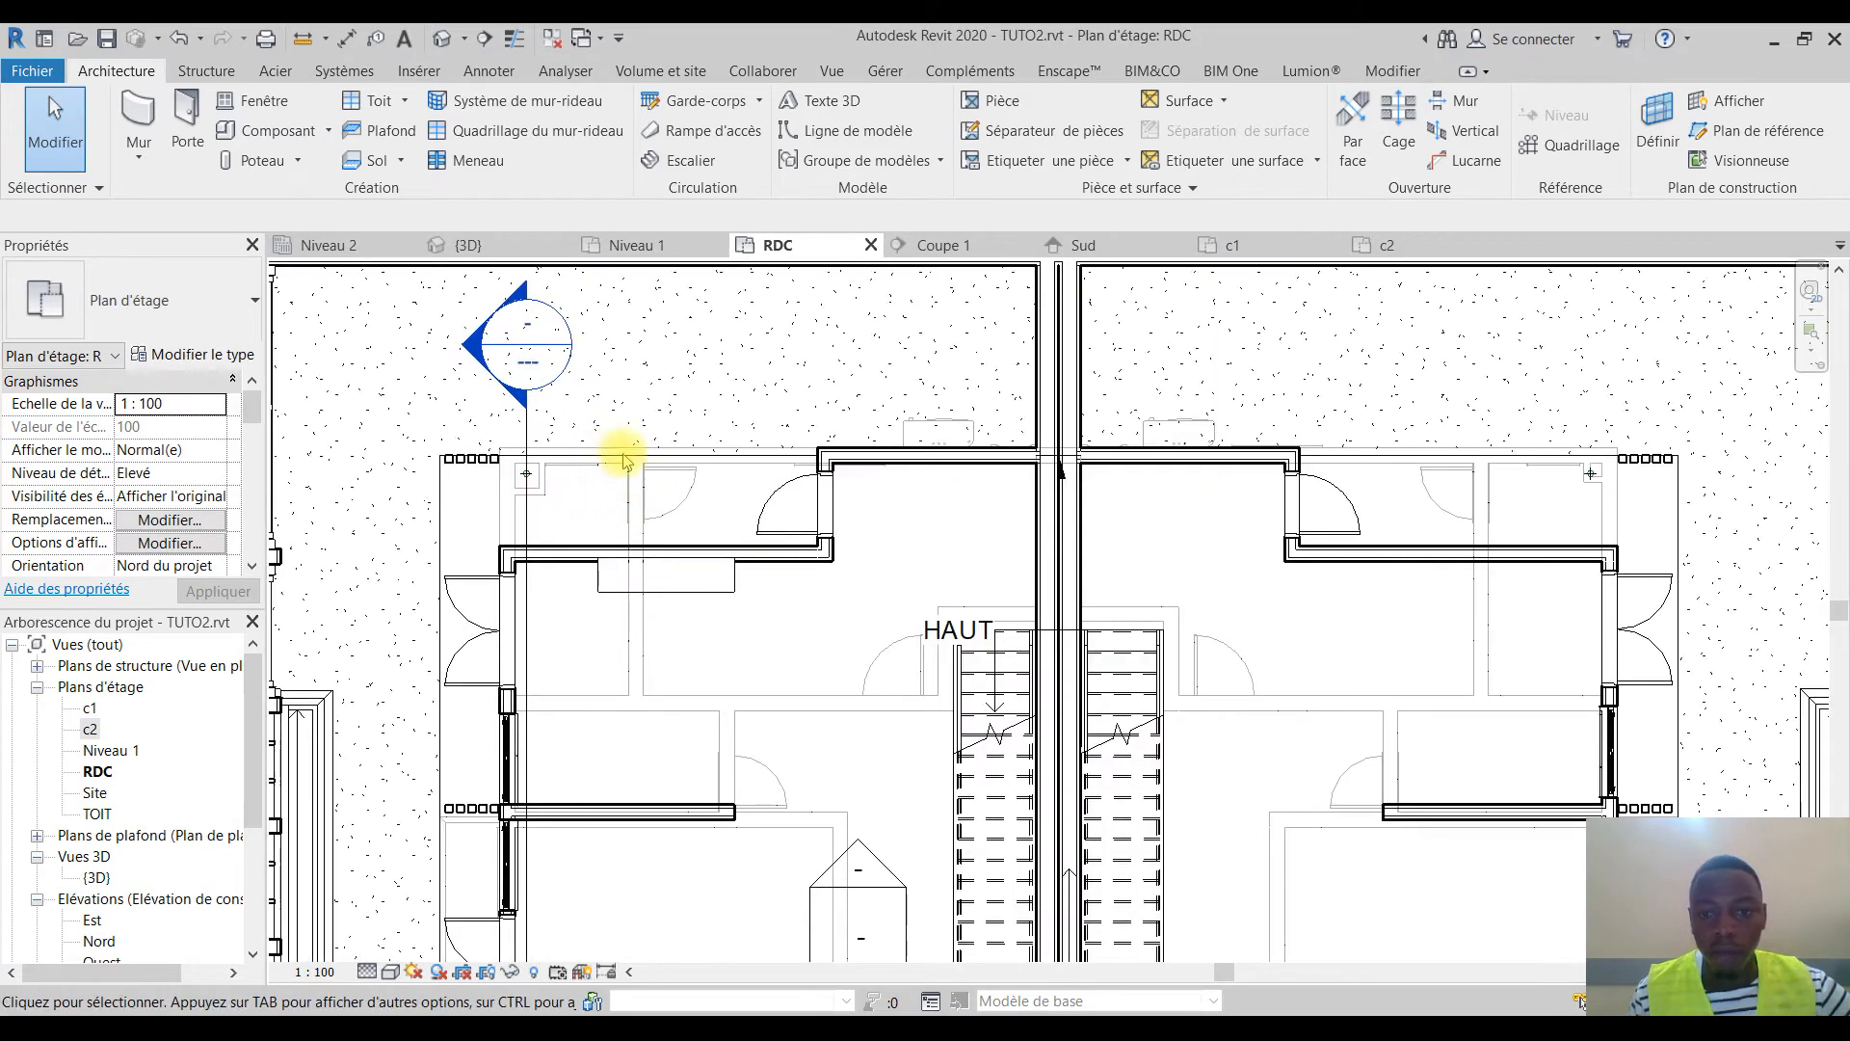
scroll(624, 461, "down", 1)
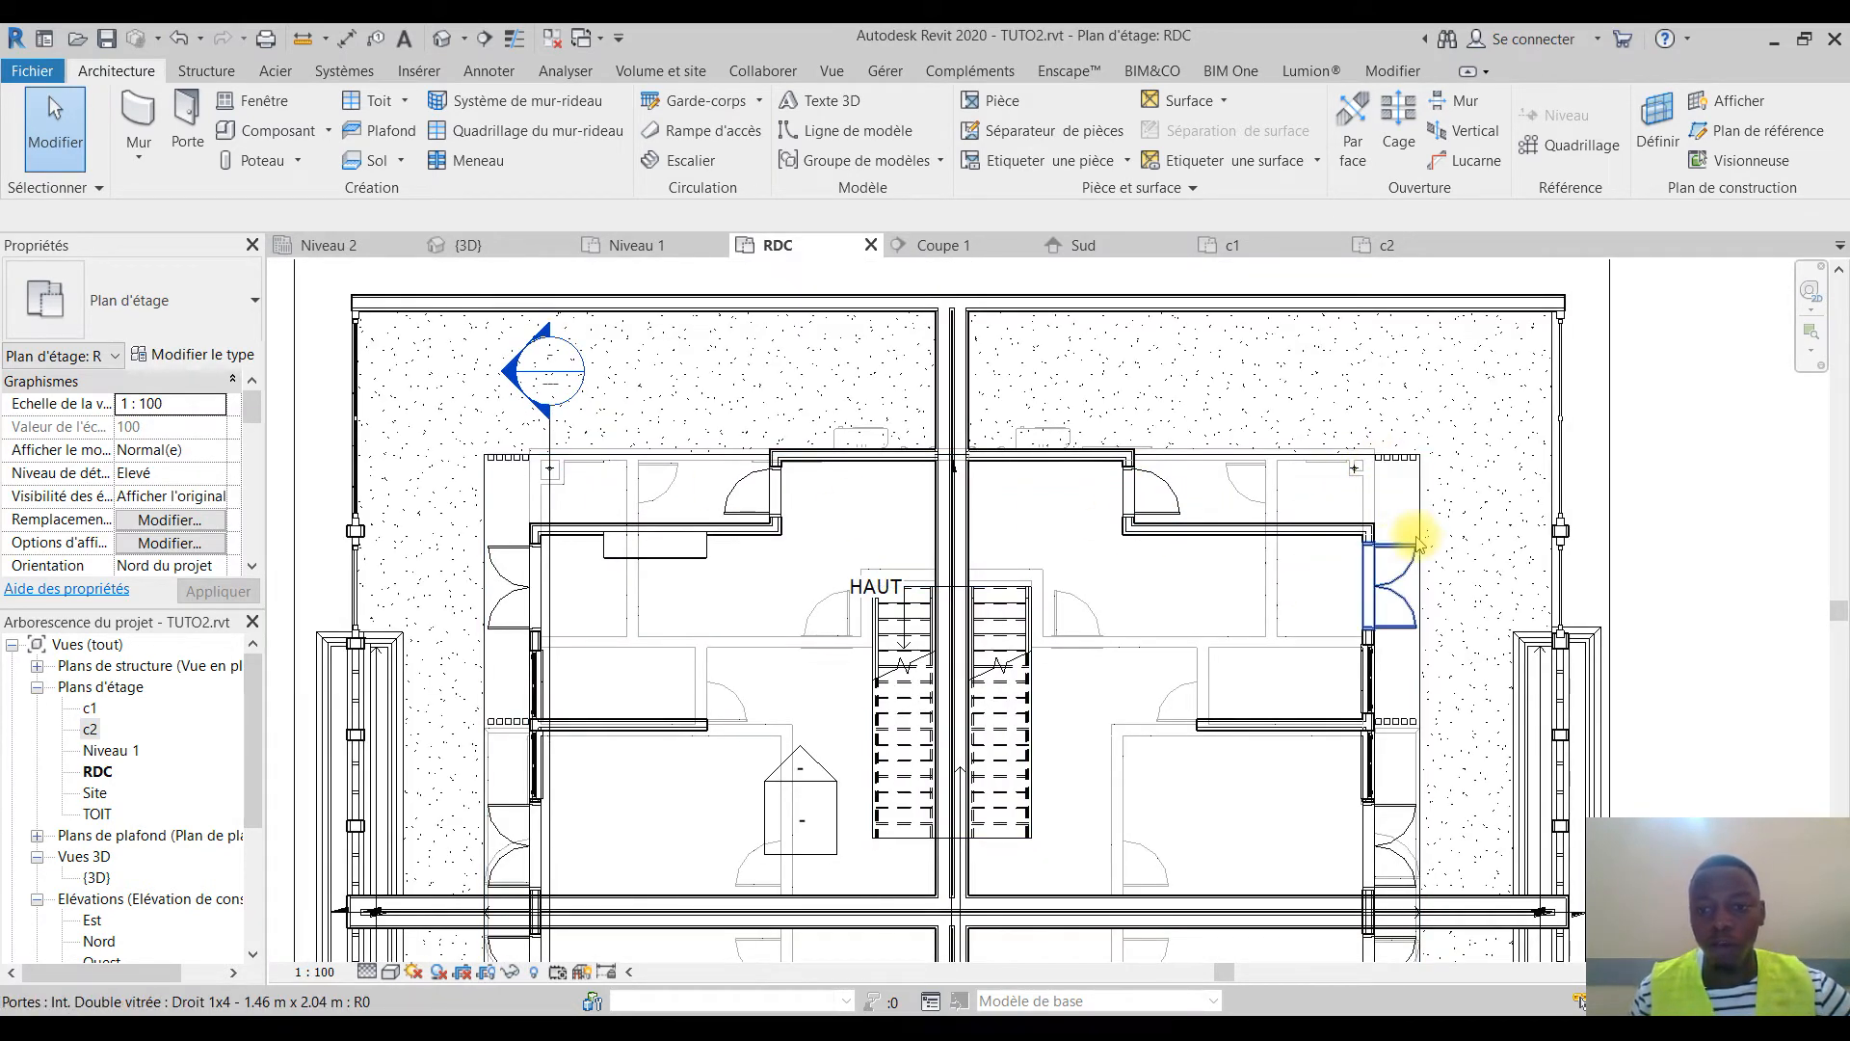
middle_click_drag(1075, 660, 1095, 592)
scroll(1177, 637, "up", 1)
middle_click_drag(1175, 641, 1176, 667)
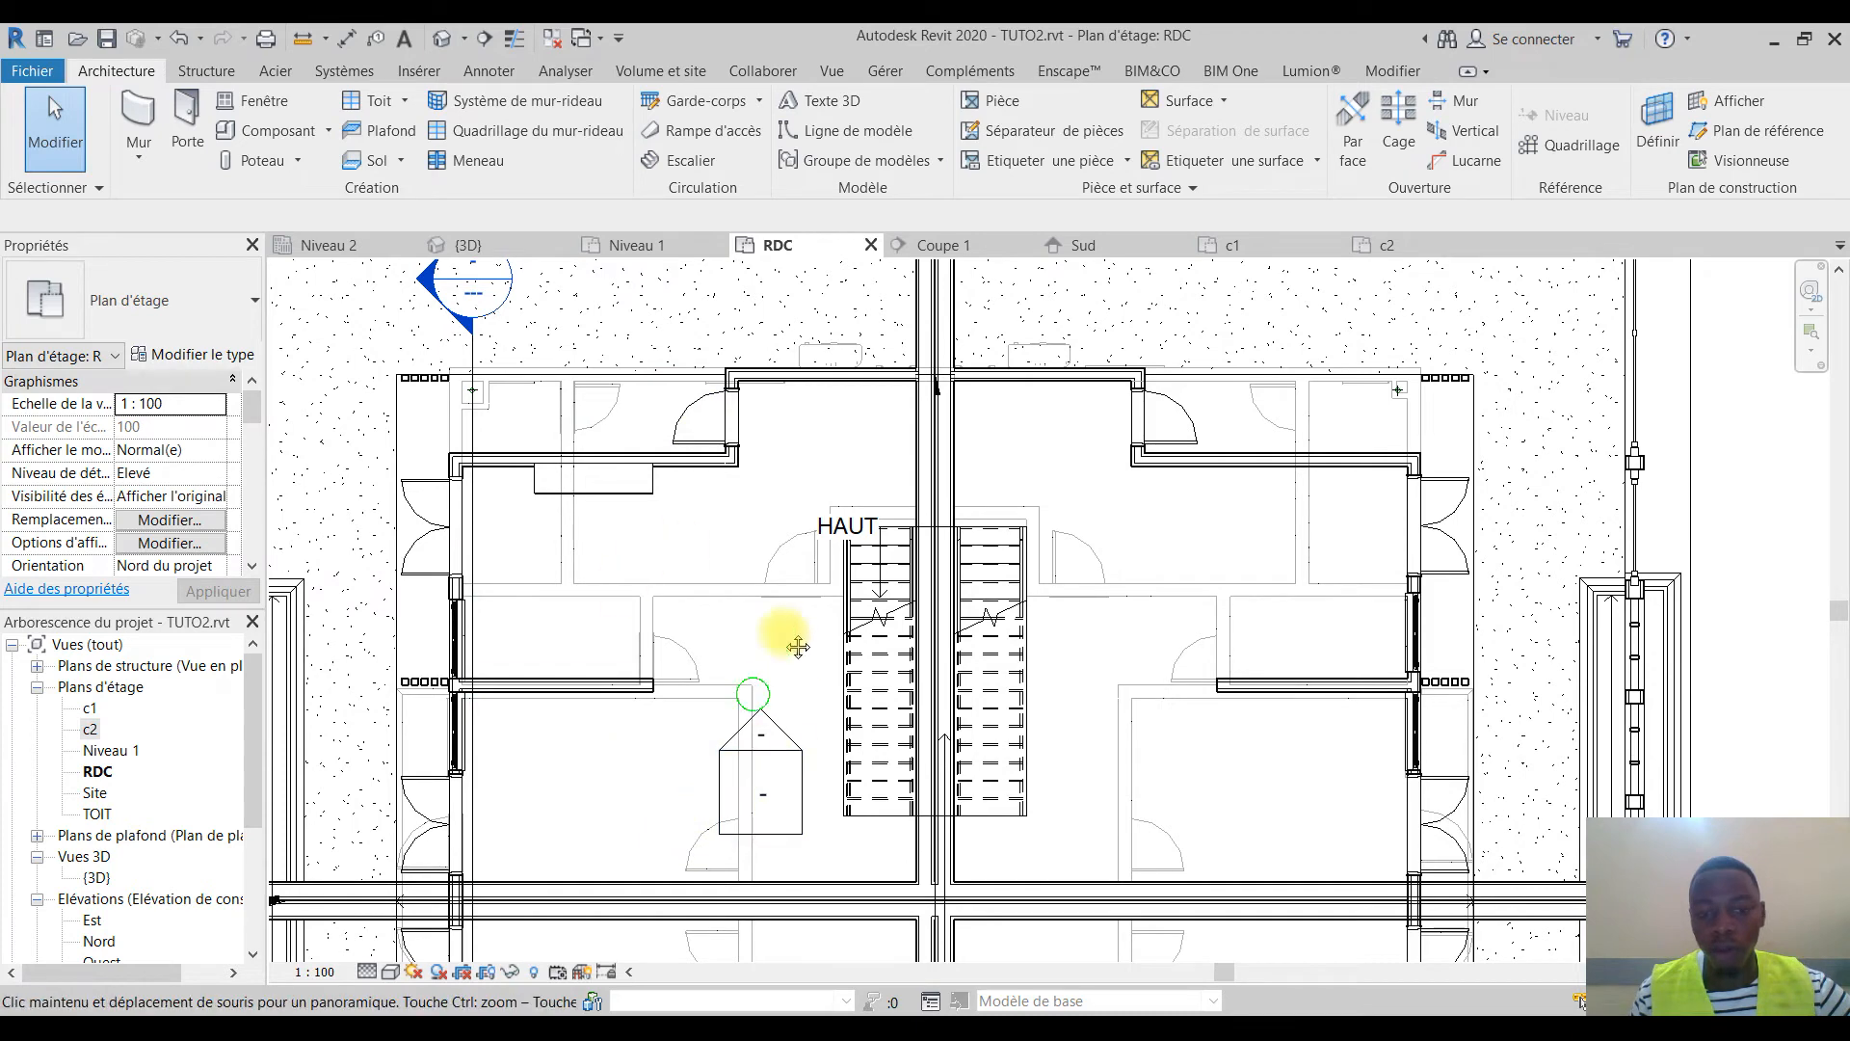
middle_click_drag(798, 647, 915, 387)
middle_click_drag(776, 436, 687, 663)
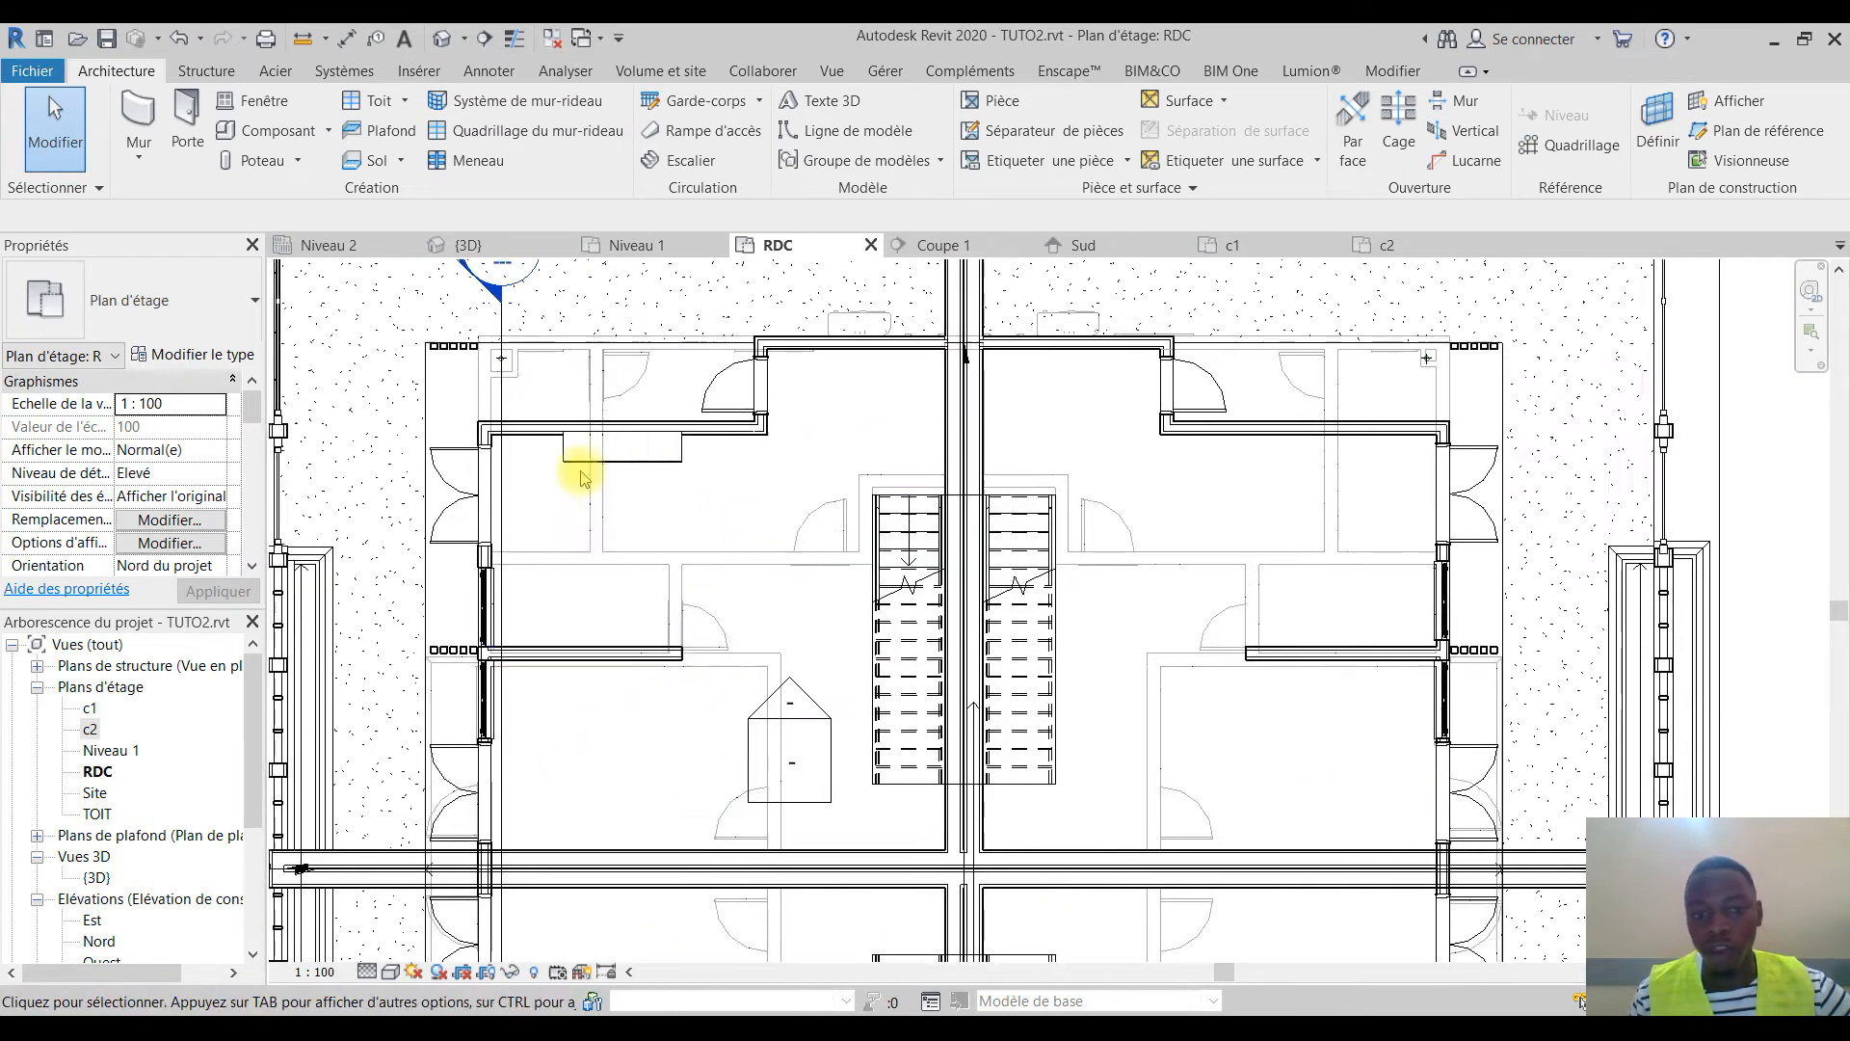
scroll(1060, 578, "down", 2)
scroll(1032, 661, "up", 3)
scroll(821, 559, "up", 1)
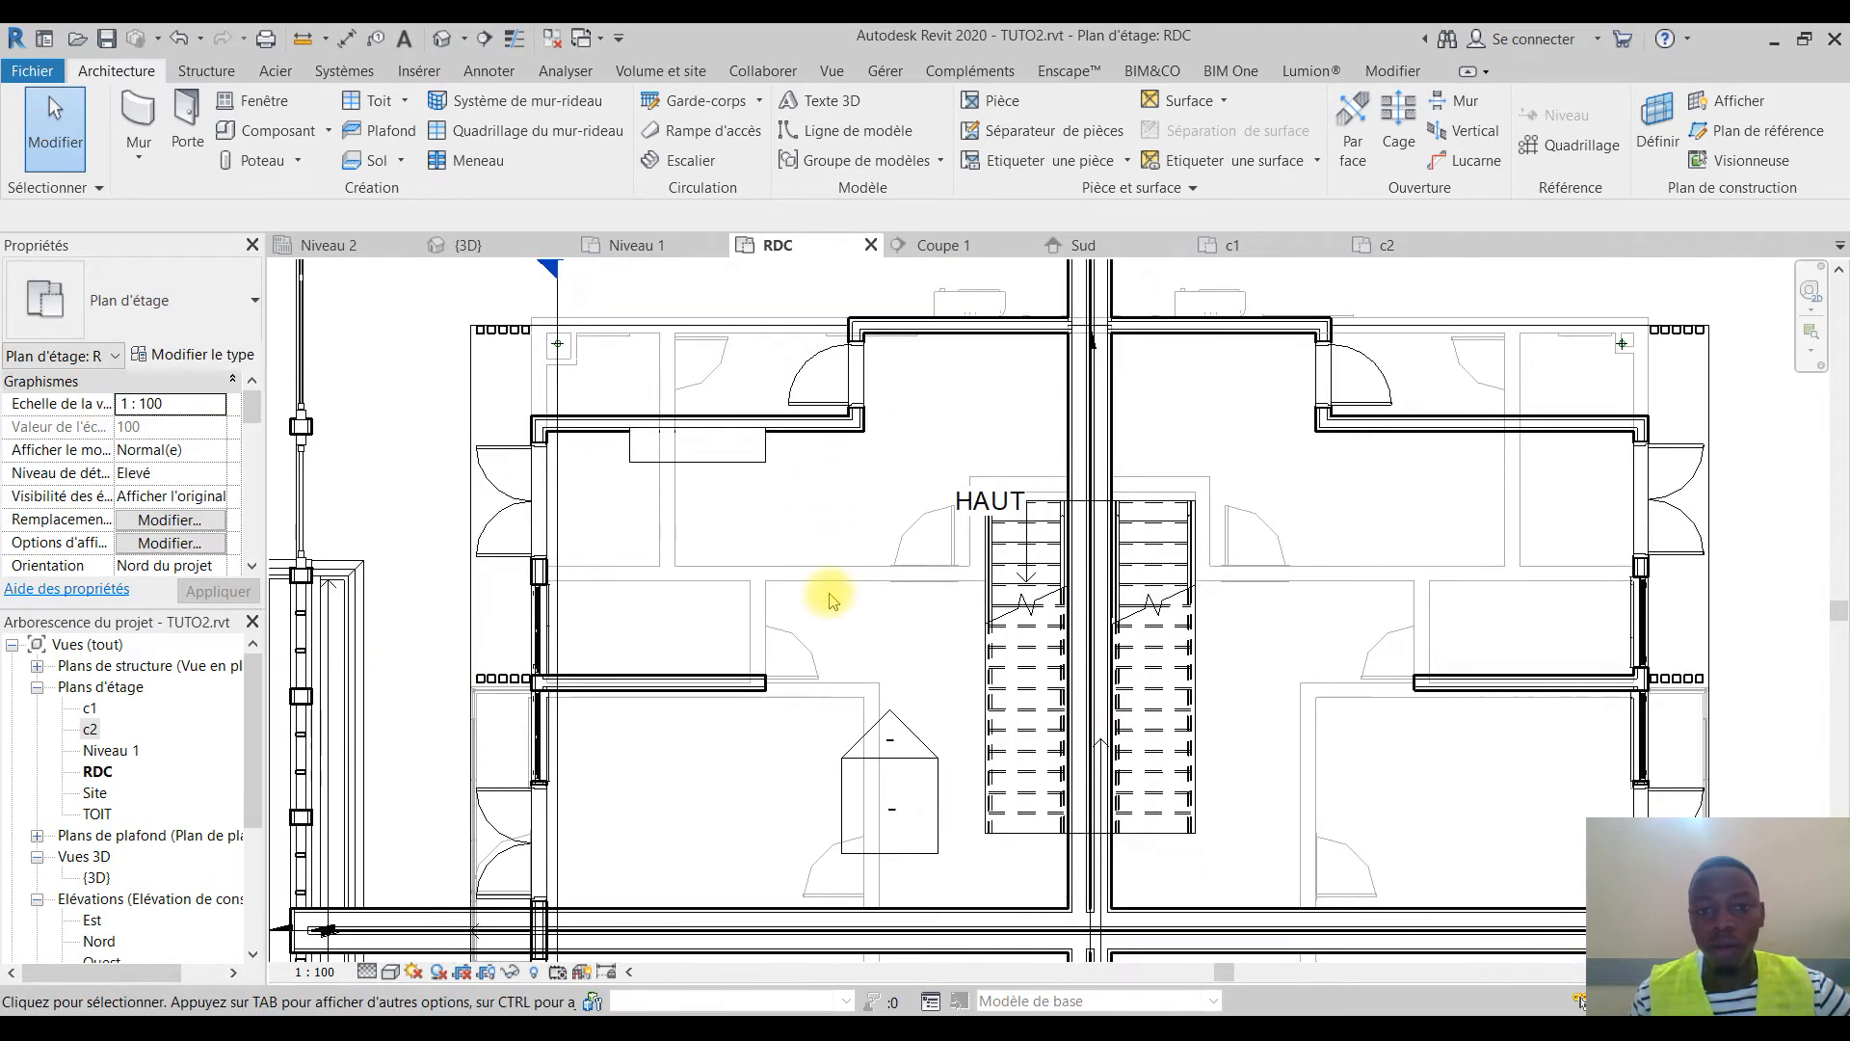
Start placing a component and browse for a family to load in the desktop's Revit 2017_Resources folder, under Libraries and France
left_click(284, 132)
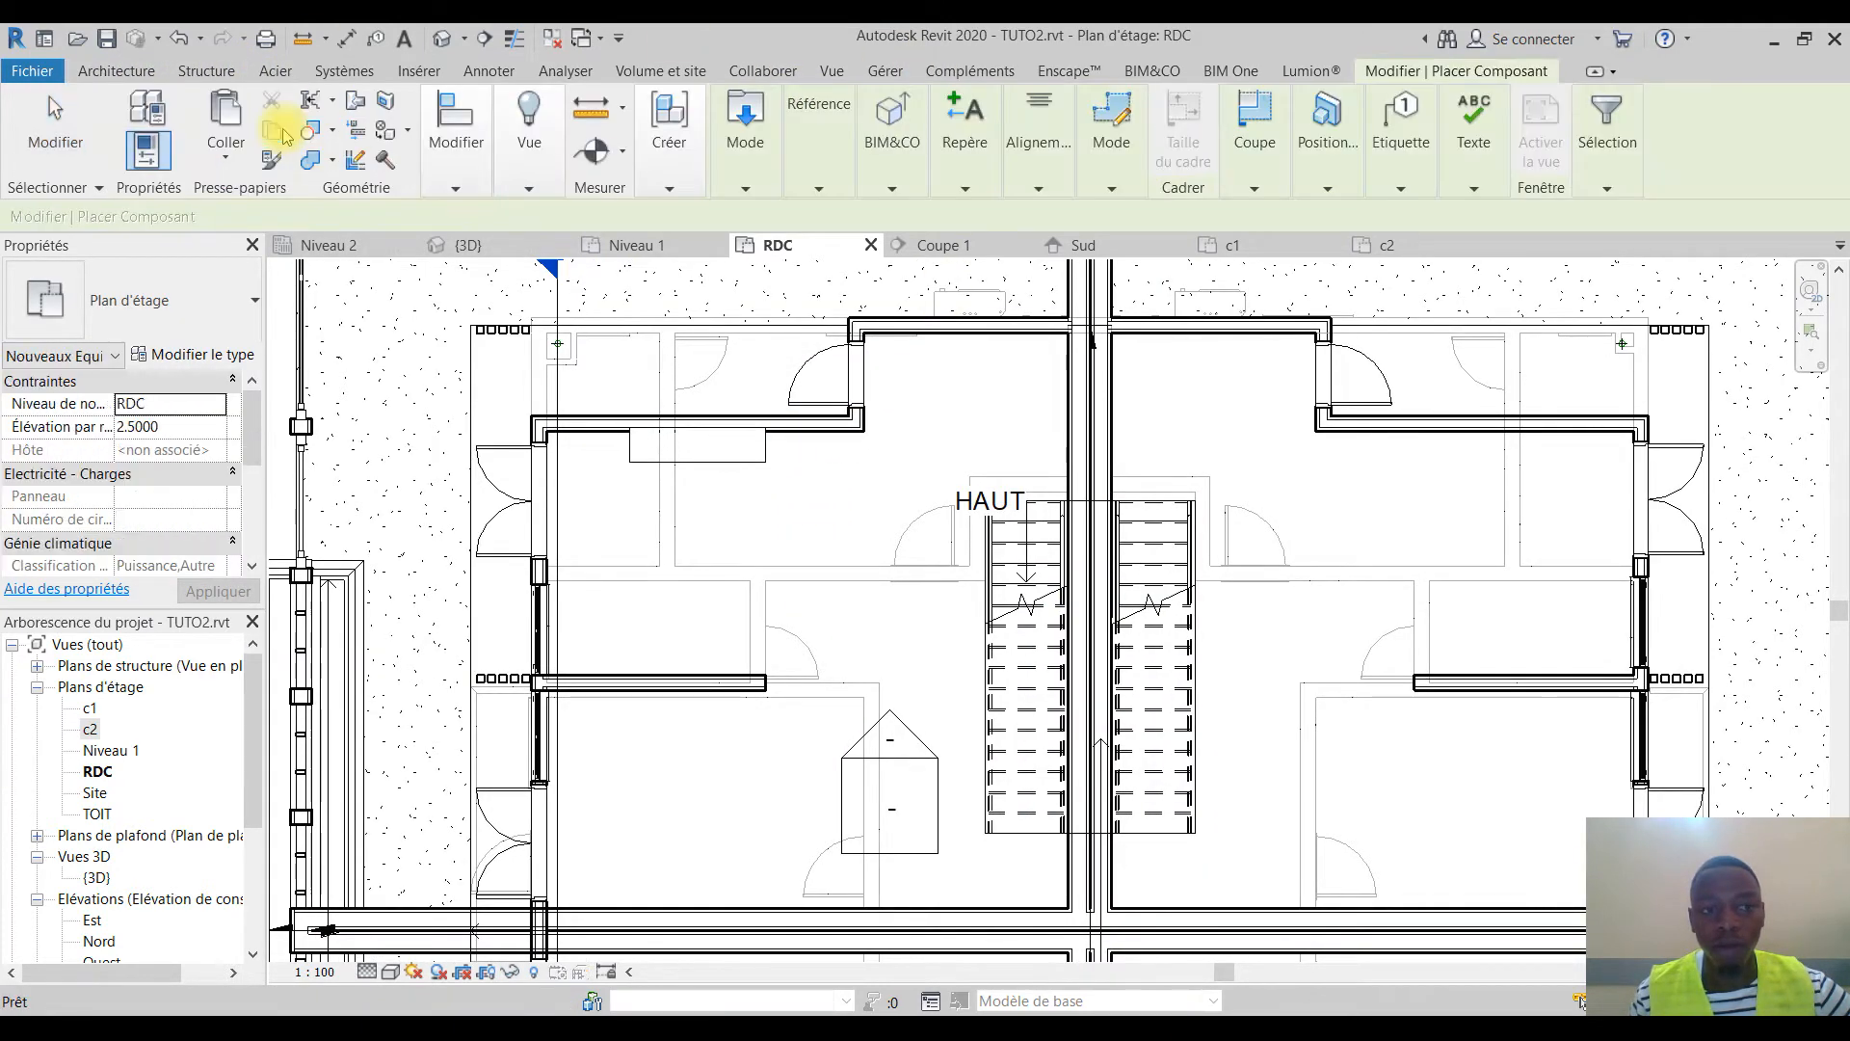
left_click(761, 169)
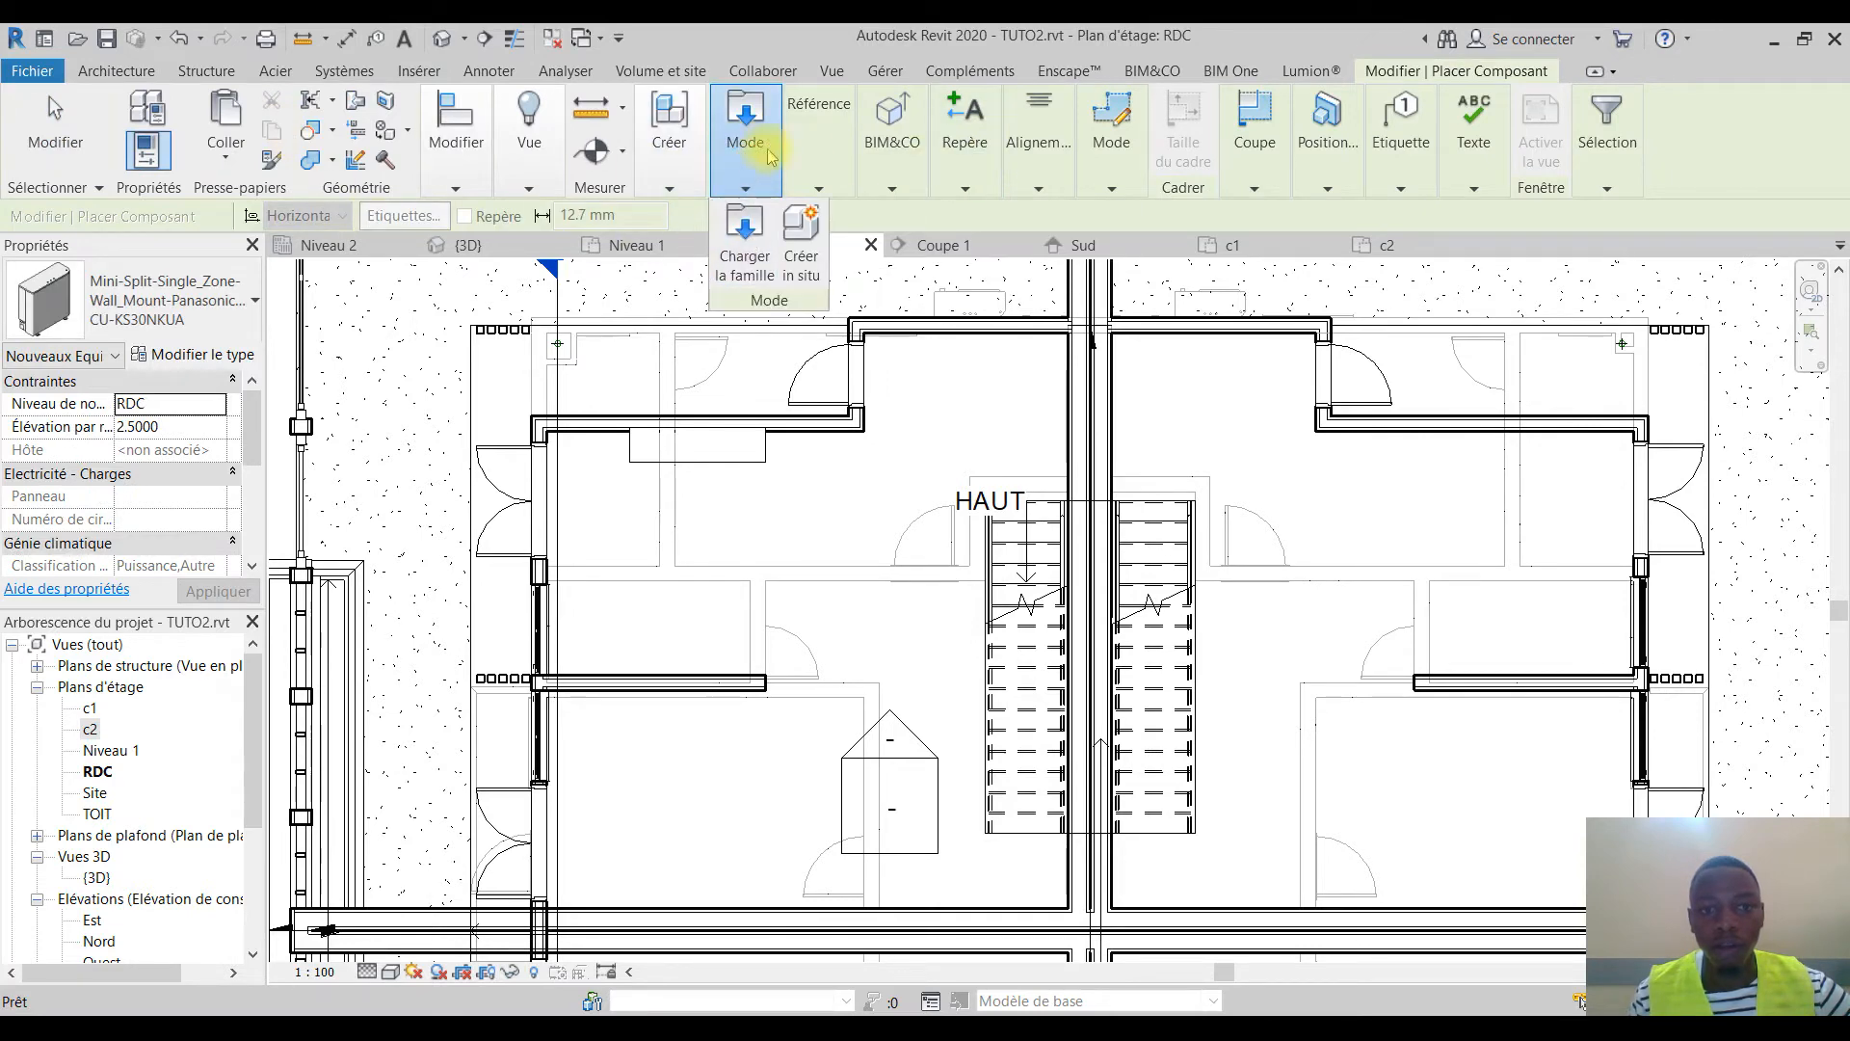
left_click(759, 265)
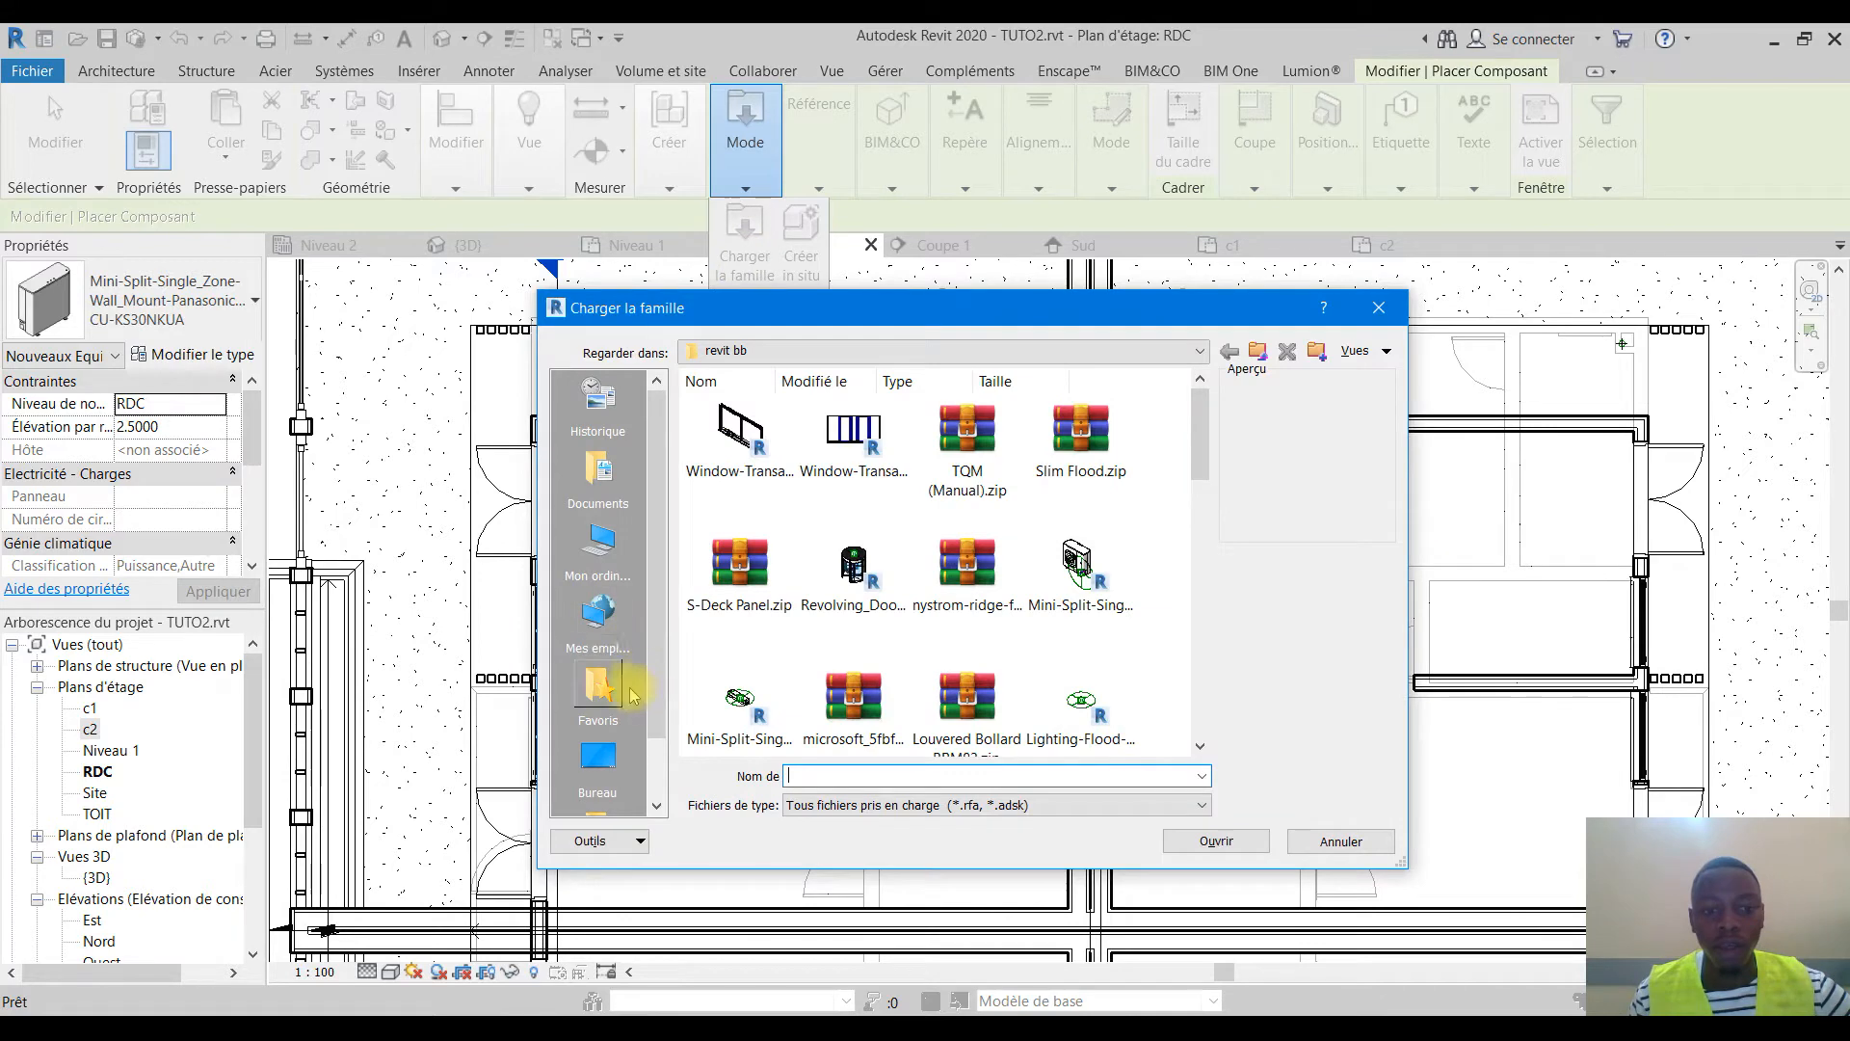
left_click(597, 759)
left_click_drag(1210, 465, 1199, 504)
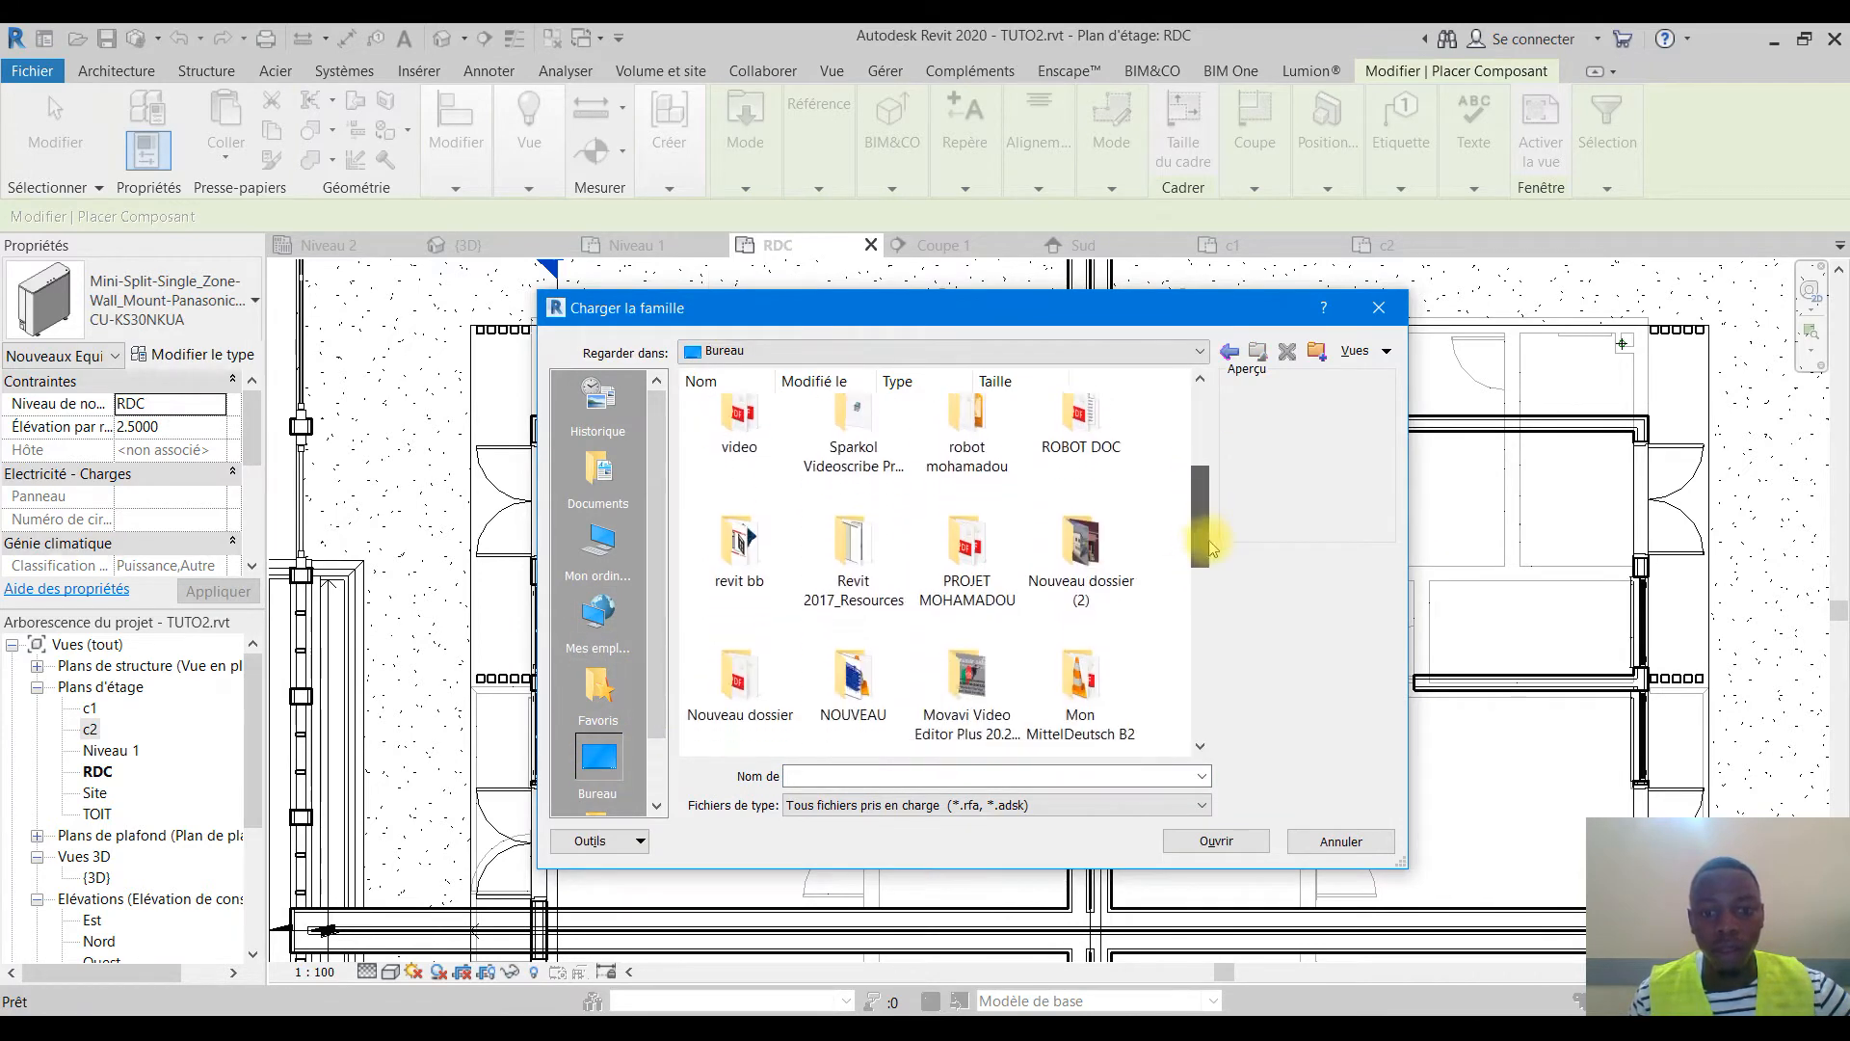
double_click(855, 506)
scroll(852, 661, "down", 5)
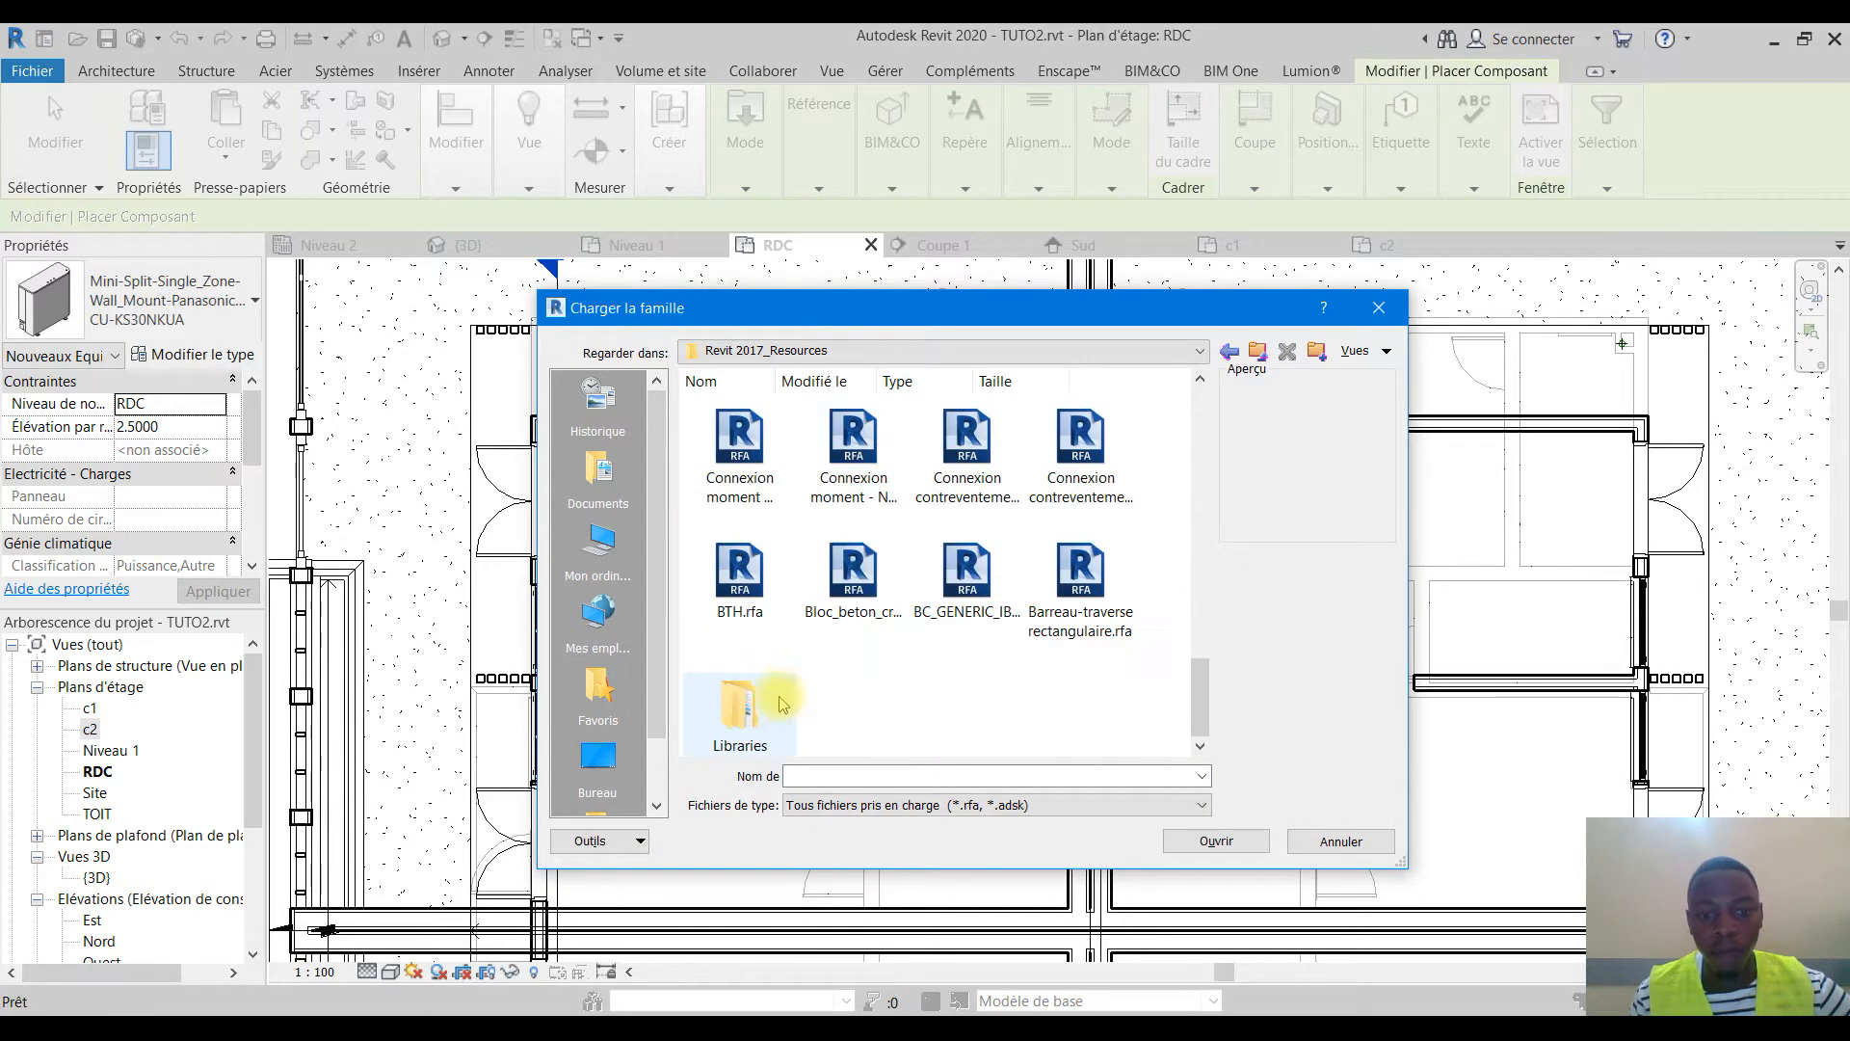
double_click(733, 692)
double_click(869, 439)
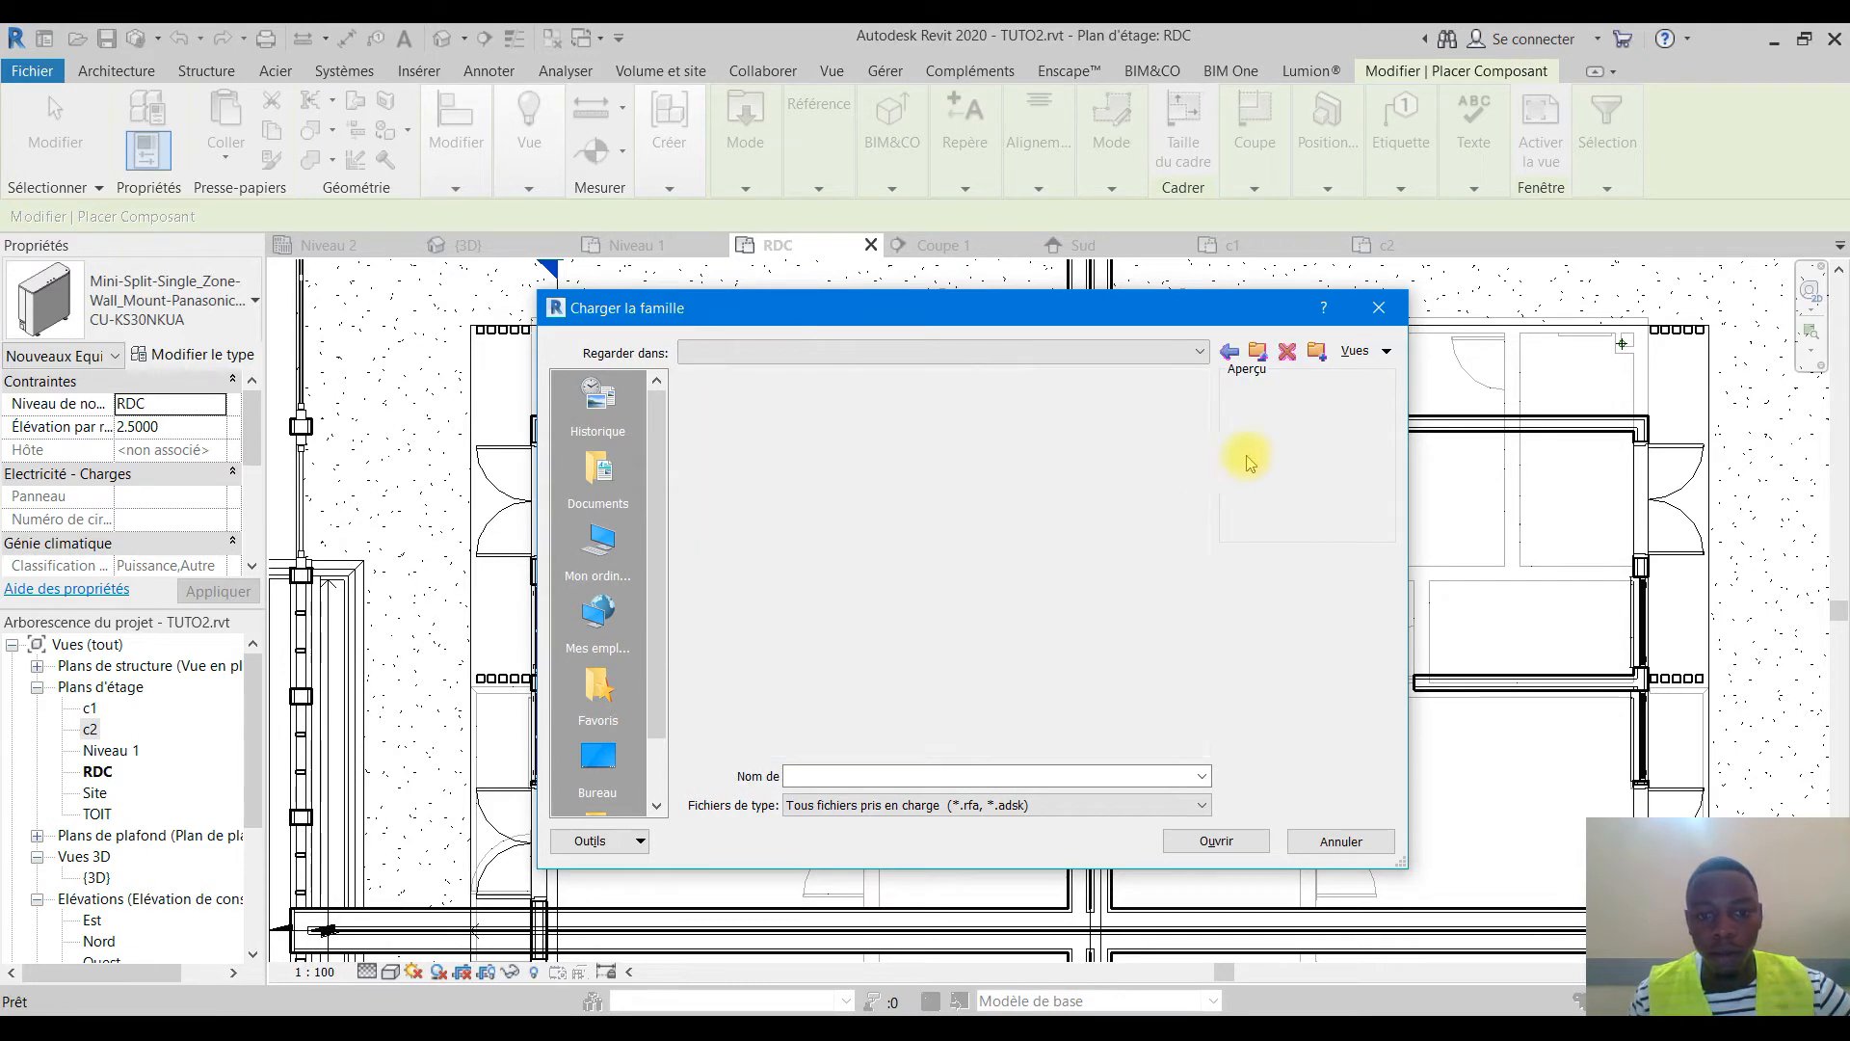
Load the table-and-chairs family from the Mobilier library's Salon - Salle à manger folder
left_click_drag(1204, 405, 1191, 521)
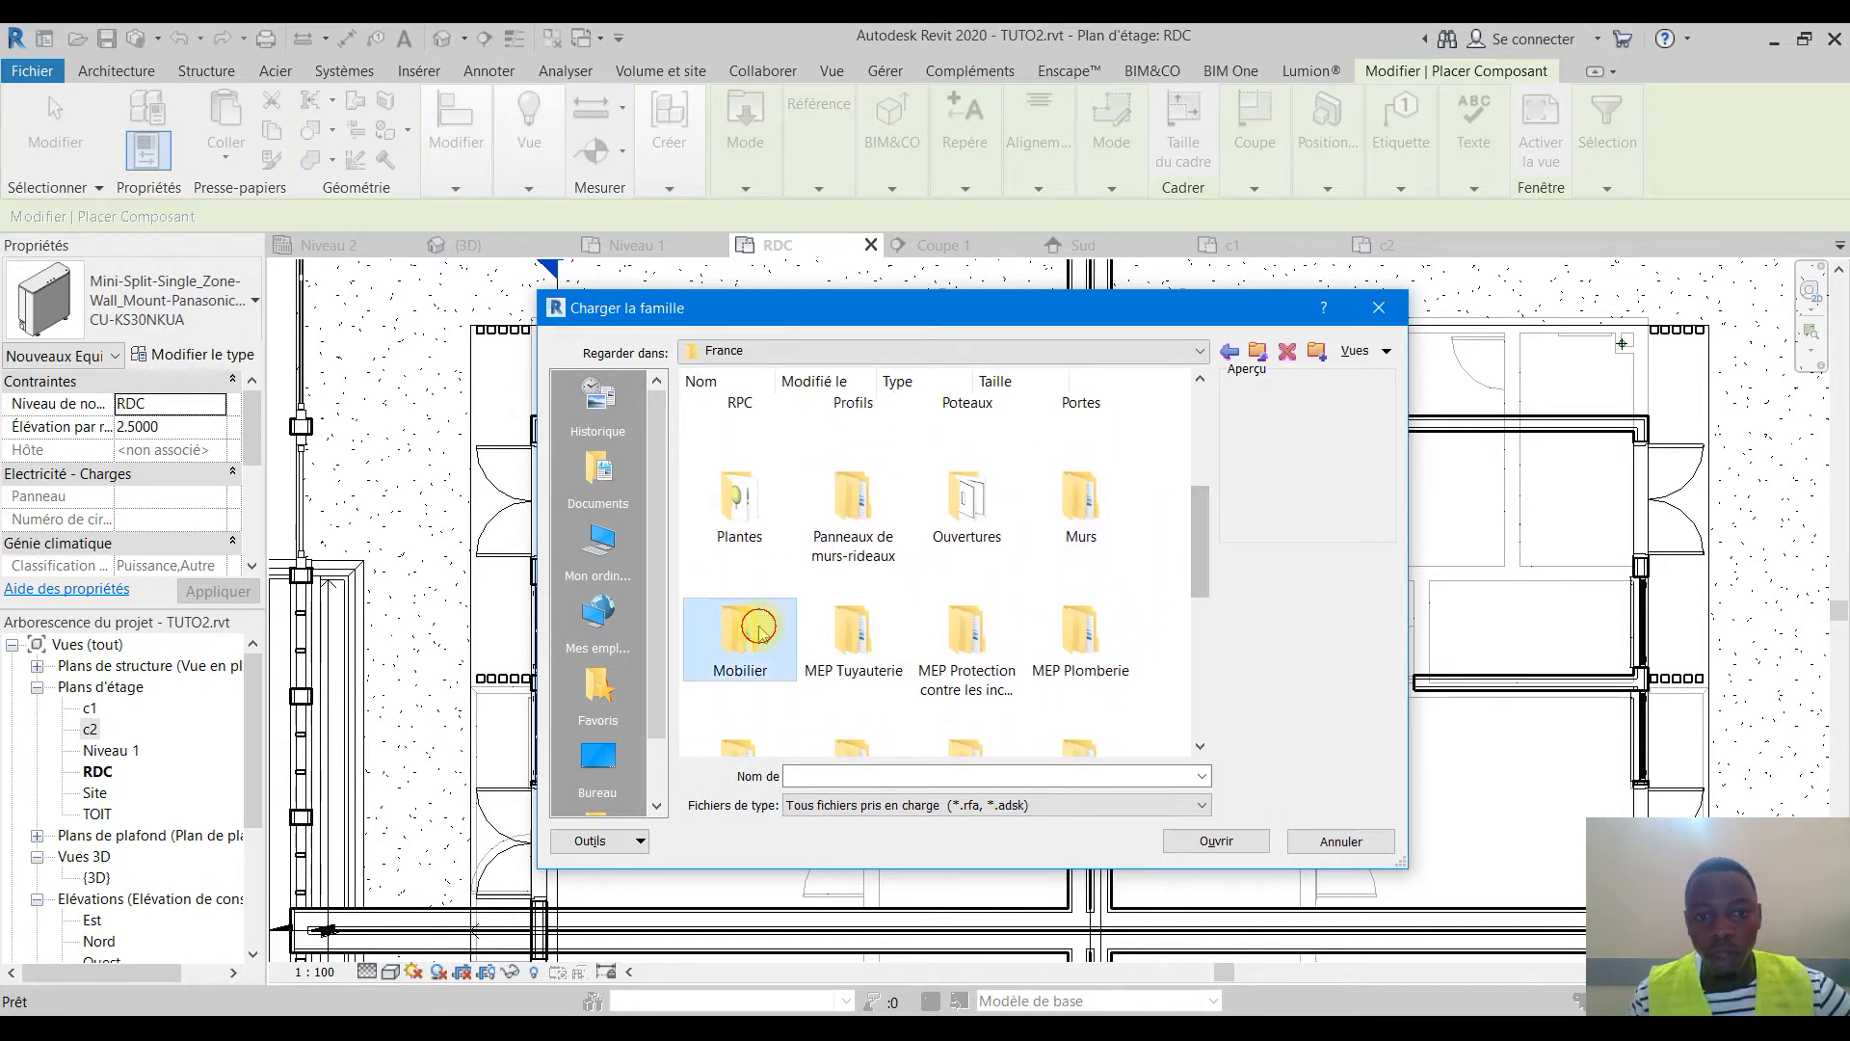
double_click(744, 655)
left_click(782, 452)
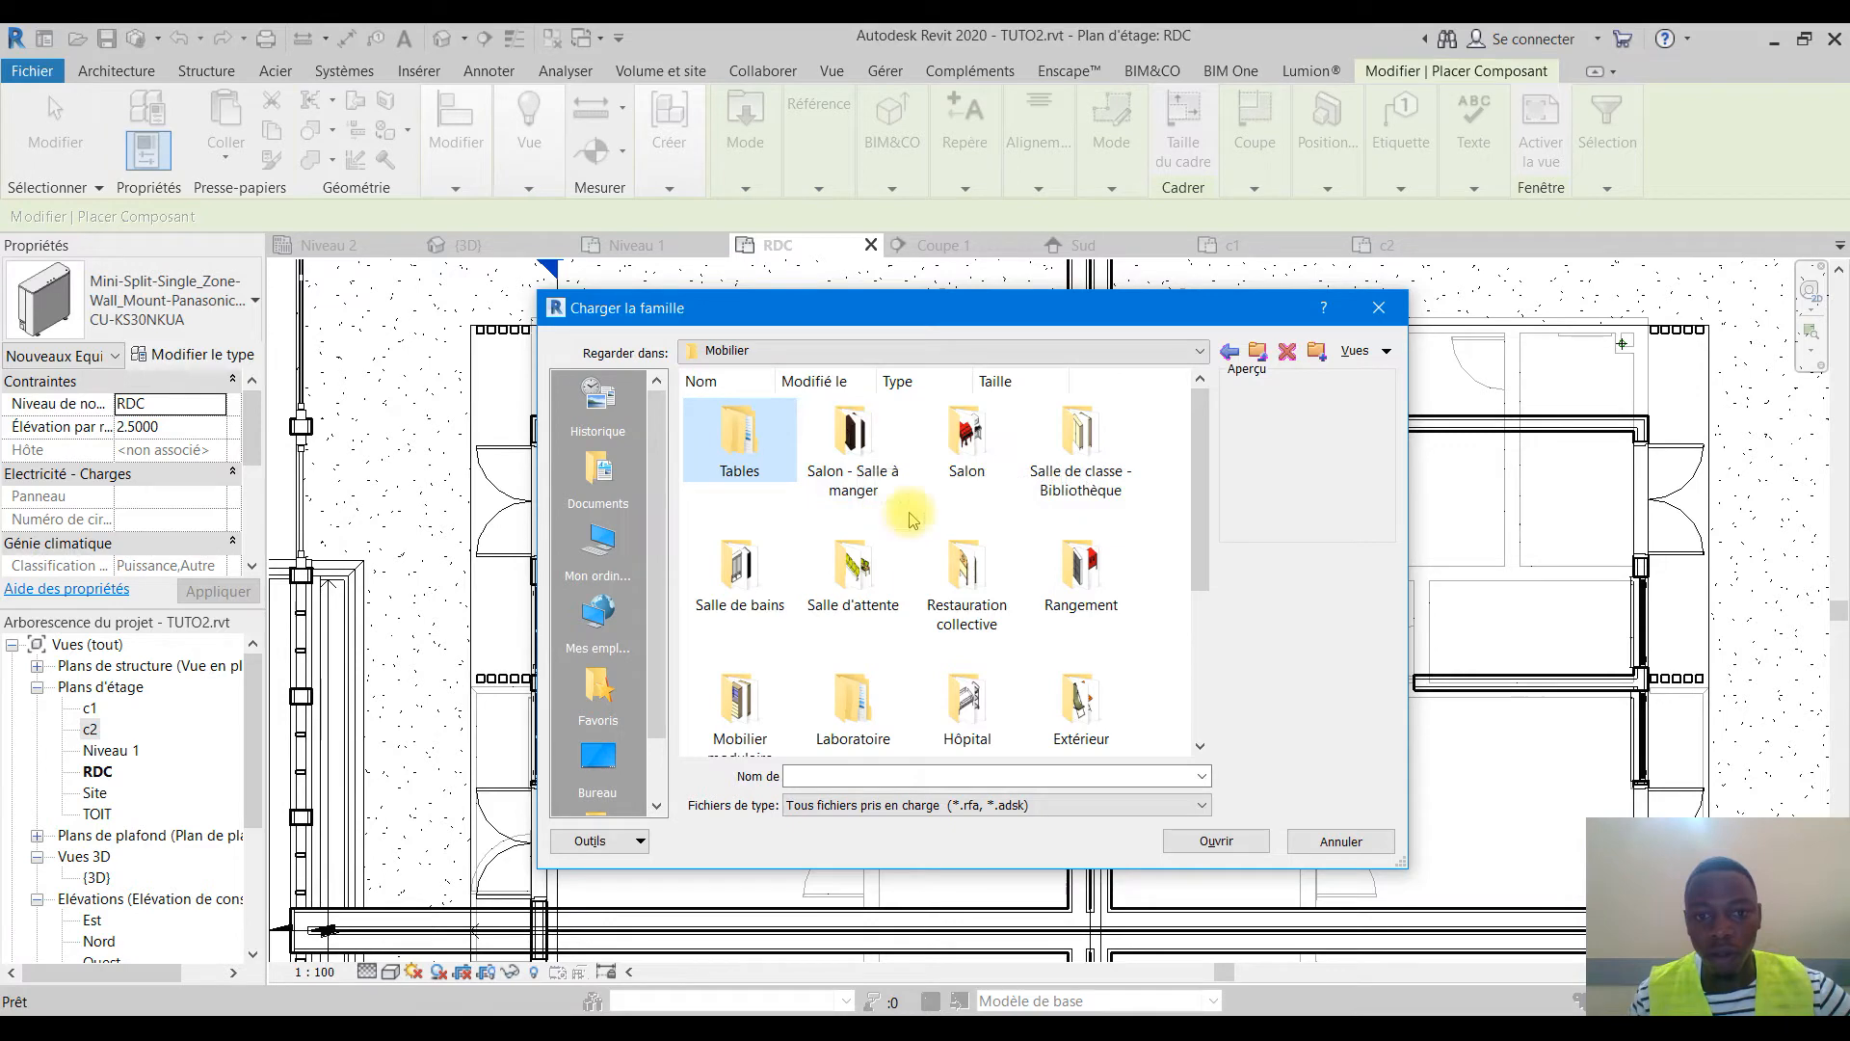
double_click(858, 453)
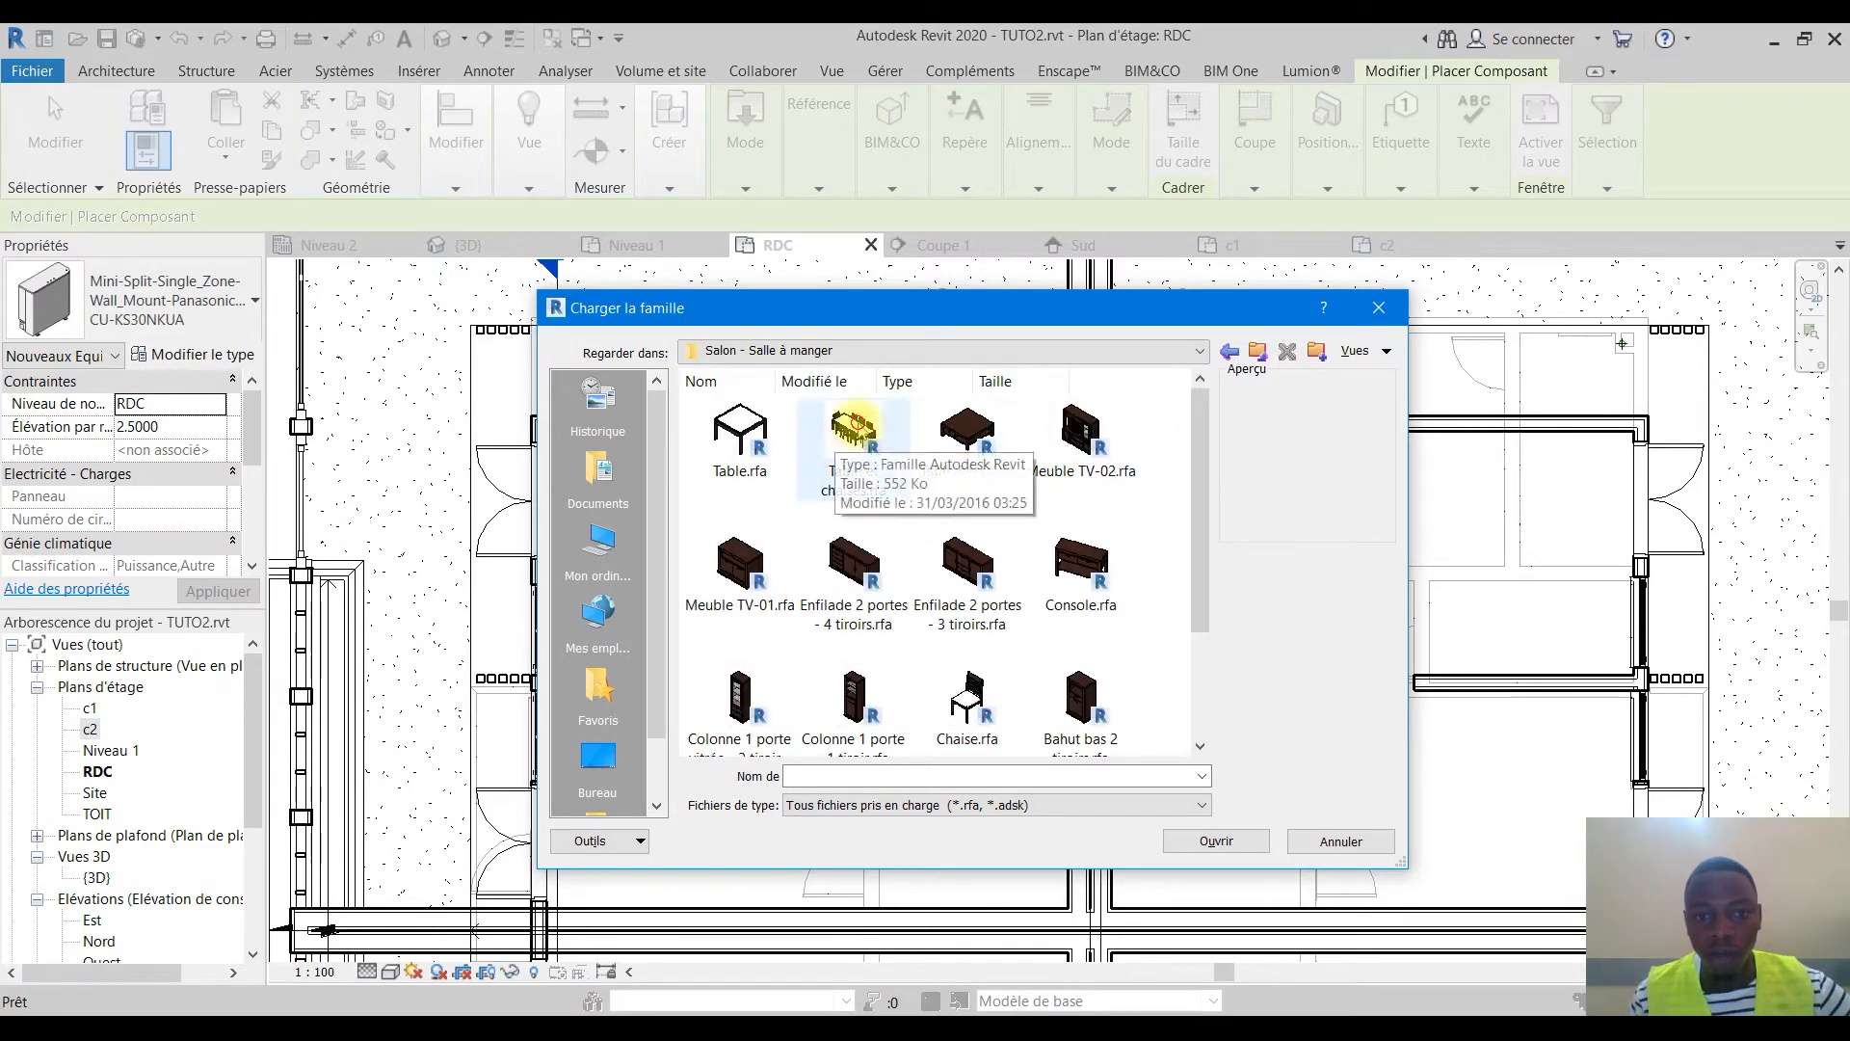
left_click(853, 426)
left_click(1191, 838)
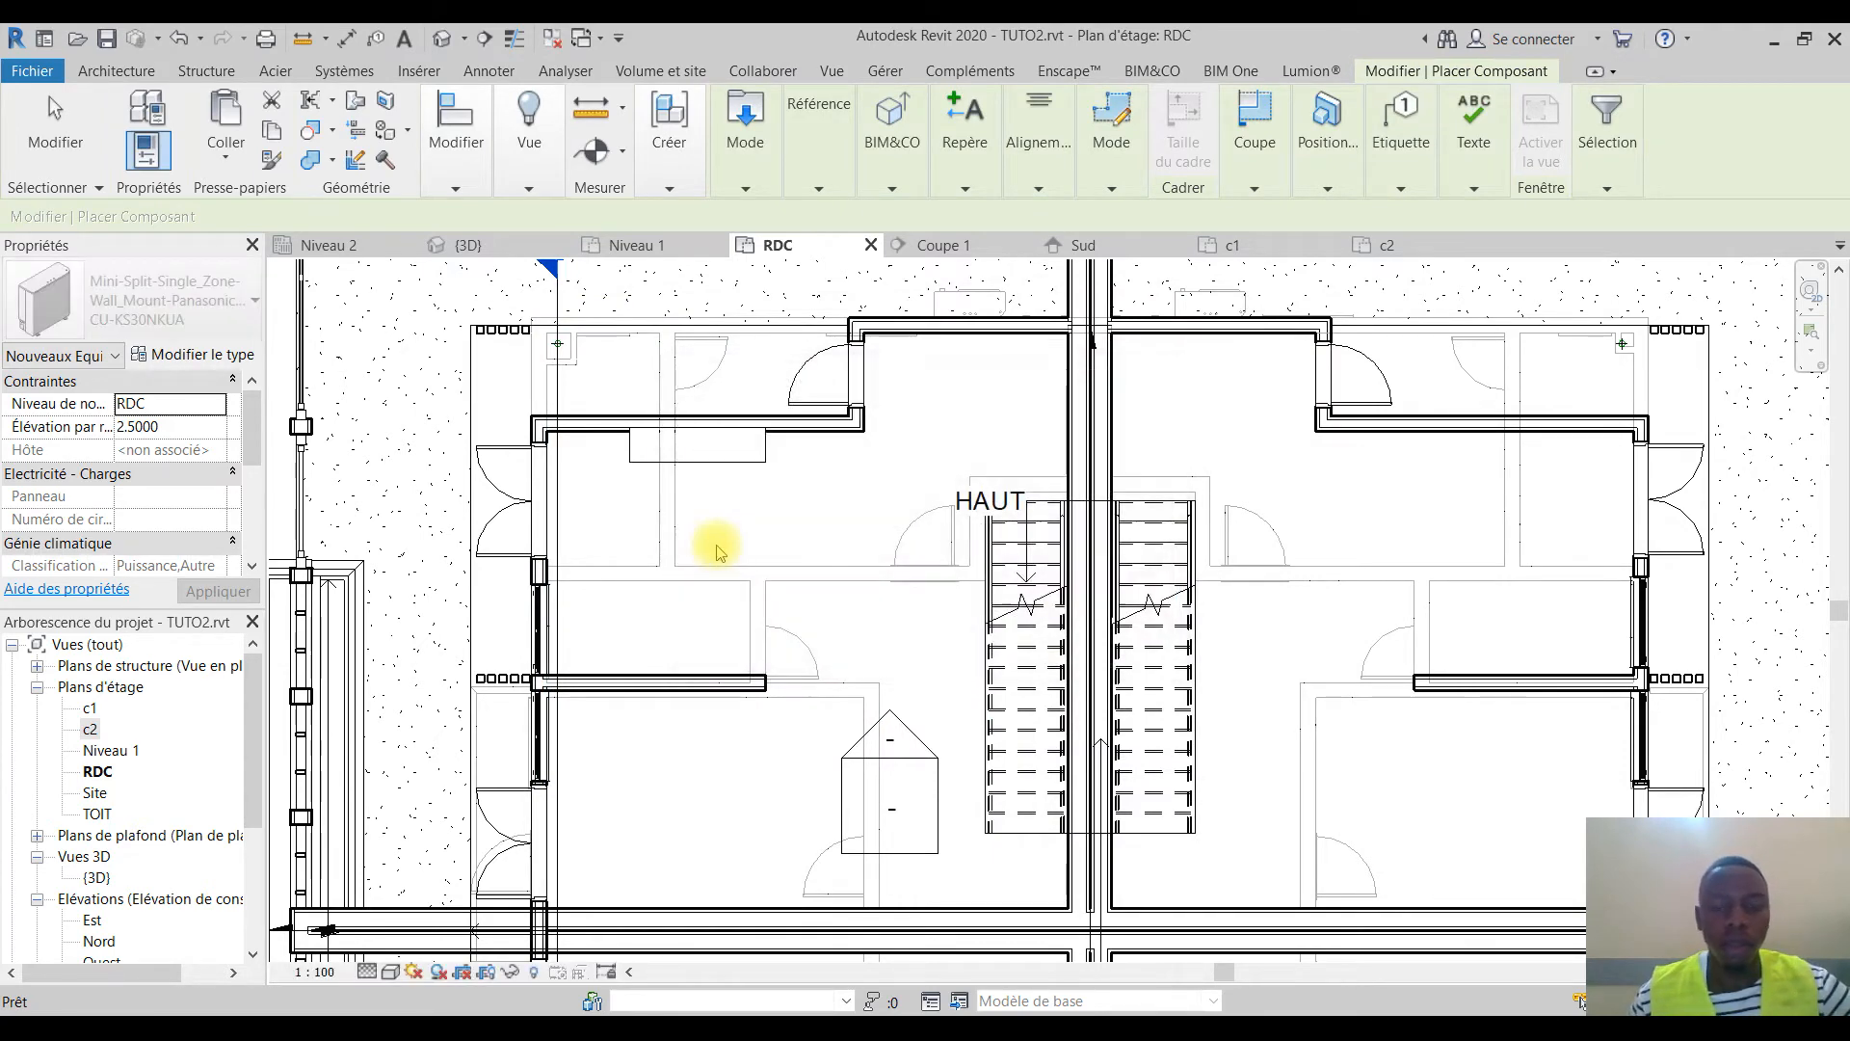
Place the 1100mm x 1100mm x 760mm Table et chaises on level RDC, in the upper-left dwelling's room near the outer wall
scroll(777, 578, "down", 1)
middle_click_drag(778, 578, 786, 517)
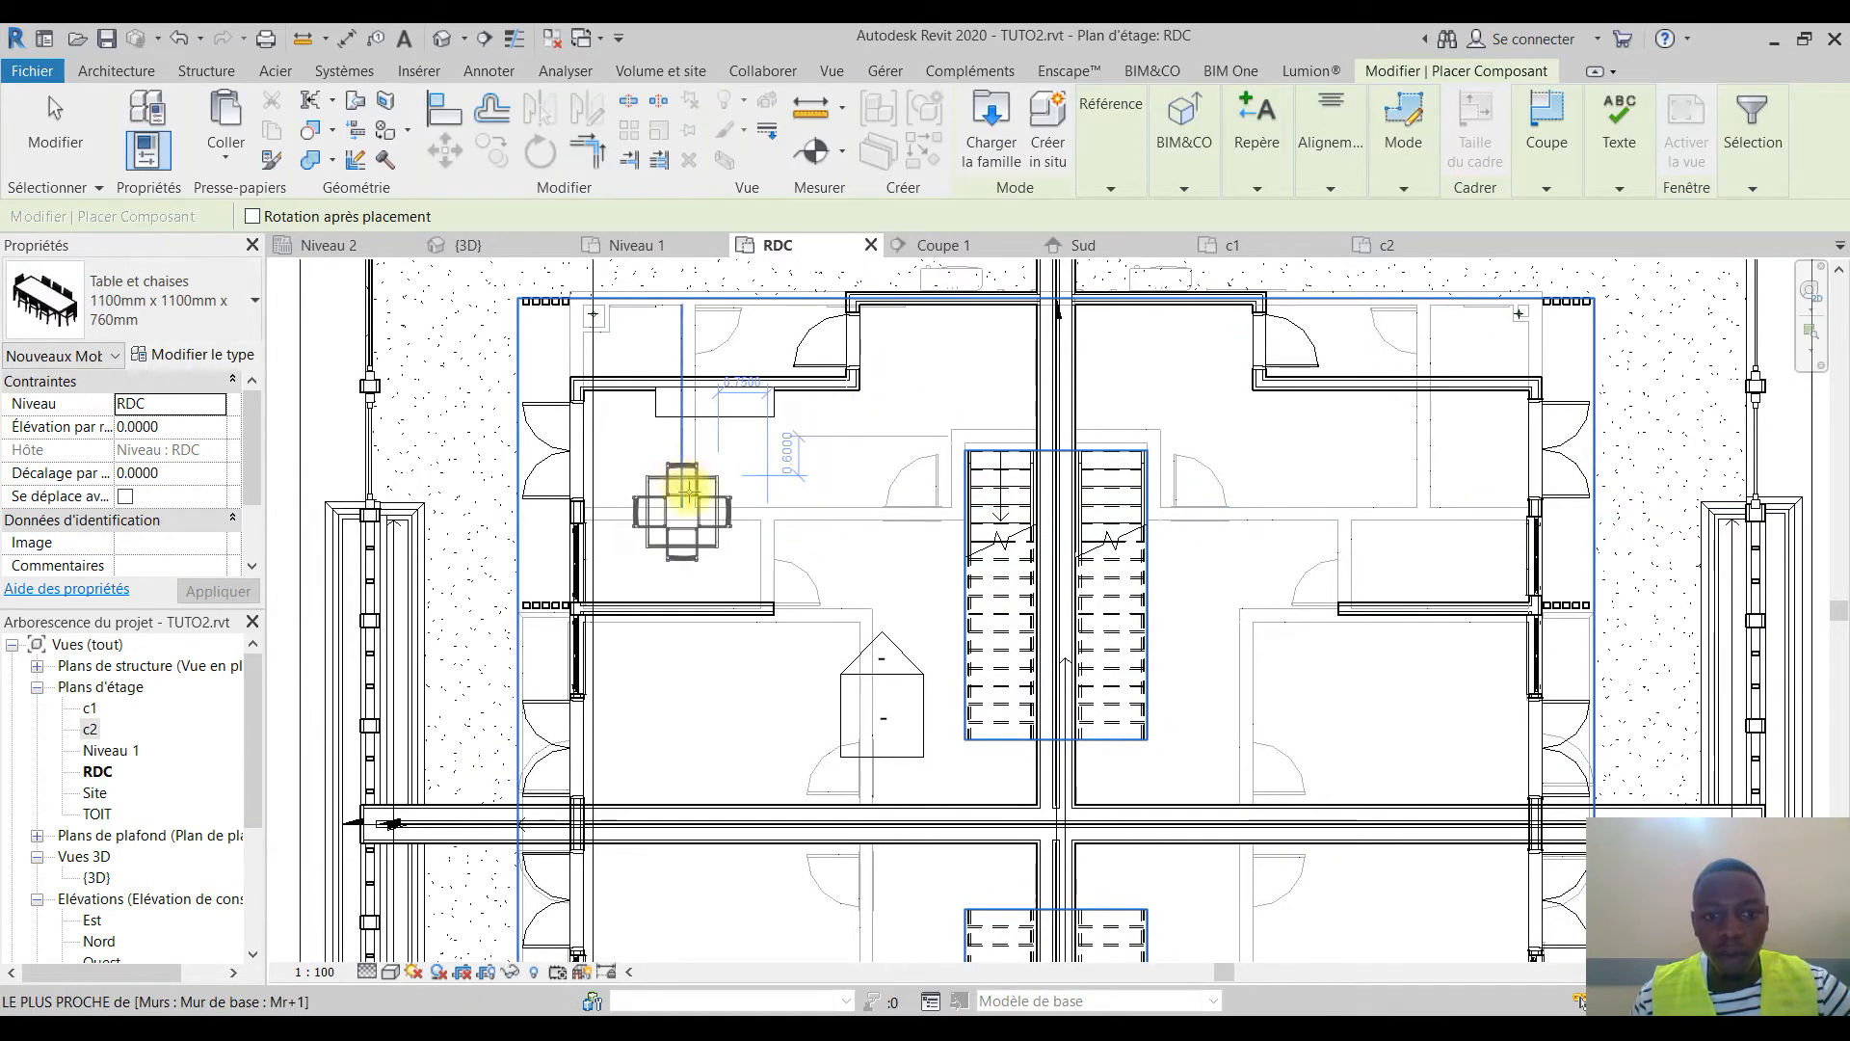
left_click(692, 539)
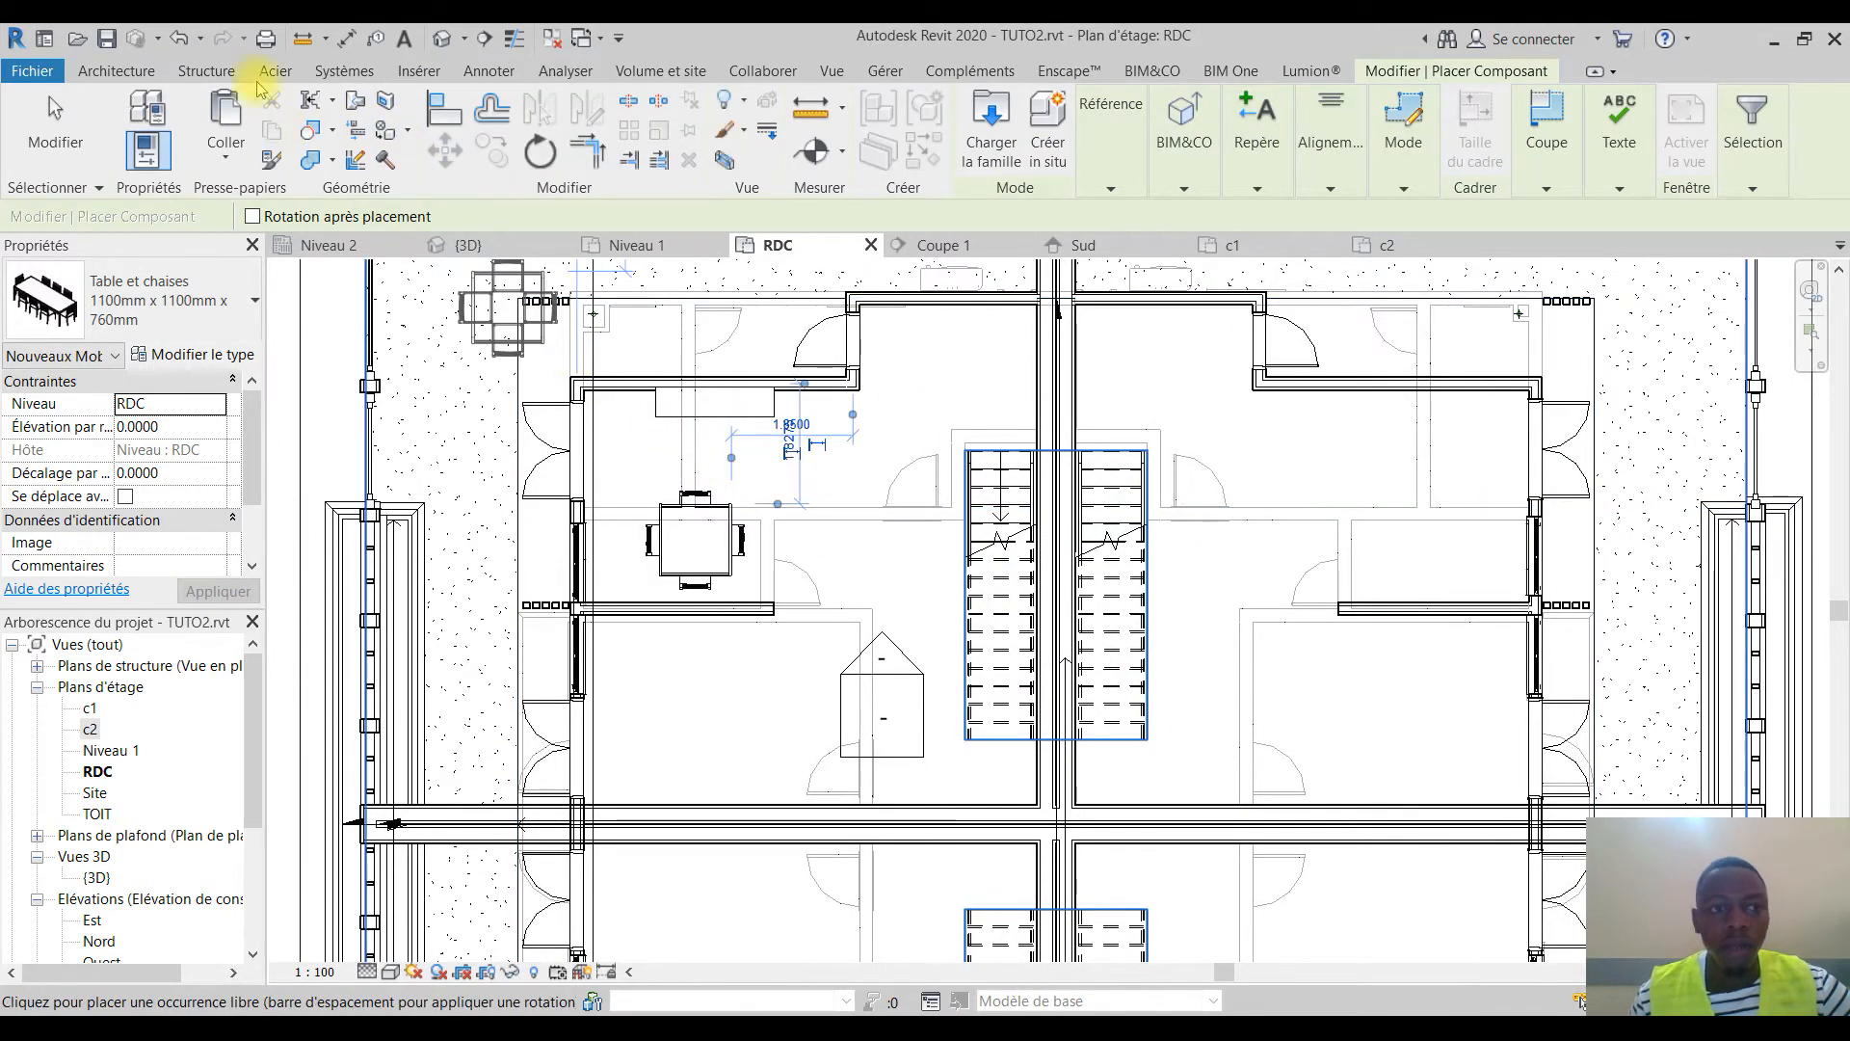
Load the Meuble TV-02 family and place the TV unit against the lower wall of the upper-left dwelling's living room on RDC
left_click(113, 71)
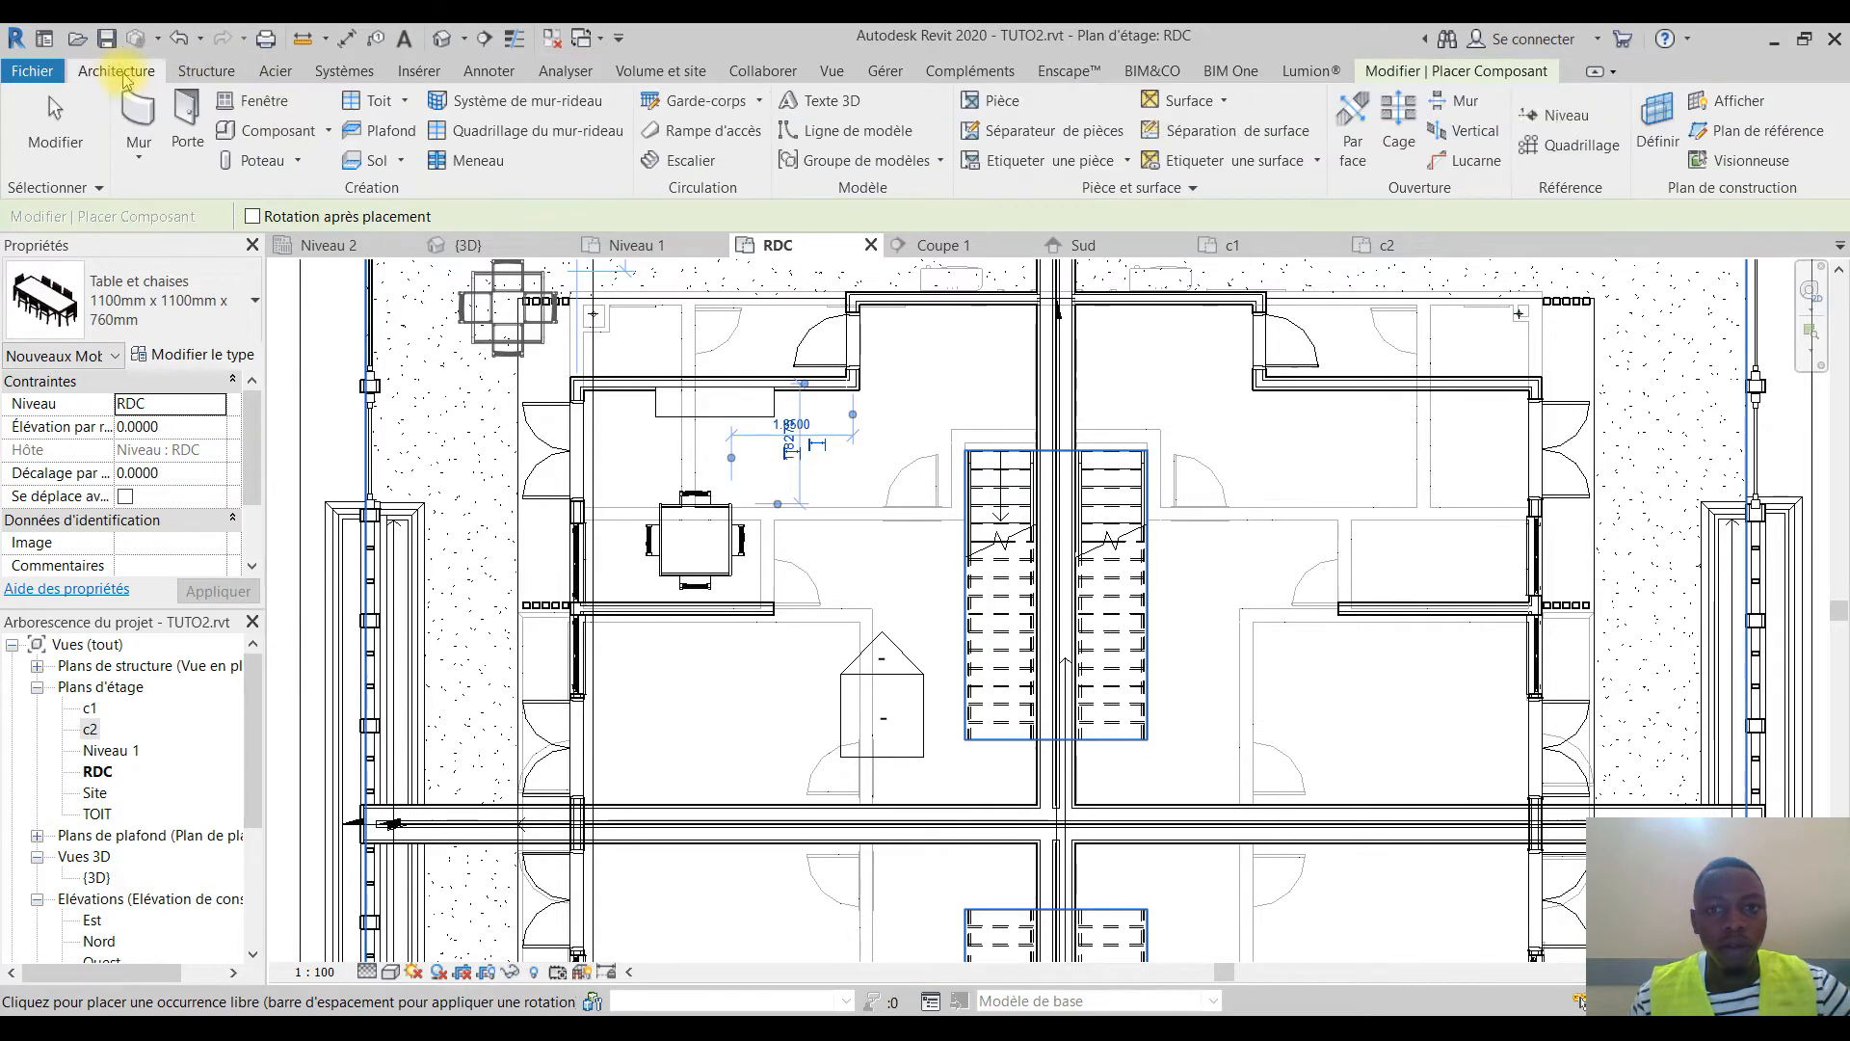
left_click(1400, 72)
left_click(999, 123)
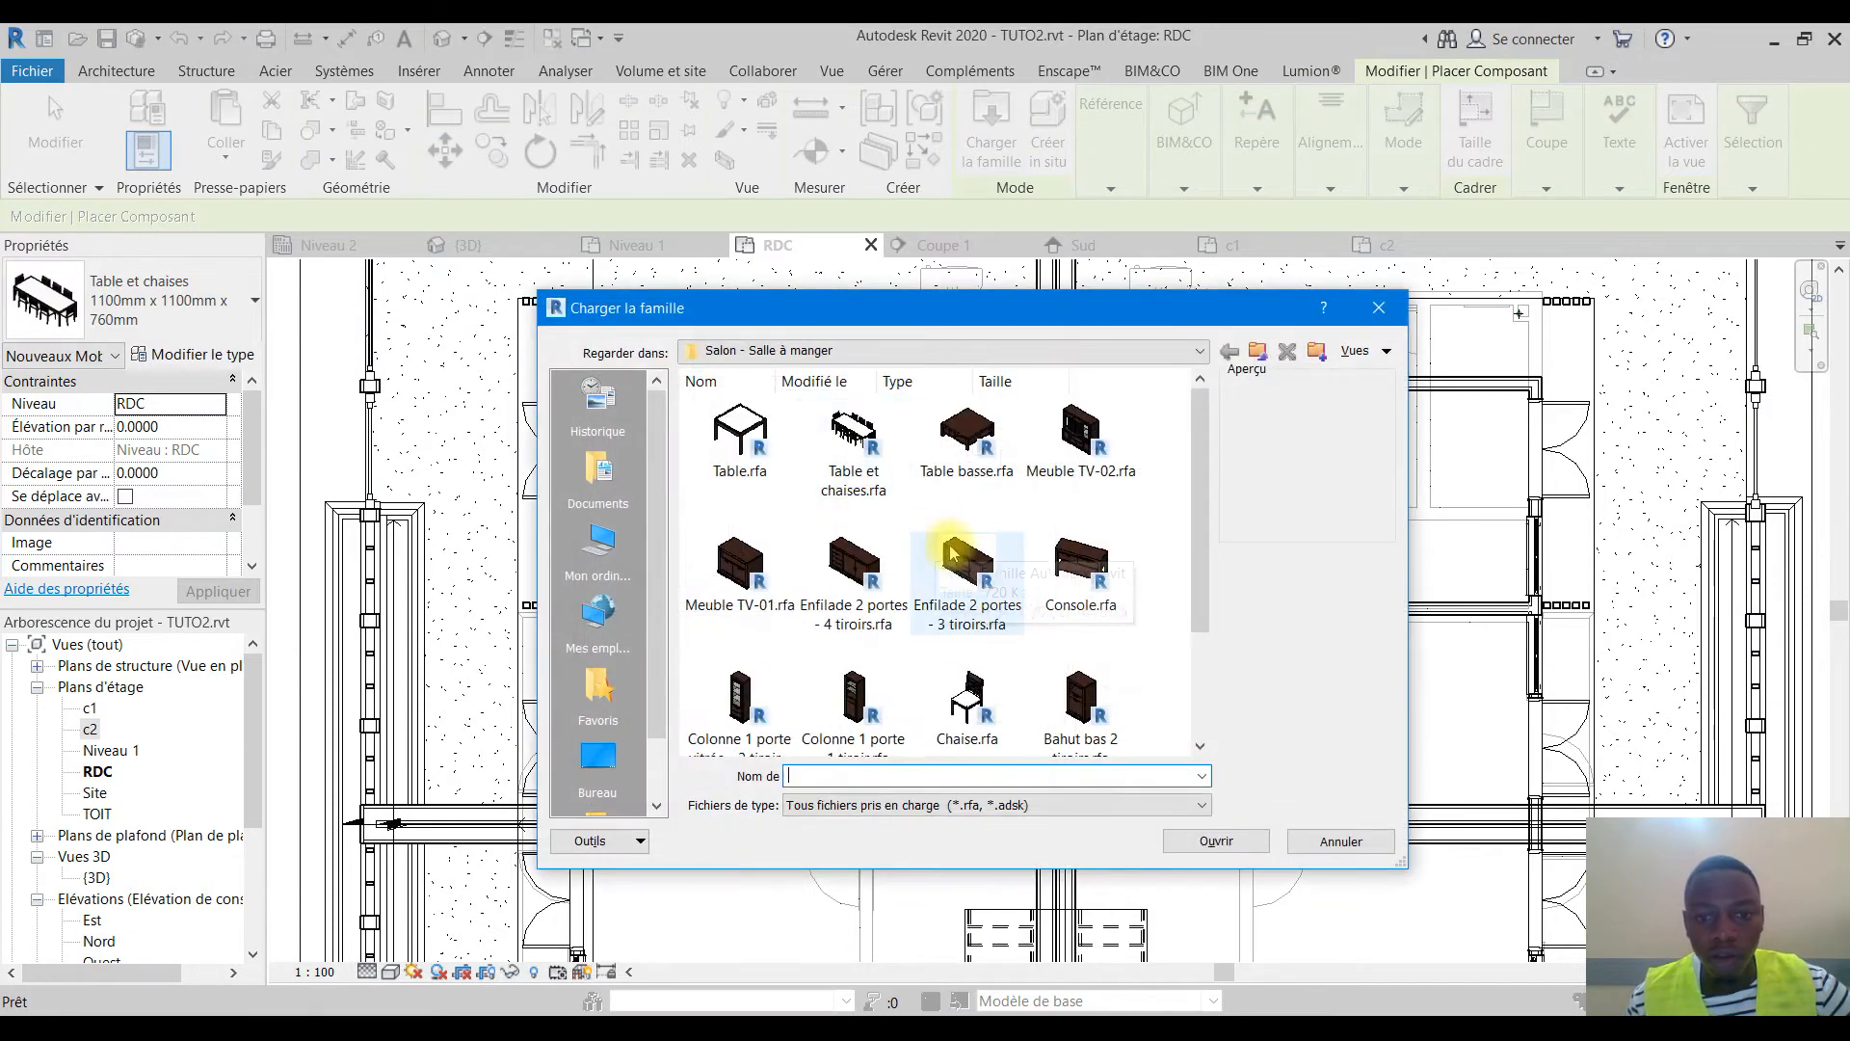
left_click(959, 563)
left_click(1080, 427)
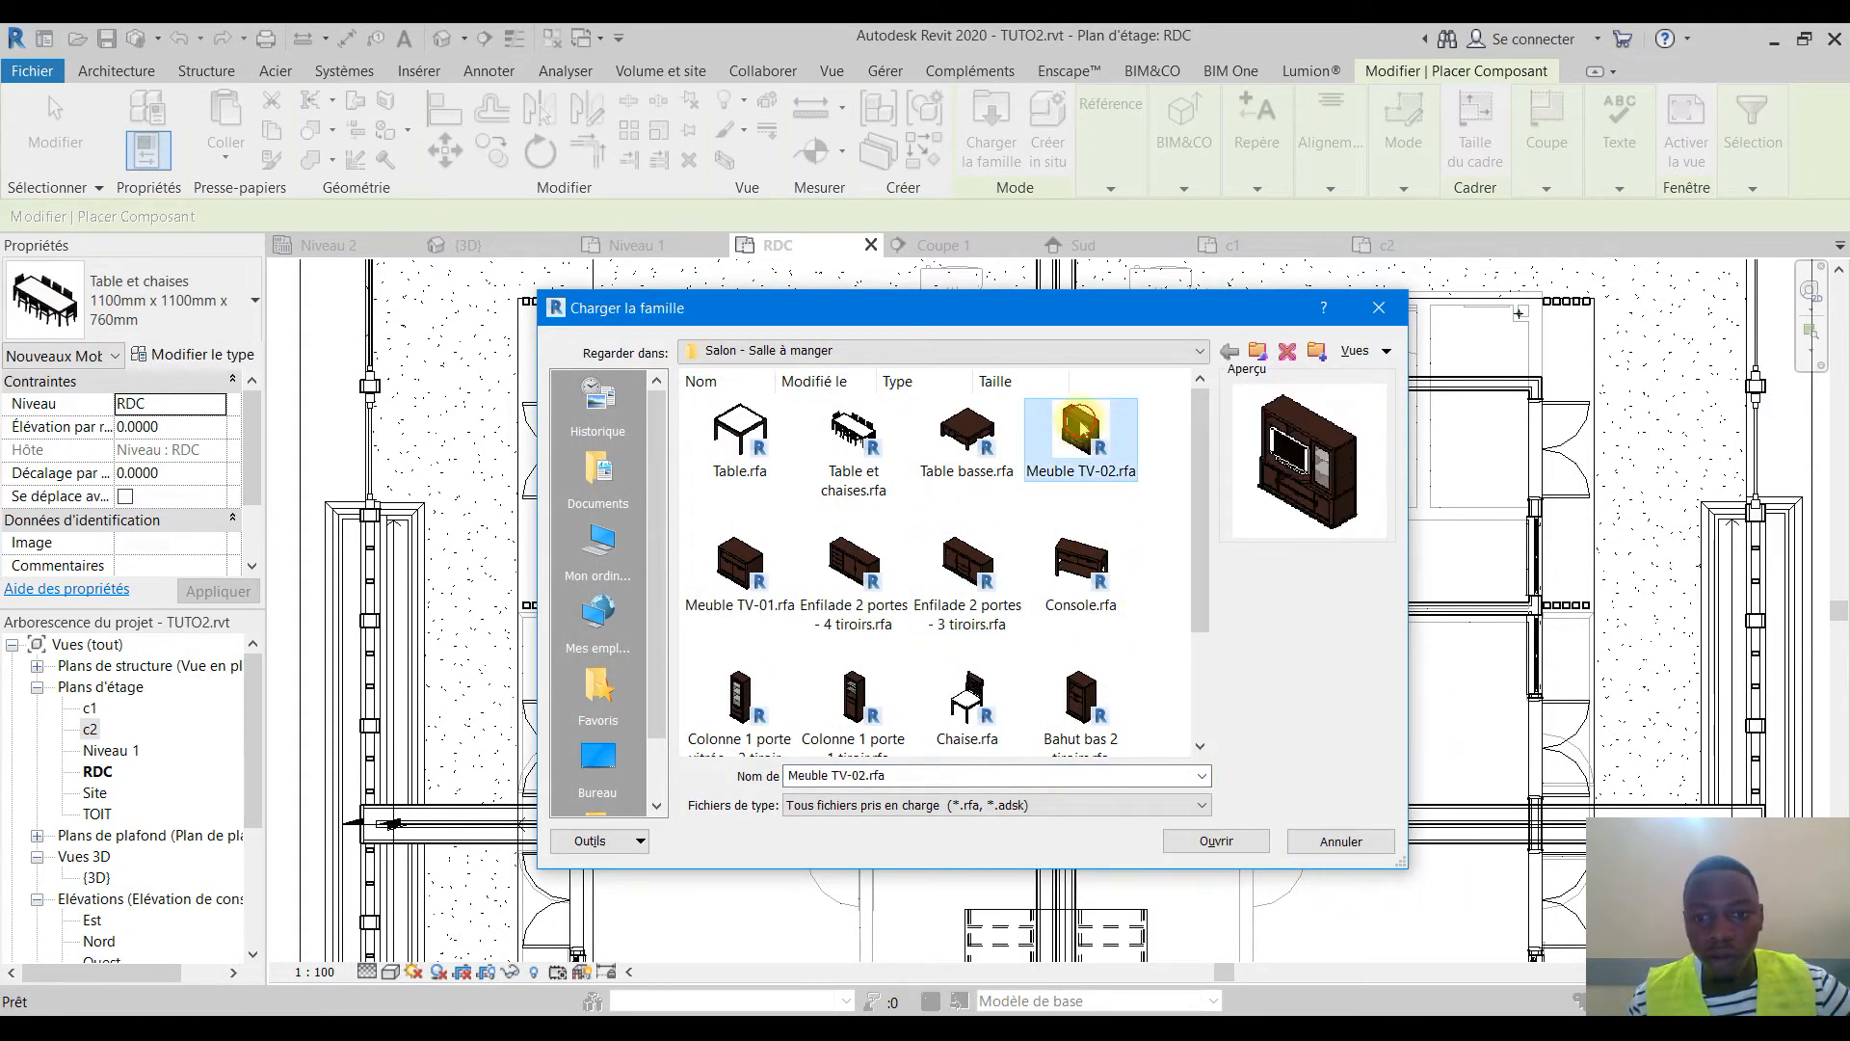
left_click(1233, 843)
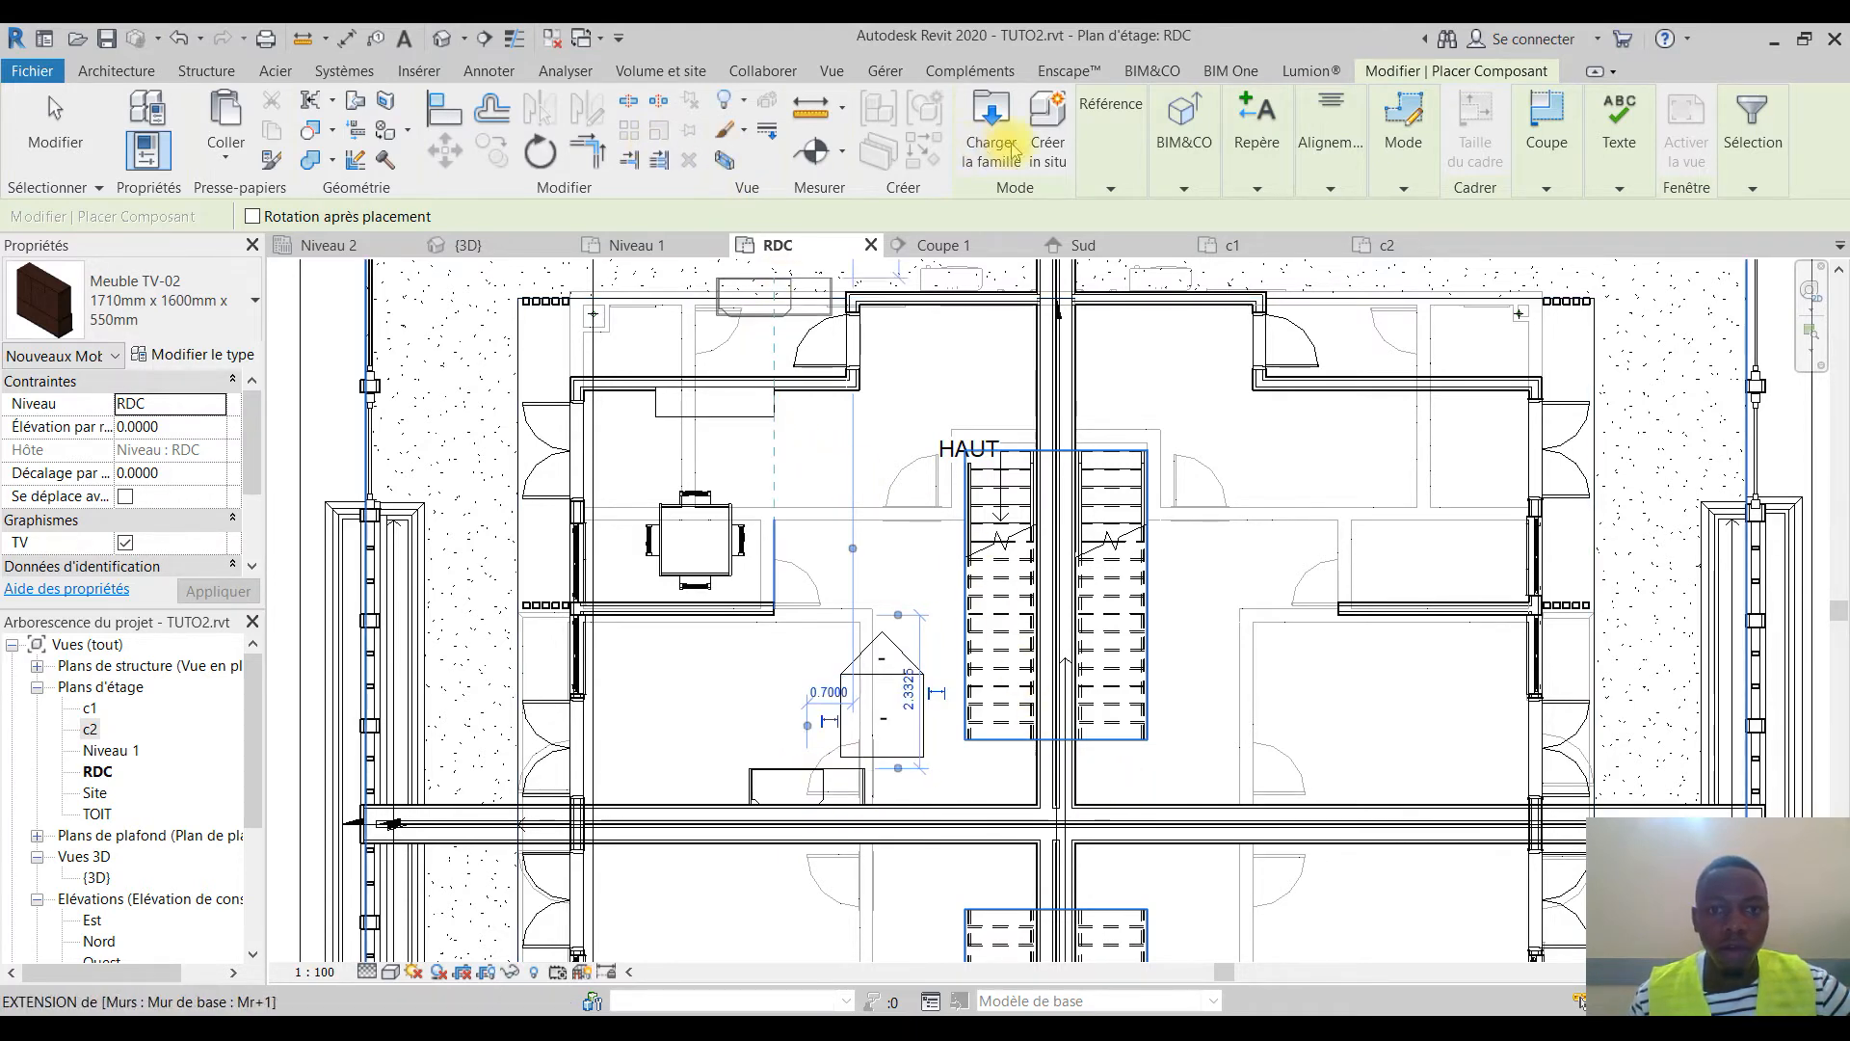
Load the Colonne 1 porte vitrée - 2 tiroirs family and place it against the partition below the dining table
left_click(978, 132)
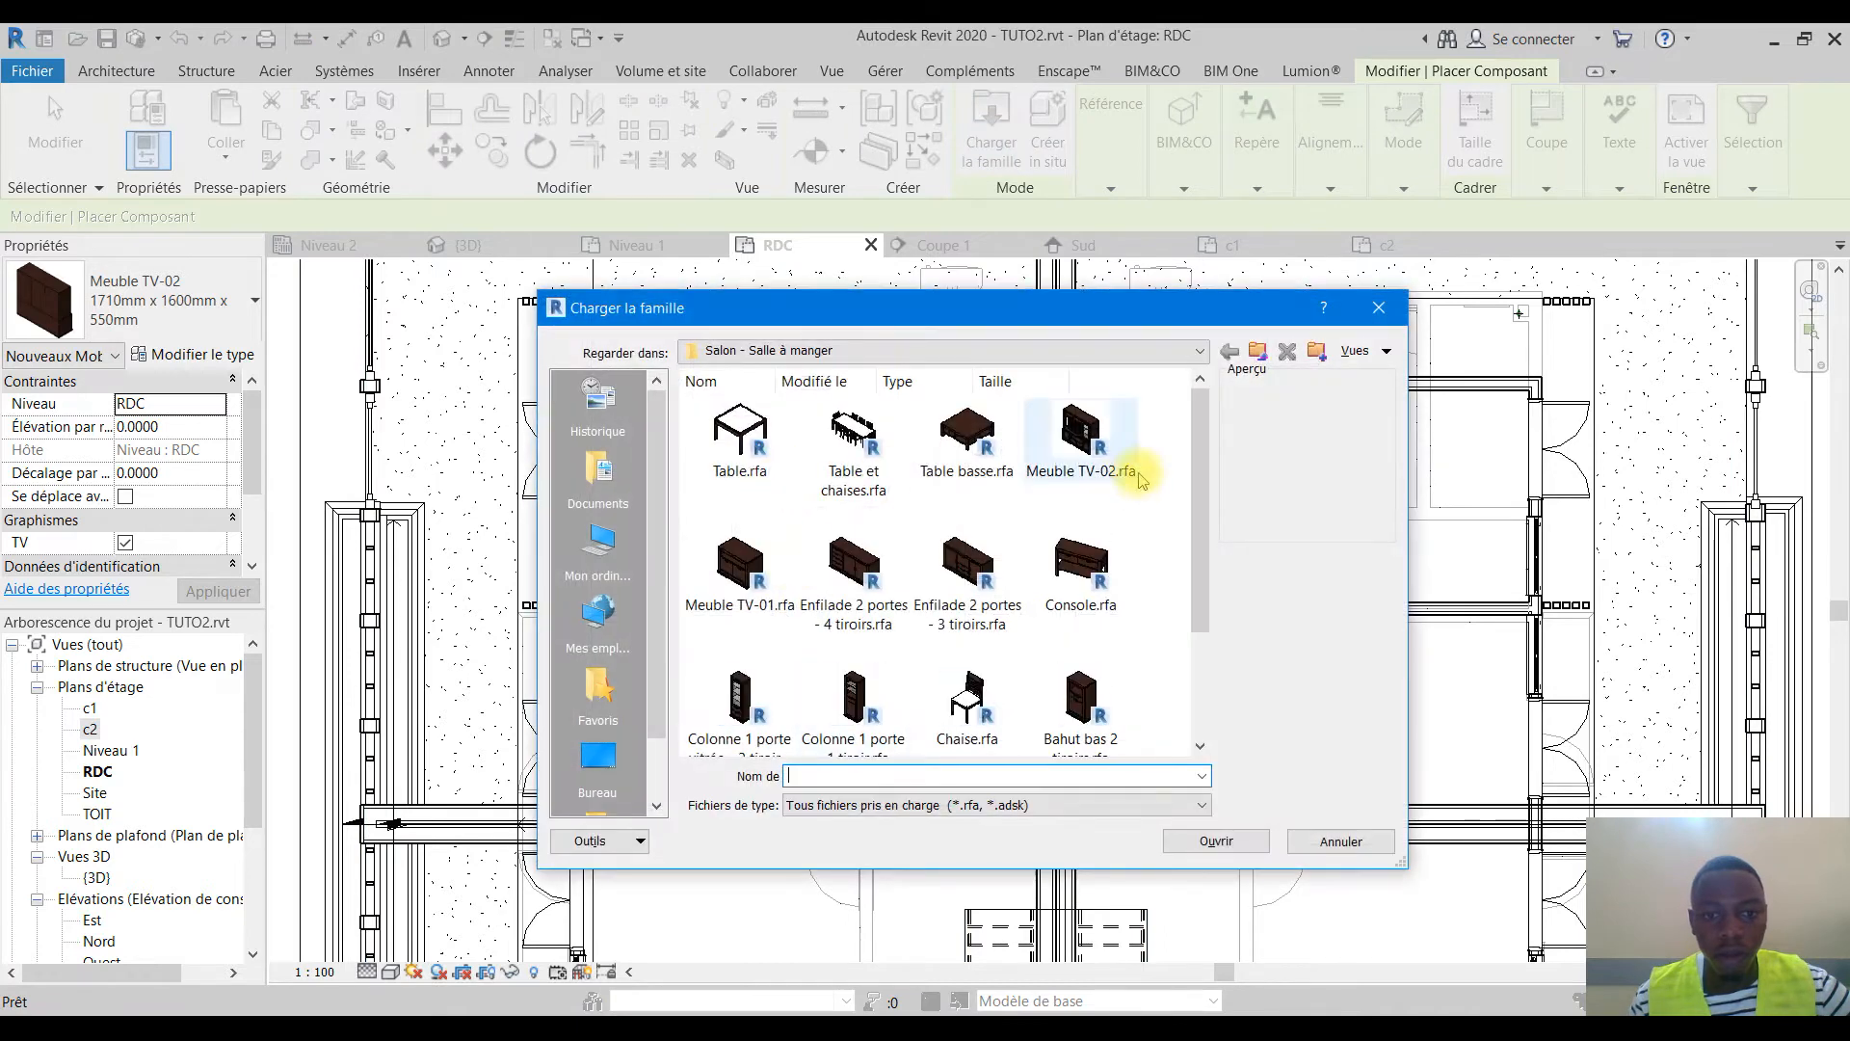
scroll(807, 559, "down", 2)
left_click(740, 535)
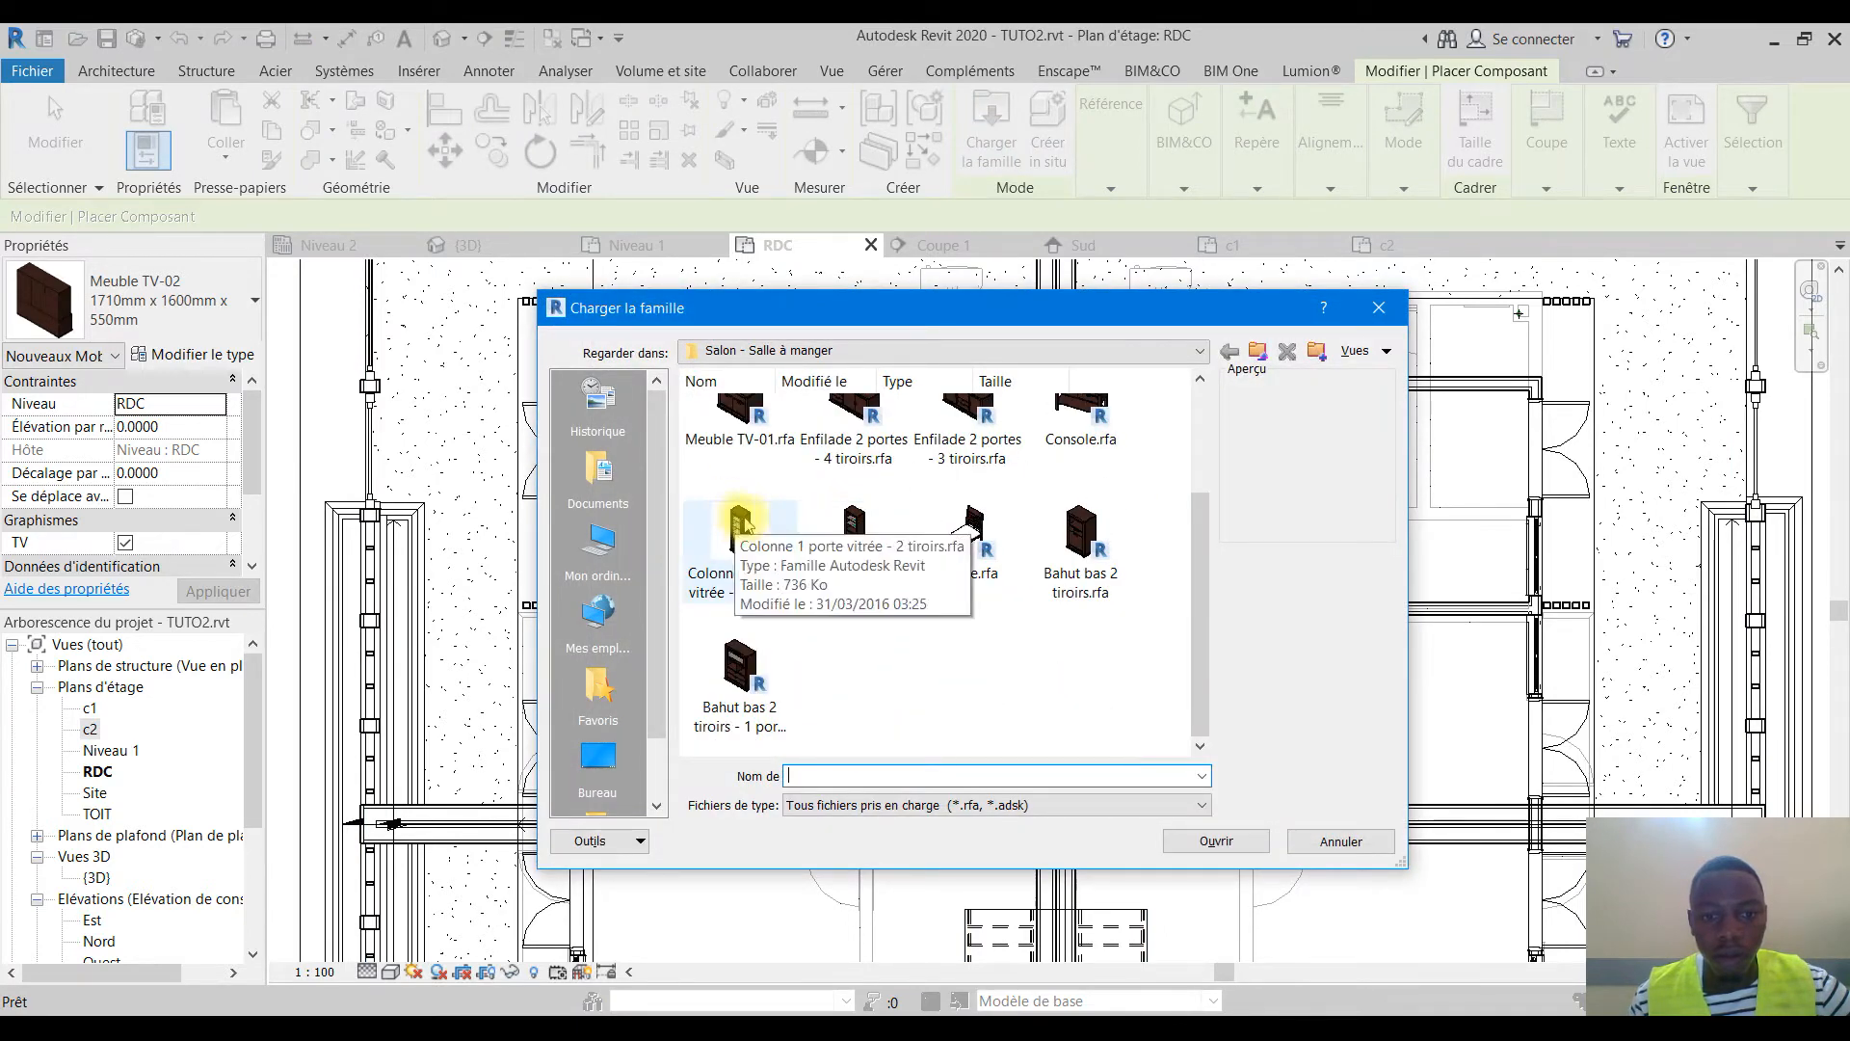
left_click(1212, 846)
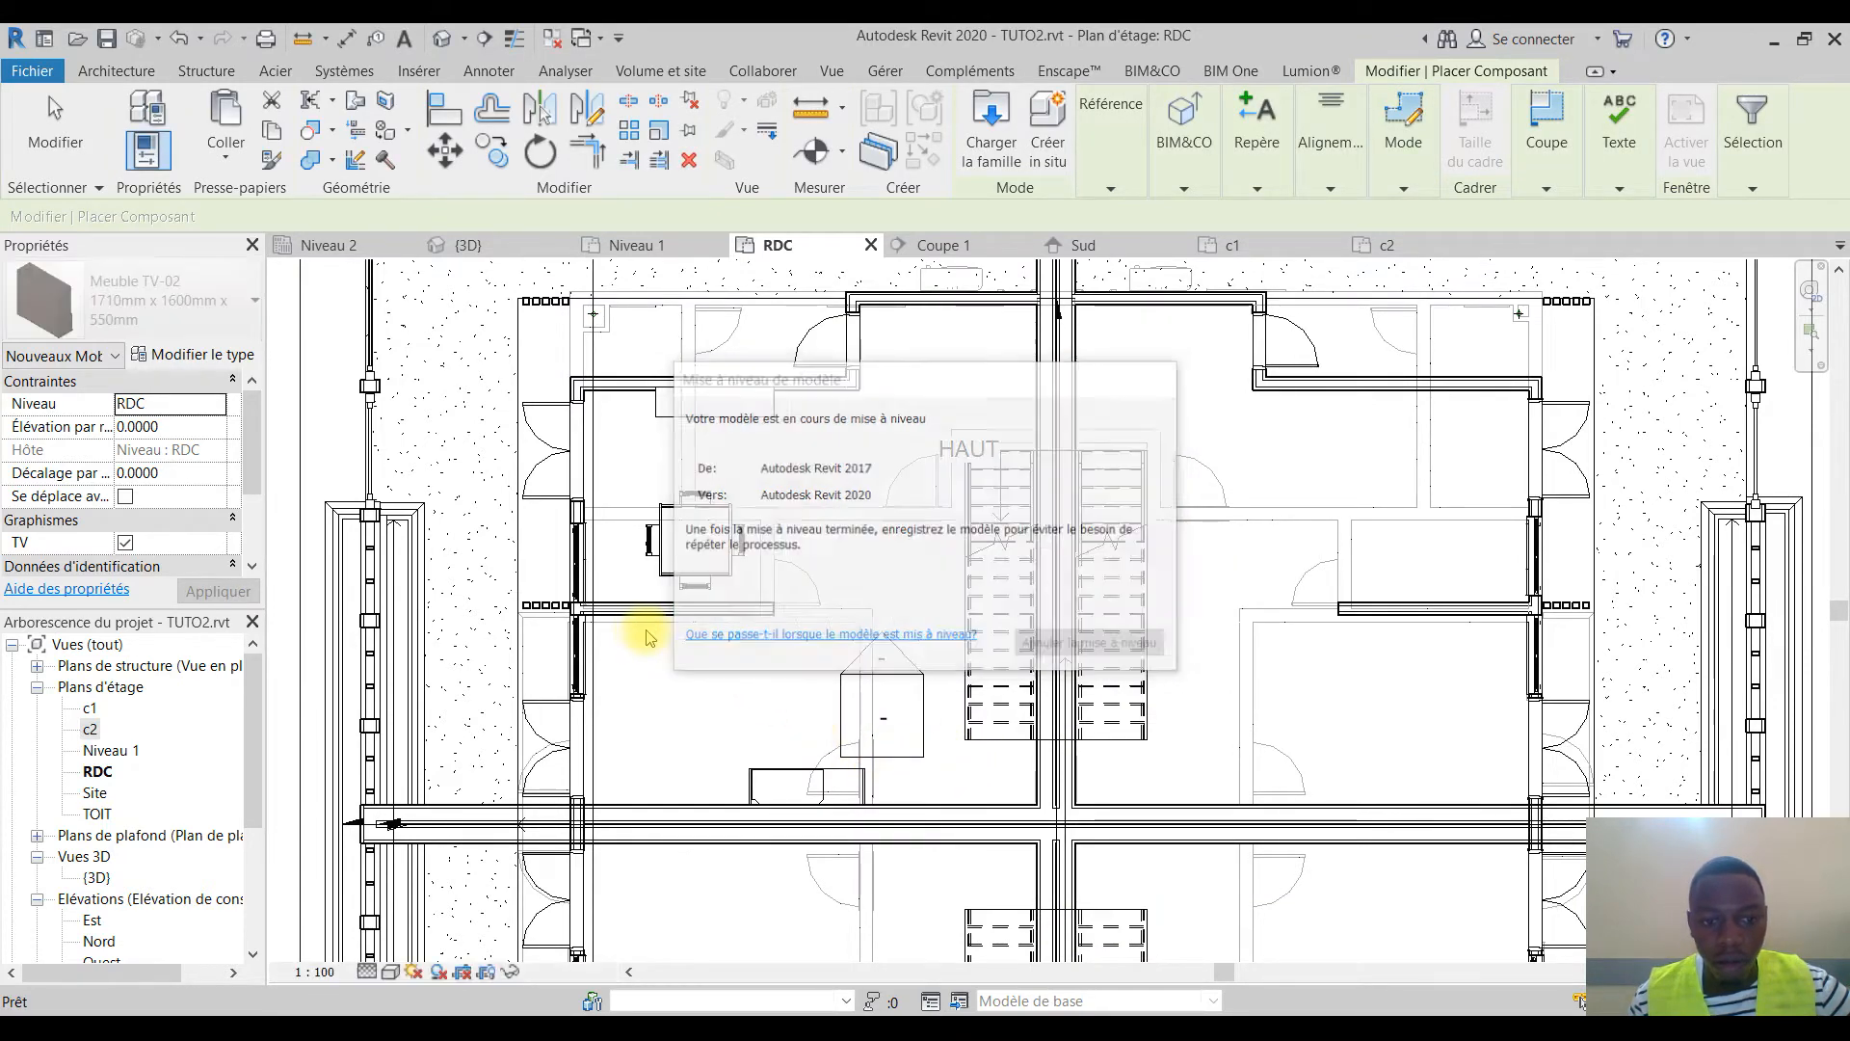
Look through the Mobilier library's Salon folder and its Collection 03 for living-room furniture
left_click(990, 125)
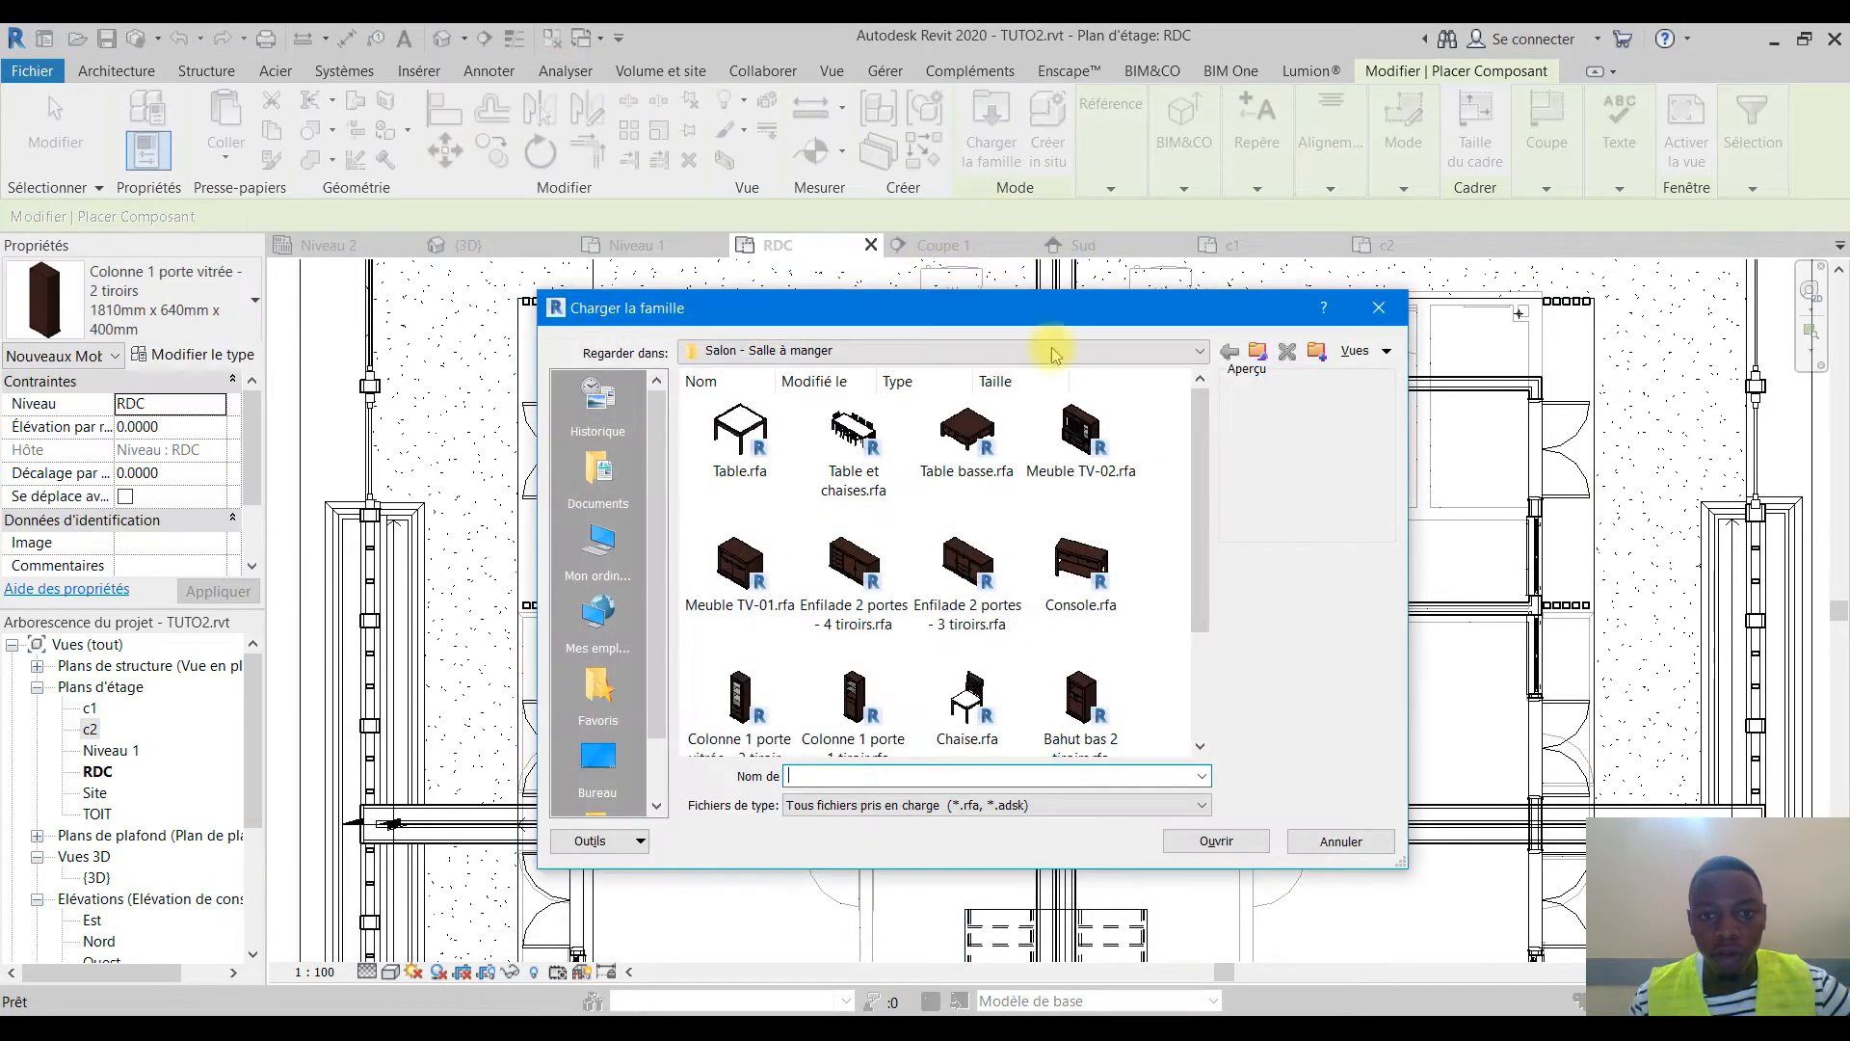
left_click(1229, 352)
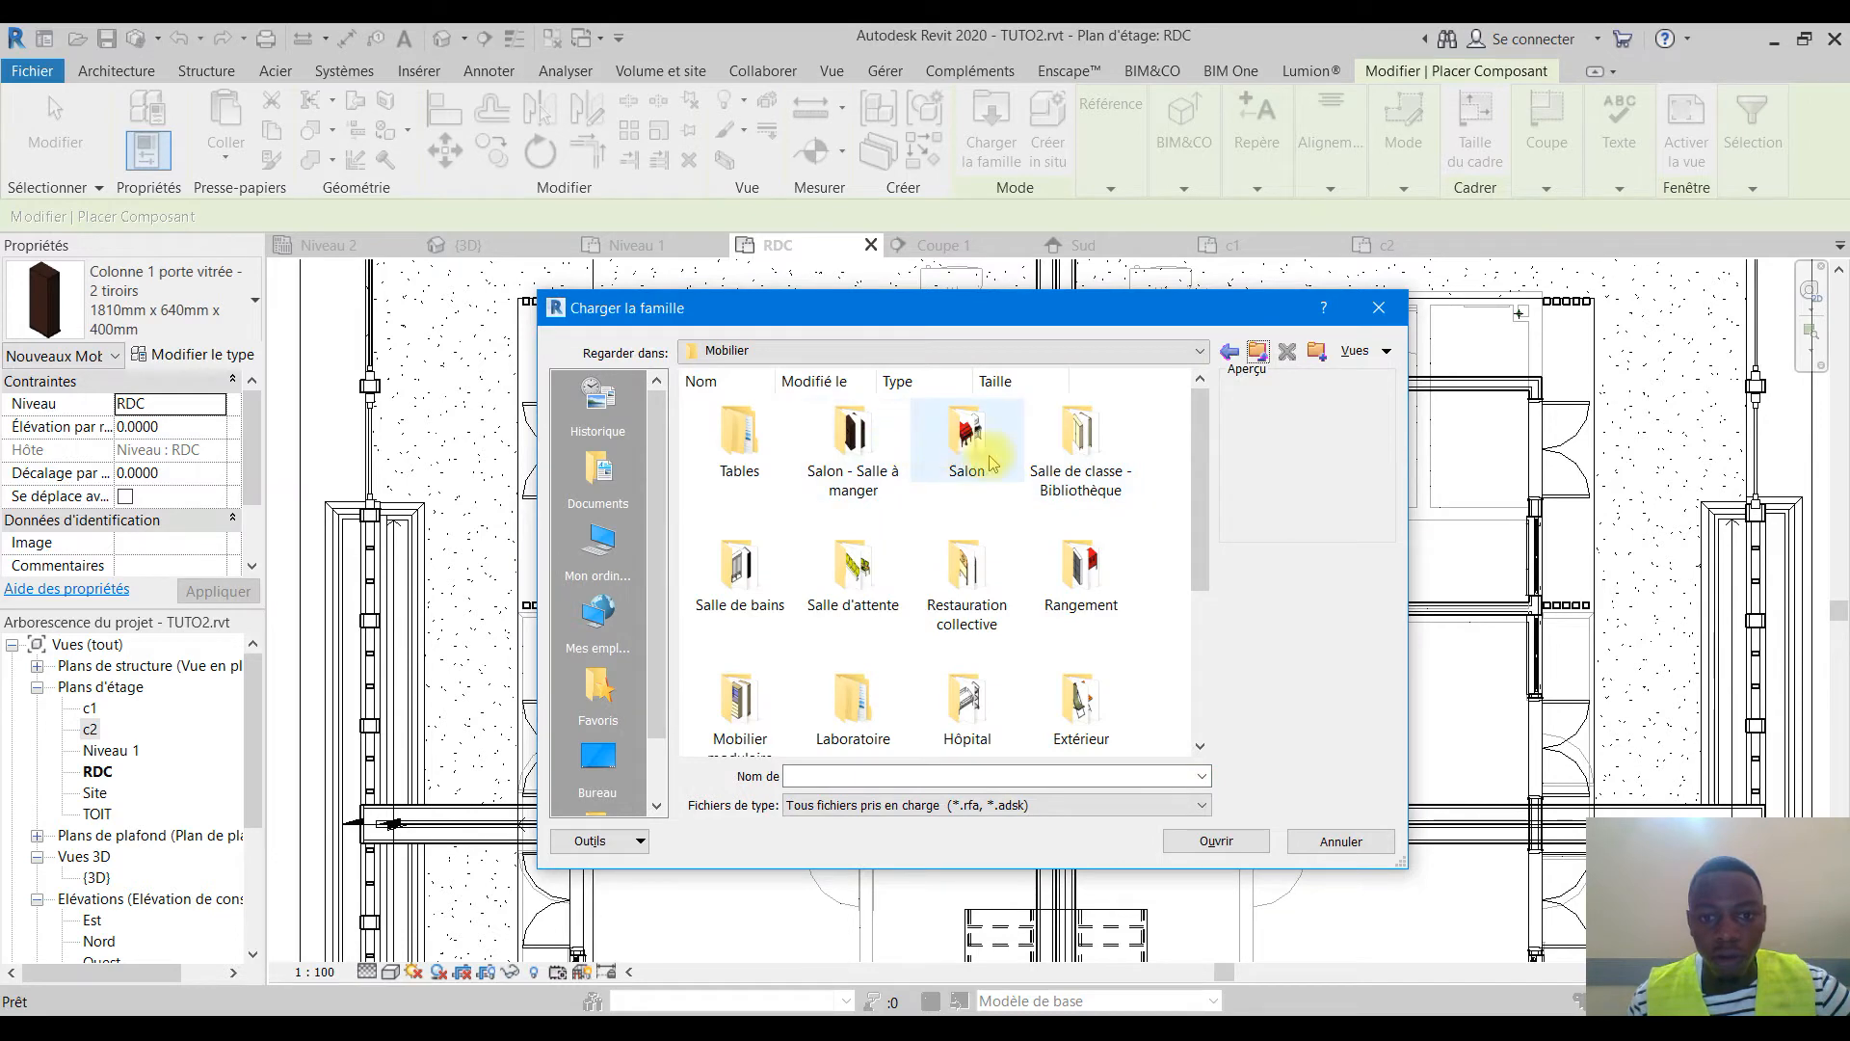
double_click(967, 444)
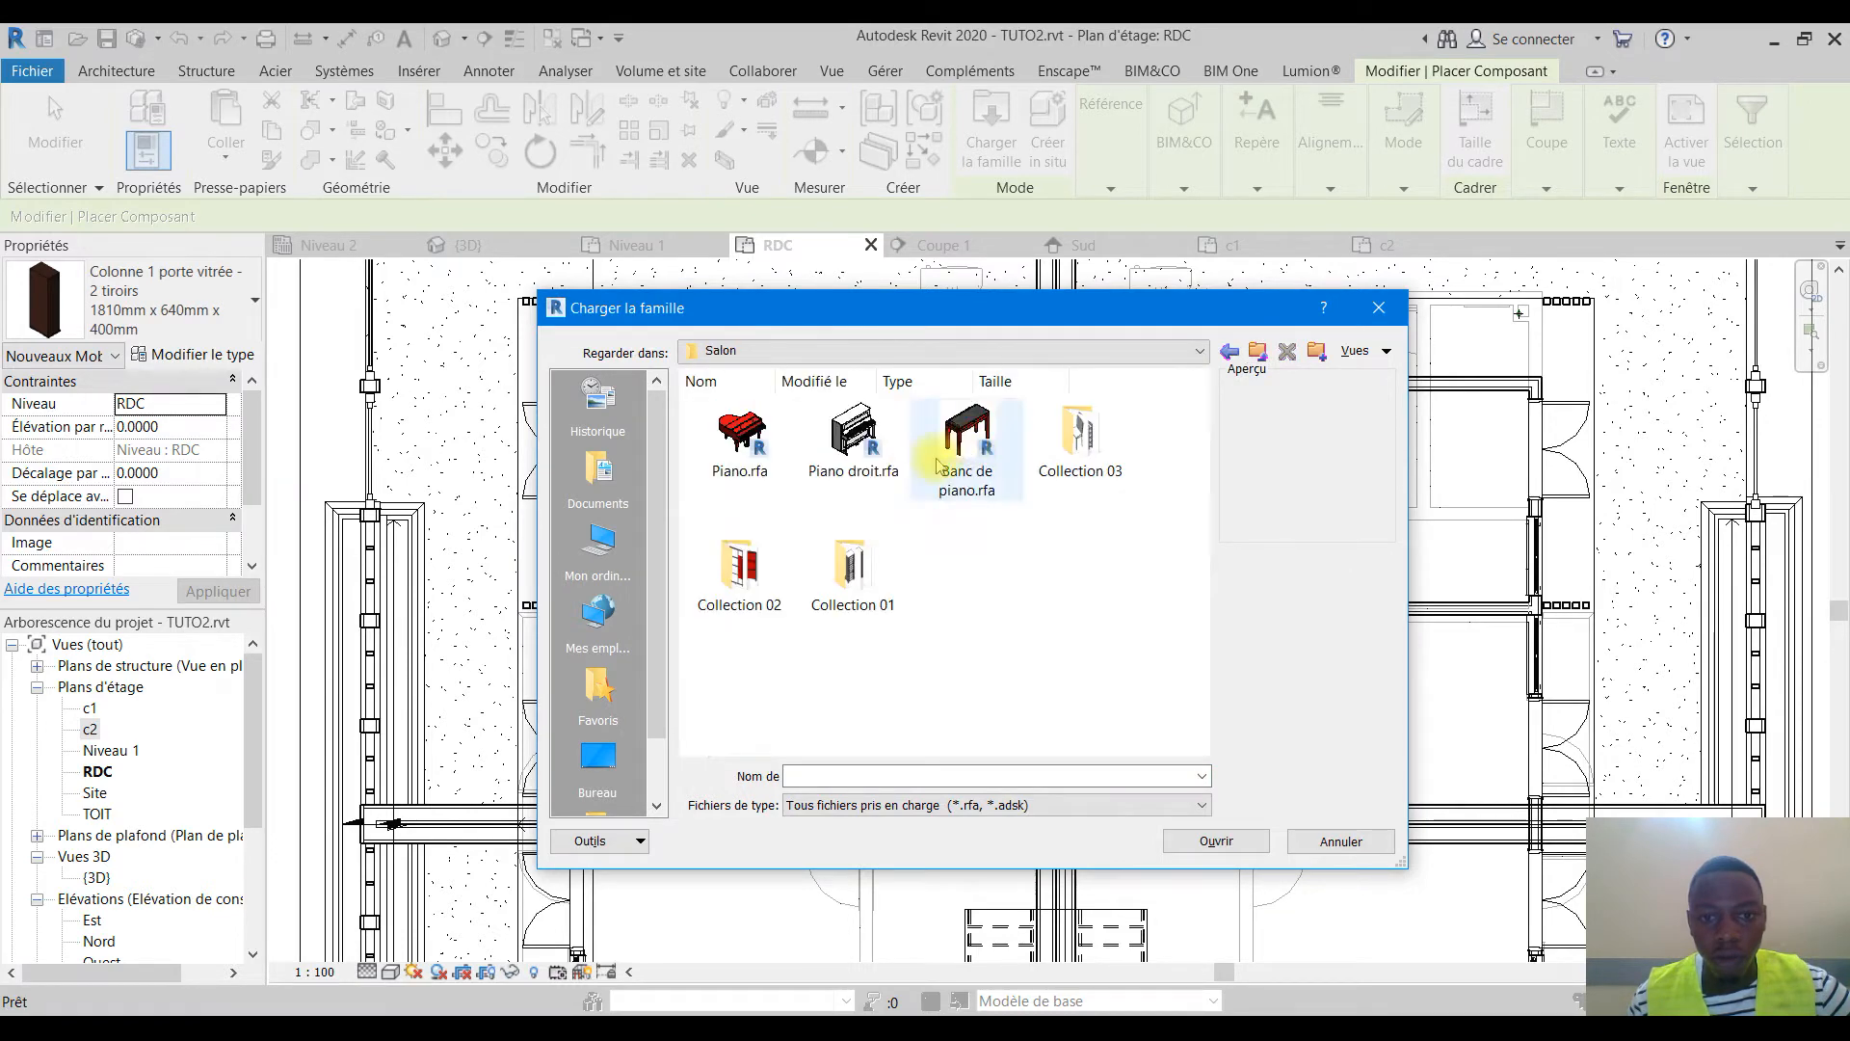
double_click(1086, 453)
scroll(1079, 578, "down", 1)
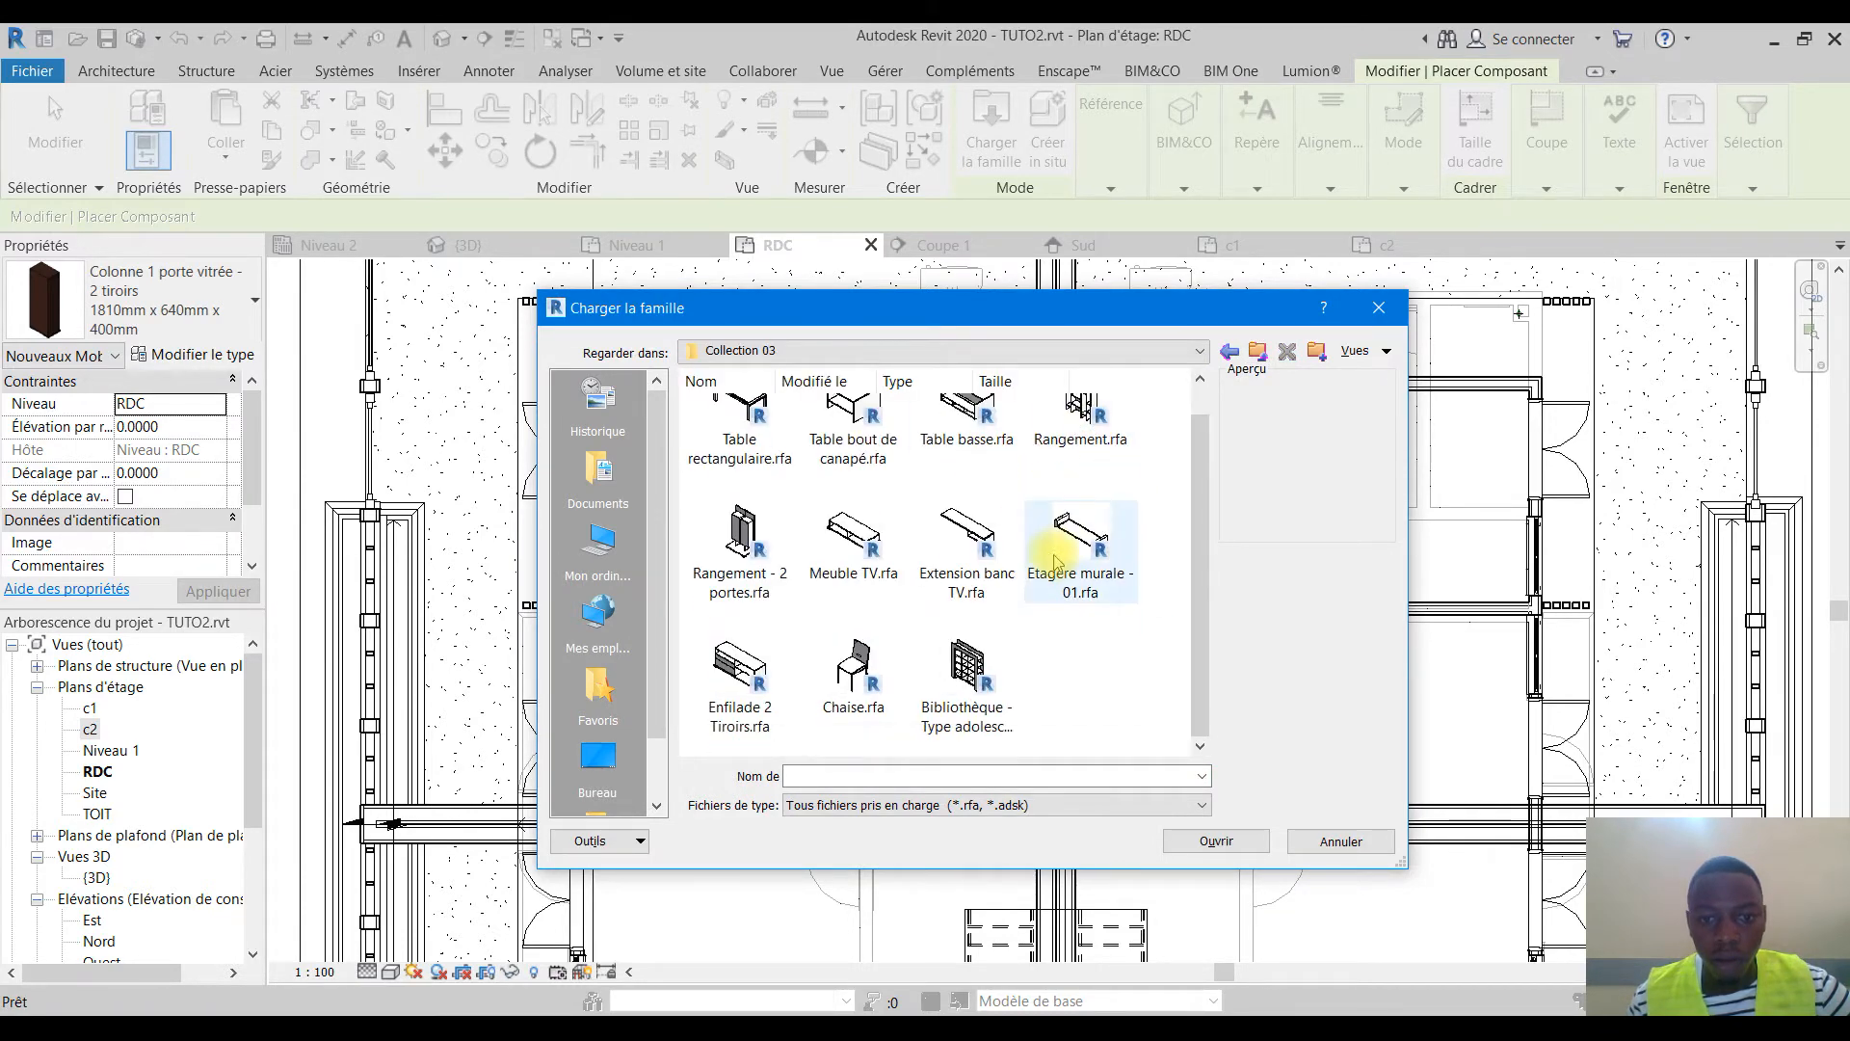
left_click(1258, 353)
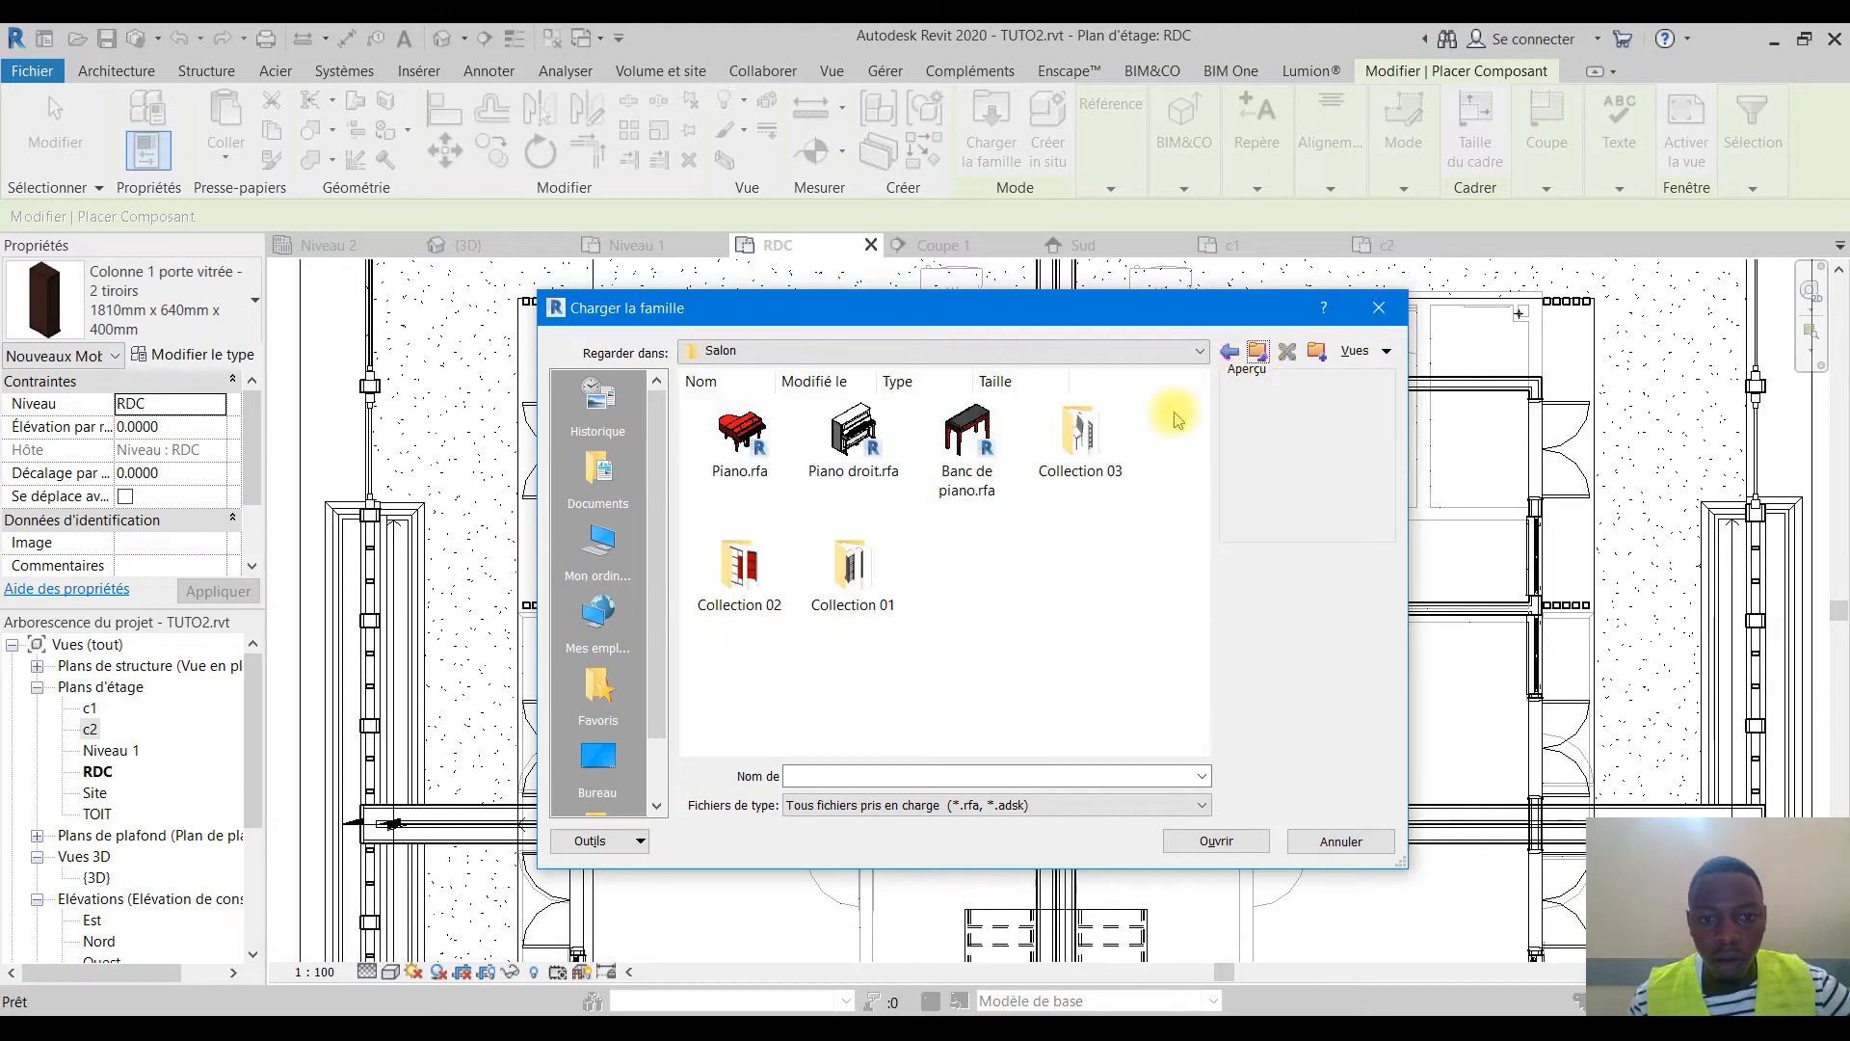
left_click(766, 567)
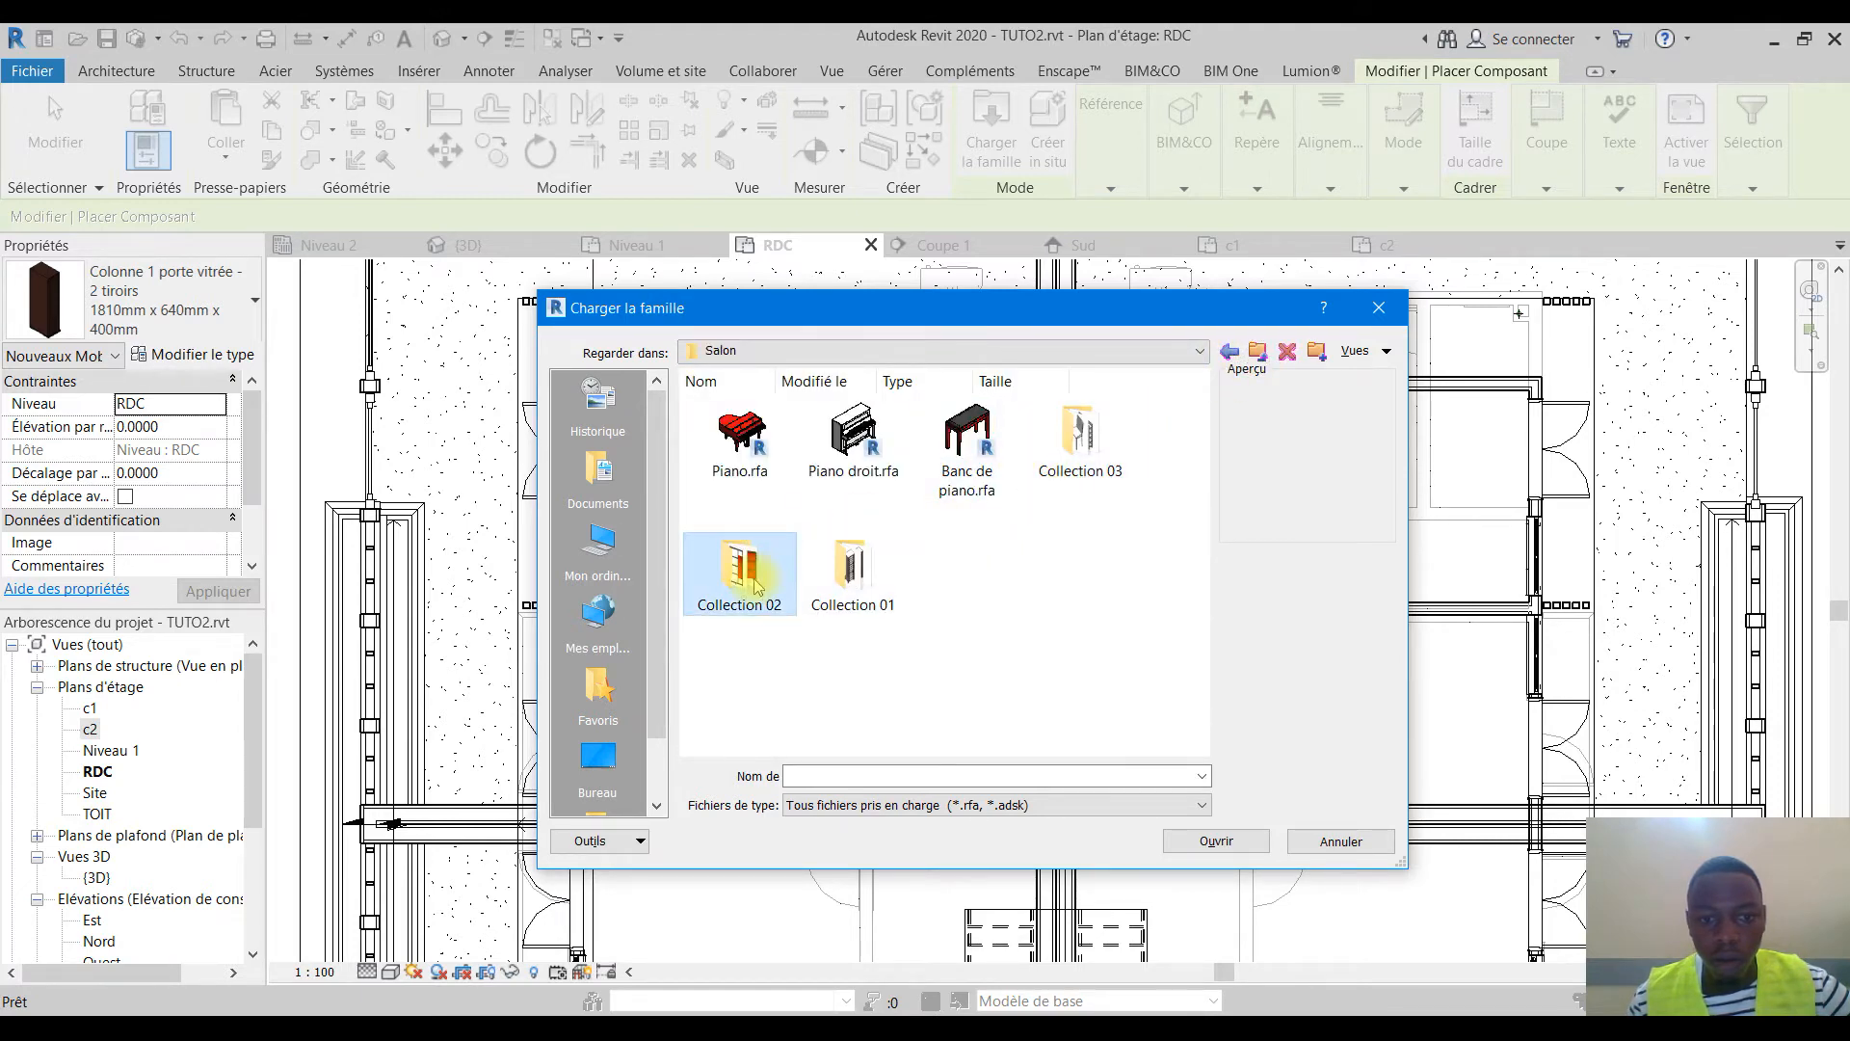
left_click(1258, 352)
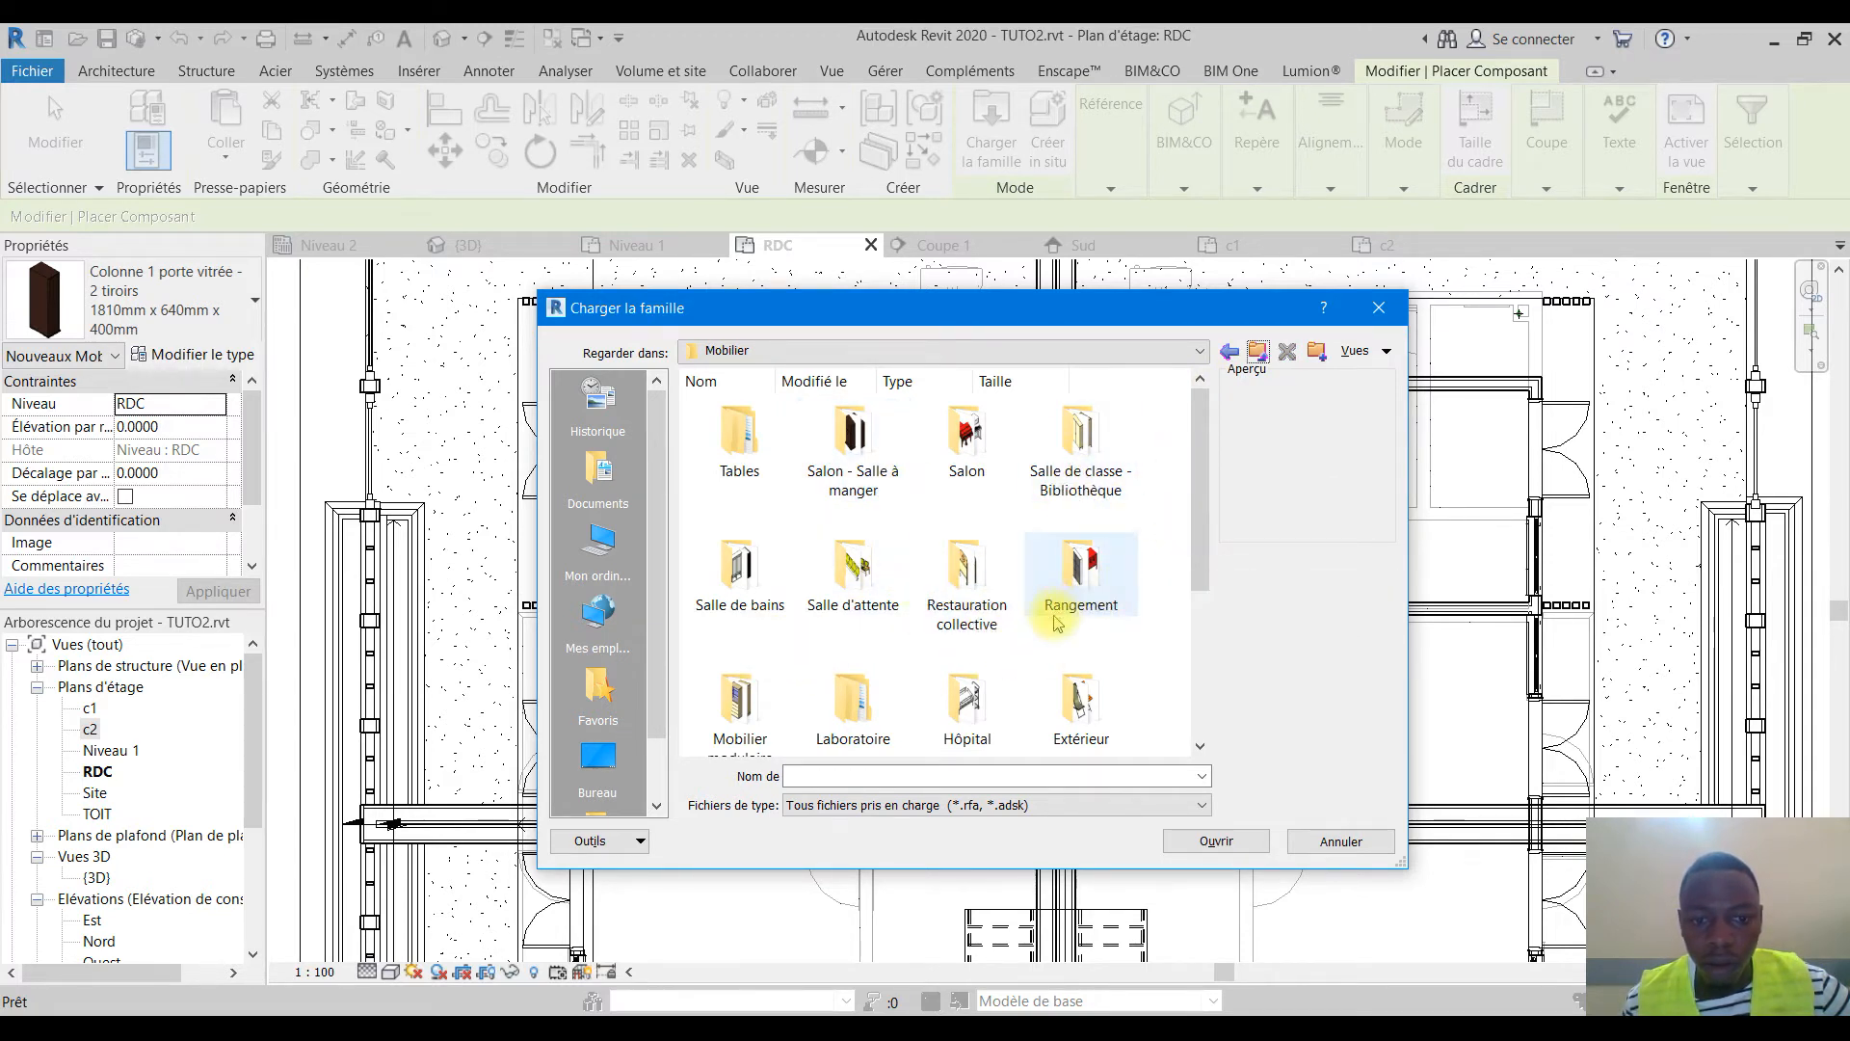
Load Canapé 2 places from the Mobilier library's Canapés folder and place the 180 x 88 x 66 cm sofa just below the glazed column unit
scroll(1070, 655, "down", 3)
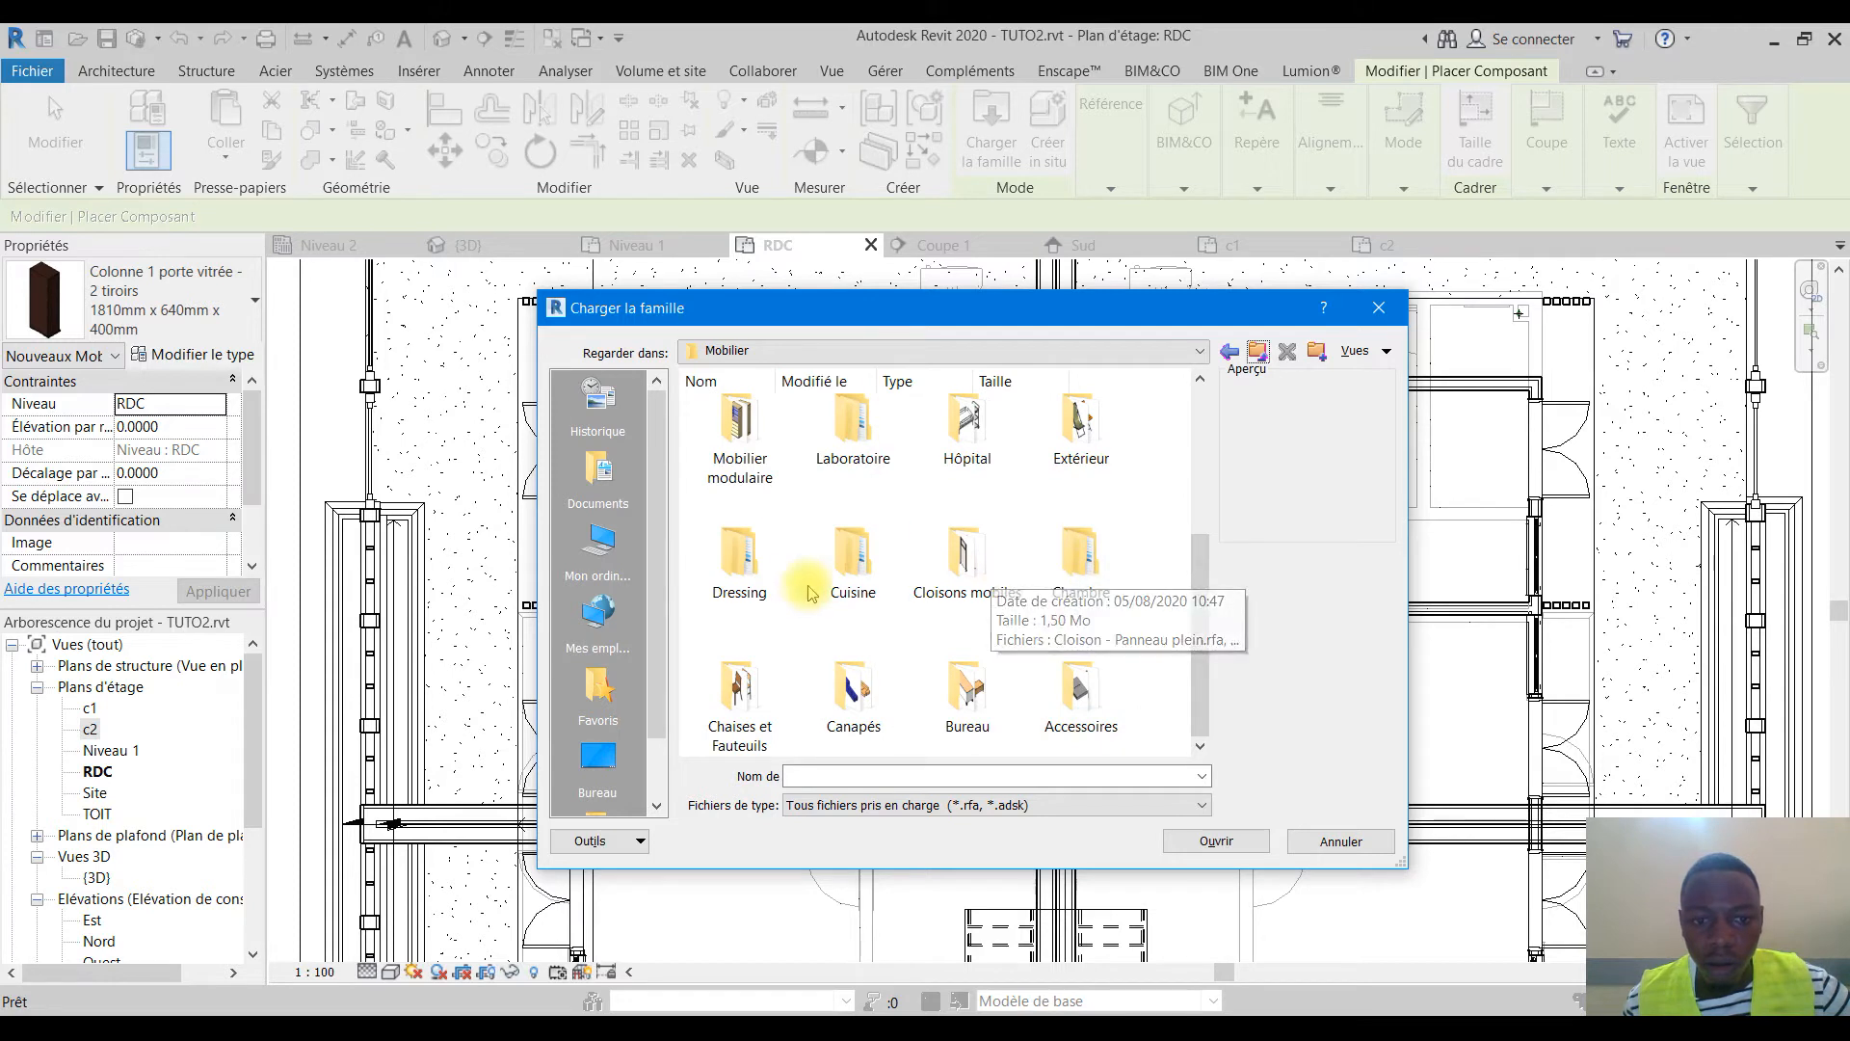
double_click(844, 690)
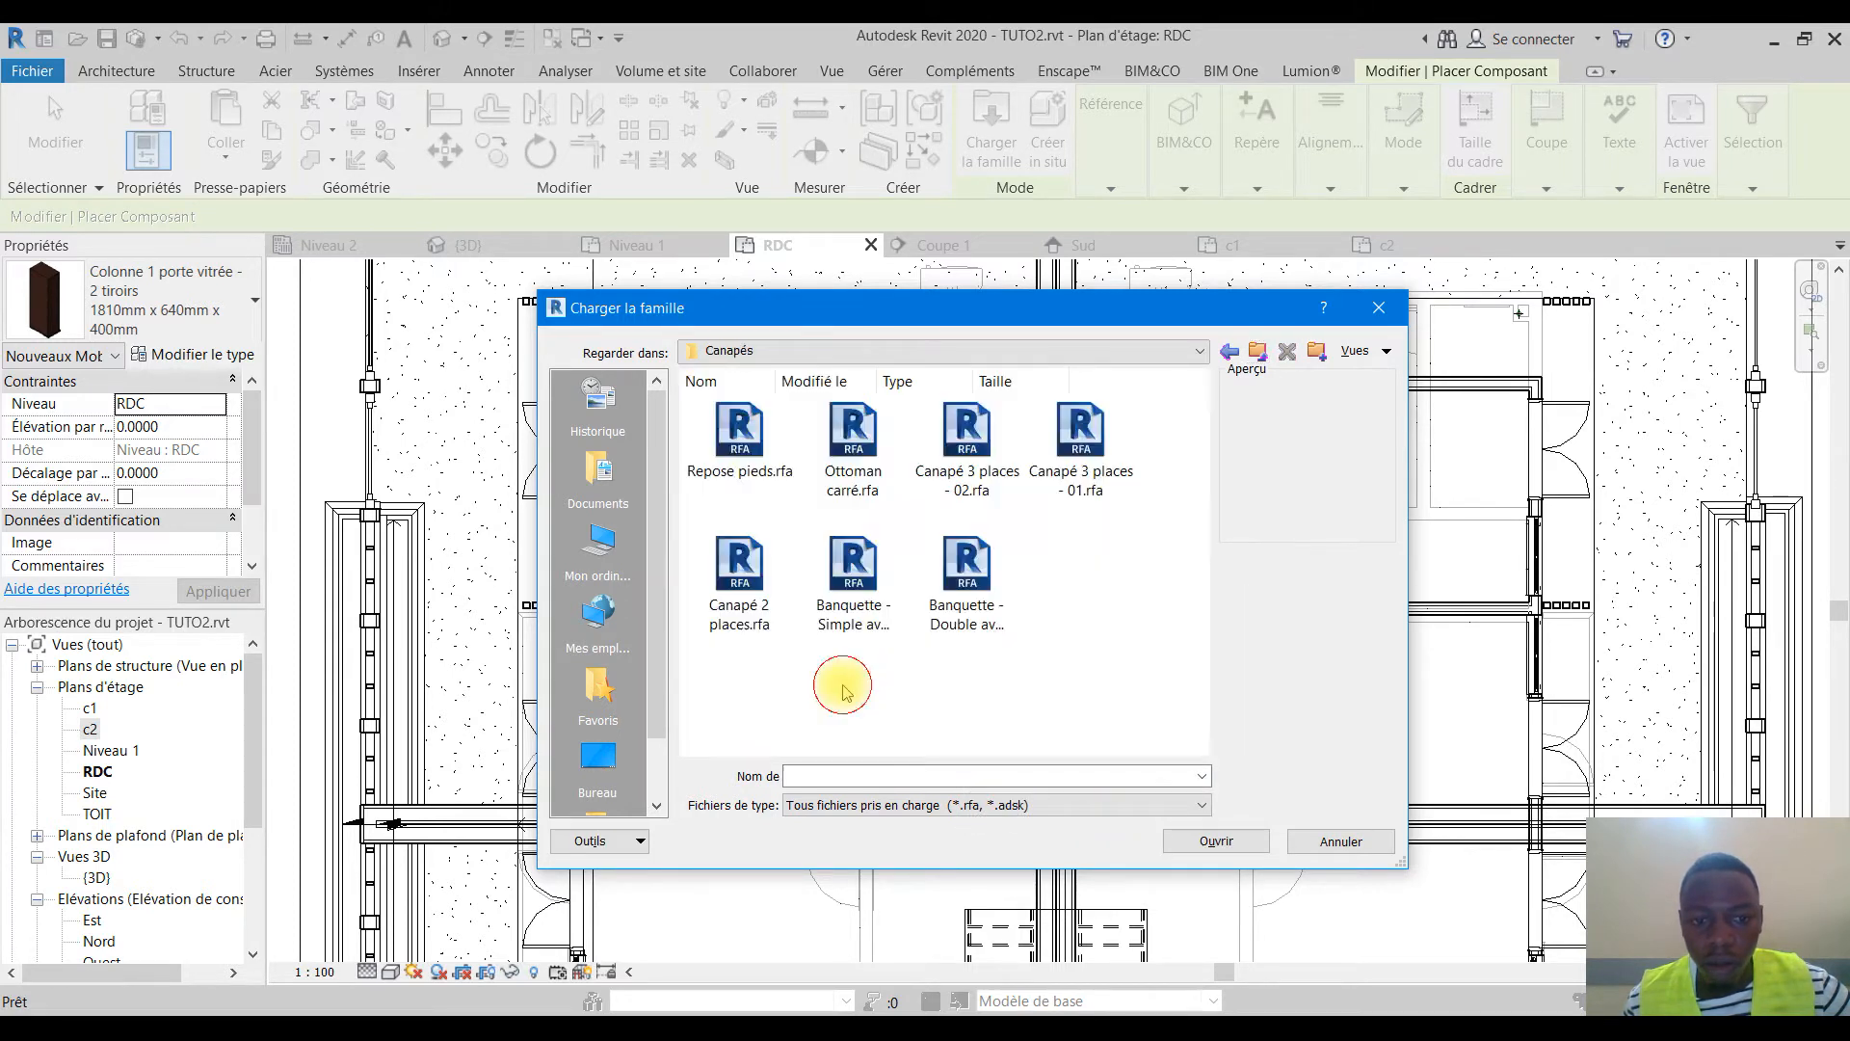
left_click(987, 443)
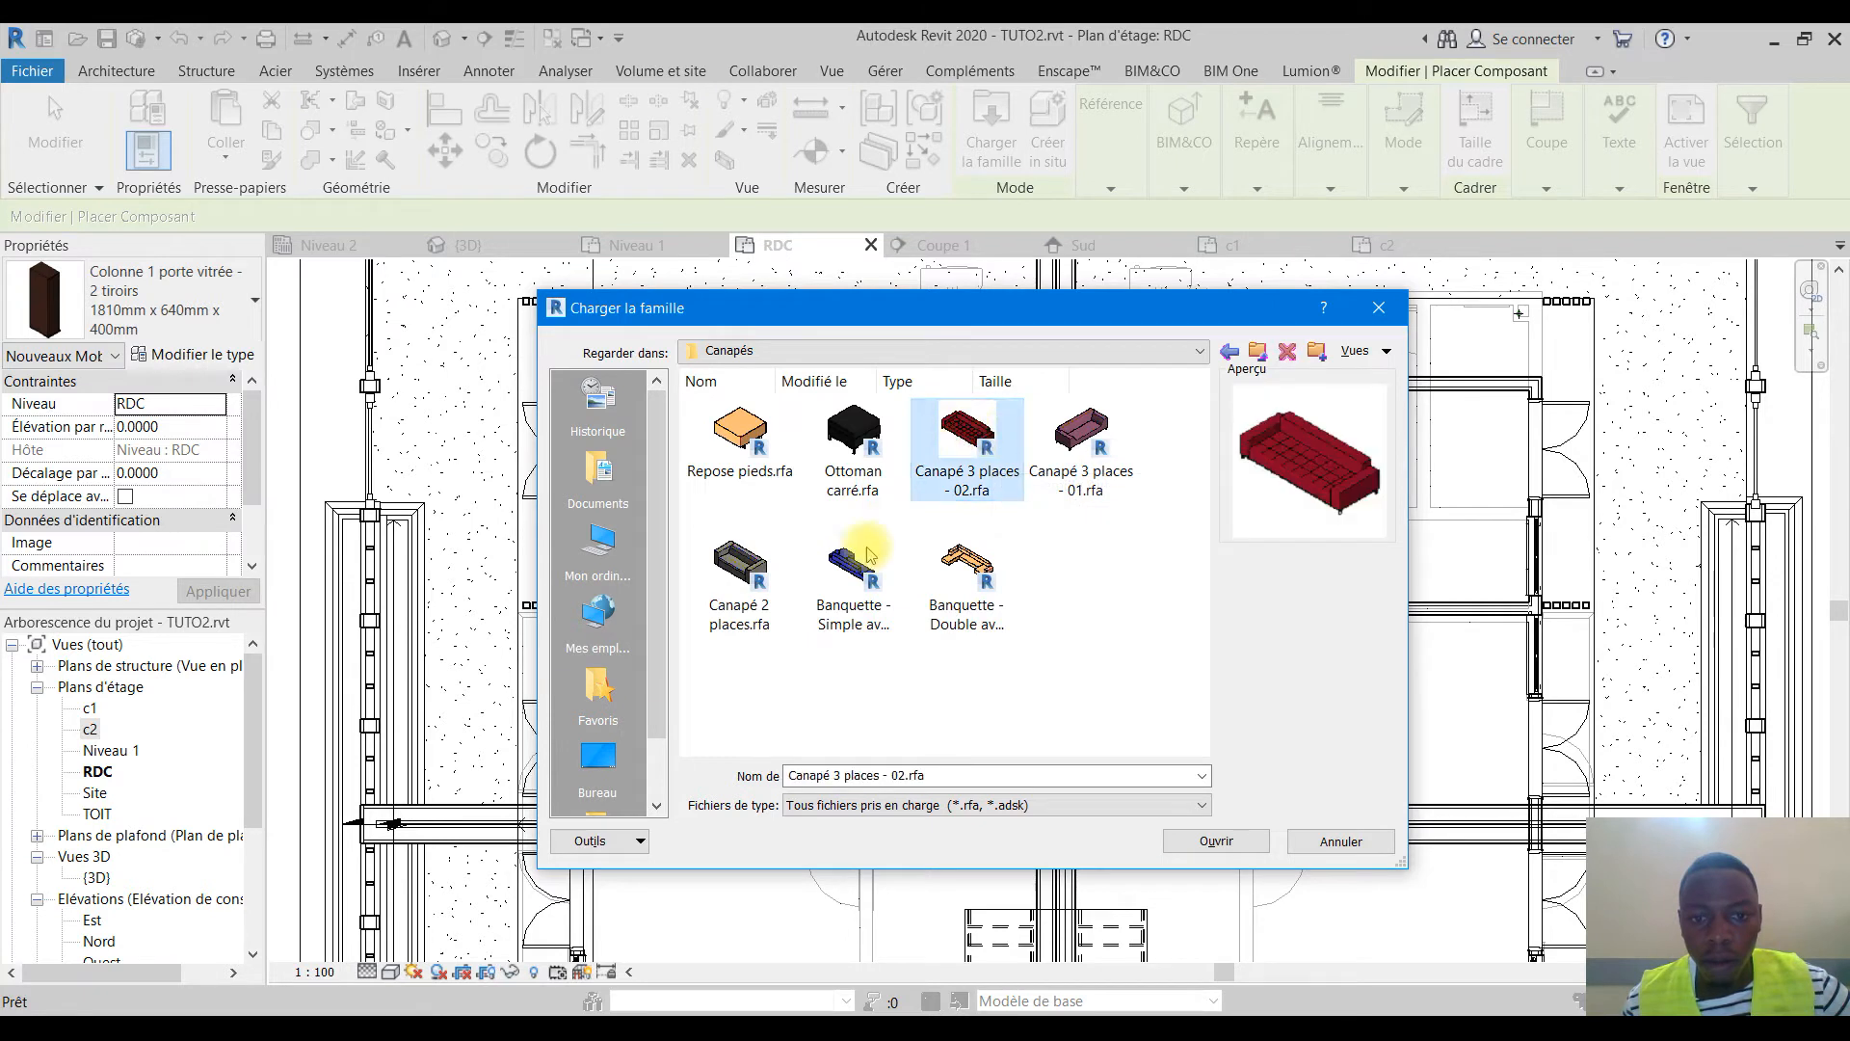
left_click(740, 573)
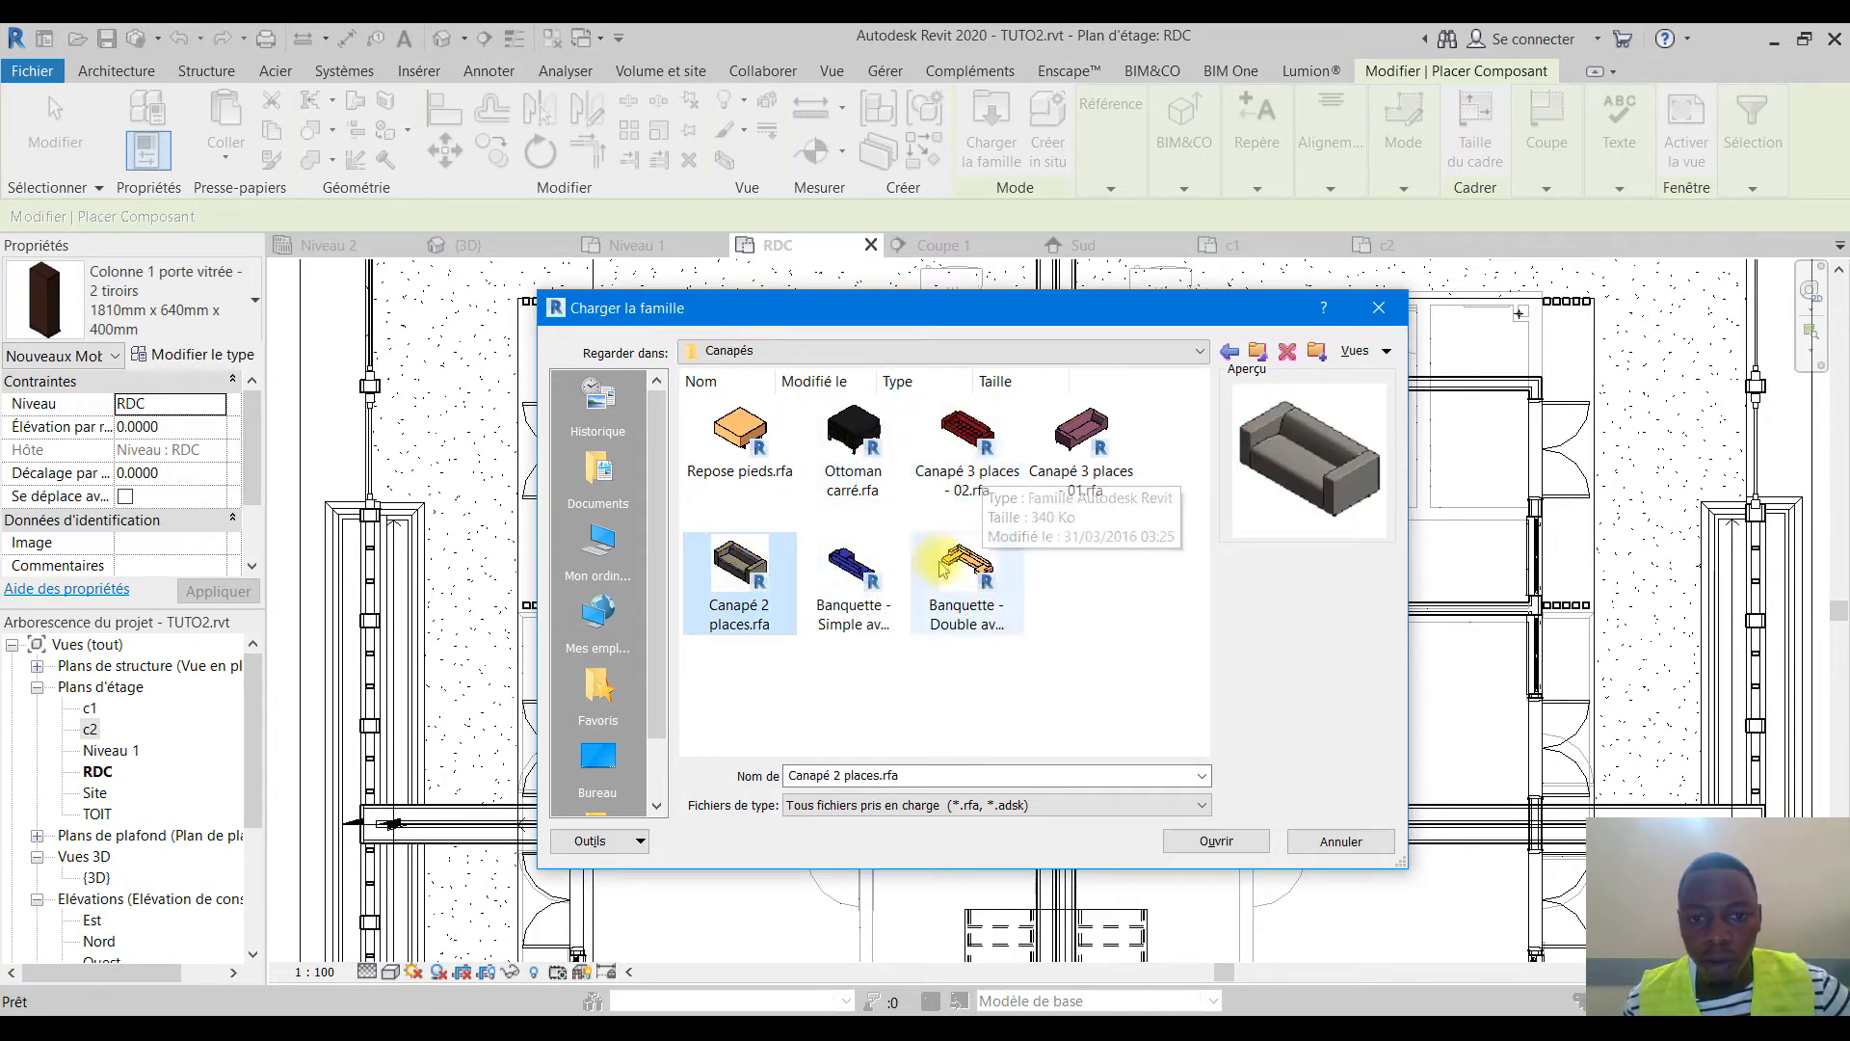
left_click(1217, 842)
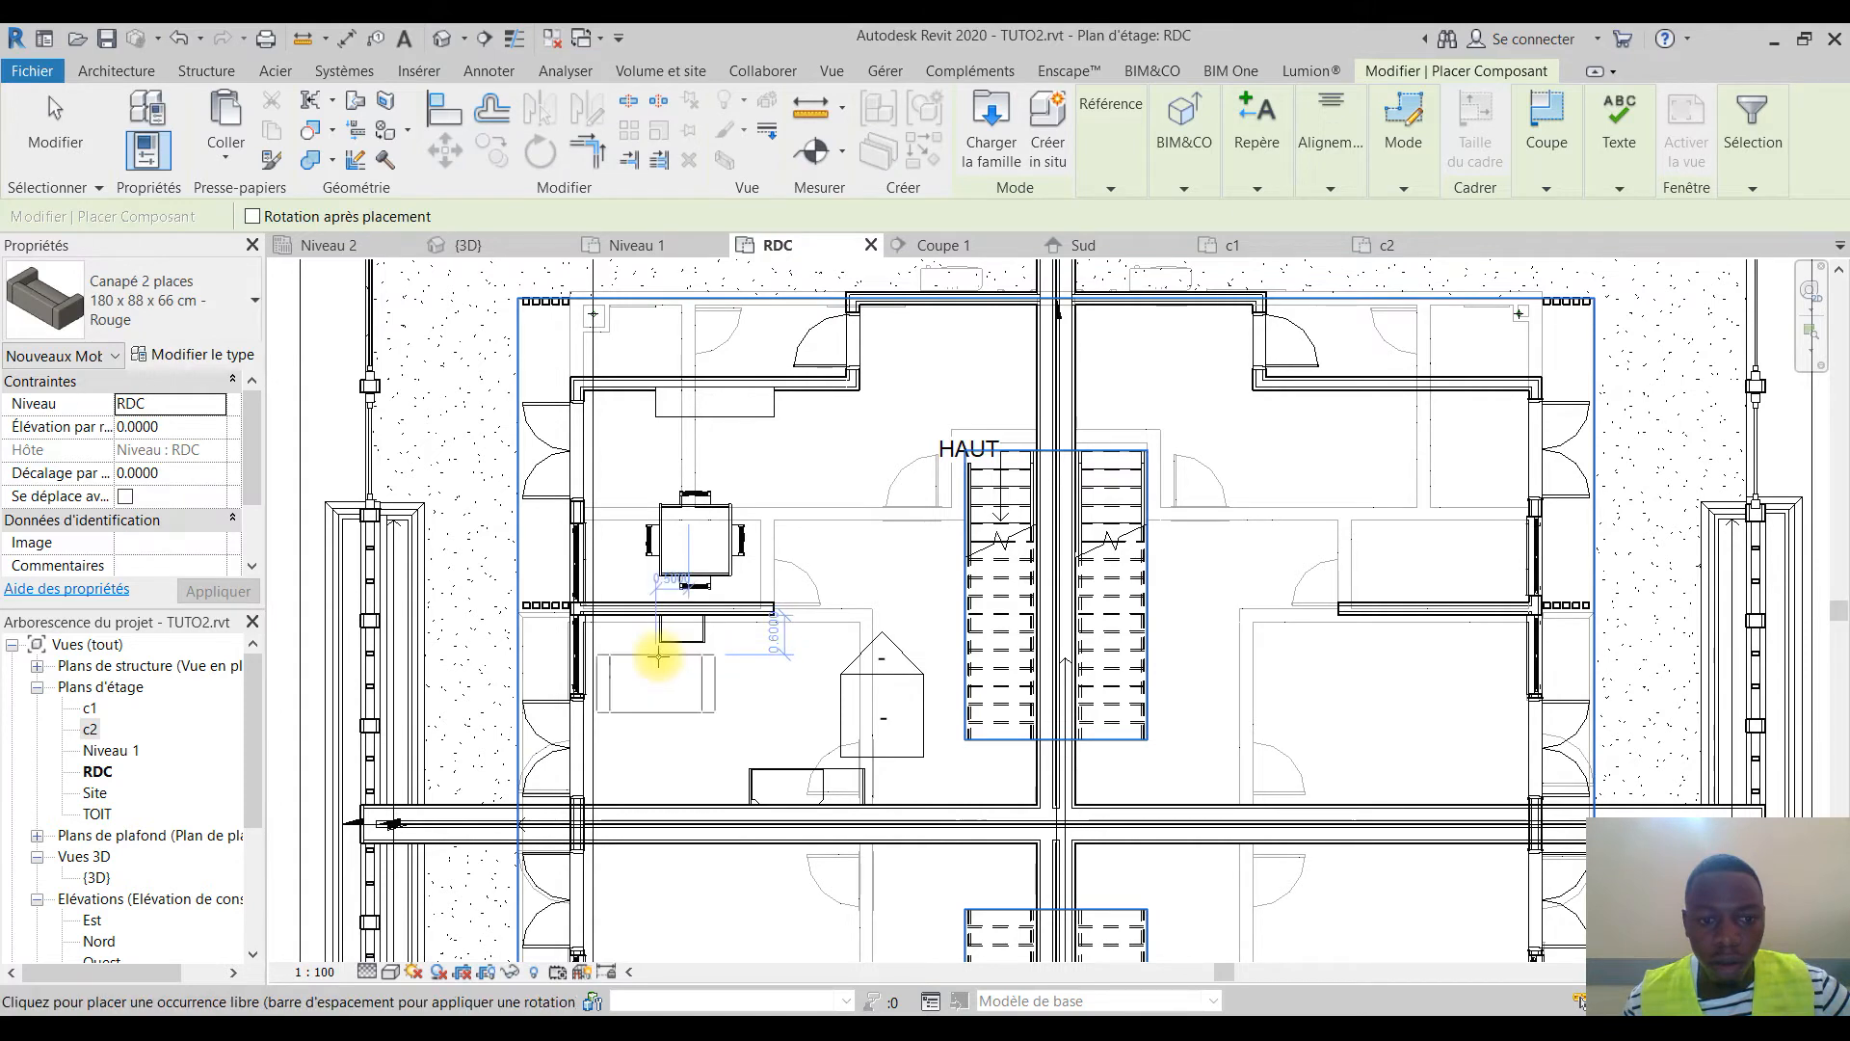
left_click(656, 654)
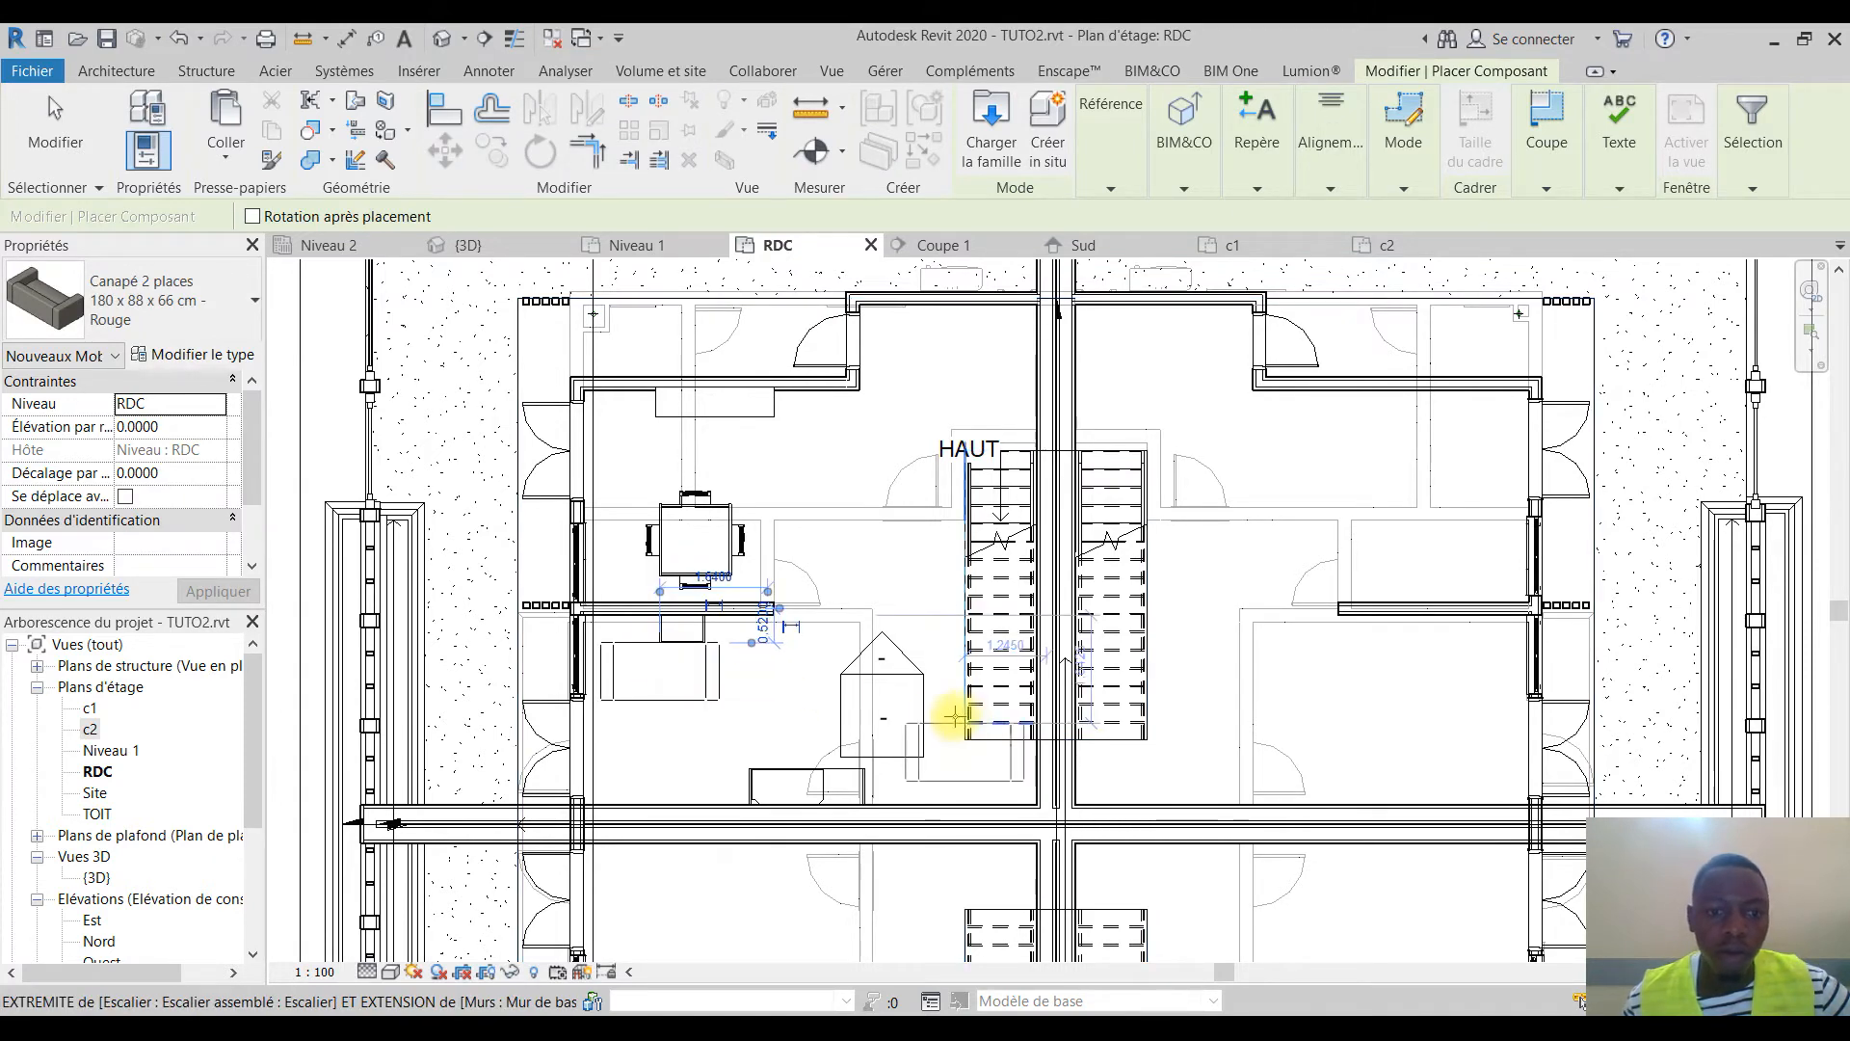
Look through the Mobilier library's Chaises et Fauteuils and Salon - Salle à manger folders for another family to load
left_click(992, 135)
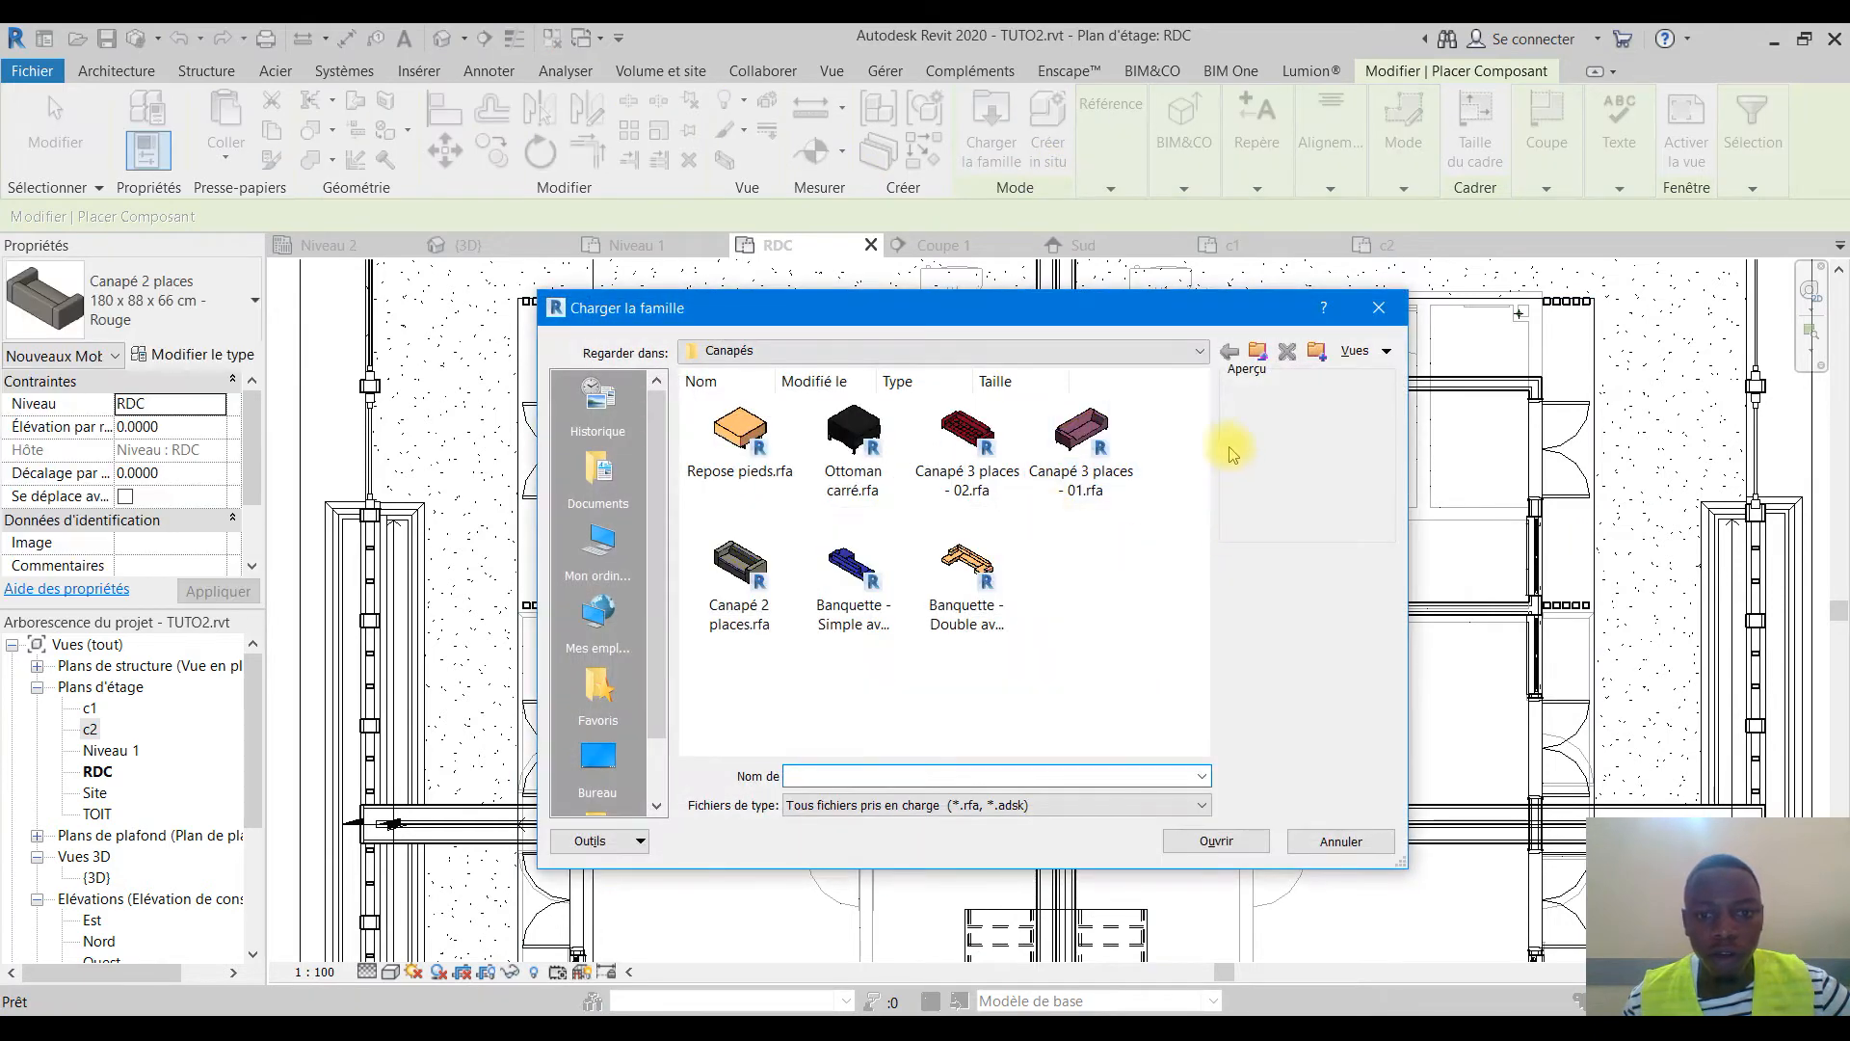
left_click(1257, 353)
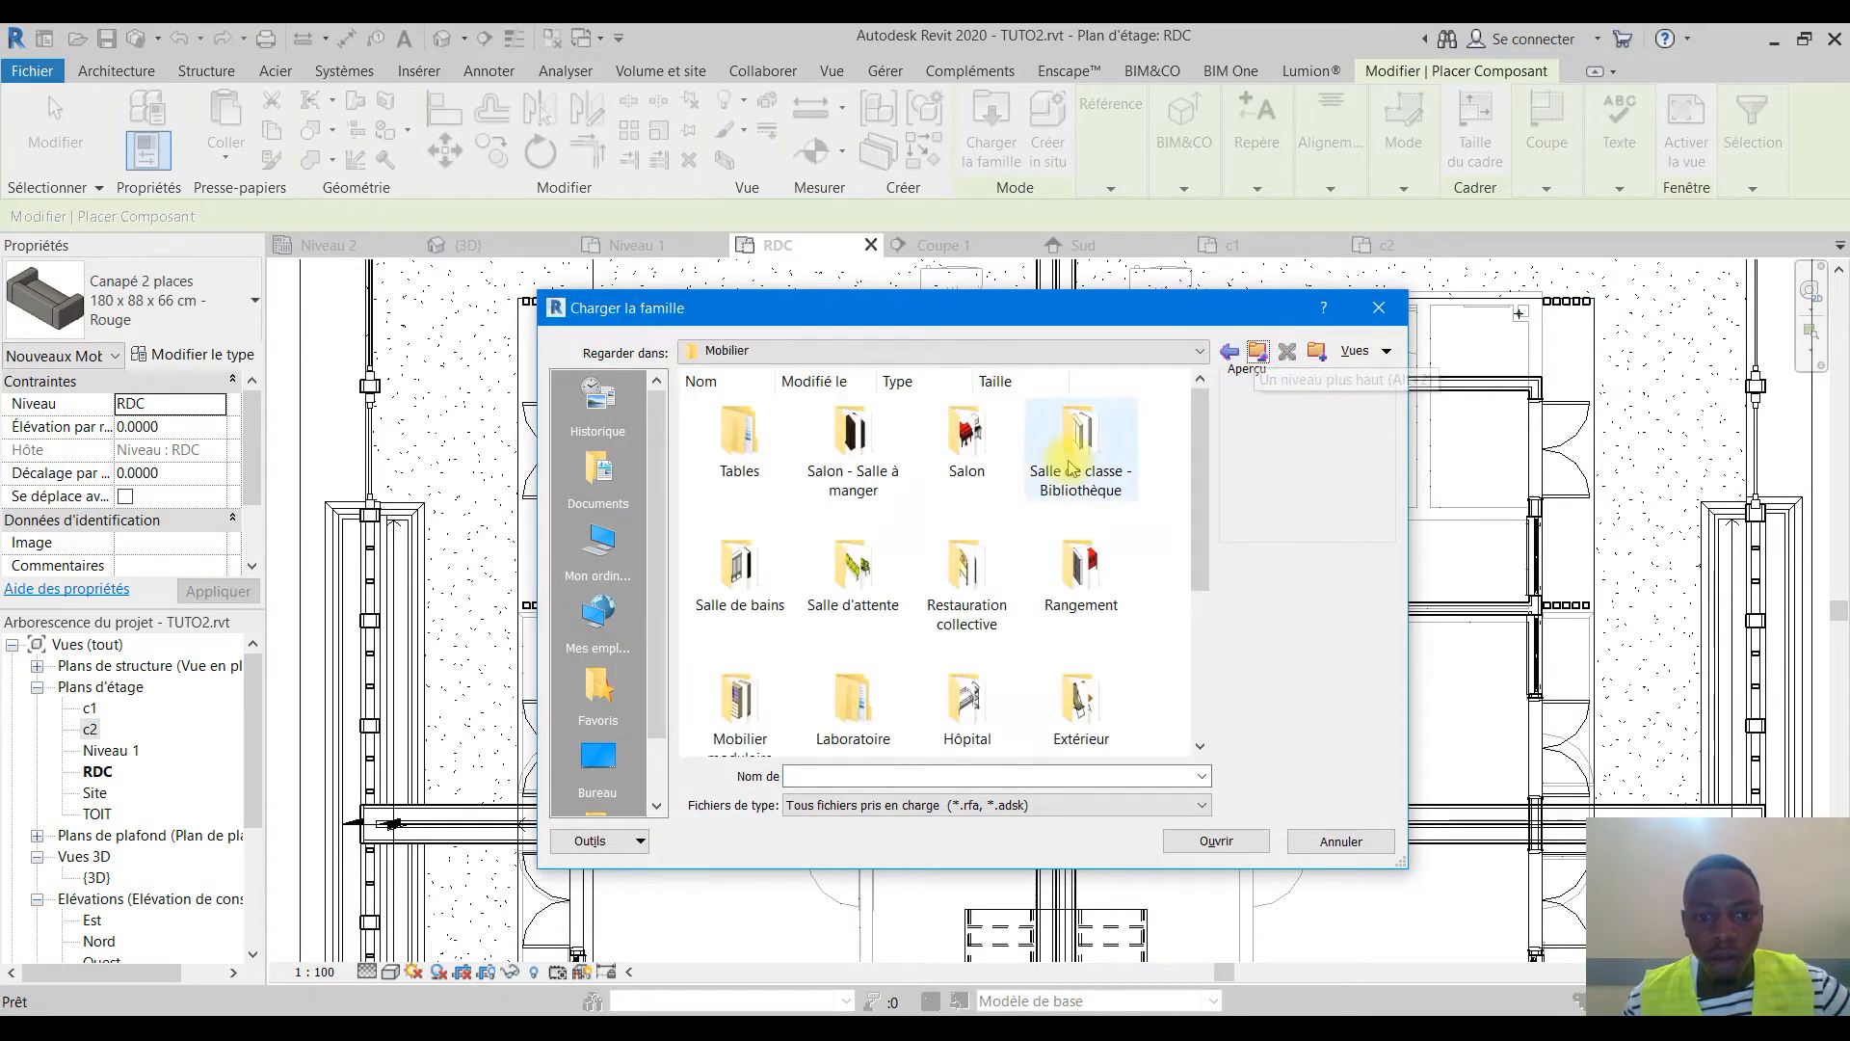
scroll(812, 729, "down", 3)
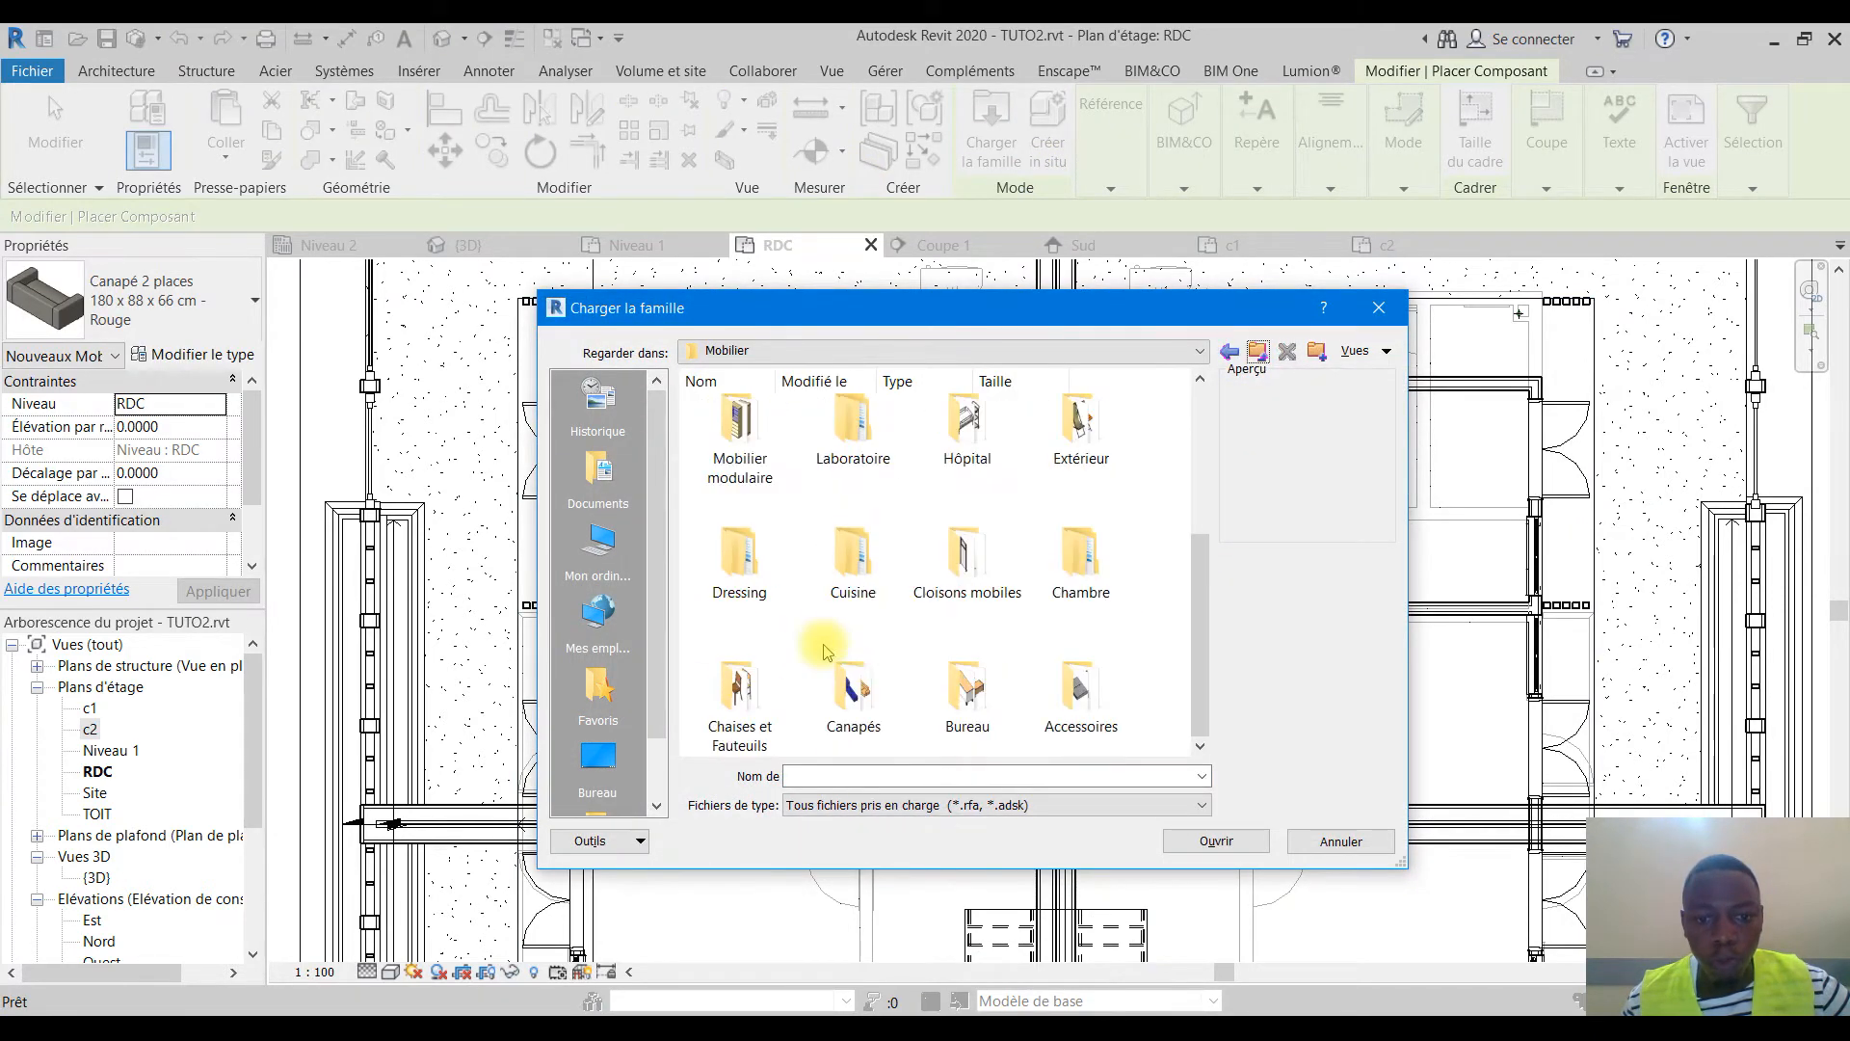
double_click(769, 680)
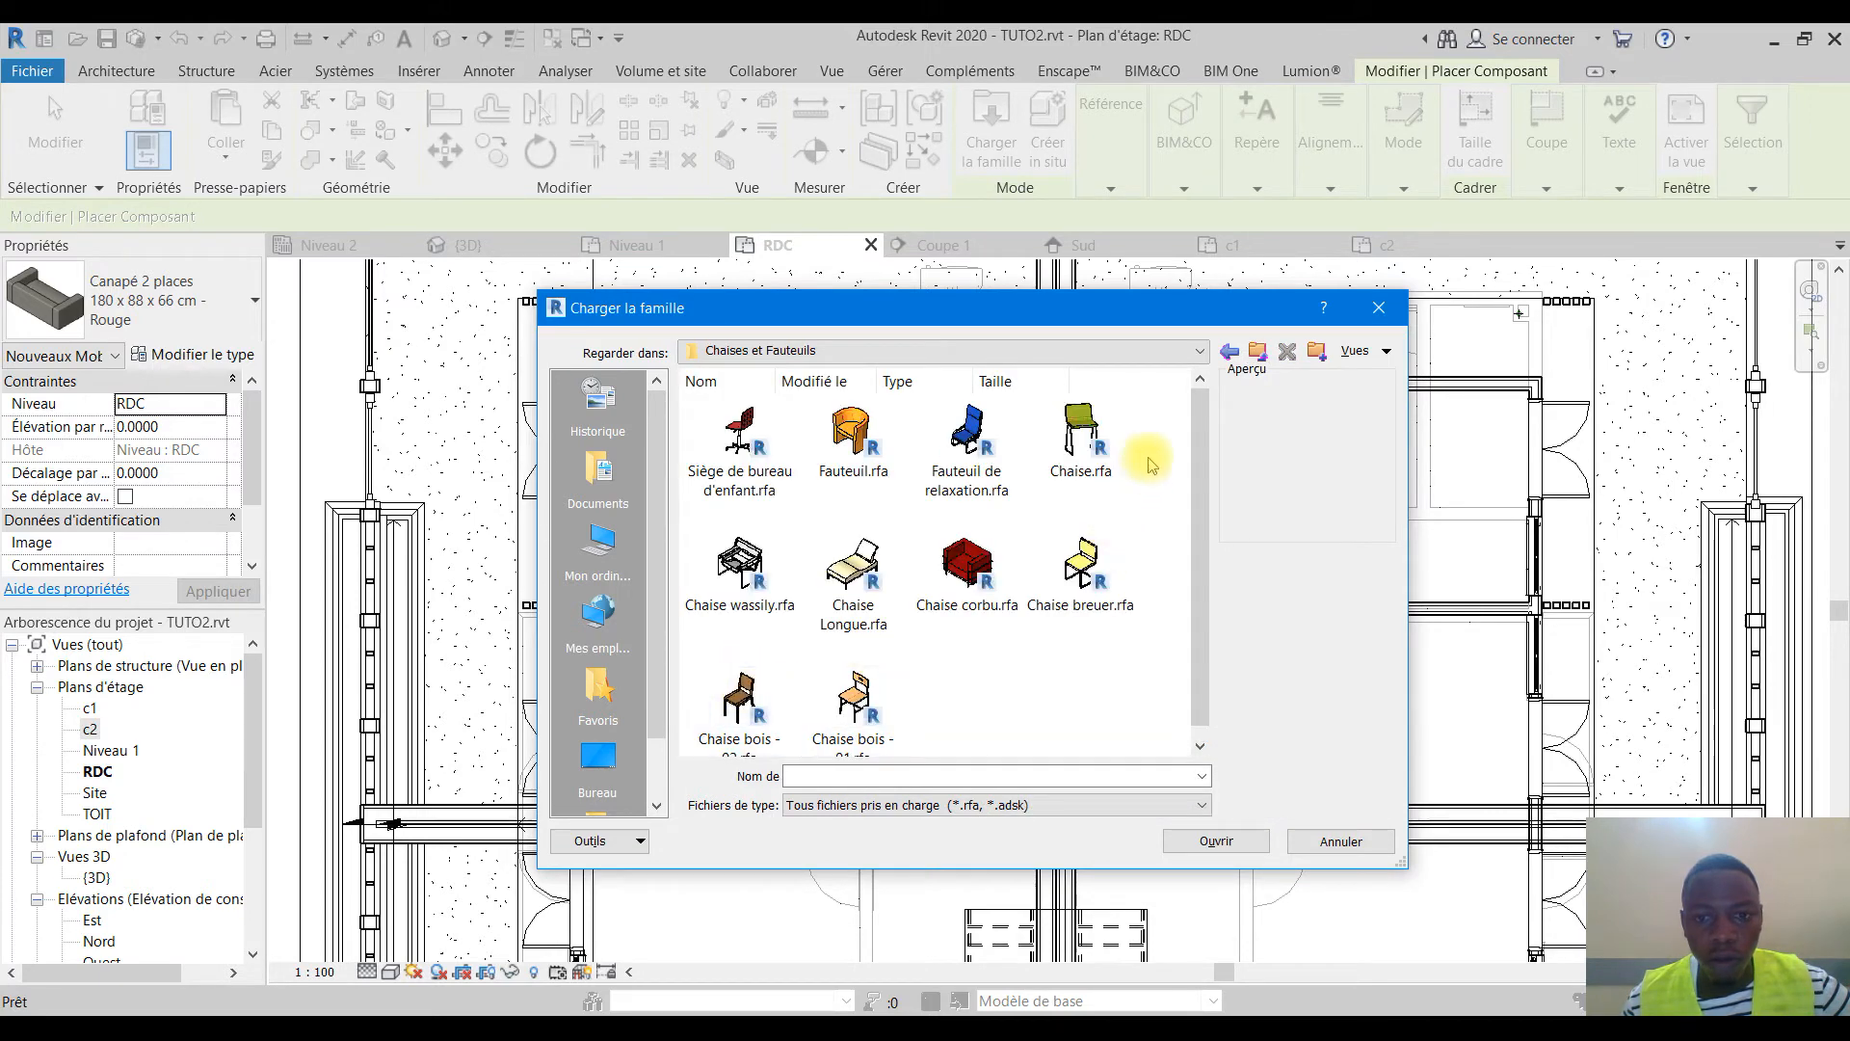
left_click(1255, 362)
left_click(949, 427)
double_click(853, 434)
scroll(949, 561, "down", 2)
scroll(949, 561, "up", 2)
left_click(1257, 351)
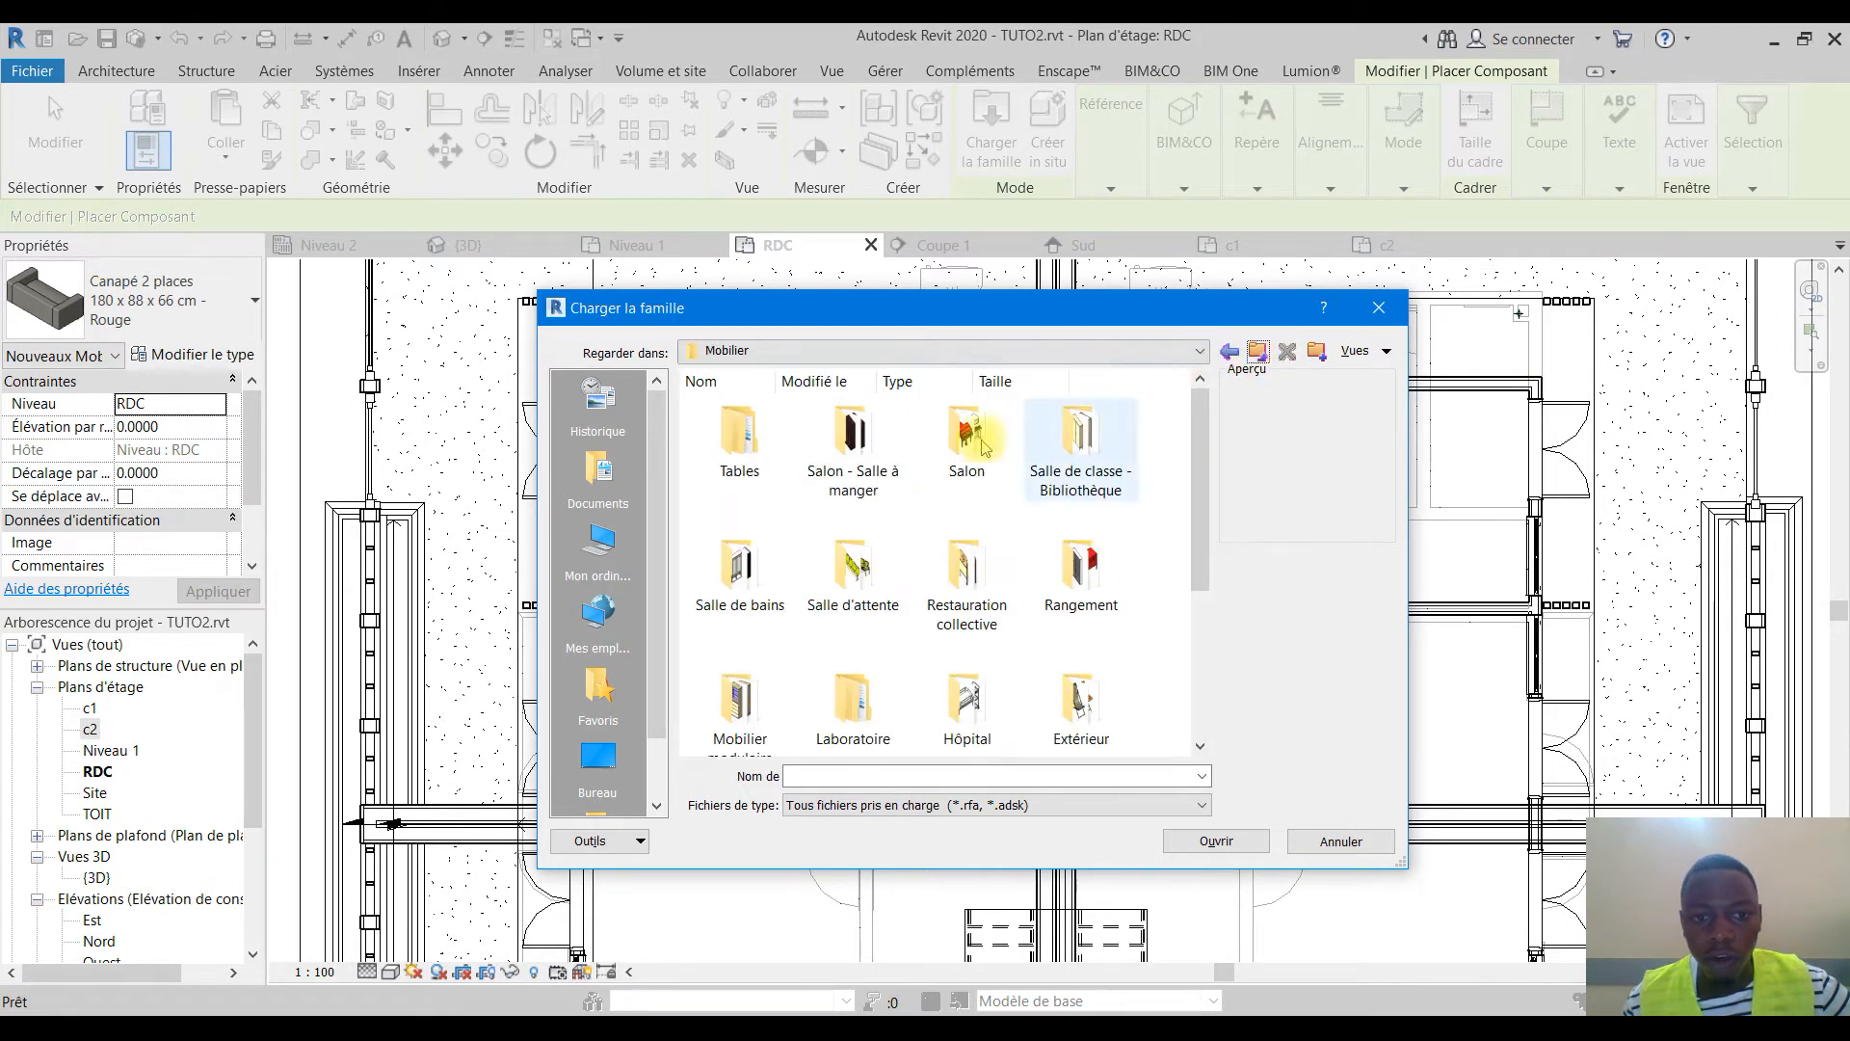
Load the rectangular table family with the Plateau en verre type from the Mobilier library's Tables, Hautes folder
left_click(757, 431)
double_click(756, 431)
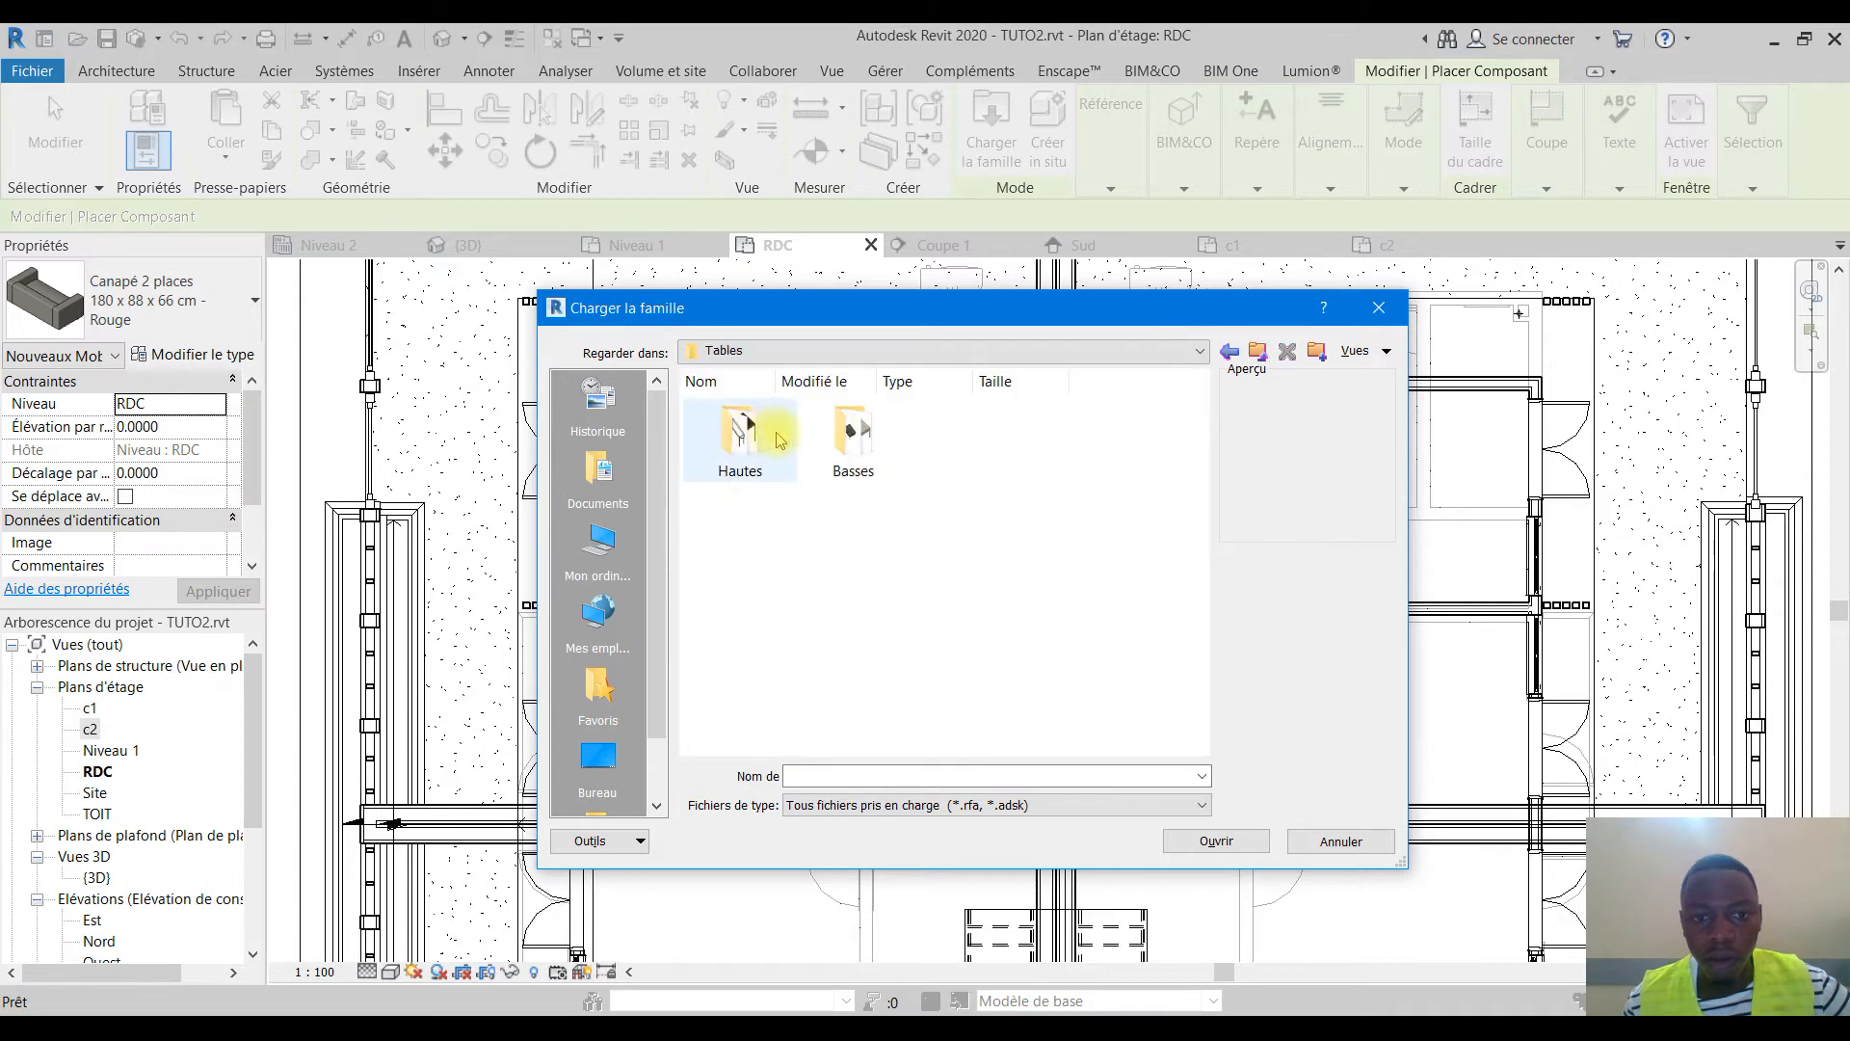
double_click(853, 431)
left_click(853, 431)
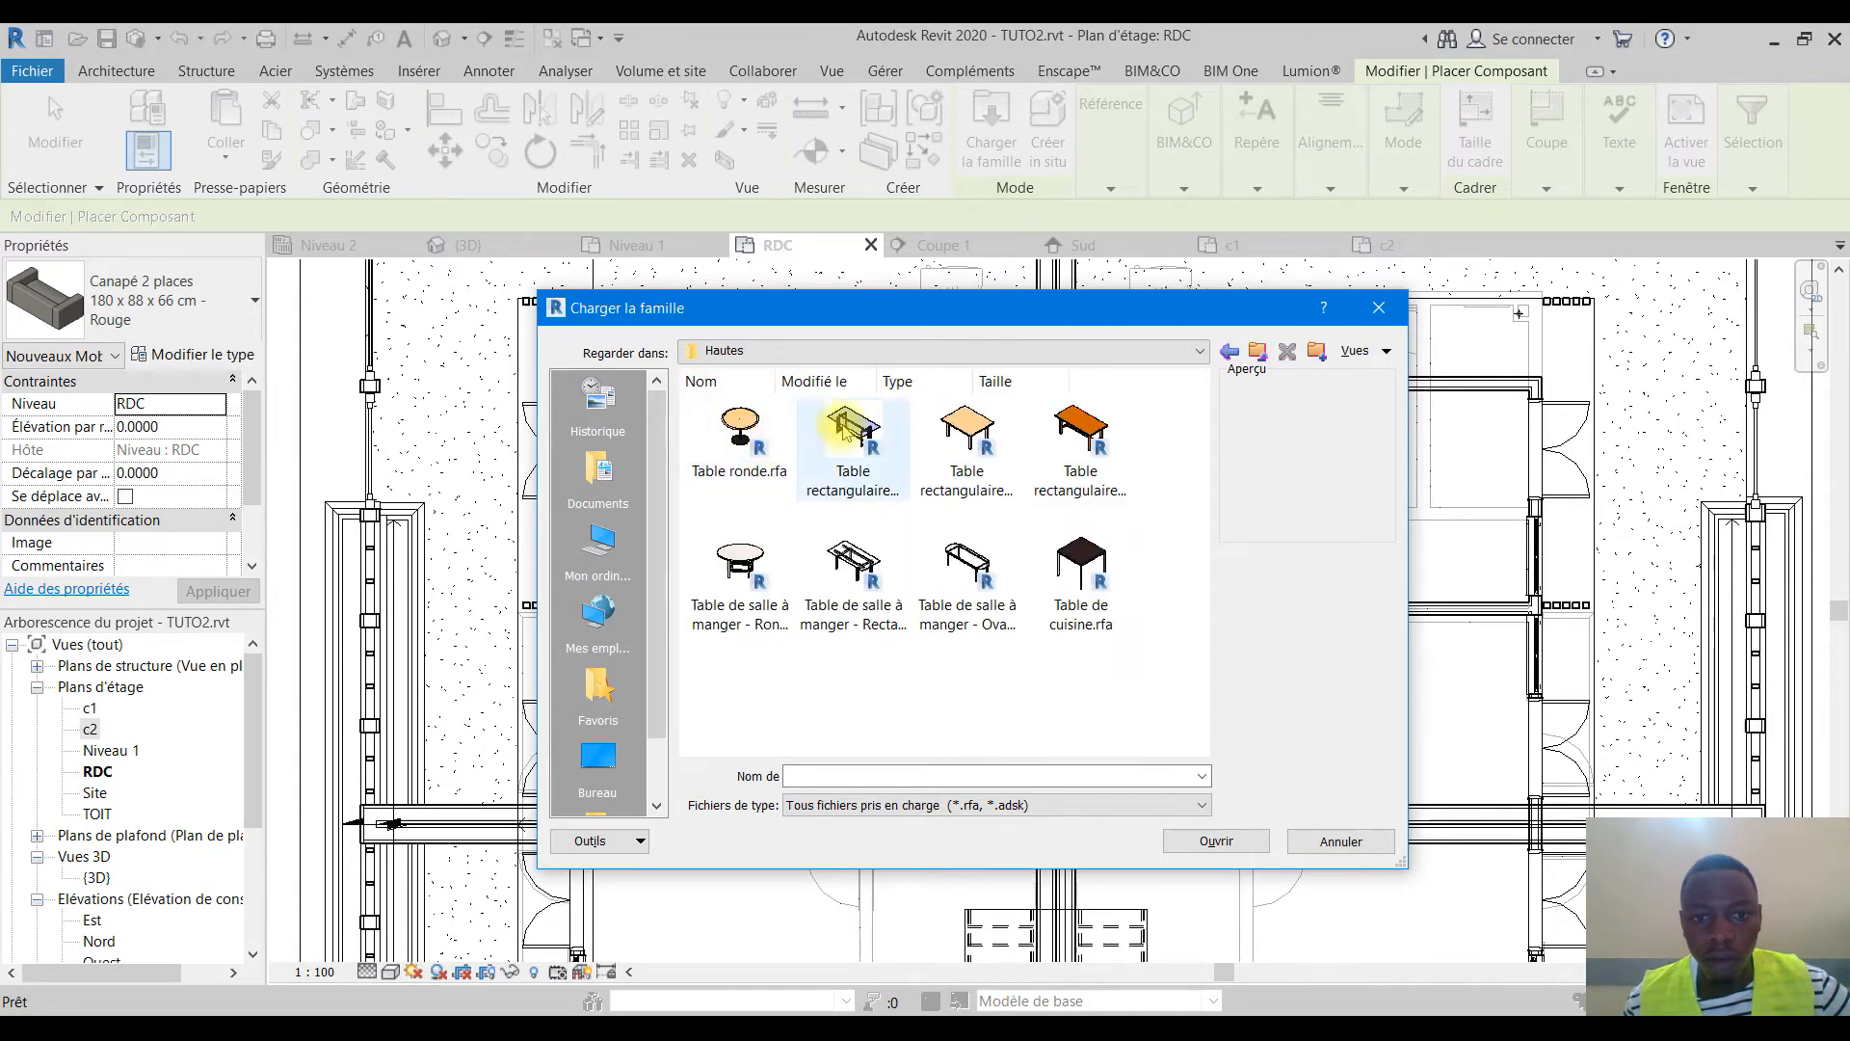
left_click(1217, 841)
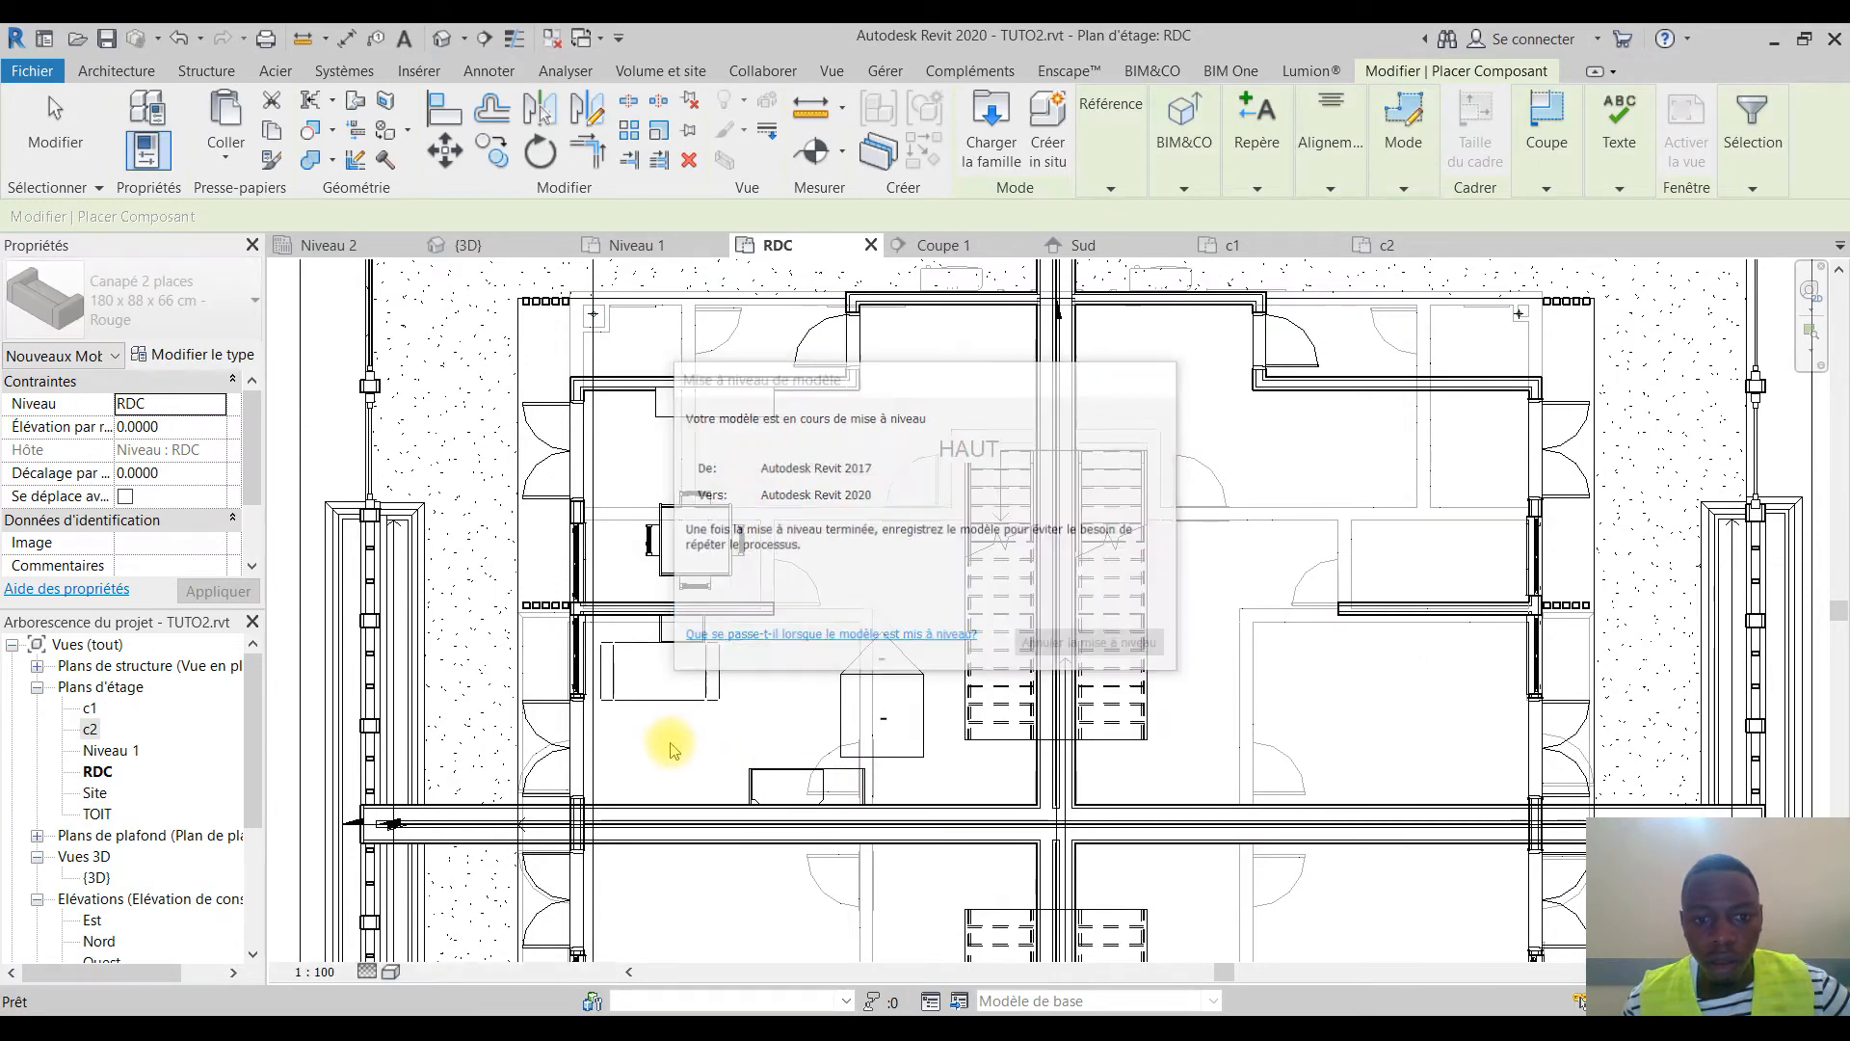
left_click(1099, 183)
Load the Table de salle à manger - Ronde family and place the 0915 mm diameter table in front of the two-seat sofa
left_click(990, 138)
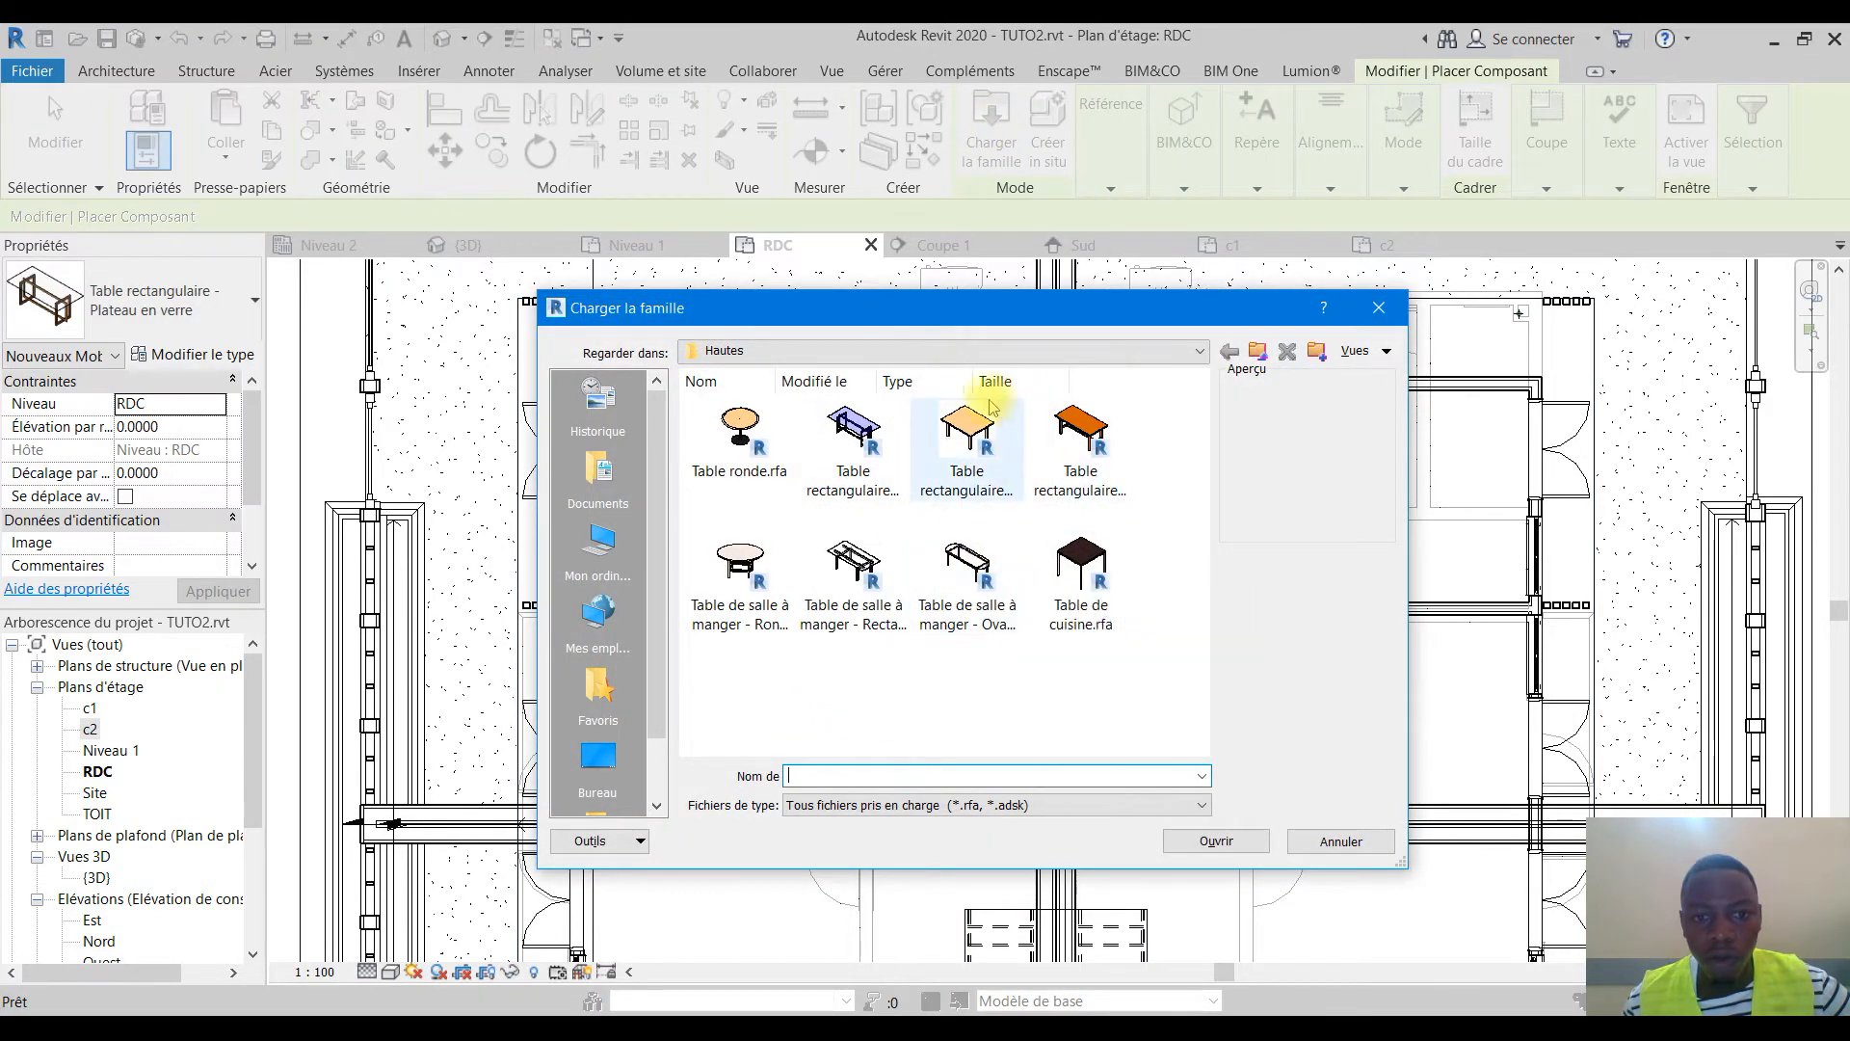
left_click(973, 428)
left_click(1092, 571)
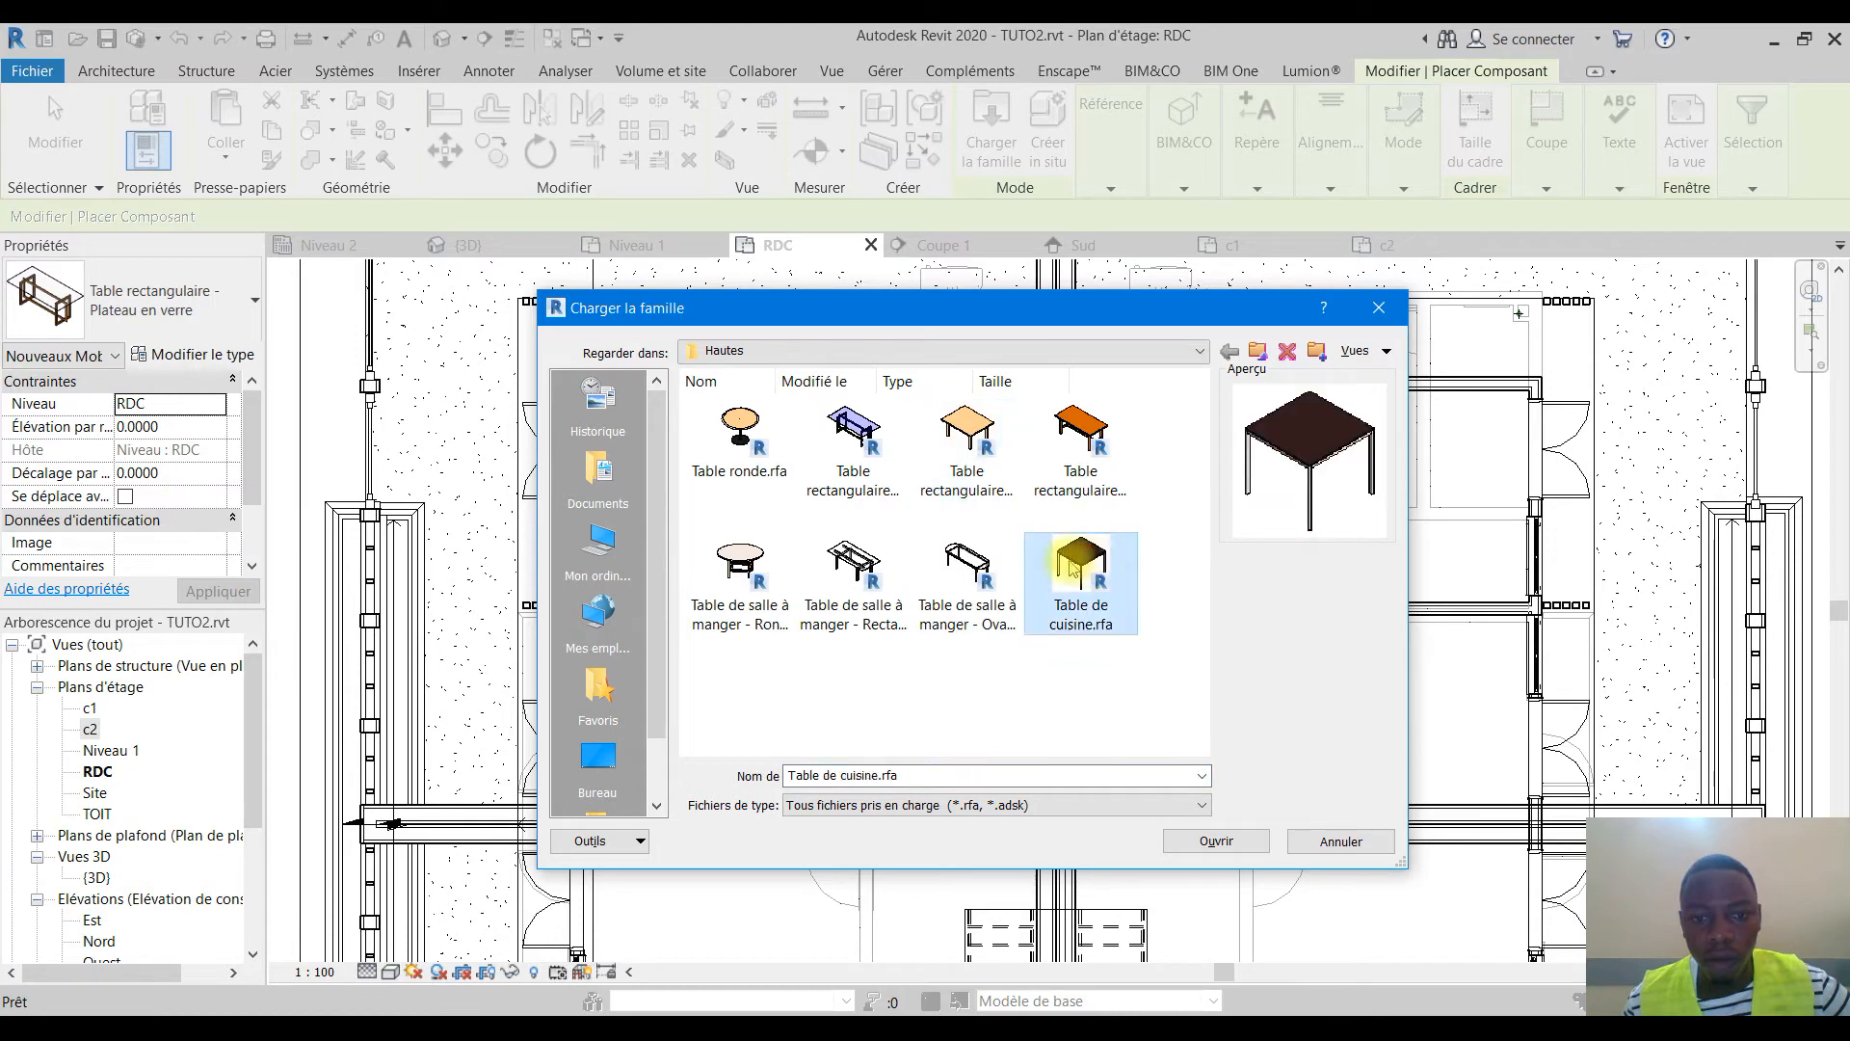
left_click(740, 573)
left_click(1207, 841)
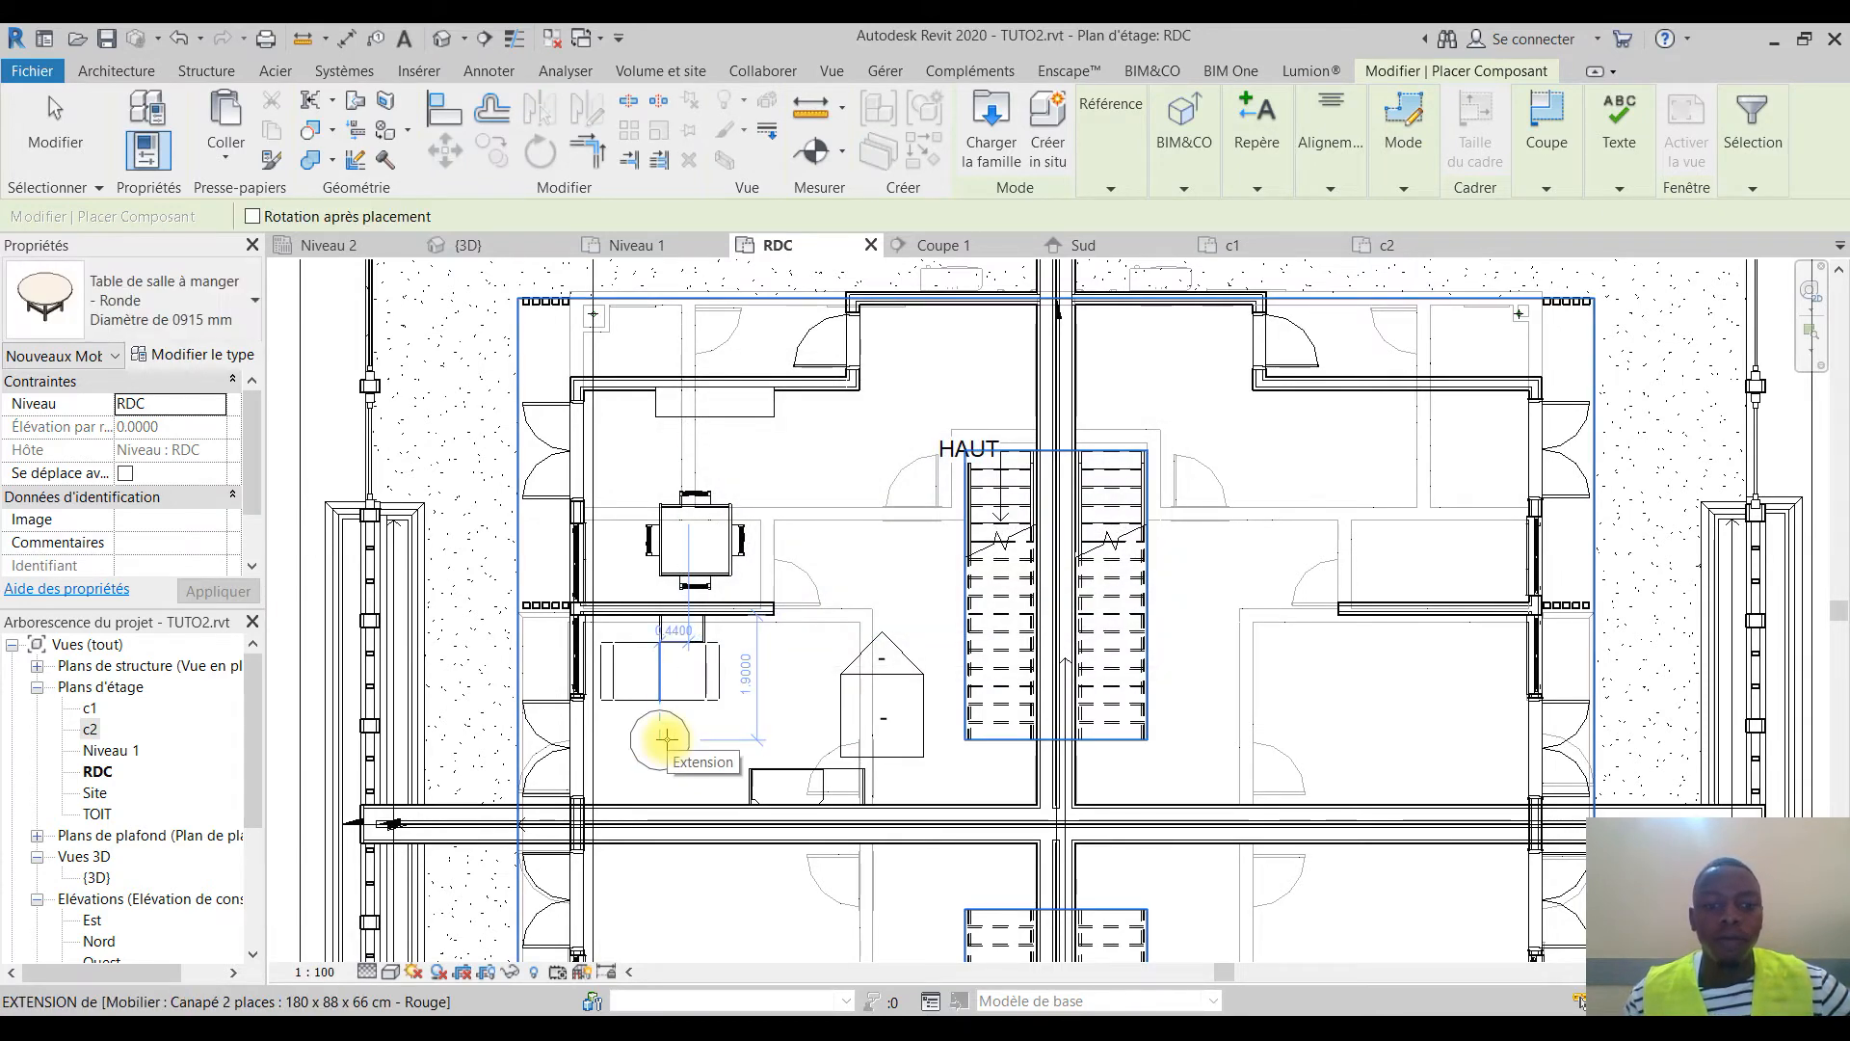
left_click(679, 739)
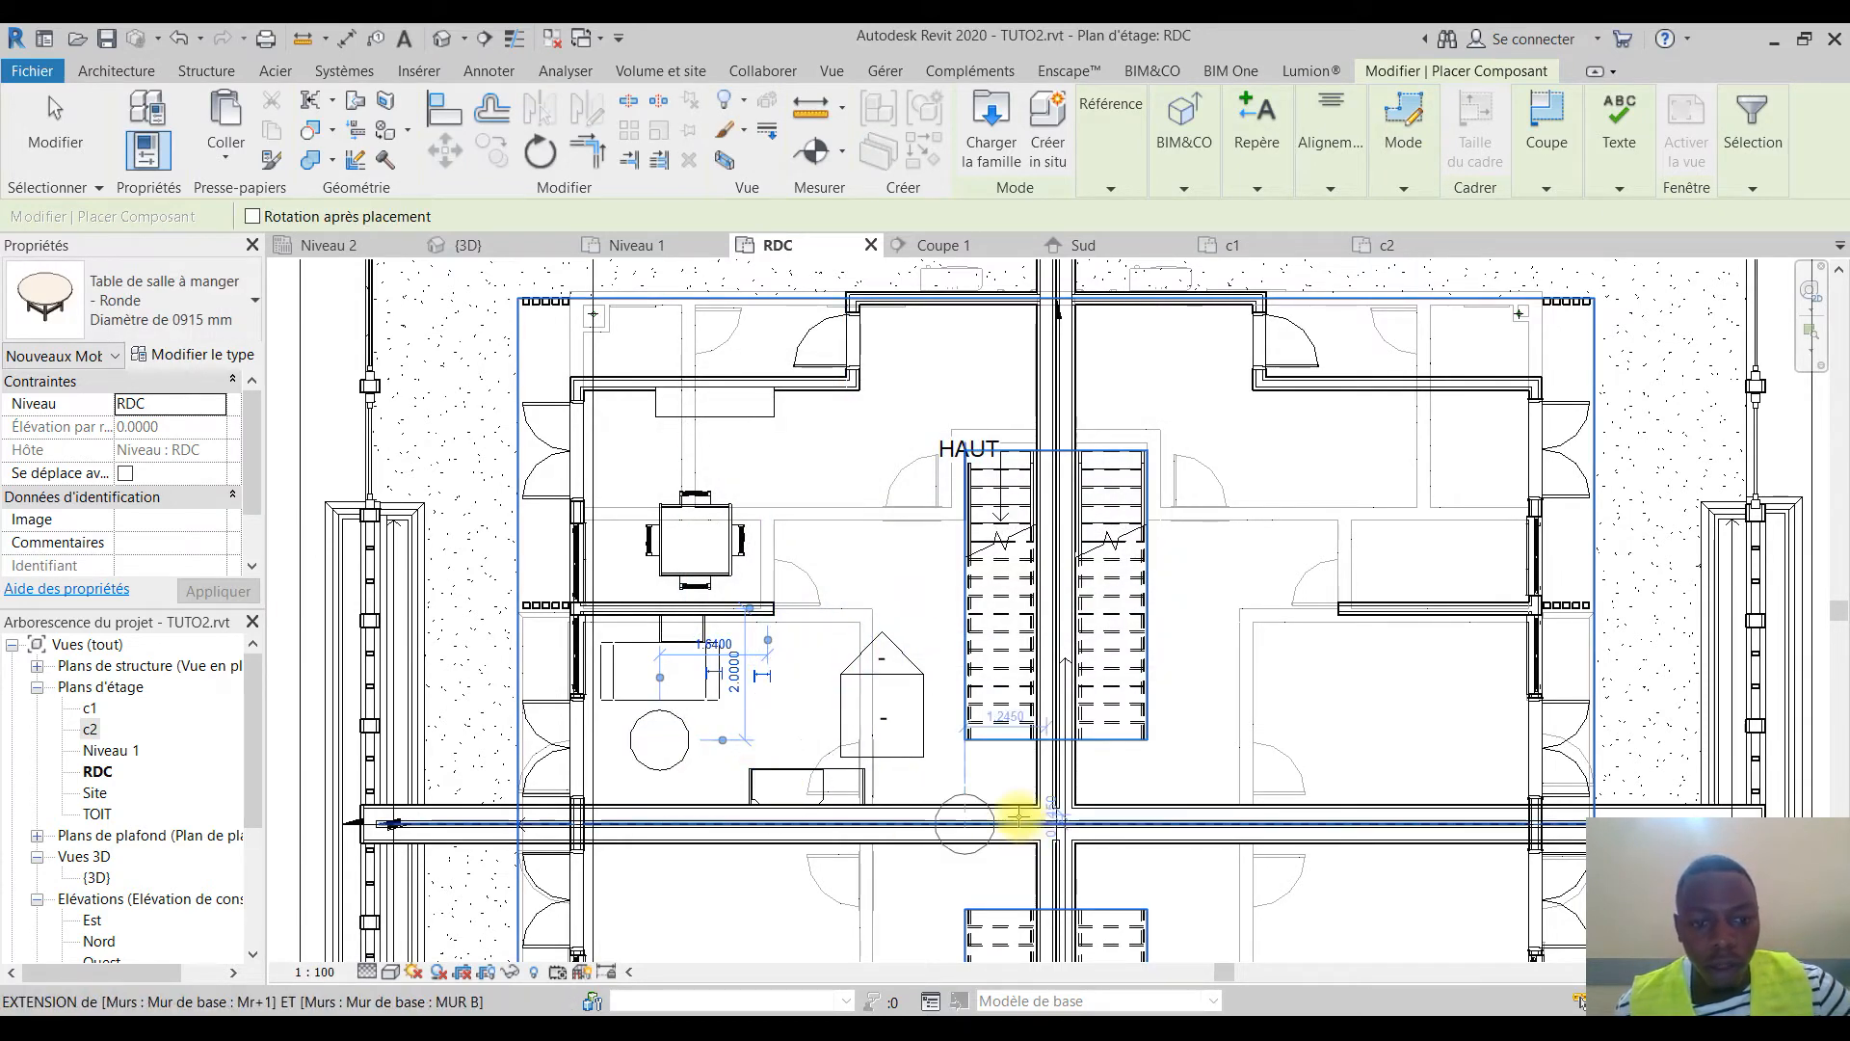
key("Escape")
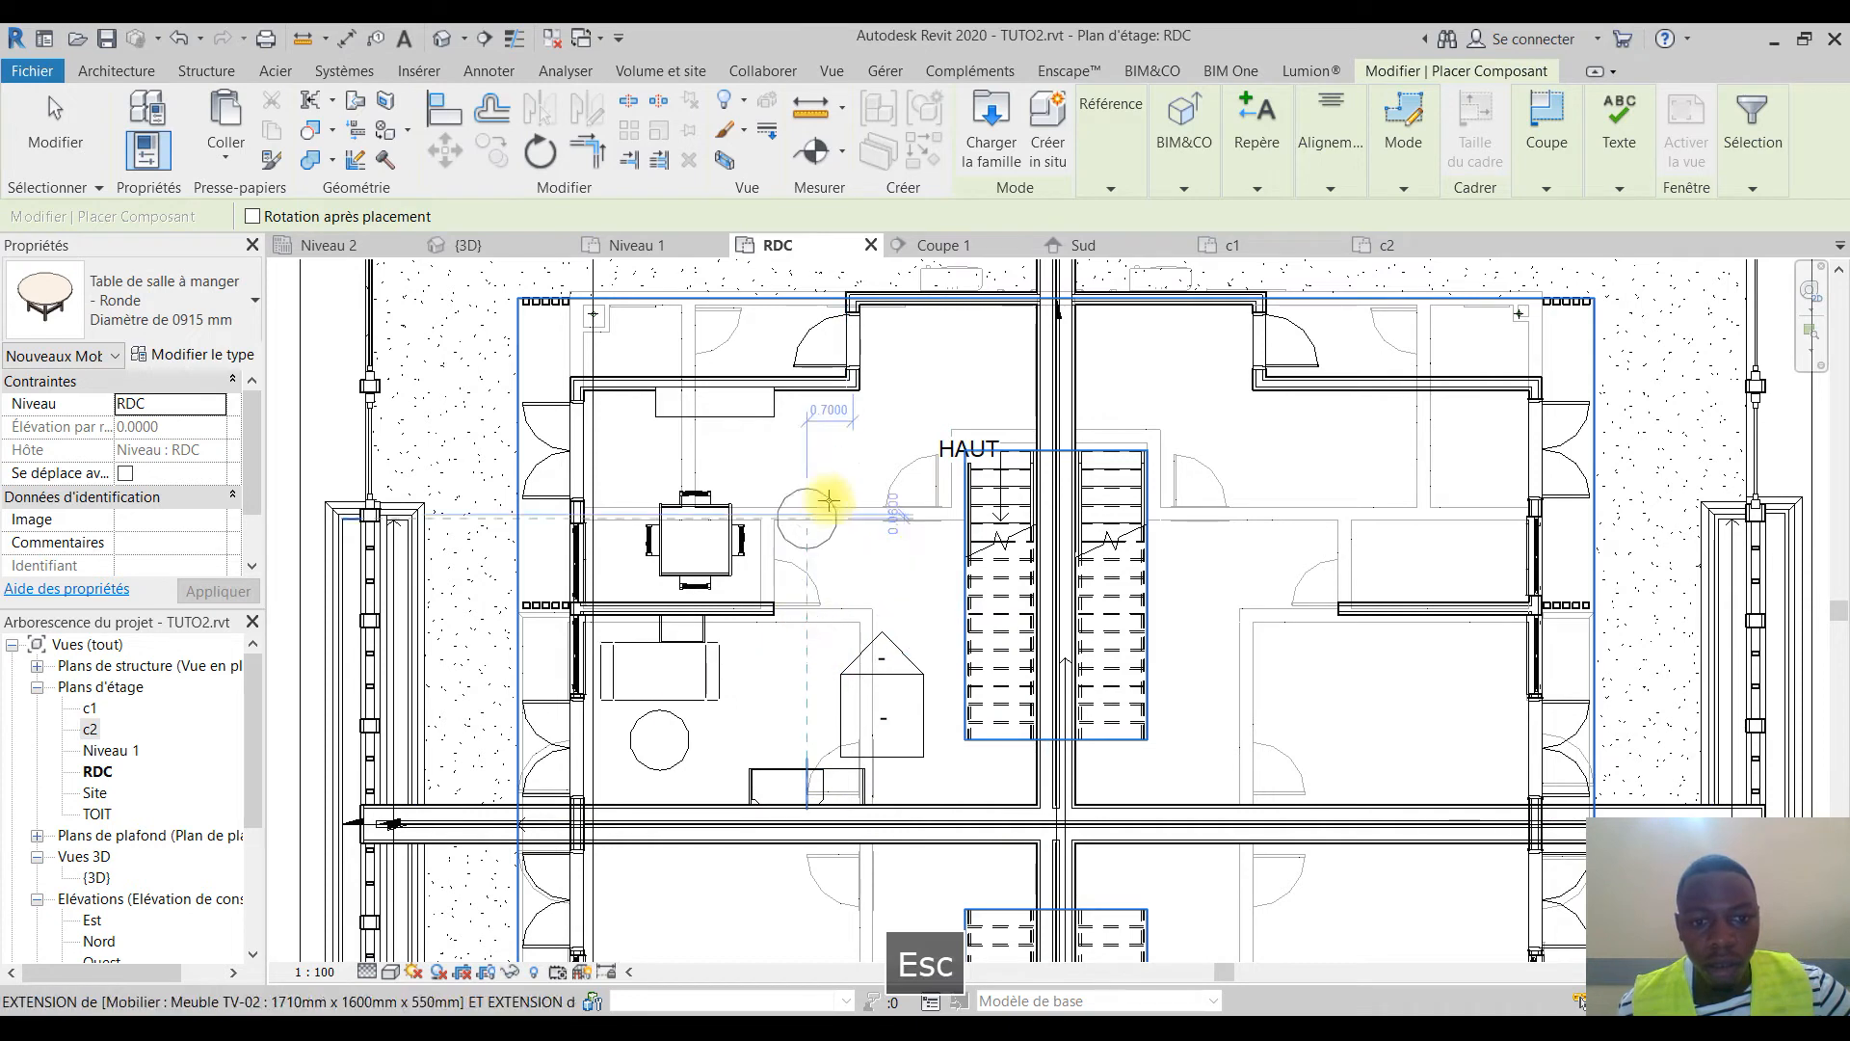
key("Escape")
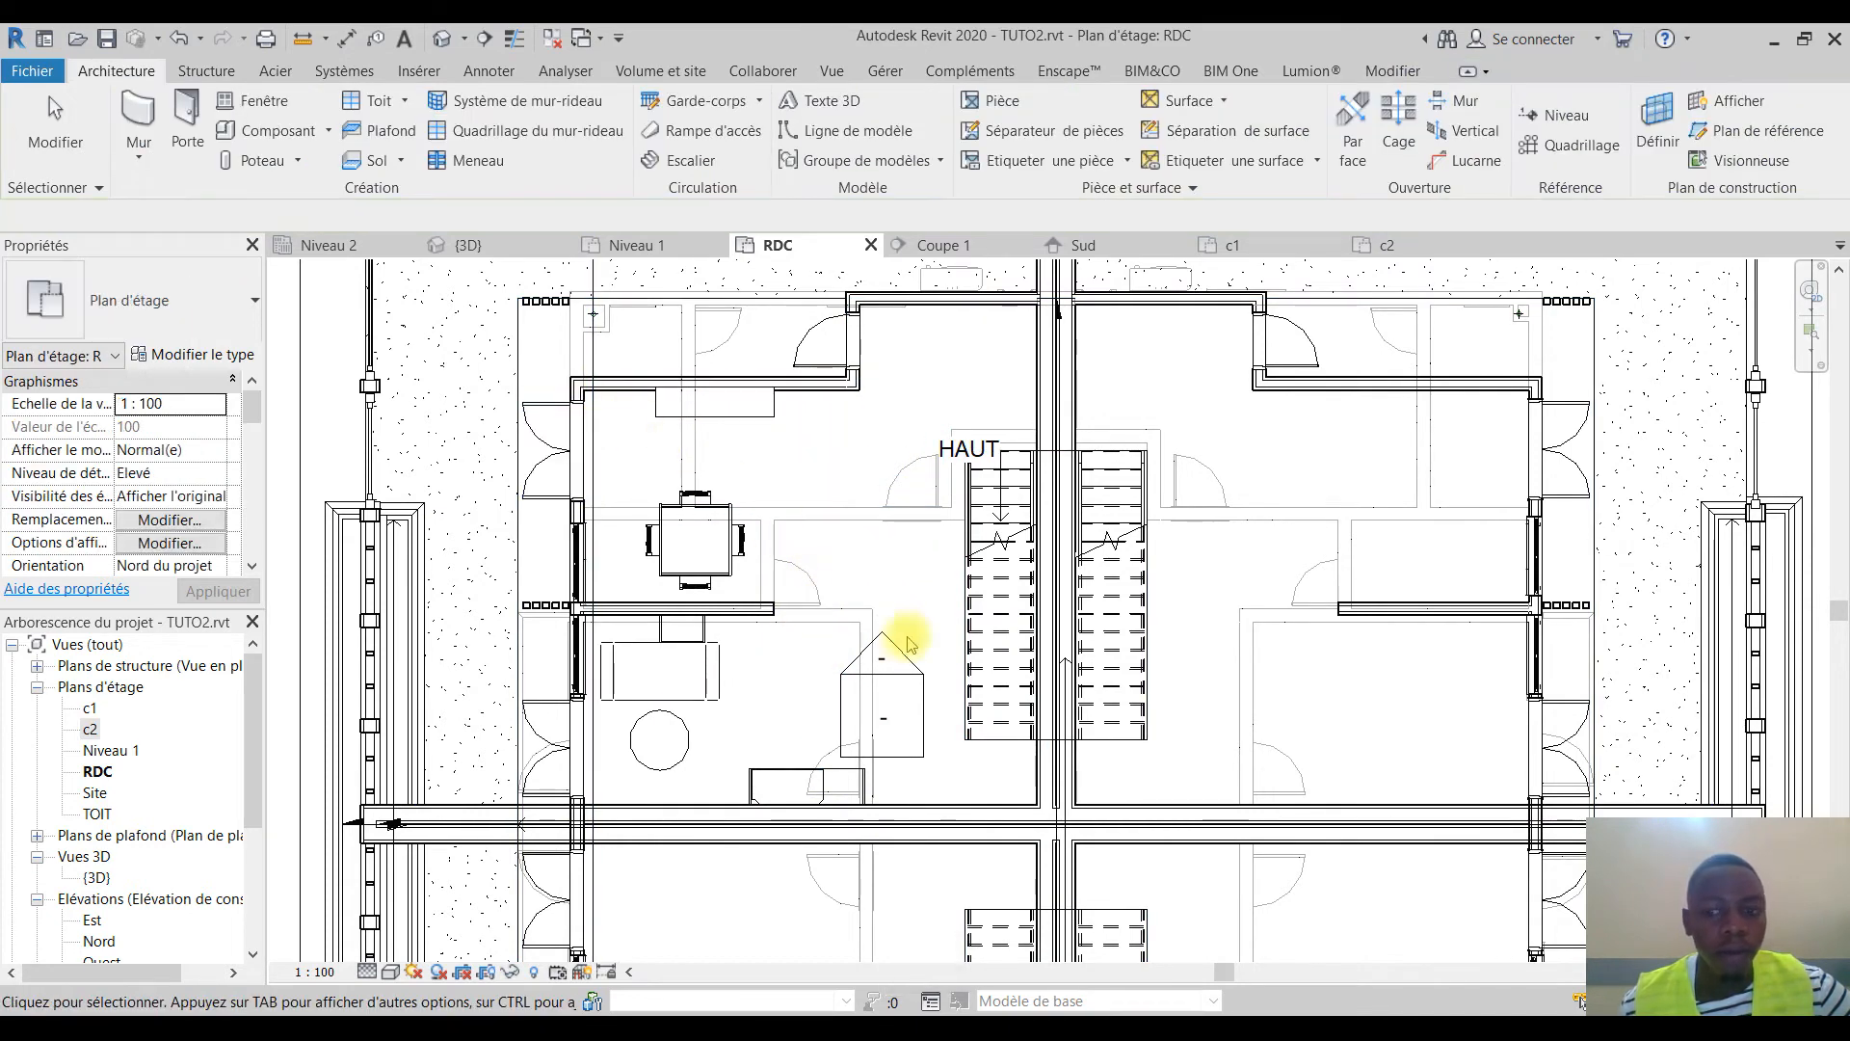
scroll(1023, 642, "down", 1)
middle_click_drag(1034, 641, 1066, 658)
scroll(834, 636, "up", 2)
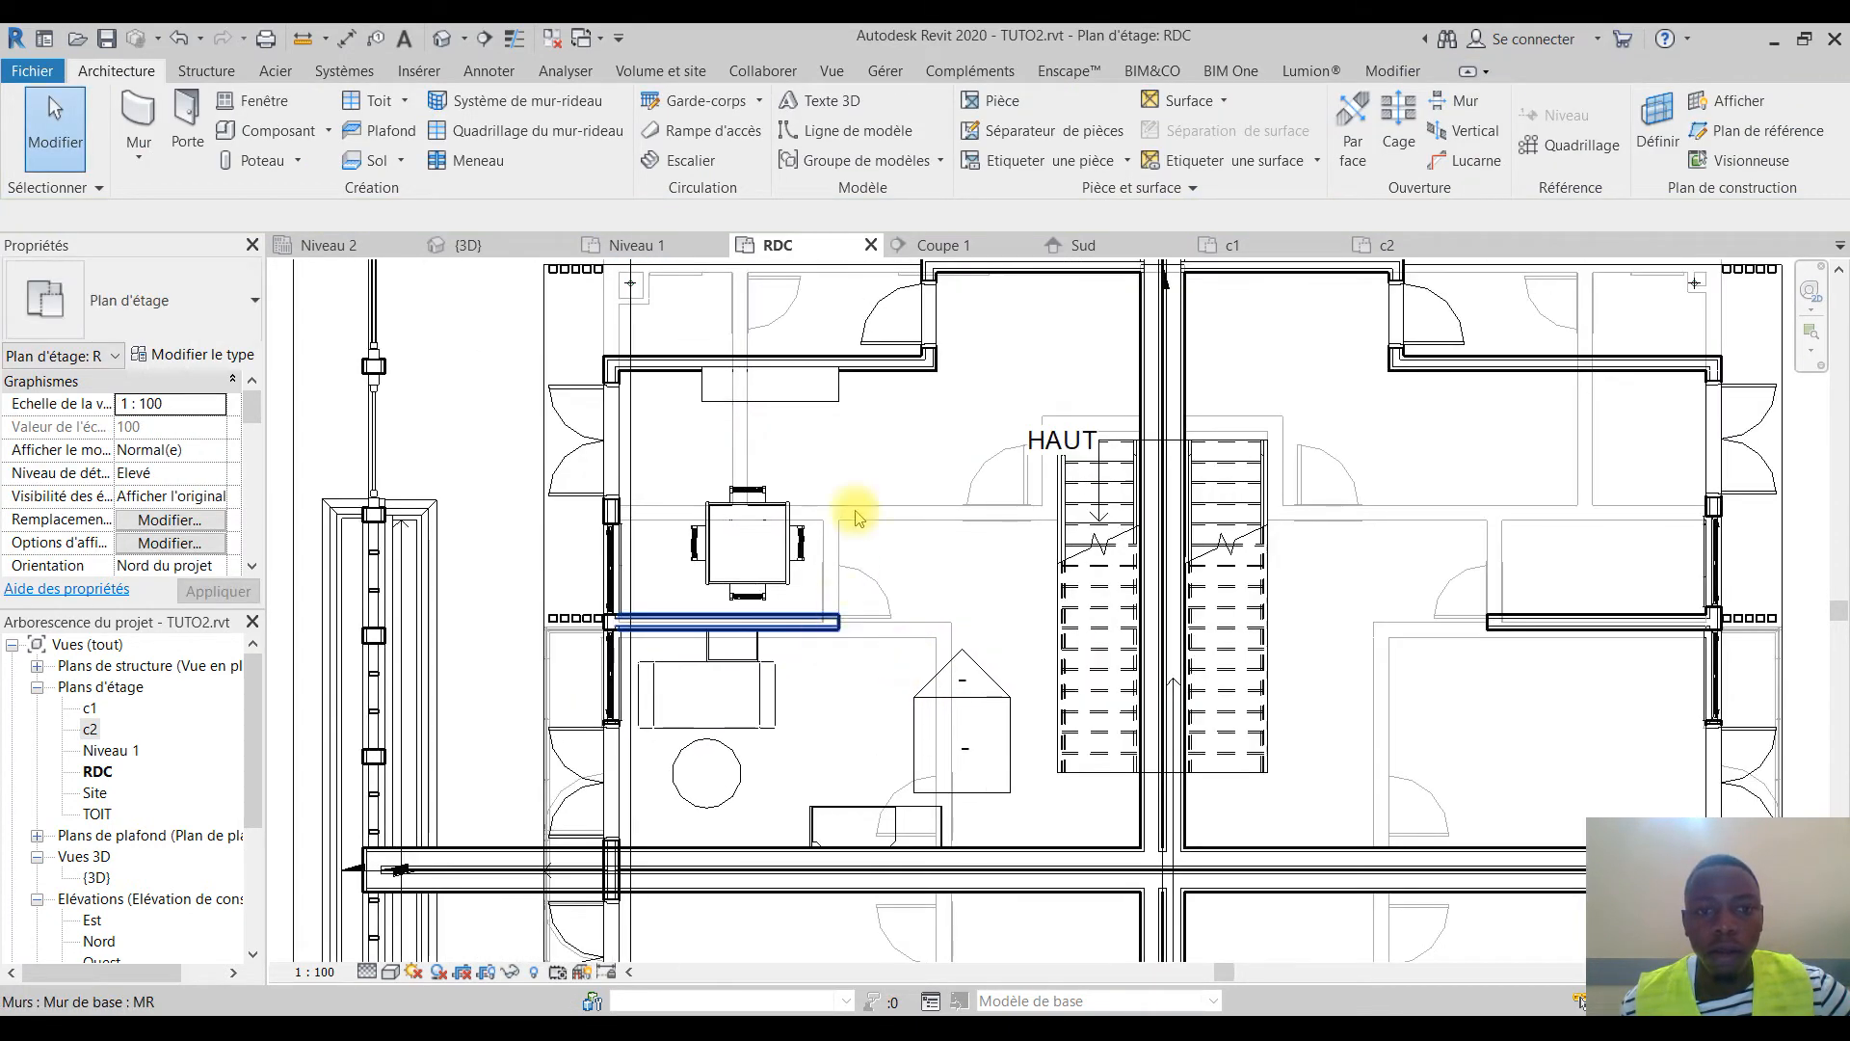
Look through the Mobilier library's Tables folders, Basses and Hautes, for another family to load
left_click(265, 131)
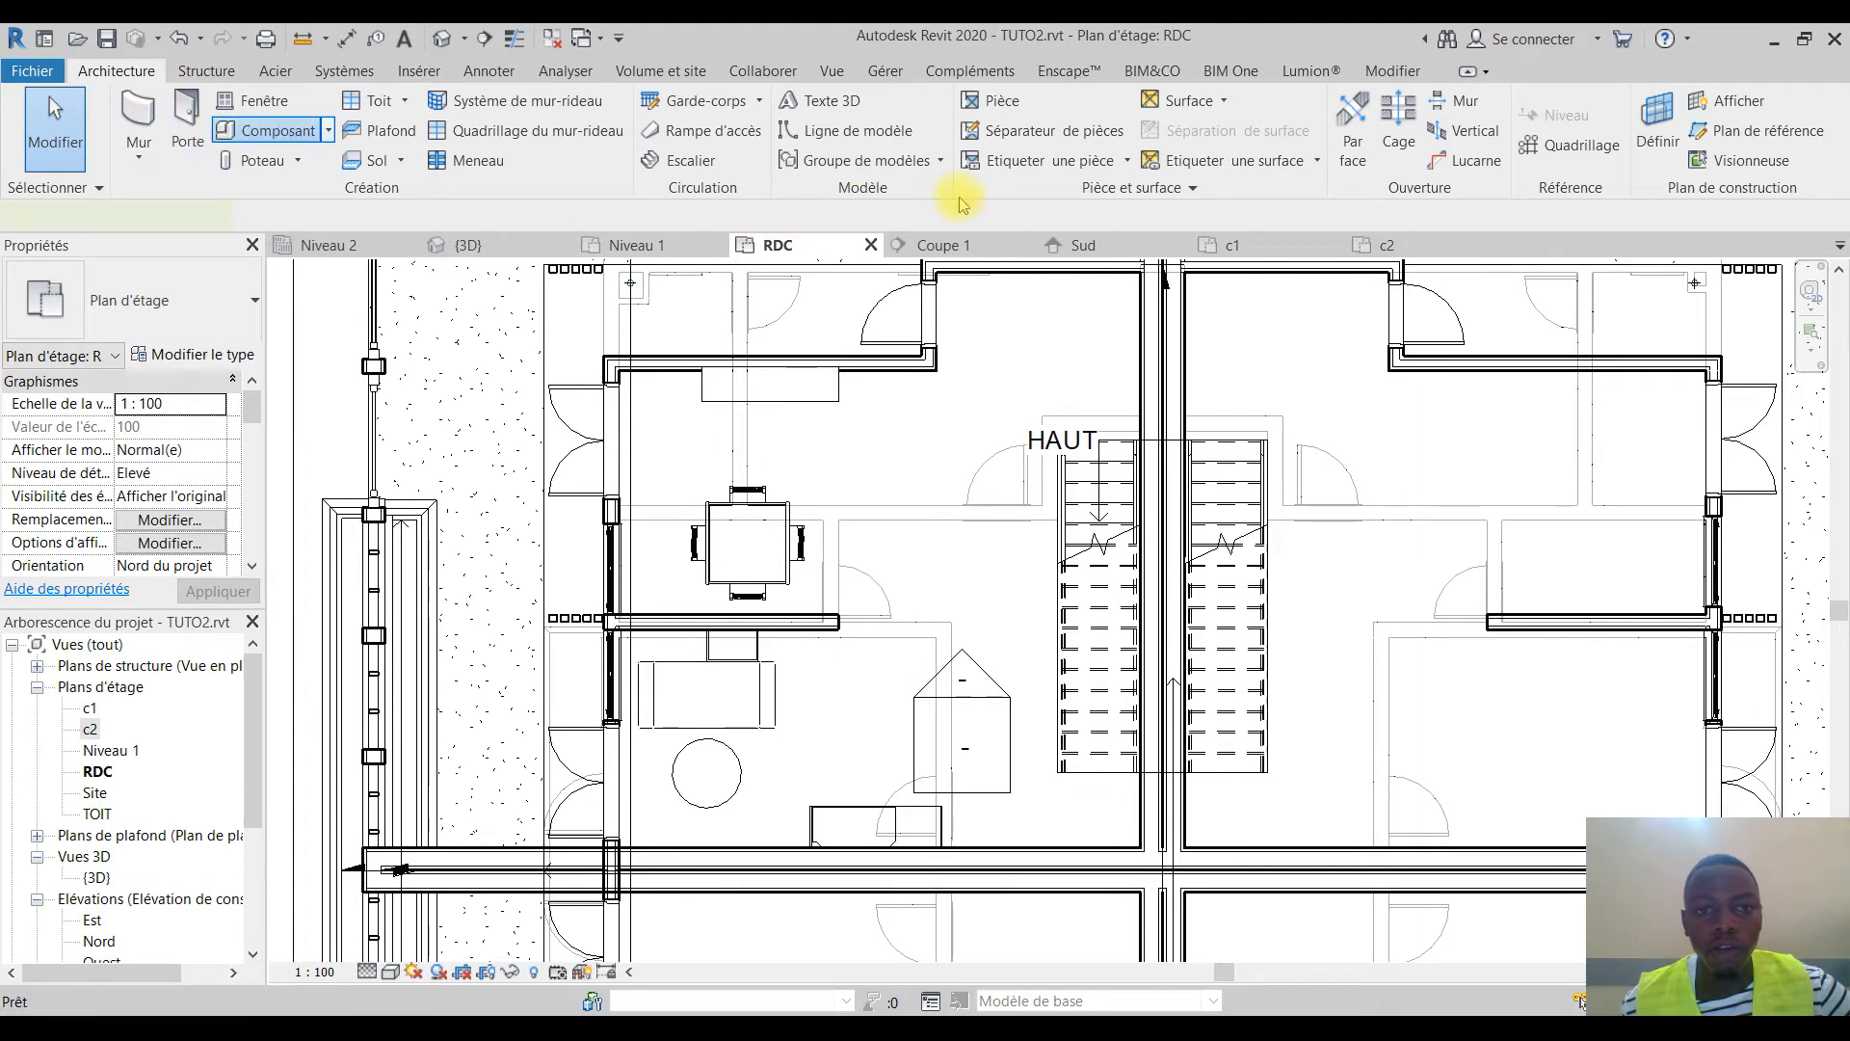
left_click(976, 152)
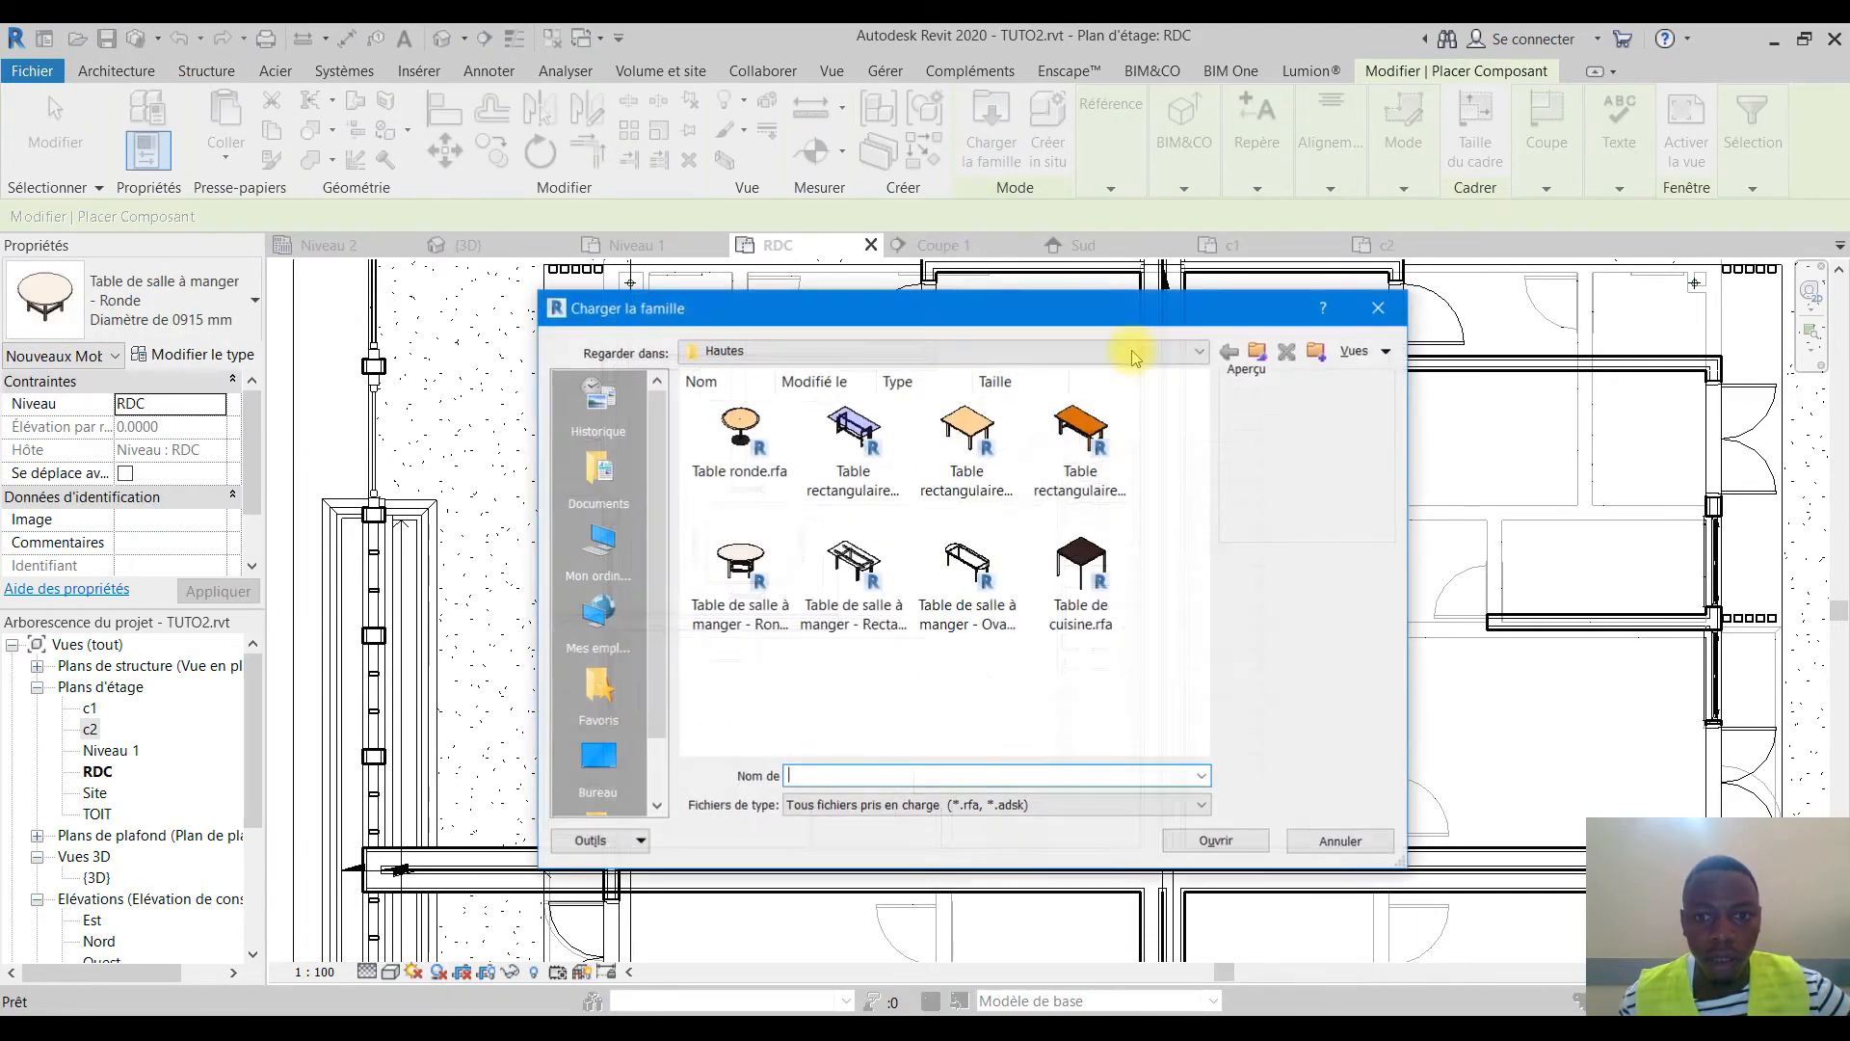
left_click(1256, 352)
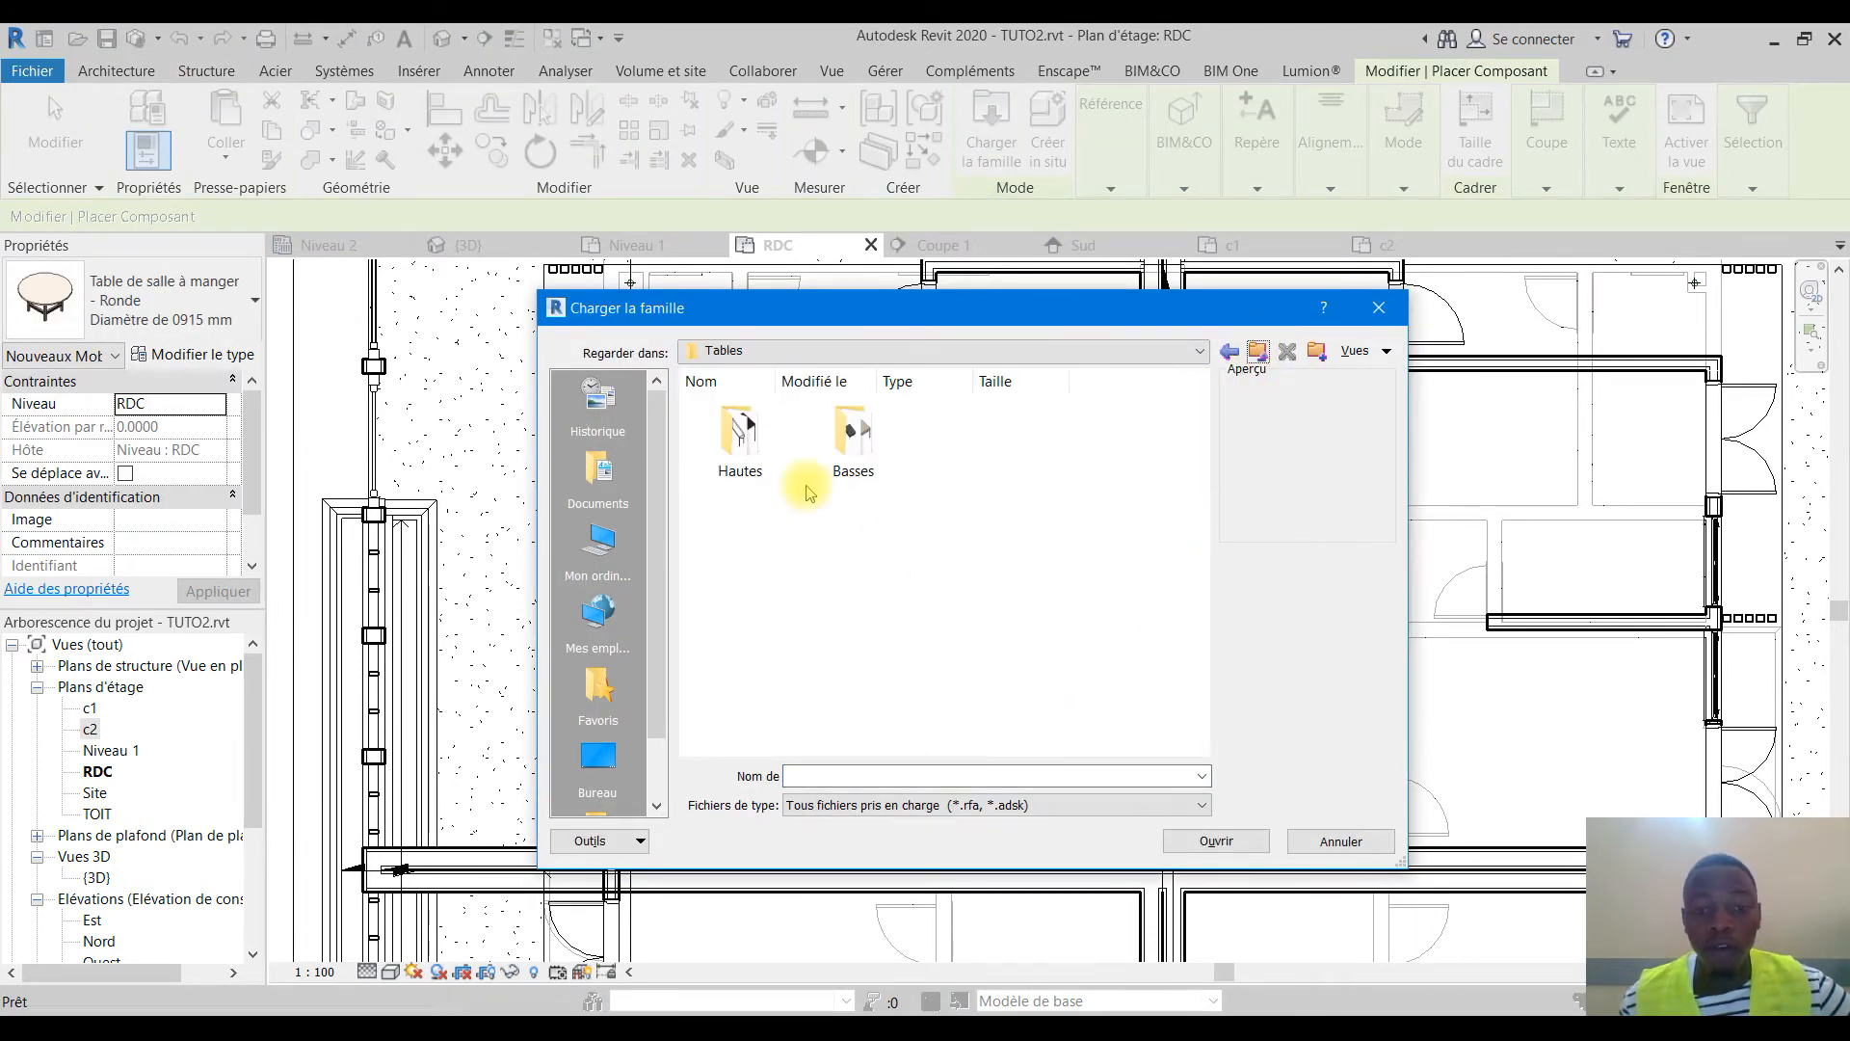
double_click(853, 434)
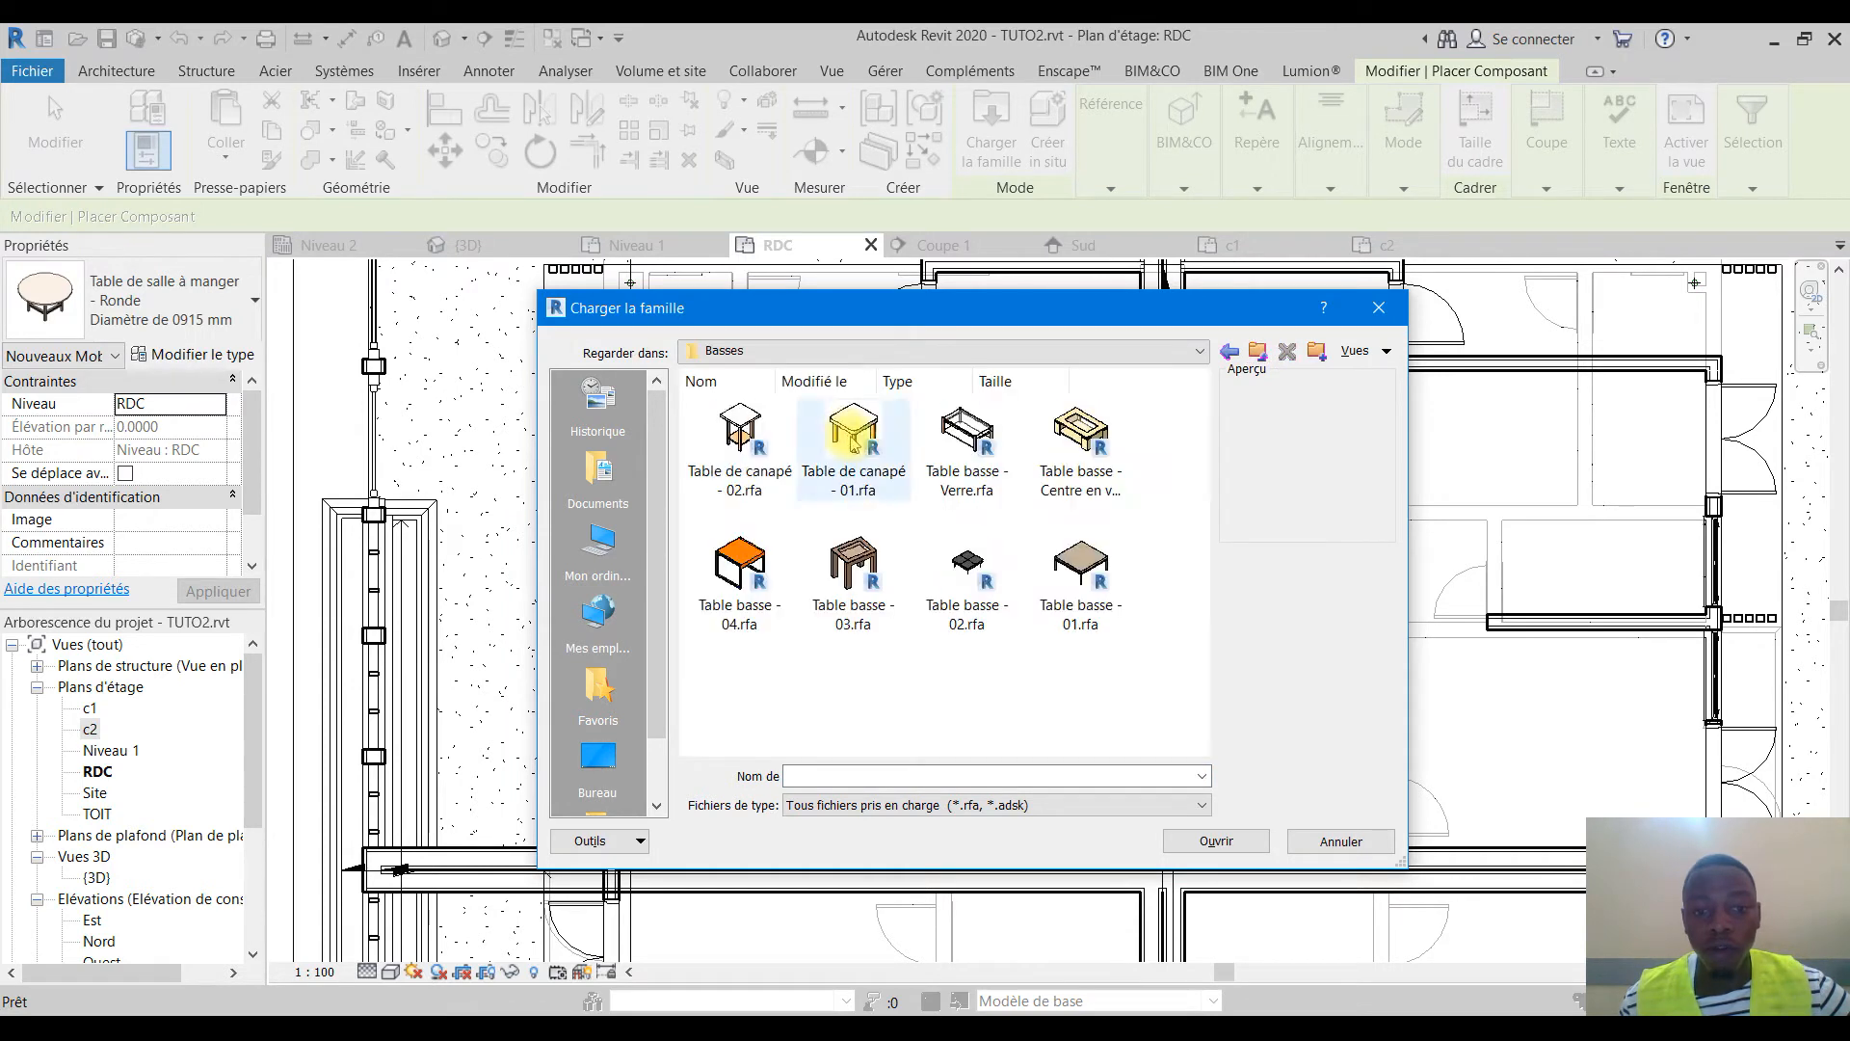
left_click(1258, 353)
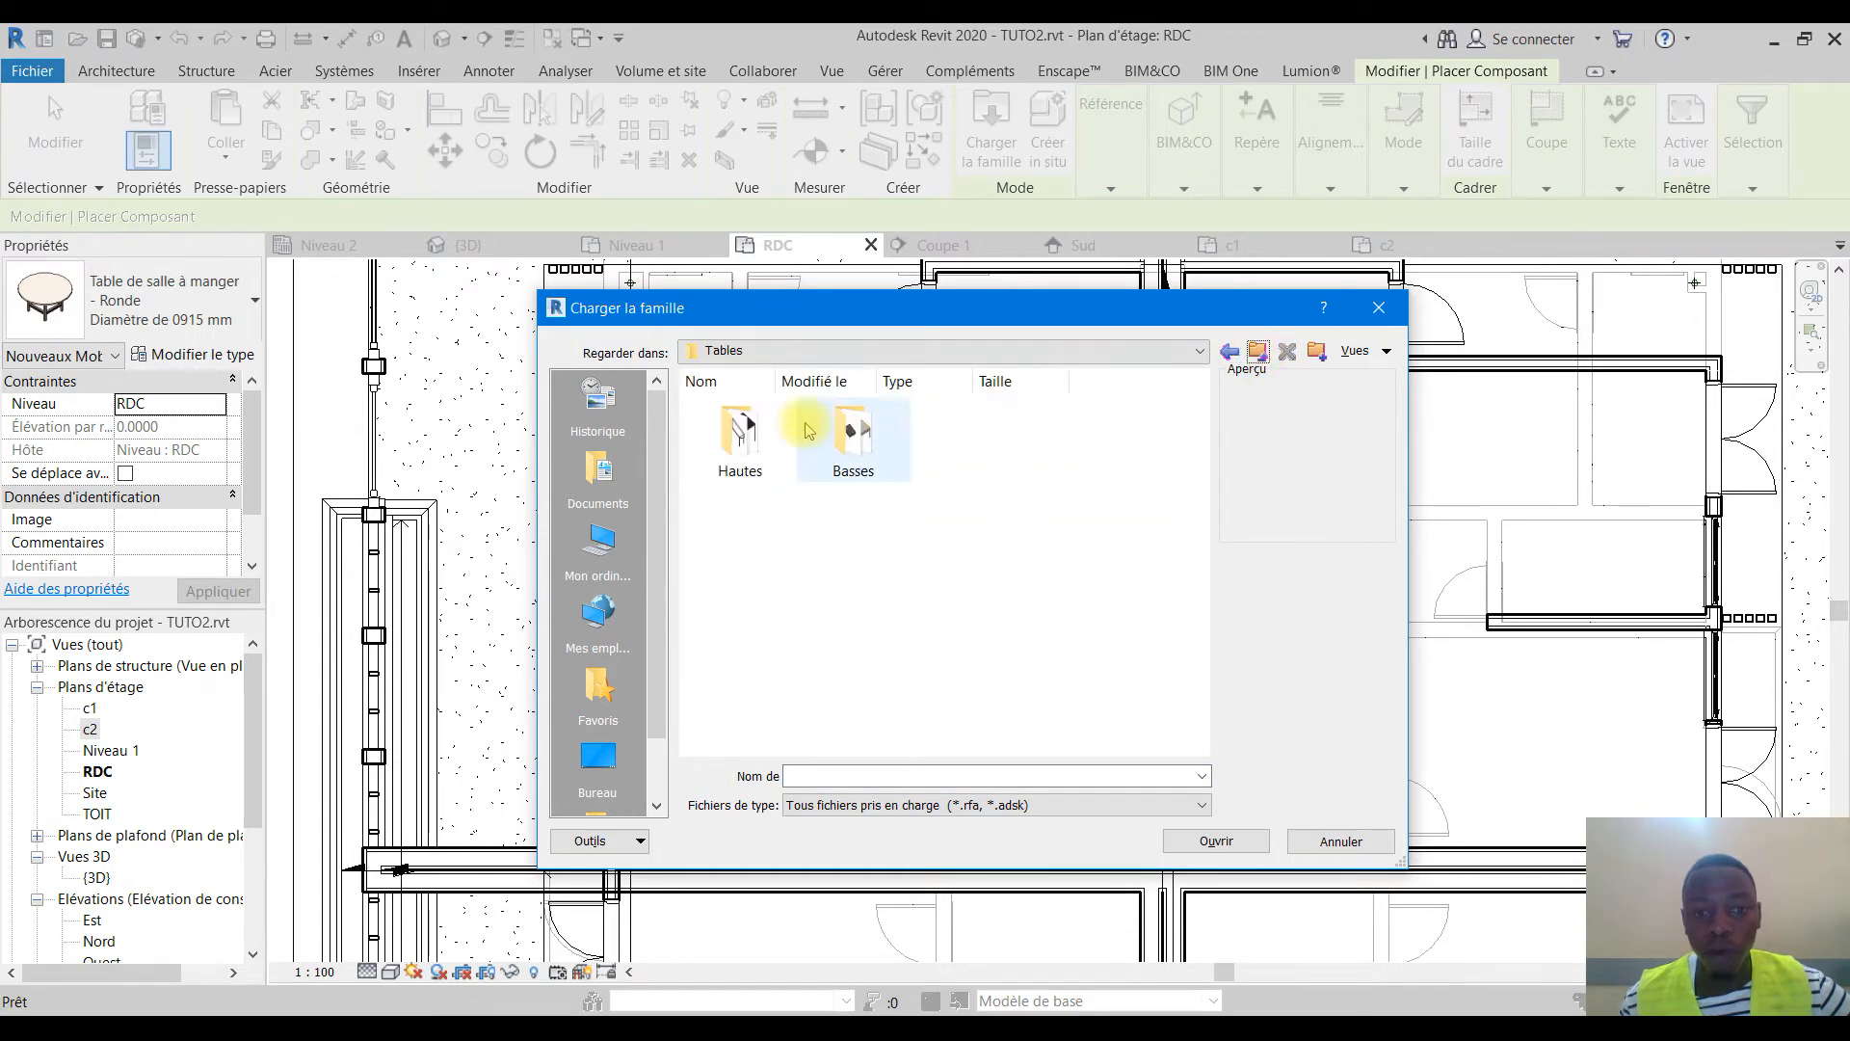
double_click(776, 436)
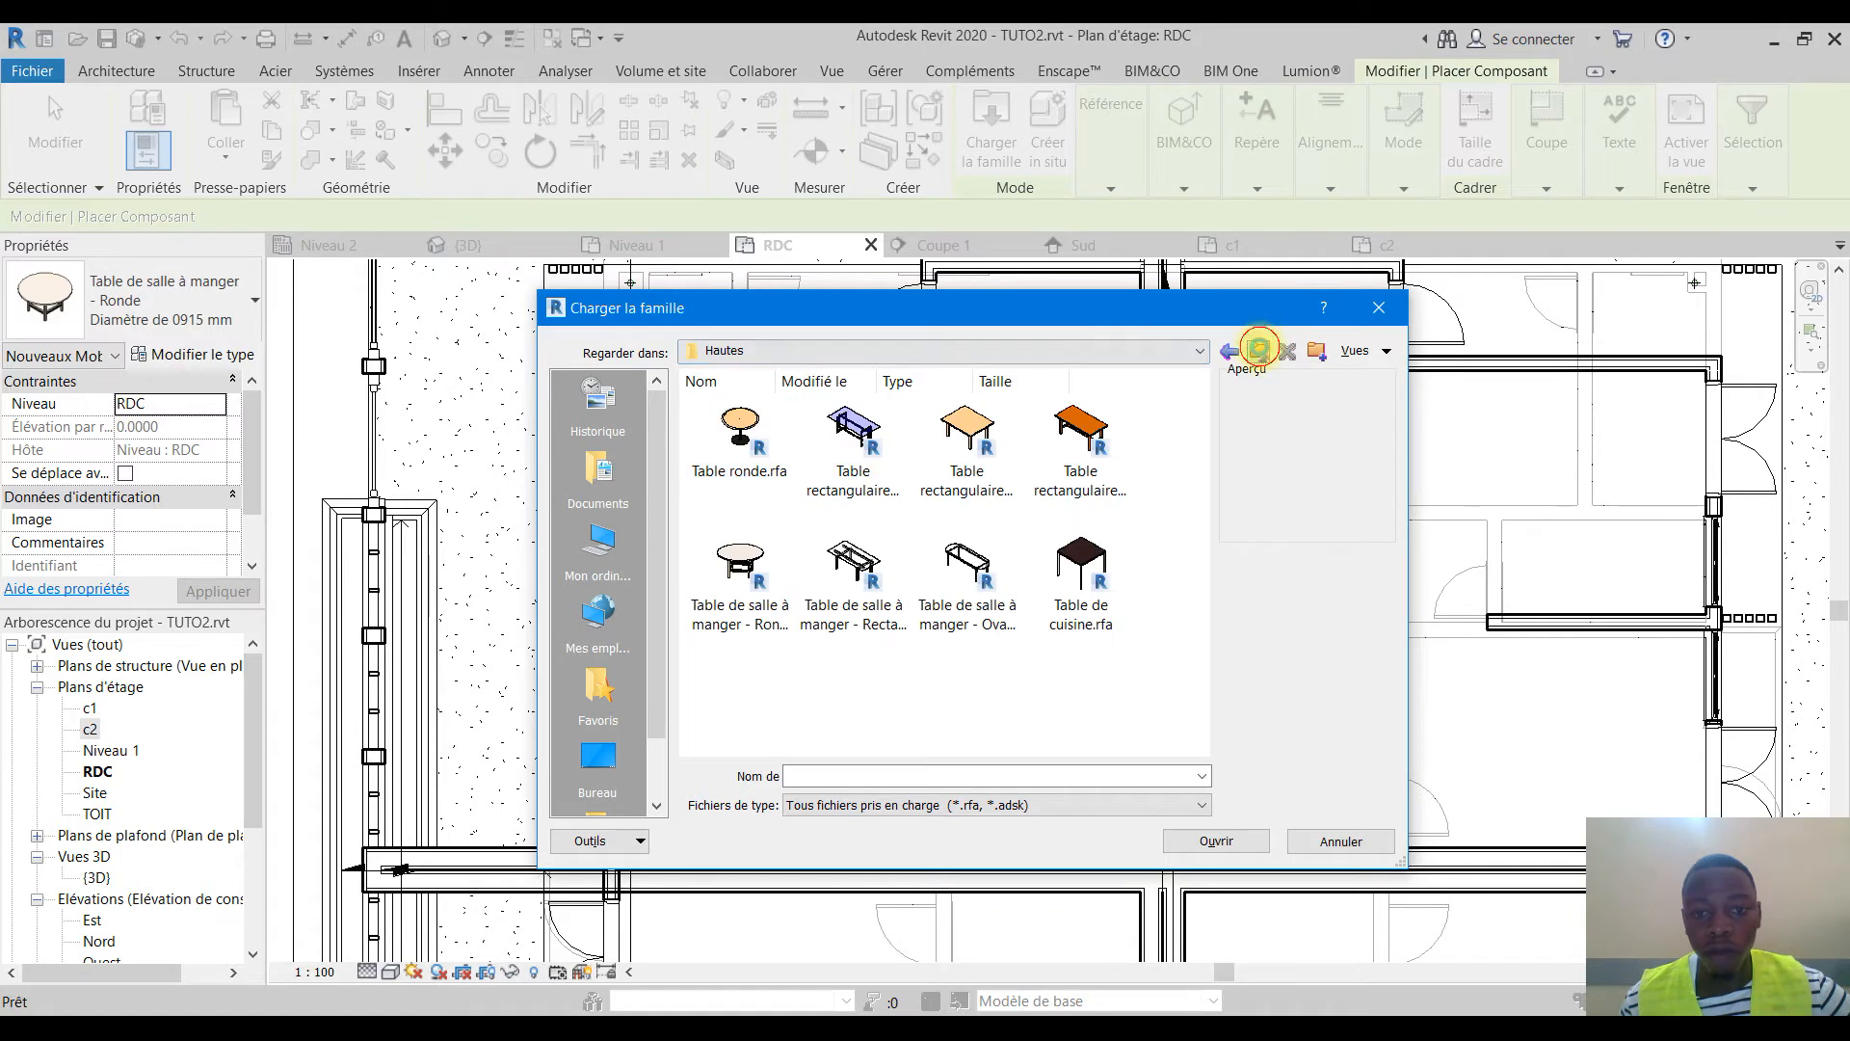
left_click(1258, 349)
left_click(1261, 353)
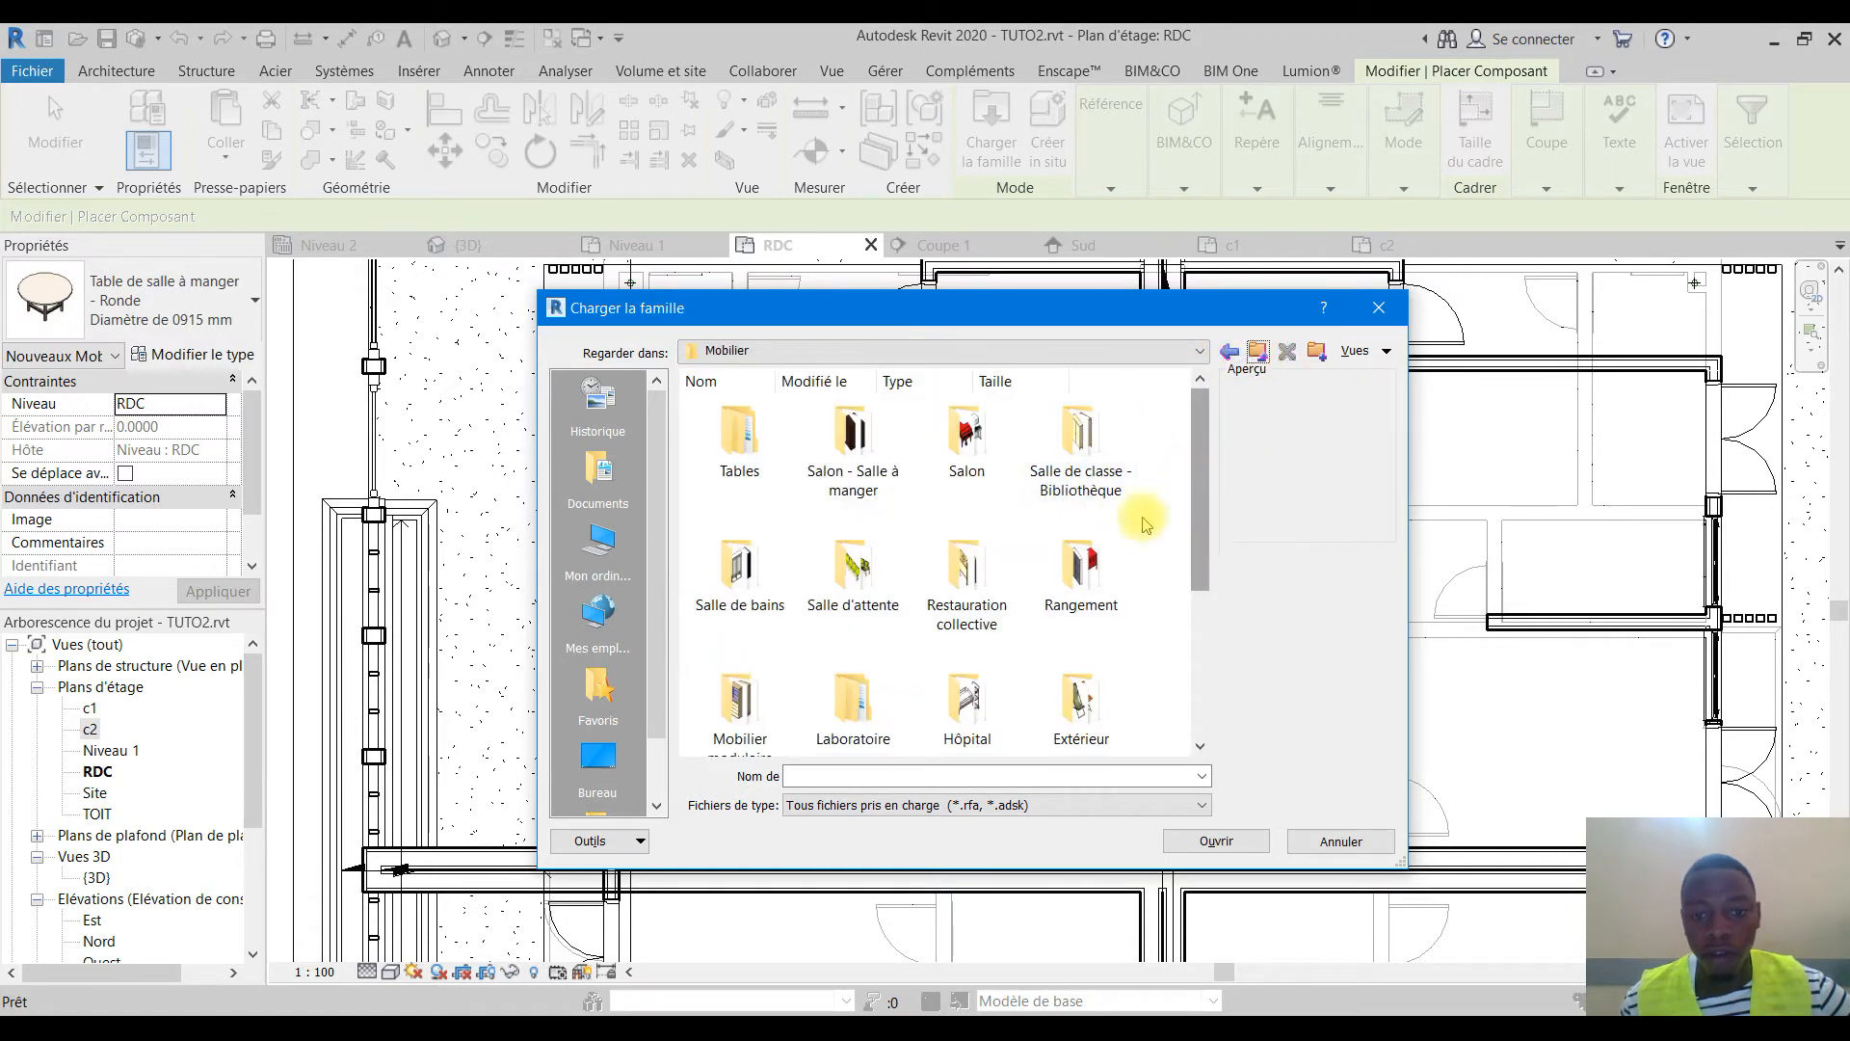
Look through the Mobilier library's Rangement and Extérieur folders for another furniture family
double_click(1081, 597)
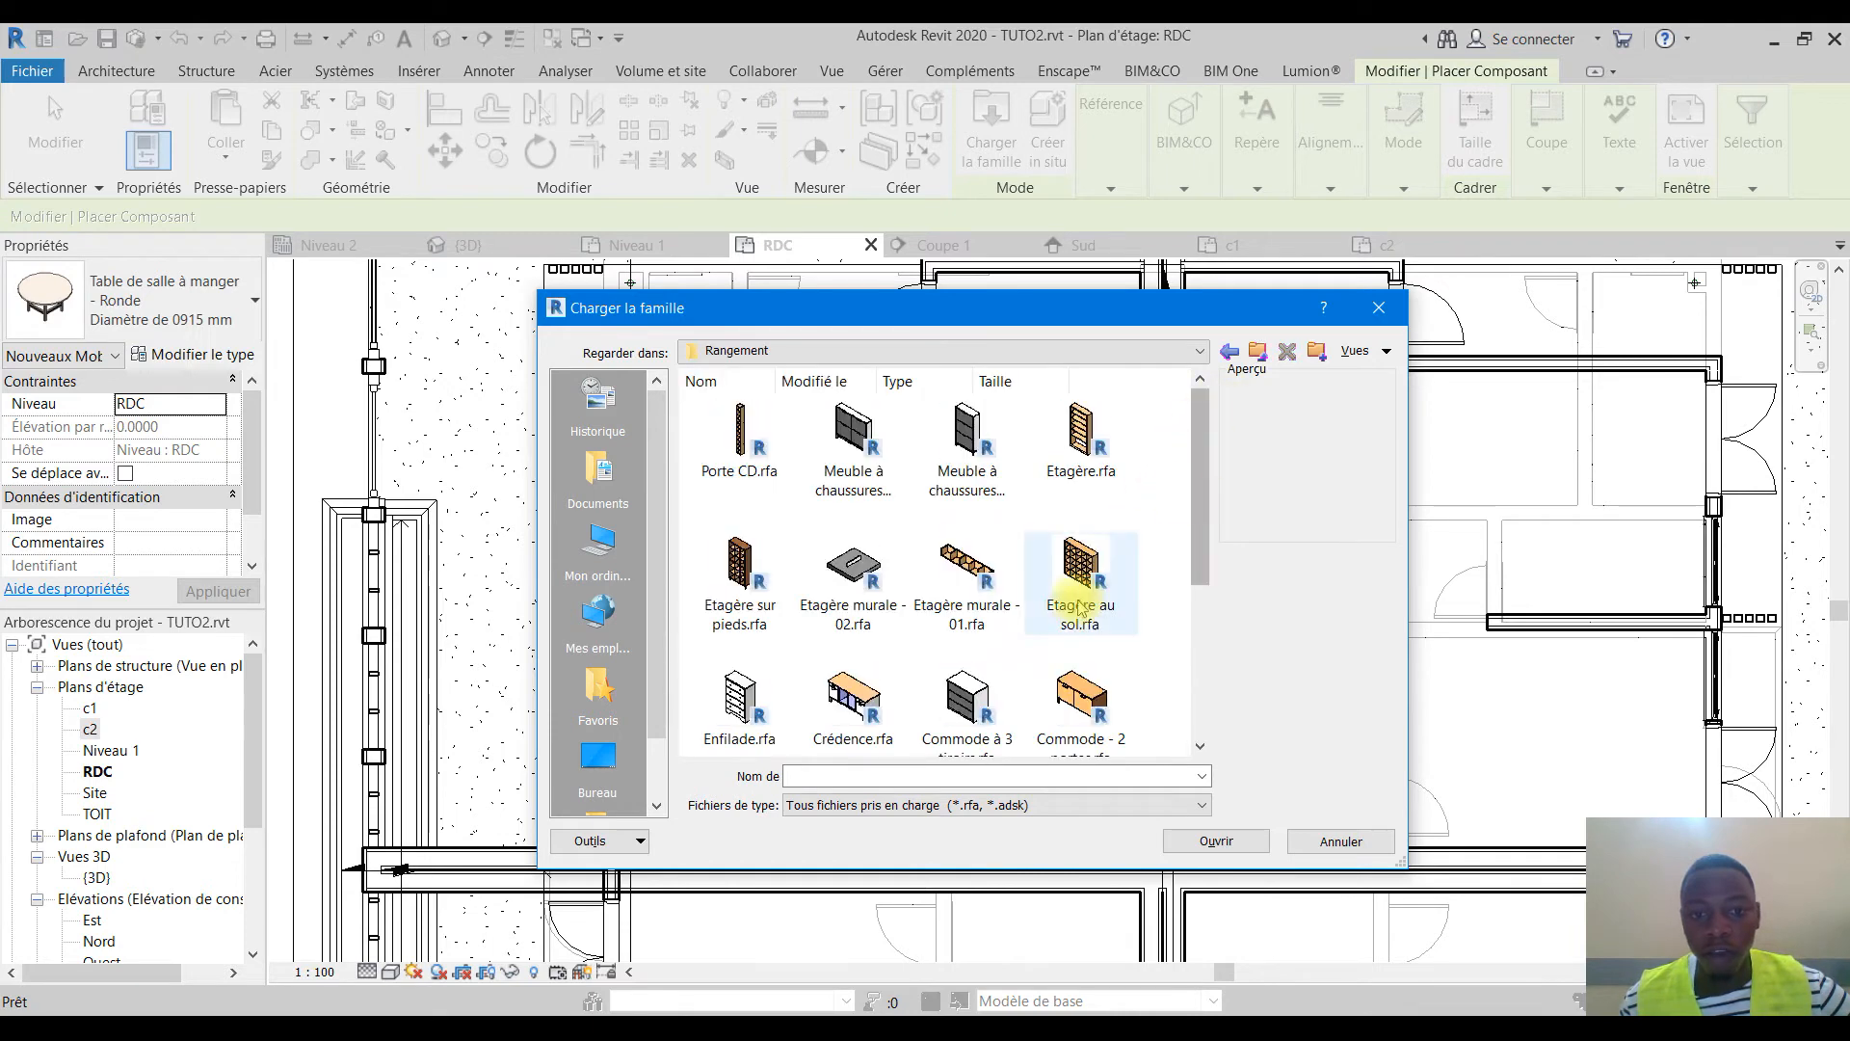
scroll(1080, 605, "down", 3)
left_click(1249, 352)
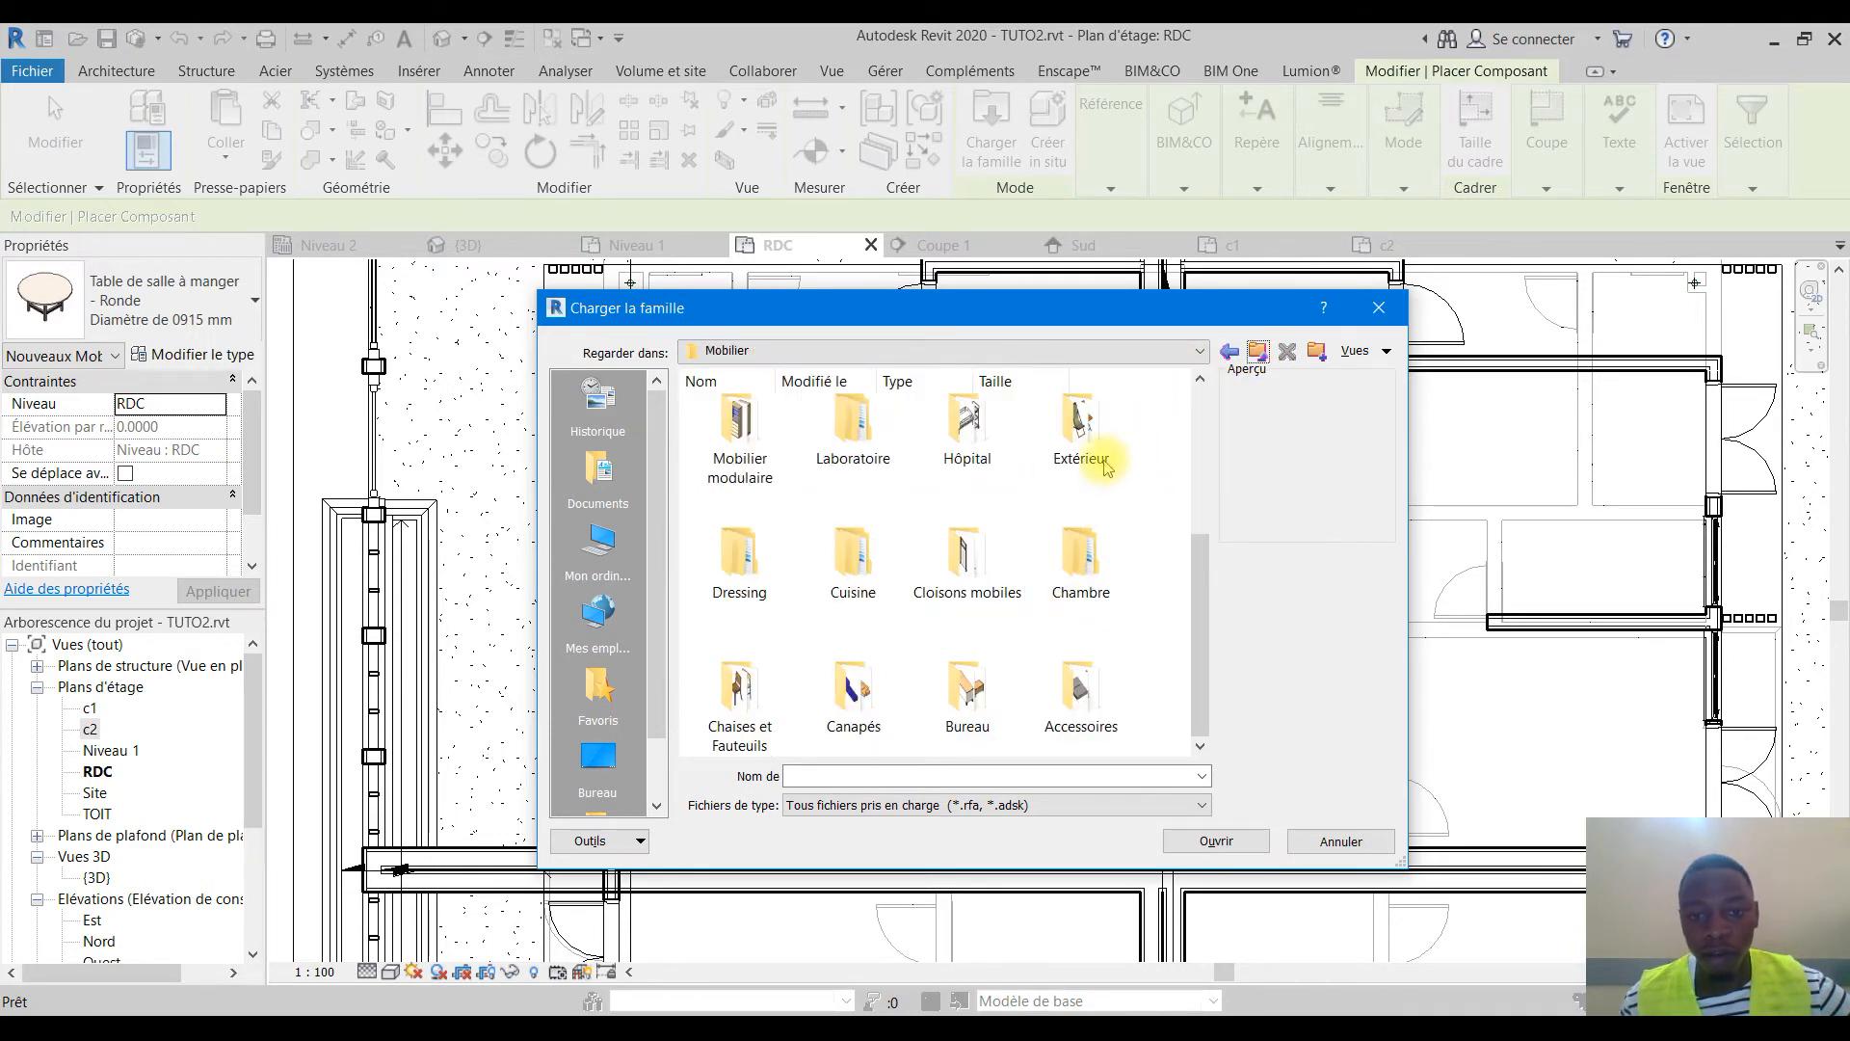
double_click(1115, 433)
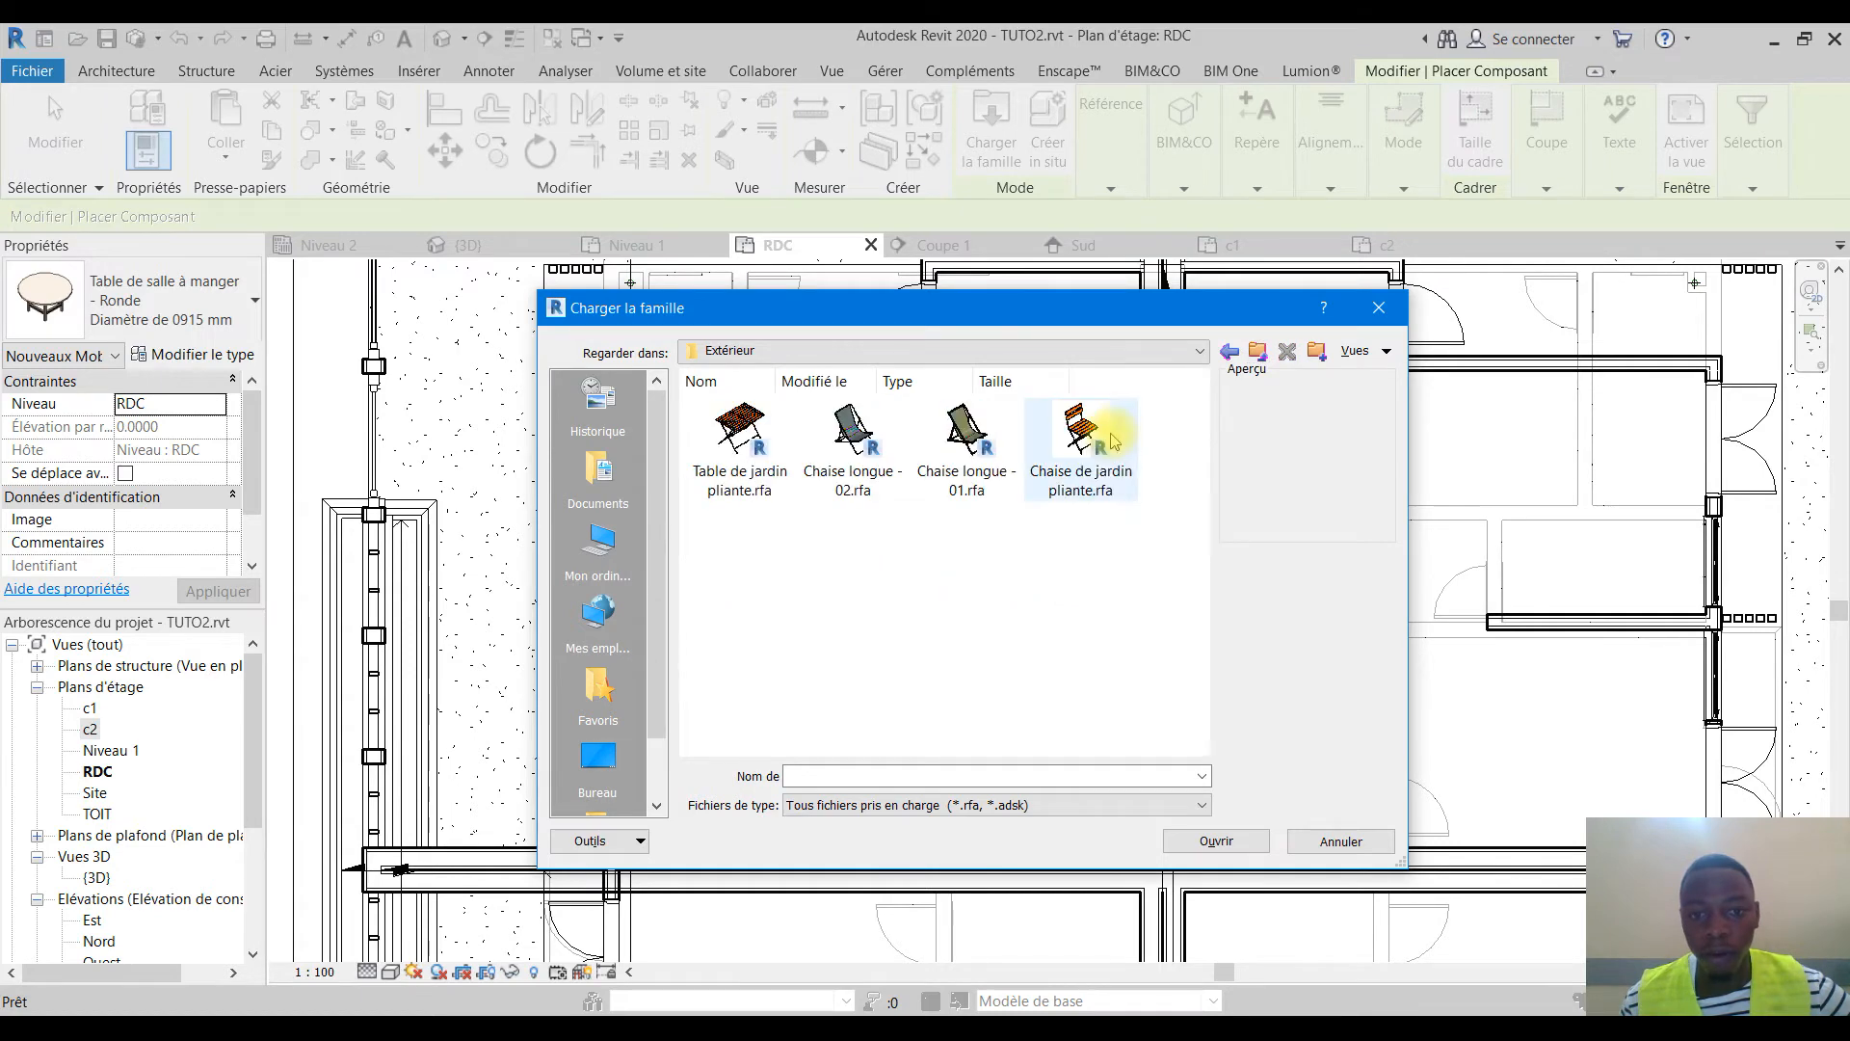
left_click(1256, 352)
double_click(966, 569)
left_click(1257, 353)
scroll(862, 655, "down", 3)
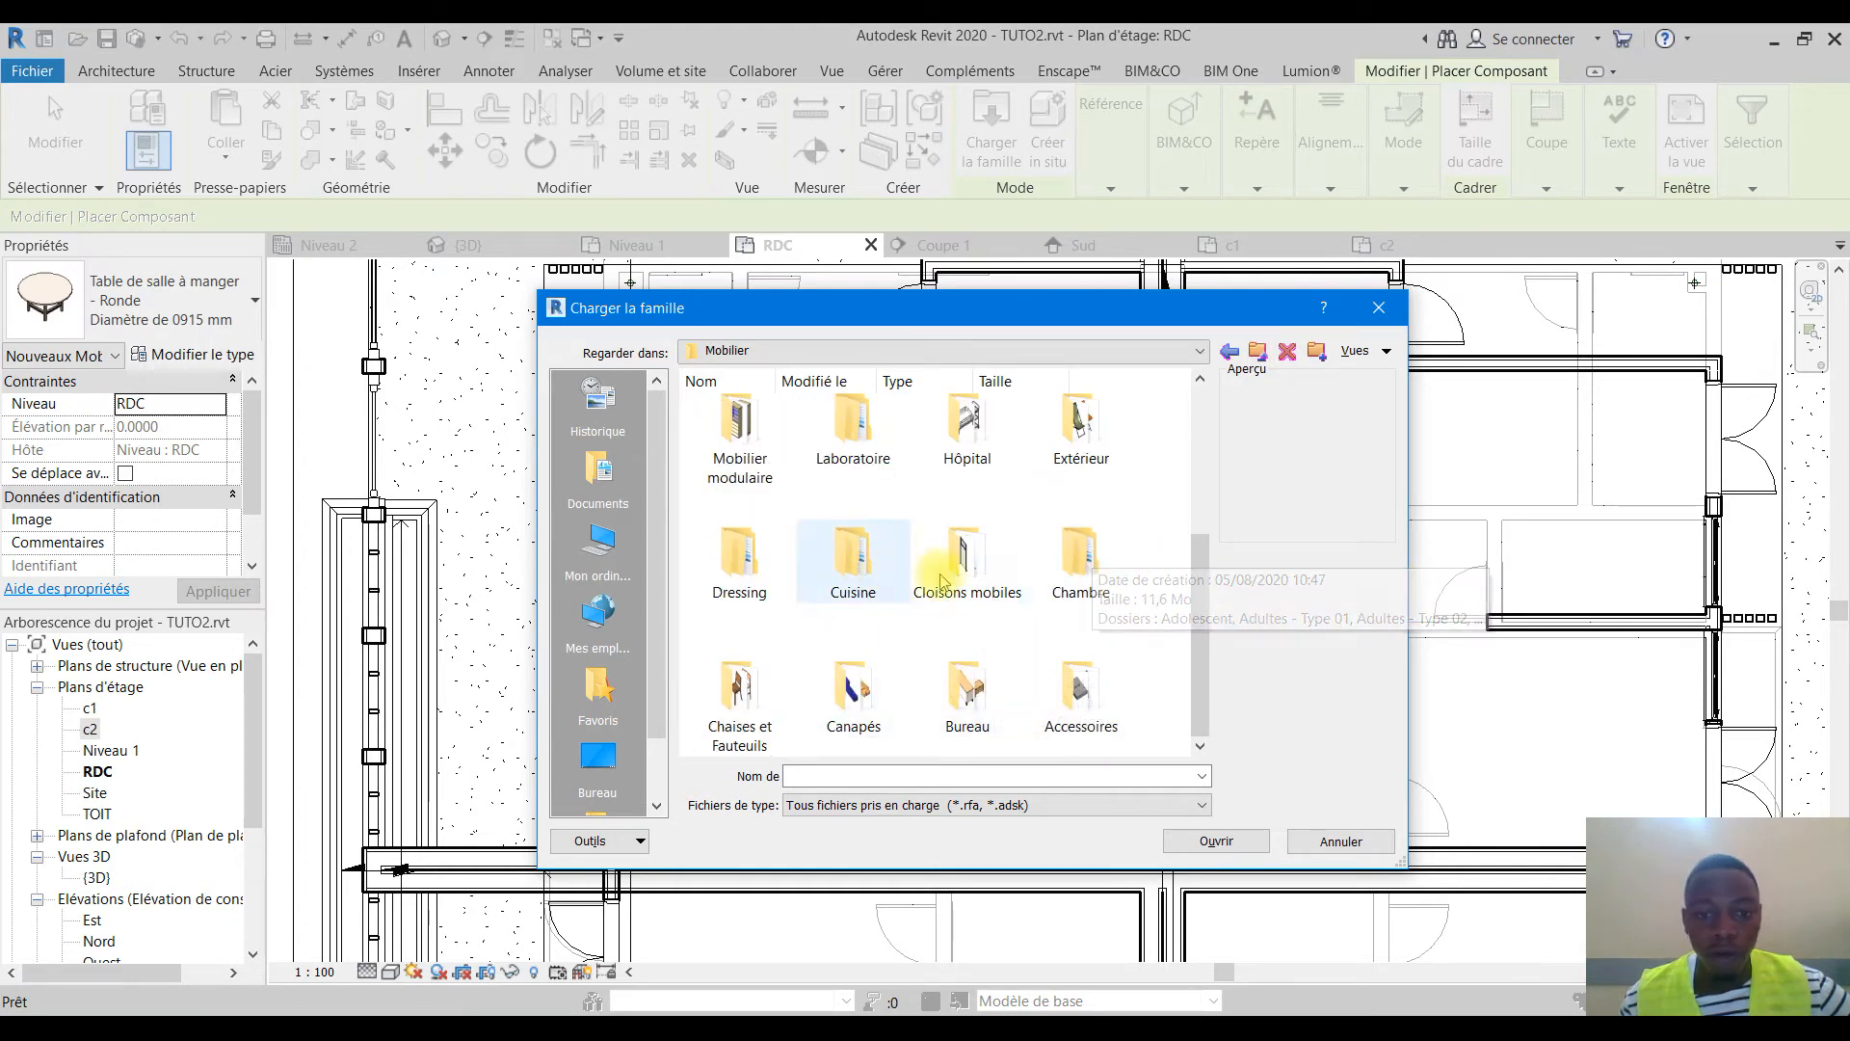
Load the Lit double - 01 family from the Mobilier library's Chambre, Lit folder
double_click(1080, 554)
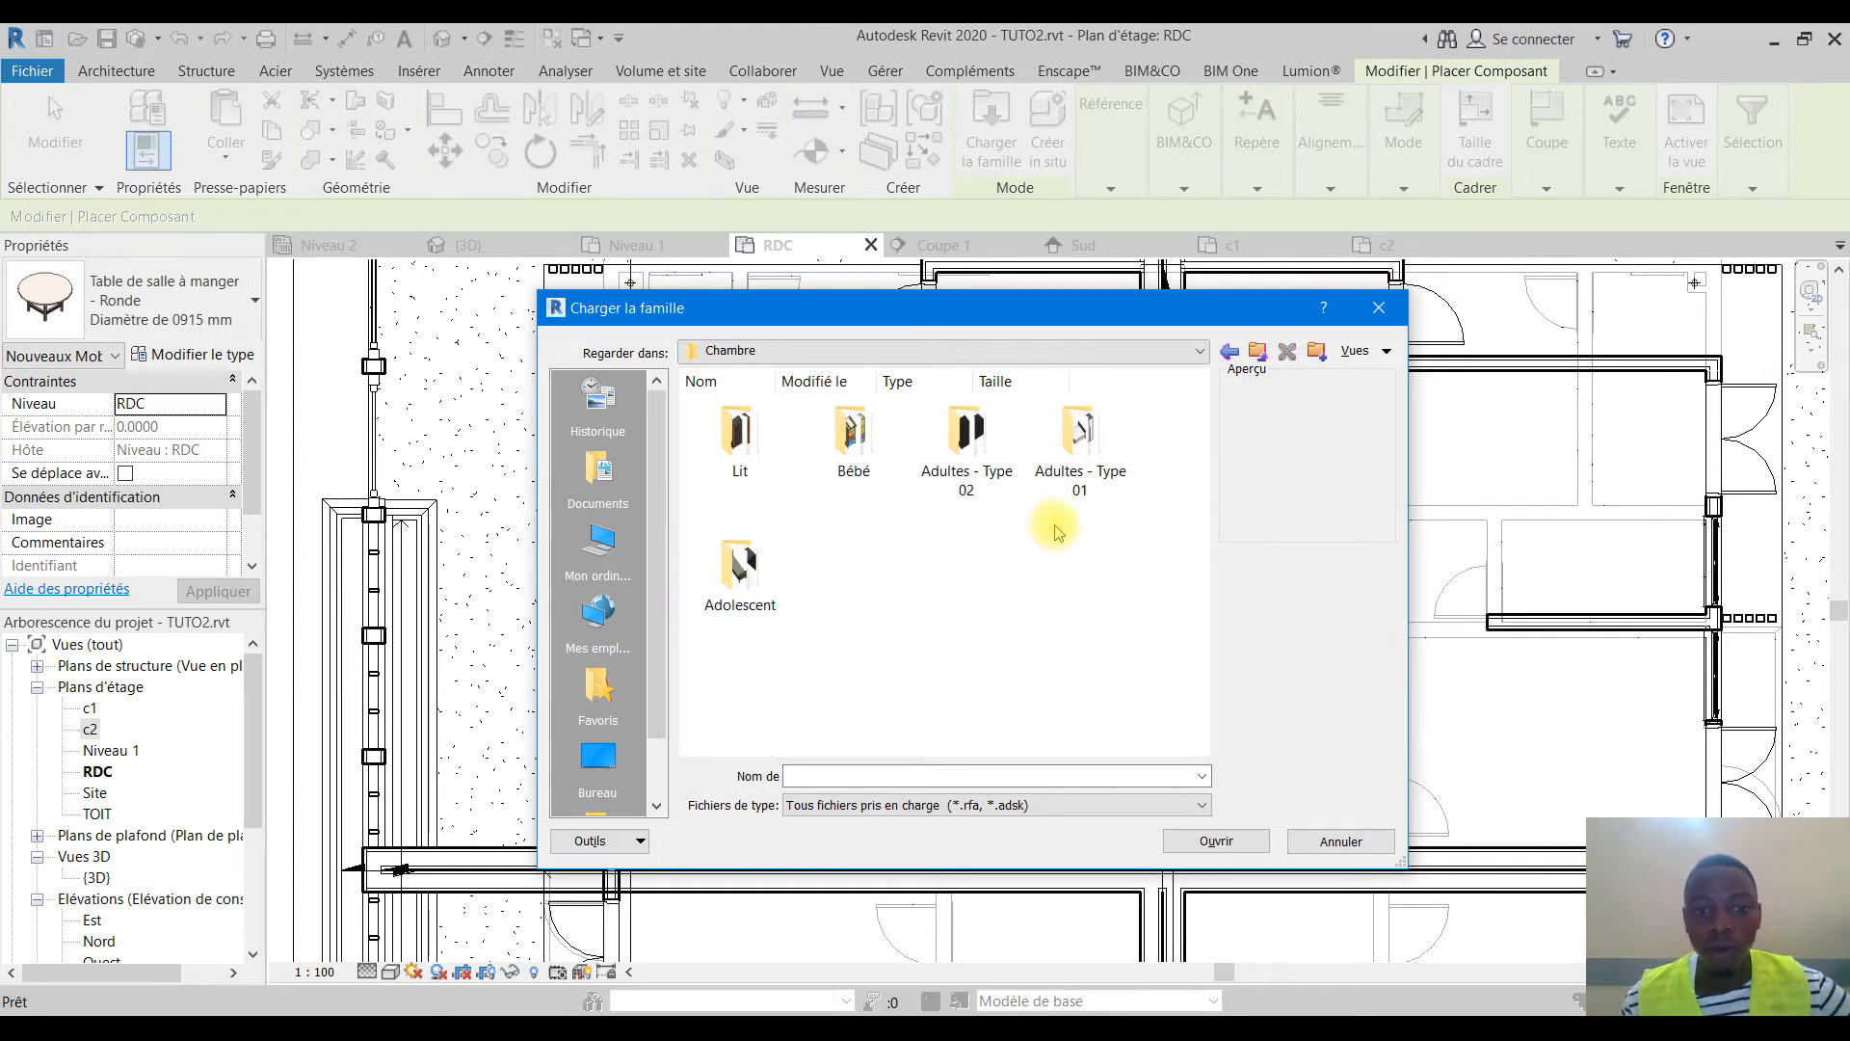
left_click(759, 444)
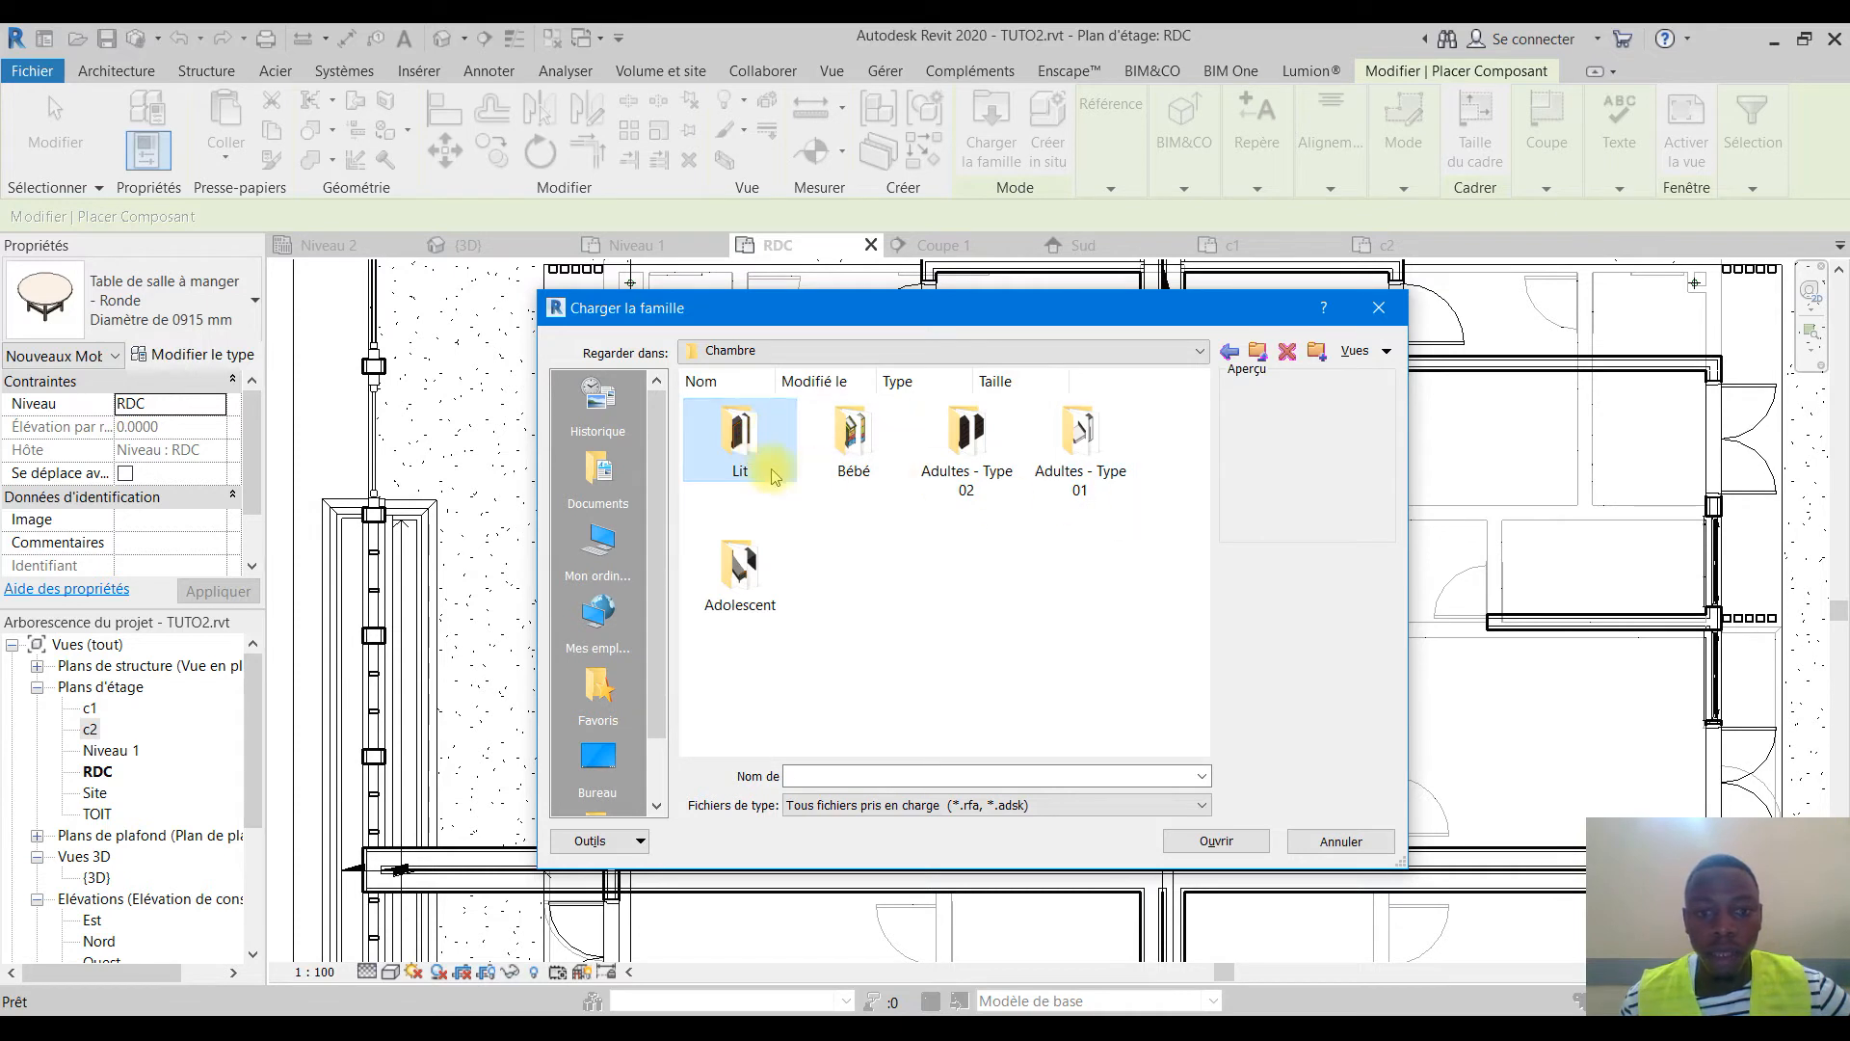
double_click(758, 440)
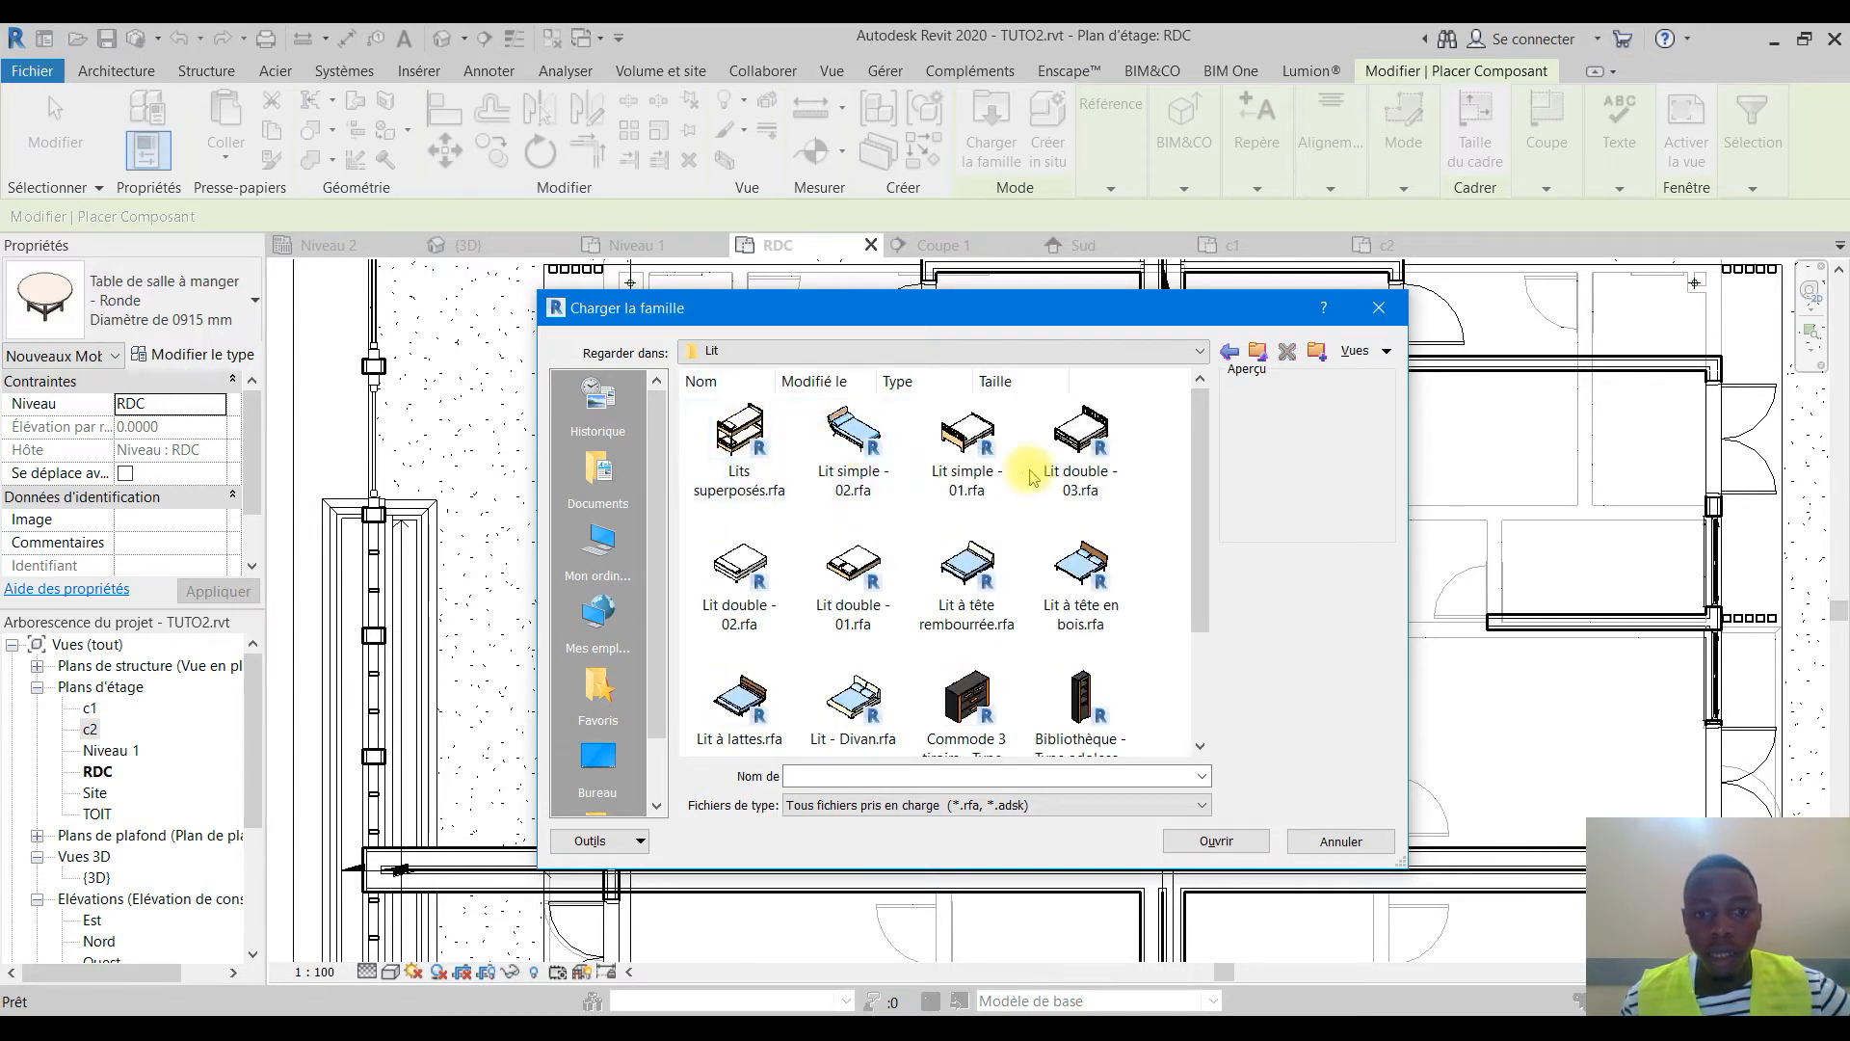
left_click(740, 698)
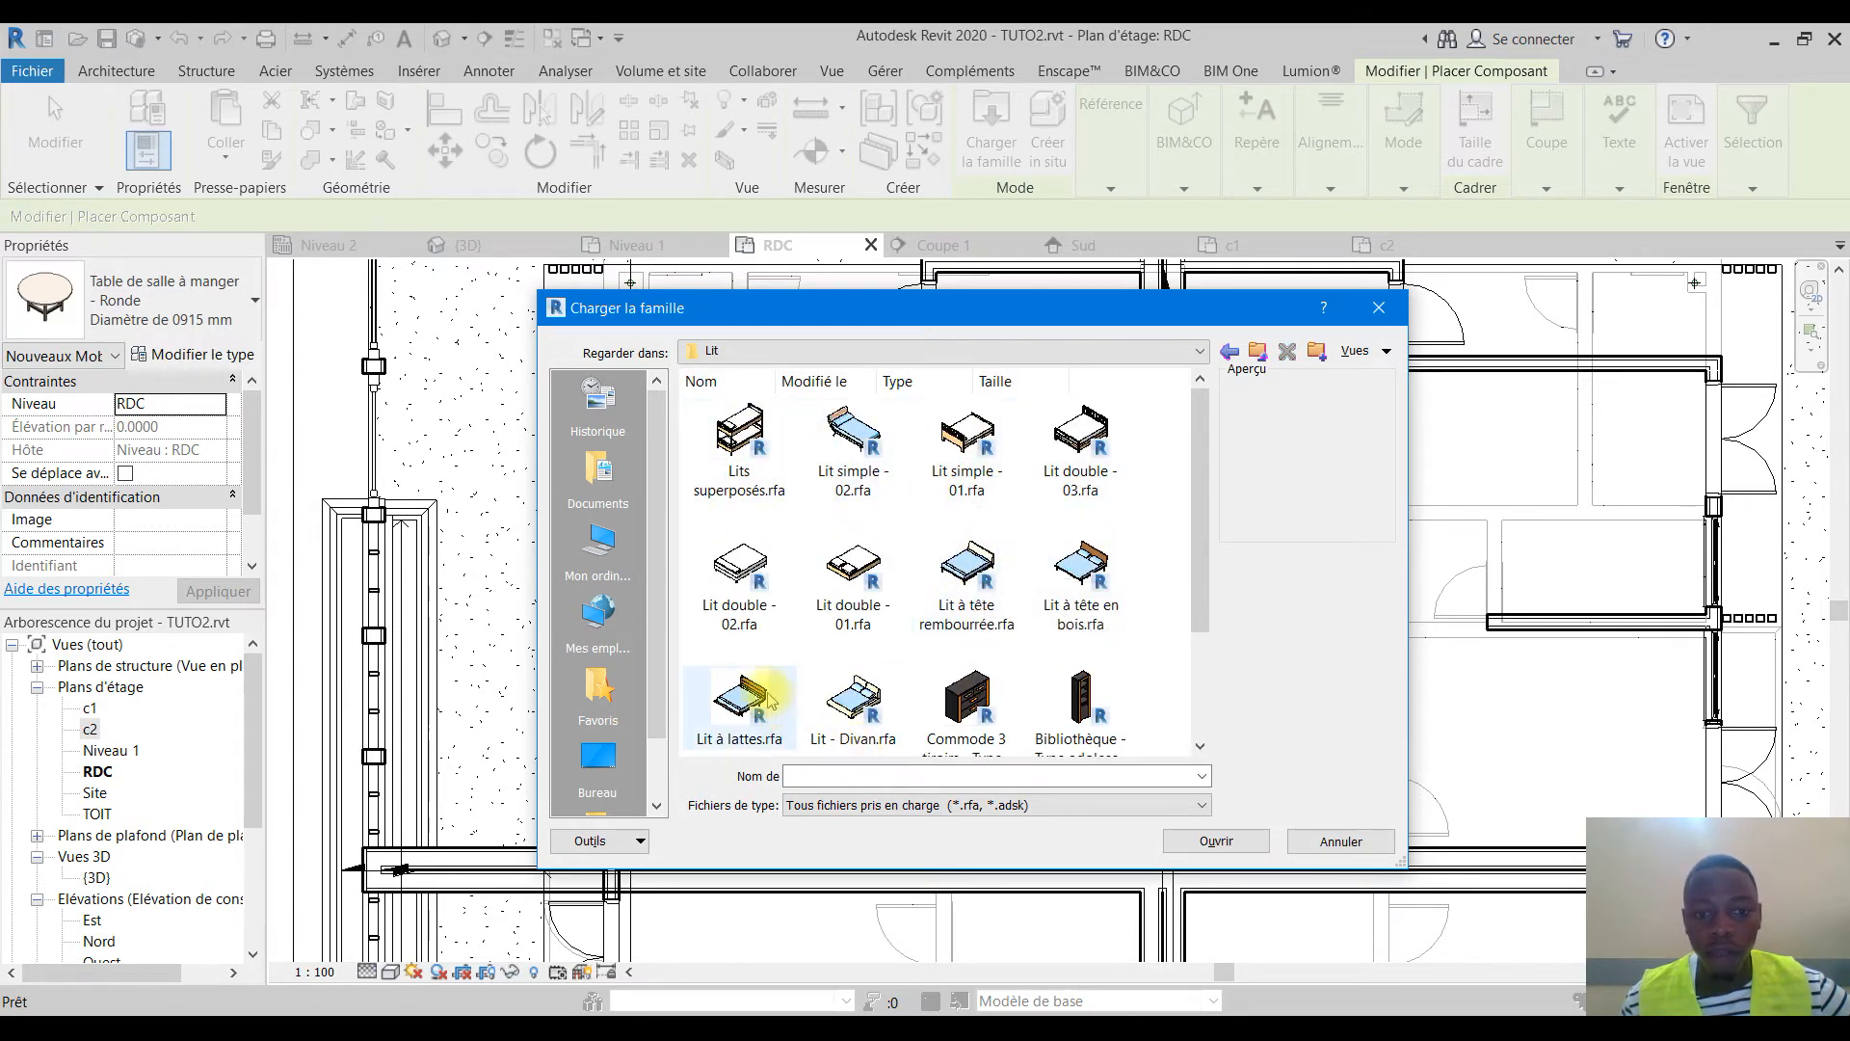
left_click(889, 564)
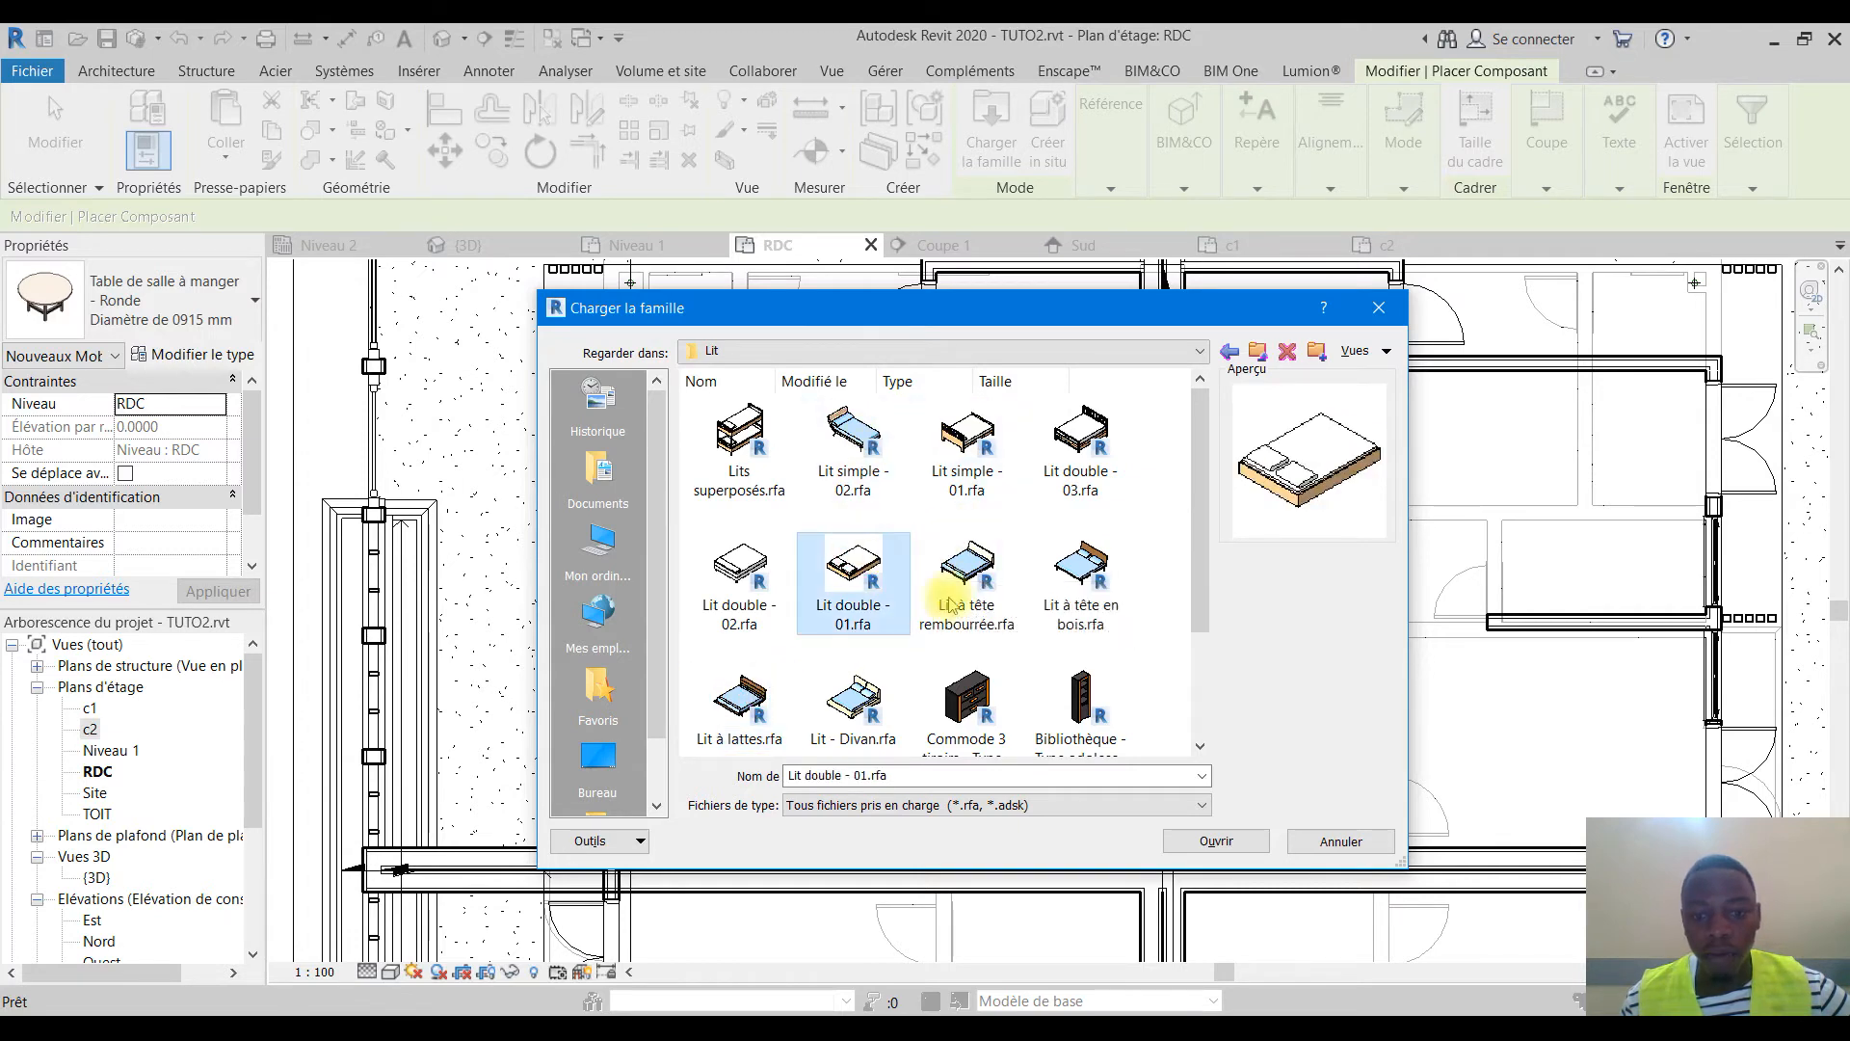
left_click(1195, 842)
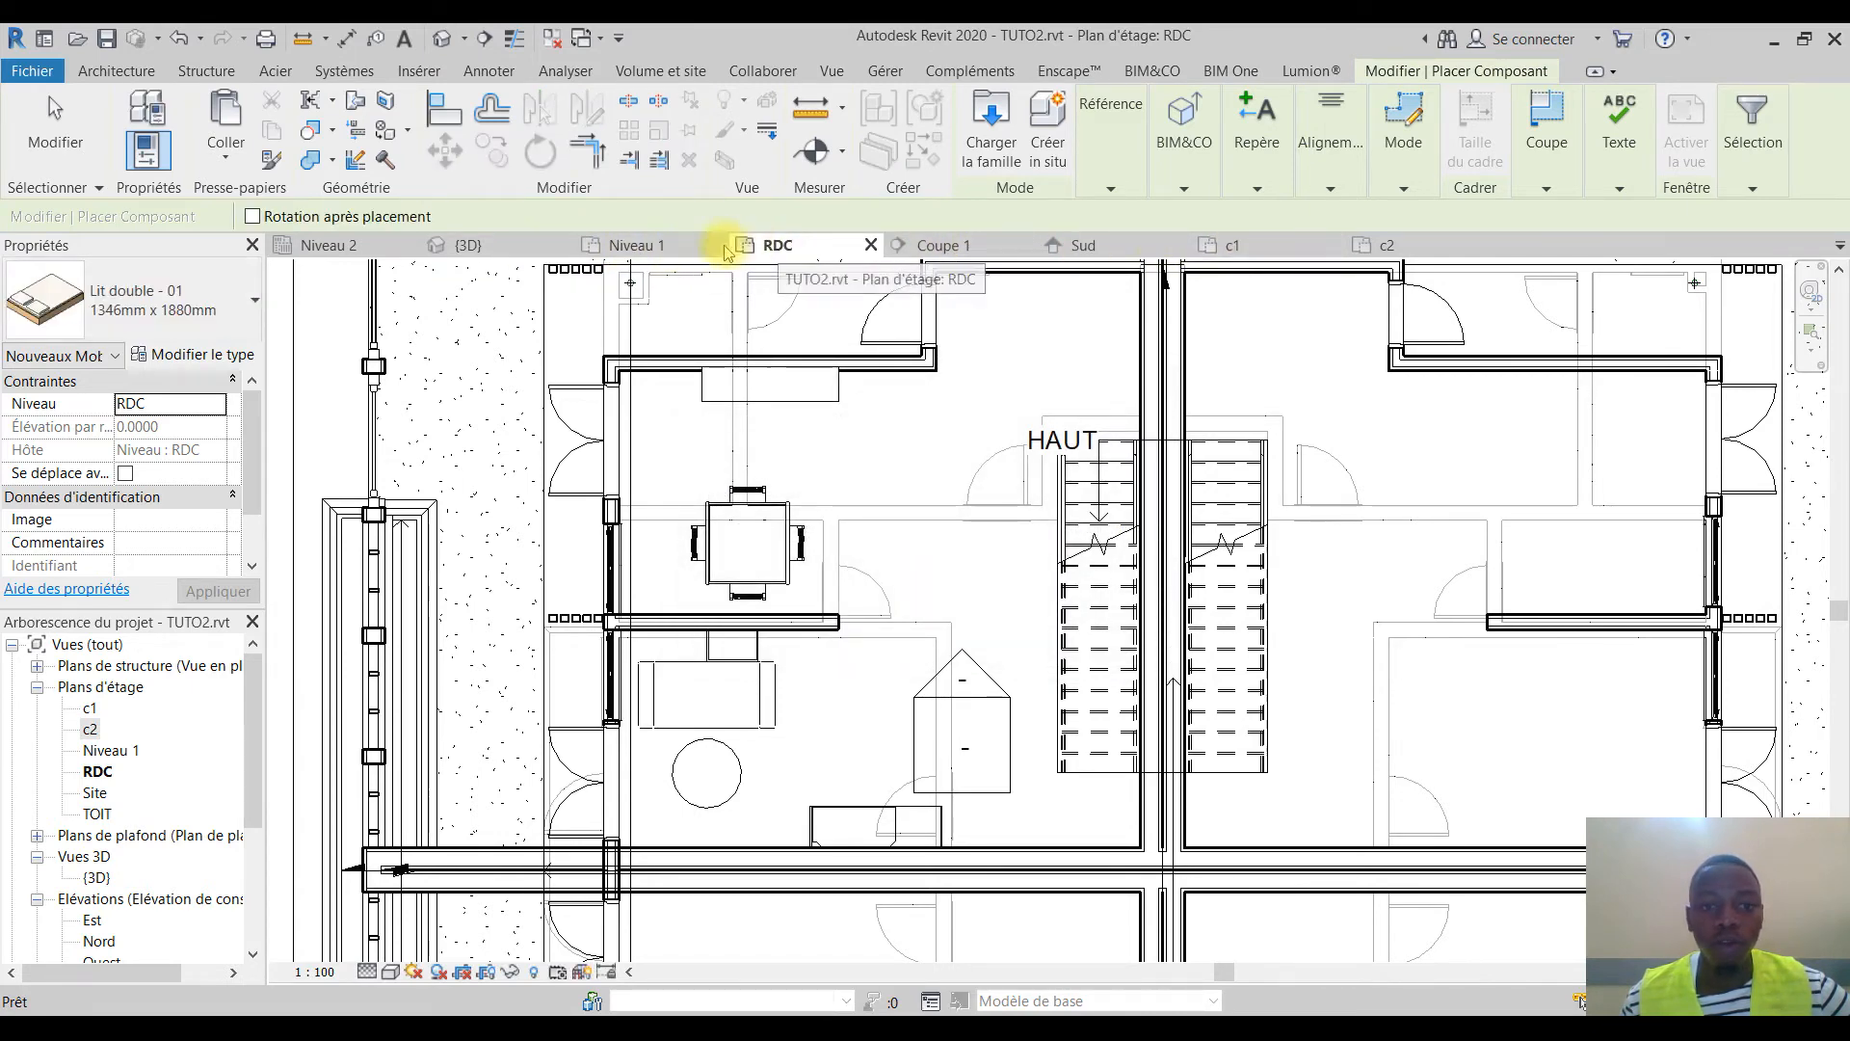
In the Niveau 1 plan, place the 1346 x 1880 mm double bed in the upper-left bedroom with rotation after placement, turned 90° clockwise
left_click(639, 245)
scroll(983, 578, "down", 2)
middle_click_drag(941, 649, 1308, 387)
scroll(944, 396, "up", 5)
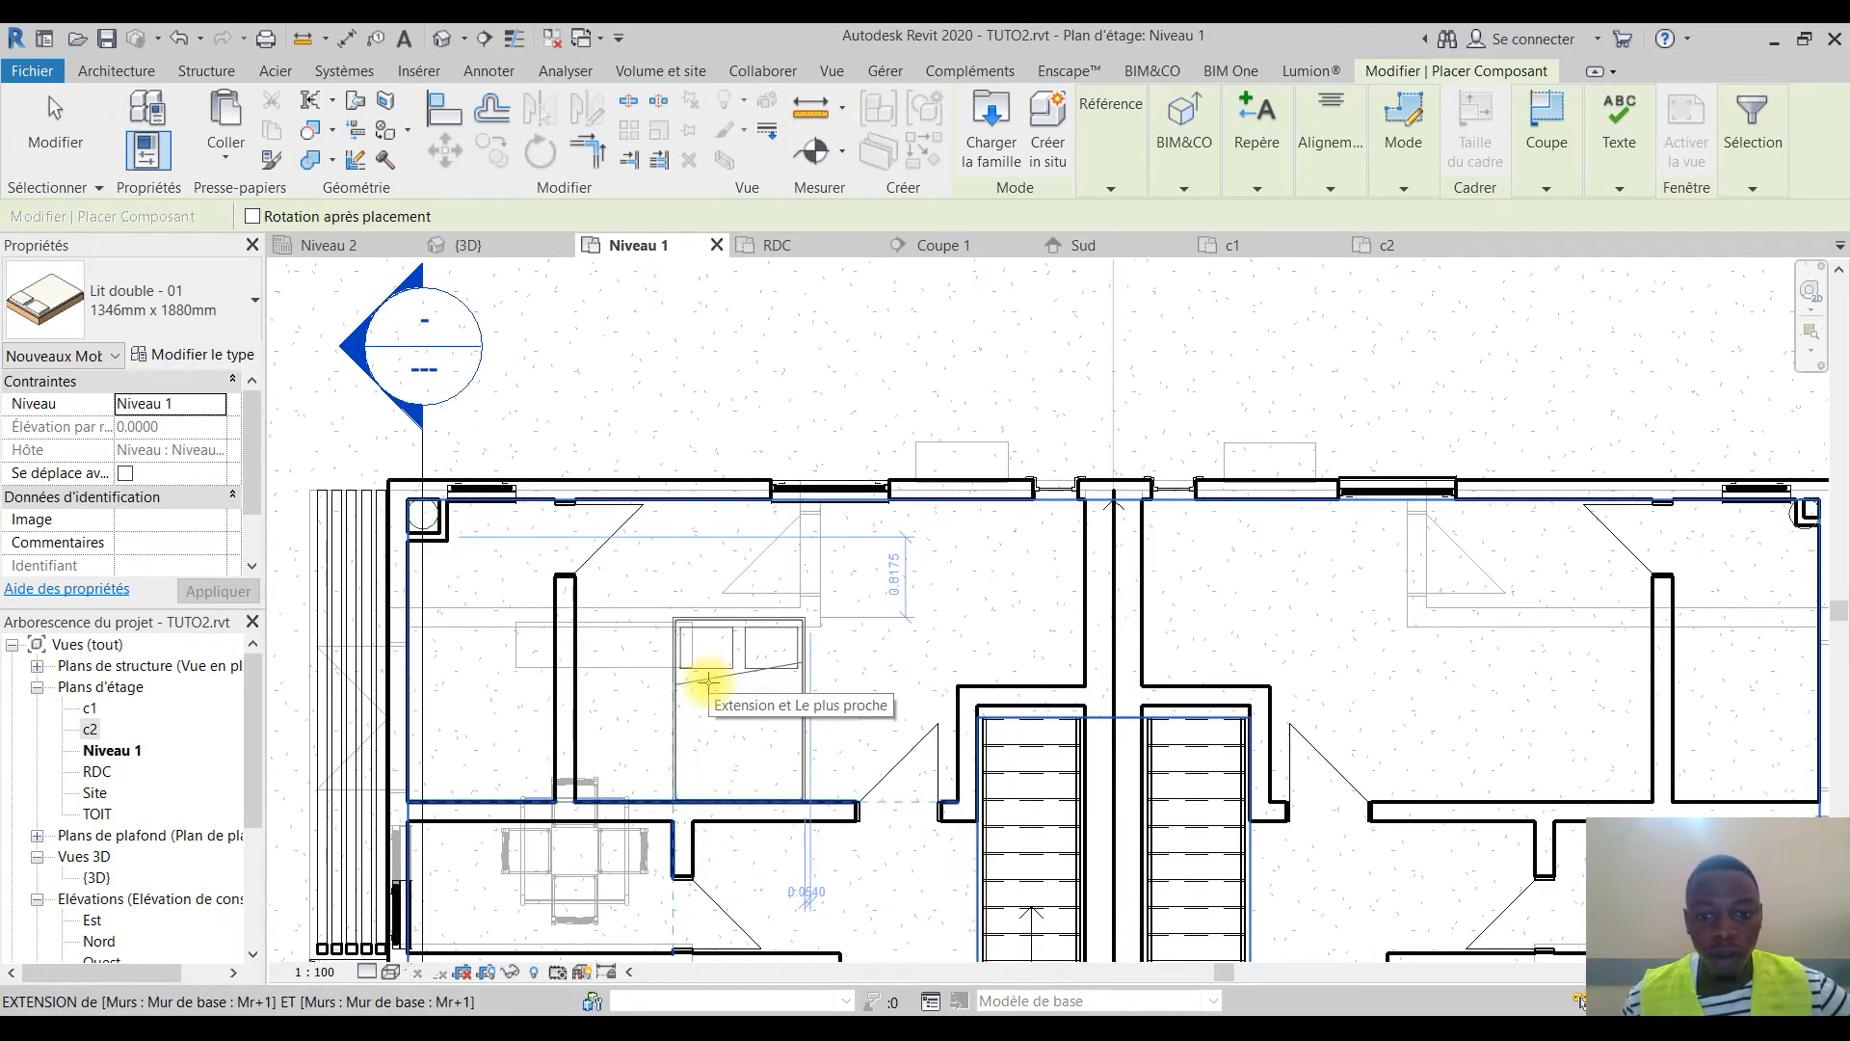
left_click(356, 218)
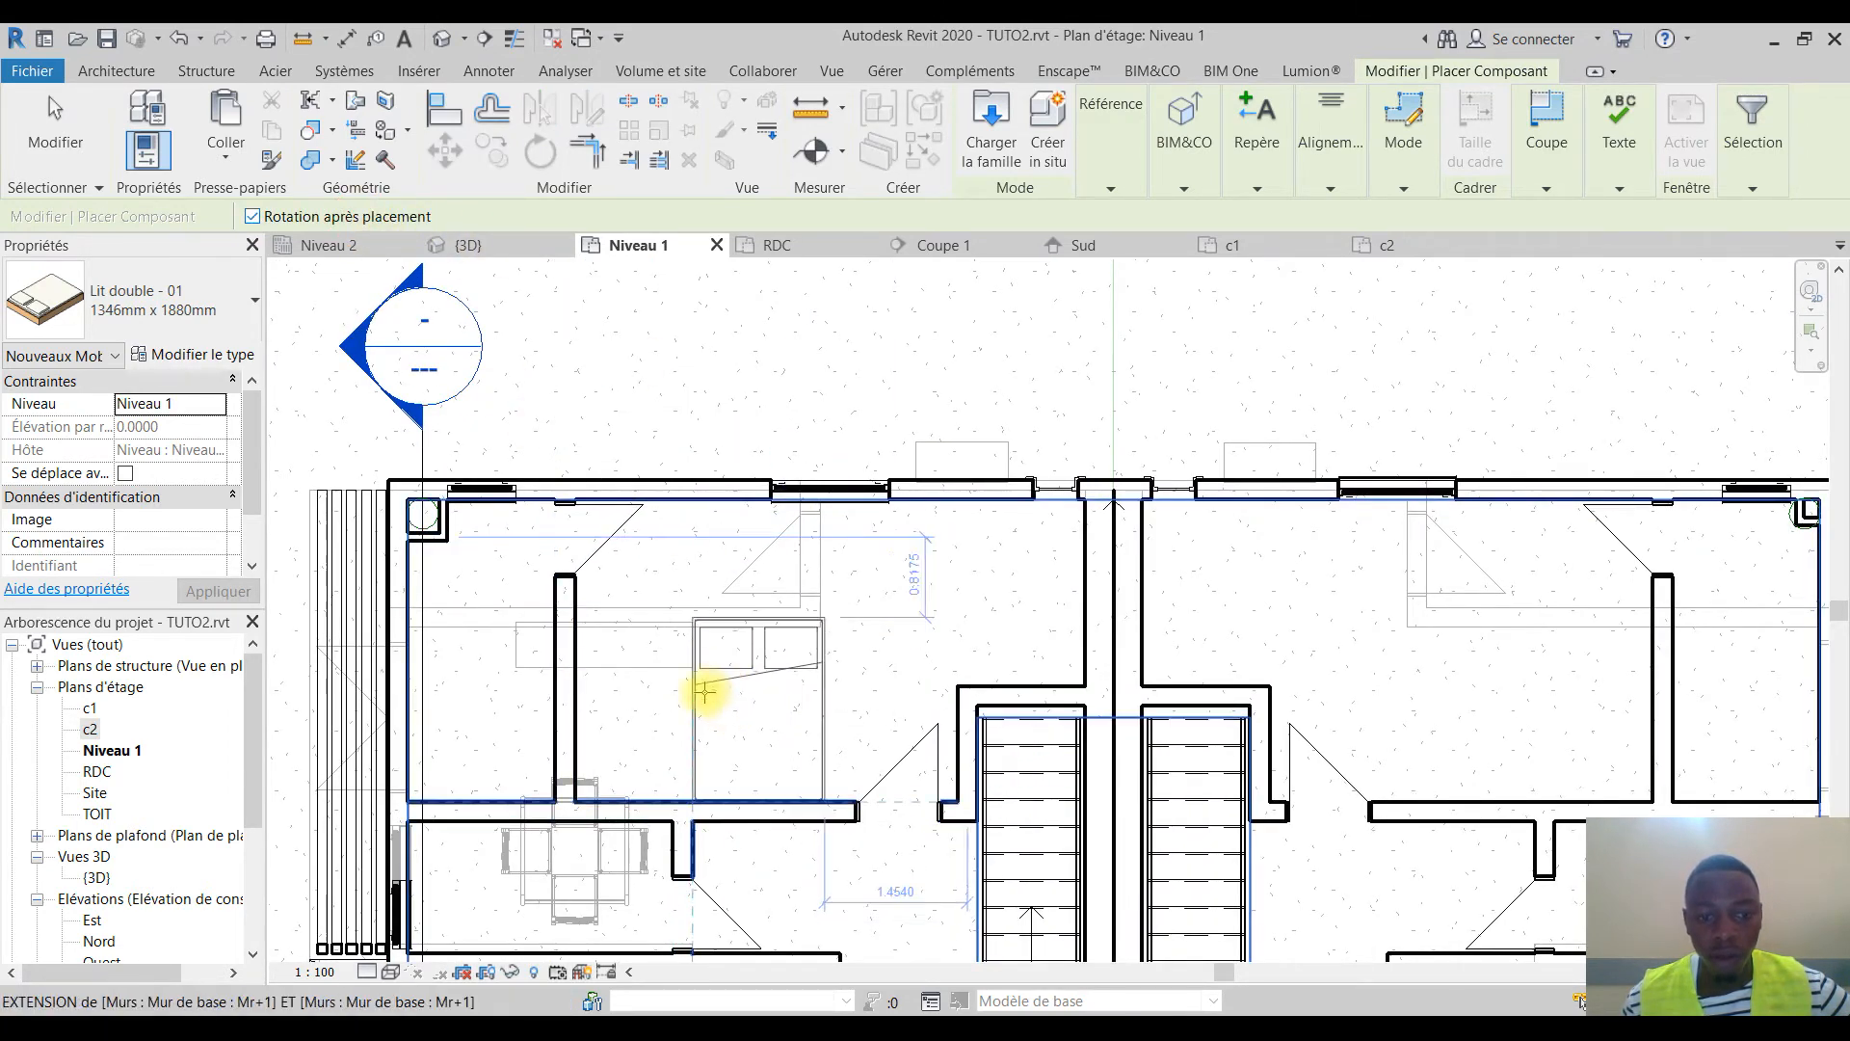
left_click(694, 673)
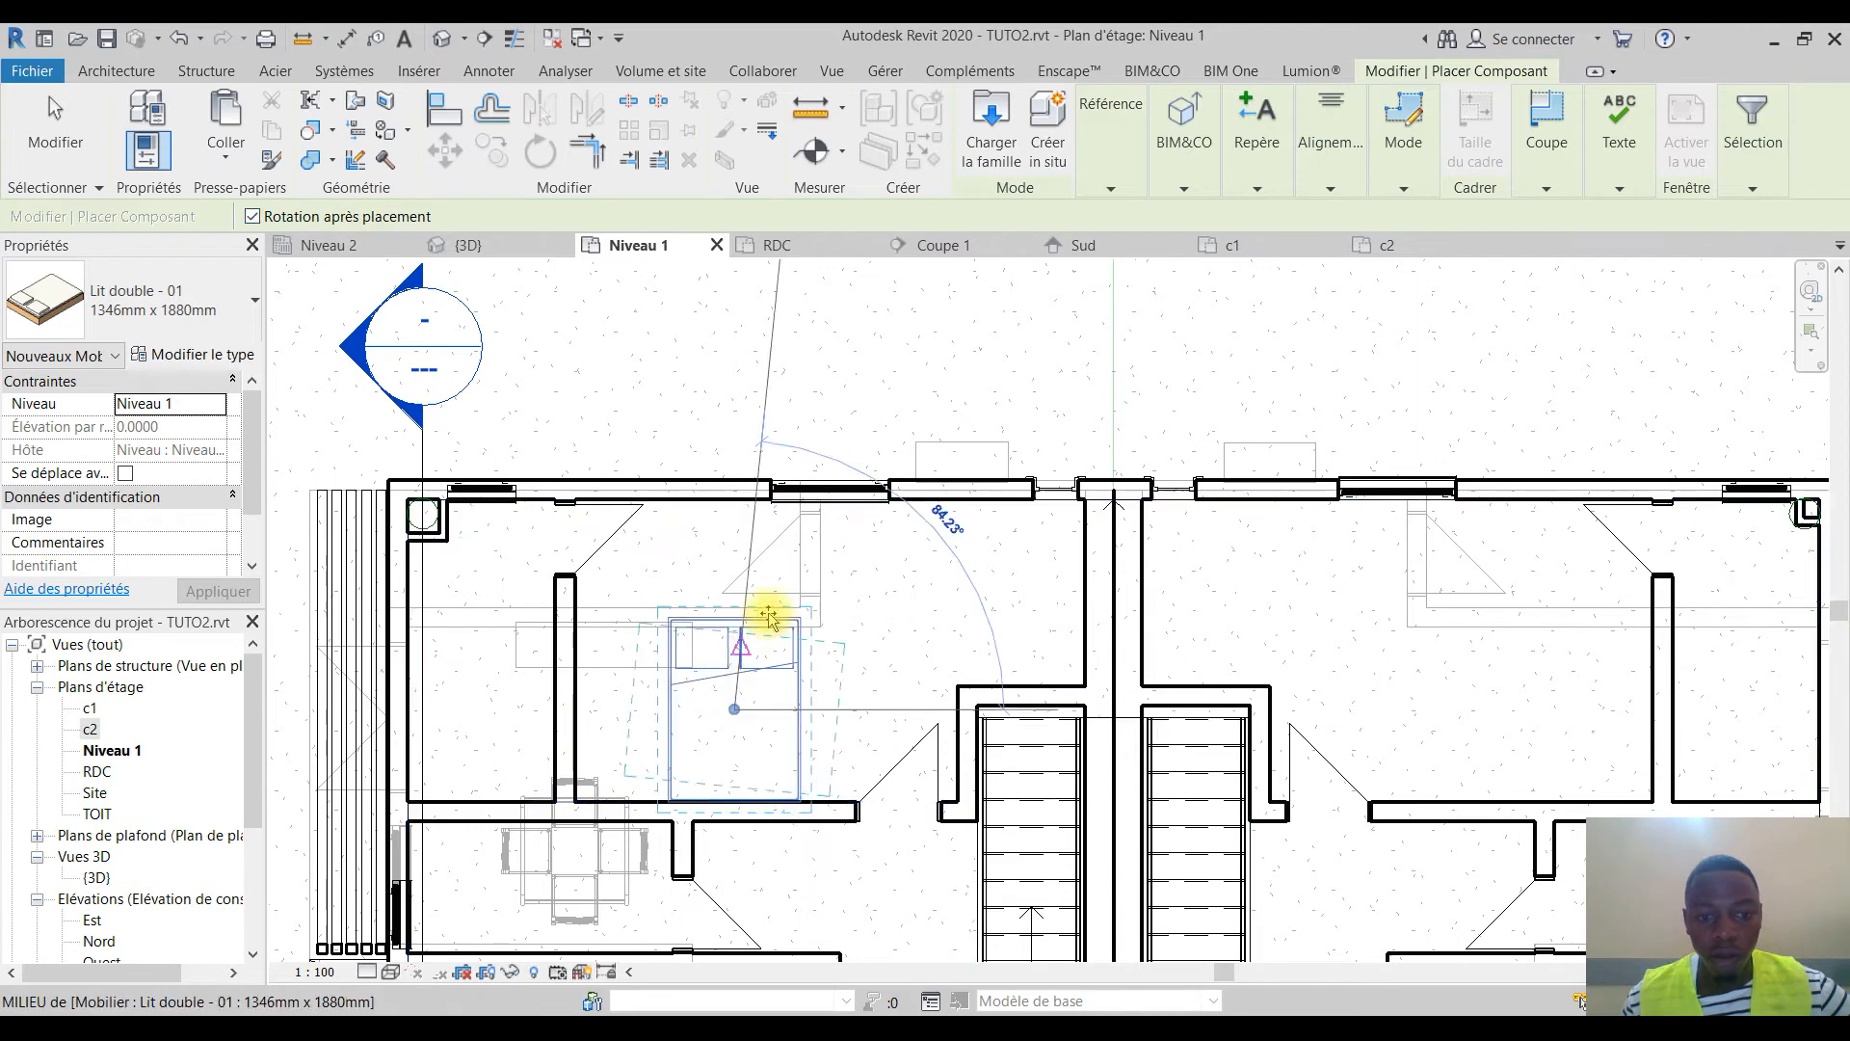
left_click(736, 850)
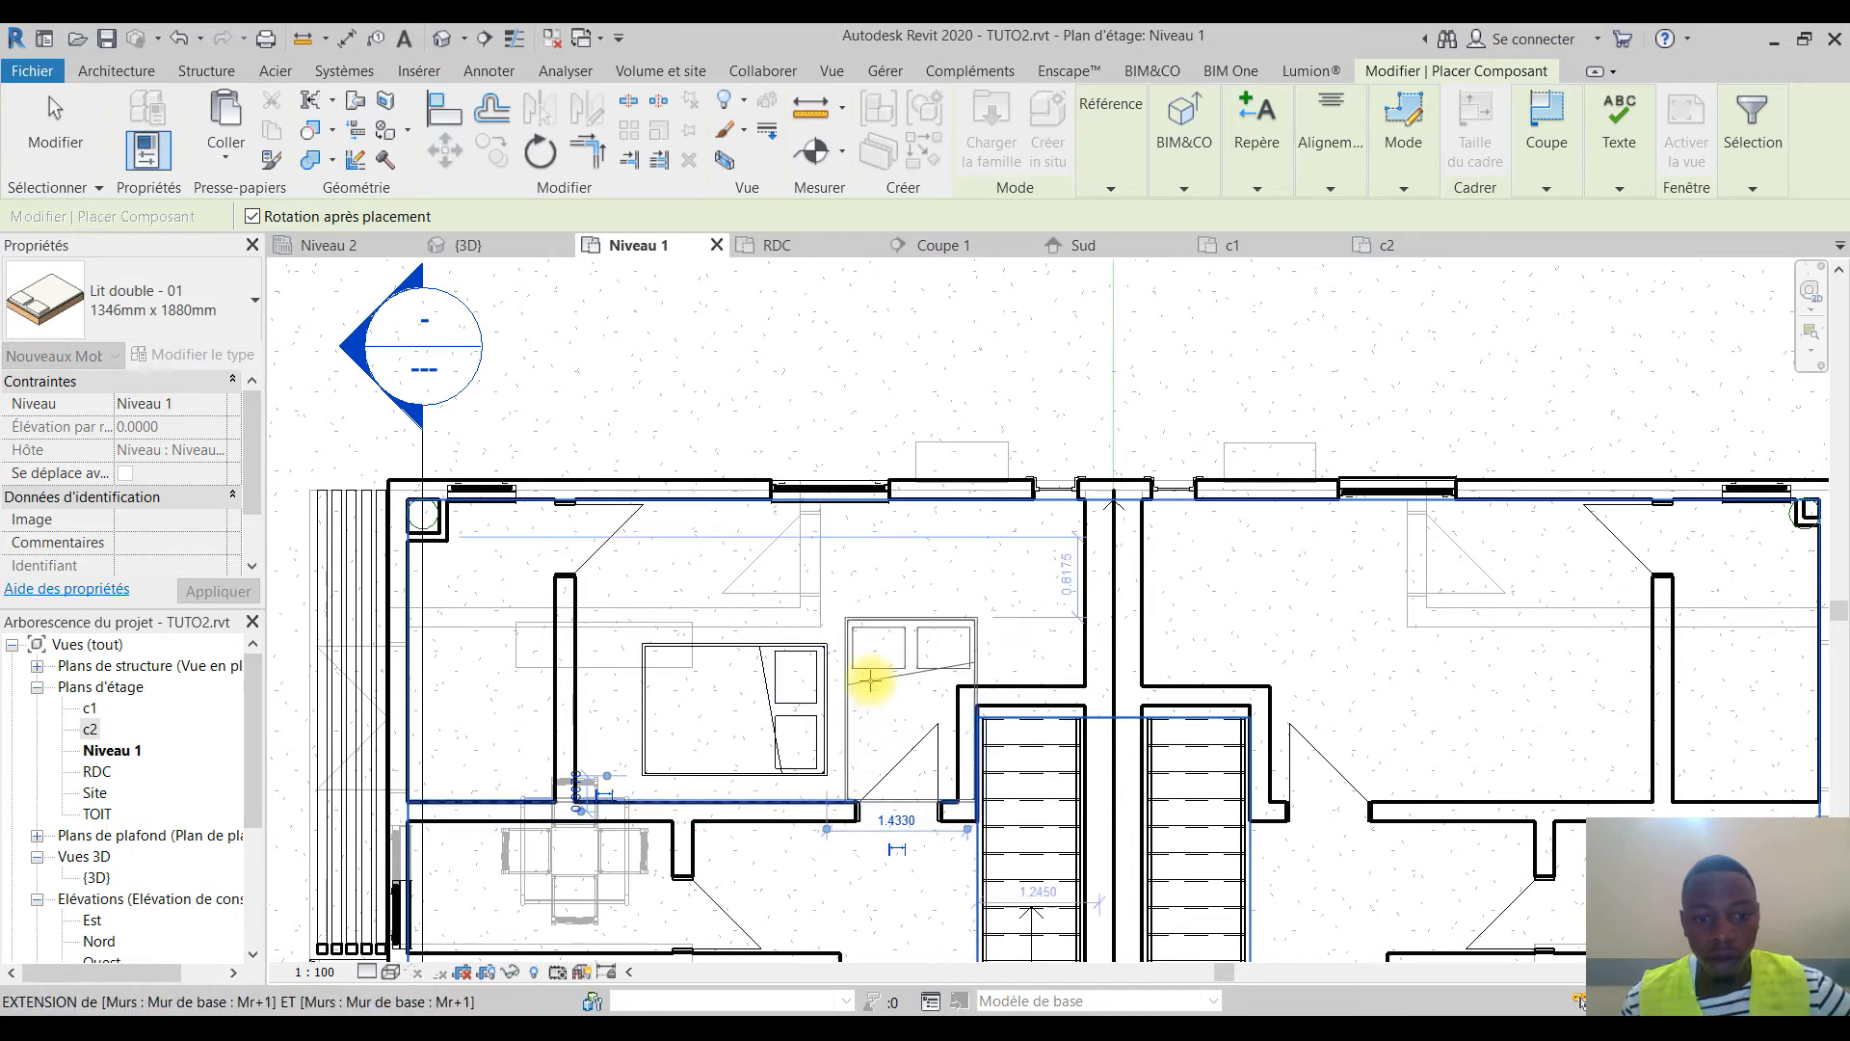
key("Escape")
key("Escape")
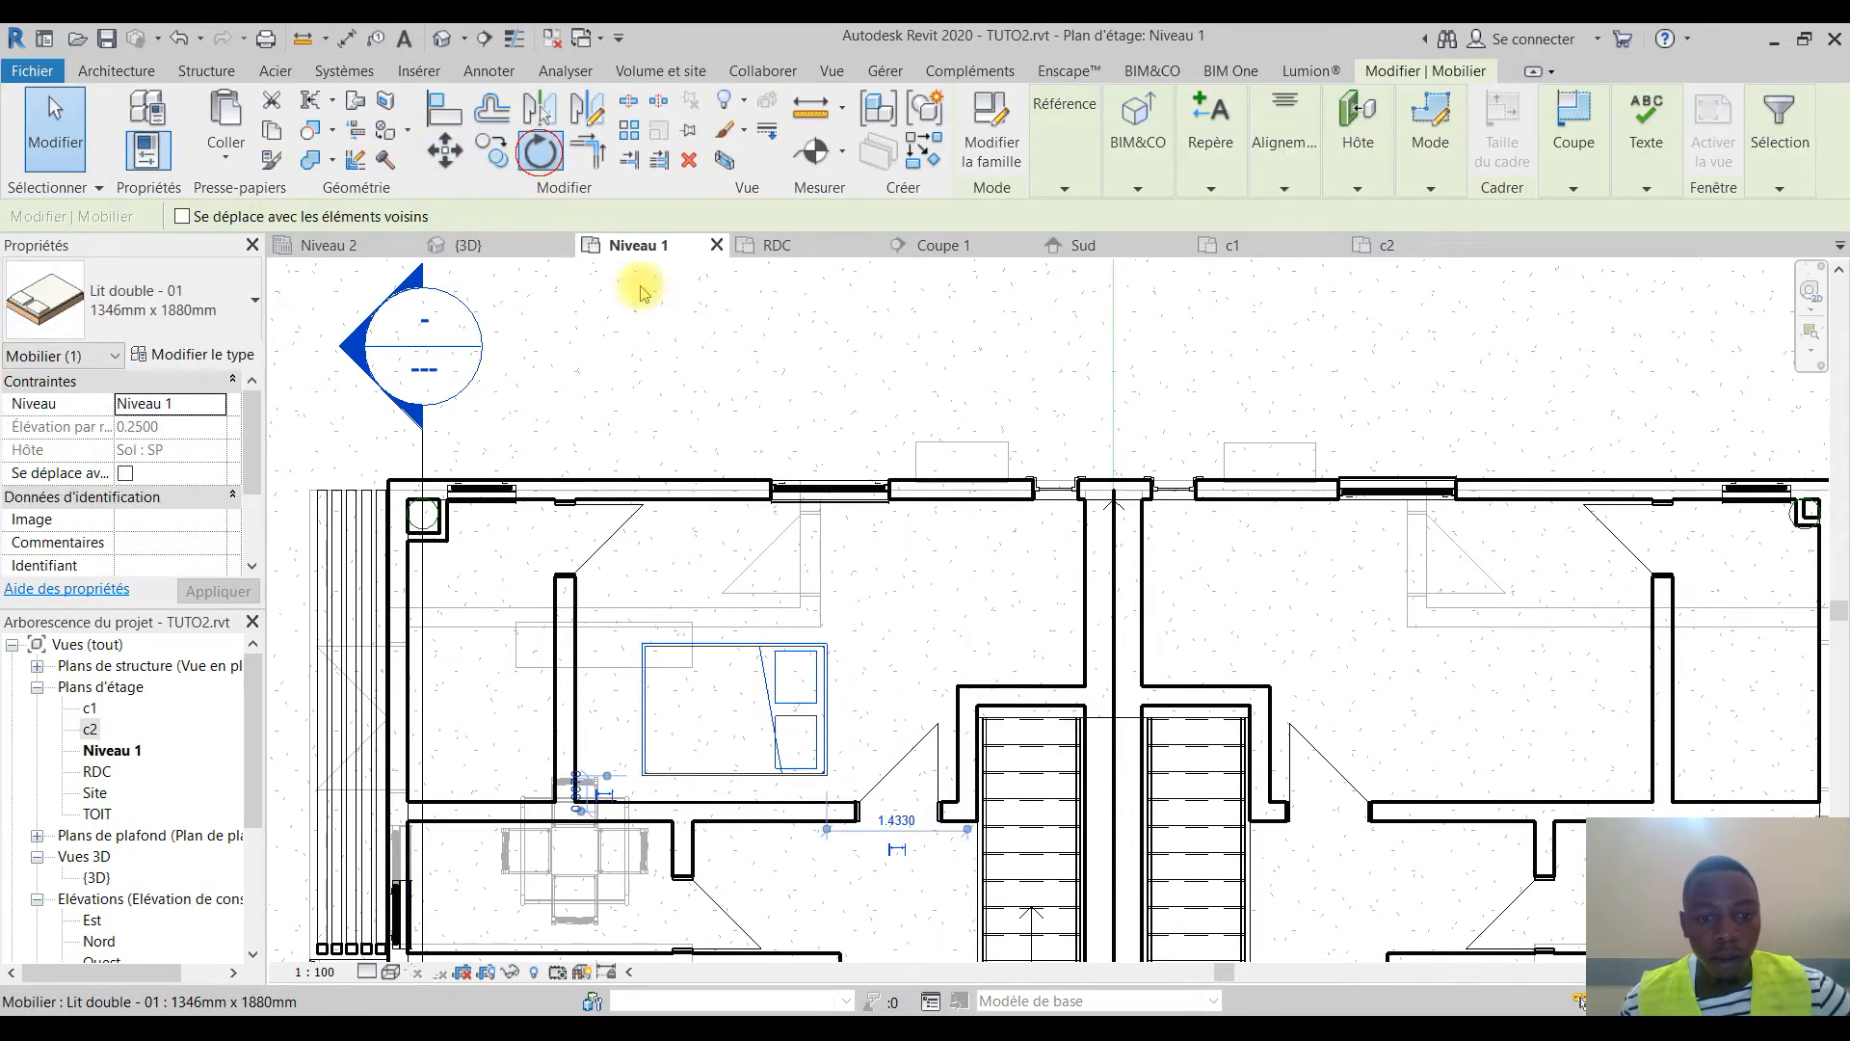
Rotate the double bed 180° and move it so its headboard sits against the bedroom's left partition wall
left_click(539, 151)
left_click(826, 710)
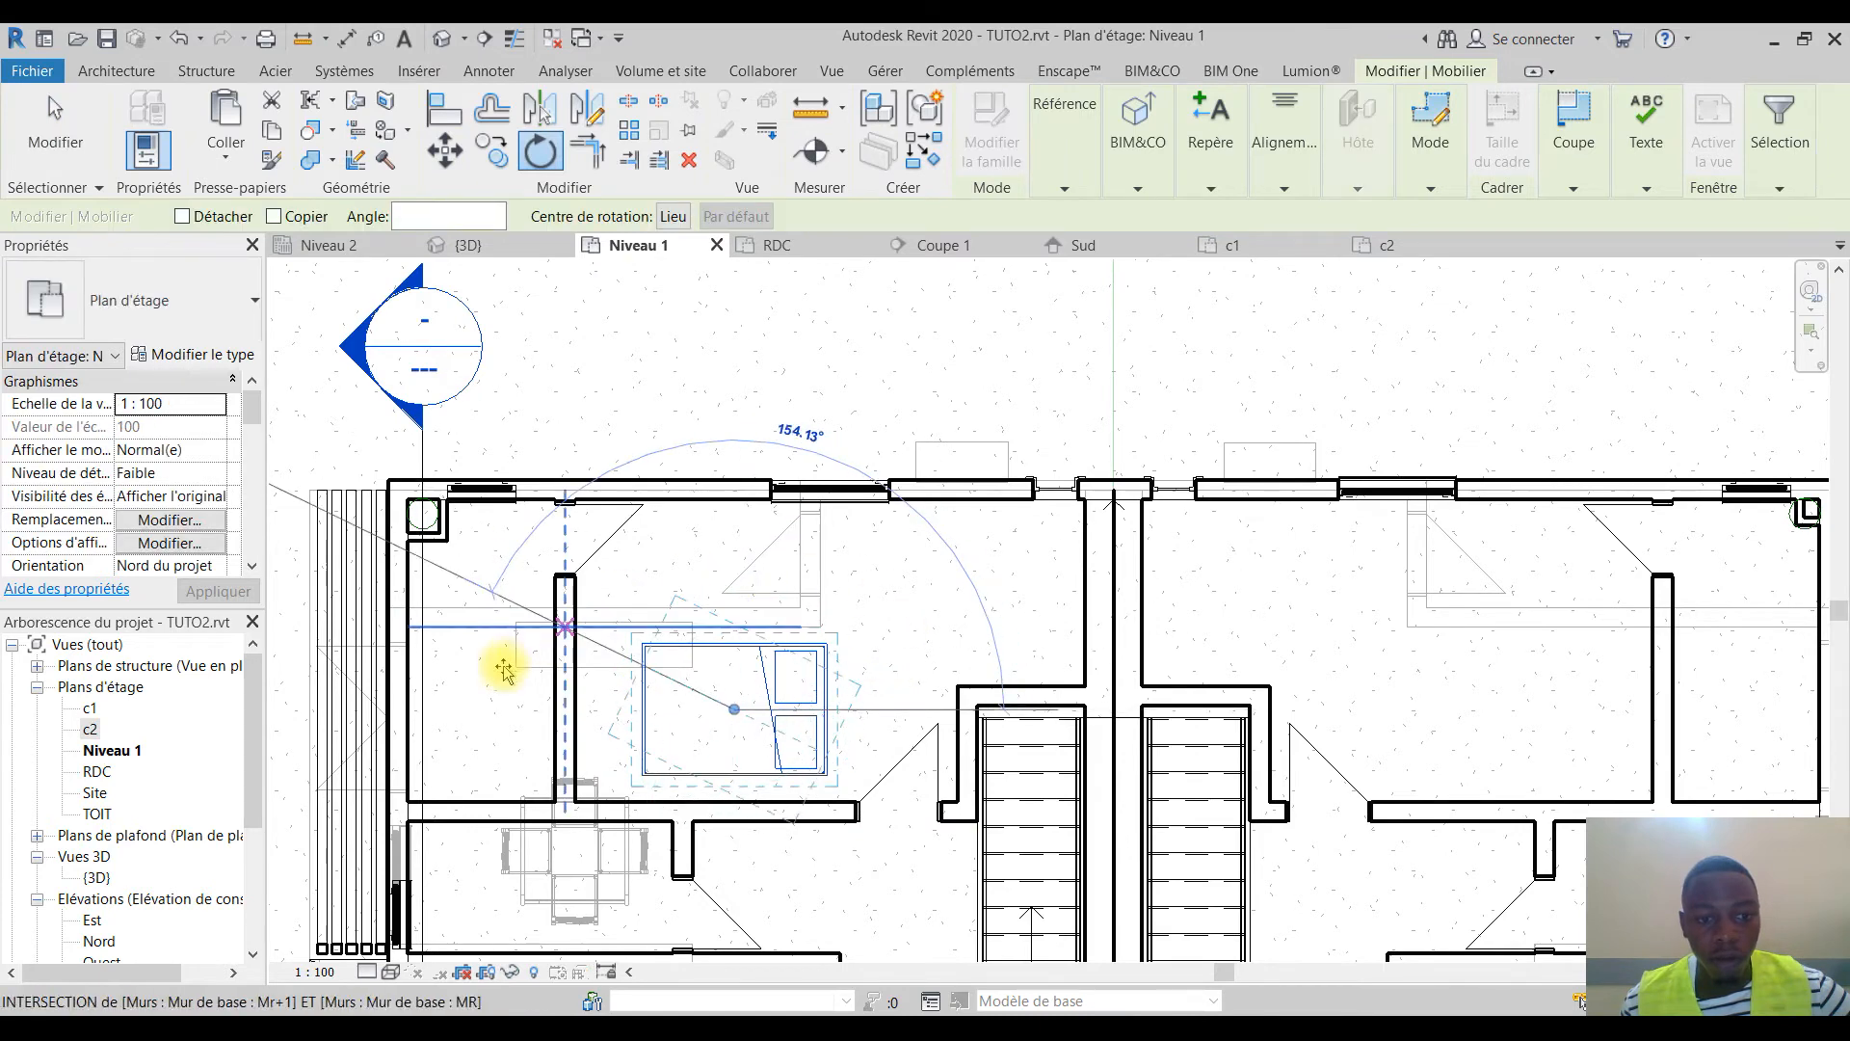
left_click(487, 710)
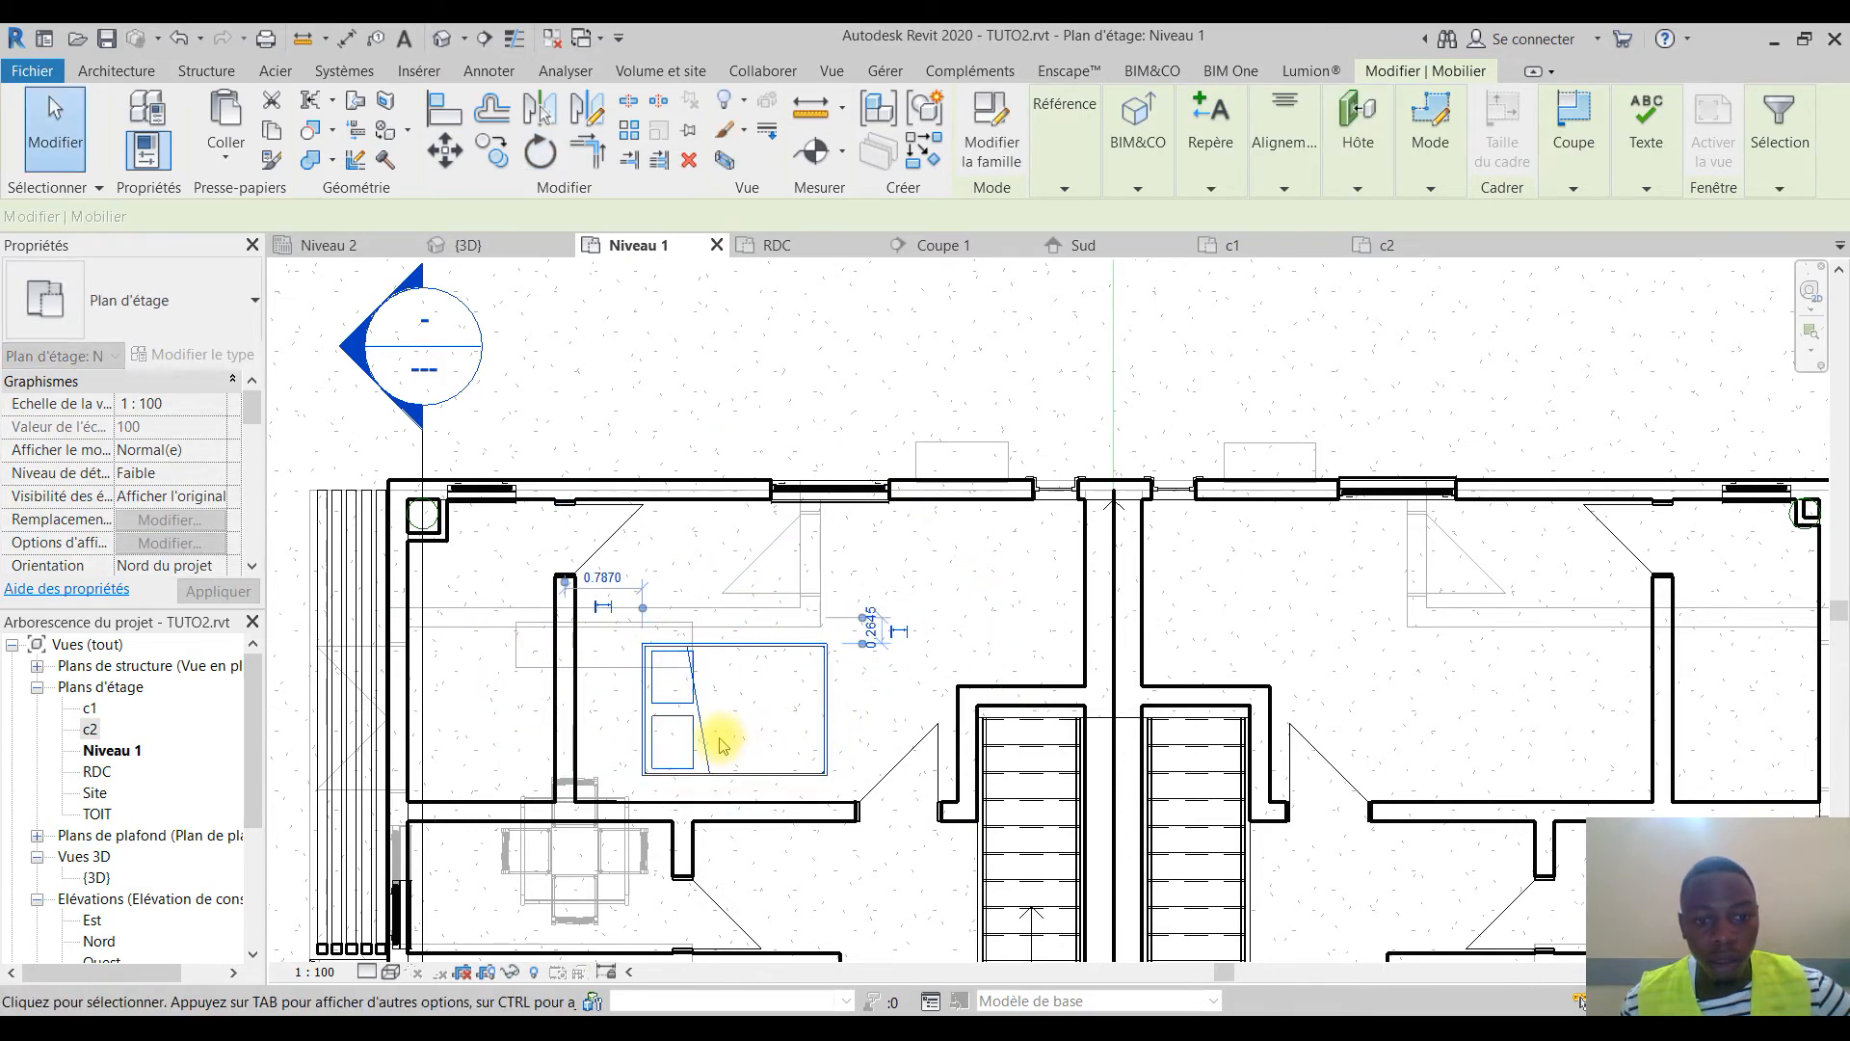
scroll(724, 744, "up", 2)
left_click_drag(663, 730, 606, 730)
left_click(1023, 567)
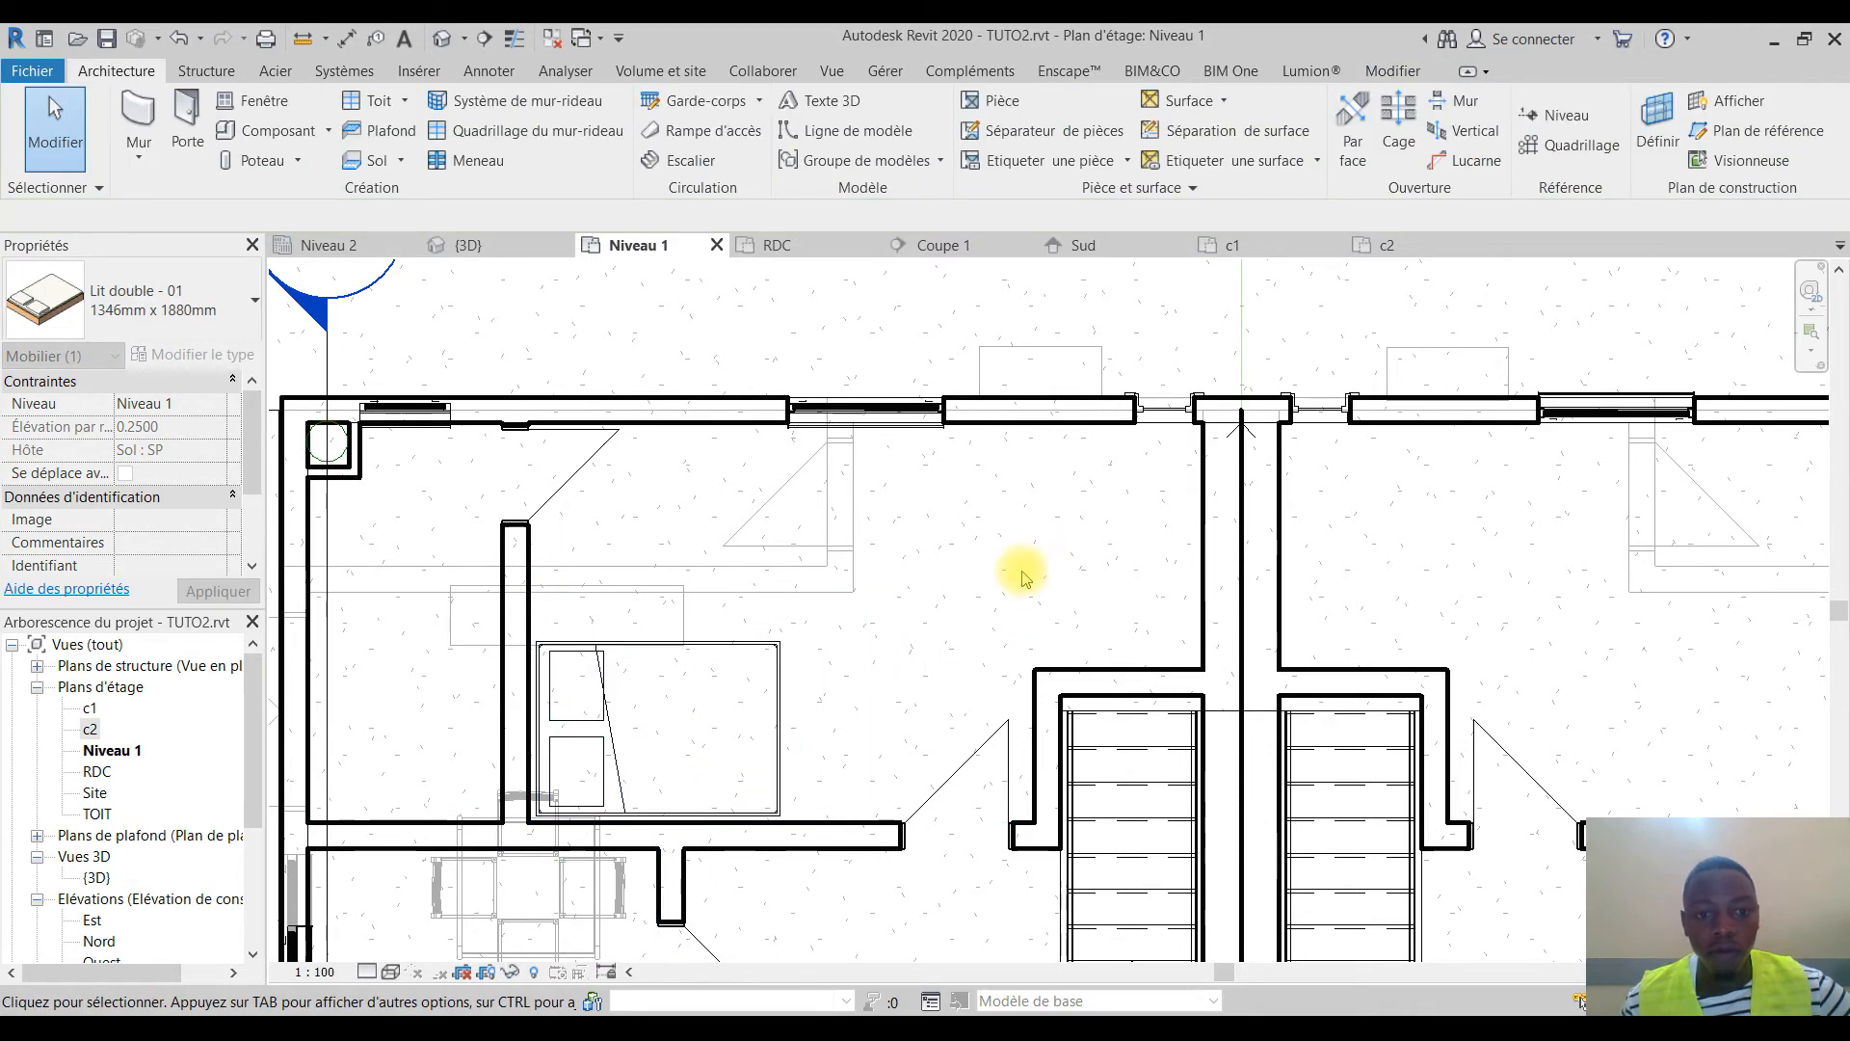
Load the Armoire 3 portes - Type adolescent family from the library's Lit folder
scroll(969, 602, "down", 2)
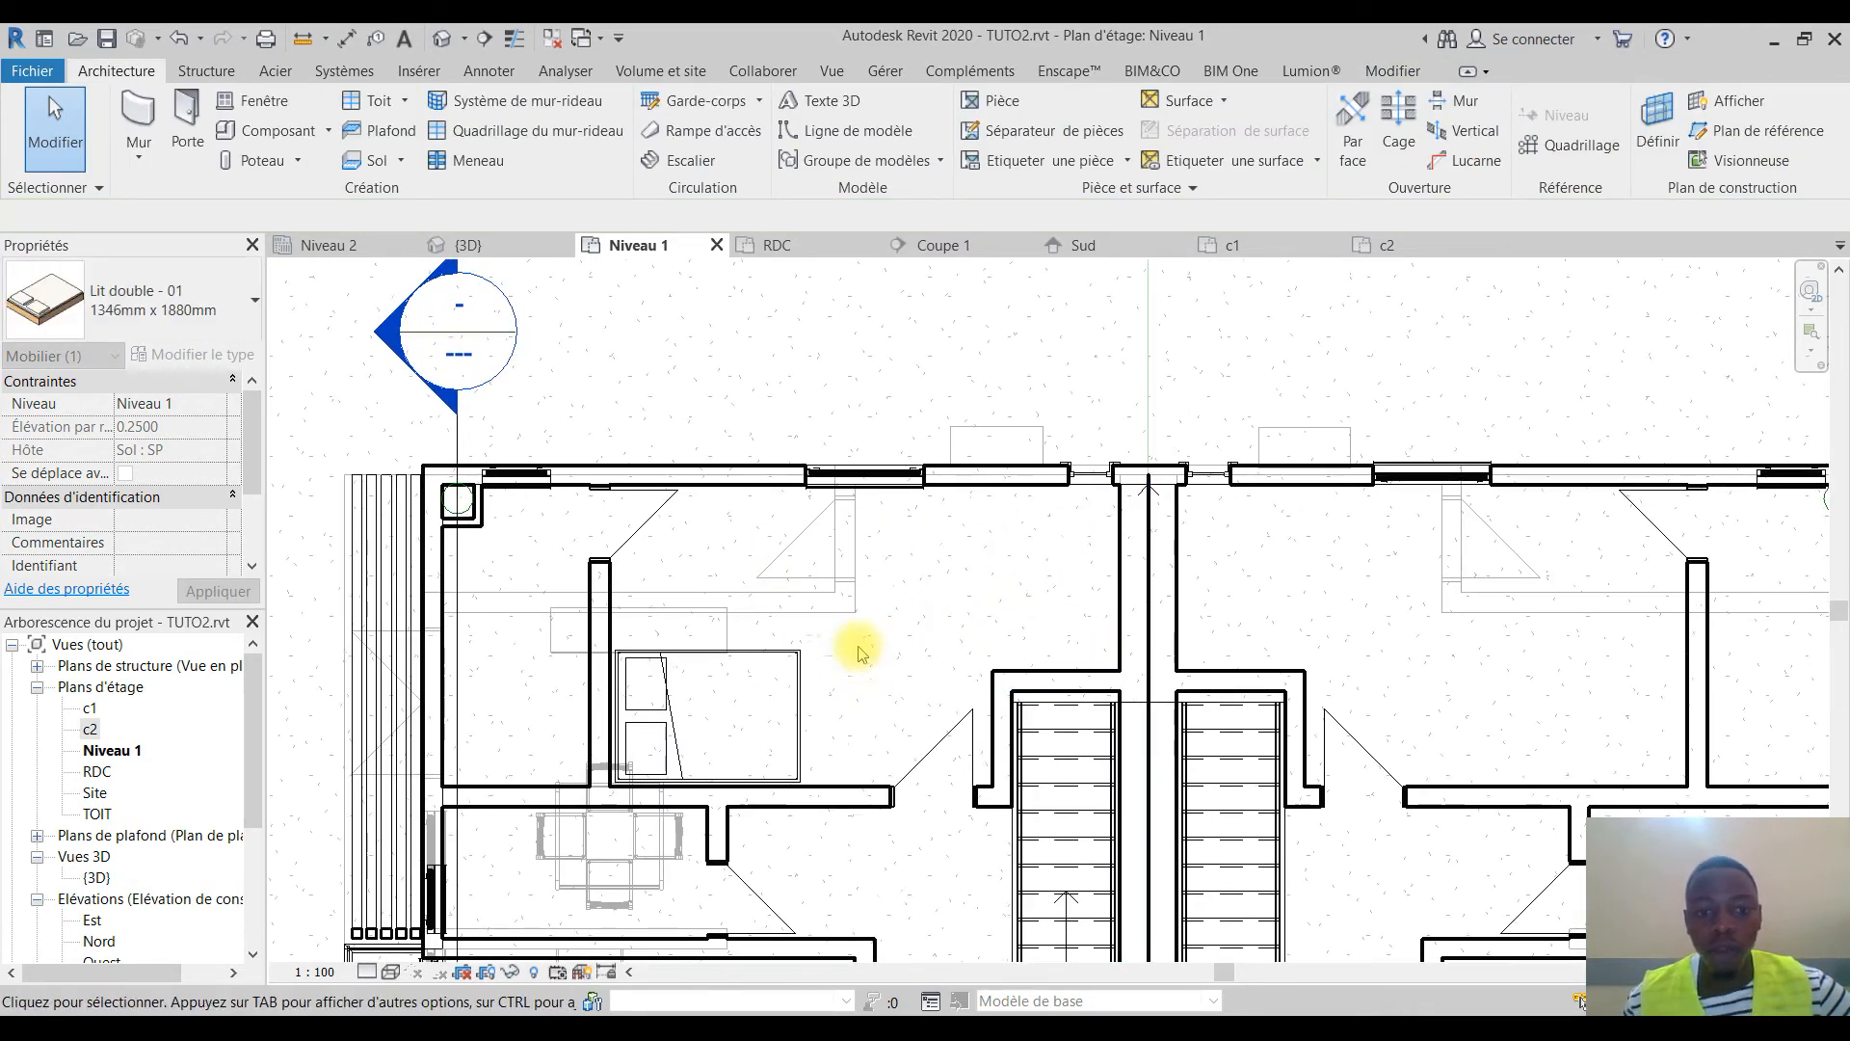
left_click(340, 133)
left_click(993, 125)
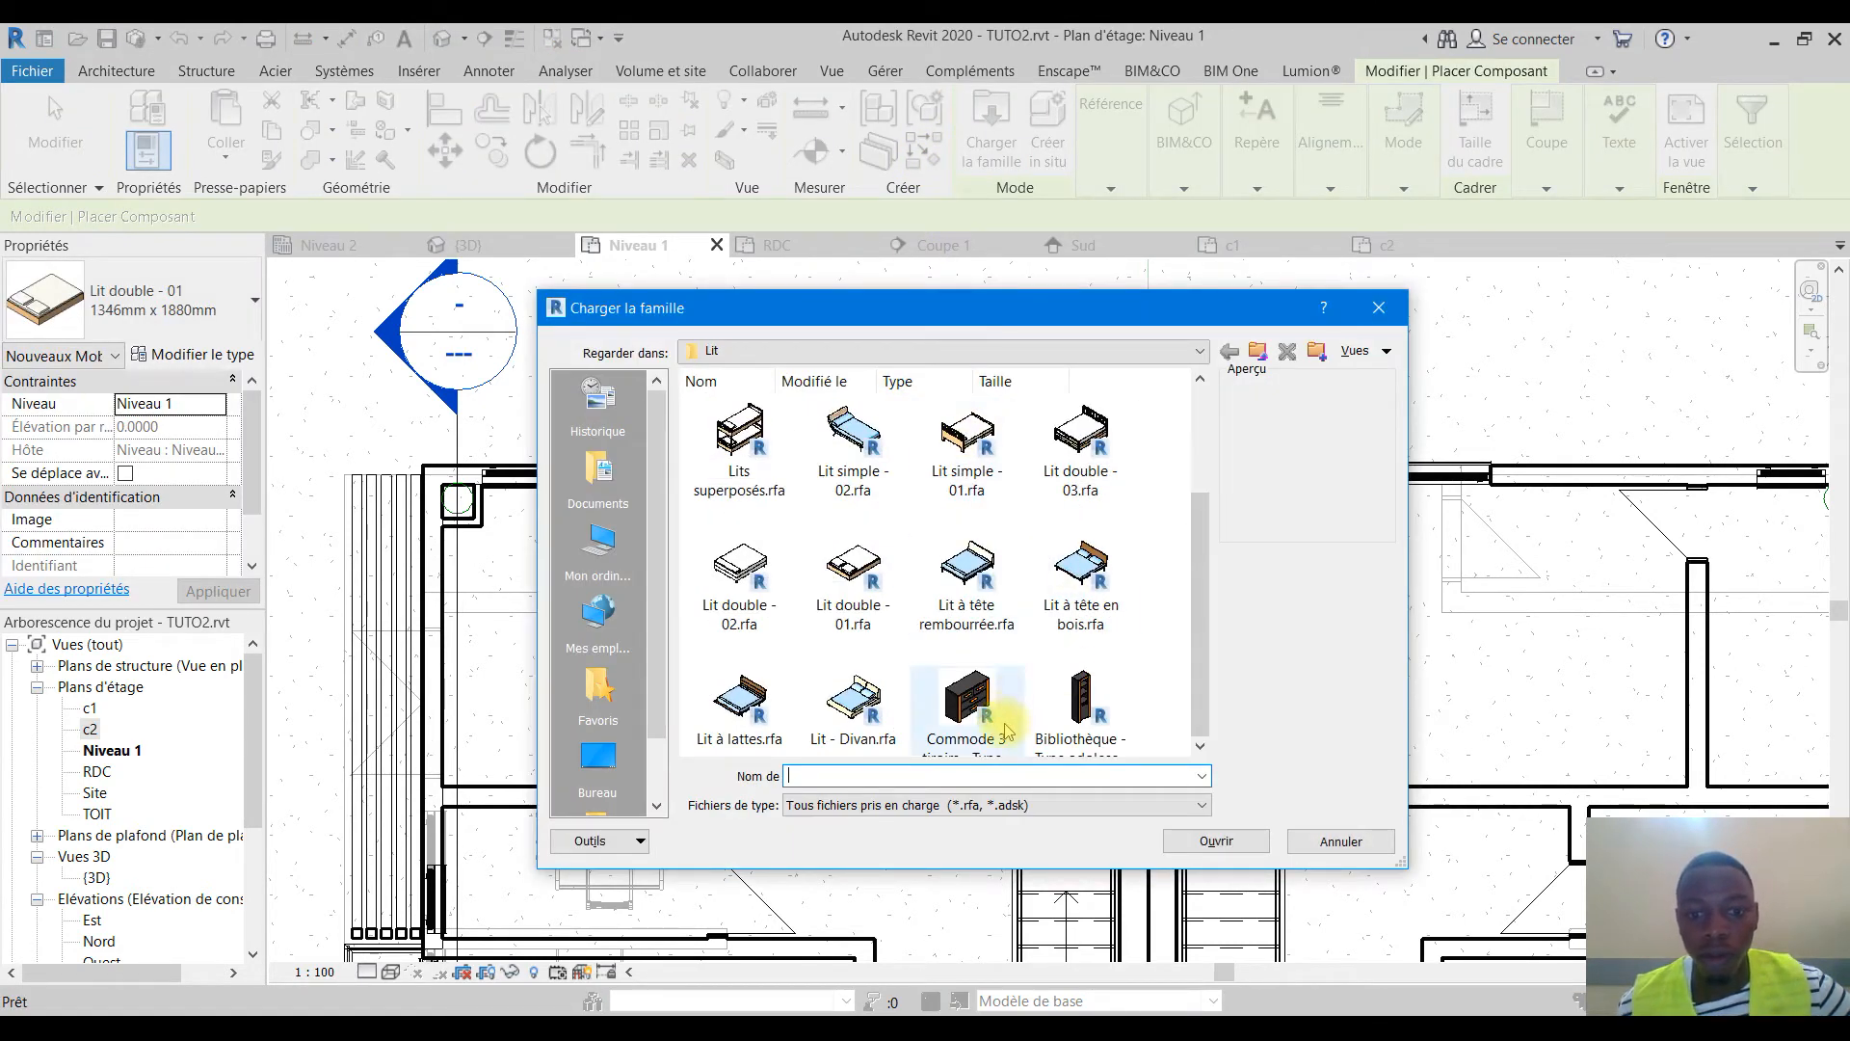
scroll(1007, 674, "down", 2)
left_click(1012, 579)
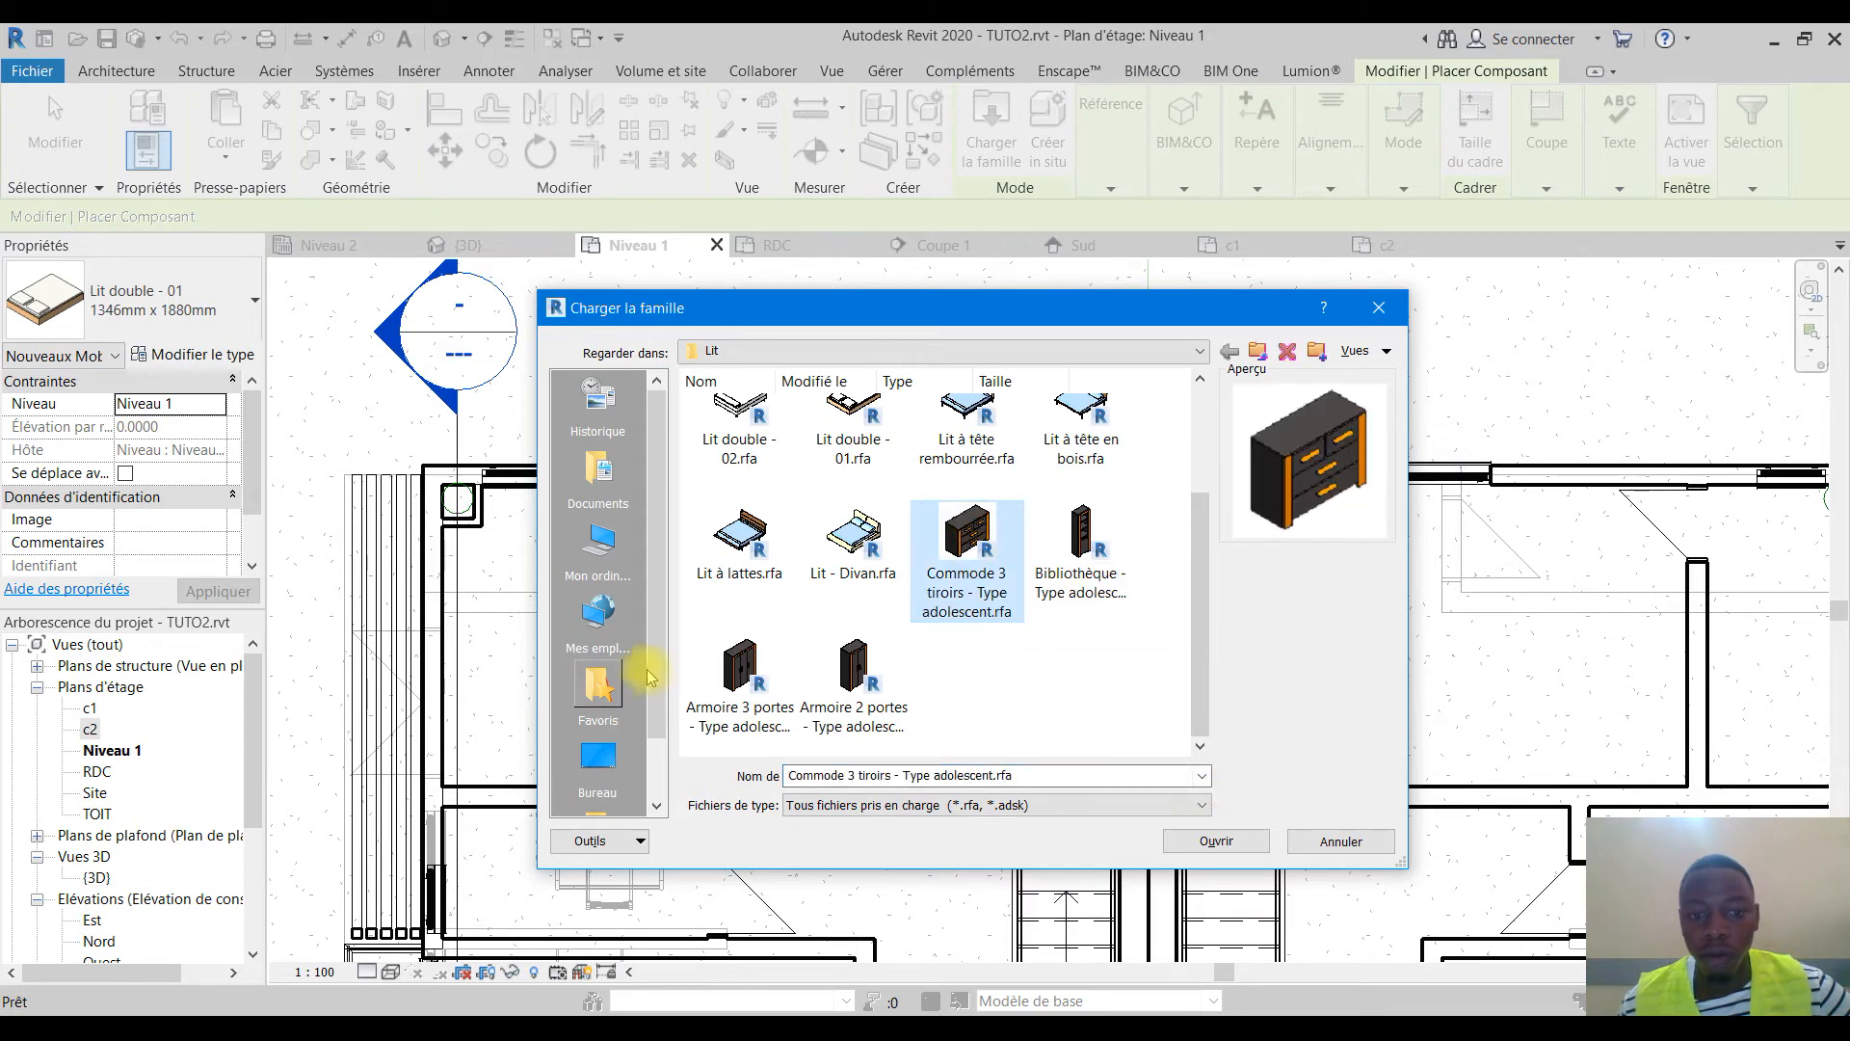
left_click(739, 653)
left_click(1213, 840)
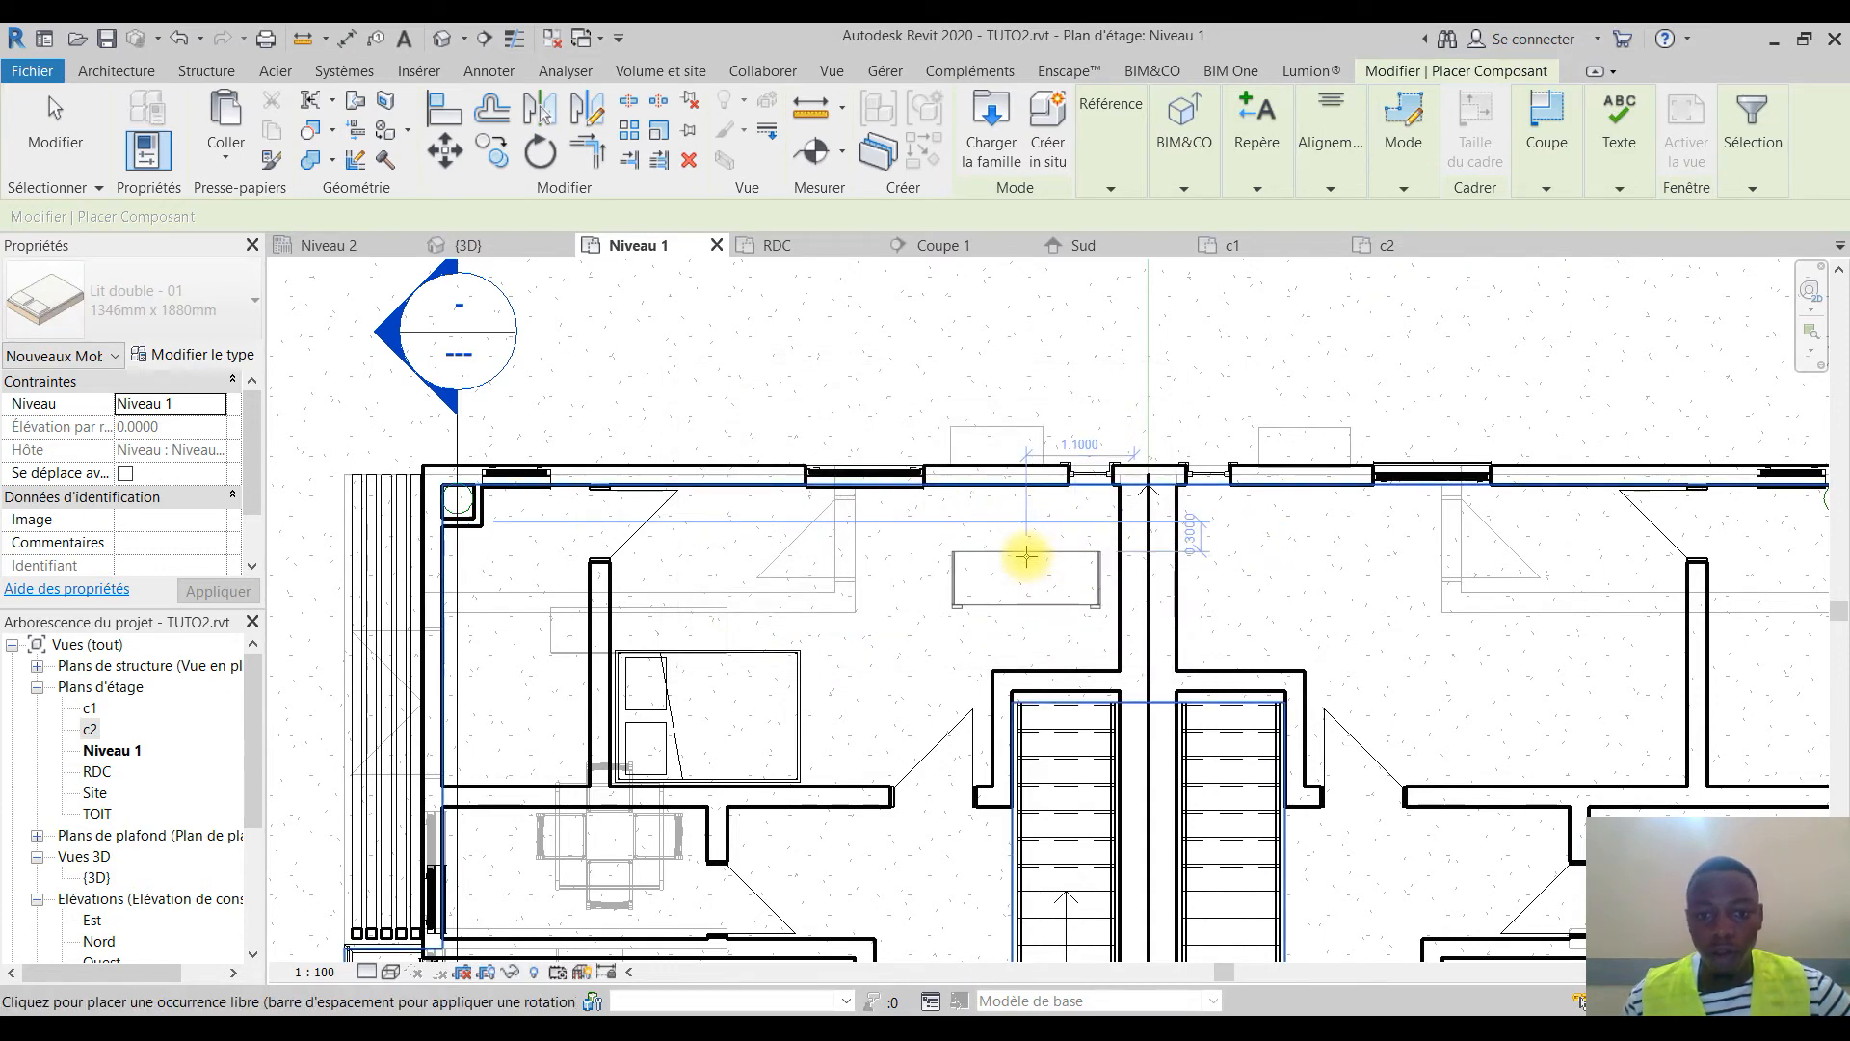
Place the 1510 x 450 x 830 mm wardrobe just above the staircase beside the party wall, rotated 90° after placement
left_click(332, 215)
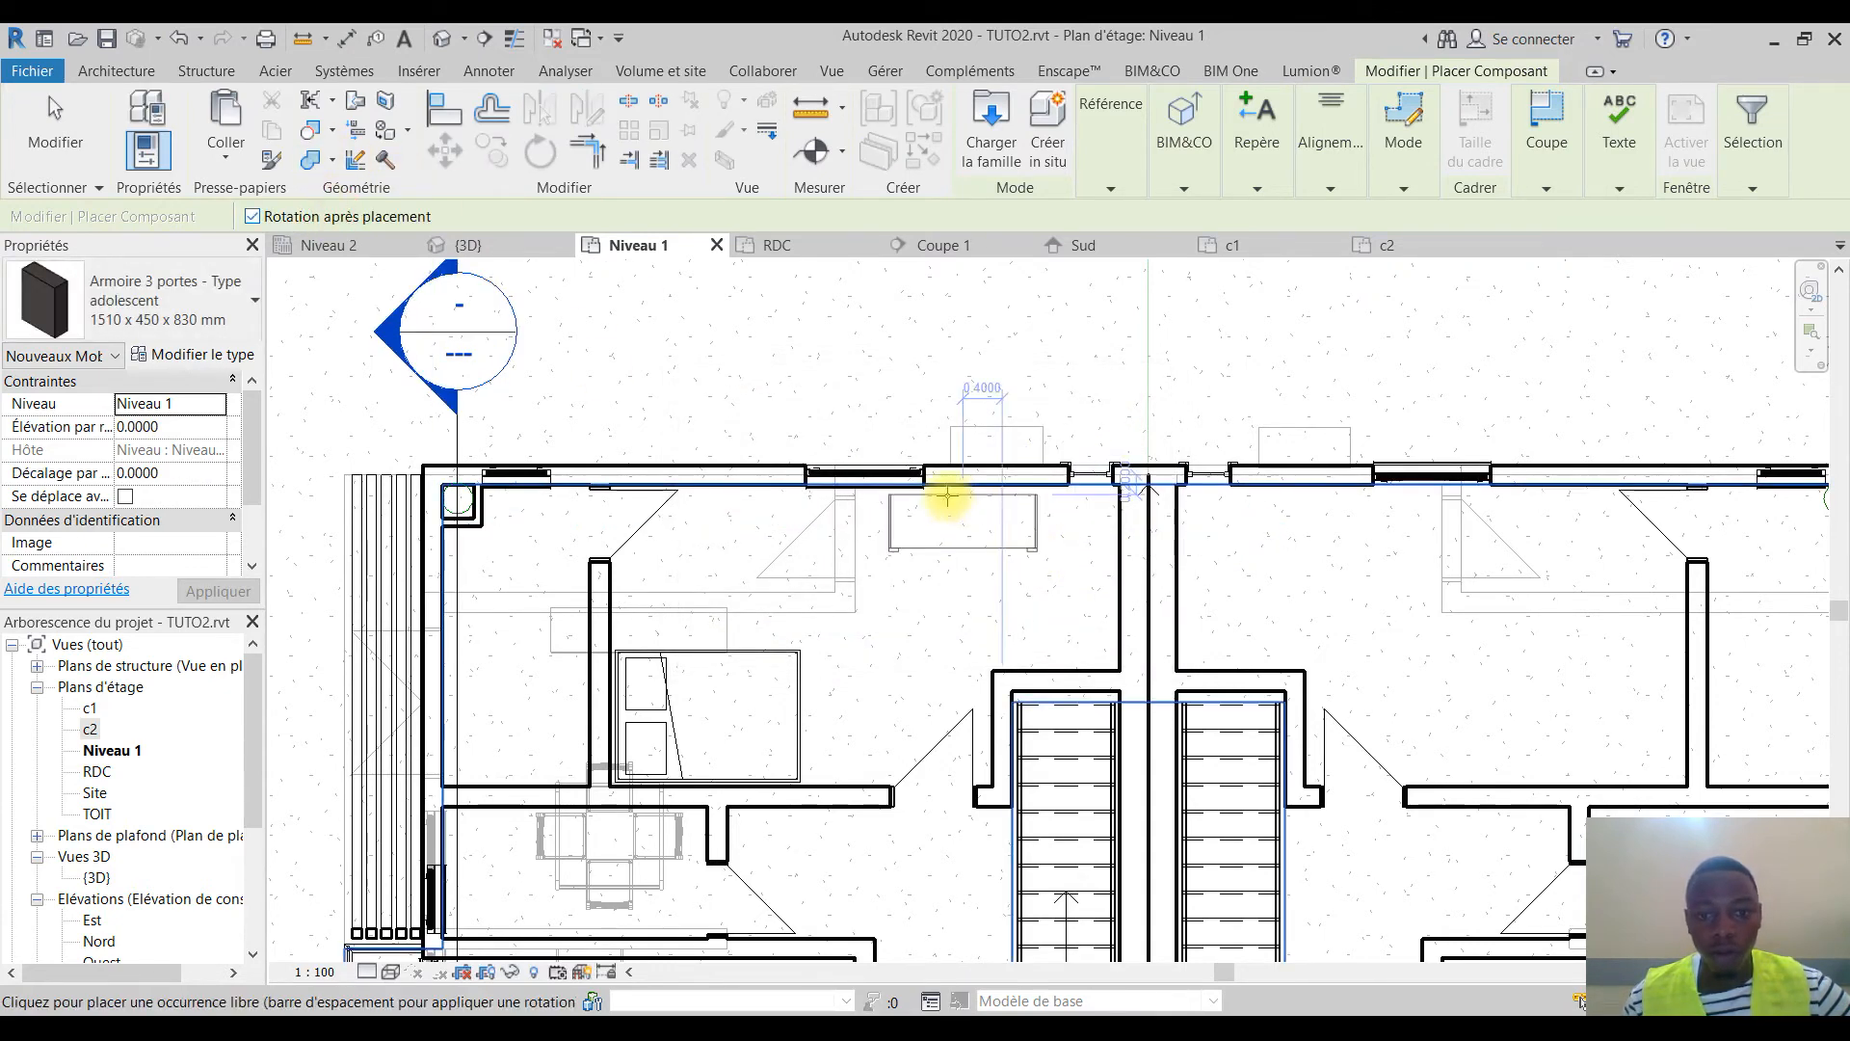
left_click(1044, 558)
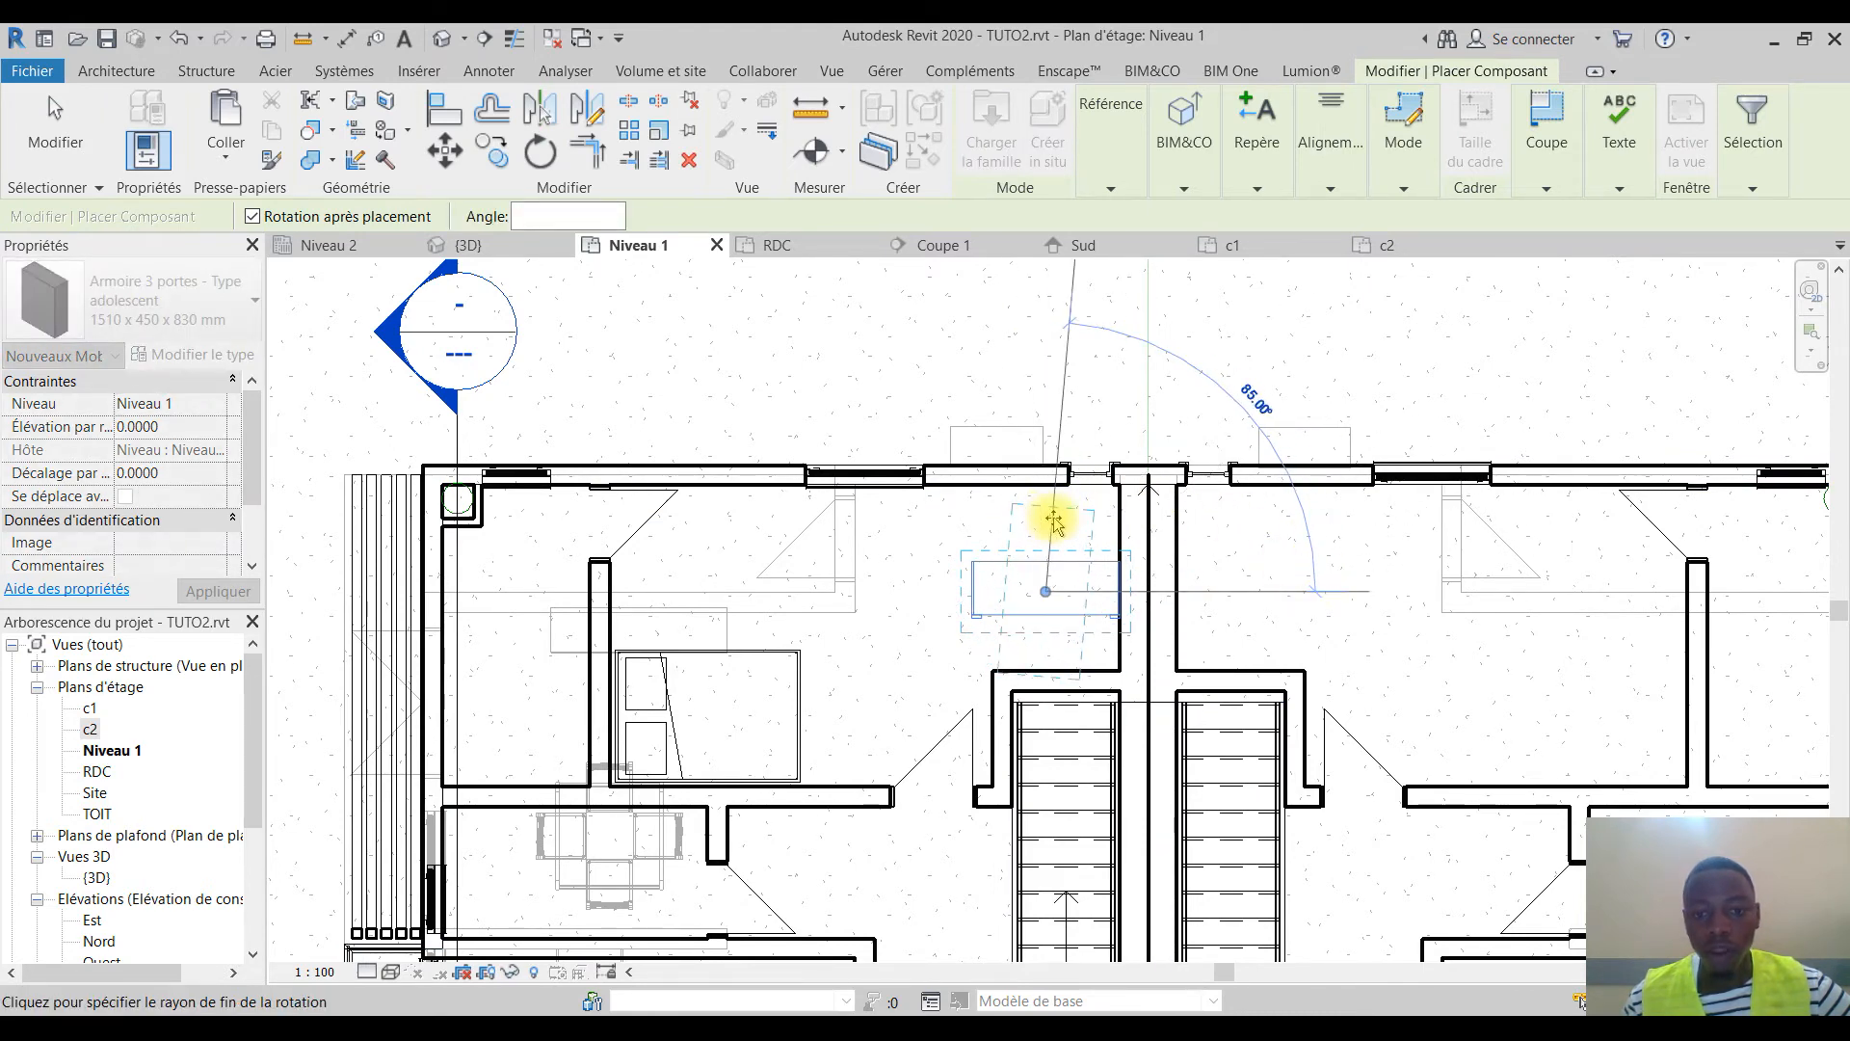
left_click(1049, 521)
key("Escape")
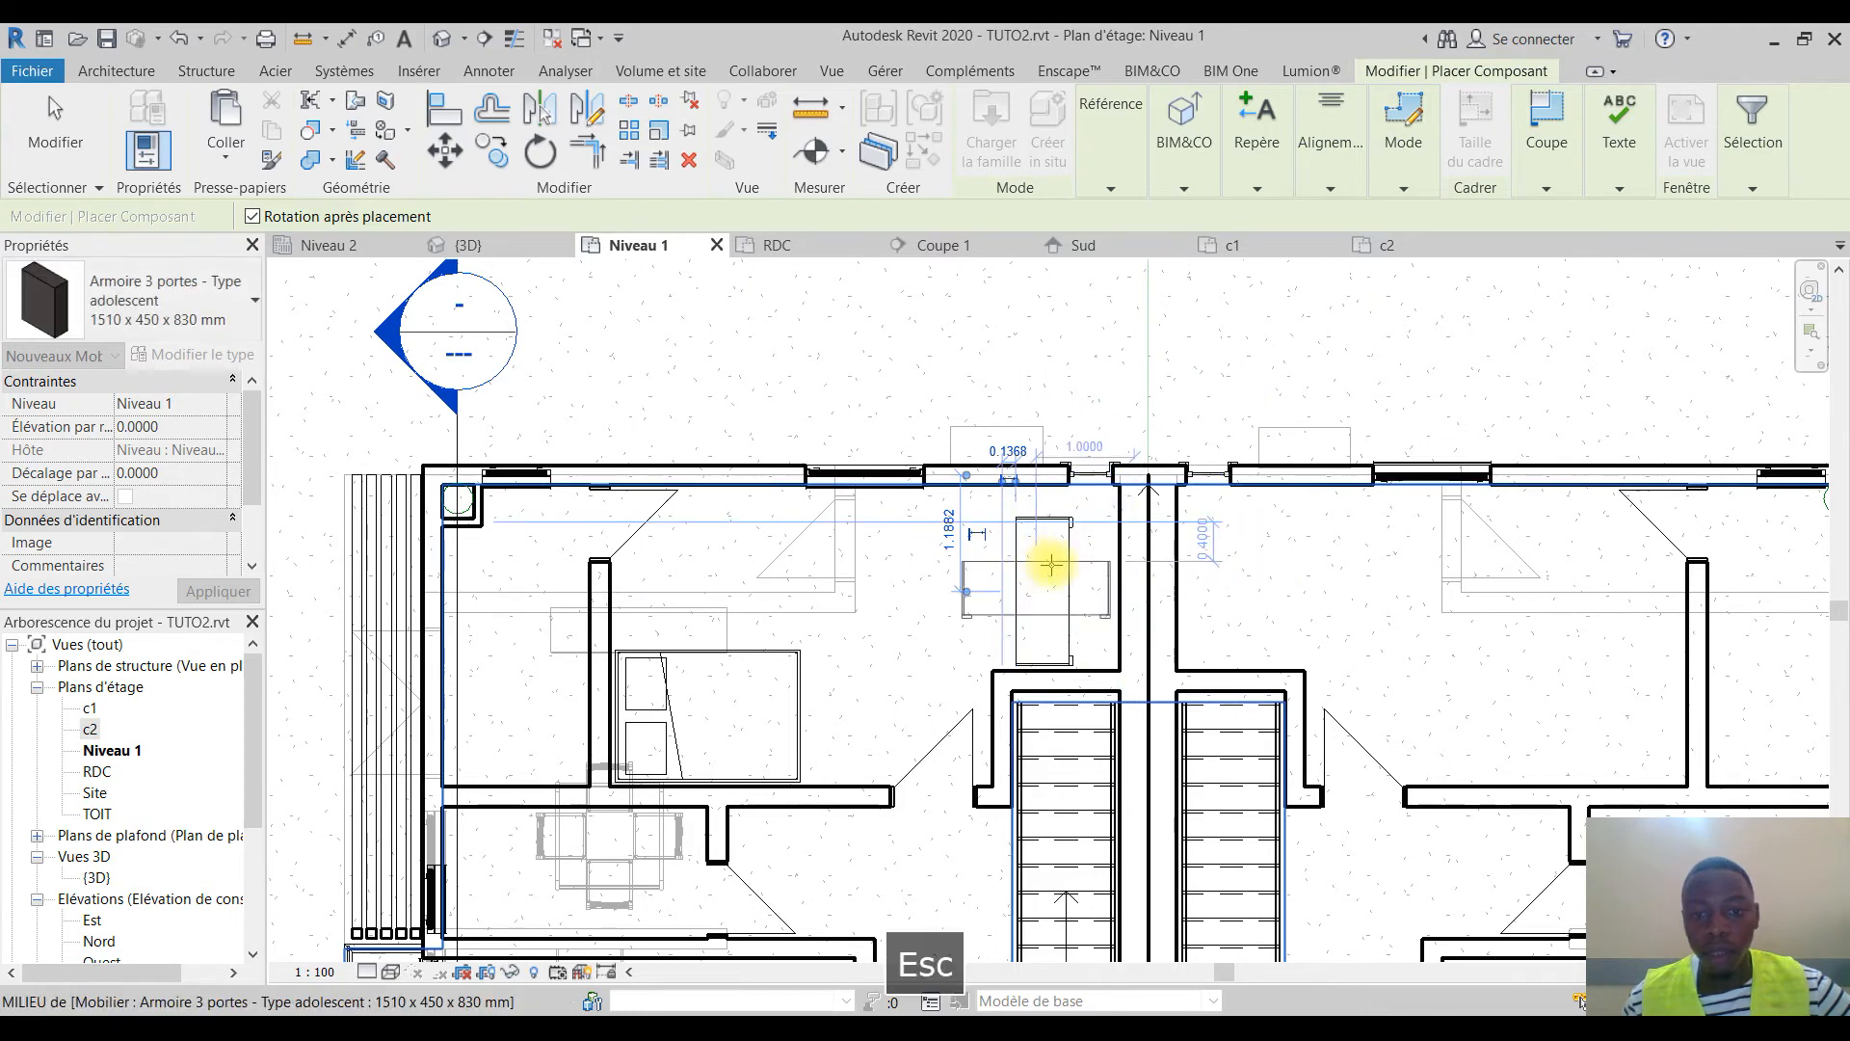
Try to rotate the wardrobe above the staircase by about half a turn by eye, and undo that rotation
left_click(1020, 579)
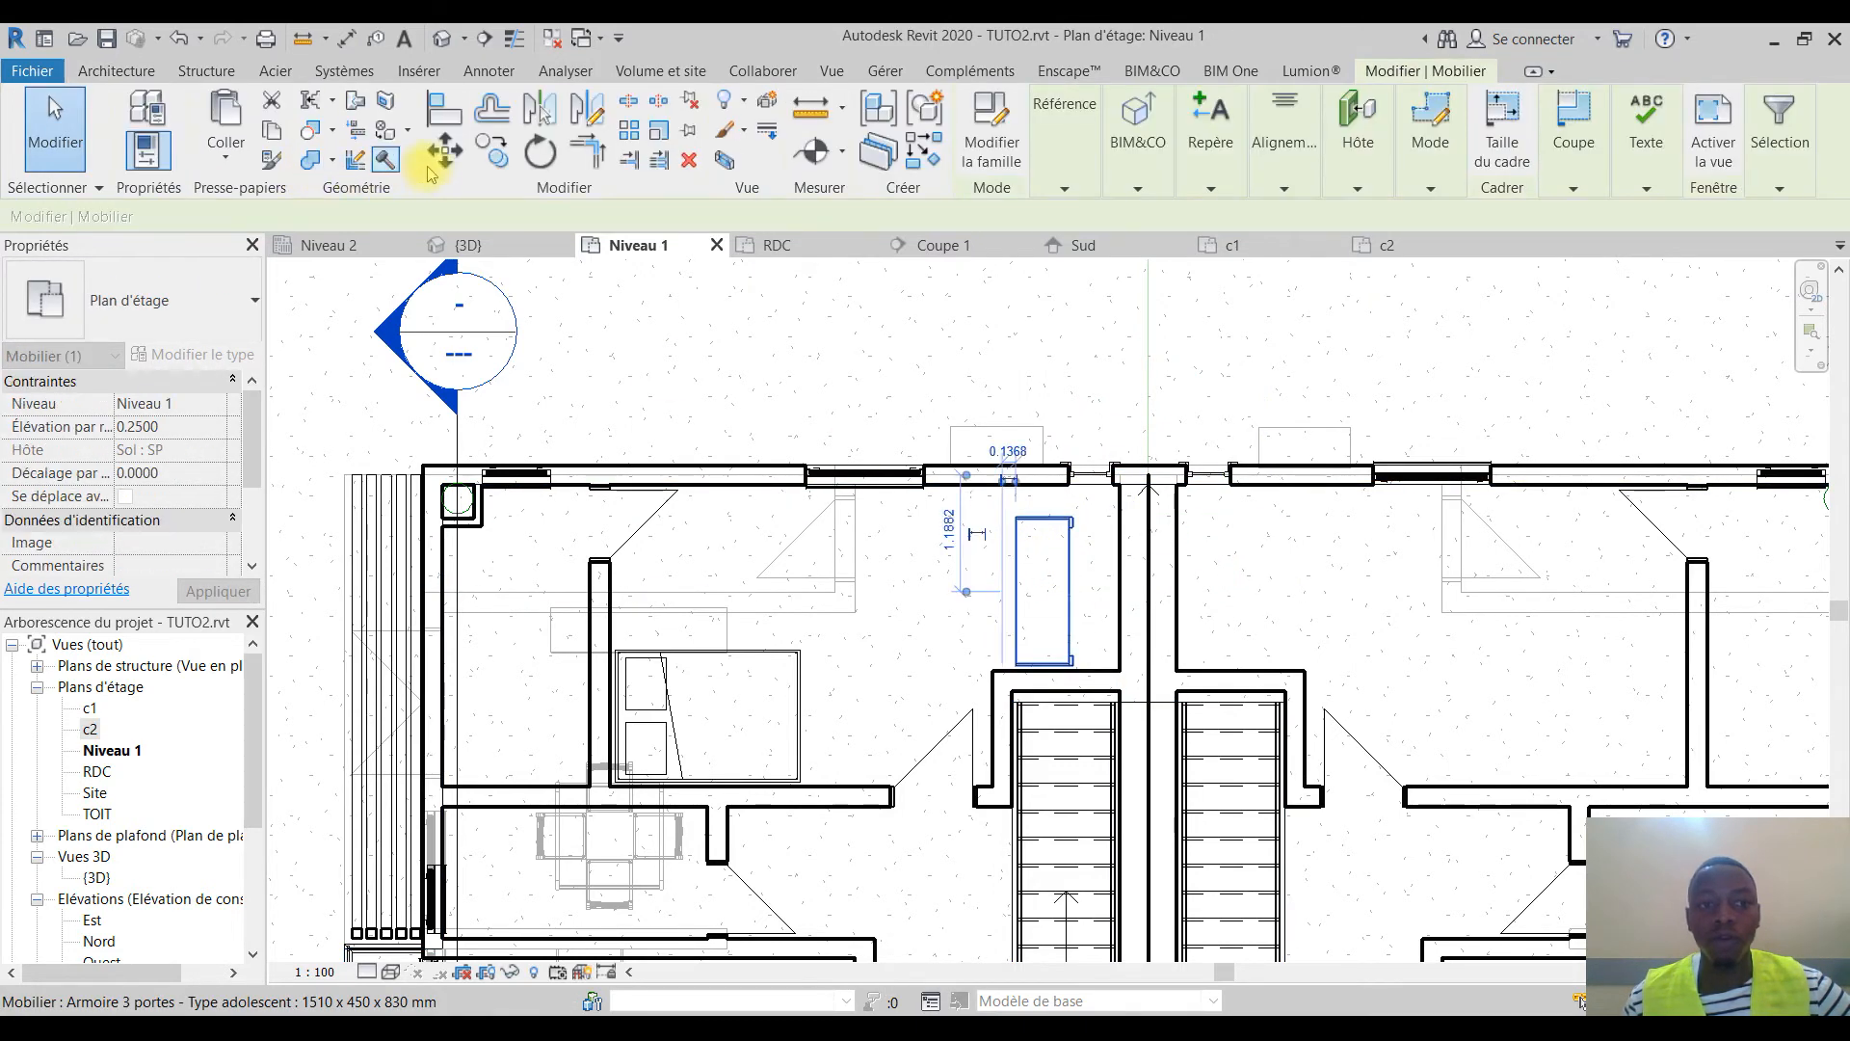
left_click(538, 152)
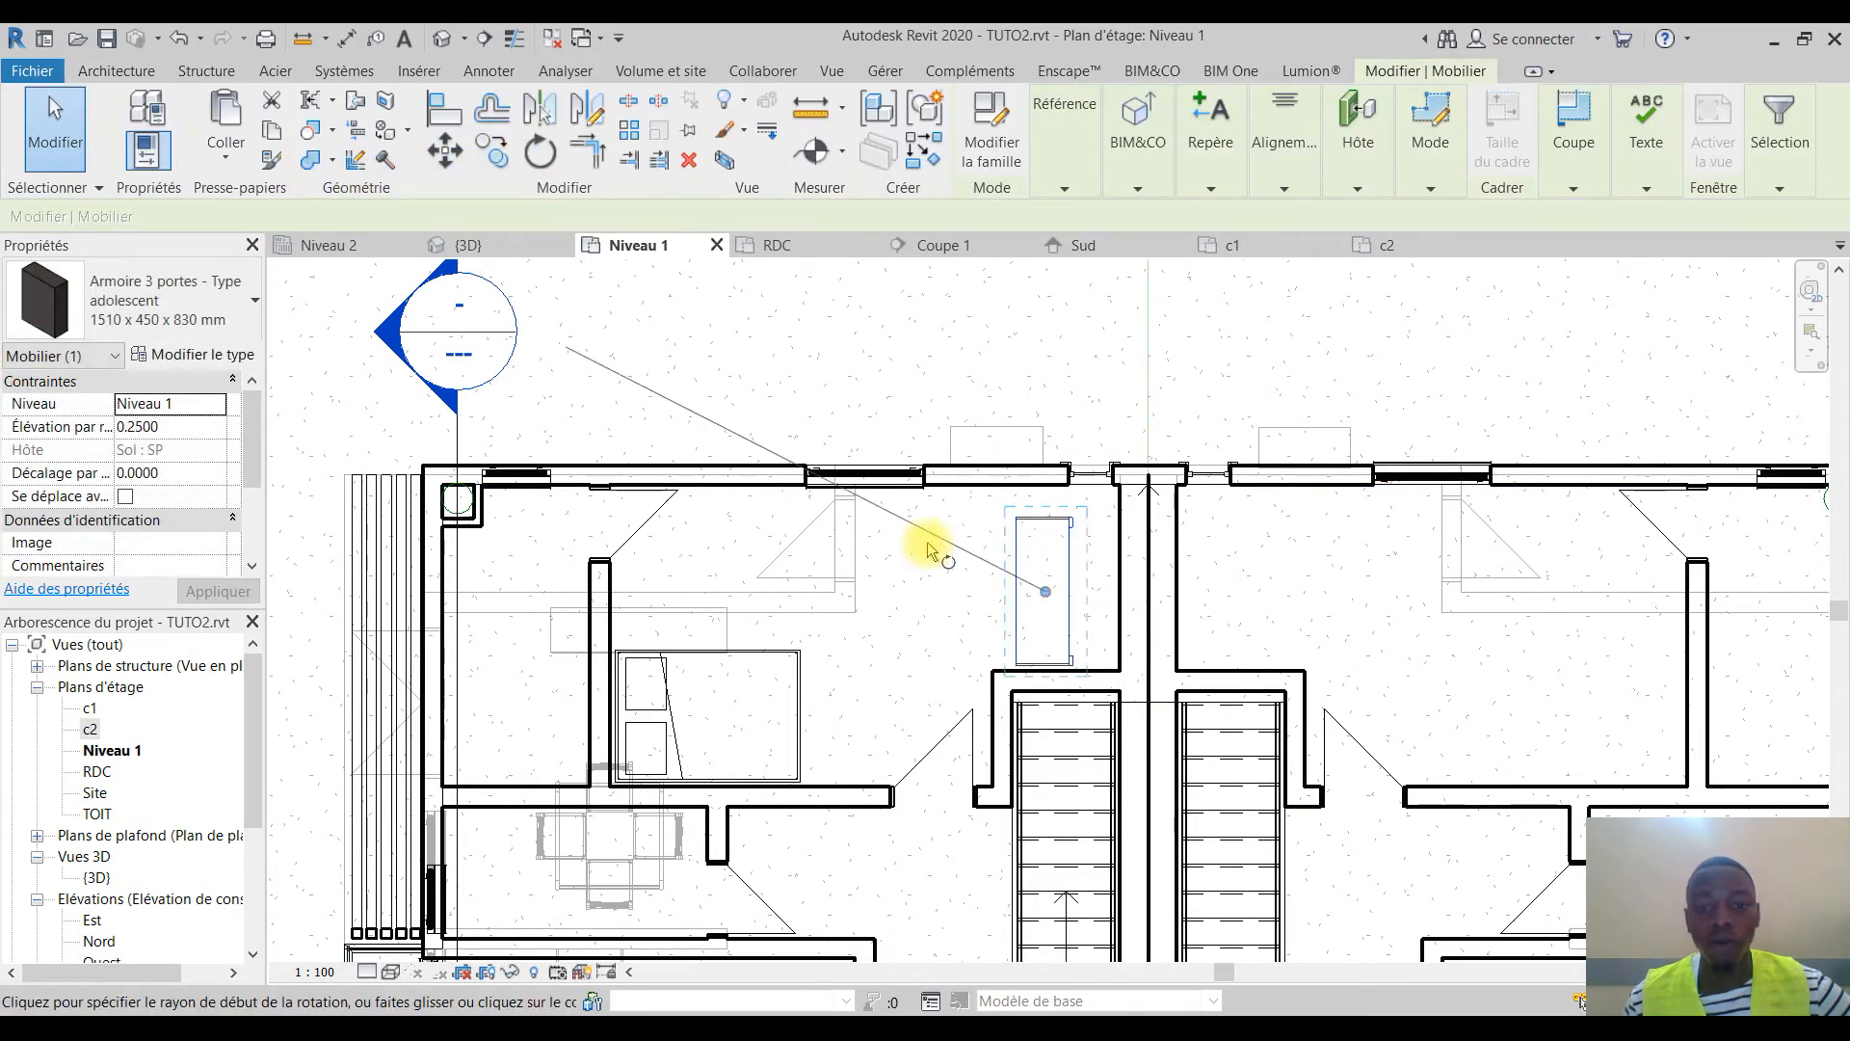
left_click(1047, 344)
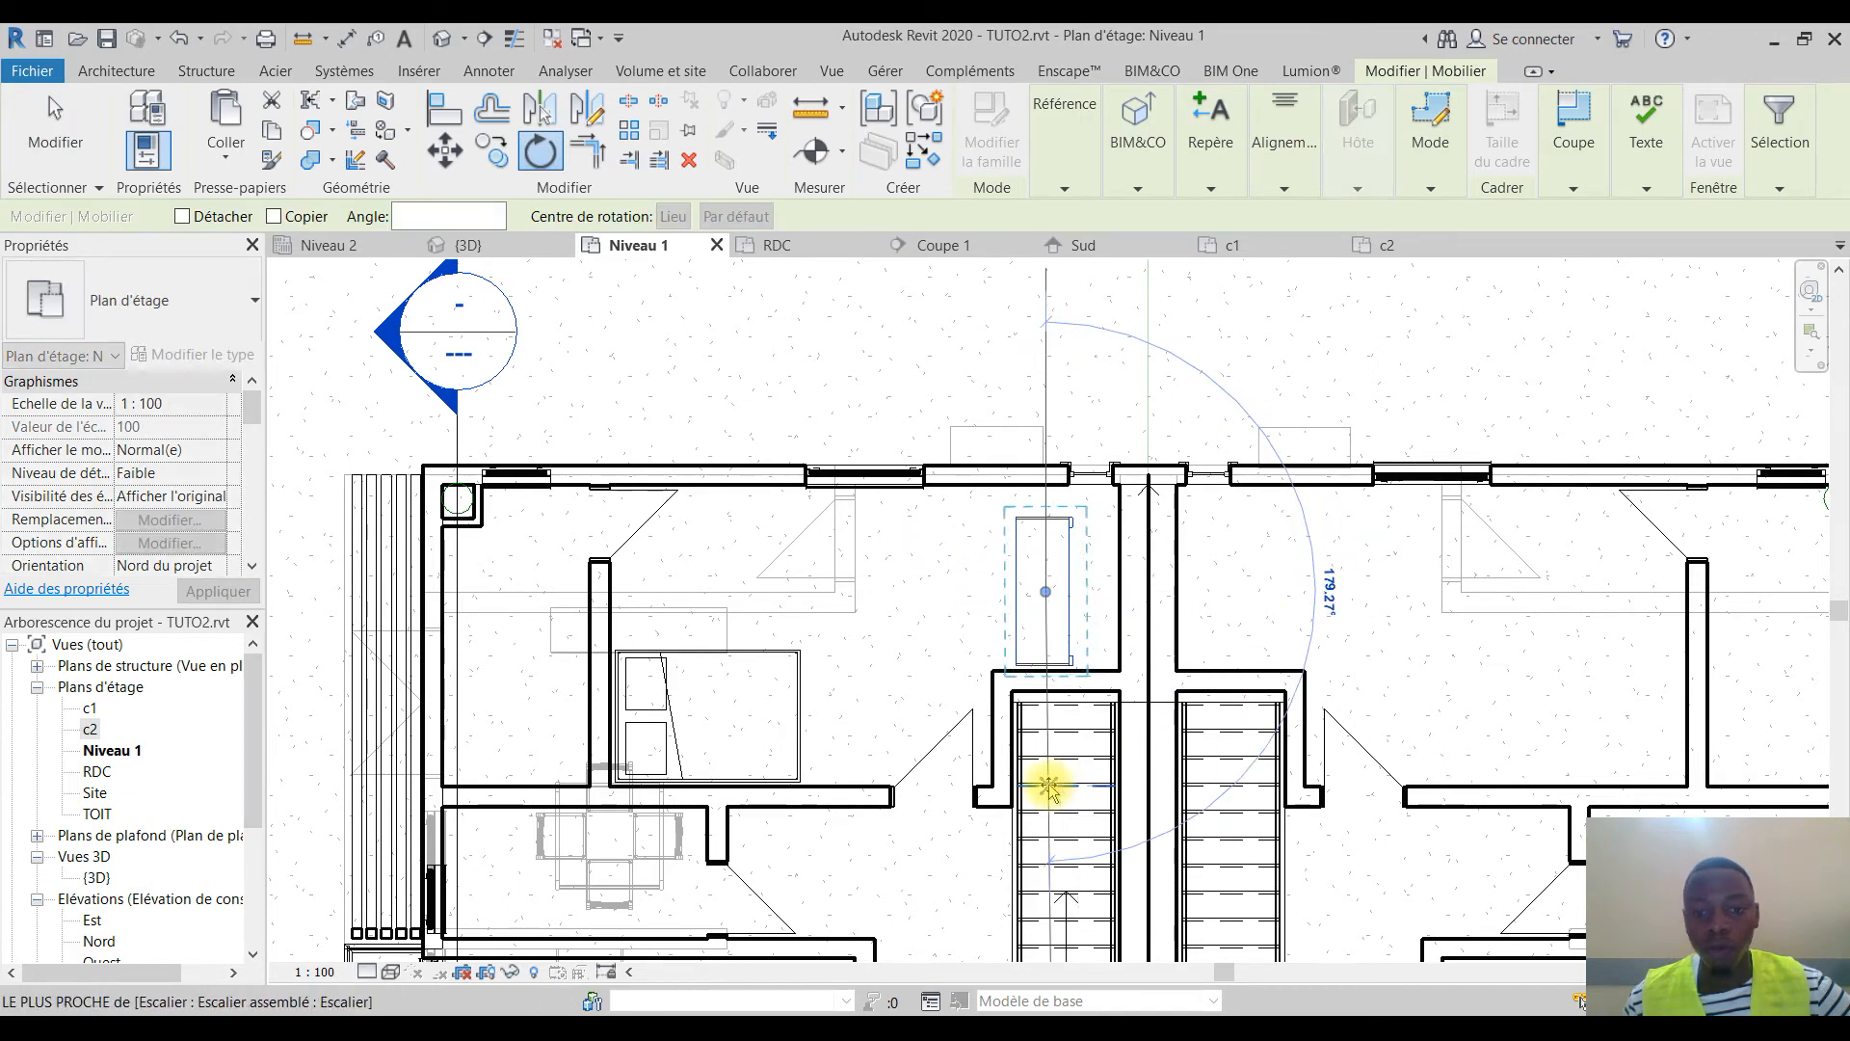
left_click(1076, 634)
scroll(1066, 579, "up", 2)
left_click(179, 39)
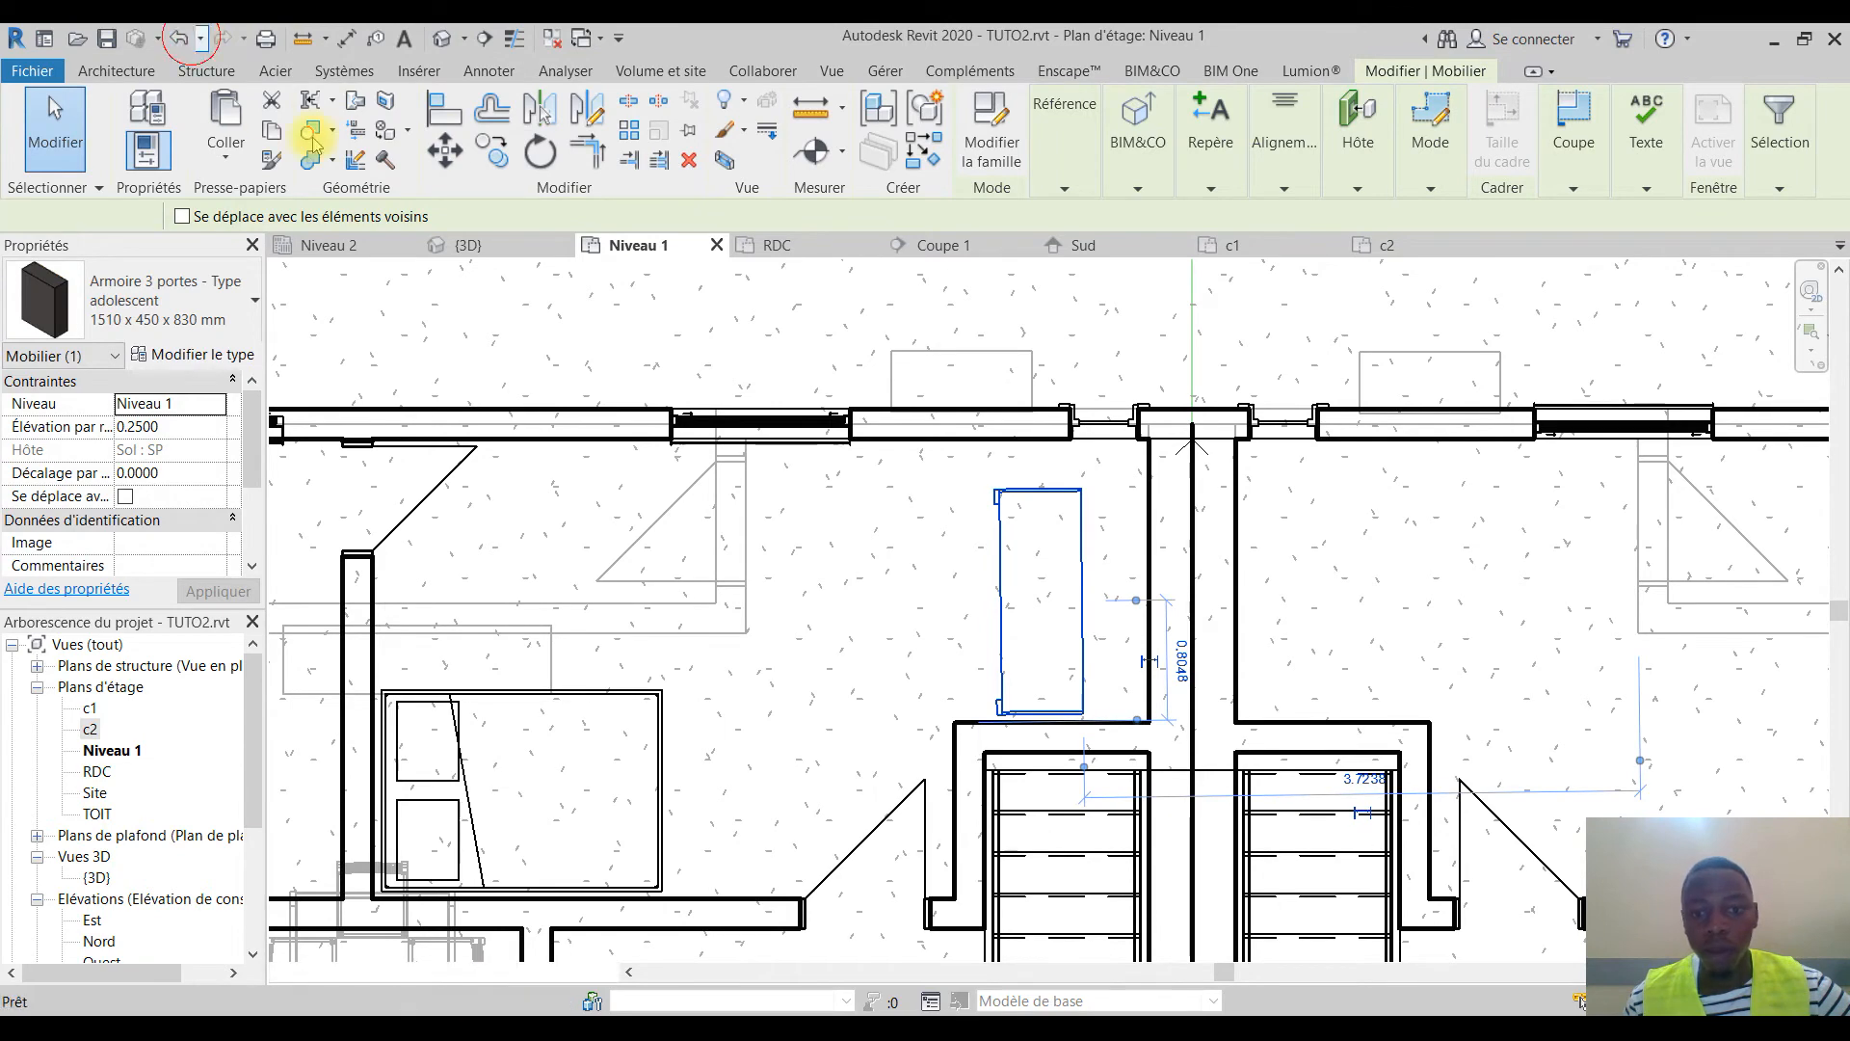
scroll(1024, 587, "down", 2)
key("Escape")
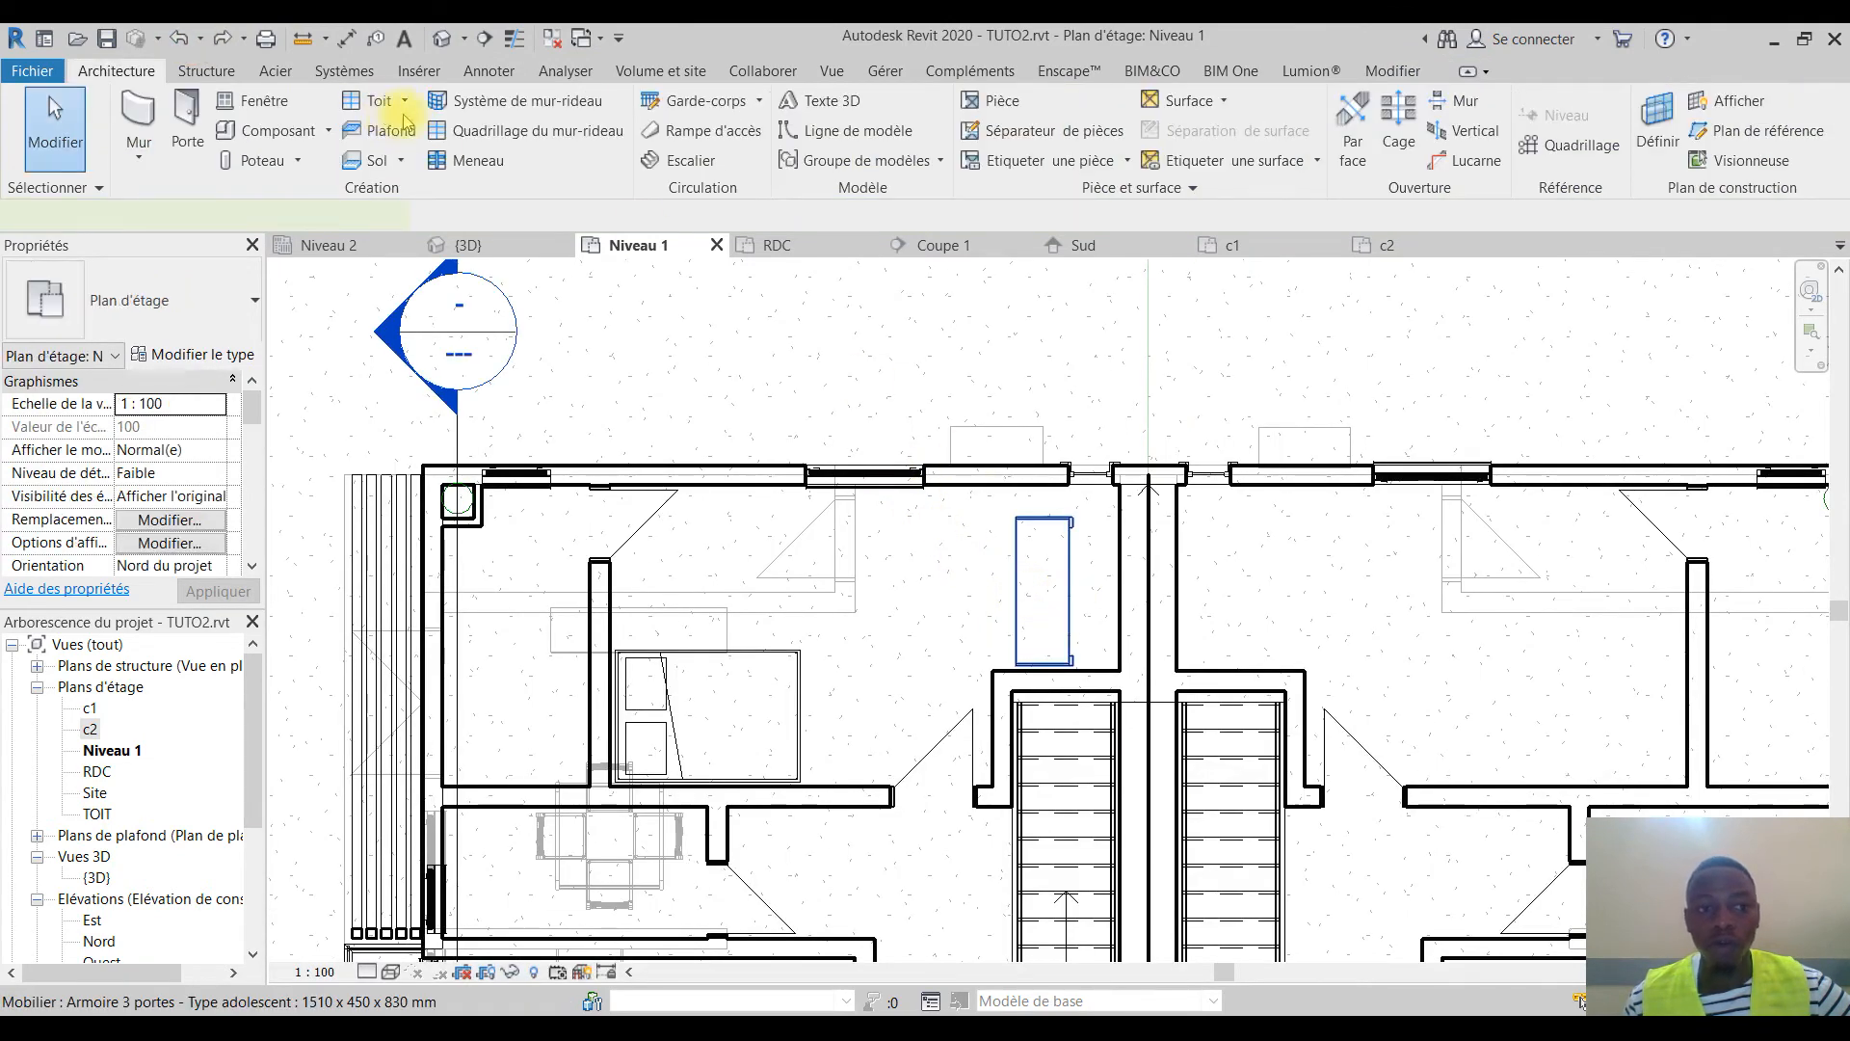
Rotate the wardrobe above the staircase exactly 180° and move it so its back sits against the party wall
left_click(539, 151)
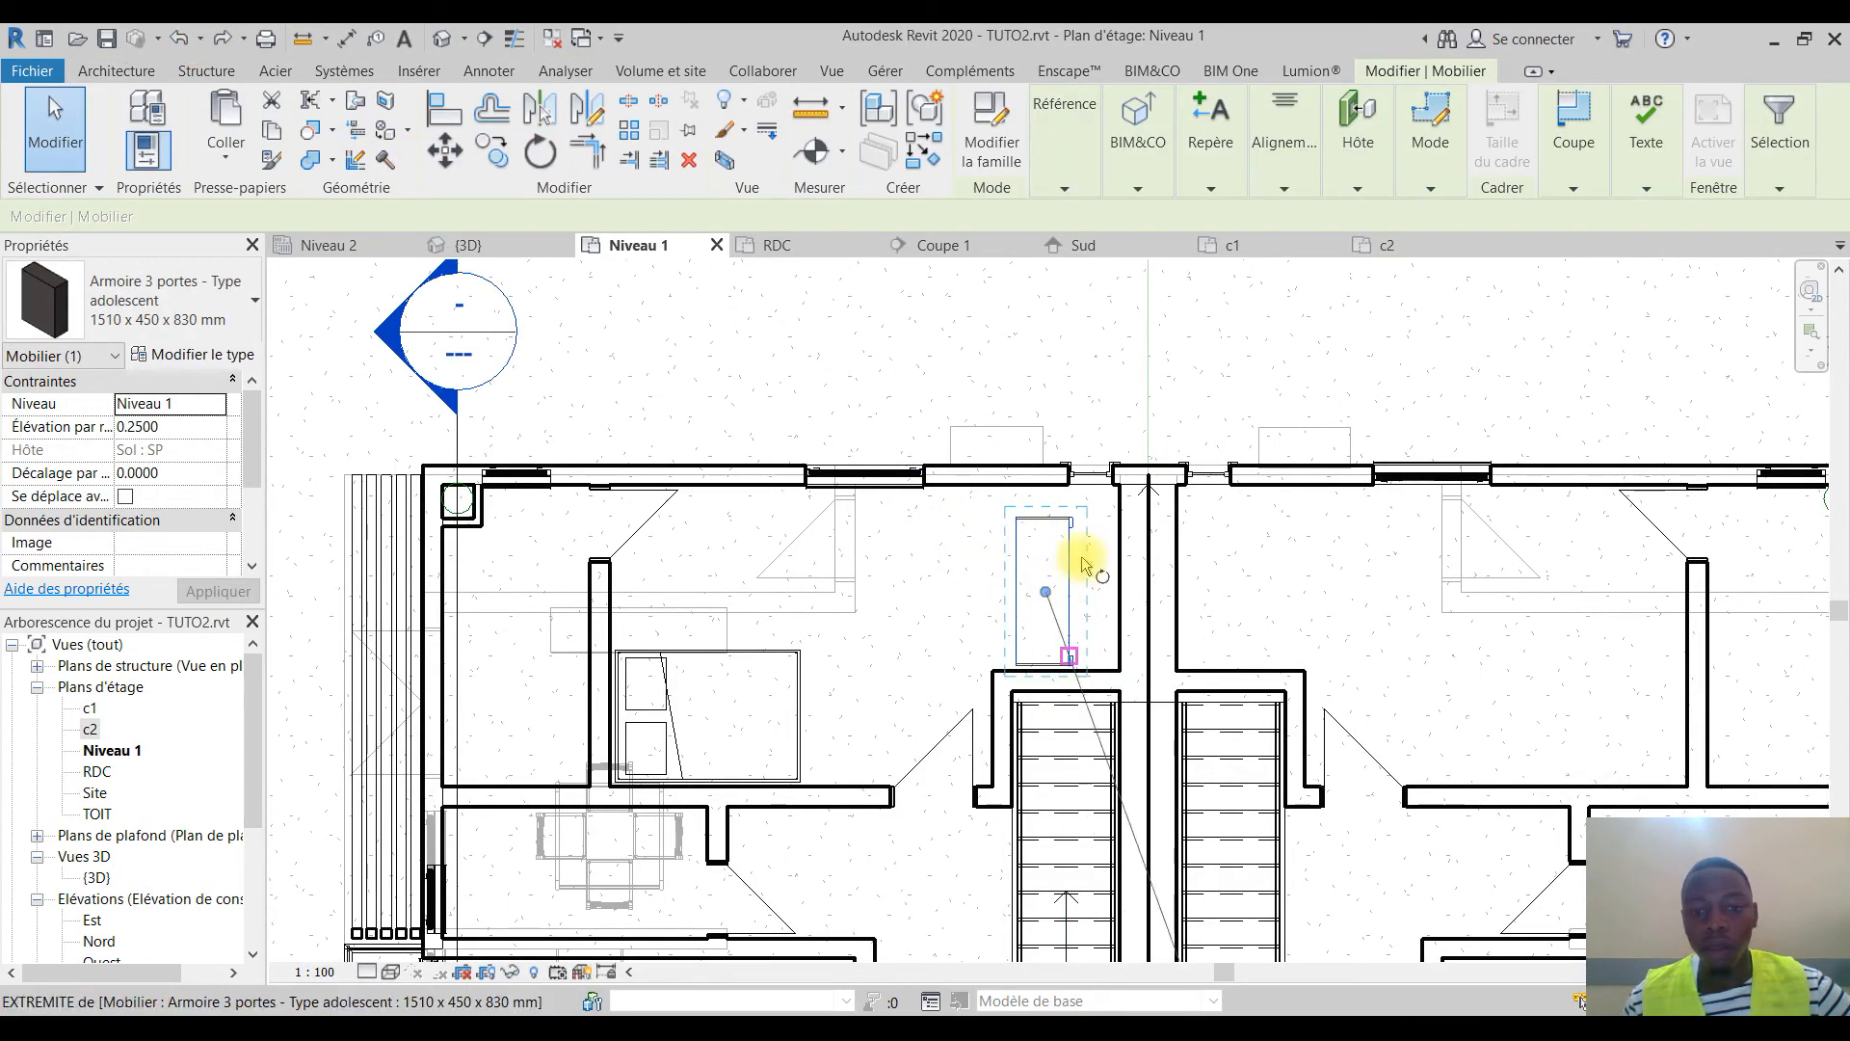
left_click(1051, 314)
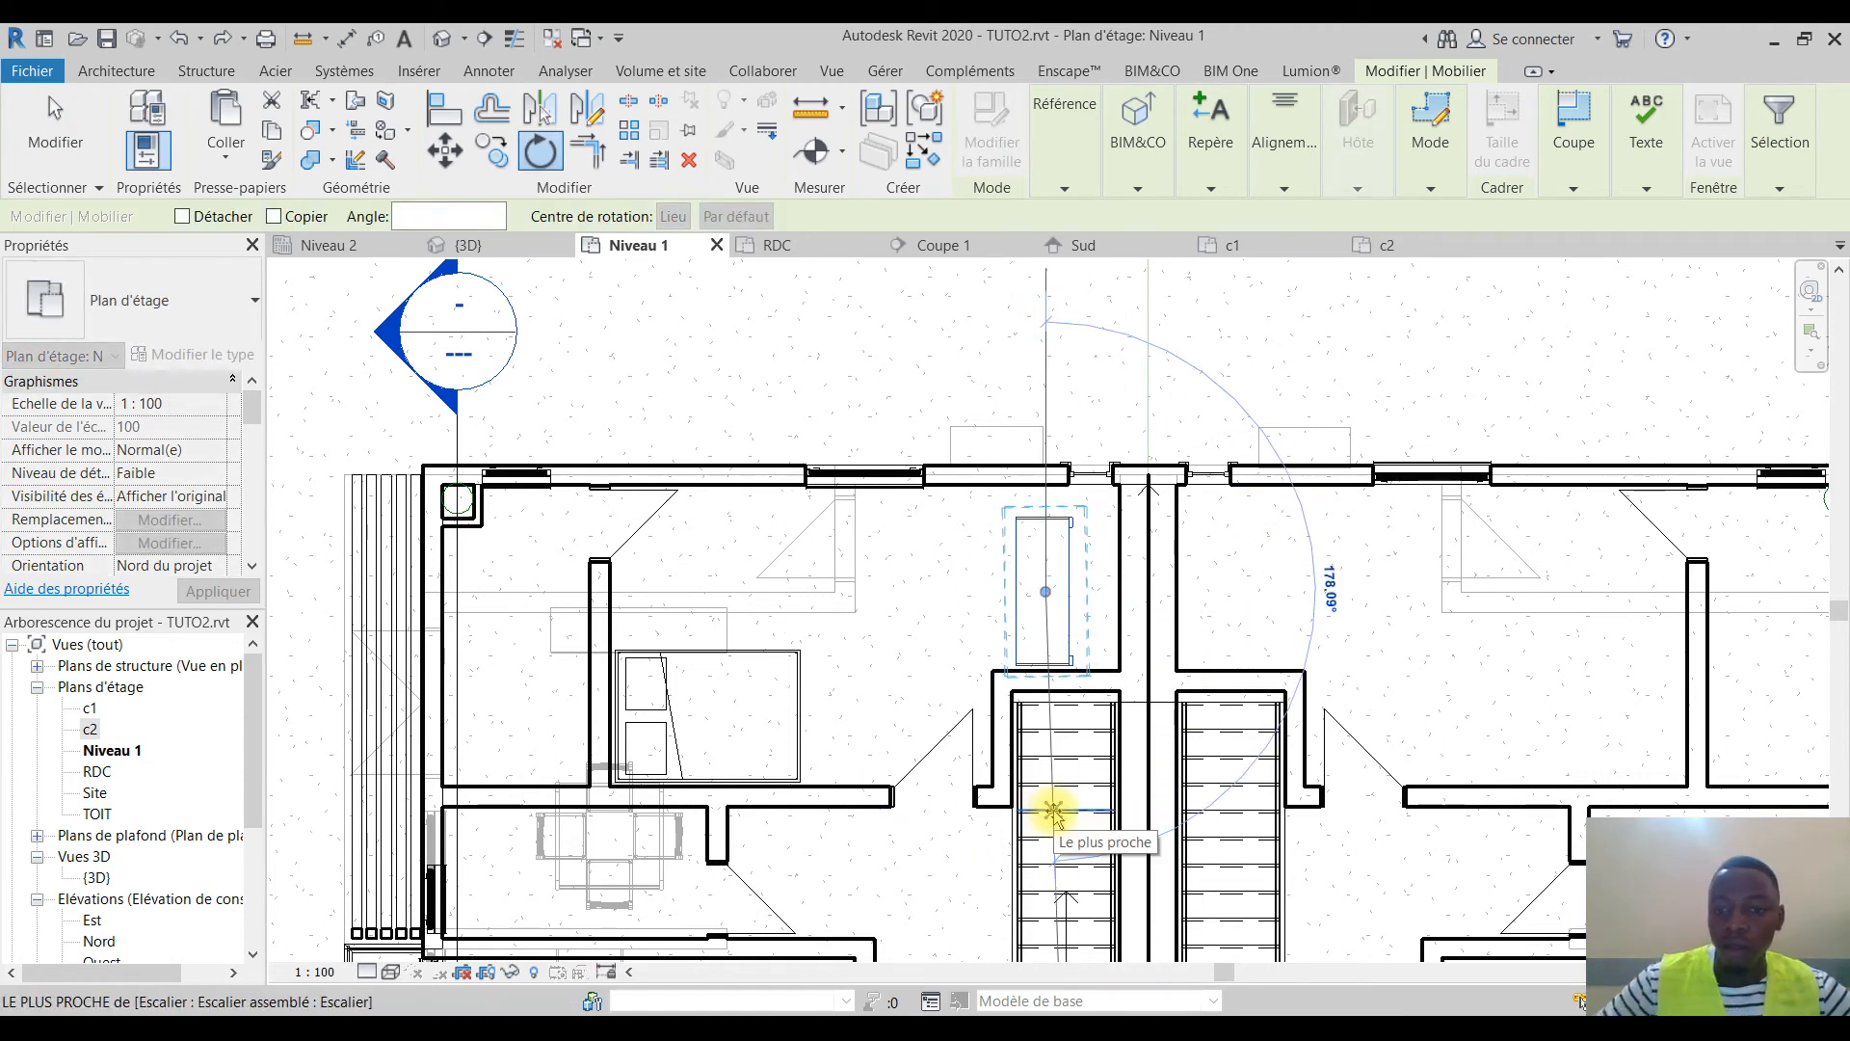
type("18")
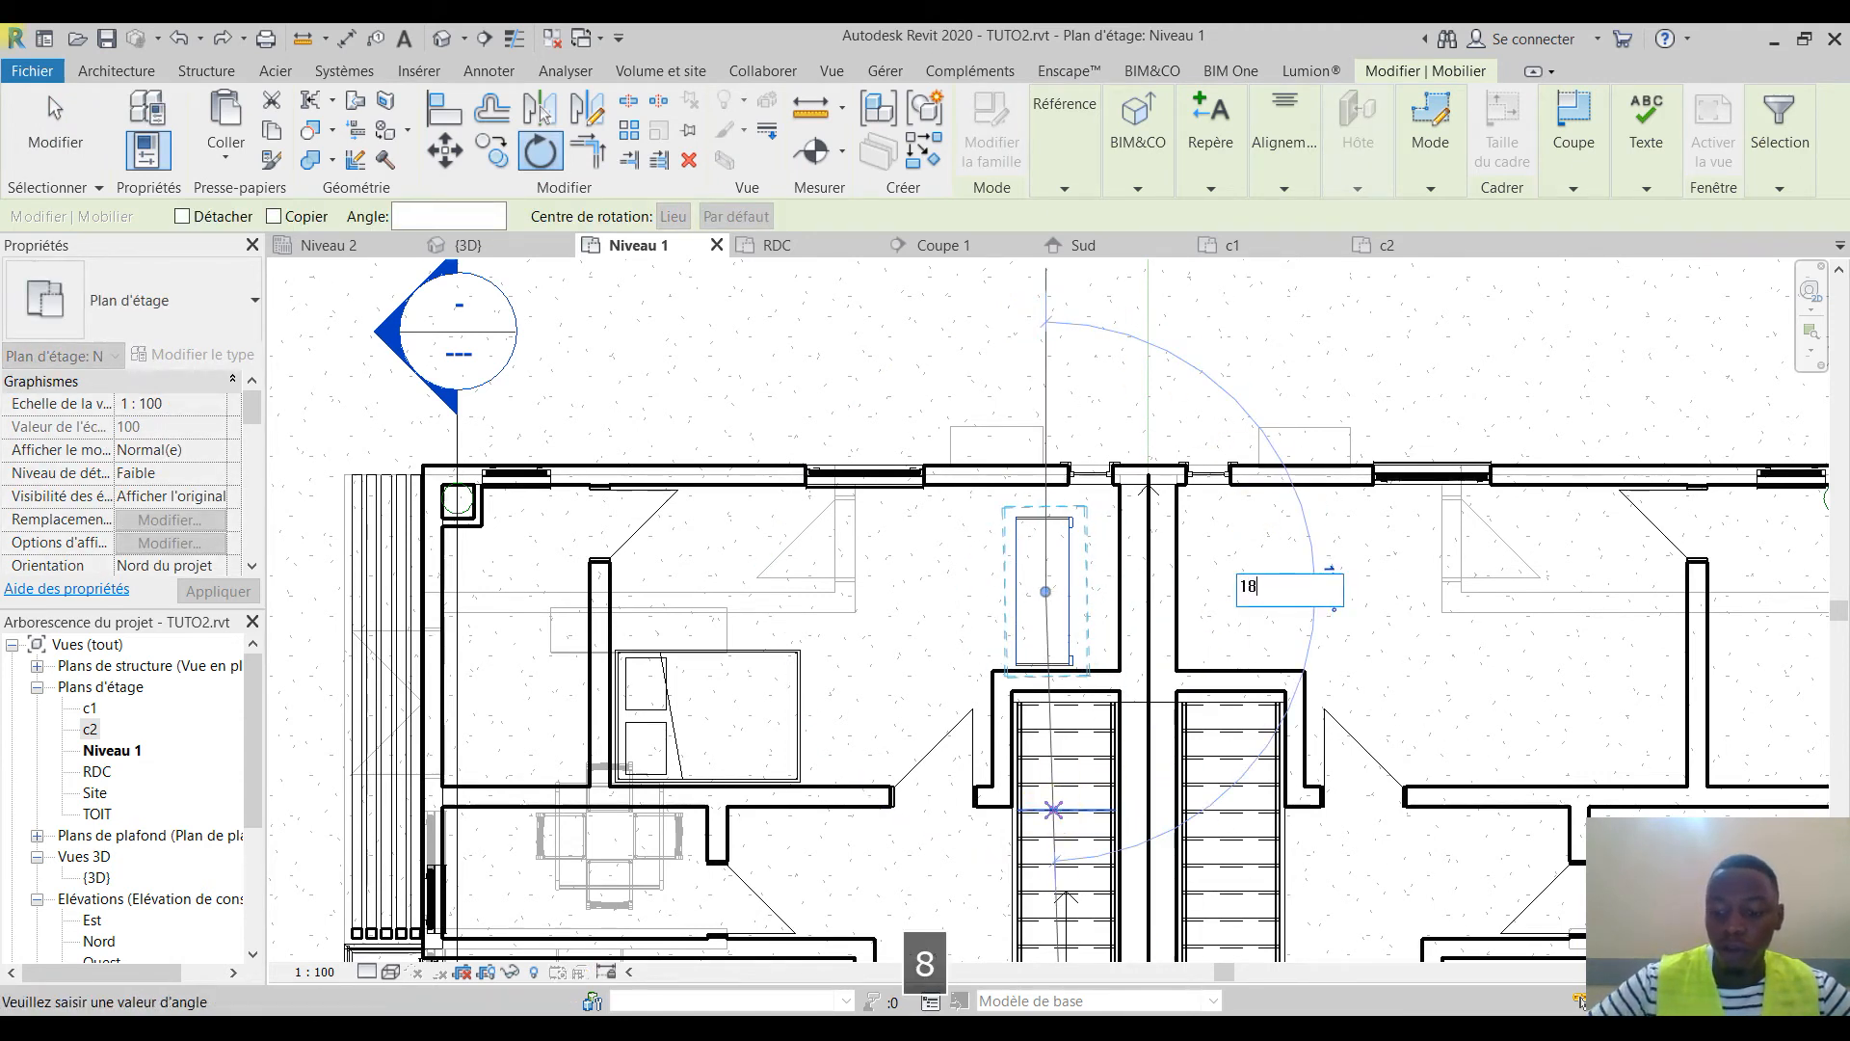
type("0")
key("Return")
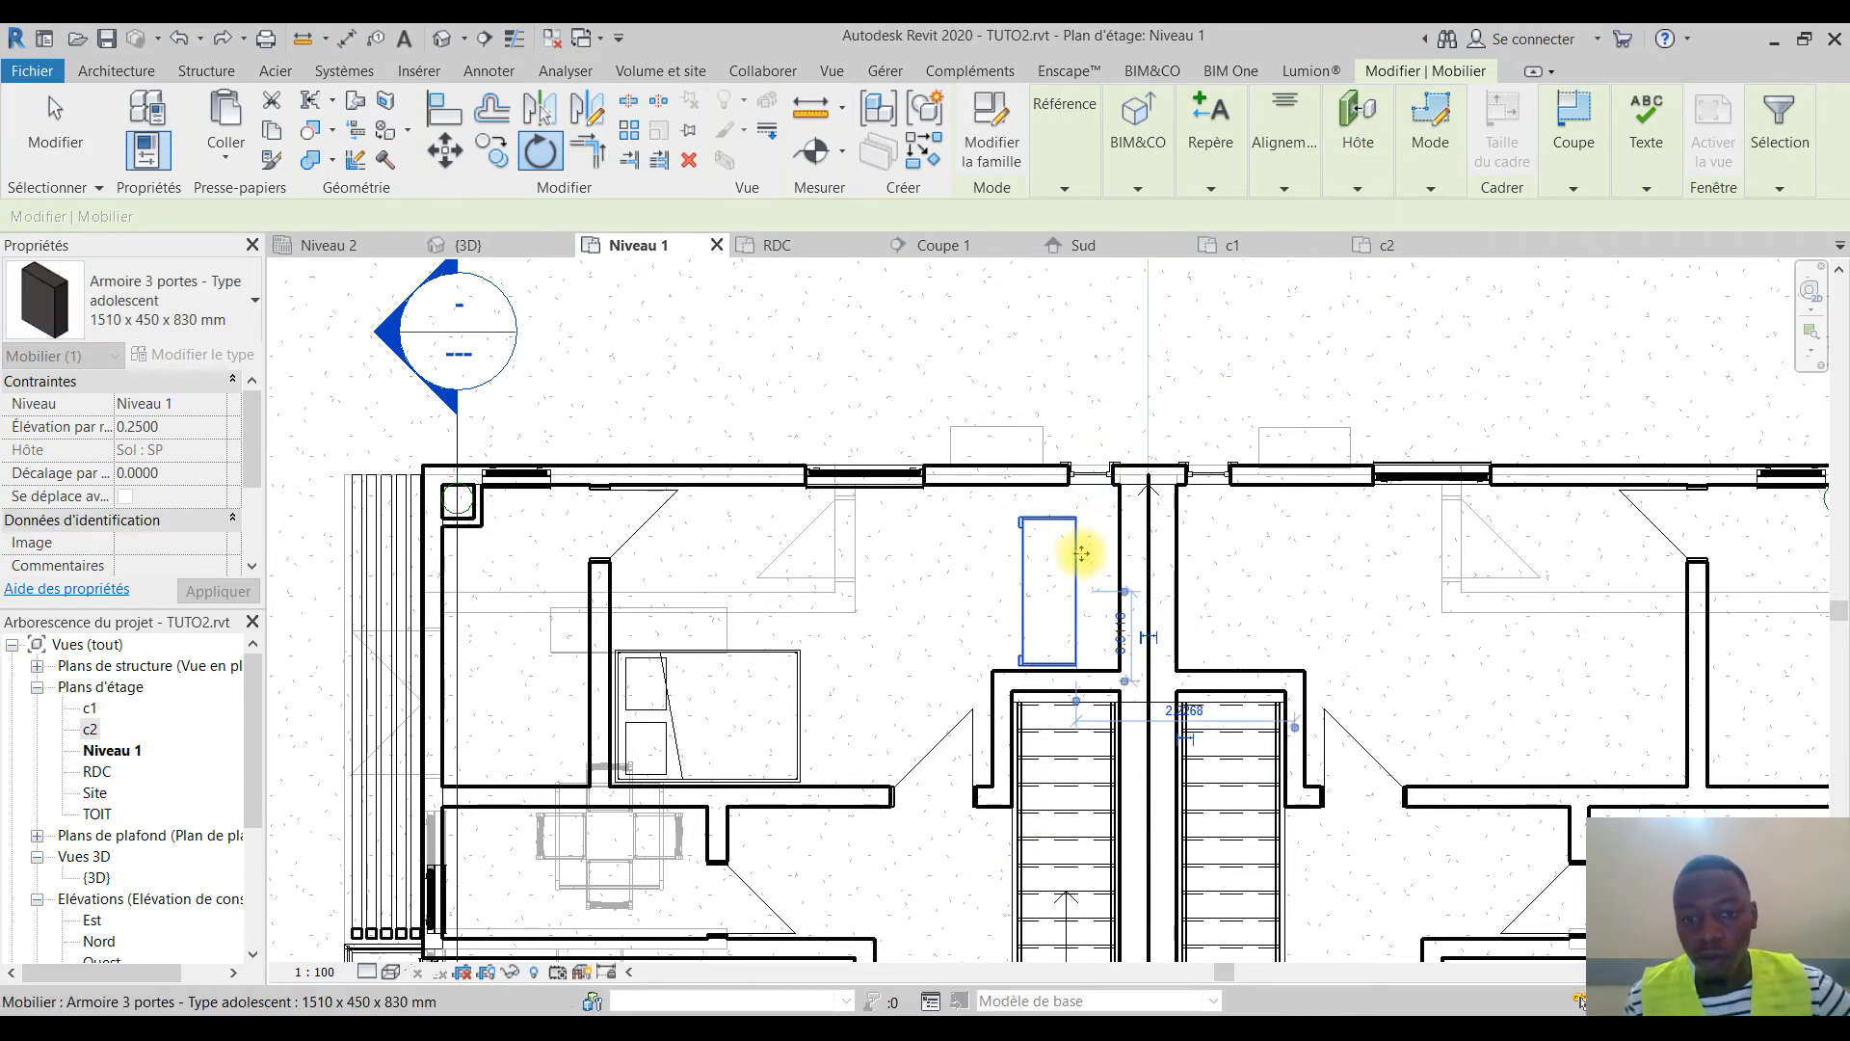
left_click_drag(1076, 559, 1128, 550)
left_click(1180, 351)
Examine the Niveau 1 plan, checking the furnished bedroom and the neighbouring rooms of the other dwellings
scroll(1170, 424, "down", 3)
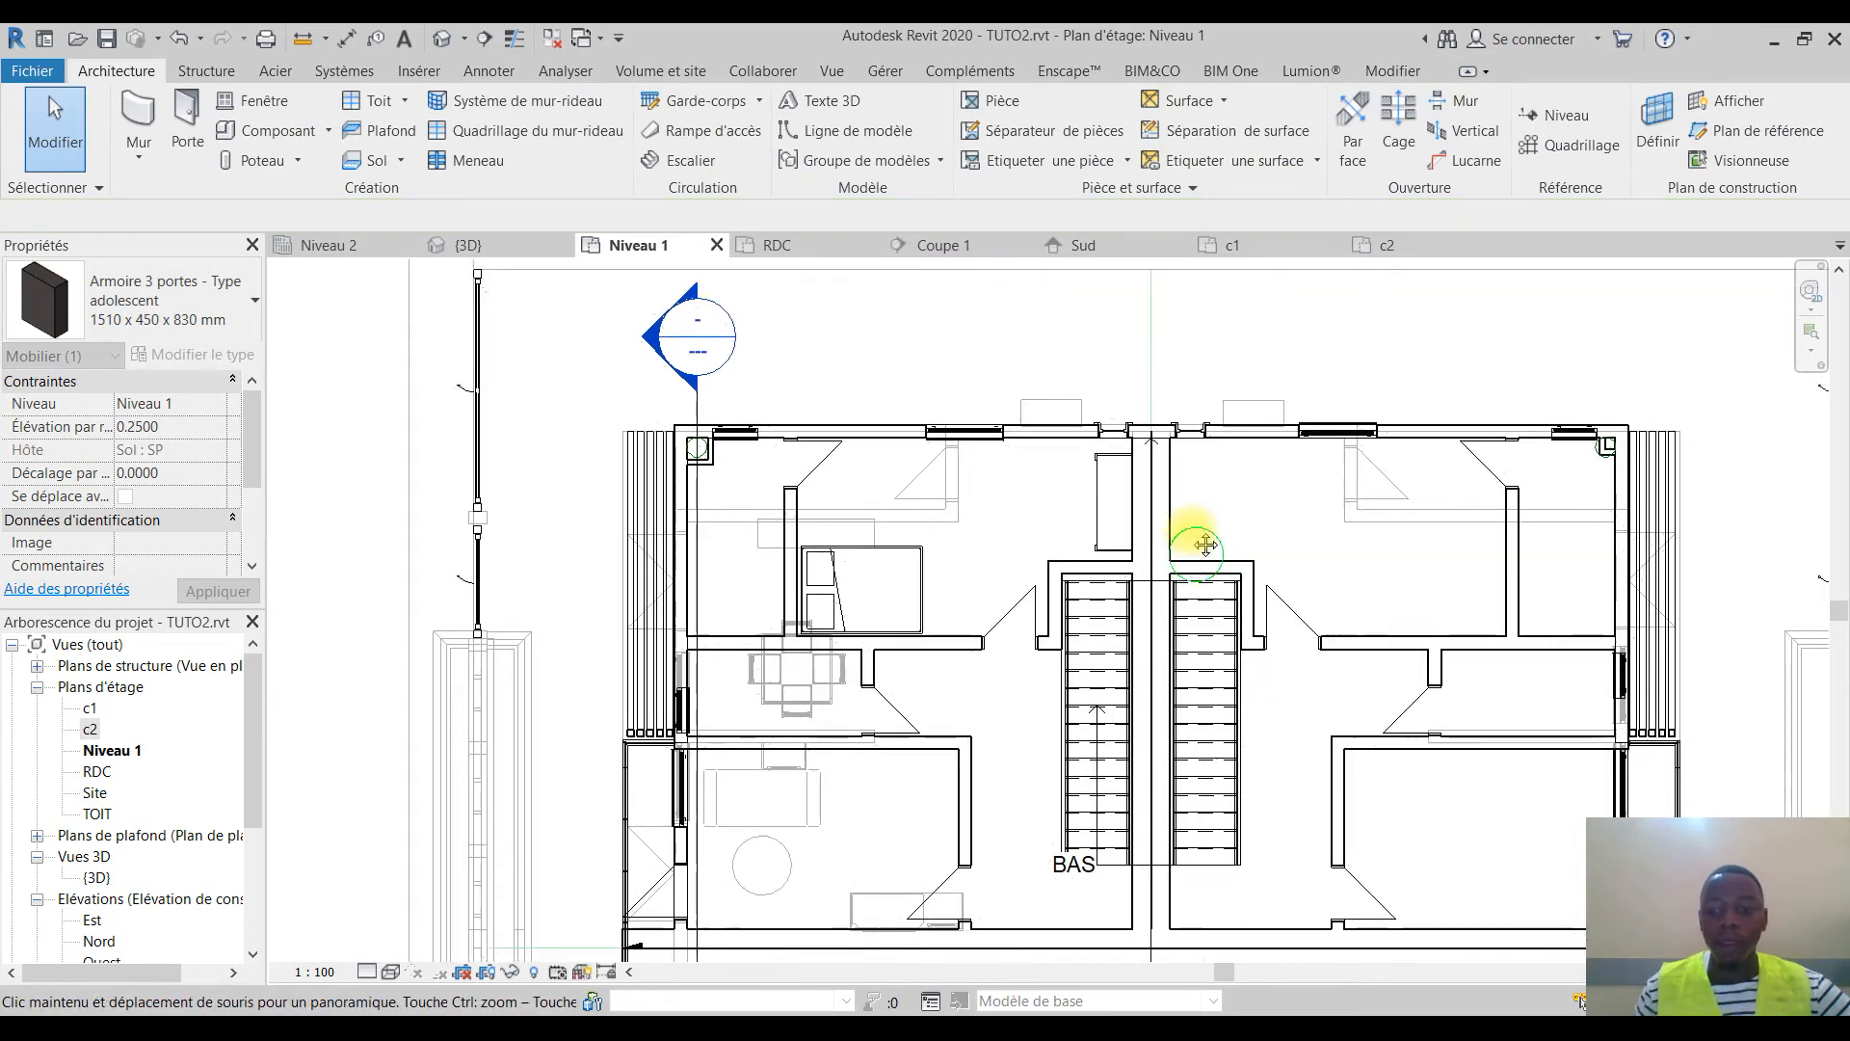
scroll(827, 680, "up", 3)
scroll(916, 612, "down", 2)
middle_click_drag(914, 573, 908, 491)
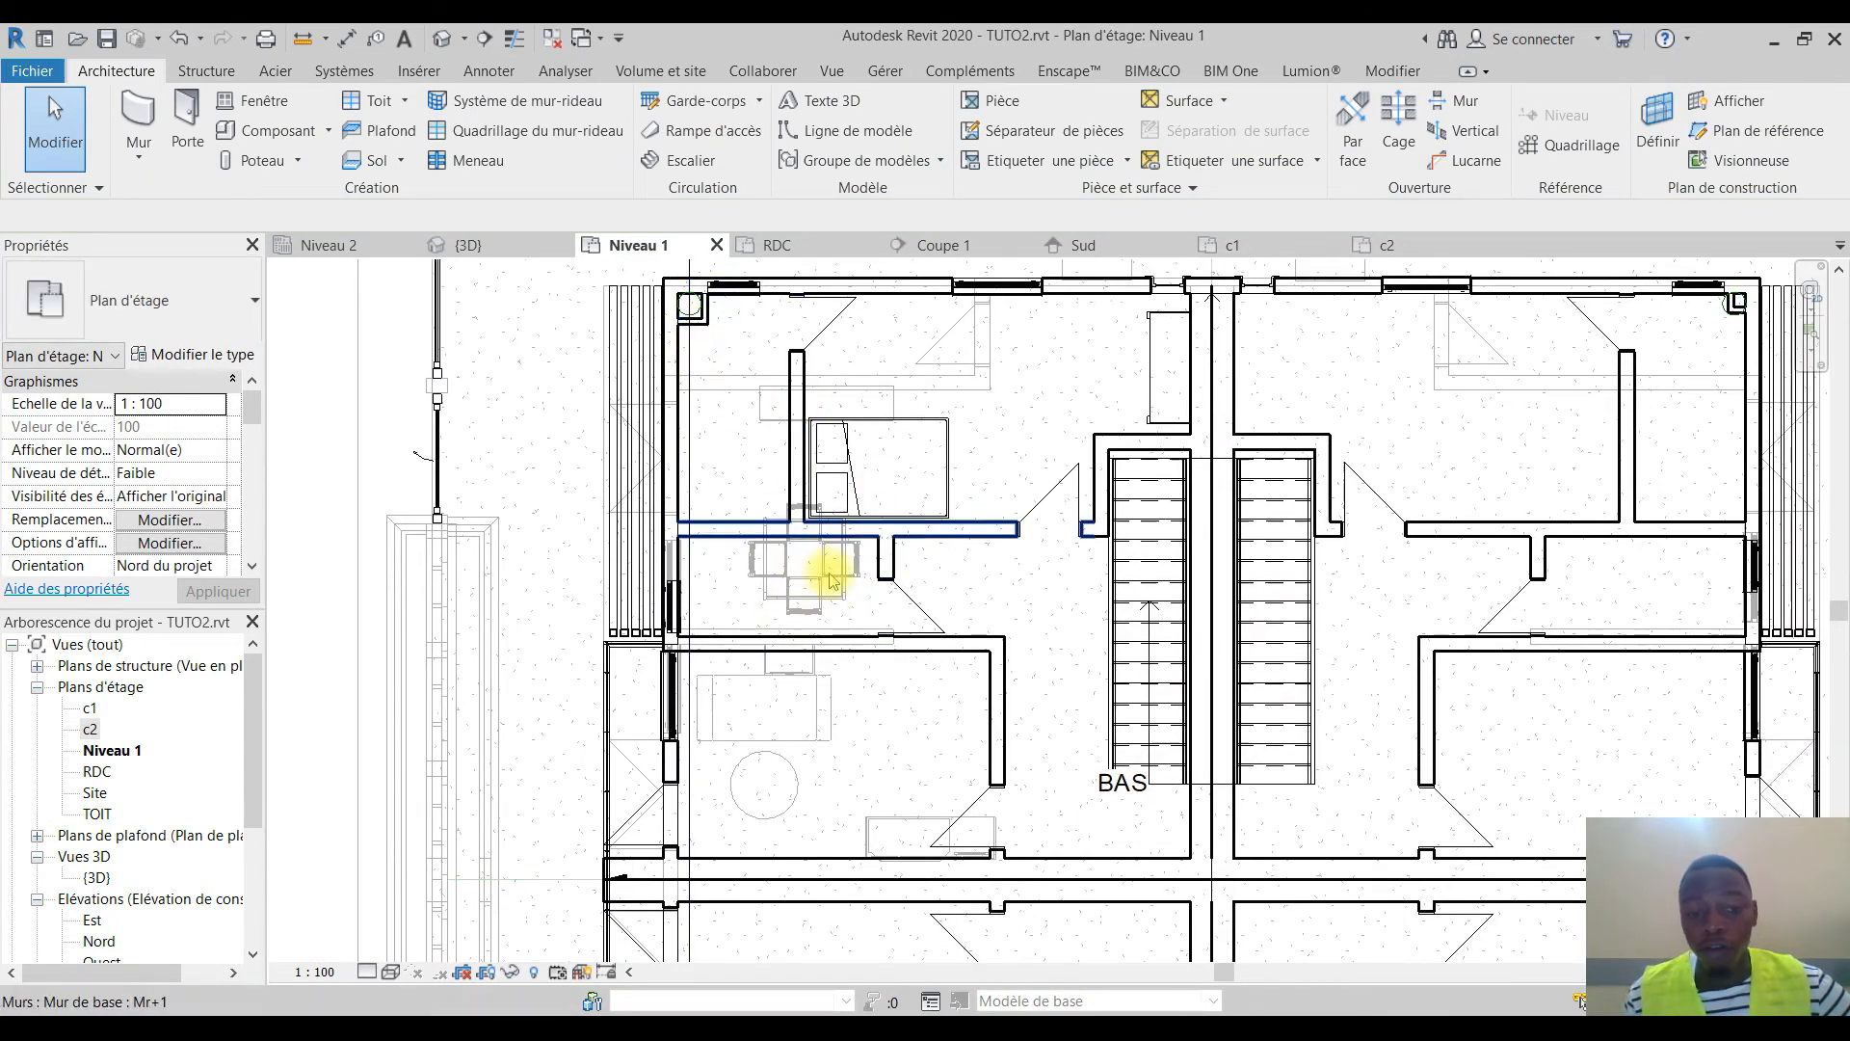
scroll(711, 674, "down", 2)
scroll(722, 656, "down", 1)
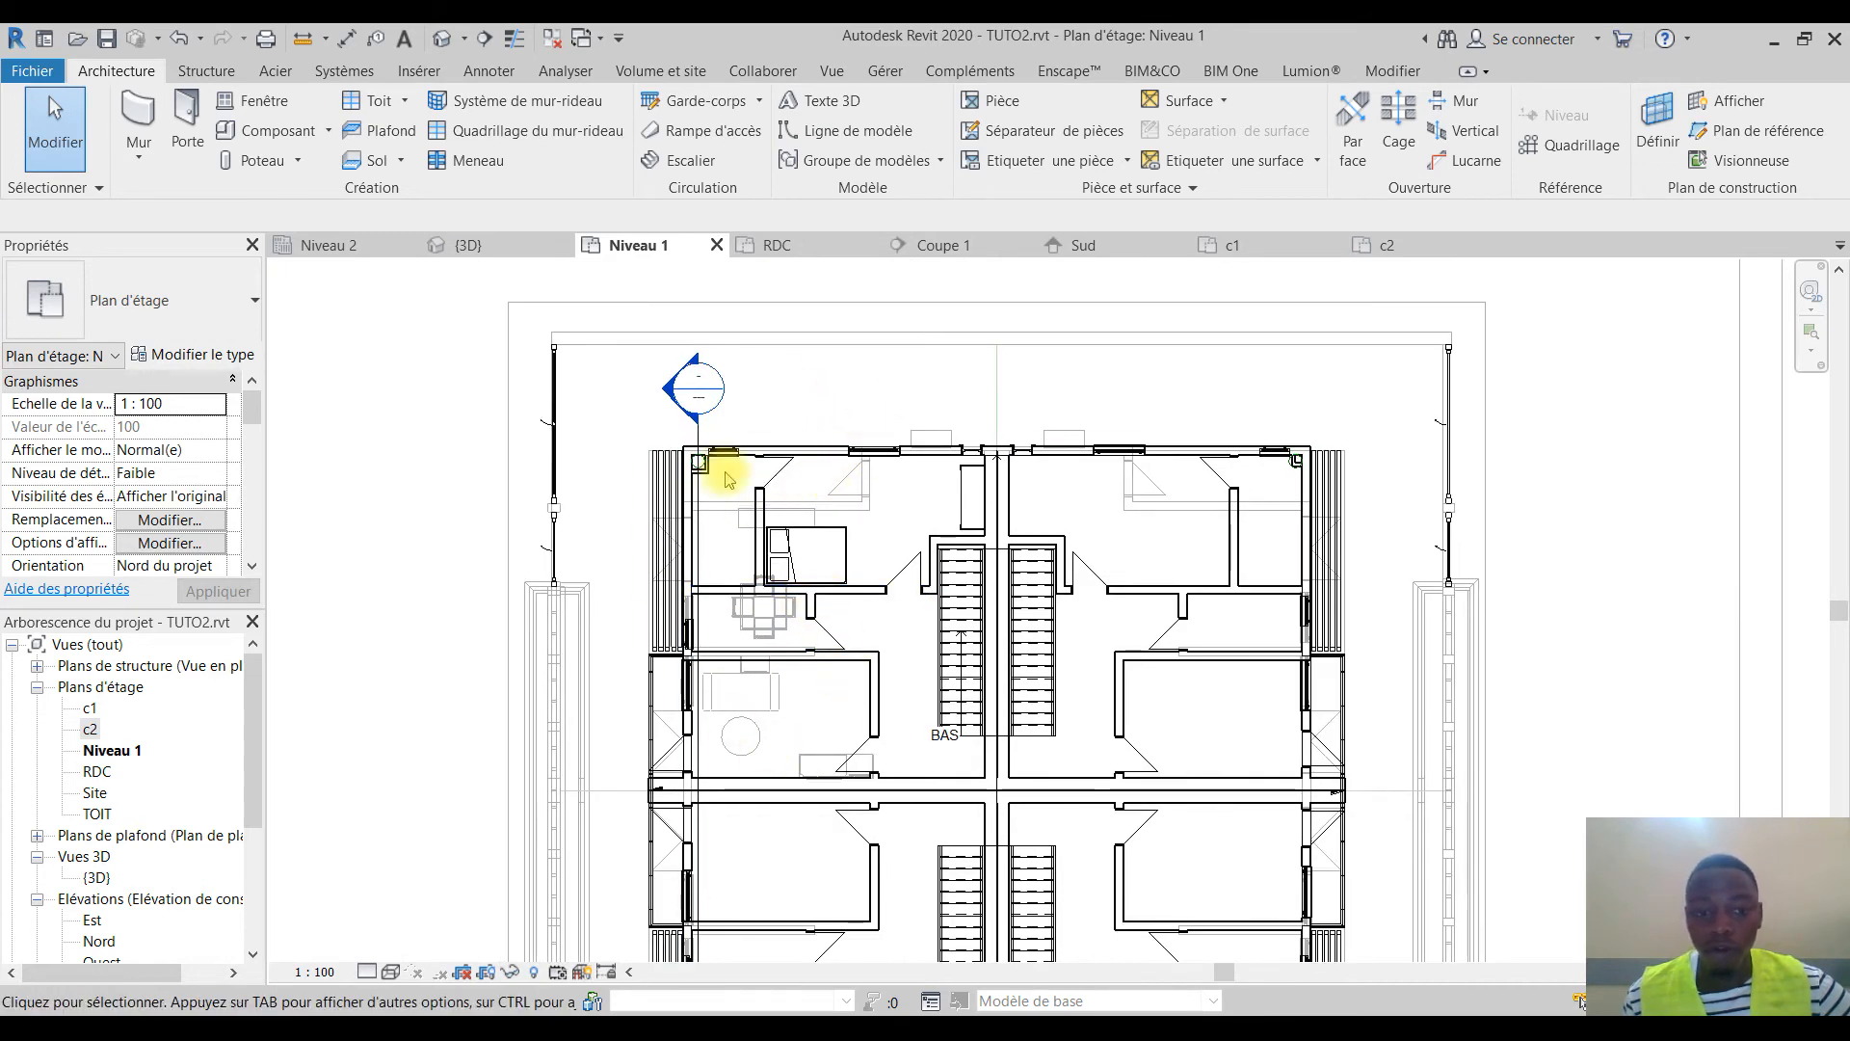
scroll(821, 622, "up", 3)
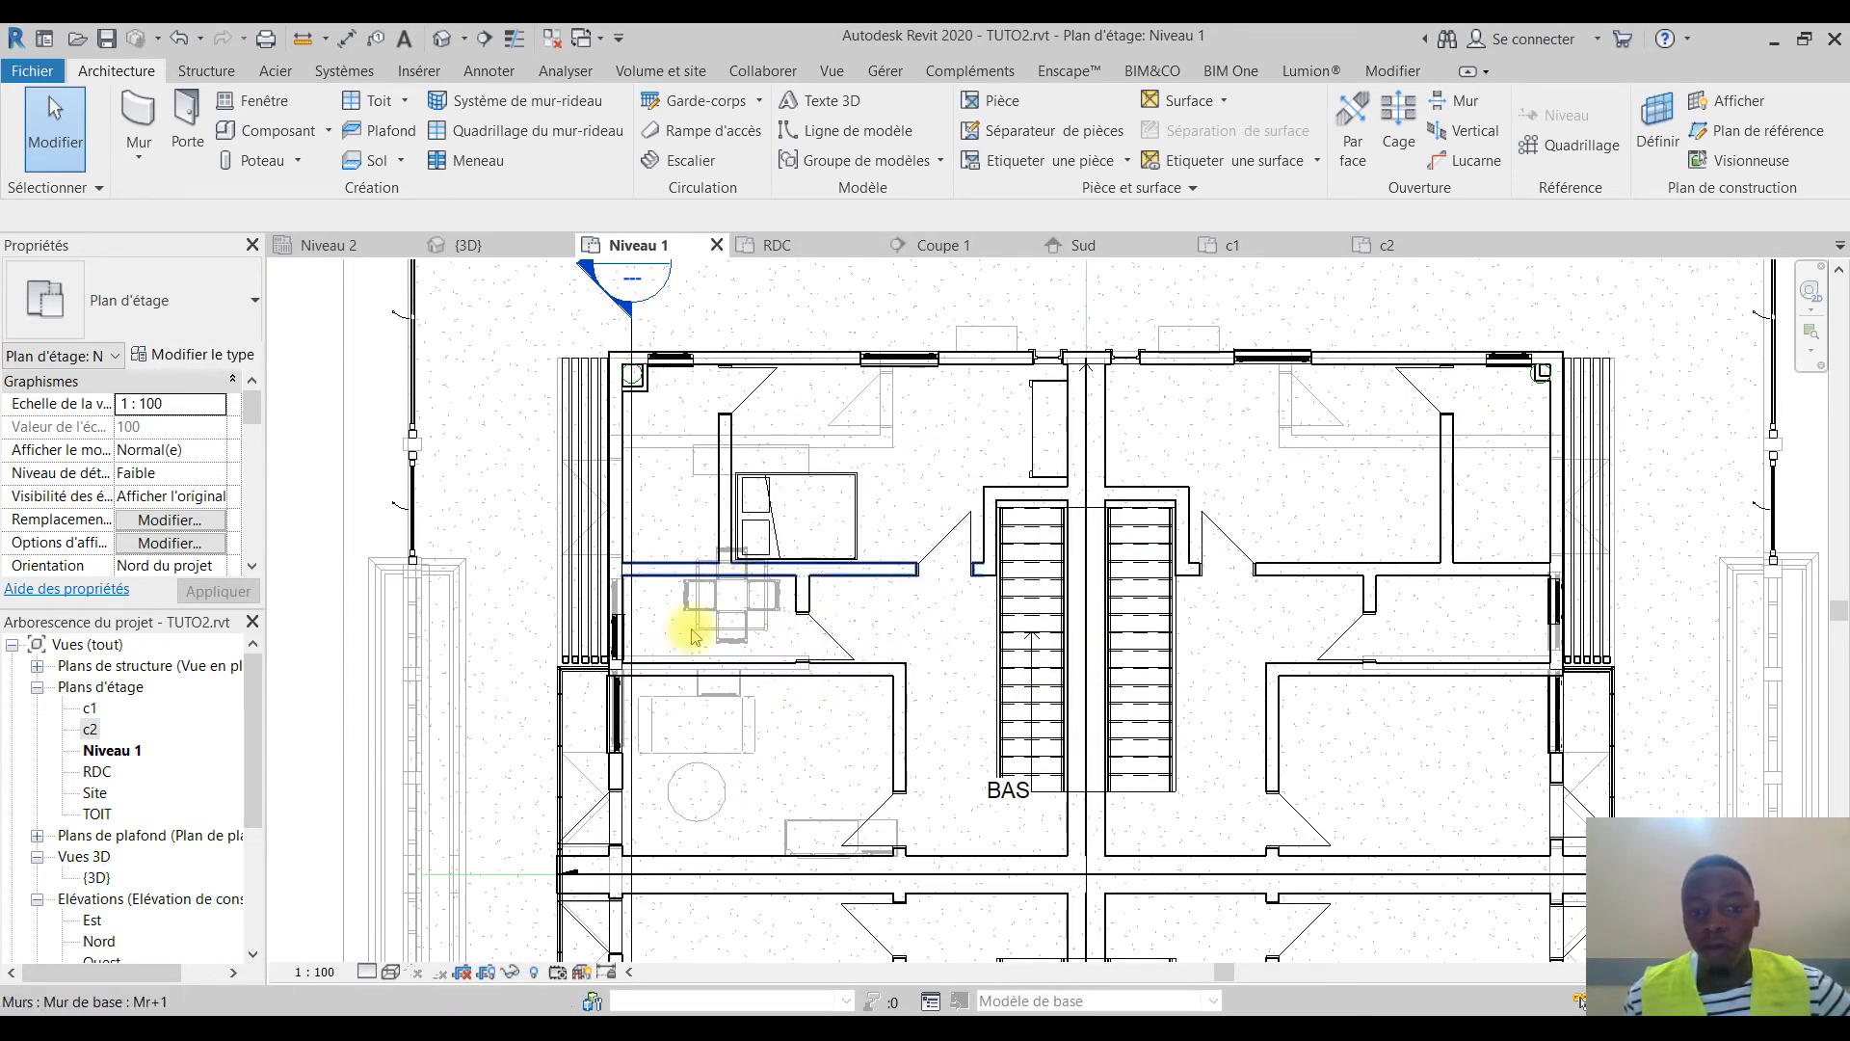
scroll(636, 617, "up", 2)
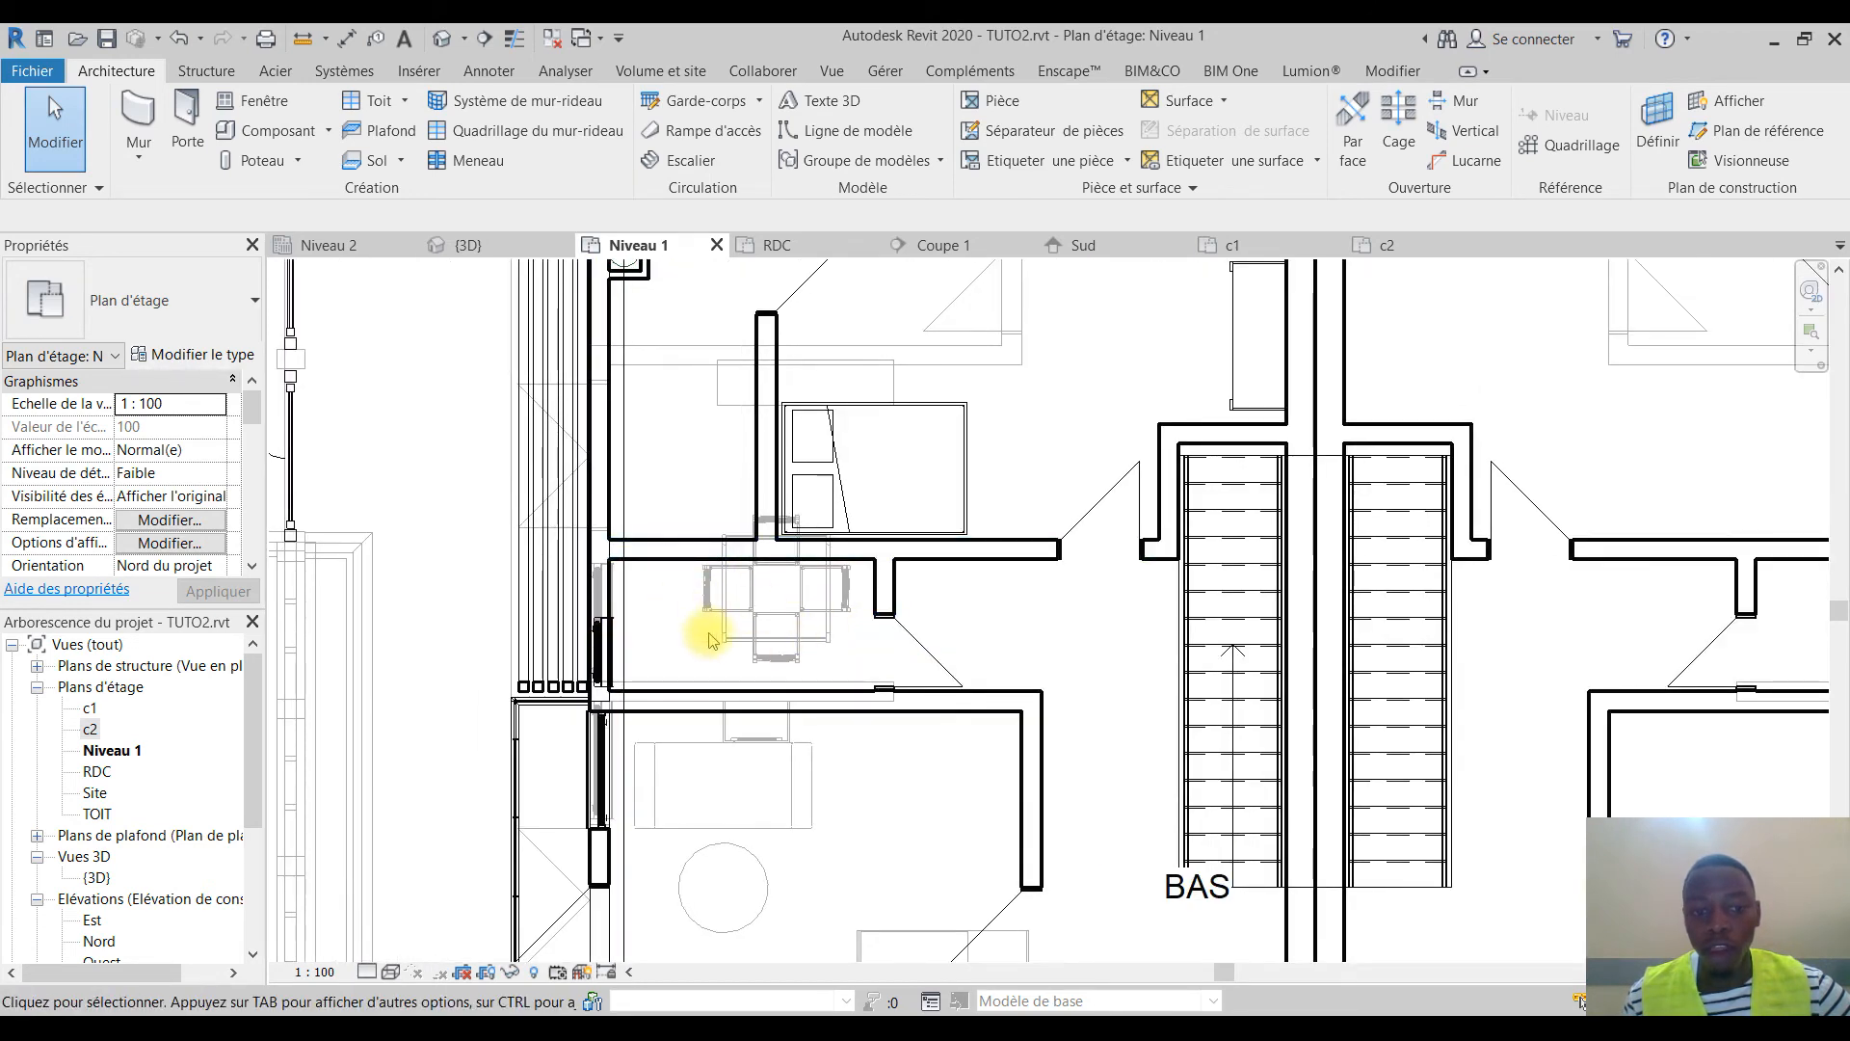
scroll(786, 758, "down", 1)
middle_click_drag(811, 736, 736, 582)
middle_click_drag(826, 801, 874, 608)
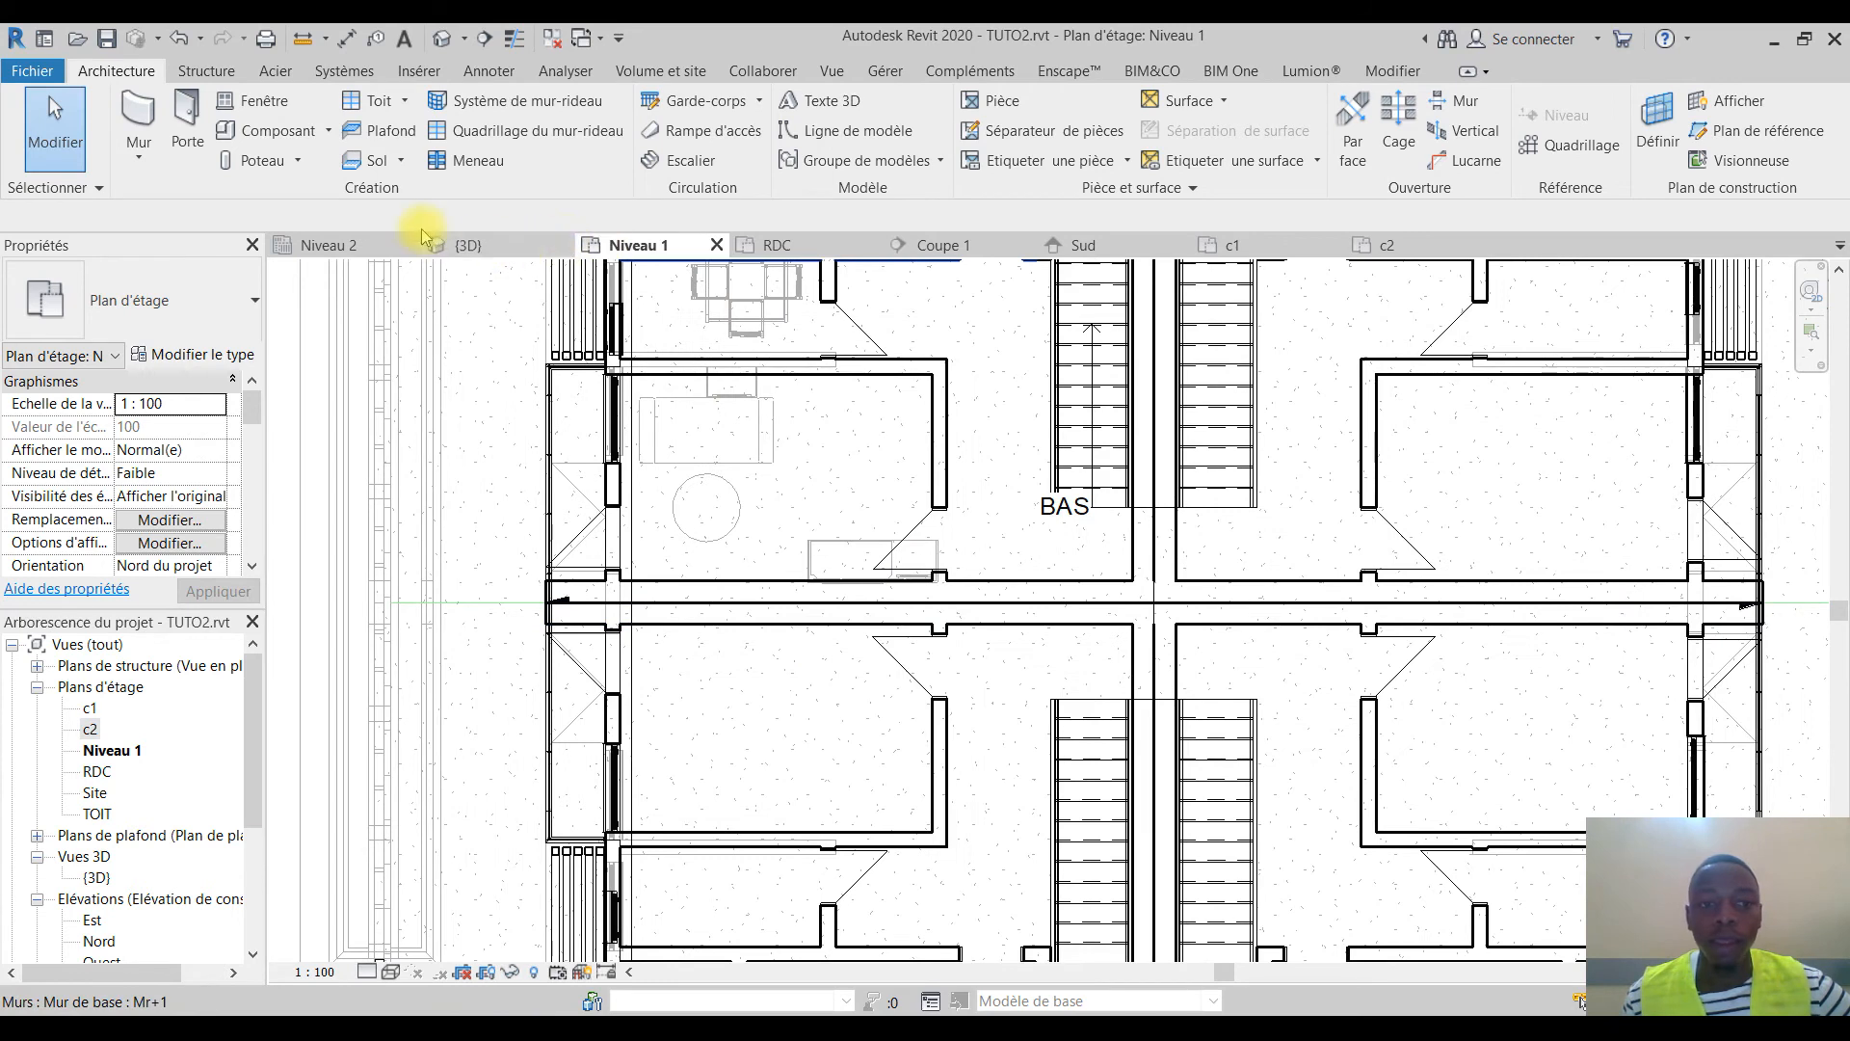
Switch to the {3D} view and examine the building's street facade, side facade, roofs and boundary walls from several angles
left_click(473, 246)
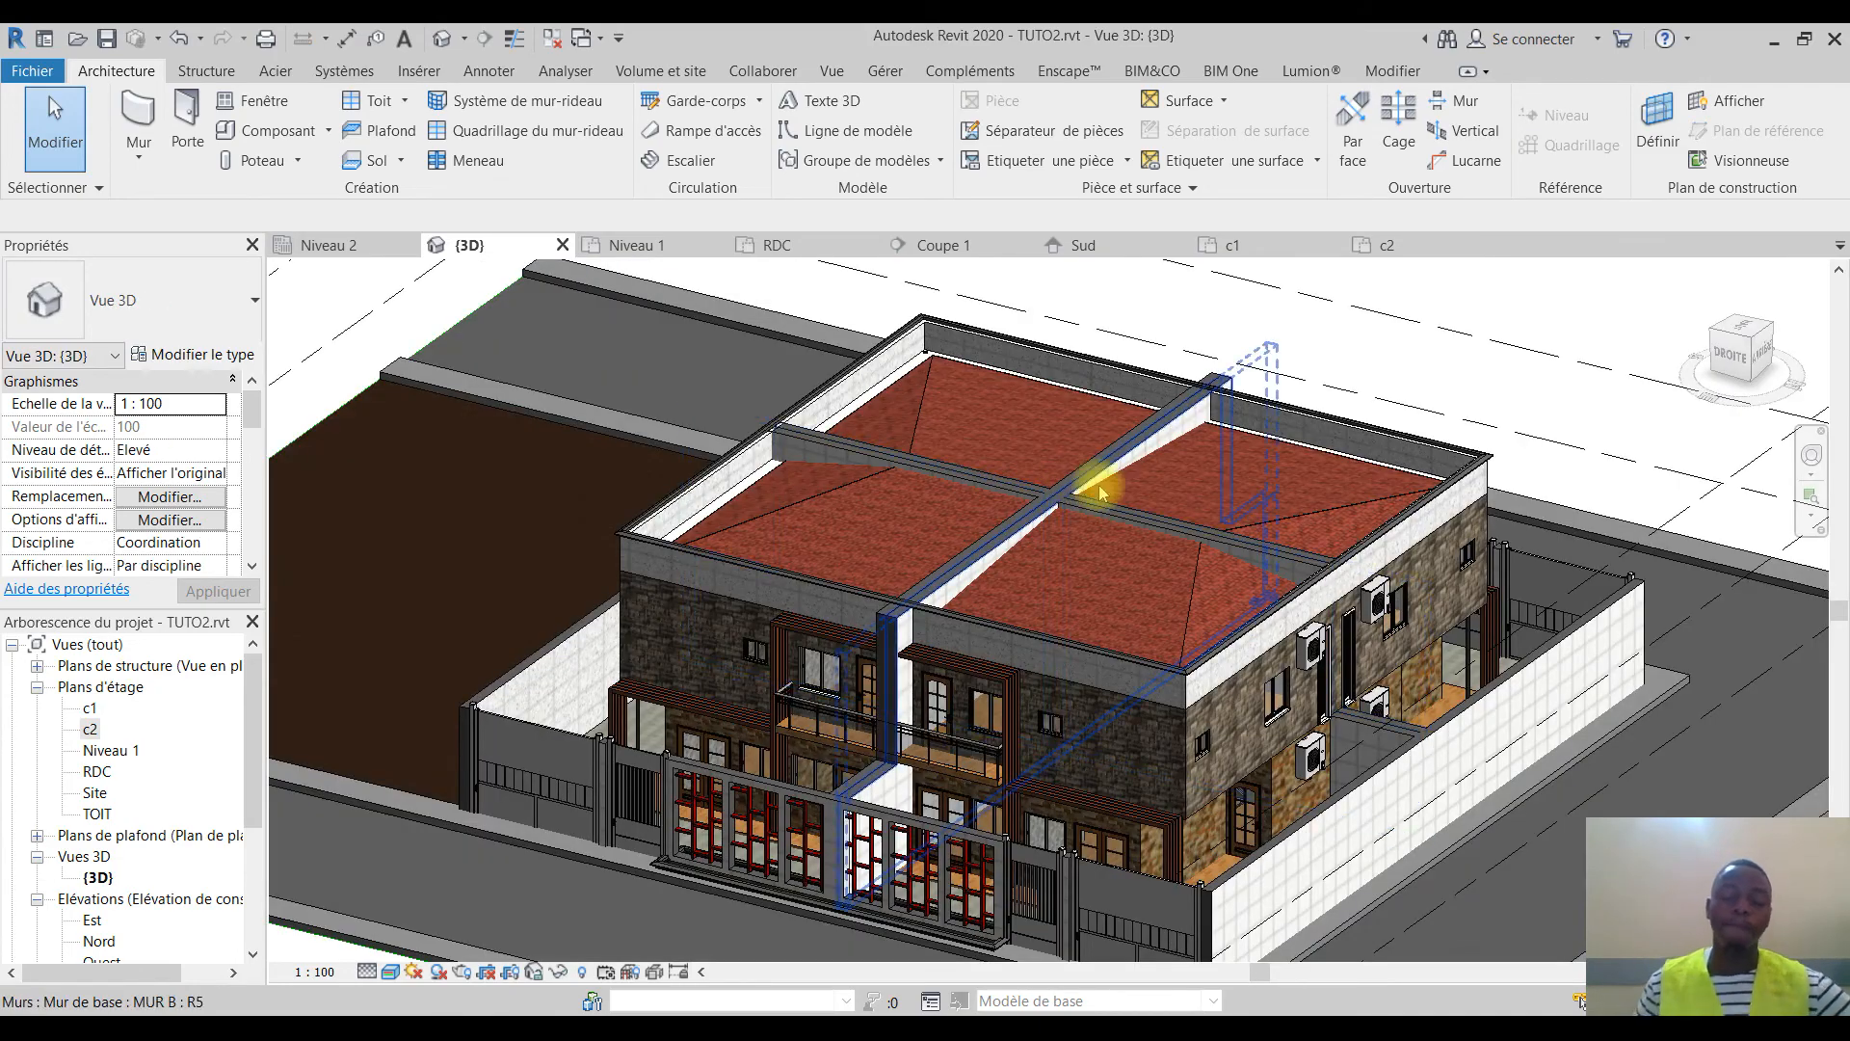
middle_click_drag(1385, 726, 1007, 551, "shift")
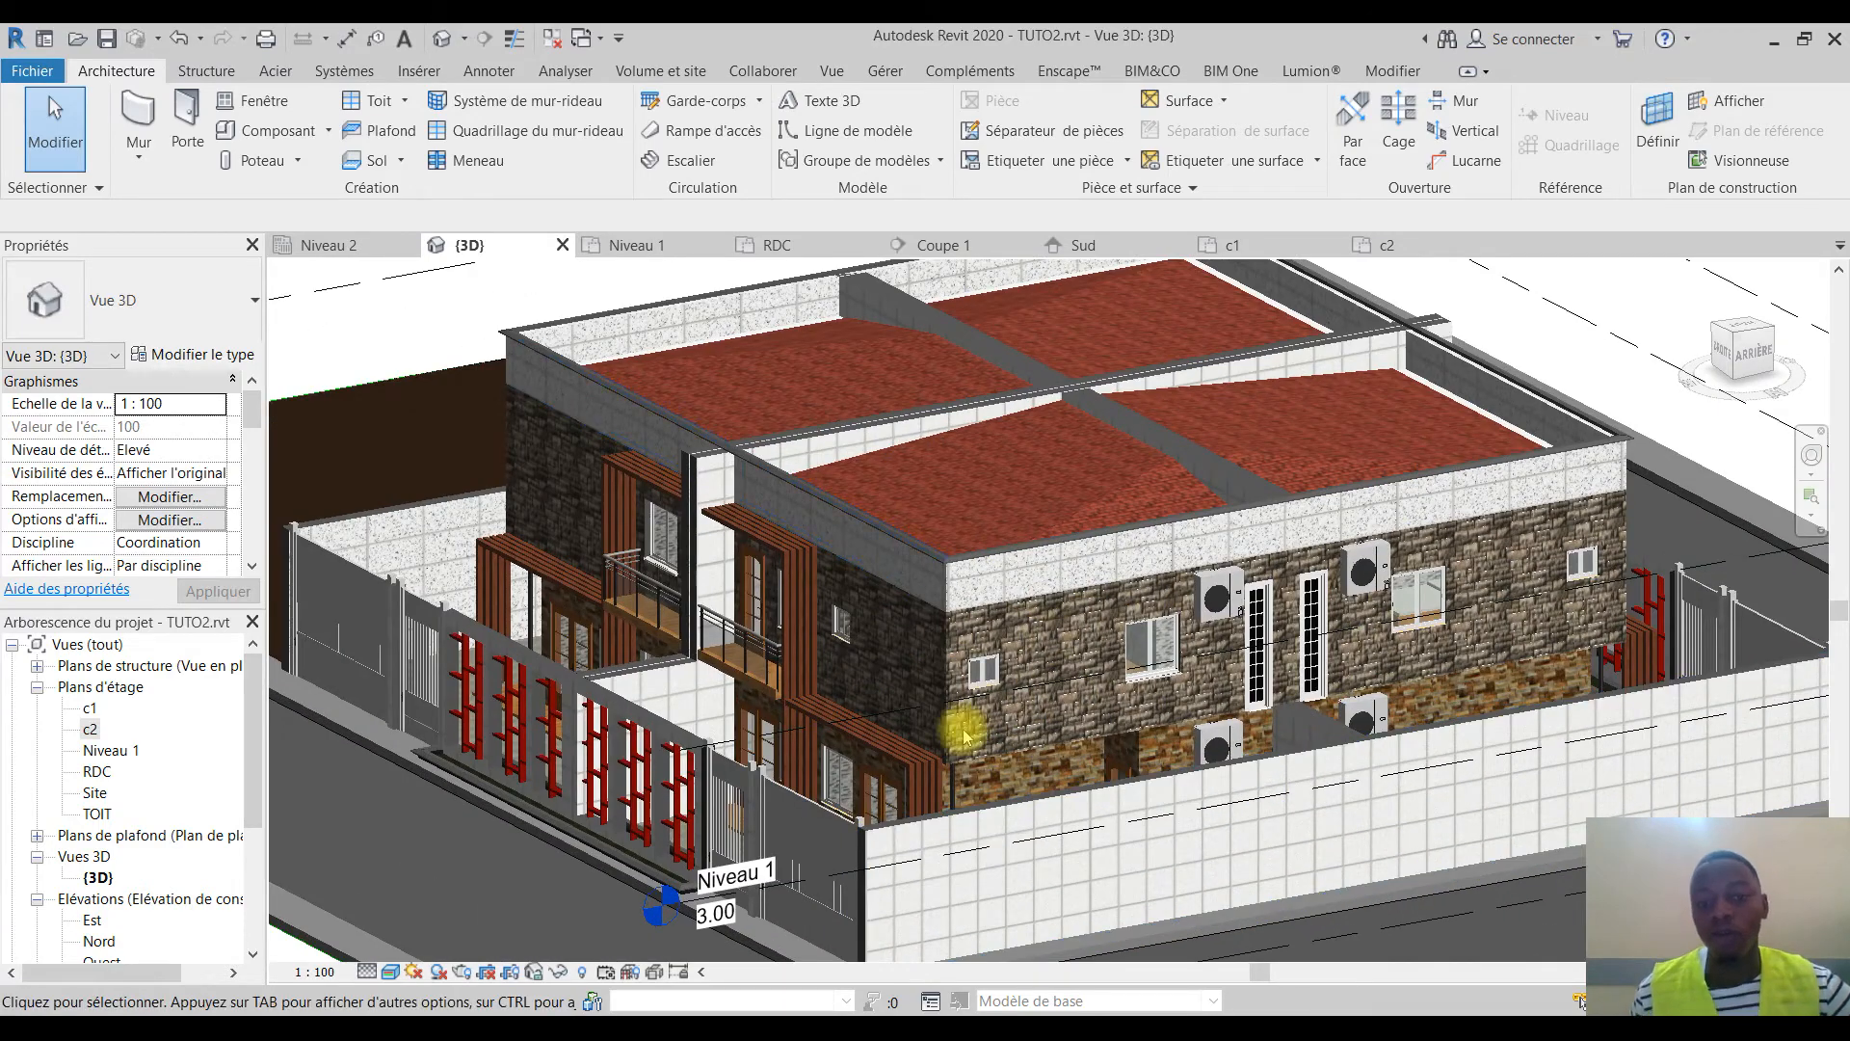
middle_click_drag(725, 675, 943, 458, "shift")
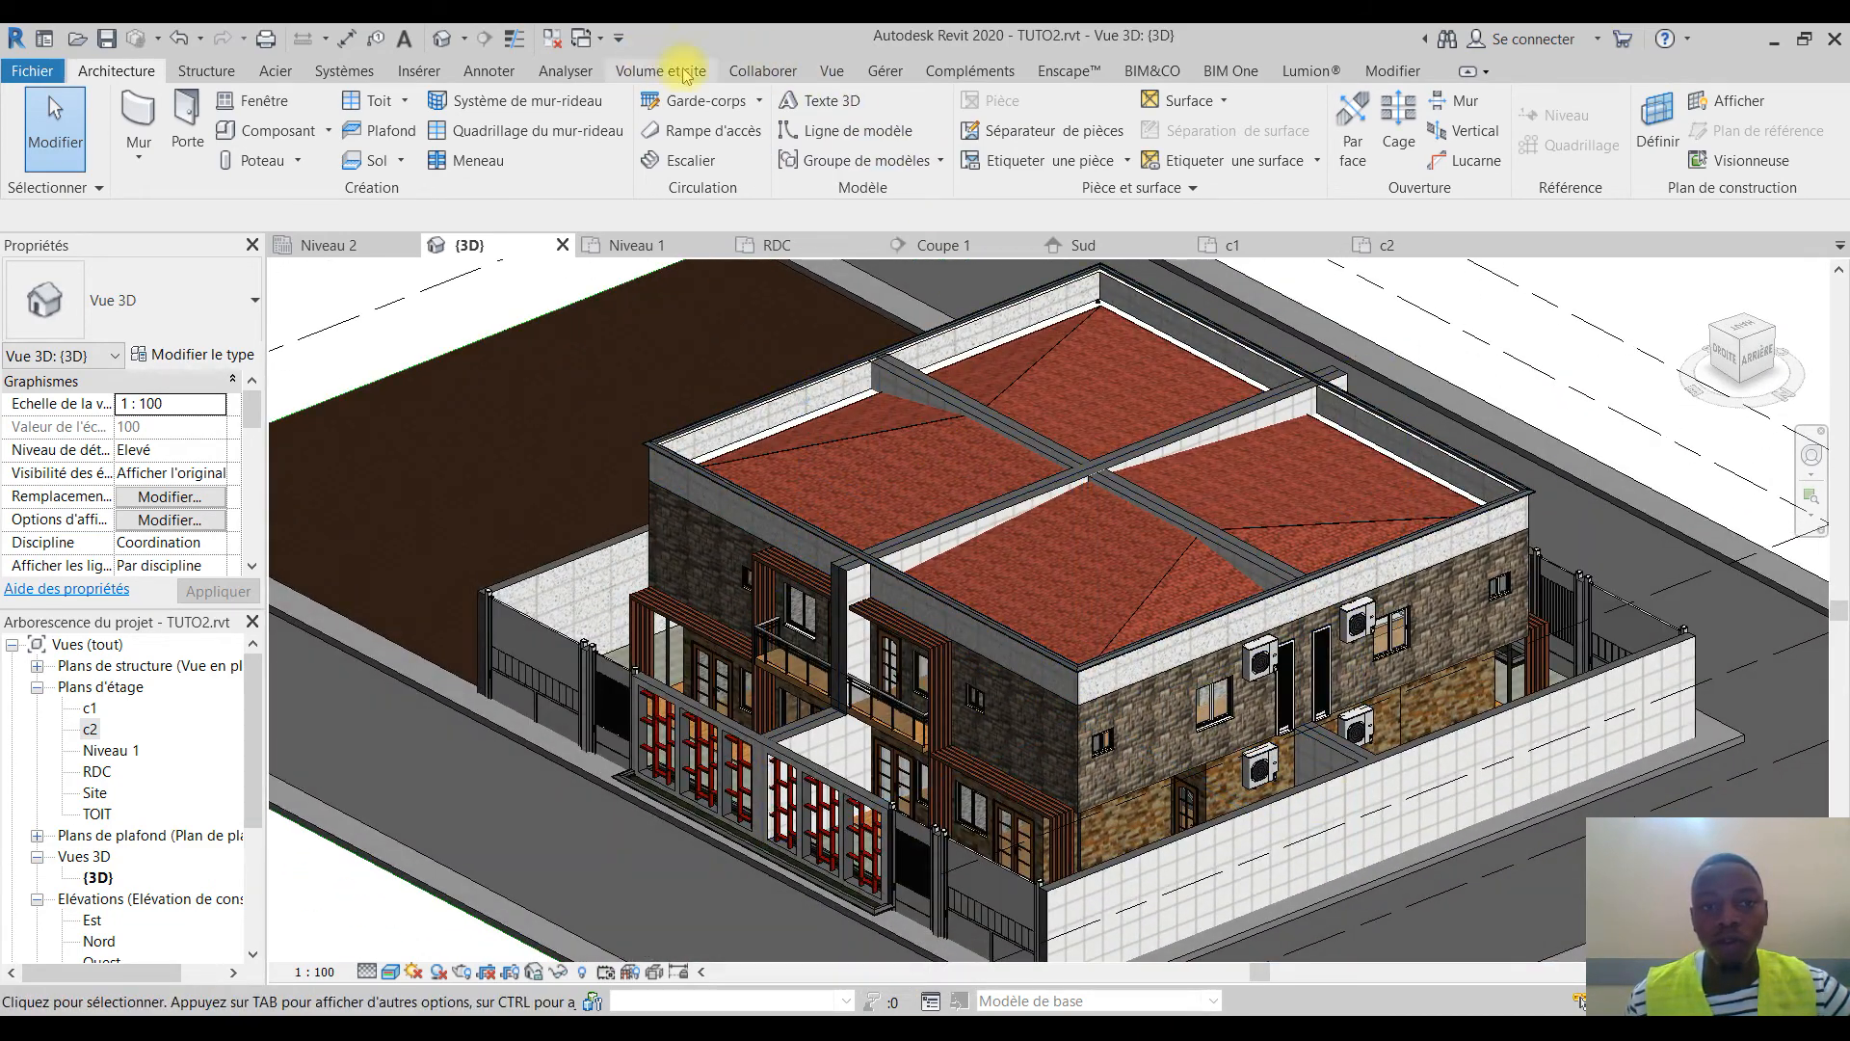
left_click(832, 71)
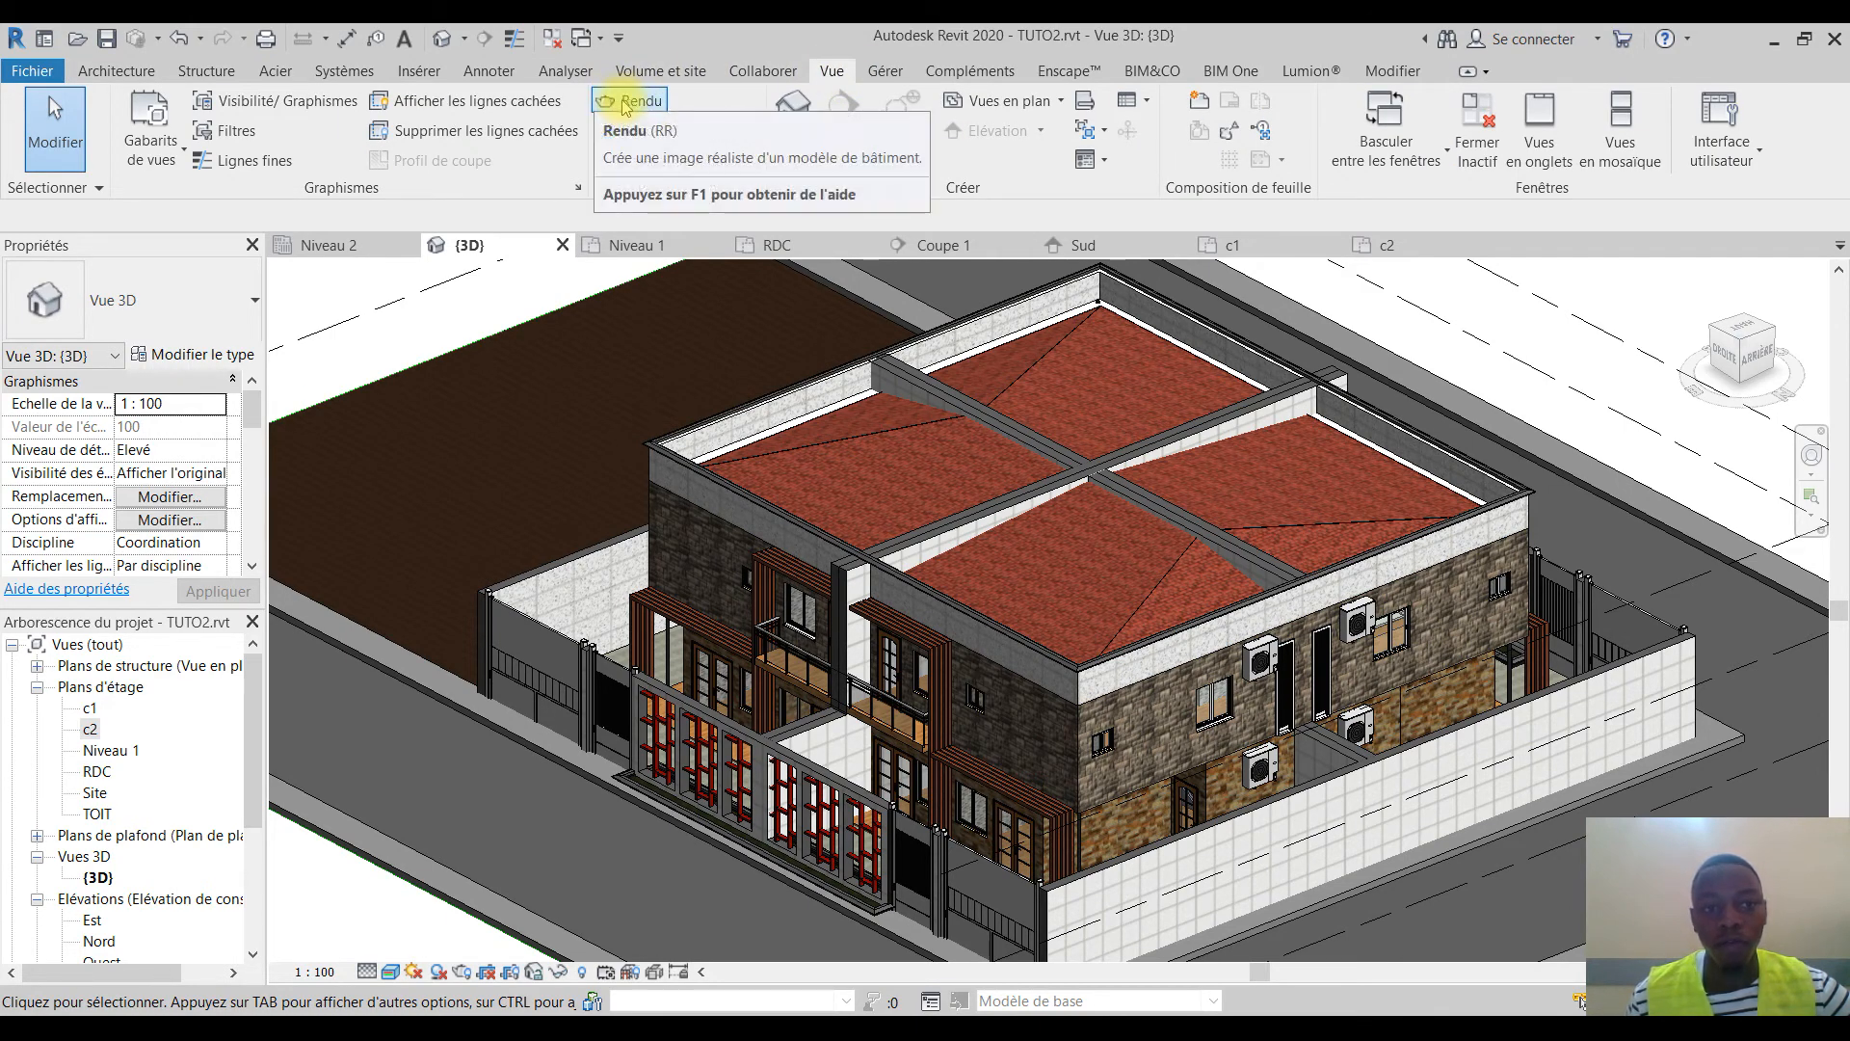
middle_click_drag(1108, 524, 1031, 752, "shift")
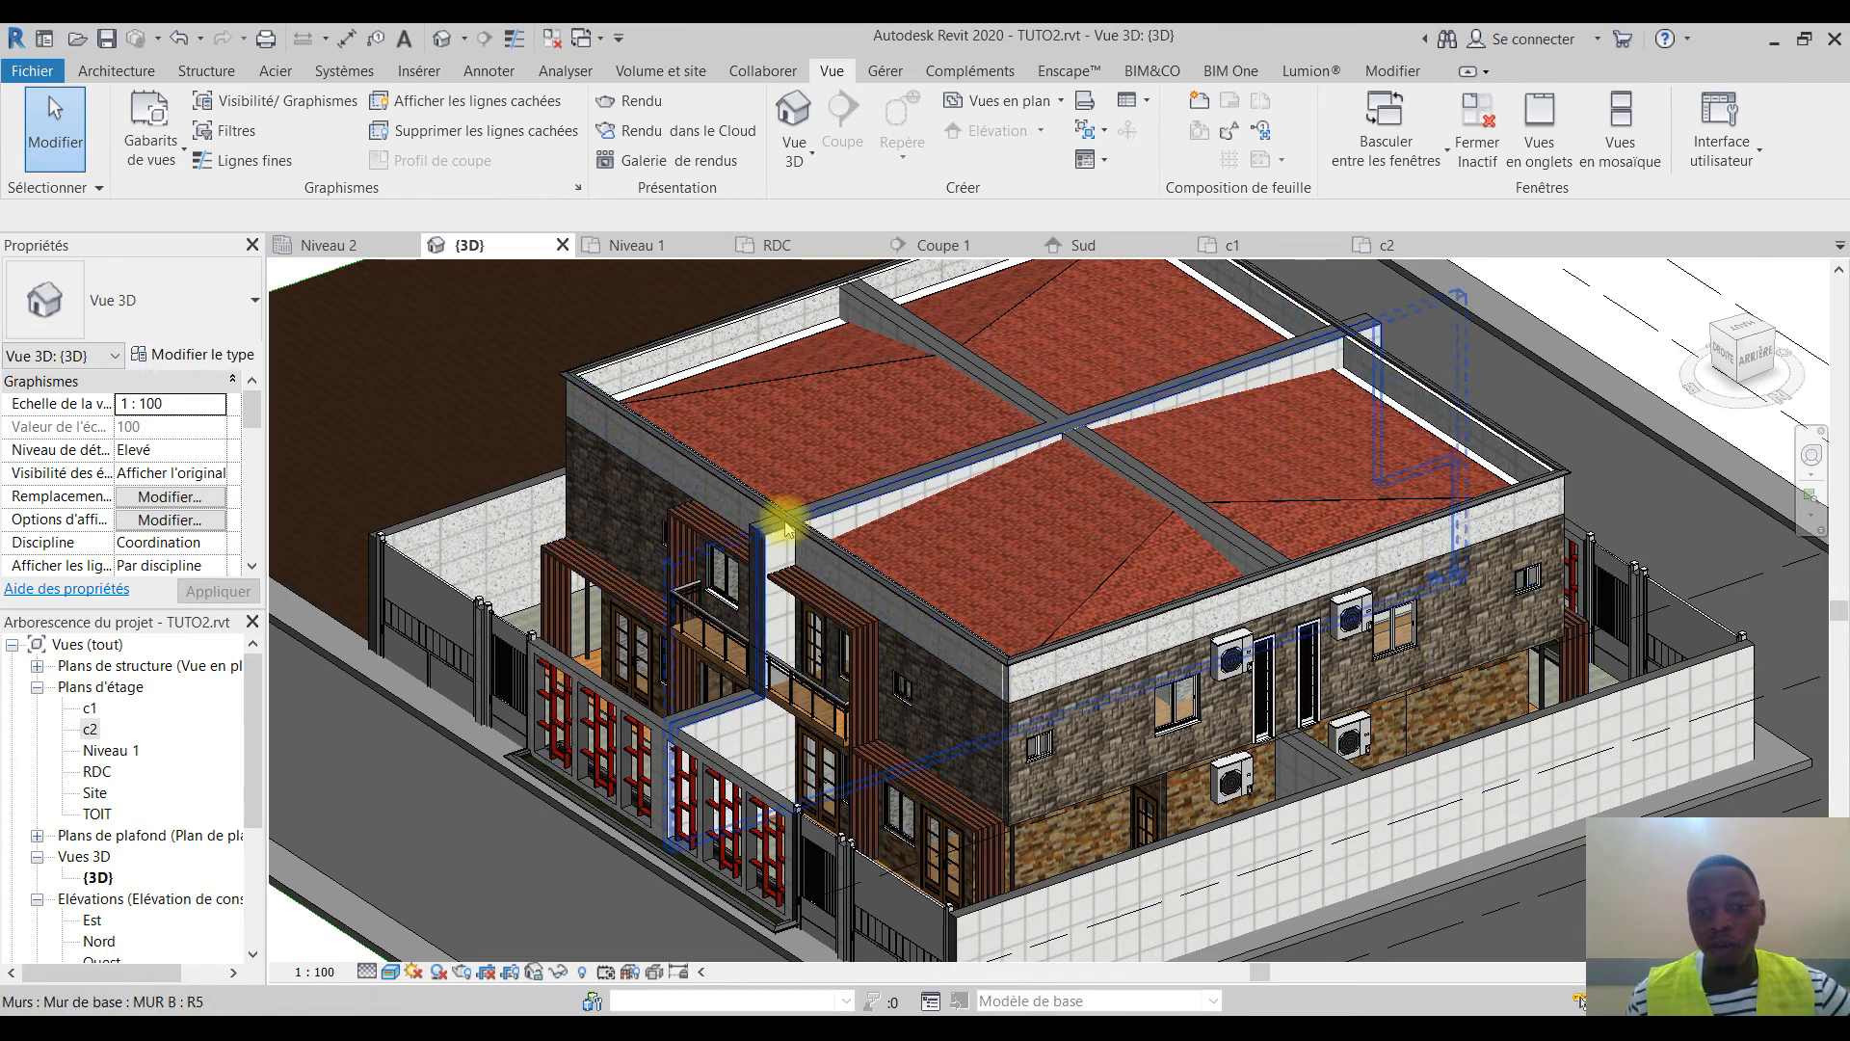
middle_click_drag(1157, 777, 1227, 757, "shift")
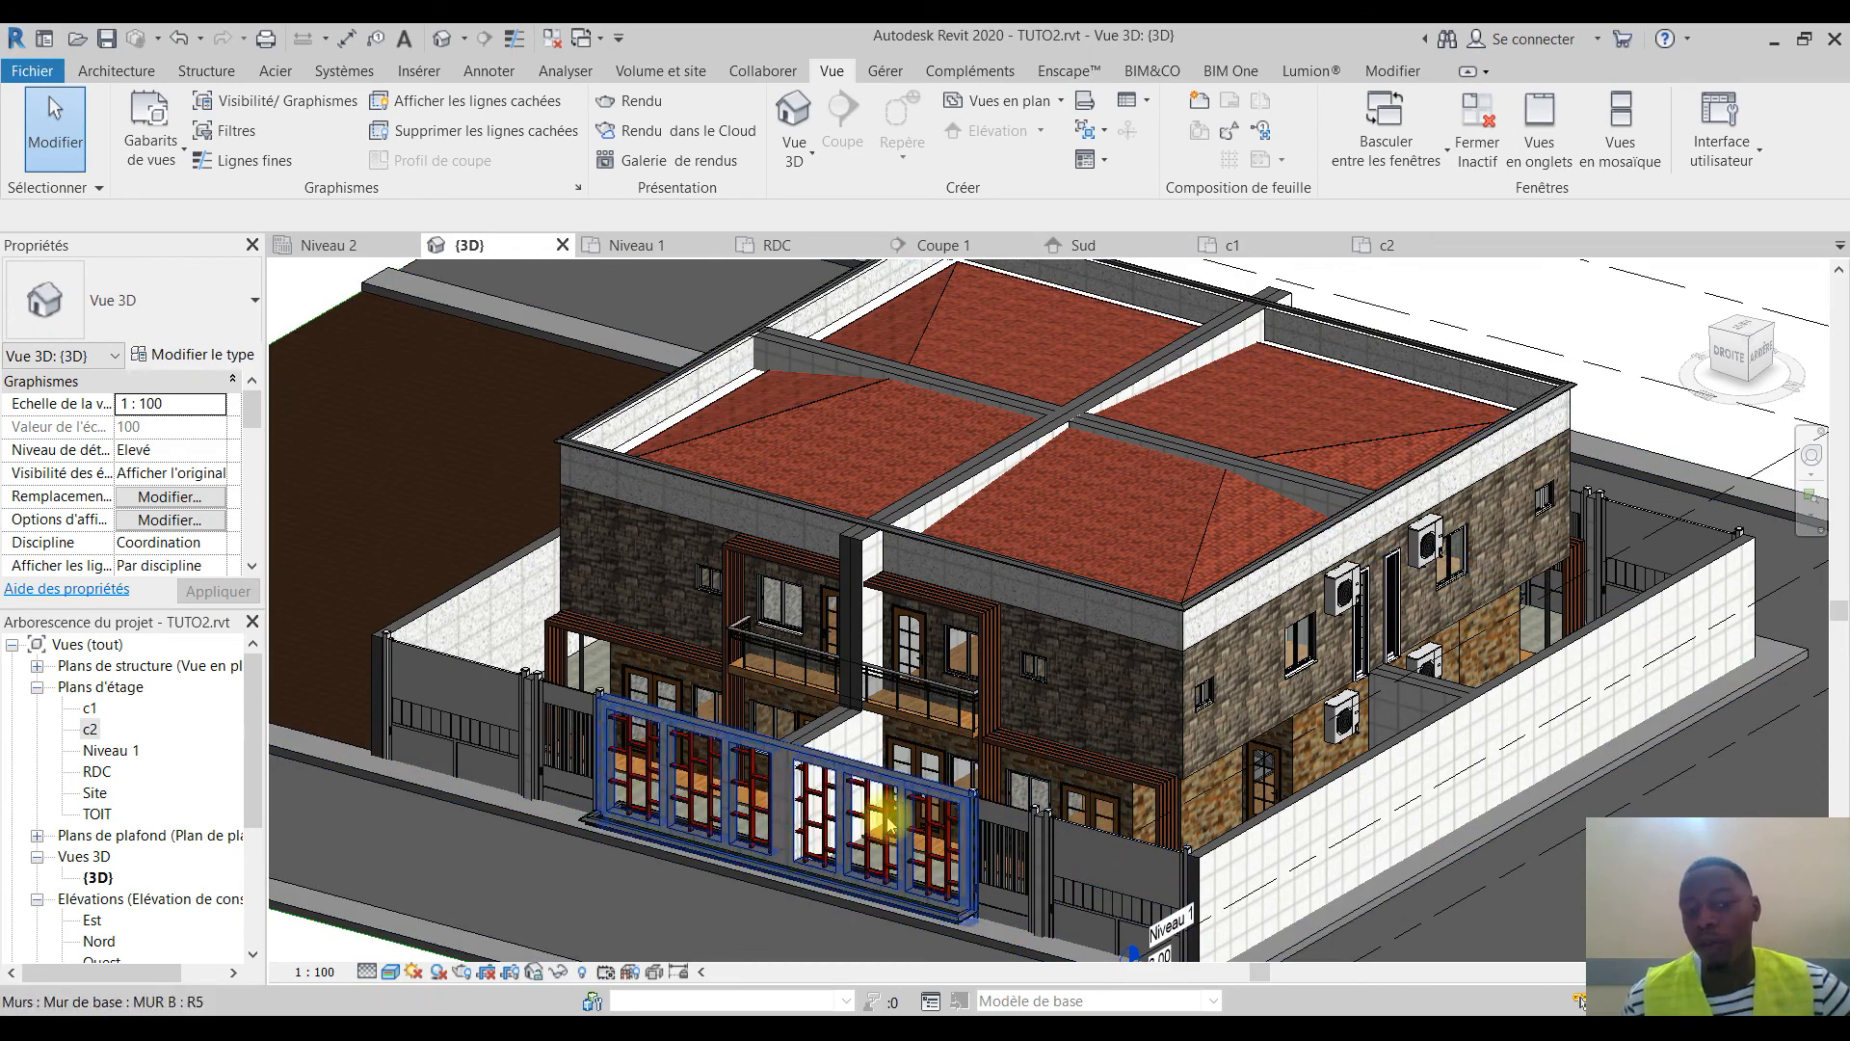
middle_click_drag(1175, 844, 1161, 713, "shift")
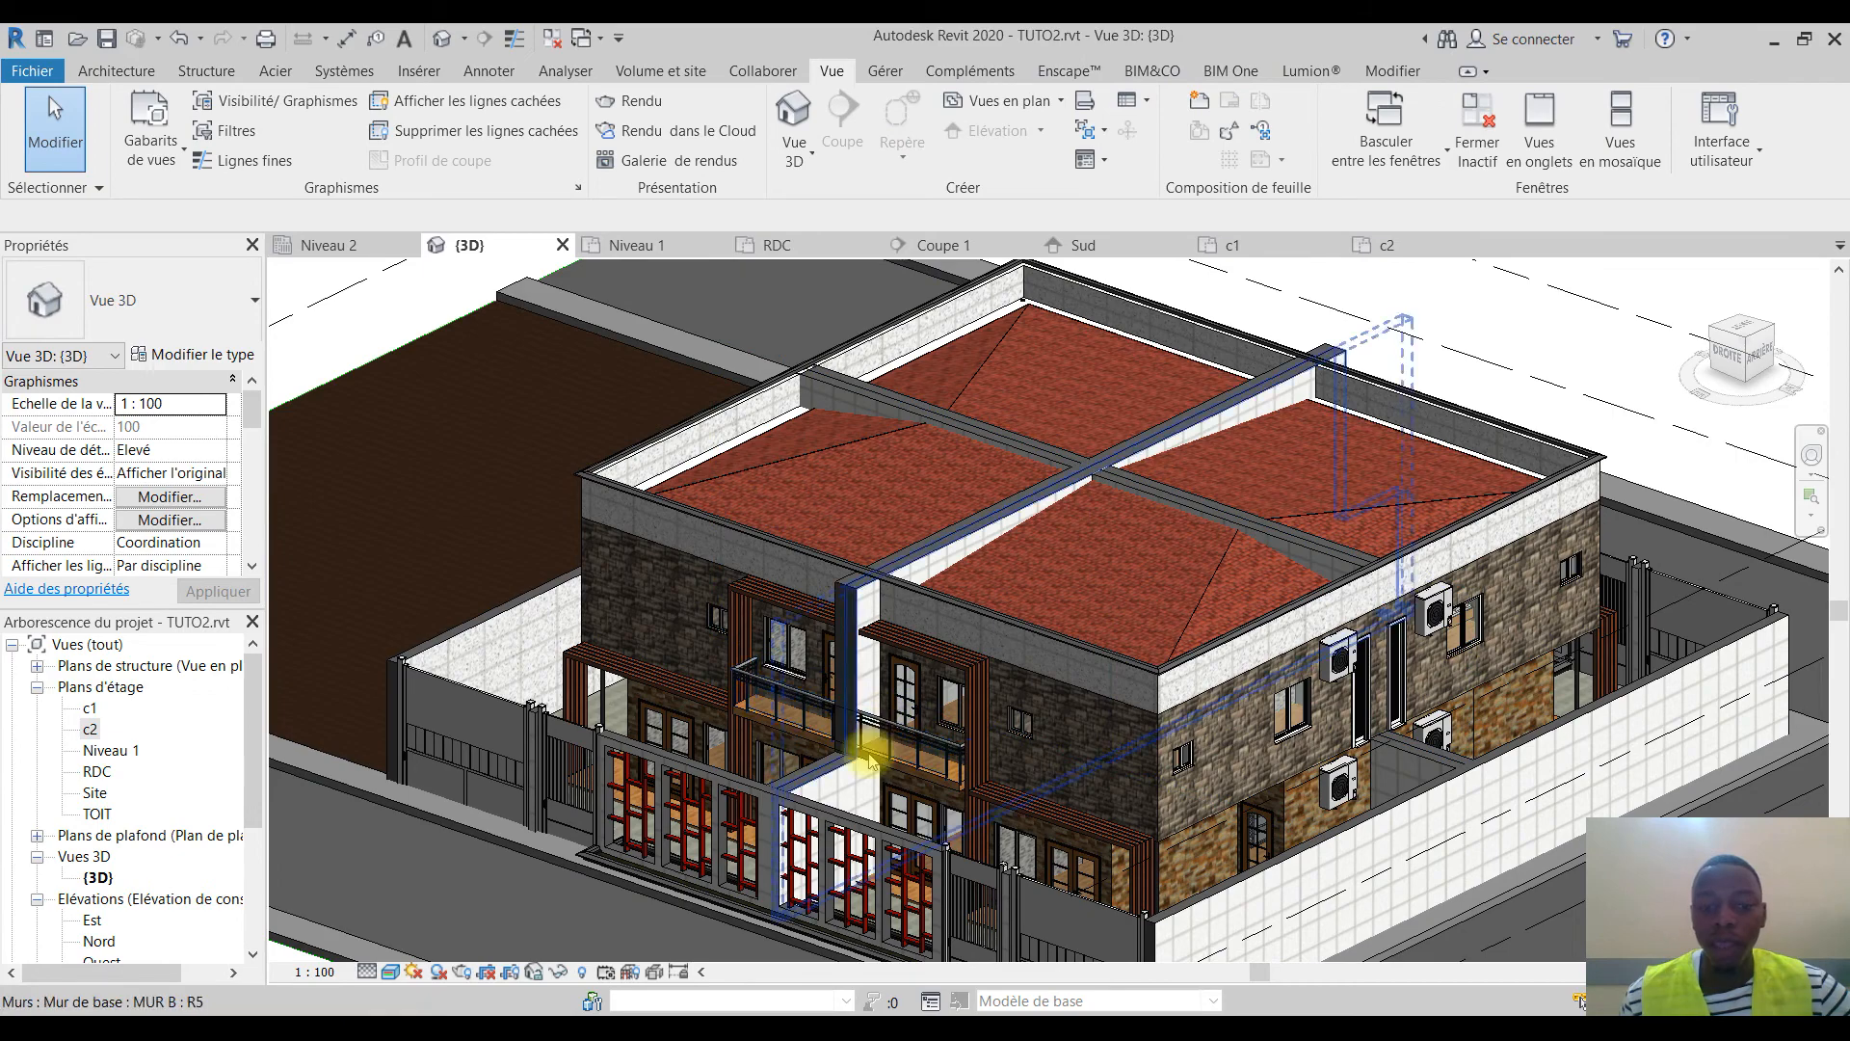
middle_click_drag(1227, 776, 1137, 821)
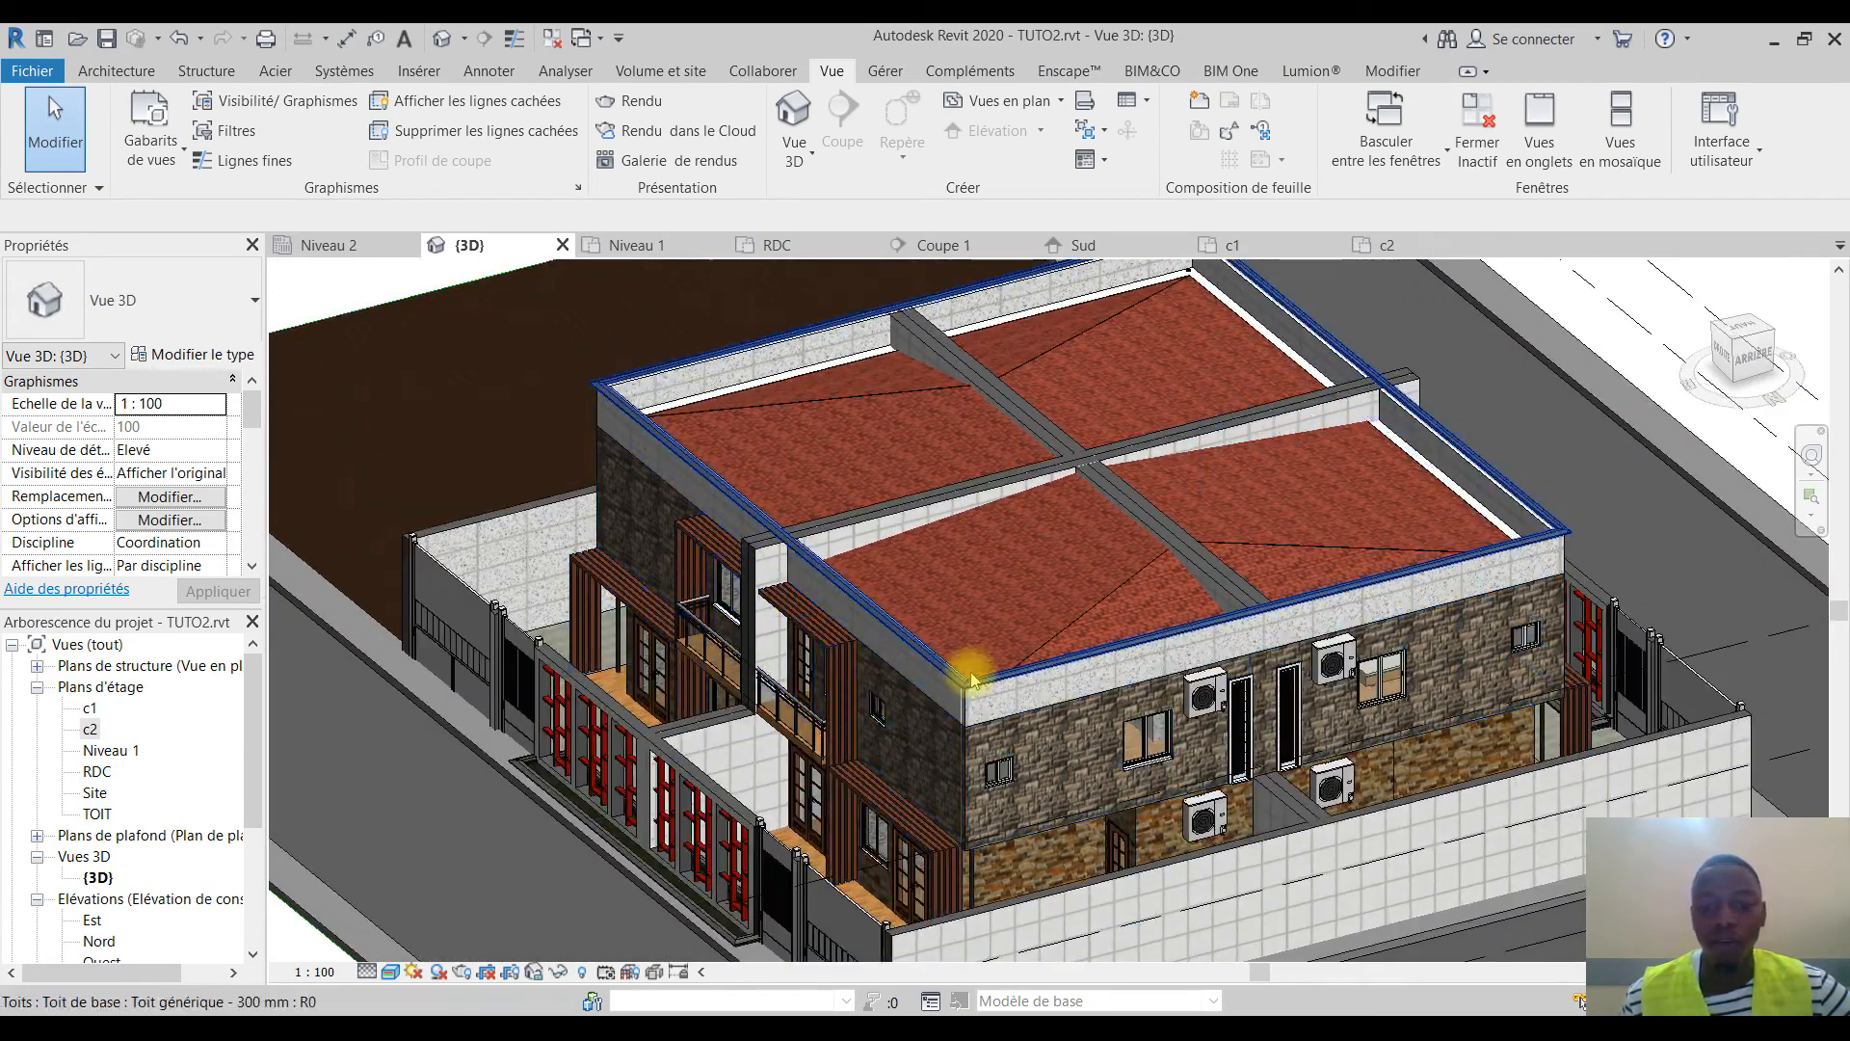
middle_click_drag(1025, 736, 1163, 768, "shift")
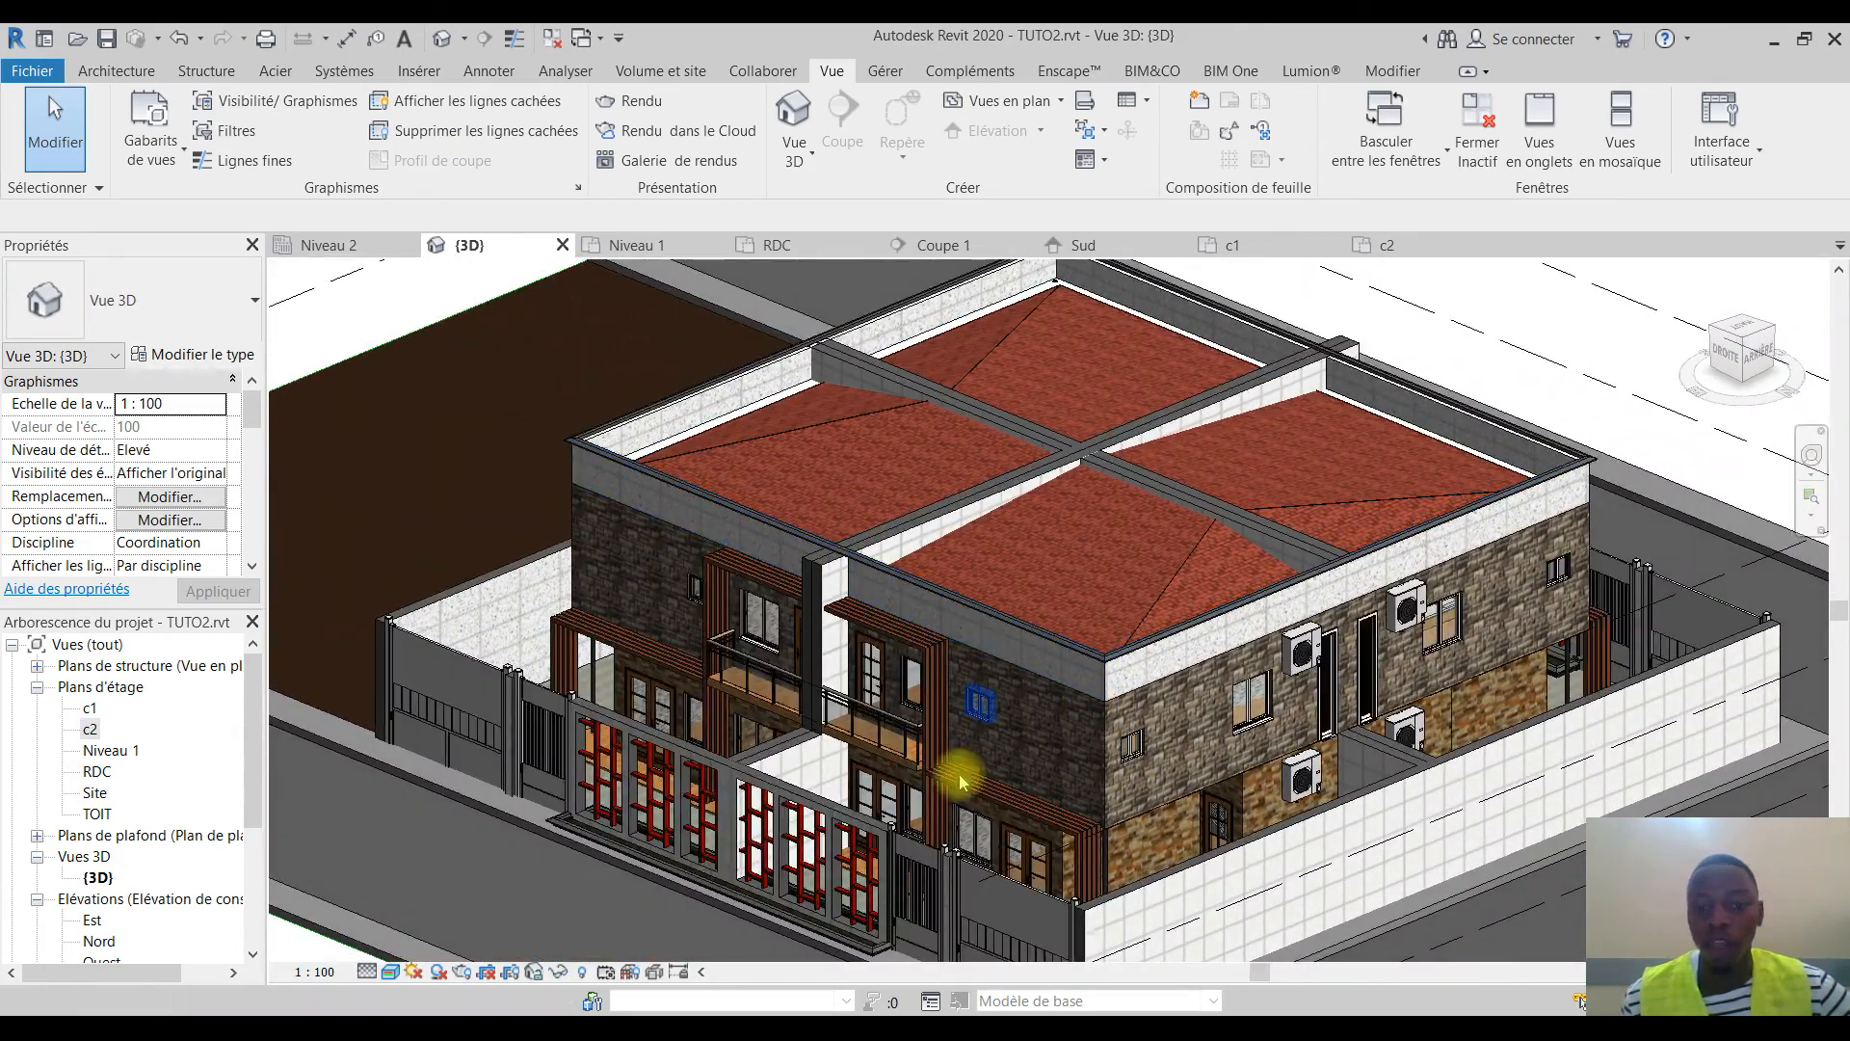
scroll(1115, 768, "up", 3)
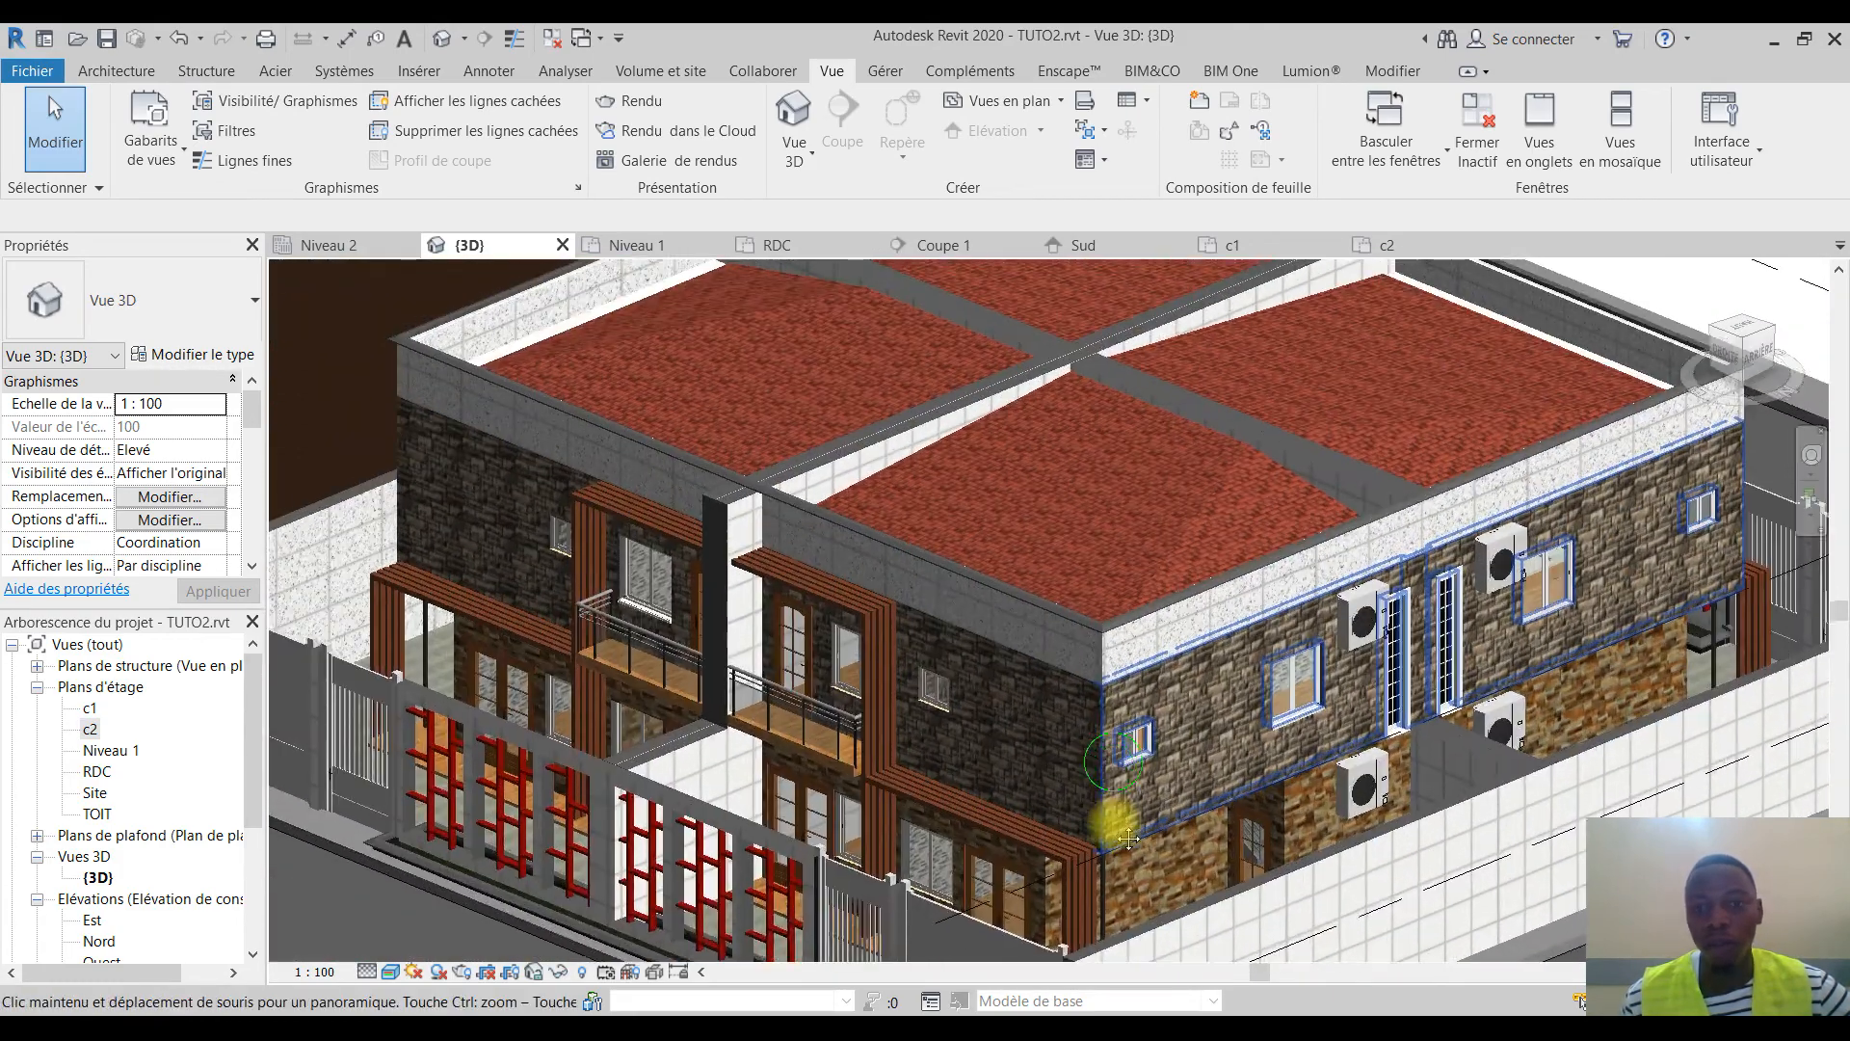
Look at the Lumion LiveSync and export commands, and review the Rendu quality presets without changing them or rendering
left_click(1313, 73)
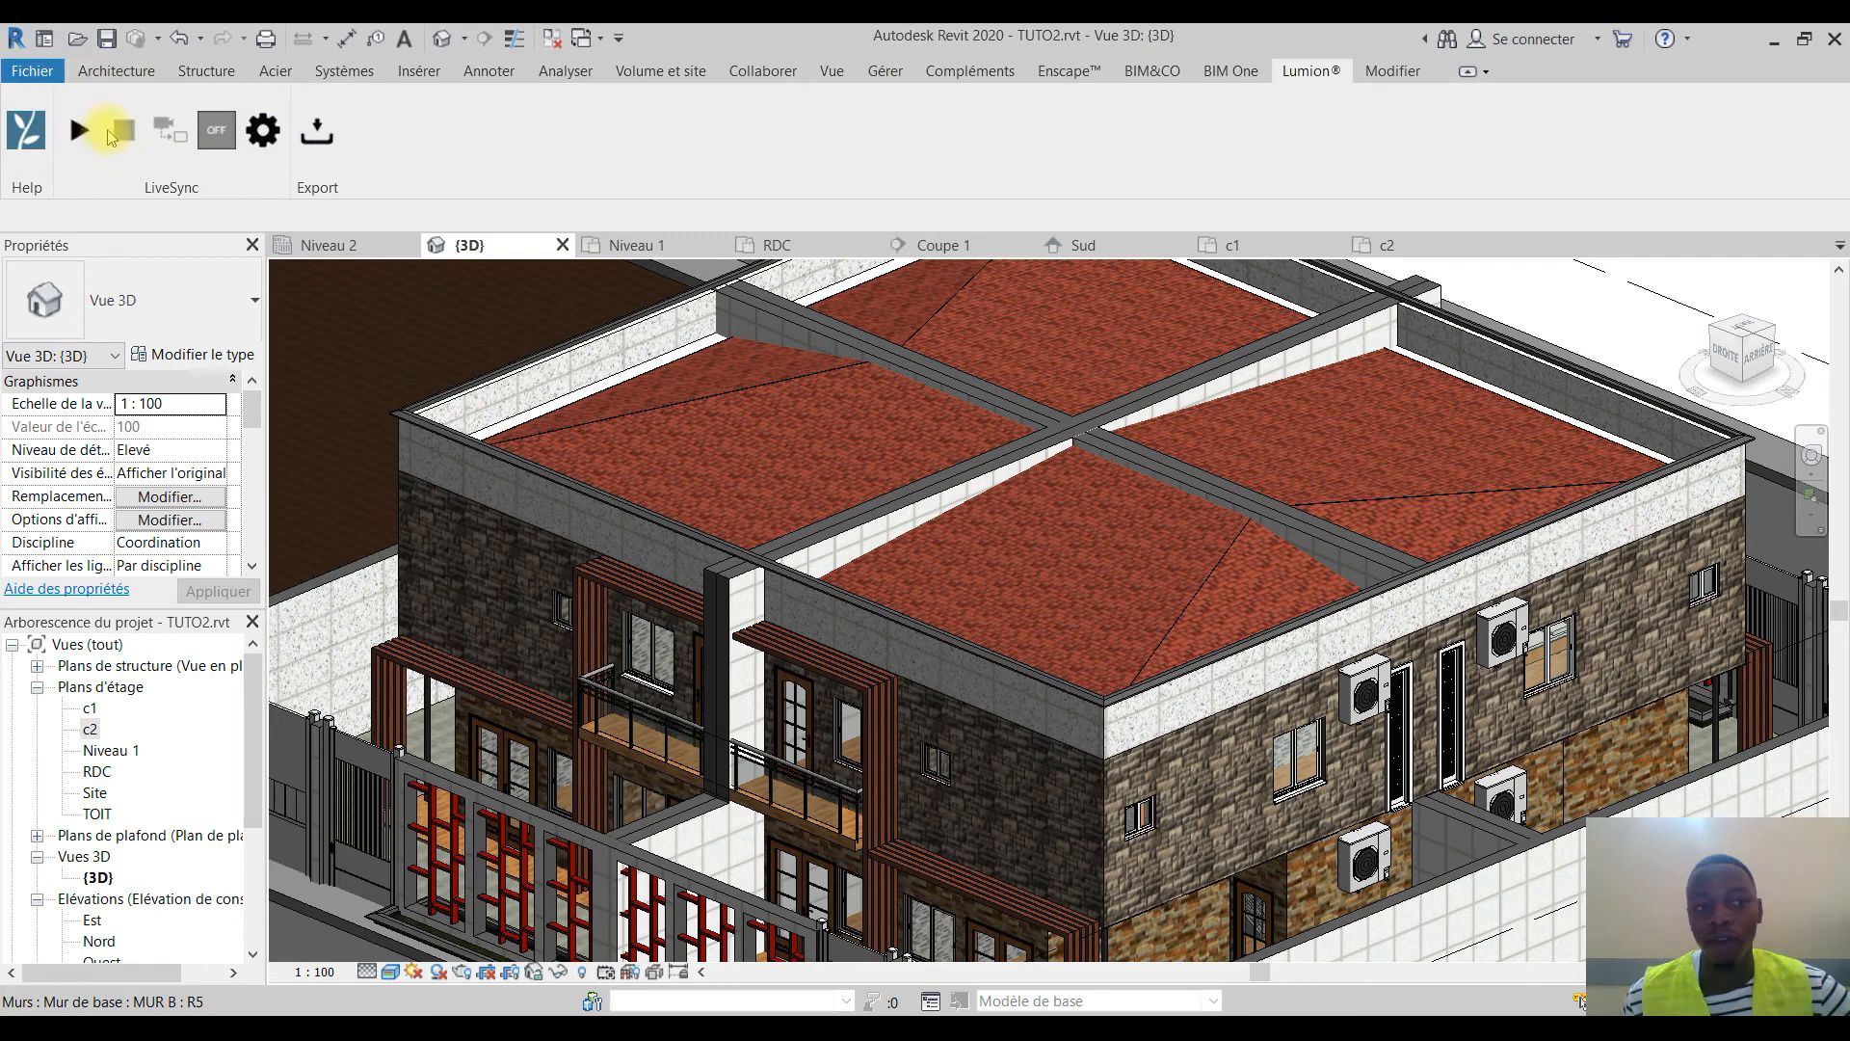
scroll(747, 569, "down", 1)
middle_click_drag(887, 439, 949, 265)
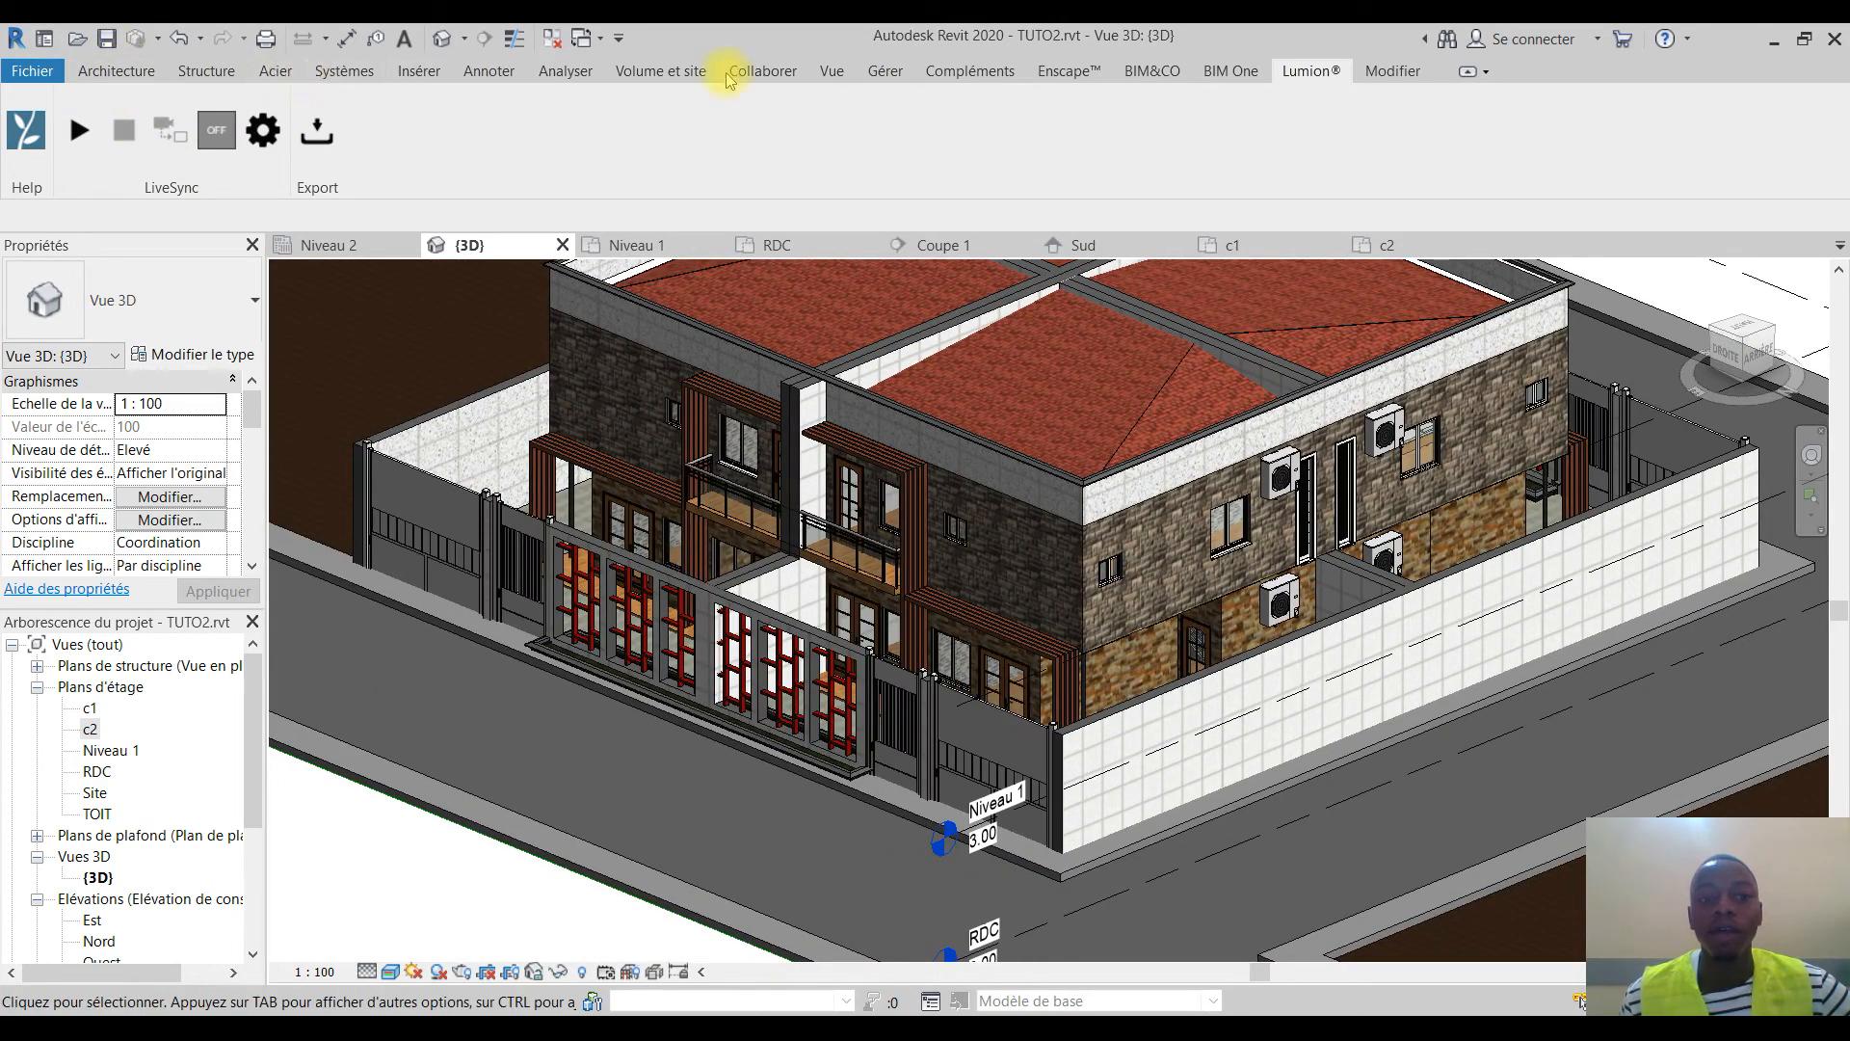
left_click(833, 72)
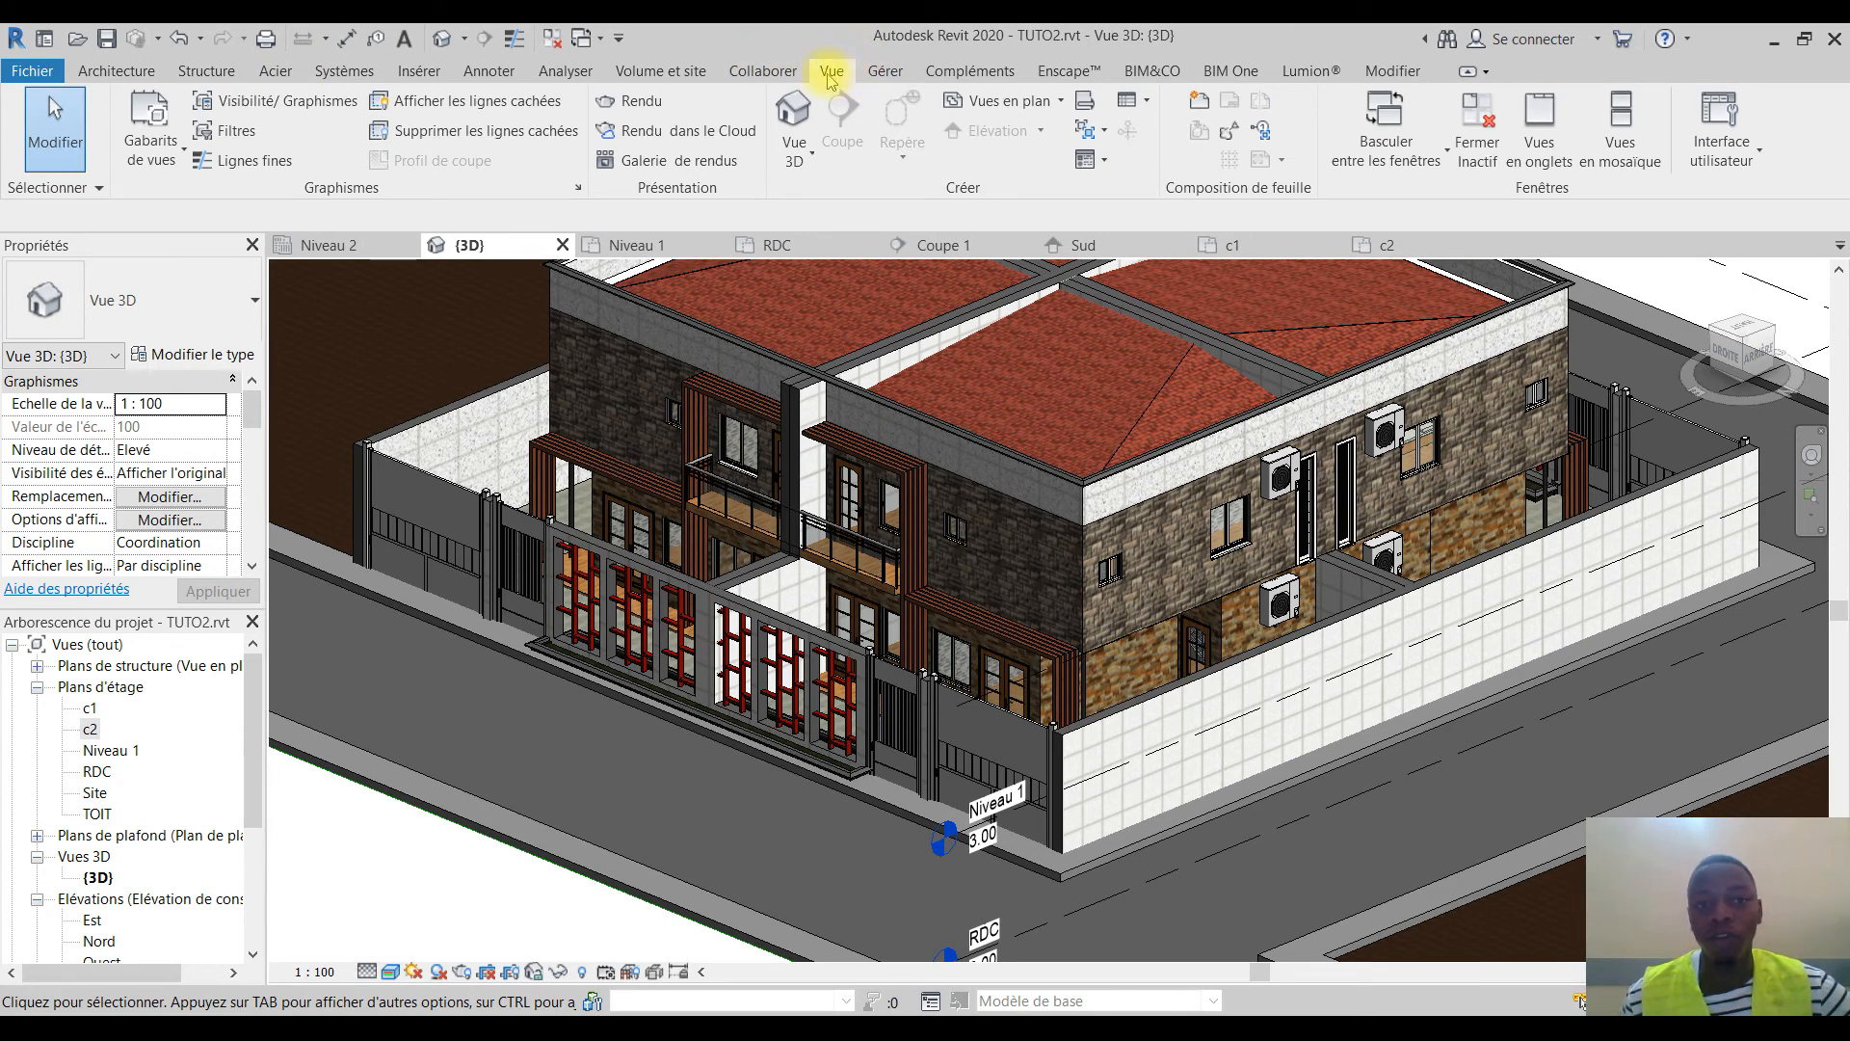
left_click(641, 101)
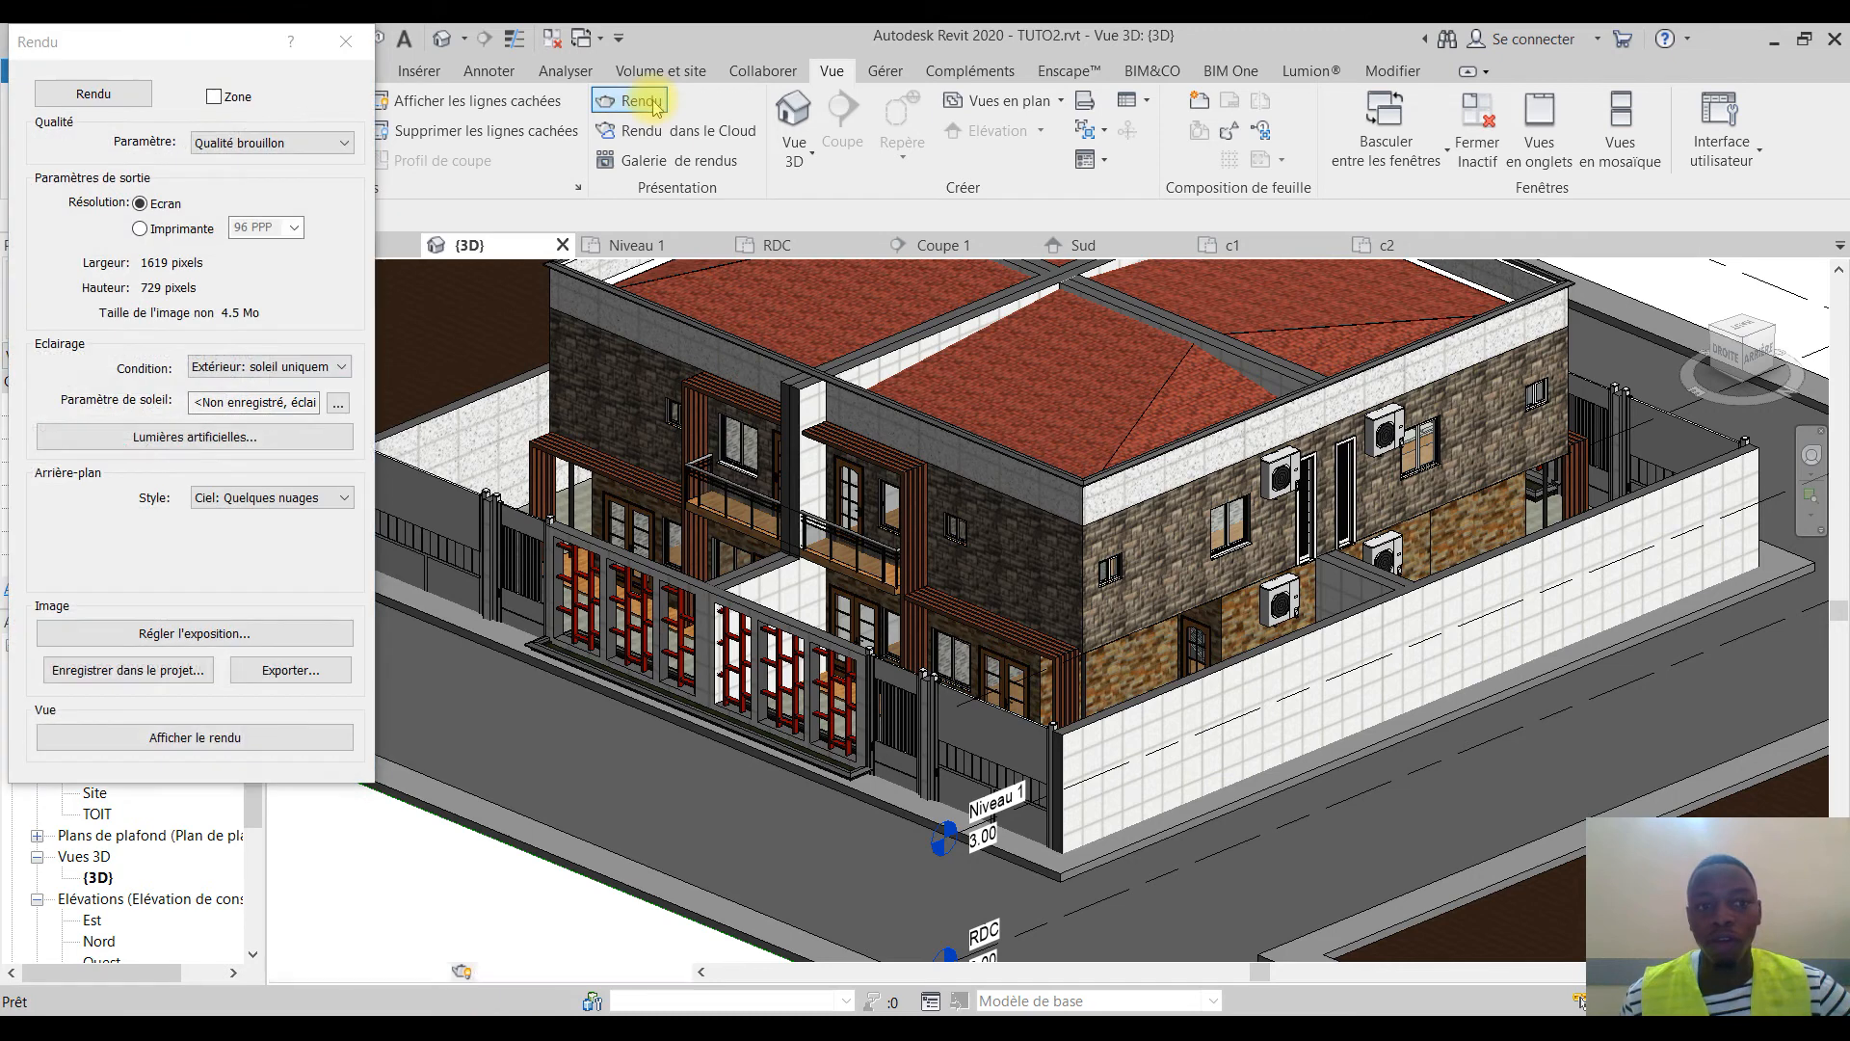
left_click(282, 144)
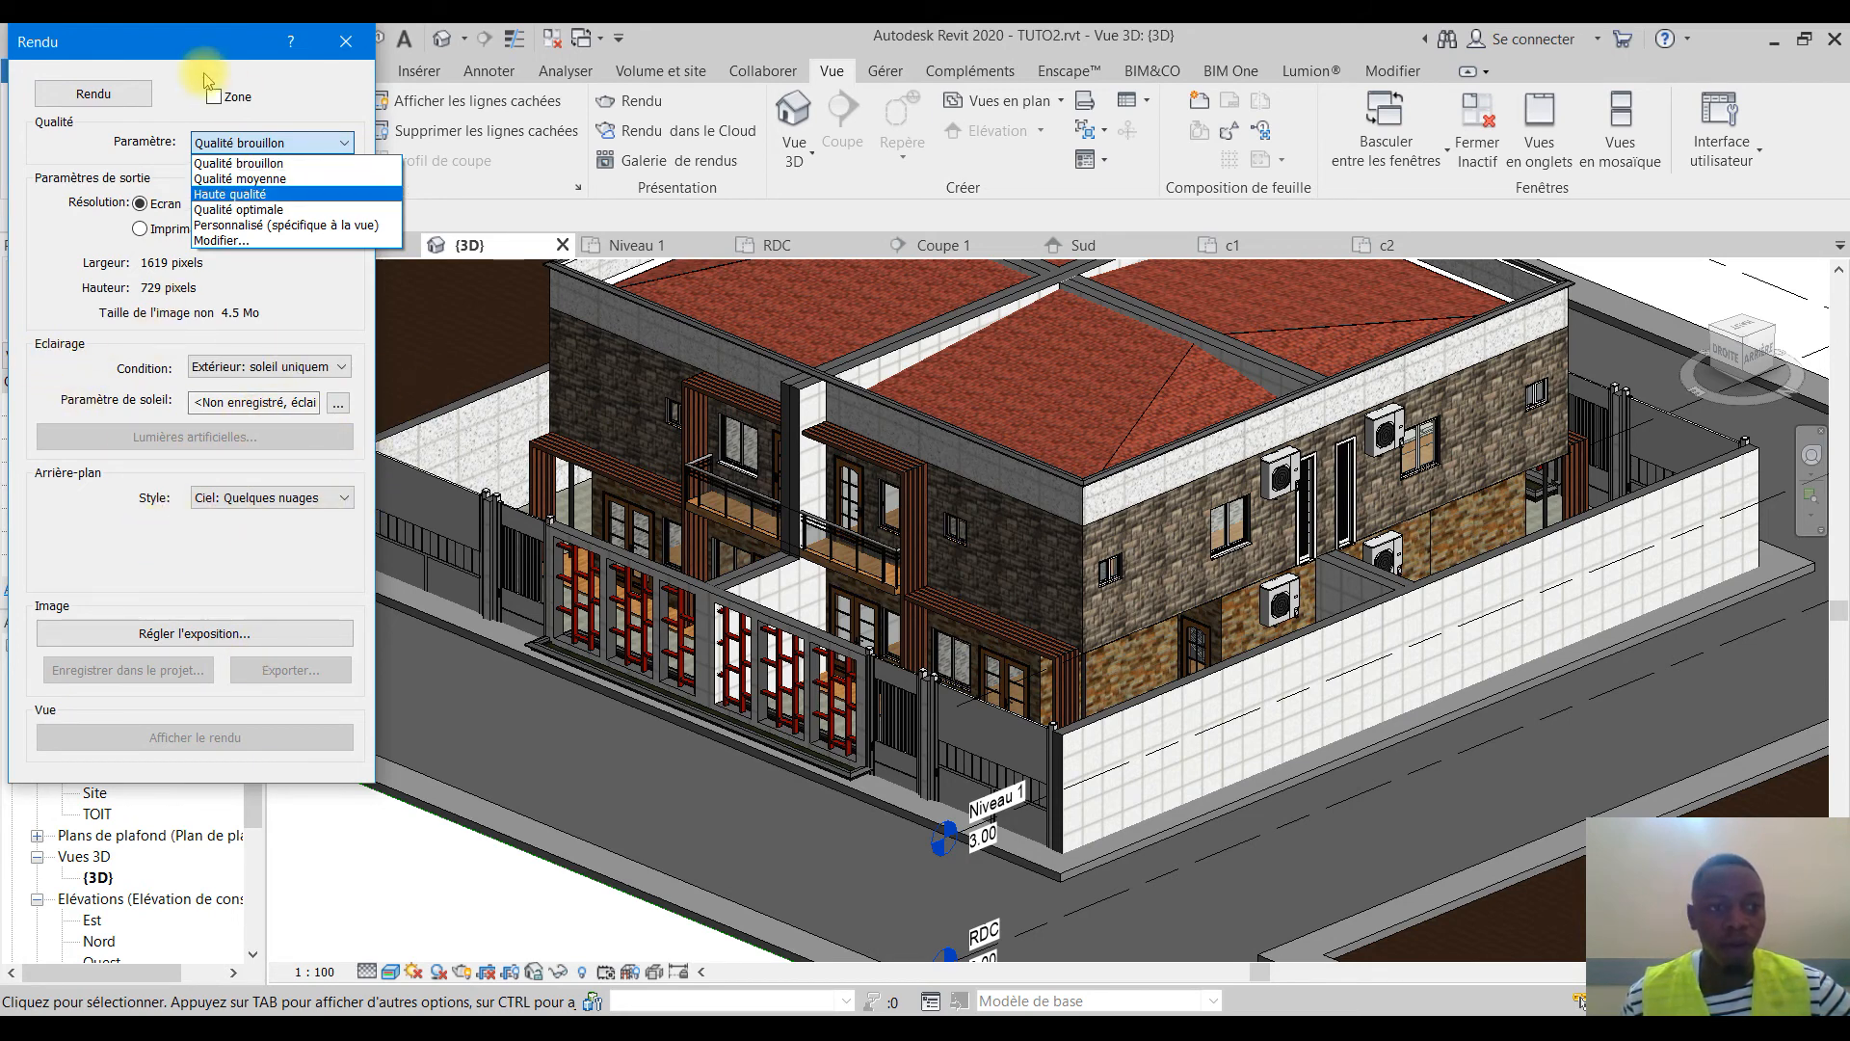
left_click(348, 44)
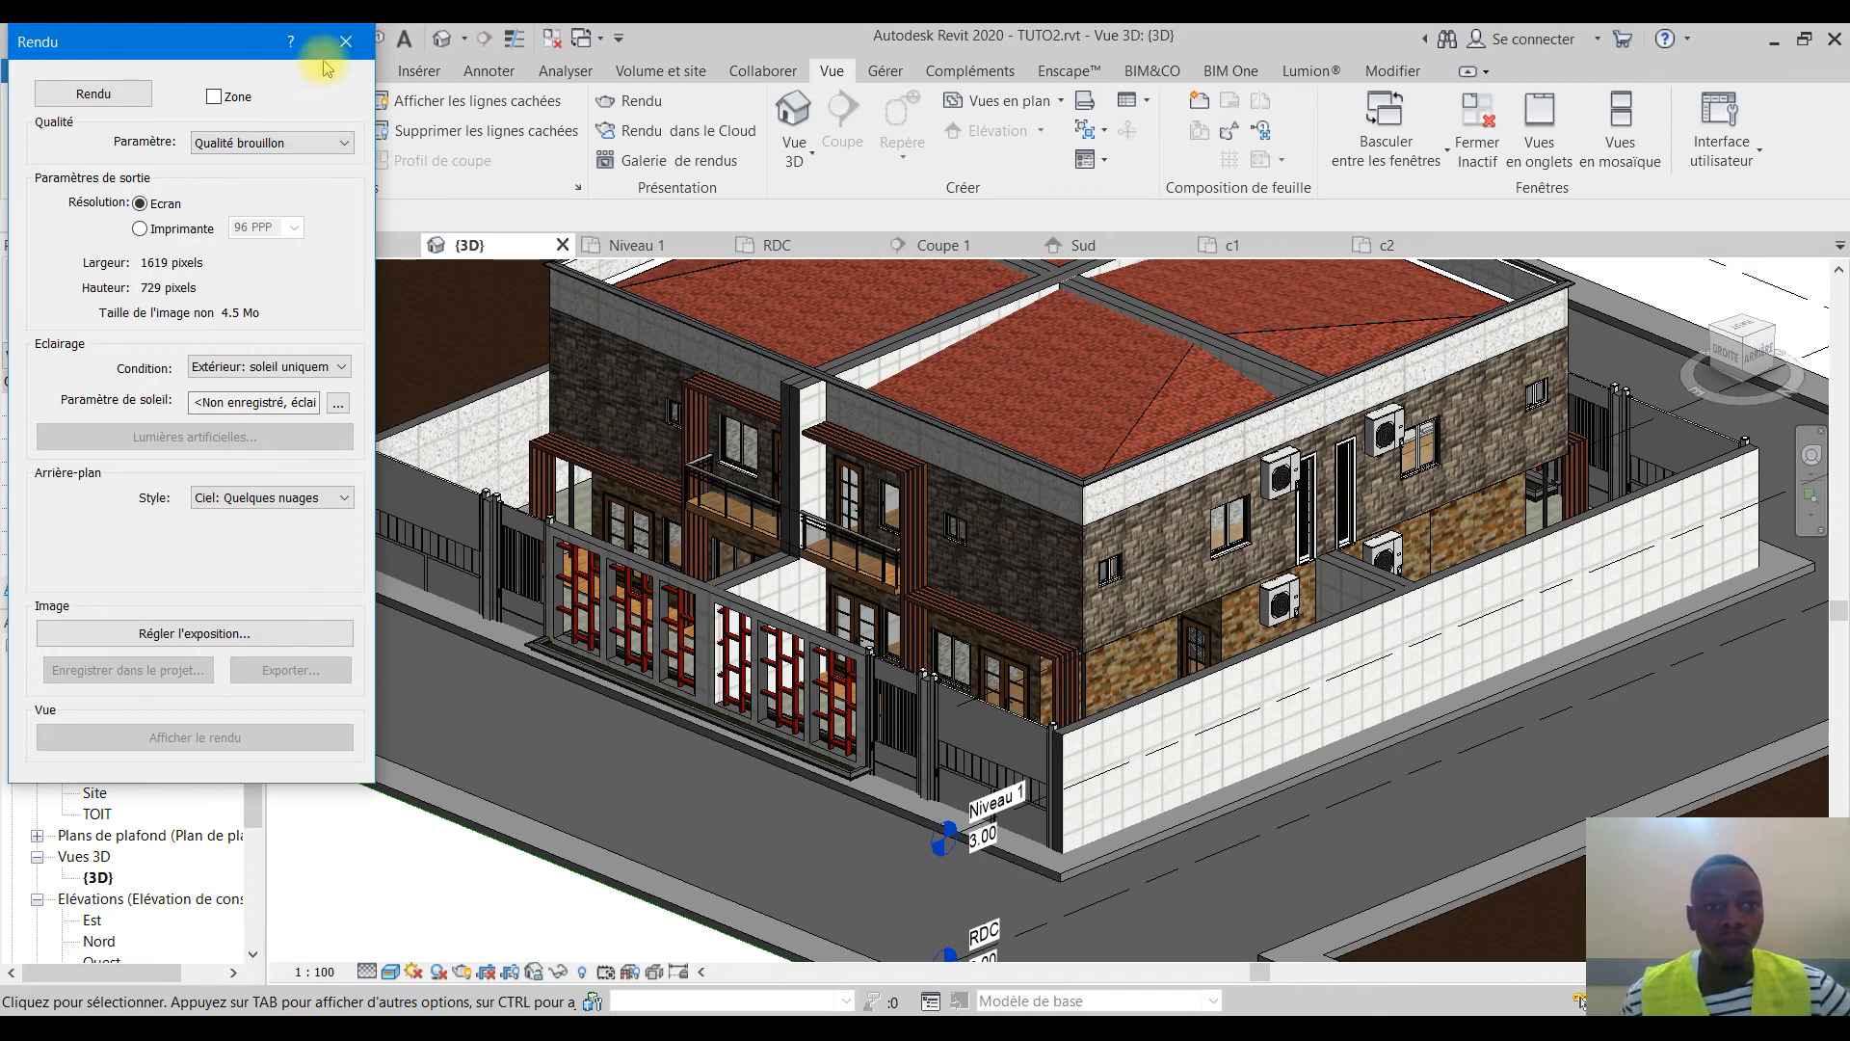
Inspect the finished building's exterior in 3D, viewing the entrance fence, balconies, pergolas, side wall and roofs up close
middle_click_drag(978, 549, 1008, 598, "shift")
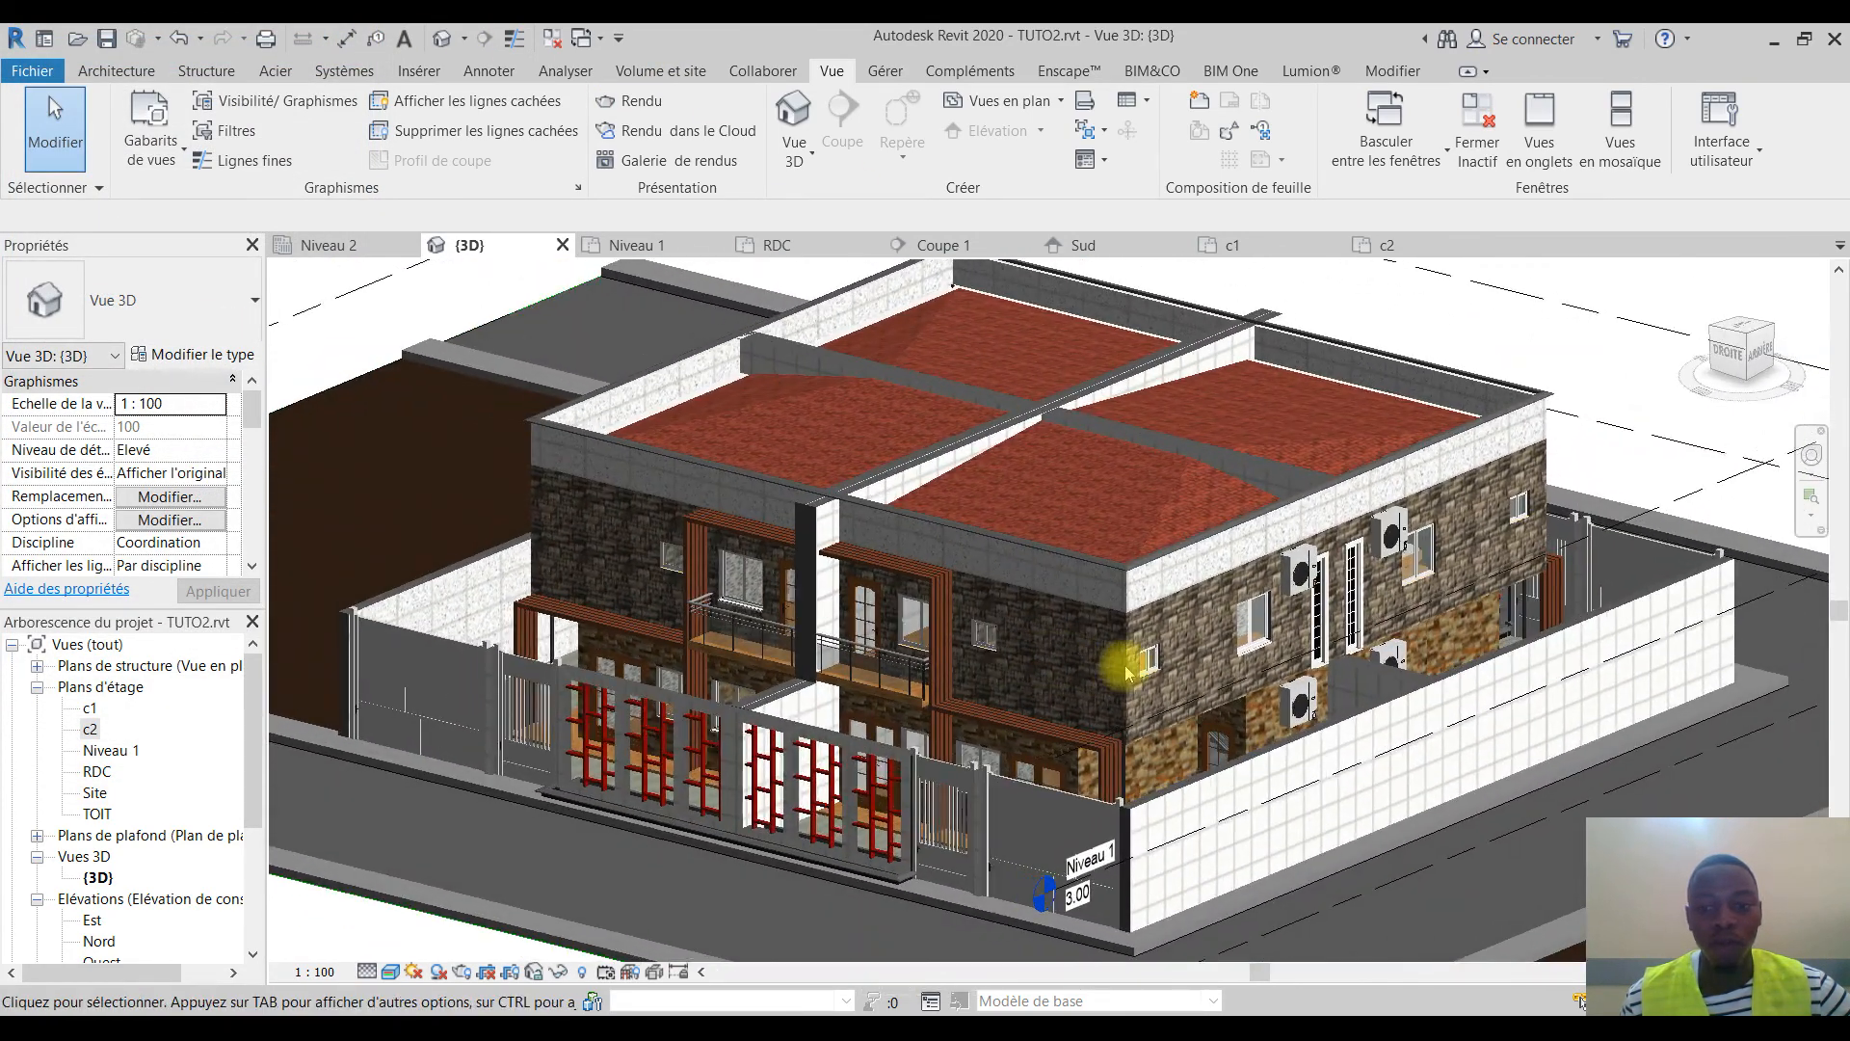
scroll(1115, 648, "up", 4)
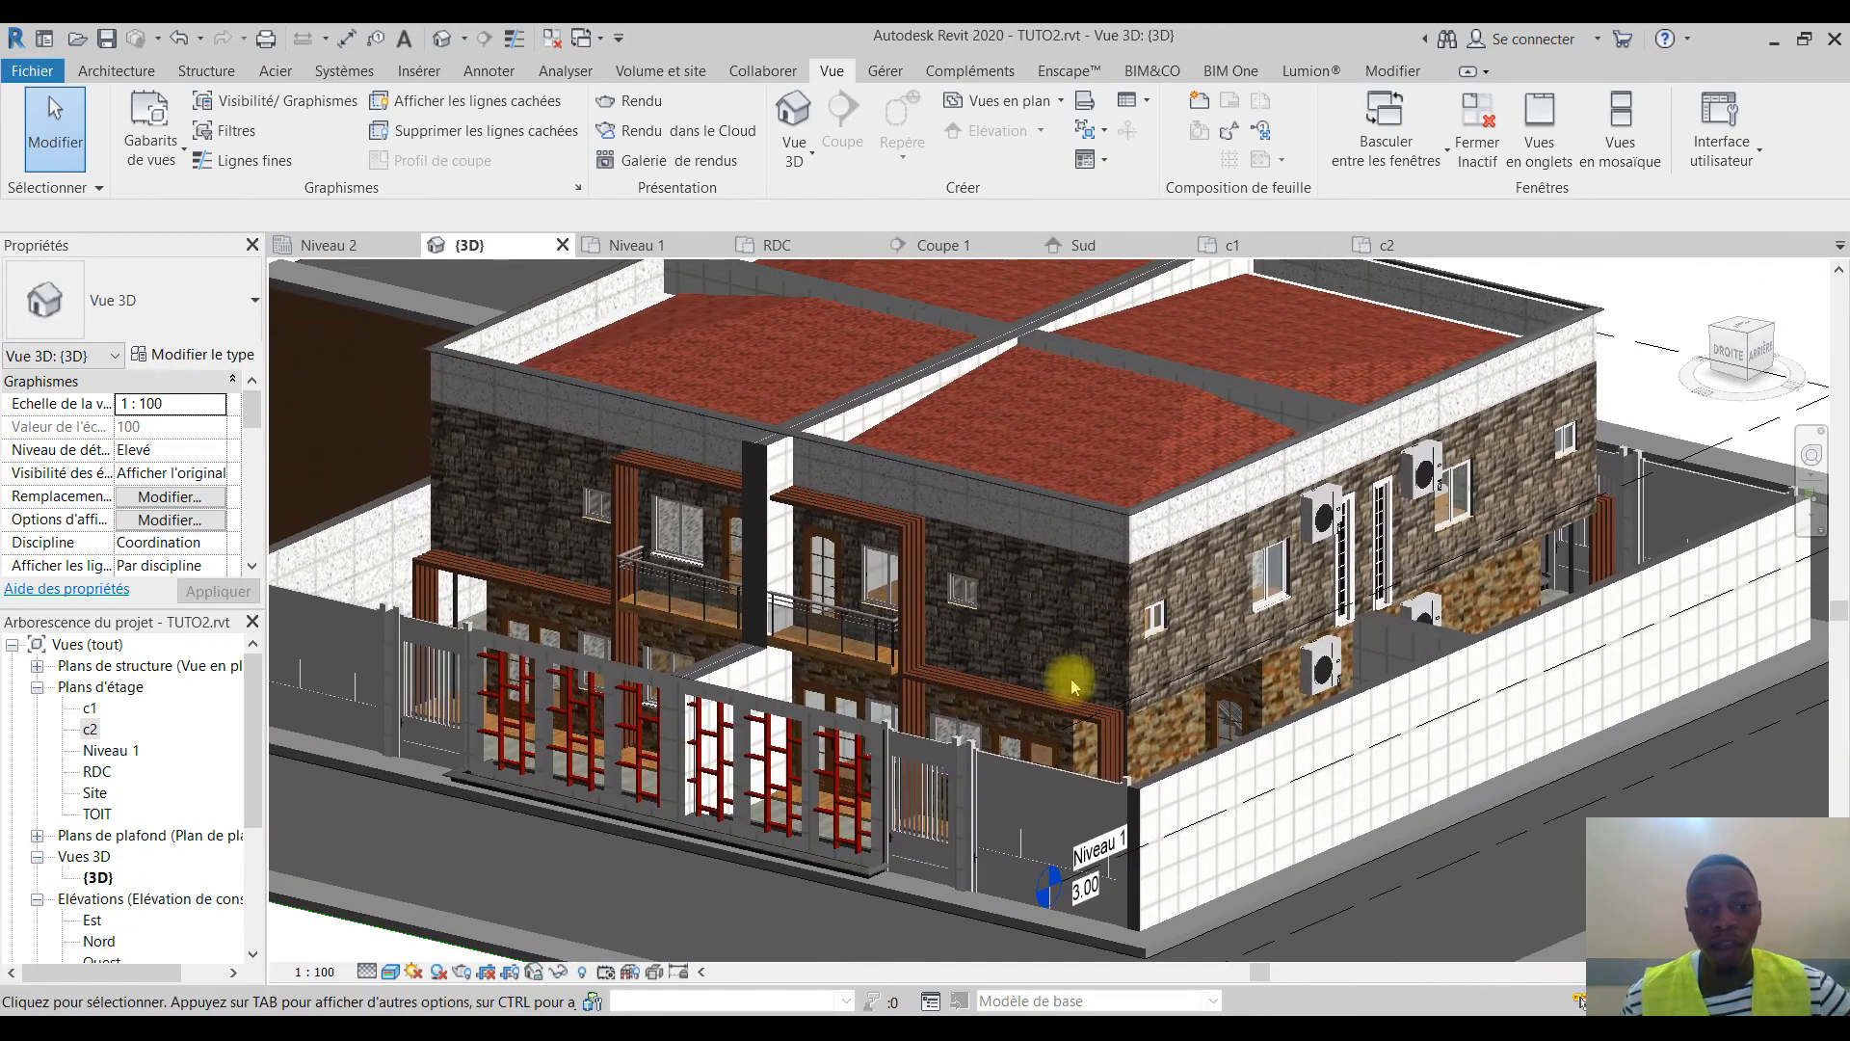
middle_click_drag(1073, 687, 973, 539, "shift")
scroll(851, 521, "down", 1)
middle_click_drag(1083, 617, 1041, 604, "shift")
scroll(1046, 609, "up", 3)
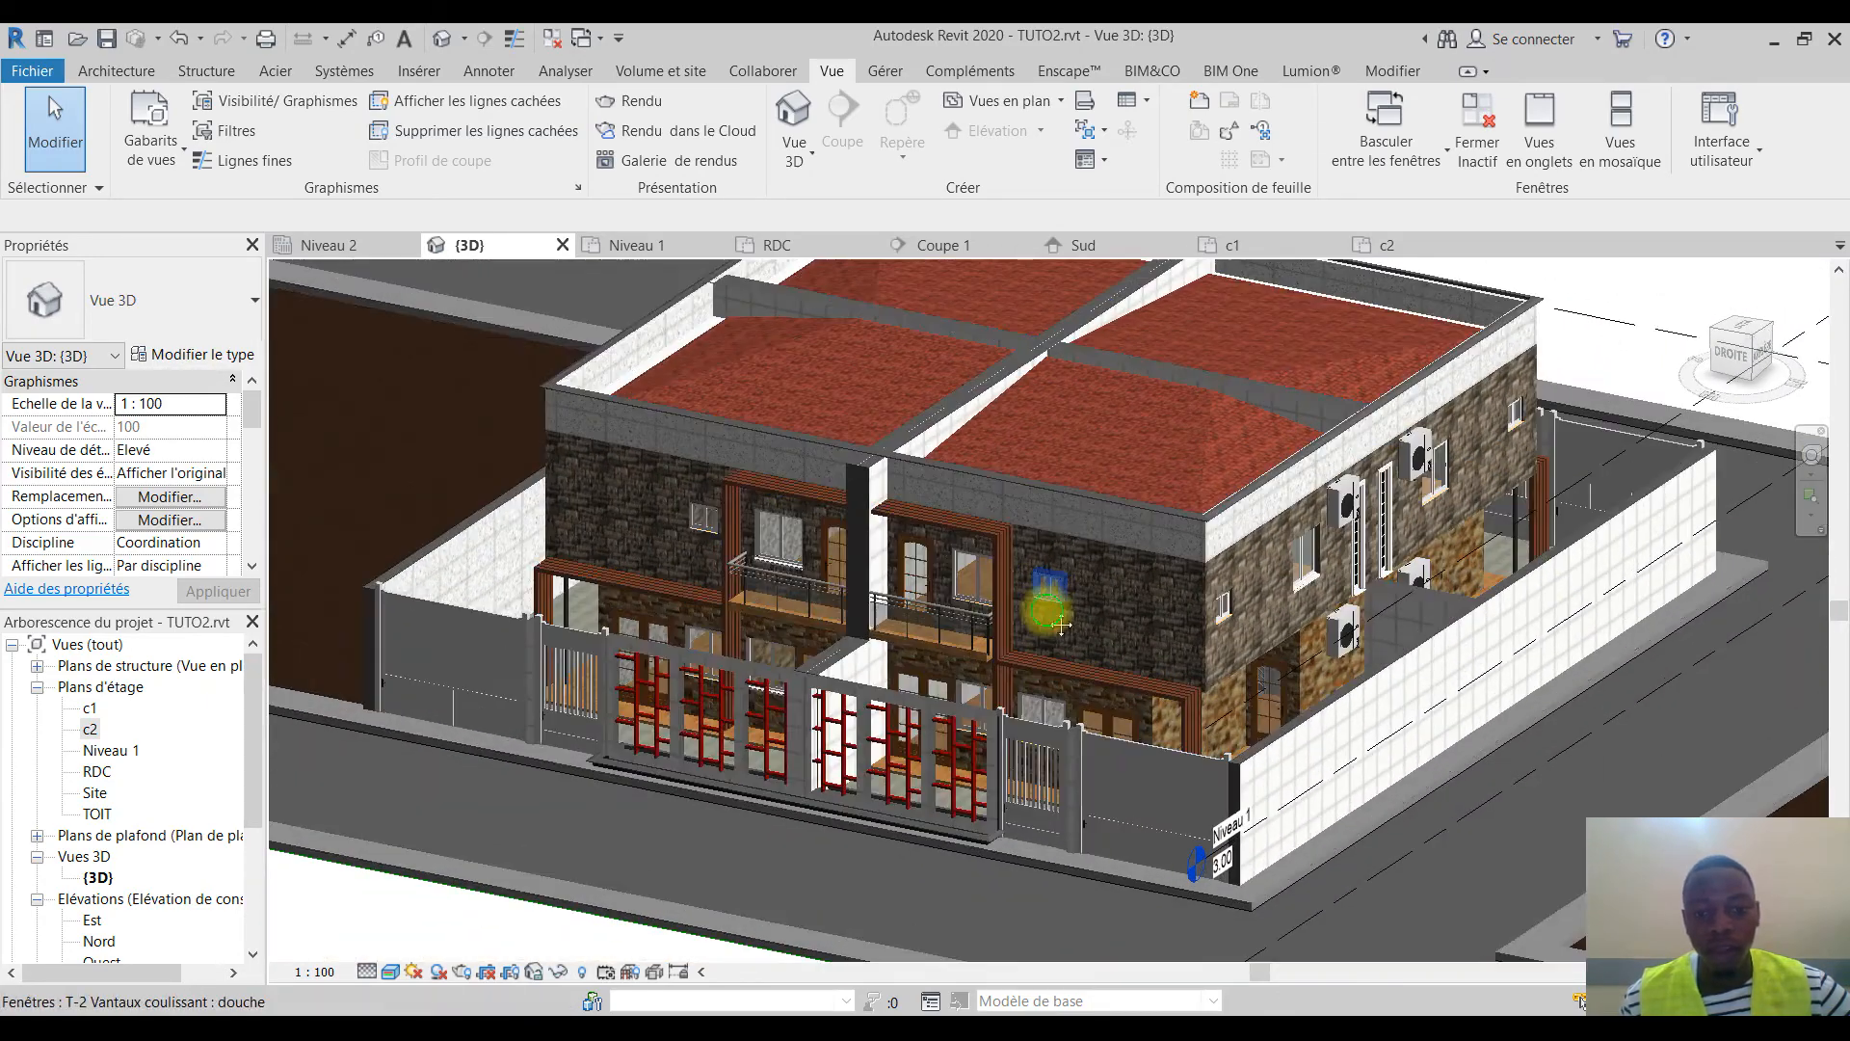
middle_click_drag(1060, 625, 885, 754, "shift")
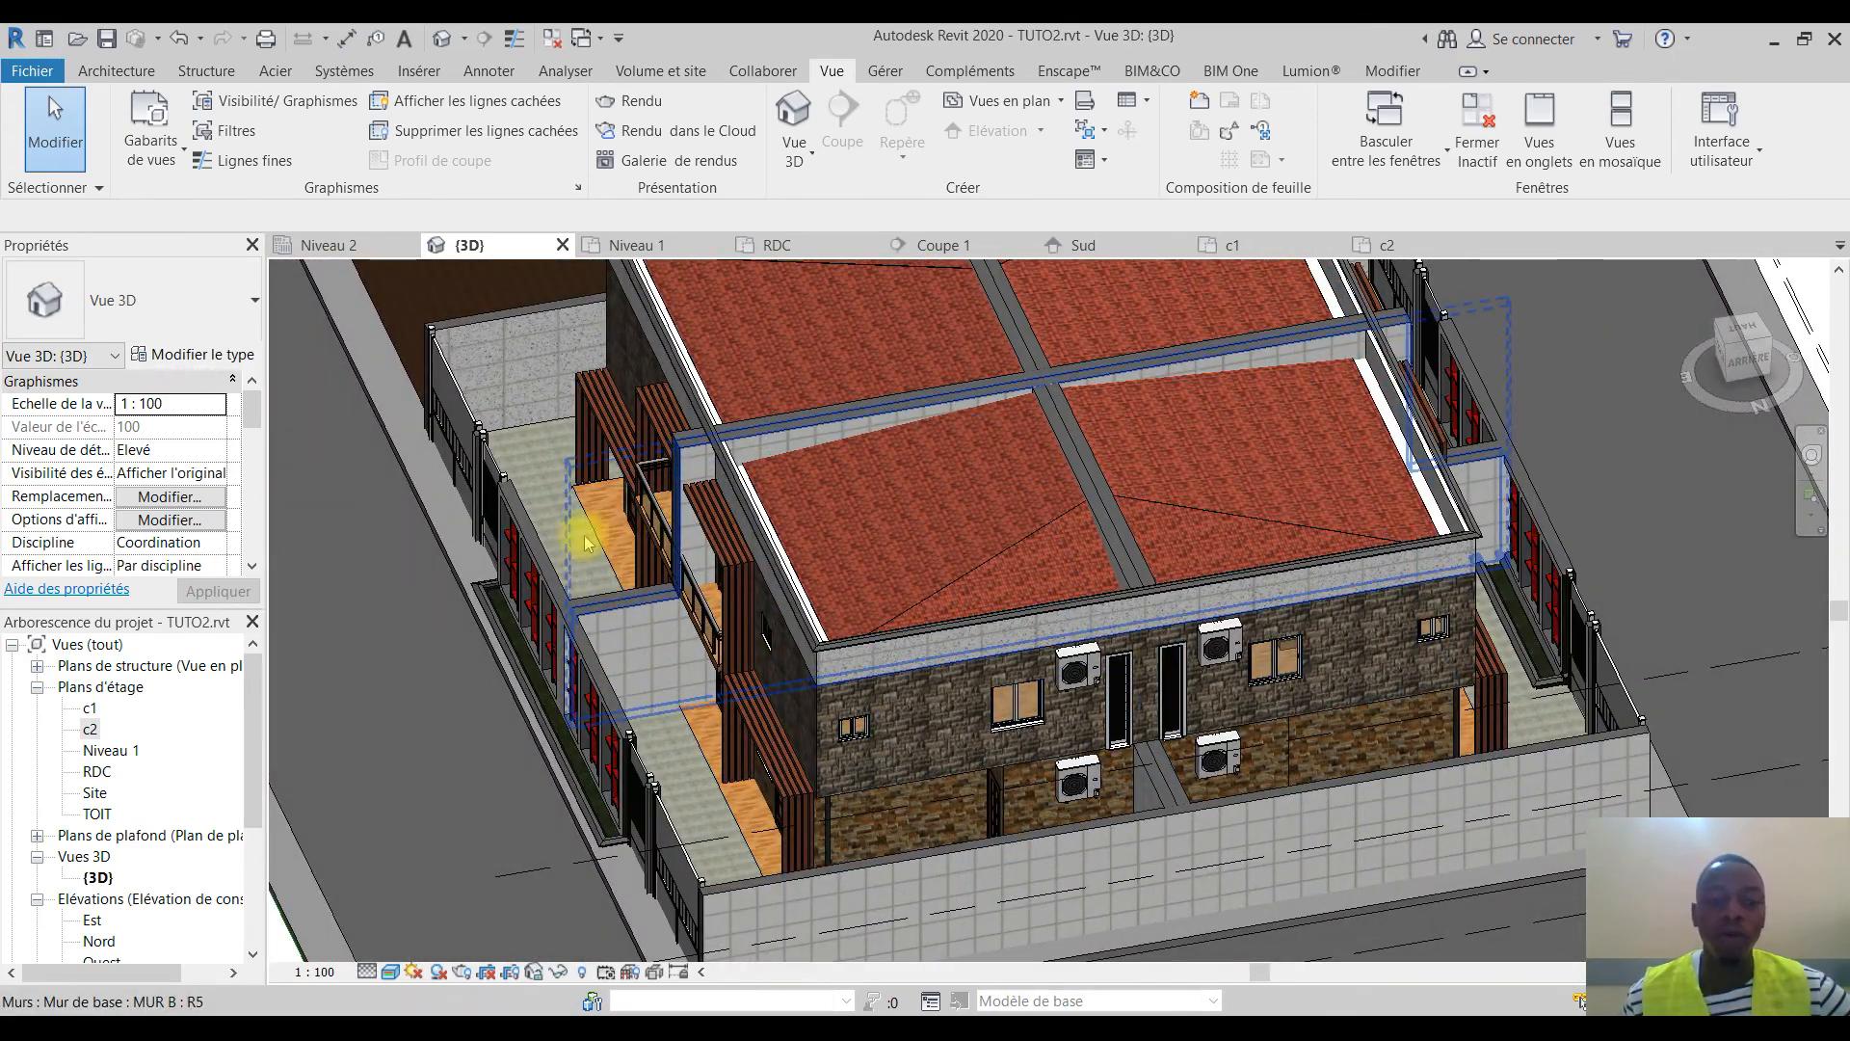
middle_click_drag(1282, 808, 967, 728, "shift")
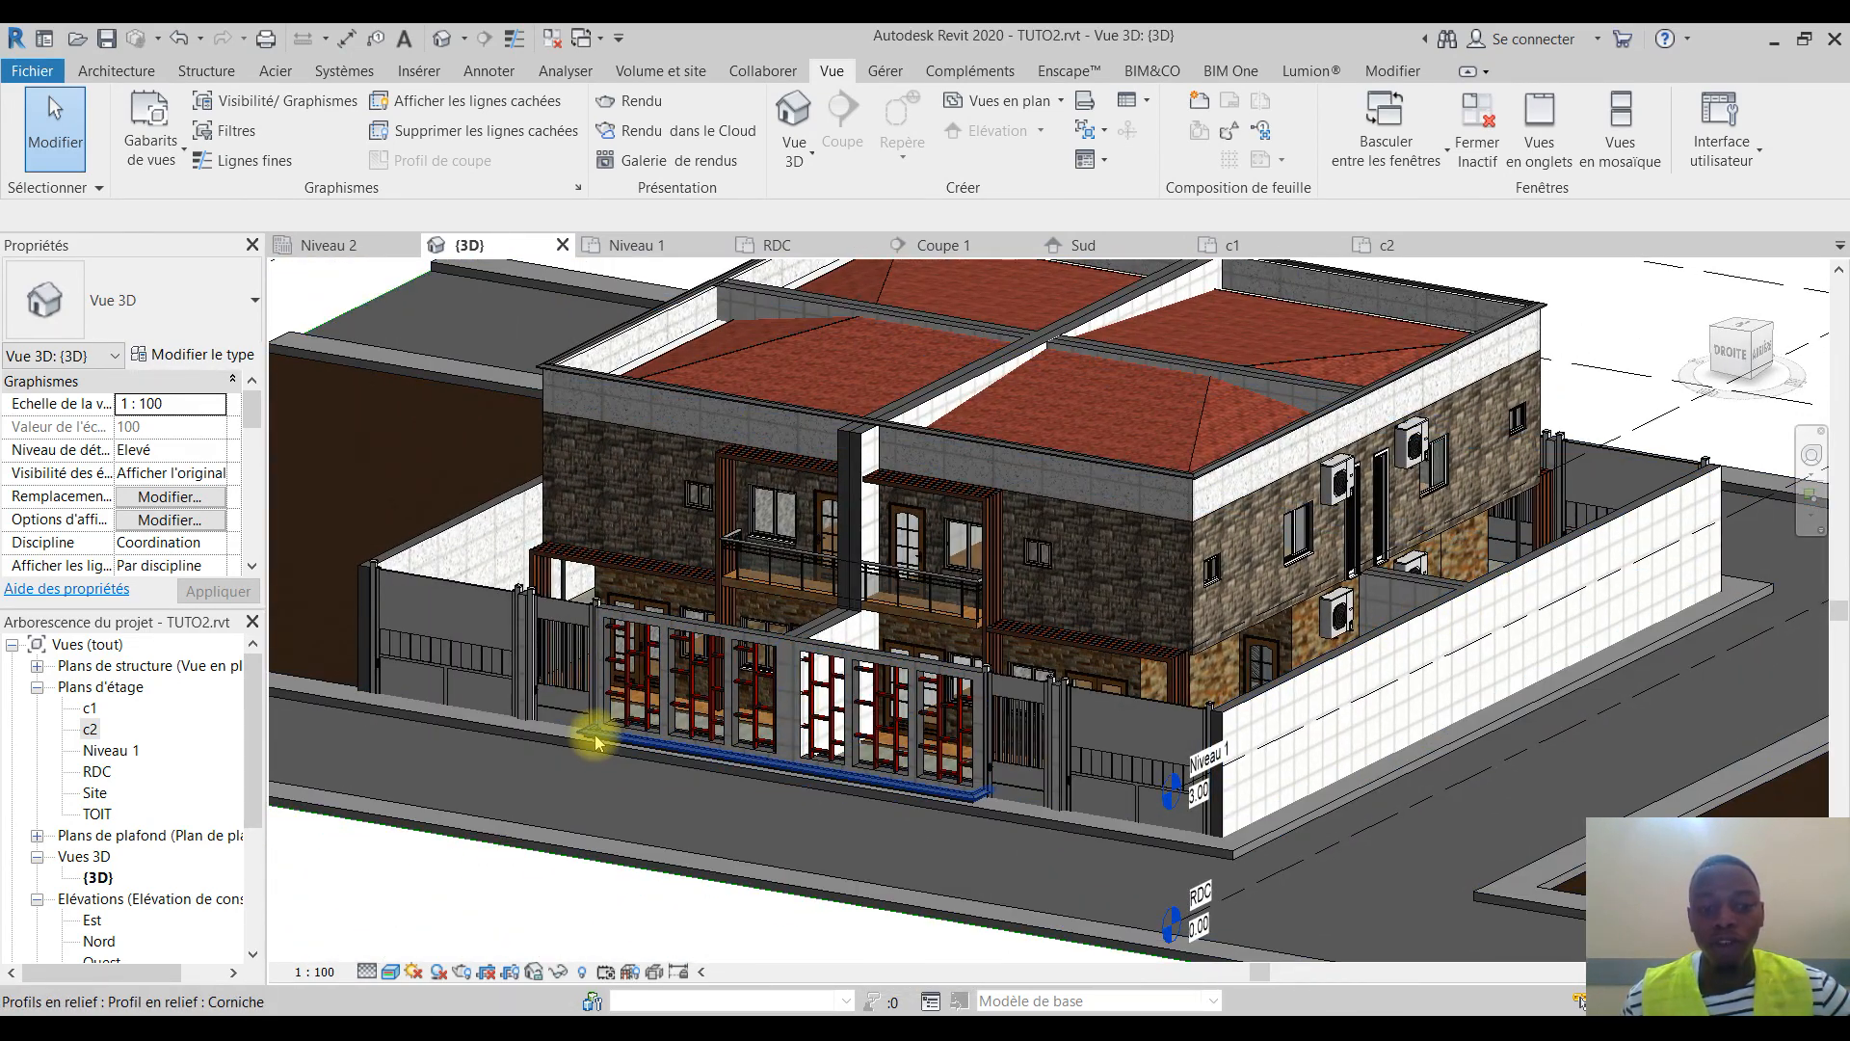
middle_click_drag(1265, 625, 1066, 661, "shift")
scroll(1137, 663, "up", 4)
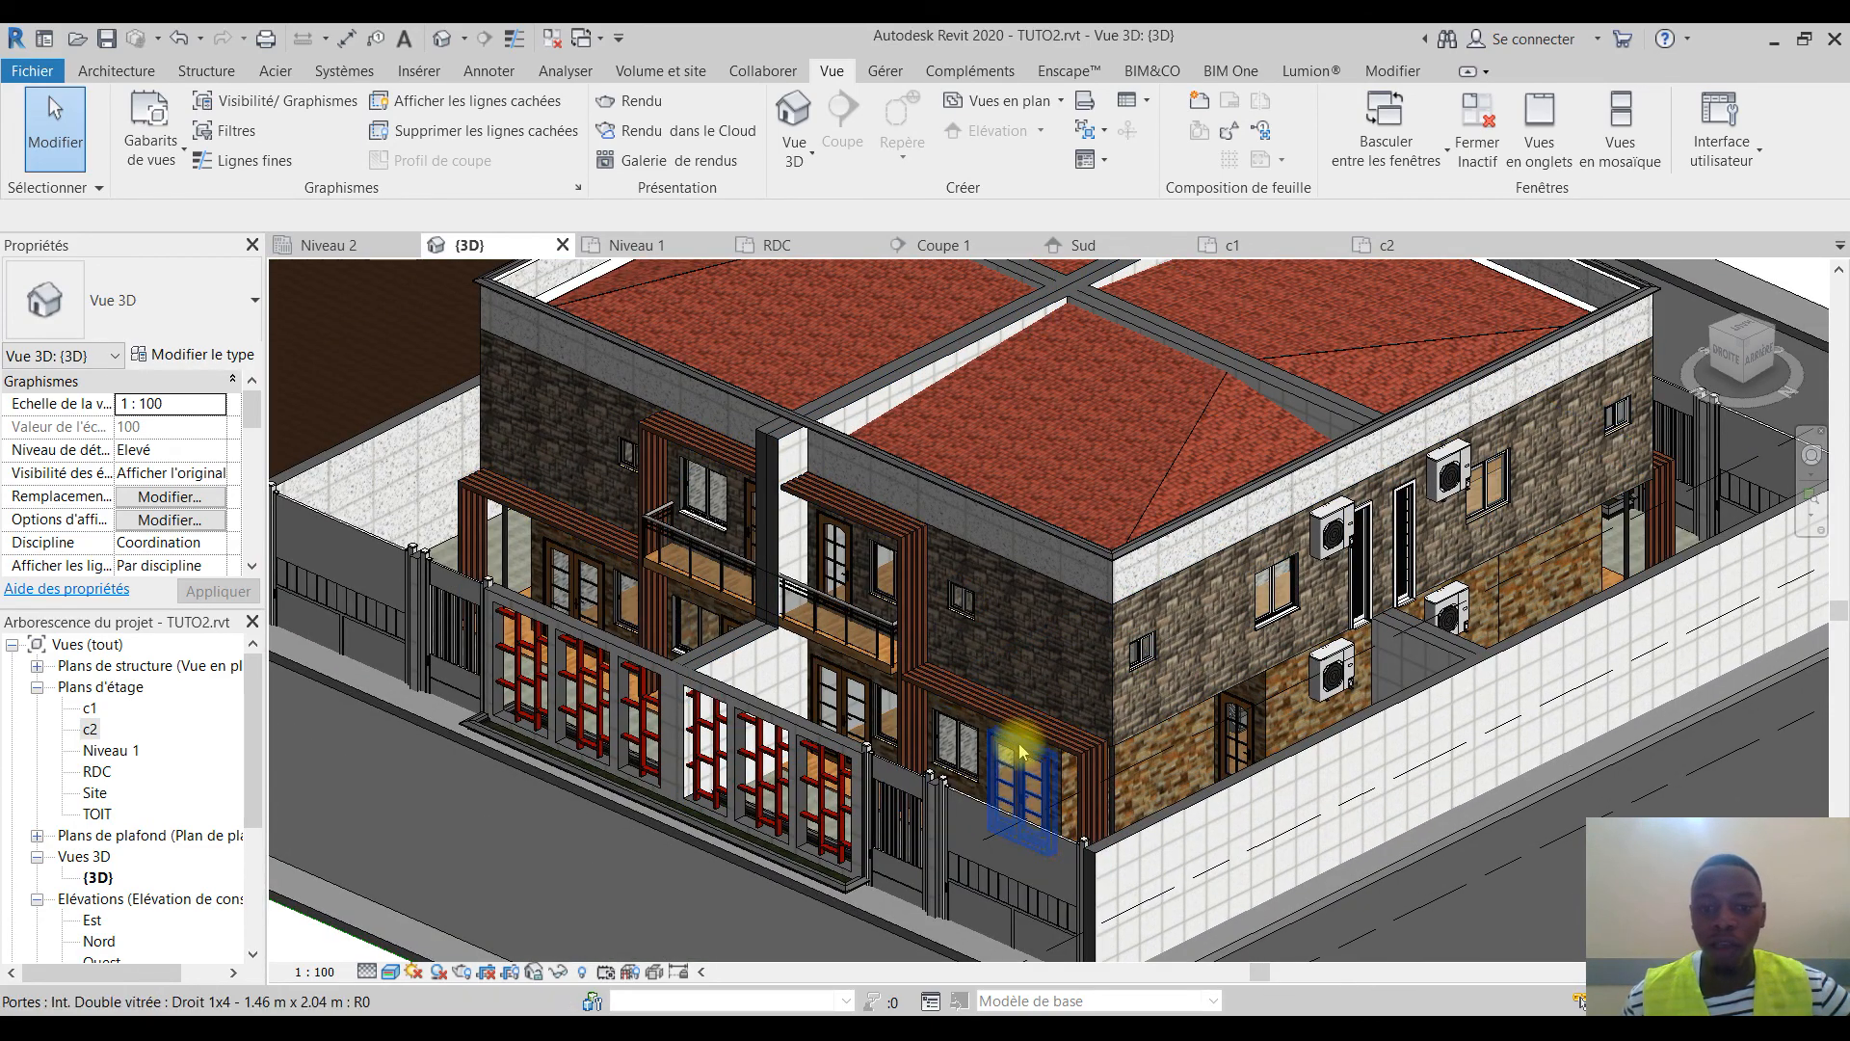
middle_click_drag(915, 538, 1037, 686, "shift")
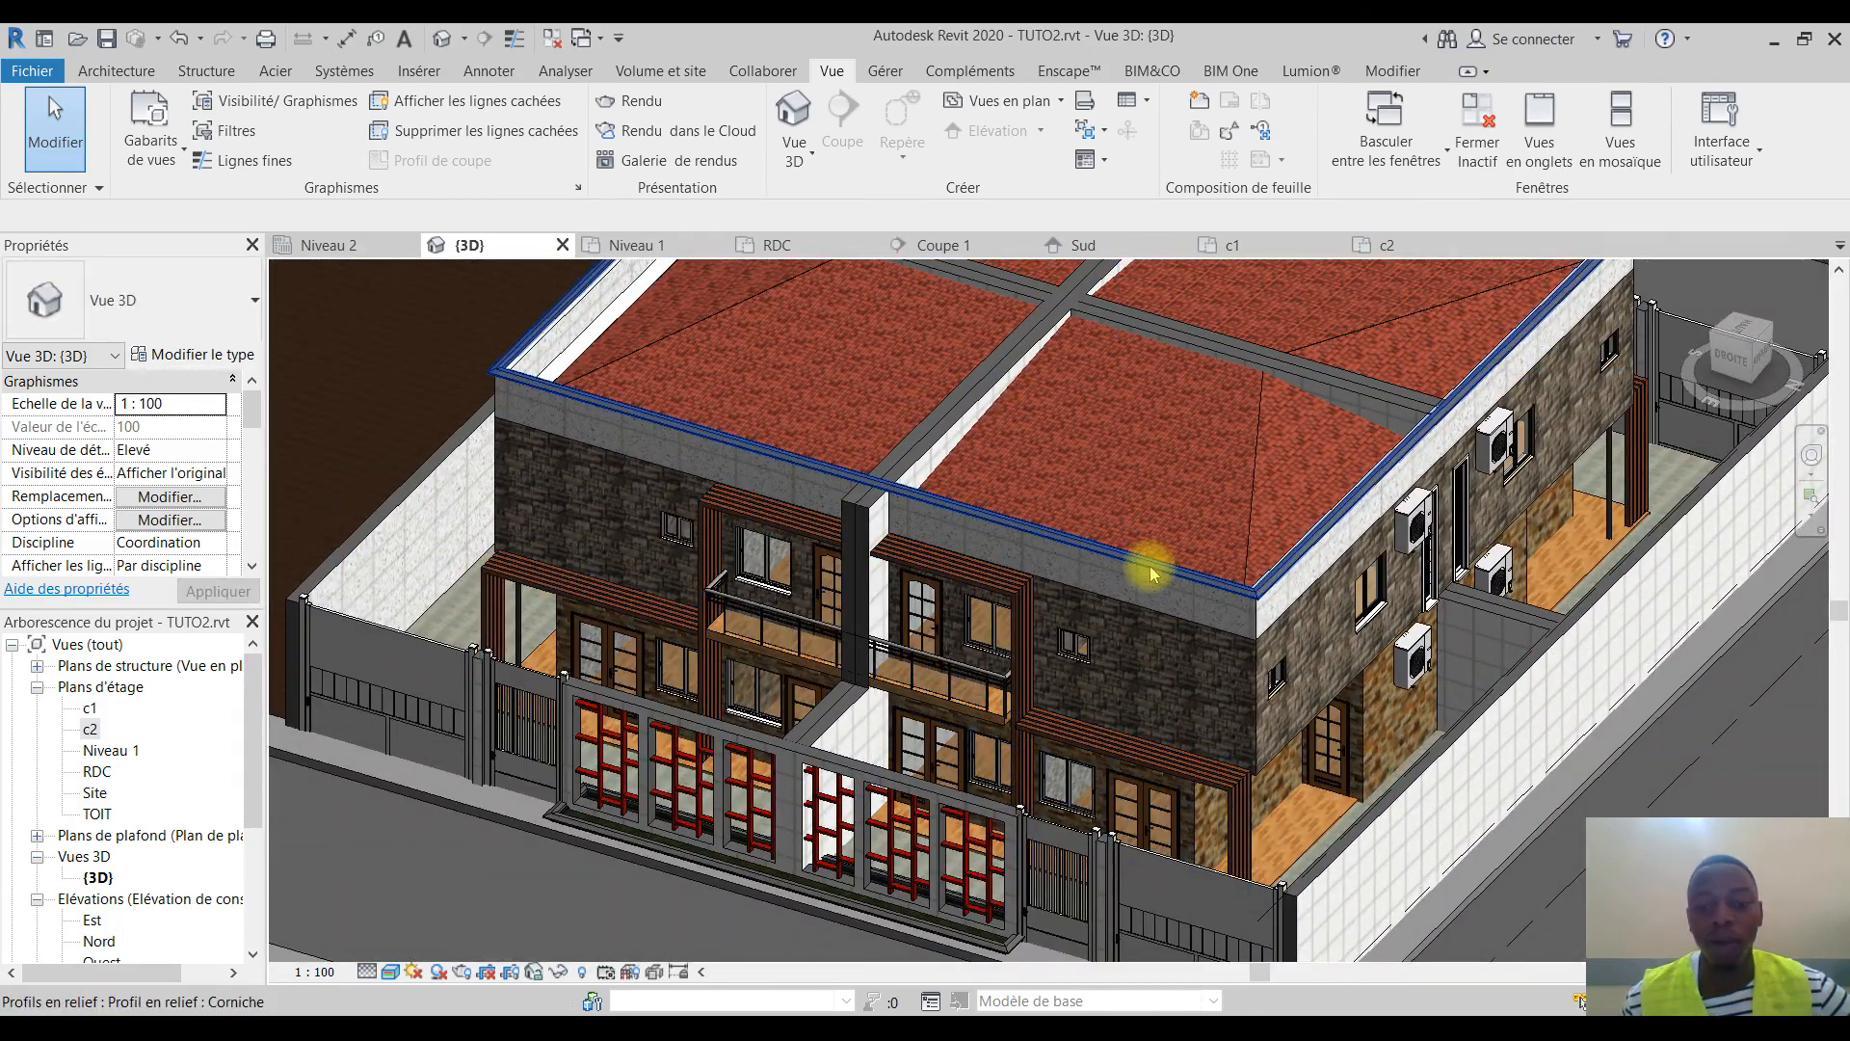